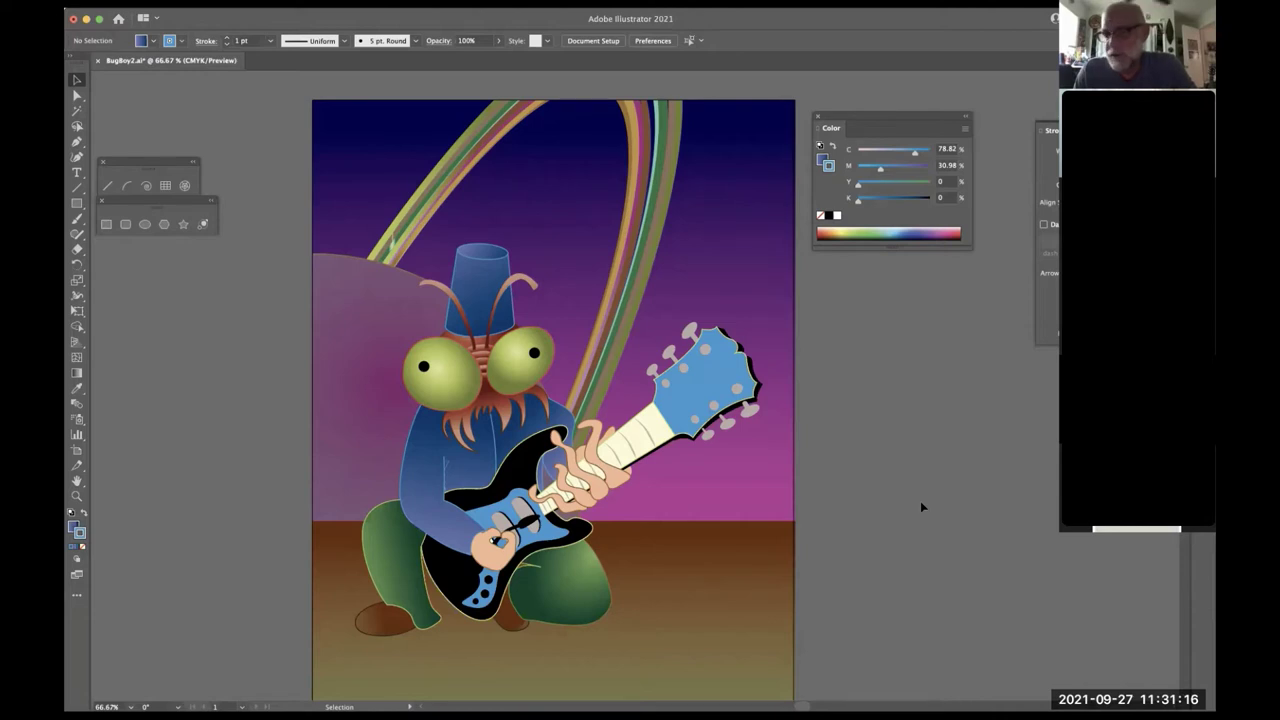
- Examine the artwork's paths in outline view and return to the full-colour preview
{"action": "key", "text": "super+y"}
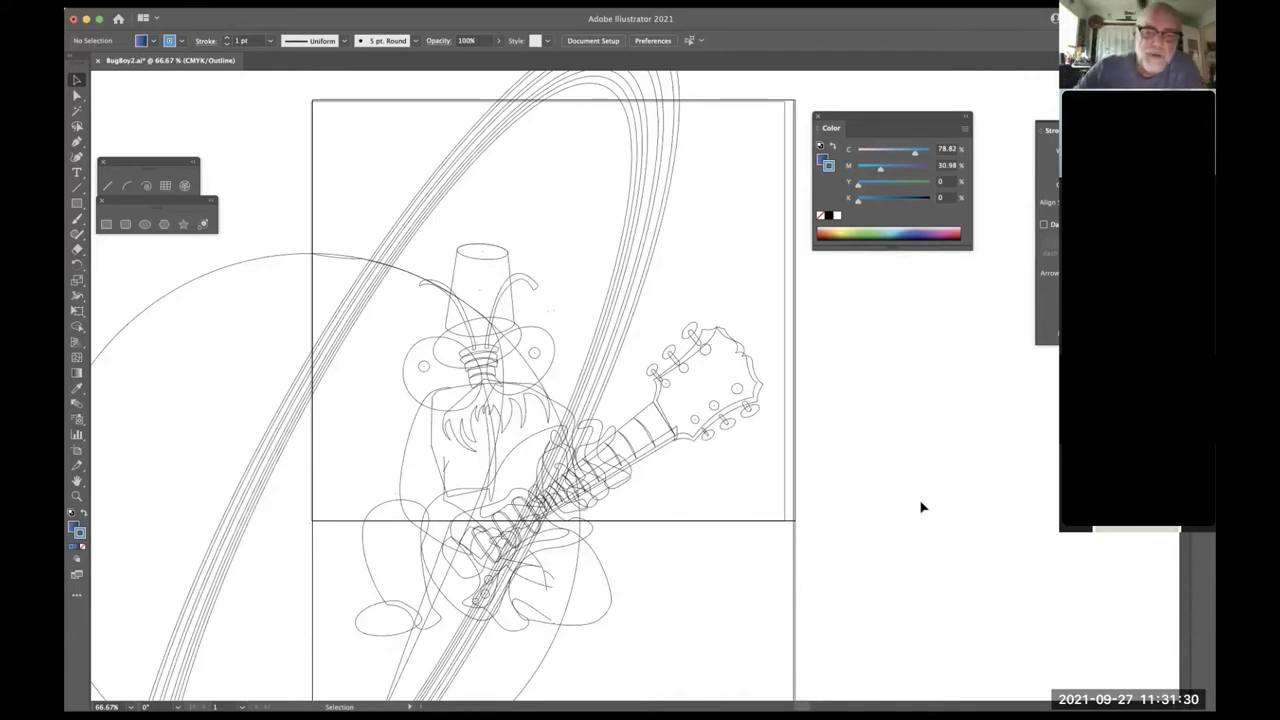
{"action": "scroll", "coordinate": [922, 507], "scroll_direction": "down", "scroll_amount": 5}
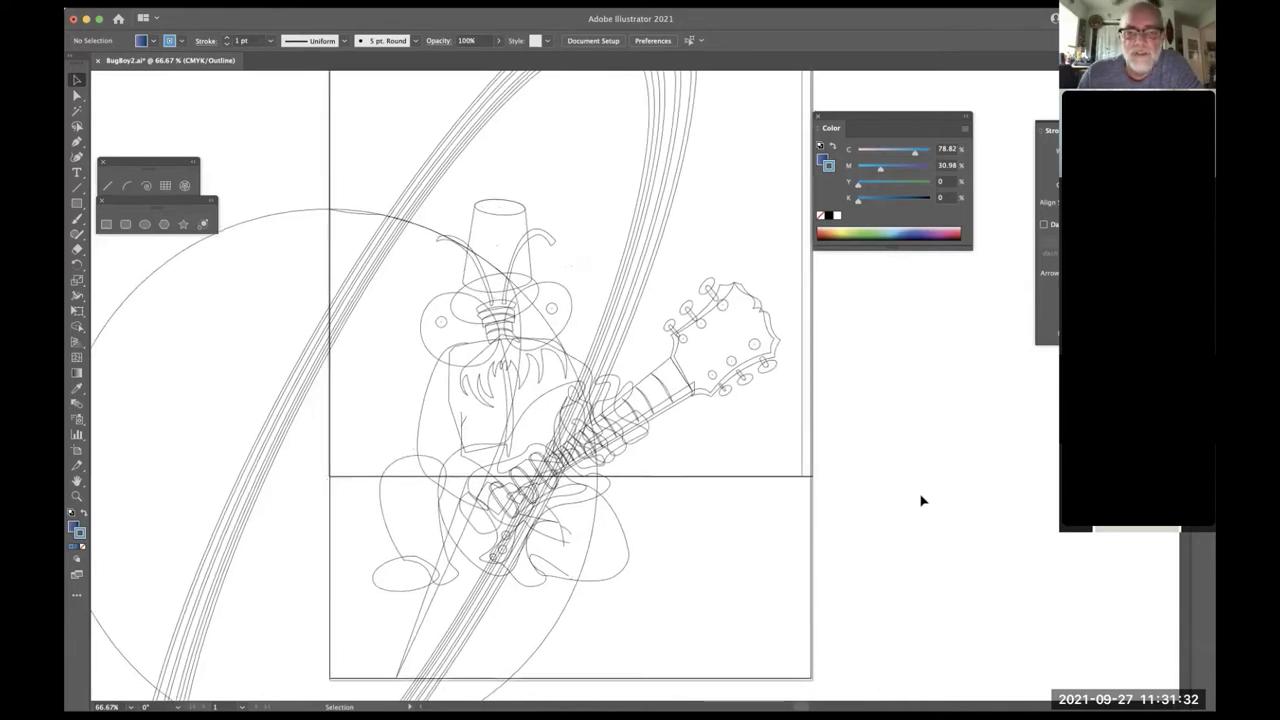
{"action": "scroll", "coordinate": [922, 501], "scroll_direction": "right", "scroll_amount": 2}
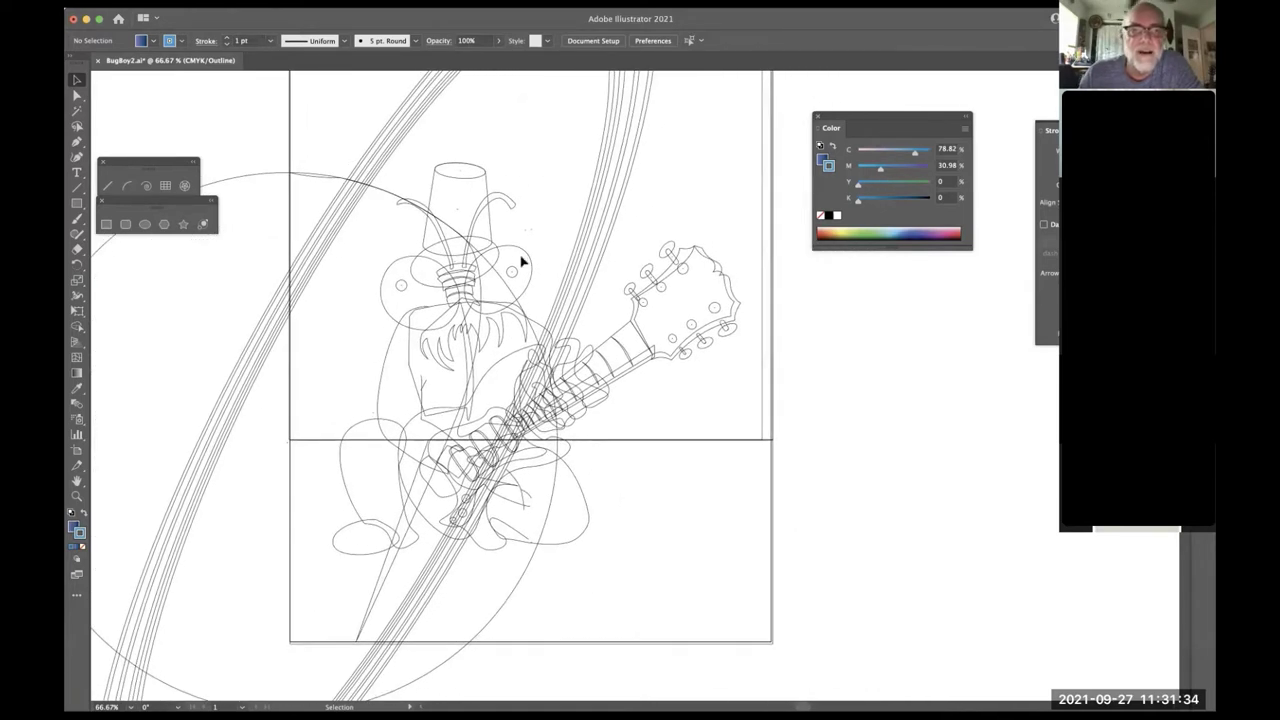
{"action": "left_click", "coordinate": [372, 8]}
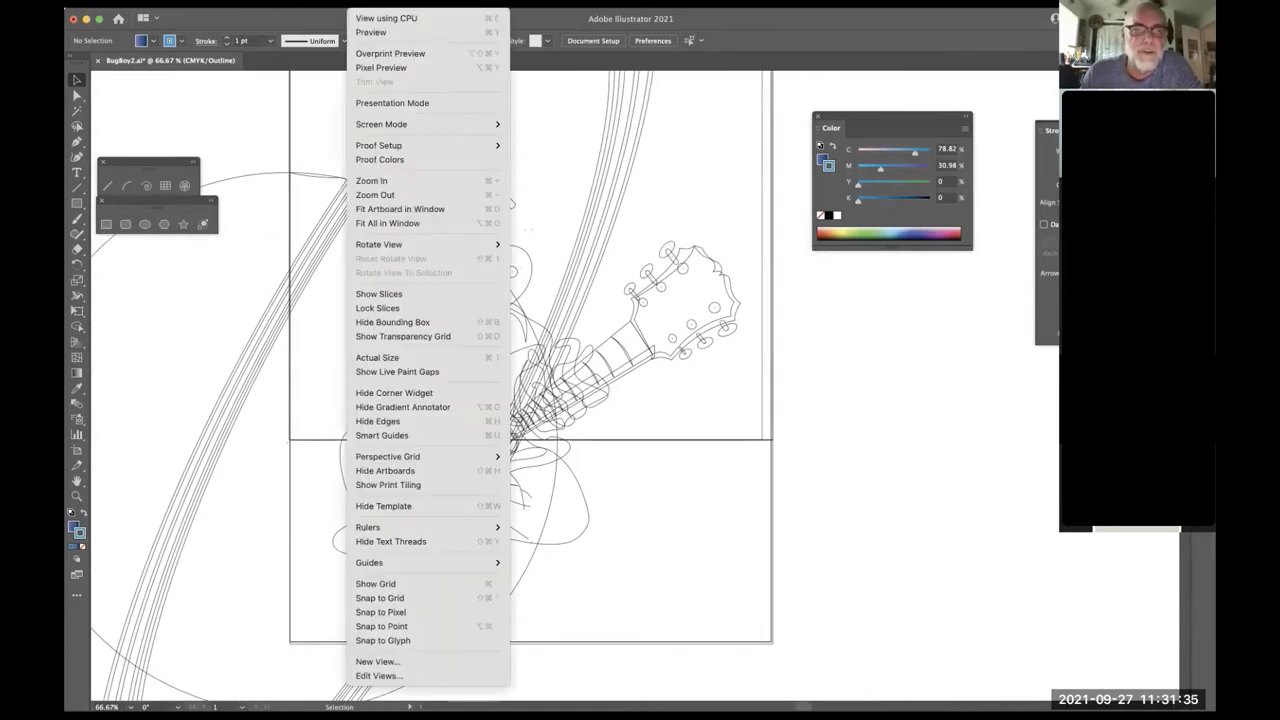
{"action": "left_click", "coordinate": [397, 33]}
{"action": "left_click", "coordinate": [372, 8]}
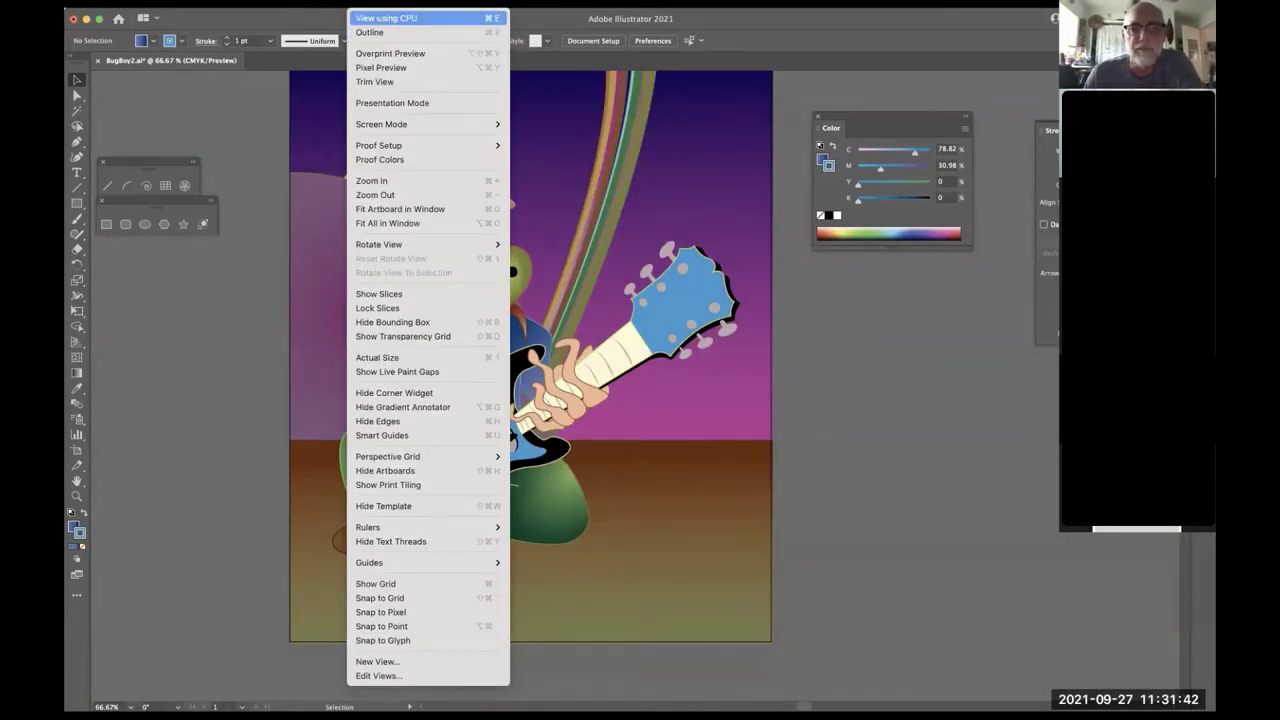
{"action": "left_click", "coordinate": [666, 16]}
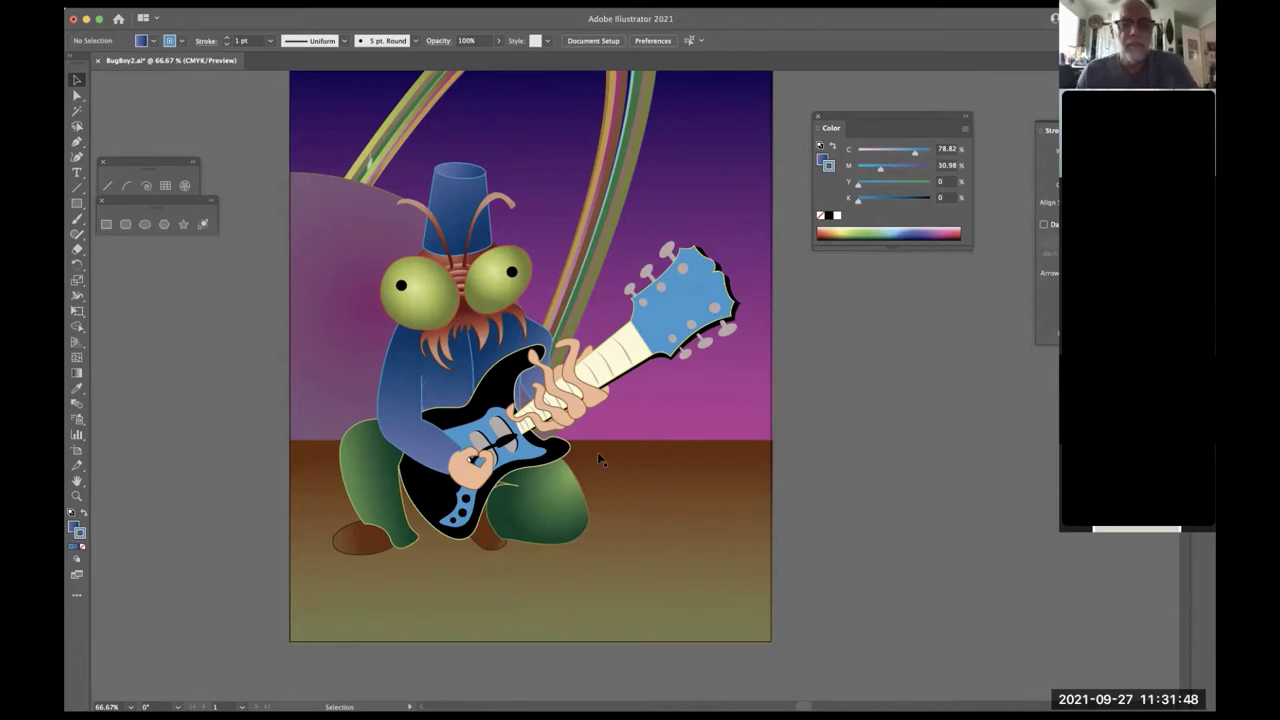
- Try moving the grouped eyes, antennae and beard away from the head, and undo the move
{"action": "left_click_drag", "start_coordinate": [420, 312], "coordinate": [363, 333]}
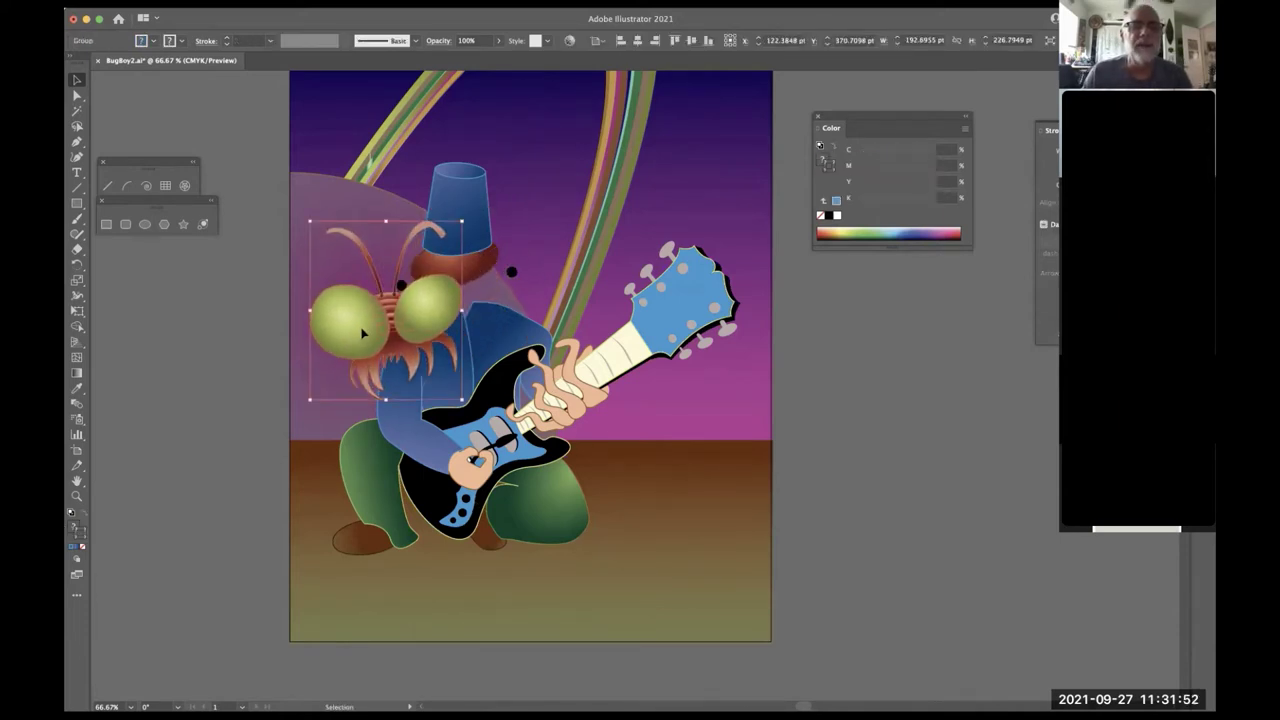
{"action": "key", "text": "super+z"}
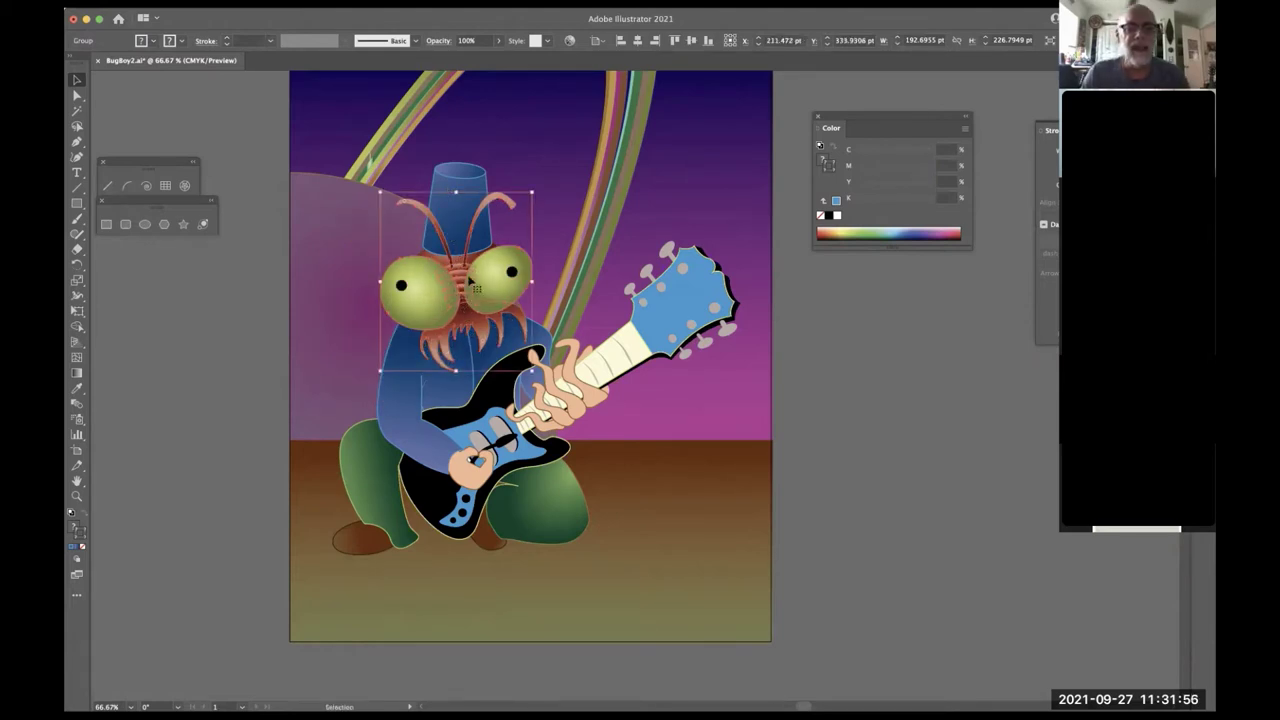
{"action": "key", "text": "super+shift+z"}
{"action": "key", "text": "super+z"}
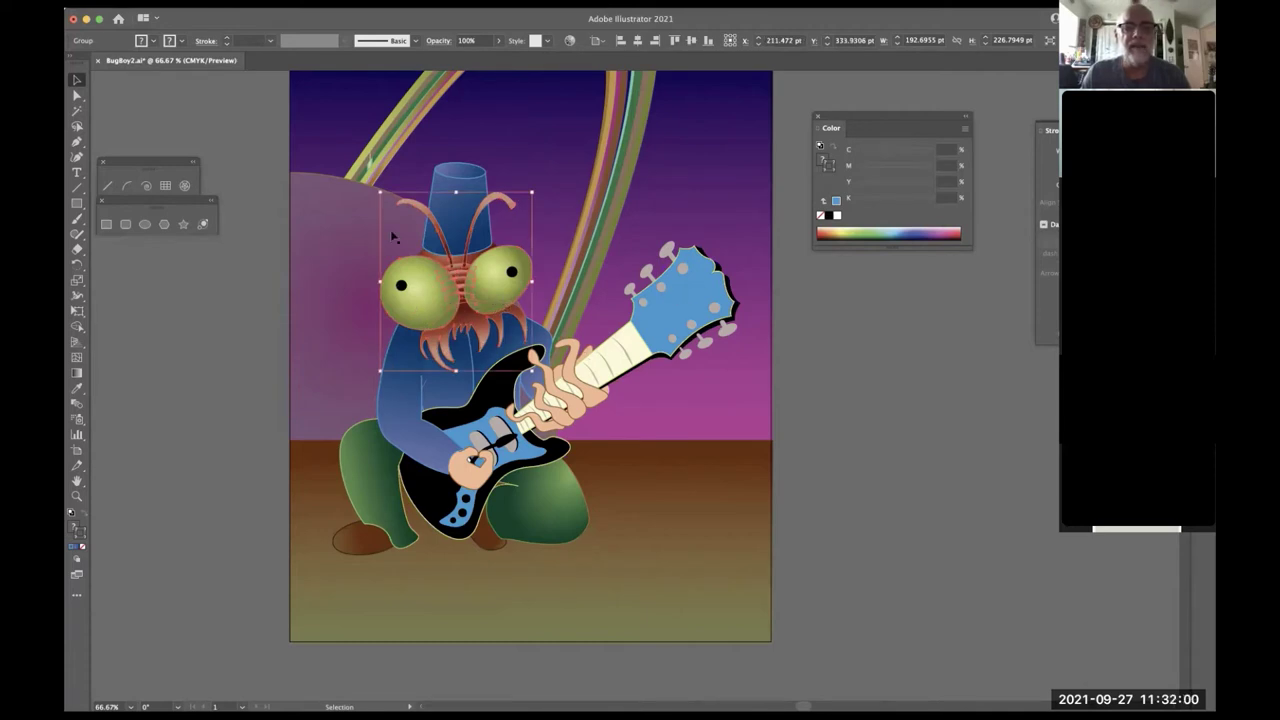
- Try moving only the bug's eye beside the guitar neck out of its group, and undo the move
{"action": "left_click", "coordinate": [458, 208]}
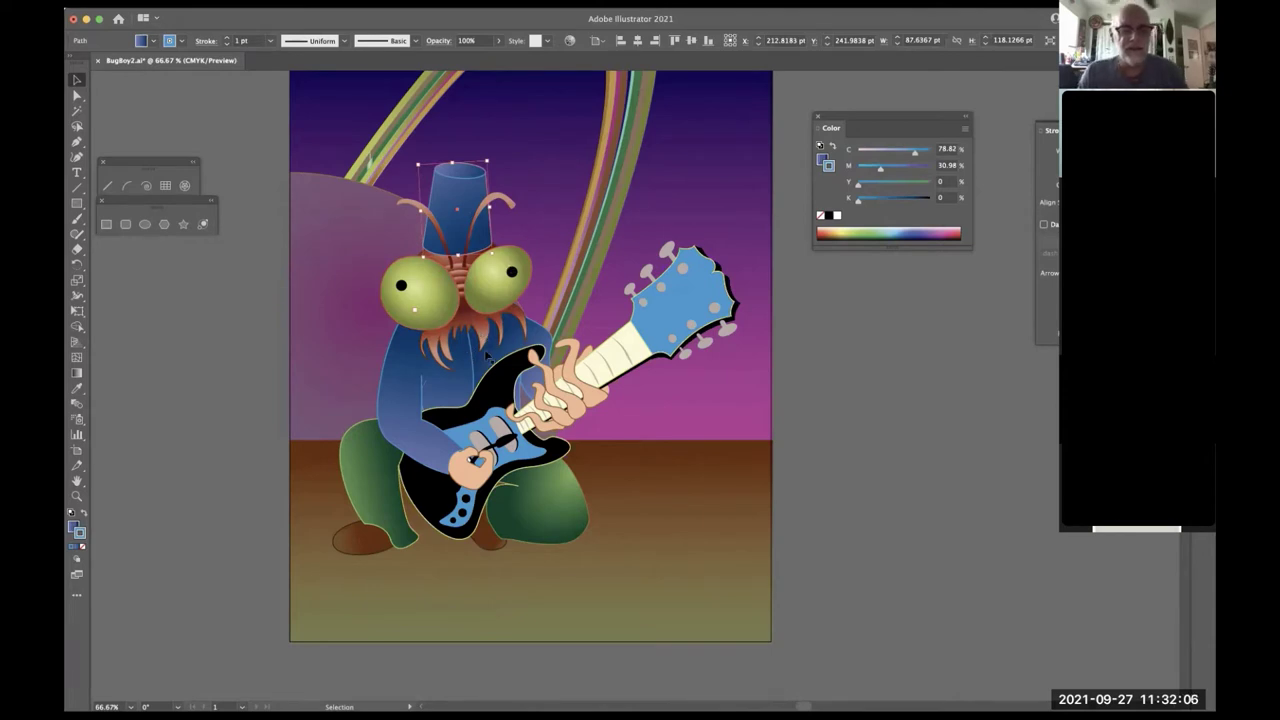
{"action": "key", "text": "a"}
{"action": "left_click_drag", "start_coordinate": [505, 295], "coordinate": [613, 260]}
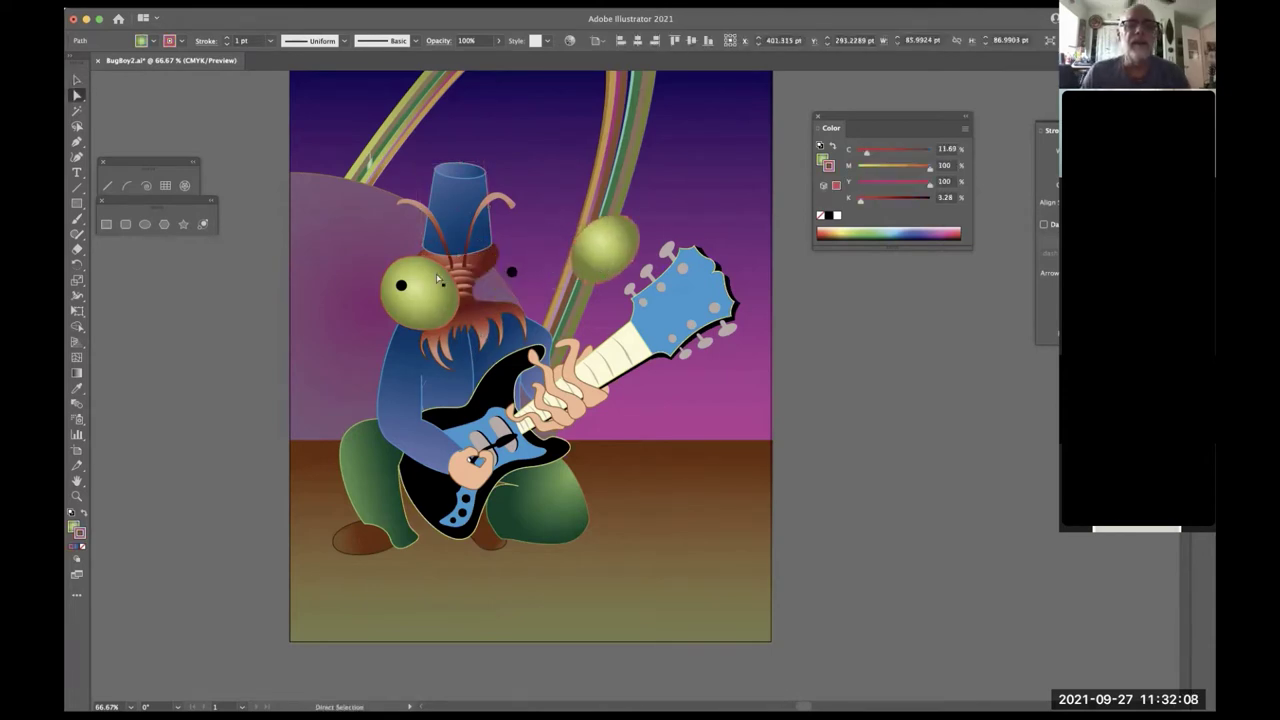
{"action": "key", "text": "super+z"}
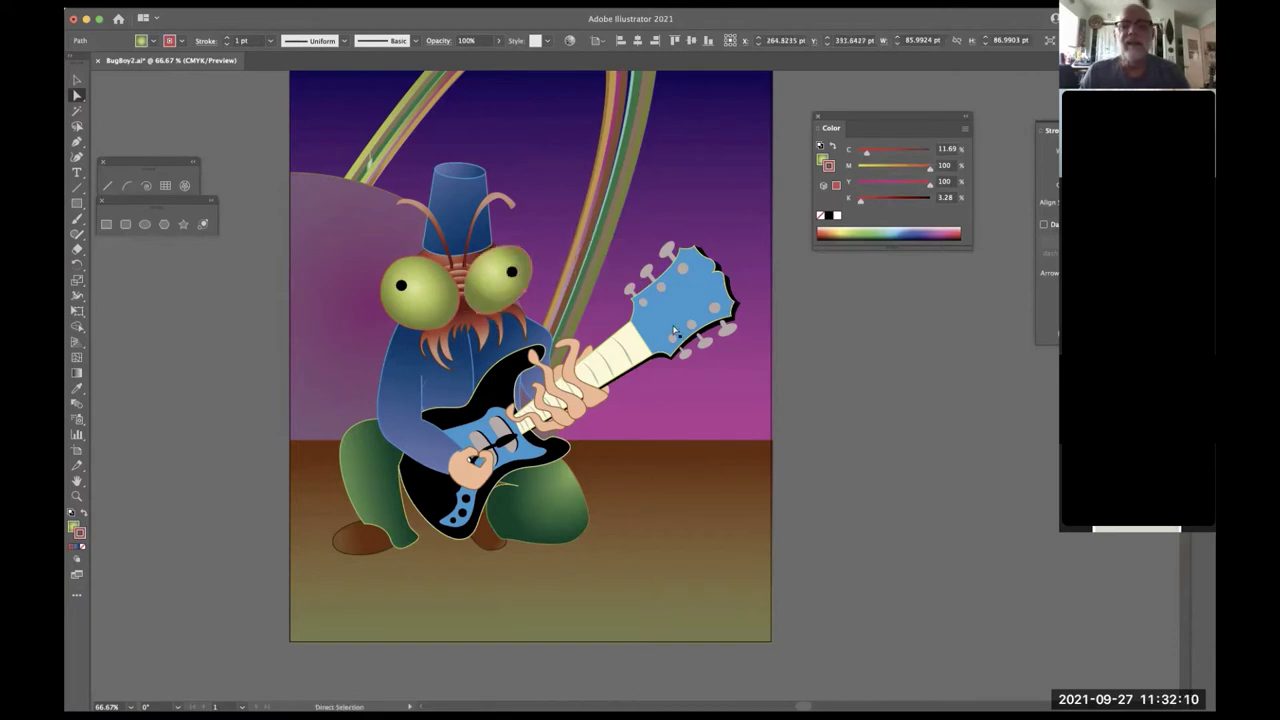
- Try moving the blue headstock face up off the guitar with Direct Selection, and undo the move
{"action": "left_click", "coordinate": [686, 268]}
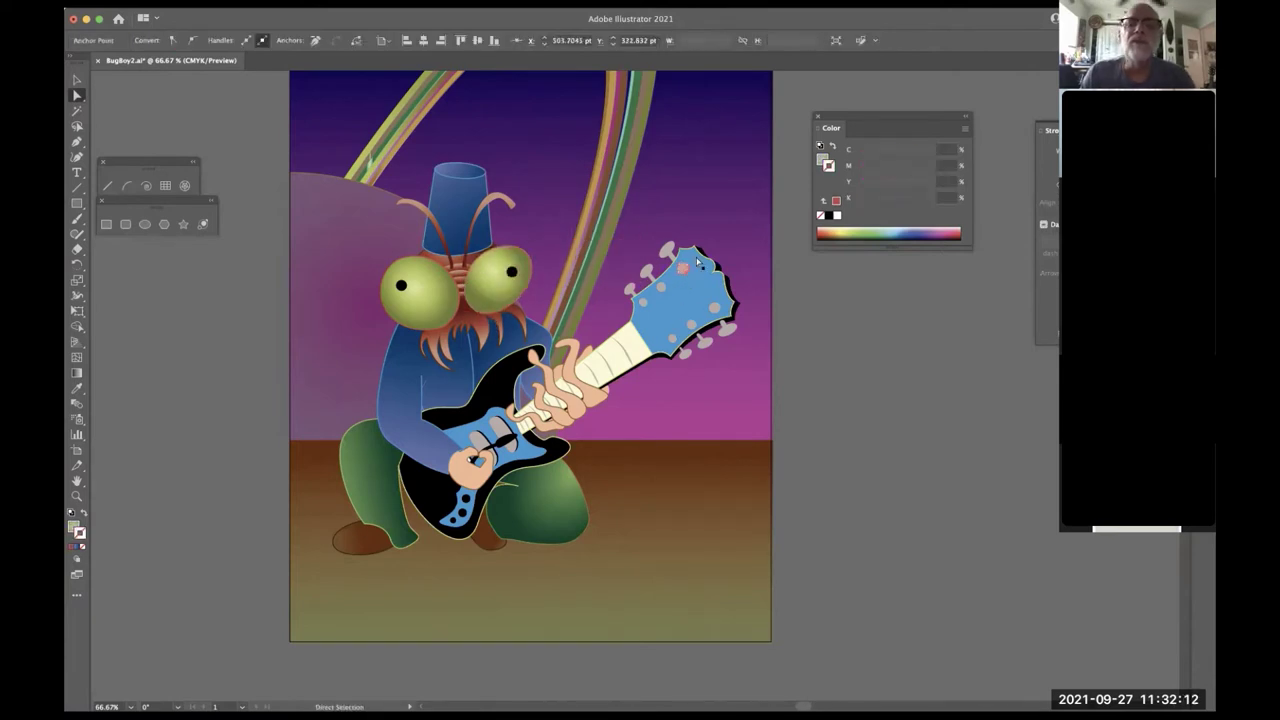
{"action": "left_click", "coordinate": [710, 297]}
{"action": "left_click_drag", "start_coordinate": [710, 297], "coordinate": [745, 199]}
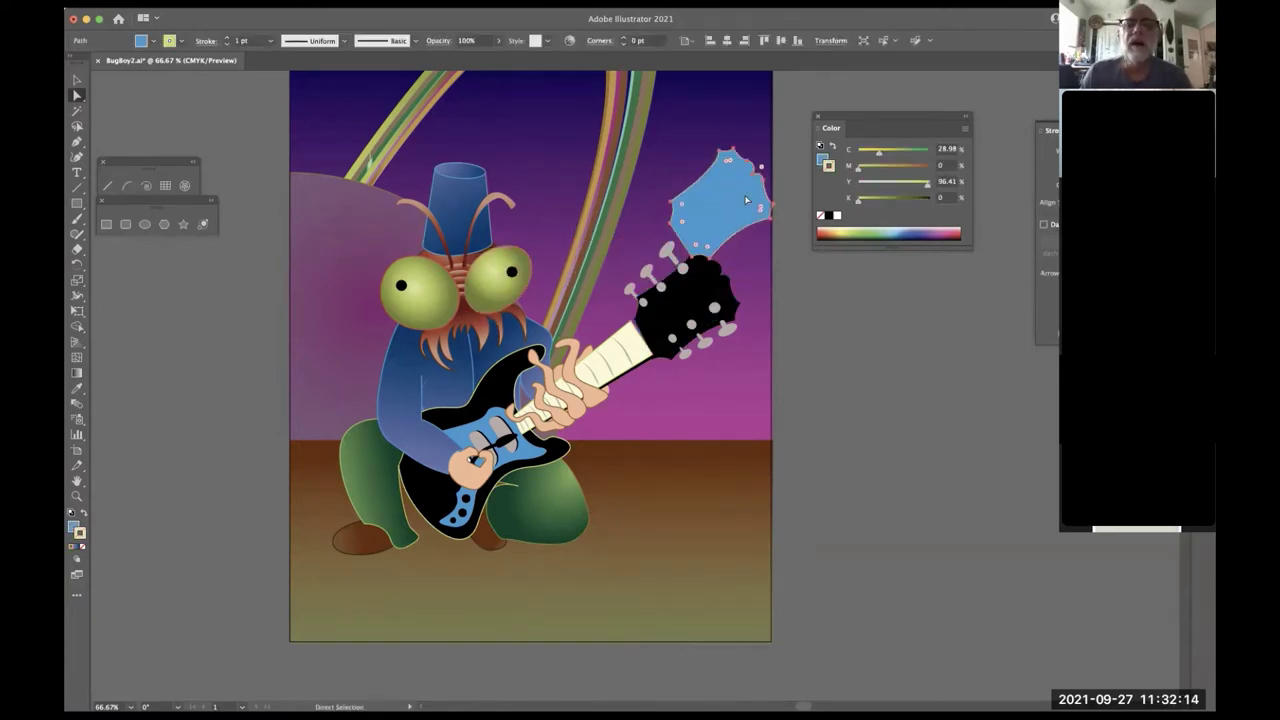
{"action": "key", "text": "super+z"}
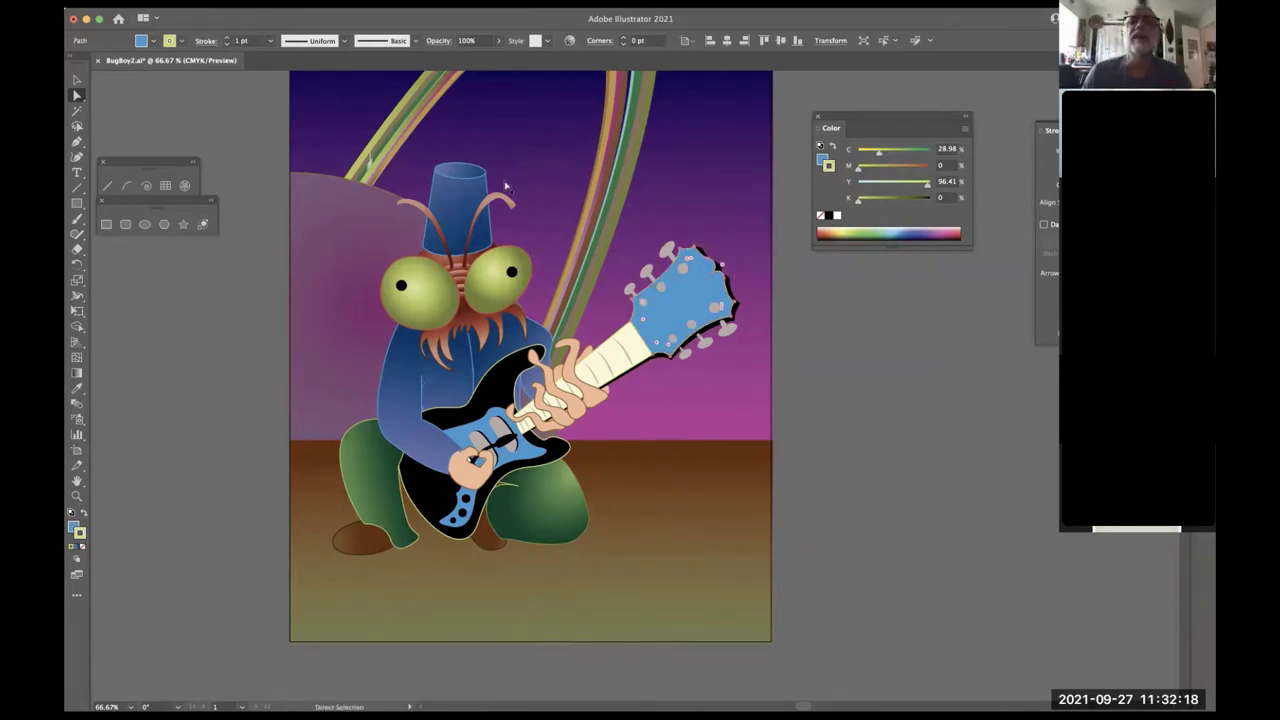
- Show the Layers panel as a separate floating panel over the artwork and close the Libraries panel
{"action": "left_click", "coordinate": [395, 3]}
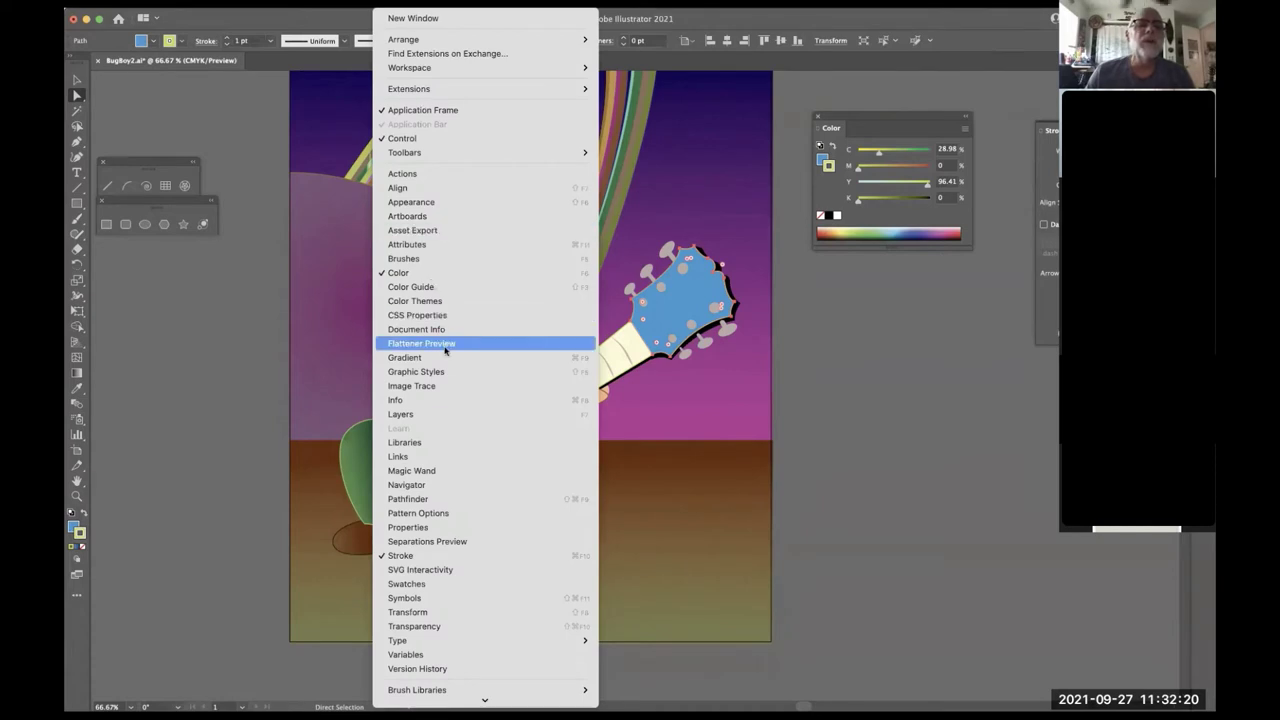
{"action": "left_click", "coordinate": [444, 416]}
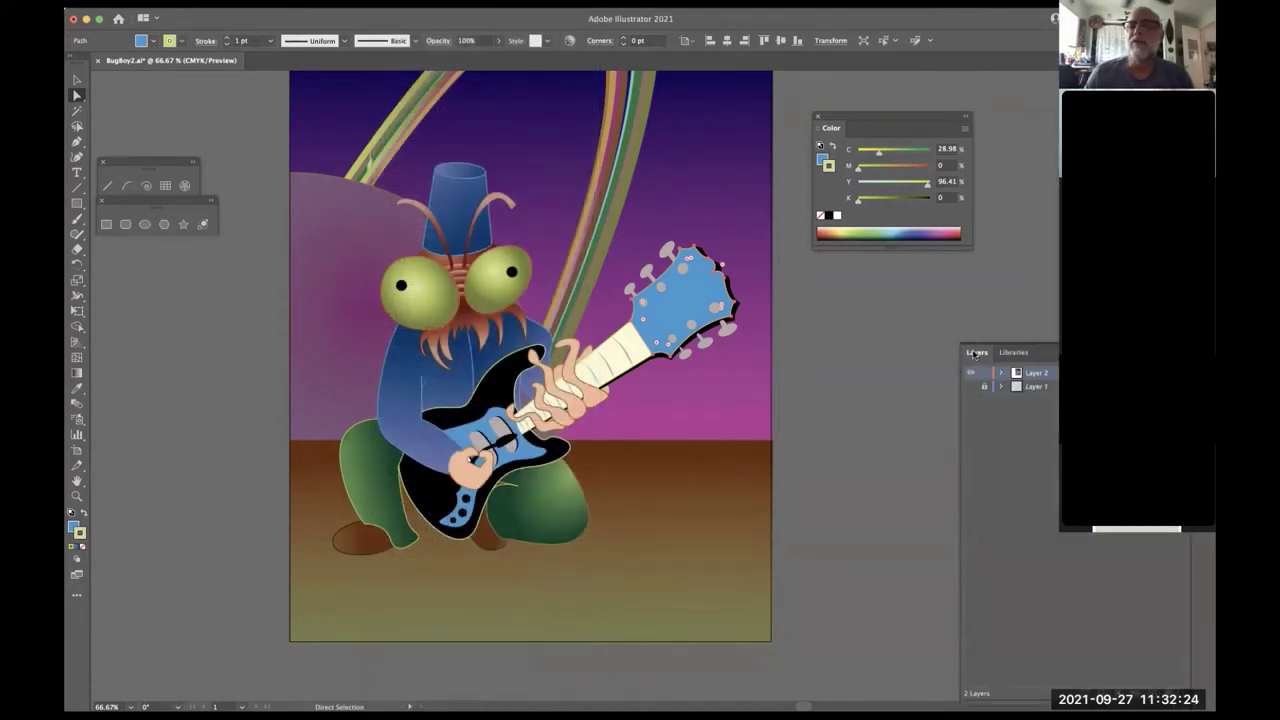
{"action": "left_click_drag", "start_coordinate": [975, 353], "coordinate": [714, 256]}
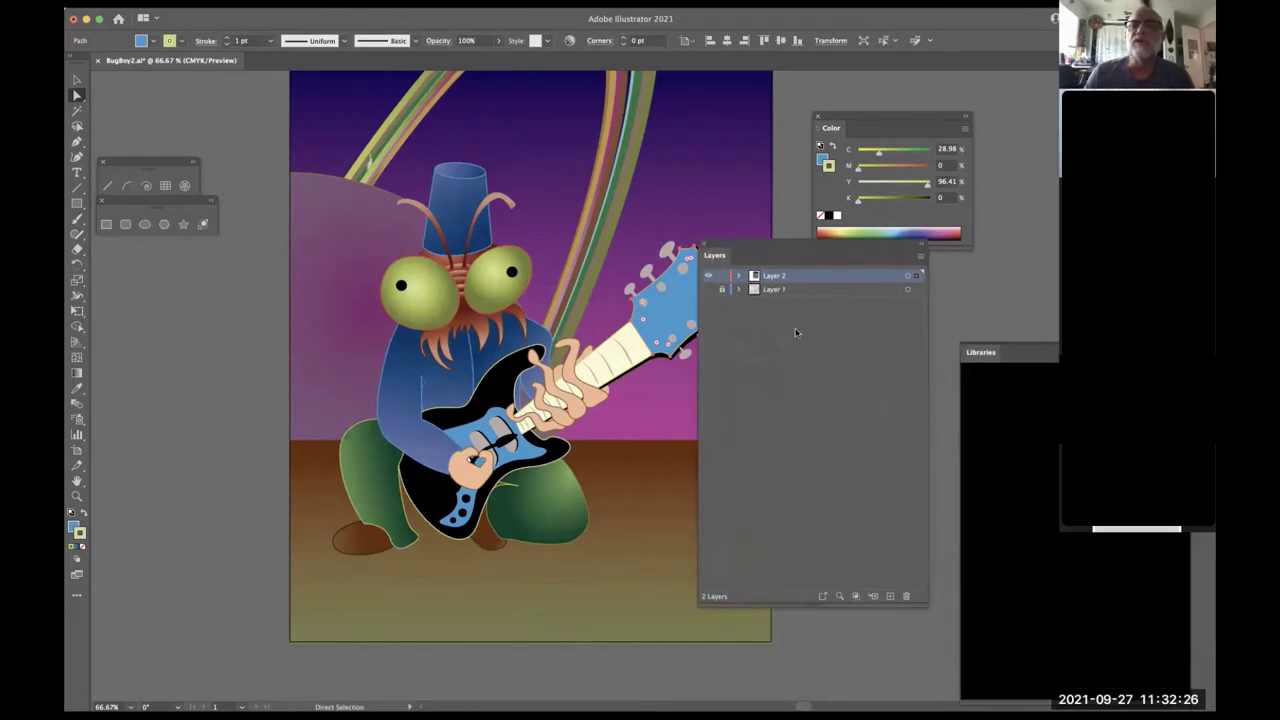
{"action": "left_click_drag", "start_coordinate": [1008, 355], "coordinate": [812, 326]}
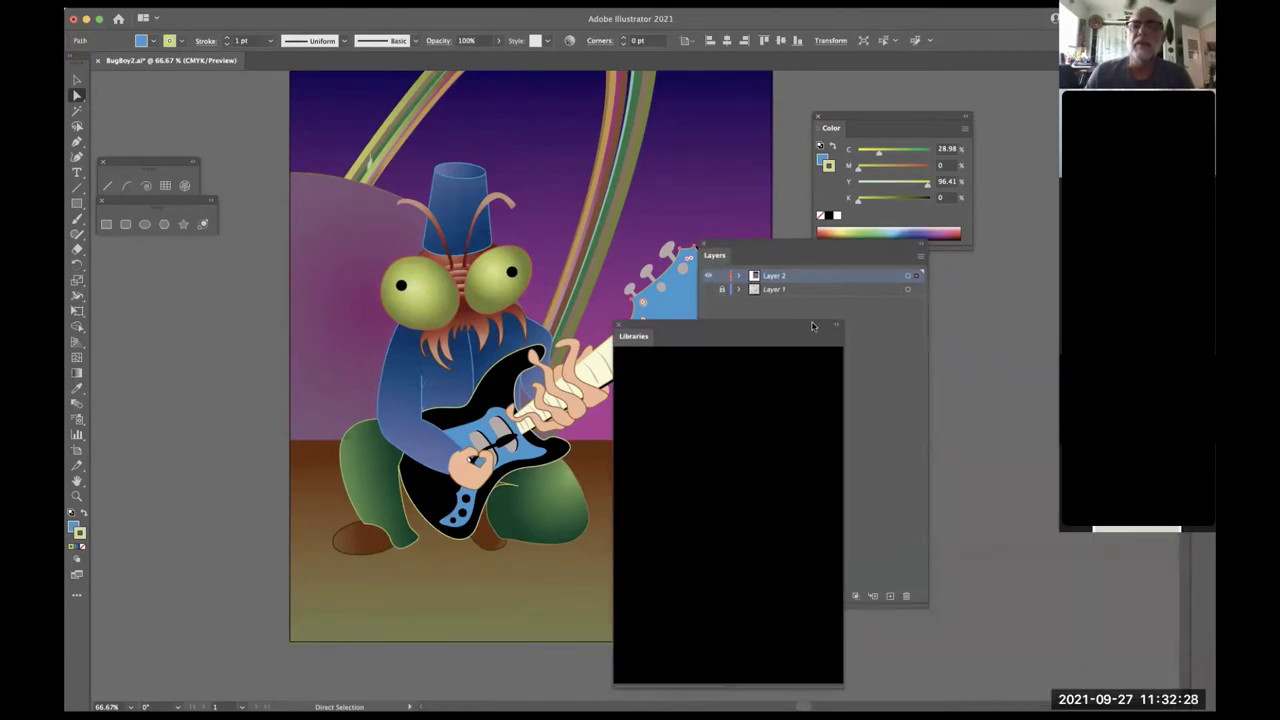
{"action": "left_click", "coordinate": [619, 326]}
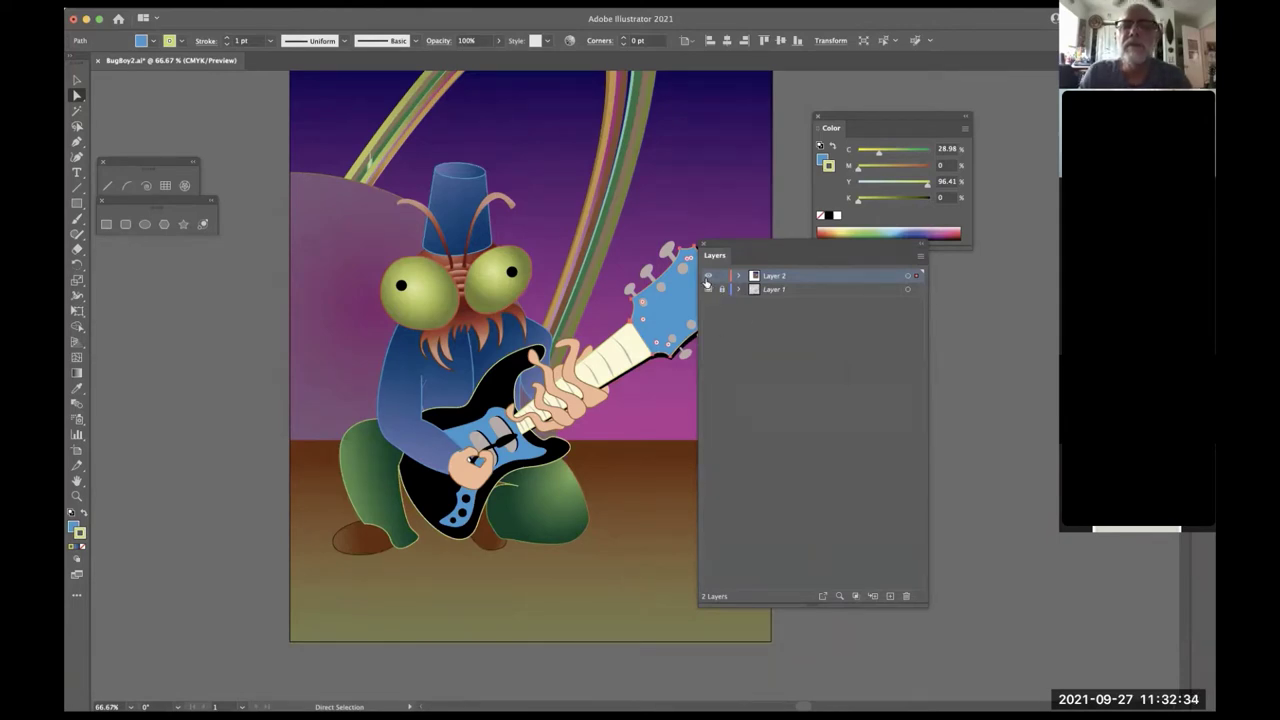
- Hide Layer 2 to view the scanned pencil sketch on Layer 1, and restore the artwork with Layer 1 hidden
{"action": "left_click", "coordinate": [707, 278]}
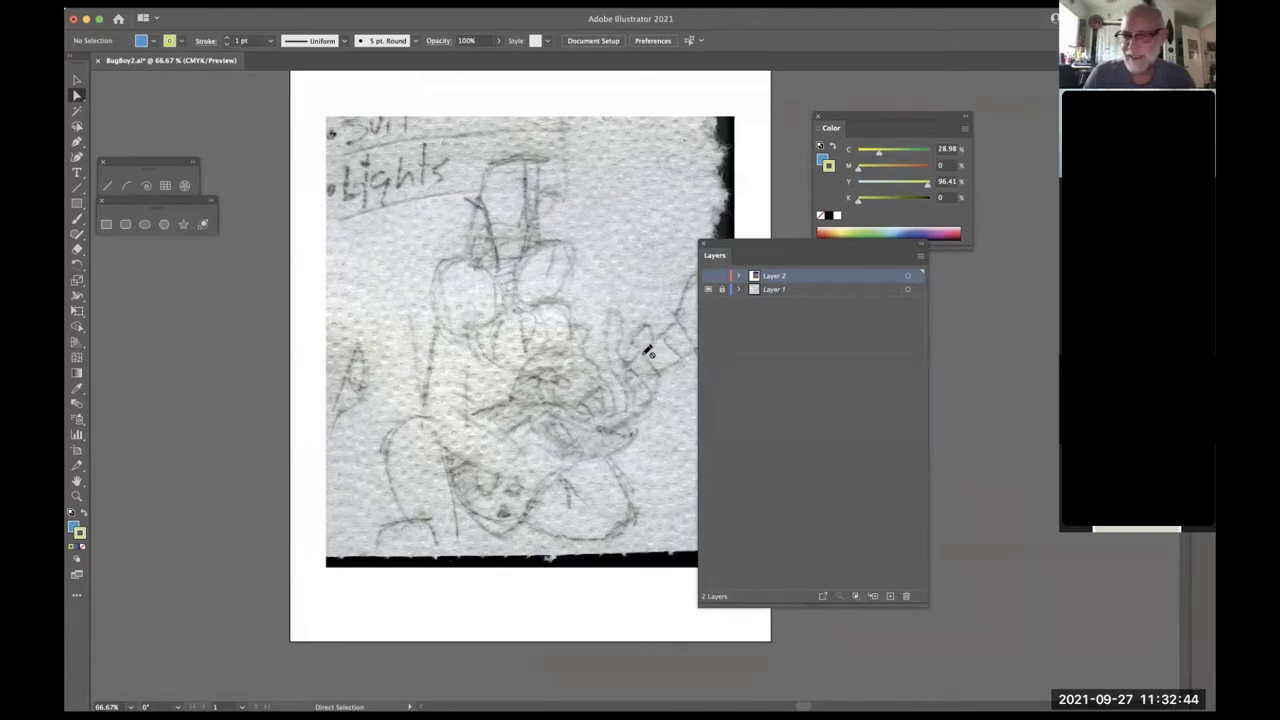
{"action": "left_click", "coordinate": [708, 289]}
{"action": "left_click", "coordinate": [708, 276]}
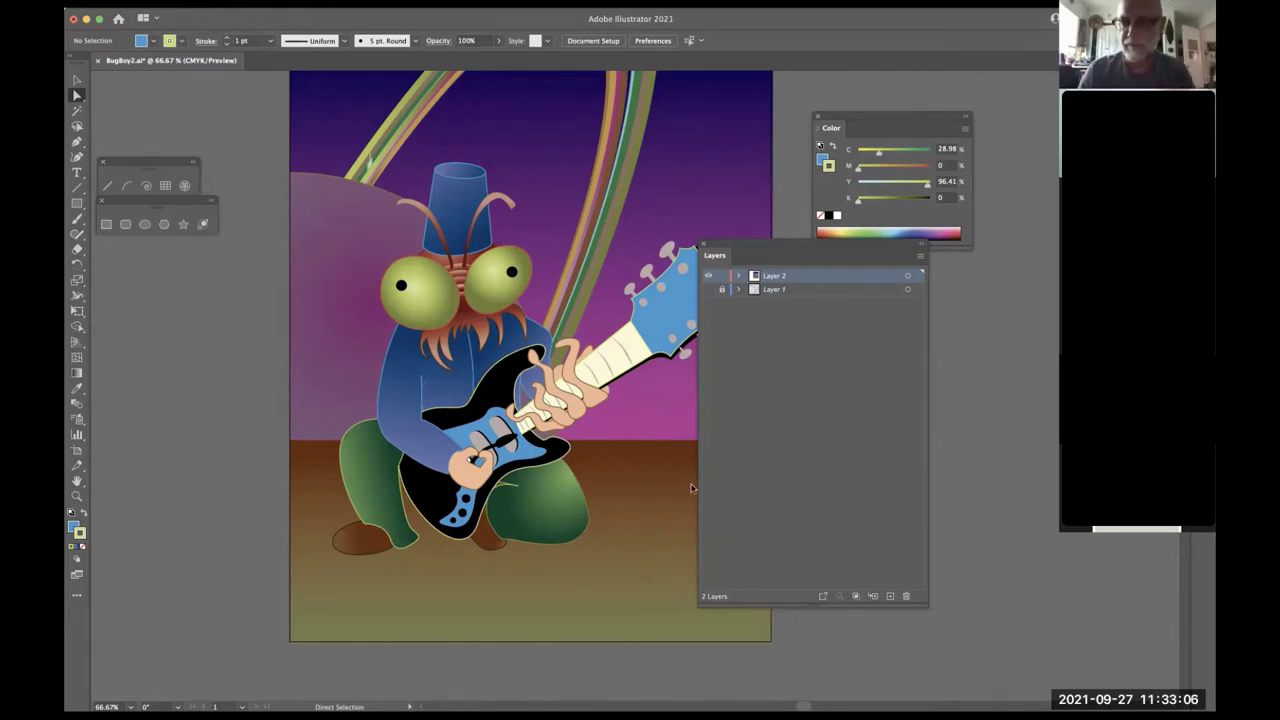
- Expand Layer 2, select a finger of the fretting hand and look through the layer's object list
{"action": "left_click", "coordinate": [739, 275]}
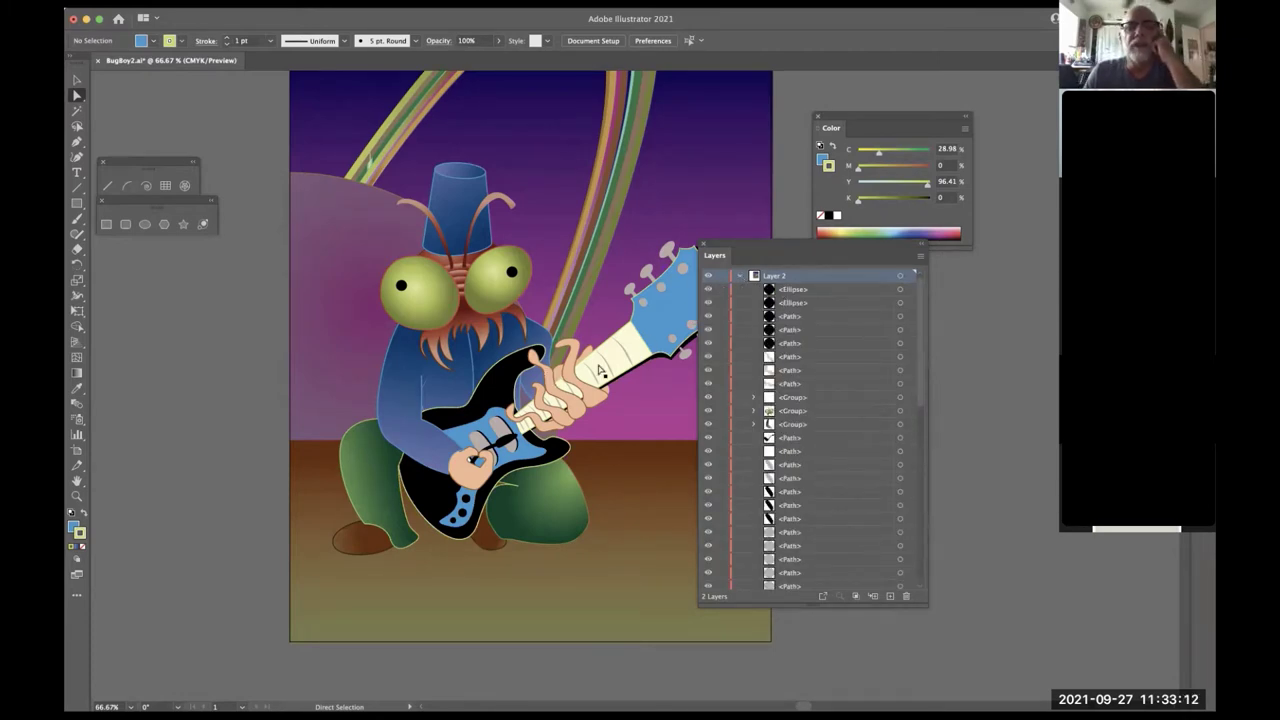
{"action": "left_click", "coordinate": [568, 372]}
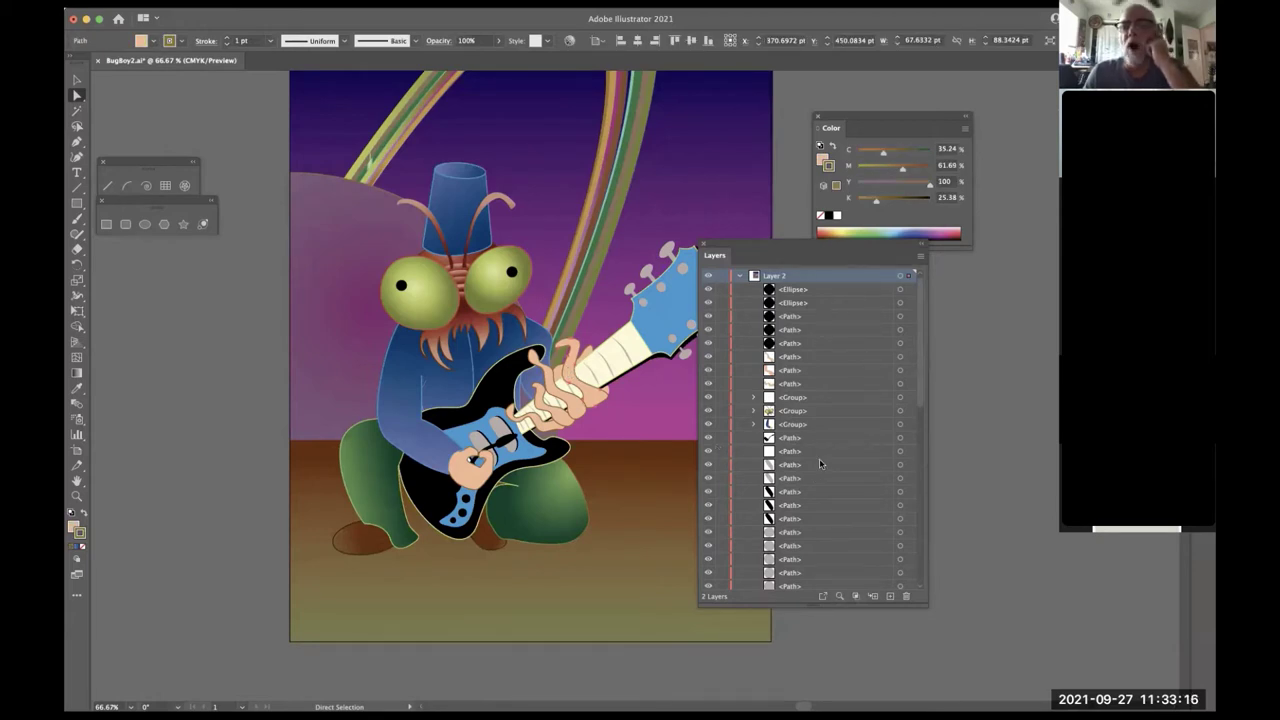
{"action": "scroll", "coordinate": [819, 458], "scroll_direction": "down", "scroll_amount": 10}
{"action": "scroll", "coordinate": [819, 458], "scroll_direction": "up", "scroll_amount": 10}
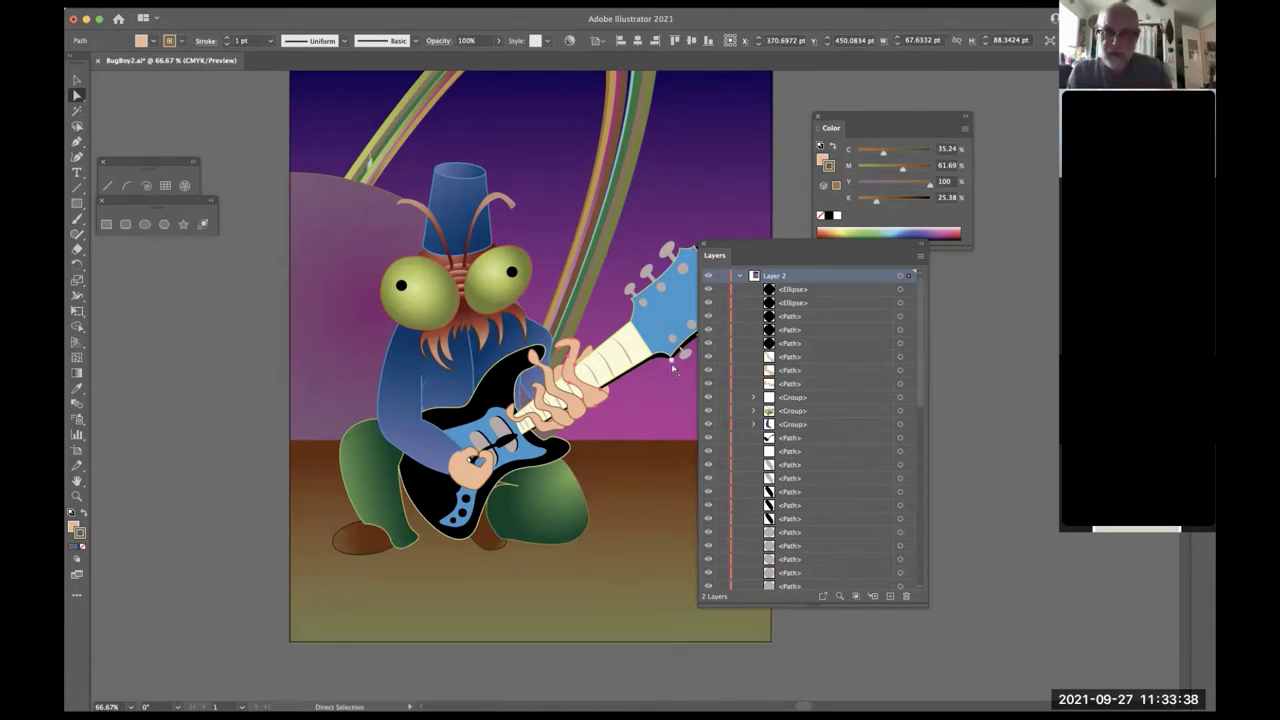
- Expand the first group in Layer 2 and select all of its fret paths on the guitar neck
{"action": "key", "text": "v"}
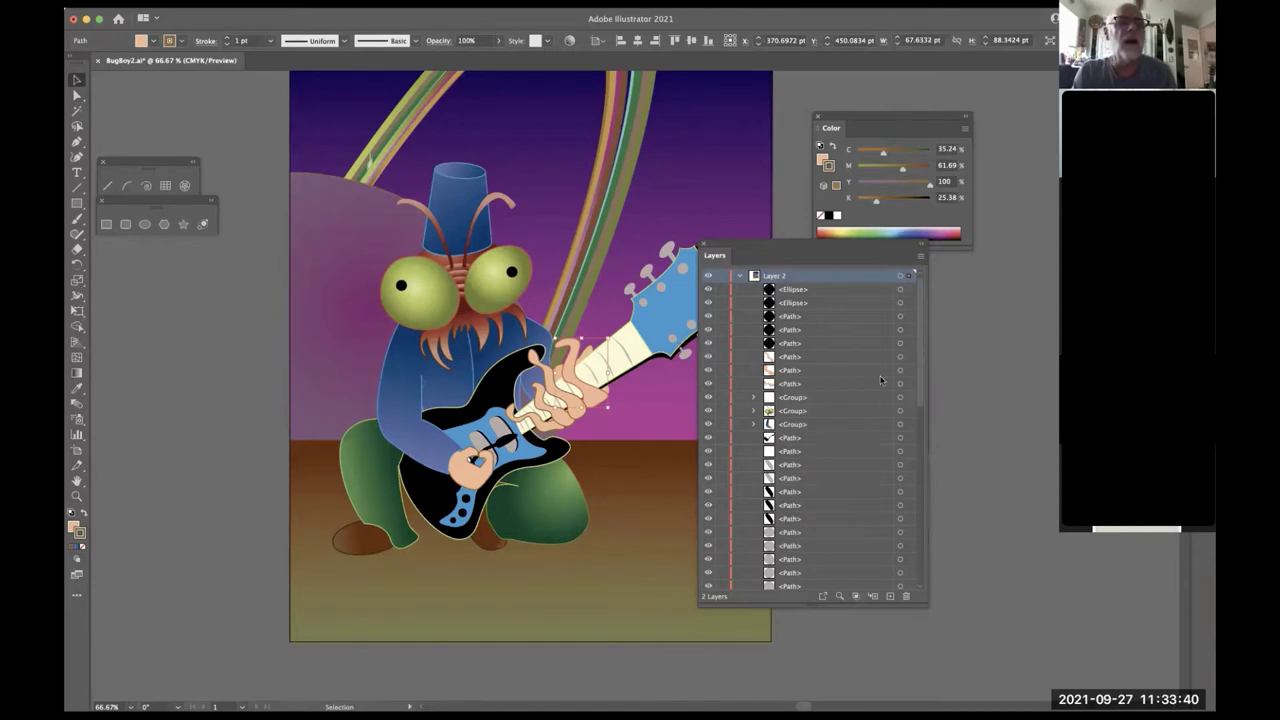
{"action": "left_click", "coordinate": [810, 397]}
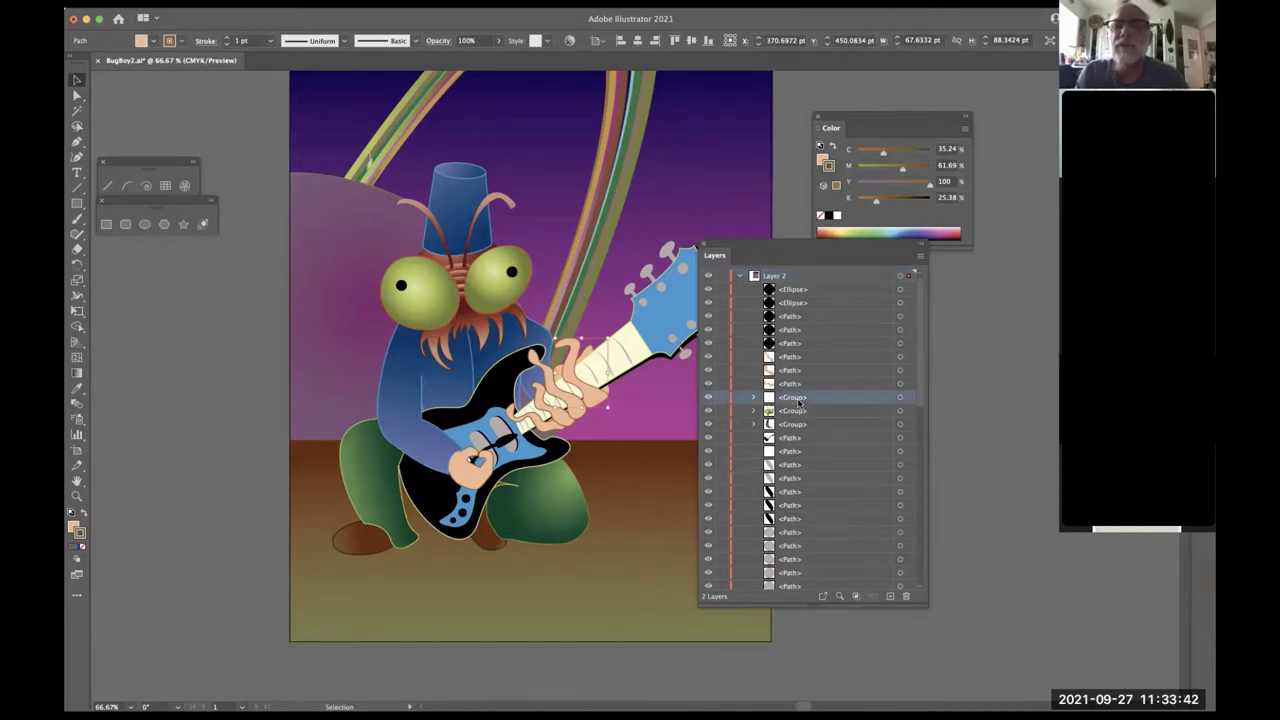
{"action": "left_click", "coordinate": [755, 397]}
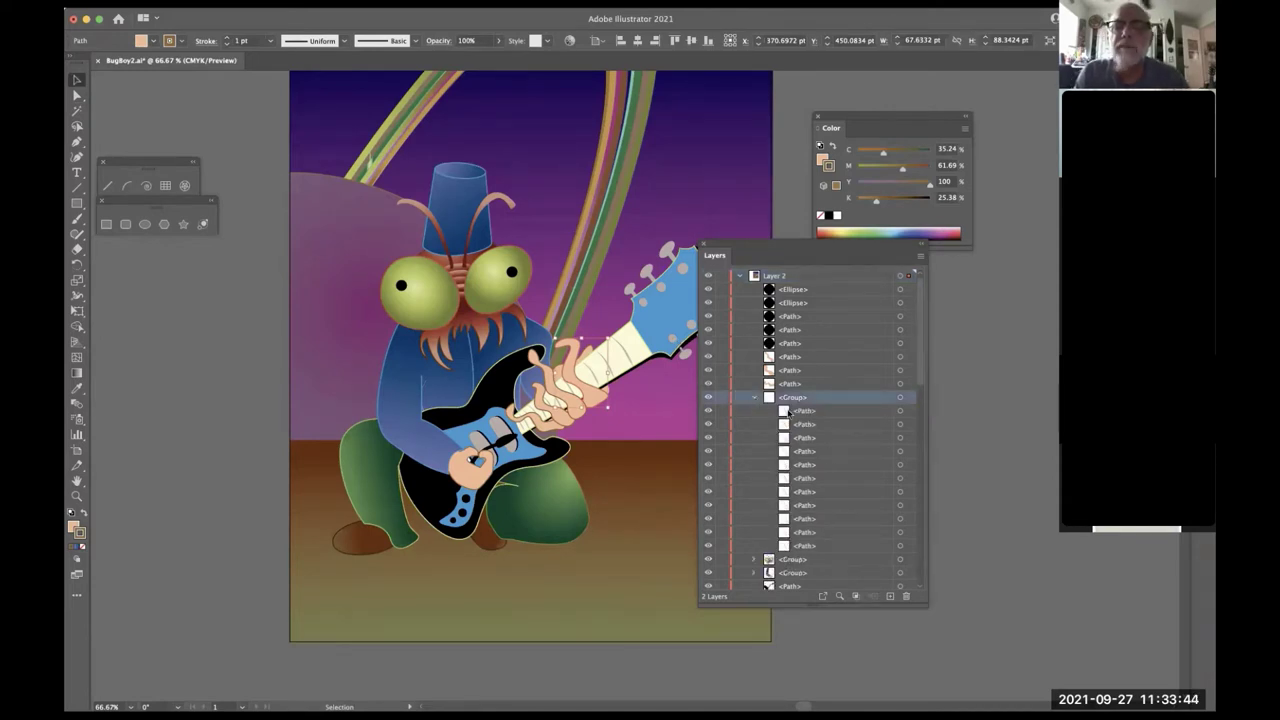
{"action": "left_click", "coordinate": [899, 398]}
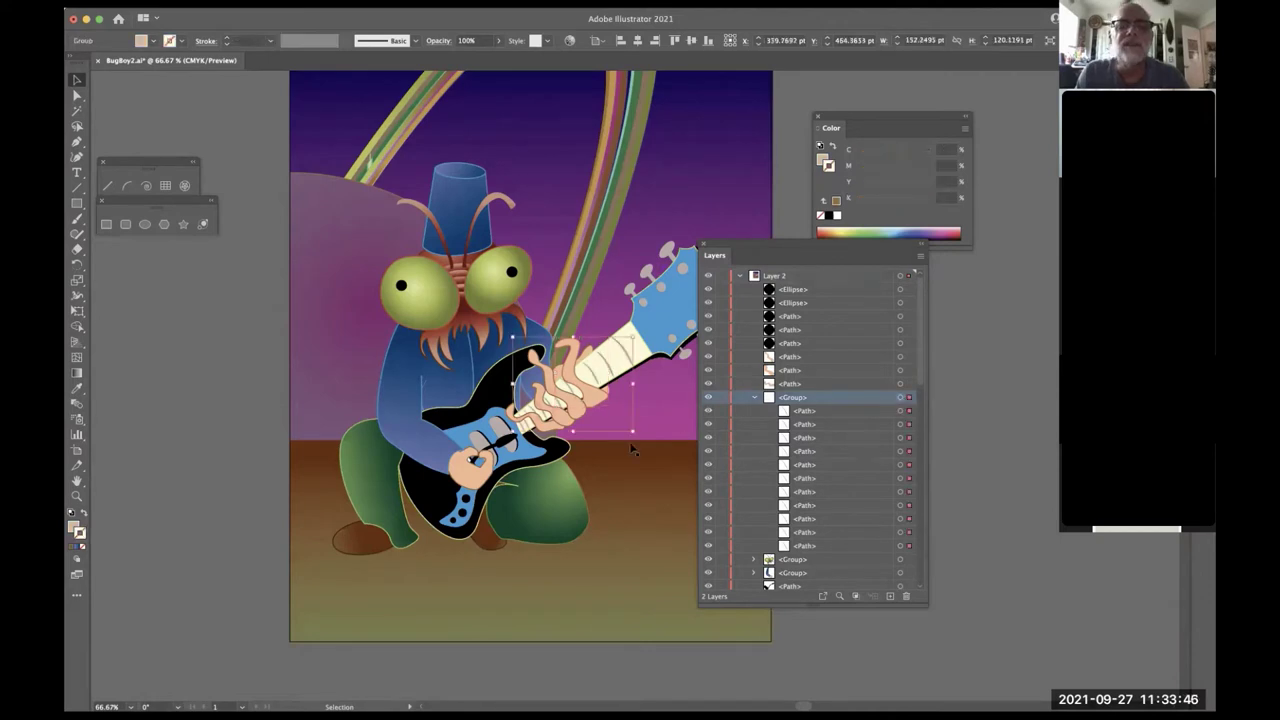
- Try moving a finger of the fretting hand down onto the ground, and undo the move
{"action": "left_click_drag", "start_coordinate": [578, 410], "coordinate": [620, 596]}
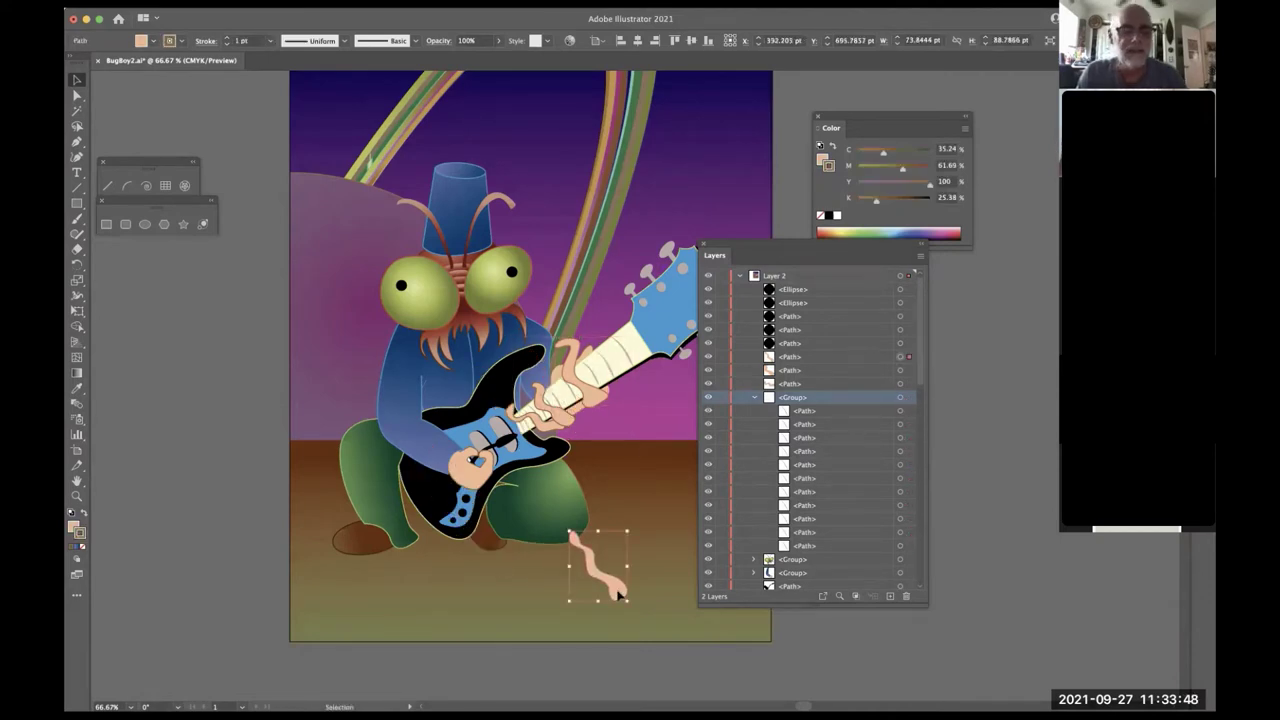
{"action": "key", "text": "super+z"}
{"action": "left_click", "coordinate": [640, 542]}
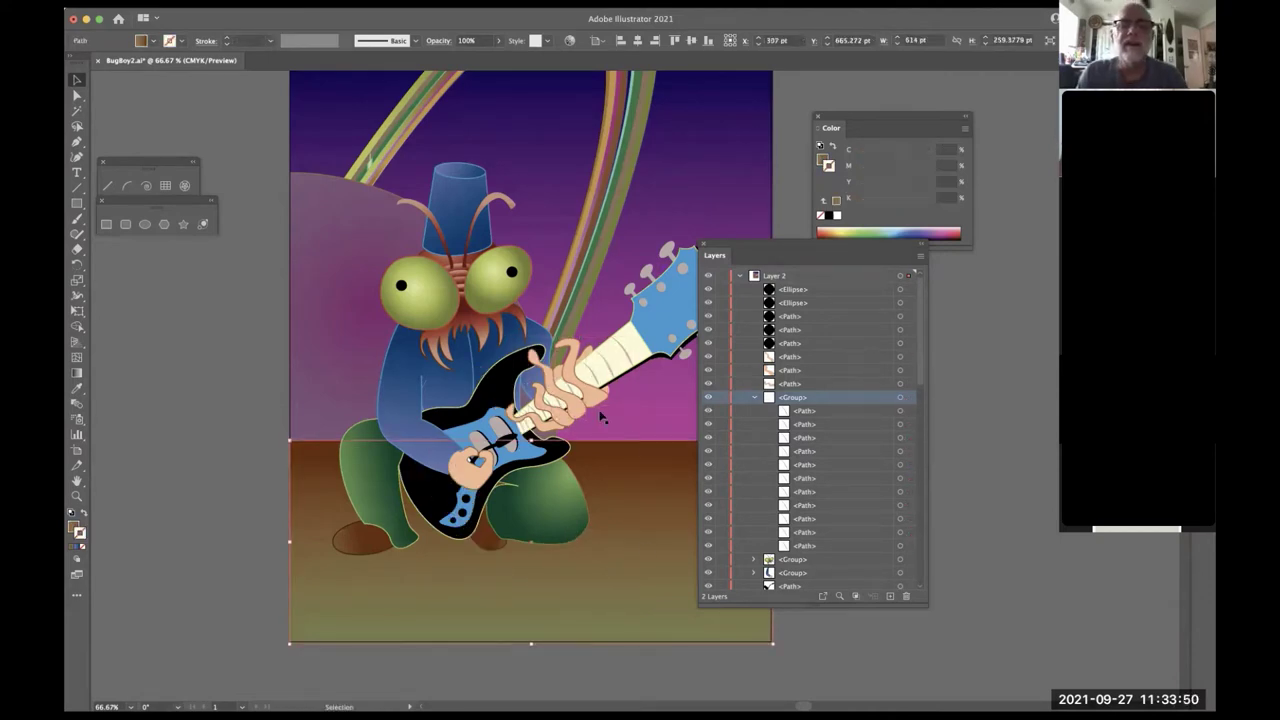
- Select a finger, the fret group and the face group in turn to locate them in the layer list
{"action": "left_click", "coordinate": [582, 396]}
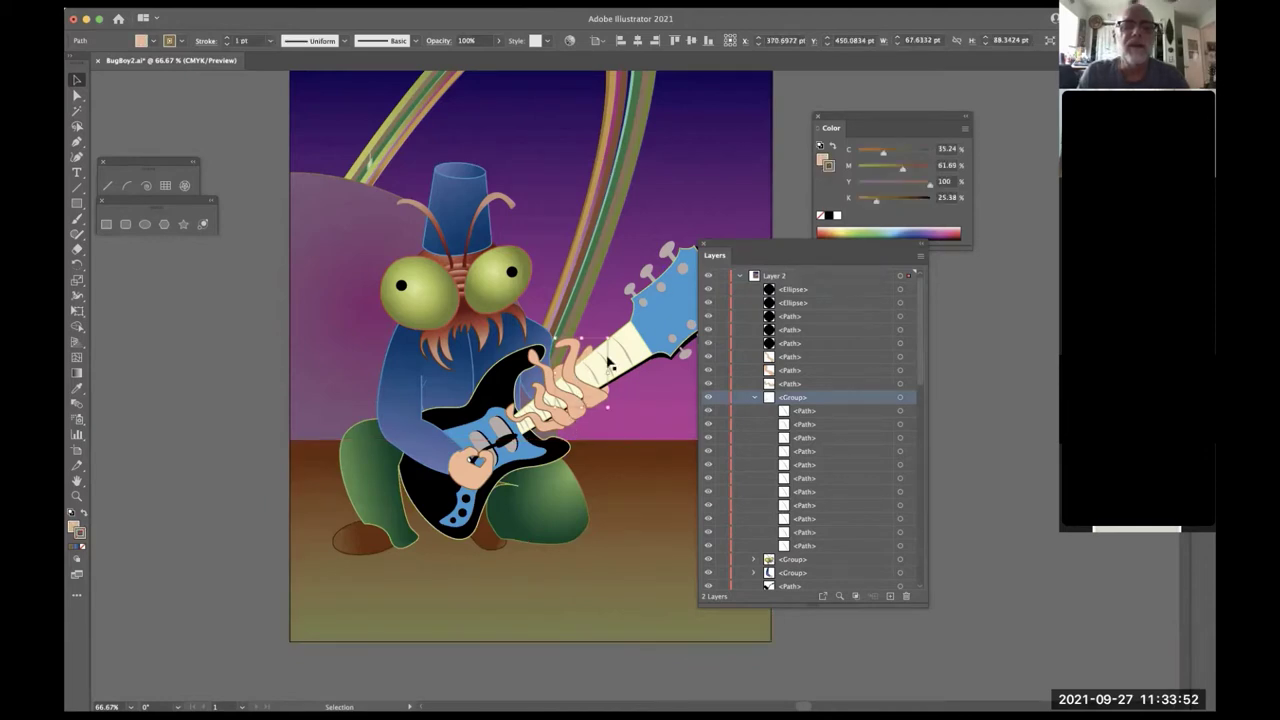
{"action": "left_click", "coordinate": [615, 383]}
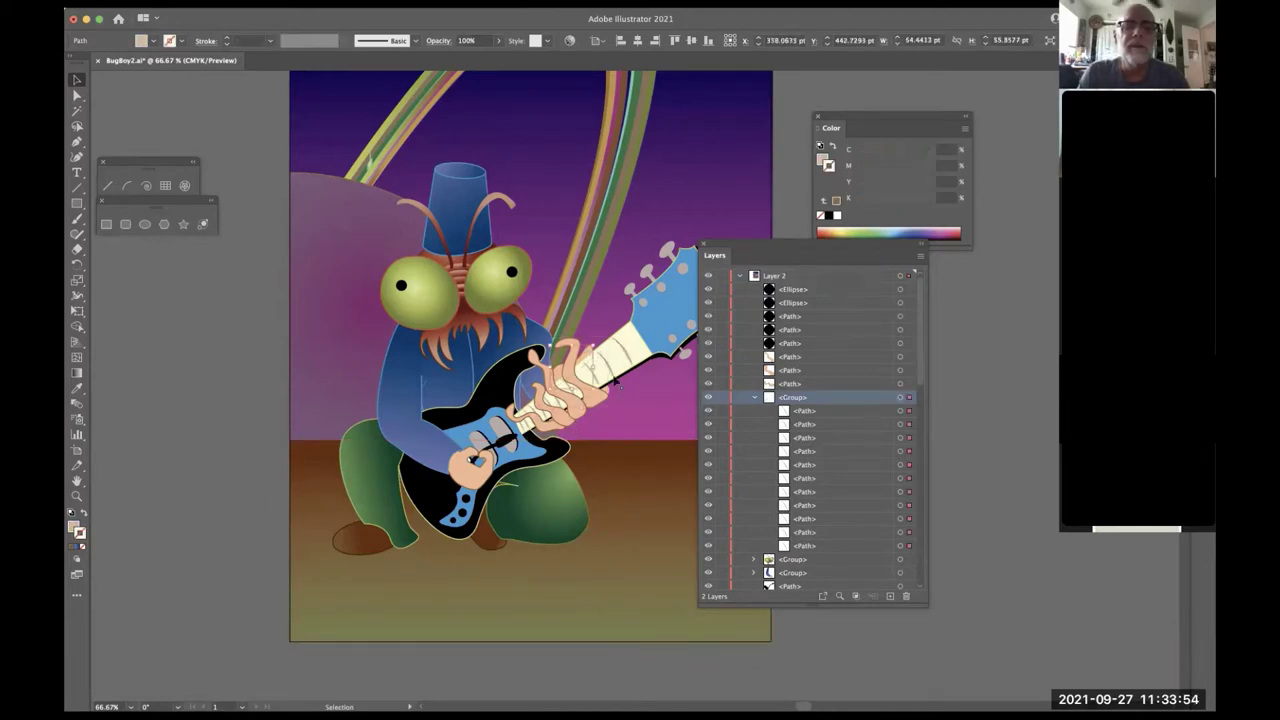
{"action": "left_click", "coordinate": [612, 350]}
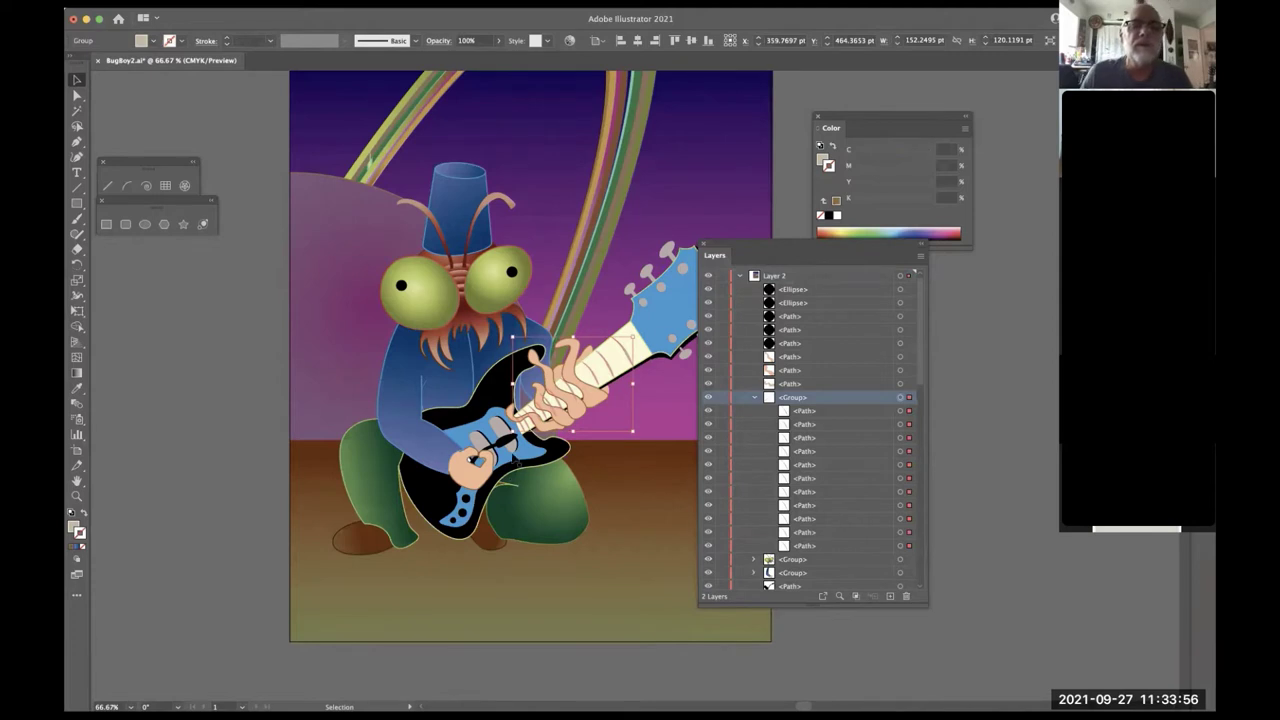
{"action": "left_click", "coordinate": [501, 300]}
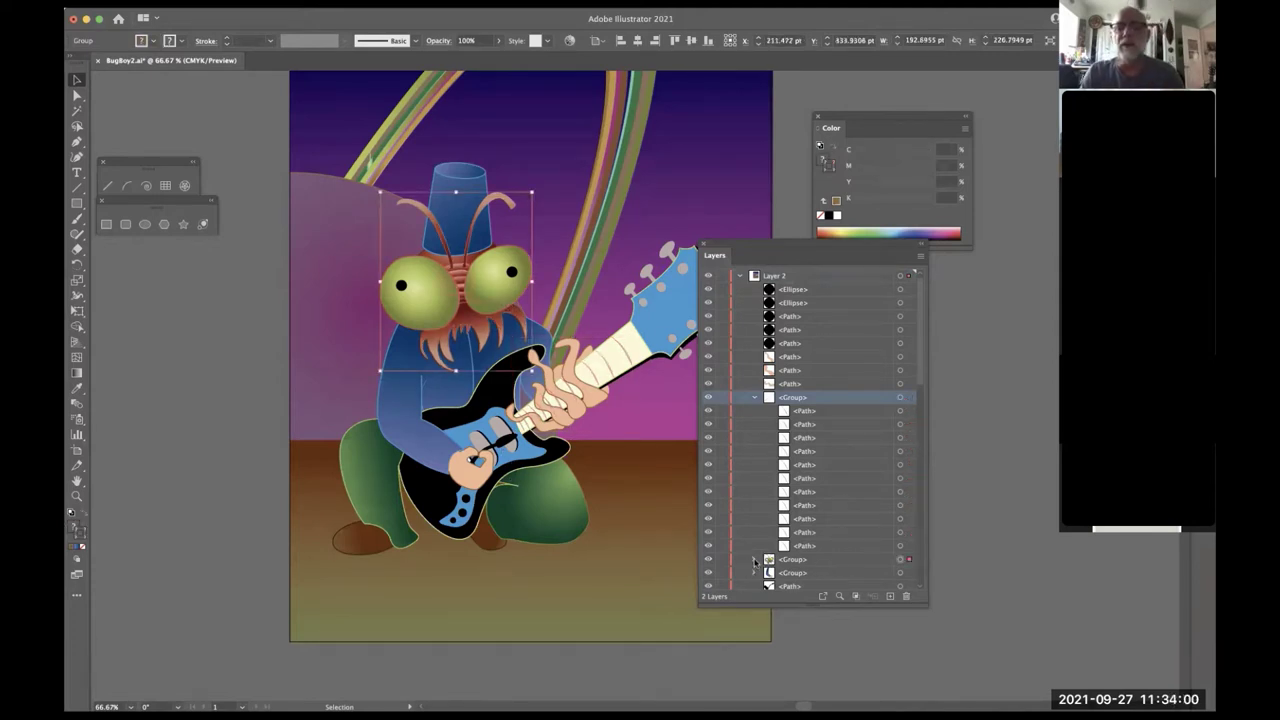
- Expand the face group in Layer 2 and look through the paths it contains
{"action": "left_click", "coordinate": [754, 561]}
{"action": "scroll", "coordinate": [868, 523], "scroll_direction": "down", "scroll_amount": 5}
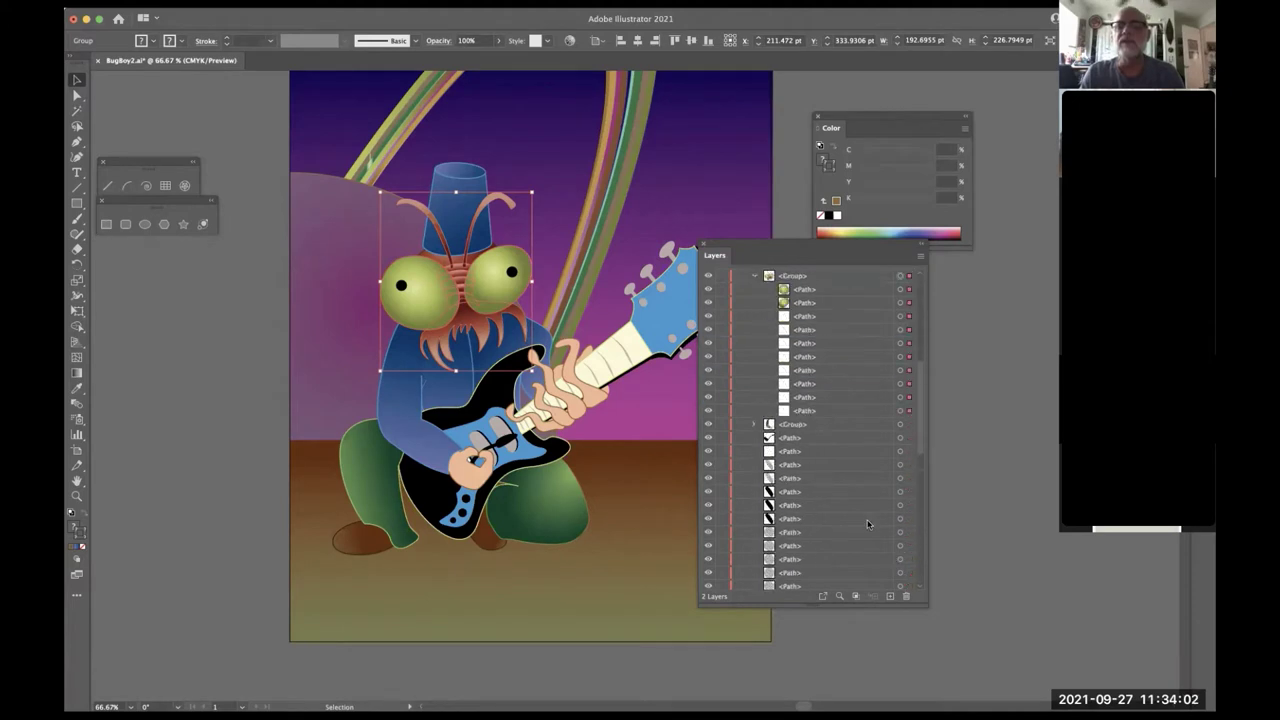
{"action": "scroll", "coordinate": [800, 470], "scroll_direction": "up", "scroll_amount": 4}
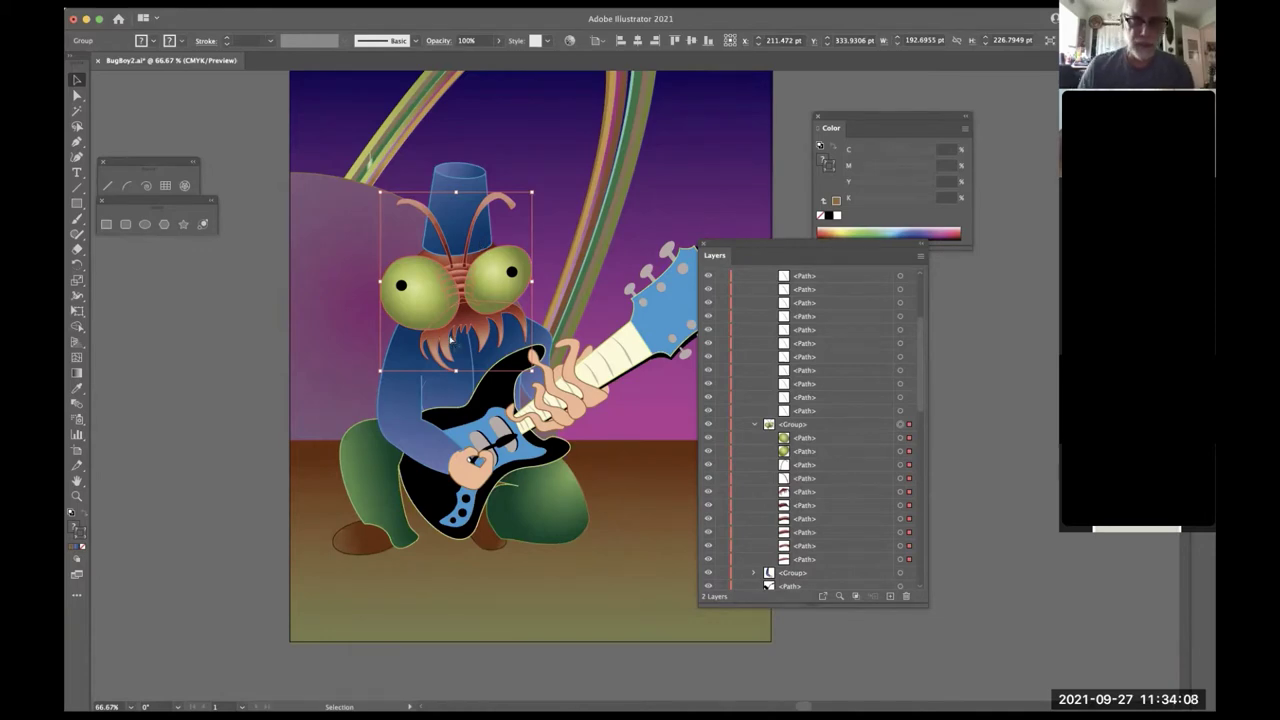
- Create a new blank document with the default settings
{"action": "key", "text": "ctrl+n"}
{"action": "key", "text": "Return"}
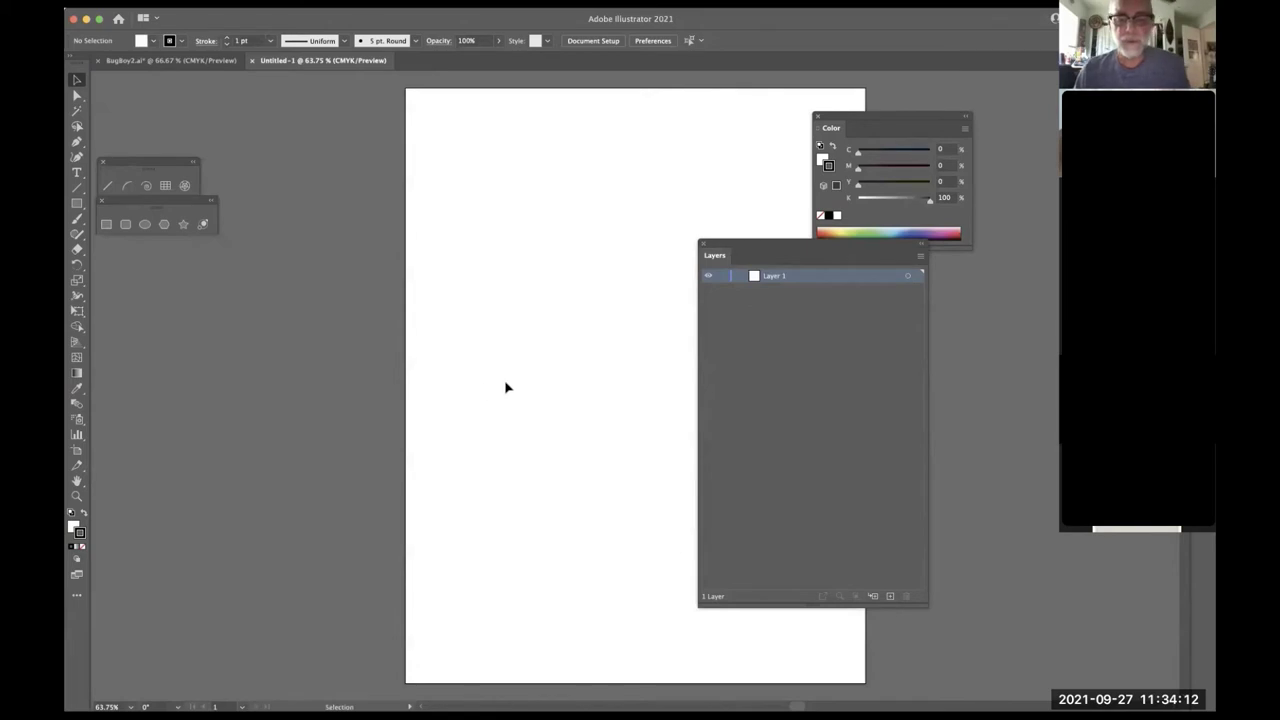
{"action": "left_click_drag", "start_coordinate": [557, 329], "coordinate": [406, 330]}
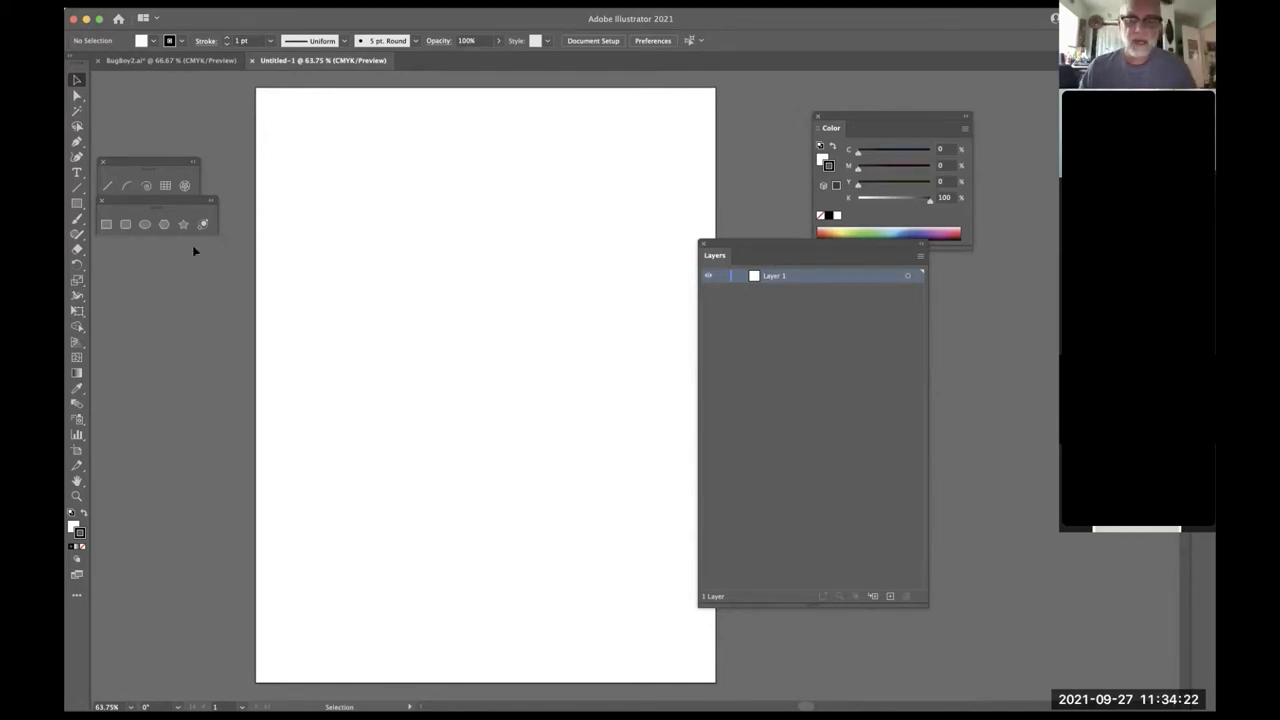
- Draw a closed head profile facing left with the Pen tool, including nose, open mouth, chin and neck
{"action": "key", "text": "p"}
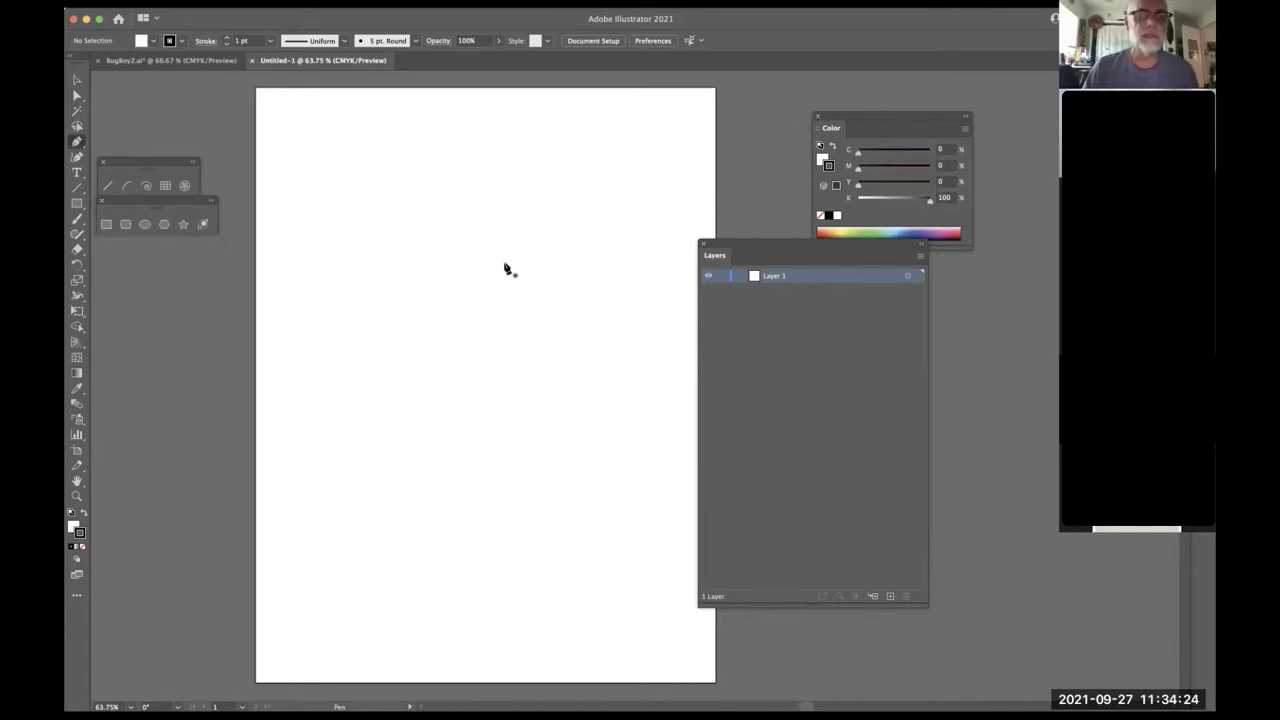
{"action": "left_click_drag", "start_coordinate": [481, 265], "coordinate": [457, 266]}
{"action": "left_click_drag", "start_coordinate": [417, 322], "coordinate": [430, 393]}
{"action": "left_click", "coordinate": [424, 407]}
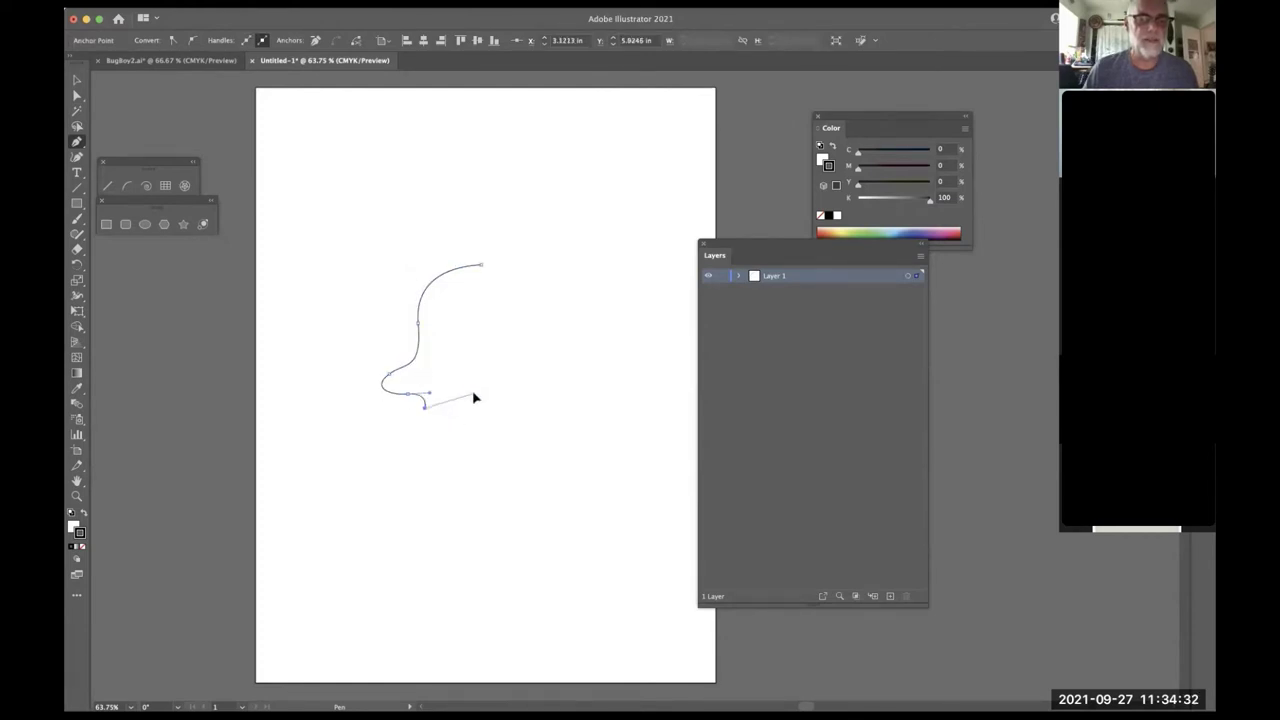
{"action": "left_click_drag", "start_coordinate": [473, 393], "coordinate": [465, 432]}
{"action": "left_click_drag", "start_coordinate": [468, 436], "coordinate": [499, 466]}
{"action": "left_click_drag", "start_coordinate": [539, 419], "coordinate": [546, 387]}
{"action": "left_click_drag", "start_coordinate": [567, 480], "coordinate": [568, 345]}
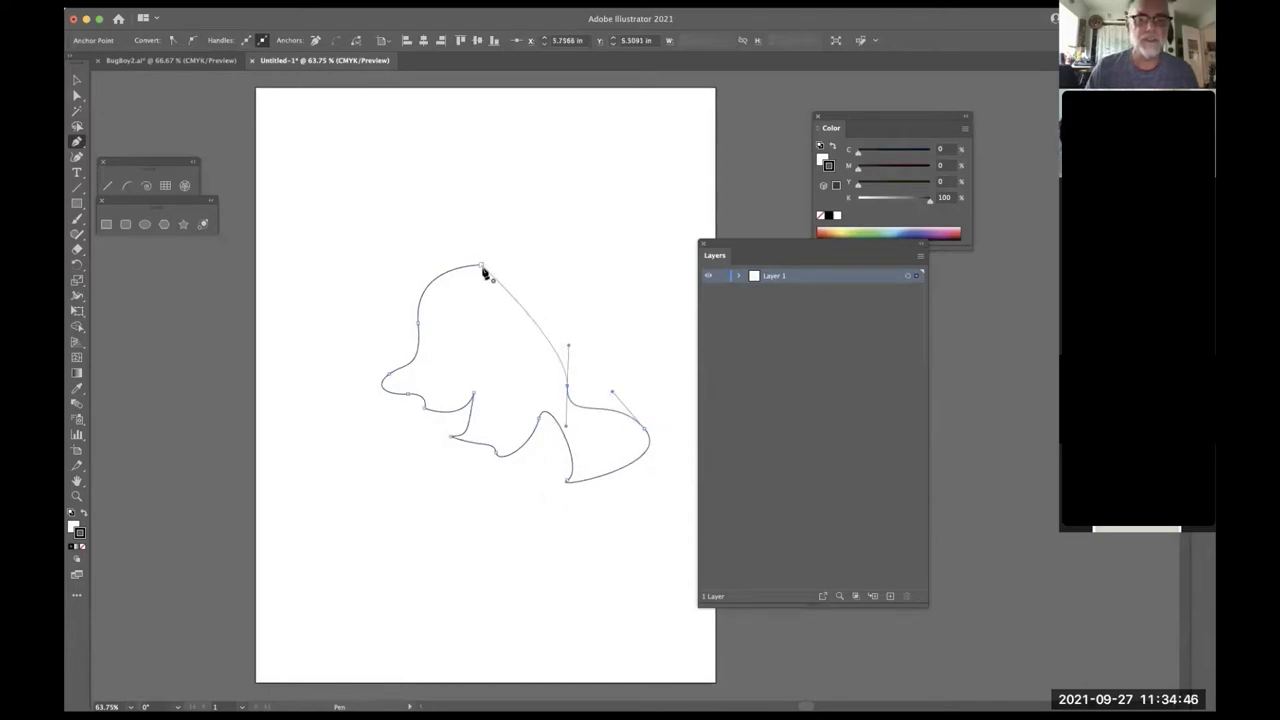
{"action": "left_click_drag", "start_coordinate": [482, 268], "coordinate": [394, 277]}
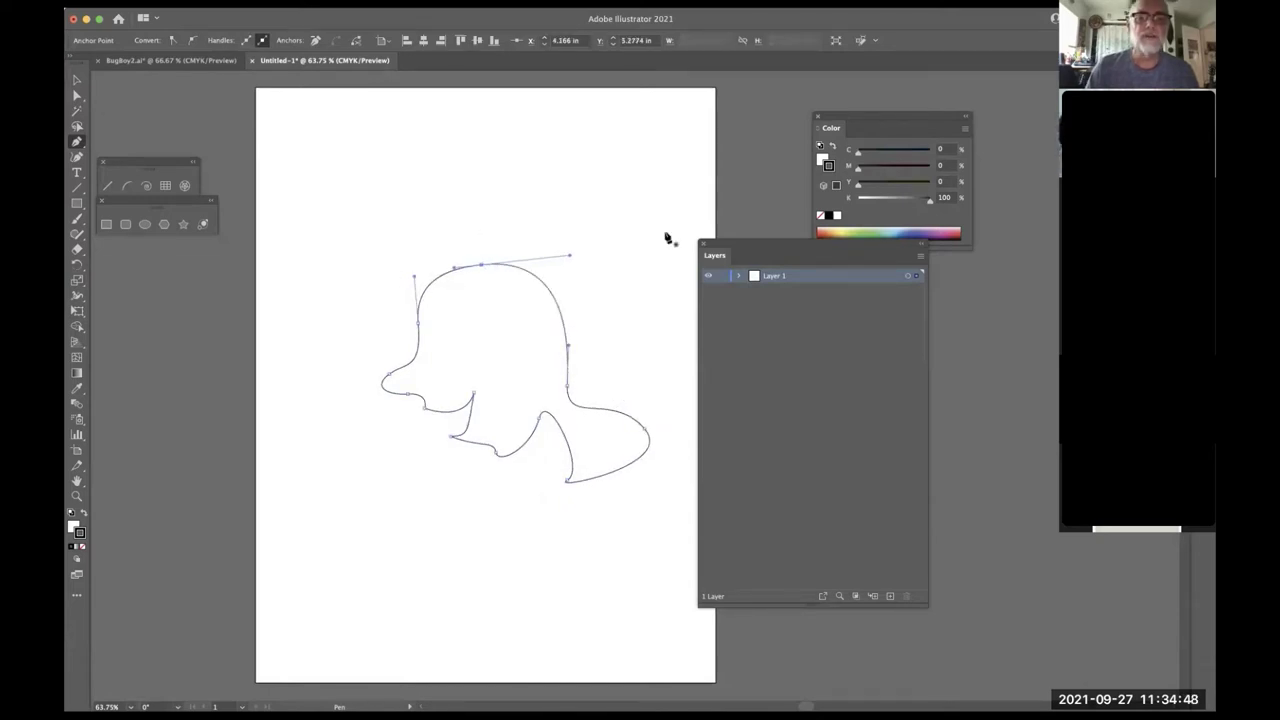
- Fill the head shape with light yellow (M 16.86, Y 74.9) and deselect it
{"action": "key", "text": "x"}
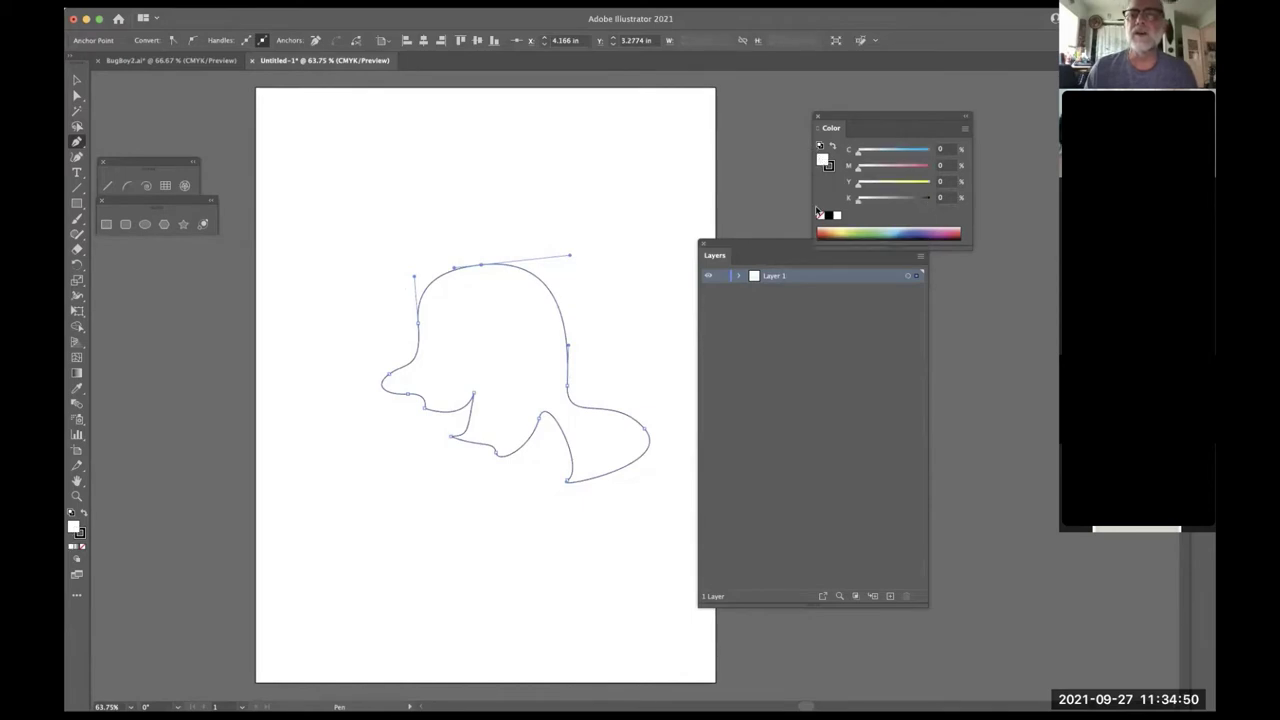
{"action": "left_click", "coordinate": [836, 228]}
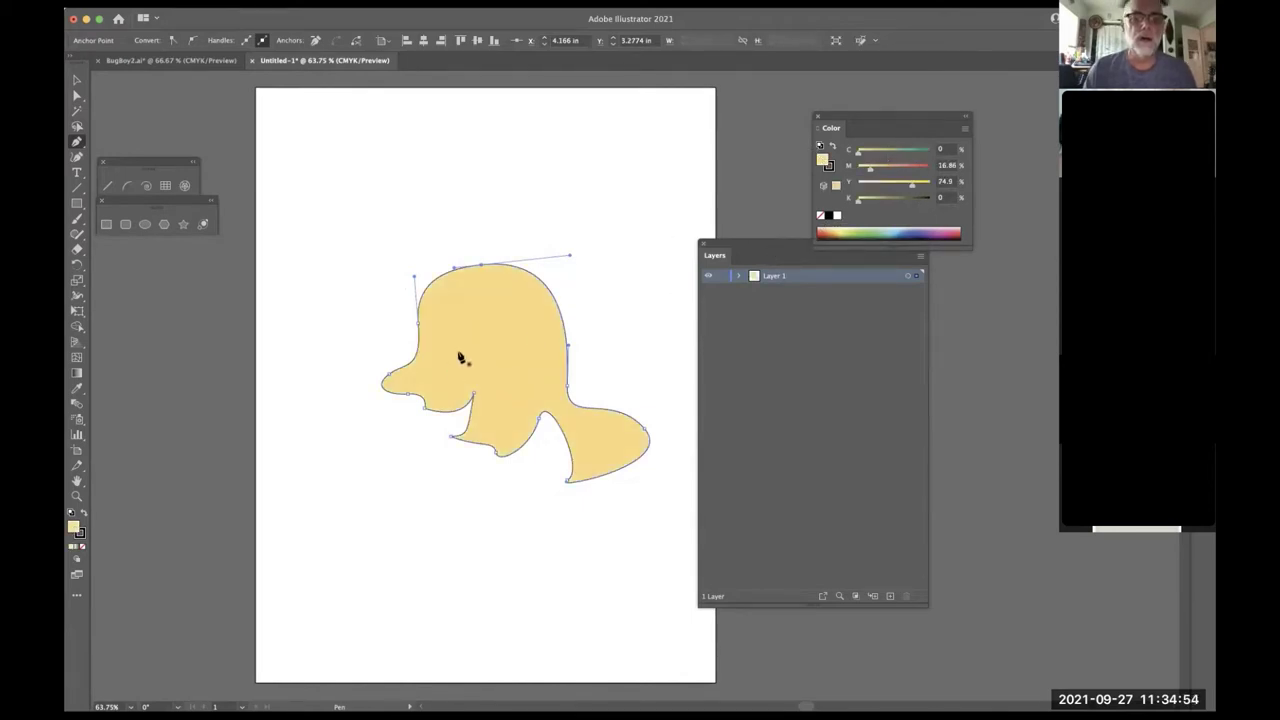
{"action": "left_click", "coordinate": [465, 208], "text": "super"}
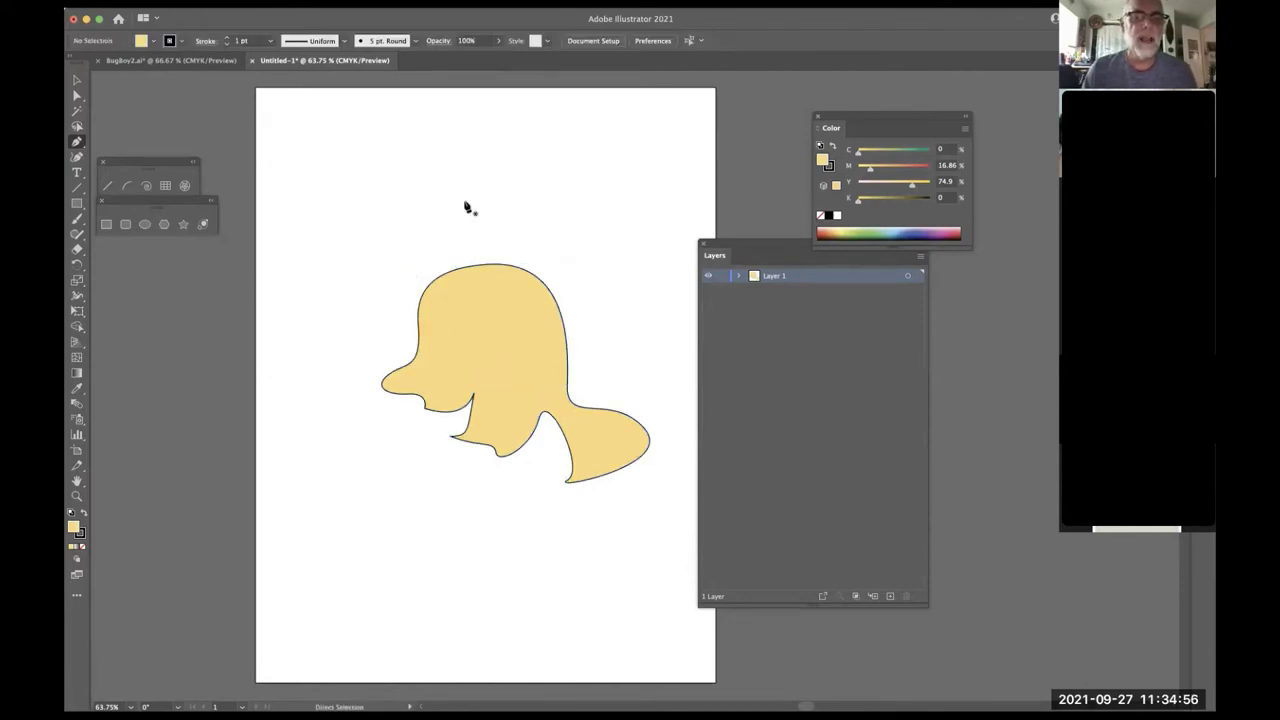
- Draw a small pointed eye shape on the face and give it the default white fill and black stroke
{"action": "left_click", "coordinate": [436, 328]}
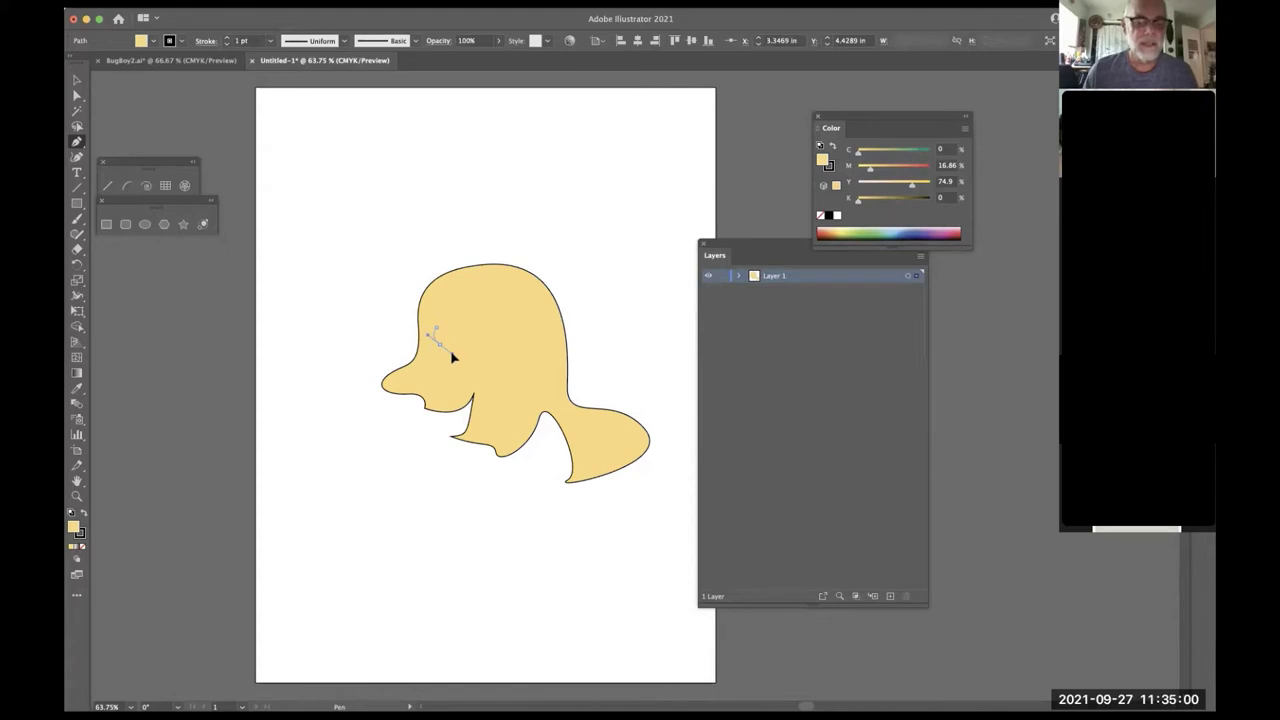
{"action": "left_click_drag", "start_coordinate": [464, 346], "coordinate": [414, 348]}
{"action": "key", "text": "d"}
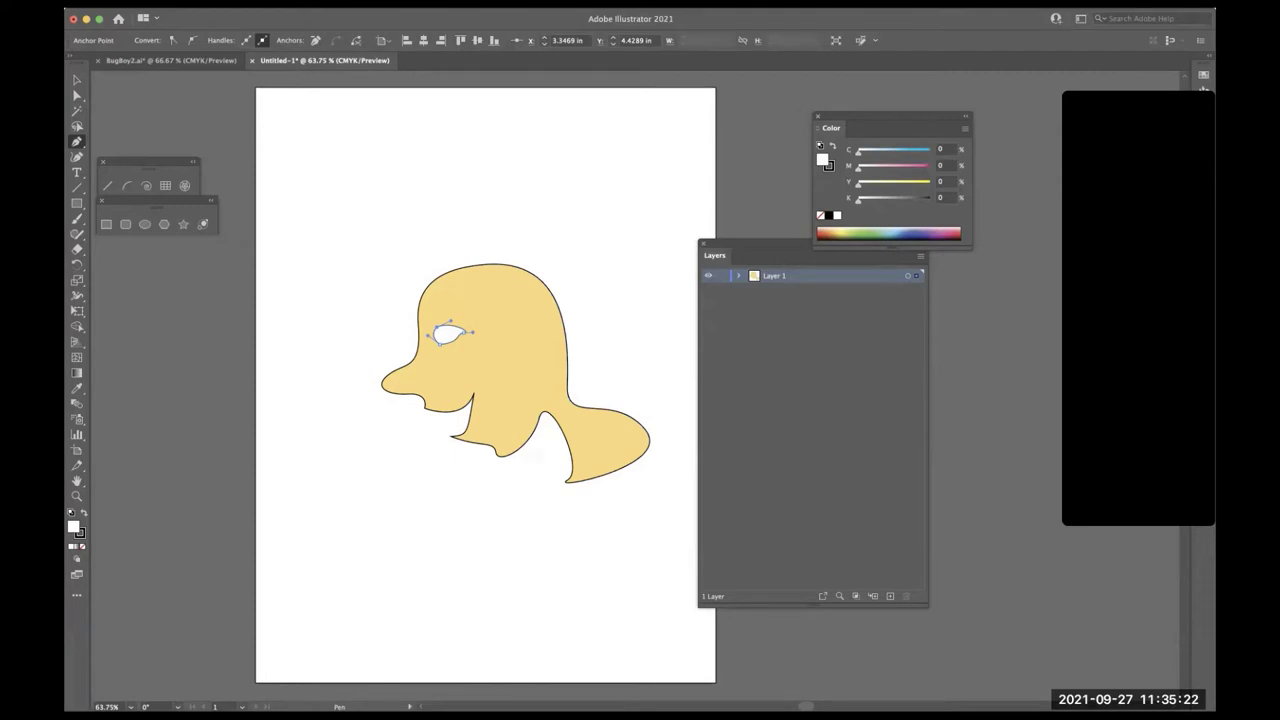
- Show the Character and Paragraph panels
{"action": "key", "text": "super+t"}
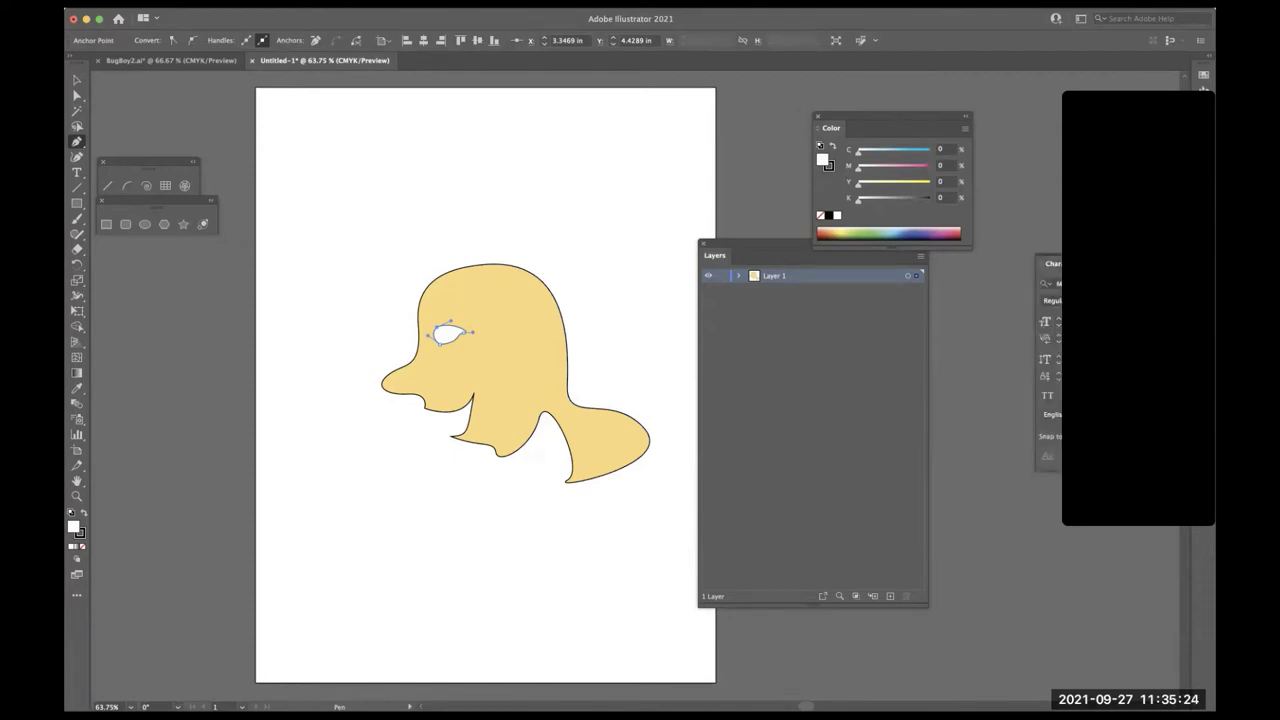
{"action": "key", "text": "alt+super+t"}
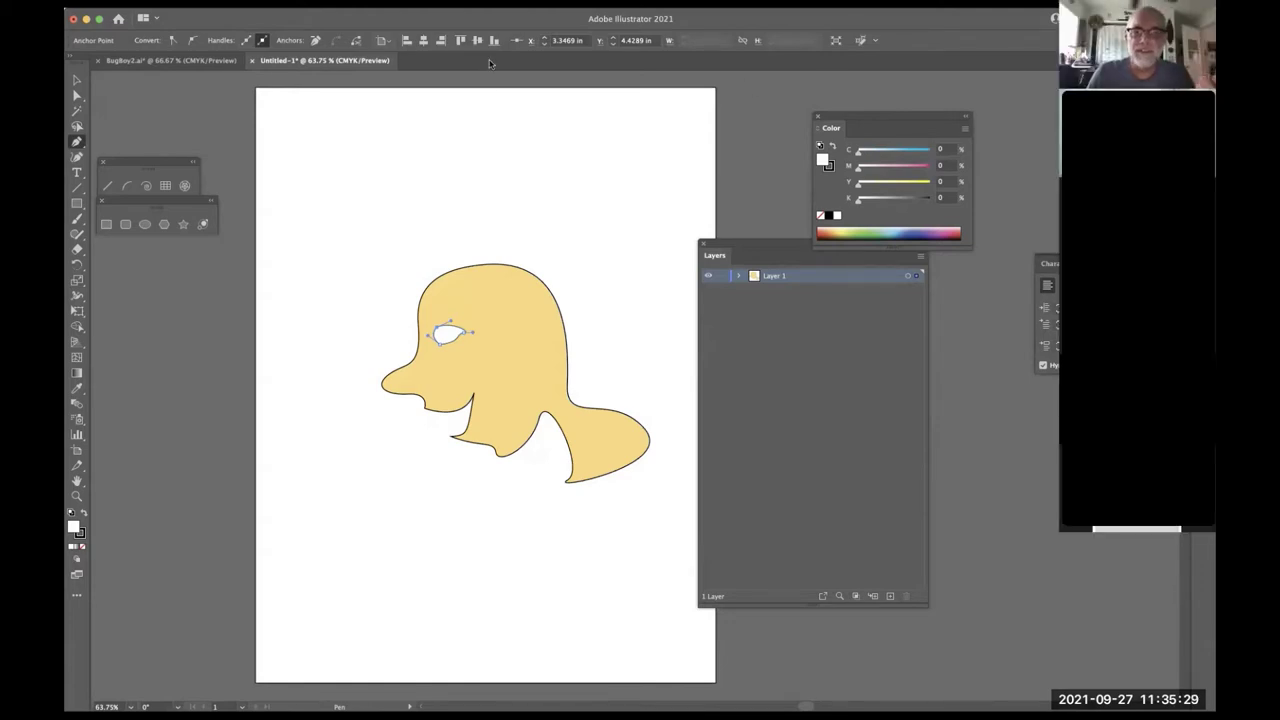
- Activate the Selection, Magic Wand, Rectangle, Paintbrush, Scale and Eyedropper tools in turn, and return to the Selection tool
{"action": "left_click", "coordinate": [76, 82]}
{"action": "left_click", "coordinate": [77, 110]}
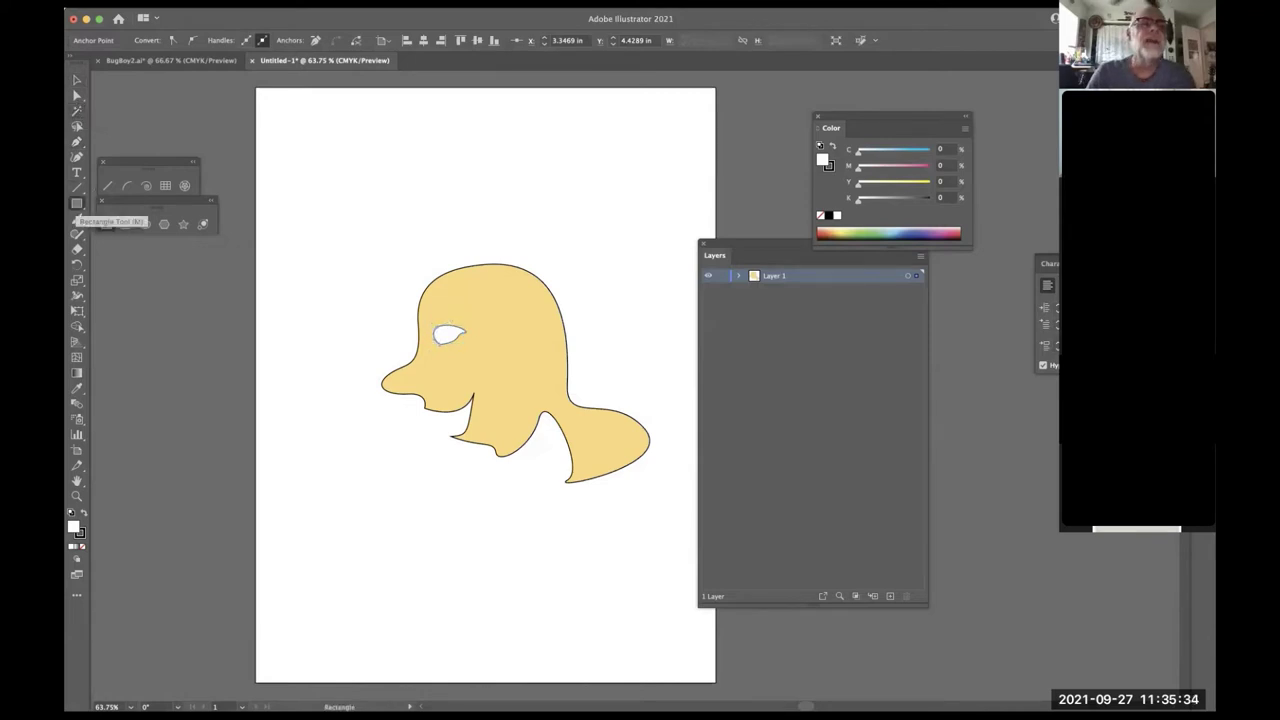
{"action": "left_click", "coordinate": [76, 203]}
{"action": "left_click", "coordinate": [77, 218]}
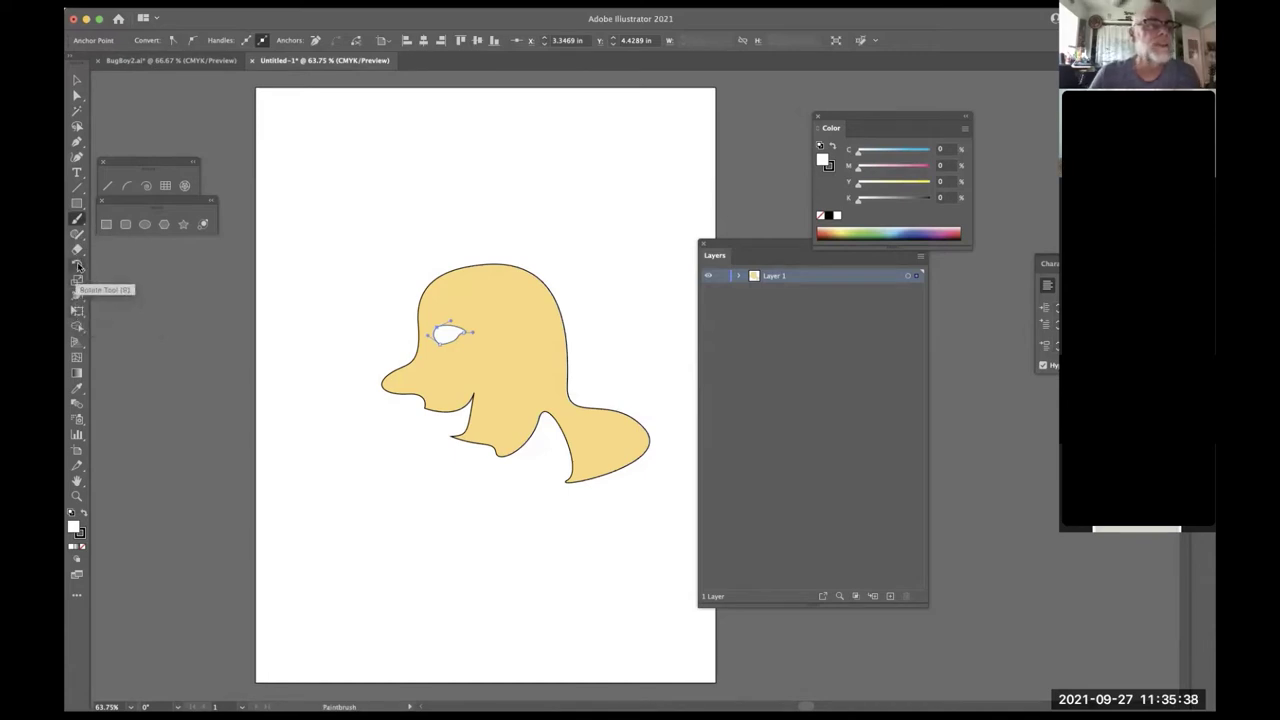
{"action": "left_click", "coordinate": [77, 281]}
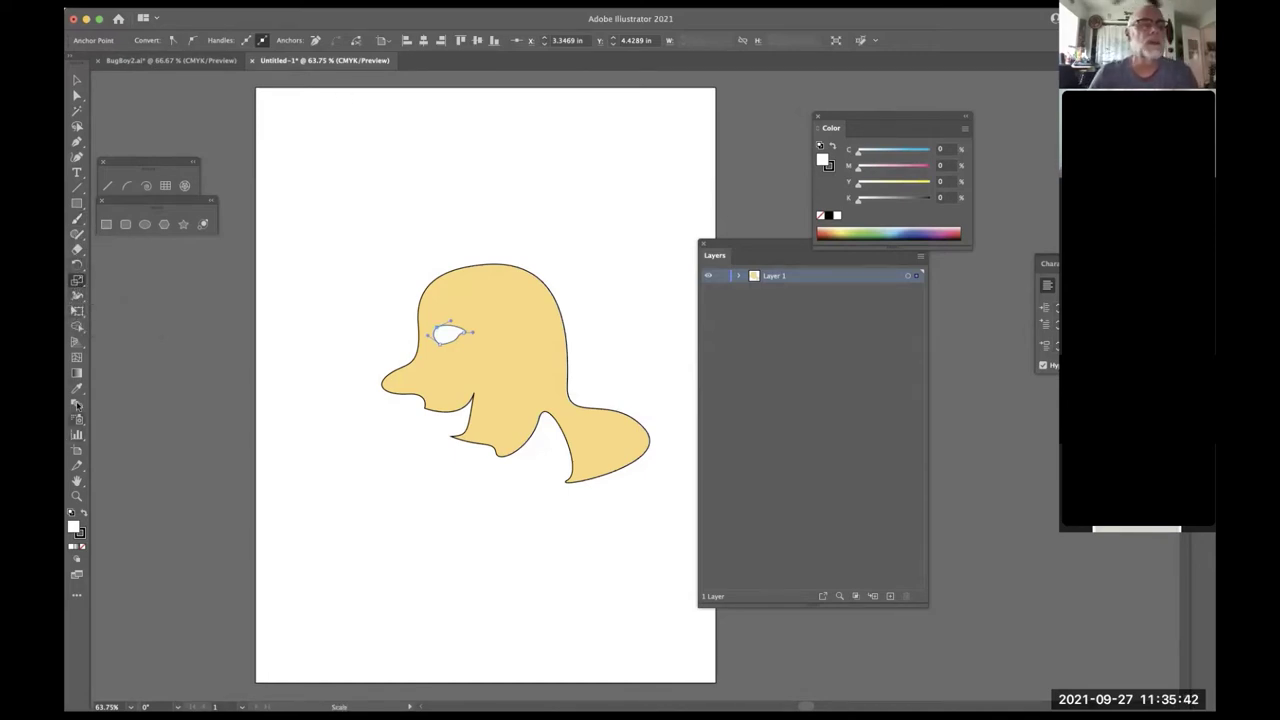
{"action": "left_click", "coordinate": [77, 388]}
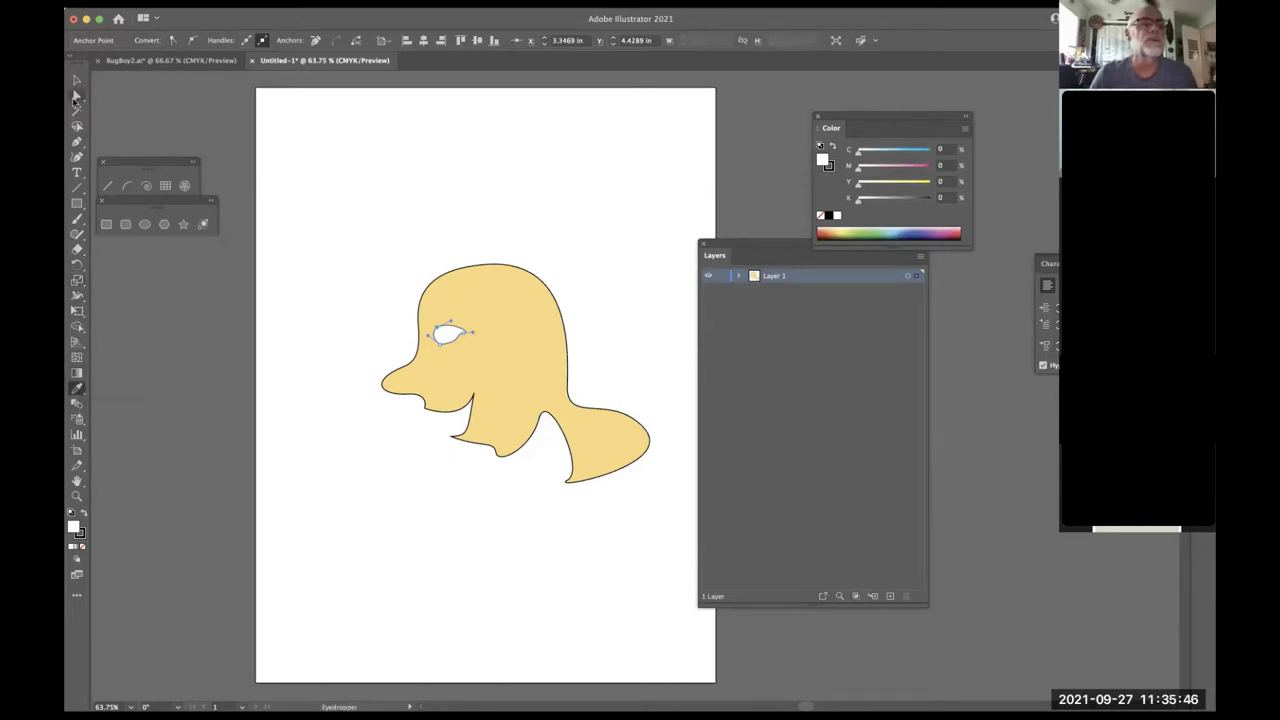
{"action": "left_click", "coordinate": [77, 81]}
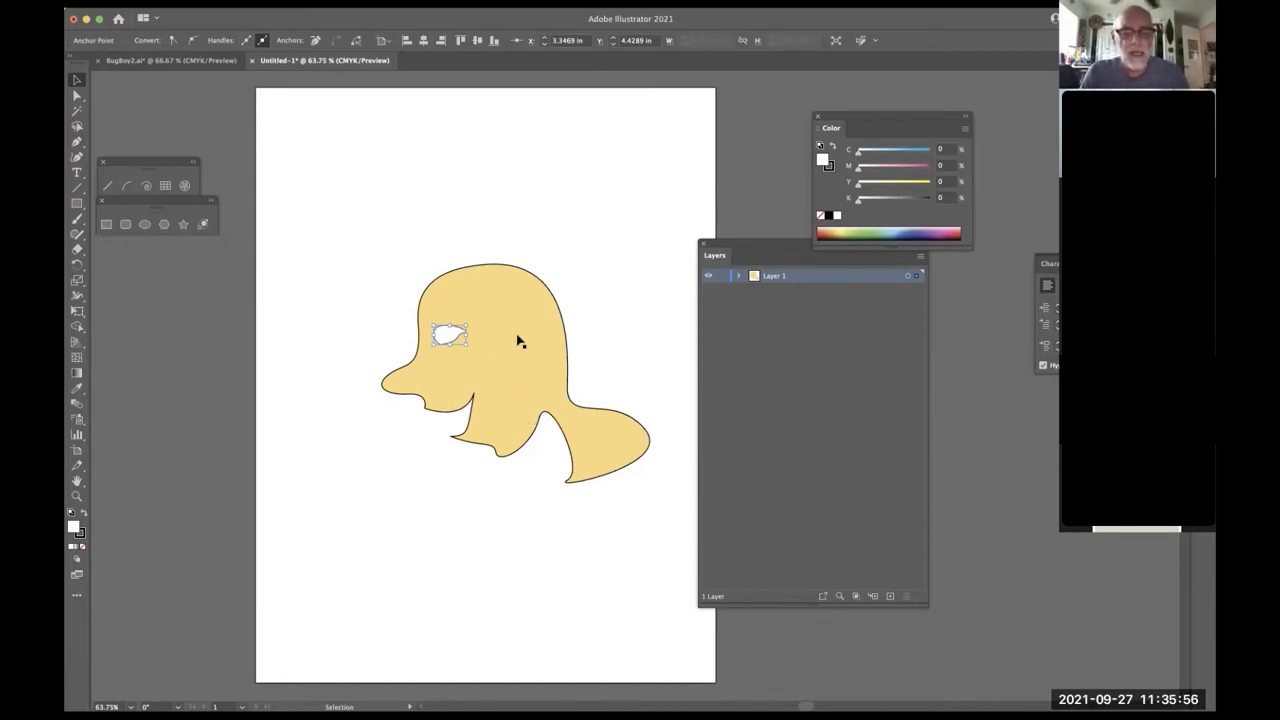
- Draw a closed hair shape over the head with a forelock, sideburn and ear cut-out, and nudge its closing anchor point right twice
{"action": "key", "text": "p"}
{"action": "left_click_drag", "start_coordinate": [418, 297], "coordinate": [377, 289]}
{"action": "left_click_drag", "start_coordinate": [398, 232], "coordinate": [577, 296]}
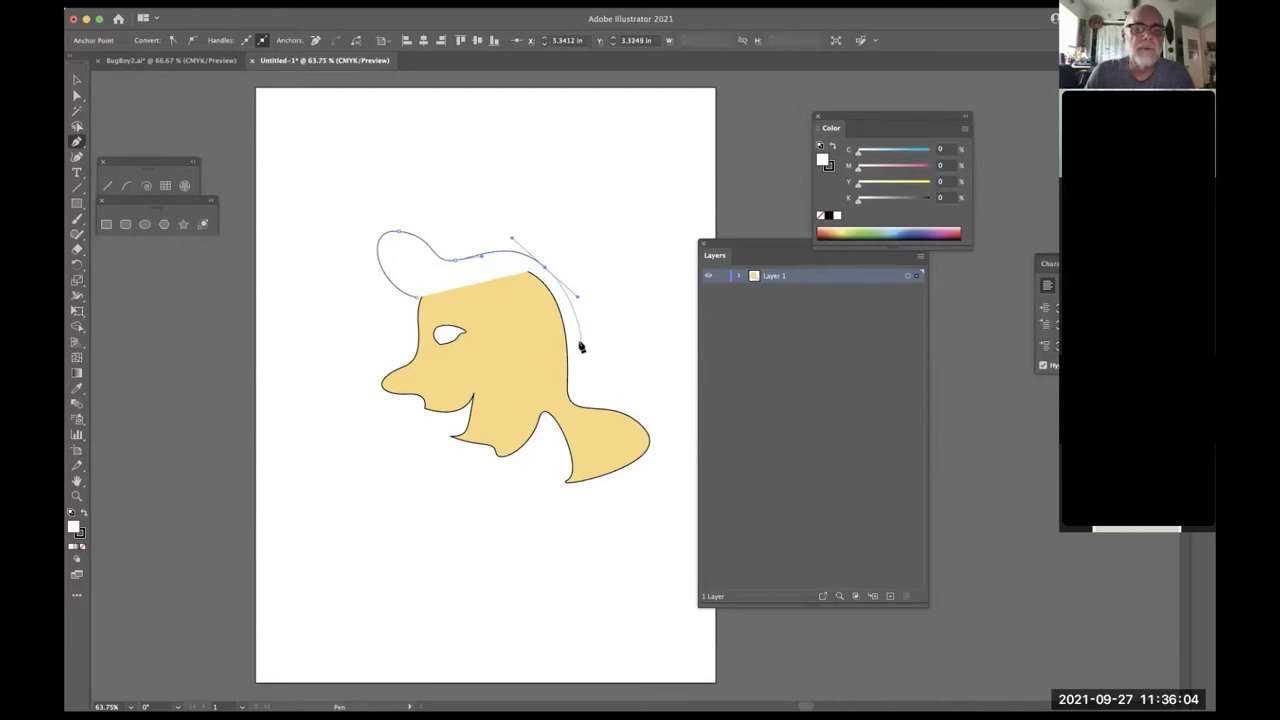
{"action": "left_click_drag", "start_coordinate": [597, 375], "coordinate": [627, 361]}
{"action": "left_click_drag", "start_coordinate": [559, 395], "coordinate": [524, 378]}
{"action": "left_click_drag", "start_coordinate": [538, 333], "coordinate": [500, 357]}
{"action": "left_click", "coordinate": [497, 328]}
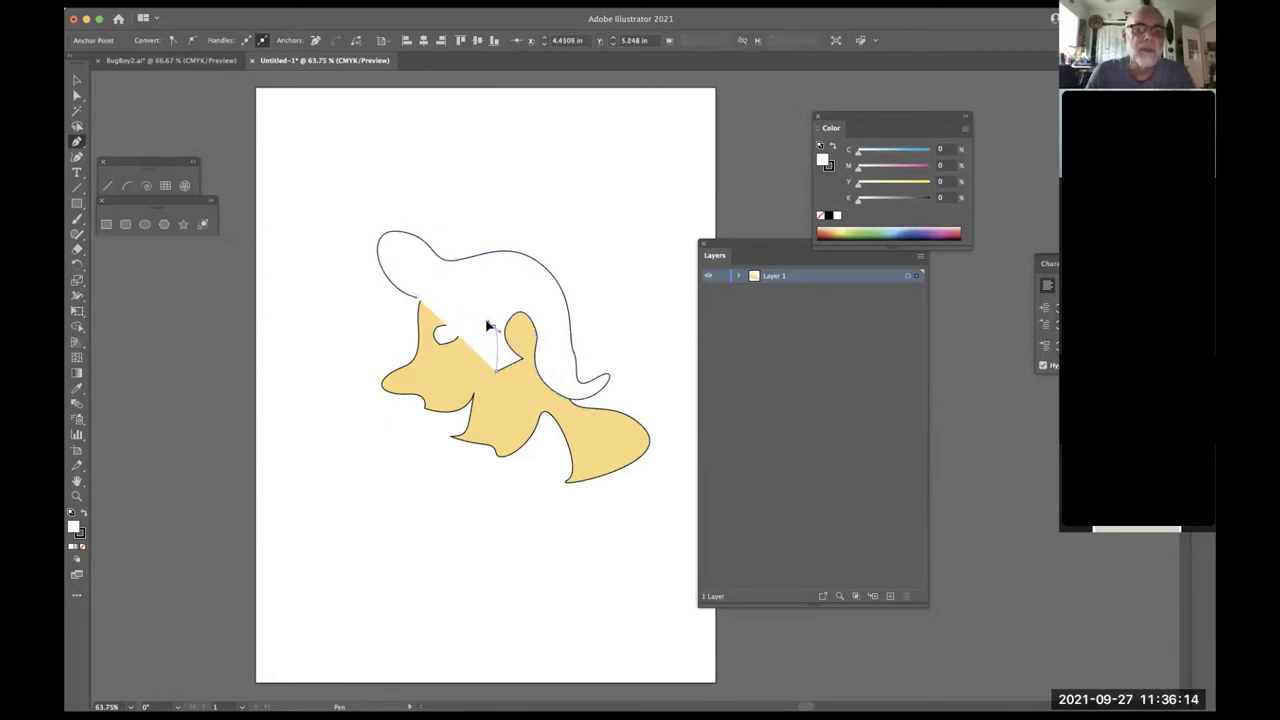
{"action": "left_click", "coordinate": [448, 280]}
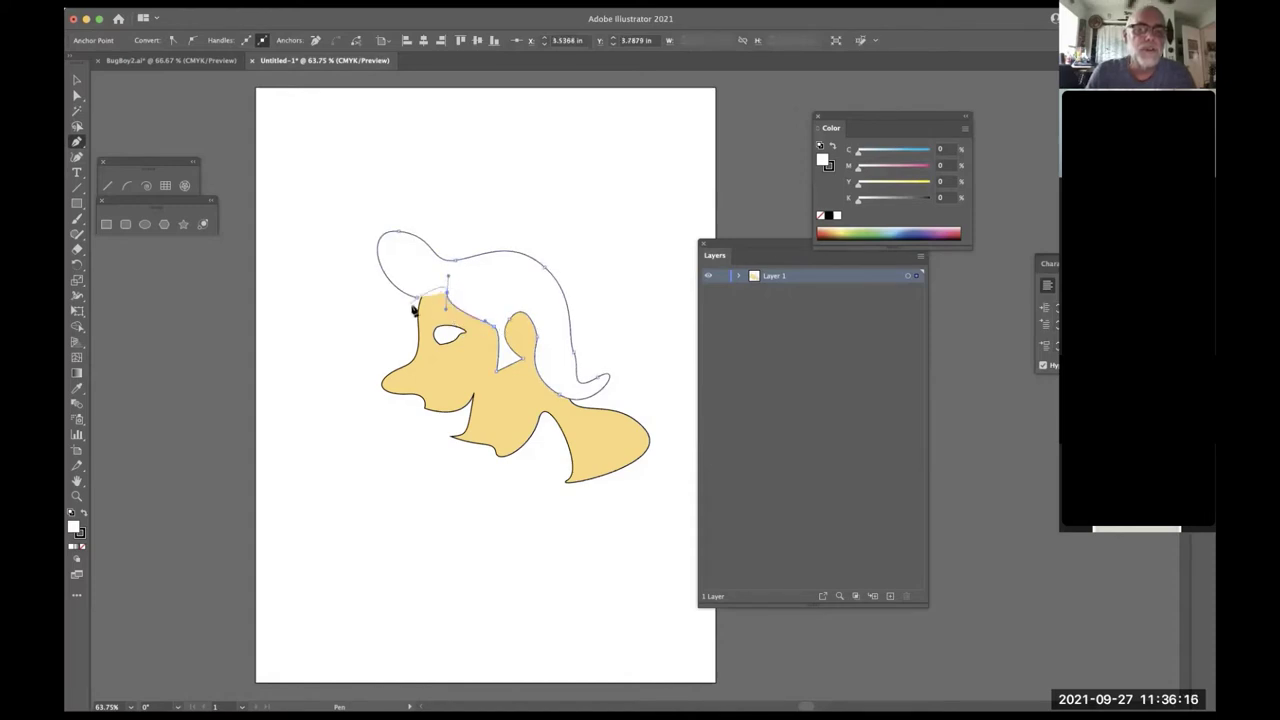
{"action": "left_click", "coordinate": [420, 299]}
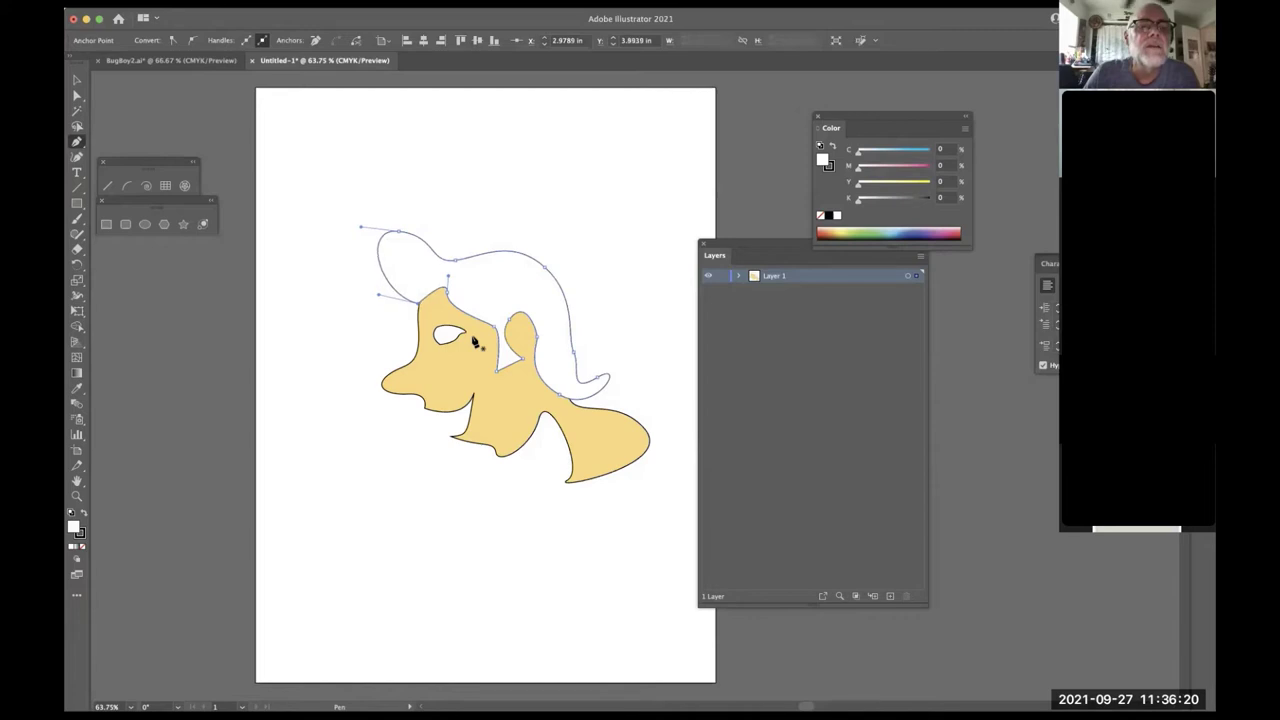
{"action": "key", "text": "Right"}
{"action": "key", "text": "Right"}
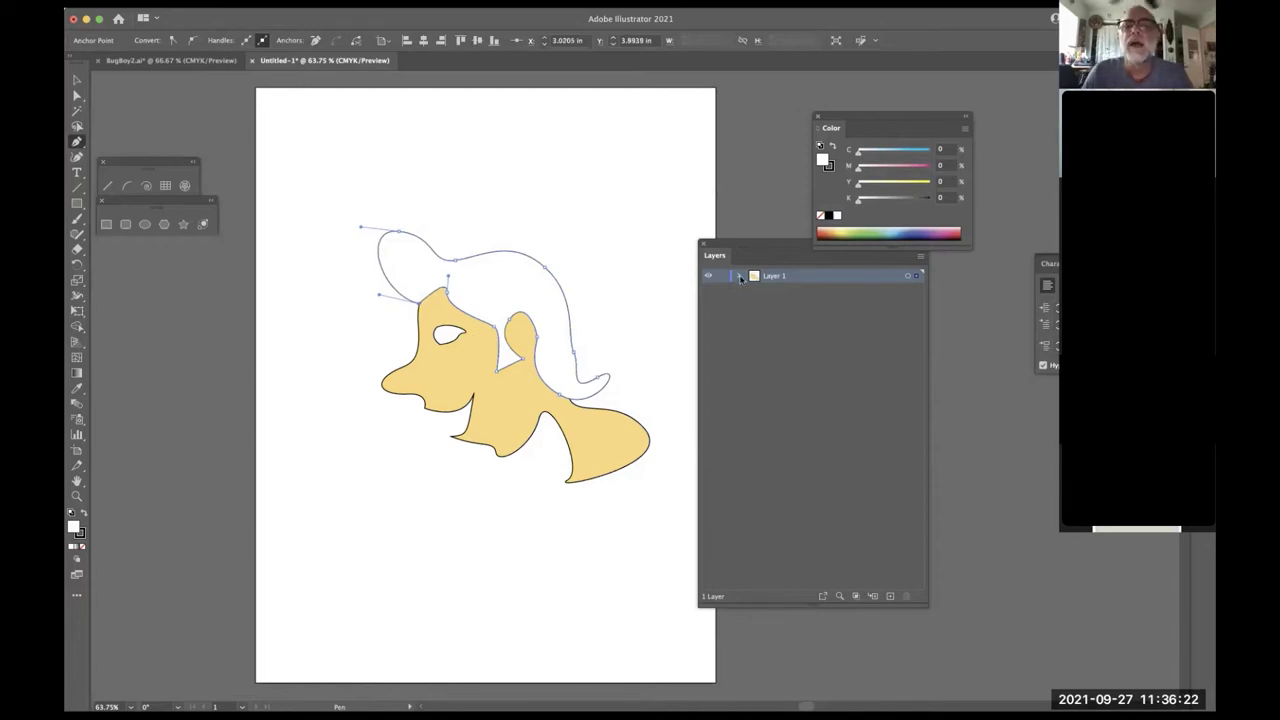
- Expand Layer 1, select the whole hair path and fill it with black
{"action": "left_click", "coordinate": [740, 276]}
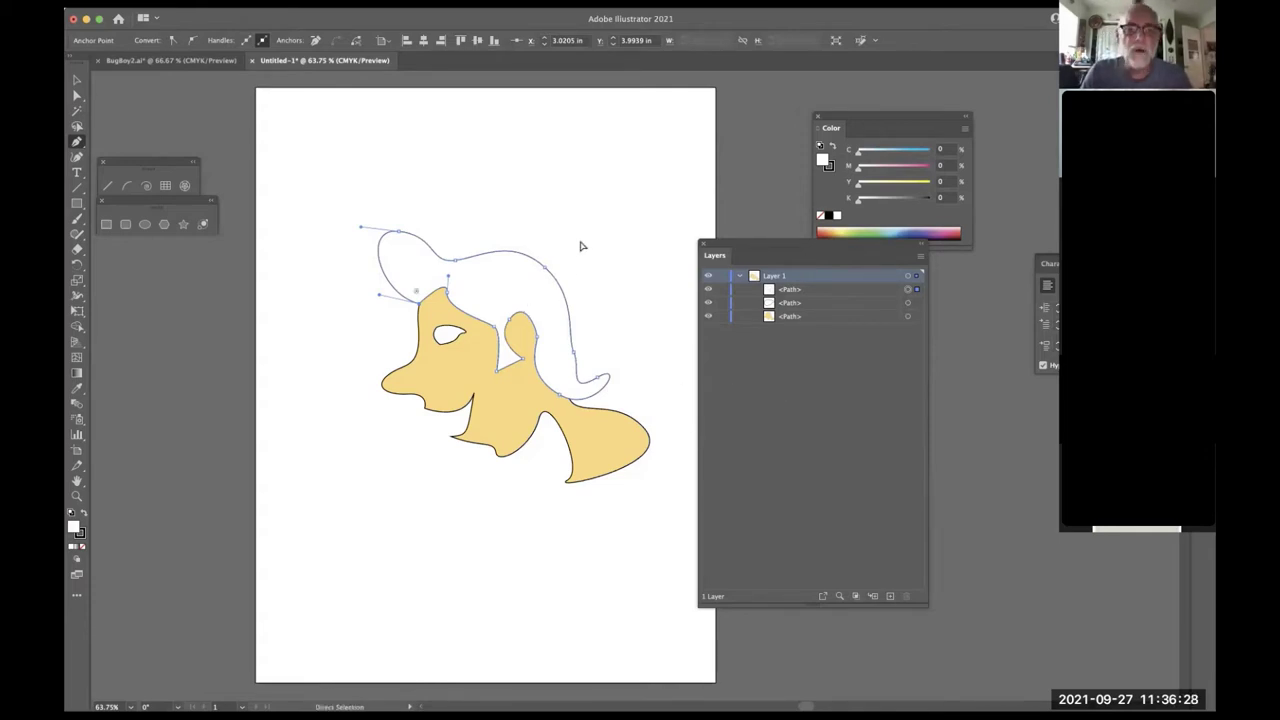
{"action": "left_click", "coordinate": [543, 286], "text": "super"}
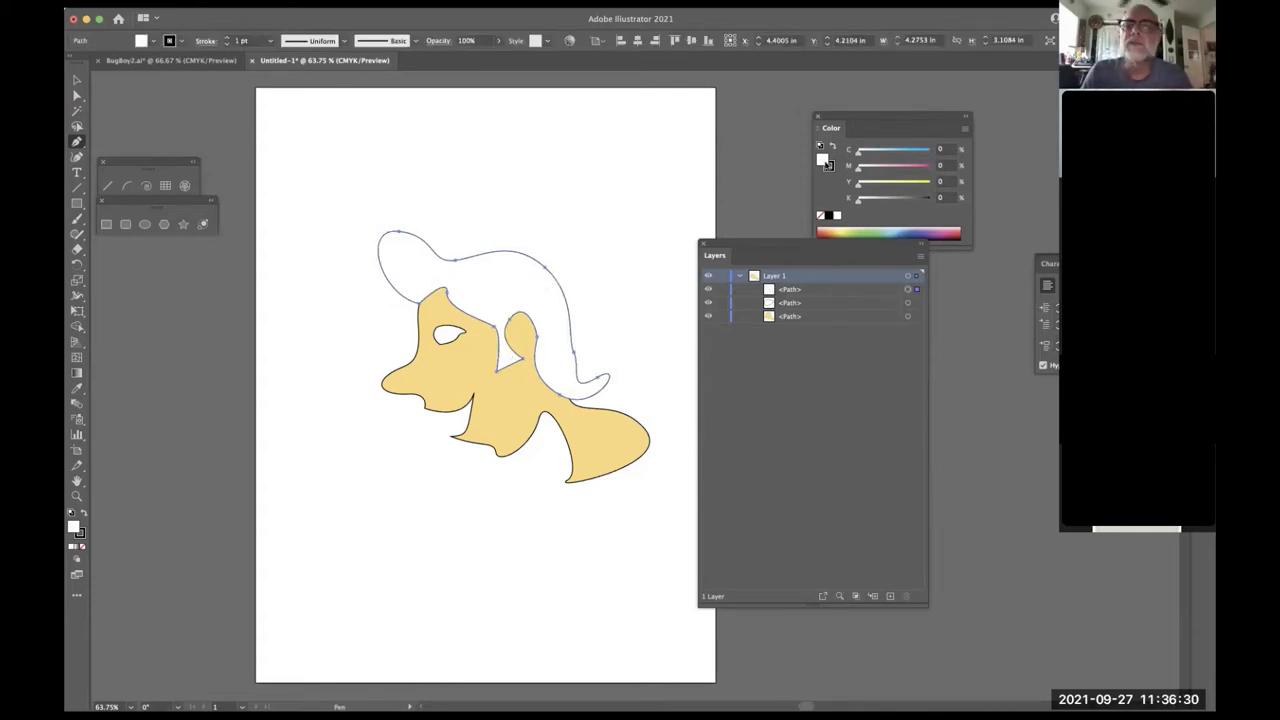
{"action": "left_click", "coordinate": [836, 215]}
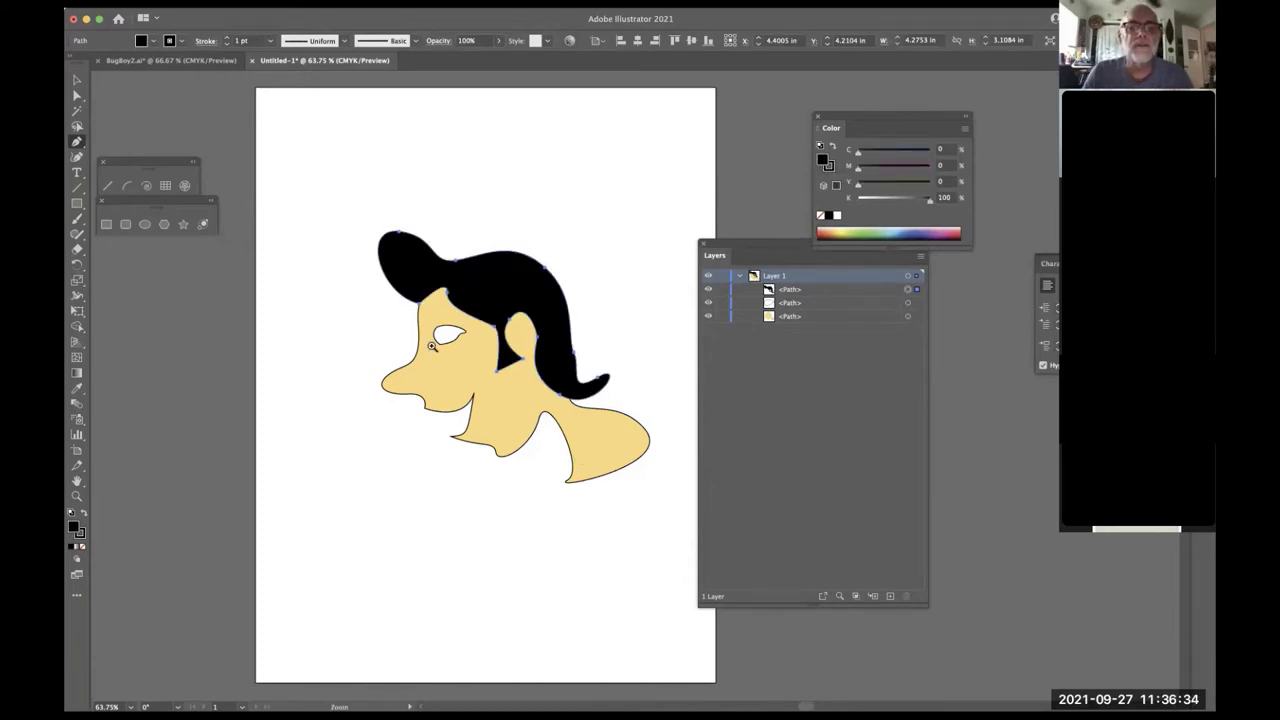
- Draw a closed black pupil at the front edge of the white eye shape with the Pen tool
{"action": "left_click_drag", "start_coordinate": [438, 347], "coordinate": [563, 329]}
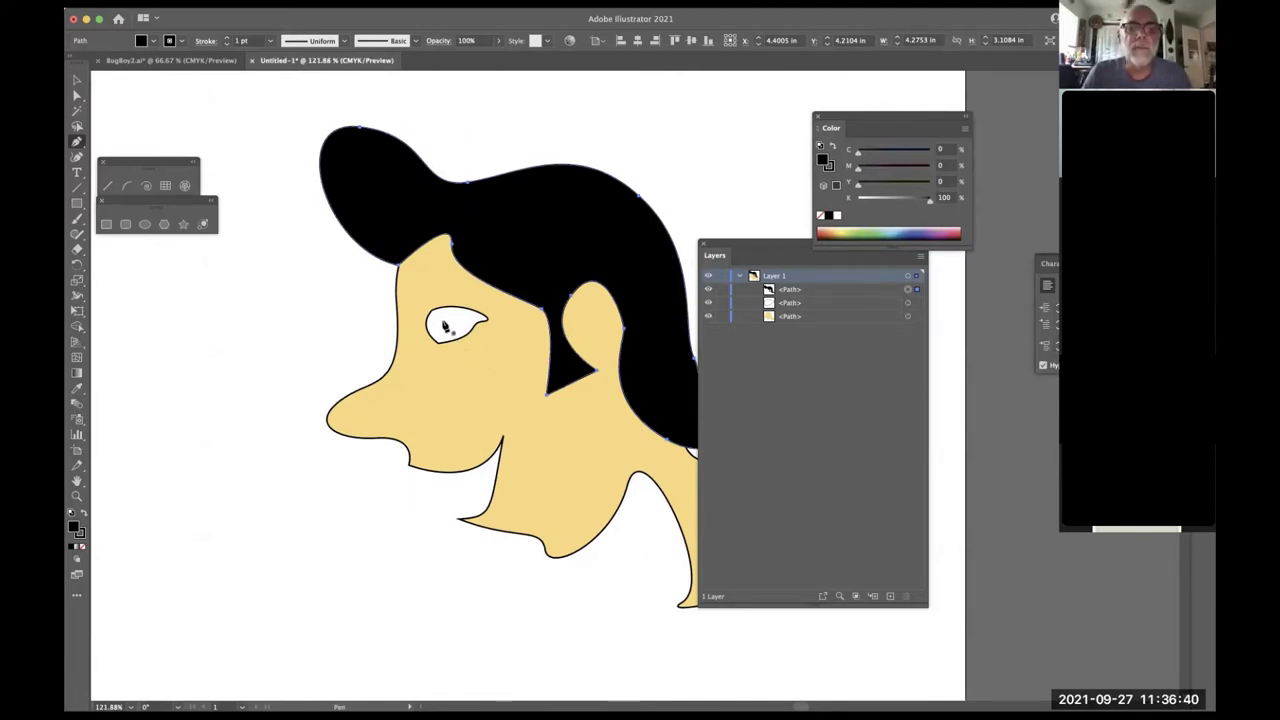
{"action": "key", "text": "super+shift+a"}
{"action": "mouse_move", "coordinate": [440, 326]}
{"action": "left_mouse_down"}
{"action": "mouse_move", "coordinate": [431, 352]}
{"action": "mouse_move", "coordinate": [448, 297]}
{"action": "mouse_move", "coordinate": [418, 312]}
{"action": "mouse_move", "coordinate": [443, 329]}
{"action": "mouse_move", "coordinate": [452, 310]}
{"action": "mouse_move", "coordinate": [438, 315]}
{"action": "left_mouse_up"}
{"action": "left_click", "coordinate": [440, 326]}
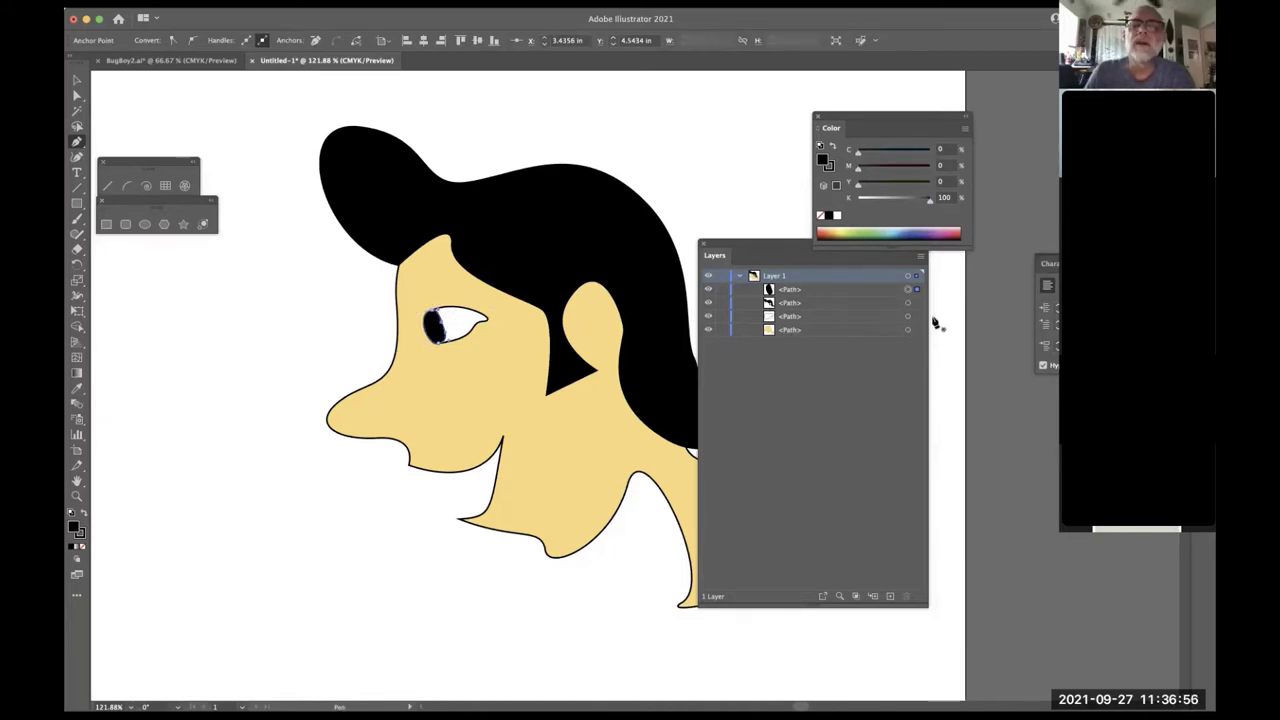
- Move the hair path beneath the head path in the stacking order, and return it to just below the pupil
{"action": "left_click", "coordinate": [789, 394]}
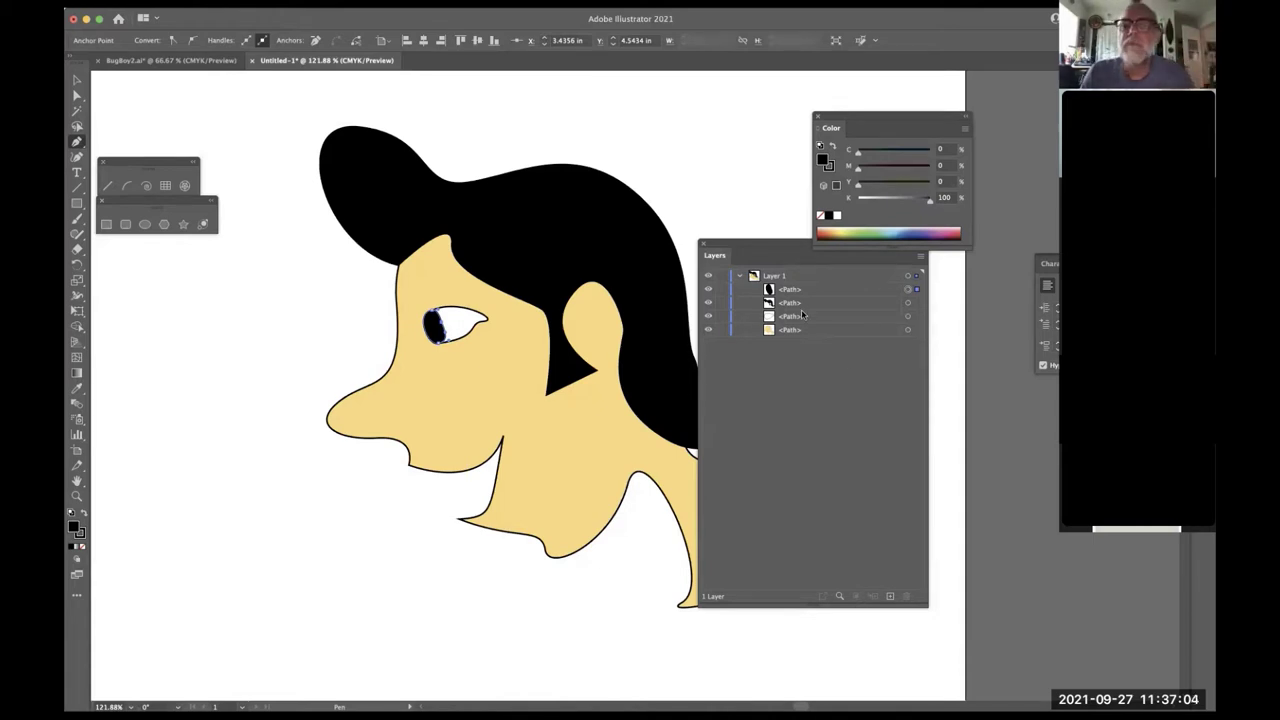
{"action": "left_click_drag", "start_coordinate": [797, 307], "coordinate": [796, 336]}
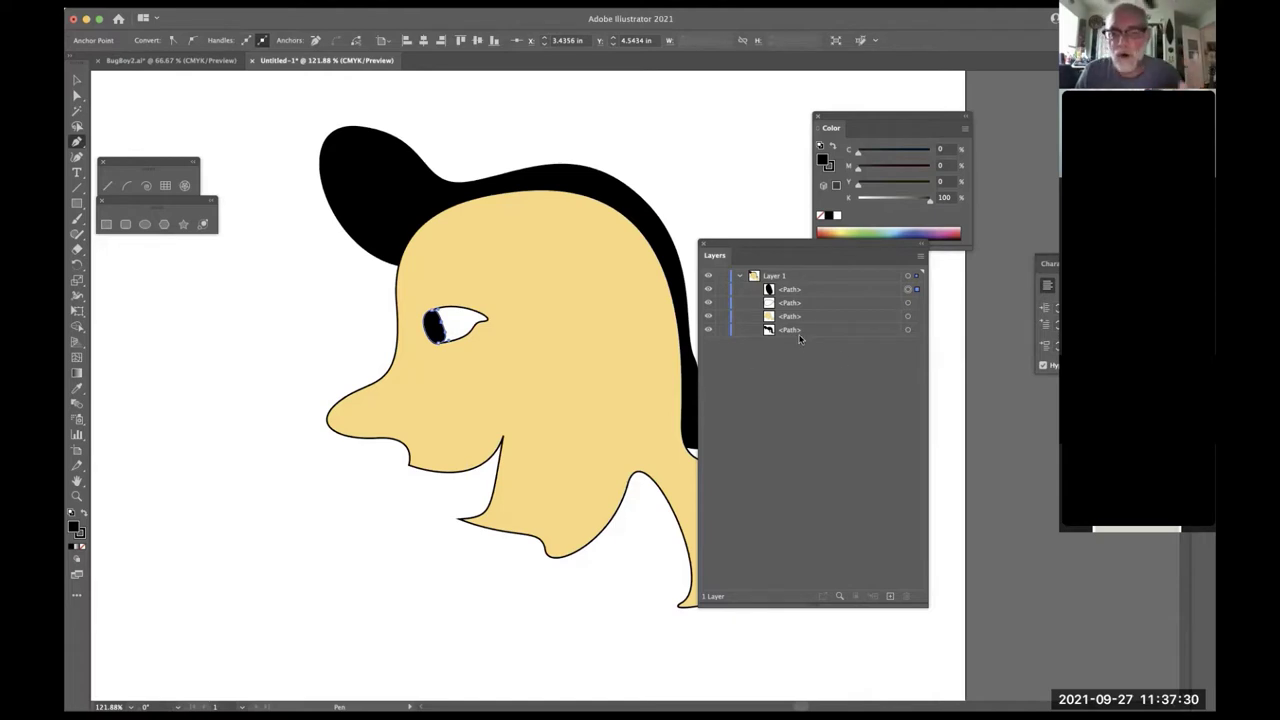
{"action": "left_click_drag", "start_coordinate": [801, 331], "coordinate": [809, 303]}
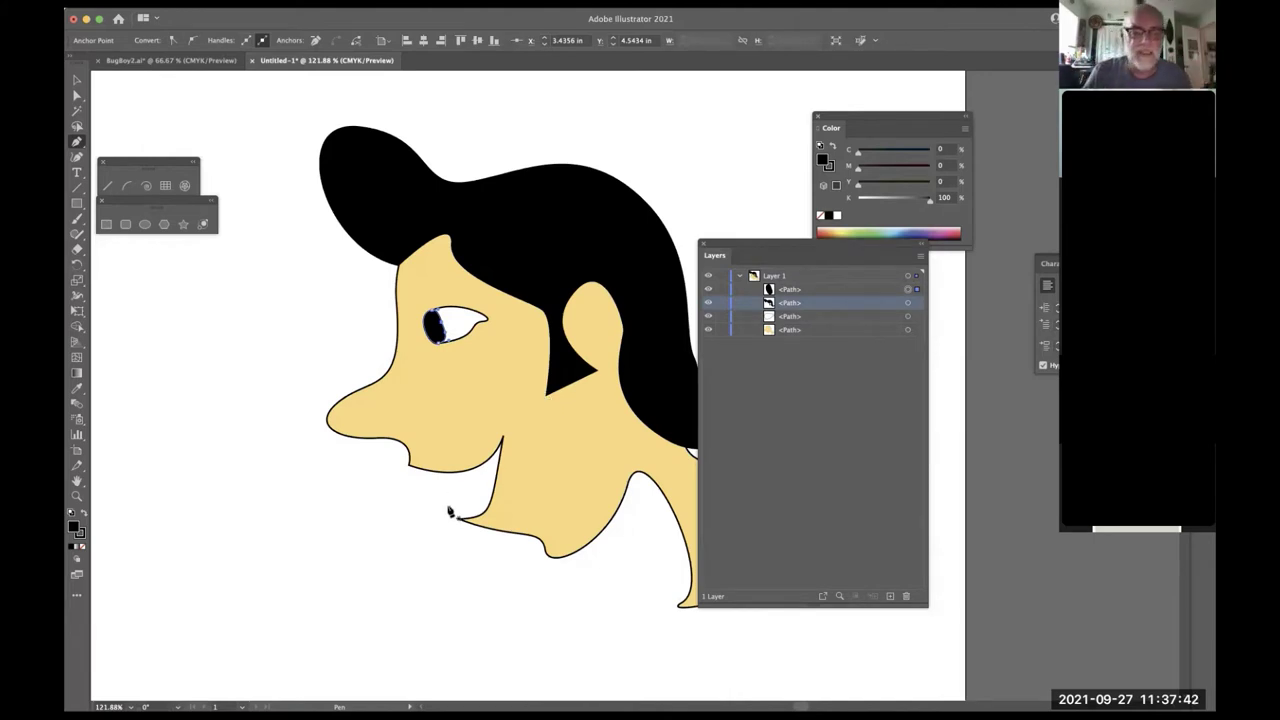
{"action": "key", "text": "super"}
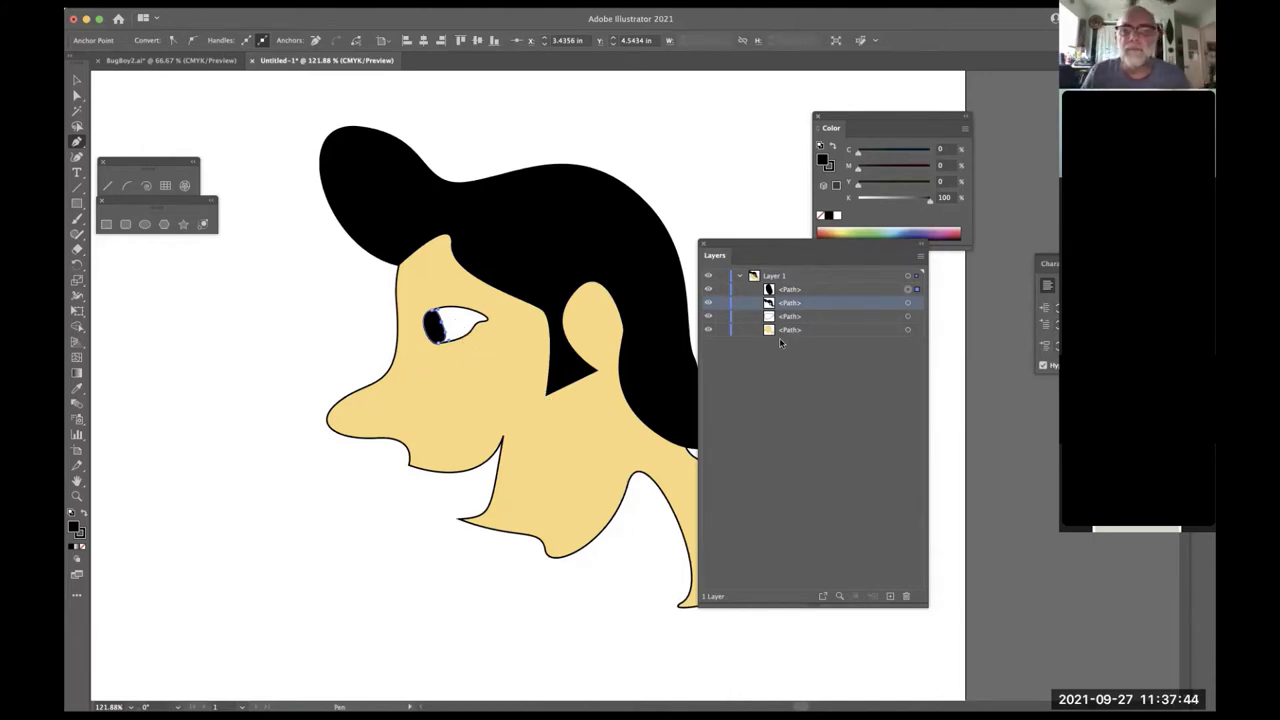
{"action": "key", "text": "super"}
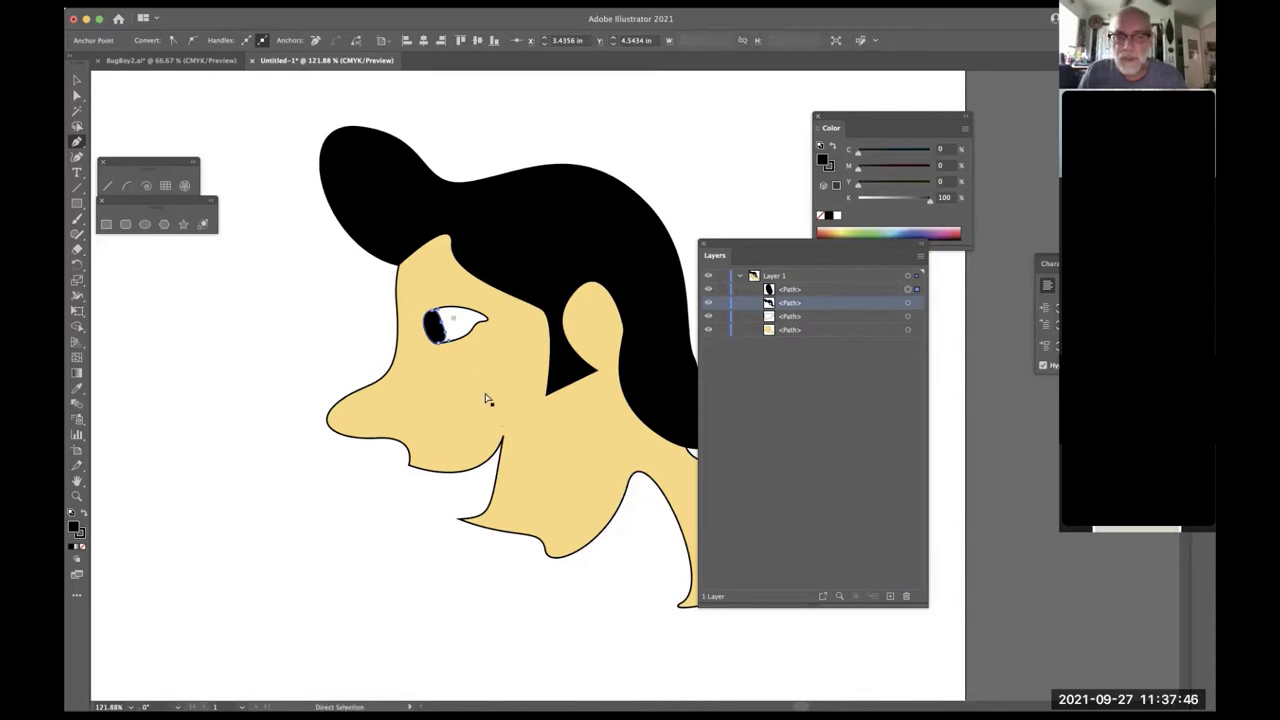
- Select the eye-white shape and swap its fill and stroke colours back and forth, finishing with a white fill and black stroke
{"action": "left_click", "coordinate": [470, 318], "text": "super"}
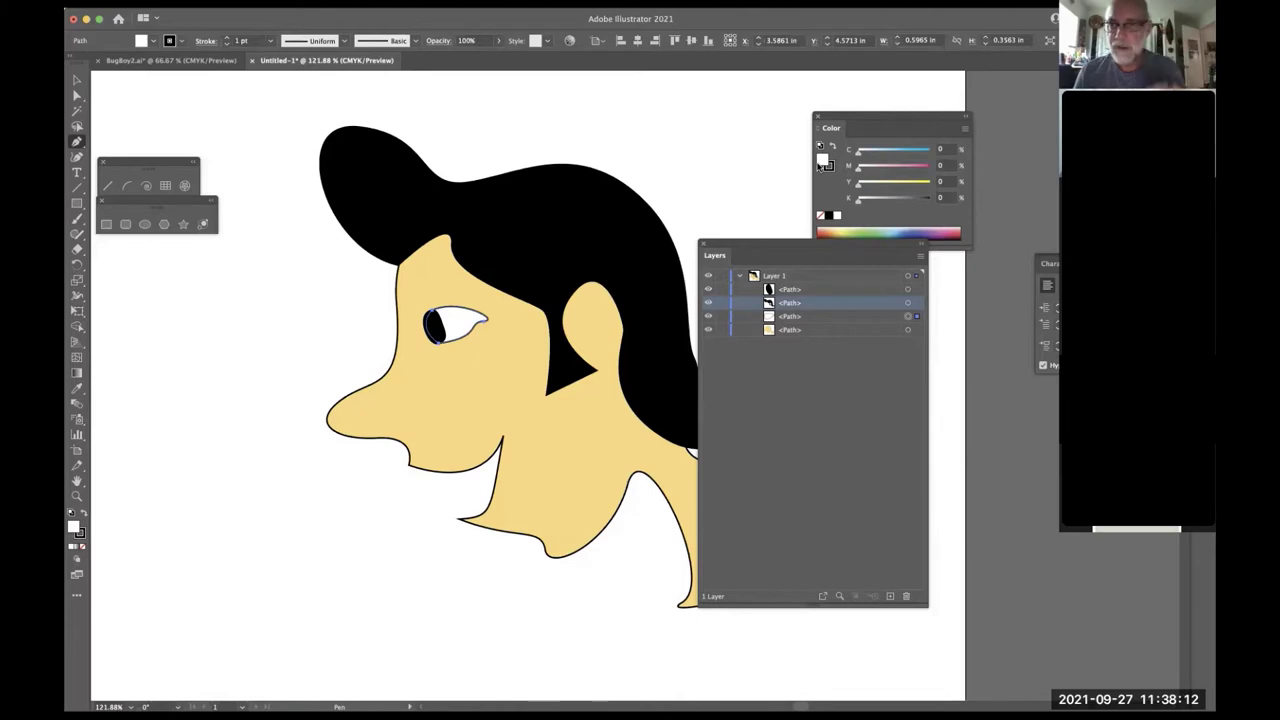
{"action": "left_click", "coordinate": [830, 168]}
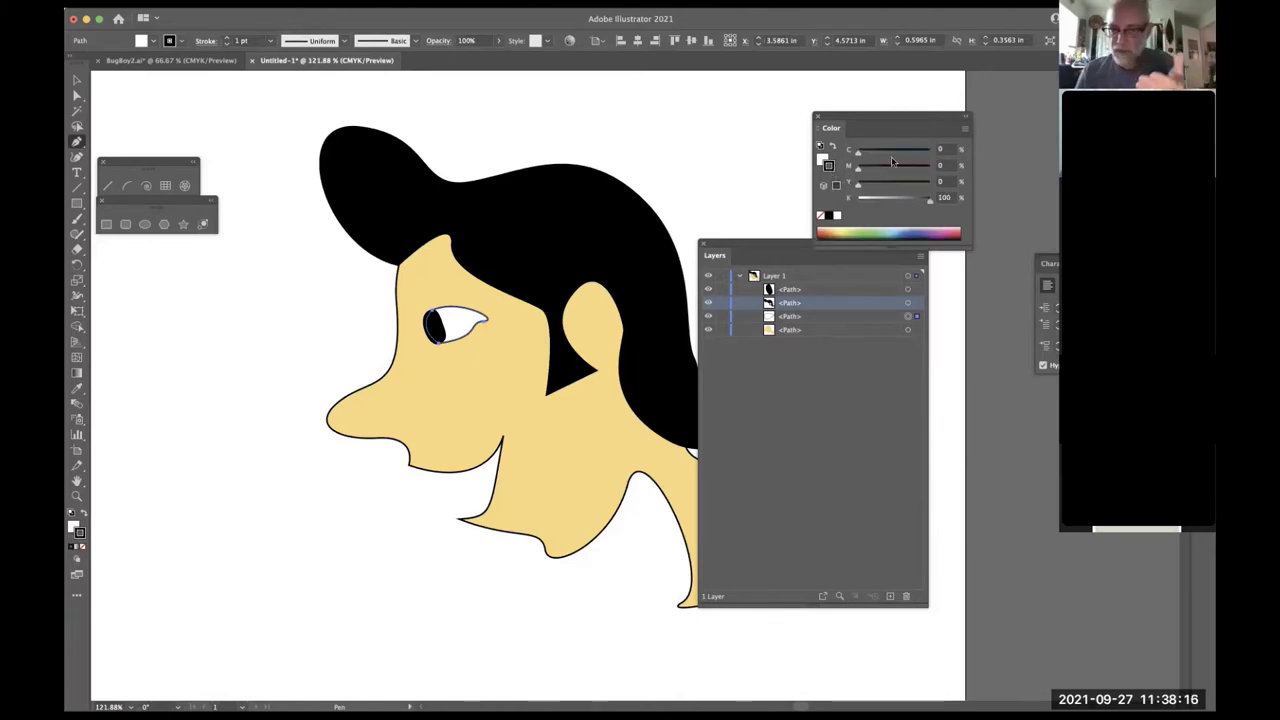
{"action": "left_click", "coordinate": [820, 157]}
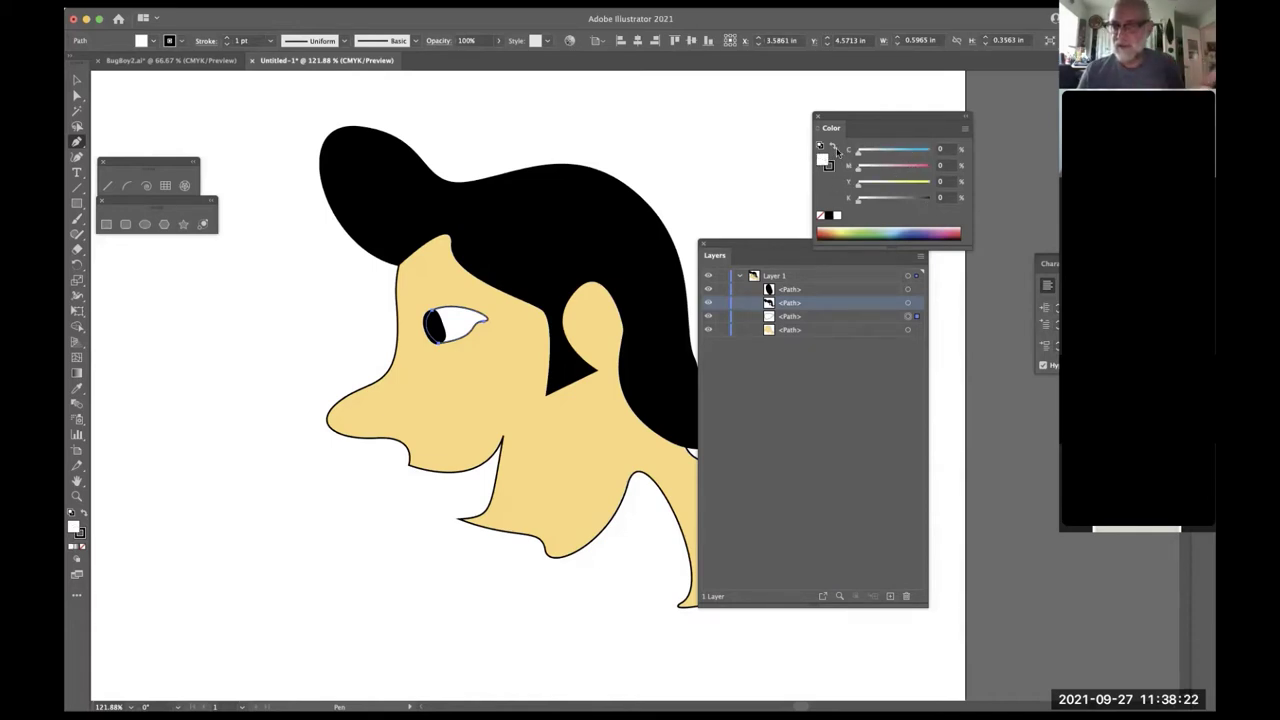
{"action": "left_click", "coordinate": [833, 147]}
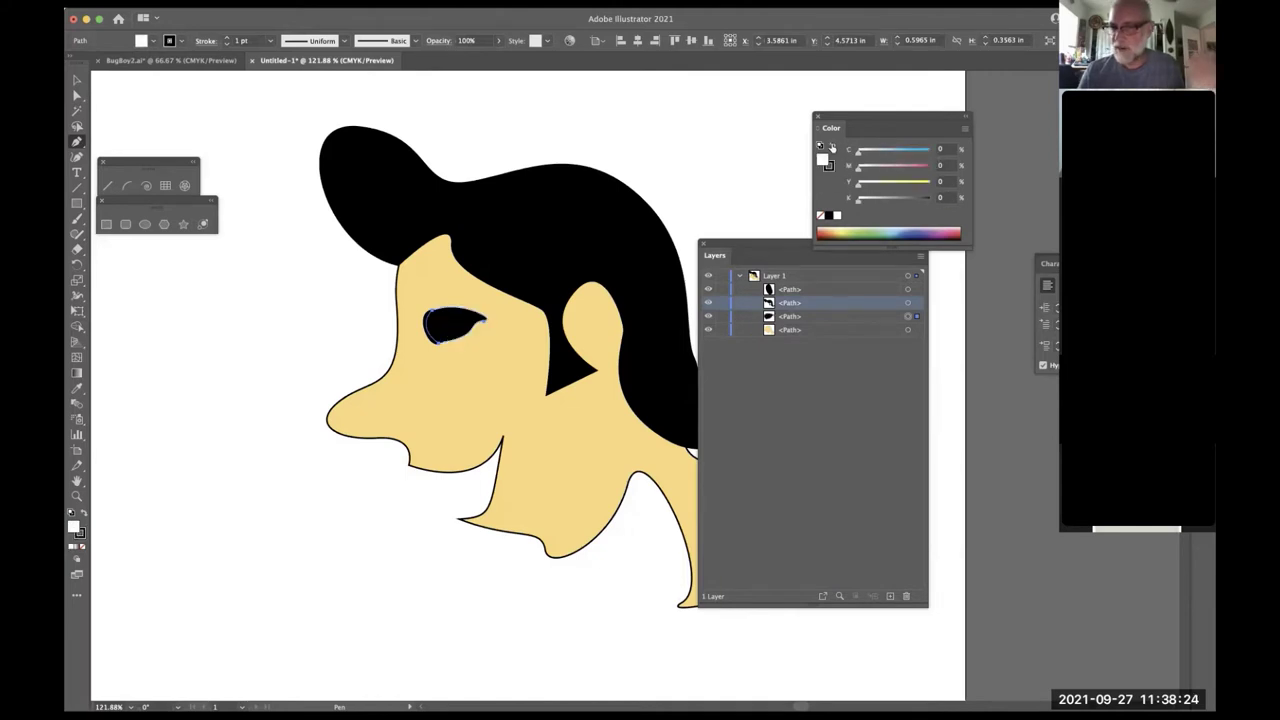
{"action": "left_click", "coordinate": [833, 147]}
{"action": "left_click", "coordinate": [833, 147]}
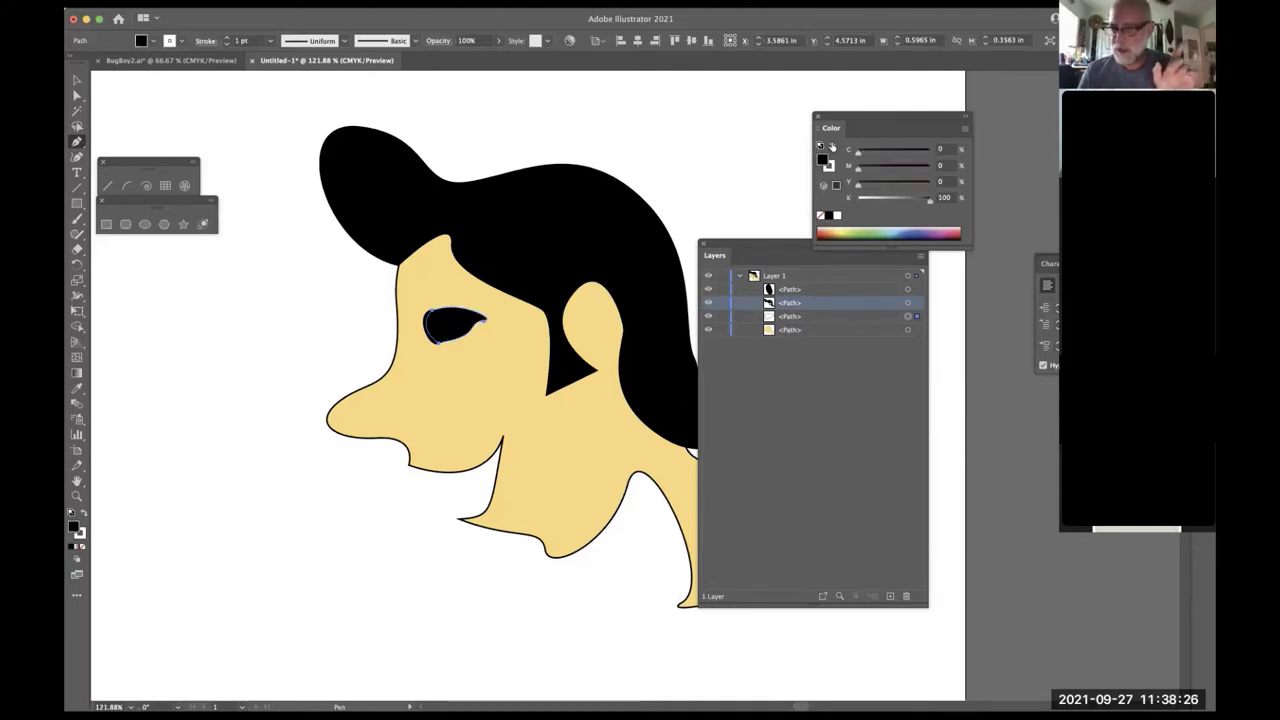
{"action": "left_click", "coordinate": [833, 147]}
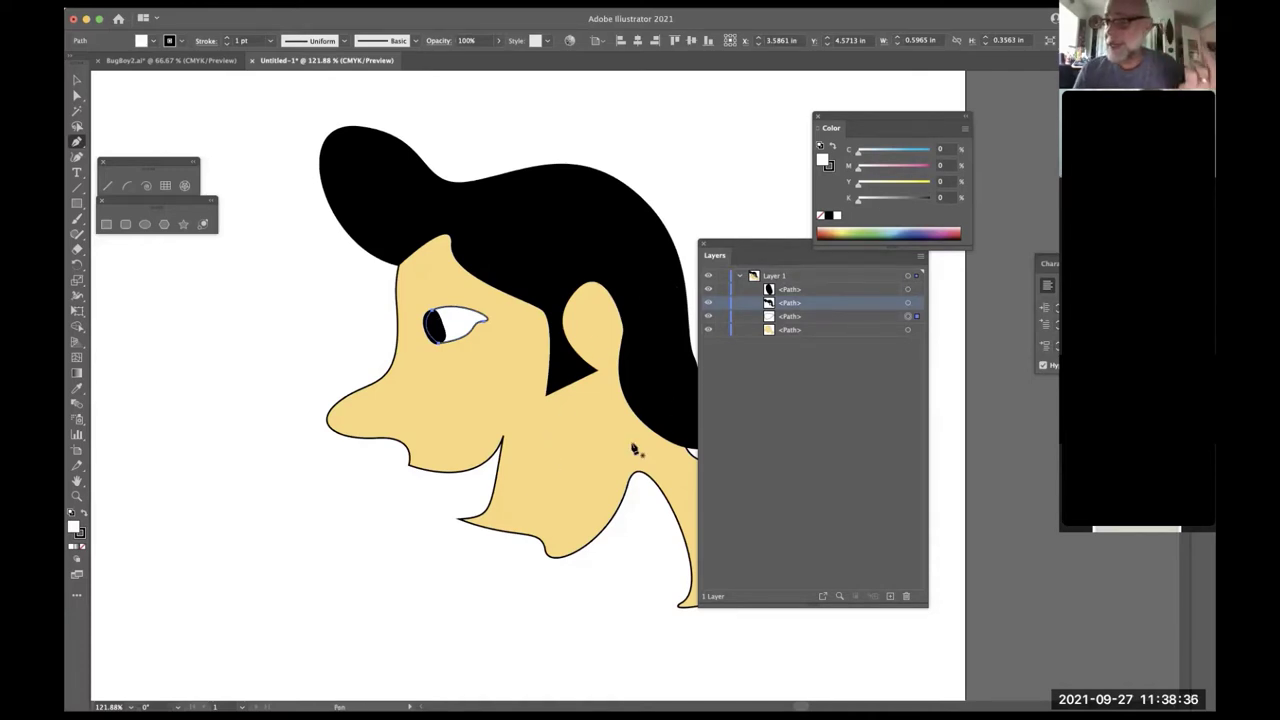
- Pick up the head path's skin-tone fill and draw an ear with curled inner folds over the hair's ear cut-out with the Pen tool
{"action": "key", "text": "a"}
{"action": "left_click", "coordinate": [546, 449]}
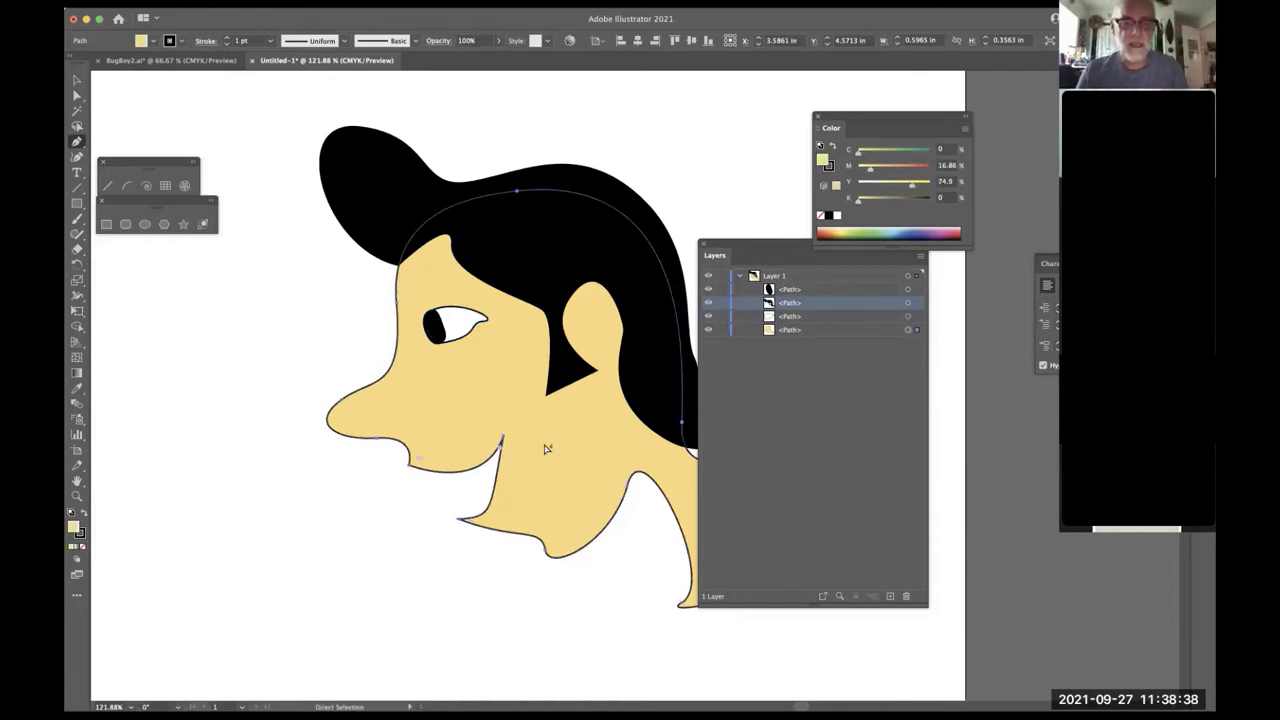
{"action": "key", "text": "p"}
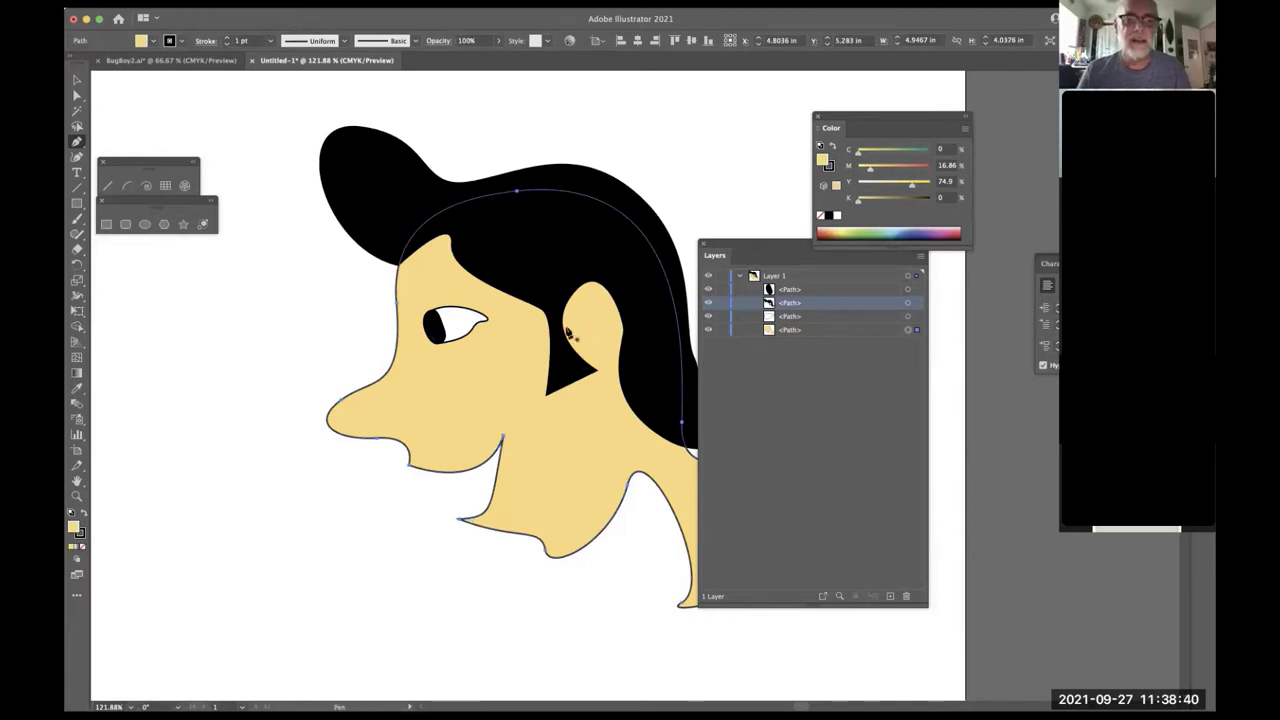
{"action": "left_click", "coordinate": [568, 334]}
{"action": "left_click_drag", "start_coordinate": [586, 284], "coordinate": [615, 267]}
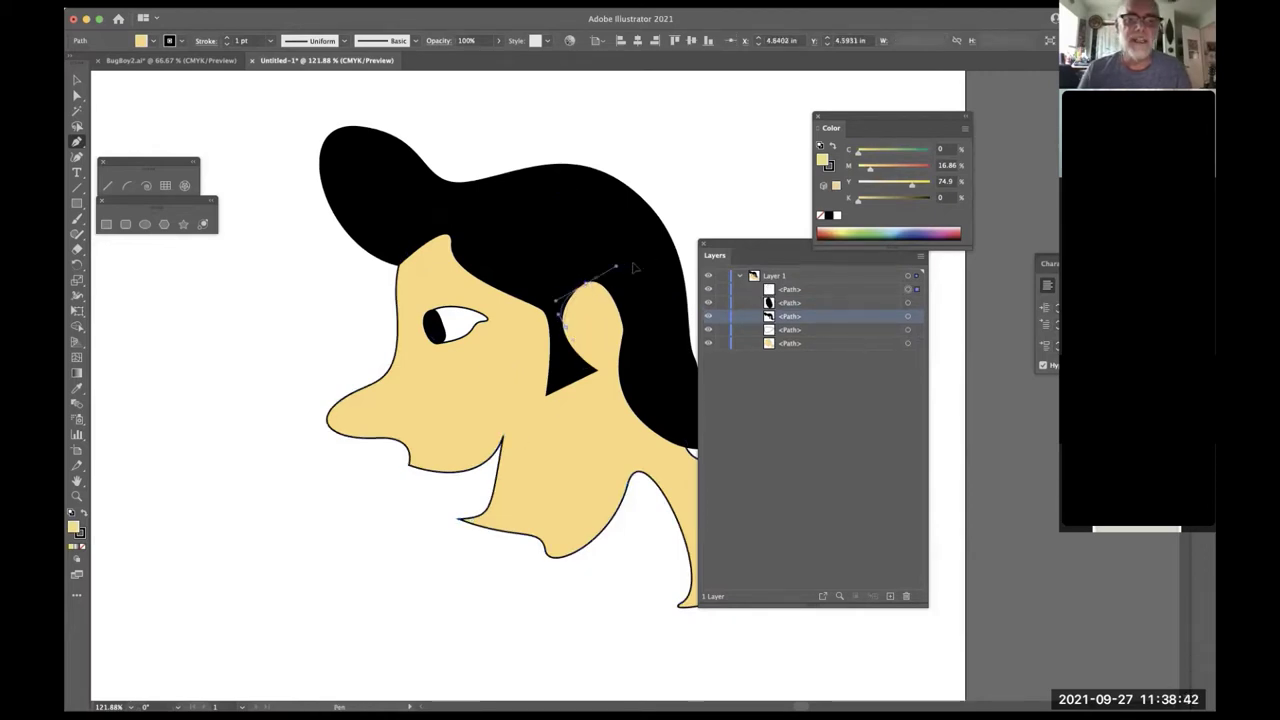
{"action": "left_click", "coordinate": [588, 283]}
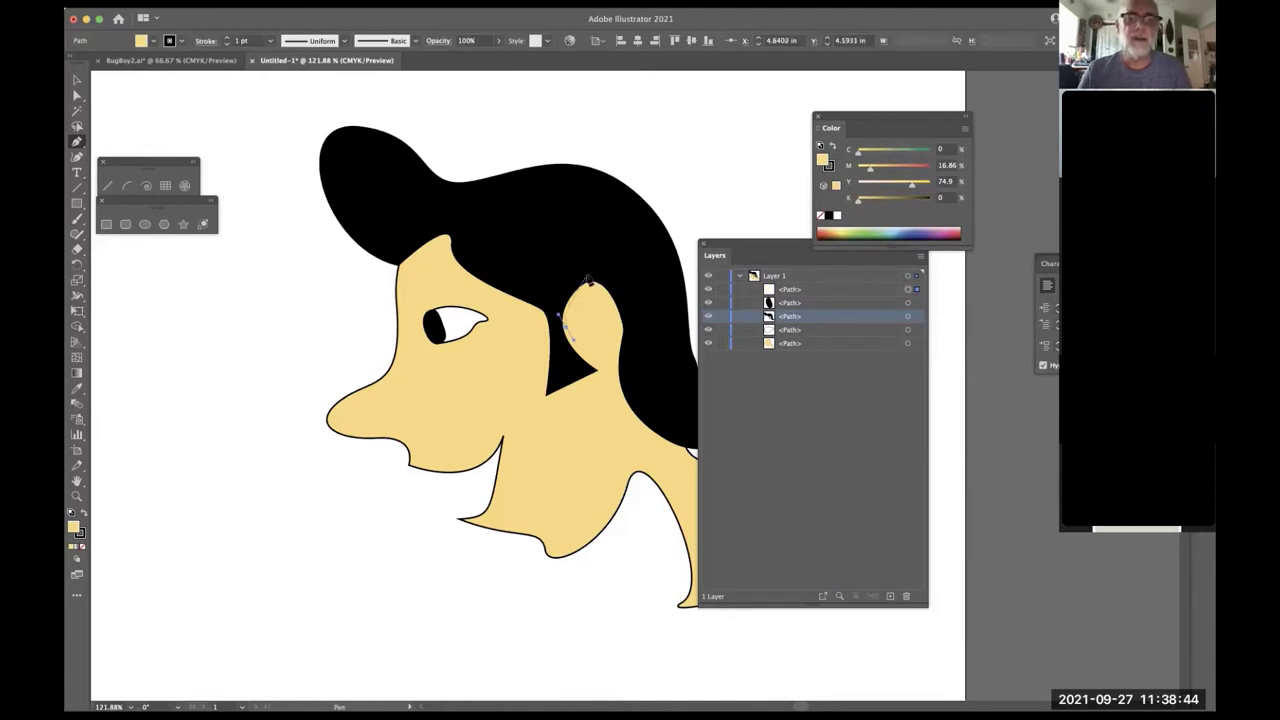
{"action": "left_click_drag", "start_coordinate": [588, 283], "coordinate": [609, 272]}
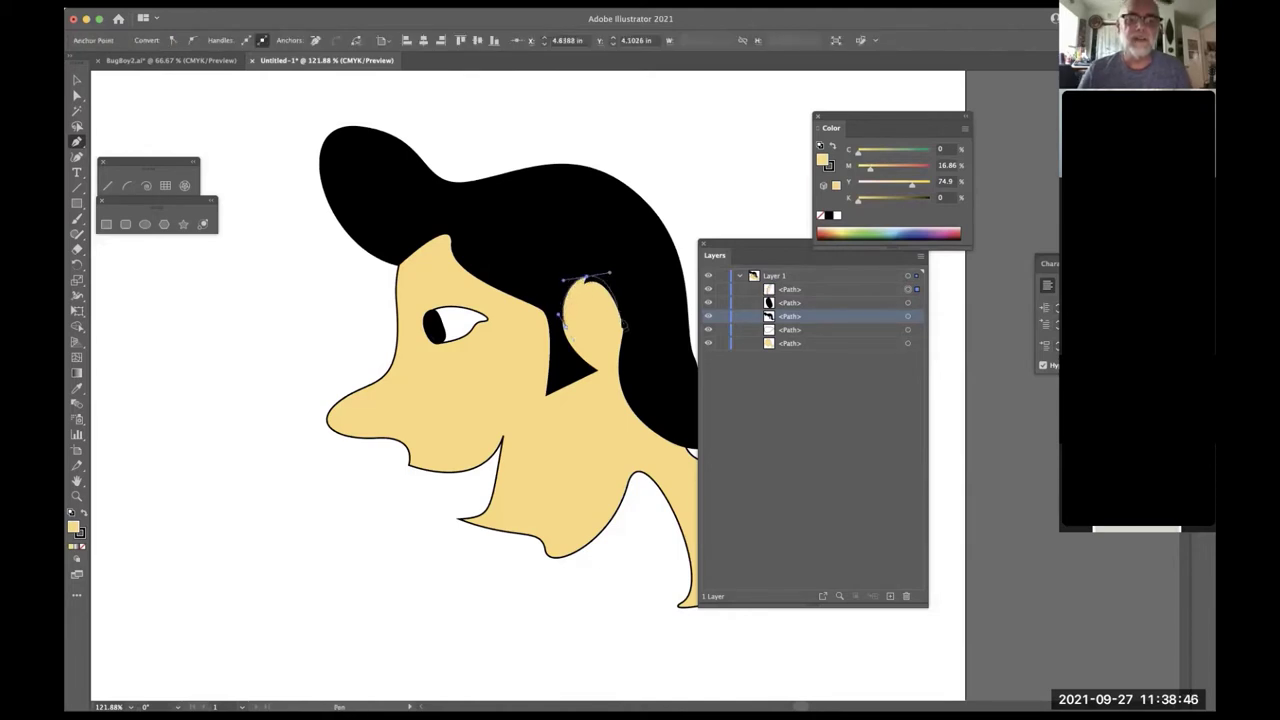
{"action": "left_click_drag", "start_coordinate": [624, 328], "coordinate": [600, 312]}
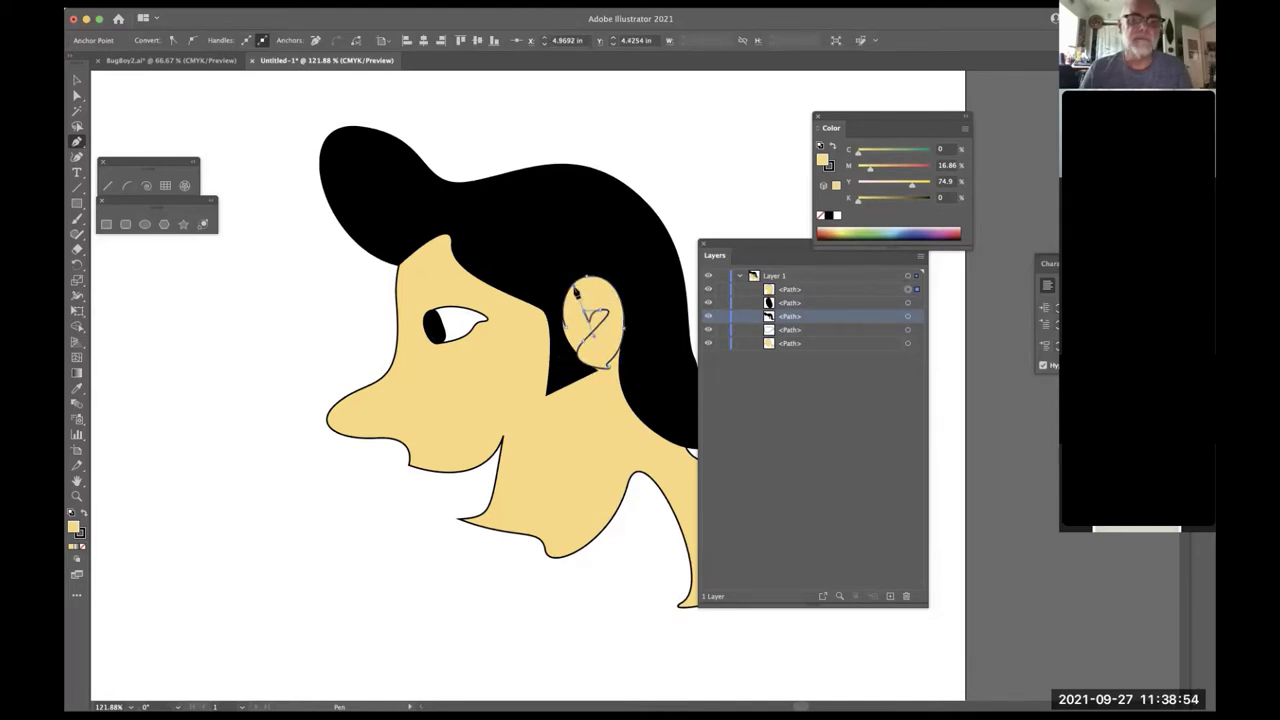
{"action": "left_click", "coordinate": [575, 289]}
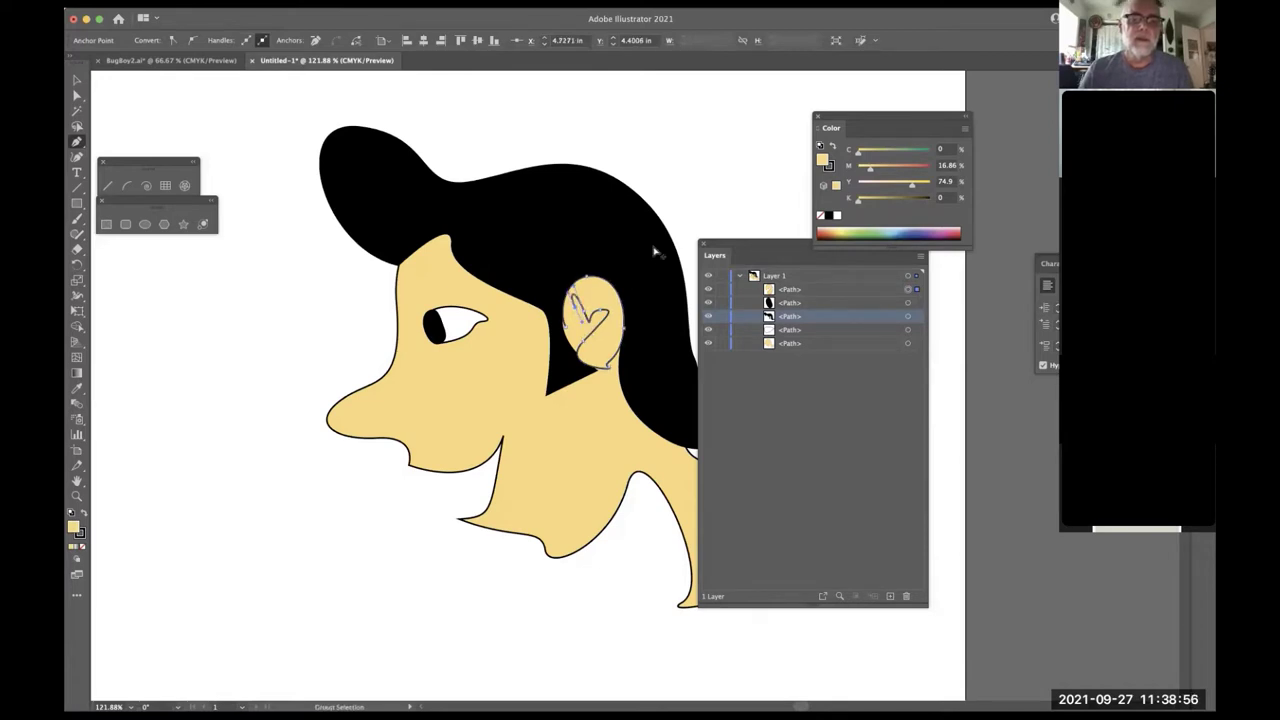
- Reshape the ear by adjusting the anchors and handles of its inner folds into smooth curves and extending the earlobe slightly downward
{"action": "left_click", "coordinate": [697, 200]}
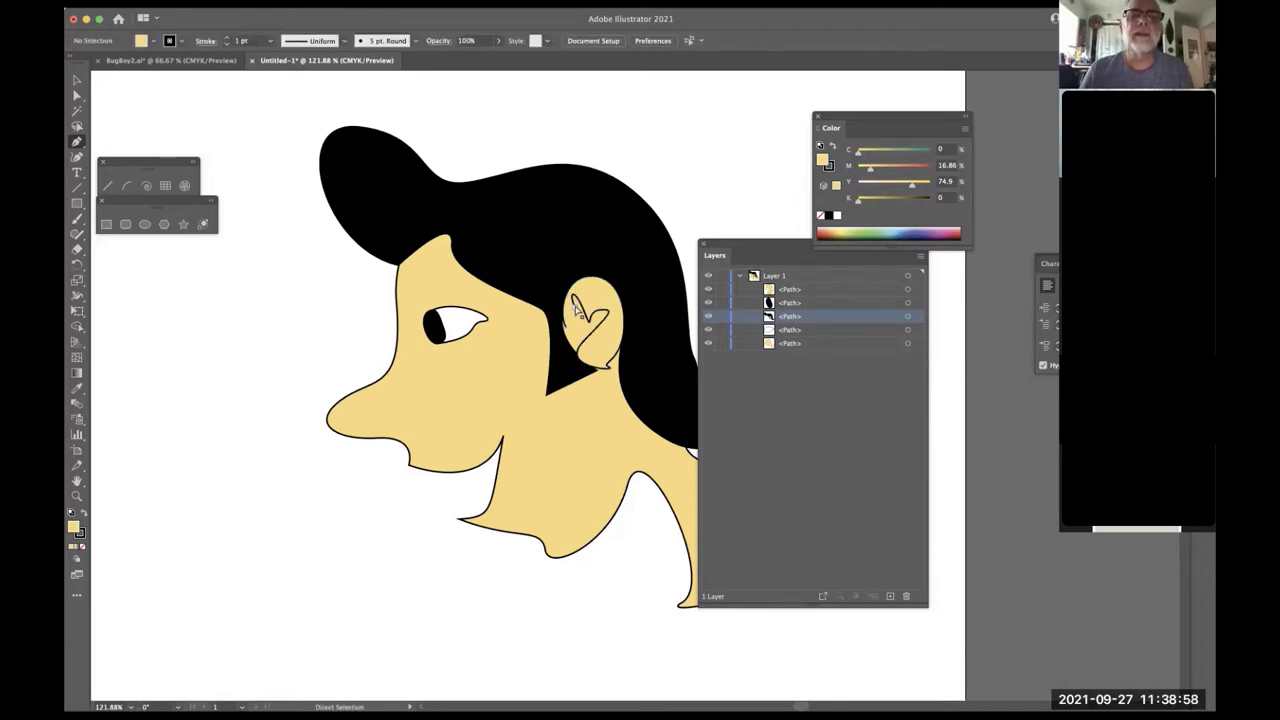
{"action": "left_click", "coordinate": [577, 310]}
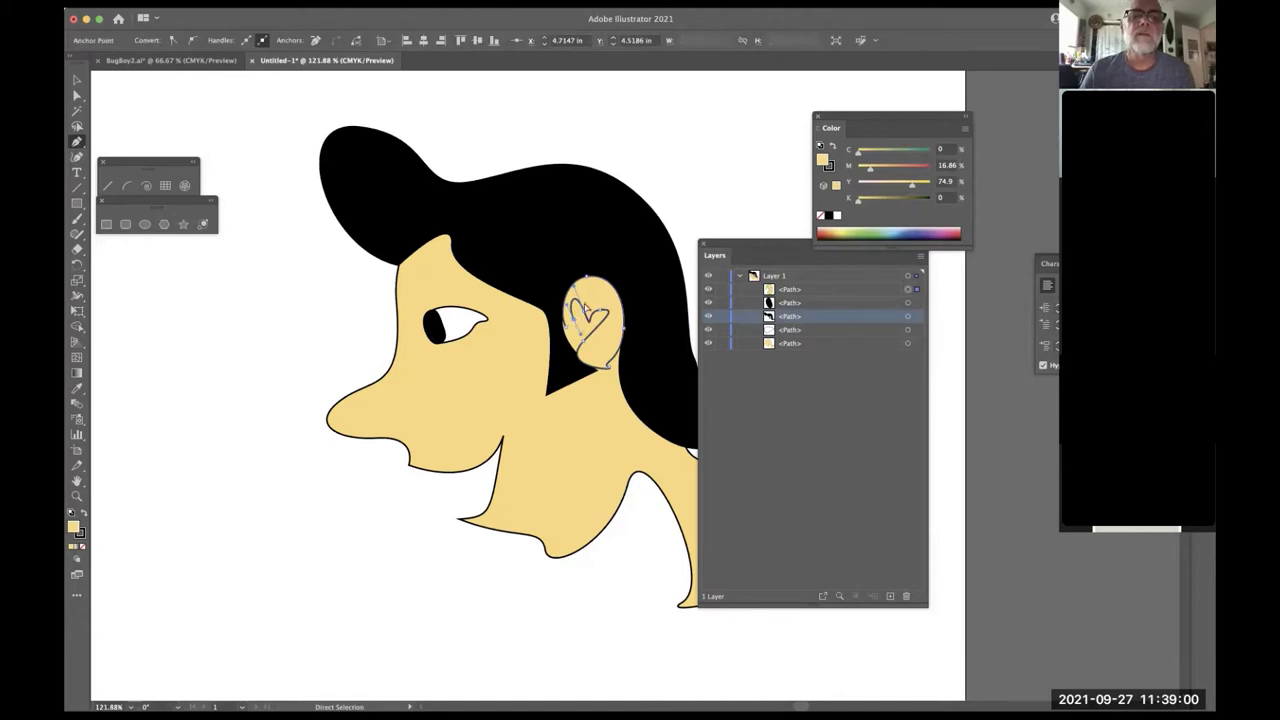
{"action": "left_click_drag", "start_coordinate": [586, 311], "coordinate": [606, 335]}
{"action": "left_click", "coordinate": [596, 342]}
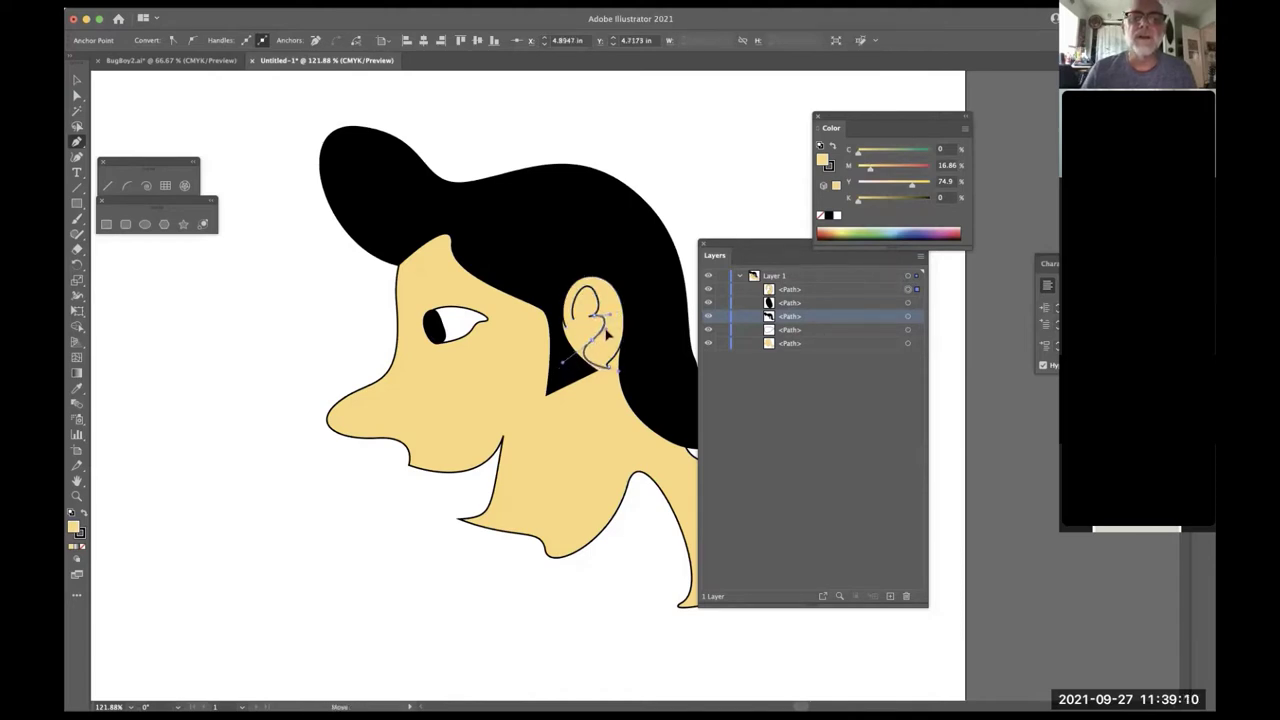
{"action": "left_click", "coordinate": [606, 335]}
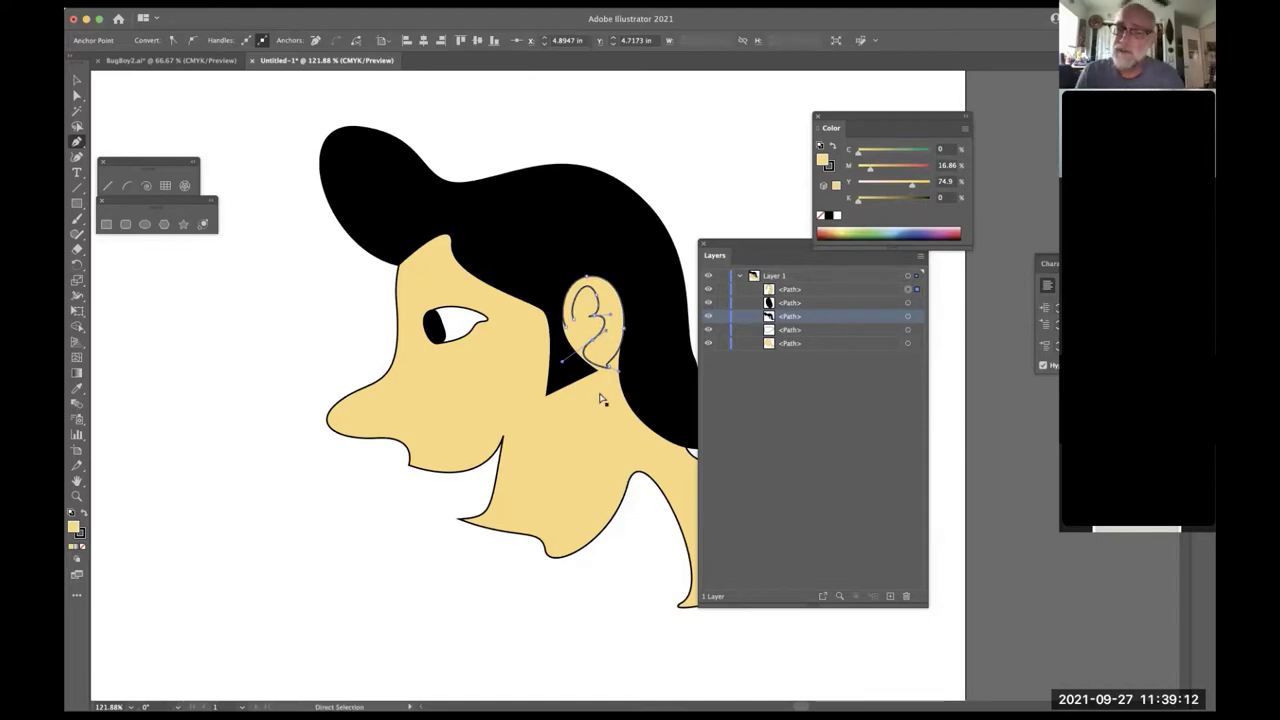
{"action": "mouse_move", "coordinate": [616, 376]}
{"action": "left_mouse_down"}
{"action": "mouse_move", "coordinate": [628, 386]}
{"action": "mouse_move", "coordinate": [620, 377]}
{"action": "mouse_move", "coordinate": [617, 391]}
{"action": "left_mouse_up"}
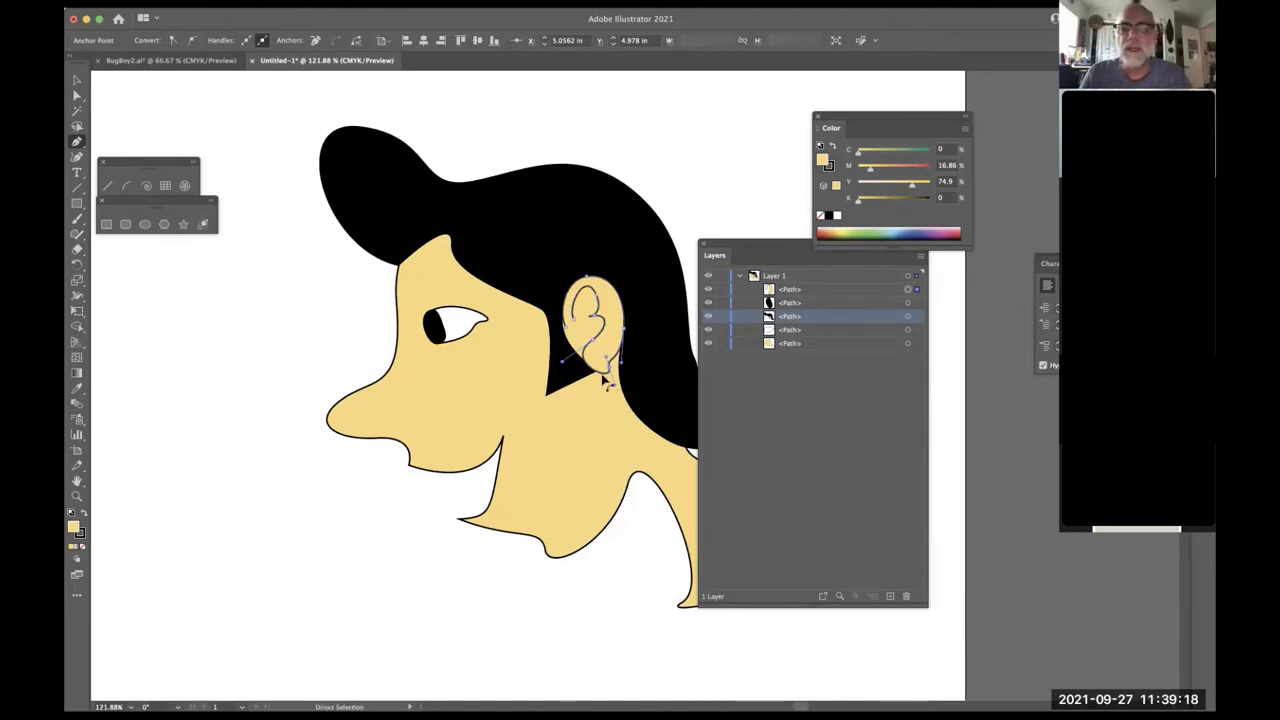
- Draw a closed white teeth shape across the mouth with the Pen tool, using the eye-white's colours, and send it behind the head
{"action": "key", "text": "p"}
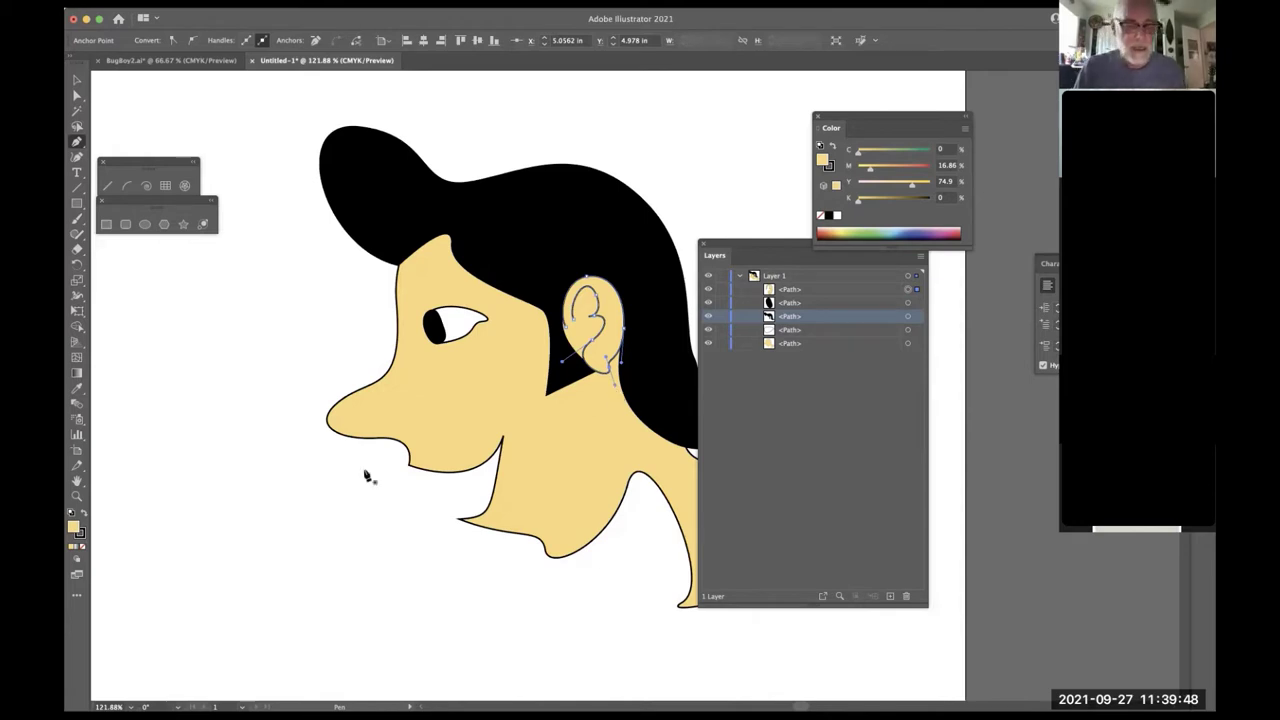
{"action": "key", "text": "super"}
{"action": "key", "text": "super+shift+a"}
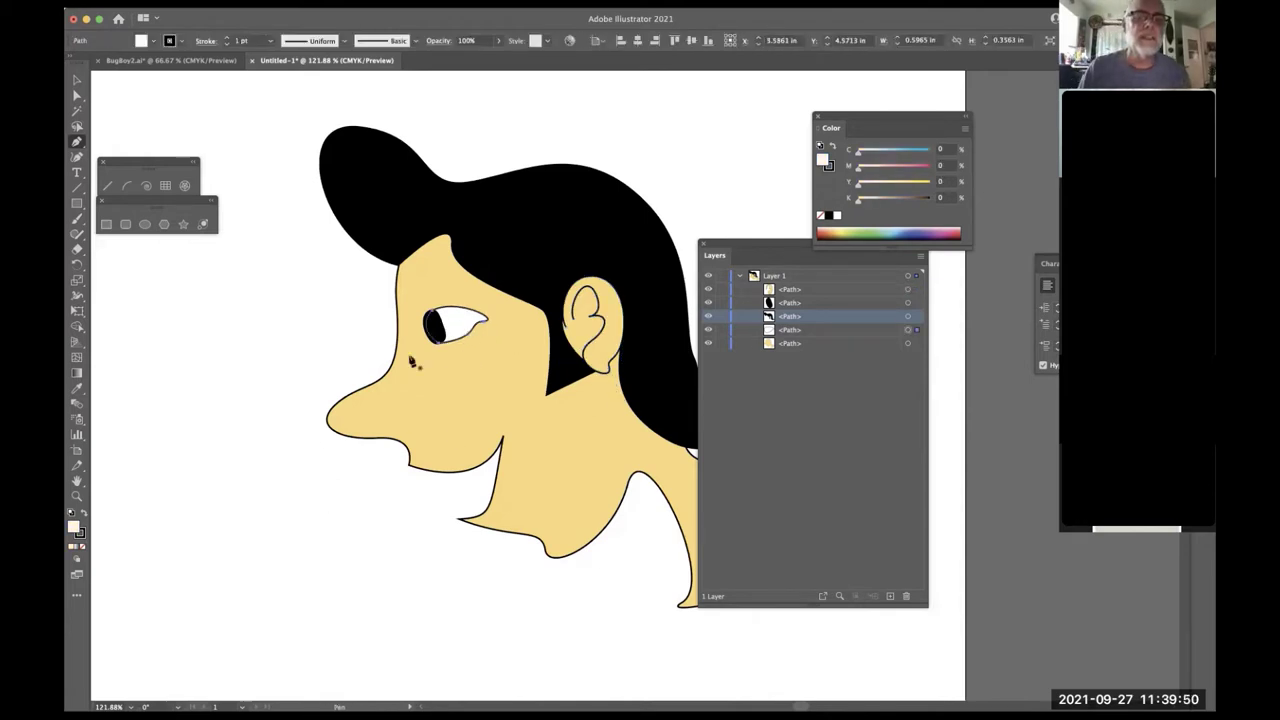
{"action": "left_click", "coordinate": [430, 470]}
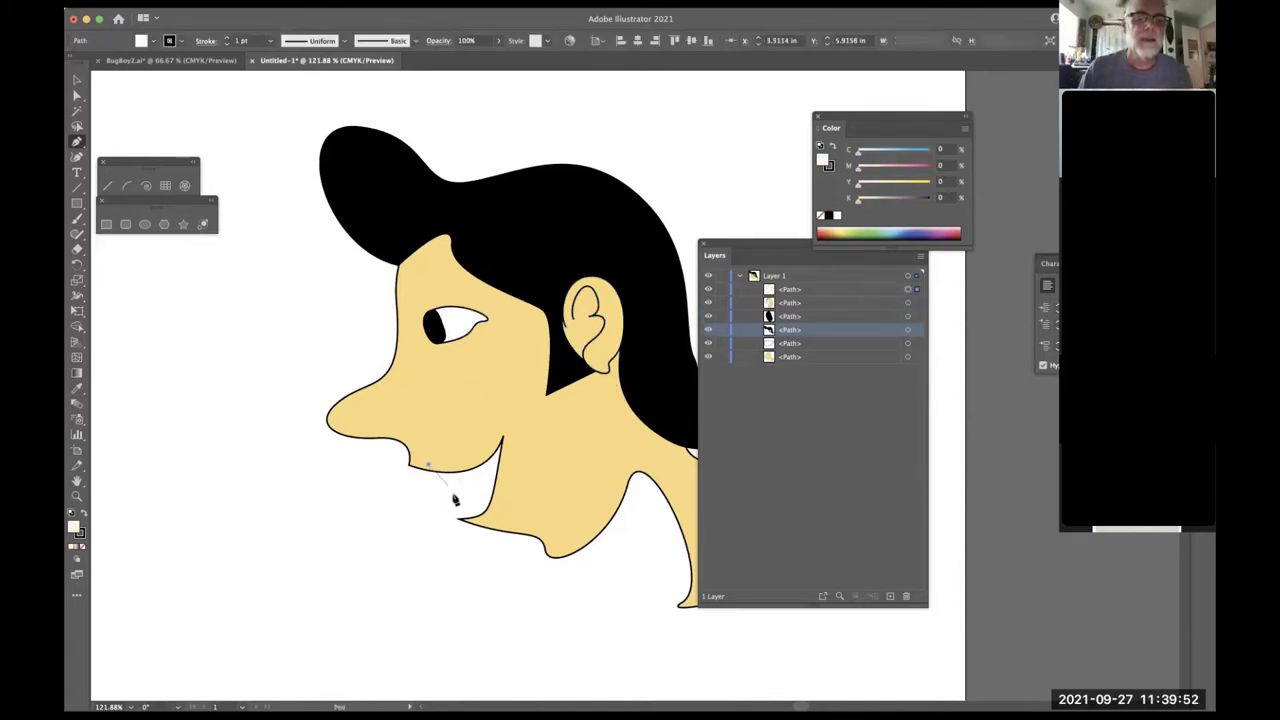
{"action": "left_click", "coordinate": [445, 492]}
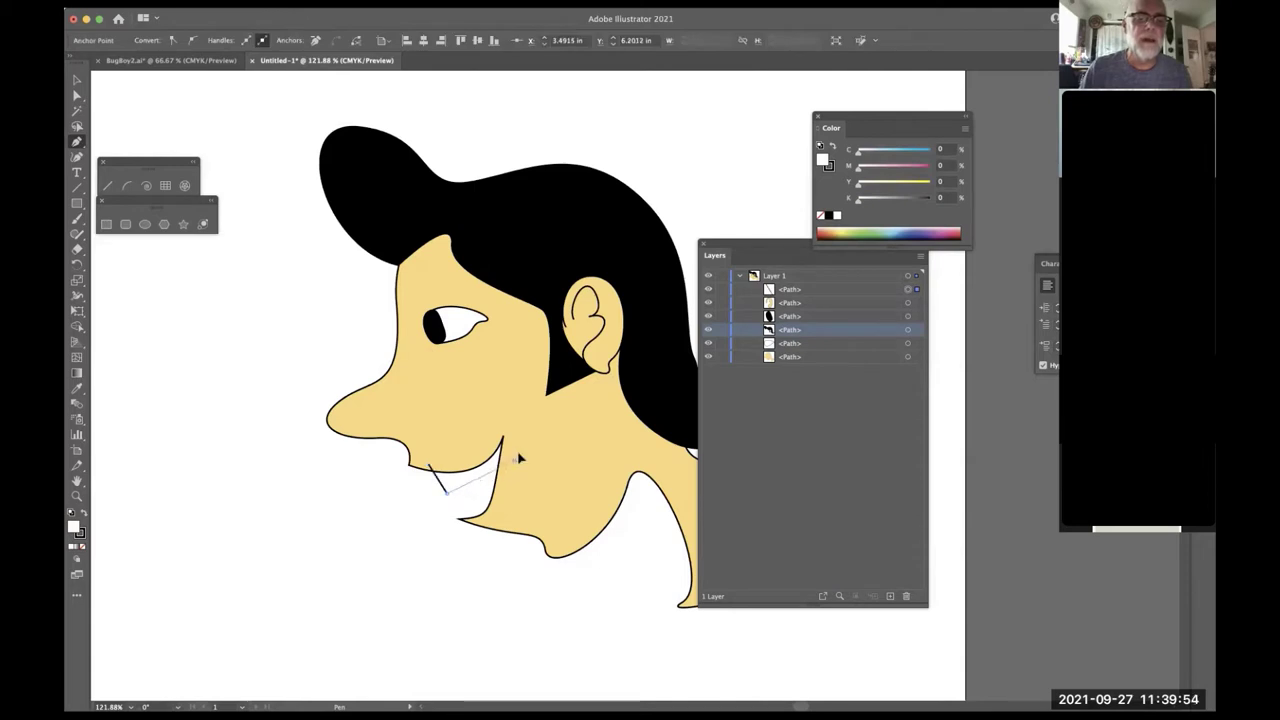
{"action": "left_click_drag", "start_coordinate": [519, 456], "coordinate": [533, 438]}
{"action": "left_click", "coordinate": [503, 415]}
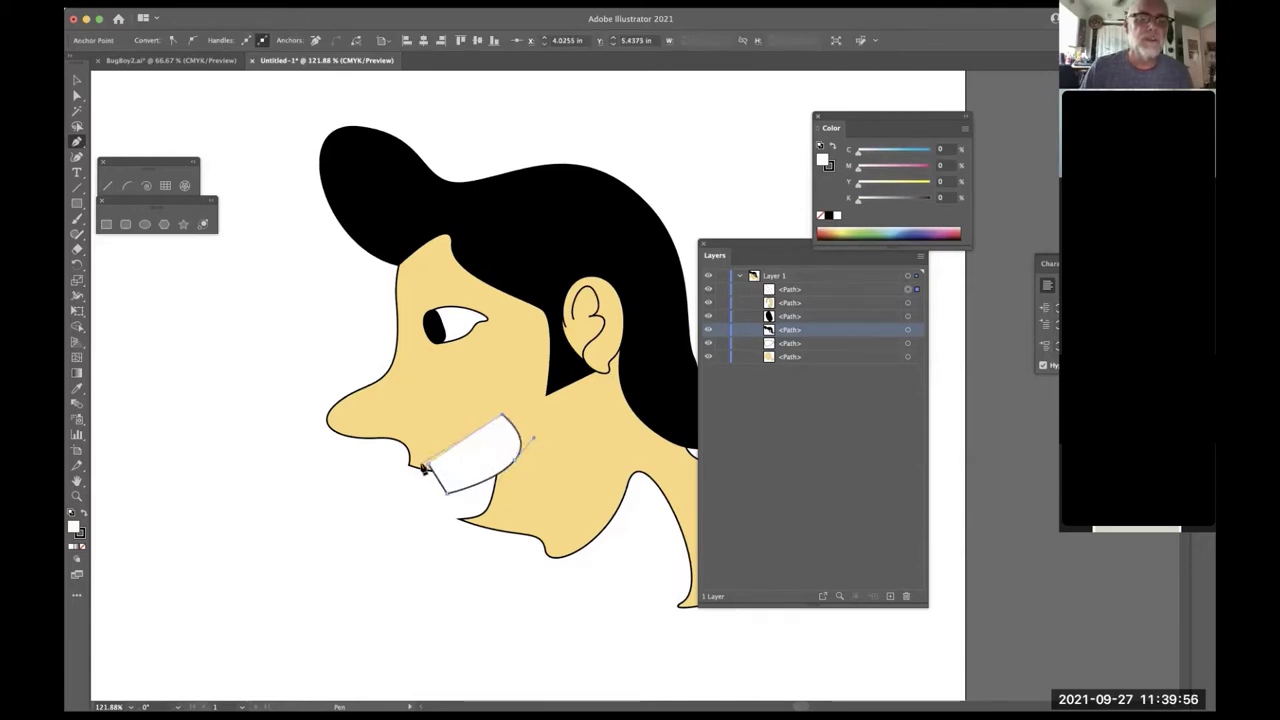
{"action": "left_click", "coordinate": [431, 468]}
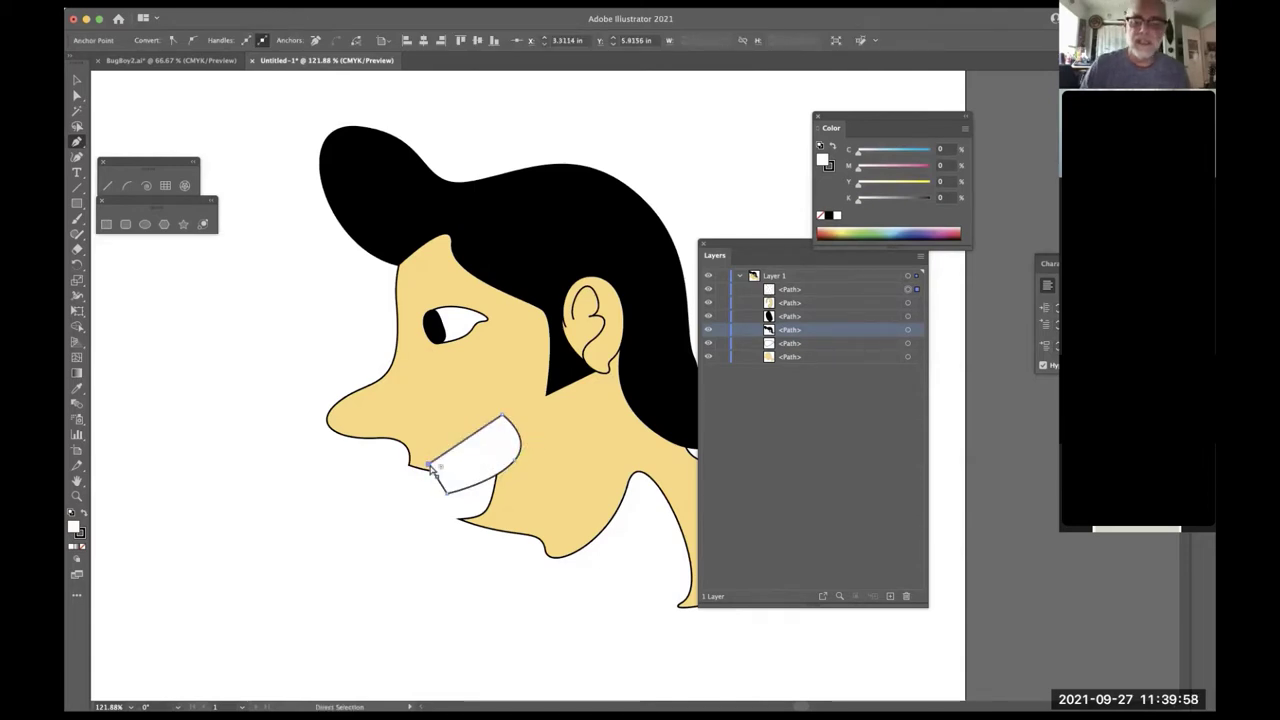
{"action": "key", "text": "super+shift+bracketleft"}
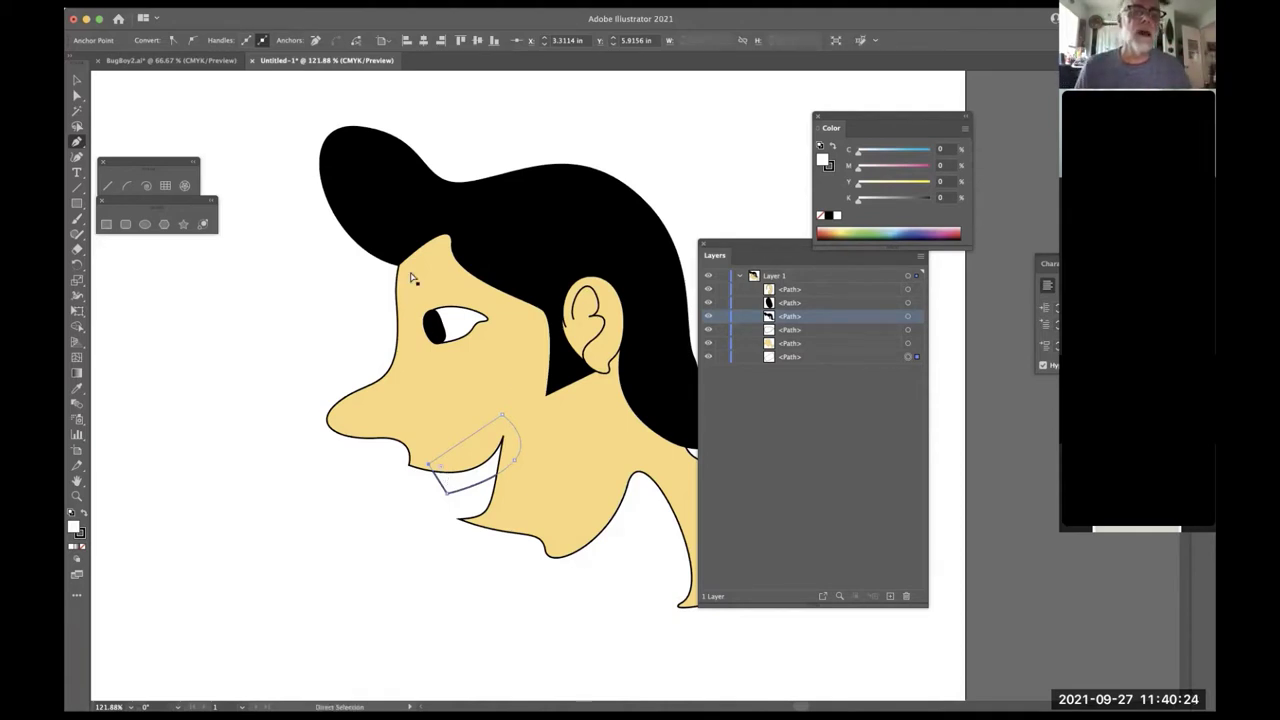
- Pick up the hair's black fill and draw a closed, tapering eyebrow above the eye with the Pen tool, leaving nothing selected
{"action": "left_click", "coordinate": [524, 227]}
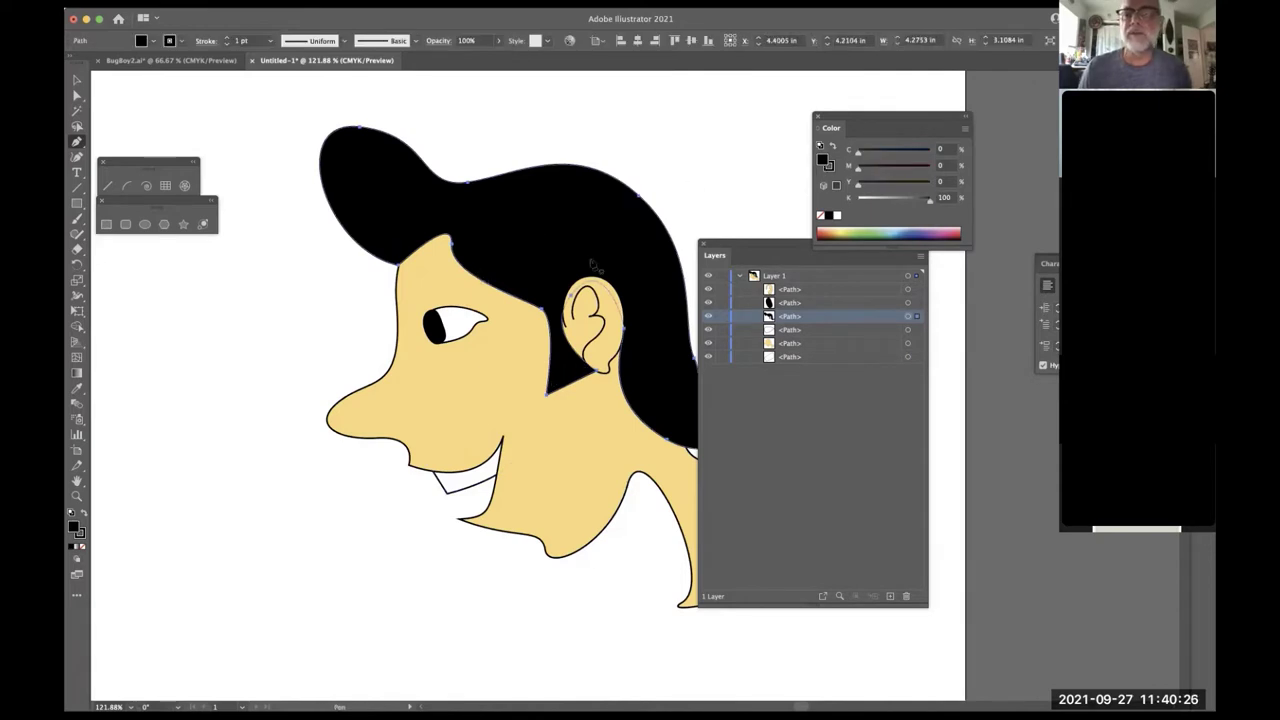
{"action": "left_click", "coordinate": [414, 301]}
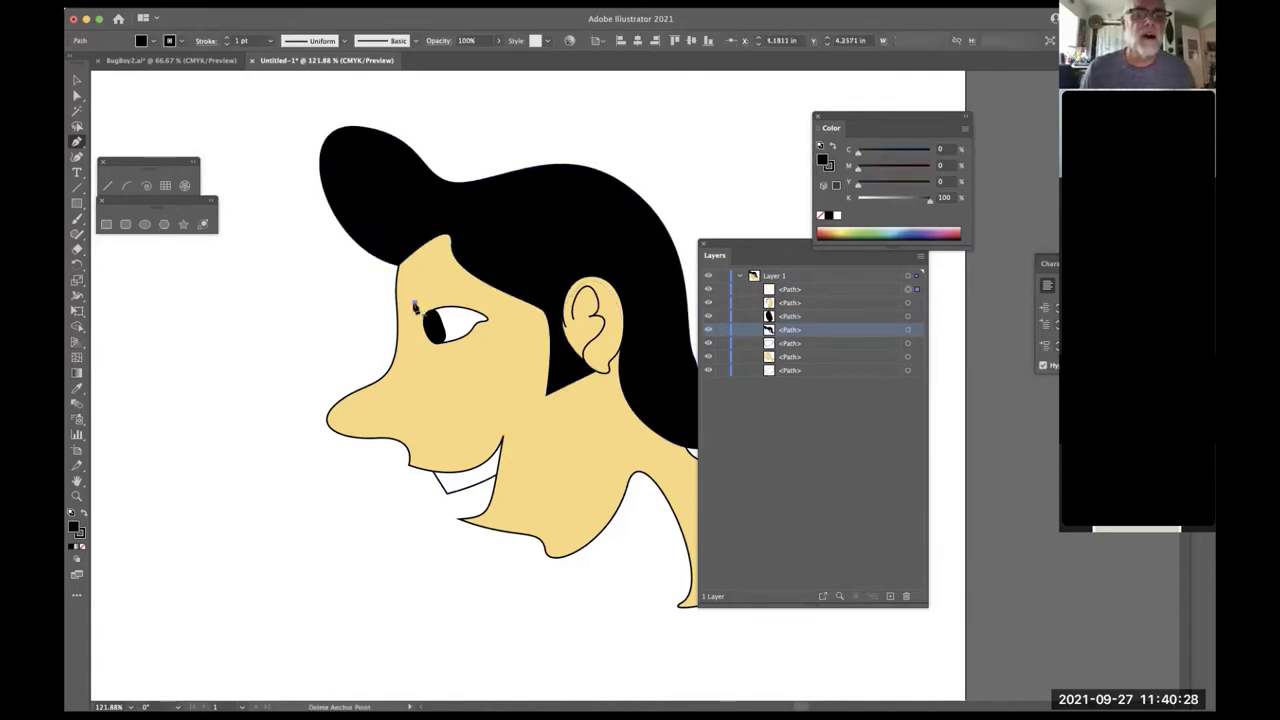
{"action": "left_click", "coordinate": [492, 303]}
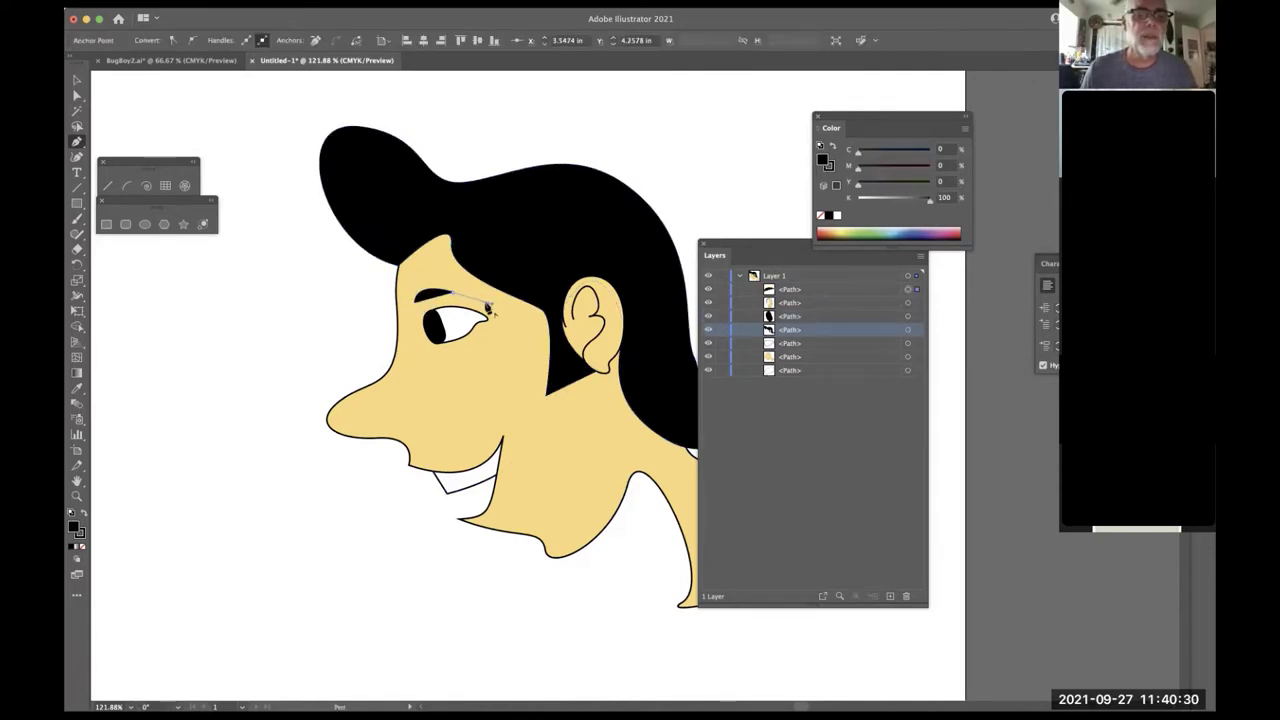
{"action": "left_click", "coordinate": [415, 301]}
{"action": "left_click_drag", "start_coordinate": [425, 305], "coordinate": [418, 310]}
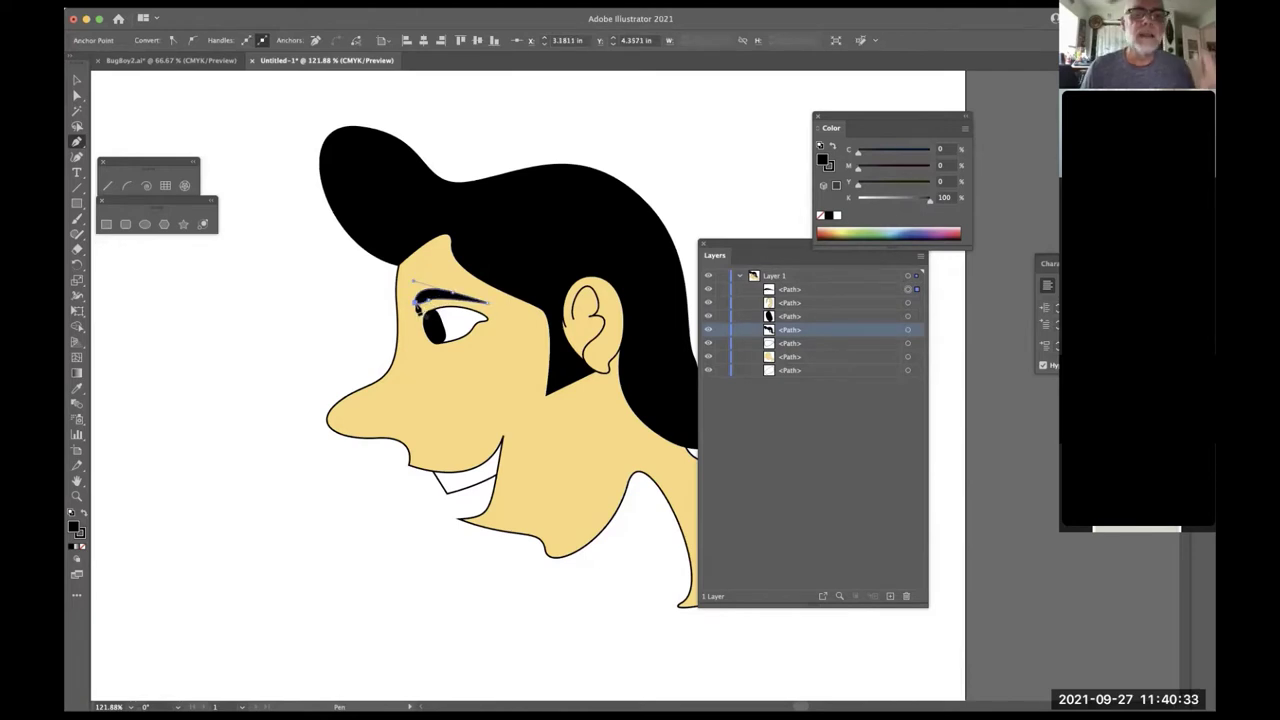
{"action": "left_click", "coordinate": [695, 195], "text": "super"}
- Select all the paths of the finished cartoon head and delete them from the artboard
{"action": "key", "text": "super+minus"}
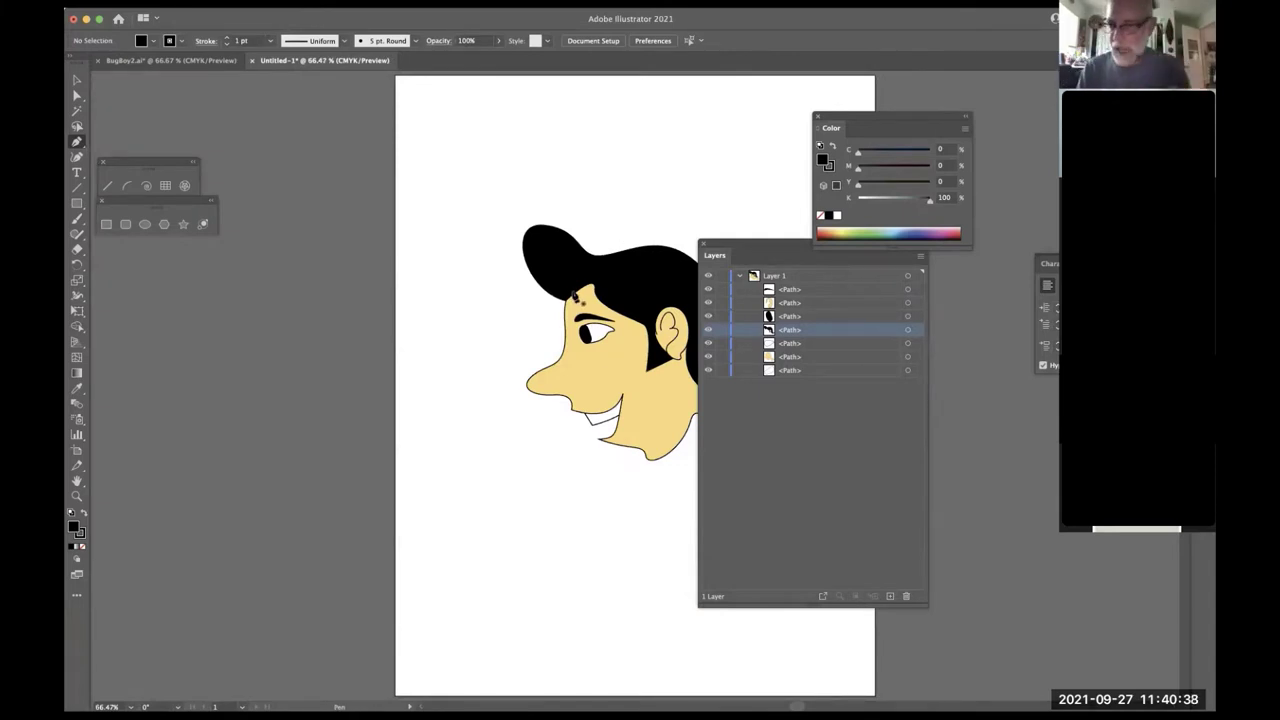
{"action": "left_click_drag", "start_coordinate": [595, 343], "coordinate": [447, 337]}
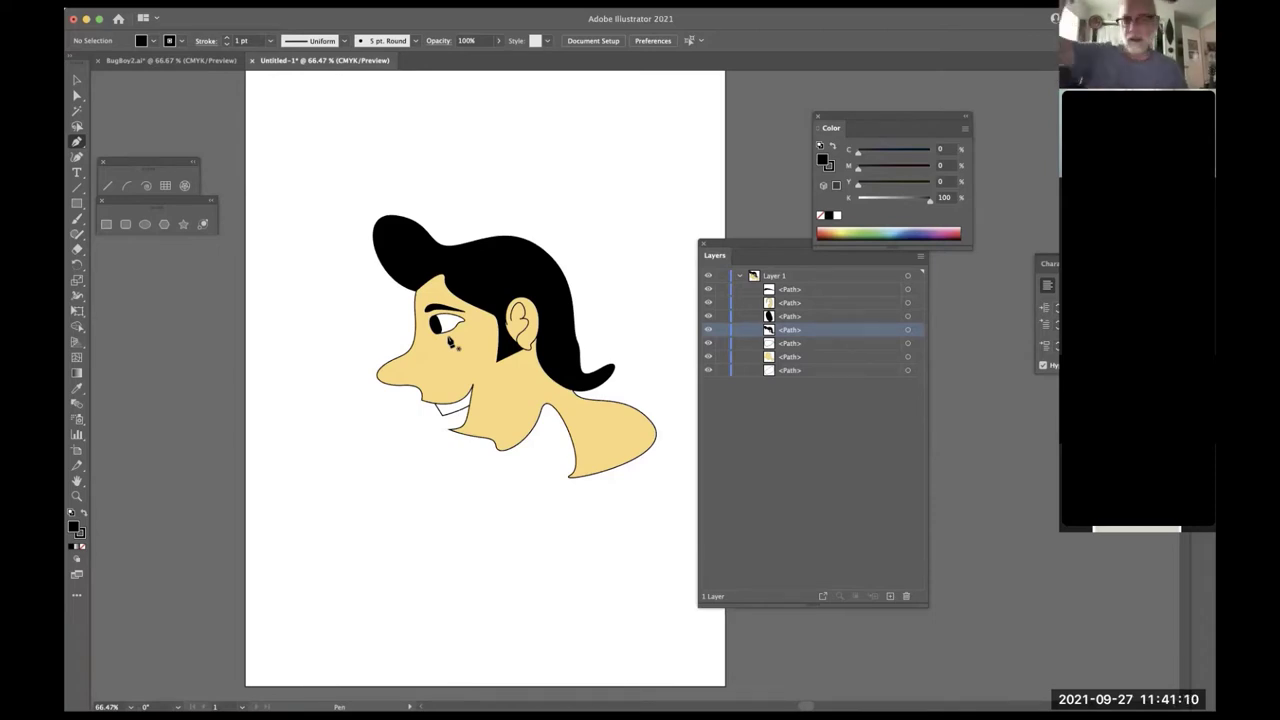
{"action": "left_click_drag", "start_coordinate": [626, 208], "coordinate": [365, 530]}
{"action": "key", "text": "Delete"}
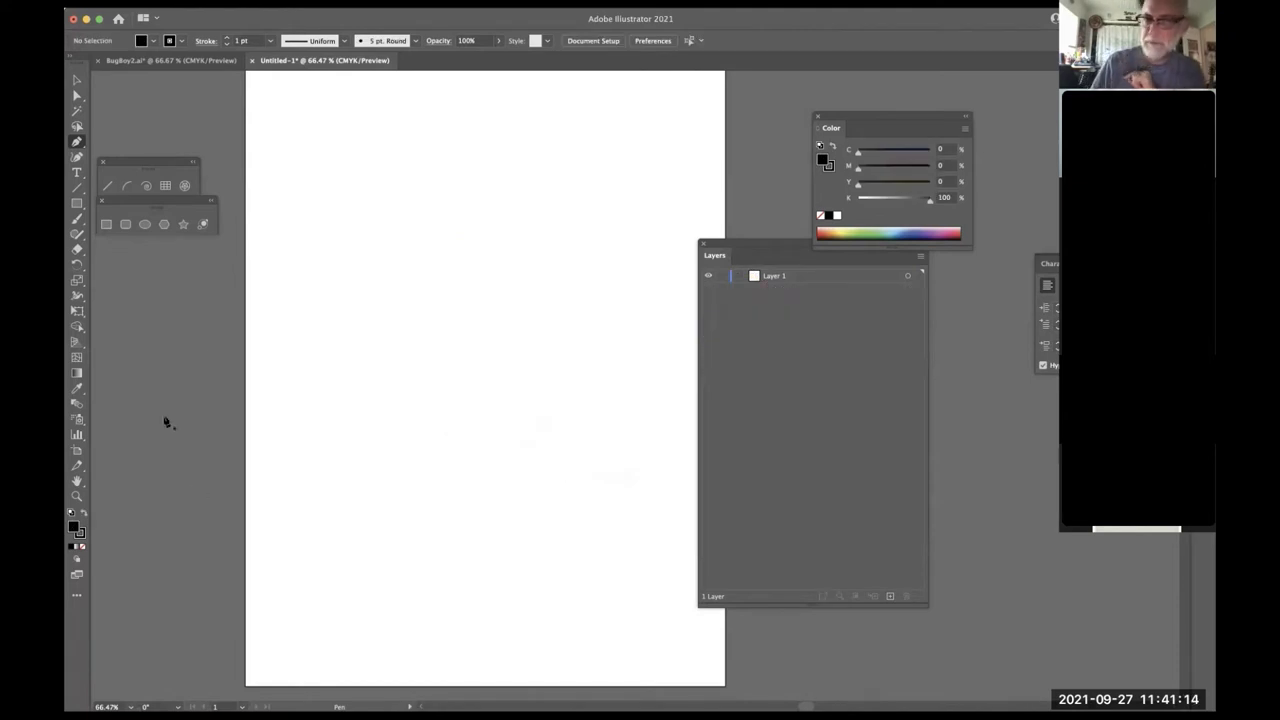
- Close the Untitled-1 and BugBoy2 documents without saving their changes
{"action": "key", "text": "super+w"}
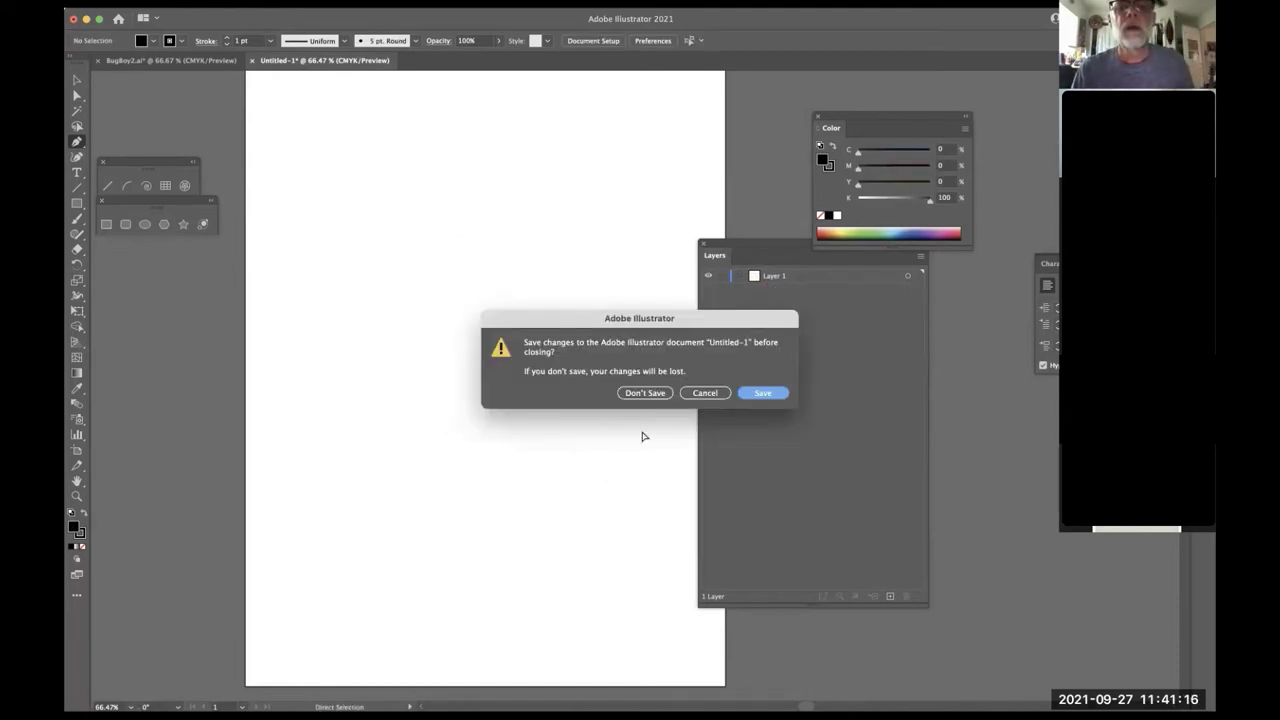
{"action": "left_click", "coordinate": [645, 393]}
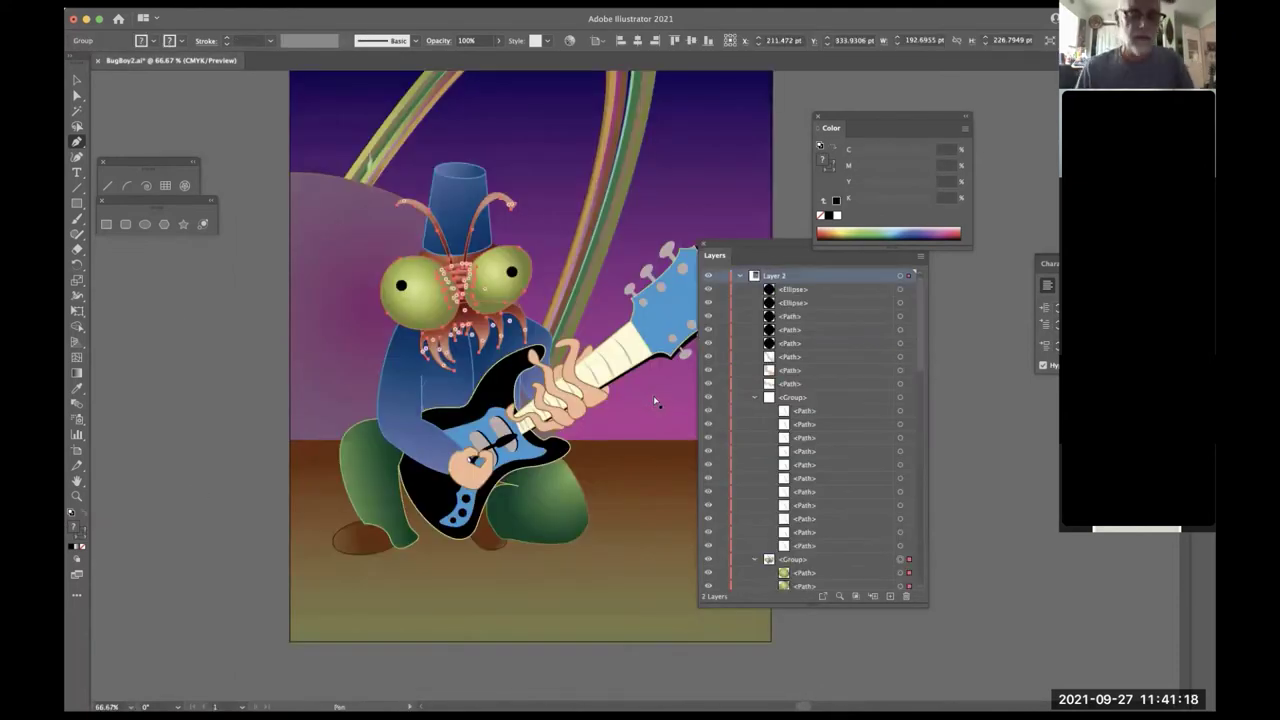
{"action": "key", "text": "super+w"}
{"action": "left_click", "coordinate": [656, 393]}
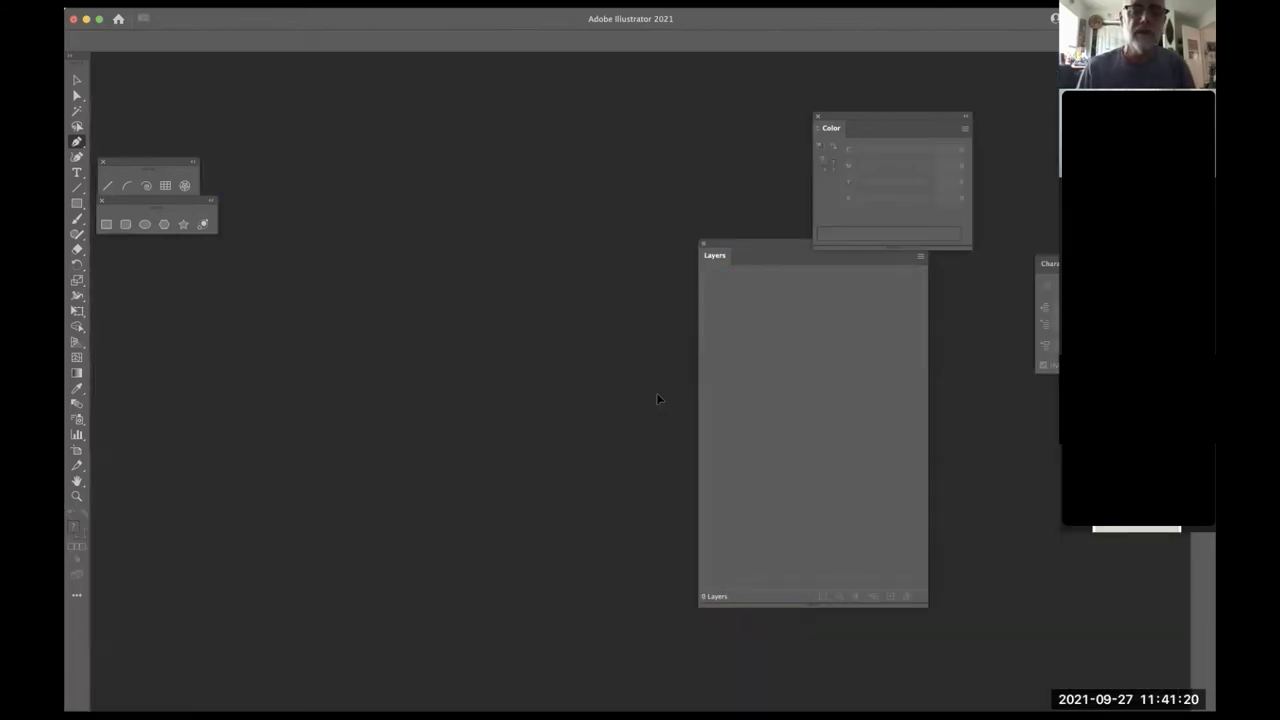
- Open the 701c.ai farm illustration from the Week 7 folder inside DIG2183C_2021 on the Desktop
{"action": "key", "text": "super+o"}
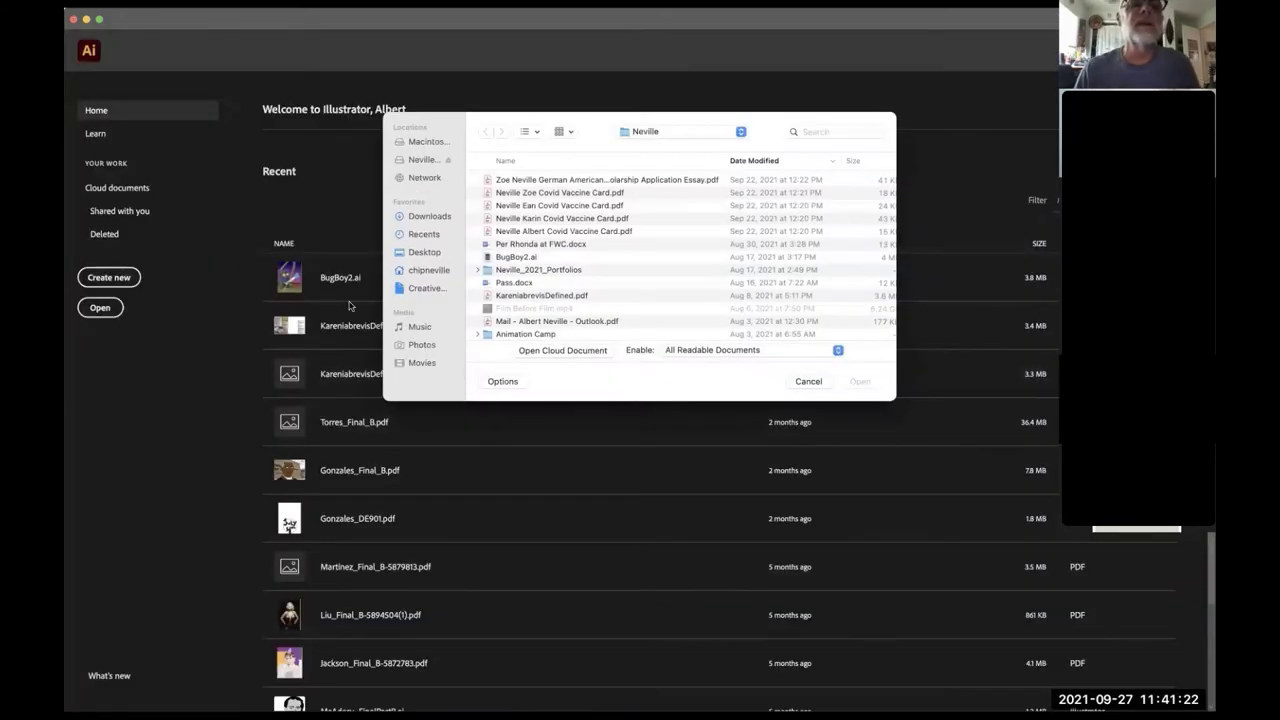
{"action": "left_click", "coordinate": [434, 254]}
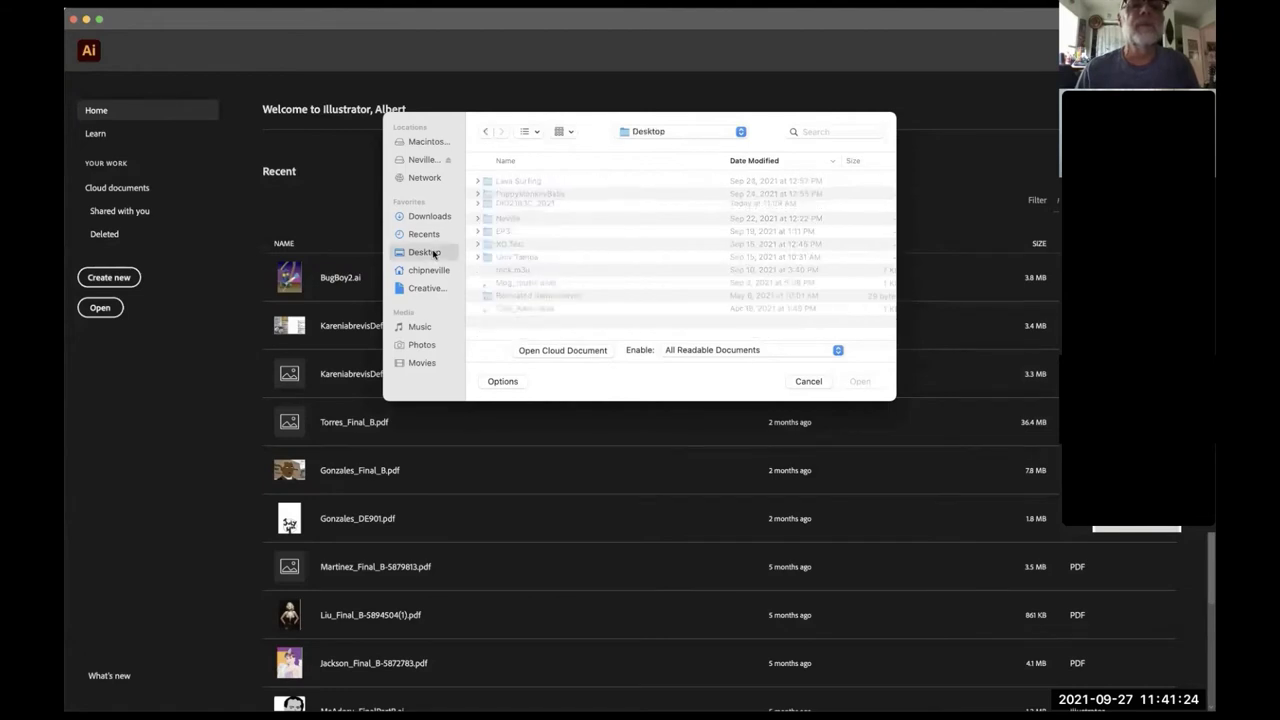
{"action": "left_click", "coordinate": [538, 179]}
{"action": "double_click", "coordinate": [538, 179]}
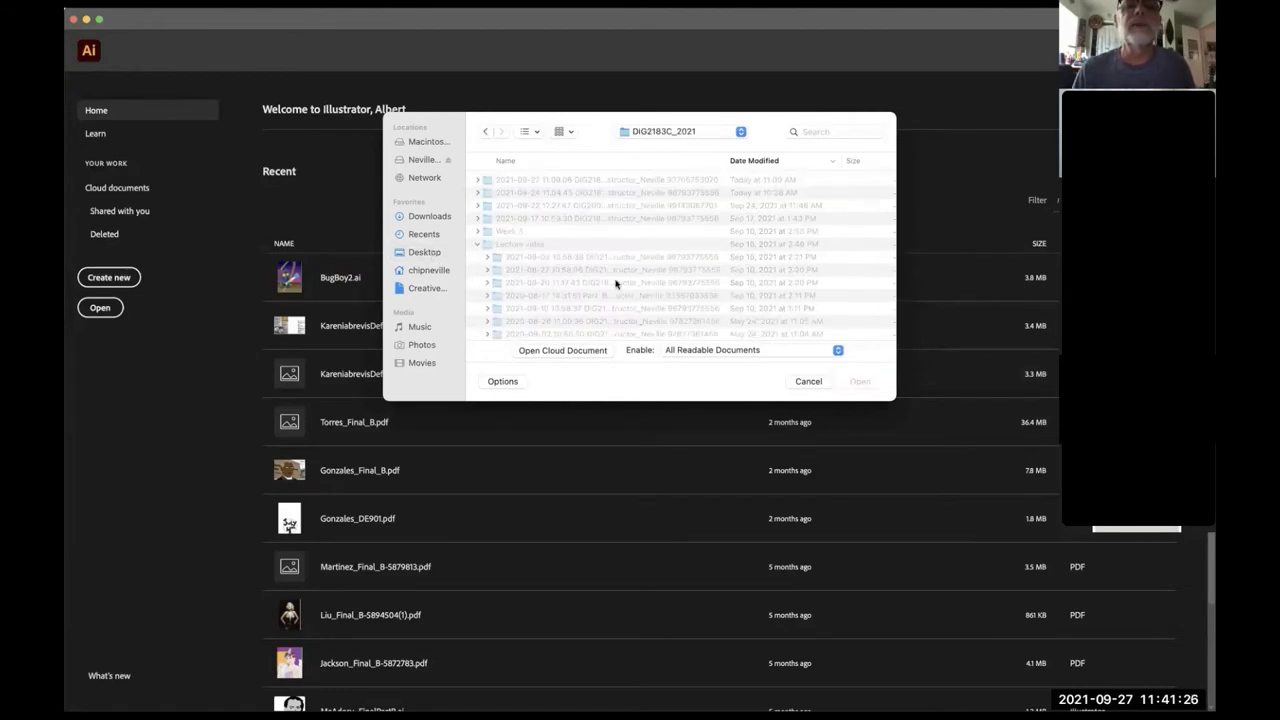
{"action": "left_click", "coordinate": [477, 247]}
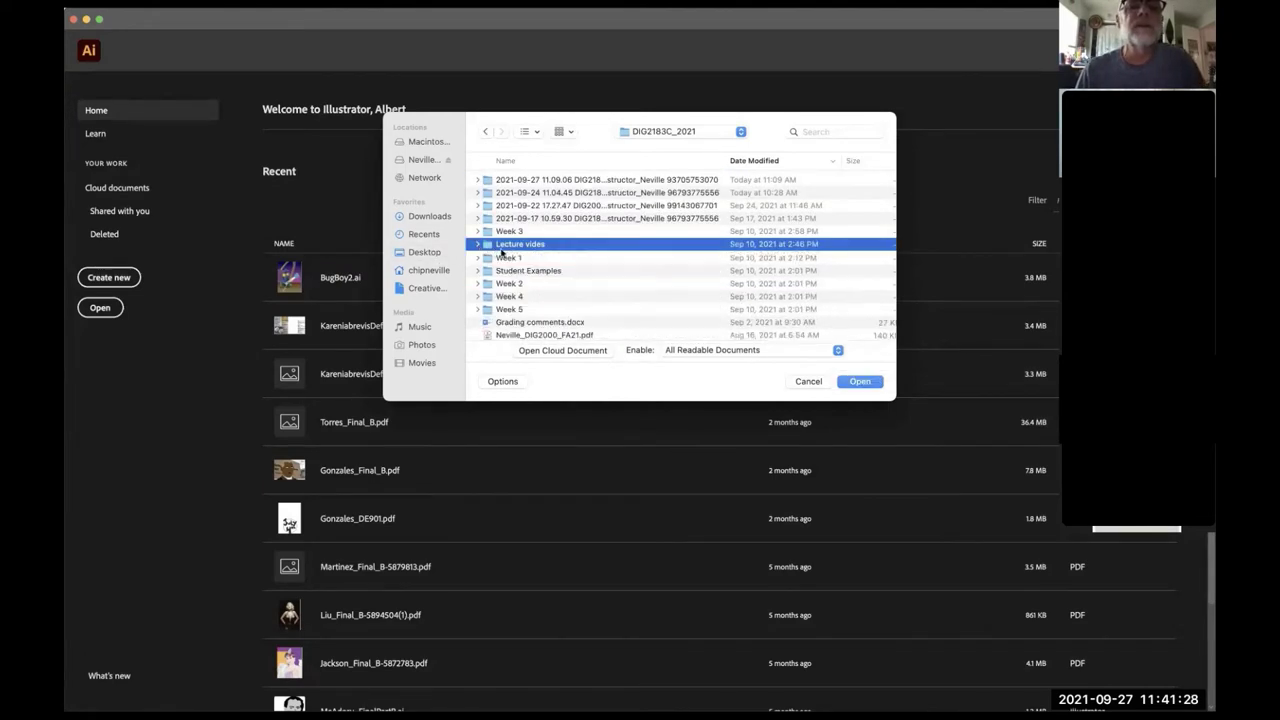
{"action": "scroll", "coordinate": [696, 265], "scroll_direction": "down", "scroll_amount": 3}
{"action": "scroll", "coordinate": [696, 265], "scroll_direction": "down", "scroll_amount": 10}
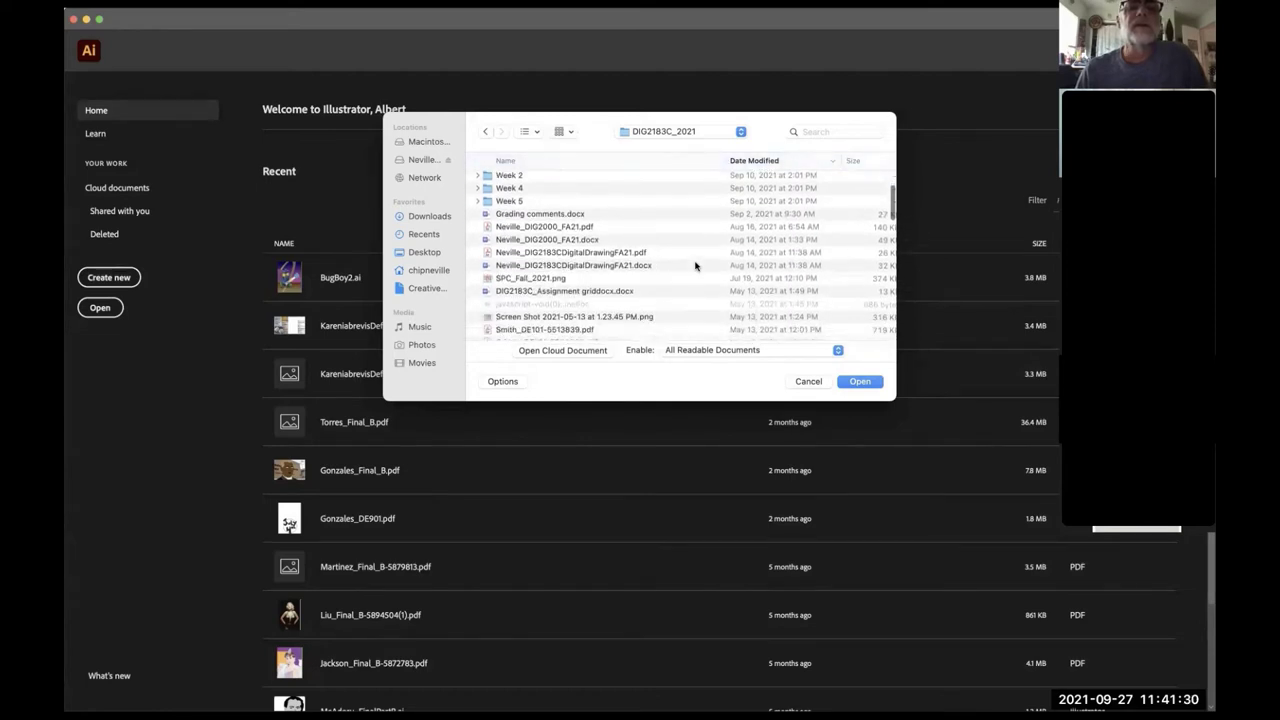
{"action": "scroll", "coordinate": [696, 265], "scroll_direction": "down", "scroll_amount": 3}
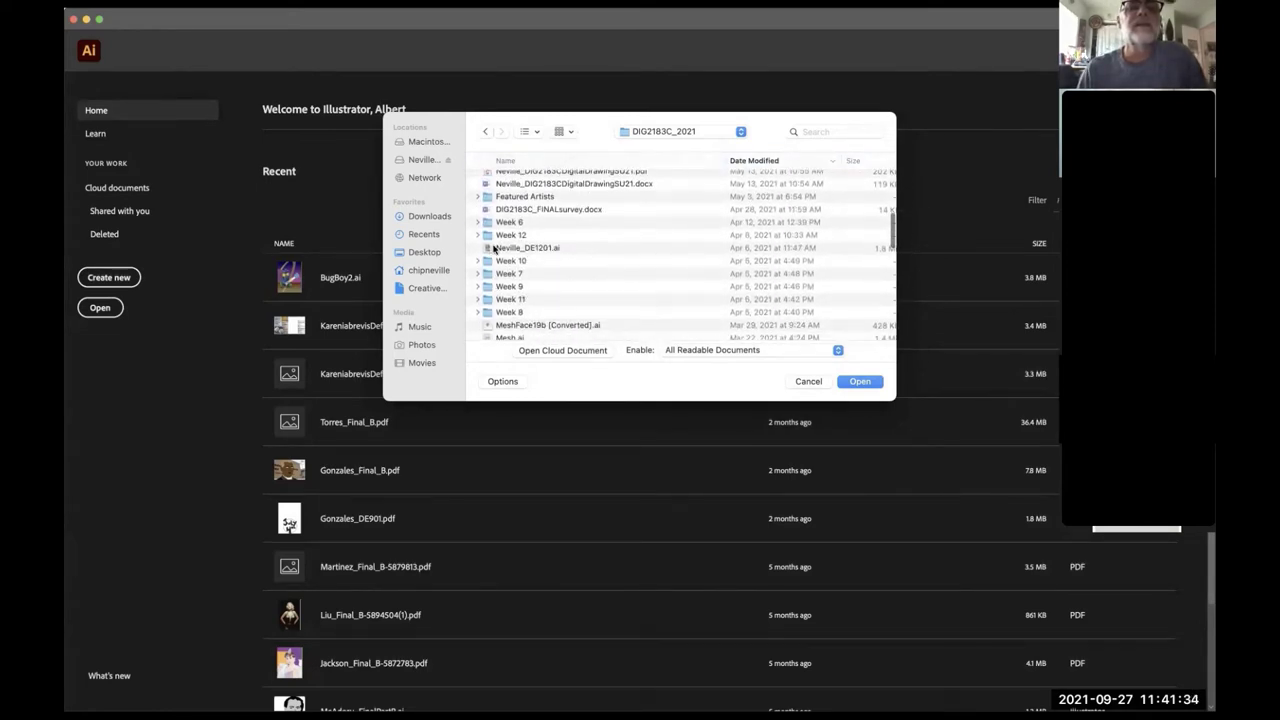
{"action": "left_click", "coordinate": [477, 273]}
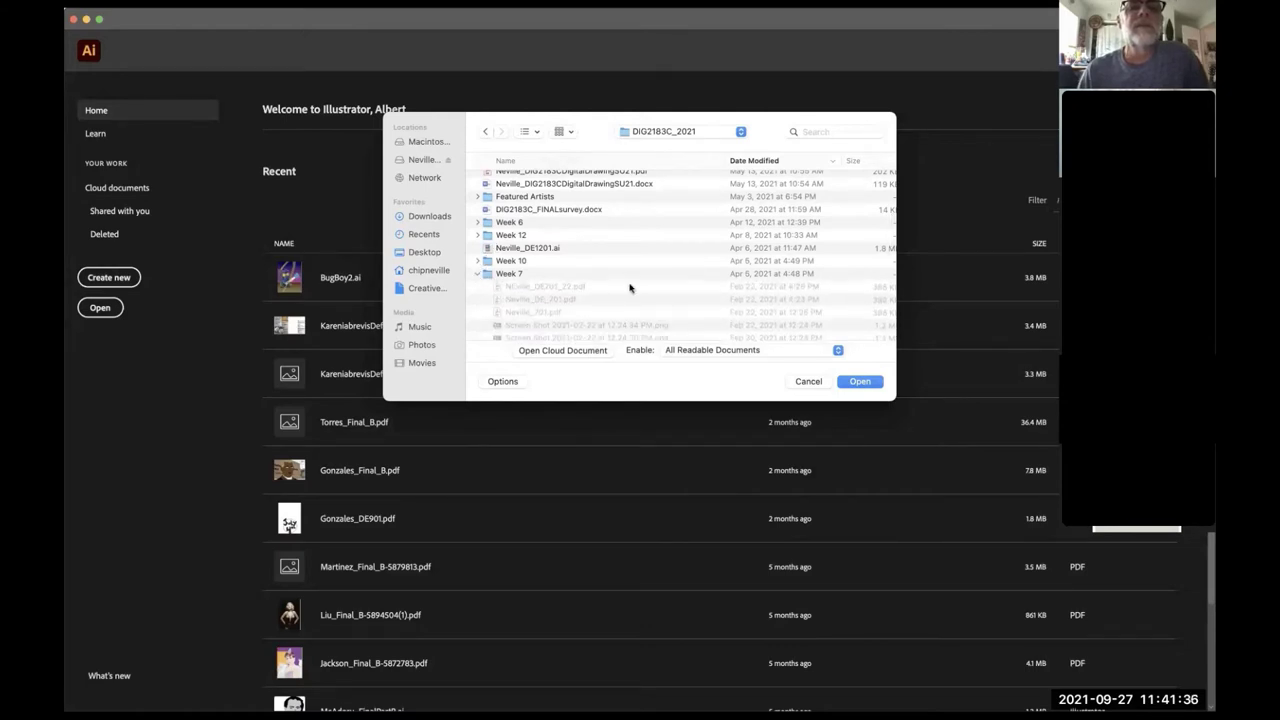
{"action": "scroll", "coordinate": [630, 286], "scroll_direction": "down", "scroll_amount": 2}
{"action": "scroll", "coordinate": [630, 286], "scroll_direction": "down", "scroll_amount": 3}
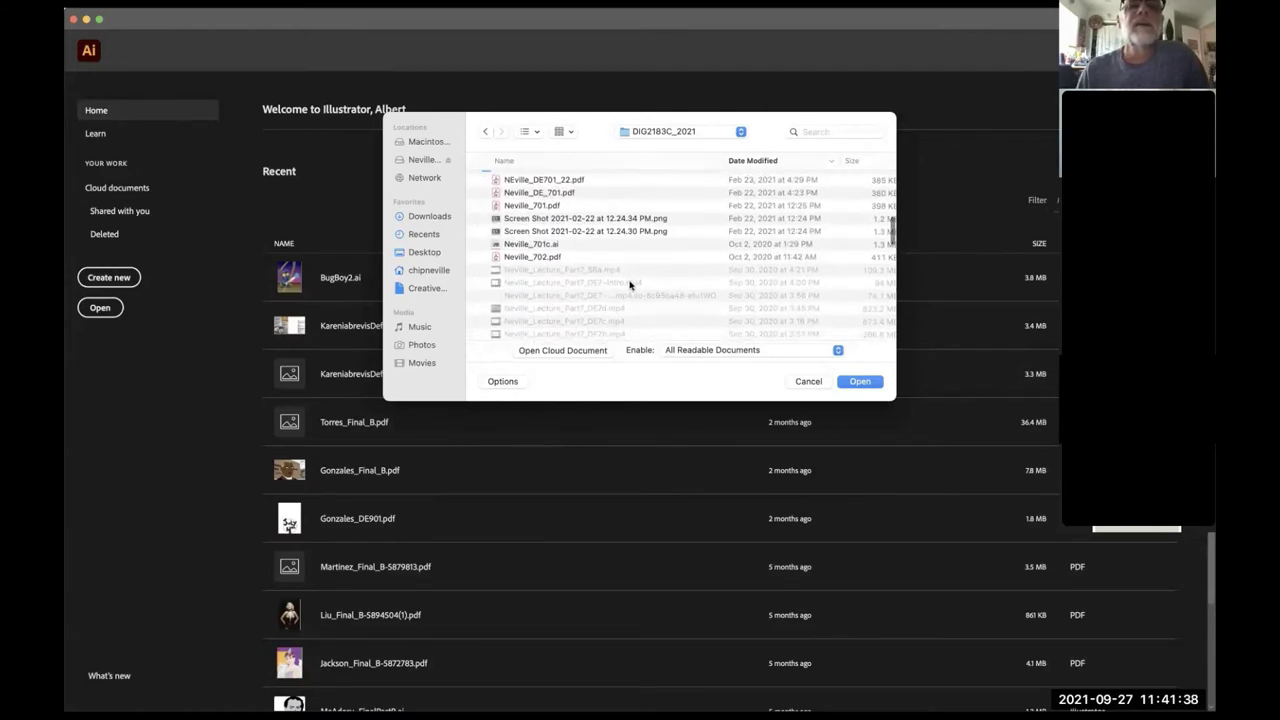
{"action": "scroll", "coordinate": [630, 286], "scroll_direction": "down", "scroll_amount": 1}
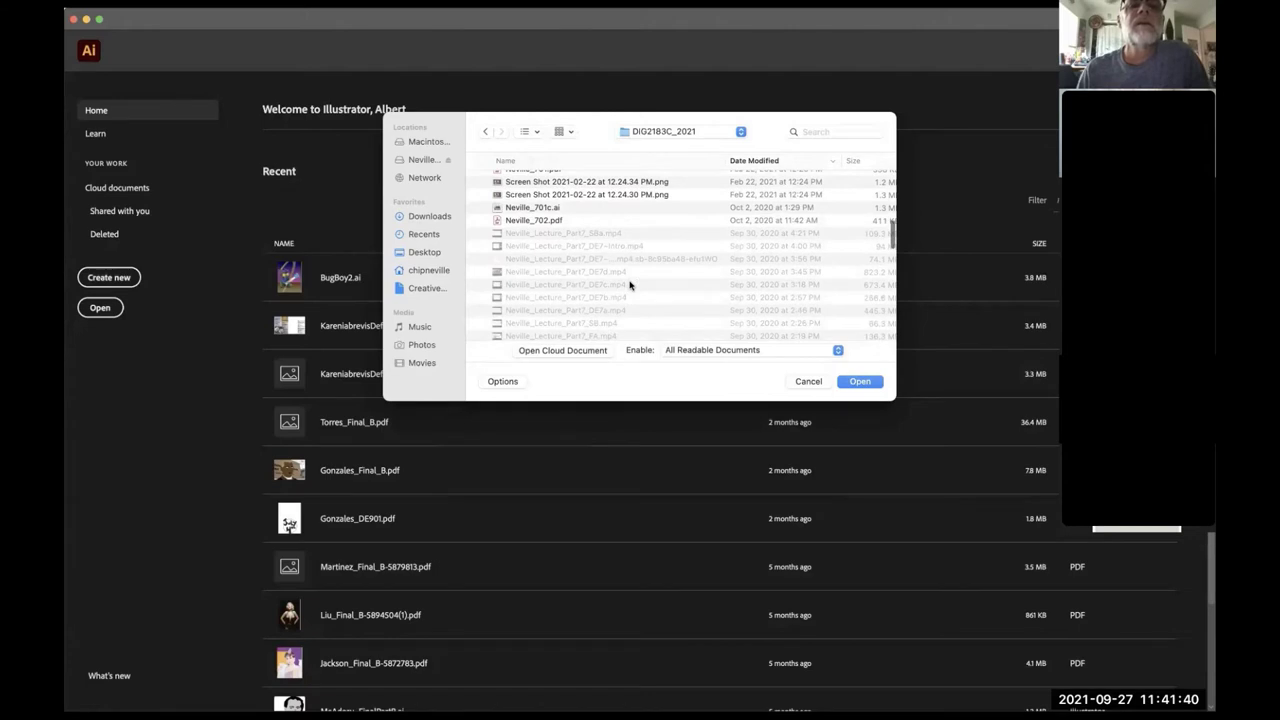
{"action": "double_click", "coordinate": [540, 207]}
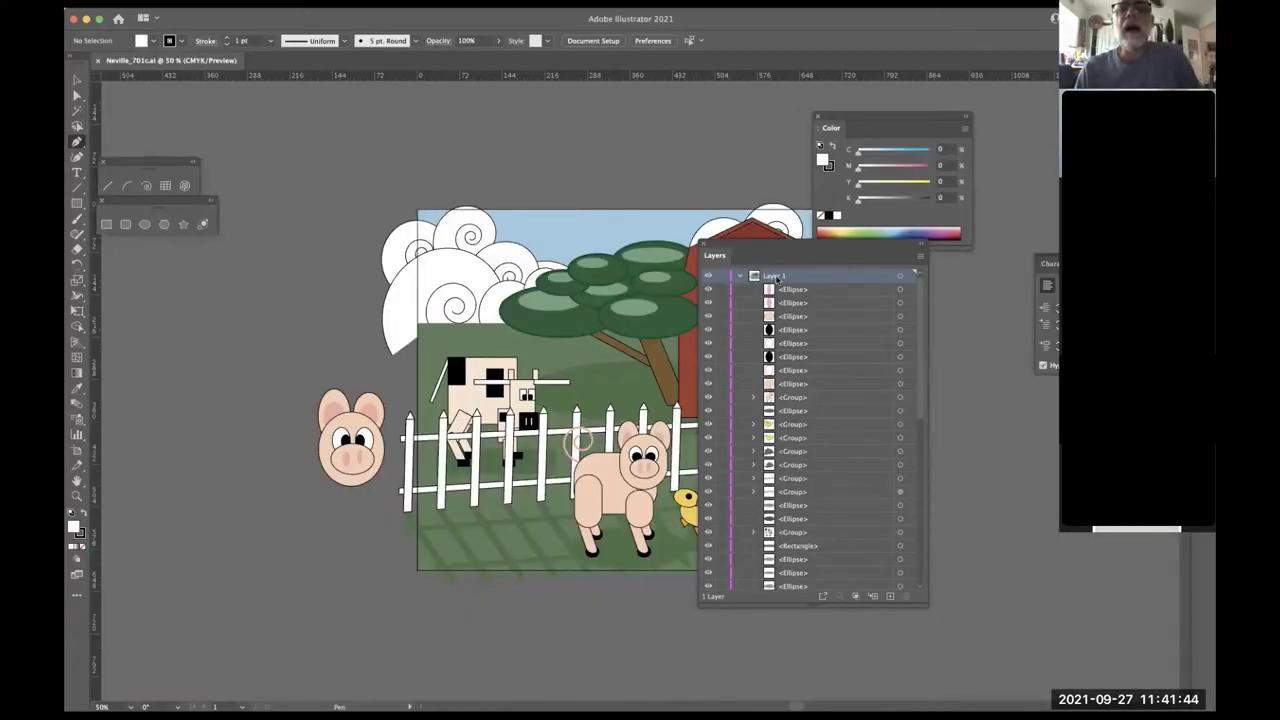
- Move the Layers panel off the barn and frame the farm scene larger in the workspace
{"action": "left_click_drag", "start_coordinate": [705, 255], "coordinate": [835, 317]}
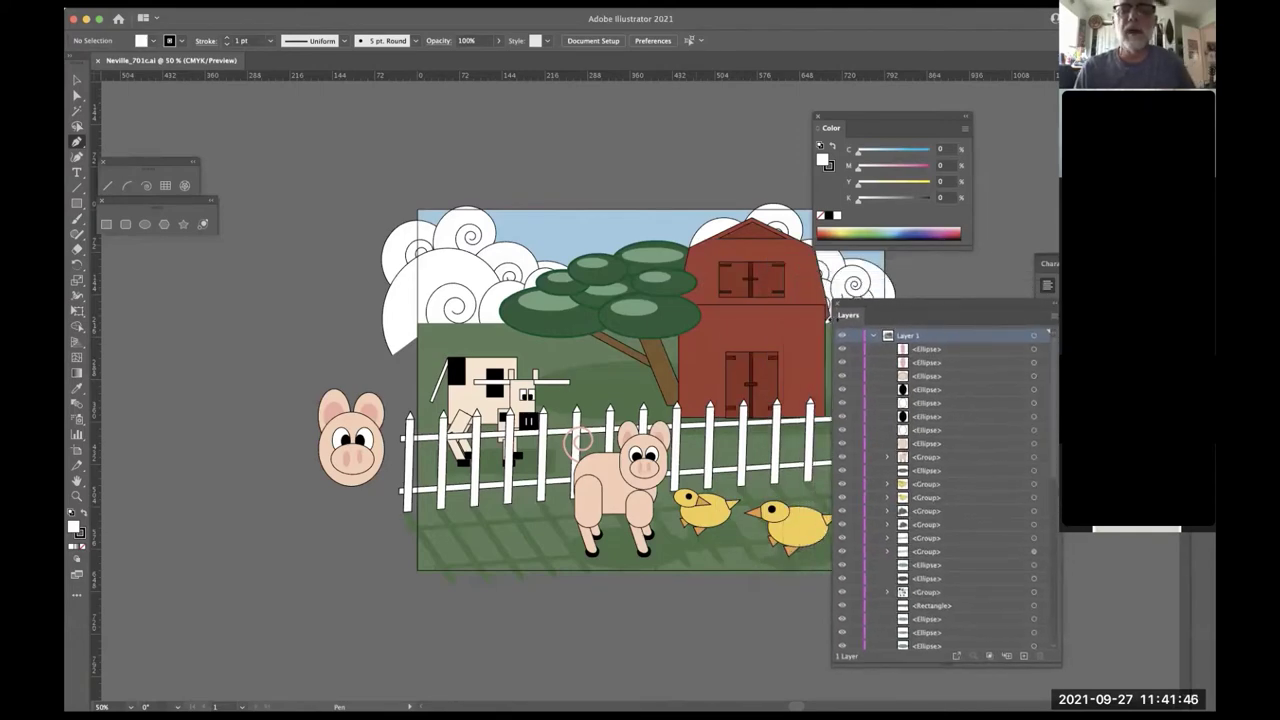
{"action": "left_click_drag", "start_coordinate": [718, 332], "coordinate": [546, 307]}
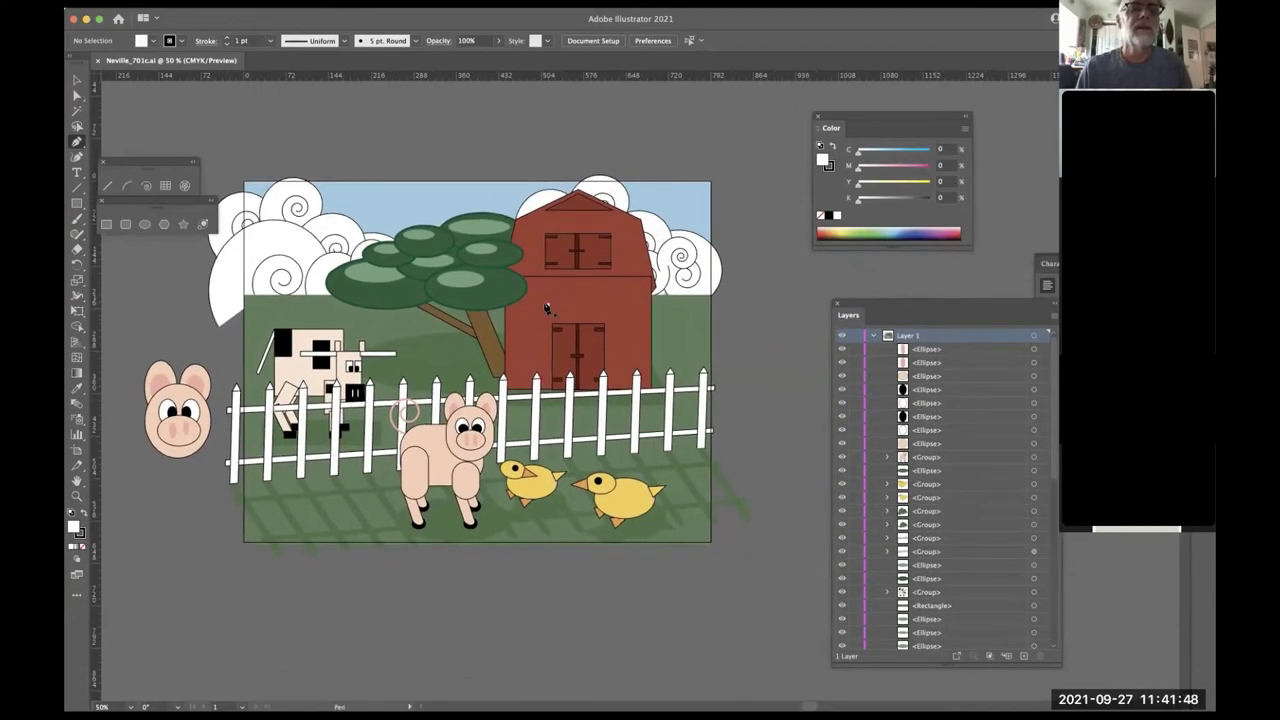
{"action": "left_click_drag", "start_coordinate": [500, 400], "coordinate": [606, 427]}
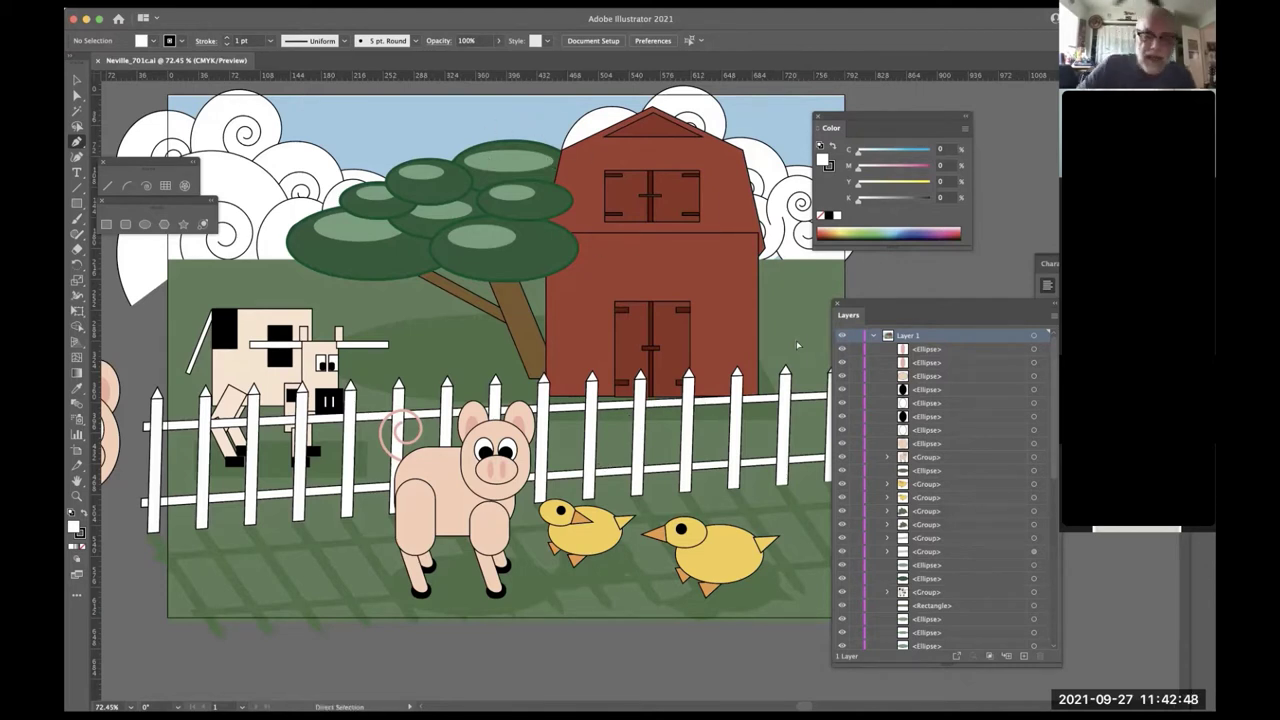
- Inspect the farm scene in Outline view with all its paths selected, ending with nothing selected in Preview
{"action": "key", "text": "a"}
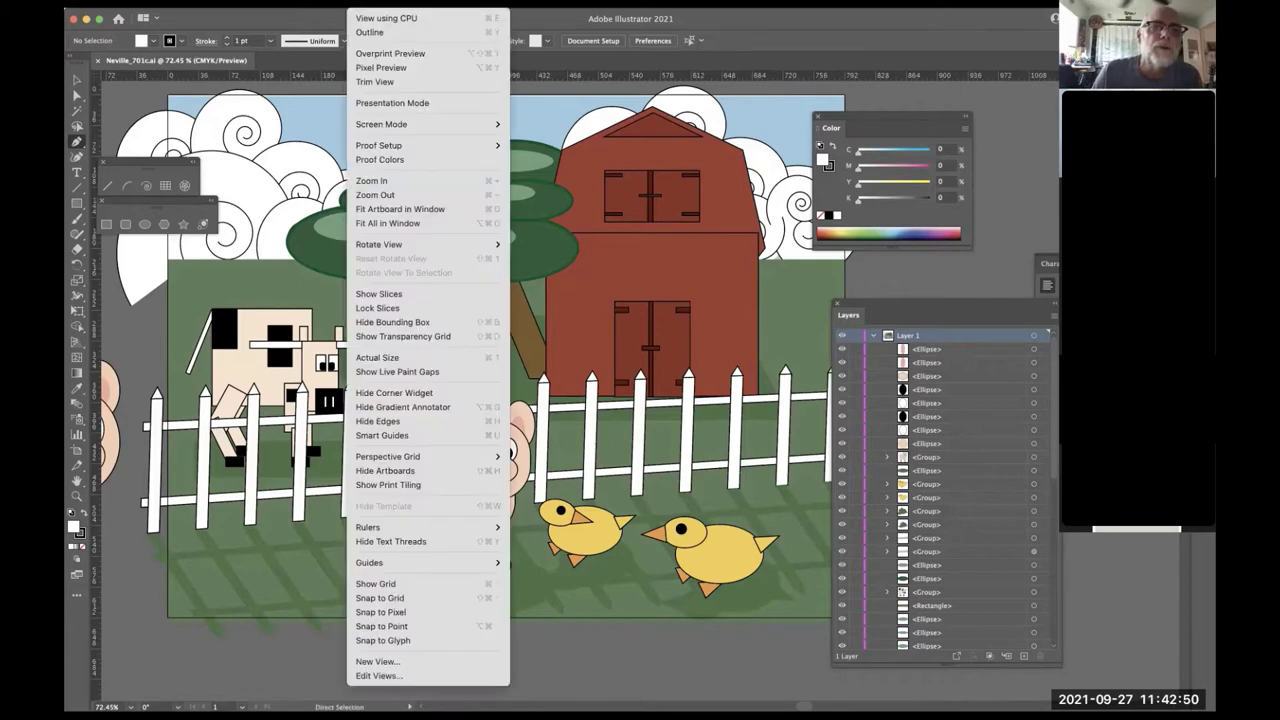
{"action": "left_click", "coordinate": [372, 4]}
{"action": "left_click", "coordinate": [377, 33]}
{"action": "key", "text": "p"}
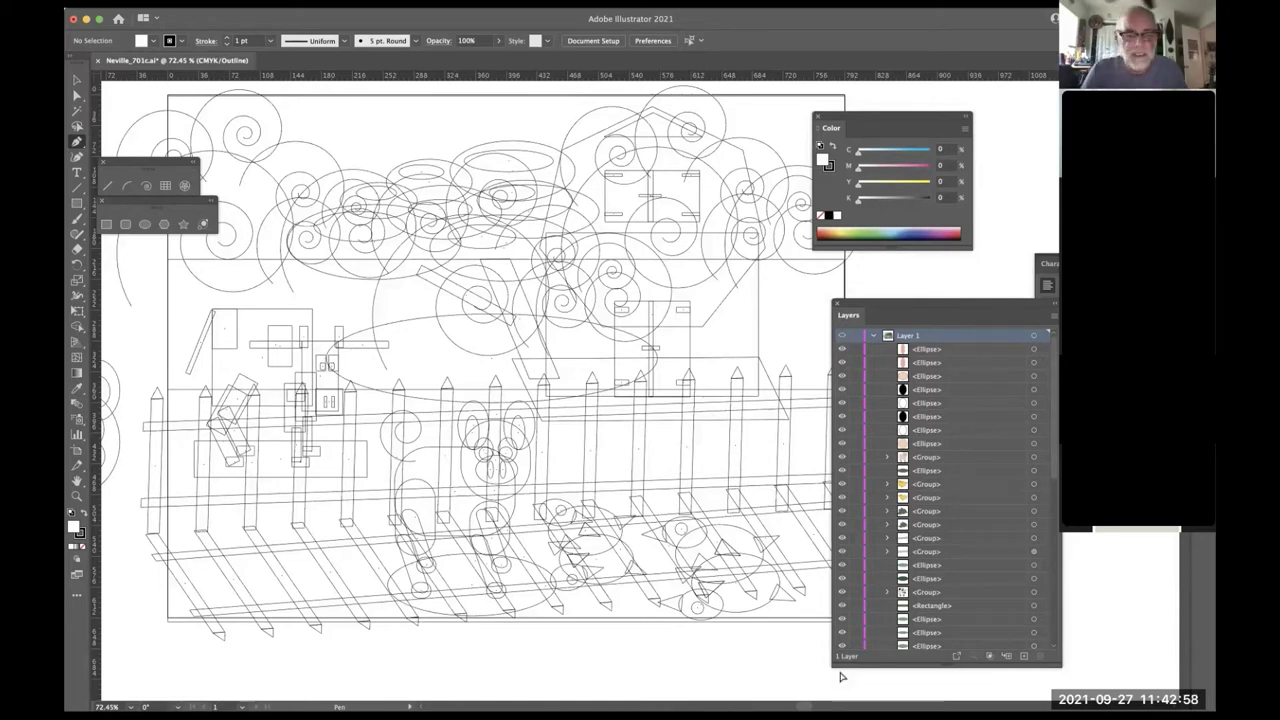
{"action": "key", "text": "super+a"}
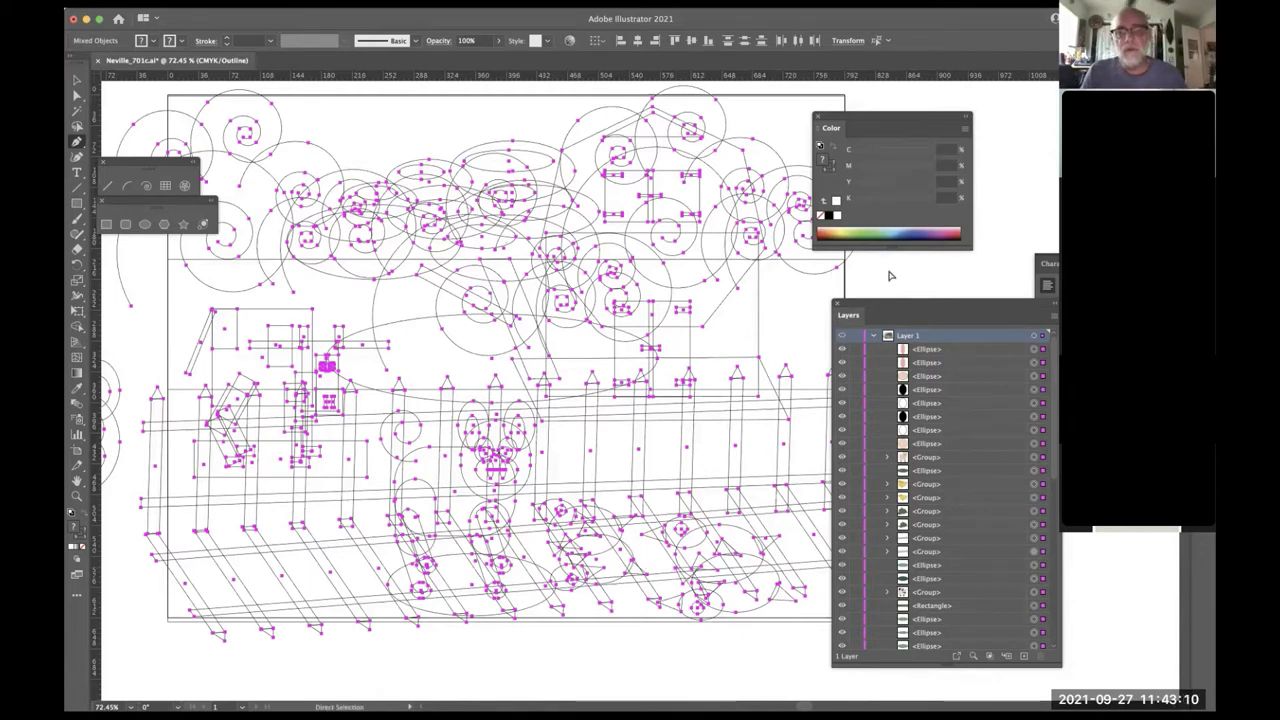
{"action": "key", "text": "super+shift+a"}
{"action": "key", "text": "super+y"}
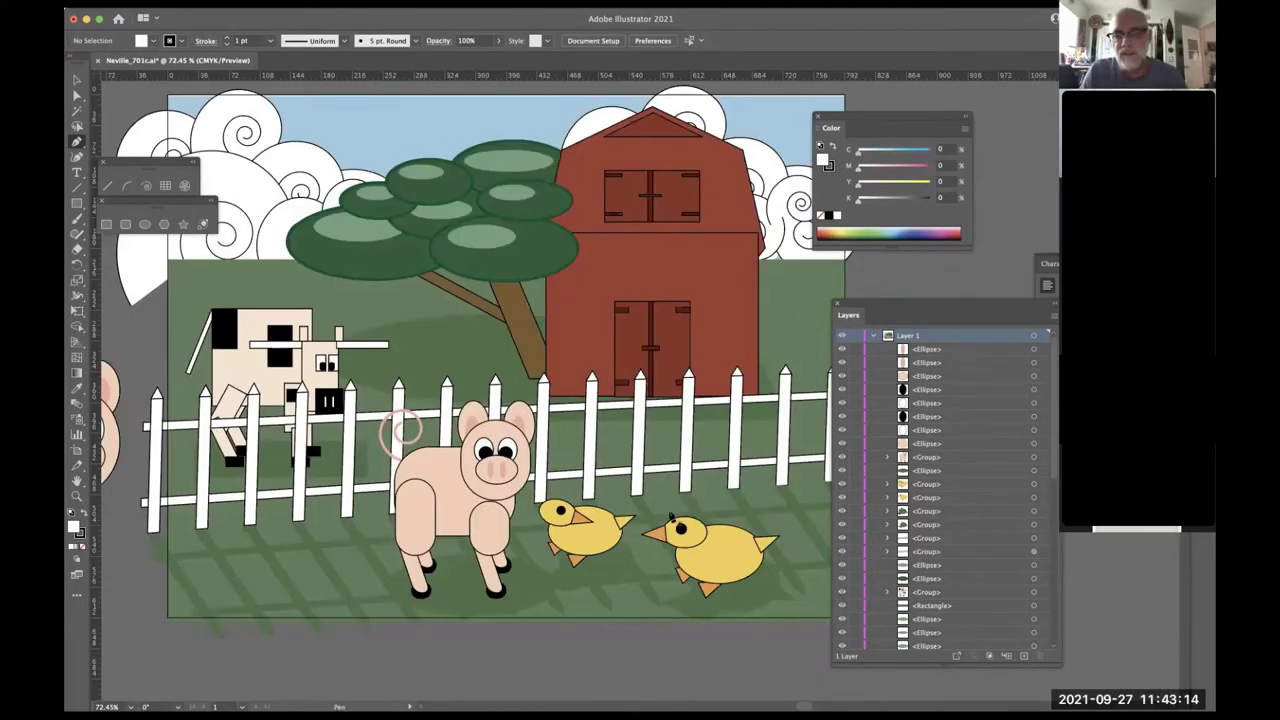
- Look through Layer 1's stacked objects and select the smaller duckling's shadow group, keeping the Layers panel clear of the duckling
{"action": "left_click_drag", "start_coordinate": [878, 303], "coordinate": [660, 182]}
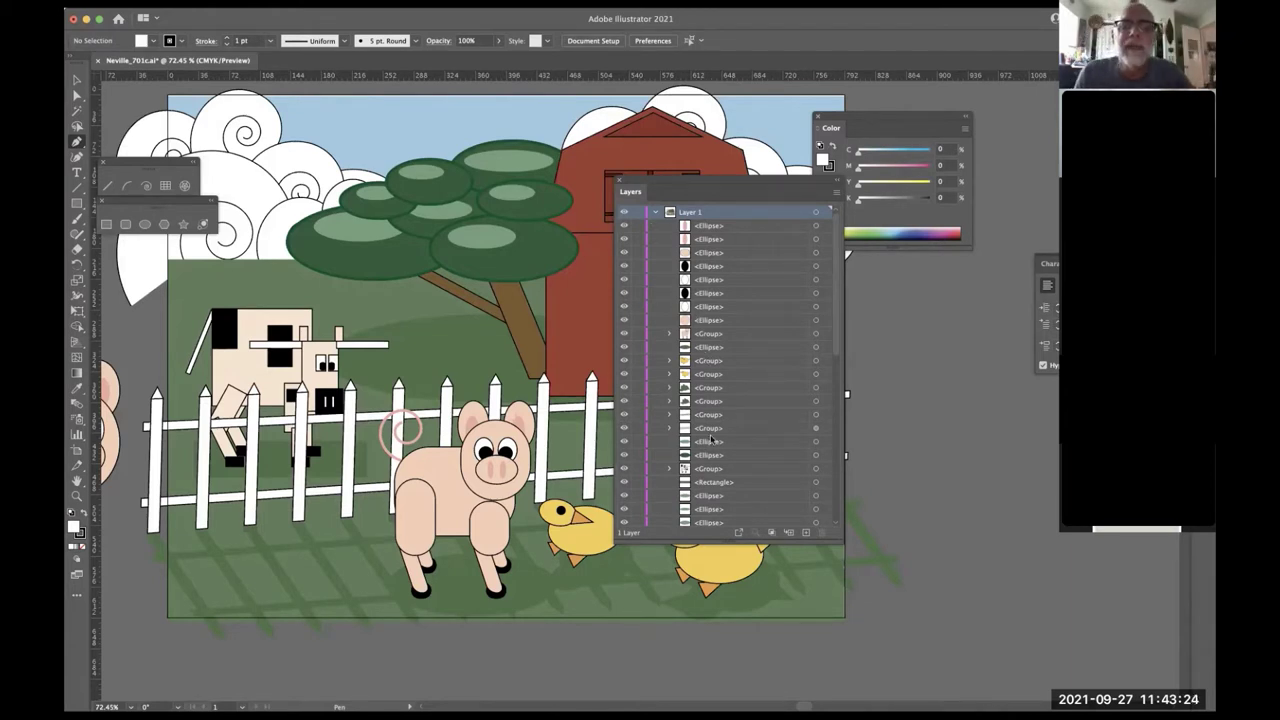
{"action": "scroll", "coordinate": [712, 440], "scroll_direction": "down", "scroll_amount": 5}
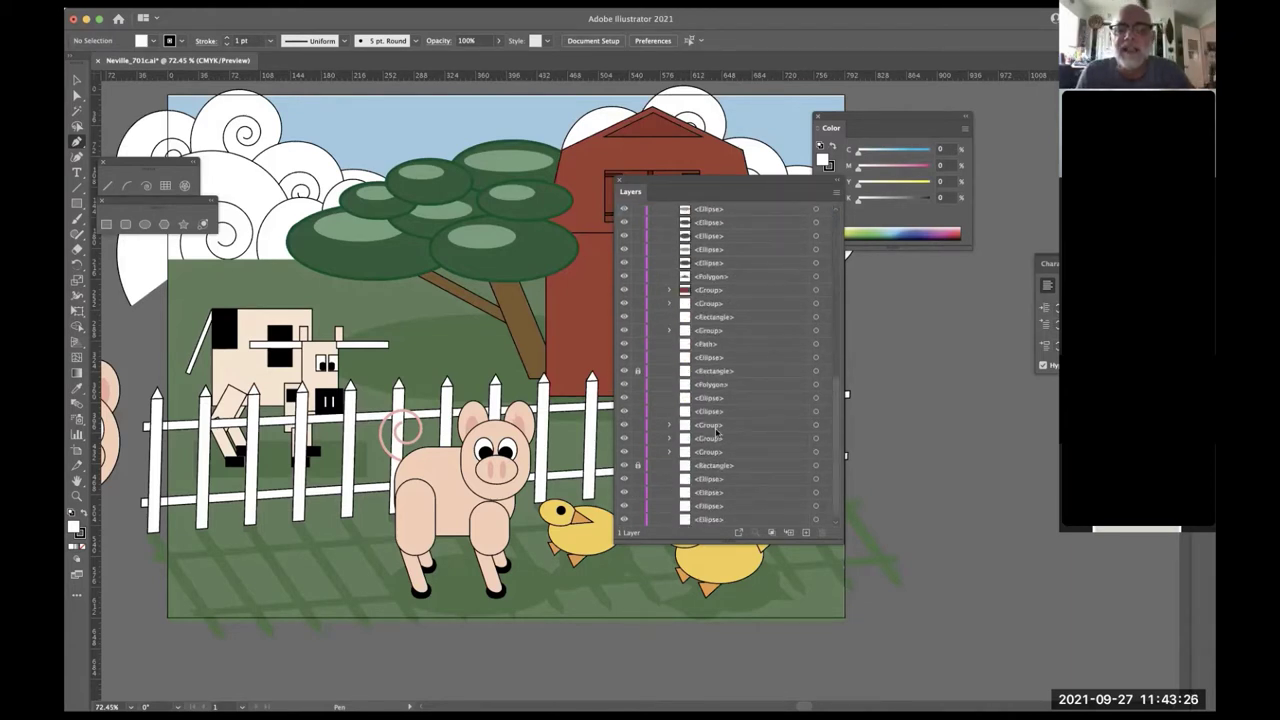
{"action": "scroll", "coordinate": [716, 432], "scroll_direction": "up", "scroll_amount": 1}
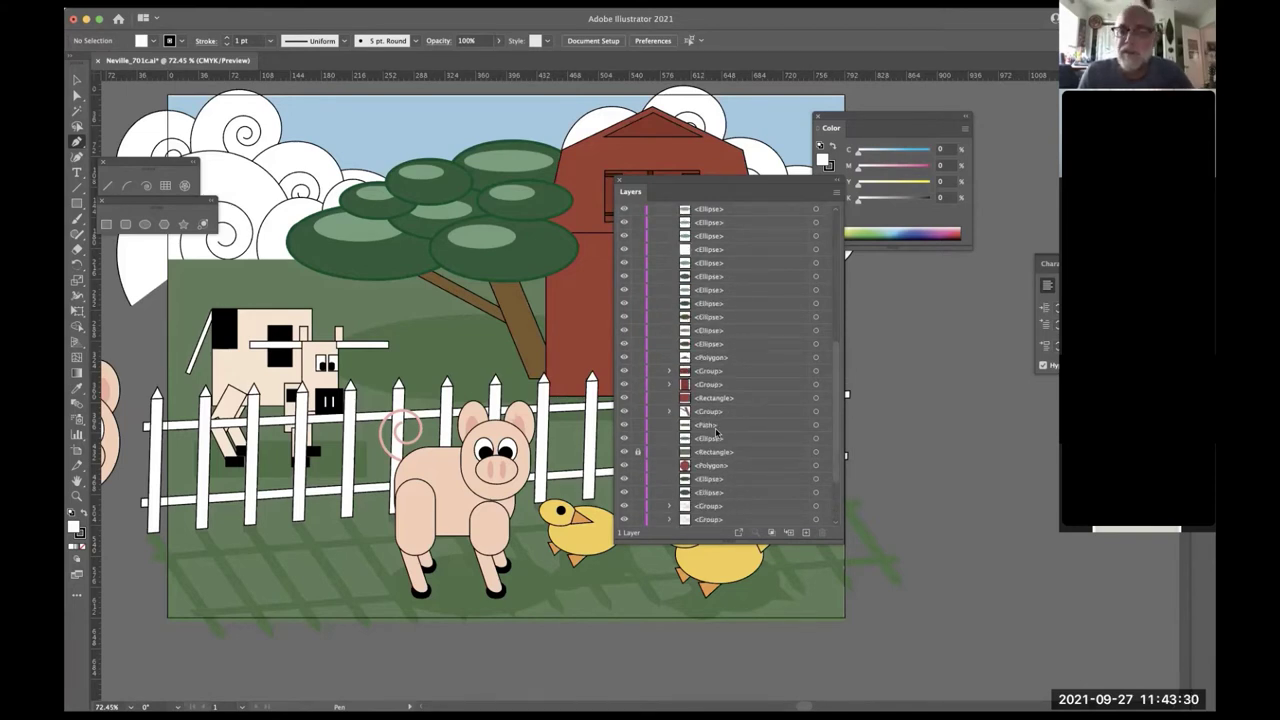
{"action": "scroll", "coordinate": [716, 432], "scroll_direction": "up", "scroll_amount": 5}
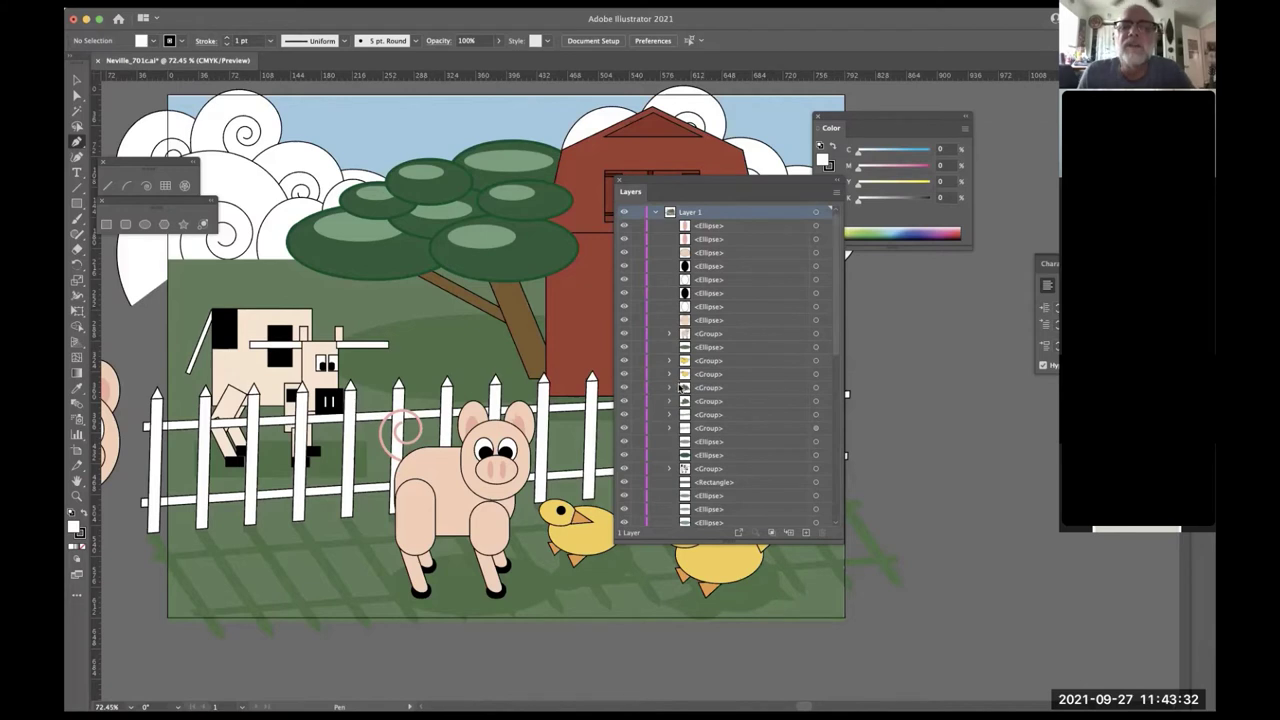
{"action": "left_click", "coordinate": [815, 388]}
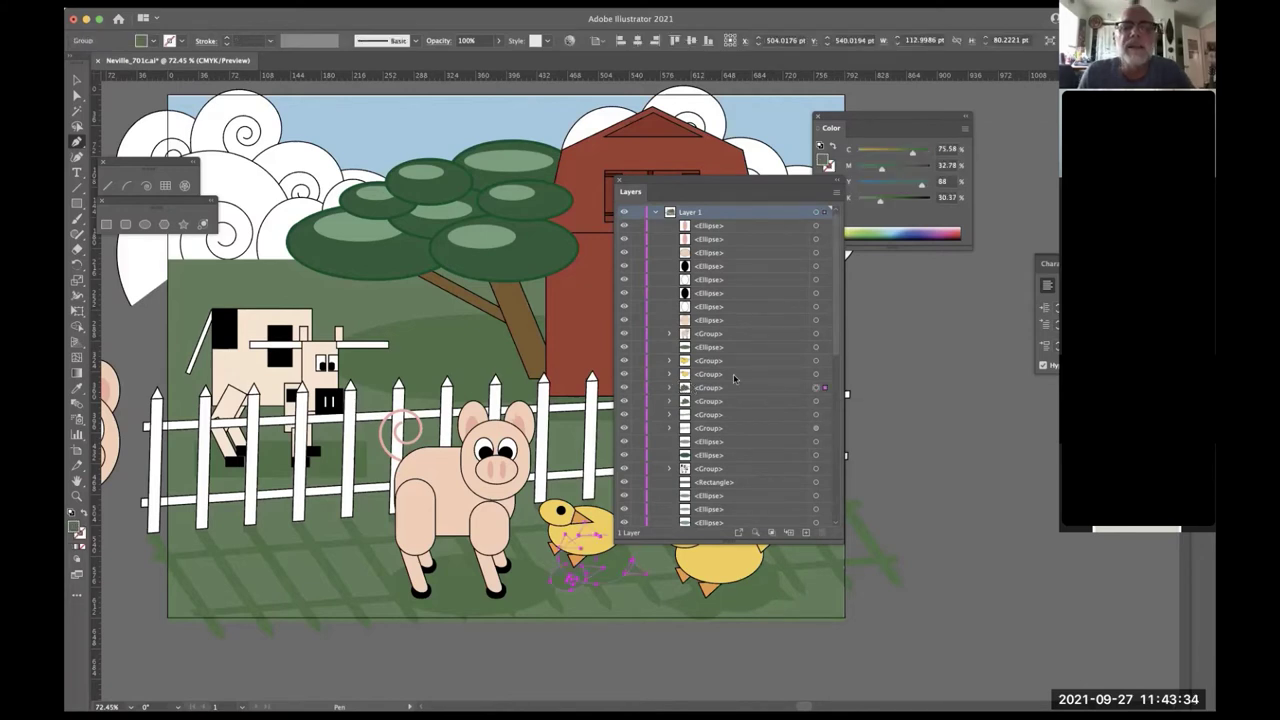
{"action": "left_click_drag", "start_coordinate": [710, 183], "coordinate": [856, 215]}
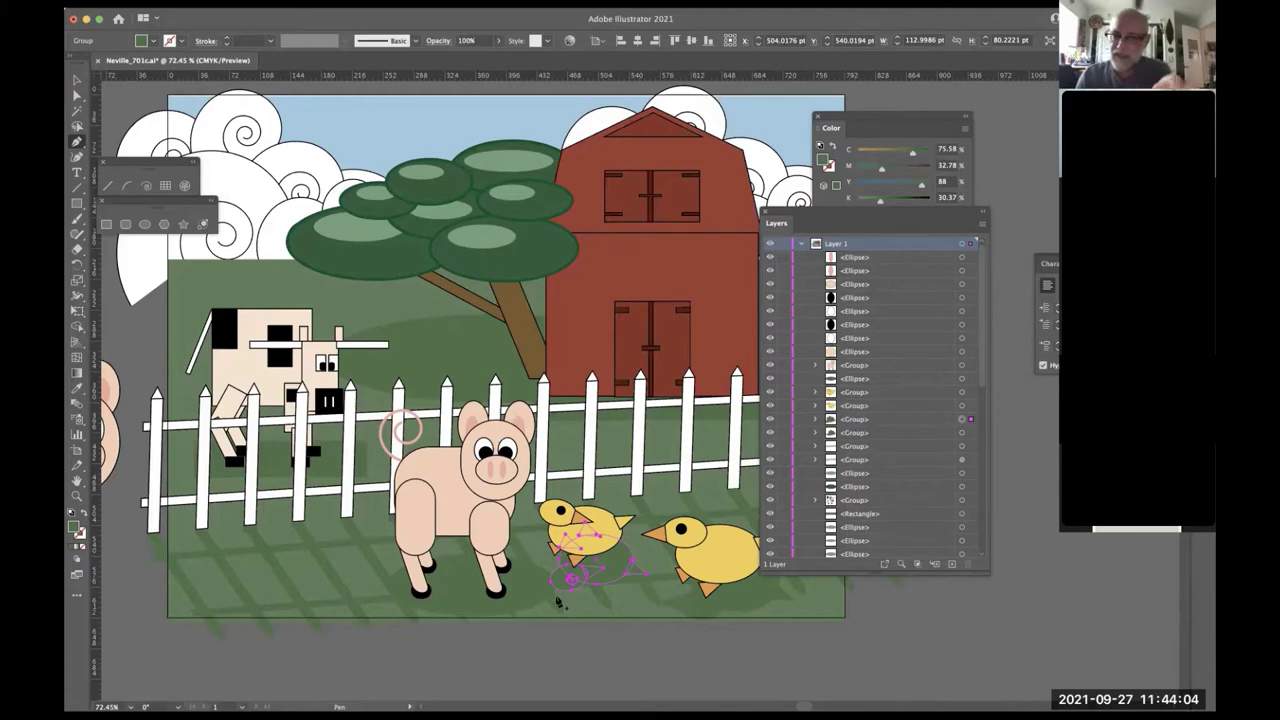
- Switch to the Selection tool and deselect the smaller duckling's shadow group
{"action": "left_click", "coordinate": [609, 561]}
{"action": "left_click", "coordinate": [655, 580]}
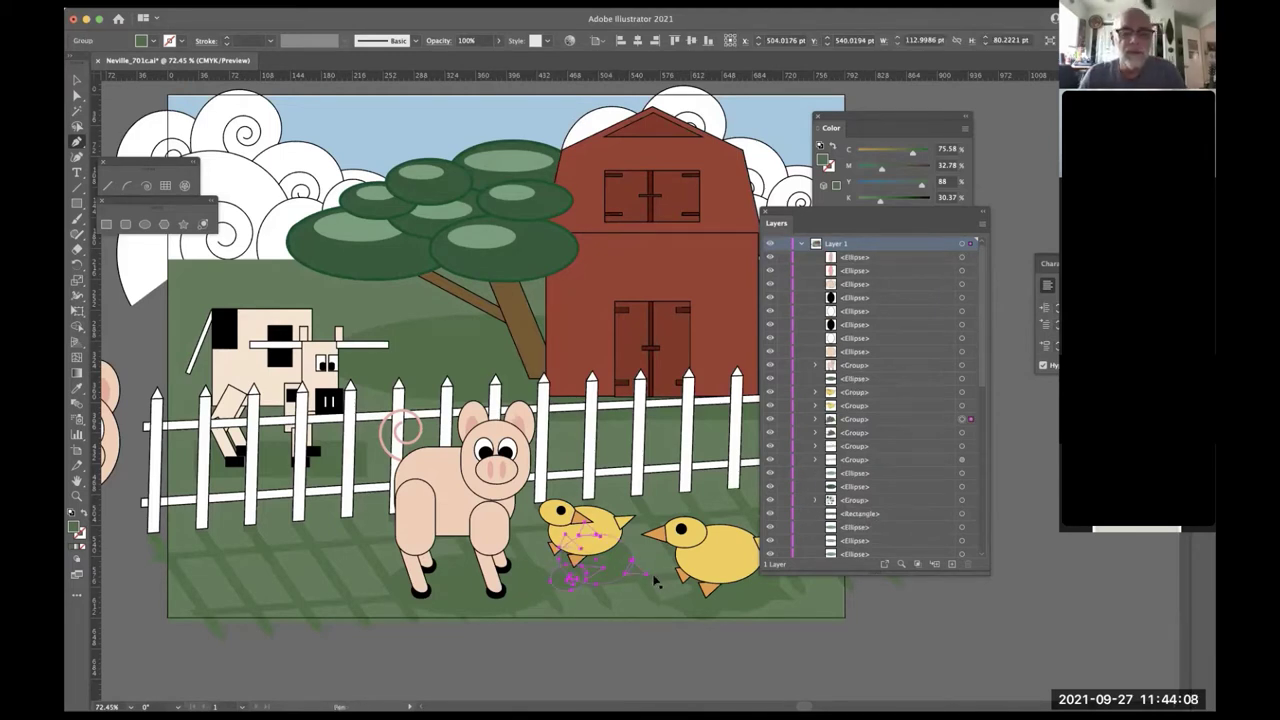
{"action": "key", "text": "v"}
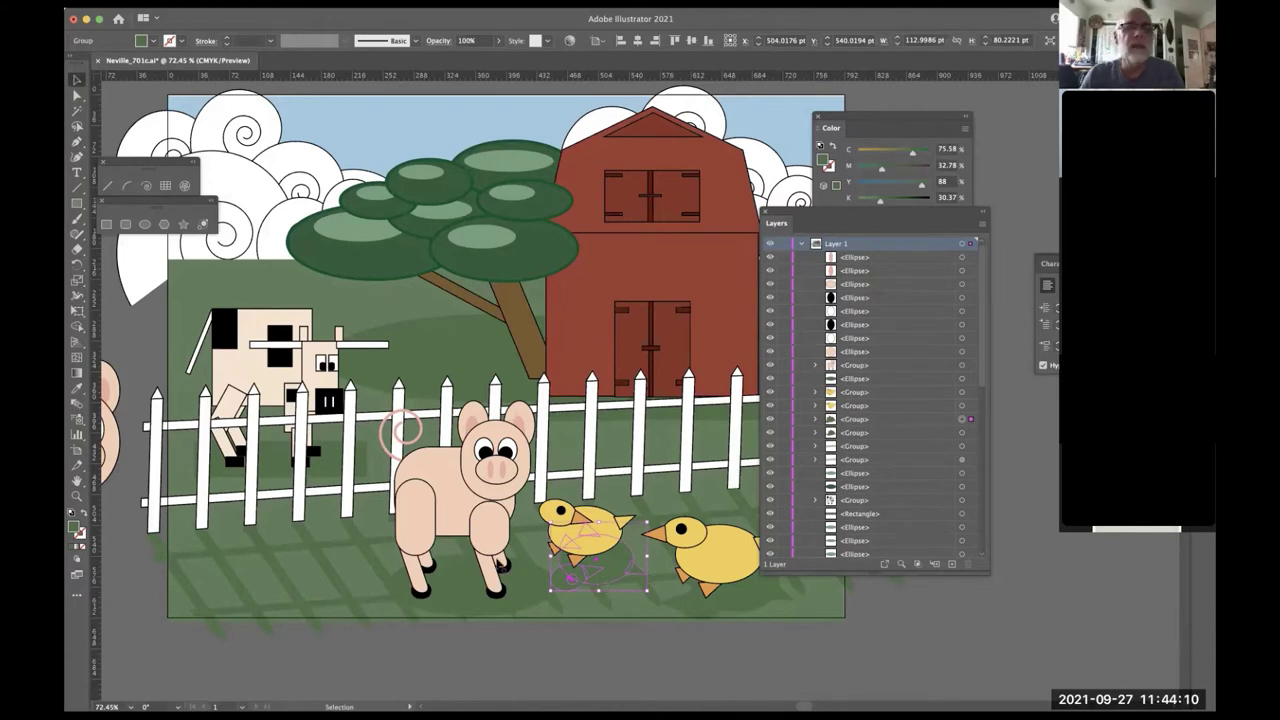
{"action": "left_click", "coordinate": [907, 609]}
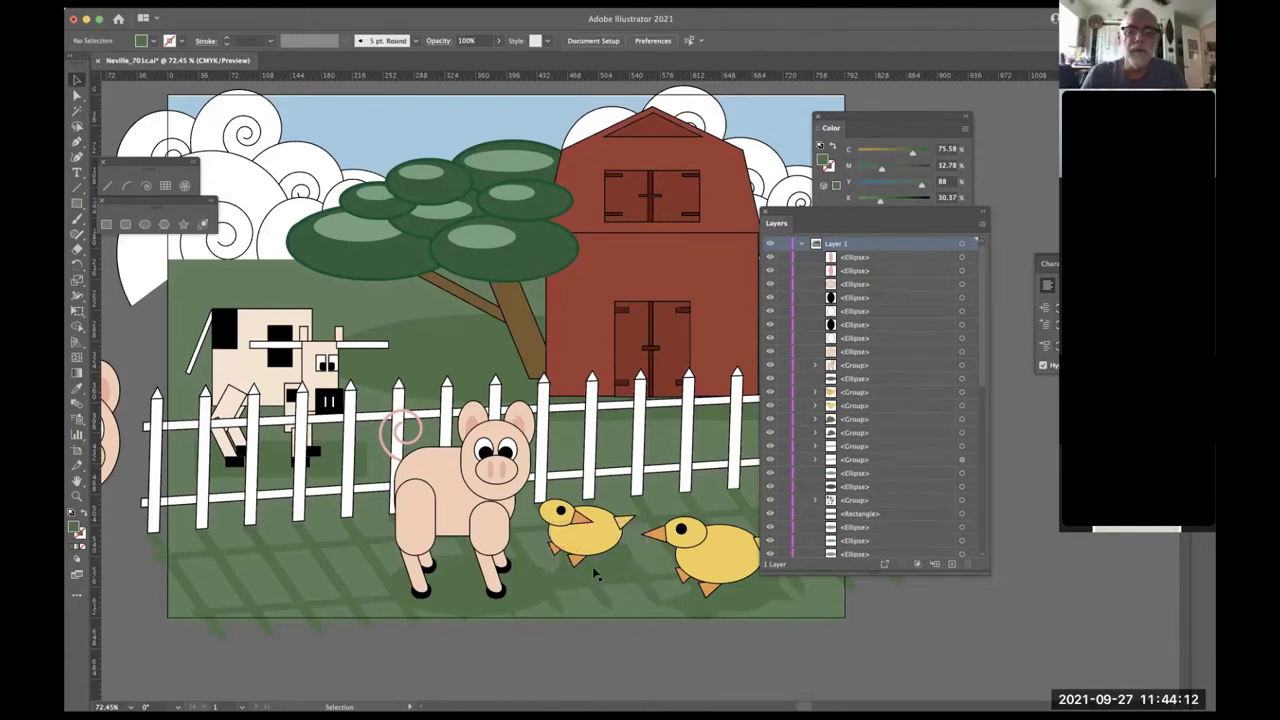
- Shift the smaller duckling's shadow group slightly on the grass and undo the move
{"action": "left_click_drag", "start_coordinate": [673, 607], "coordinate": [611, 563]}
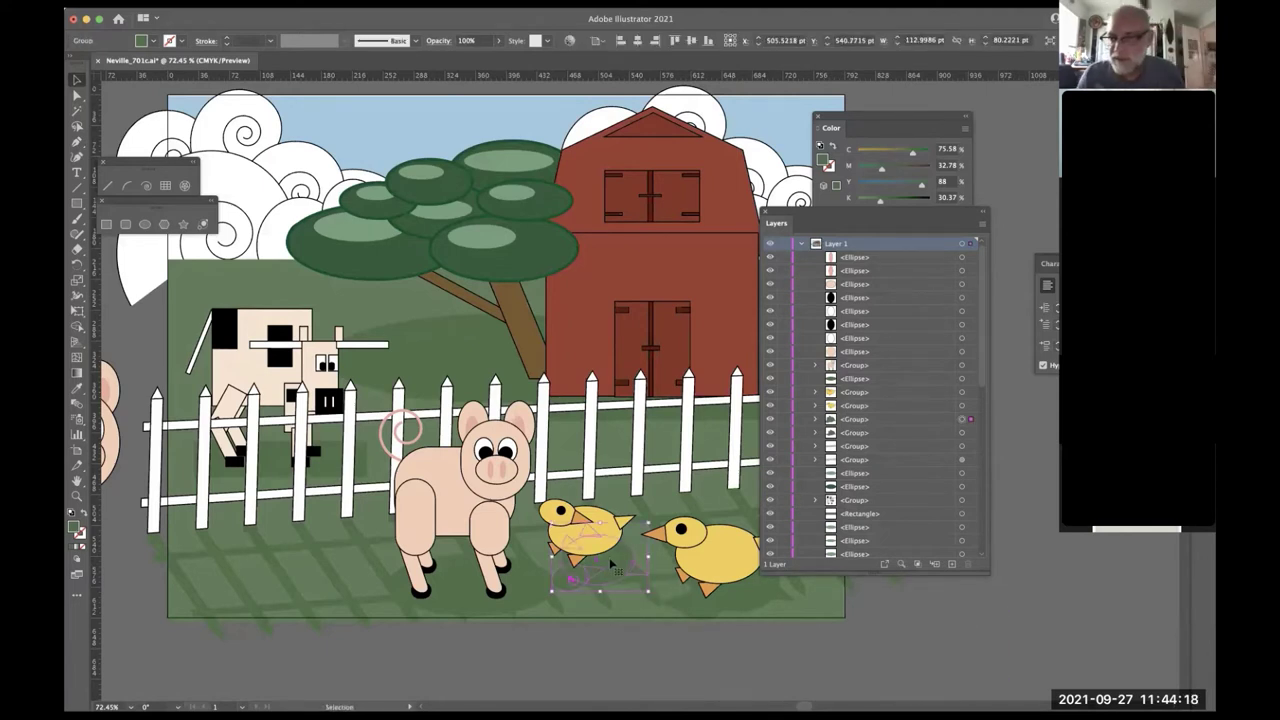
{"action": "key", "text": "ctrl+z"}
{"action": "key", "text": "ctrl+shift+z"}
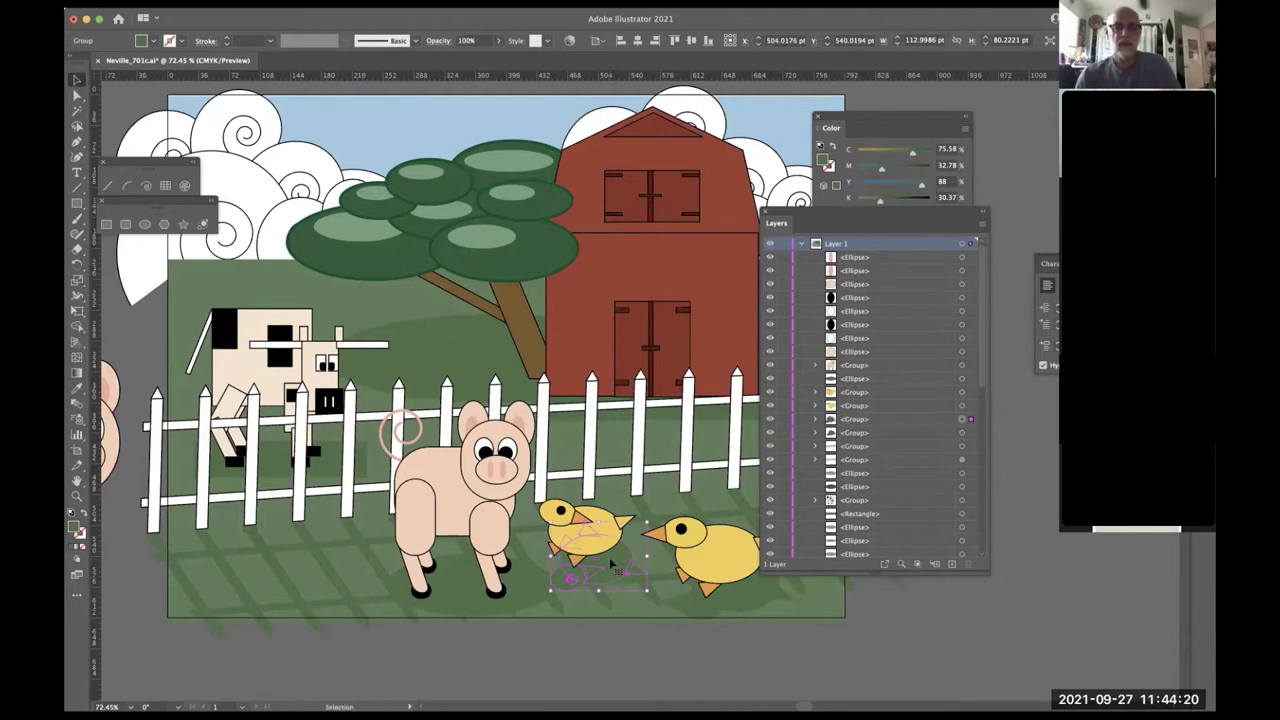
- Create a new landscape Print document, 11 in wide by 8.5 in high, in CMYK Color at 300 ppi
{"action": "key", "text": "a"}
{"action": "key", "text": "ctrl+n"}
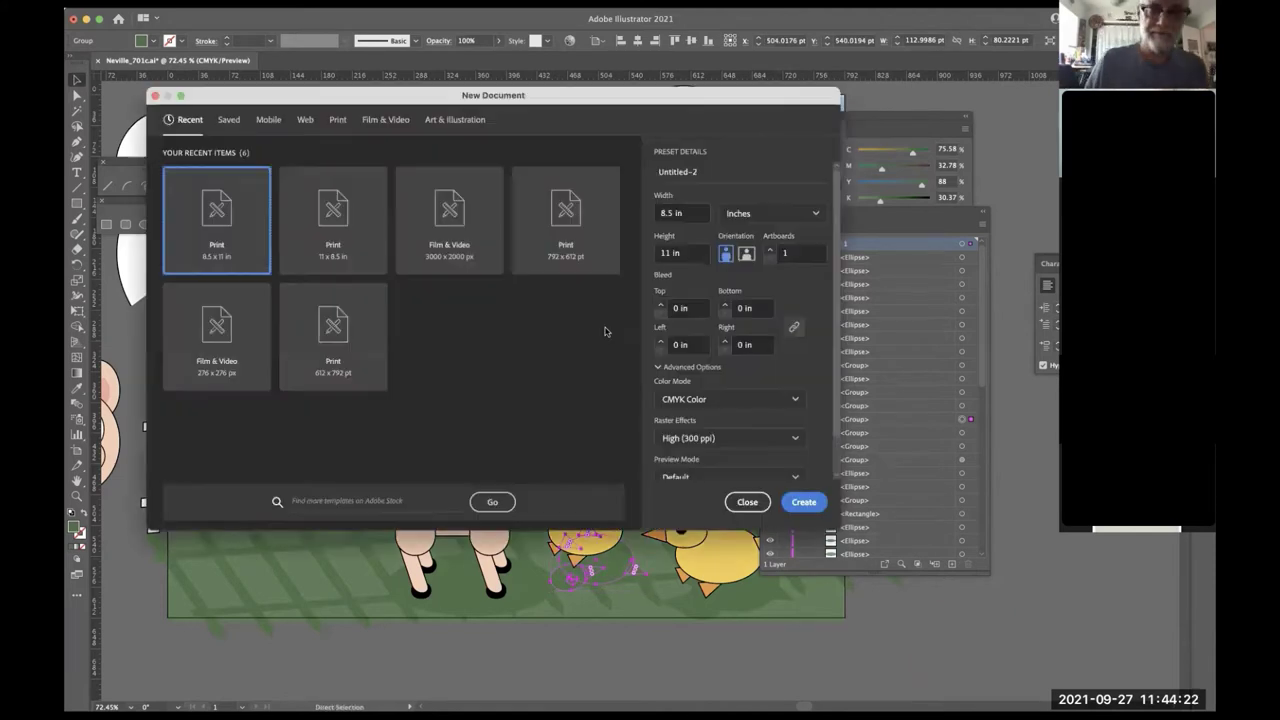
{"action": "left_click", "coordinate": [746, 254]}
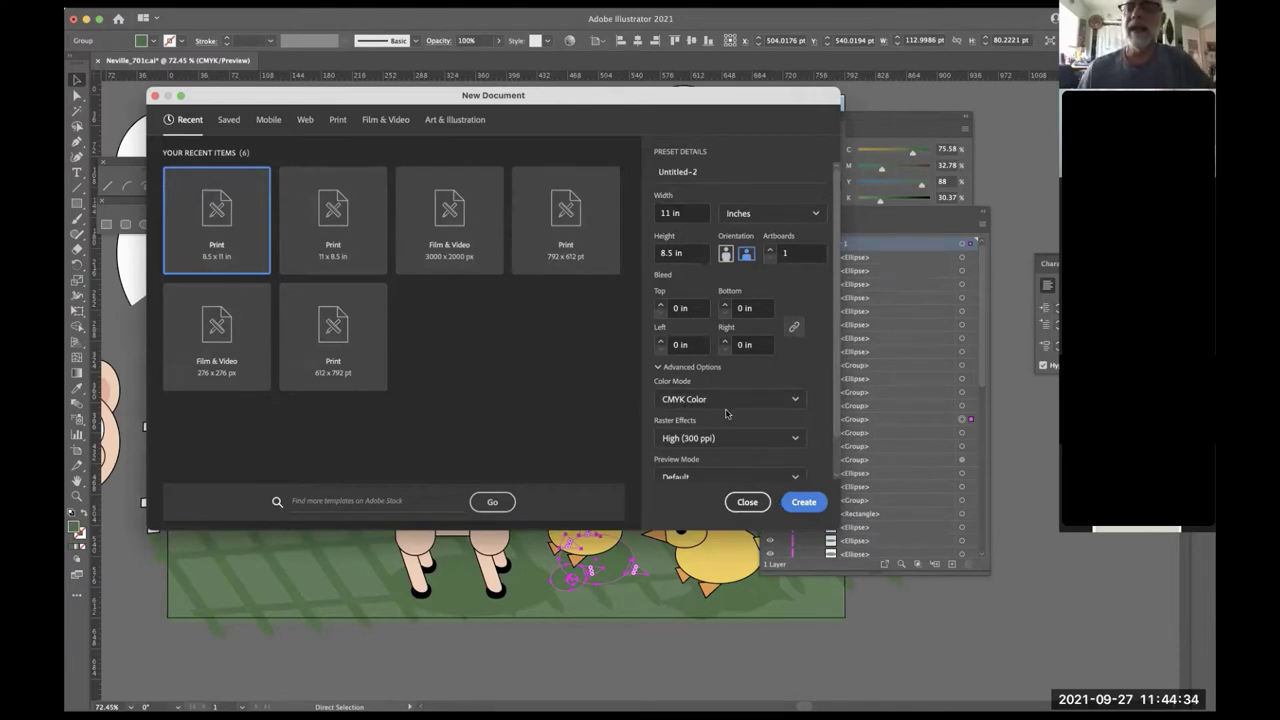
{"action": "left_click", "coordinate": [809, 506]}
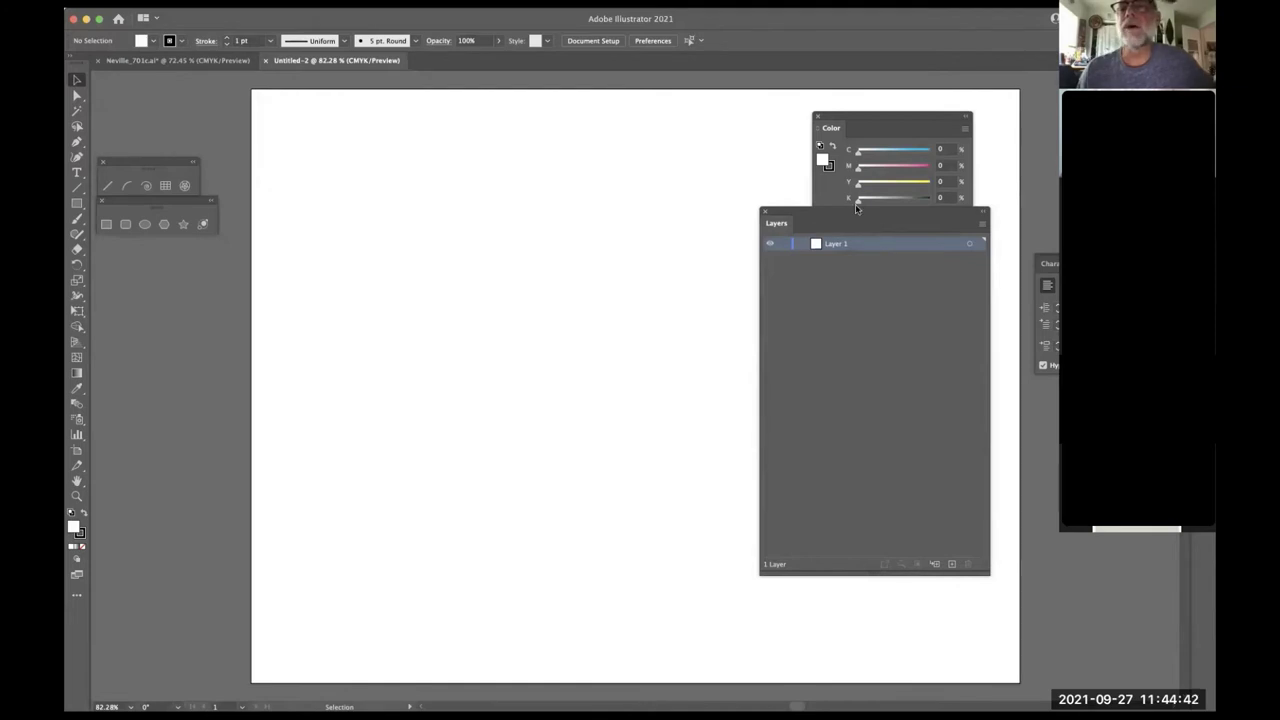
- Collapse the Layers panel to an icon and rearrange it and the Color panel near the artboard's edge
{"action": "left_click", "coordinate": [984, 212]}
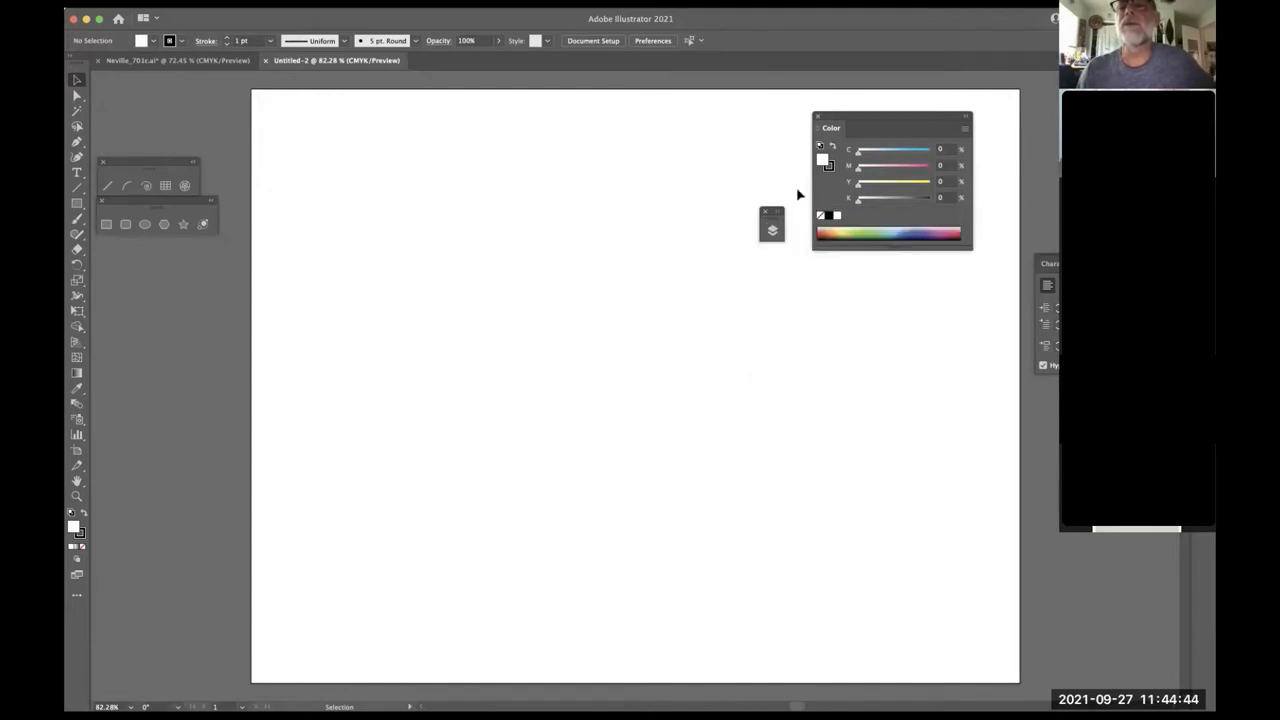
{"action": "left_click", "coordinate": [778, 213]}
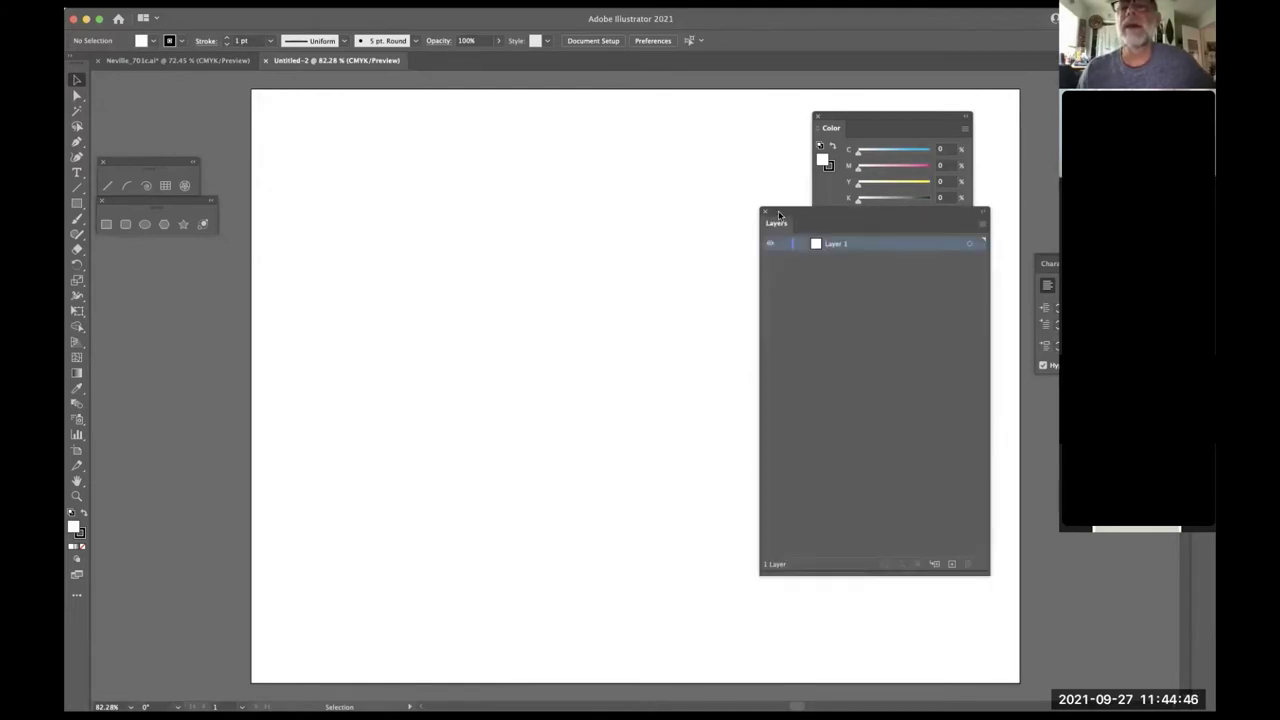
{"action": "left_click", "coordinate": [984, 214]}
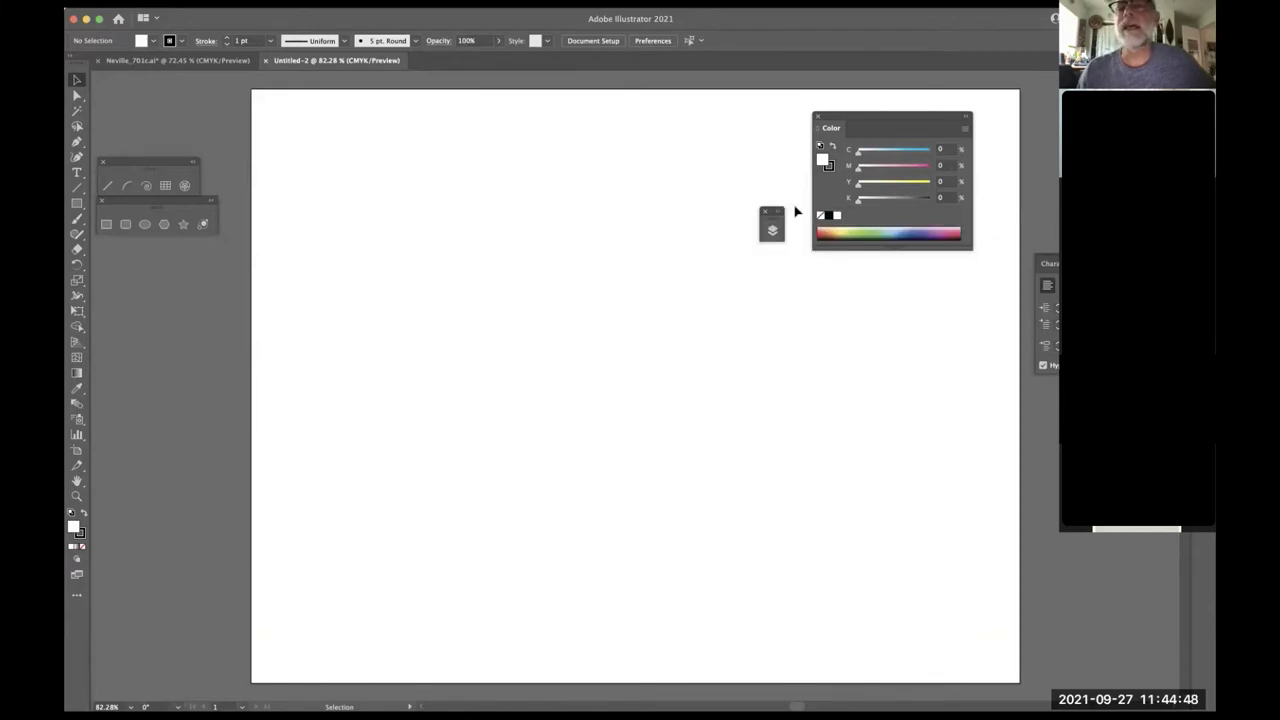
{"action": "left_click_drag", "start_coordinate": [774, 217], "coordinate": [931, 236]}
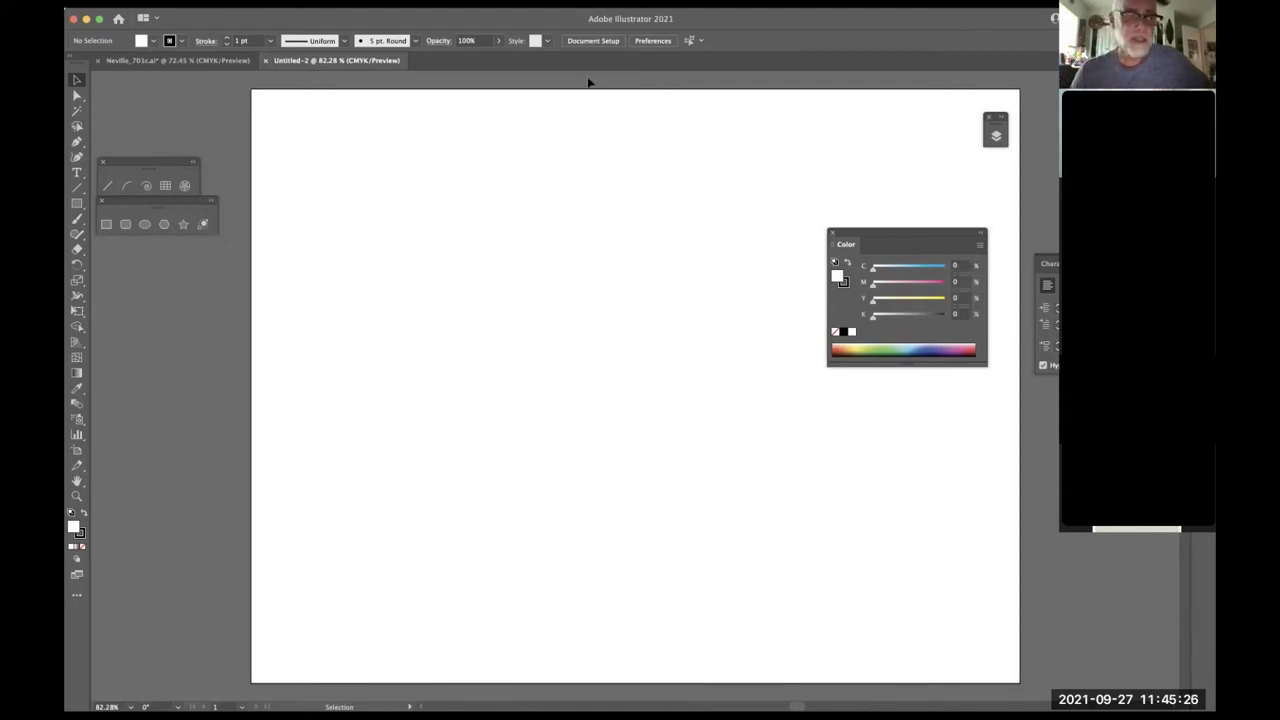
{"action": "left_click", "coordinate": [165, 3]}
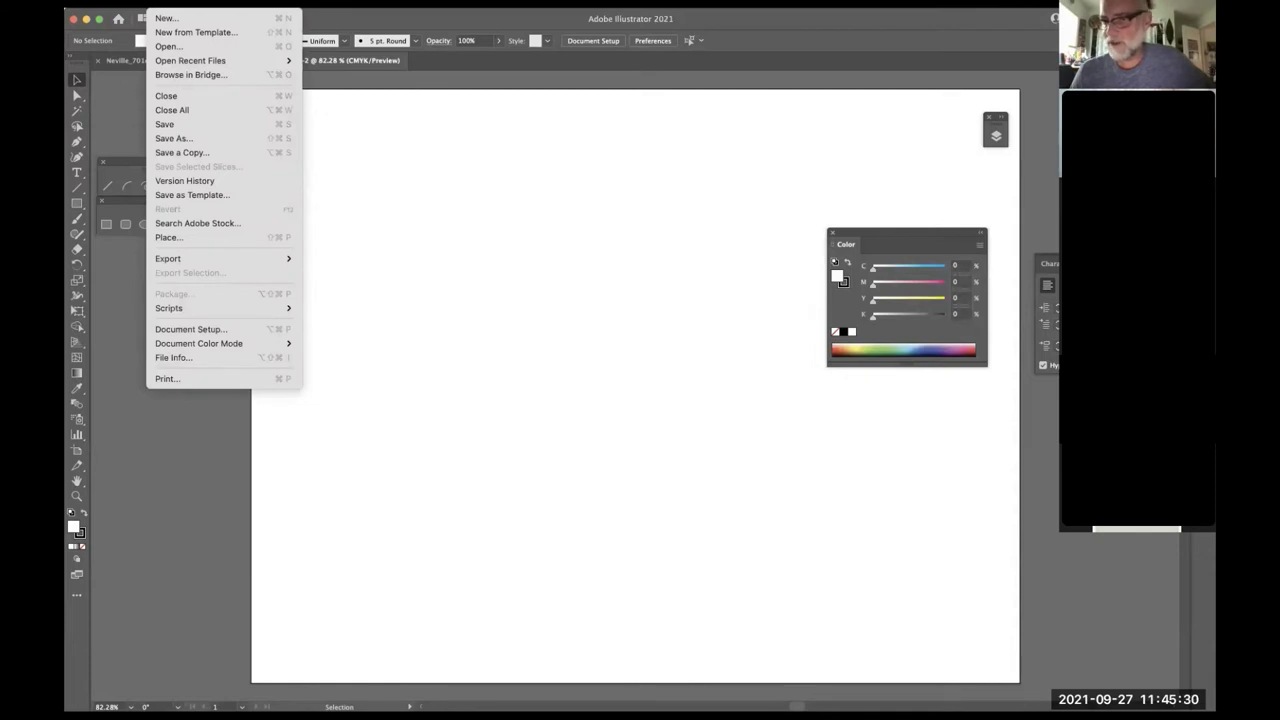
{"action": "mouse_move", "coordinate": [196, 3]}
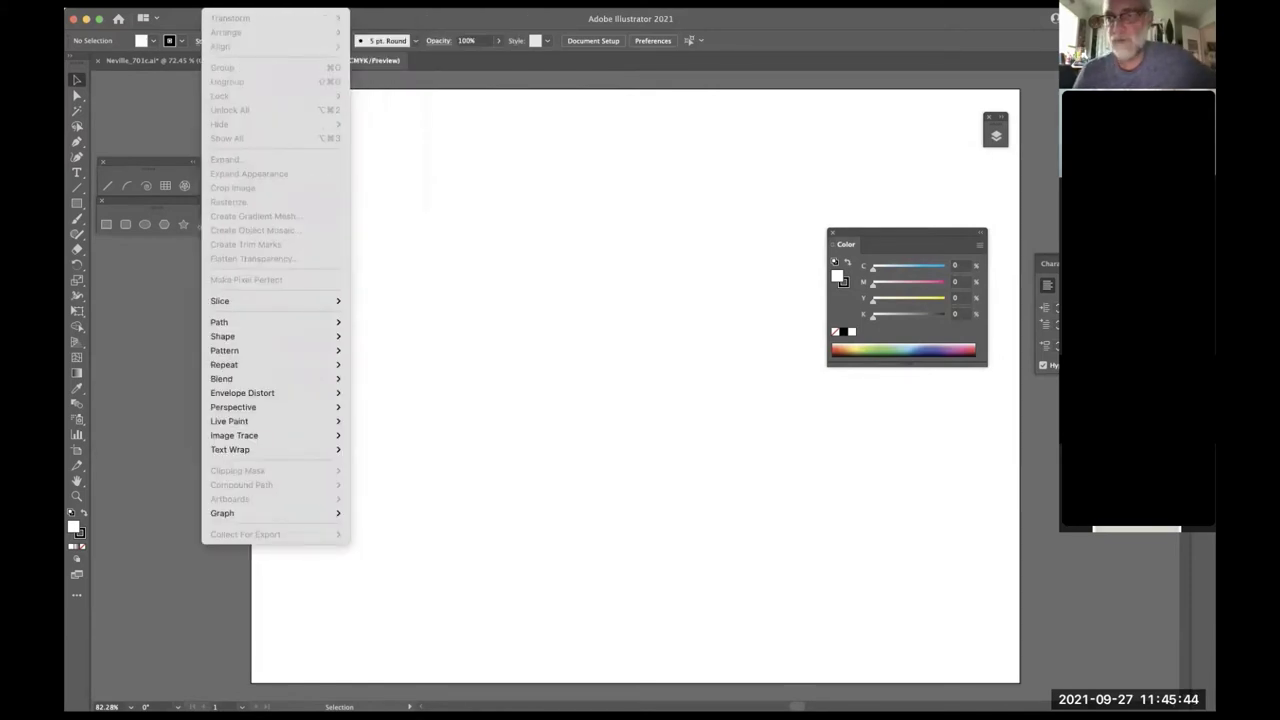
{"action": "mouse_move", "coordinate": [330, 3]}
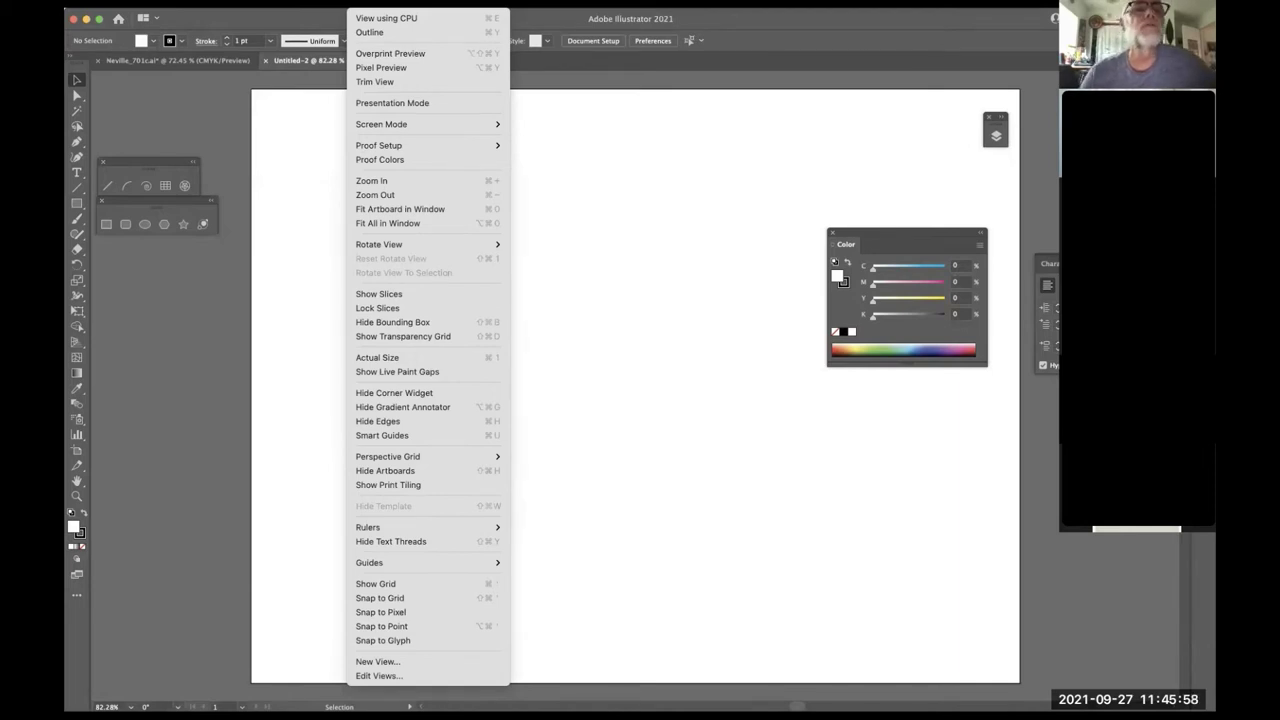
{"action": "key", "text": "Right"}
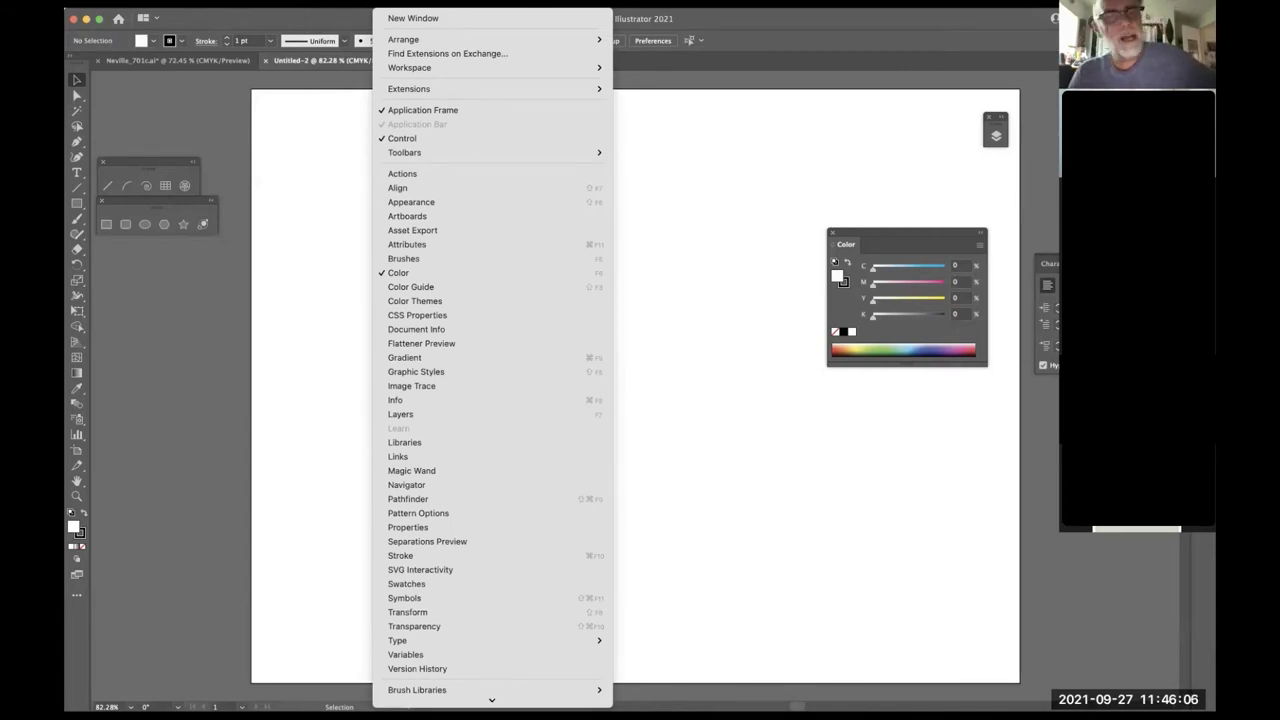
- Search the application help for "pen", look over the suggested matches, and dismiss the search
{"action": "key", "text": "Right"}
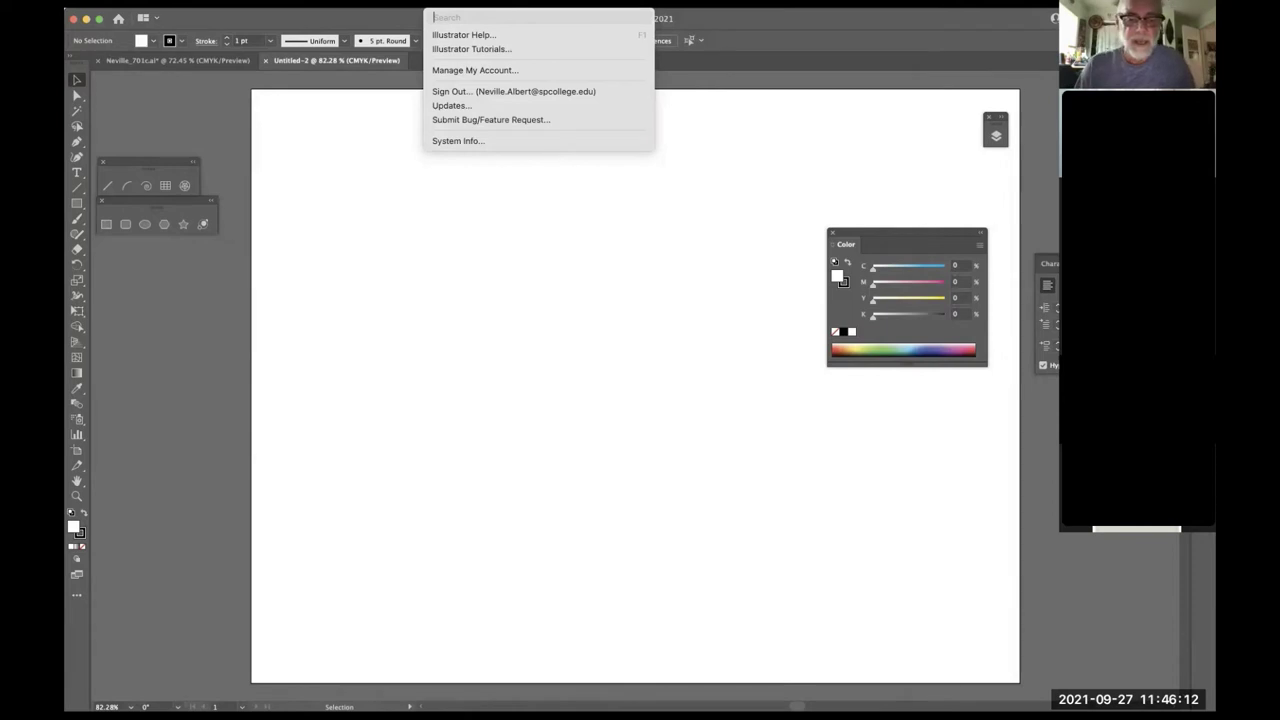
{"action": "type", "text": "pen"}
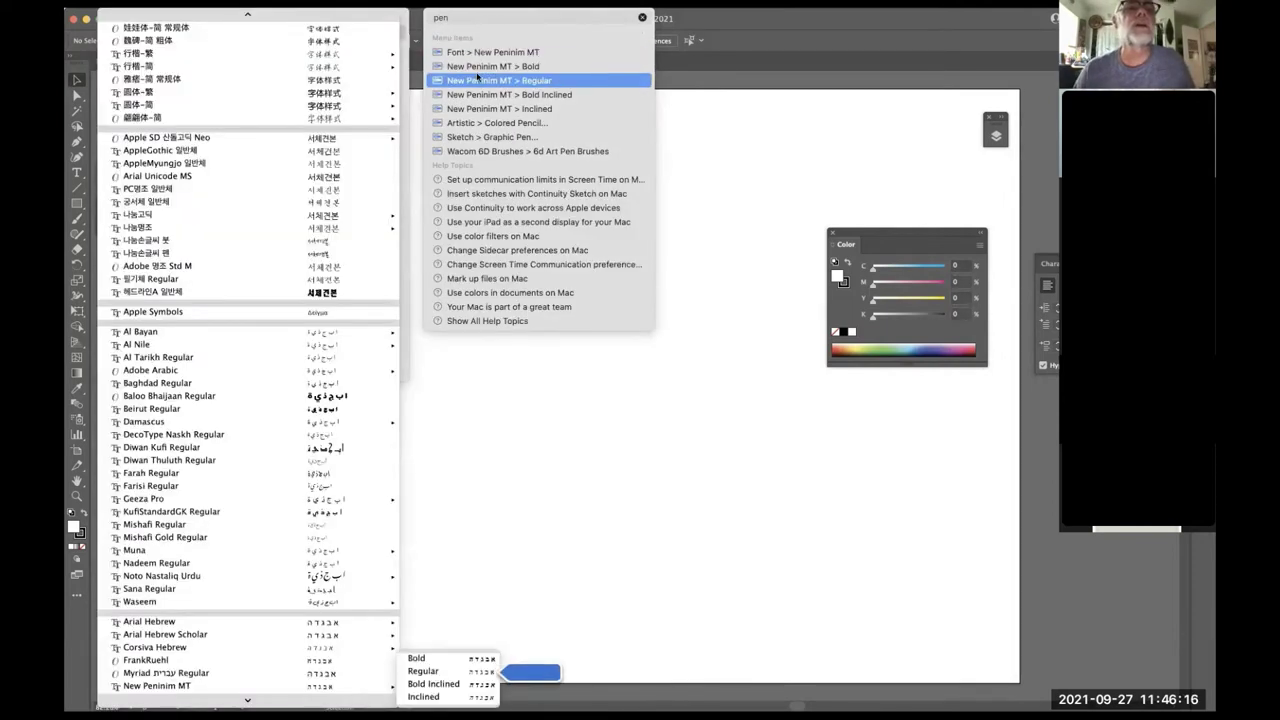
{"action": "mouse_move", "coordinate": [479, 80]}
{"action": "mouse_move", "coordinate": [499, 135]}
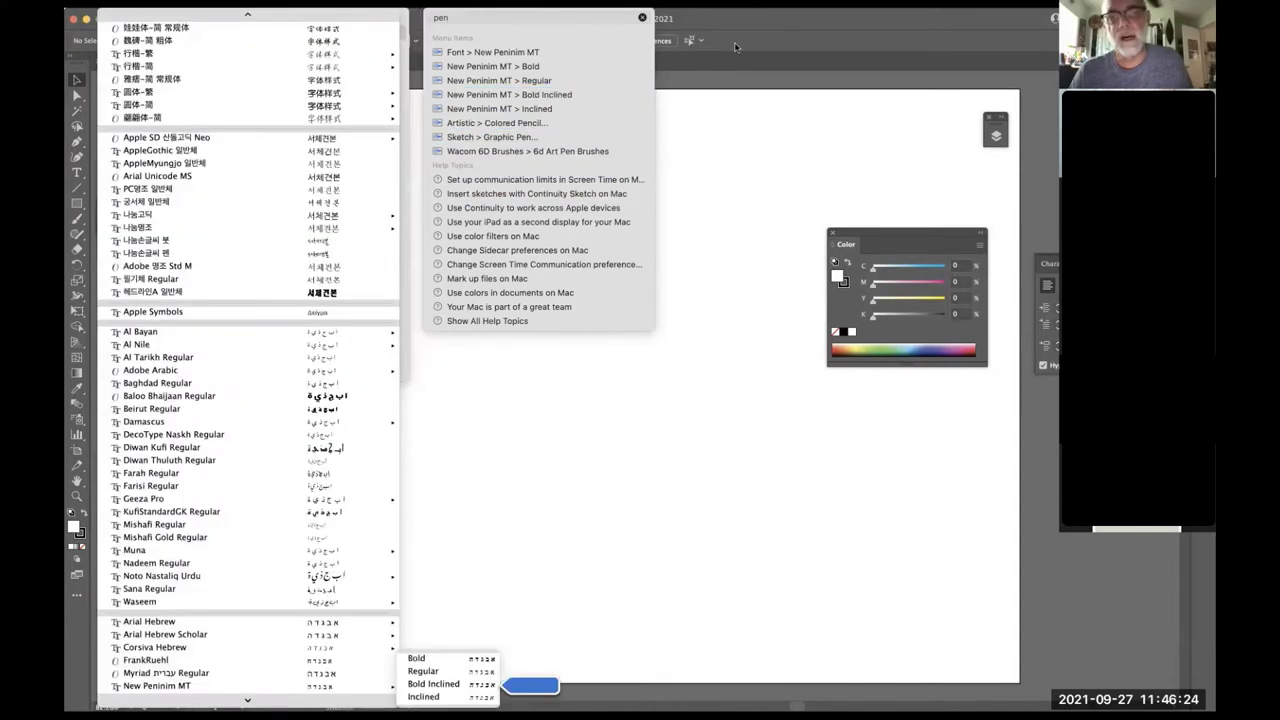
{"action": "left_click", "coordinate": [779, 19]}
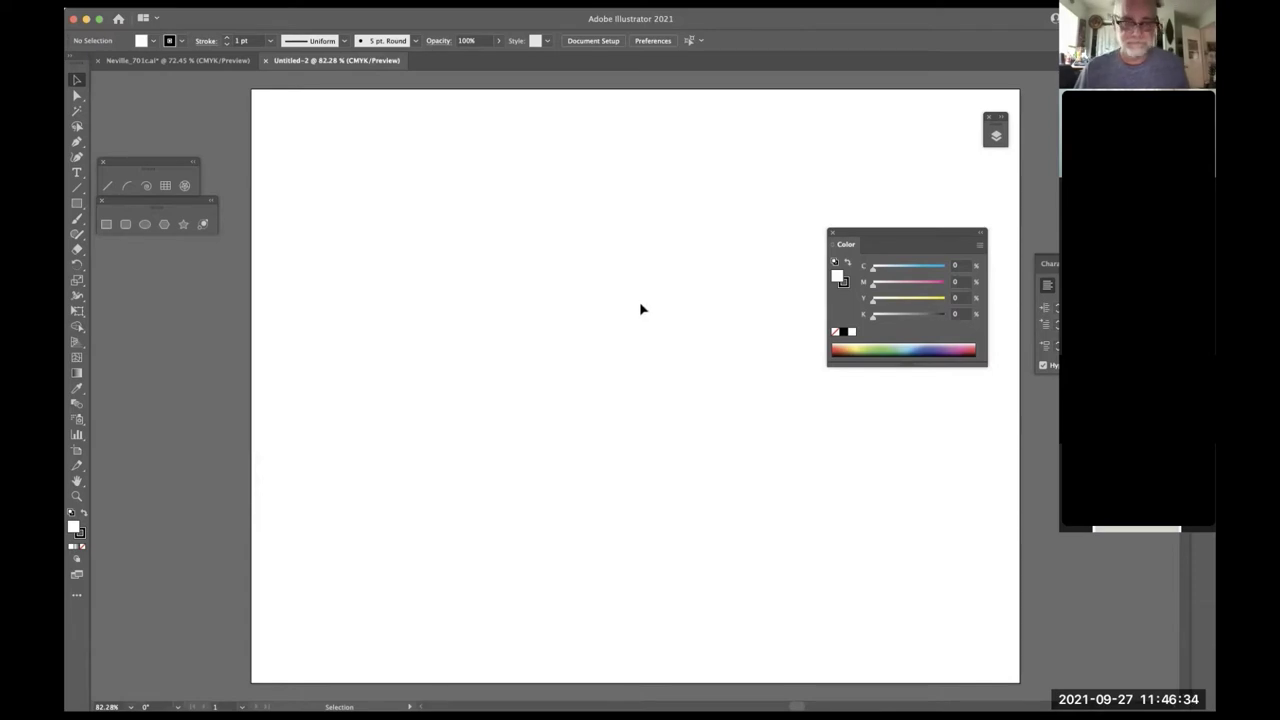
- Draw a rectangle about 2.7 in wide by 2 in high in the upper middle of the artboard
{"action": "key", "text": "space"}
{"action": "left_click_drag", "start_coordinate": [621, 298], "coordinate": [589, 294]}
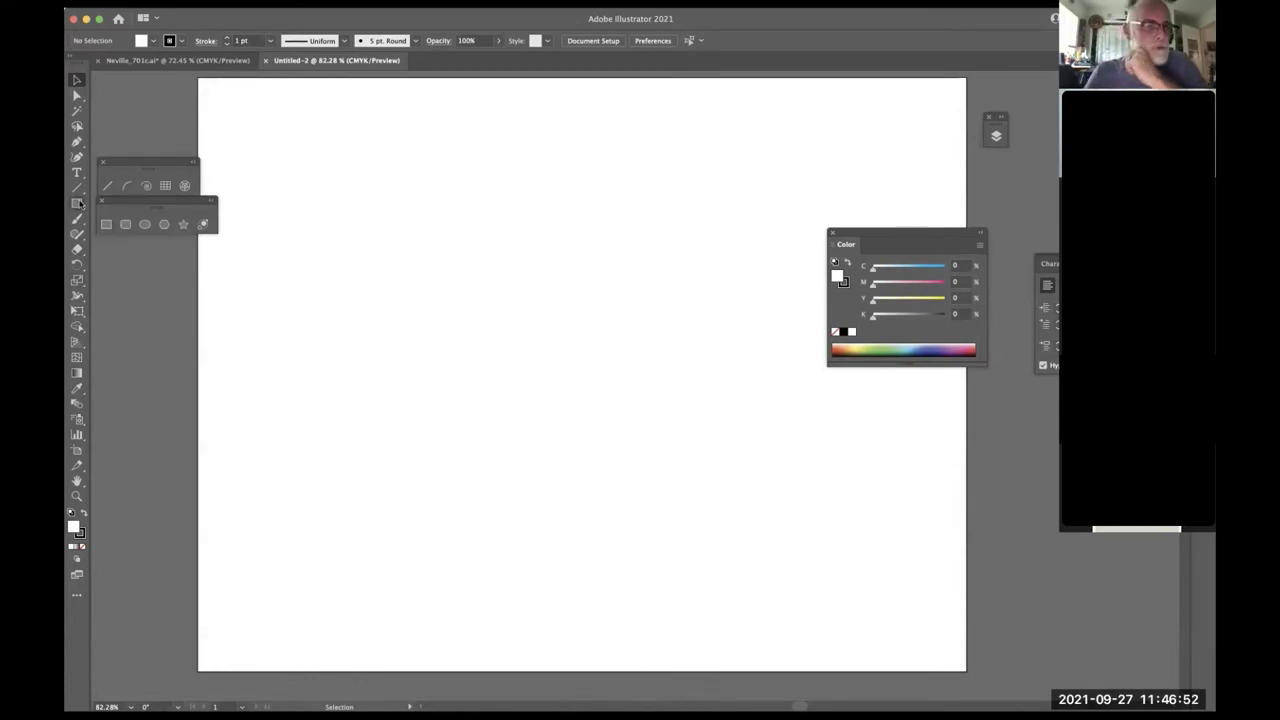
{"action": "left_click", "coordinate": [106, 224]}
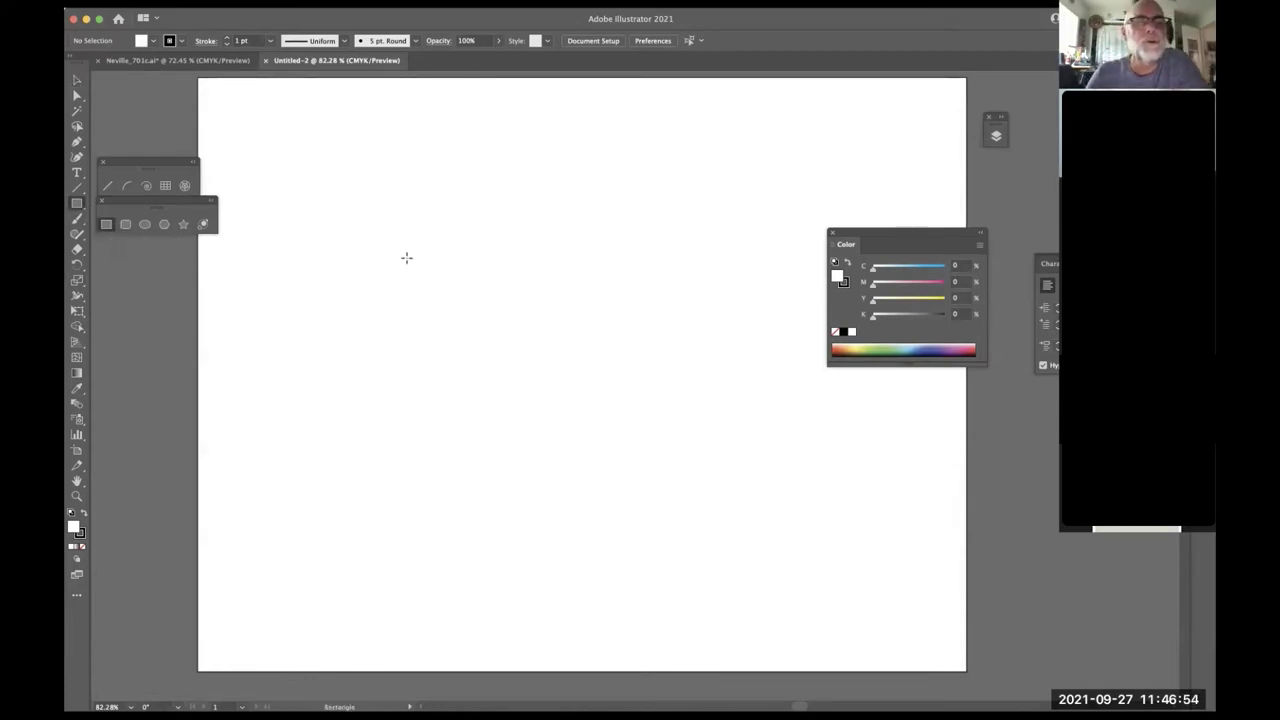
{"action": "left_click_drag", "start_coordinate": [391, 238], "coordinate": [580, 378]}
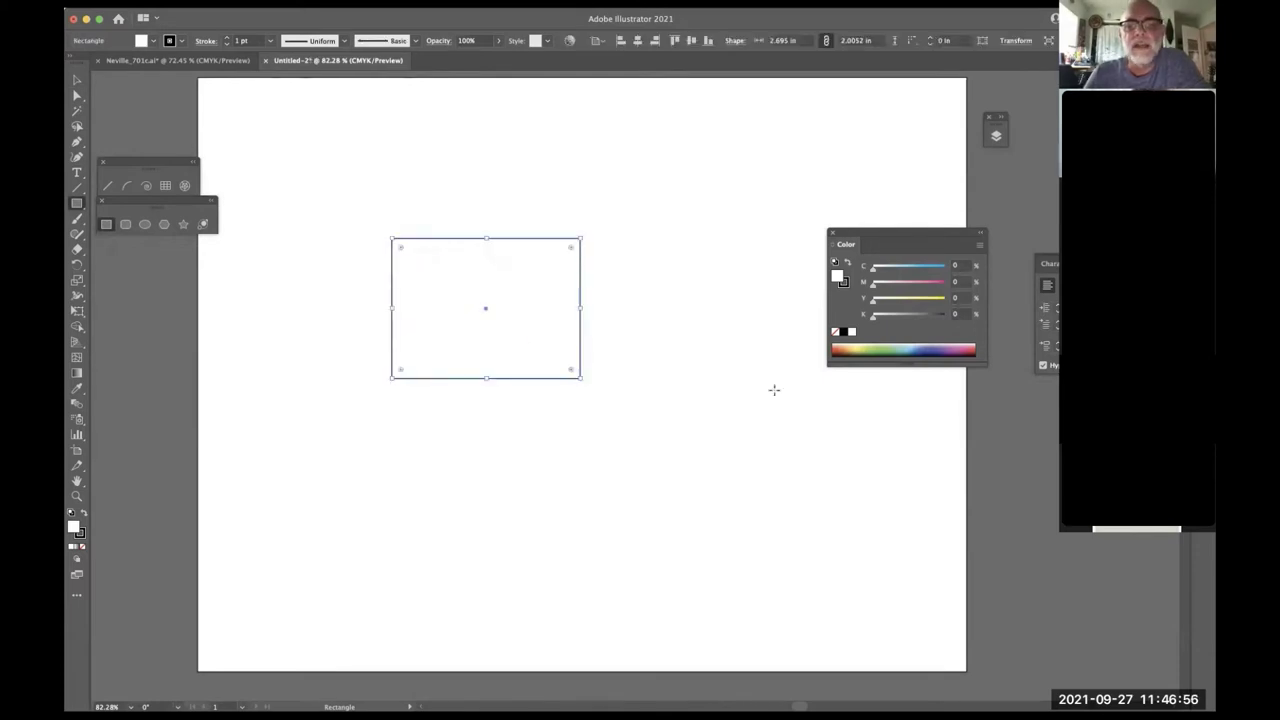
- Fill the rectangle with 49% cyan and move it up and to the left on the artboard
{"action": "left_click", "coordinate": [908, 268]}
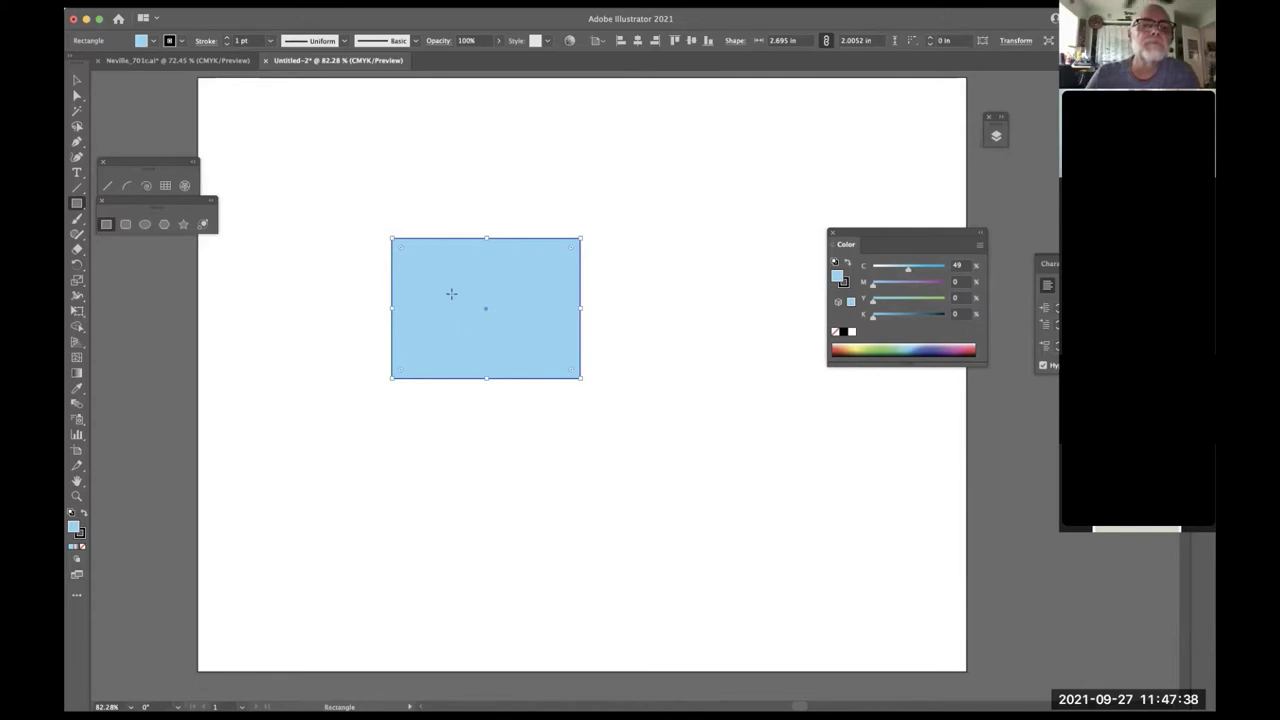
{"action": "key", "text": "v"}
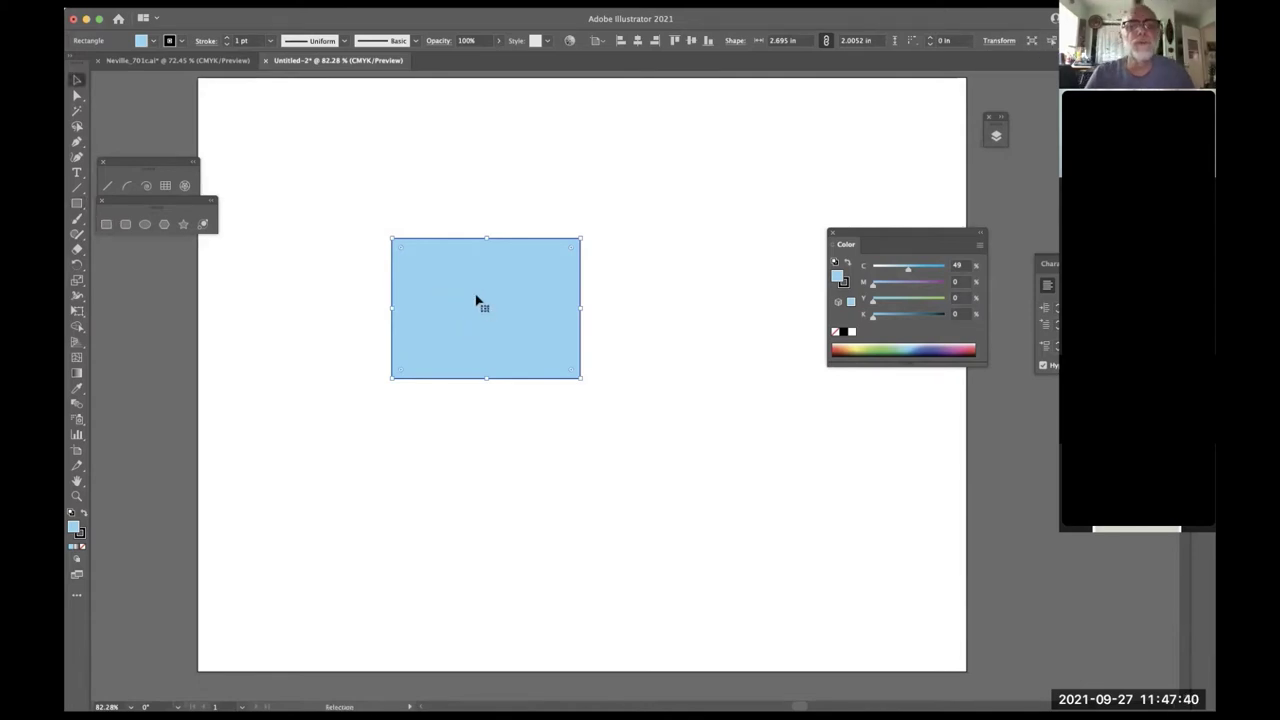
{"action": "left_click_drag", "start_coordinate": [476, 299], "coordinate": [431, 249]}
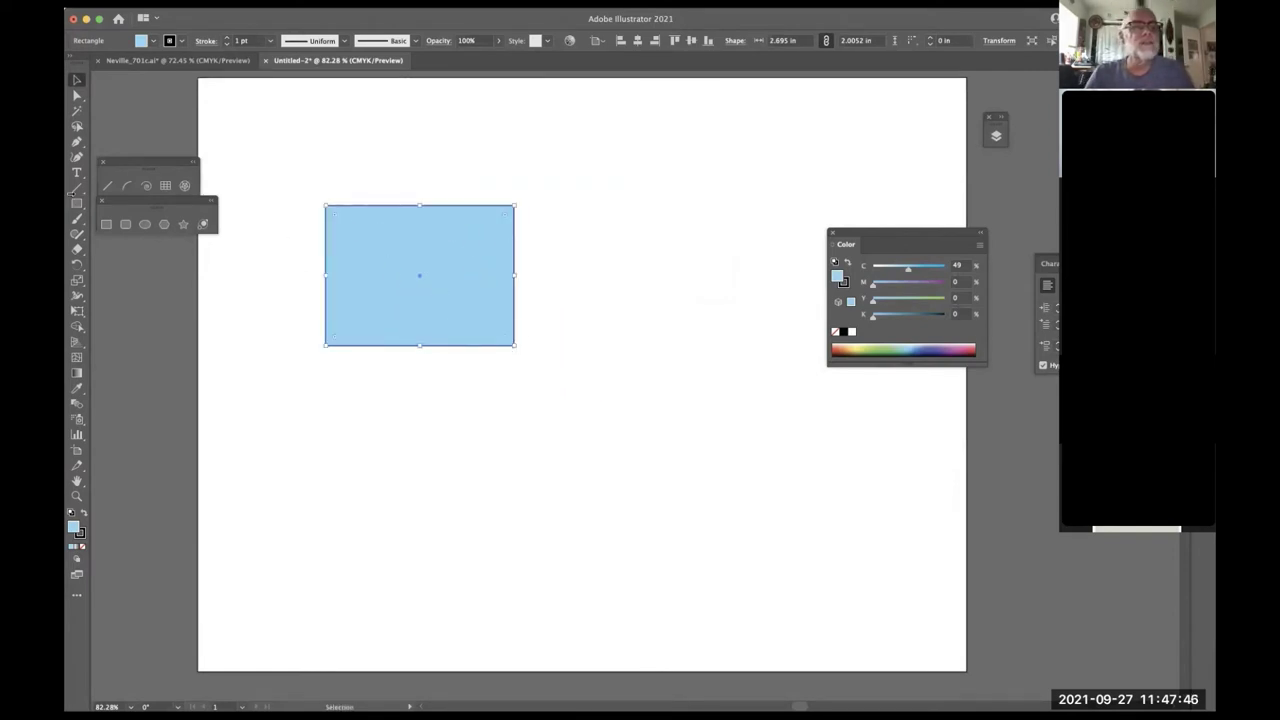
- Draw an ellipse about 2.39 in wide by 2.04 in high to the right of the rectangle, and return to the Selection tool
{"action": "left_click", "coordinate": [144, 224]}
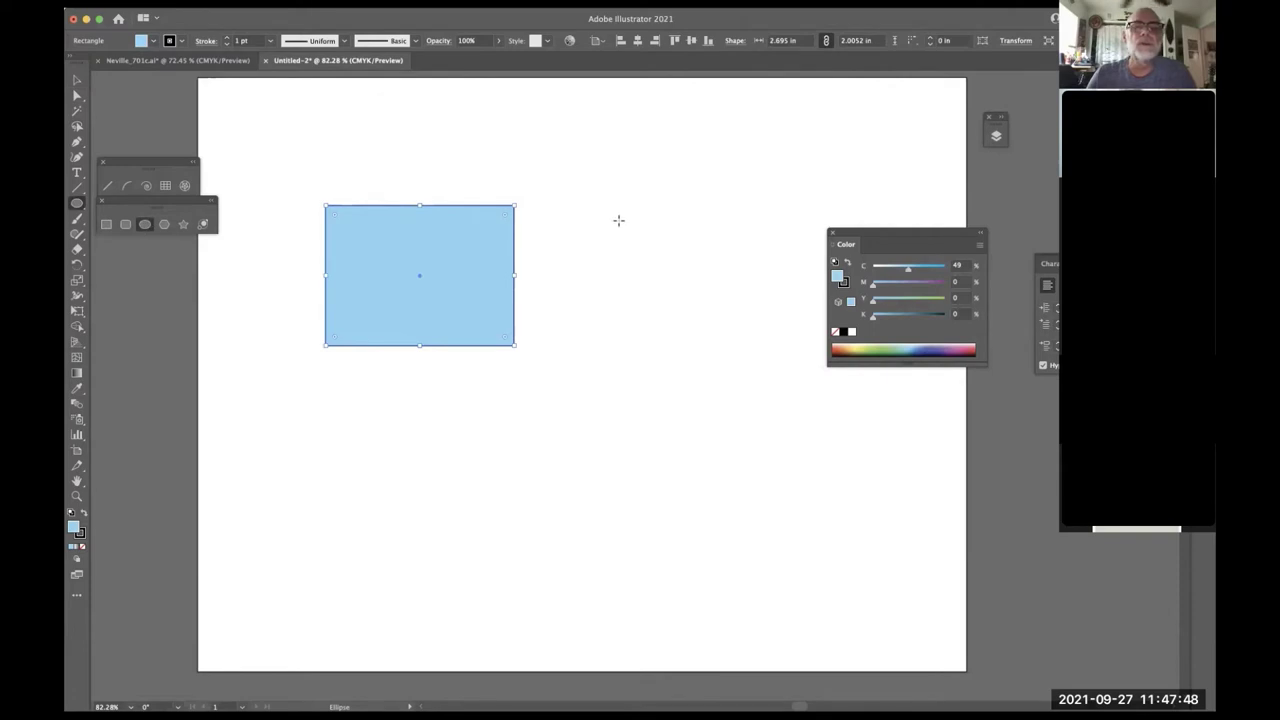
{"action": "mouse_move", "coordinate": [612, 220]}
{"action": "left_mouse_down"}
{"action": "mouse_move", "coordinate": [714, 369]}
{"action": "mouse_move", "coordinate": [779, 363]}
{"action": "left_mouse_up"}
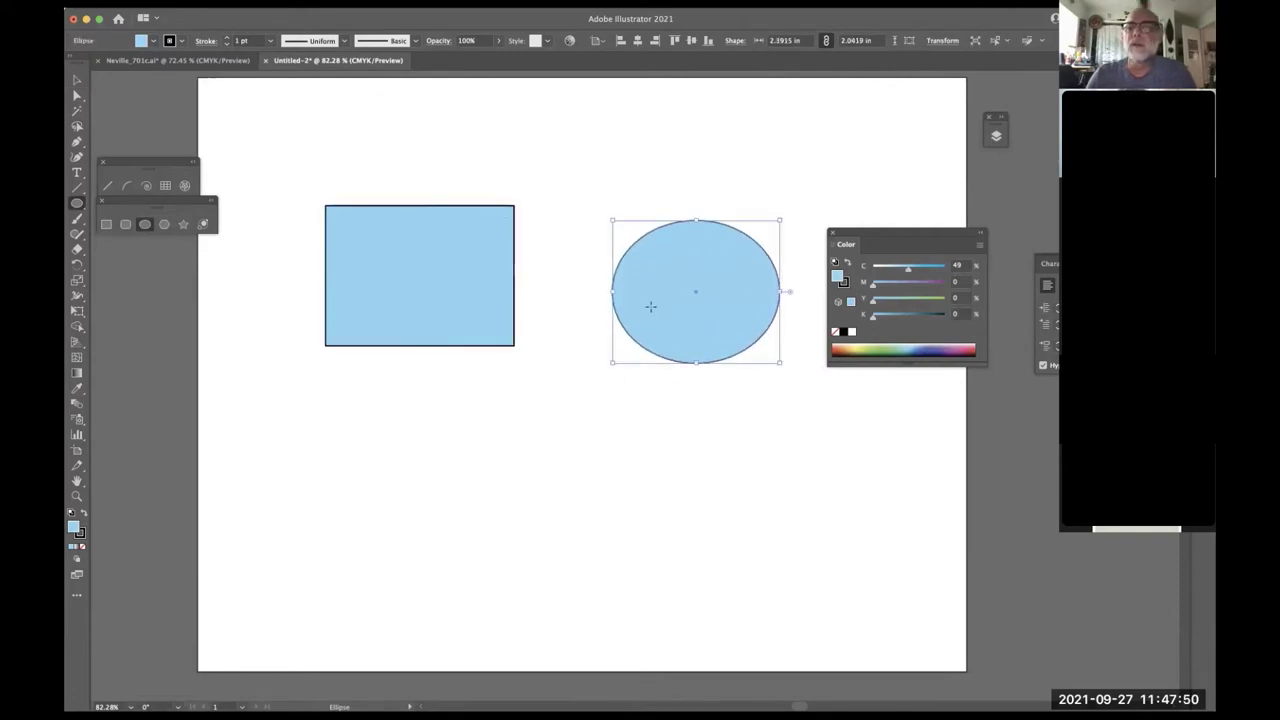
{"action": "left_click", "coordinate": [73, 79]}
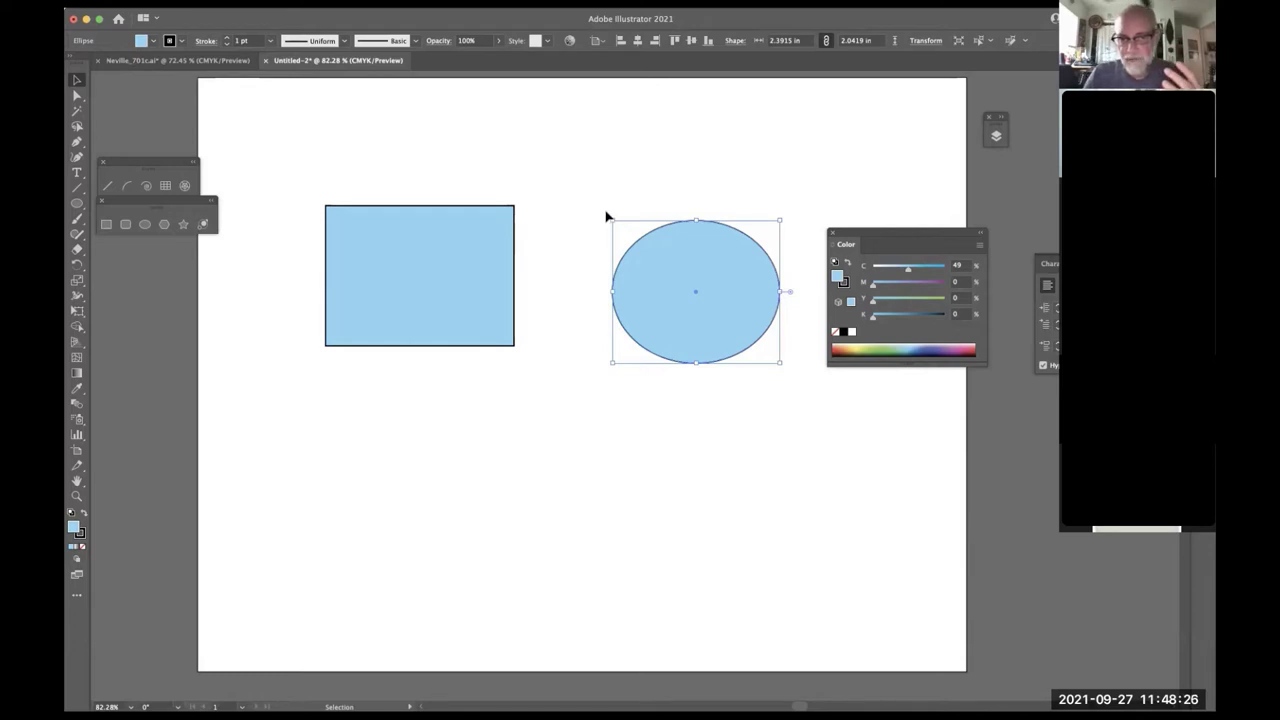
- Resize the ellipse by its upper-left corner to about 2.35 by 2.02 in and move it slightly up and left
{"action": "mouse_move", "coordinate": [607, 214]}
{"action": "left_mouse_down"}
{"action": "mouse_move", "coordinate": [591, 283]}
{"action": "mouse_move", "coordinate": [603, 166]}
{"action": "mouse_move", "coordinate": [554, 263]}
{"action": "mouse_move", "coordinate": [580, 220]}
{"action": "mouse_move", "coordinate": [614, 217]}
{"action": "mouse_move", "coordinate": [583, 203]}
{"action": "mouse_move", "coordinate": [607, 215]}
{"action": "left_mouse_up"}
{"action": "key", "text": "ctrl+z"}
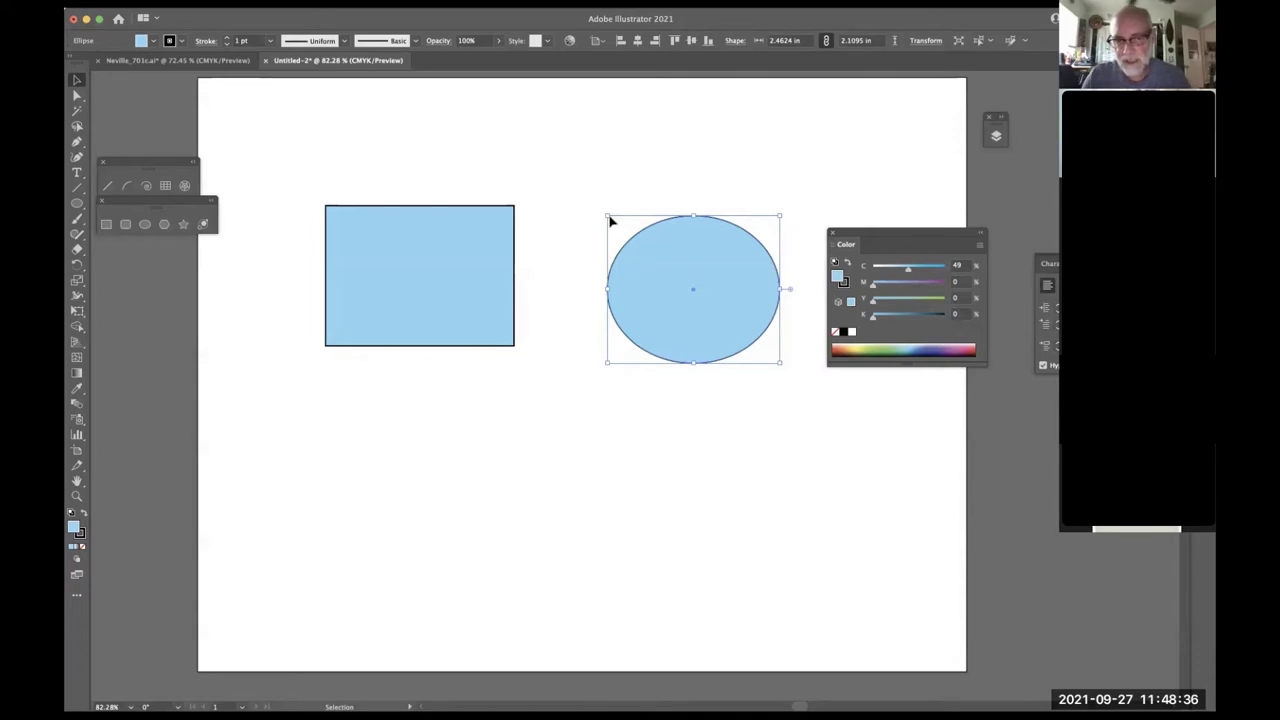
{"action": "left_click_drag", "start_coordinate": [605, 218], "coordinate": [515, 223]}
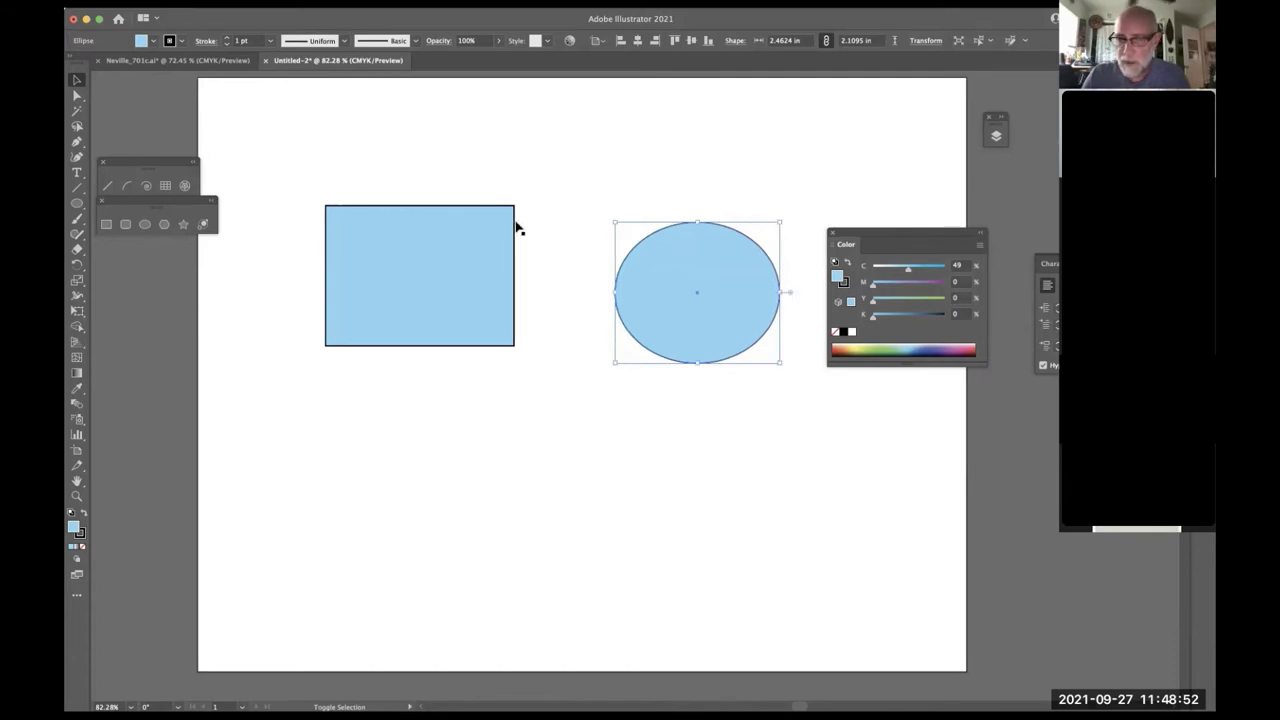
{"action": "left_click_drag", "start_coordinate": [746, 255], "coordinate": [683, 266]}
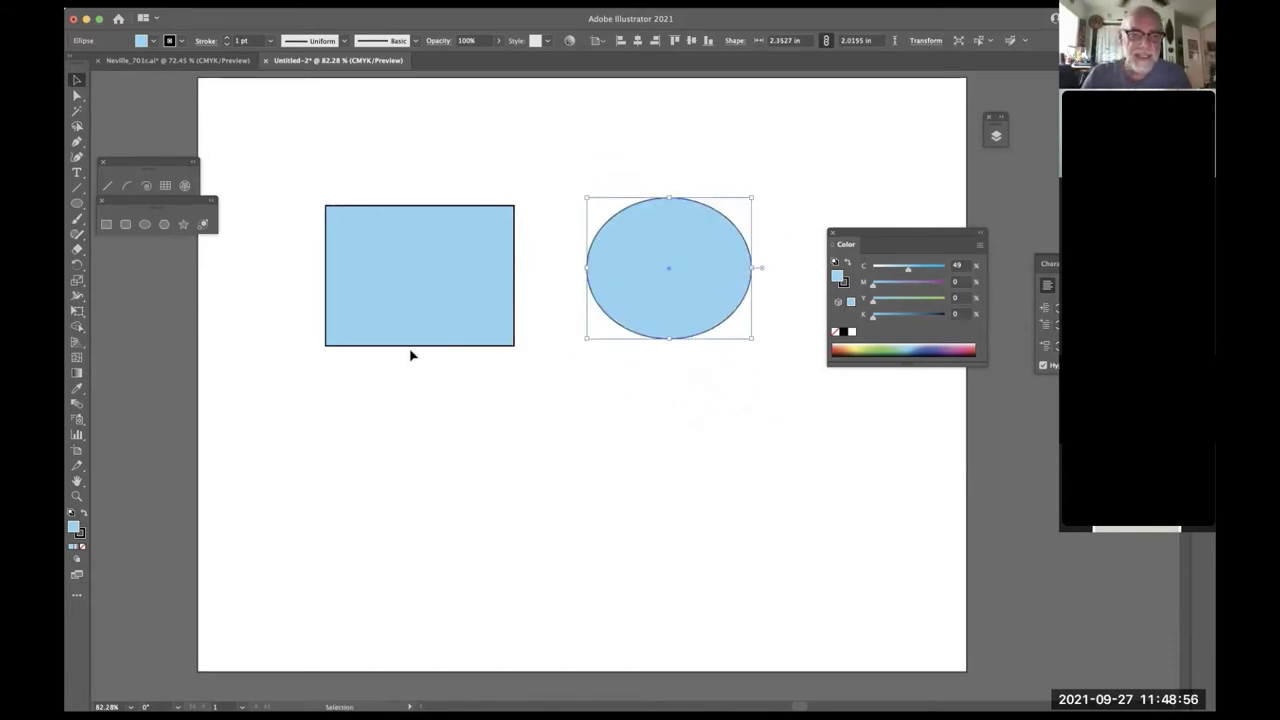
- Draw a small rectangle over the large rectangle's upper-left corner and another about 0.62 by 1.36 in over its upper-right corner
{"action": "key", "text": "m"}
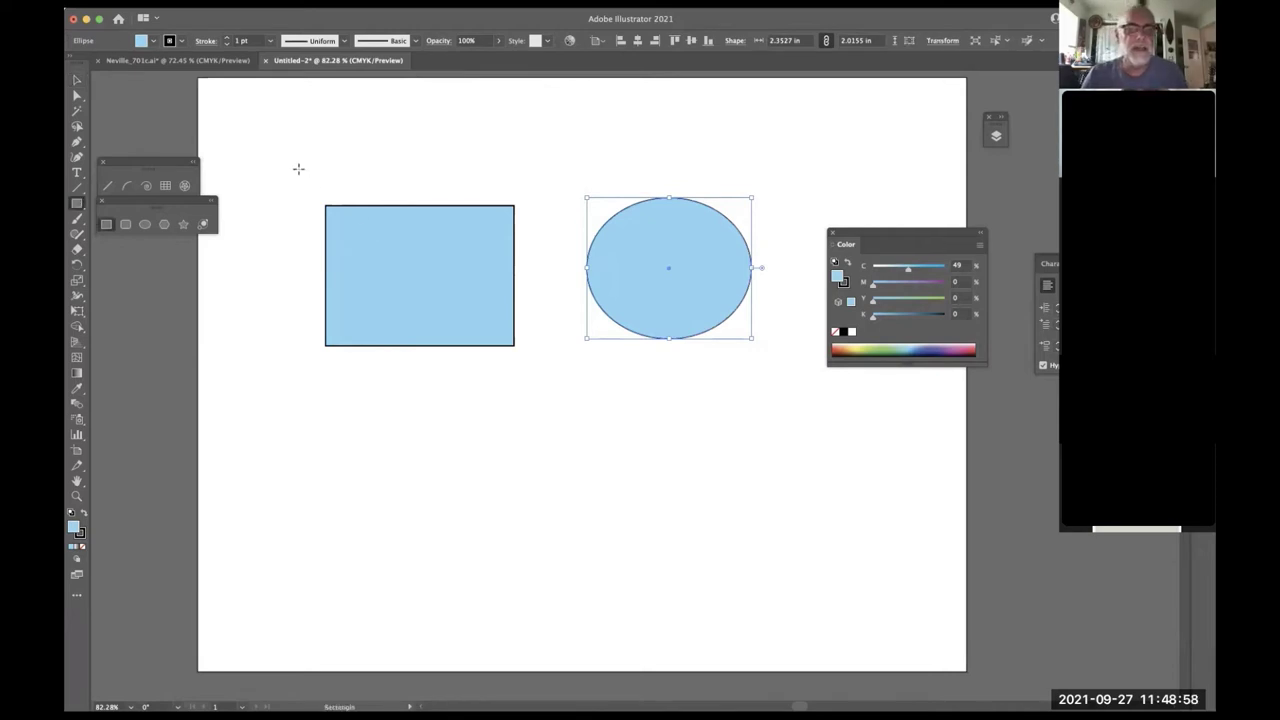
{"action": "left_click_drag", "start_coordinate": [300, 185], "coordinate": [384, 254]}
{"action": "left_click_drag", "start_coordinate": [476, 166], "coordinate": [518, 261]}
- Group the large rectangle with the two small overlapping rectangles and move the group slightly down
{"action": "key", "text": "v"}
{"action": "mouse_move", "coordinate": [547, 142]}
{"action": "left_mouse_down"}
{"action": "mouse_move", "coordinate": [400, 306]}
{"action": "mouse_move", "coordinate": [364, 404]}
{"action": "left_mouse_up"}
{"action": "key", "text": "m"}
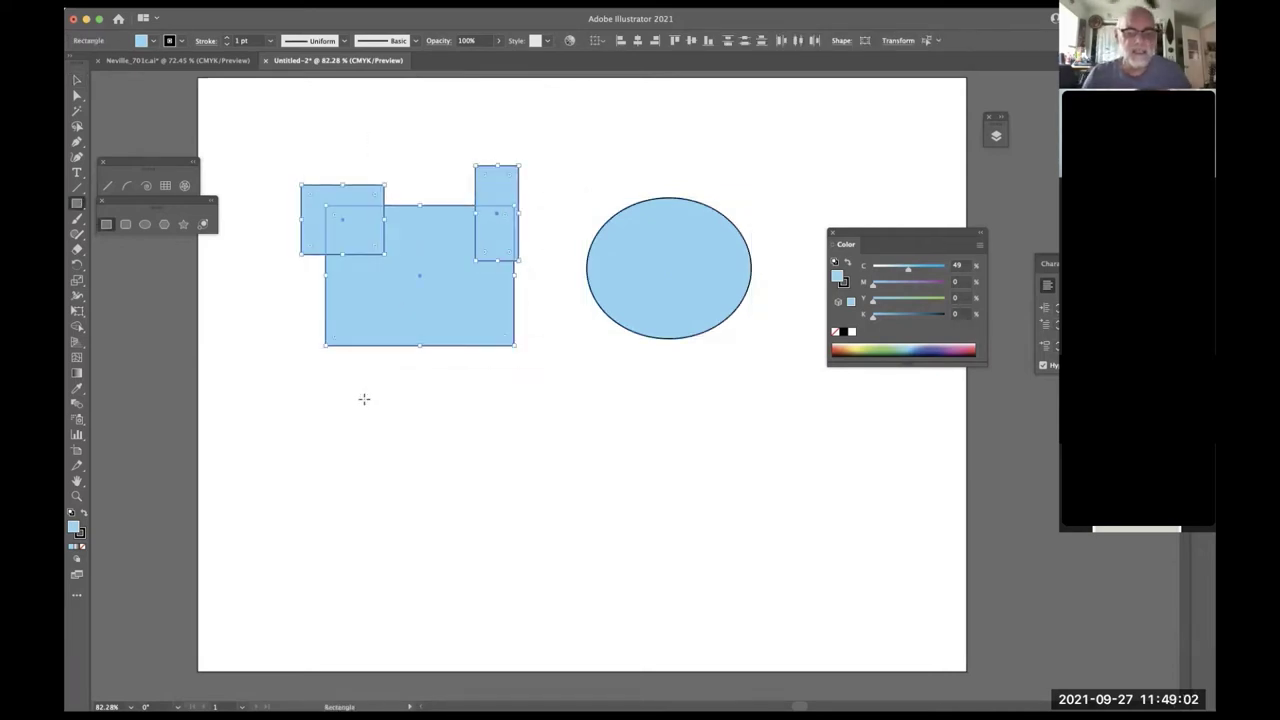
{"action": "left_click", "coordinate": [364, 401], "text": "super"}
{"action": "left_click", "coordinate": [493, 528]}
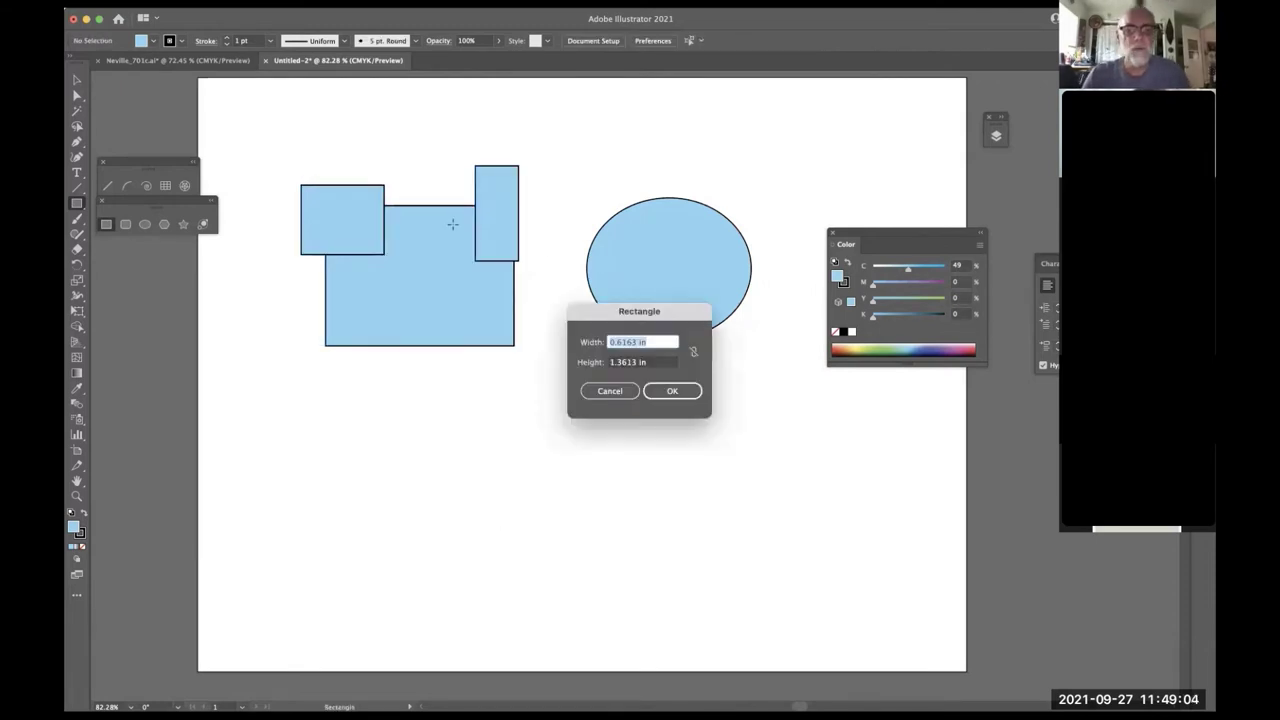
{"action": "left_click", "coordinate": [606, 389]}
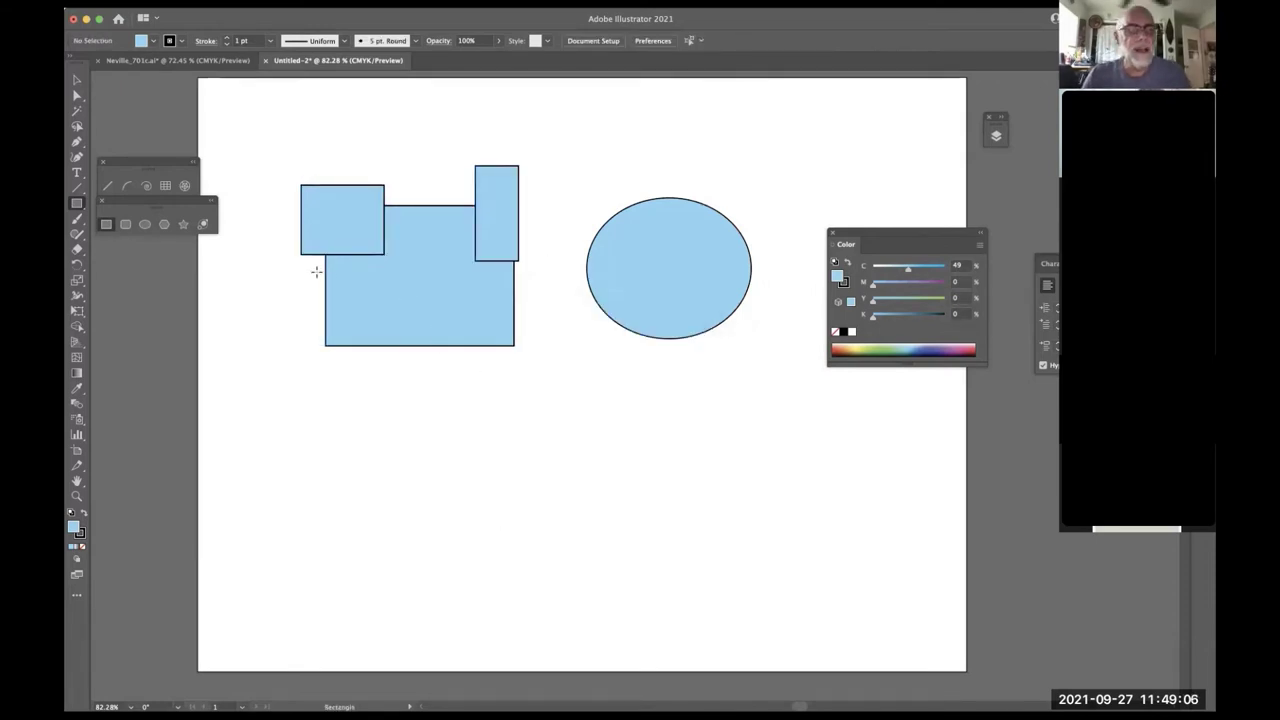
{"action": "key", "text": "v"}
{"action": "left_click_drag", "start_coordinate": [417, 289], "coordinate": [444, 337]}
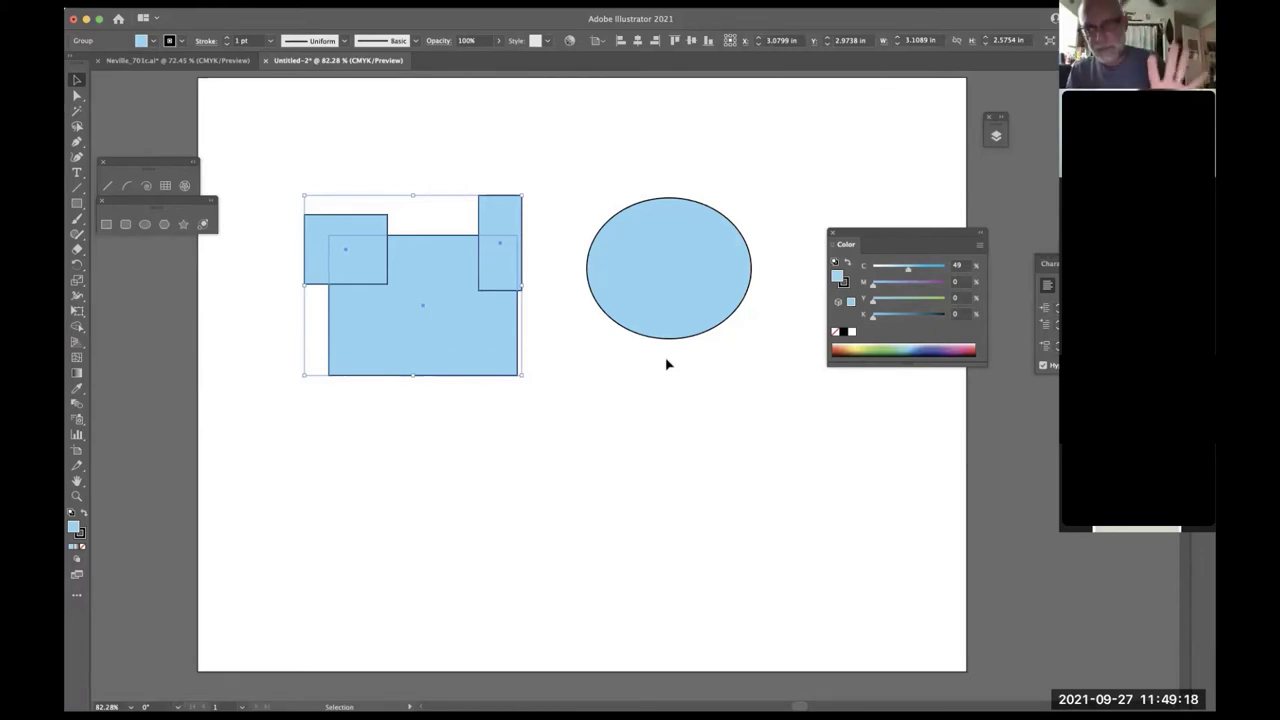
- Demonstrate selecting the whole ellipse with the Selection tool and deselecting it on the empty artboard
{"action": "left_click", "coordinate": [669, 295]}
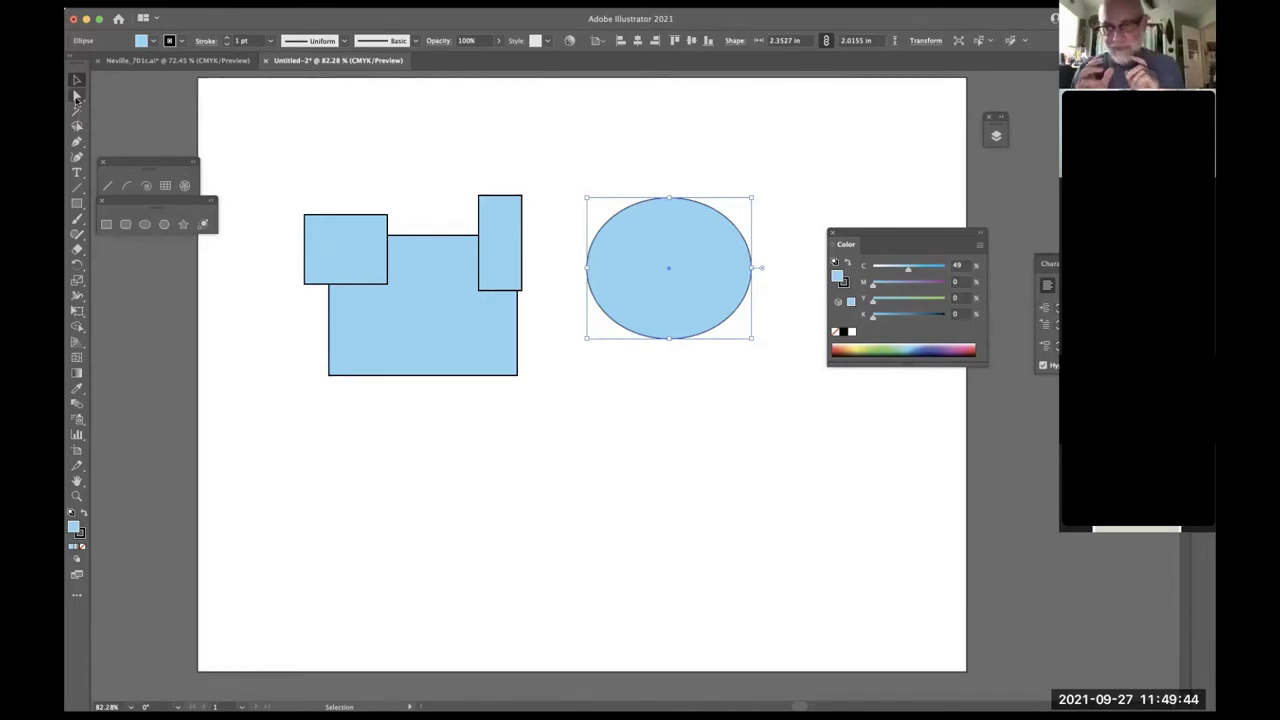
{"action": "left_click", "coordinate": [798, 146]}
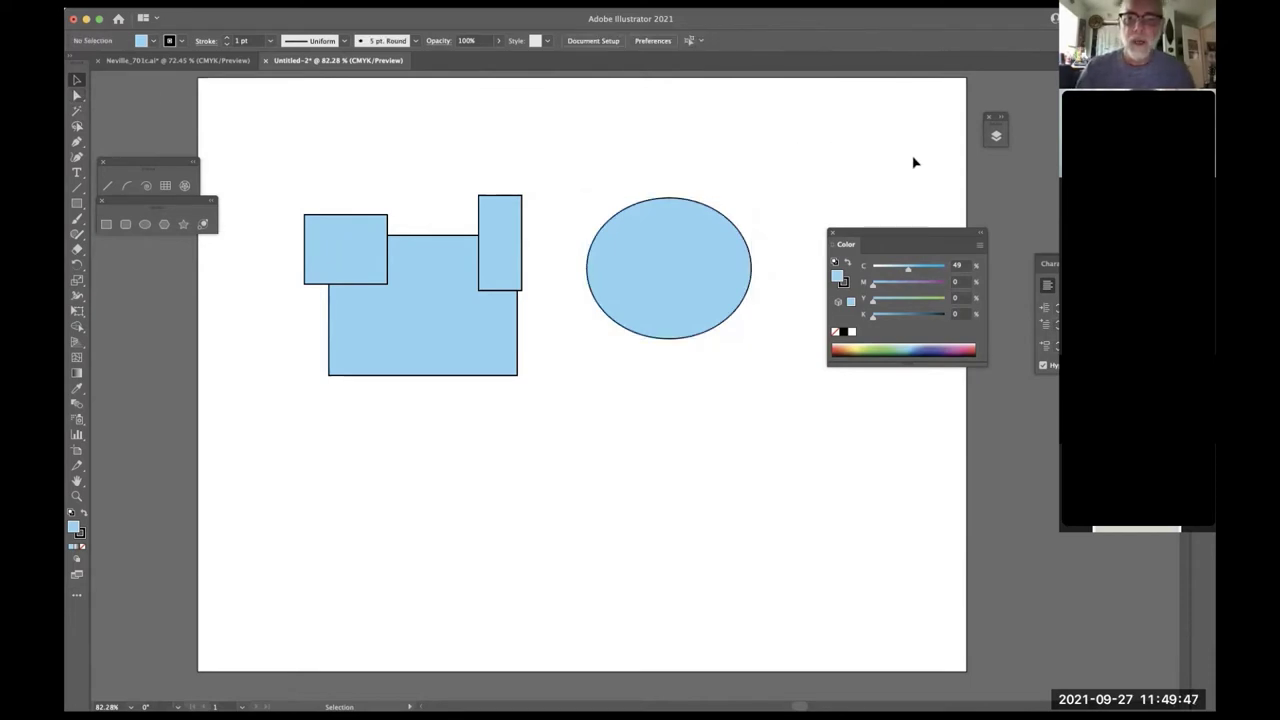
{"action": "left_click", "coordinate": [677, 261]}
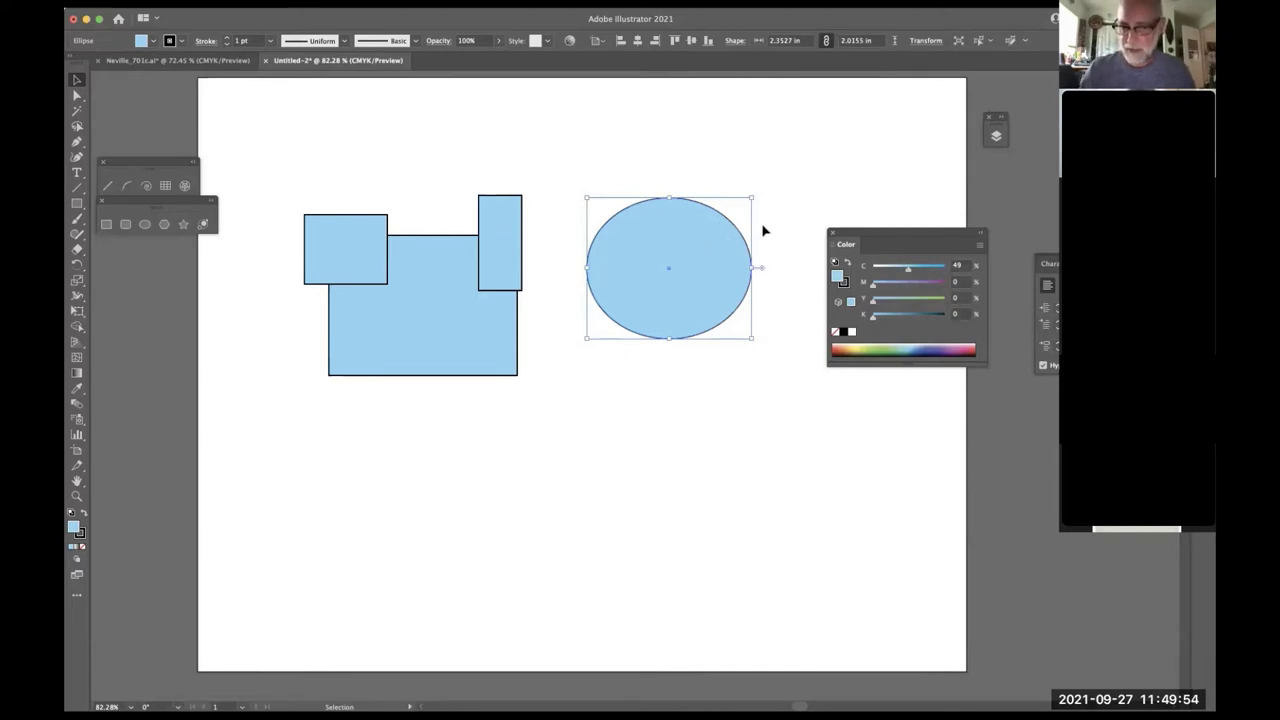
{"action": "left_click", "coordinate": [811, 184]}
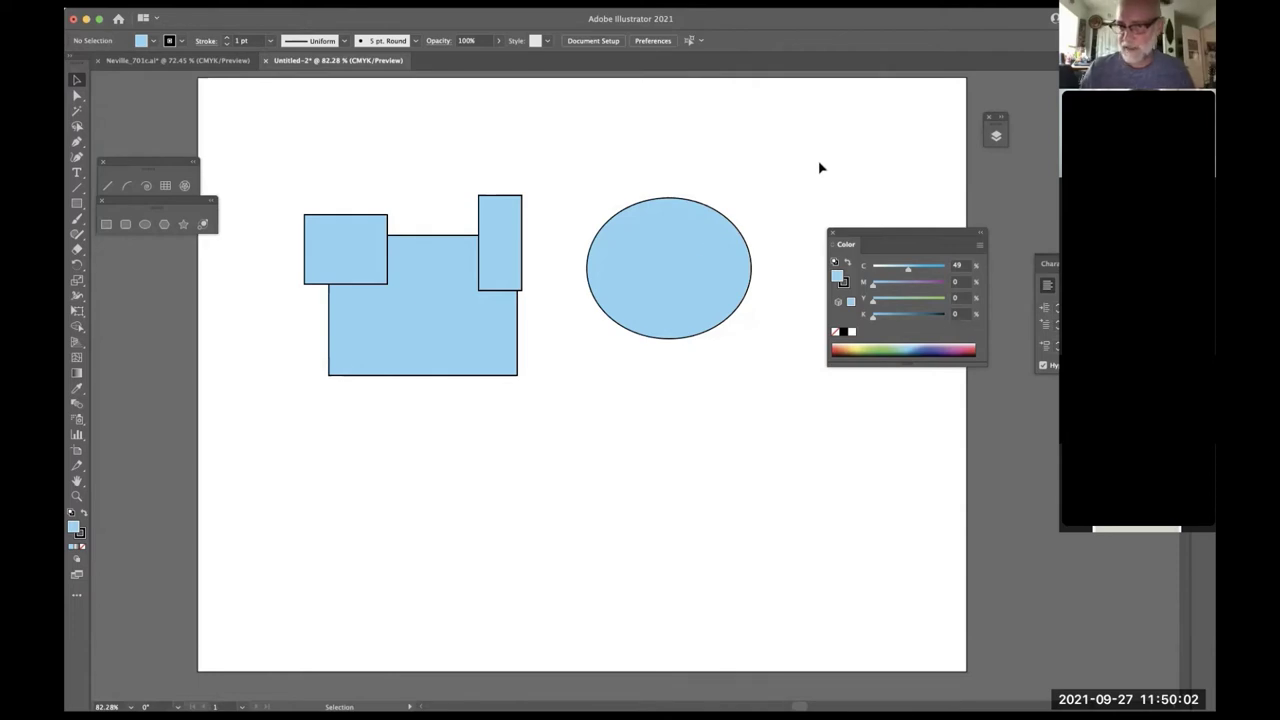
{"action": "left_click", "coordinate": [292, 2]}
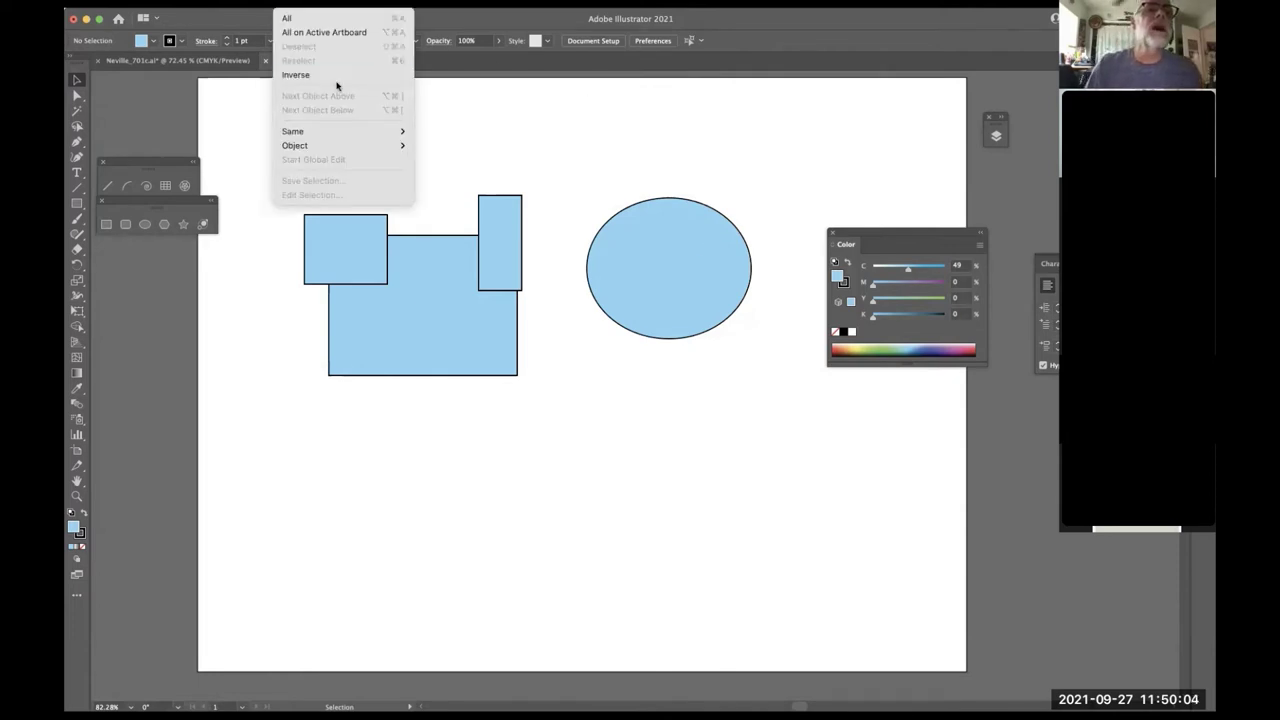
{"action": "key", "text": "Escape"}
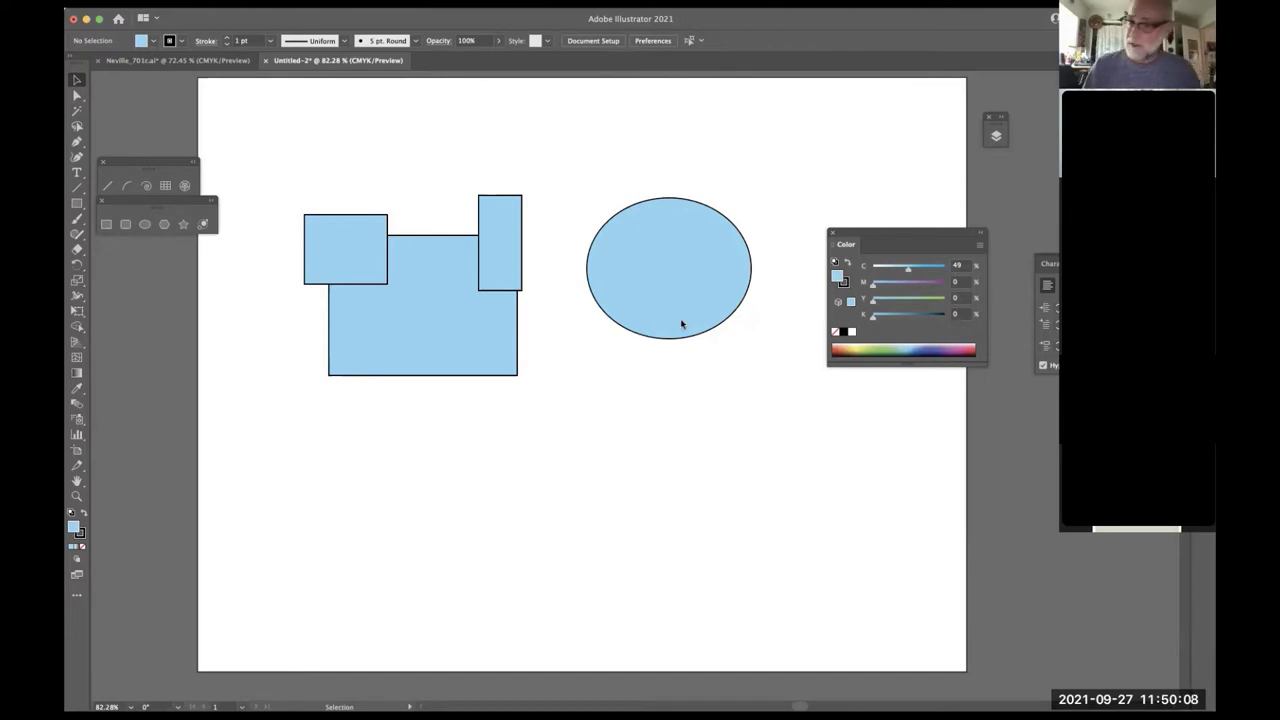
- Select only the ellipse's upper-right curve segment with the Direct Selection tool and delete it
{"action": "left_click", "coordinate": [76, 95]}
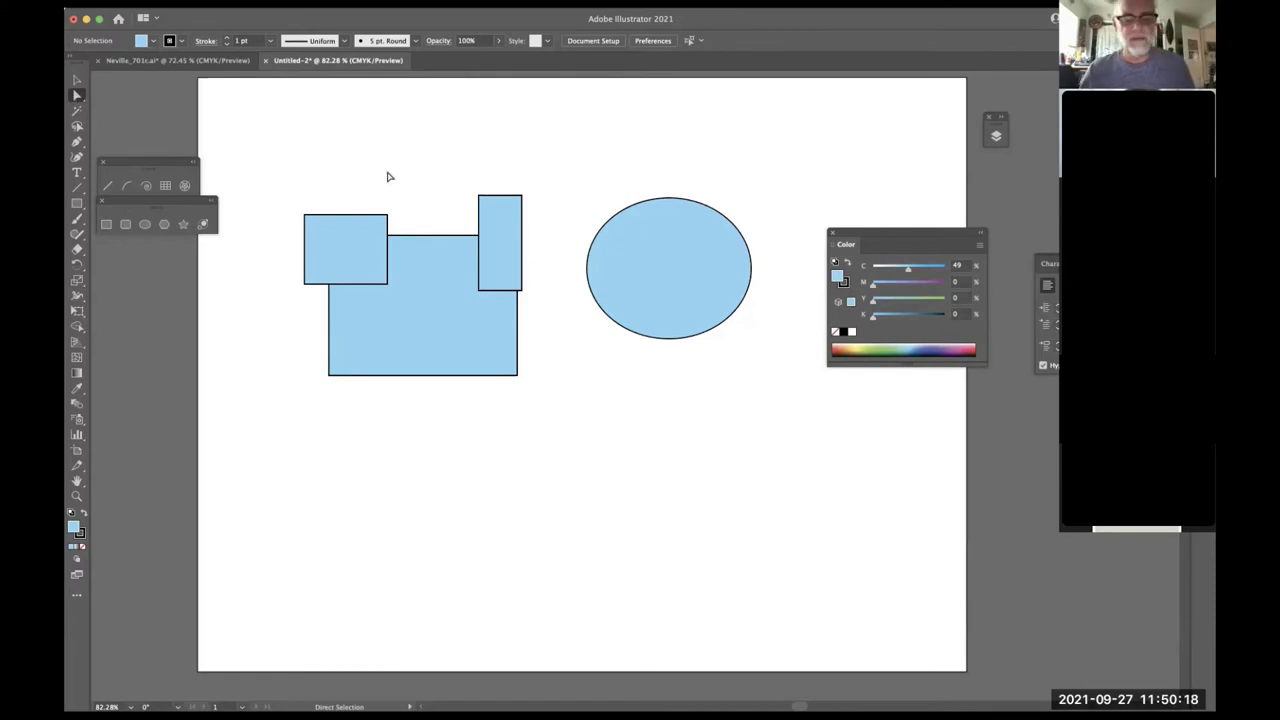
{"action": "key", "text": "v"}
{"action": "key", "text": "a"}
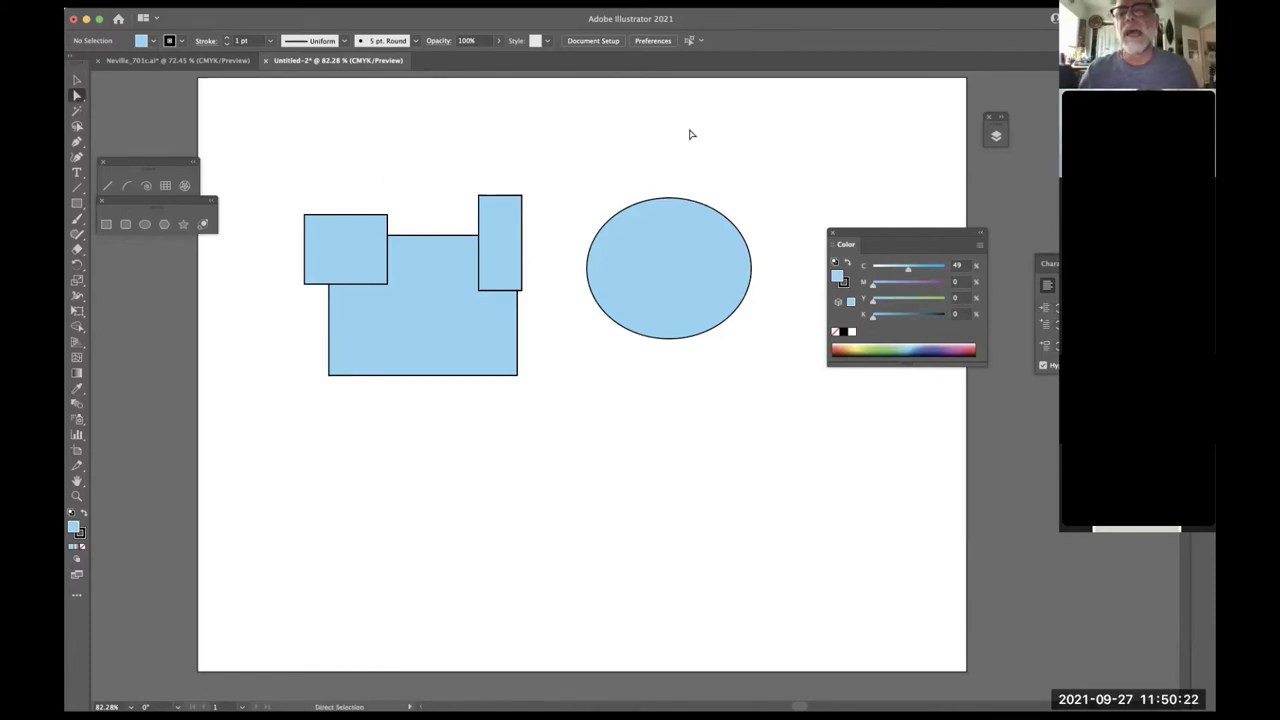
{"action": "left_click", "coordinate": [725, 218]}
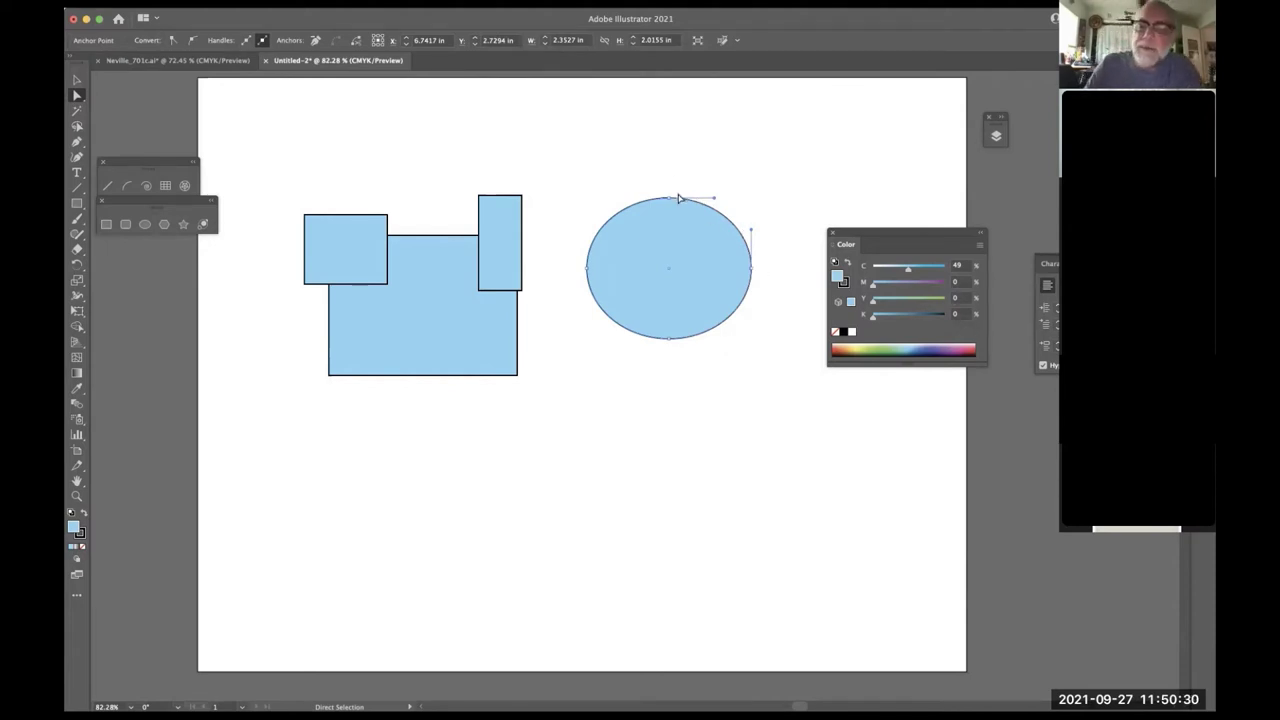
{"action": "key", "text": "Delete"}
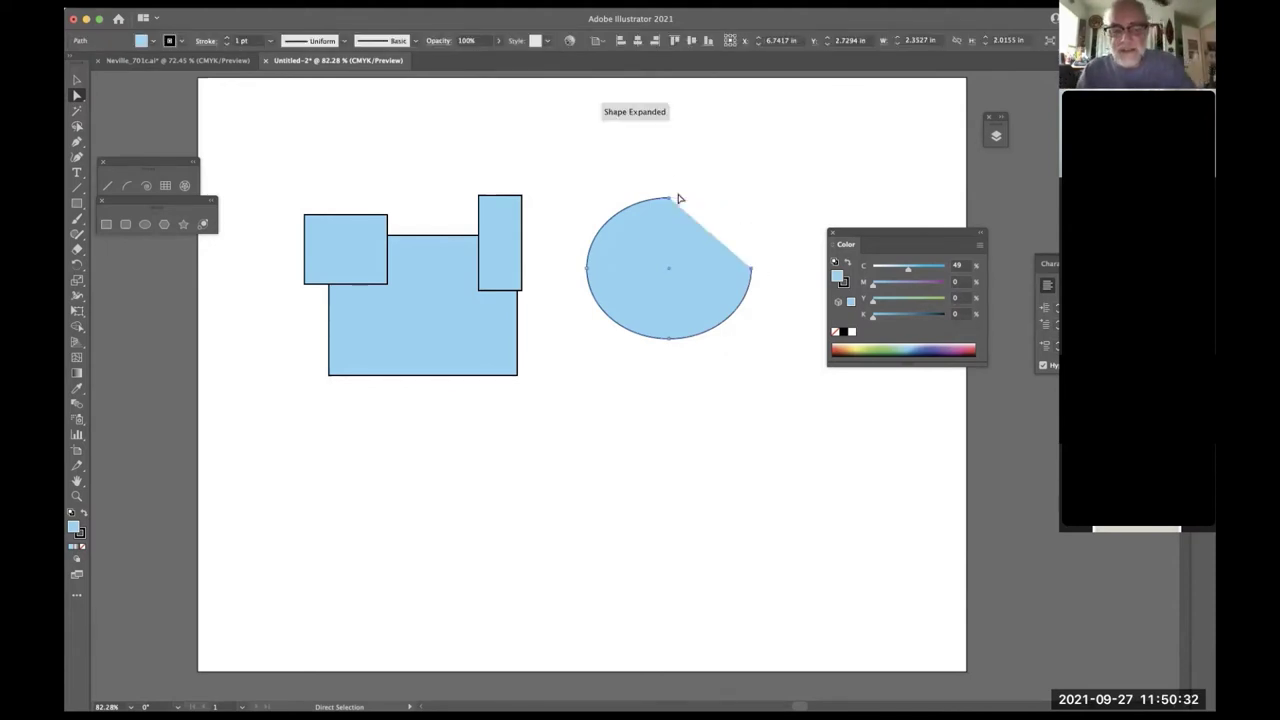
- Undo the segment deletion and reshape the ellipse into a crescent by pulling its right anchor point inward toward the left edge
{"action": "key", "text": "super+z"}
{"action": "key", "text": "super+z"}
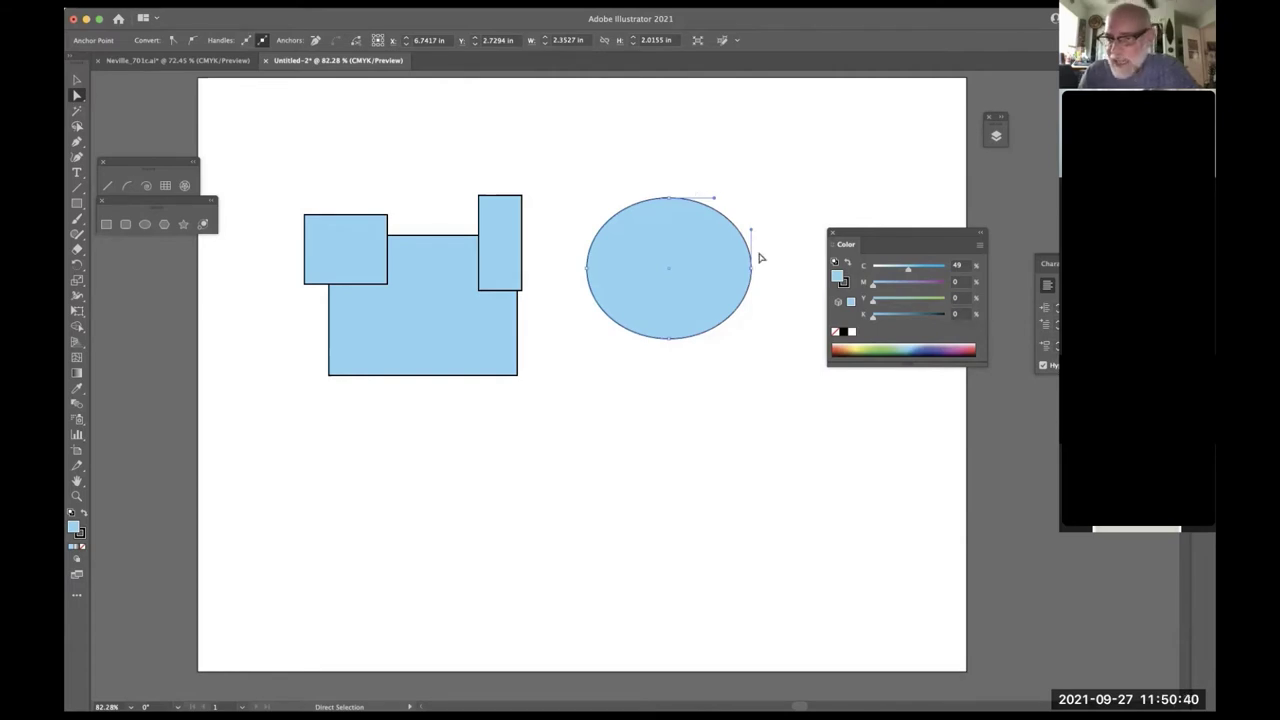
{"action": "left_click_drag", "start_coordinate": [751, 230], "coordinate": [754, 288]}
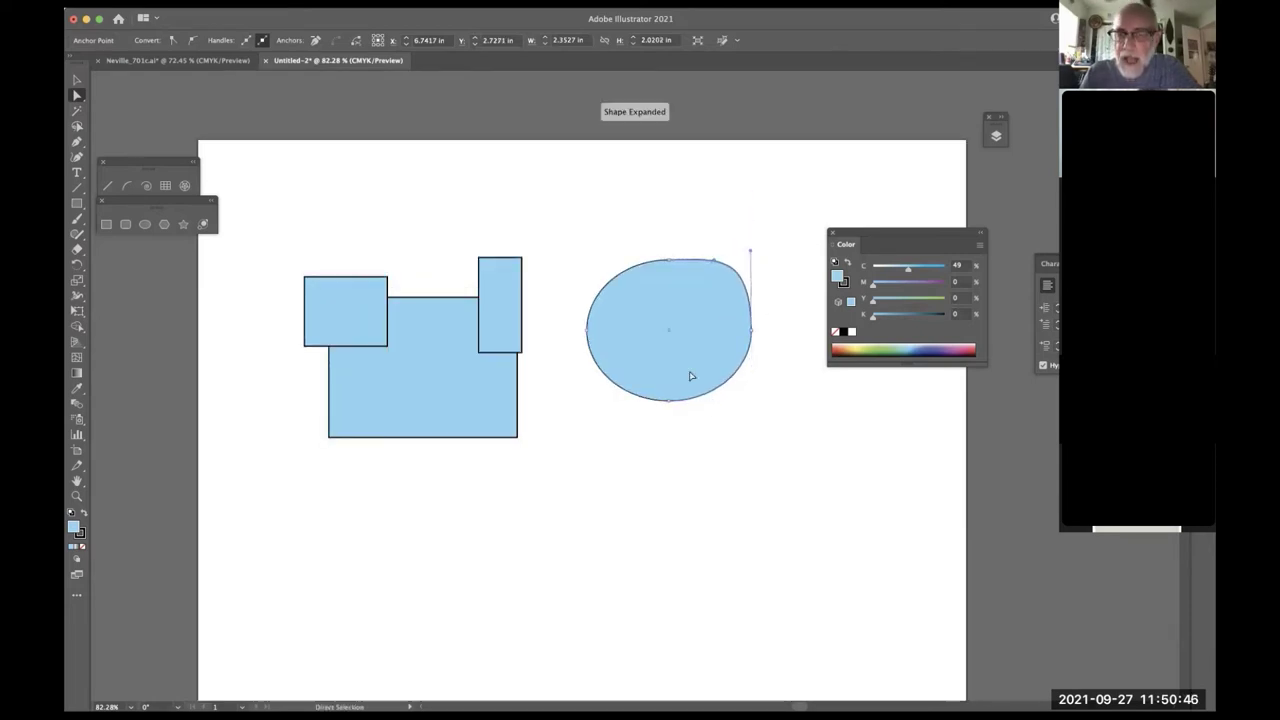
{"action": "left_click", "coordinate": [752, 333]}
{"action": "left_click_drag", "start_coordinate": [752, 333], "coordinate": [615, 349]}
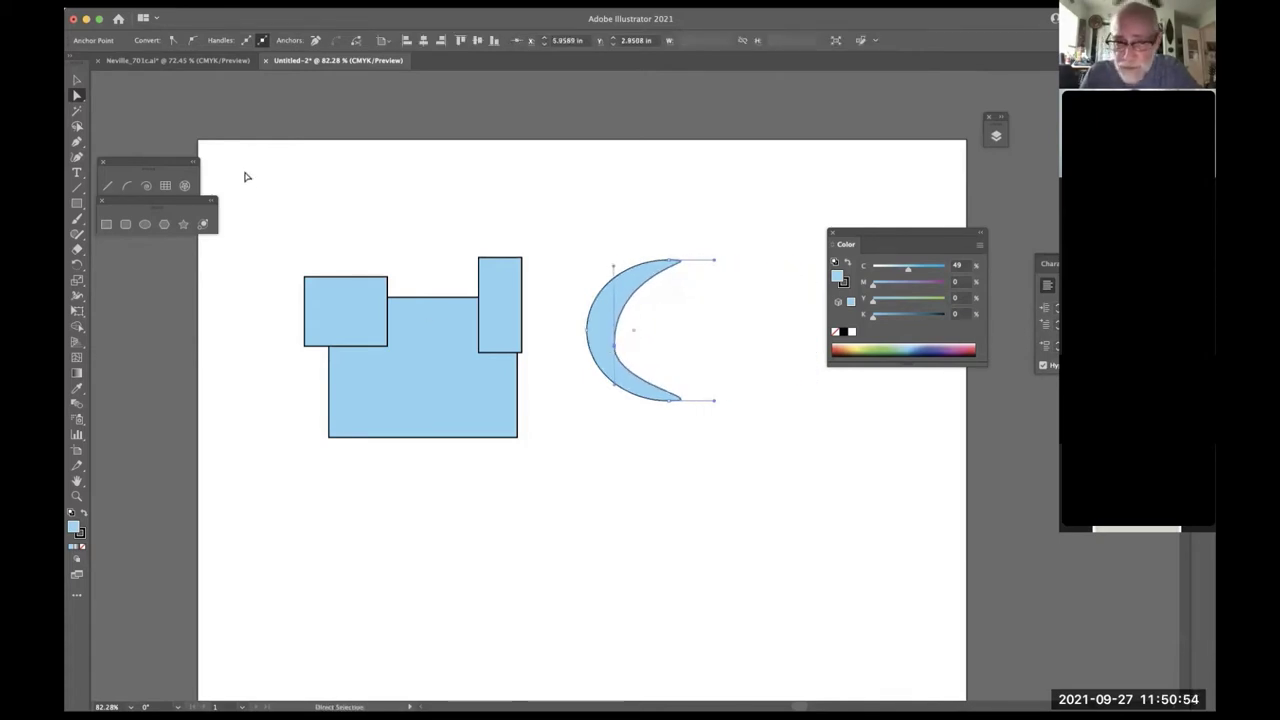
- Compare how the Selection and Direct Selection tools show the crescent and the grouped rectangles, and clear the selection
{"action": "left_click", "coordinate": [77, 79]}
{"action": "left_click", "coordinate": [611, 169]}
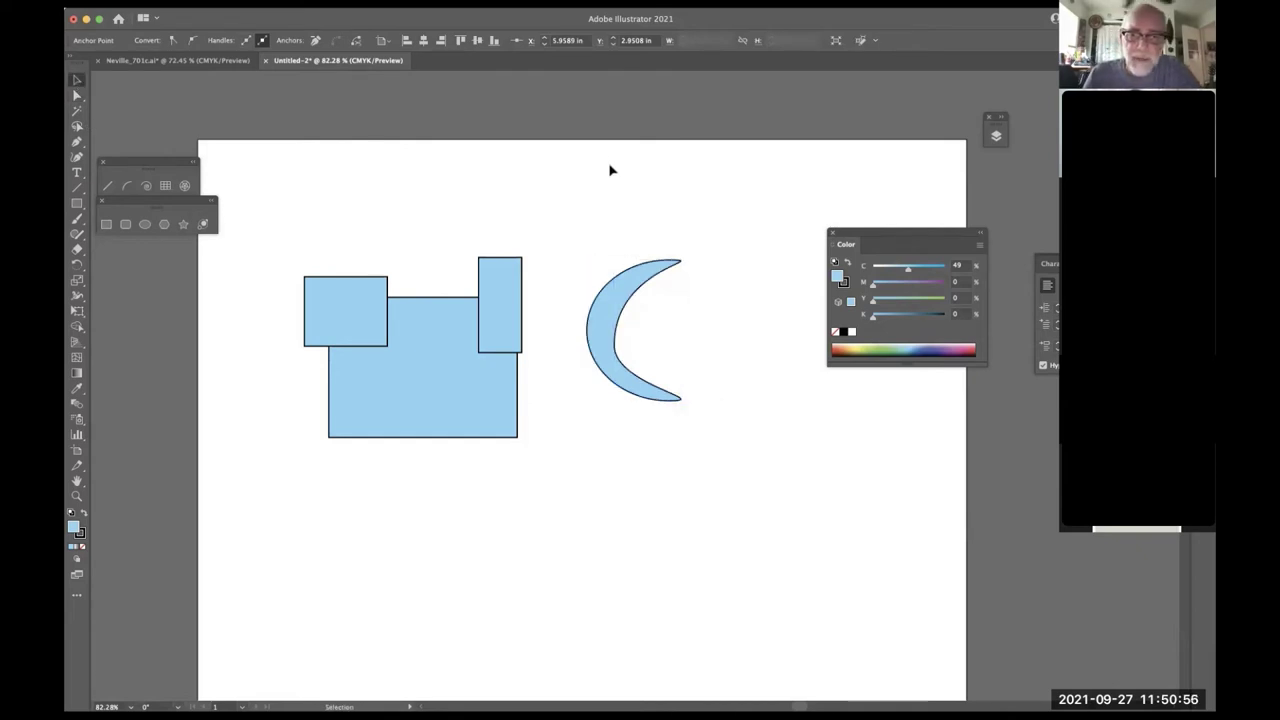
{"action": "left_click", "coordinate": [615, 356]}
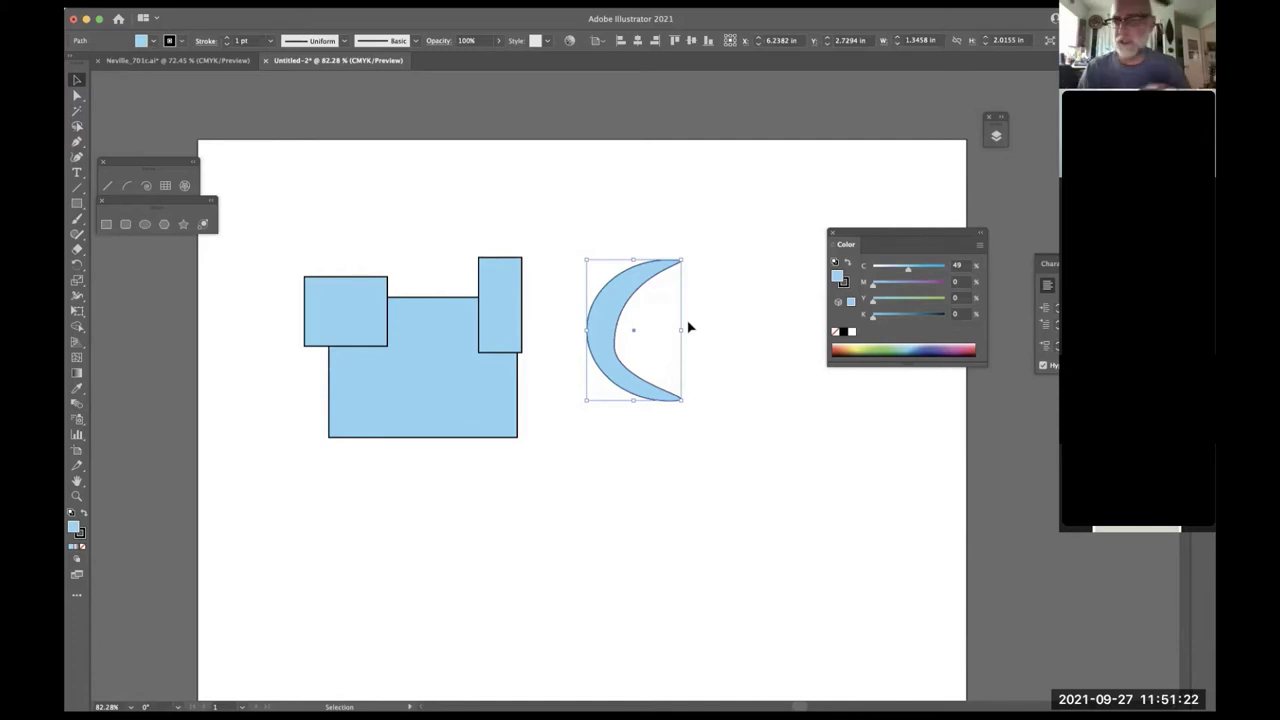
{"action": "left_click", "coordinate": [77, 95]}
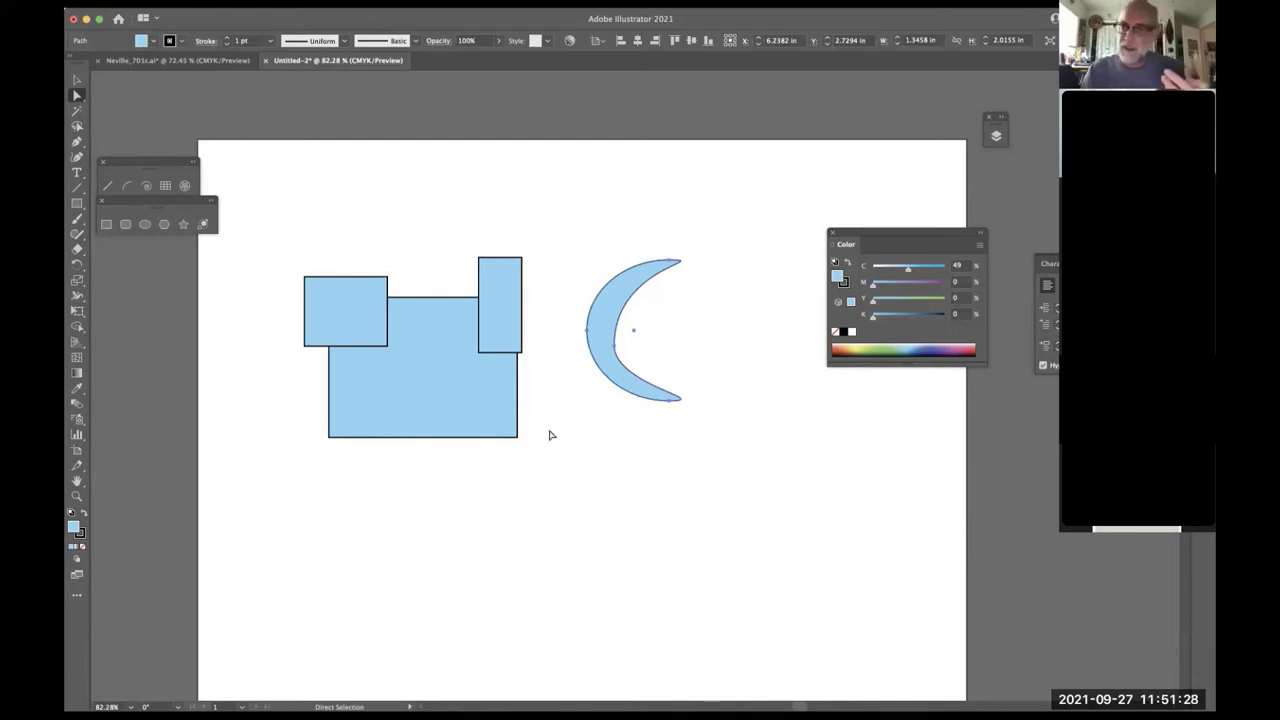
{"action": "left_click", "coordinate": [77, 79]}
{"action": "left_click", "coordinate": [439, 367]}
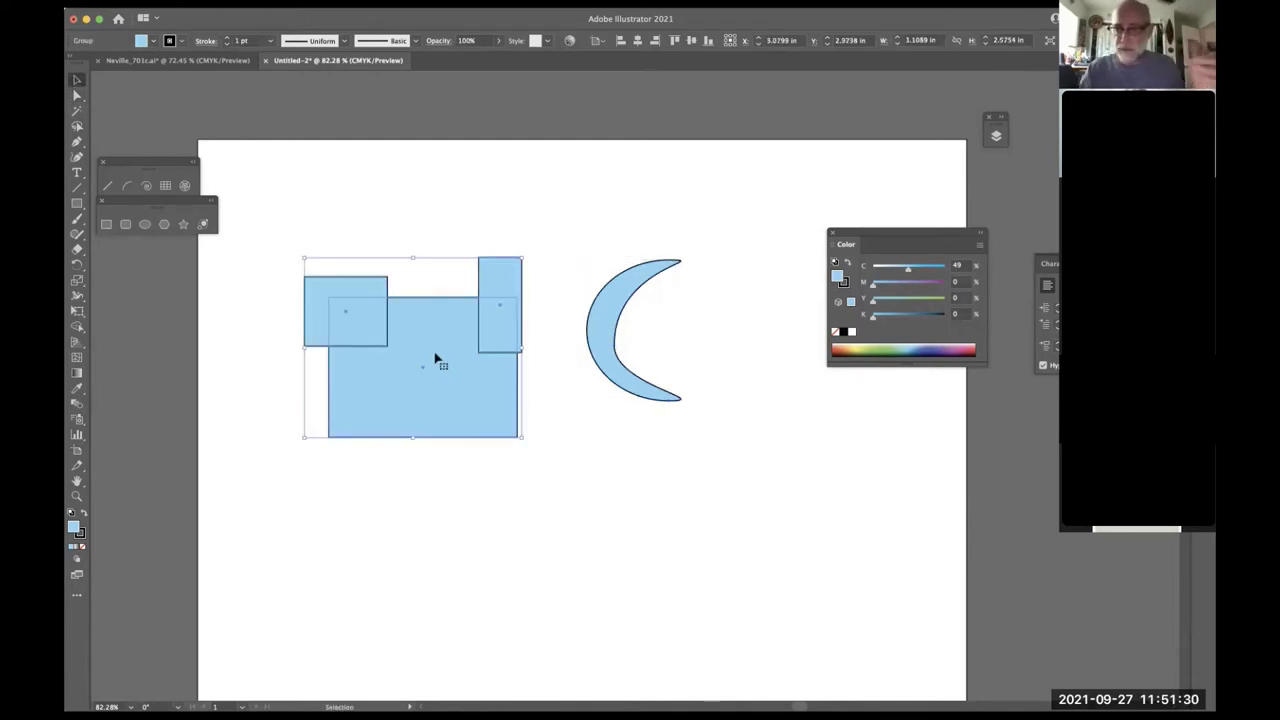
{"action": "left_click", "coordinate": [77, 95]}
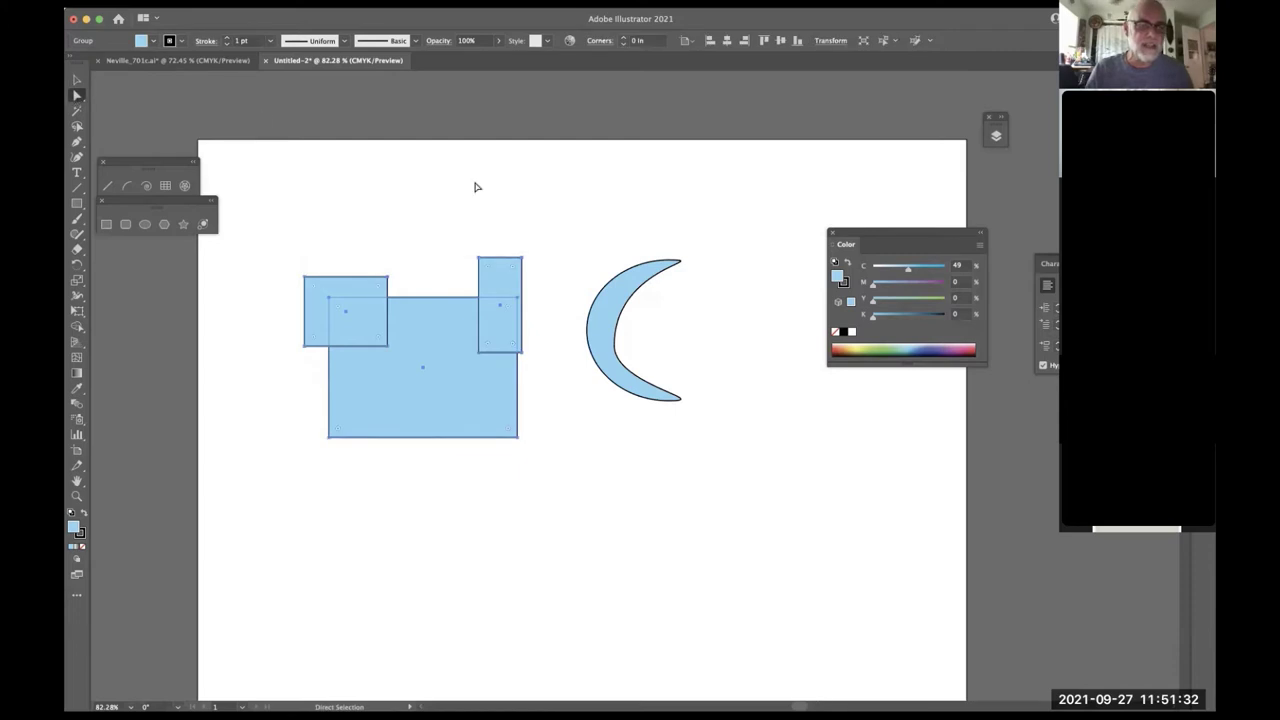
{"action": "left_click", "coordinate": [517, 186]}
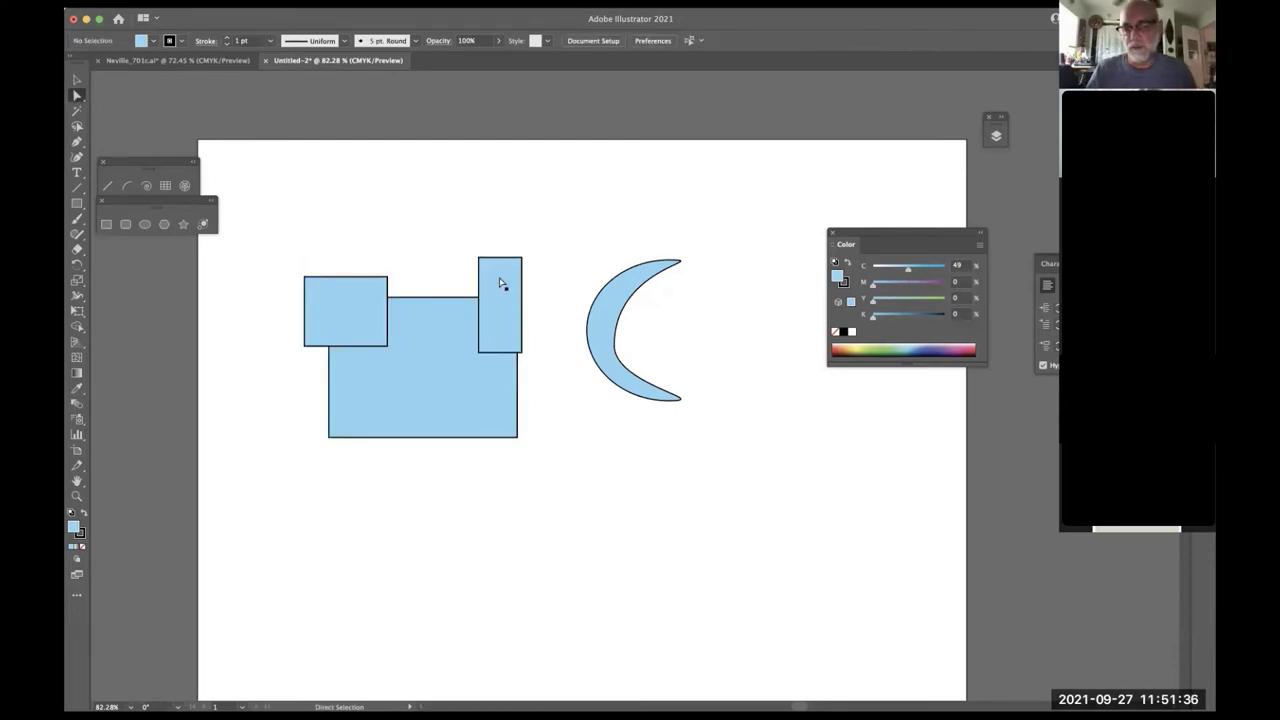
- Move only the narrow rectangle within the group down onto the large rectangle's right edge using the Direct Selection tool, and deselect it
{"action": "left_click", "coordinate": [501, 281]}
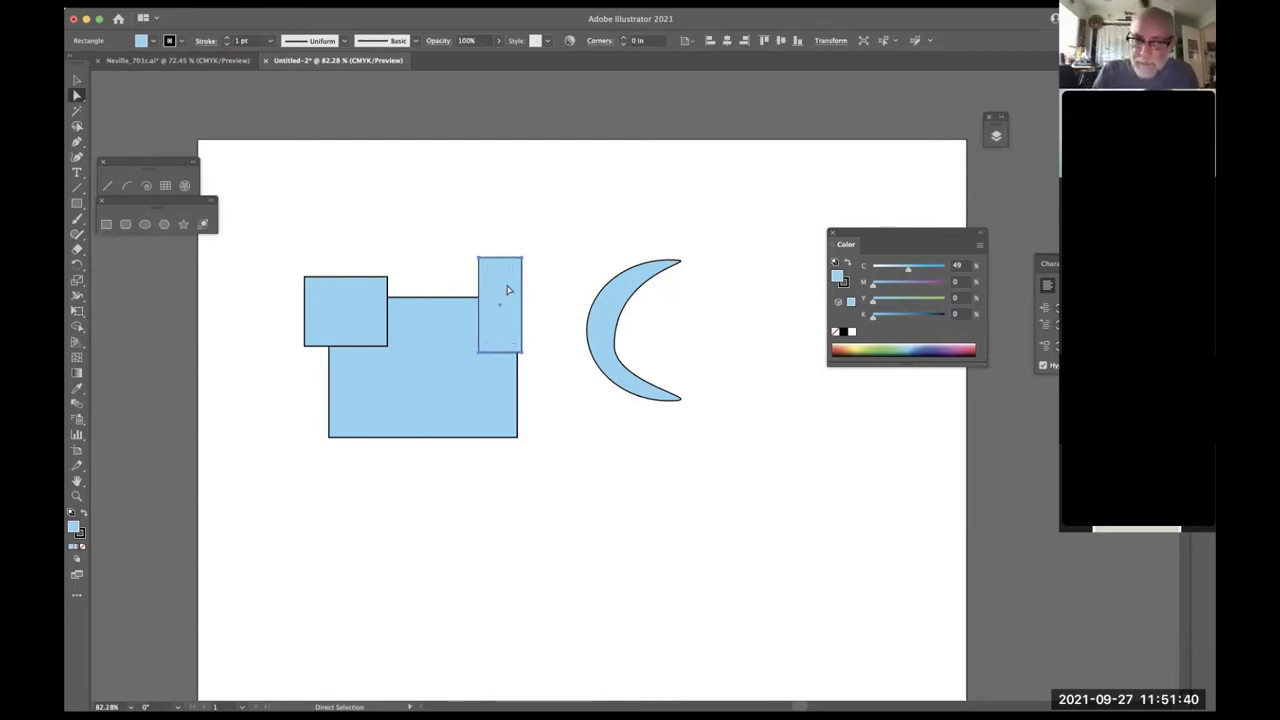
{"action": "left_click_drag", "start_coordinate": [507, 289], "coordinate": [525, 352]}
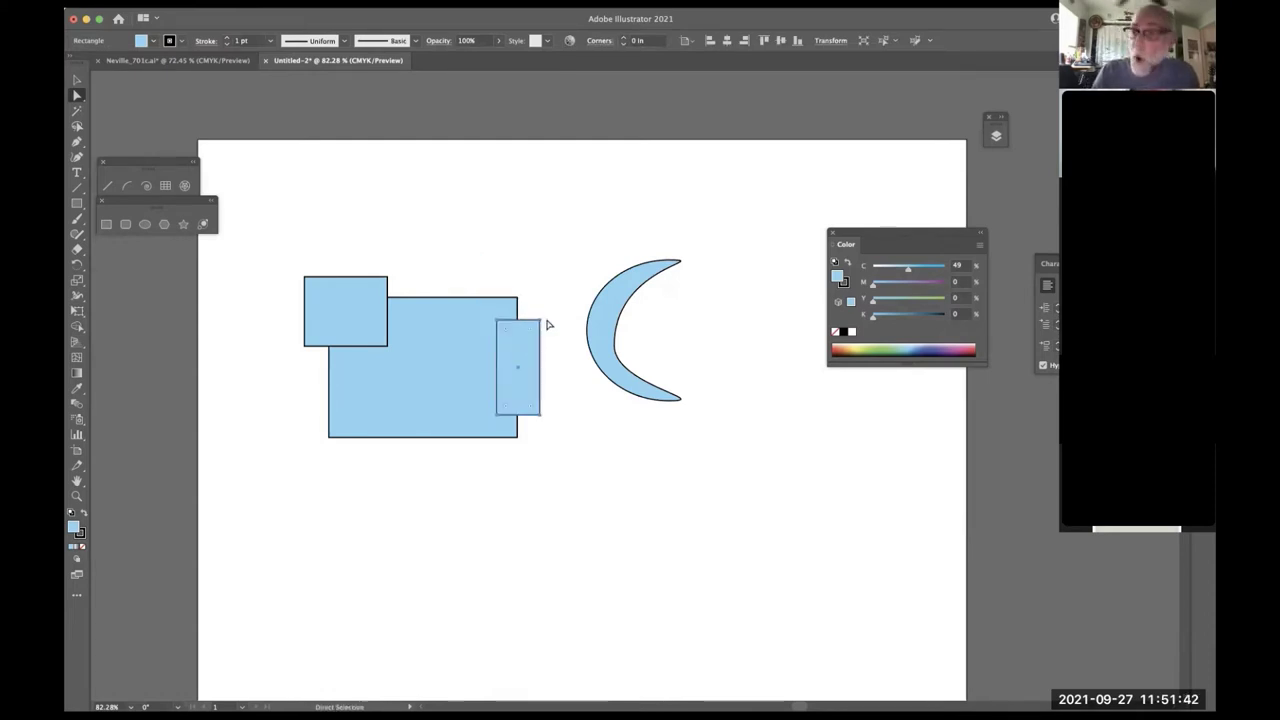
{"action": "left_click", "coordinate": [572, 265]}
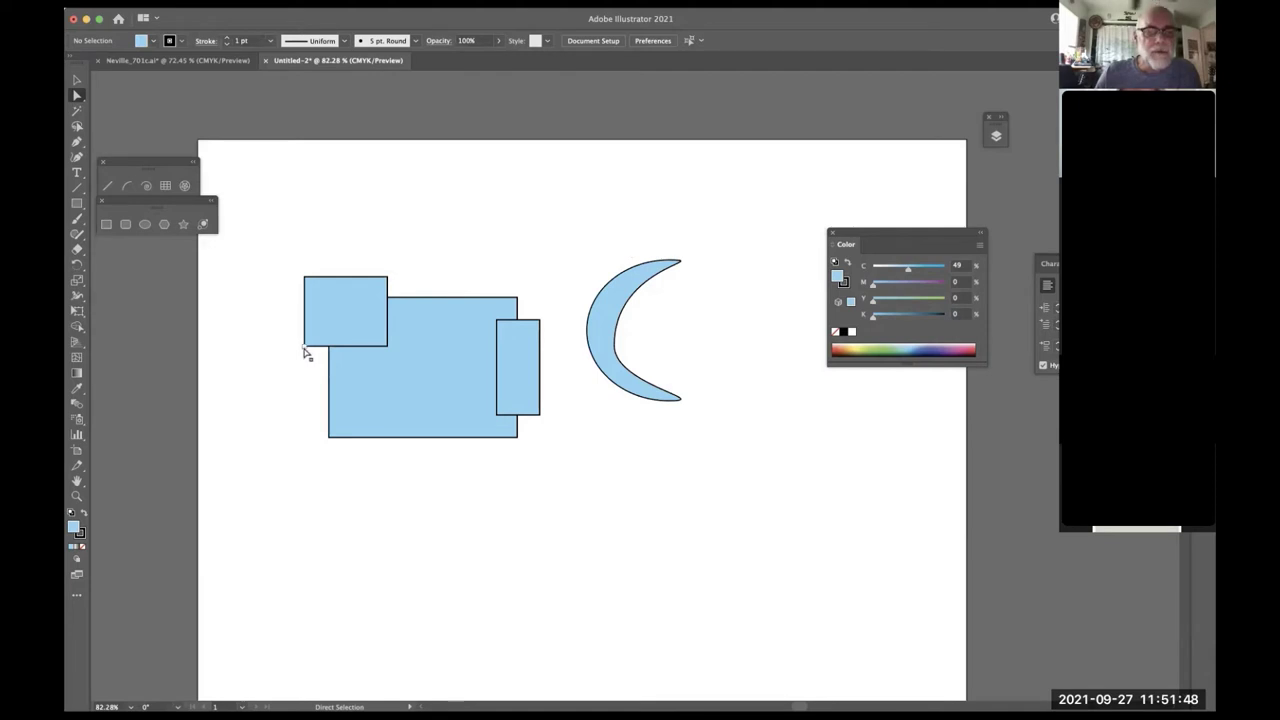
- Reposition the small upper-left rectangle's lower-left corner point, and shift its top edge to the right to form a parallelogram
{"action": "left_click_drag", "start_coordinate": [305, 350], "coordinate": [378, 290]}
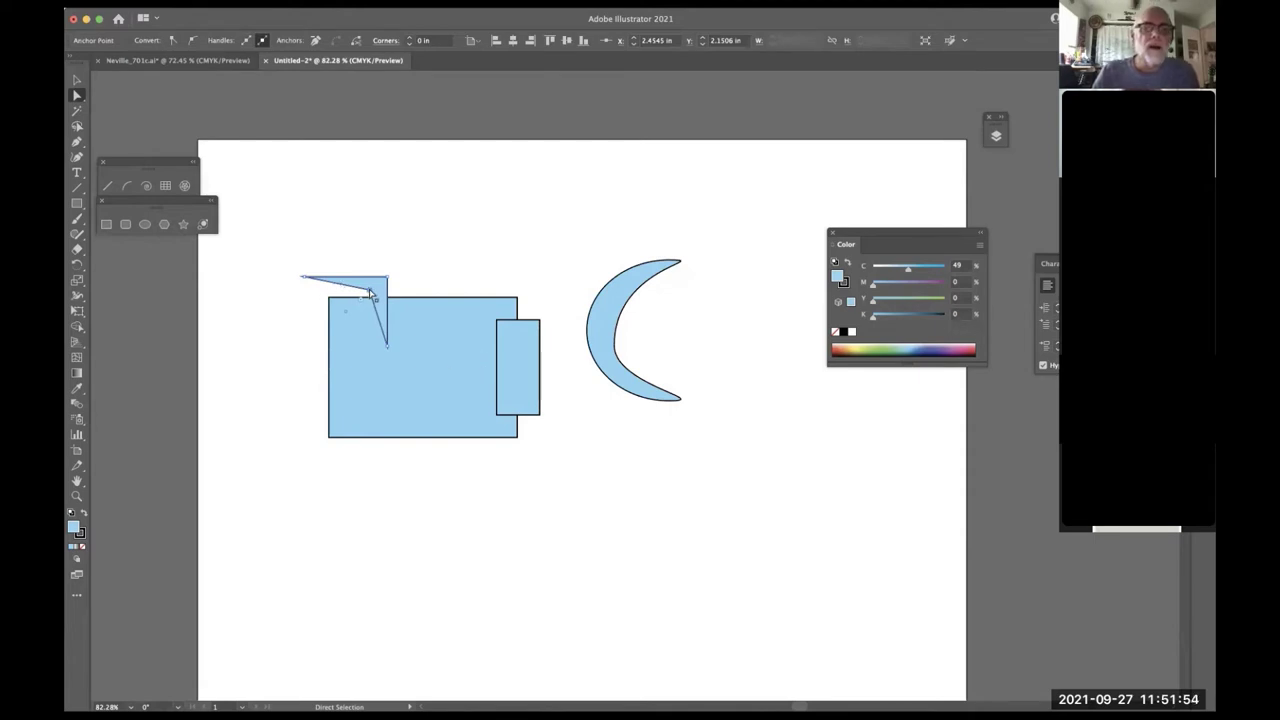
{"action": "left_click_drag", "start_coordinate": [370, 290], "coordinate": [306, 347]}
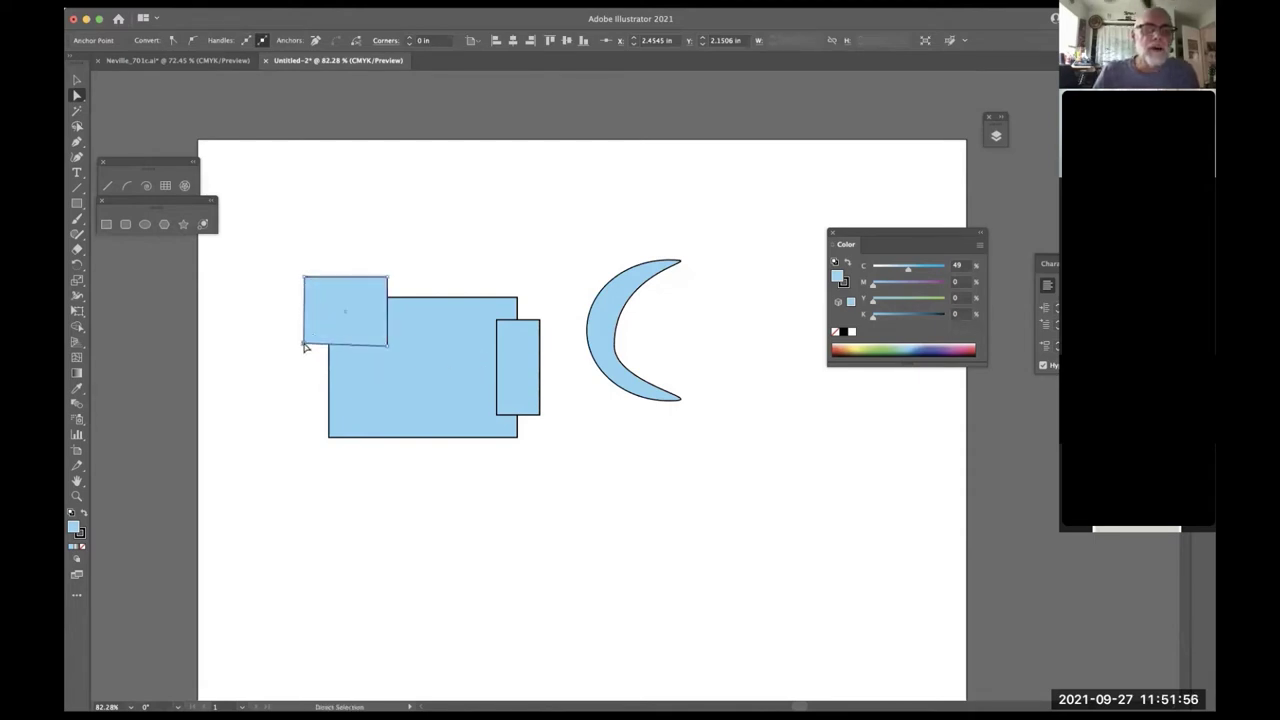
{"action": "left_click_drag", "start_coordinate": [351, 283], "coordinate": [411, 273]}
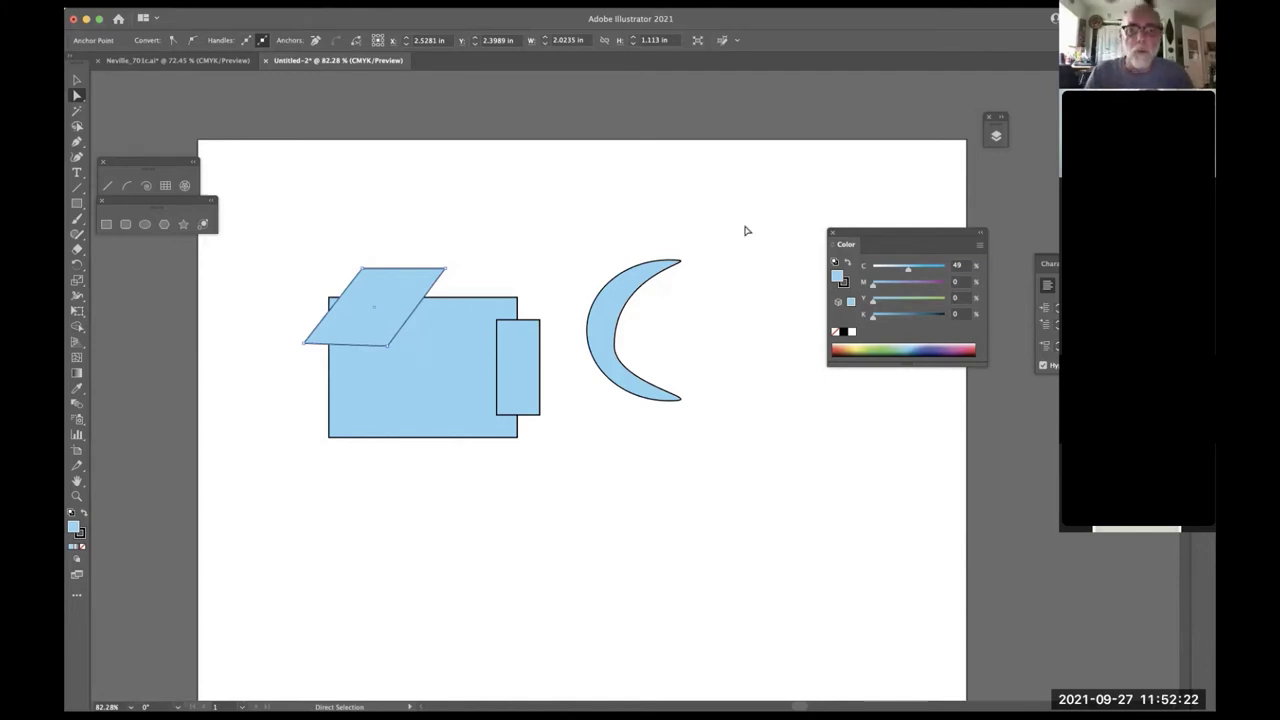
- Select all the shapes with a marquee around them and show their common bounding box with the Selection tool
{"action": "left_click_drag", "start_coordinate": [770, 215], "coordinate": [217, 529]}
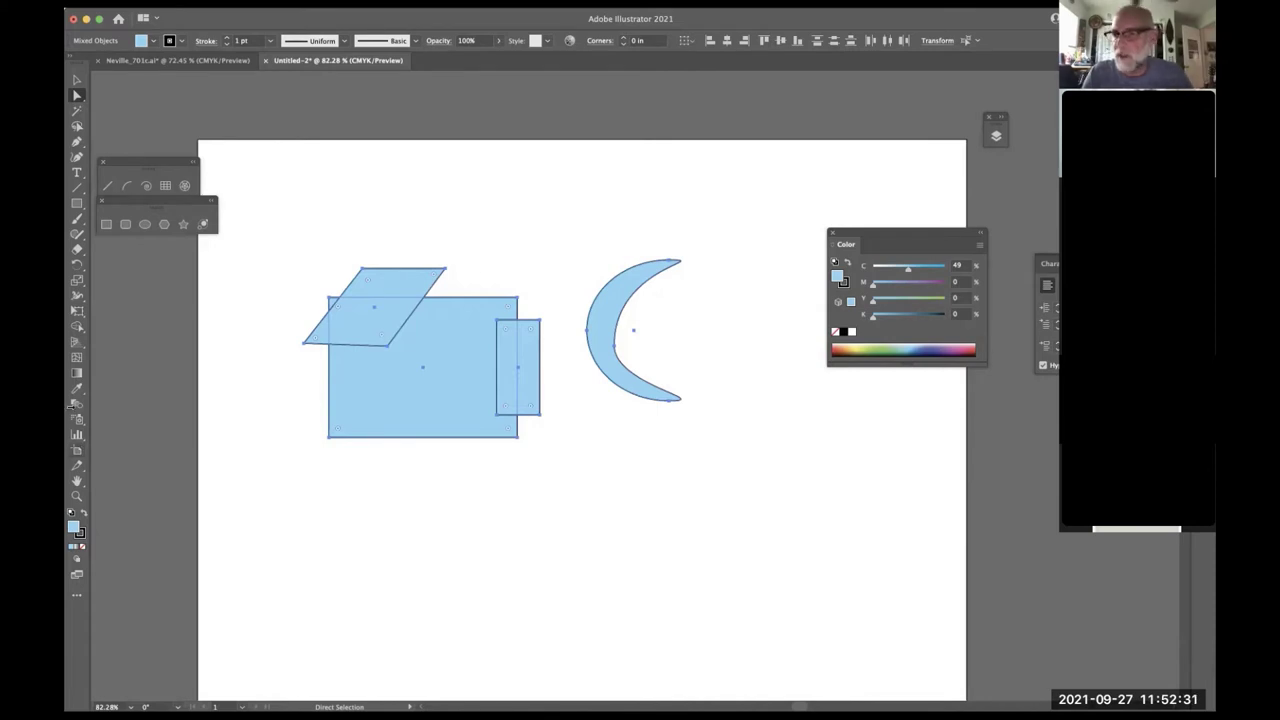
{"action": "left_click", "coordinate": [76, 81]}
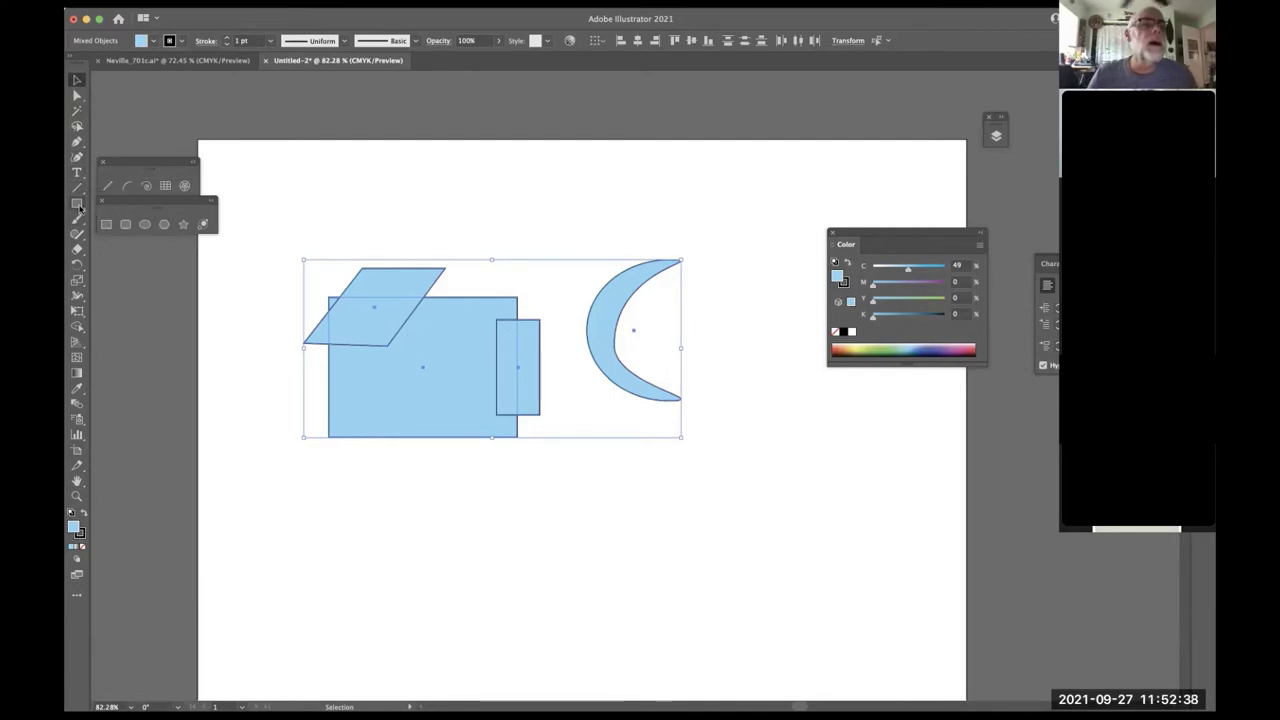
- Tear off the rectangle tool group as a floating panel, park it below the line tools panel, and review the group's tools
{"action": "left_click", "coordinate": [80, 207]}
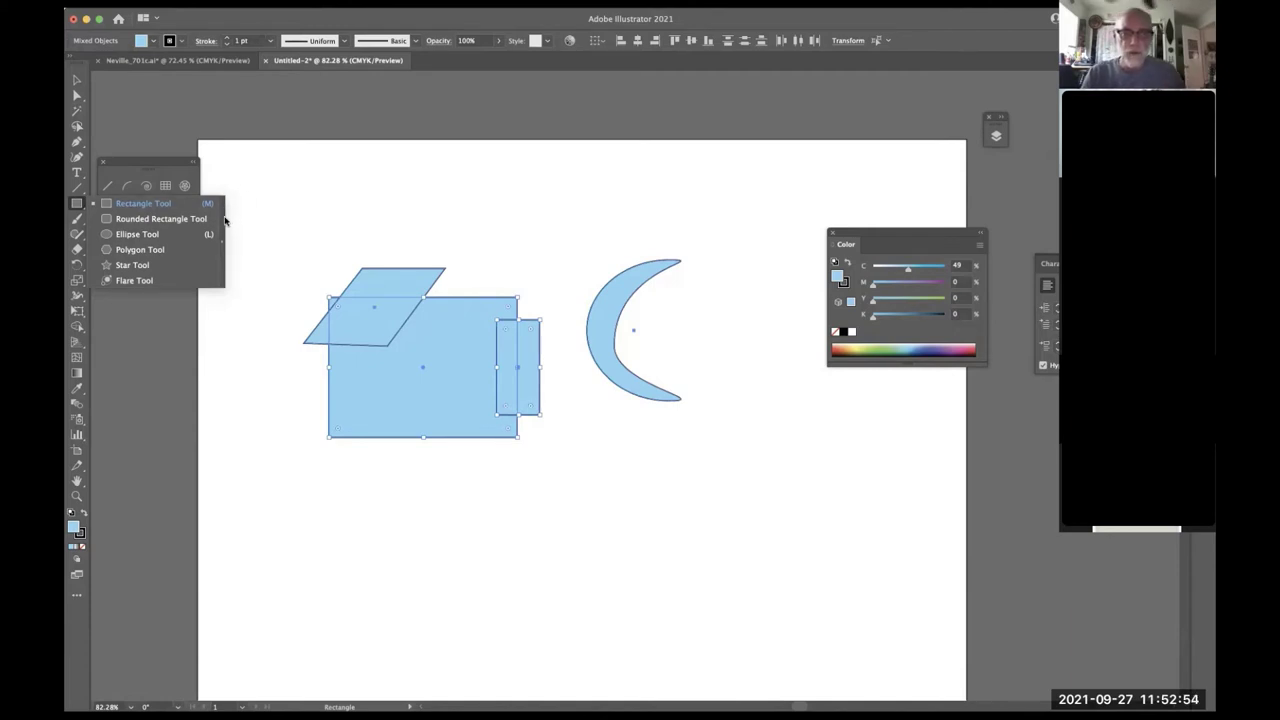
{"action": "left_click", "coordinate": [221, 214]}
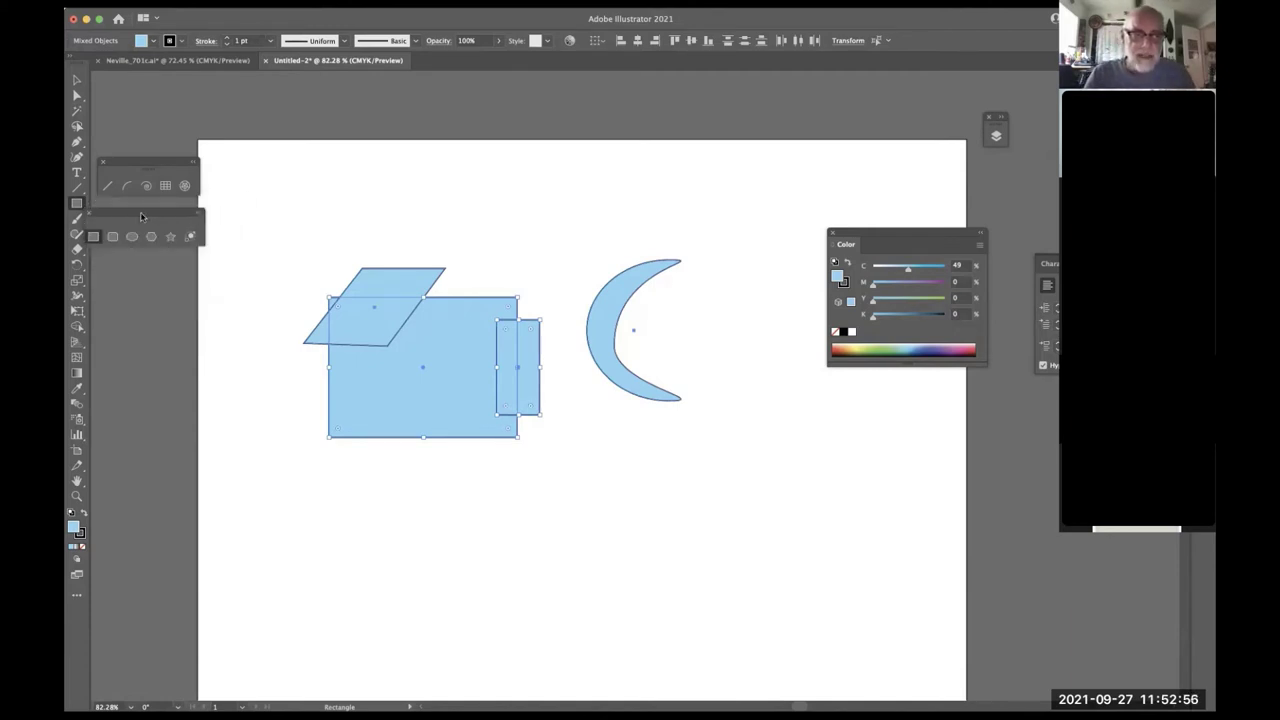
{"action": "left_click_drag", "start_coordinate": [278, 208], "coordinate": [398, 201]}
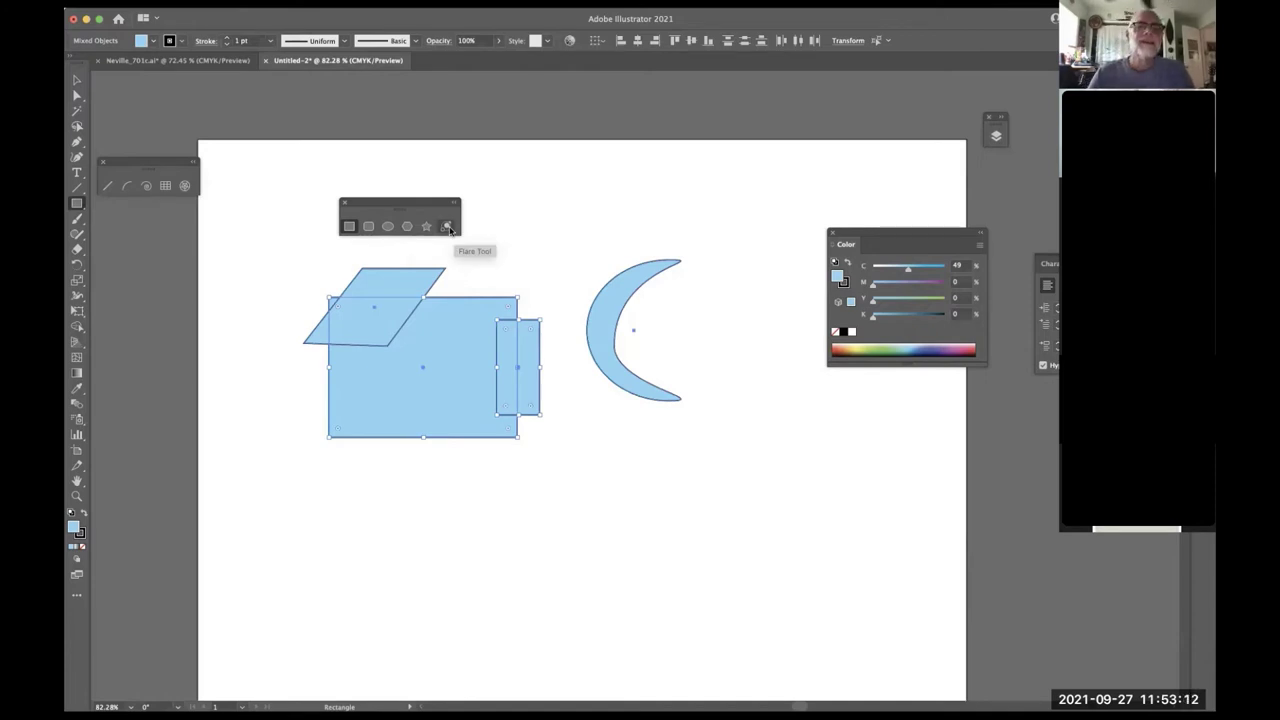
{"action": "left_click_drag", "start_coordinate": [398, 204], "coordinate": [170, 240]}
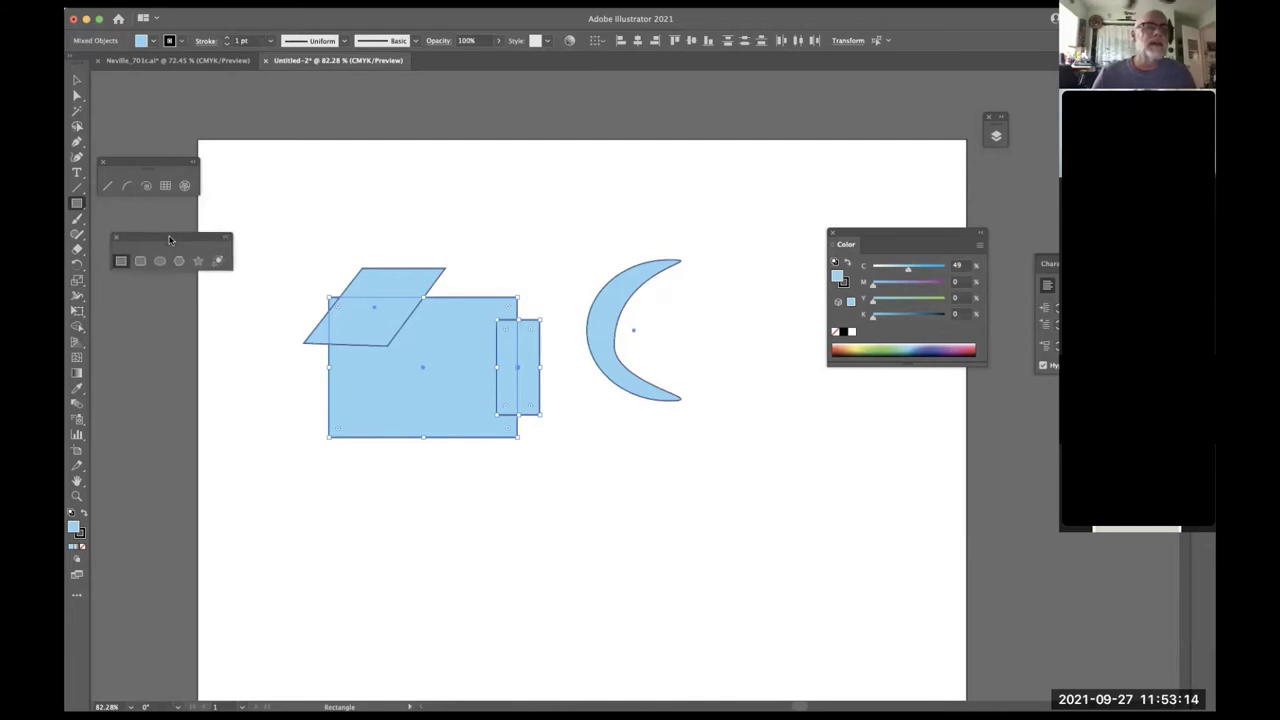
{"action": "left_click_drag", "start_coordinate": [78, 208], "coordinate": [221, 228]}
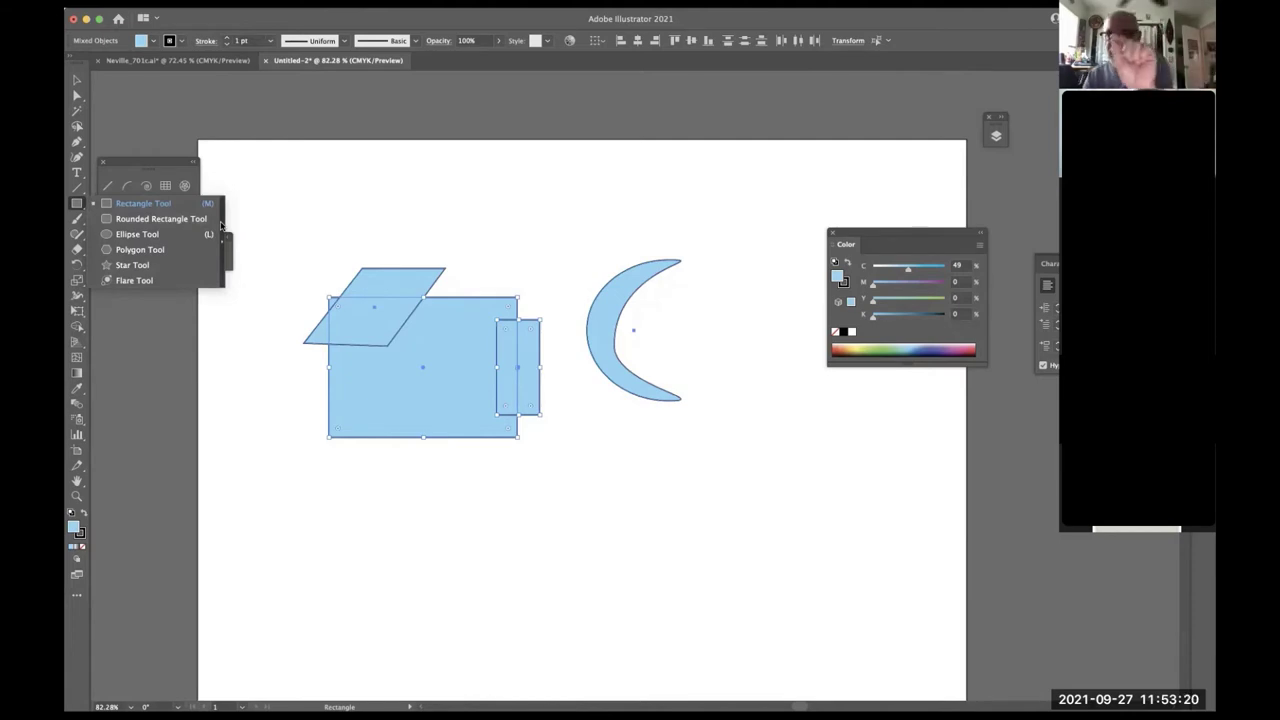
{"action": "left_click_drag", "start_coordinate": [221, 226], "coordinate": [274, 208]}
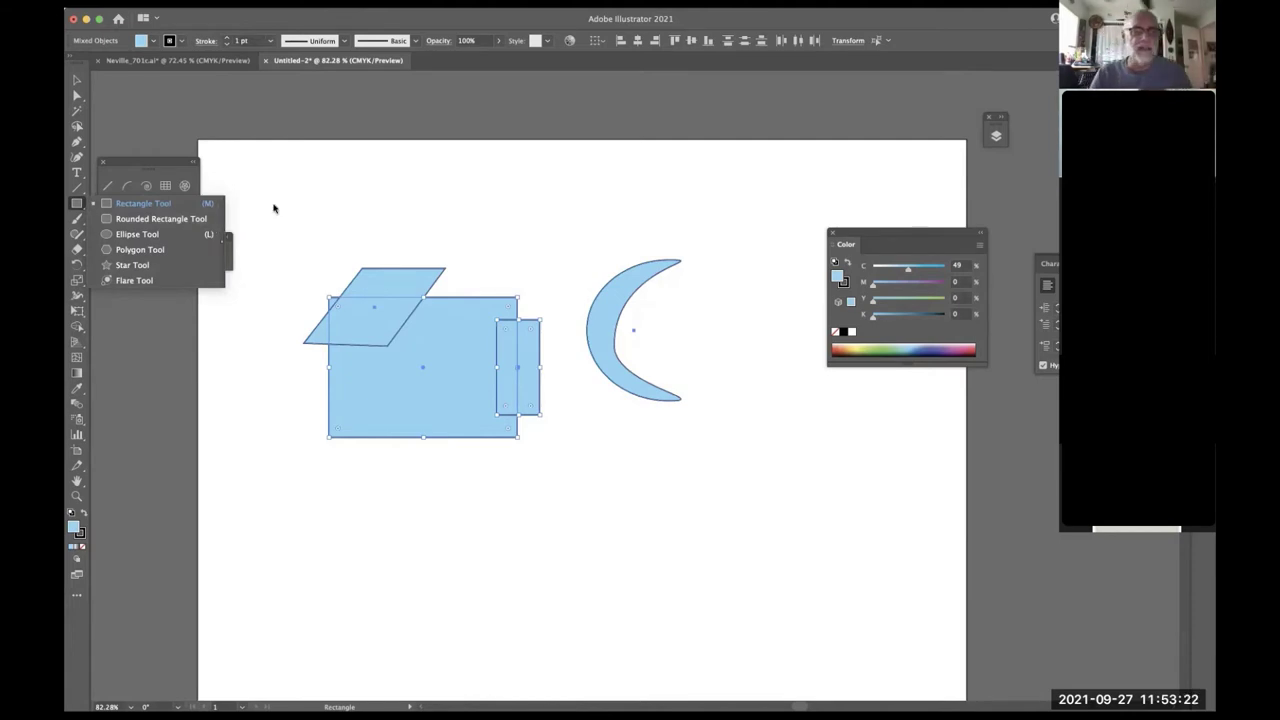
- Review the tools grouped with the Line Segment tool and move their floating panel to just above the shape tools panel
{"action": "left_click", "coordinate": [76, 190]}
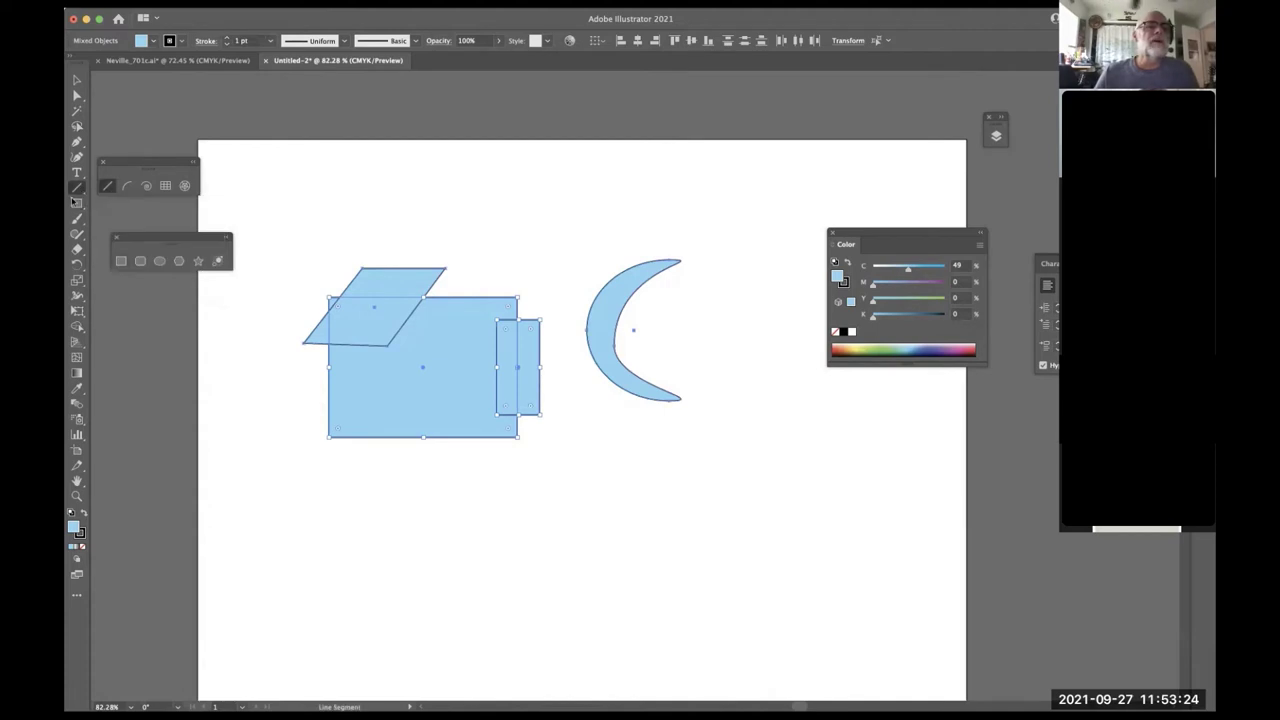
{"action": "left_click", "coordinate": [77, 191]}
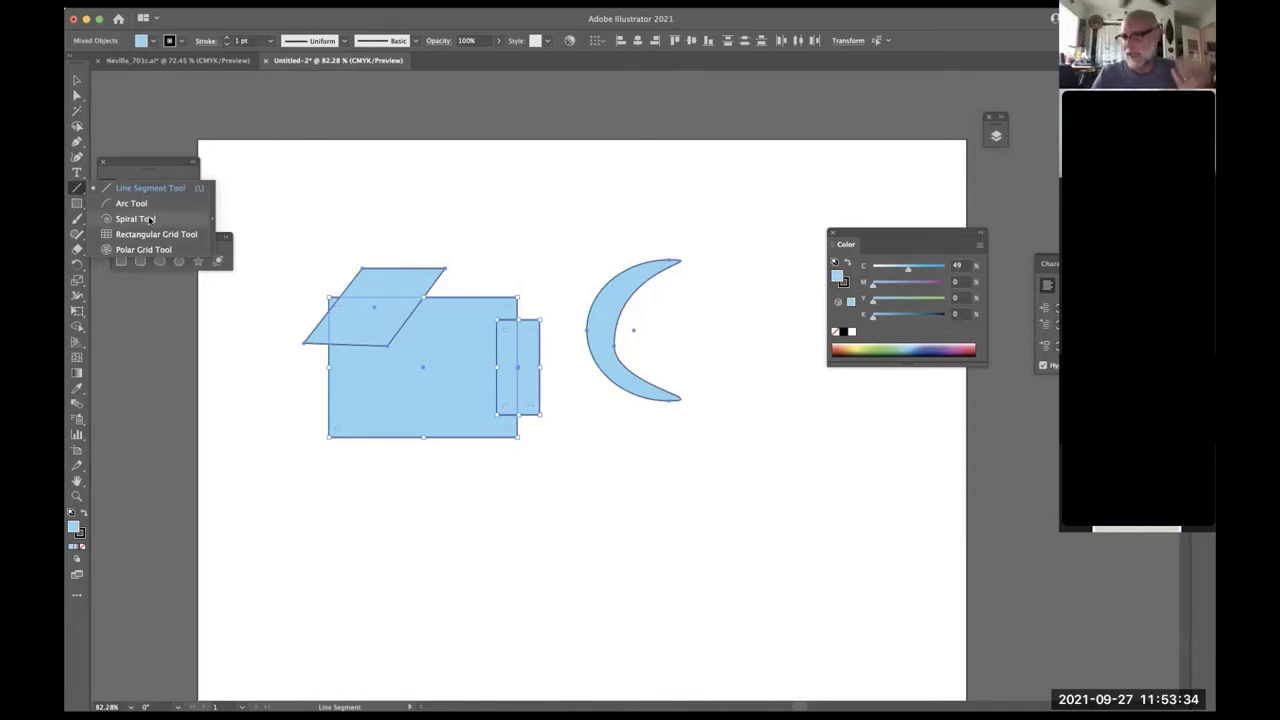
{"action": "left_click", "coordinate": [153, 163]}
{"action": "left_click_drag", "start_coordinate": [153, 162], "coordinate": [171, 190]}
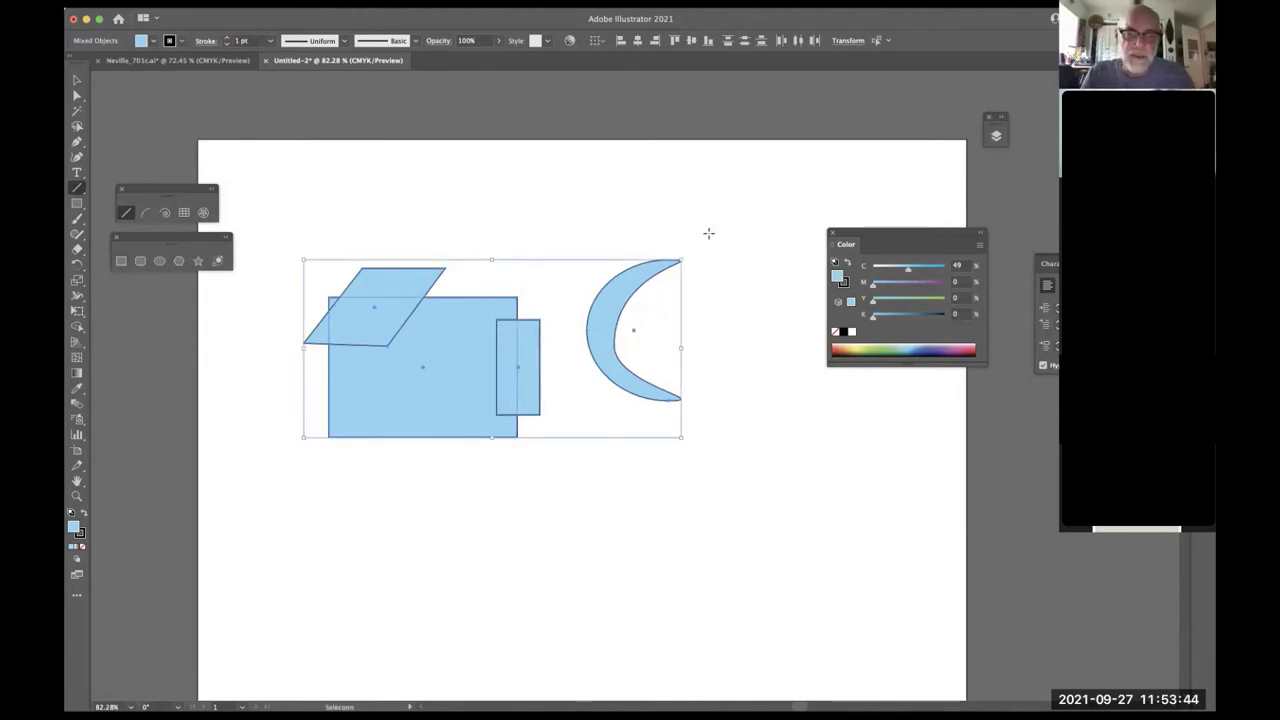
- Deselect all artwork and draw three tilted hexagons: above the large rectangle, below and right of the crescent, and above the crescent
{"action": "left_click", "coordinate": [77, 80]}
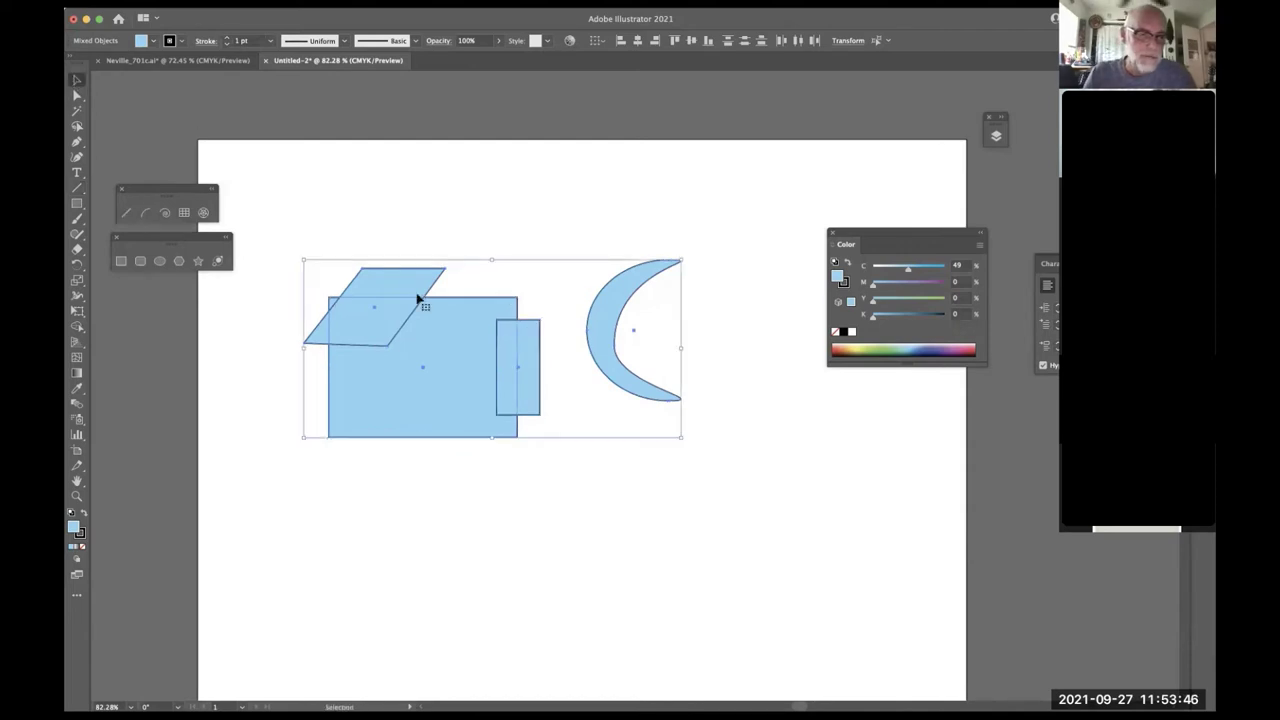
{"action": "left_click", "coordinate": [533, 204]}
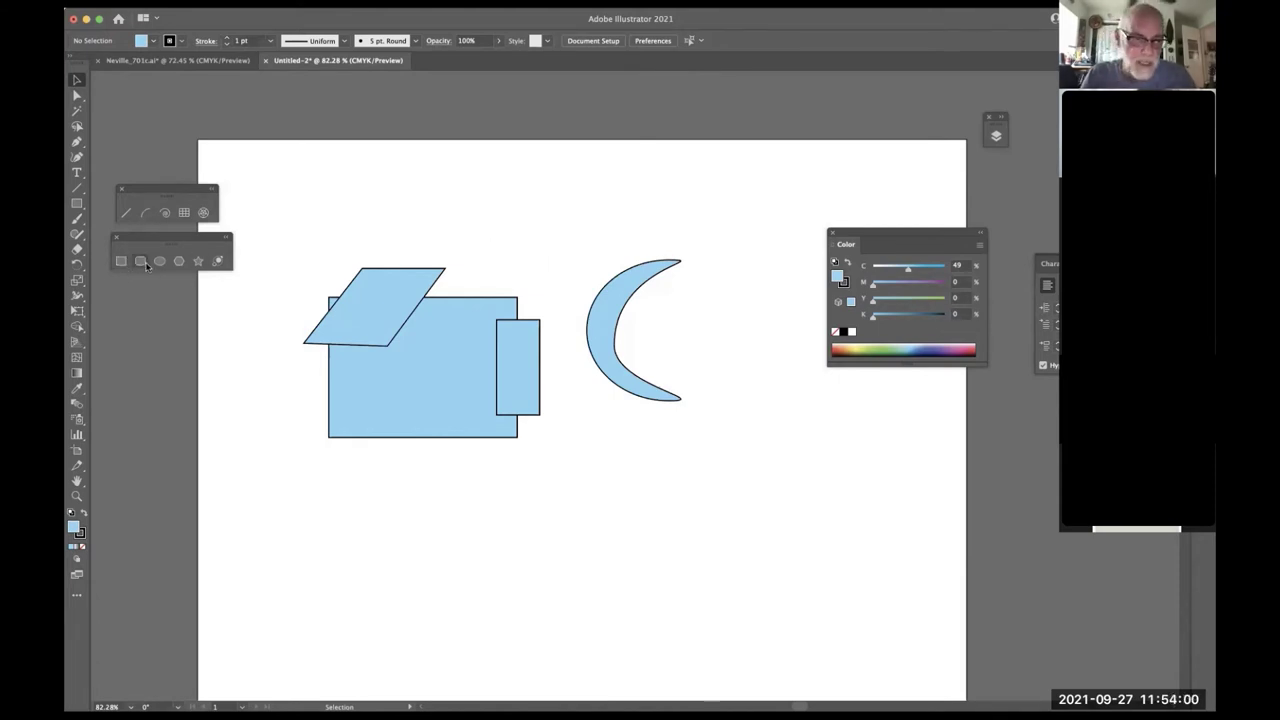
{"action": "left_click", "coordinate": [179, 264]}
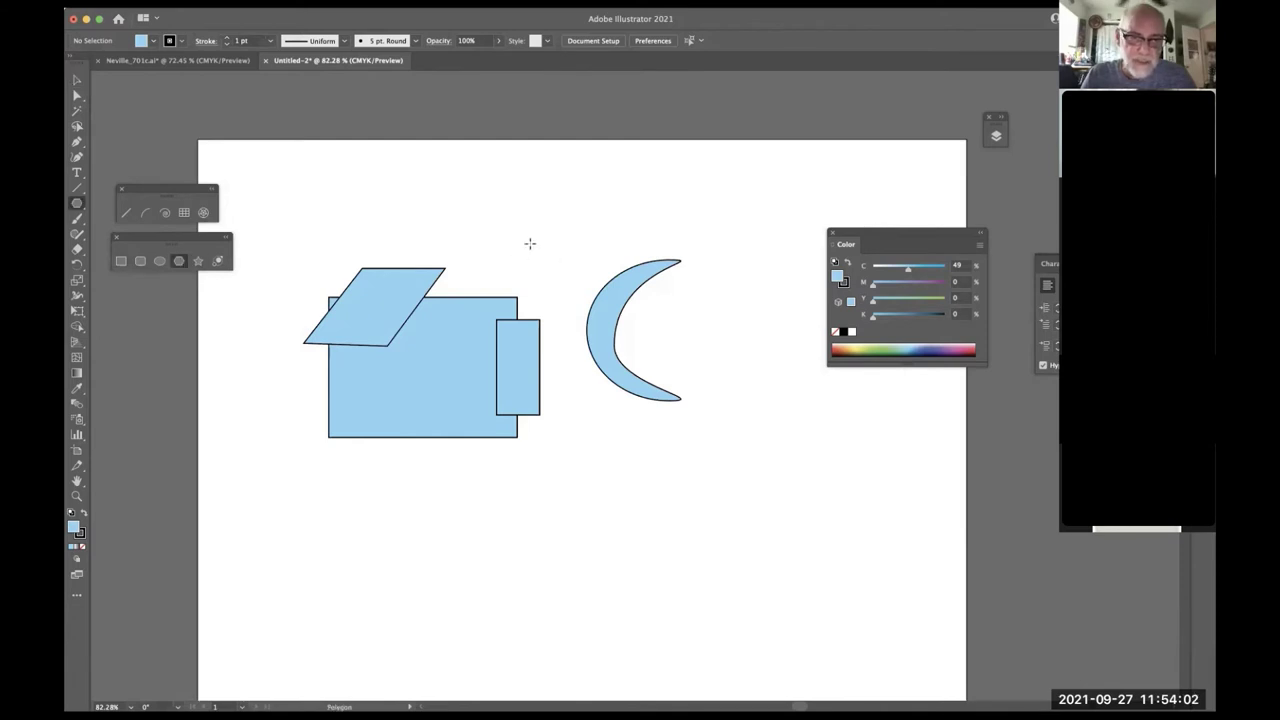
{"action": "left_click_drag", "start_coordinate": [477, 189], "coordinate": [489, 249]}
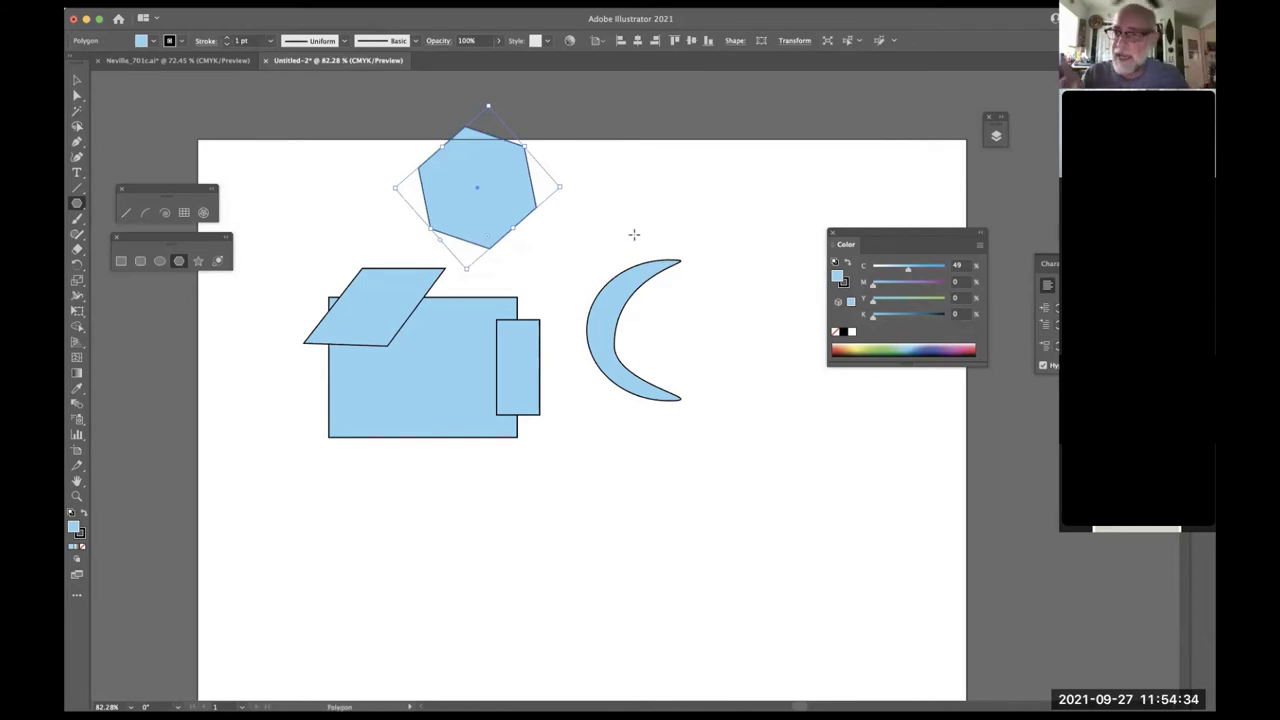
{"action": "mouse_move", "coordinate": [634, 234]}
{"action": "left_mouse_down"}
{"action": "mouse_move", "coordinate": [698, 219]}
{"action": "mouse_move", "coordinate": [771, 400]}
{"action": "mouse_move", "coordinate": [820, 461]}
{"action": "left_mouse_up"}
{"action": "left_click", "coordinate": [737, 246], "text": "super"}
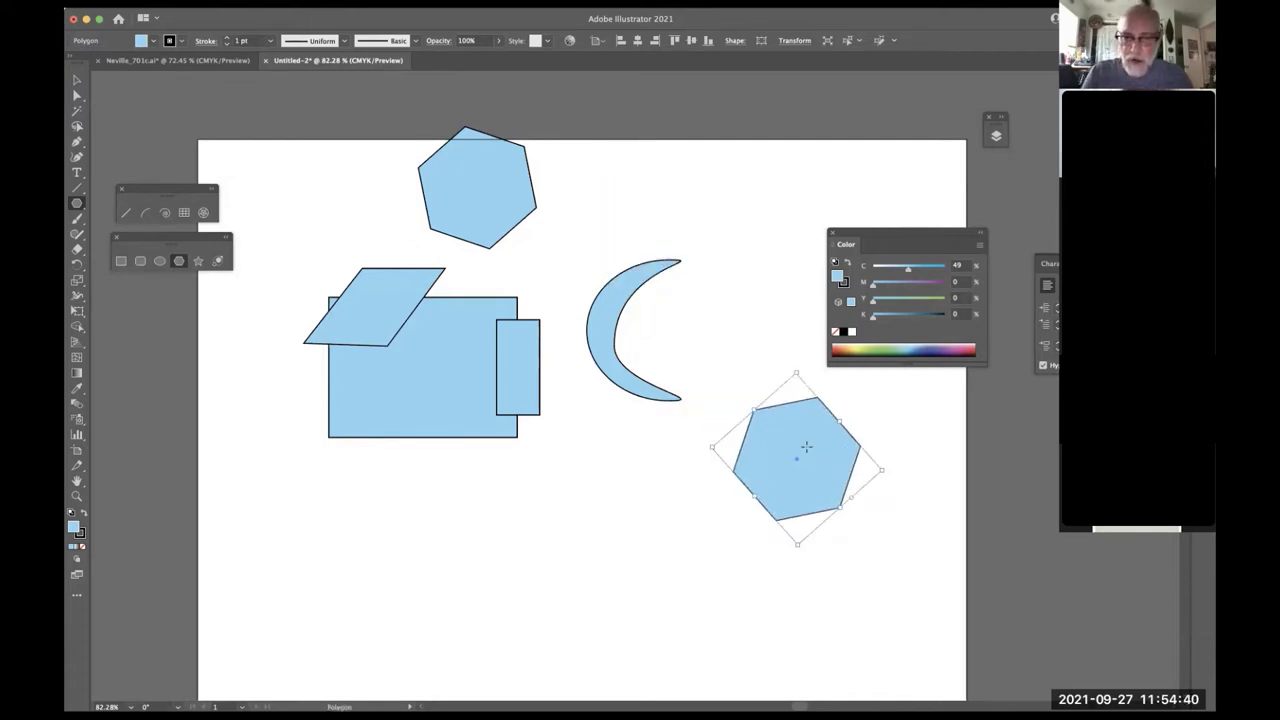
{"action": "left_click_drag", "start_coordinate": [657, 206], "coordinate": [697, 241]}
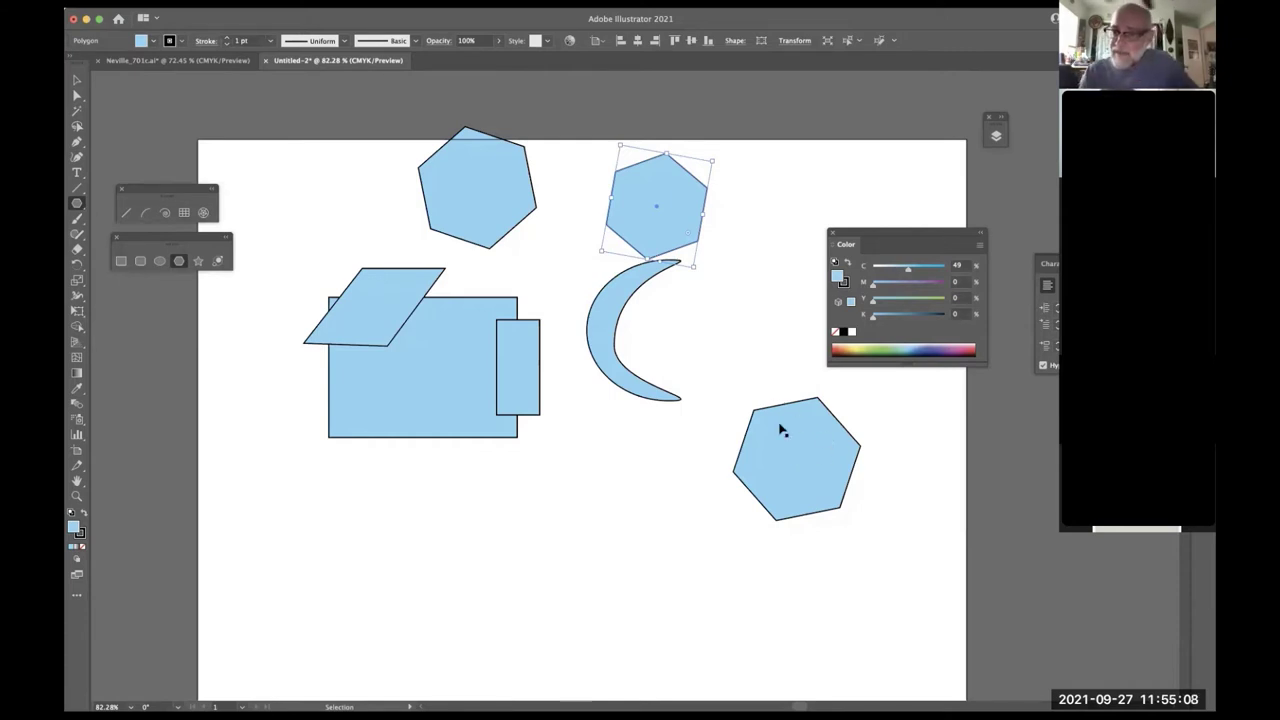
- Move the lower-right hexagon up beside the crescent's open side without leaving the Polygon tool
{"action": "left_click_drag", "start_coordinate": [774, 437], "coordinate": [723, 338]}
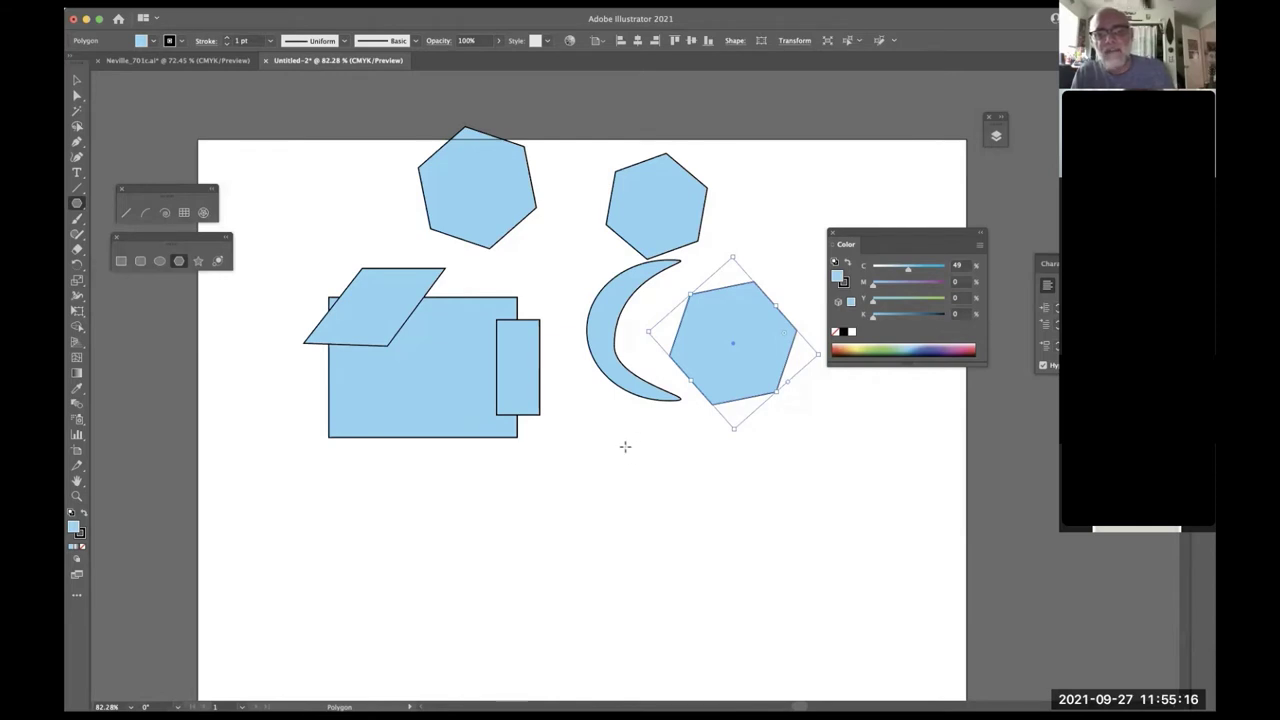
{"action": "key", "text": "space"}
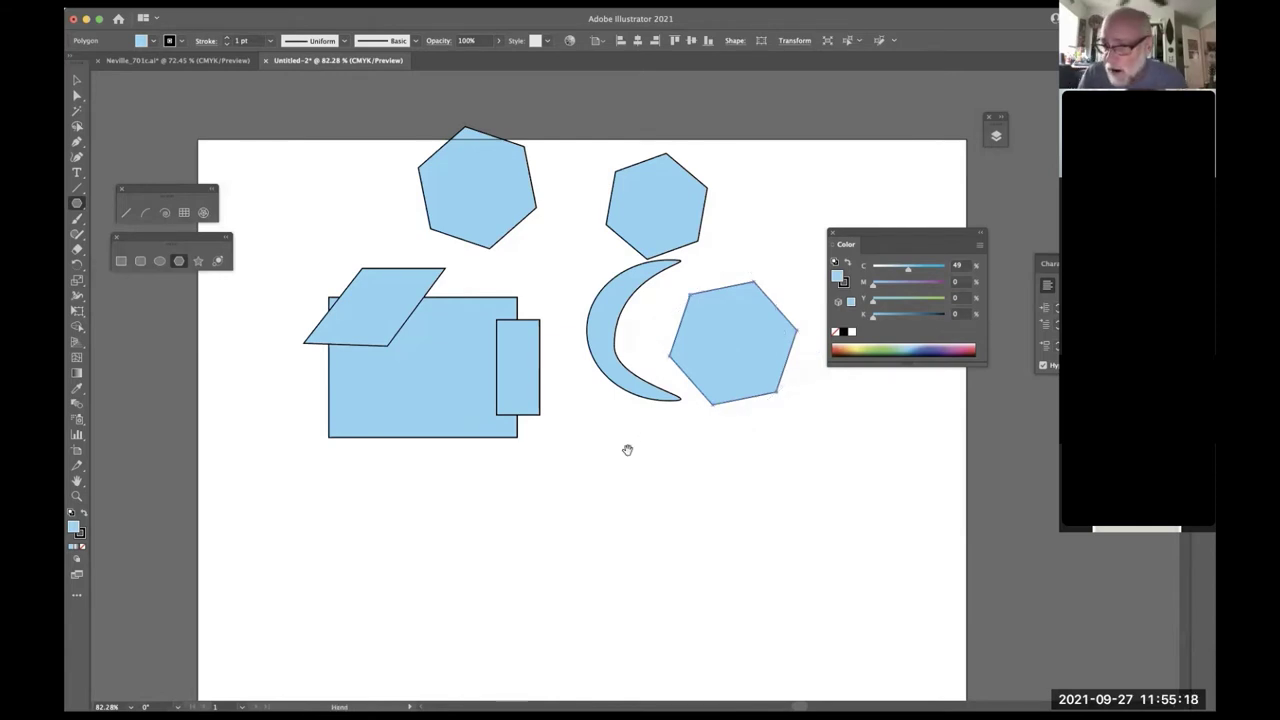
{"action": "left_click_drag", "start_coordinate": [597, 397], "coordinate": [537, 426]}
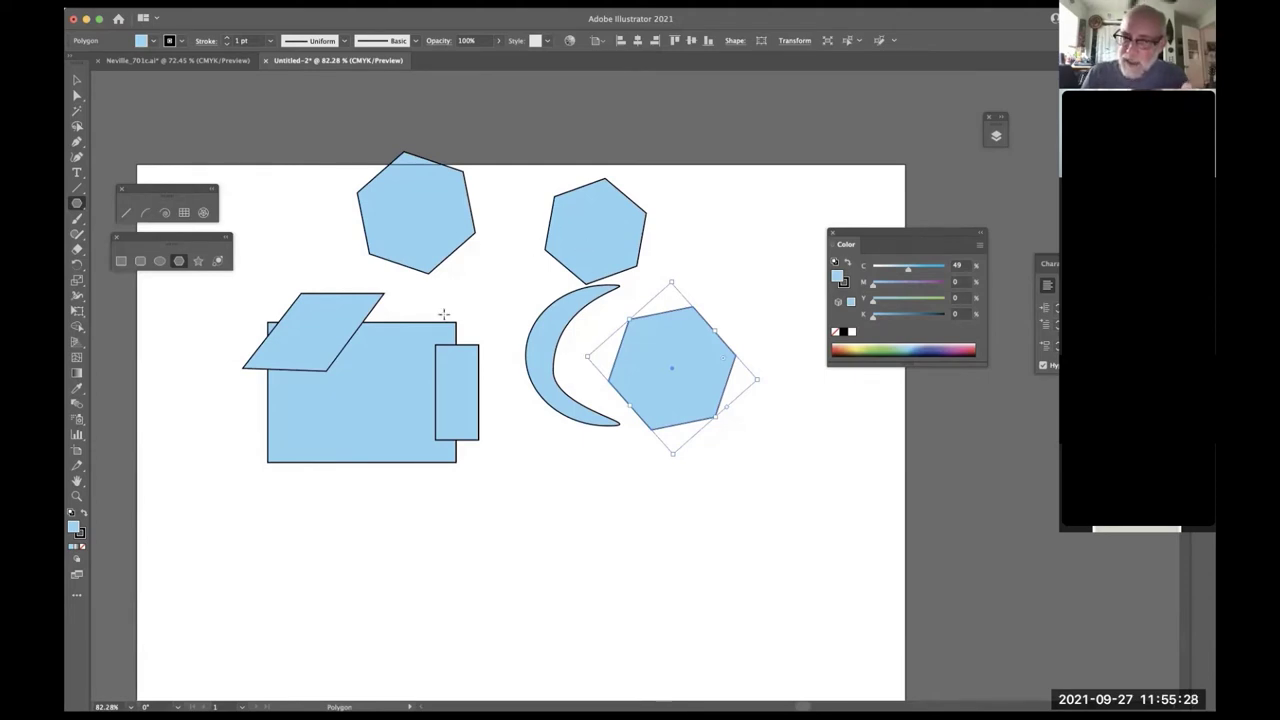
- Draw an upright hexagon over the large rectangle's upper-right corner and a smaller tilted hexagon between the crescent and the right-hand hexagon
{"action": "left_click_drag", "start_coordinate": [443, 298], "coordinate": [508, 335]}
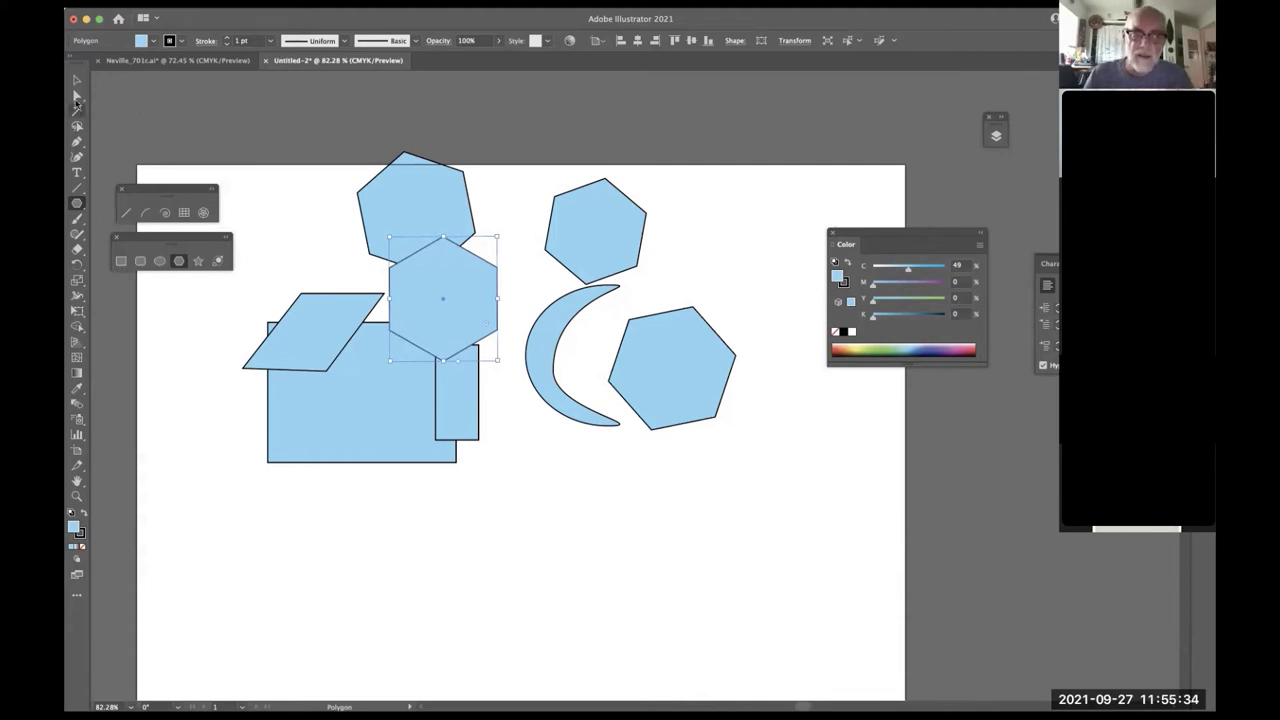
{"action": "left_click", "coordinate": [77, 95]}
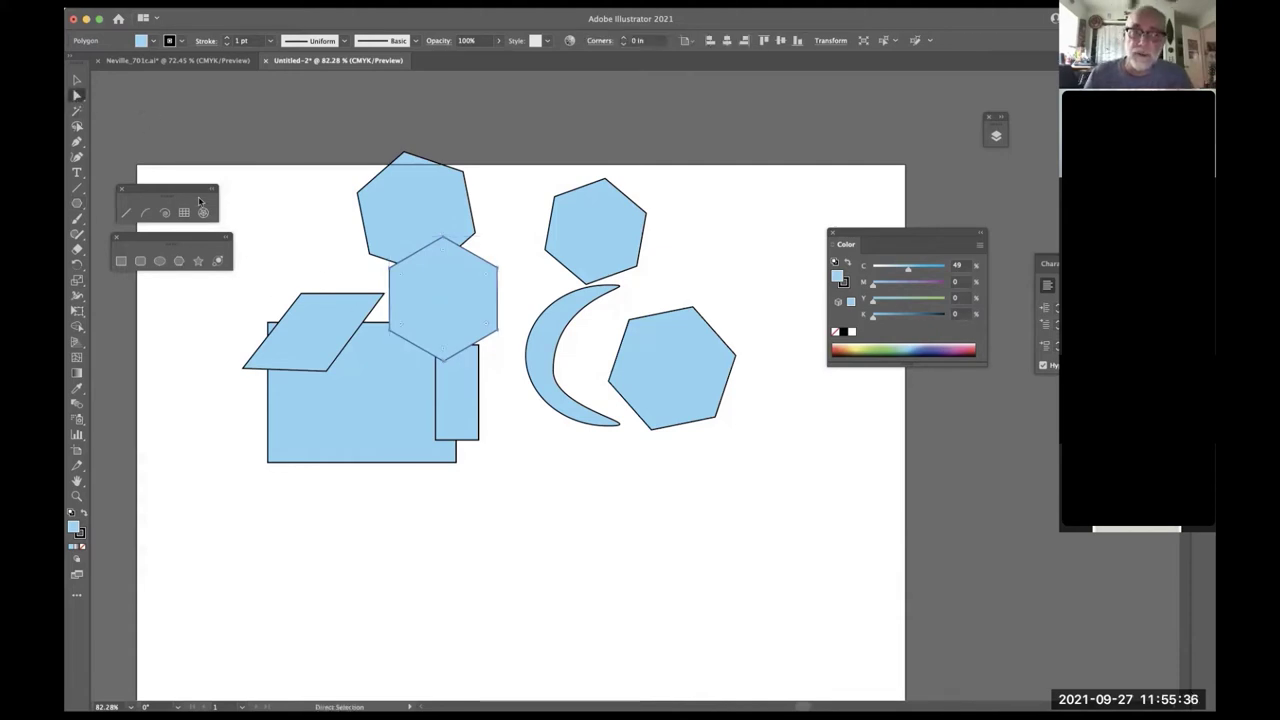
{"action": "left_click", "coordinate": [180, 262]}
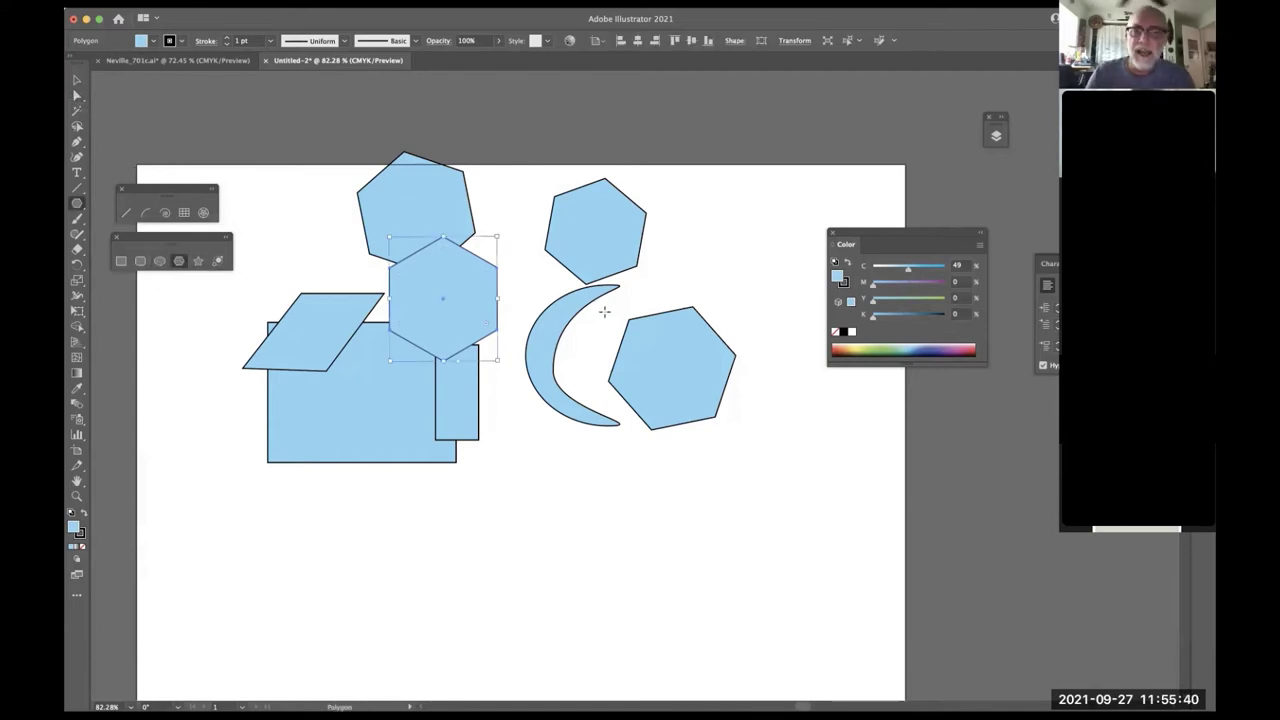
{"action": "left_click_drag", "start_coordinate": [607, 316], "coordinate": [657, 296]}
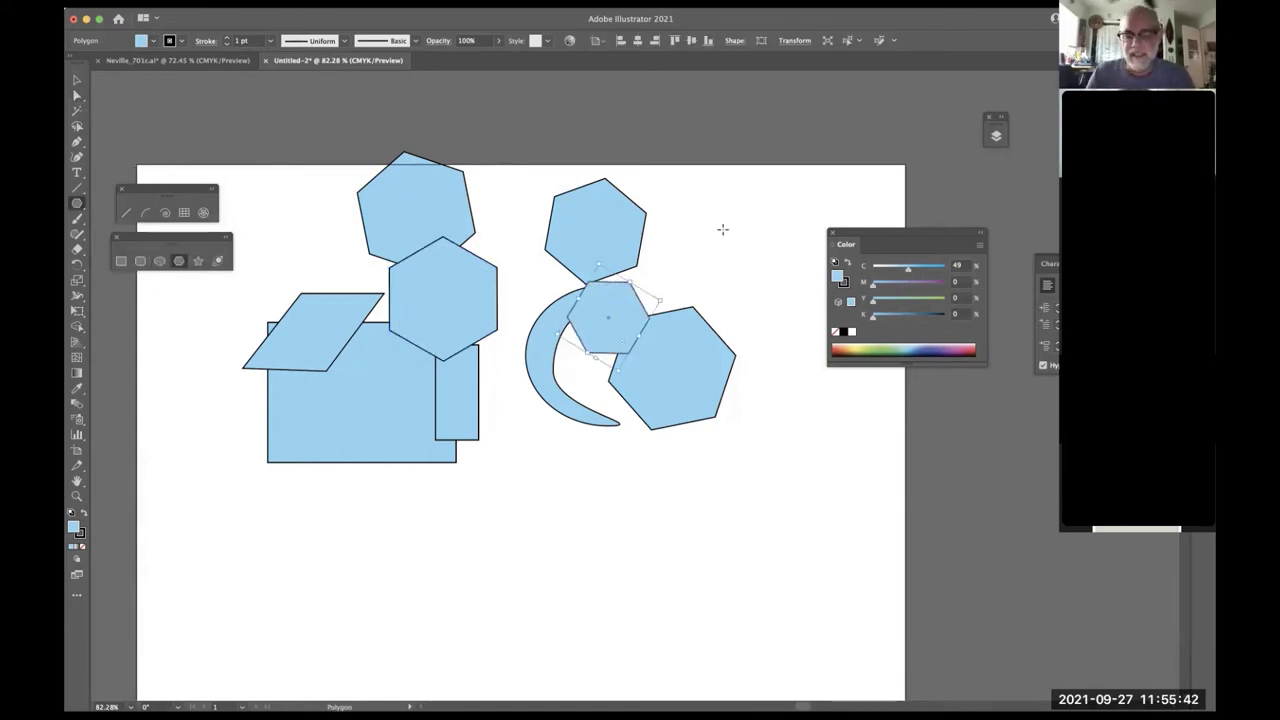
- Pull the small hexagon's upper-right corner point inward past its centre to form a notch, then deselect it without leaving the Polygon tool
{"action": "key", "text": "a"}
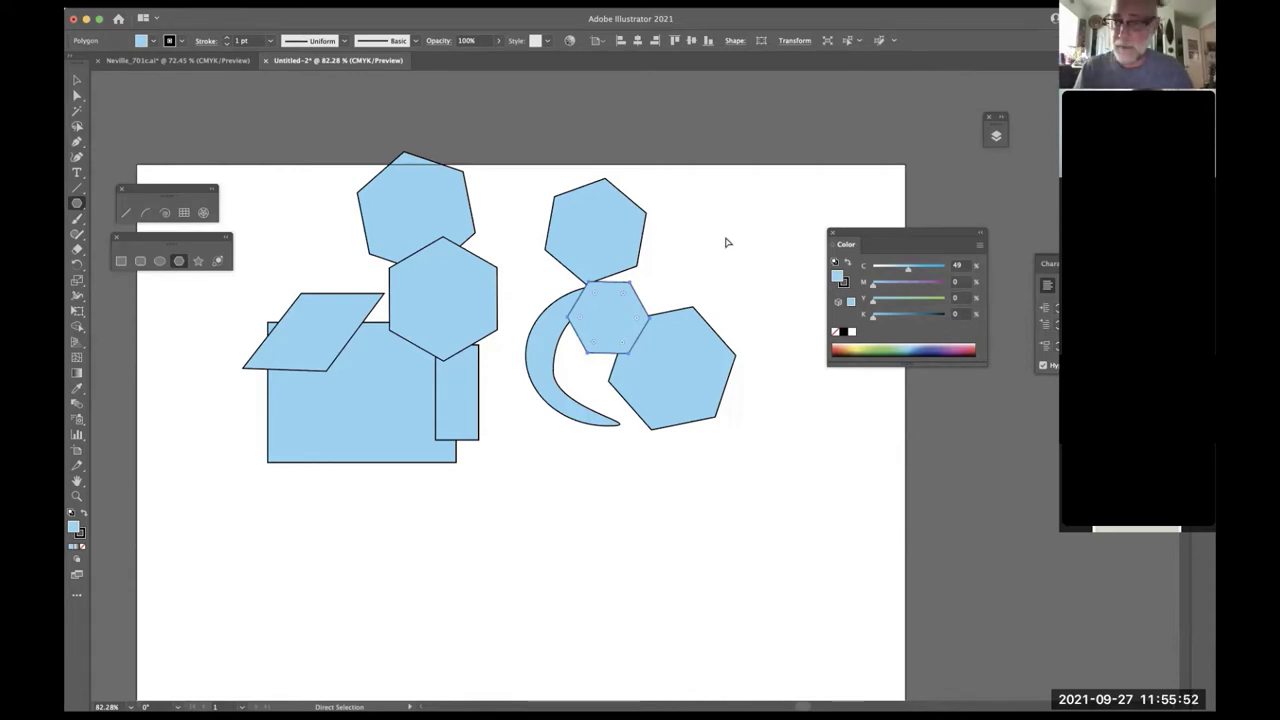
{"action": "left_click_drag", "start_coordinate": [630, 294], "coordinate": [582, 369]}
{"action": "left_click", "coordinate": [637, 294]}
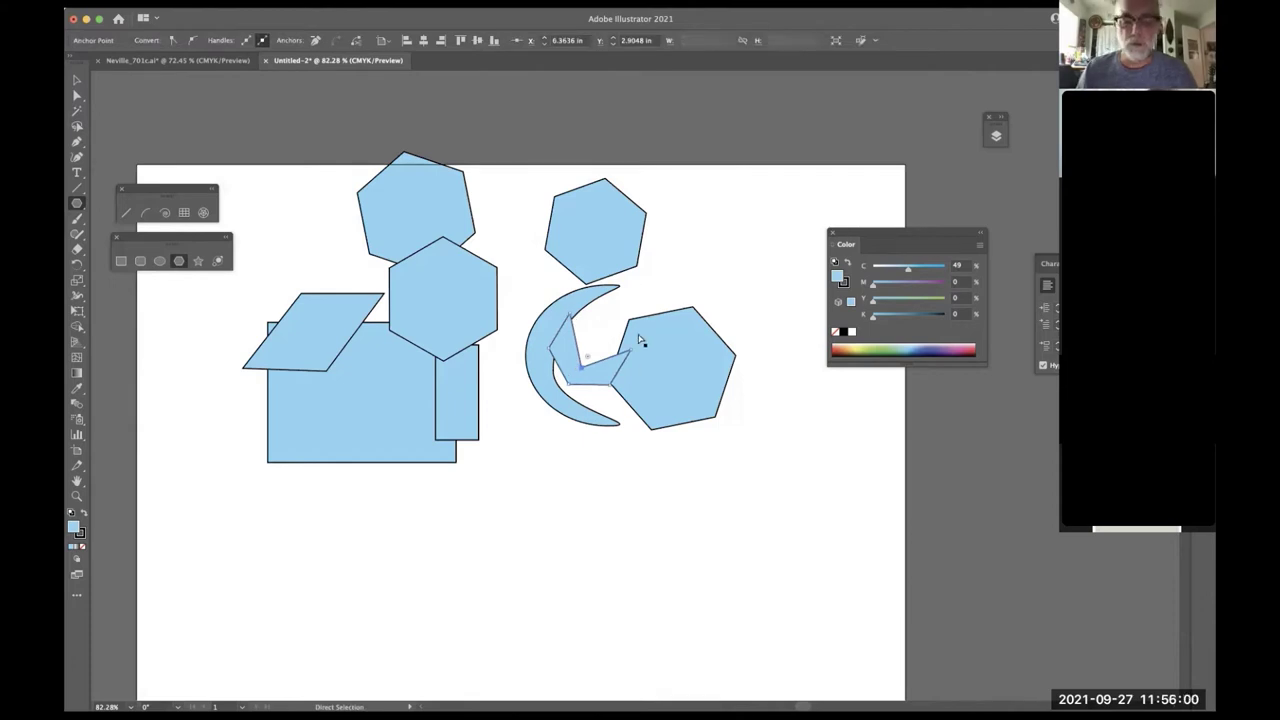
{"action": "left_click", "coordinate": [745, 227], "text": "super"}
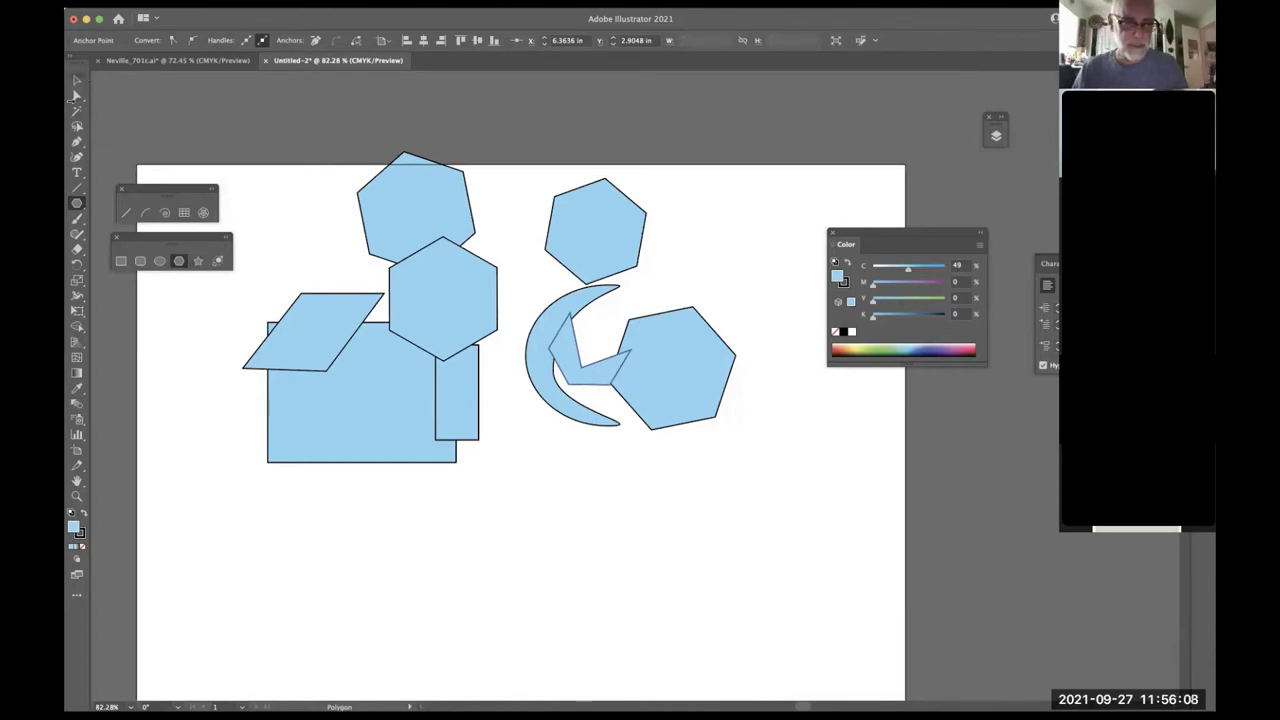
- Select all the shapes on the artboard with the Selection tool and delete them
{"action": "left_click", "coordinate": [79, 83]}
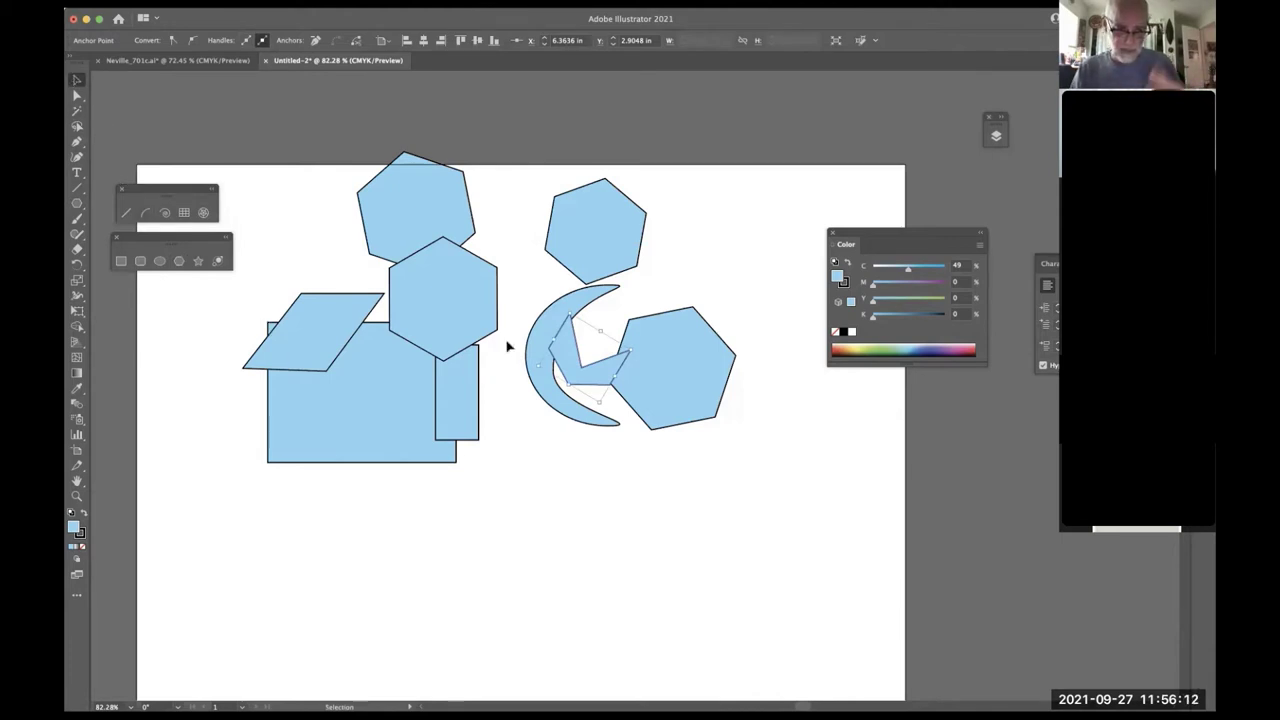
{"action": "left_click_drag", "start_coordinate": [798, 178], "coordinate": [257, 573]}
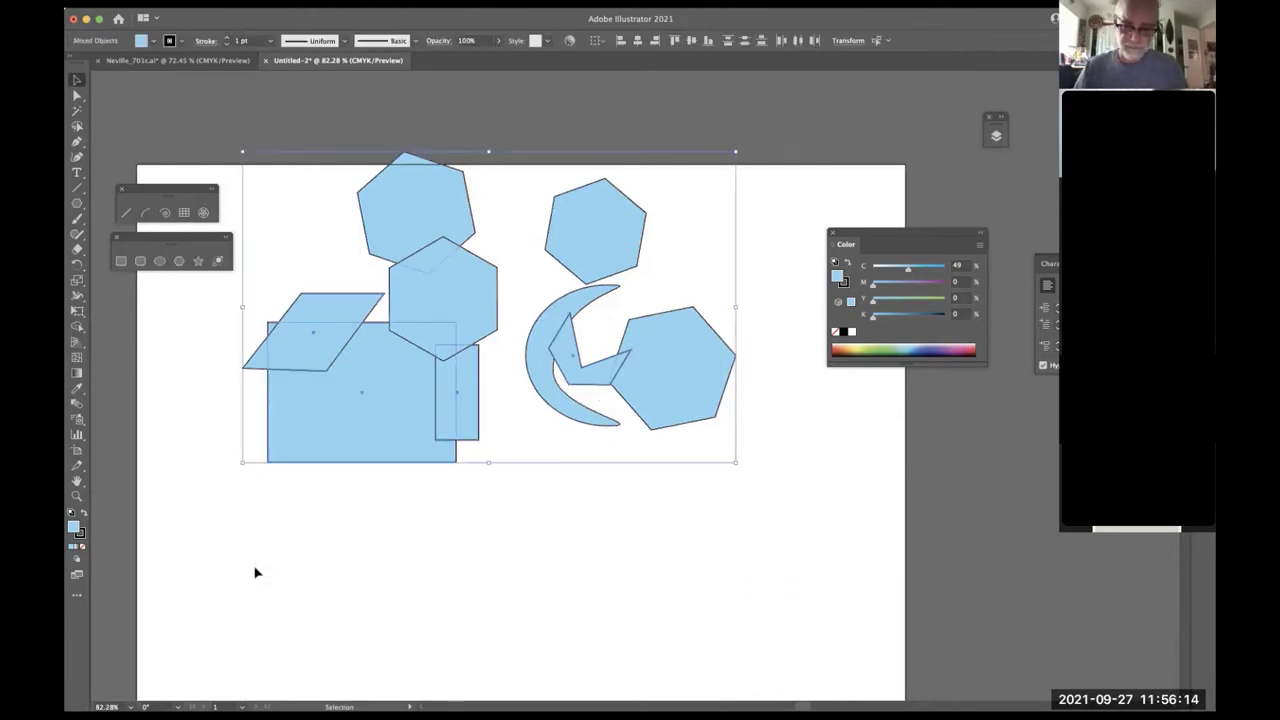
{"action": "key", "text": "Delete"}
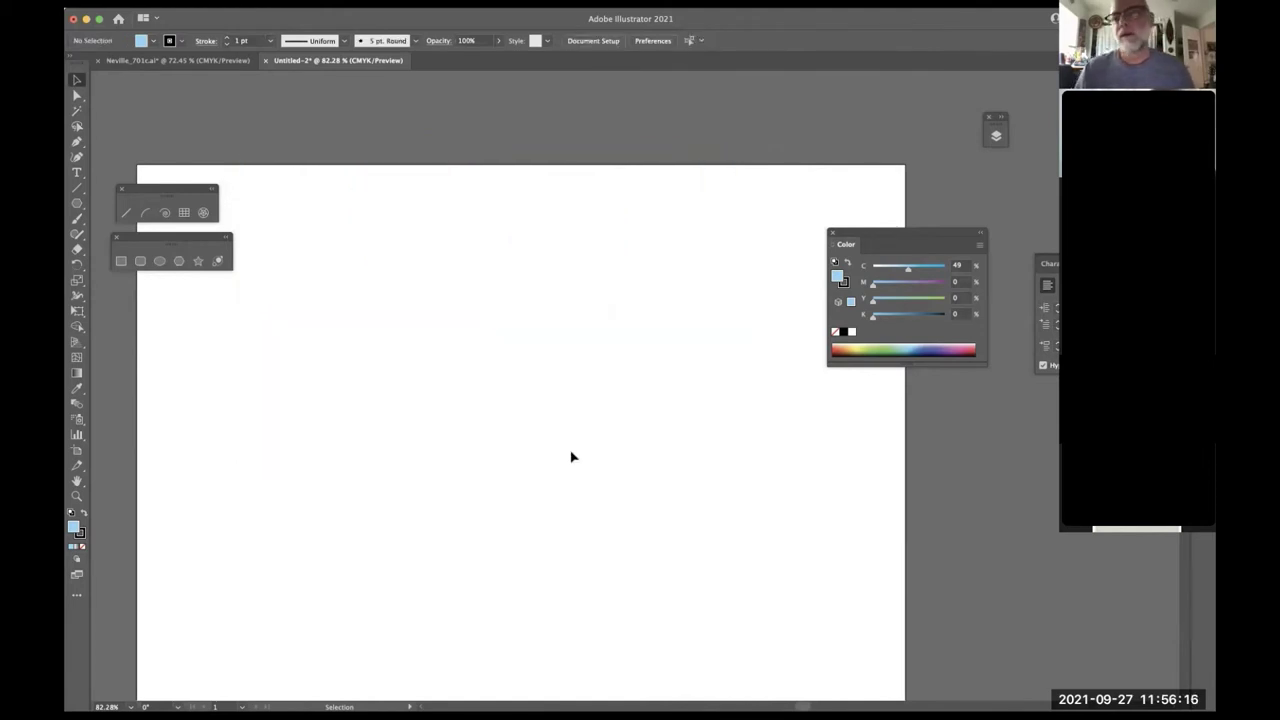
- Move the floating shape tools slightly lower and draw a light blue rectangle about 11.03 by 4.28 in across the artboard's upper half
{"action": "key", "text": "space"}
{"action": "scroll", "coordinate": [569, 513], "scroll_direction": "down", "scroll_amount": 3}
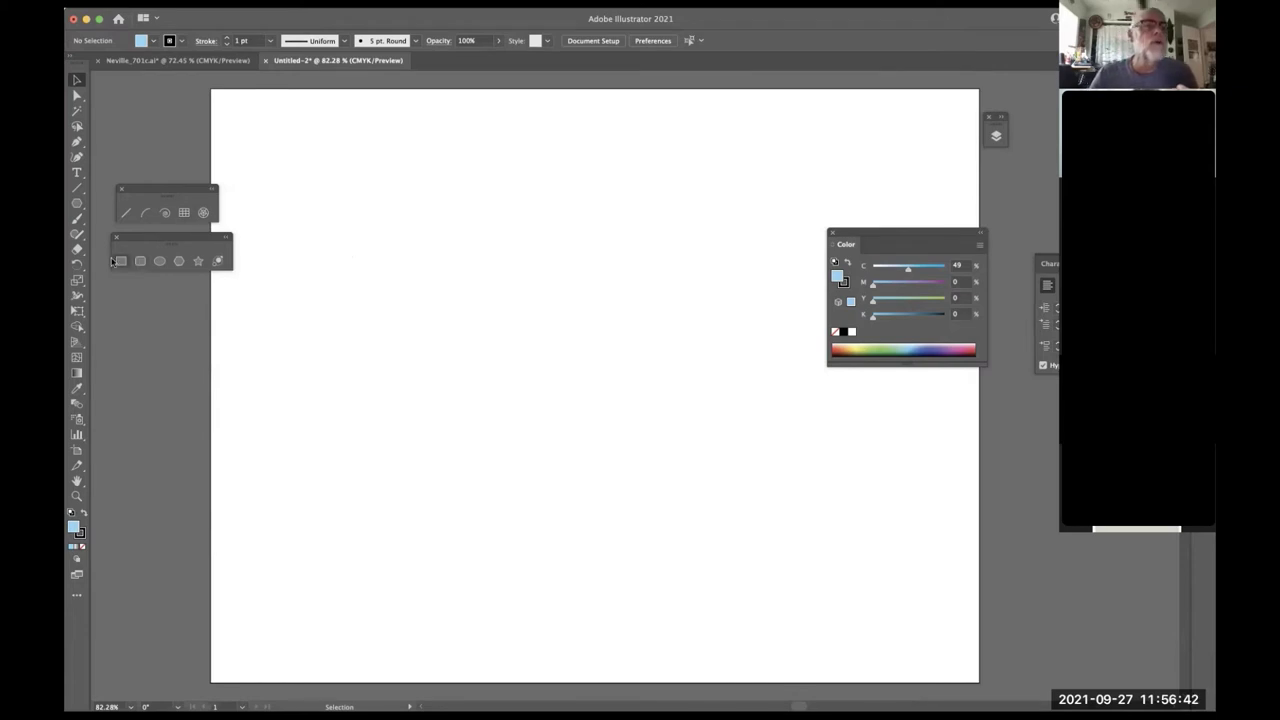
{"action": "left_click", "coordinate": [121, 262]}
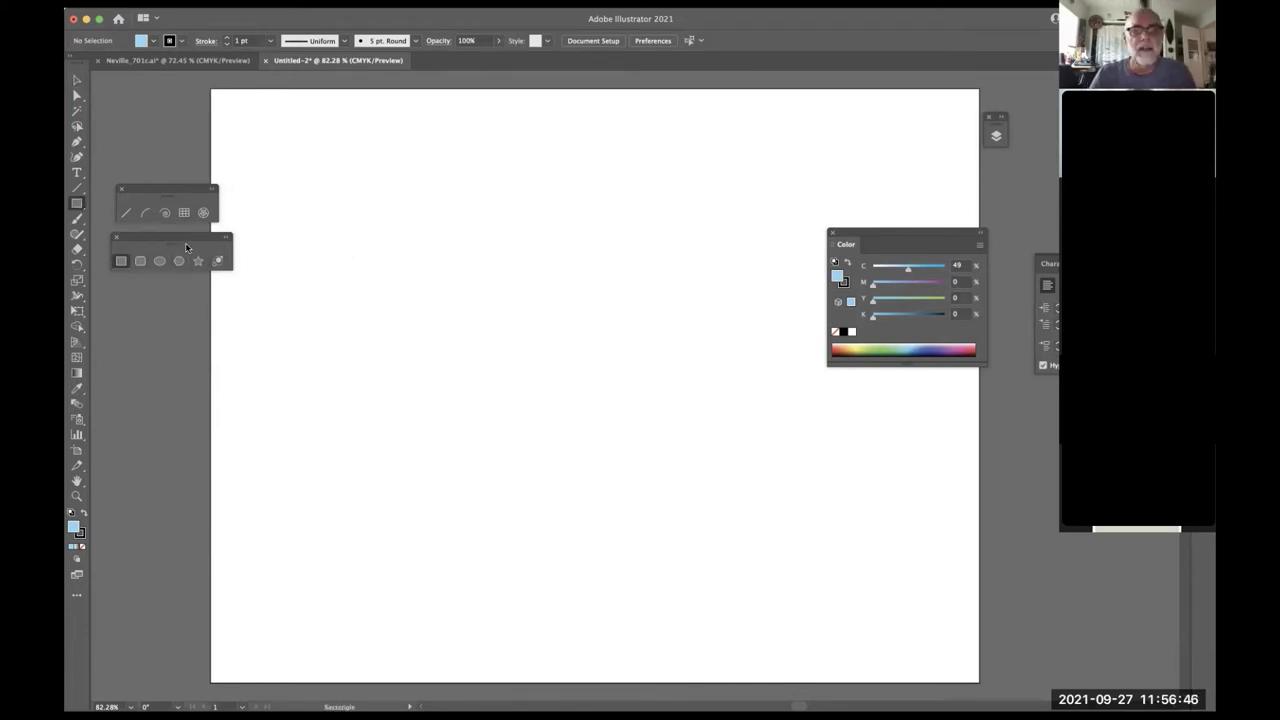
{"action": "left_click_drag", "start_coordinate": [184, 236], "coordinate": [179, 265]}
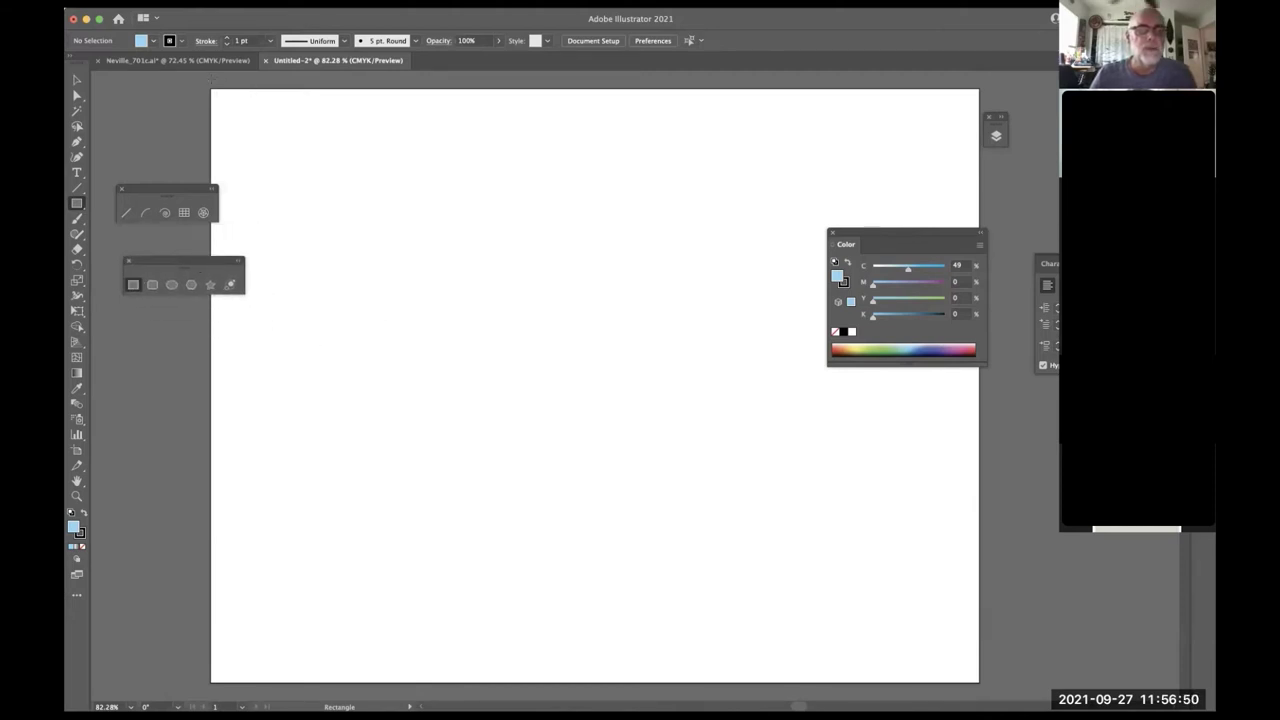
{"action": "mouse_move", "coordinate": [210, 89]}
{"action": "left_mouse_down"}
{"action": "mouse_move", "coordinate": [751, 357]}
{"action": "mouse_move", "coordinate": [937, 477]}
{"action": "mouse_move", "coordinate": [980, 446]}
{"action": "mouse_move", "coordinate": [980, 386]}
{"action": "left_mouse_up"}
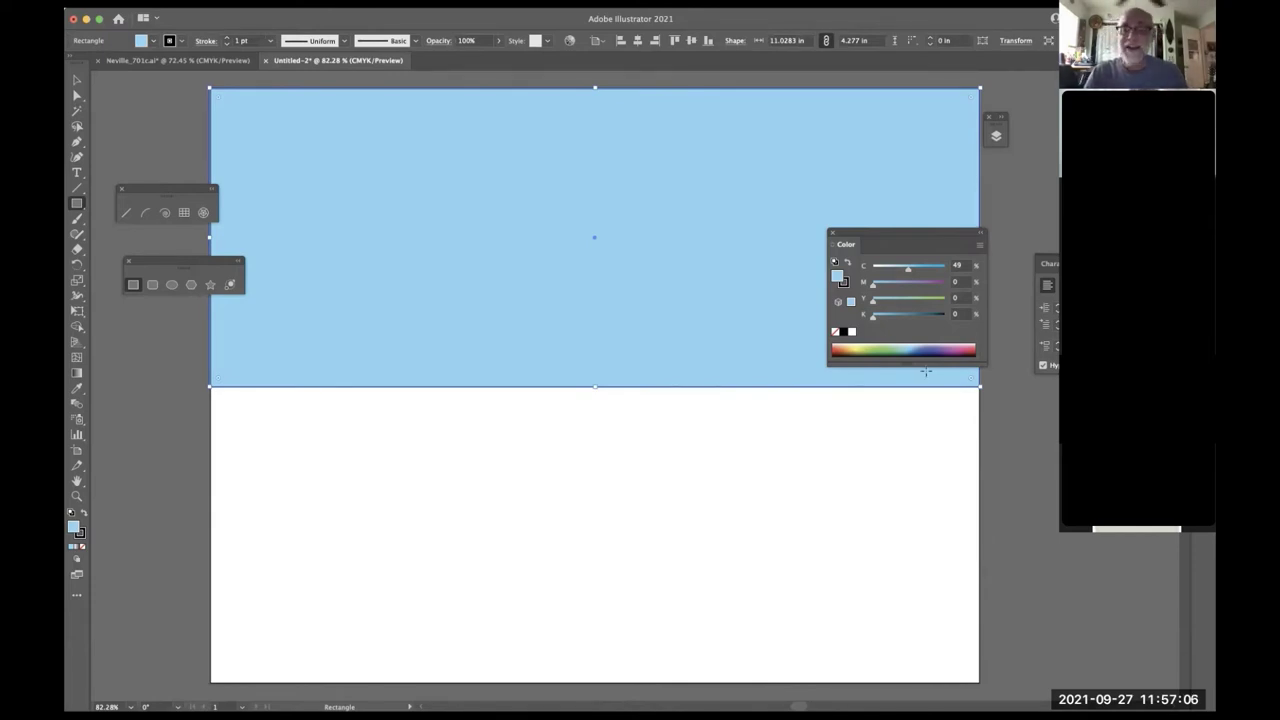
- Deselect the light blue rectangle while keeping the Rectangle tool active
{"action": "scroll", "coordinate": [926, 371], "scroll_direction": "down", "scroll_amount": 3}
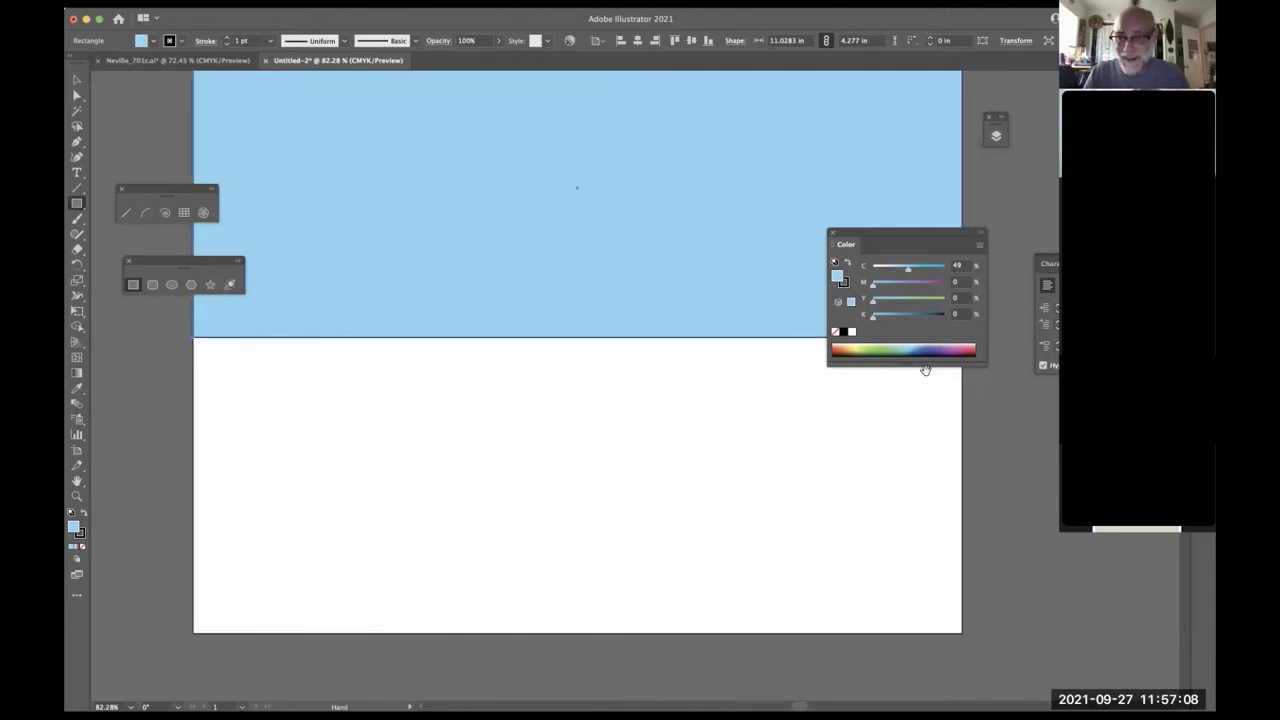
{"action": "scroll", "coordinate": [926, 371], "scroll_direction": "left", "scroll_amount": 1}
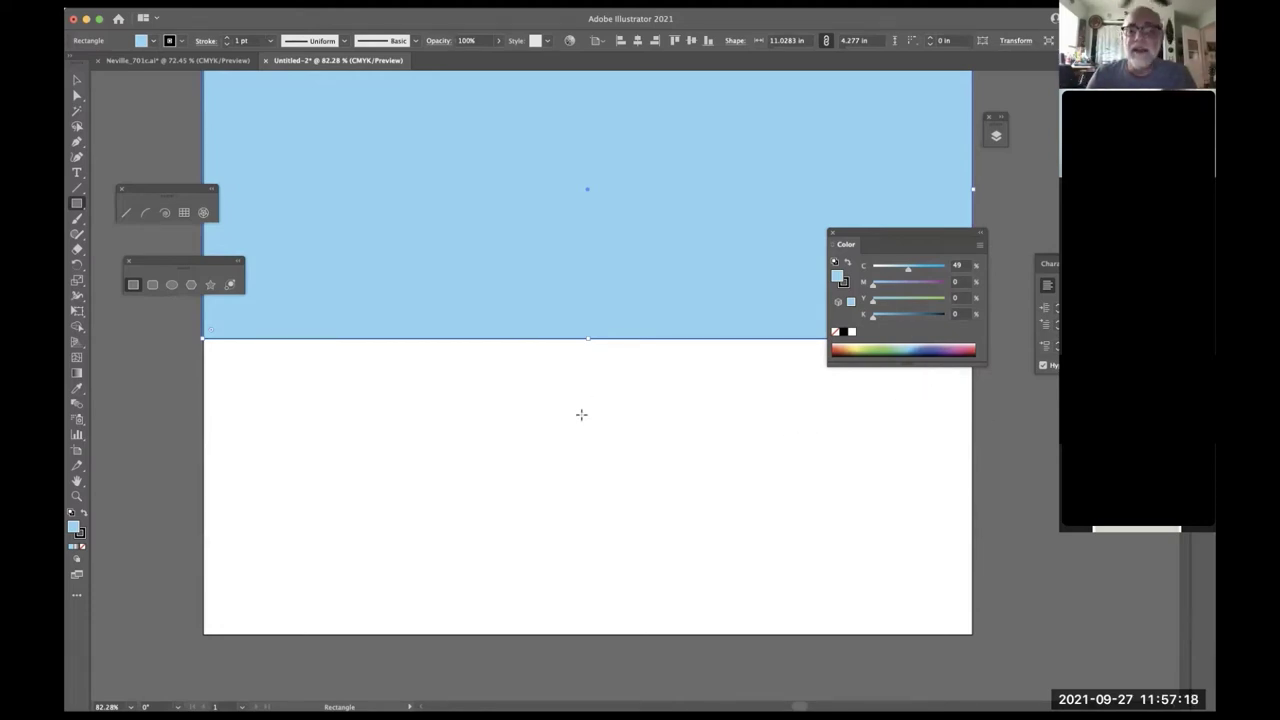
{"action": "key", "text": "v"}
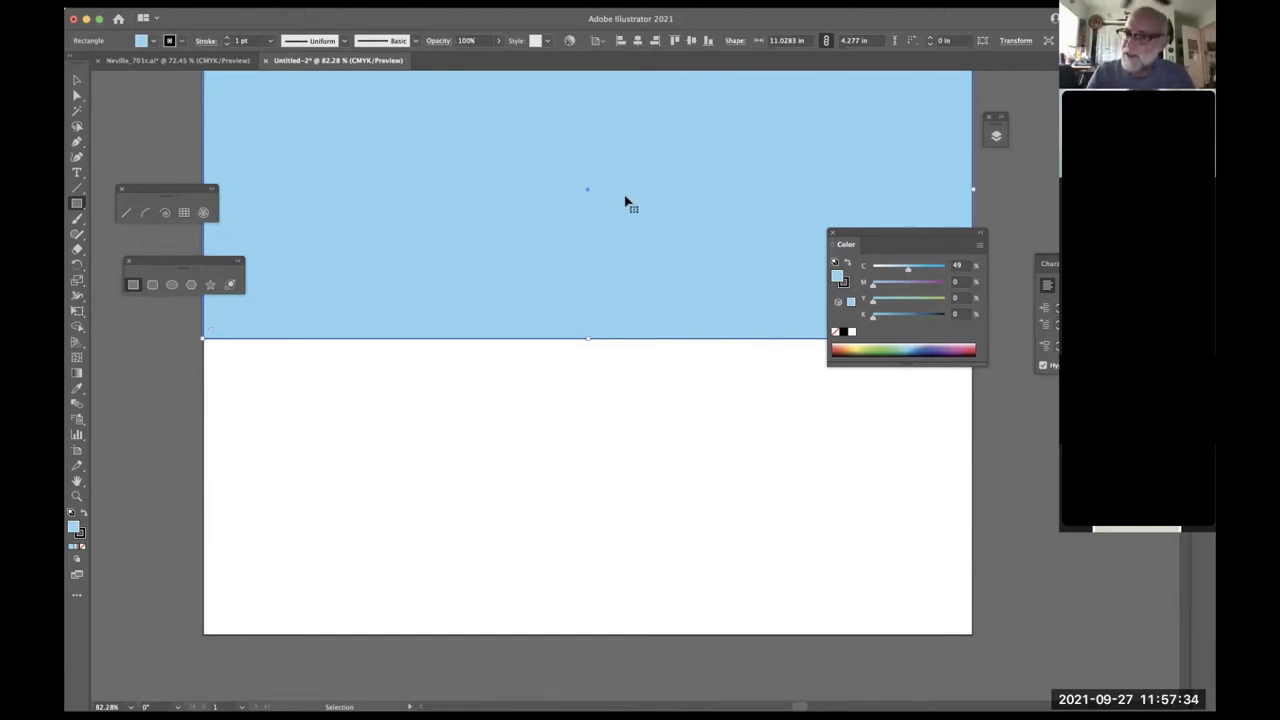
{"action": "left_click", "coordinate": [643, 478]}
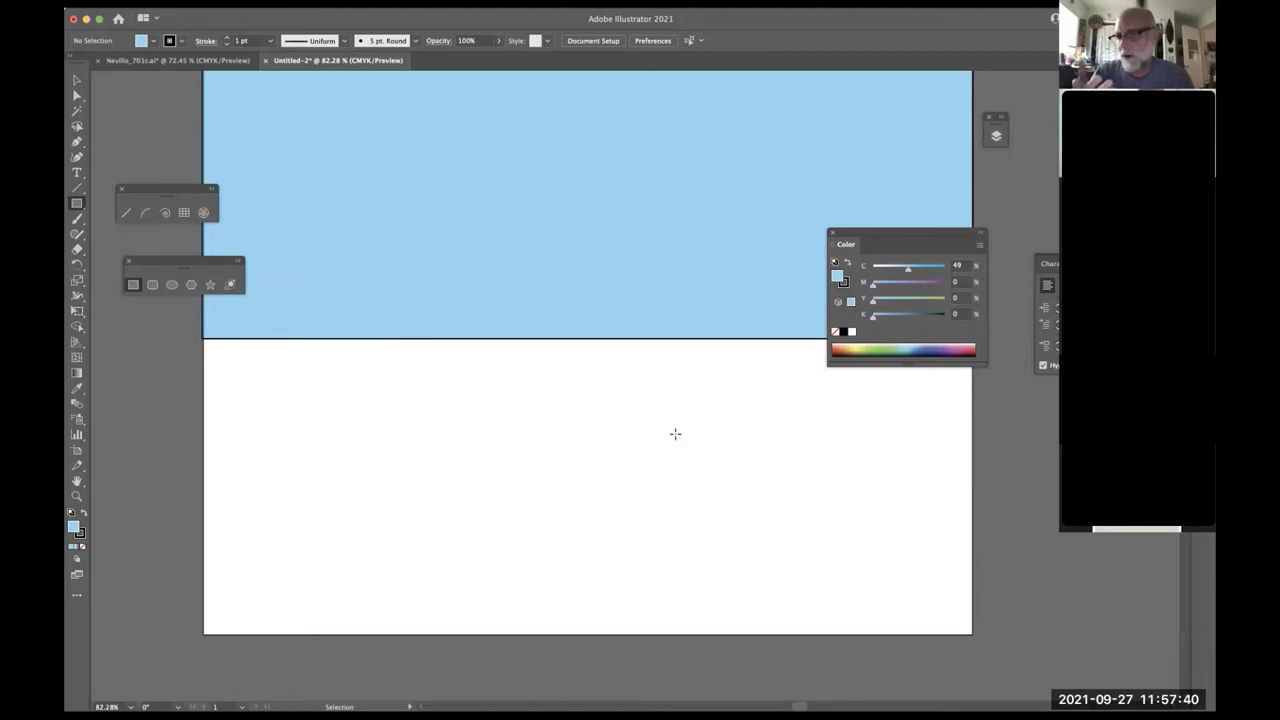
{"action": "key", "text": "v"}
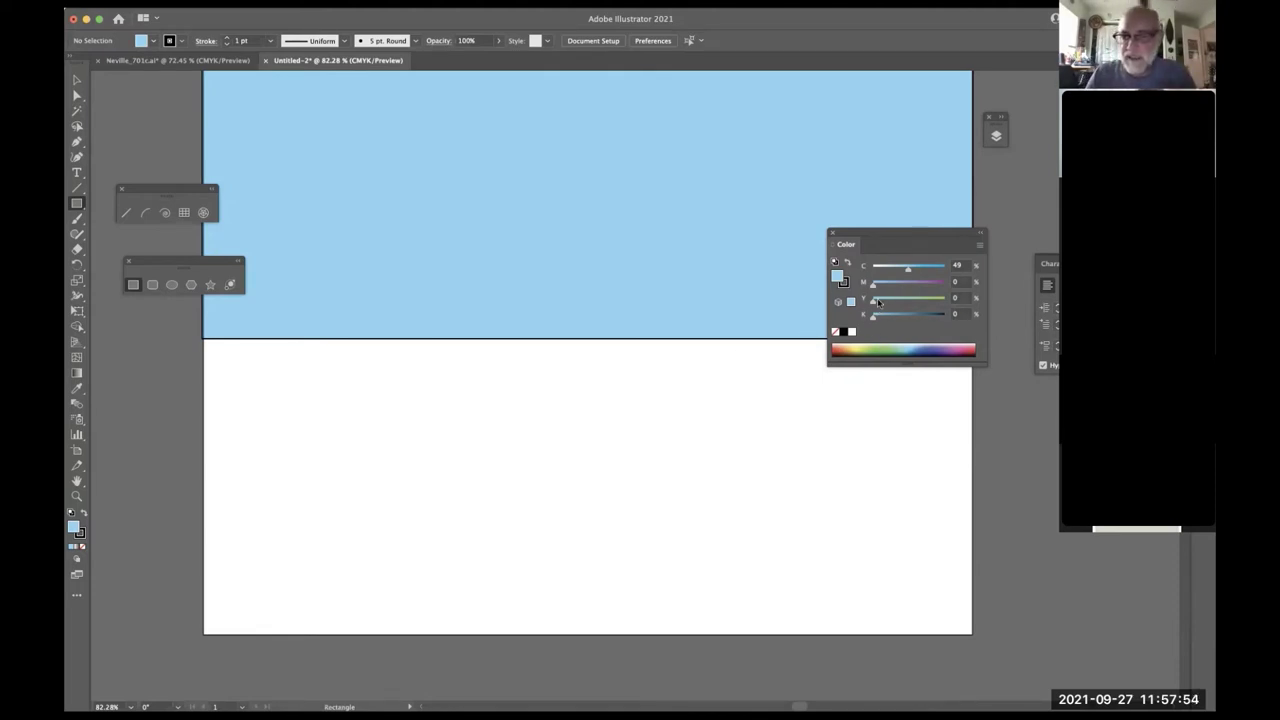
- Set the fill's yellow to 68% and draw a green rectangle about 11 by 4.75 in across the lower artboard, overlapping the blue one
{"action": "left_click_drag", "start_coordinate": [876, 302], "coordinate": [932, 305]}
{"action": "left_click_drag", "start_coordinate": [930, 304], "coordinate": [922, 302]}
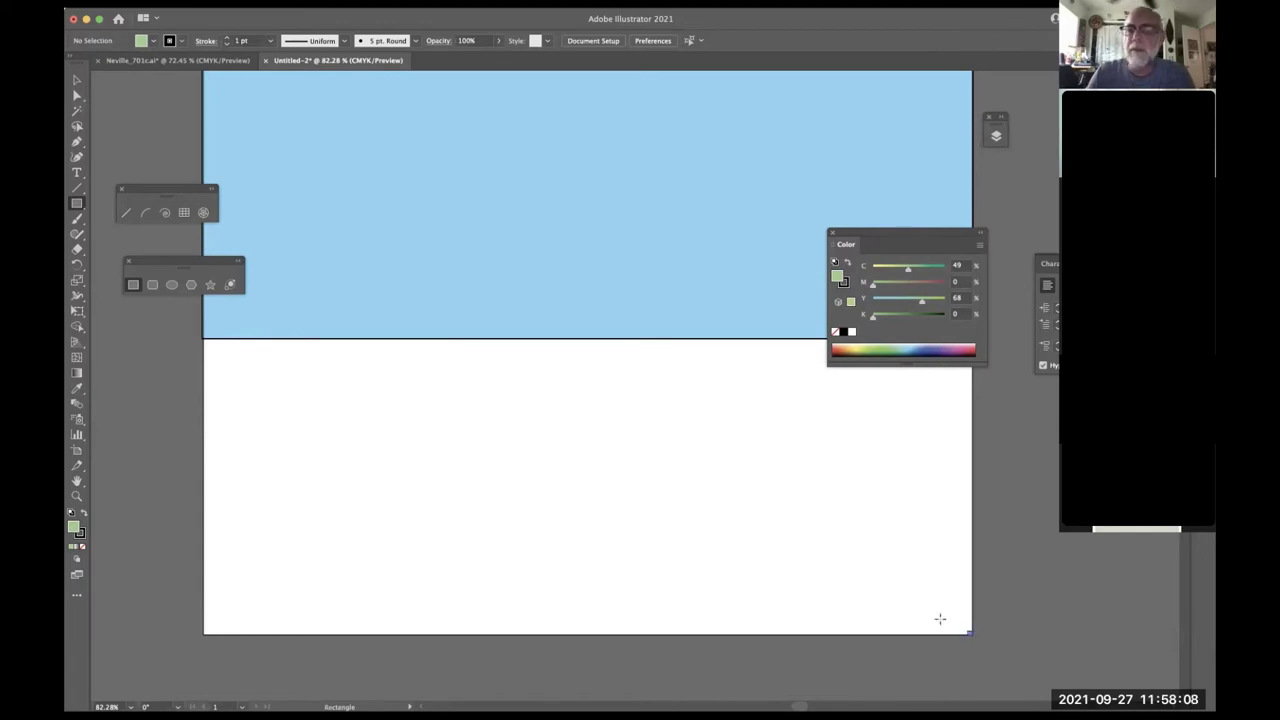
{"action": "left_click_drag", "start_coordinate": [962, 628], "coordinate": [205, 303]}
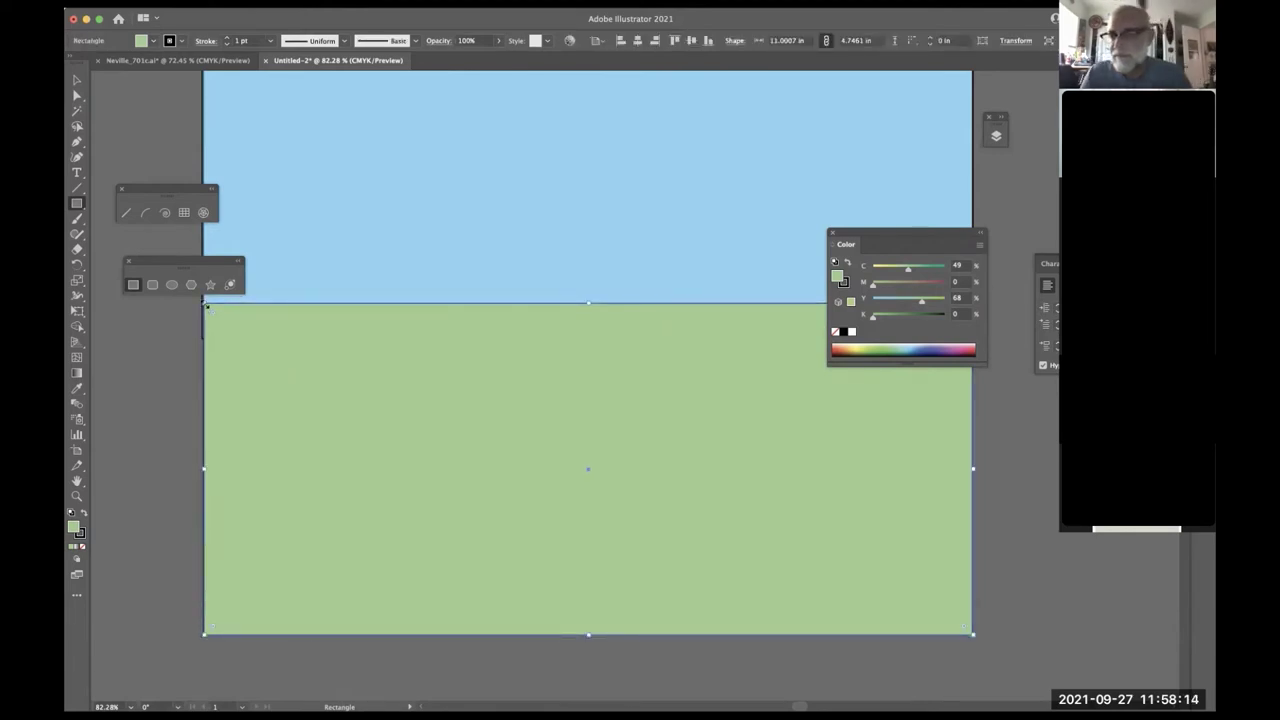
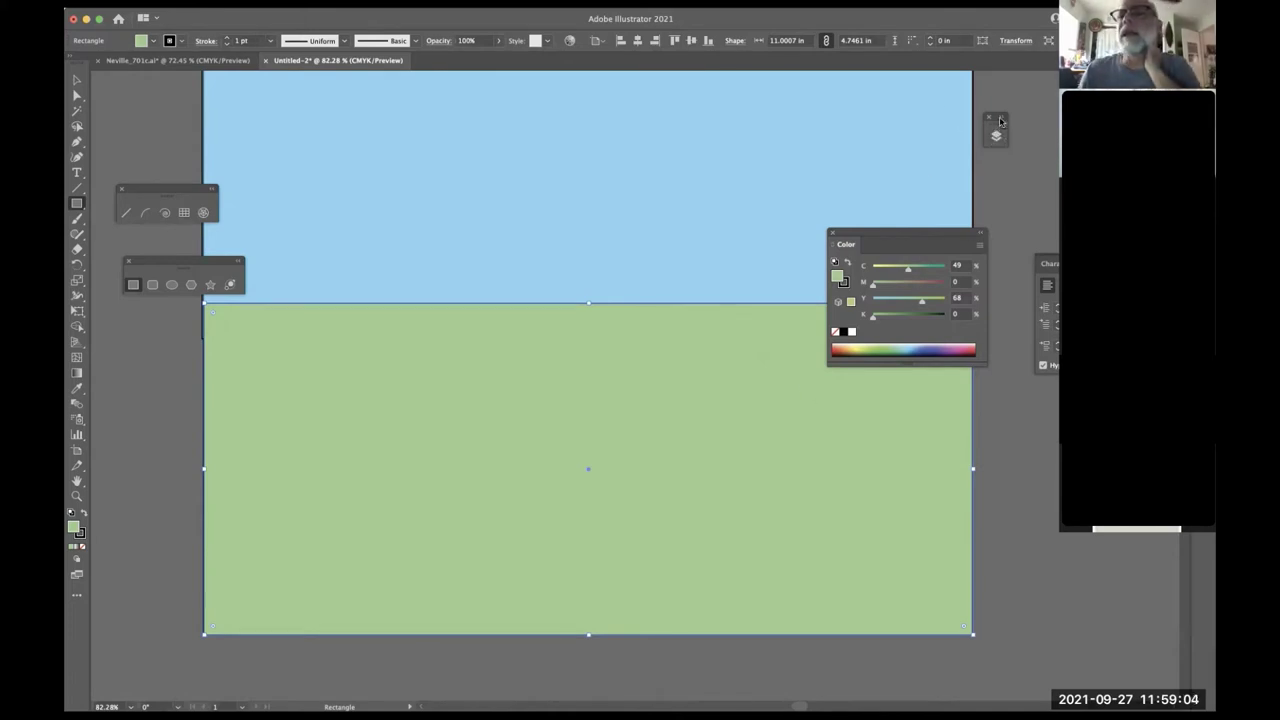
- Open the Layers panel over the artwork, highlight the green rectangle's entry under Layer 1 and review the layer commands available for it
{"action": "left_click_drag", "start_coordinate": [1013, 128], "coordinate": [754, 159]}
{"action": "left_click", "coordinate": [751, 185]}
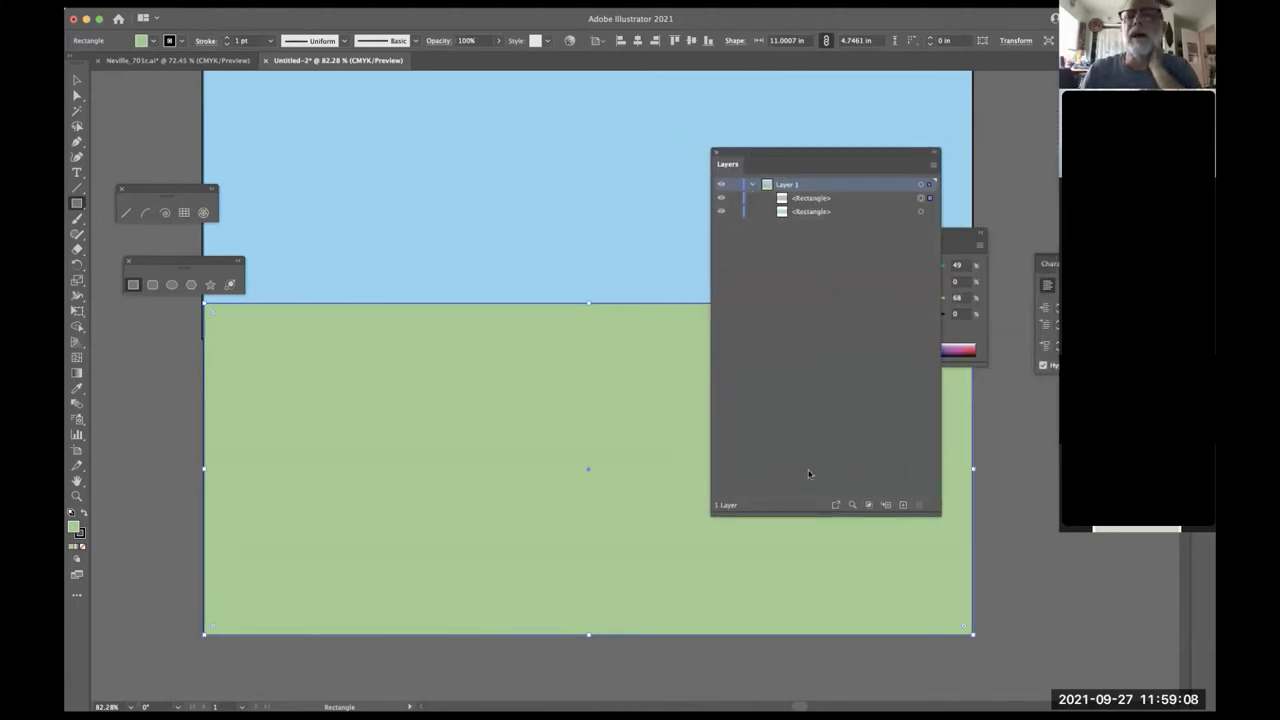
{"action": "left_click", "coordinate": [830, 198]}
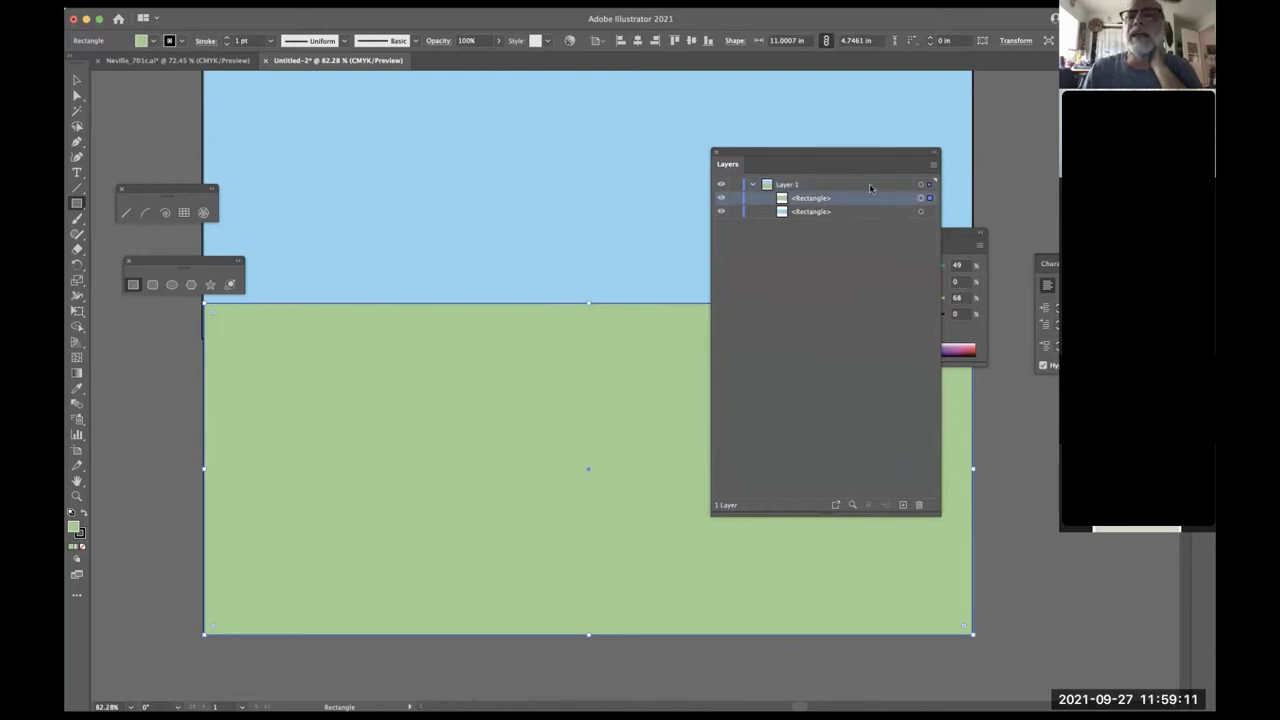
{"action": "left_click", "coordinate": [757, 205]}
{"action": "left_click", "coordinate": [806, 199]}
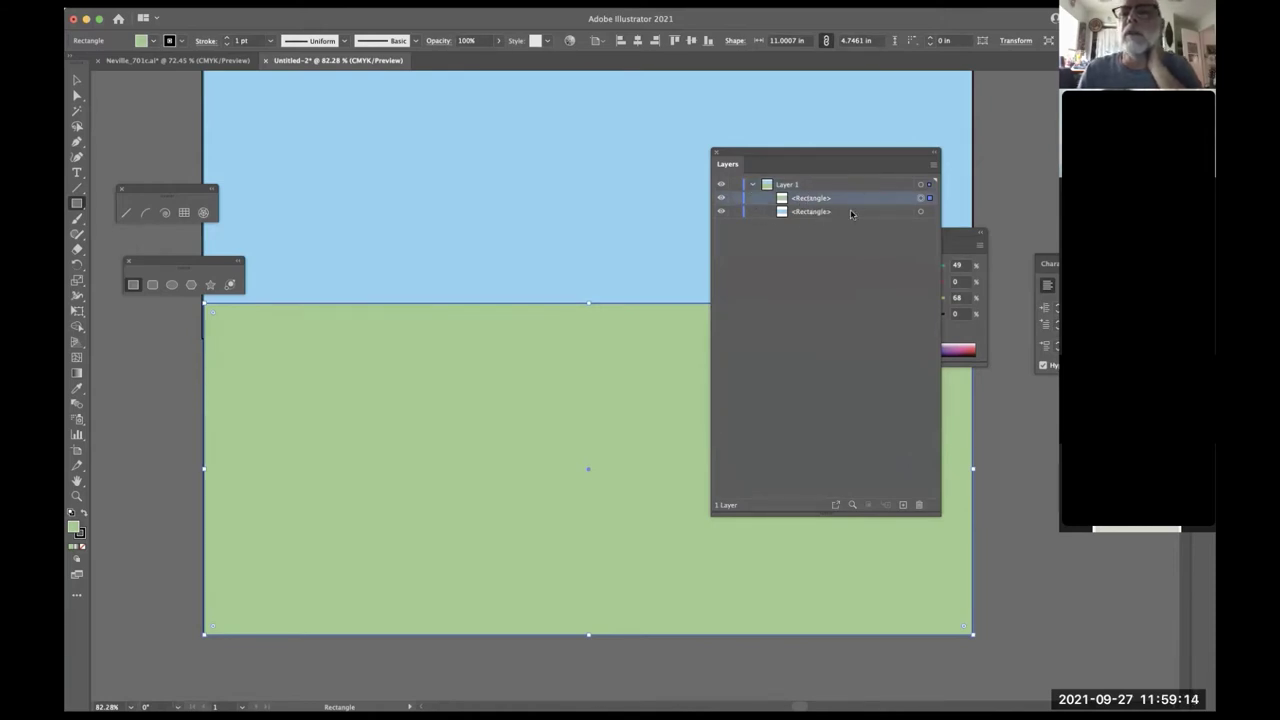
{"action": "left_click", "coordinate": [934, 166]}
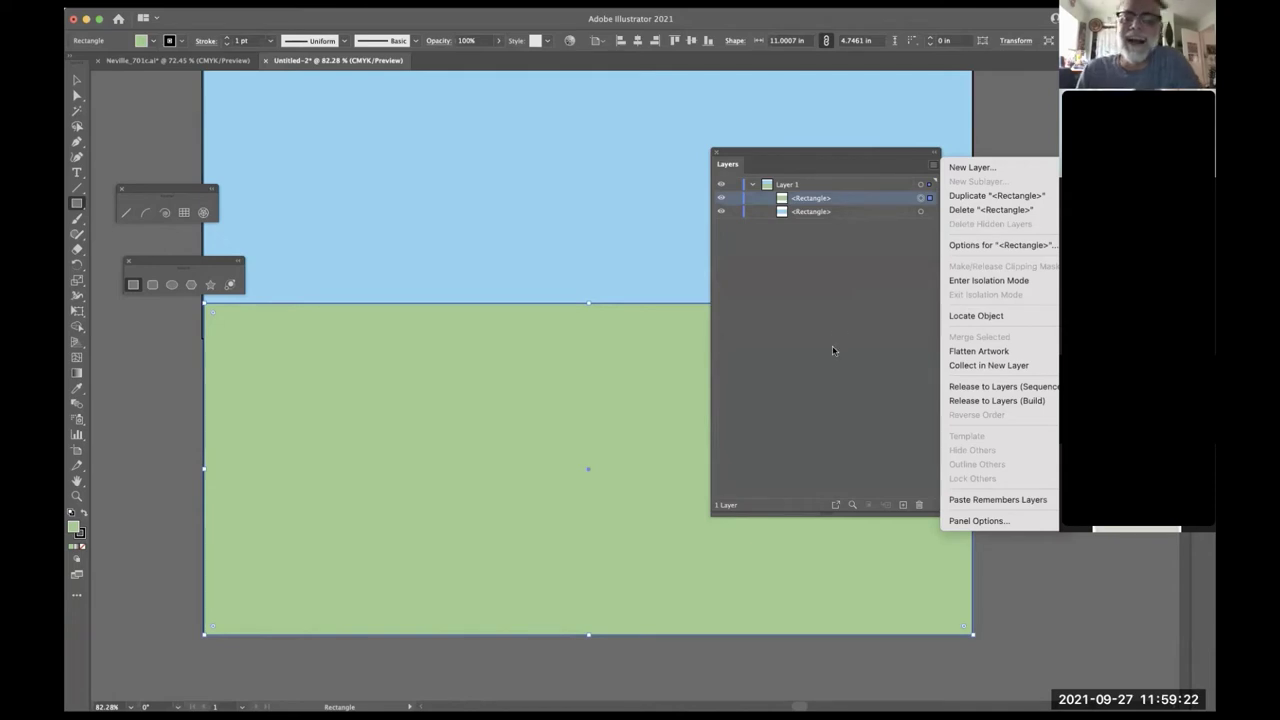
{"action": "left_click", "coordinate": [828, 155]}
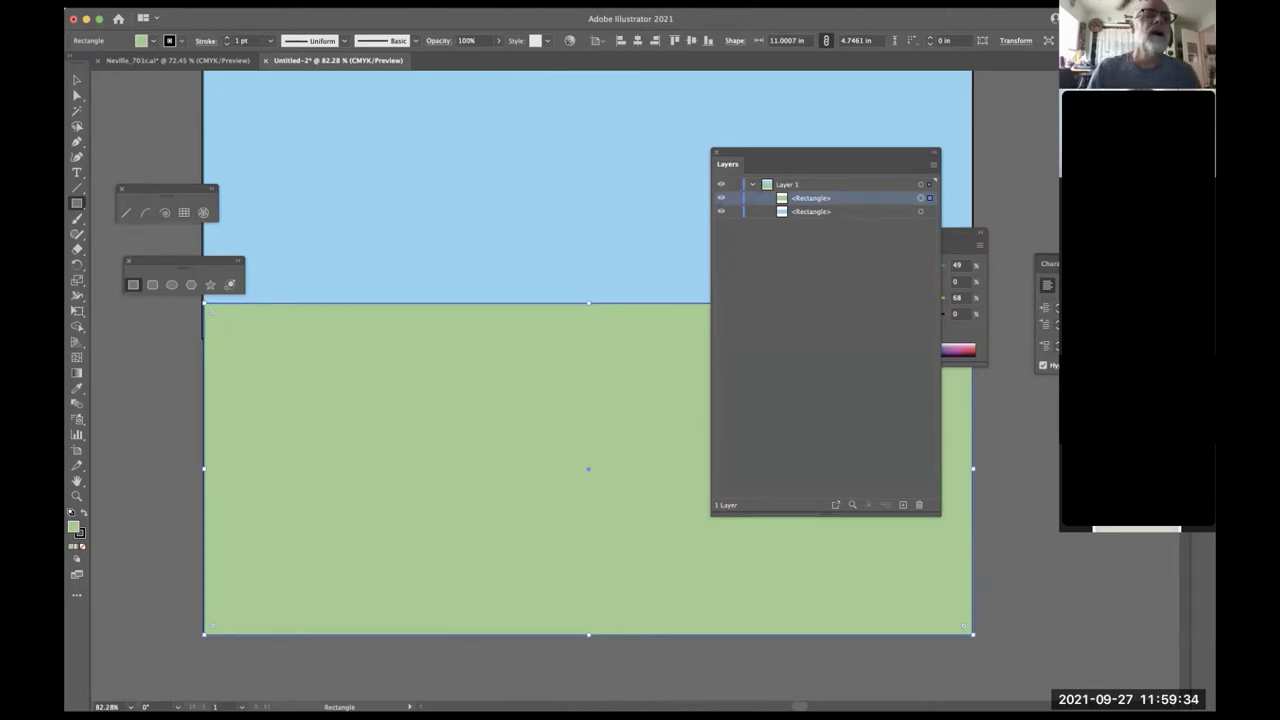
- Review the Object commands, including Lock, and dismiss the Rectangle size dialog without creating a shape
{"action": "right_click", "coordinate": [205, 545]}
{"action": "mouse_move", "coordinate": [262, 97]}
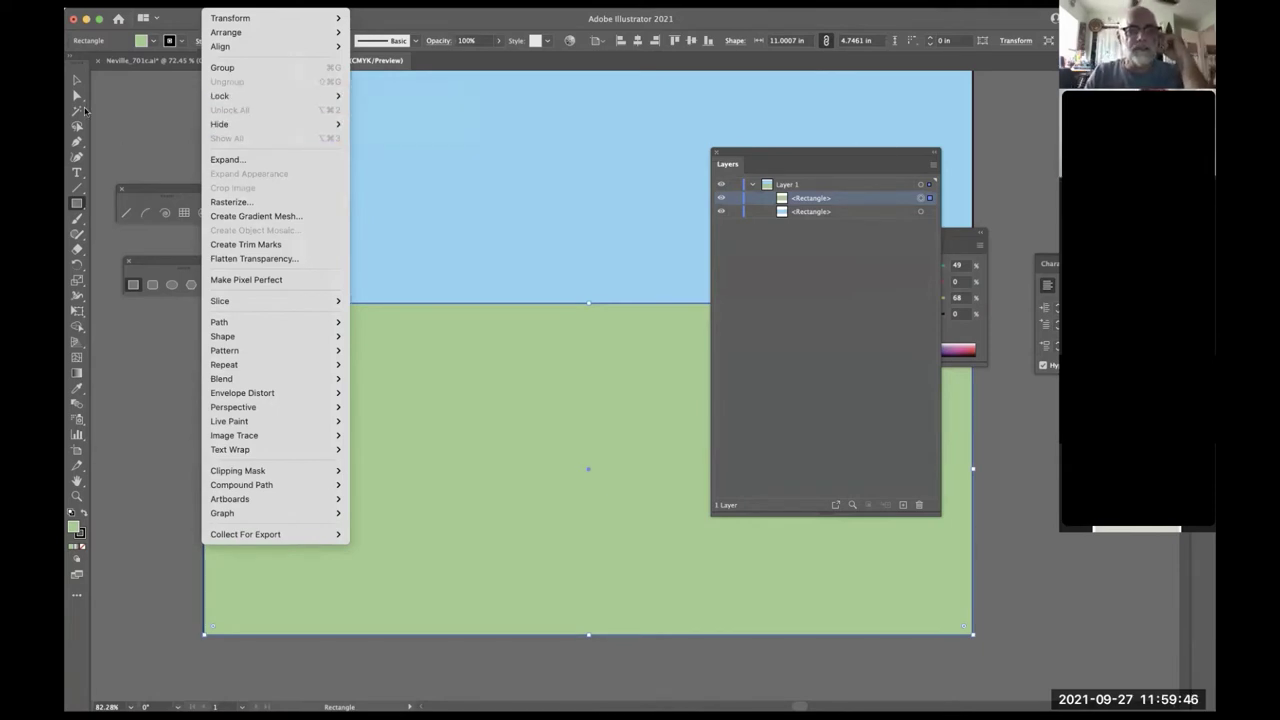
{"action": "key", "text": "Escape"}
{"action": "left_click", "coordinate": [166, 184]}
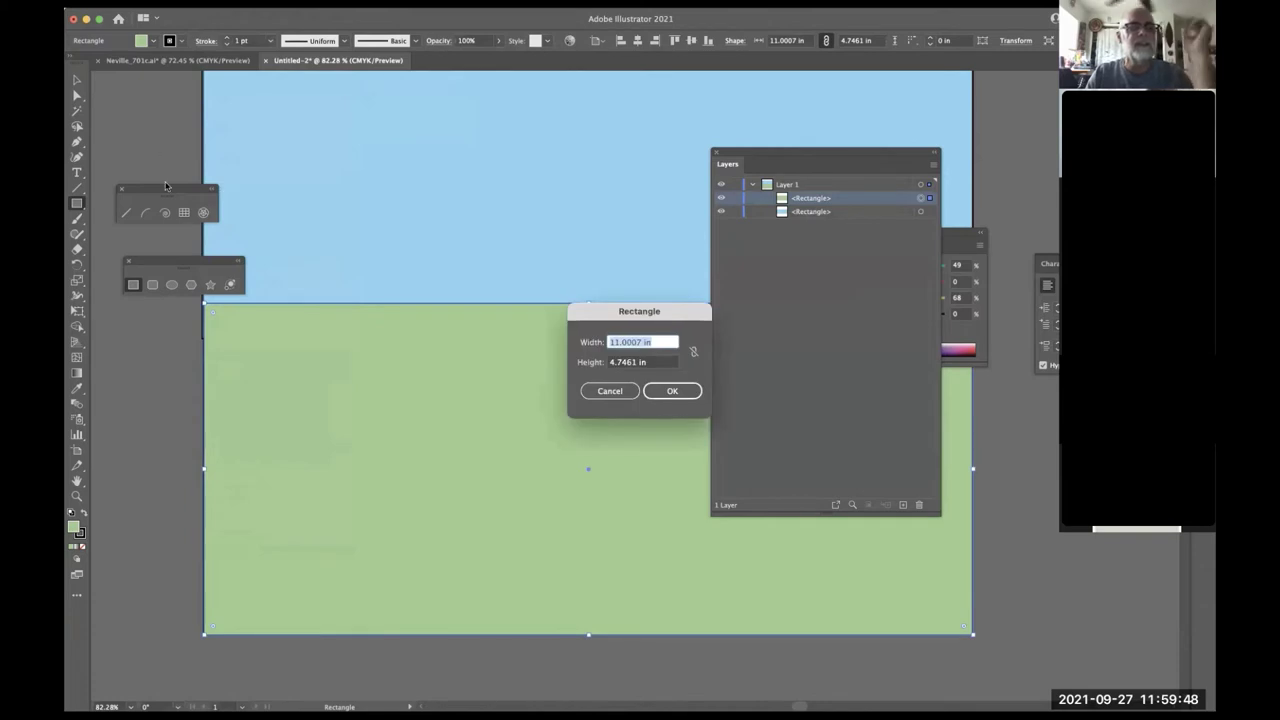
{"action": "left_click", "coordinate": [610, 395]}
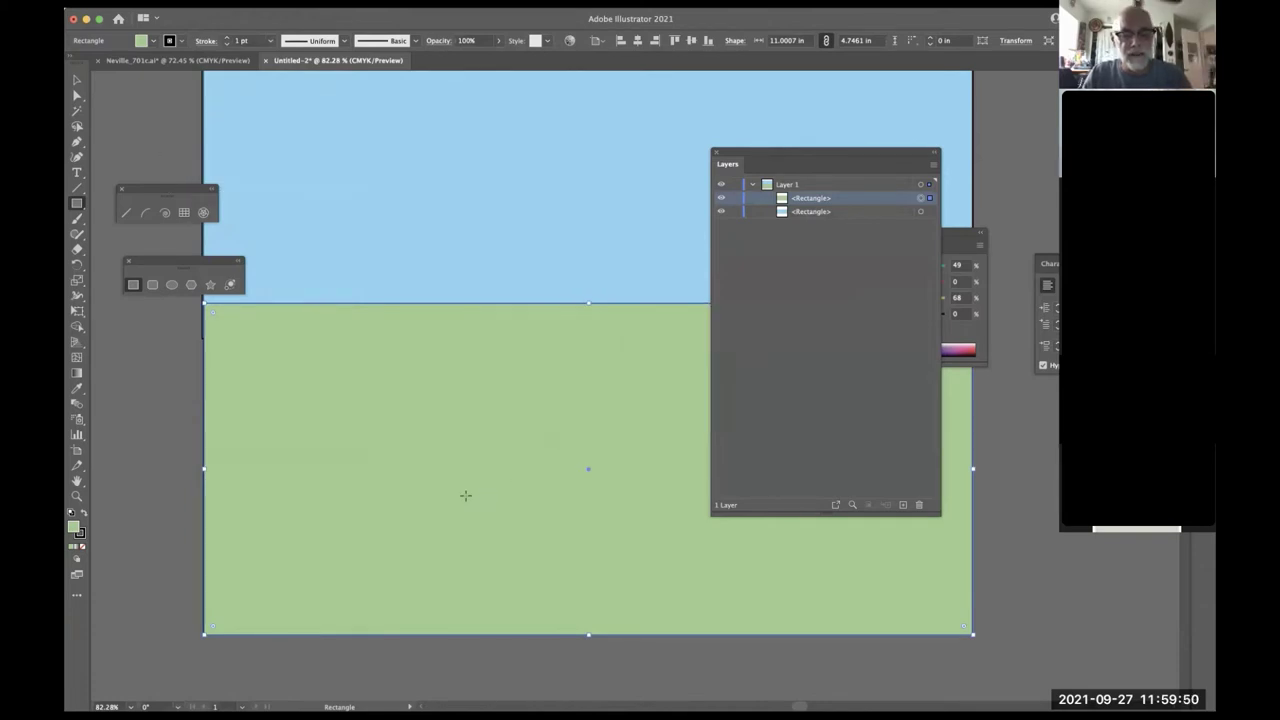
- Clear the selection and select both the blue and green rectangles while keeping the Rectangle tool active
{"action": "key", "text": "v"}
{"action": "left_click", "coordinate": [149, 397]}
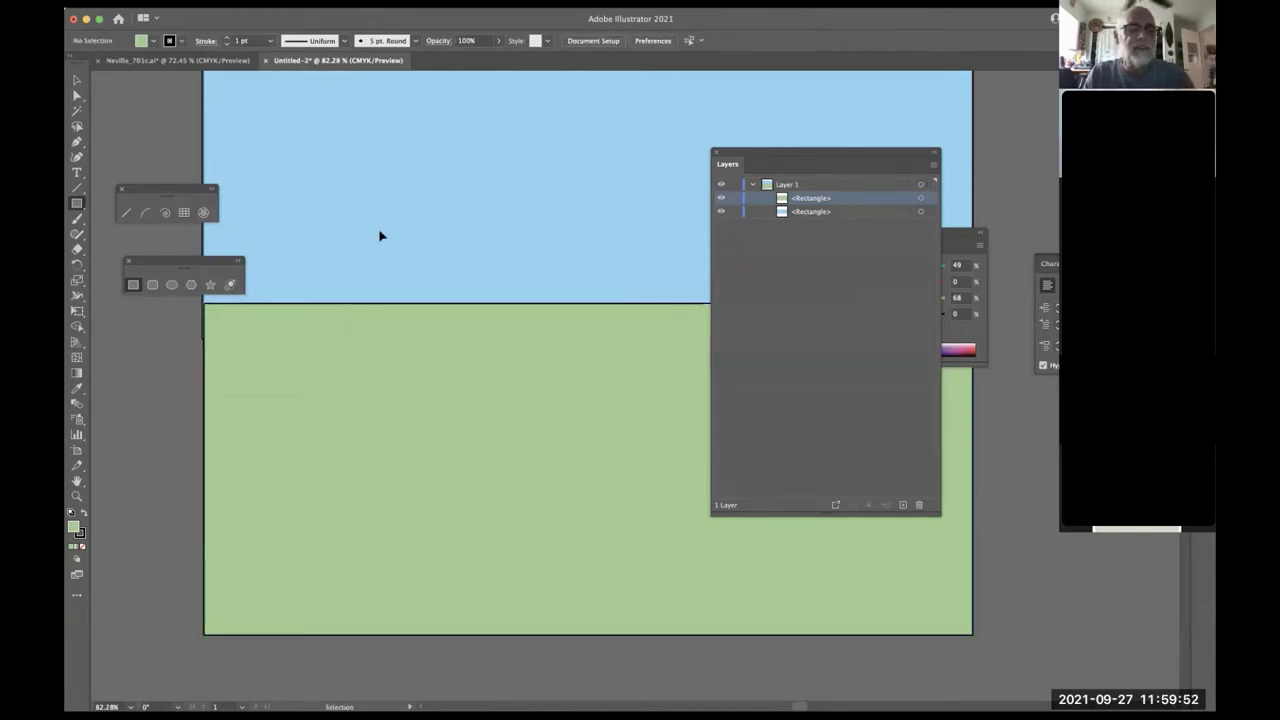
{"action": "left_click", "coordinate": [400, 182]}
{"action": "left_click", "coordinate": [126, 410]}
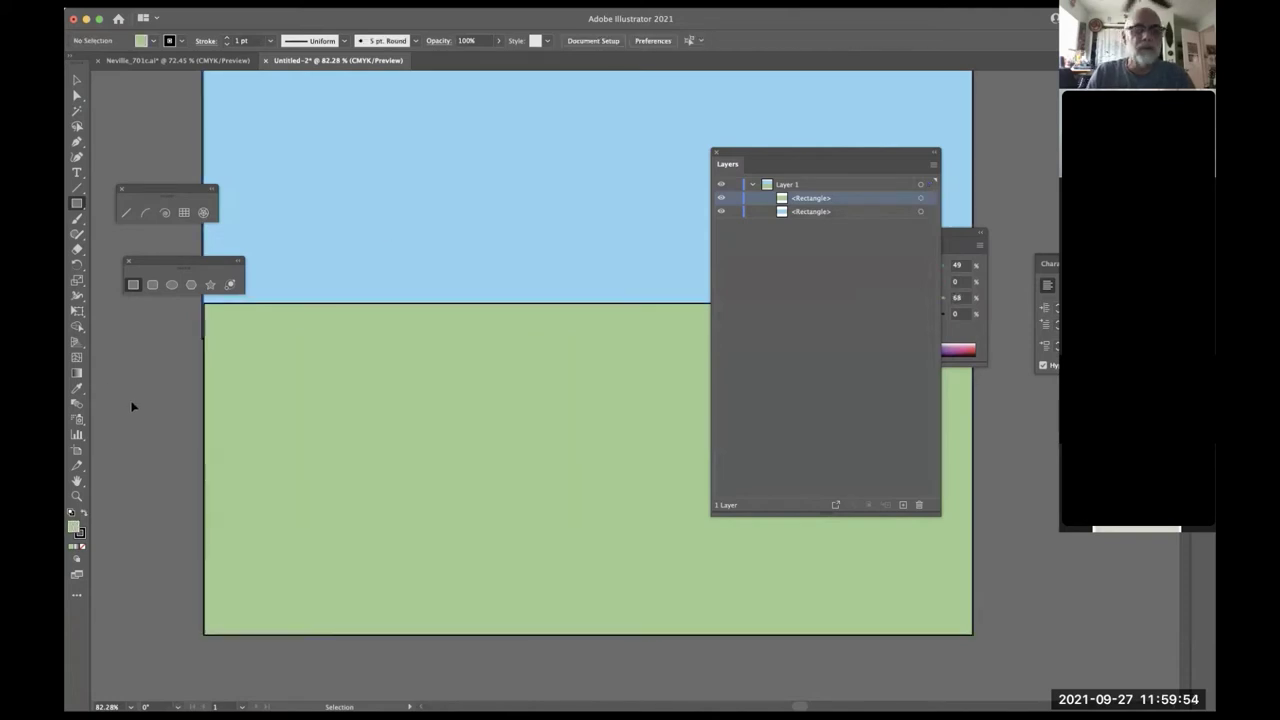
{"action": "key", "text": "super+a"}
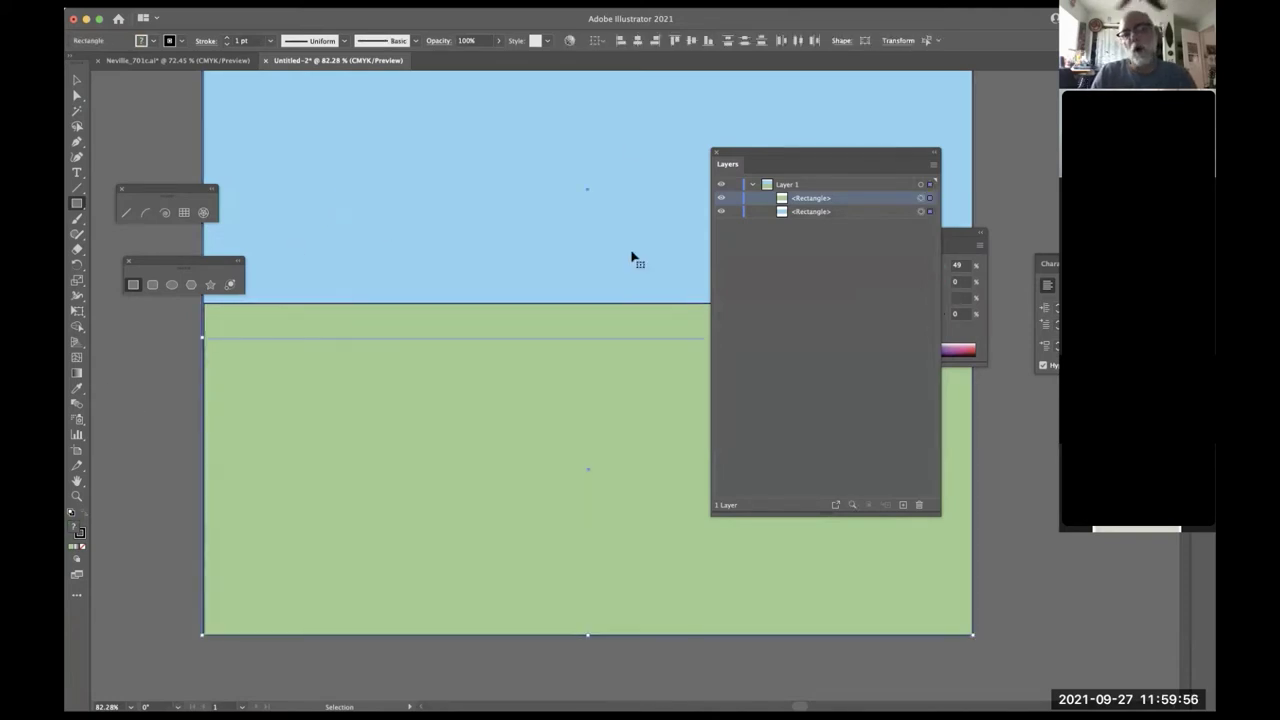
{"action": "key", "text": "m"}
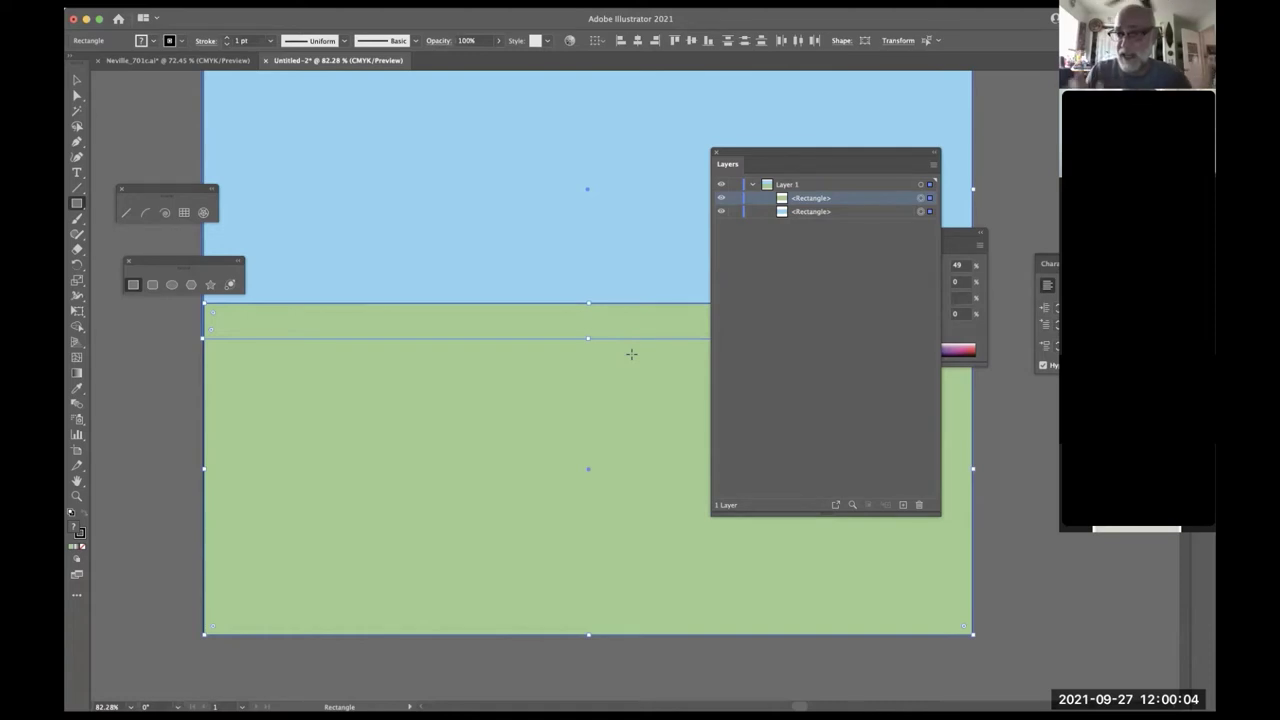
{"action": "key", "text": "v"}
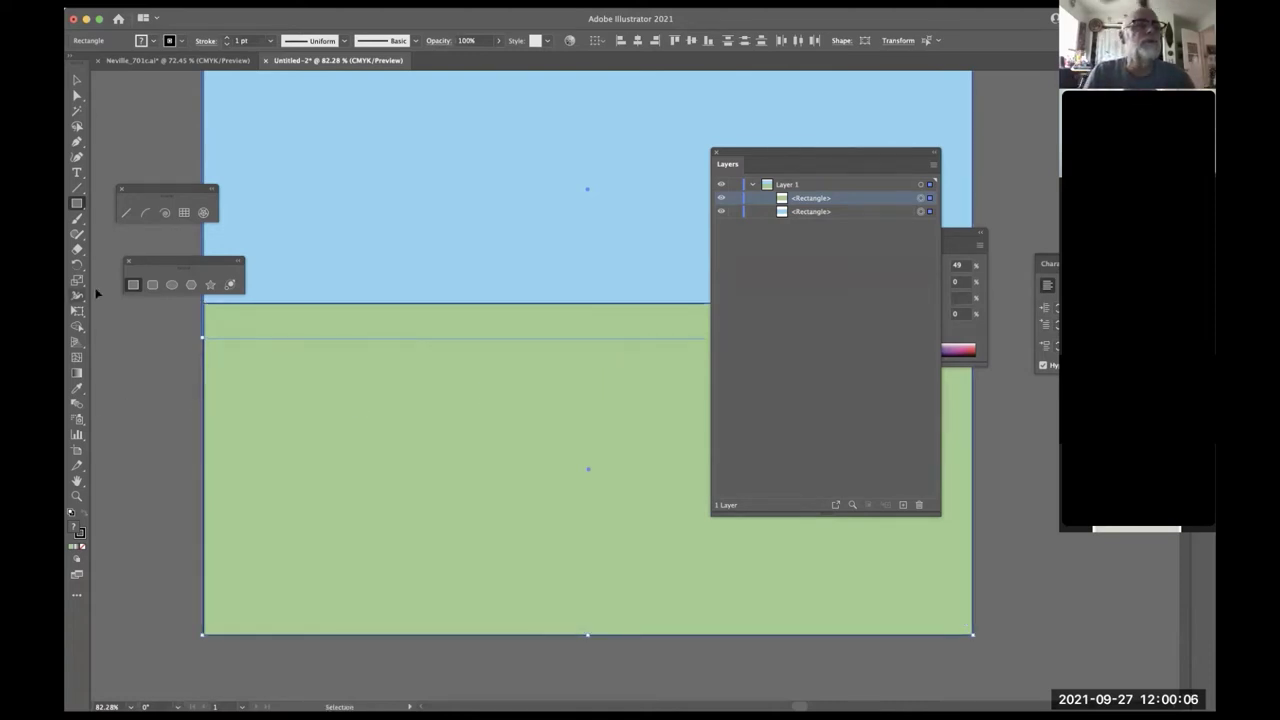
- Group the blue sky and green ground rectangles into one object and clear the selection
{"action": "left_click", "coordinate": [155, 357]}
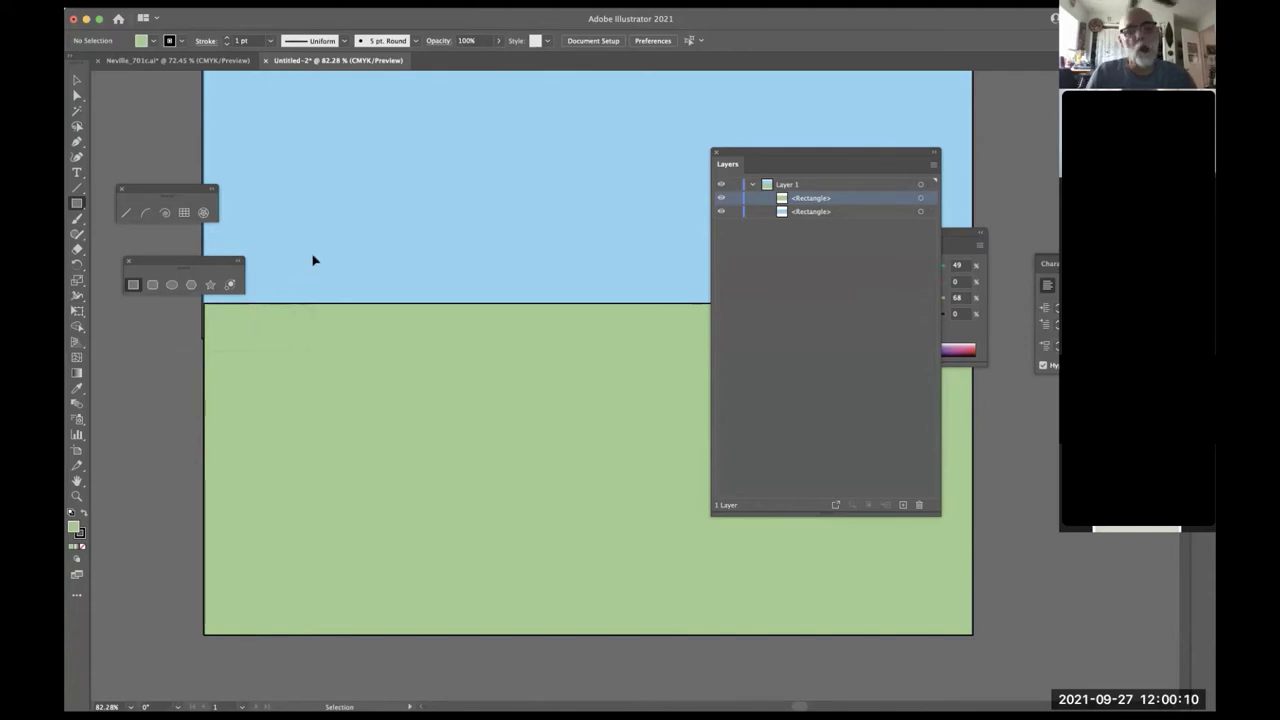
{"action": "key", "text": "super+a"}
{"action": "key", "text": "m"}
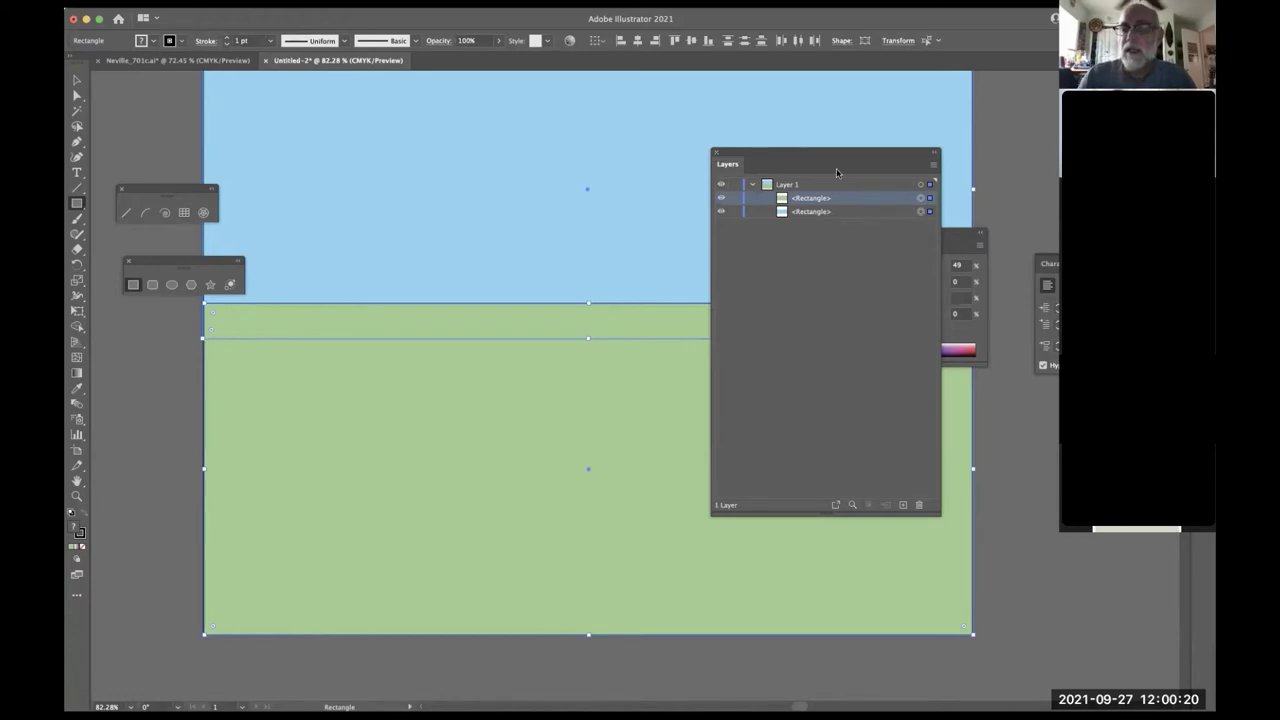
{"action": "left_click", "coordinate": [220, 2]}
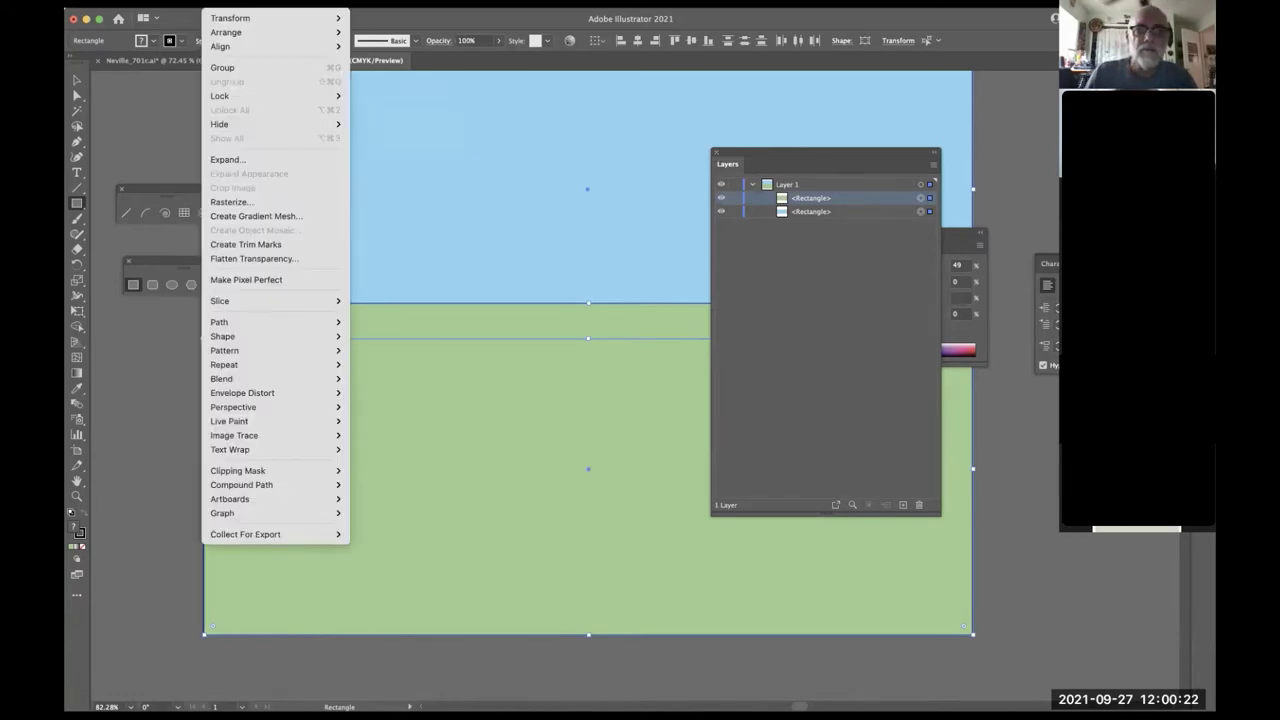
{"action": "left_click", "coordinate": [248, 68]}
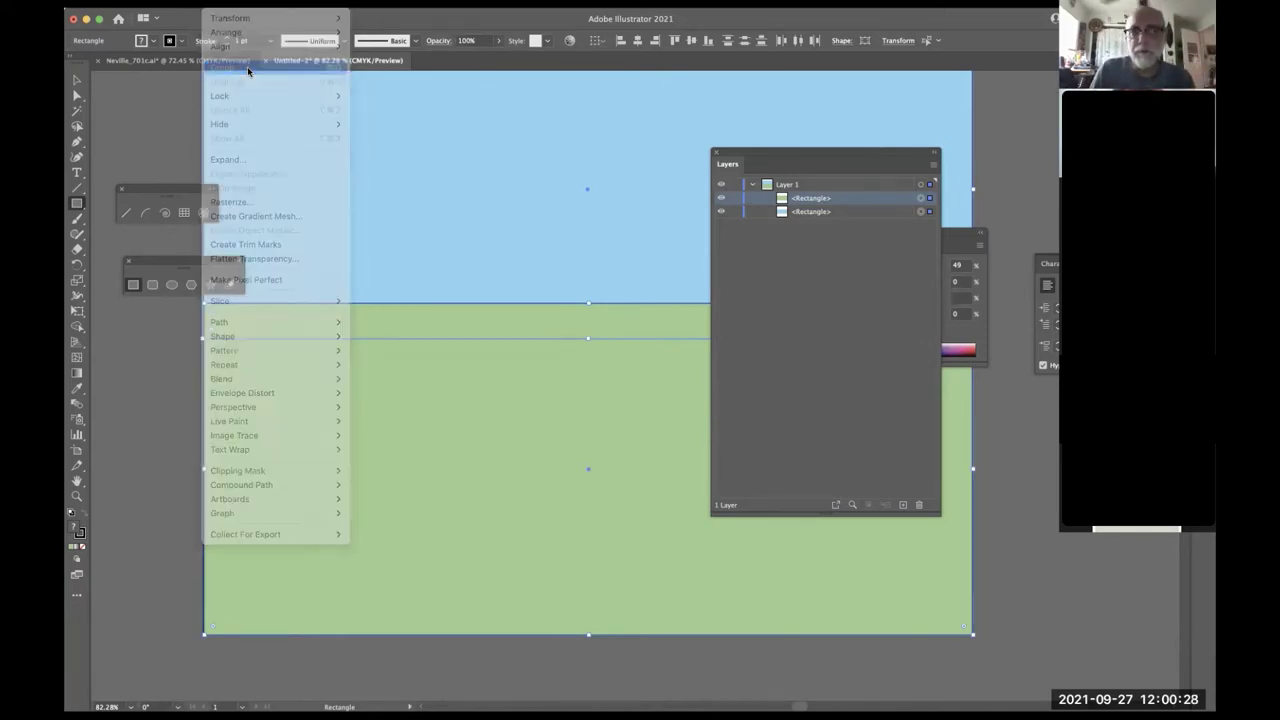
{"action": "key", "text": "v"}
{"action": "left_click", "coordinate": [151, 358]}
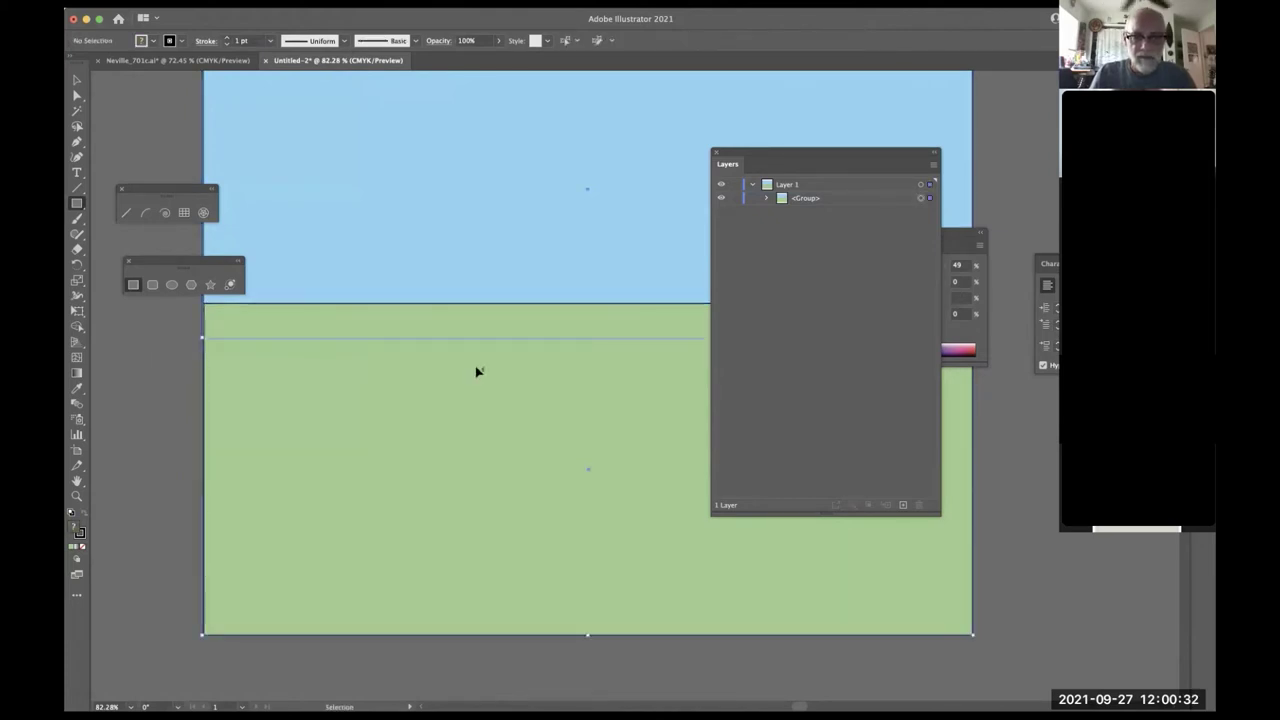
- Select the grouped sky and ground rectangles and lock them in place
{"action": "left_click", "coordinate": [627, 385]}
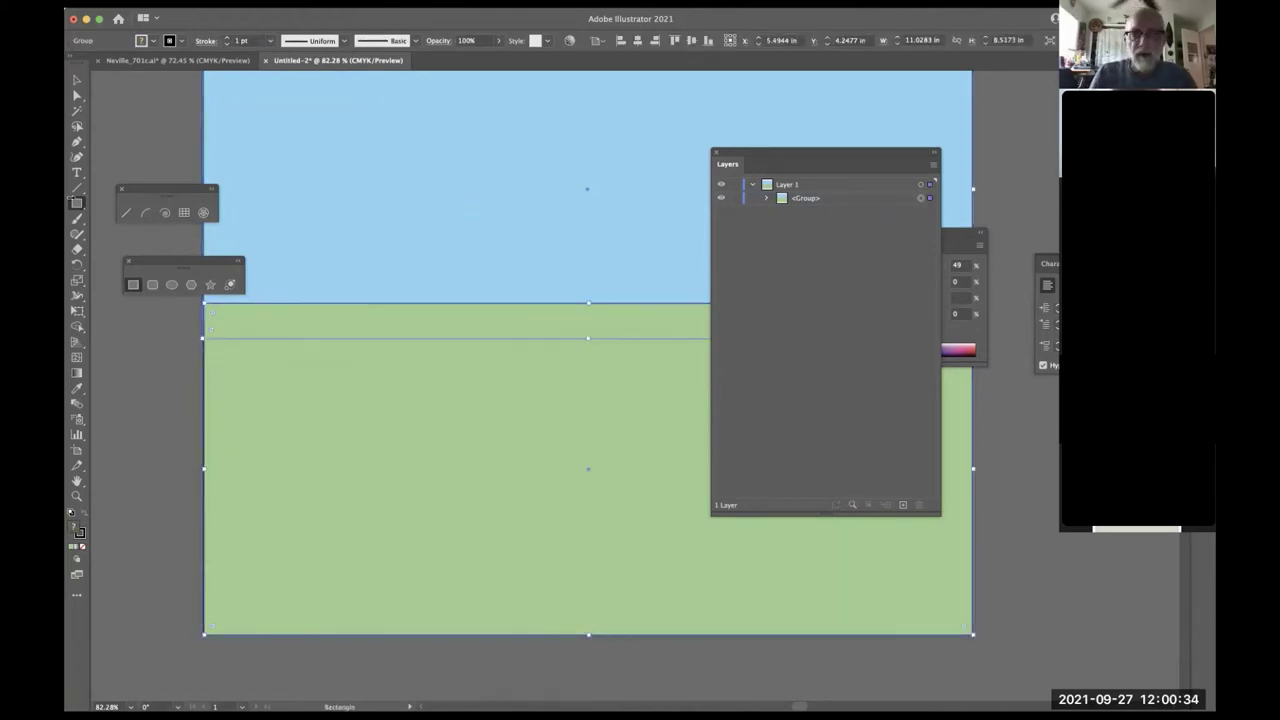
{"action": "left_click", "coordinate": [225, 3]}
{"action": "mouse_move", "coordinate": [253, 100]}
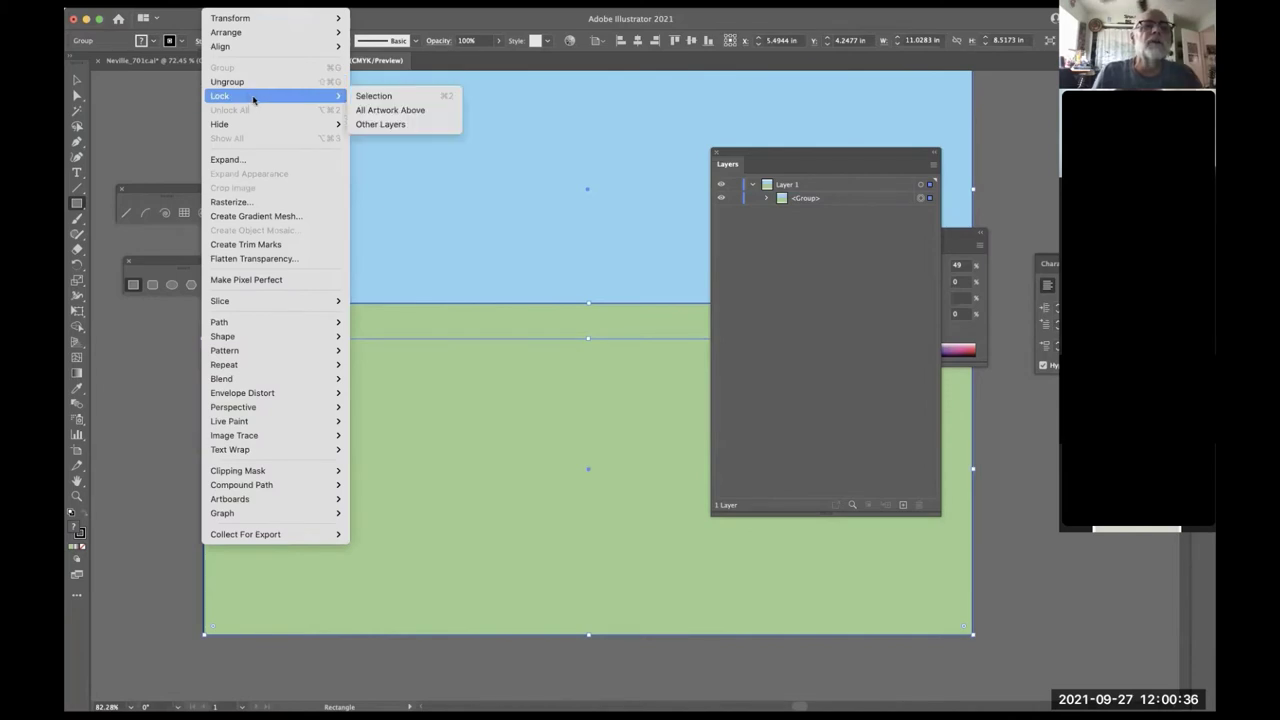
{"action": "left_click", "coordinate": [373, 96]}
- Draw a small narrow rectangle over the locked green ground to test drawing on it, and delete it
{"action": "left_click_drag", "start_coordinate": [454, 352], "coordinate": [495, 461]}
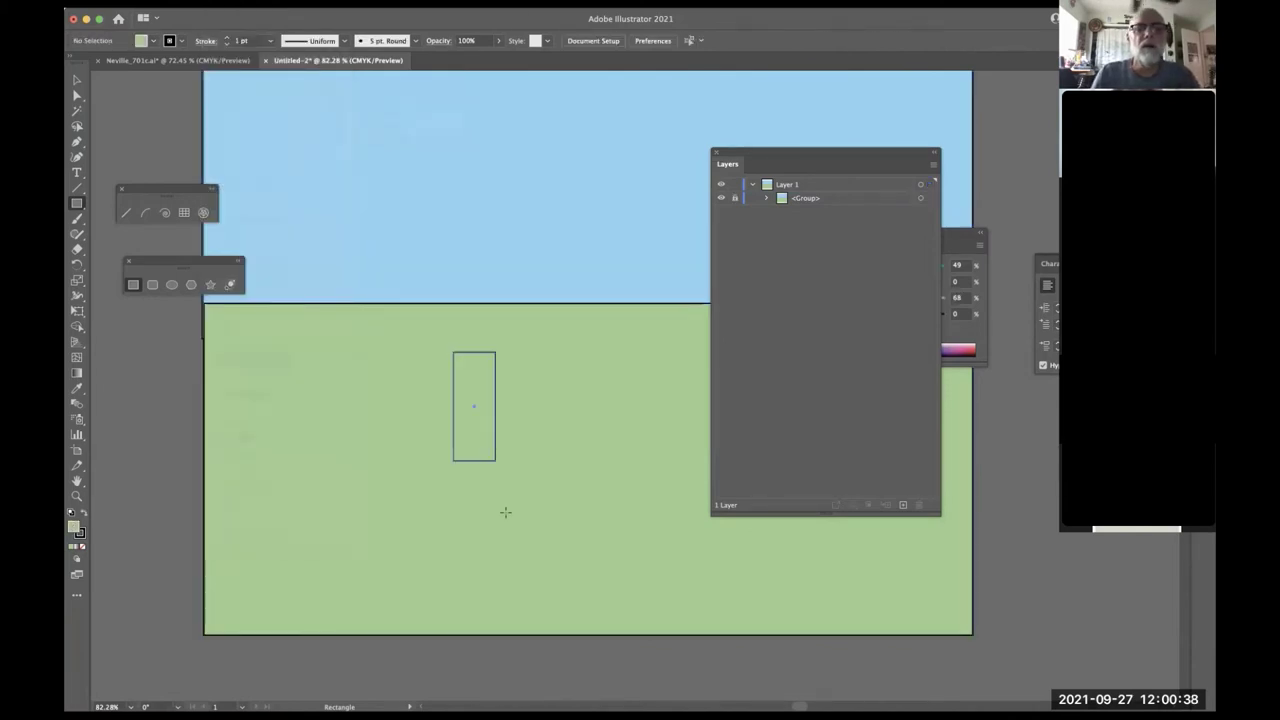
{"action": "key", "text": "Delete"}
{"action": "key", "text": "v"}
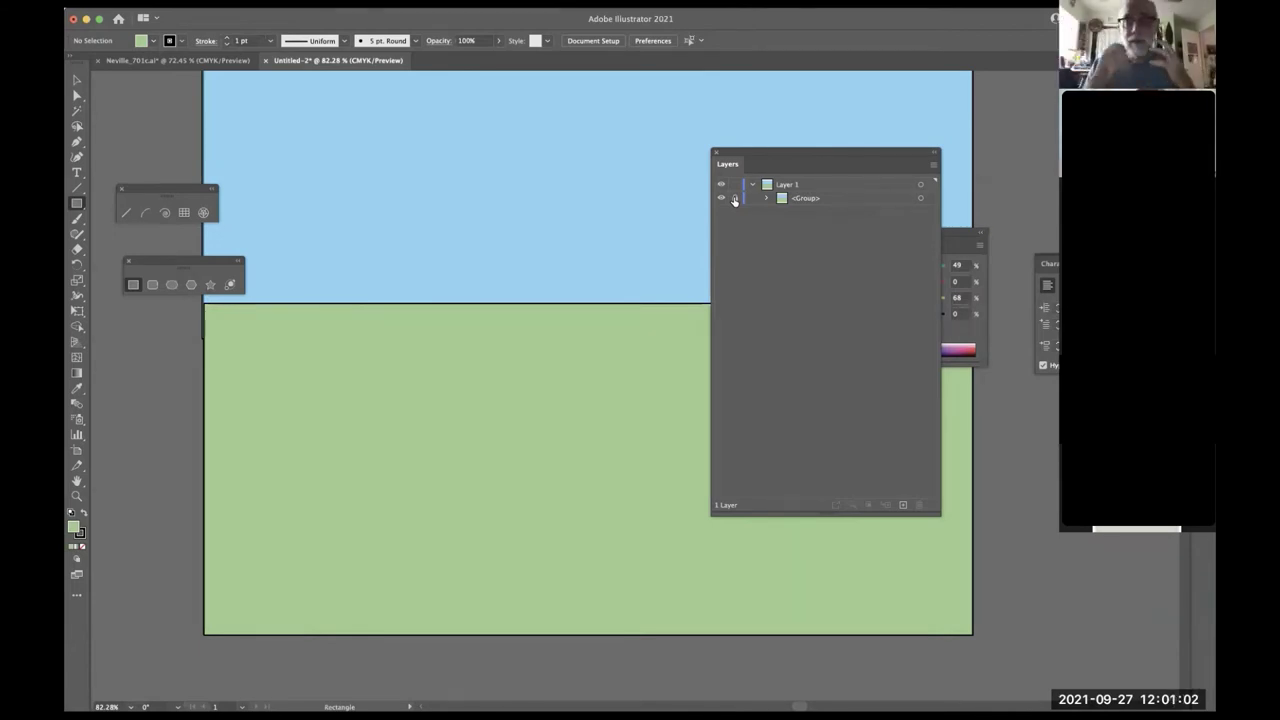
{"action": "left_click", "coordinate": [734, 198]}
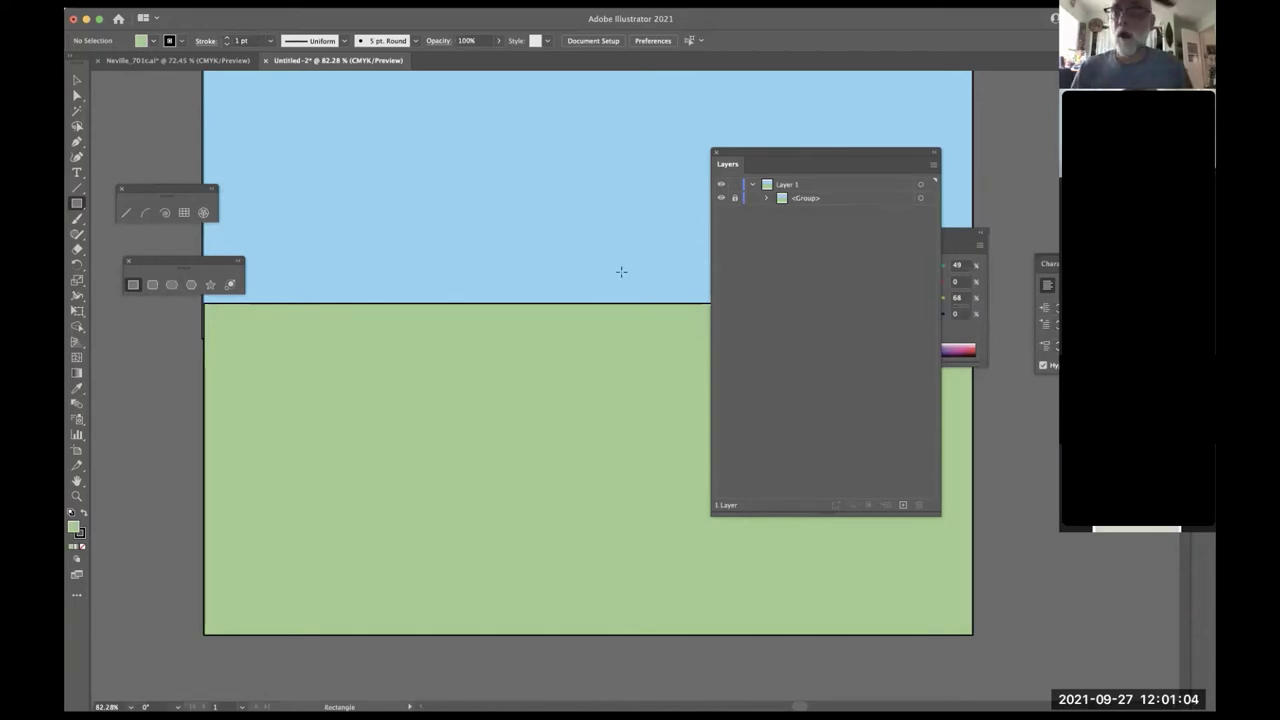
- Collapse the Layers panel to its icon and move it off the artwork, just above the Color panel
{"action": "scroll", "coordinate": [626, 269], "scroll_direction": "right", "scroll_amount": 5}
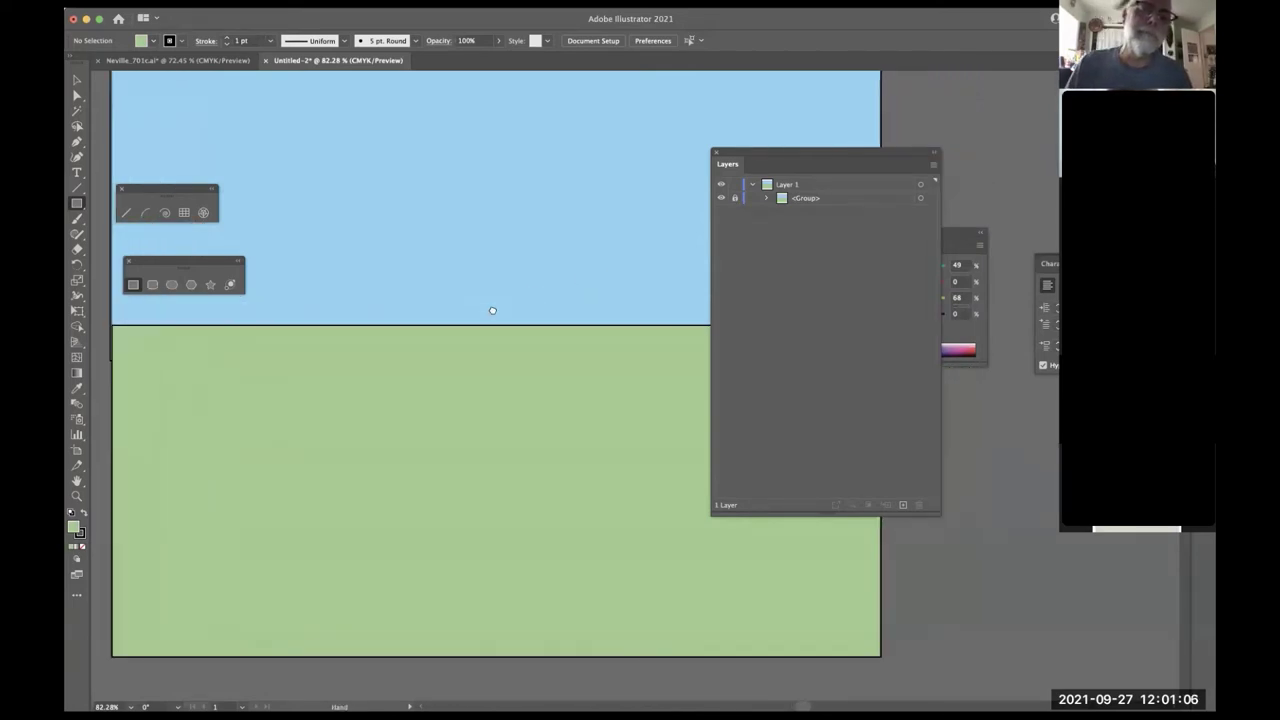
{"action": "scroll", "coordinate": [443, 294], "scroll_direction": "down", "scroll_amount": 3}
{"action": "scroll", "coordinate": [520, 260], "scroll_direction": "up", "scroll_amount": 2}
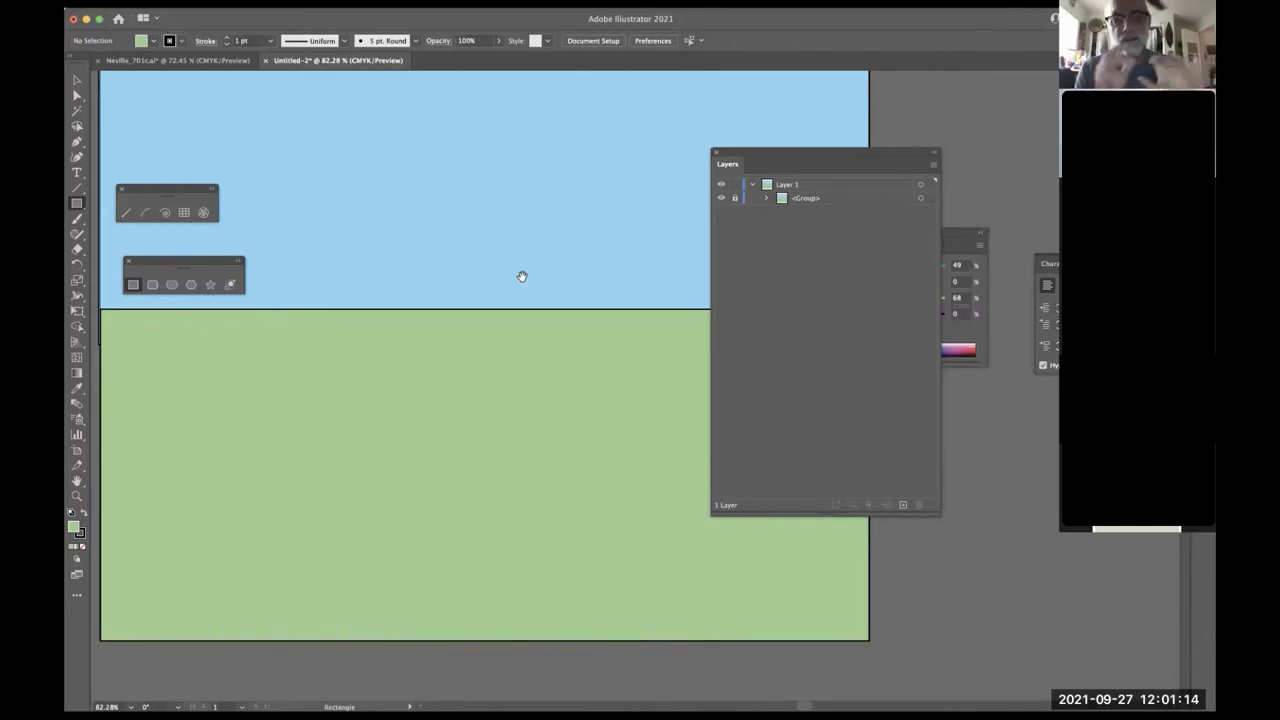
{"action": "left_click", "coordinate": [933, 153]}
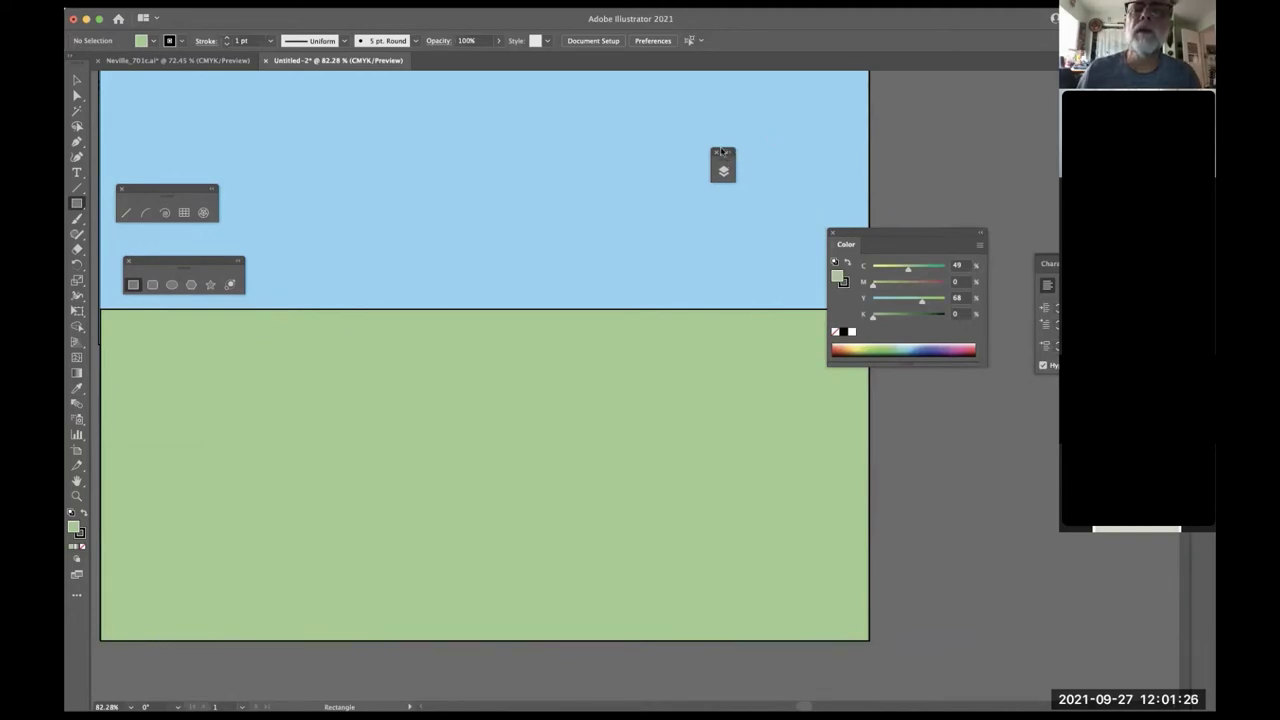
{"action": "left_click_drag", "start_coordinate": [722, 150], "coordinate": [976, 140]}
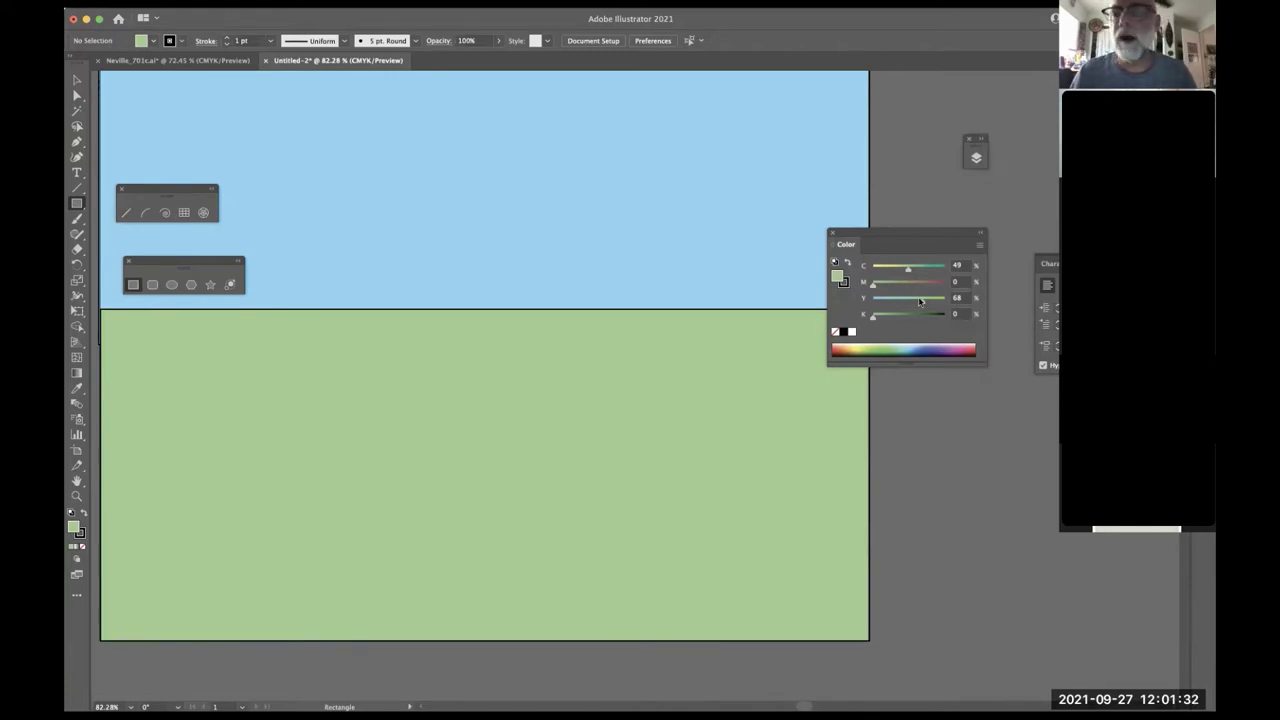
- Pick a brick-red fill of about C 24, M 91, Y 100, K 20 and draw a rectangle about 3.9 by 3.1 in across the horizon
{"action": "left_click", "coordinate": [838, 348]}
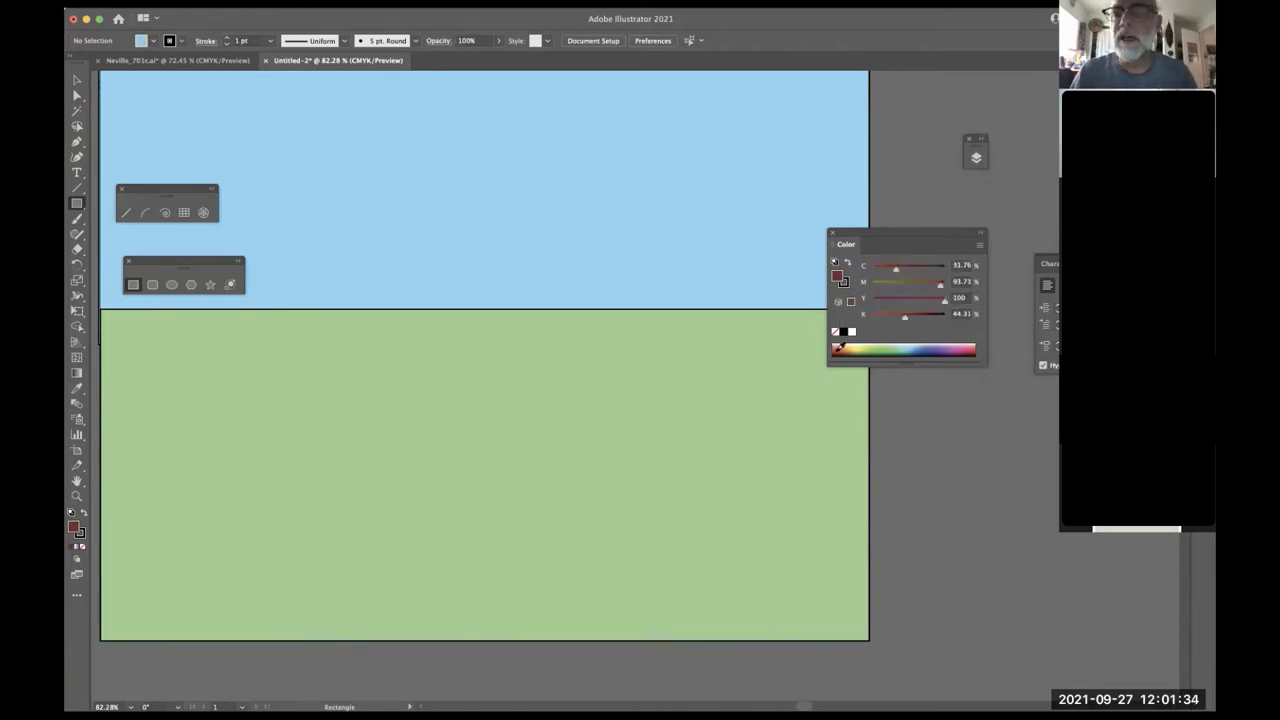
{"action": "mouse_move", "coordinate": [838, 348]}
{"action": "left_mouse_down"}
{"action": "mouse_move", "coordinate": [980, 346]}
{"action": "mouse_move", "coordinate": [840, 345]}
{"action": "left_mouse_up"}
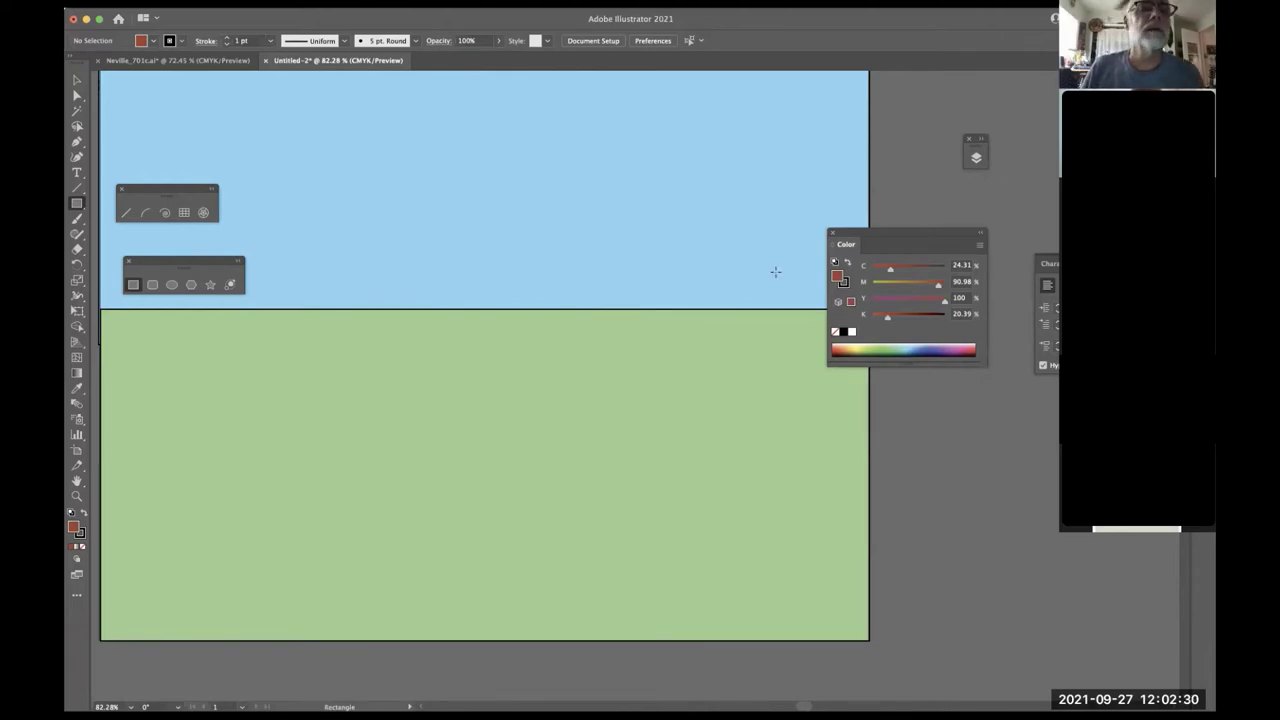
{"action": "key", "text": "v"}
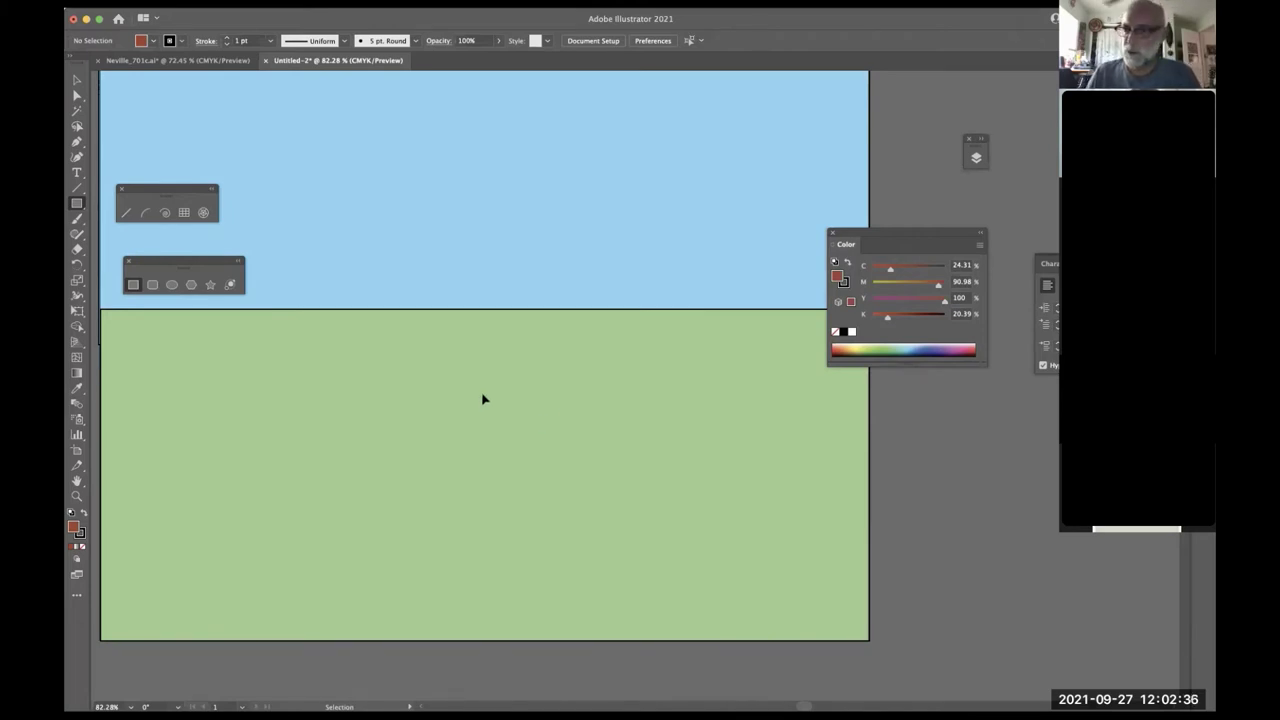
{"action": "key", "text": "m"}
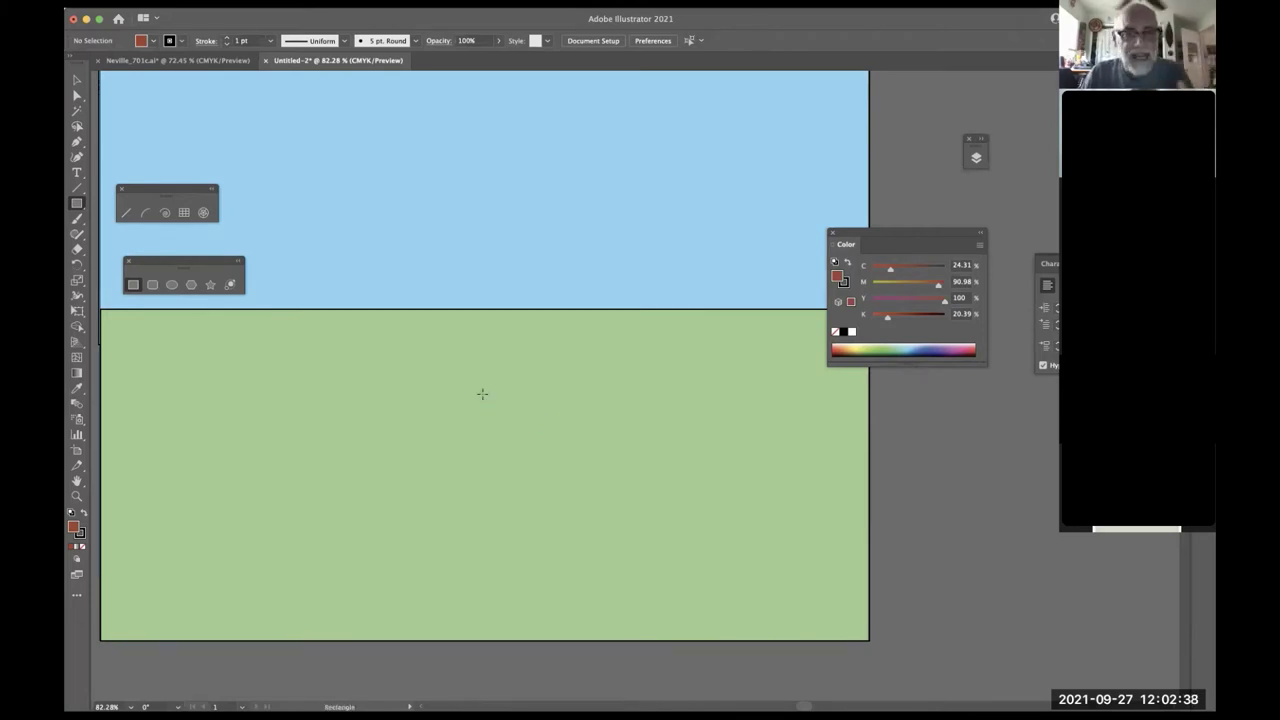
{"action": "key", "text": "v"}
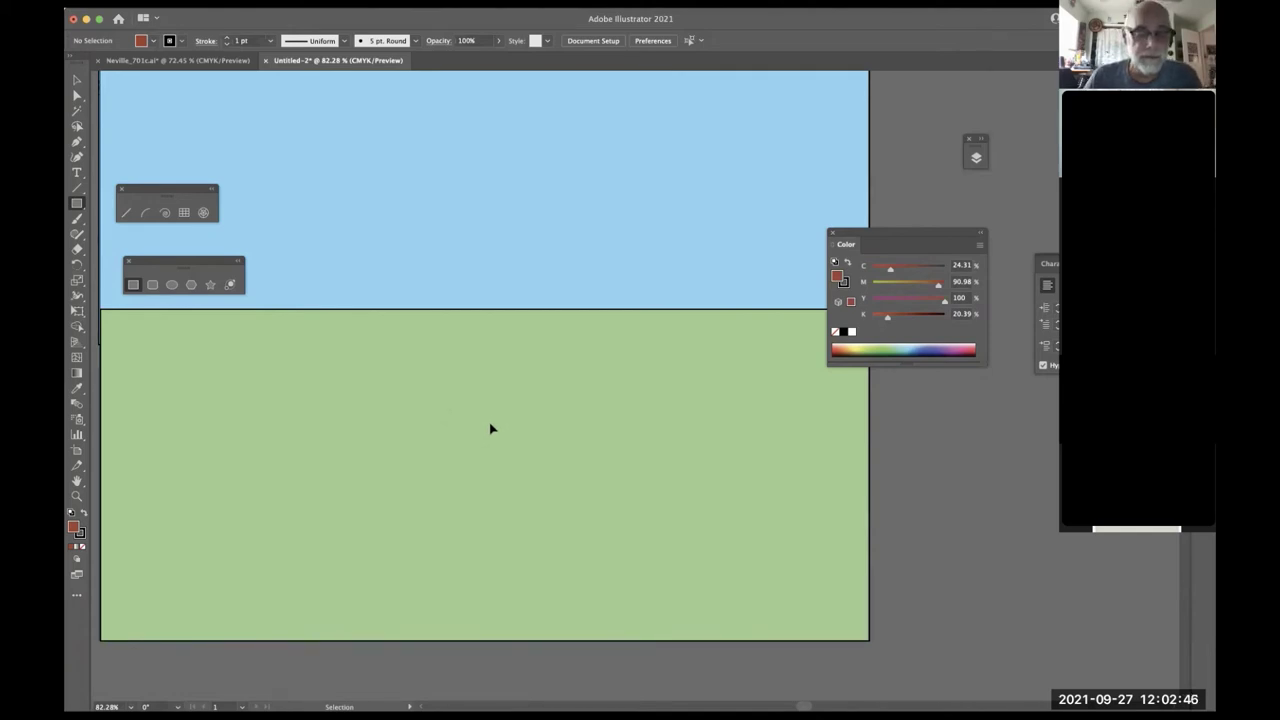
{"action": "key", "text": "m"}
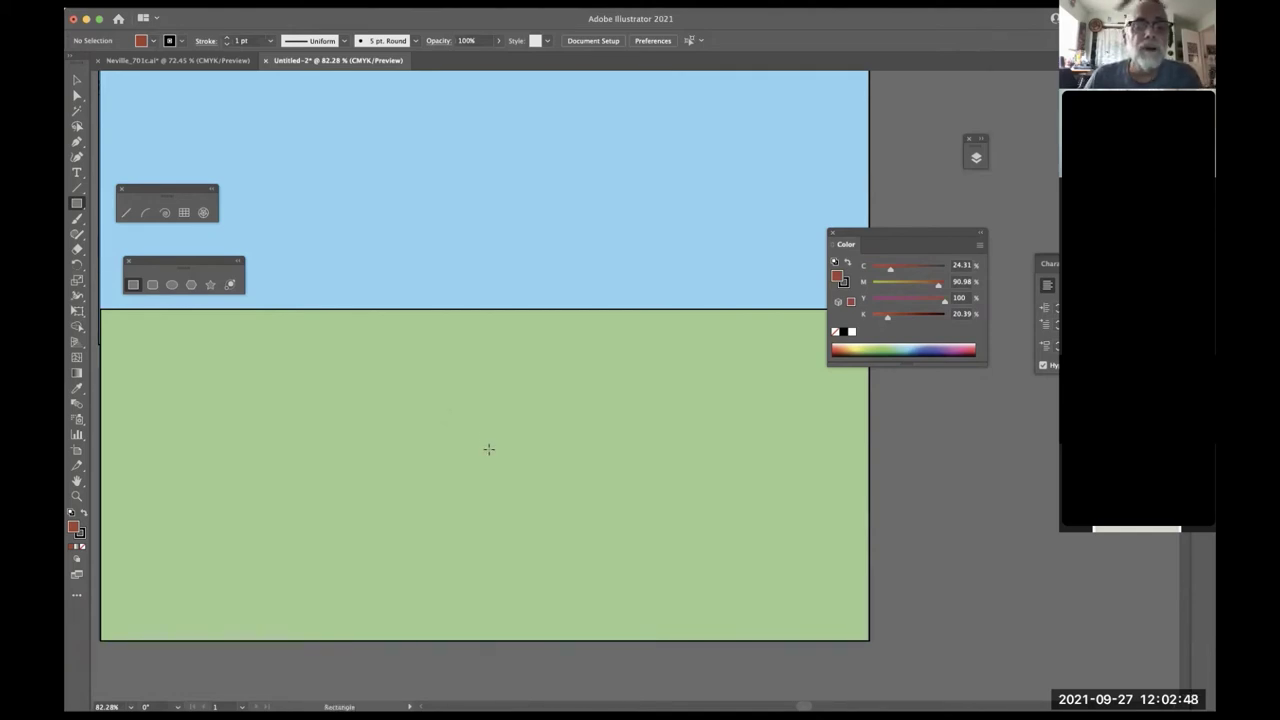
{"action": "mouse_move", "coordinate": [489, 449]}
{"action": "left_mouse_down"}
{"action": "mouse_move", "coordinate": [762, 259]}
{"action": "mouse_move", "coordinate": [740, 210]}
{"action": "mouse_move", "coordinate": [764, 233]}
{"action": "left_mouse_up"}
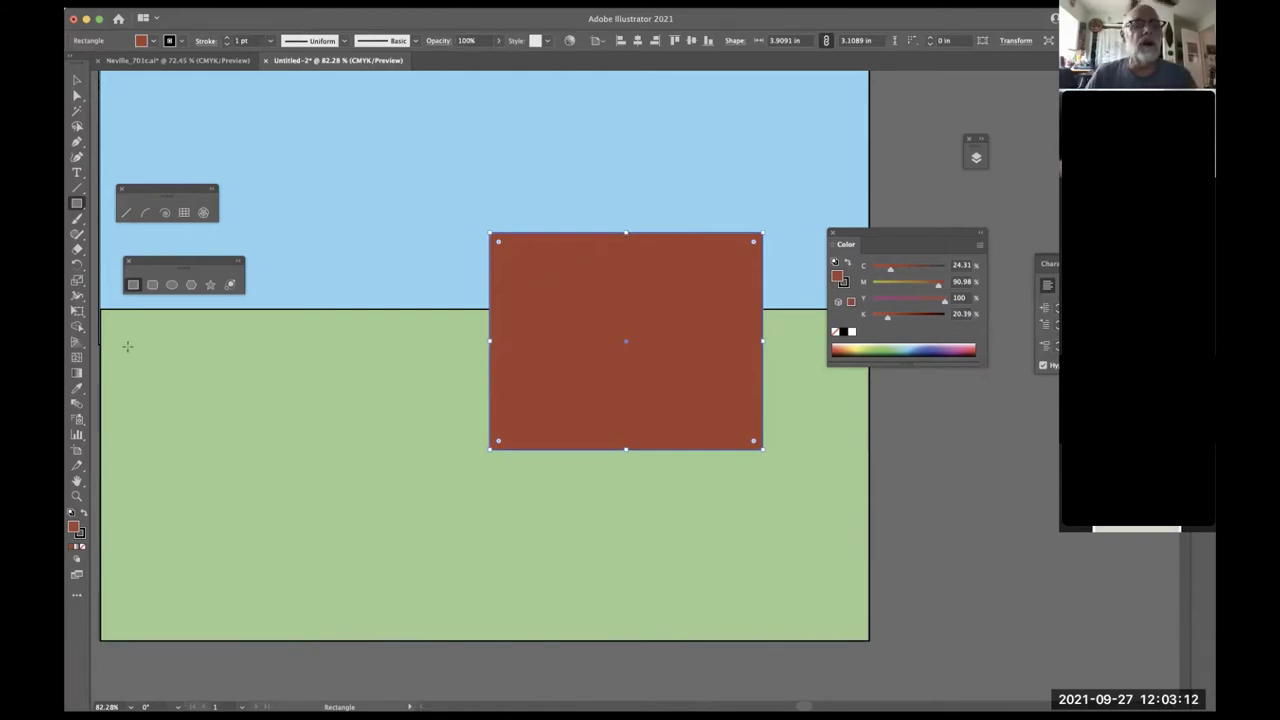
- Draw a second red rectangle about 3.94 by 3.65 in across the artboard's left edge and delete it
{"action": "left_click", "coordinate": [191, 286]}
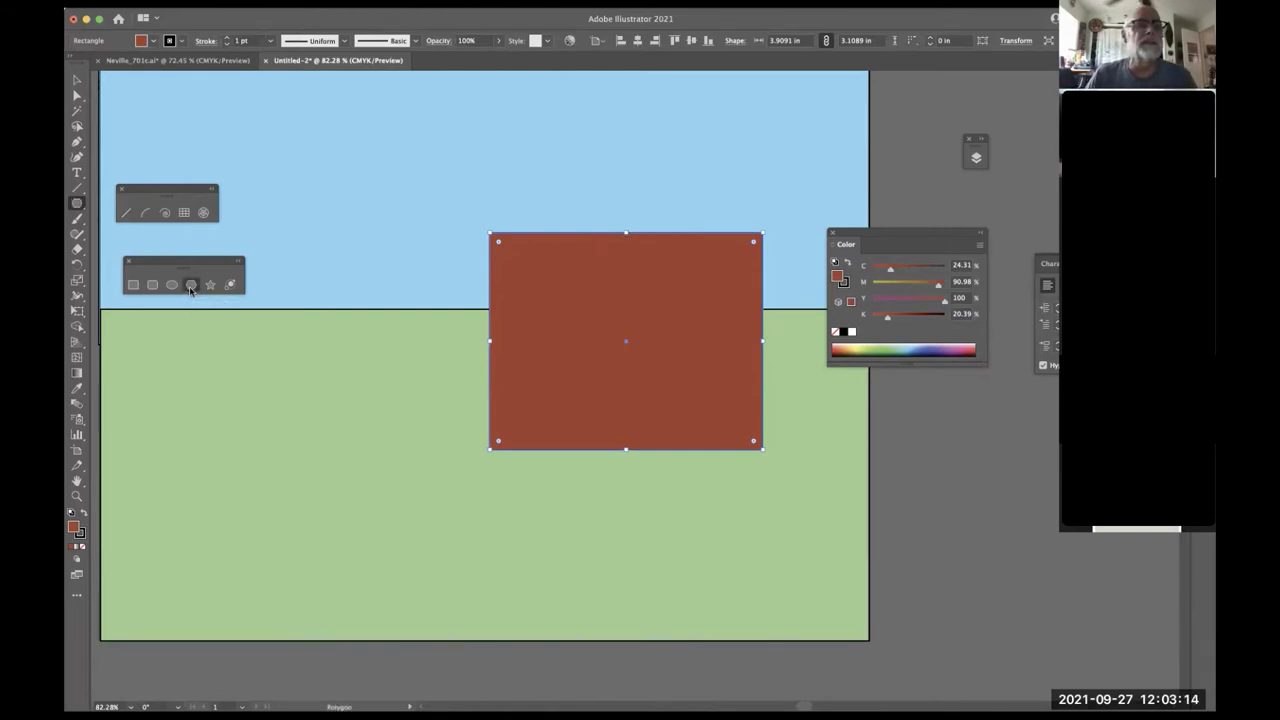
{"action": "key", "text": "super+shift+a"}
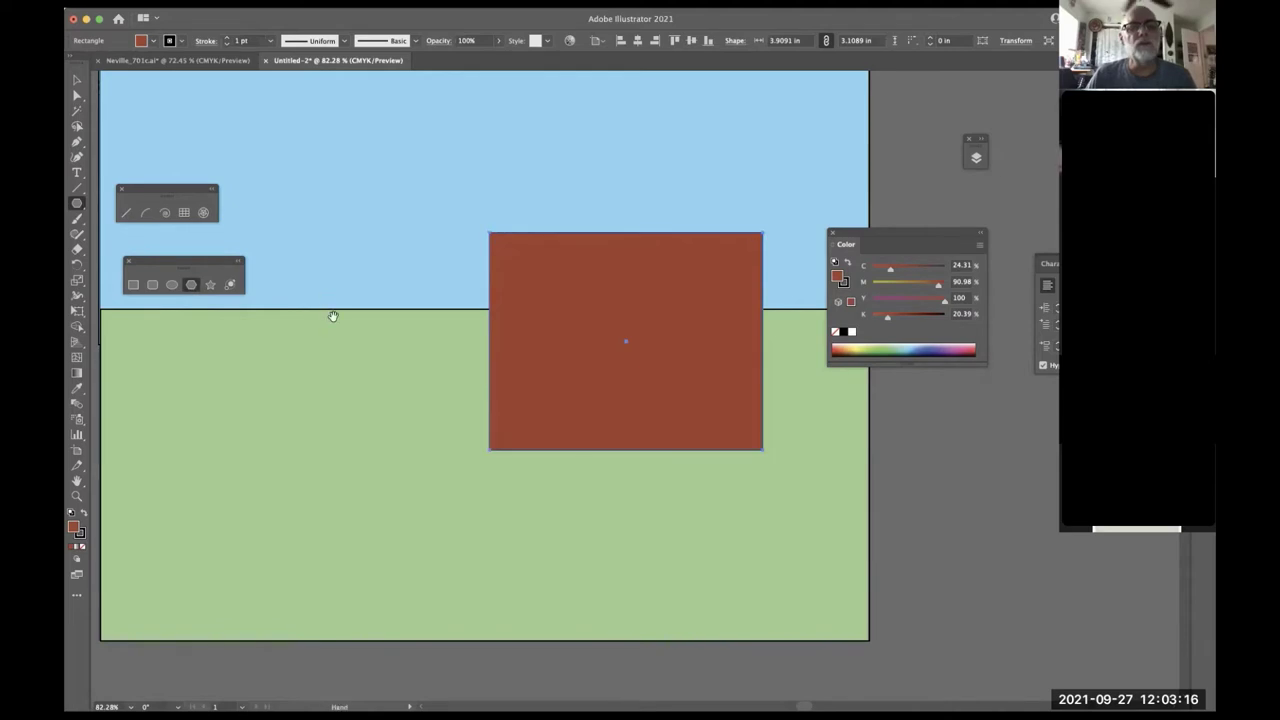
{"action": "left_click_drag", "start_coordinate": [417, 370], "coordinate": [425, 388]}
{"action": "scroll", "coordinate": [425, 388], "scroll_direction": "left", "scroll_amount": 3}
{"action": "scroll", "coordinate": [425, 388], "scroll_direction": "up", "scroll_amount": 1}
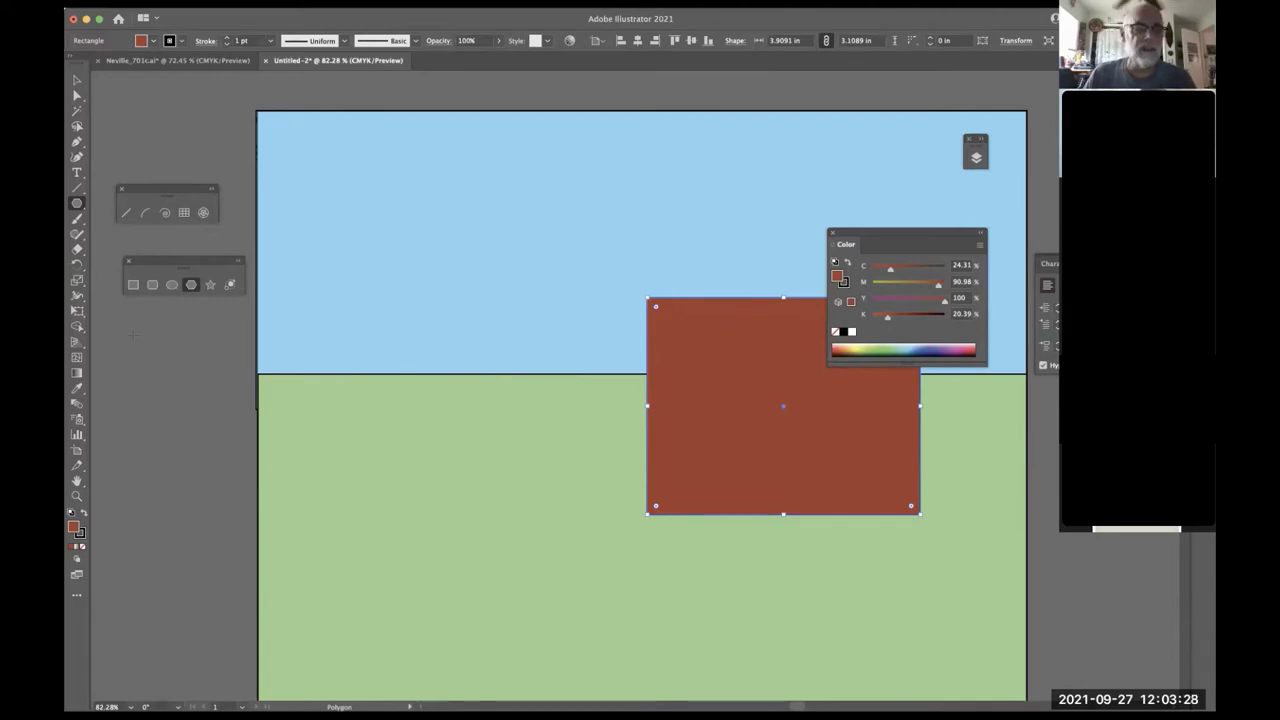
{"action": "left_click", "coordinate": [133, 284]}
{"action": "mouse_move", "coordinate": [145, 334]}
{"action": "left_mouse_down"}
{"action": "mouse_move", "coordinate": [184, 340]}
{"action": "mouse_move", "coordinate": [500, 506]}
{"action": "mouse_move", "coordinate": [497, 566]}
{"action": "mouse_move", "coordinate": [471, 600]}
{"action": "left_mouse_up"}
{"action": "key", "text": "ctrl+z"}
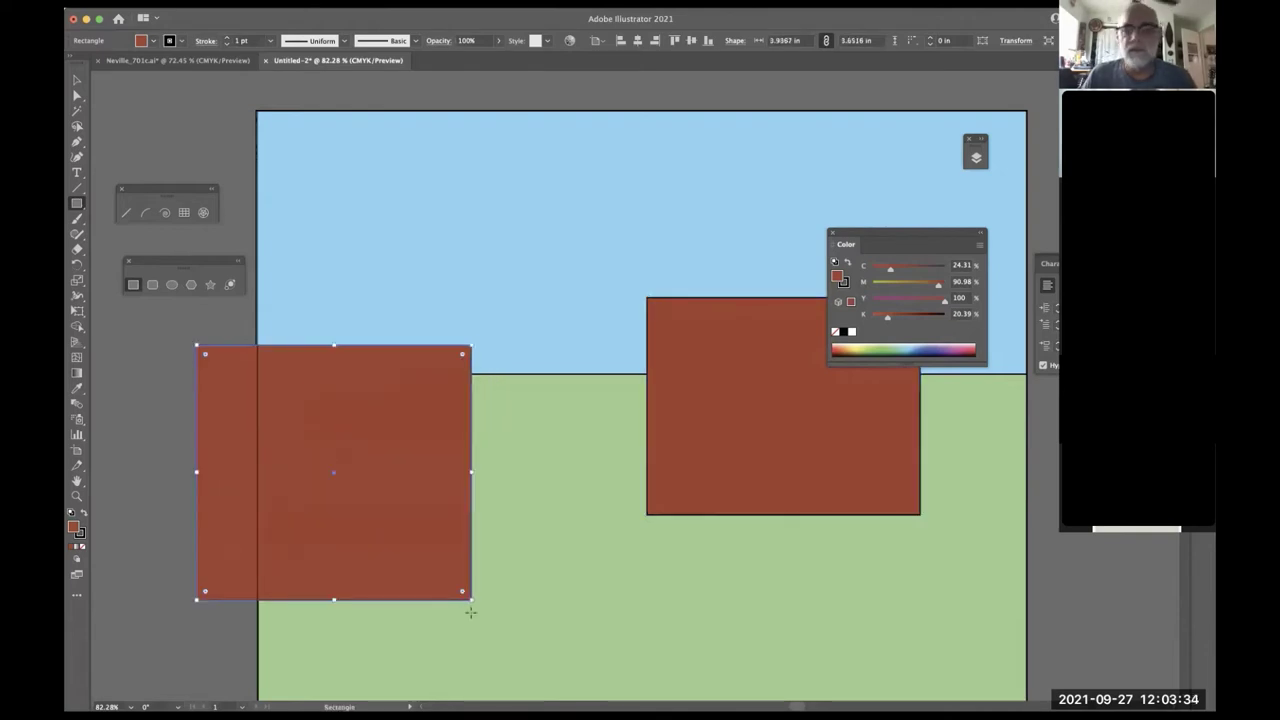
{"action": "key", "text": "Delete"}
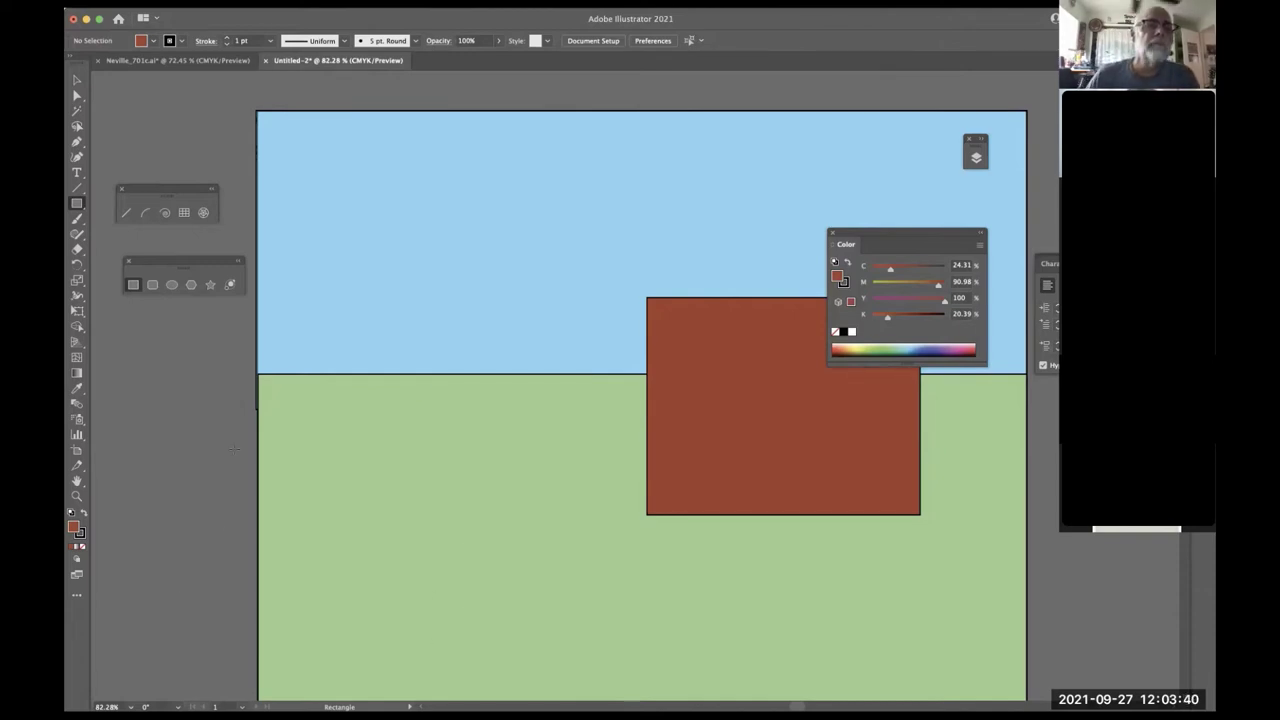
- Draw a proportionally constrained red square about 3.62 in wide across the artboard's left edge and delete it
{"action": "left_click_drag", "start_coordinate": [193, 322], "coordinate": [405, 534]}
{"action": "mouse_move", "coordinate": [391, 482]}
{"action": "left_mouse_down"}
{"action": "mouse_move", "coordinate": [369, 463]}
{"action": "mouse_move", "coordinate": [471, 552]}
{"action": "mouse_move", "coordinate": [406, 466]}
{"action": "mouse_move", "coordinate": [366, 463]}
{"action": "mouse_move", "coordinate": [485, 618]}
{"action": "mouse_move", "coordinate": [466, 612]}
{"action": "mouse_move", "coordinate": [480, 609]}
{"action": "mouse_move", "coordinate": [577, 401]}
{"action": "mouse_move", "coordinate": [556, 527]}
{"action": "mouse_move", "coordinate": [557, 489]}
{"action": "mouse_move", "coordinate": [557, 686]}
{"action": "mouse_move", "coordinate": [447, 576]}
{"action": "left_mouse_up"}
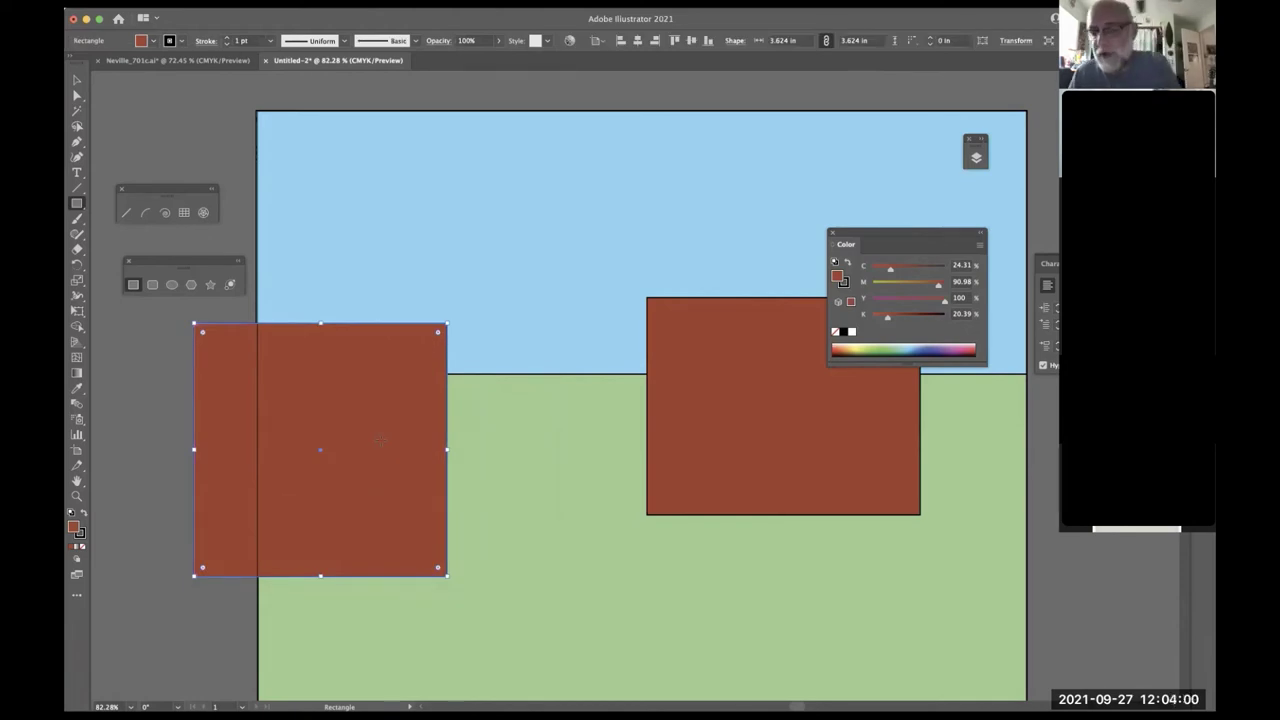
{"action": "key", "text": "Delete"}
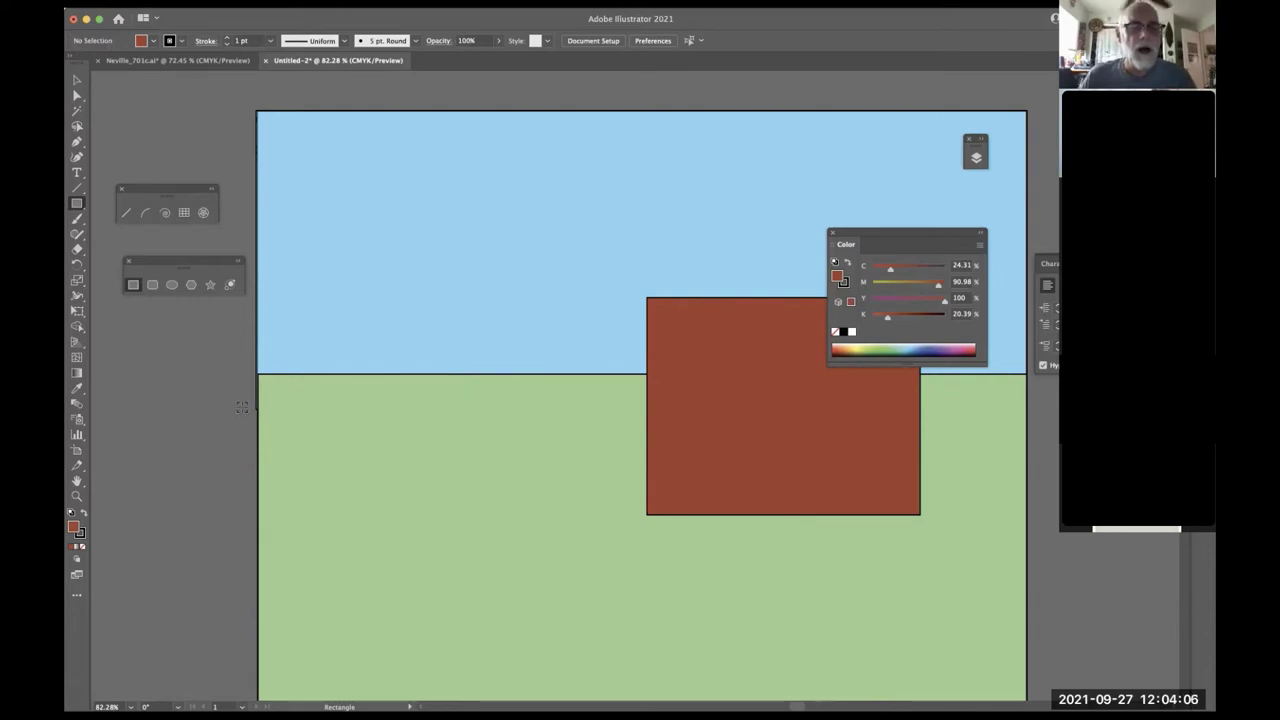
- Create a red square by exact size, 5 in wide and 5 in high, centred near the artboard's left edge, and delete it
{"action": "left_click", "coordinate": [243, 407]}
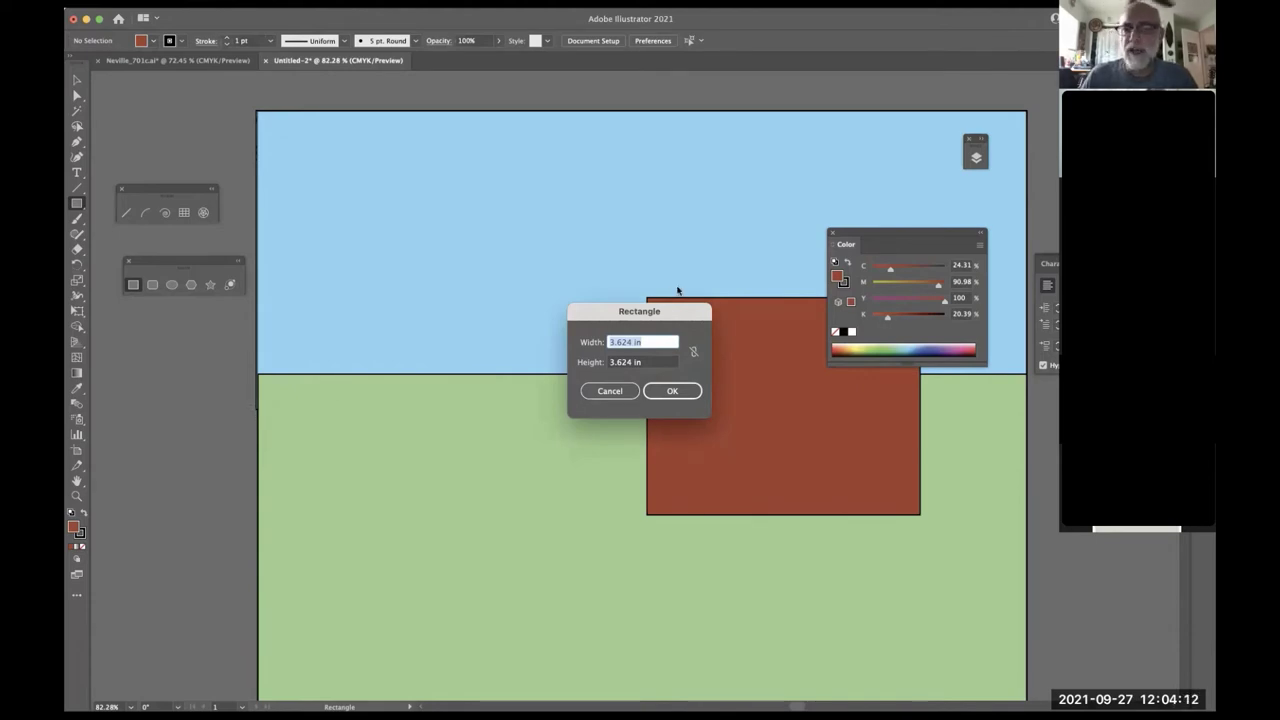
{"action": "left_click_drag", "start_coordinate": [680, 312], "coordinate": [491, 253]}
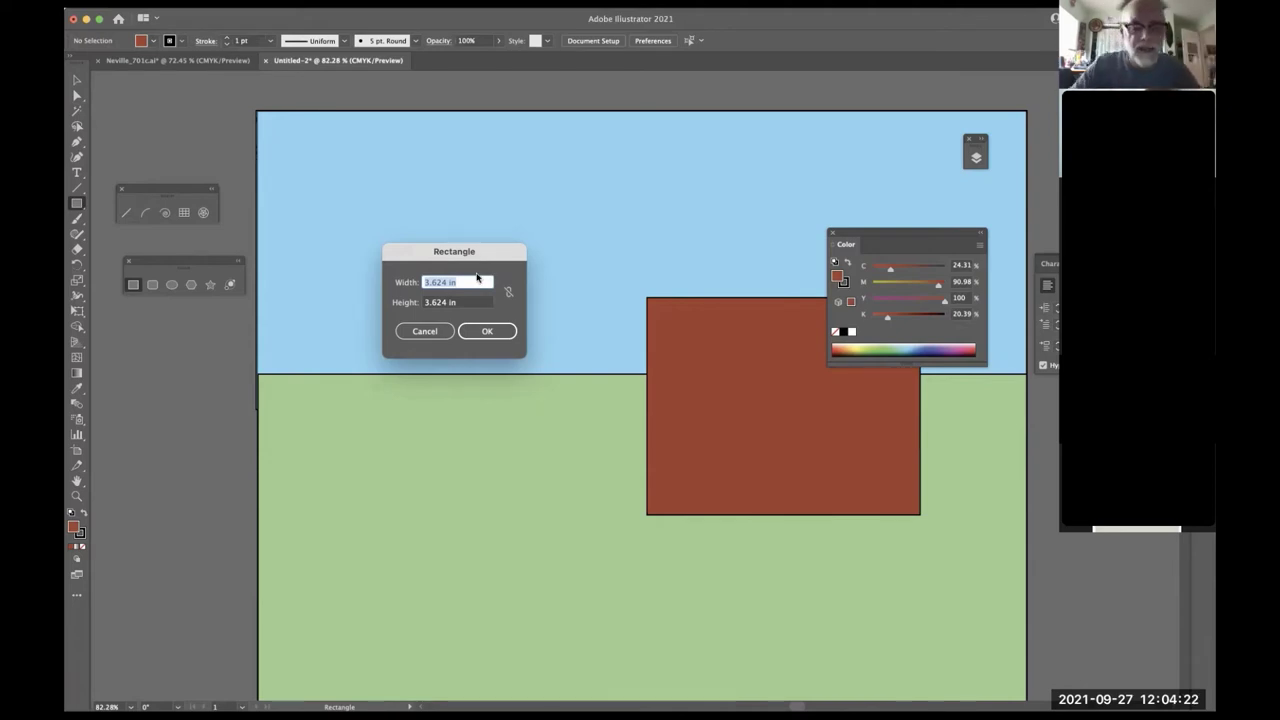
{"action": "type", "text": "5"}
{"action": "key", "text": "Tab"}
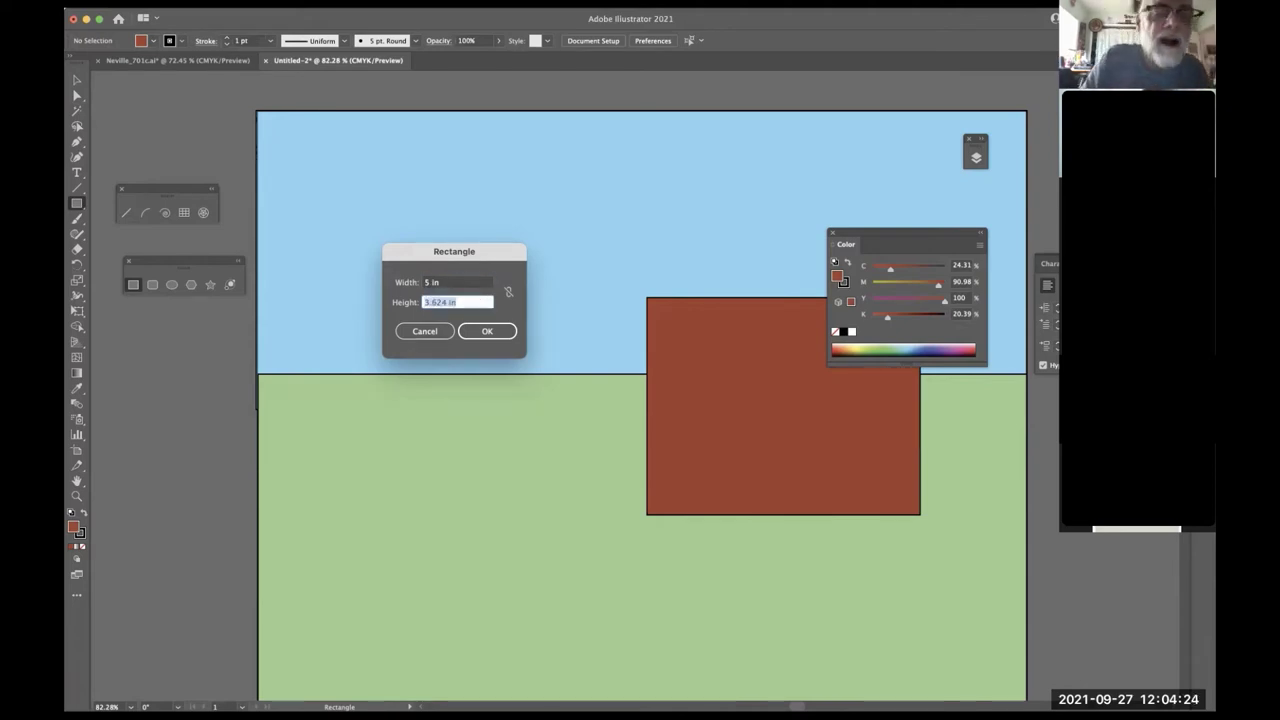
{"action": "type", "text": "5"}
{"action": "key", "text": "Tab"}
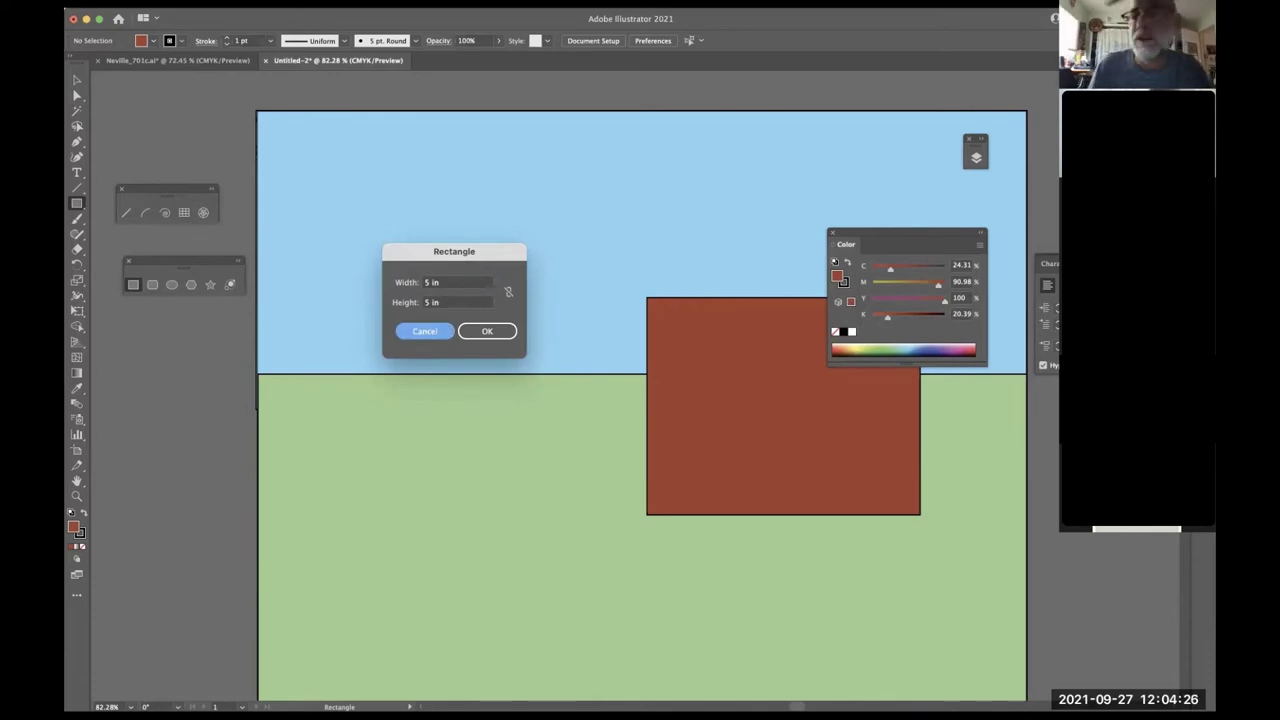
{"action": "left_click", "coordinate": [483, 331]}
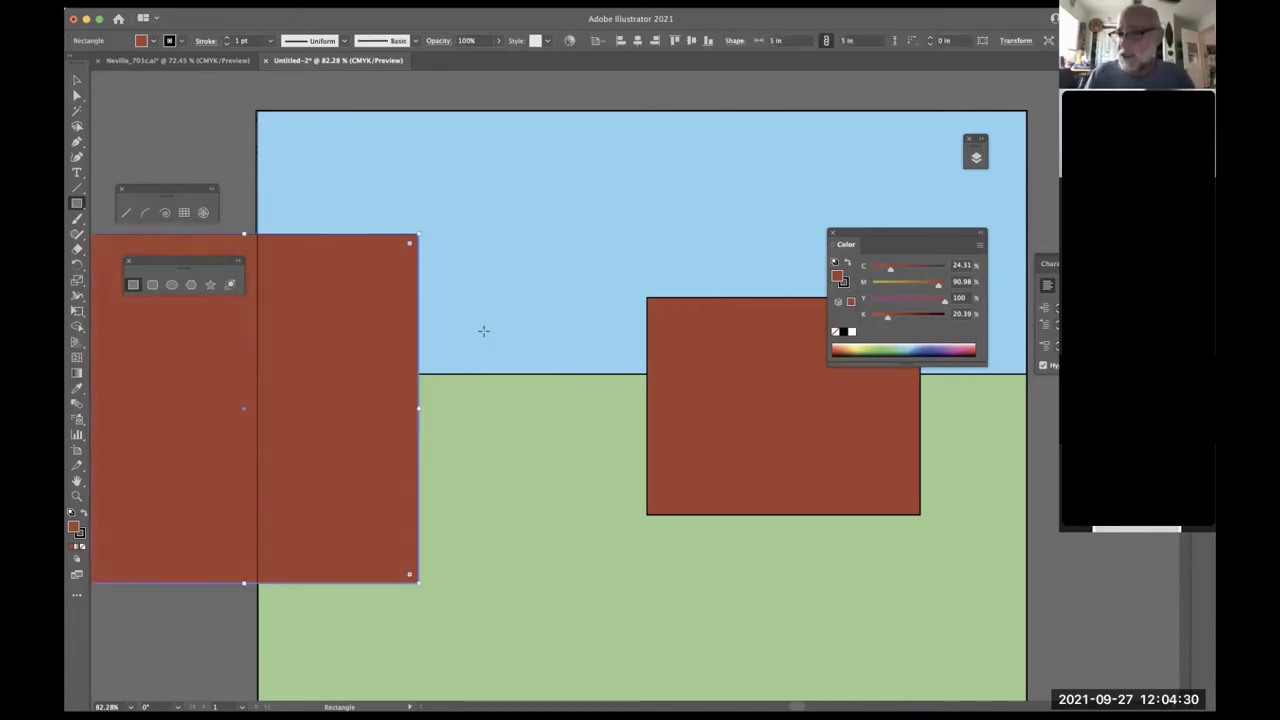
{"action": "key", "text": "Delete"}
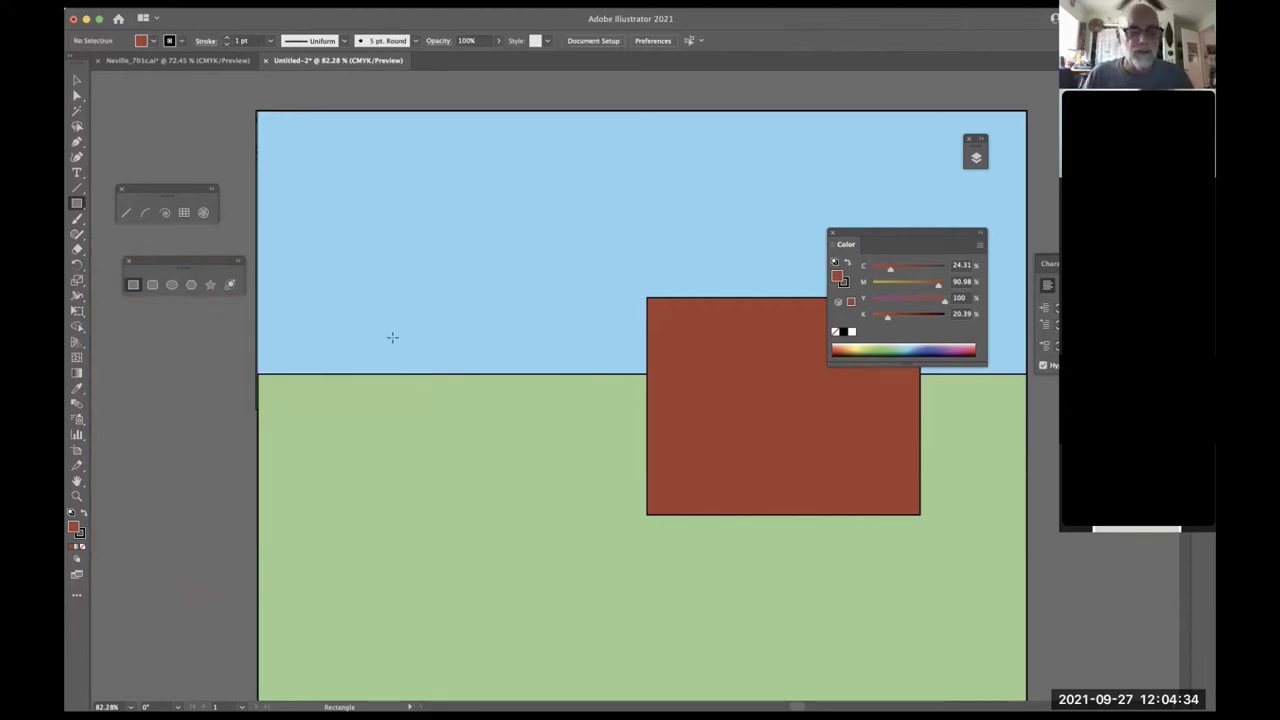
- Draw two red trial rectangles across the horizon near the artboard's left edge and remove each one
{"action": "left_click", "coordinate": [322, 349]}
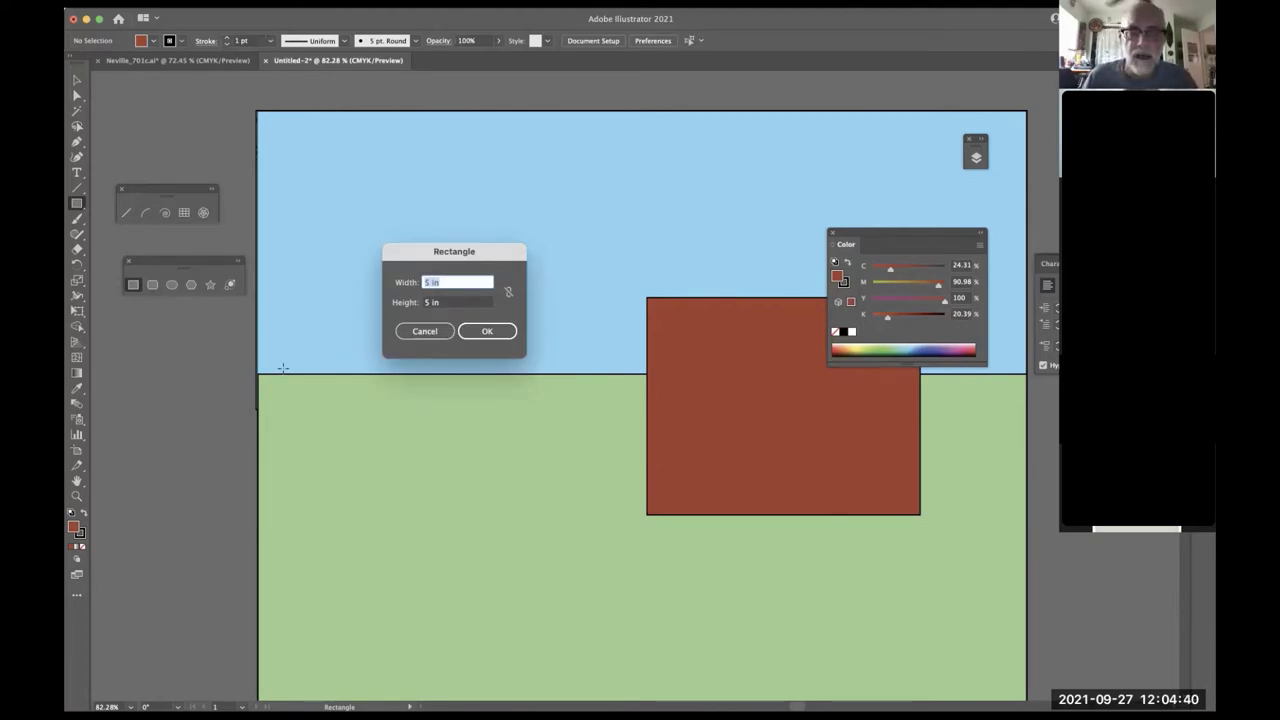
{"action": "left_click", "coordinate": [424, 331]}
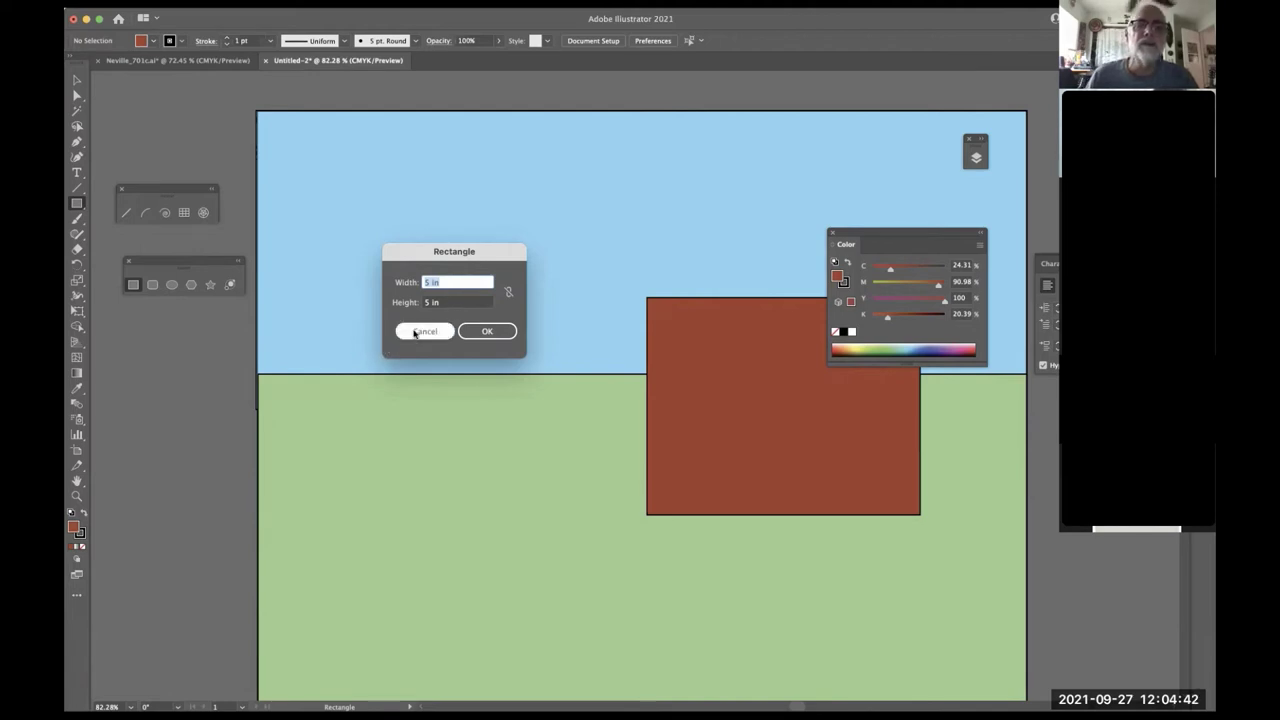
{"action": "left_click_drag", "start_coordinate": [244, 340], "coordinate": [490, 545]}
{"action": "key", "text": "Delete"}
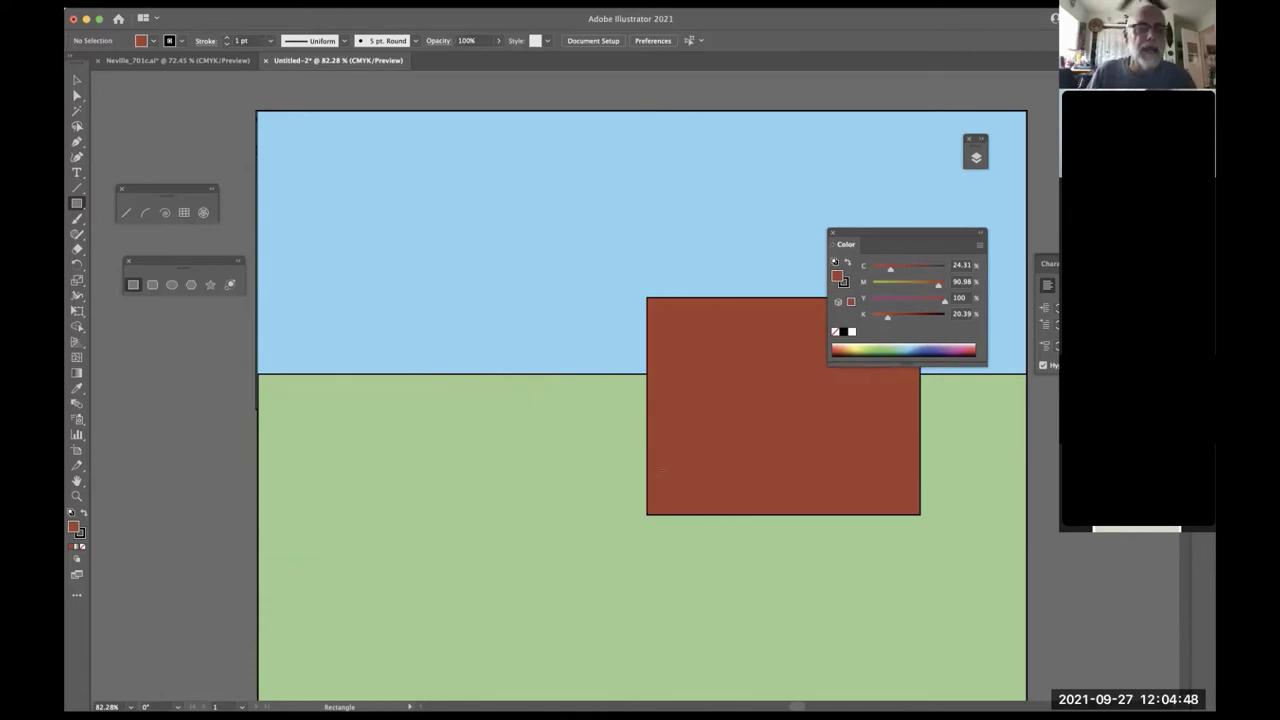
{"action": "left_click_drag", "start_coordinate": [286, 297], "coordinate": [417, 429]}
{"action": "key", "text": "ctrl+z"}
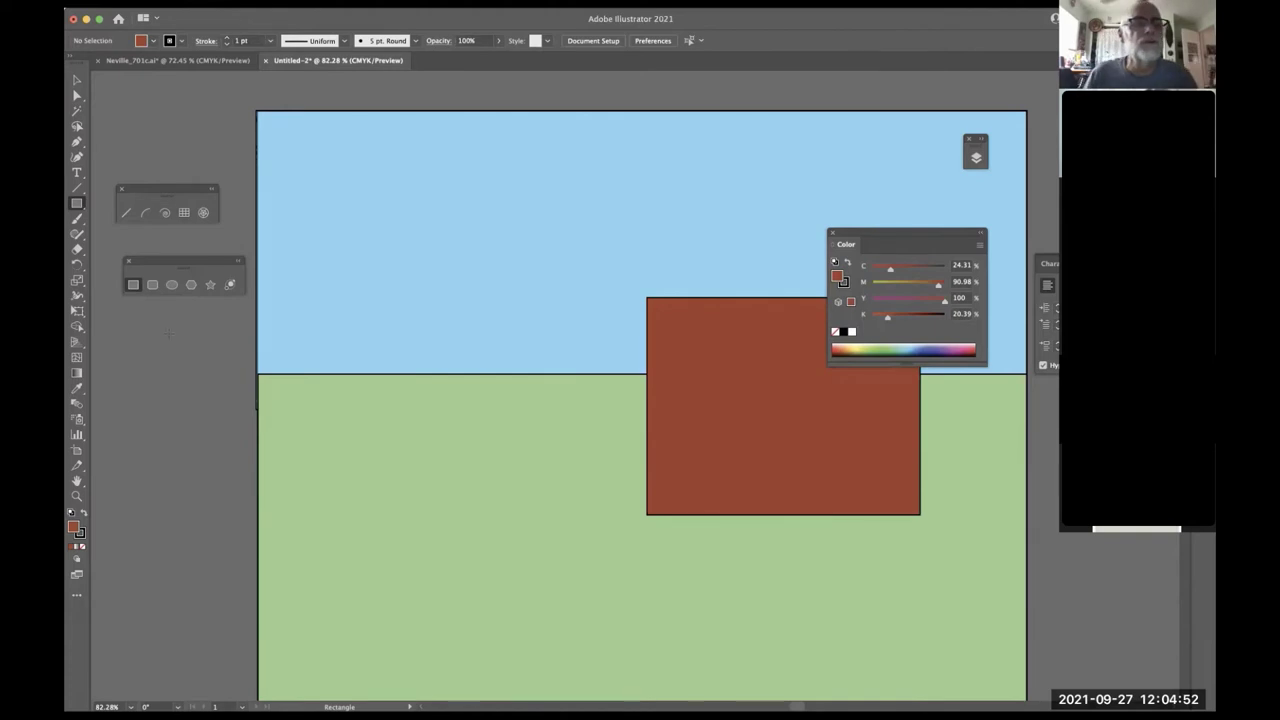
- Draw a red rounded rectangle about 2.64 by 1.75 in, adjusting its corner radius to about 0.32 in, and delete it
{"action": "left_click", "coordinate": [153, 286]}
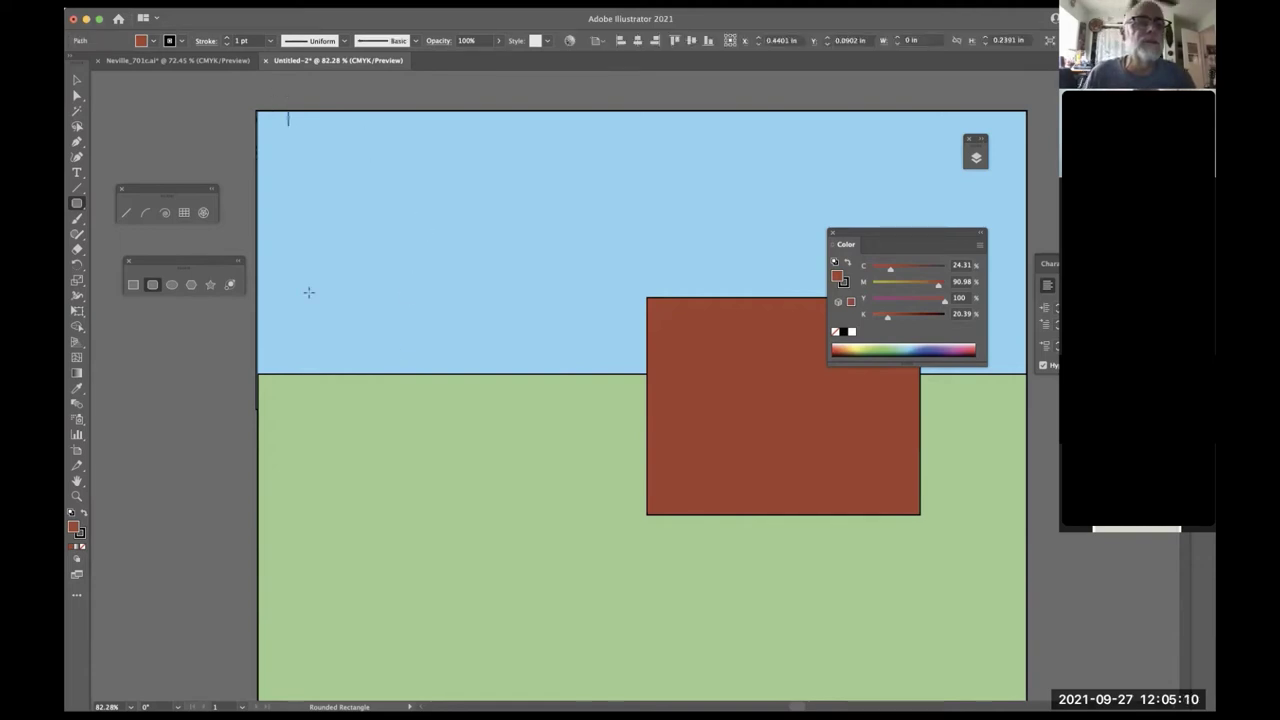
{"action": "left_click_drag", "start_coordinate": [338, 296], "coordinate": [492, 417]}
{"action": "key", "text": "Up"}
{"action": "key", "text": "Up"}
{"action": "key", "text": "Up"}
{"action": "key", "text": "Up"}
{"action": "key", "text": "Up"}
{"action": "key", "text": "Up"}
{"action": "key", "text": "Up"}
{"action": "key", "text": "Down"}
{"action": "key", "text": "Down"}
{"action": "key", "text": "Down"}
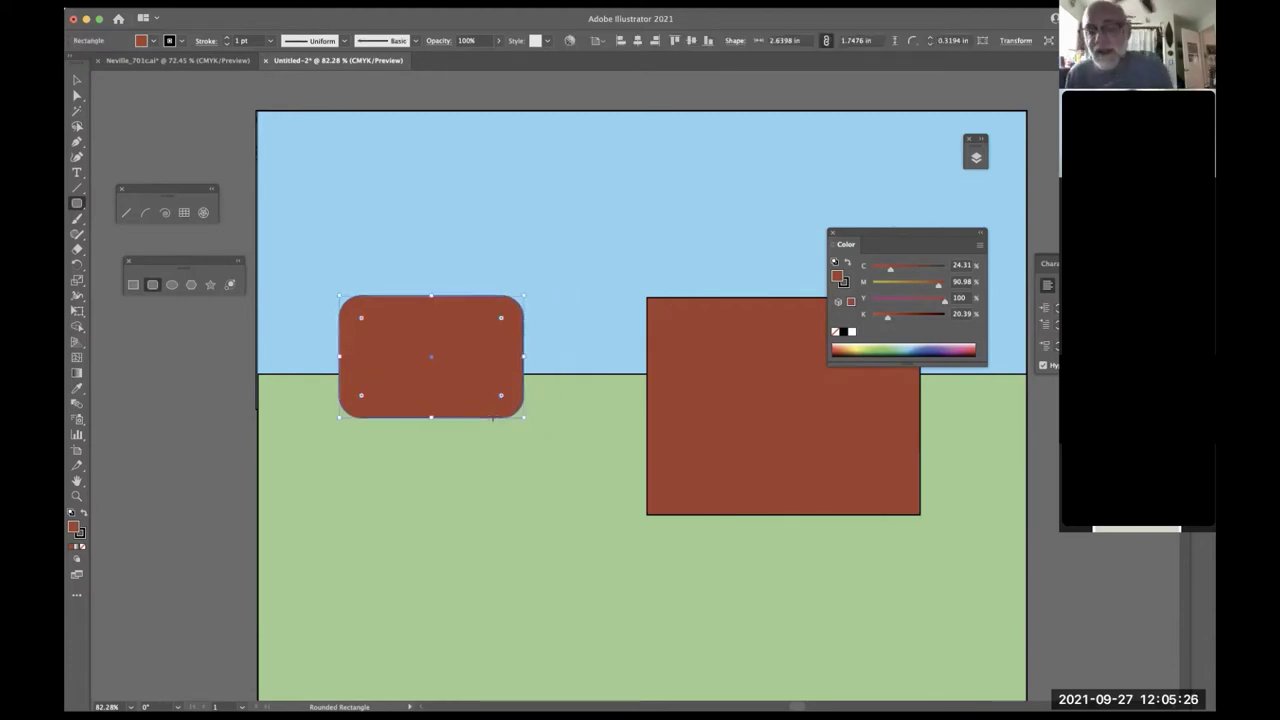
{"action": "key", "text": "Delete"}
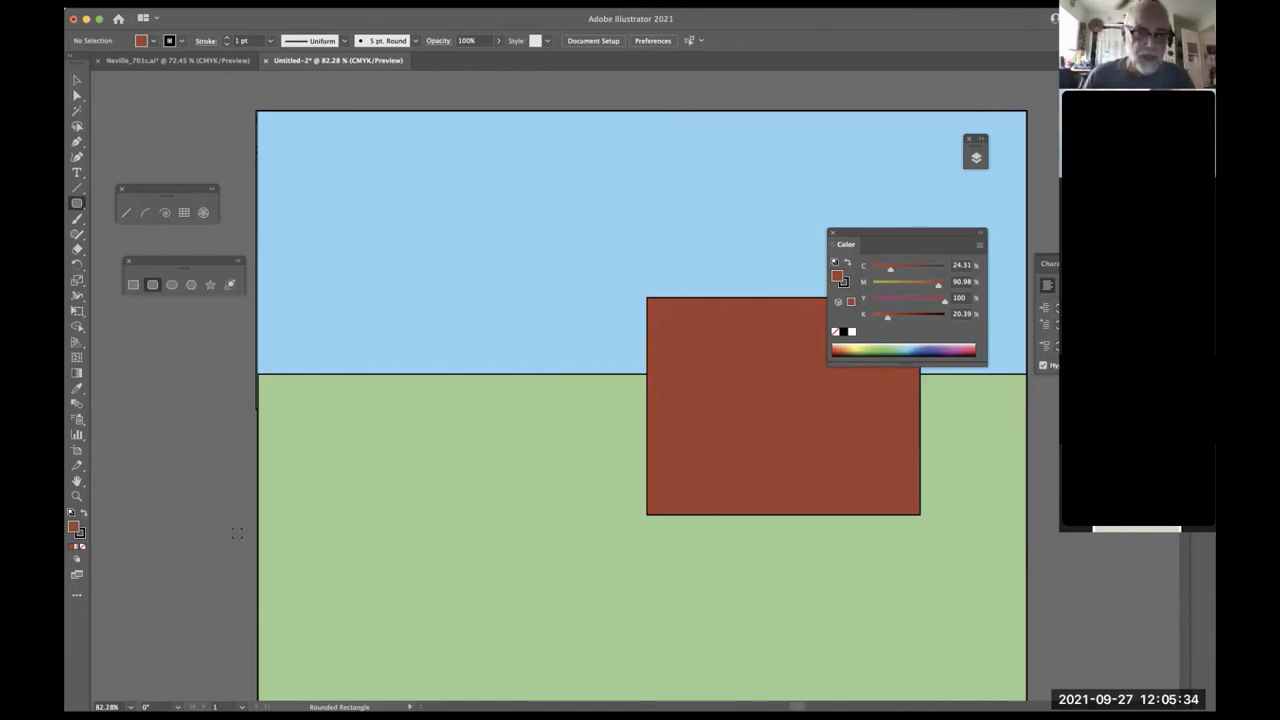
- Create a rounded rectangle by exact size, 5 in wide, 5 in high, with a 0.25 in corner radius, and delete it
{"action": "left_click", "coordinate": [375, 359]}
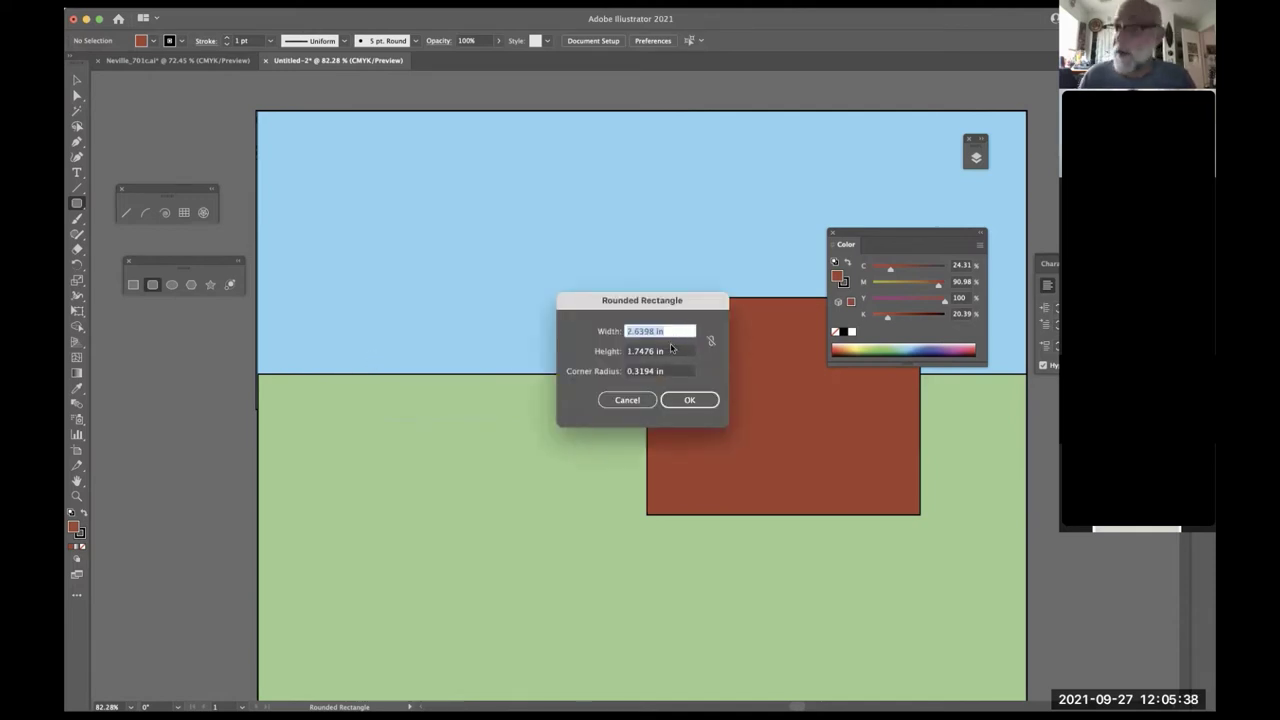
{"action": "type", "text": "5"}
{"action": "key", "text": "Tab"}
{"action": "type", "text": "5"}
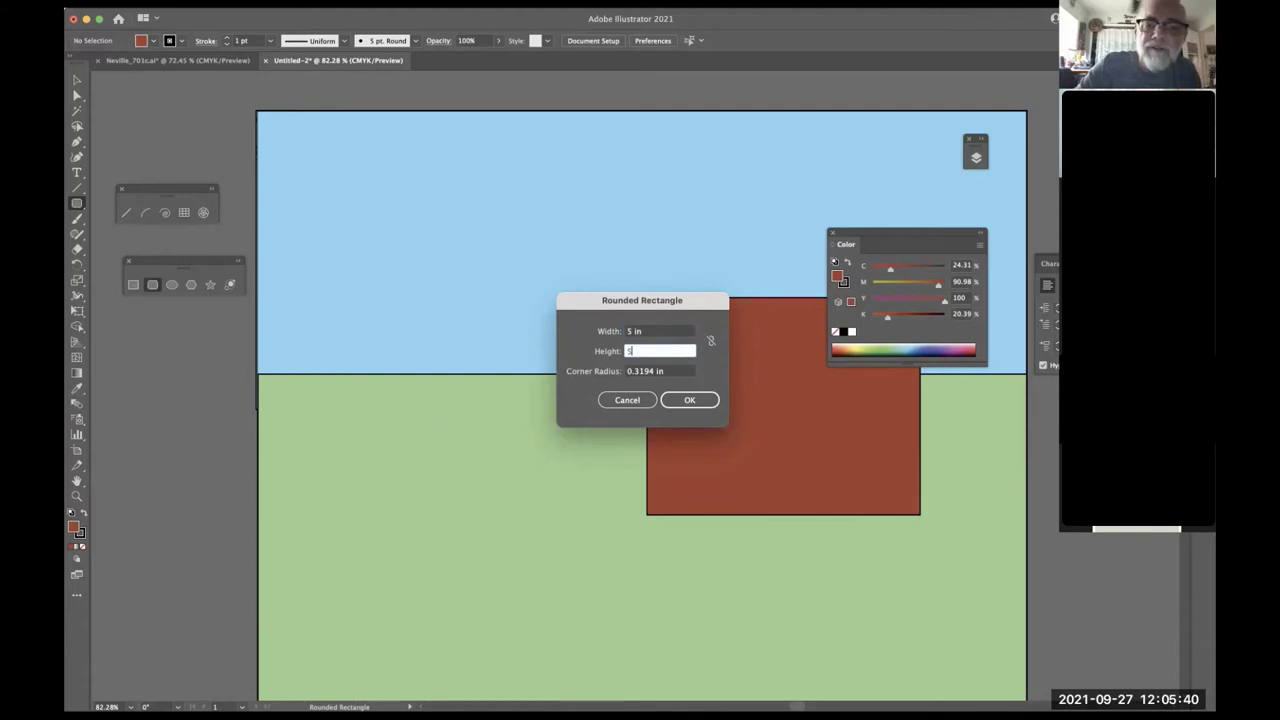
{"action": "key", "text": "Tab"}
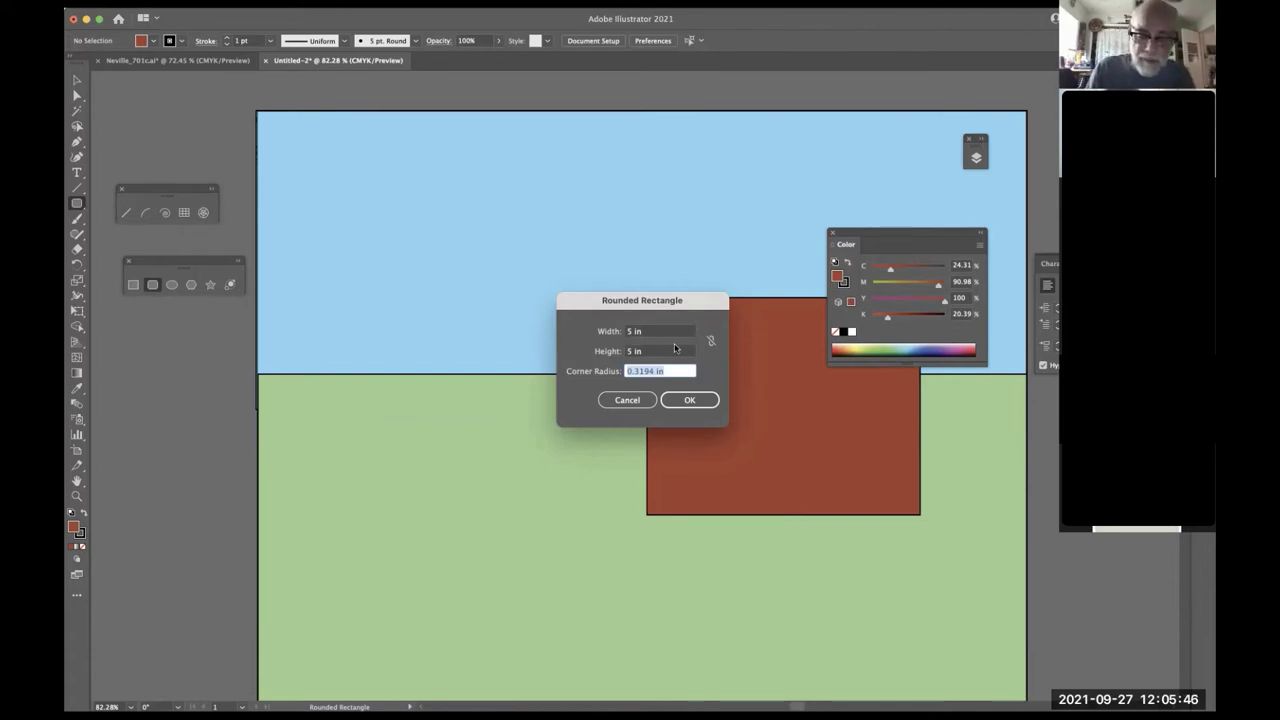
{"action": "key", "text": "BackSpace"}
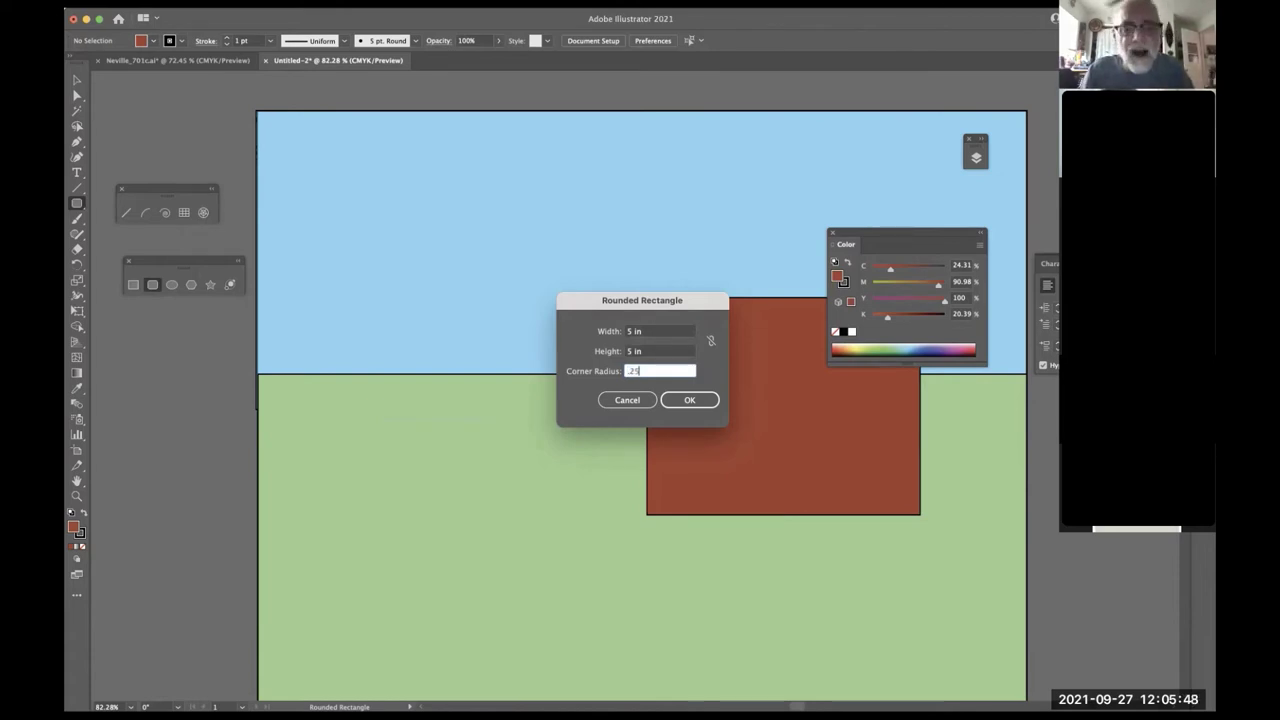
{"action": "left_click", "coordinate": [678, 400]}
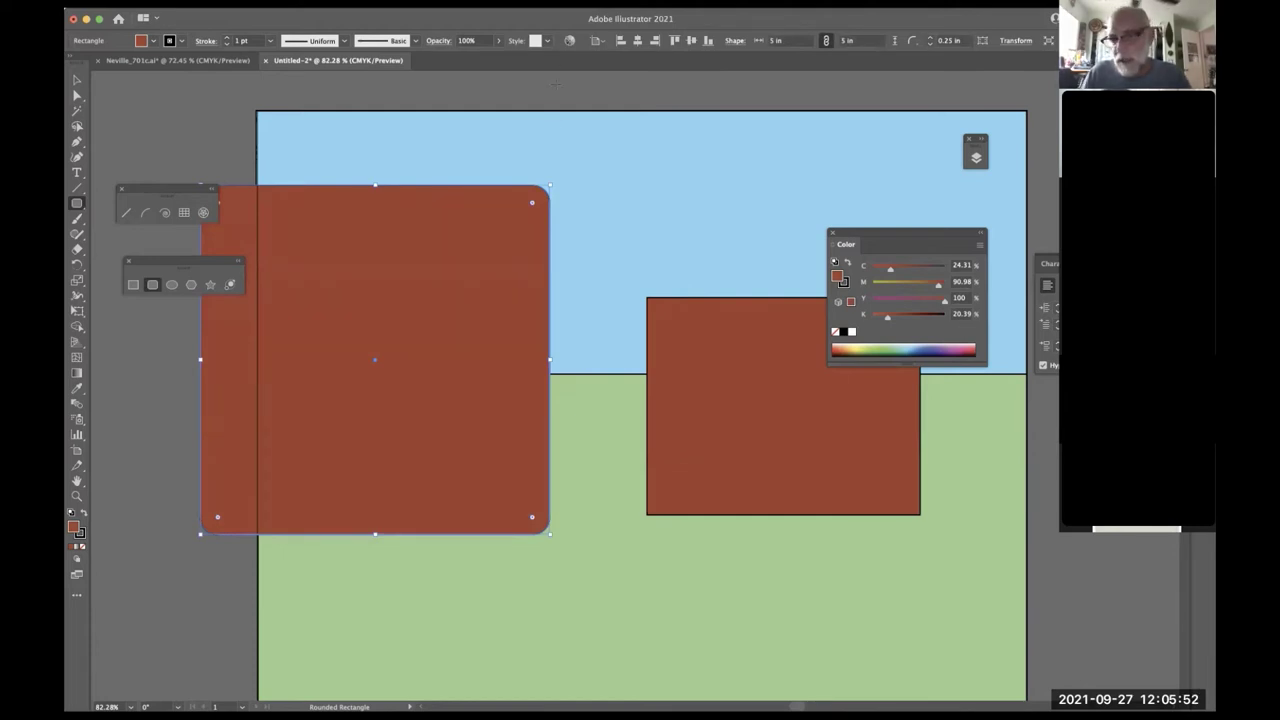
{"action": "key", "text": "Delete"}
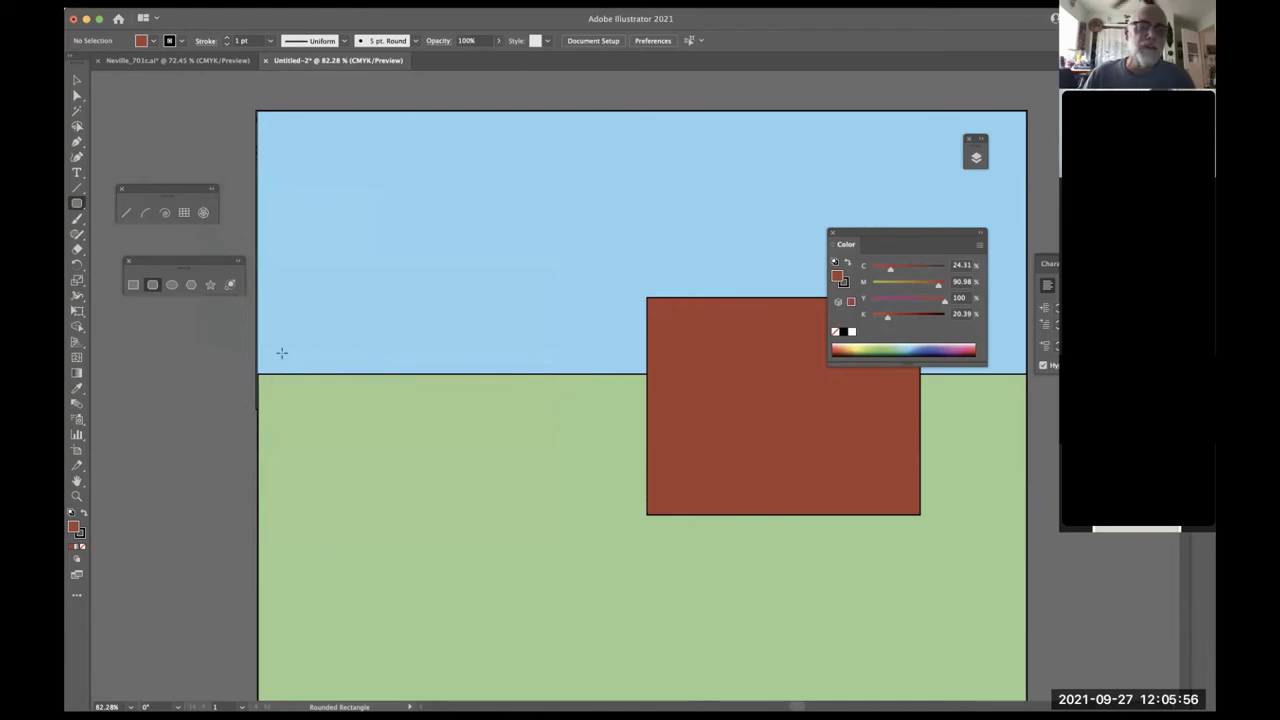
- Draw a red rounded rectangle left of the building, vary its corner radius up and down while drawing, and delete it
{"action": "mouse_move", "coordinate": [320, 317]}
{"action": "left_mouse_down"}
{"action": "mouse_move", "coordinate": [585, 536]}
{"action": "mouse_move", "coordinate": [556, 524]}
{"action": "mouse_move", "coordinate": [561, 495]}
{"action": "mouse_move", "coordinate": [571, 526]}
{"action": "mouse_move", "coordinate": [557, 494]}
{"action": "mouse_move", "coordinate": [589, 528]}
{"action": "mouse_move", "coordinate": [606, 511]}
{"action": "mouse_move", "coordinate": [583, 503]}
{"action": "mouse_move", "coordinate": [626, 563]}
{"action": "mouse_move", "coordinate": [583, 480]}
{"action": "mouse_move", "coordinate": [603, 526]}
{"action": "mouse_move", "coordinate": [597, 508]}
{"action": "mouse_move", "coordinate": [704, 568]}
{"action": "mouse_move", "coordinate": [692, 557]}
{"action": "mouse_move", "coordinate": [529, 511]}
{"action": "mouse_move", "coordinate": [586, 531]}
{"action": "mouse_move", "coordinate": [552, 504]}
{"action": "mouse_move", "coordinate": [572, 520]}
{"action": "mouse_move", "coordinate": [563, 507]}
{"action": "mouse_move", "coordinate": [600, 534]}
{"action": "mouse_move", "coordinate": [500, 472]}
{"action": "mouse_move", "coordinate": [696, 658]}
{"action": "mouse_move", "coordinate": [516, 515]}
{"action": "mouse_move", "coordinate": [630, 545]}
{"action": "mouse_move", "coordinate": [610, 519]}
{"action": "mouse_move", "coordinate": [620, 525]}
{"action": "mouse_move", "coordinate": [589, 541]}
{"action": "mouse_move", "coordinate": [606, 310]}
{"action": "mouse_move", "coordinate": [750, 306]}
{"action": "mouse_move", "coordinate": [486, 297]}
{"action": "mouse_move", "coordinate": [586, 317]}
{"action": "mouse_move", "coordinate": [506, 292]}
{"action": "mouse_move", "coordinate": [771, 466]}
{"action": "mouse_move", "coordinate": [400, 254]}
{"action": "mouse_move", "coordinate": [438, 260]}
{"action": "mouse_move", "coordinate": [603, 538]}
{"action": "mouse_move", "coordinate": [777, 574]}
{"action": "mouse_move", "coordinate": [486, 564]}
{"action": "mouse_move", "coordinate": [680, 624]}
{"action": "mouse_move", "coordinate": [621, 601]}
{"action": "mouse_move", "coordinate": [471, 466]}
{"action": "mouse_move", "coordinate": [594, 529]}
{"action": "mouse_move", "coordinate": [386, 471]}
{"action": "mouse_move", "coordinate": [543, 583]}
{"action": "mouse_move", "coordinate": [530, 575]}
{"action": "mouse_move", "coordinate": [541, 569]}
{"action": "mouse_move", "coordinate": [398, 482]}
{"action": "mouse_move", "coordinate": [469, 523]}
{"action": "mouse_move", "coordinate": [488, 40]}
{"action": "mouse_move", "coordinate": [448, 643]}
{"action": "mouse_move", "coordinate": [510, 430]}
{"action": "mouse_move", "coordinate": [491, 377]}
{"action": "mouse_move", "coordinate": [478, 420]}
{"action": "mouse_move", "coordinate": [465, 412]}
{"action": "mouse_move", "coordinate": [541, 502]}
{"action": "mouse_move", "coordinate": [505, 476]}
{"action": "mouse_move", "coordinate": [506, 514]}
{"action": "mouse_move", "coordinate": [507, 477]}
{"action": "left_mouse_up"}
{"action": "key", "text": "Up"}
{"action": "key", "text": "Up"}
{"action": "key", "text": "Up"}
{"action": "key", "text": "Up"}
{"action": "key", "text": "Up"}
{"action": "key", "text": "Up"}
{"action": "key", "text": "Up"}
{"action": "key", "text": "Up"}
{"action": "key", "text": "Up"}
{"action": "key", "text": "Up"}
{"action": "key", "text": "Up"}
{"action": "key", "text": "Up"}
{"action": "key", "text": "Up"}
{"action": "key", "text": "Up"}
{"action": "key", "text": "Up"}
{"action": "key", "text": "Down"}
{"action": "key", "text": "Down"}
{"action": "key", "text": "Down"}
{"action": "key", "text": "Down"}
{"action": "key", "text": "Down"}
{"action": "key", "text": "Down"}
{"action": "key", "text": "Up"}
{"action": "key", "text": "Up"}
{"action": "key", "text": "Up"}
{"action": "key", "text": "Up"}
{"action": "key", "text": "Up"}
{"action": "key", "text": "Delete"}
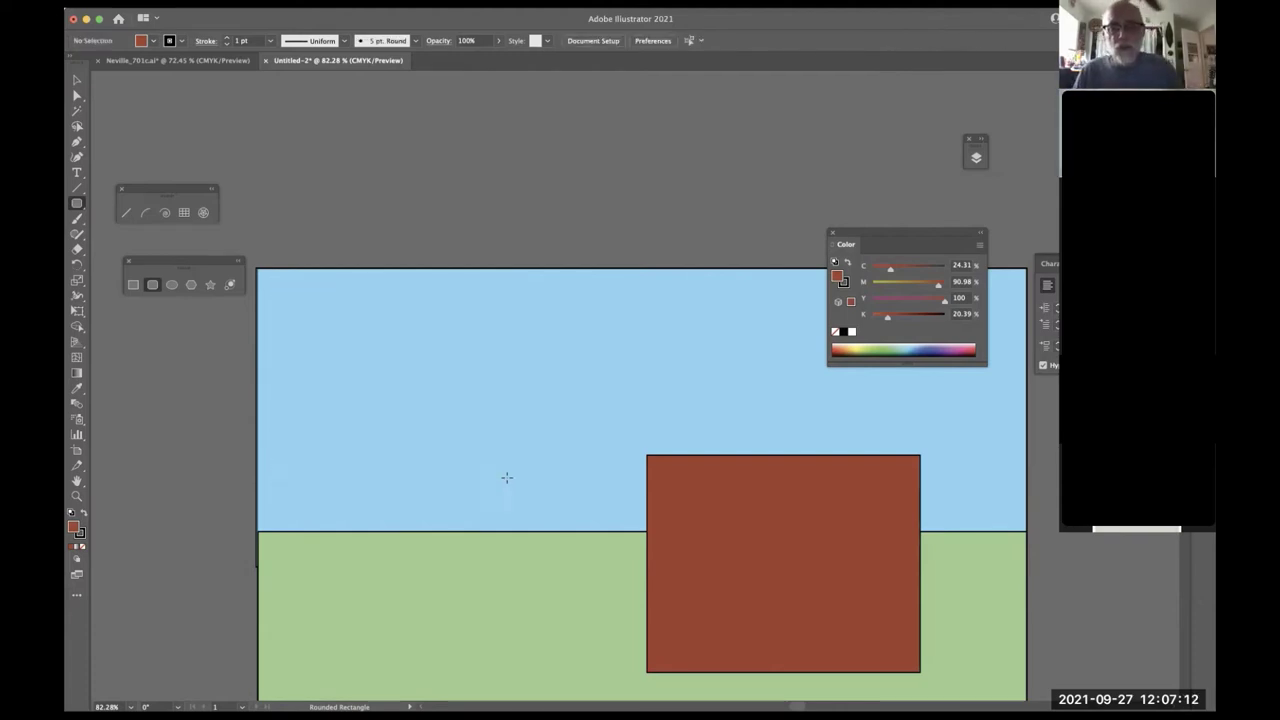
- Draw a red polygon in the sky, vary its number of sides down to a level triangle, and delete it
{"action": "left_click_drag", "start_coordinate": [699, 419], "coordinate": [466, 311]}
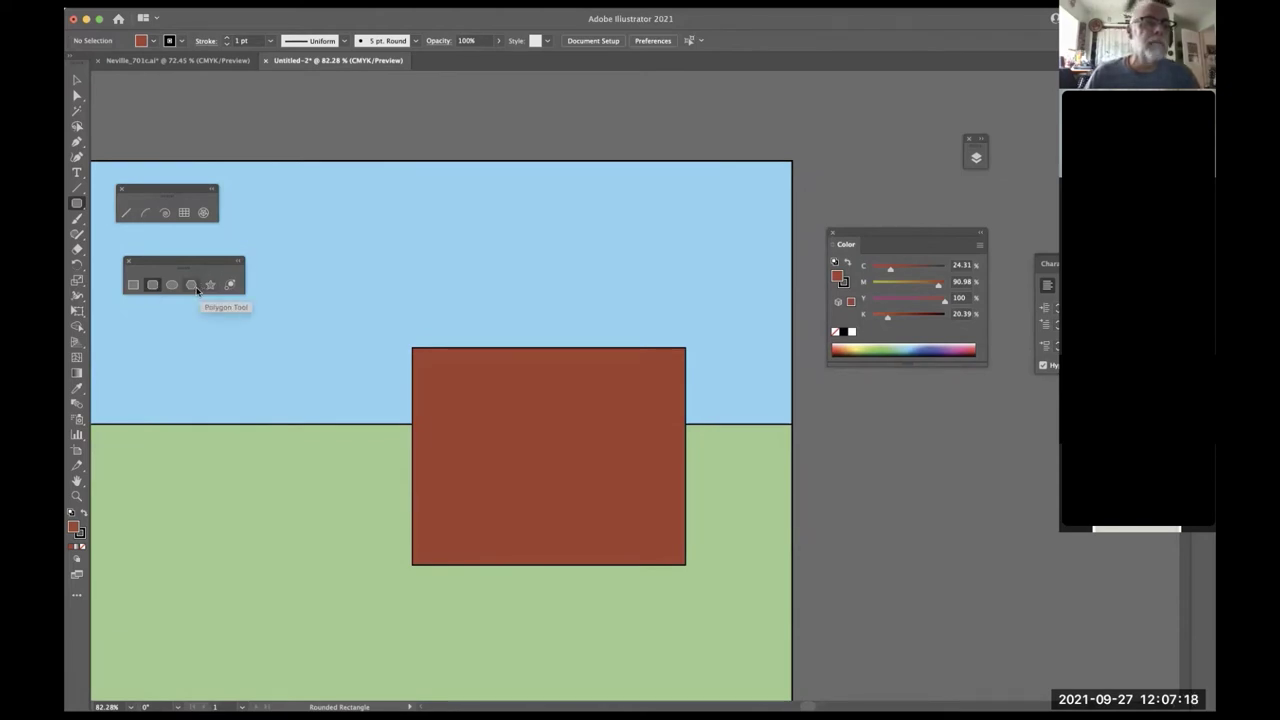
{"action": "left_click", "coordinate": [191, 285]}
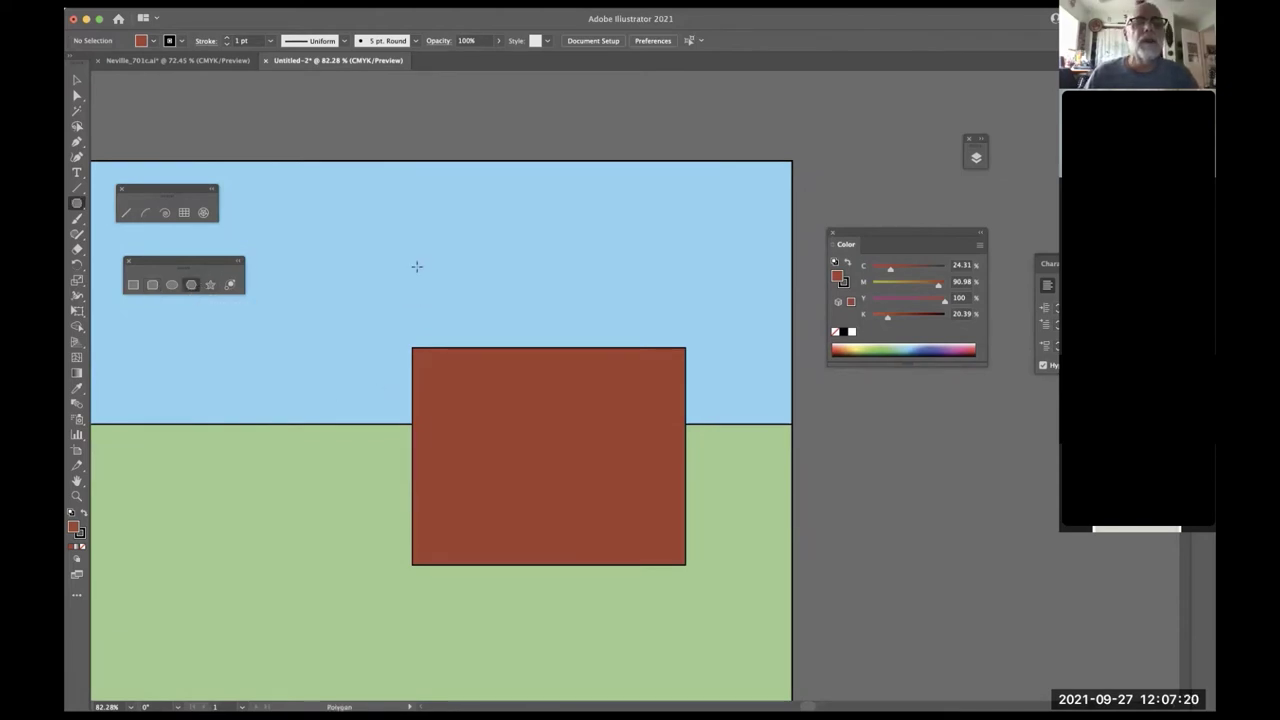
{"action": "mouse_move", "coordinate": [408, 251]}
{"action": "left_mouse_down"}
{"action": "mouse_move", "coordinate": [443, 286]}
{"action": "mouse_move", "coordinate": [461, 272]}
{"action": "mouse_move", "coordinate": [452, 262]}
{"action": "mouse_move", "coordinate": [489, 263]}
{"action": "mouse_move", "coordinate": [392, 306]}
{"action": "mouse_move", "coordinate": [398, 320]}
{"action": "mouse_move", "coordinate": [359, 352]}
{"action": "mouse_move", "coordinate": [395, 320]}
{"action": "mouse_move", "coordinate": [478, 287]}
{"action": "left_mouse_up"}
{"action": "key", "text": "Down"}
{"action": "key", "text": "Down"}
{"action": "key", "text": "Down"}
{"action": "key", "text": "Up"}
{"action": "key", "text": "Up"}
{"action": "key", "text": "Up"}
{"action": "key", "text": "Up"}
{"action": "key", "text": "Down"}
{"action": "key", "text": "Down"}
{"action": "key", "text": "Down"}
{"action": "key", "text": "Down"}
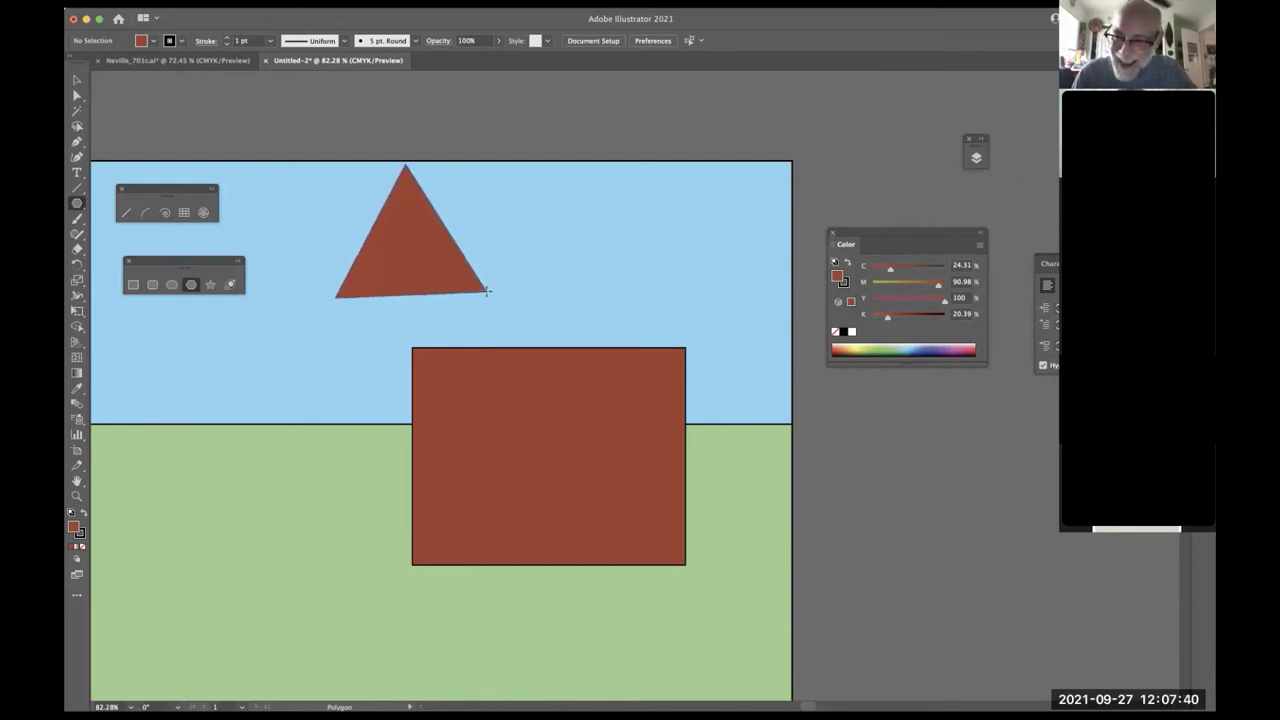
{"action": "mouse_move", "coordinate": [508, 263]}
{"action": "left_mouse_down"}
{"action": "mouse_move", "coordinate": [484, 260]}
{"action": "mouse_move", "coordinate": [522, 370]}
{"action": "mouse_move", "coordinate": [600, 450]}
{"action": "mouse_move", "coordinate": [507, 357]}
{"action": "mouse_move", "coordinate": [389, 319]}
{"action": "left_mouse_up"}
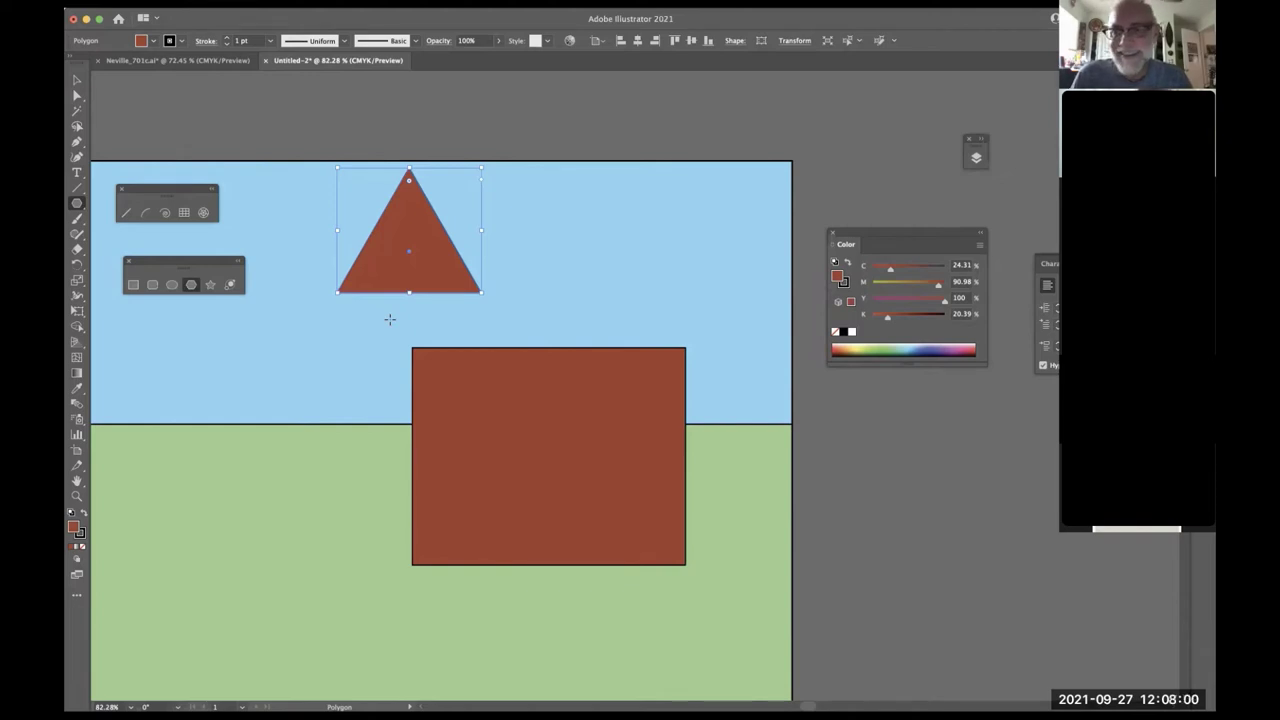
{"action": "key", "text": "Delete"}
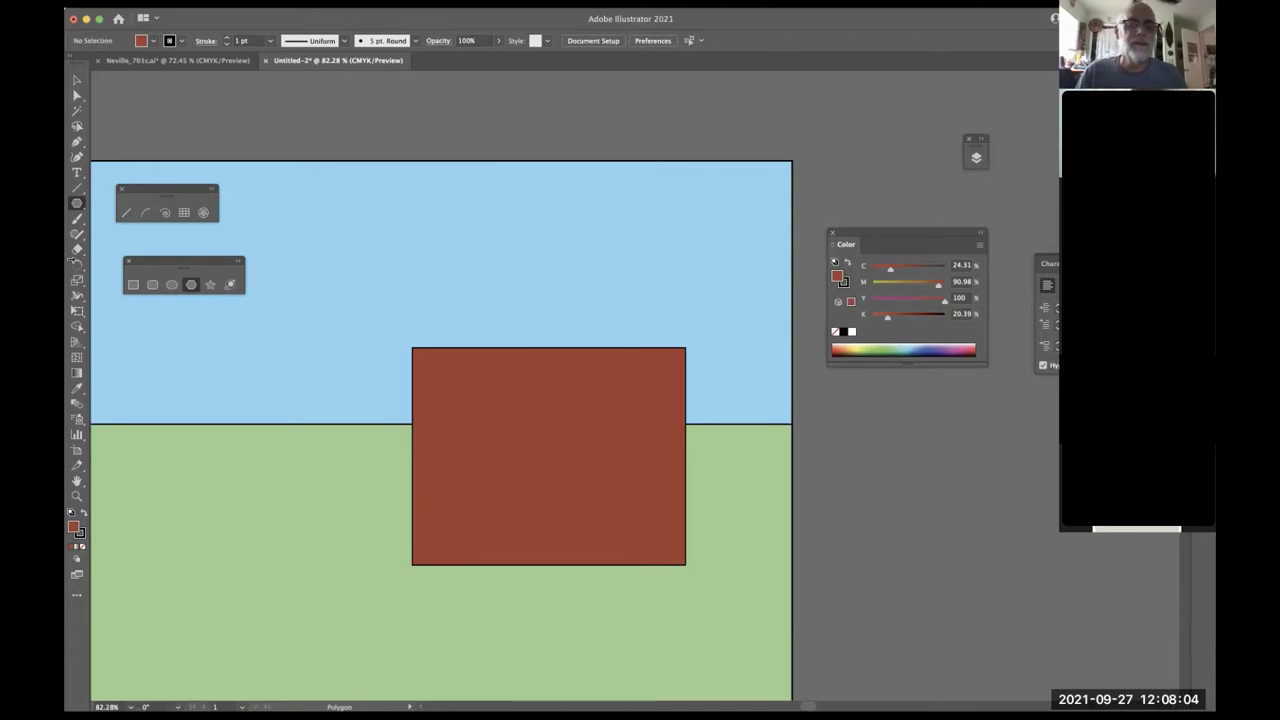
- Try to draw a shape above the building with the Shaper tool, clear the attempt, and return to the Selection tool
{"action": "left_click", "coordinate": [76, 234]}
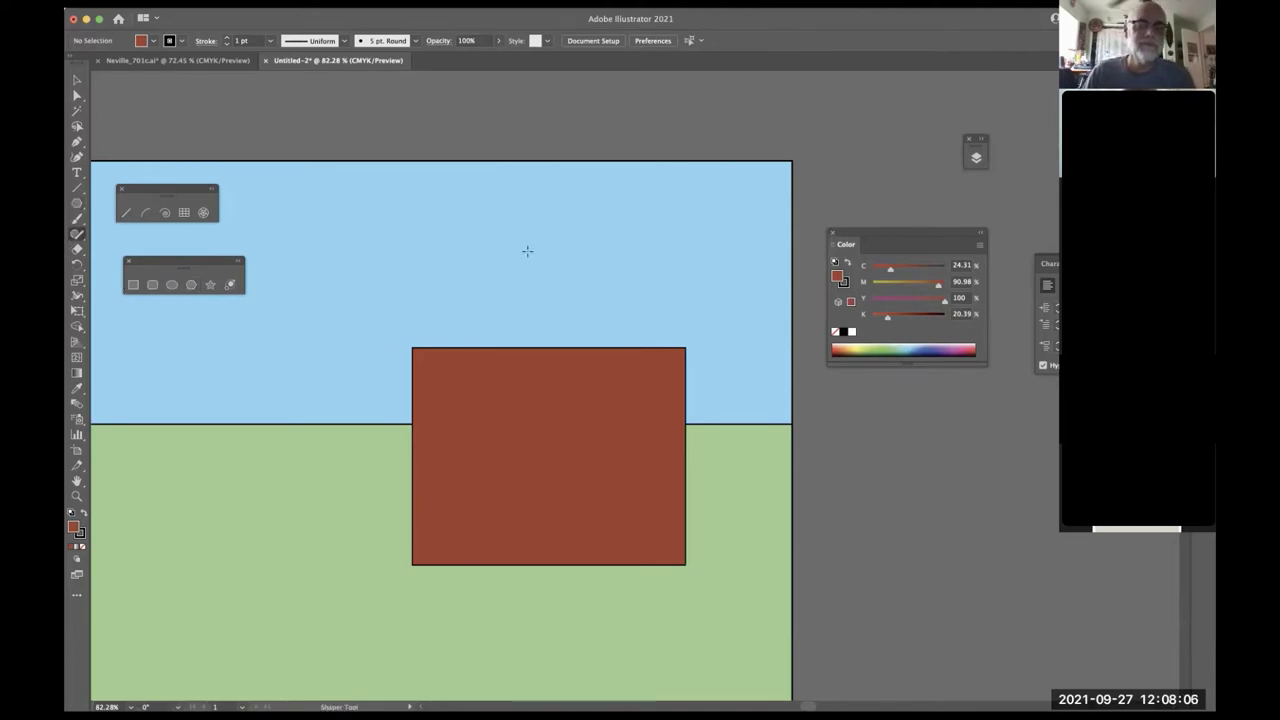
{"action": "left_click_drag", "start_coordinate": [520, 238], "coordinate": [574, 346]}
{"action": "key", "text": "ctrl+z"}
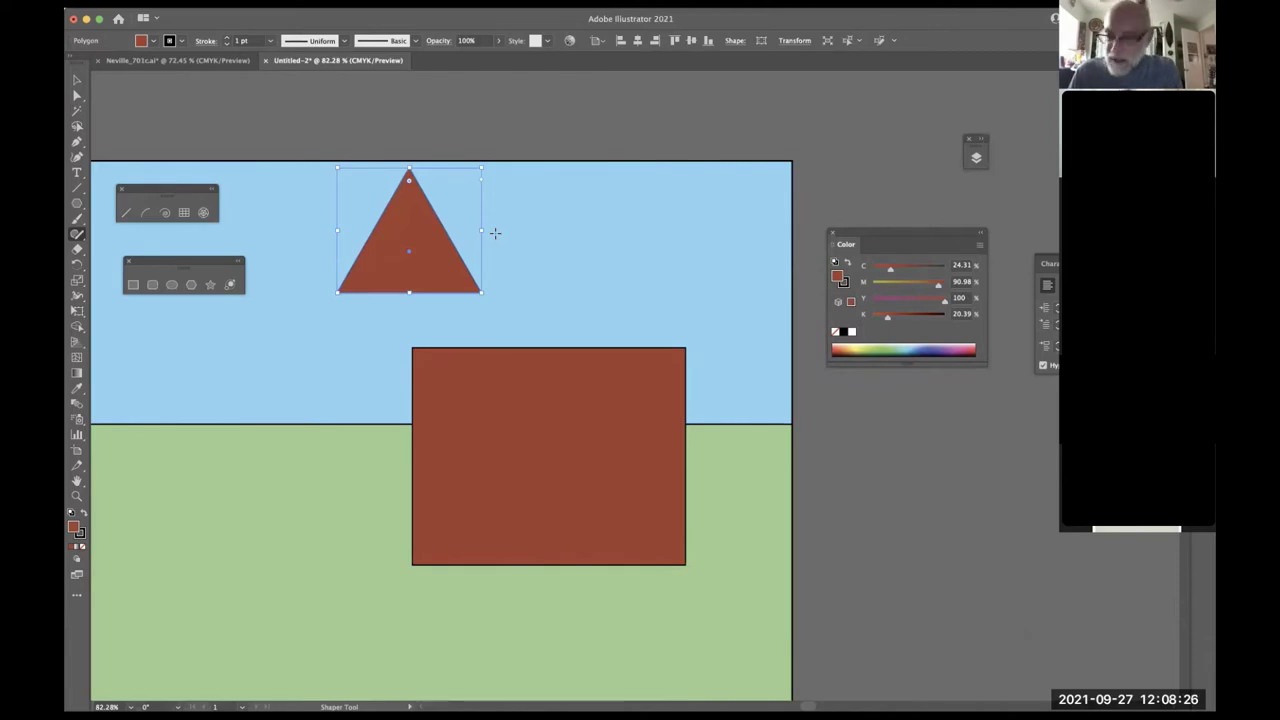
{"action": "key", "text": "Delete"}
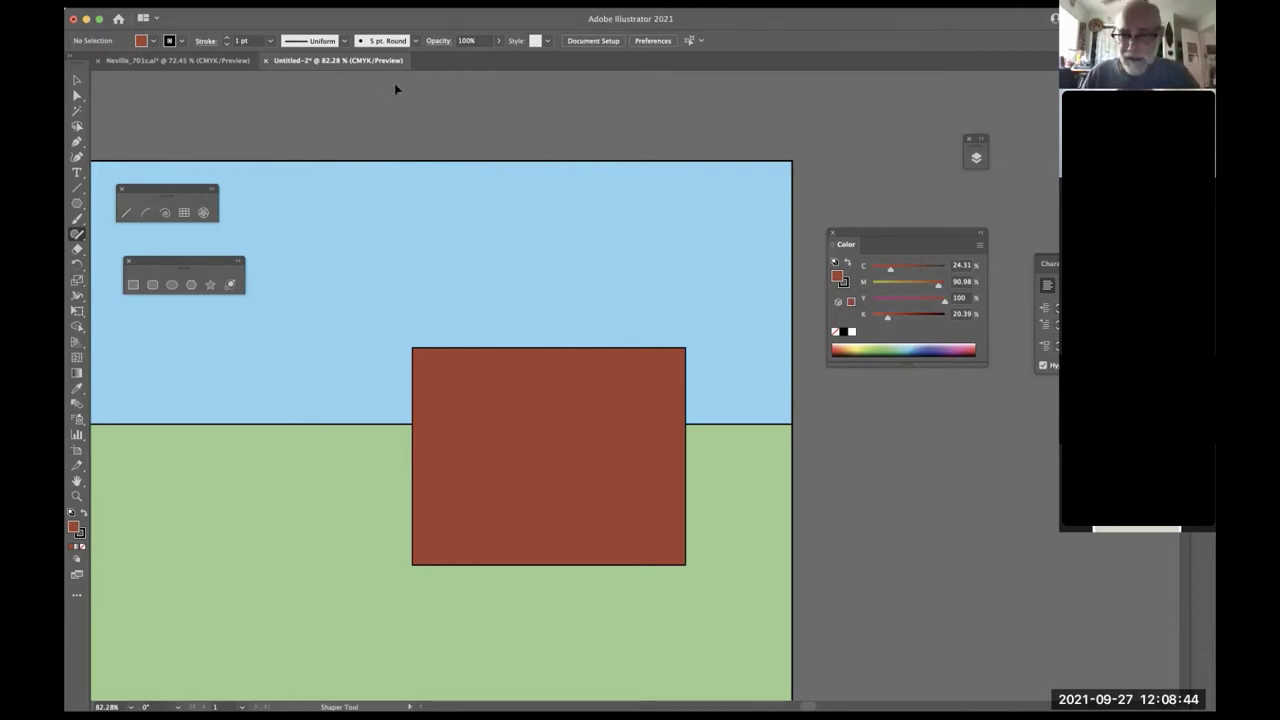
{"action": "key", "text": "v"}
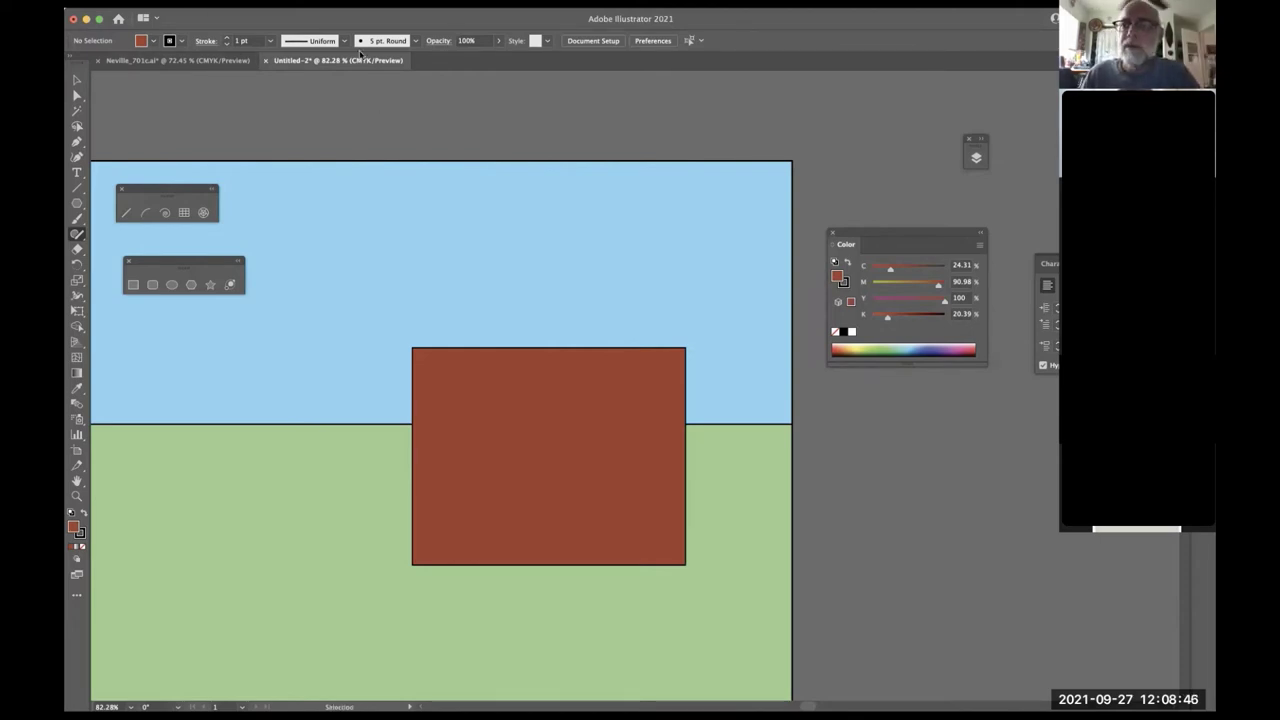
{"action": "left_click", "coordinate": [78, 82]}
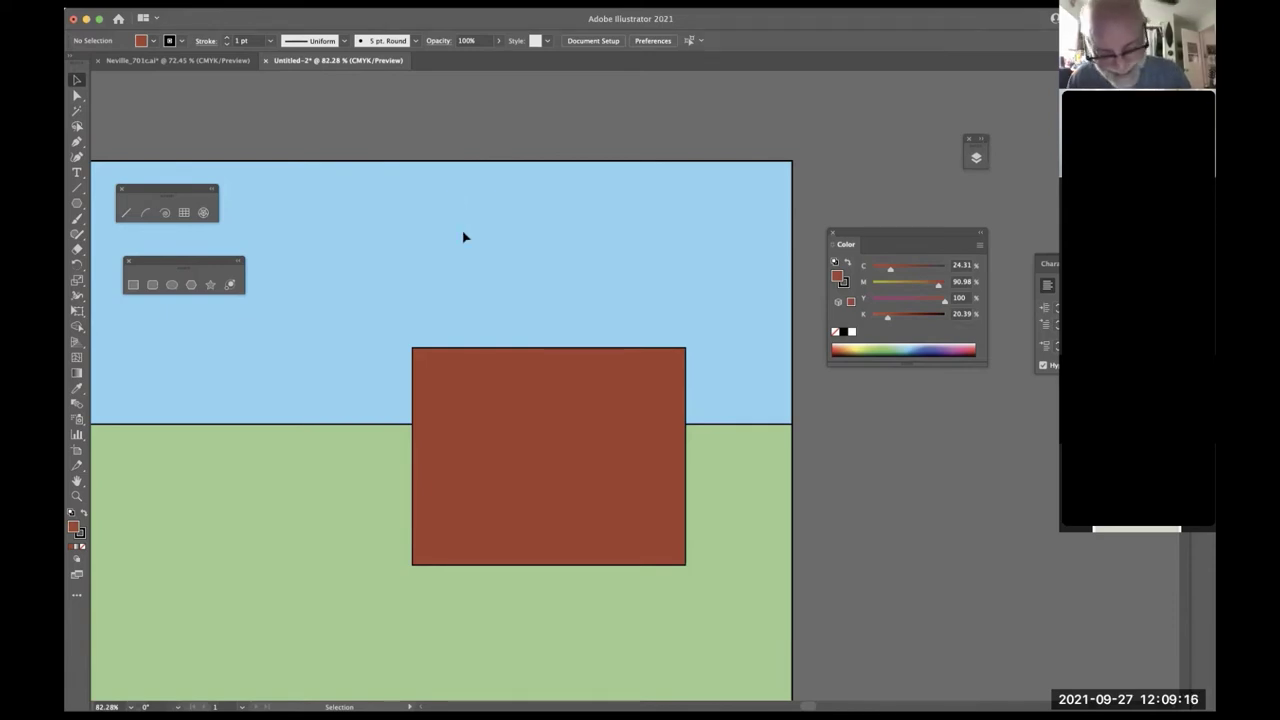
- Draw a level red triangle in the sky with the Polygon tool and delete it
{"action": "left_click", "coordinate": [191, 284]}
{"action": "left_click_drag", "start_coordinate": [422, 266], "coordinate": [469, 339]}
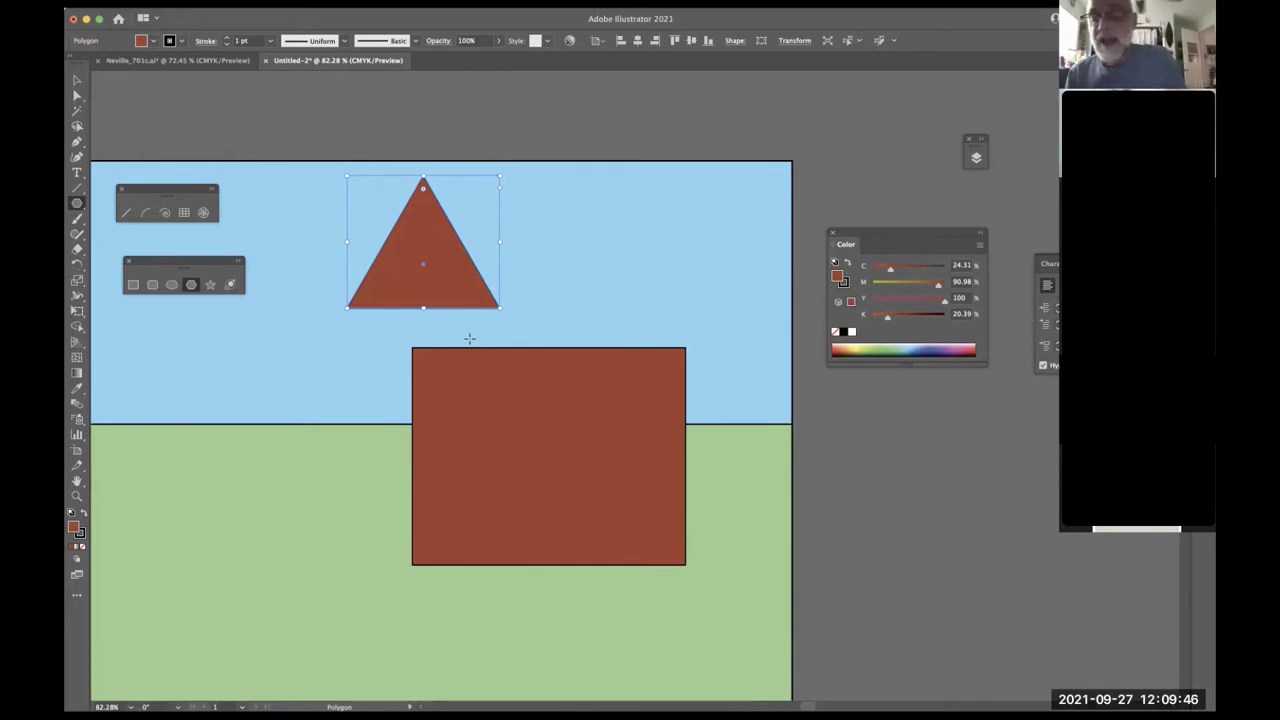
{"action": "key", "text": "Delete"}
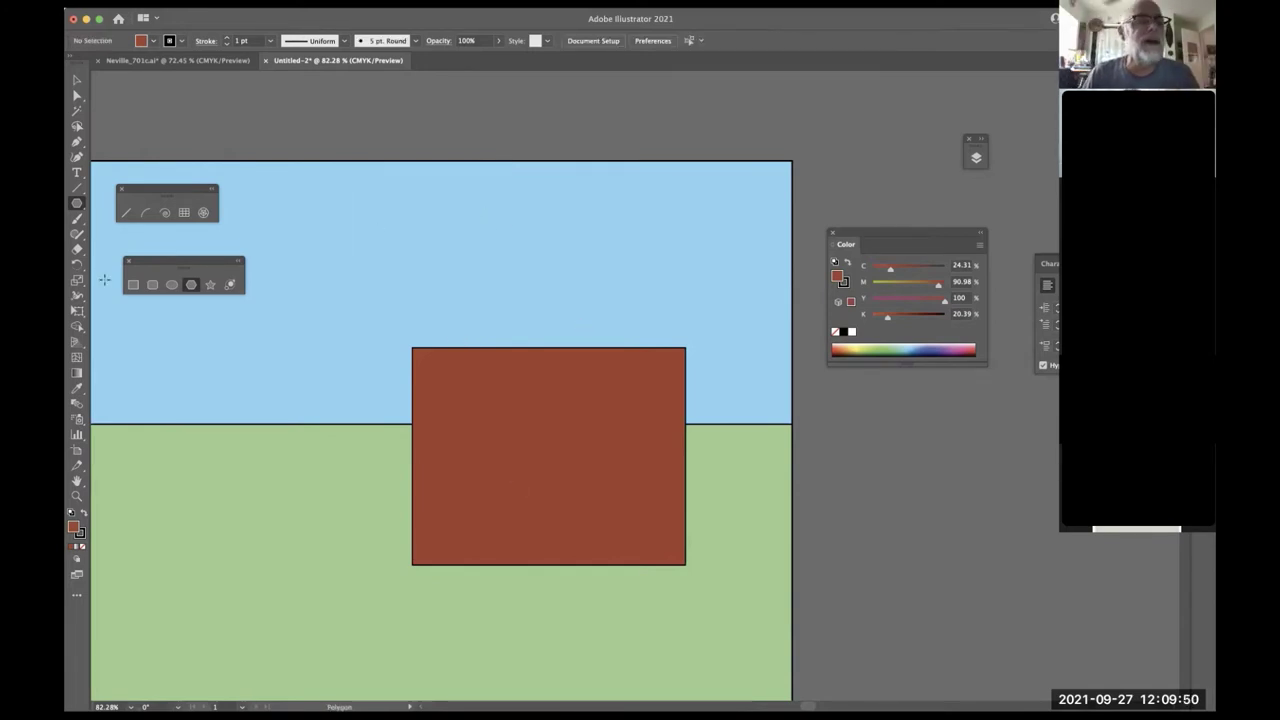
- Draw a red square about 2.27 in wide, remove its upper-right anchor point to form a right triangle, and delete it
{"action": "left_click", "coordinate": [133, 284]}
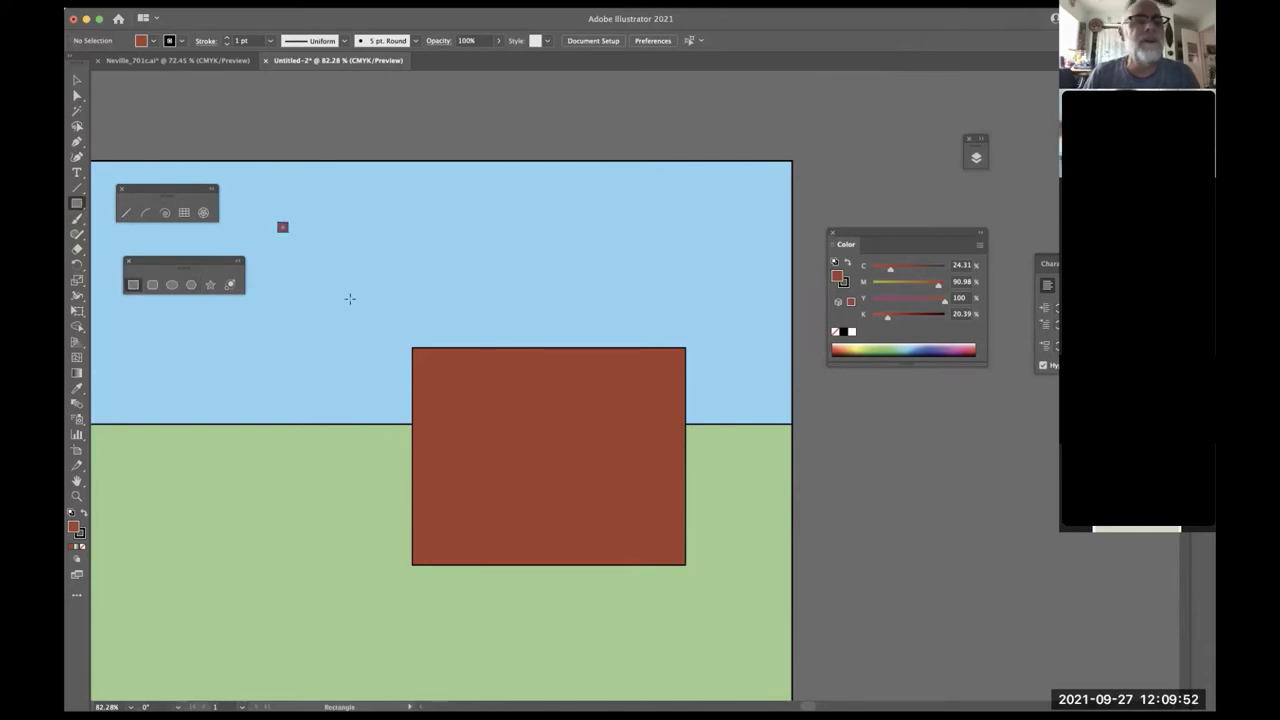
{"action": "left_click_drag", "start_coordinate": [350, 298], "coordinate": [436, 380]}
{"action": "key", "text": "p"}
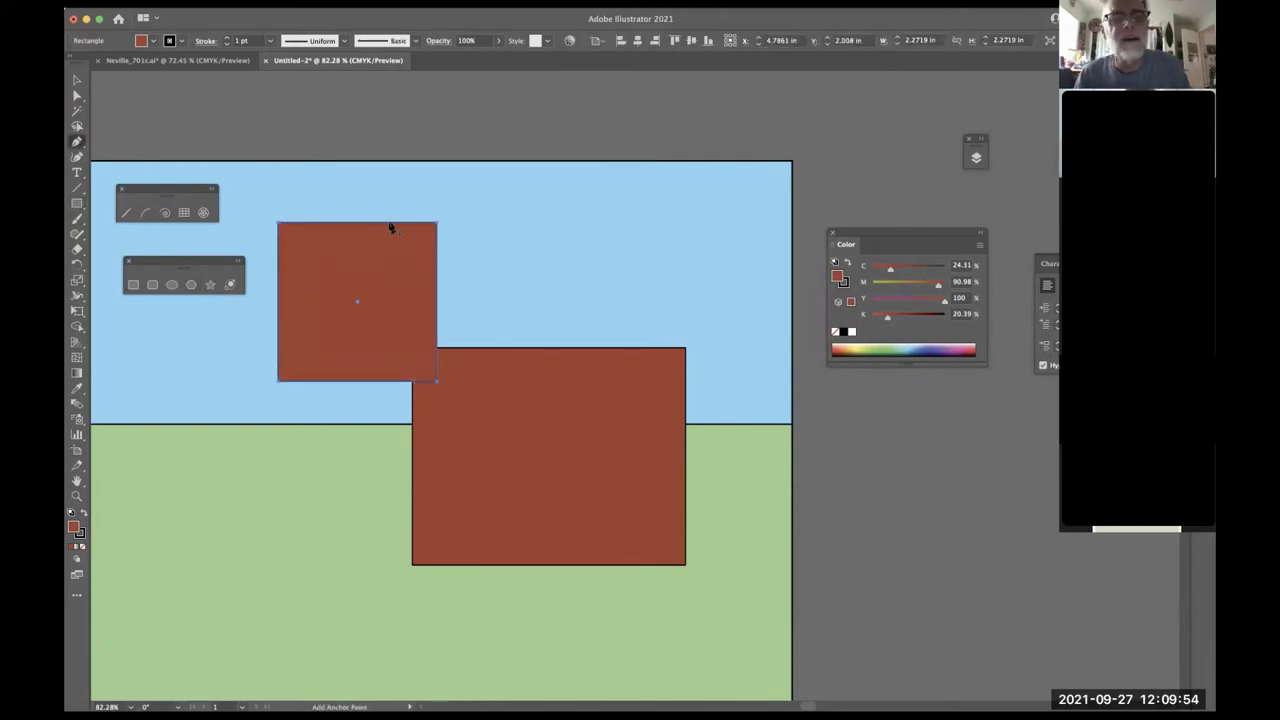
{"action": "left_click", "coordinate": [436, 223]}
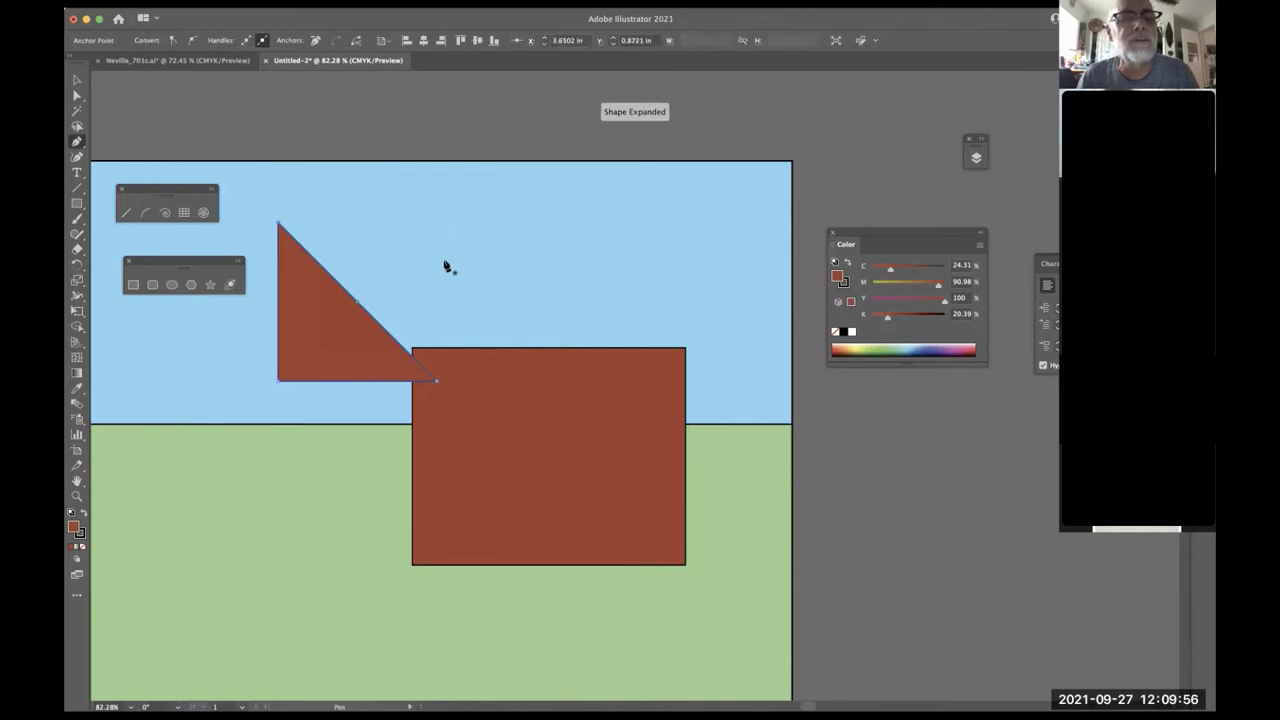
{"action": "left_click_drag", "start_coordinate": [351, 322], "coordinate": [338, 270]}
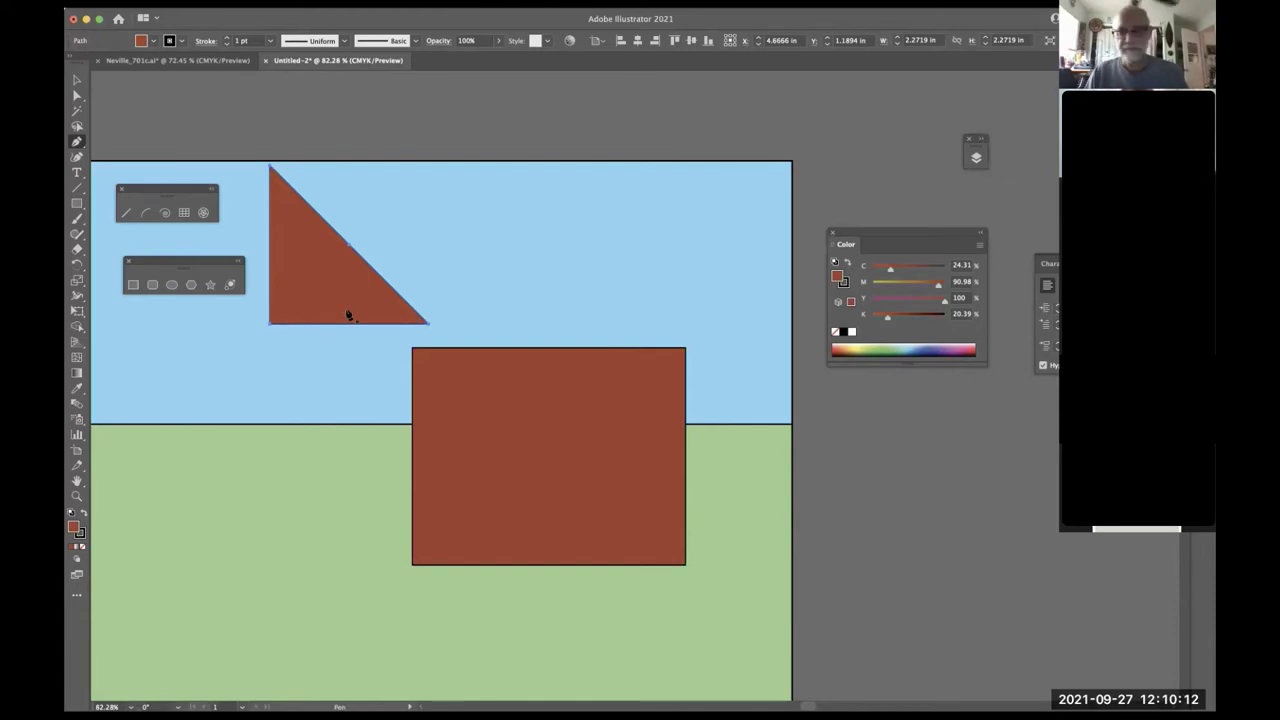
{"action": "key", "text": "Delete"}
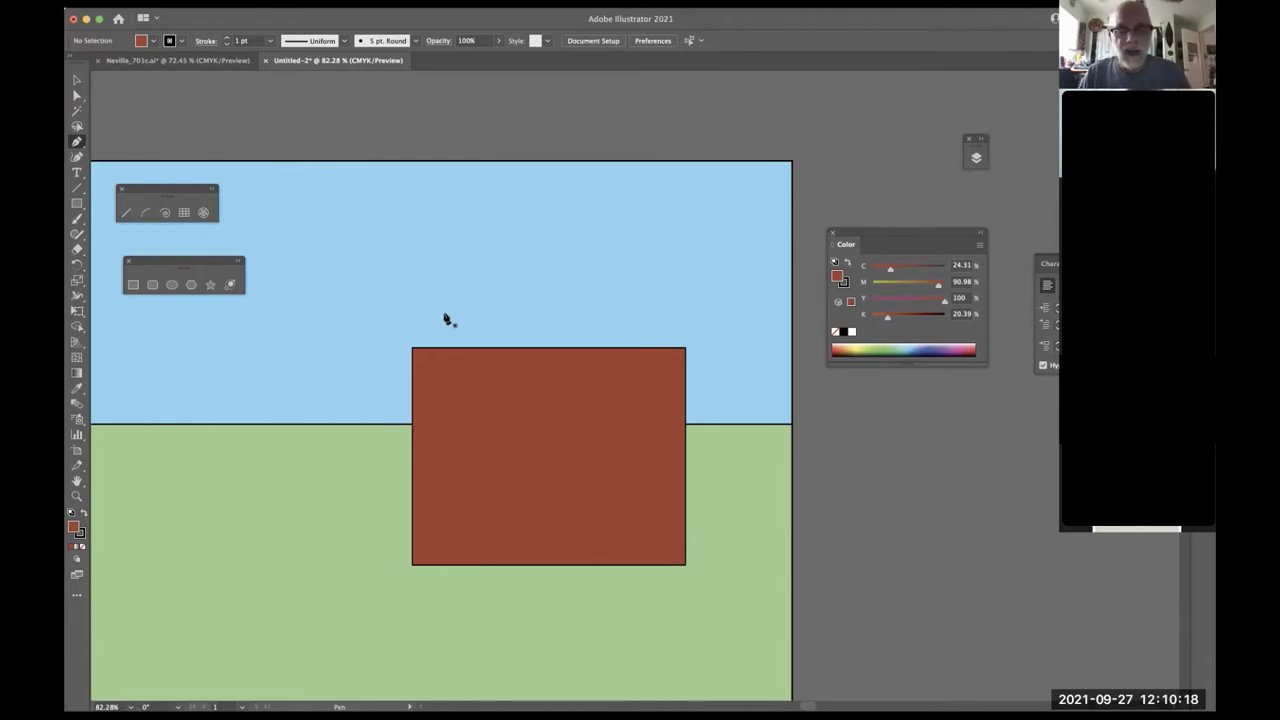
- Draw a trial polygon on the green ground to the lower left of the building and undo it
{"action": "left_click", "coordinate": [191, 284]}
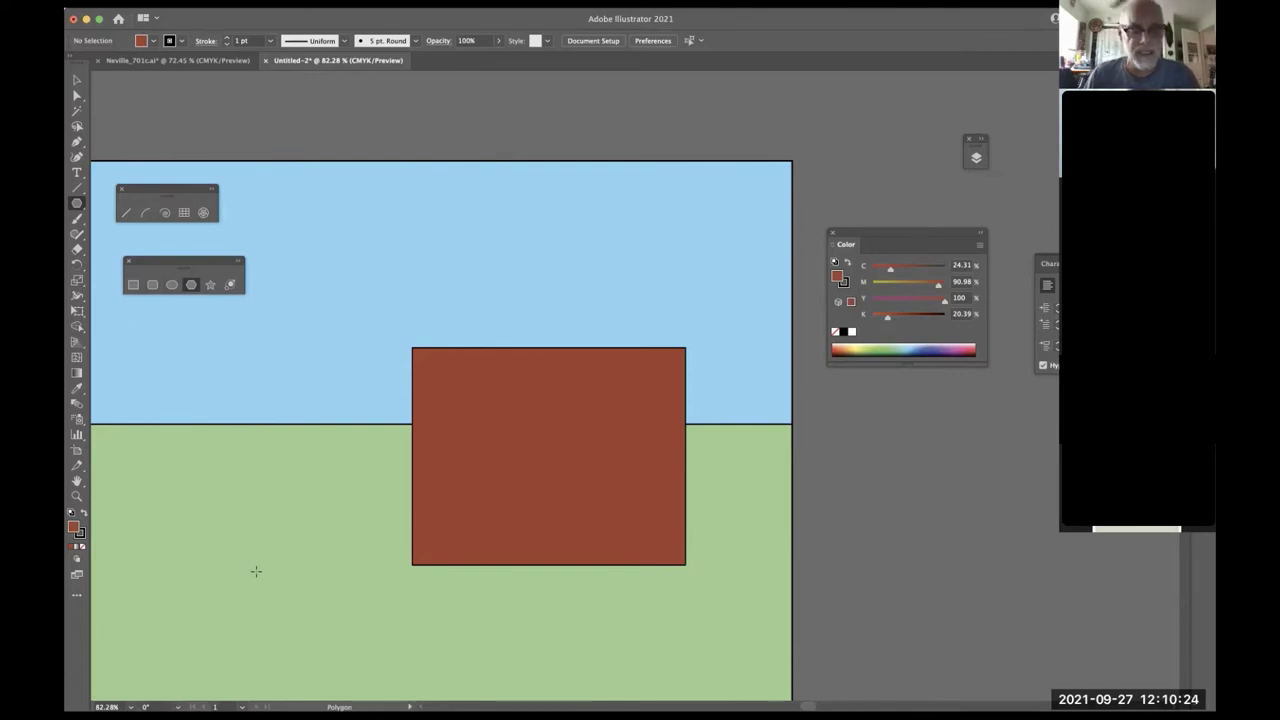
{"action": "left_click_drag", "start_coordinate": [229, 594], "coordinate": [310, 647]}
{"action": "key", "text": "ctrl+z"}
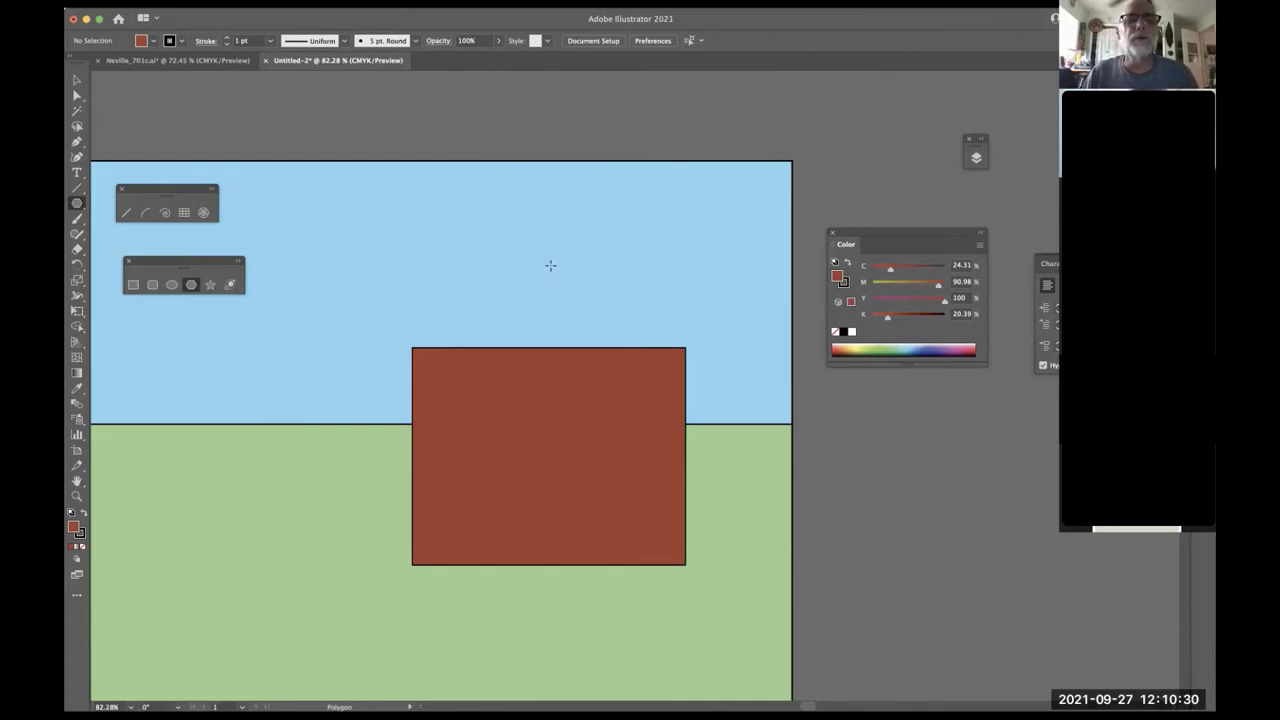
- Draw a level seven-sided red polygon with its point up, centred over the building and slightly wider than it
{"action": "left_click_drag", "start_coordinate": [549, 260], "coordinate": [617, 296]}
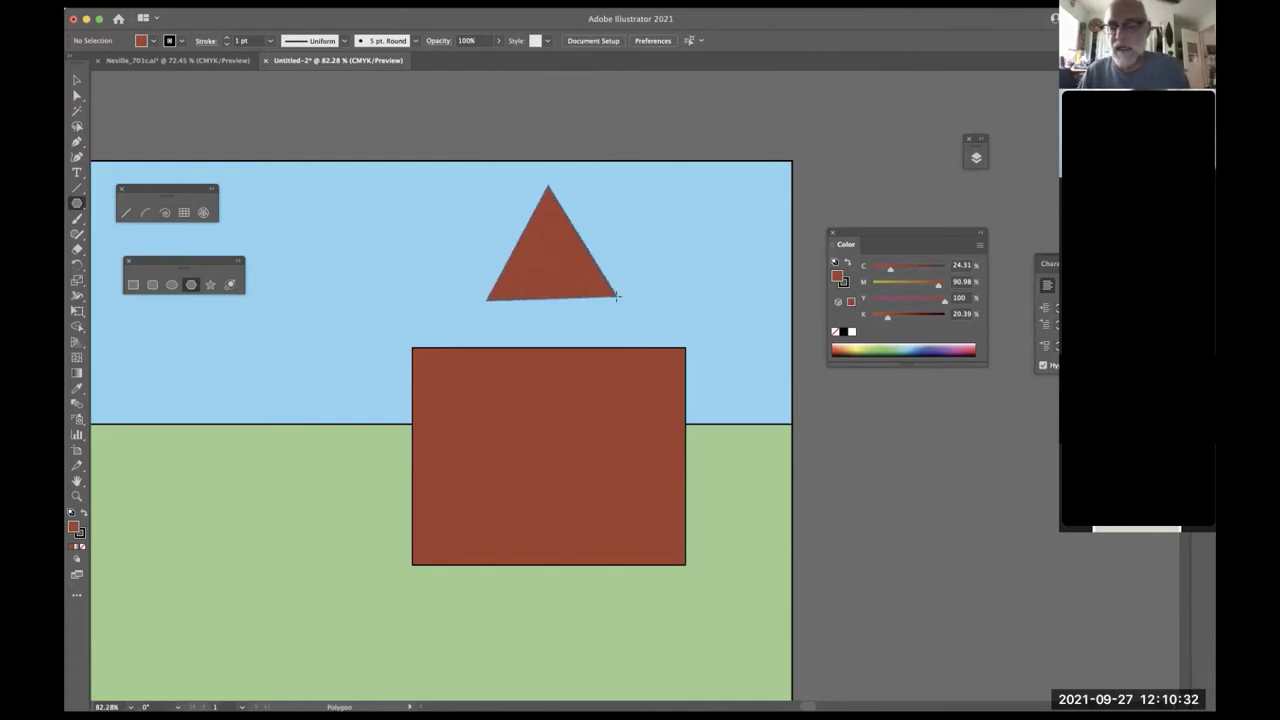
{"action": "key", "text": "Up"}
{"action": "key", "text": "Up"}
{"action": "key", "text": "Up"}
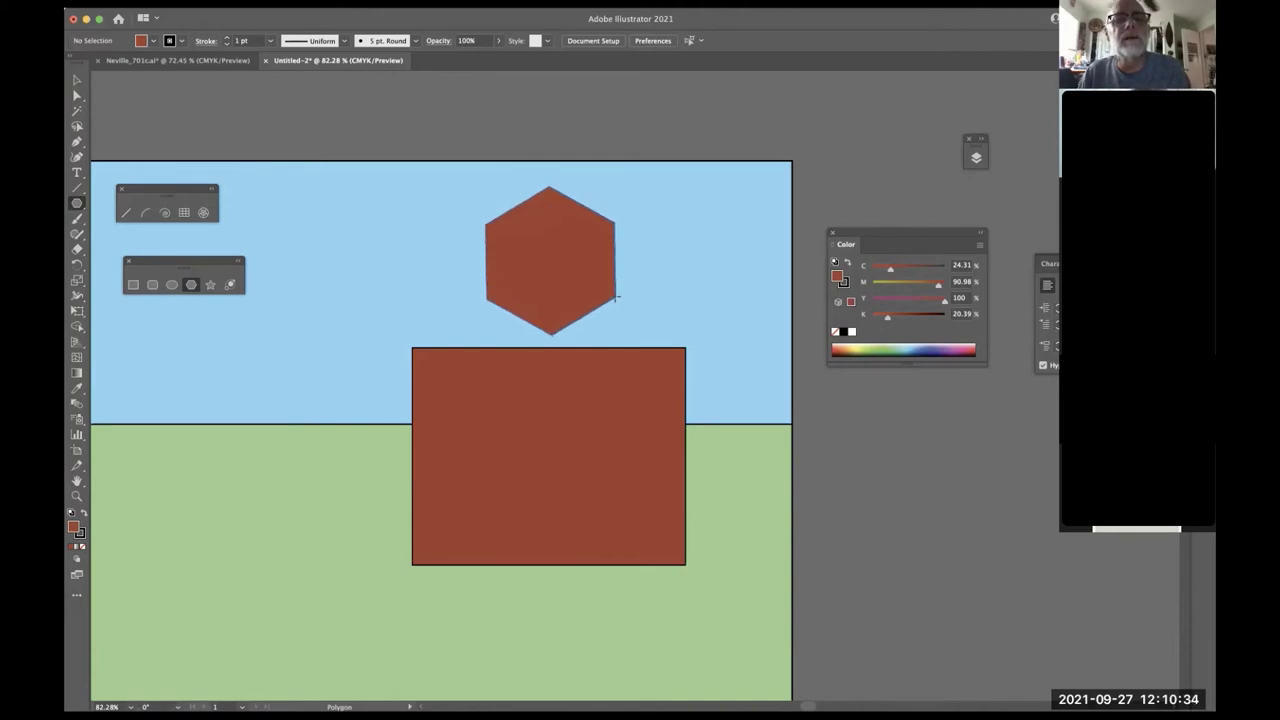
{"action": "left_click_drag", "start_coordinate": [617, 296], "coordinate": [690, 369]}
{"action": "key", "text": "Up"}
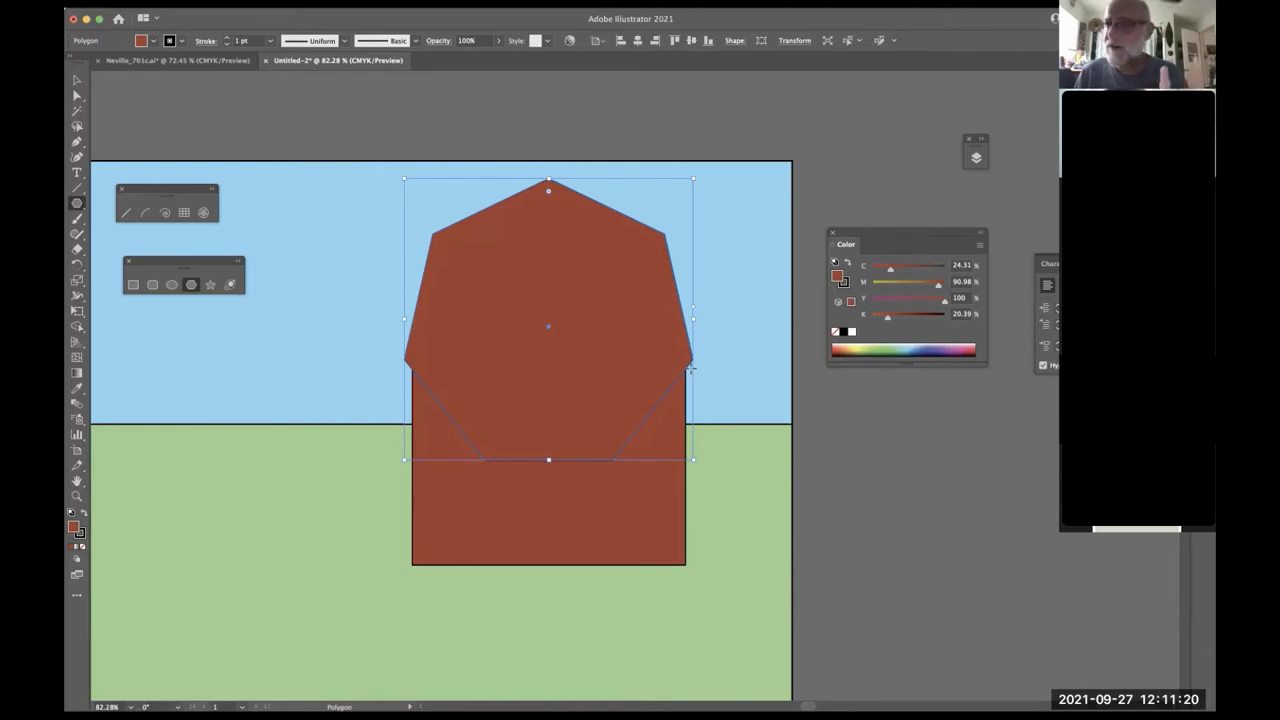
- Bring the building's rectangle forward so it lies in front of the seven-sided polygon, and deselect it
{"action": "key", "text": "v"}
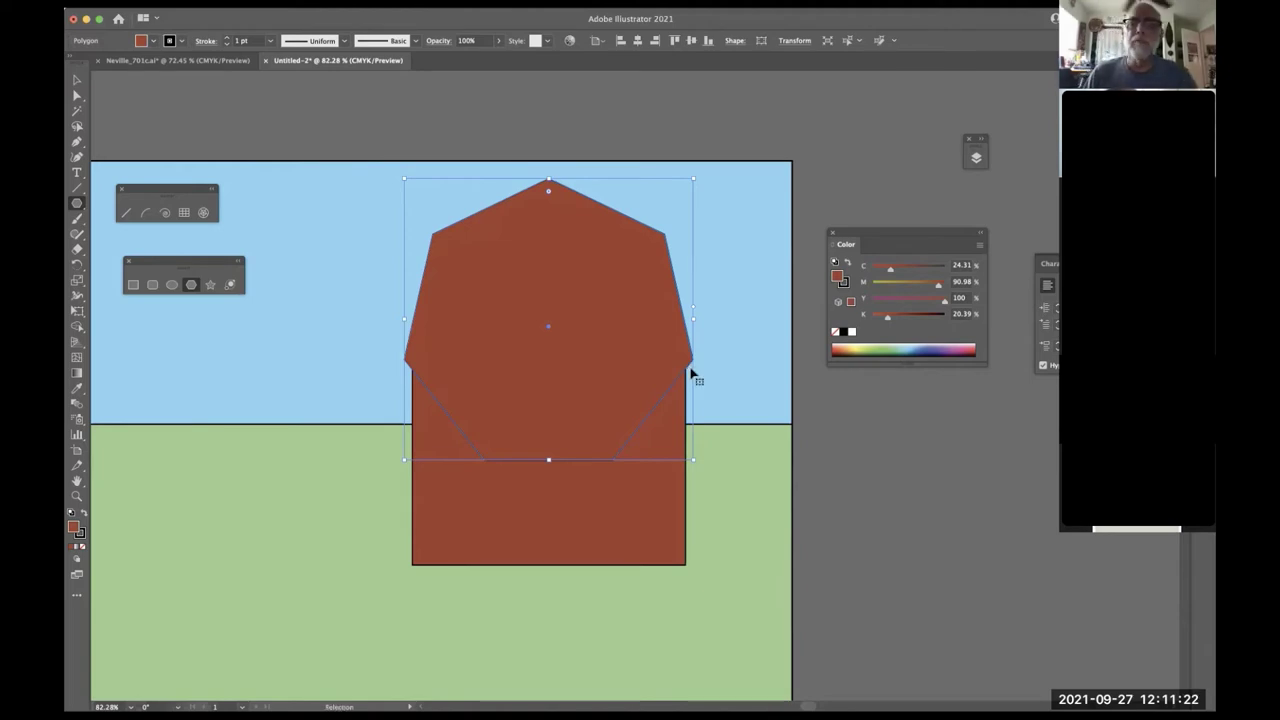
{"action": "left_click", "coordinate": [651, 521]}
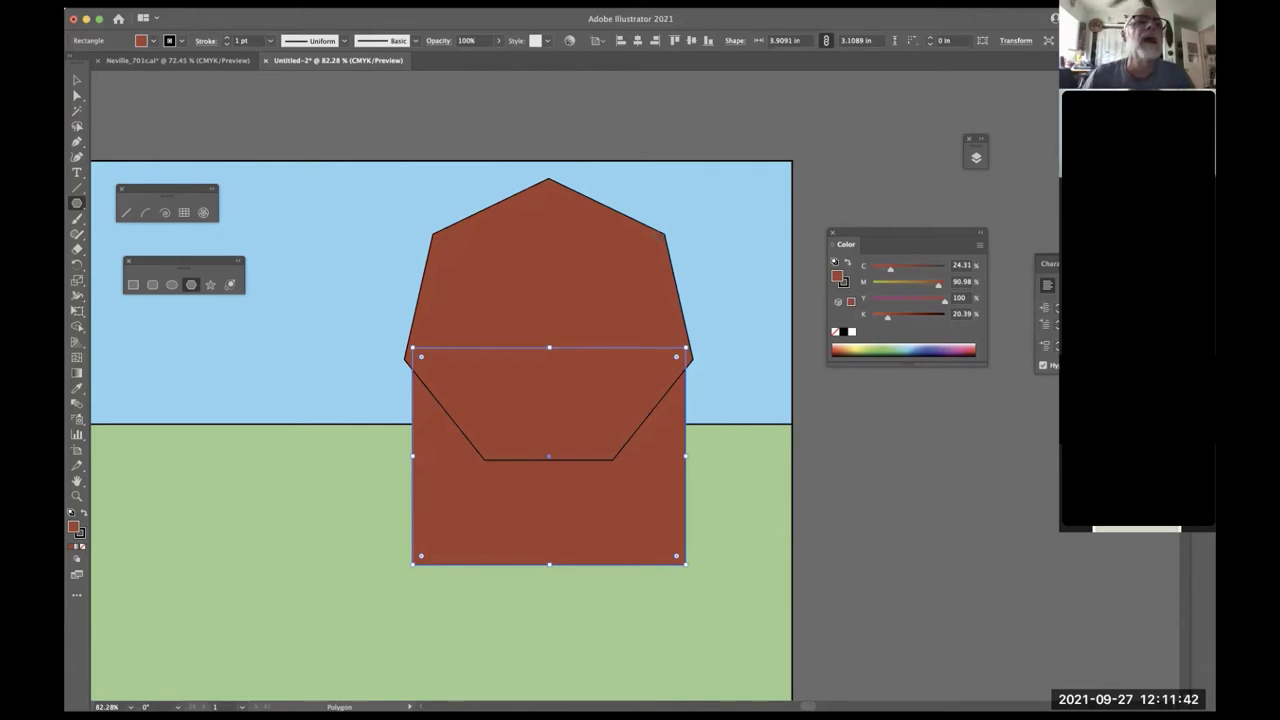
{"action": "left_click", "coordinate": [228, 3]}
{"action": "mouse_move", "coordinate": [352, 36]}
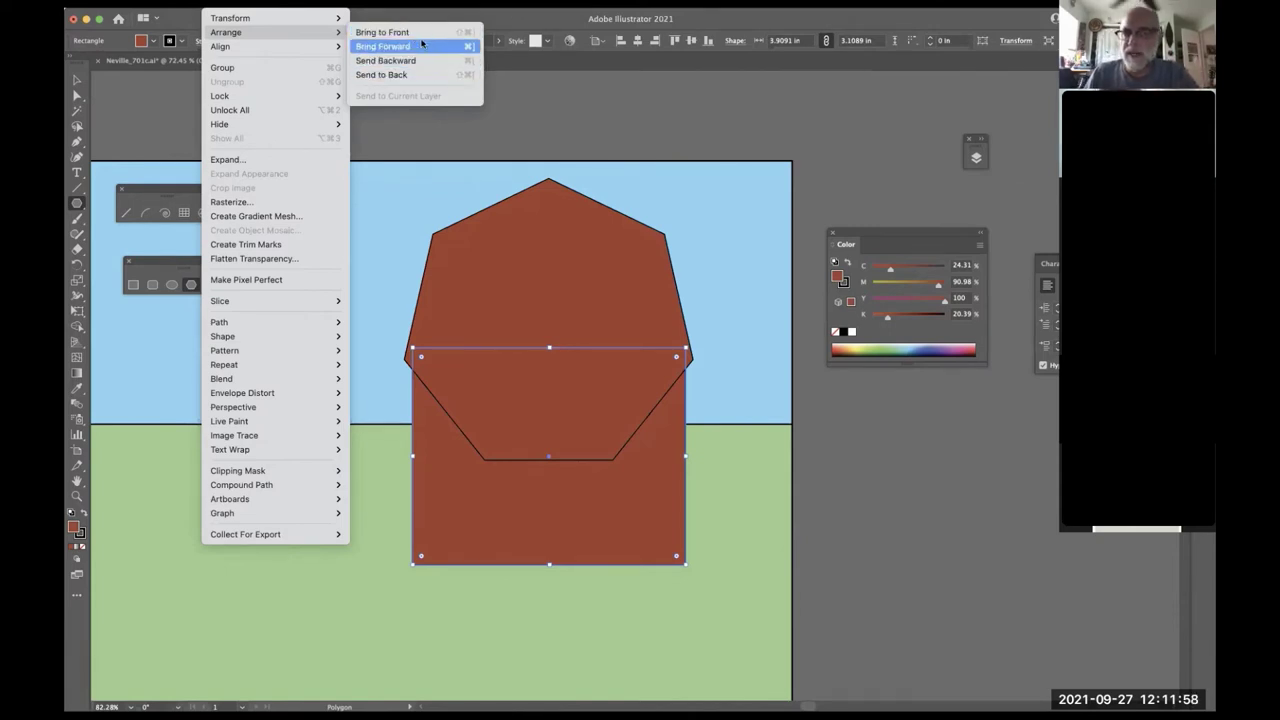
{"action": "left_click", "coordinate": [474, 62]}
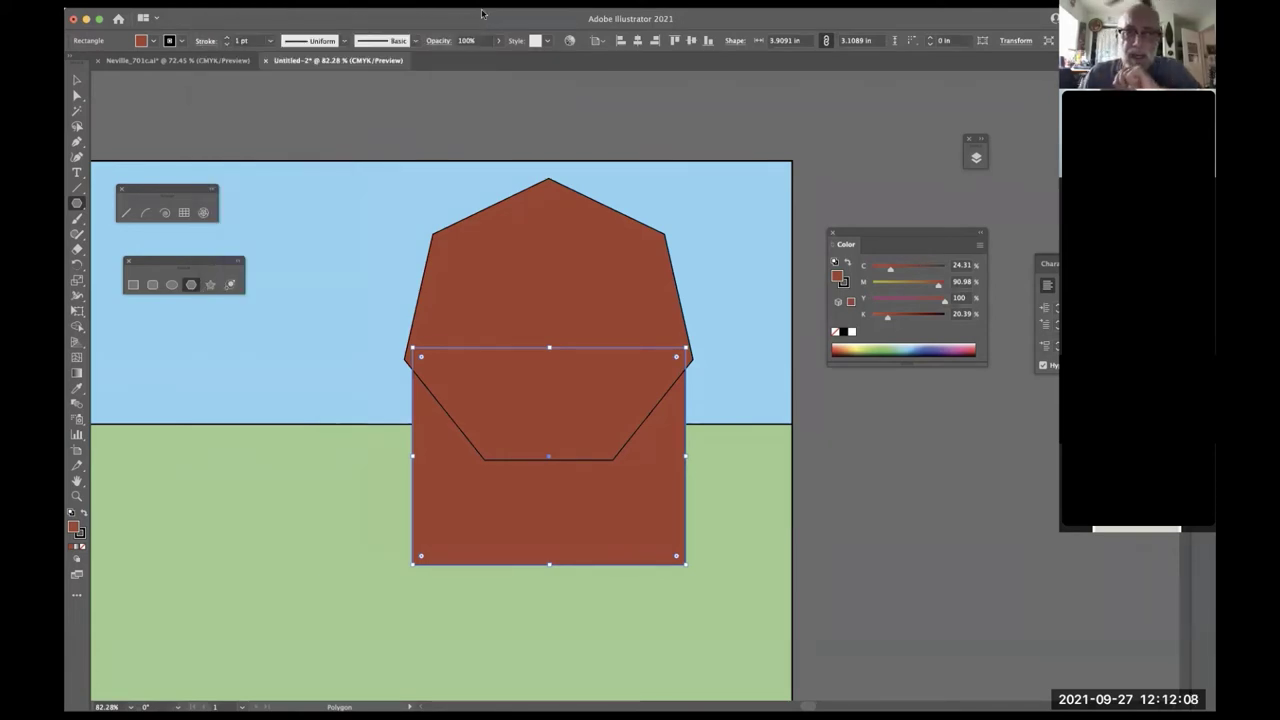
{"action": "left_click", "coordinate": [222, 3]}
{"action": "mouse_move", "coordinate": [238, 33]}
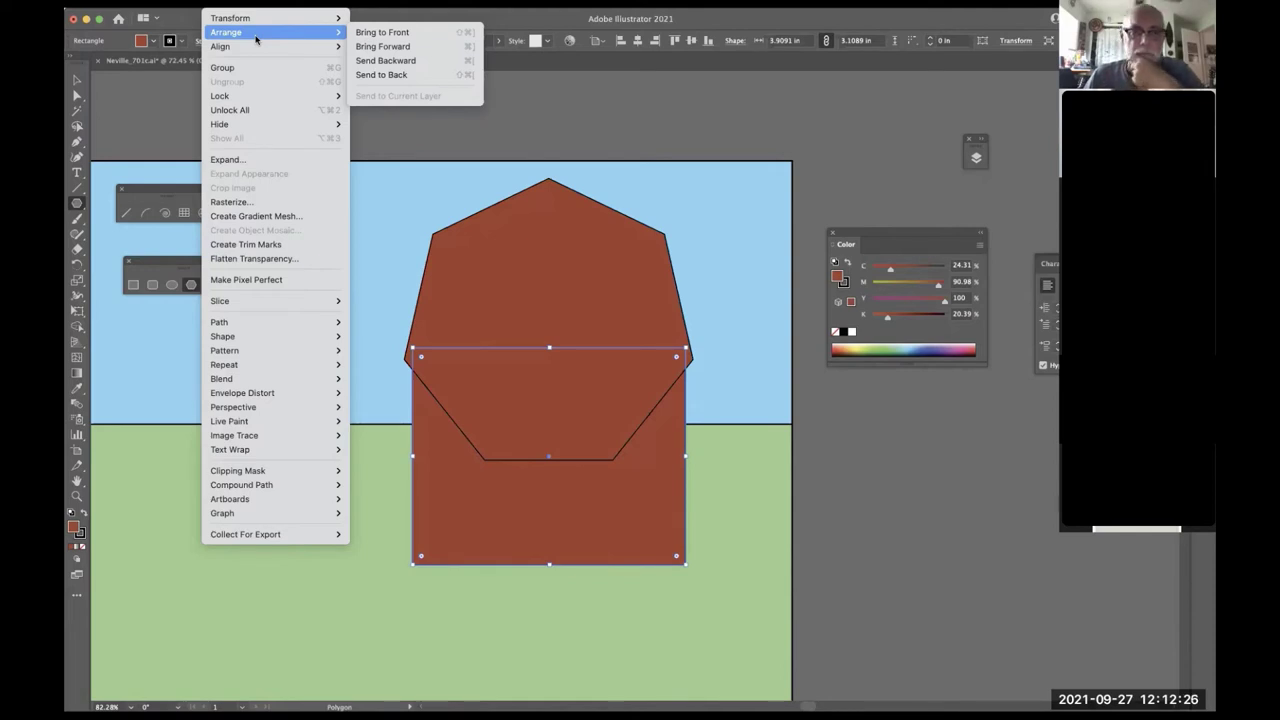
{"action": "left_click", "coordinate": [382, 47]}
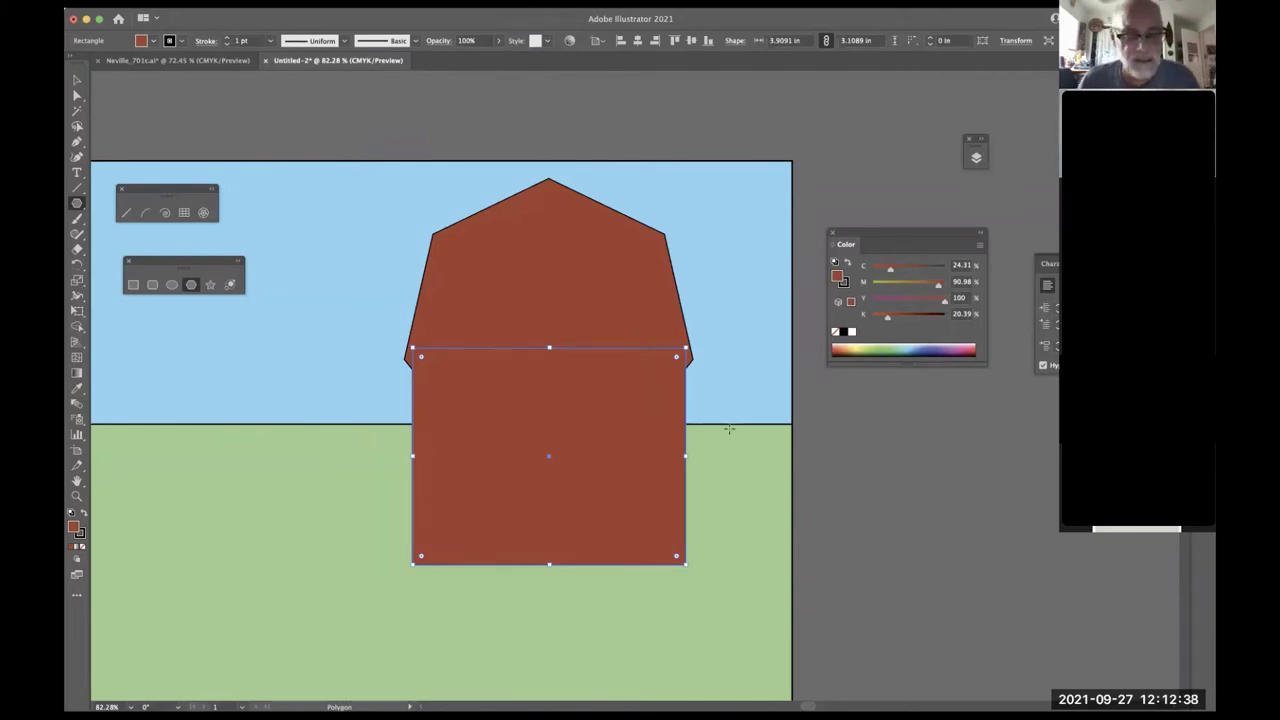
{"action": "key", "text": "v"}
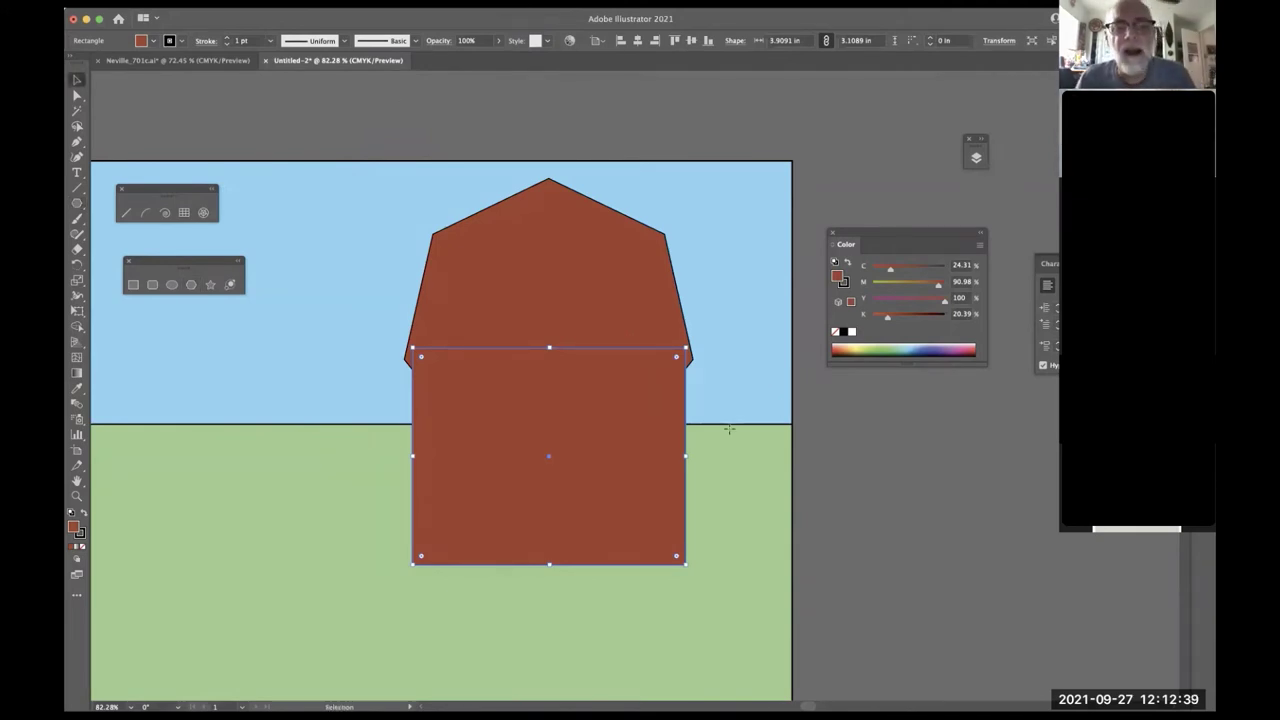
{"action": "left_click", "coordinate": [879, 435]}
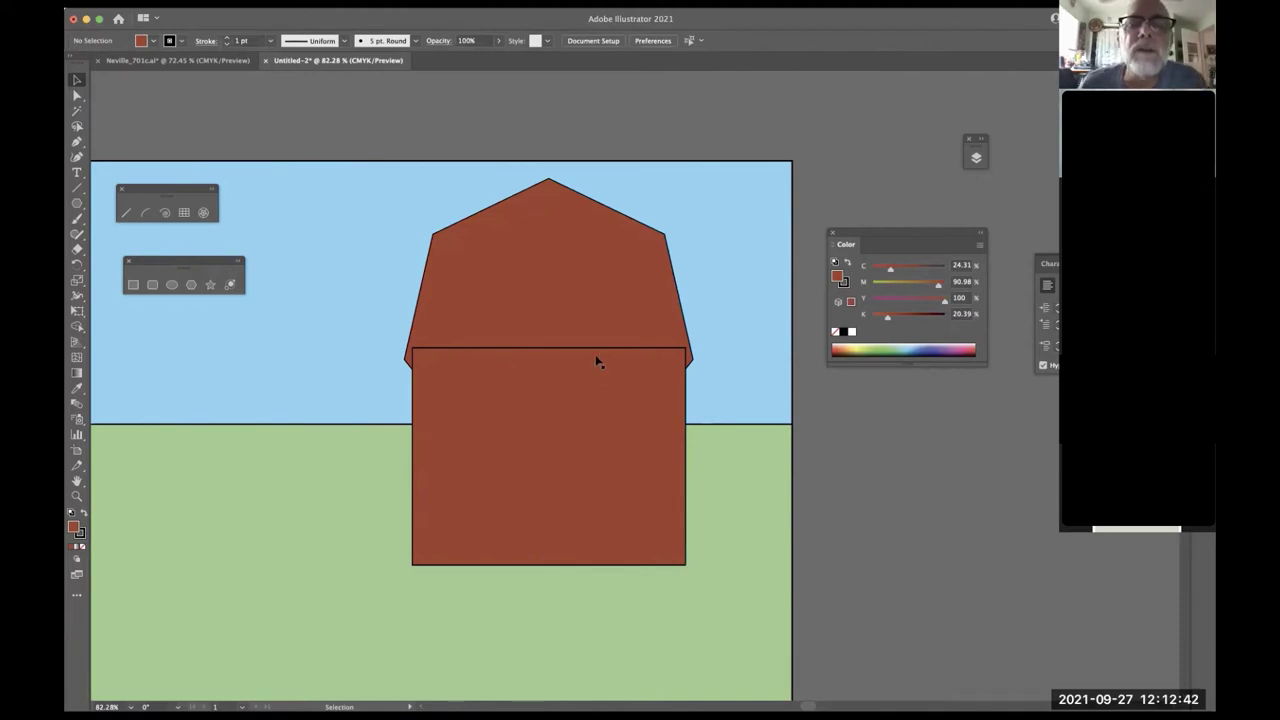
- Scale the roof polygon to the building's width and move it so its widest corners meet the wall's upper corners
{"action": "mouse_move", "coordinate": [554, 251]}
{"action": "left_mouse_down"}
{"action": "mouse_move", "coordinate": [552, 284]}
{"action": "mouse_move", "coordinate": [557, 271]}
{"action": "left_mouse_up"}
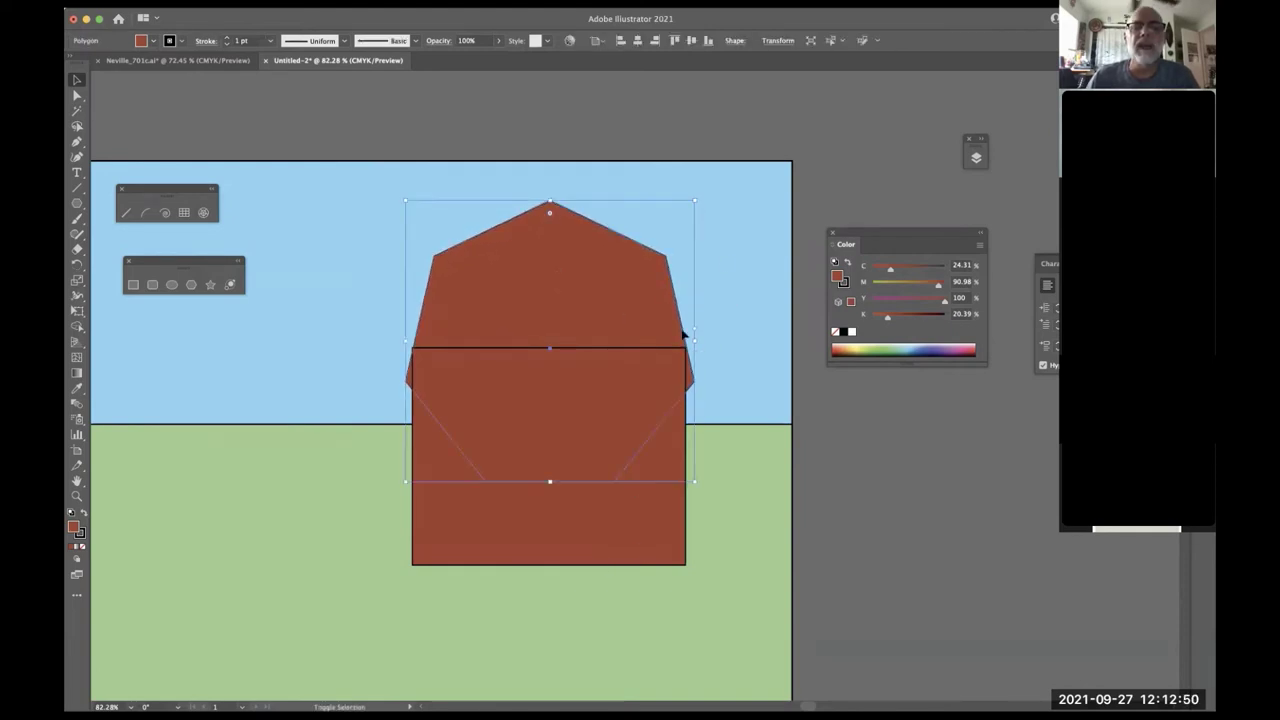
{"action": "left_click_drag", "start_coordinate": [697, 199], "coordinate": [685, 209]}
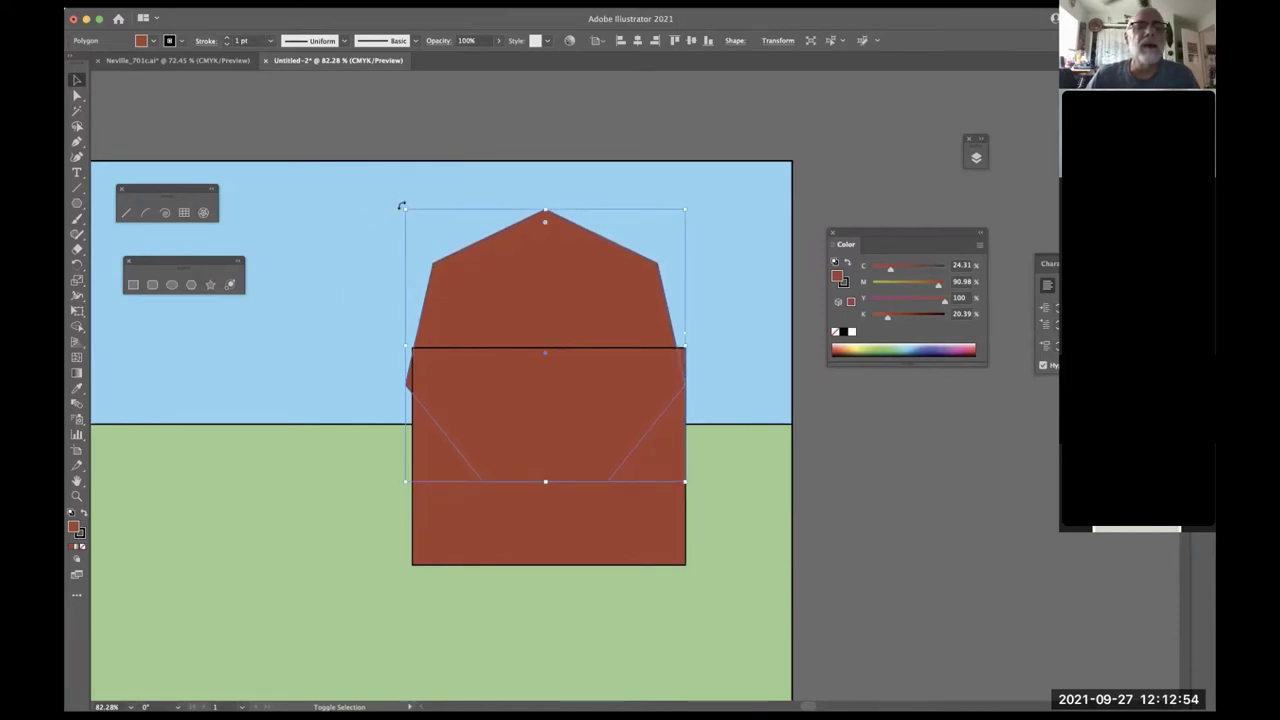
{"action": "left_click_drag", "start_coordinate": [405, 210], "coordinate": [412, 215]}
{"action": "left_click_drag", "start_coordinate": [633, 314], "coordinate": [620, 273]}
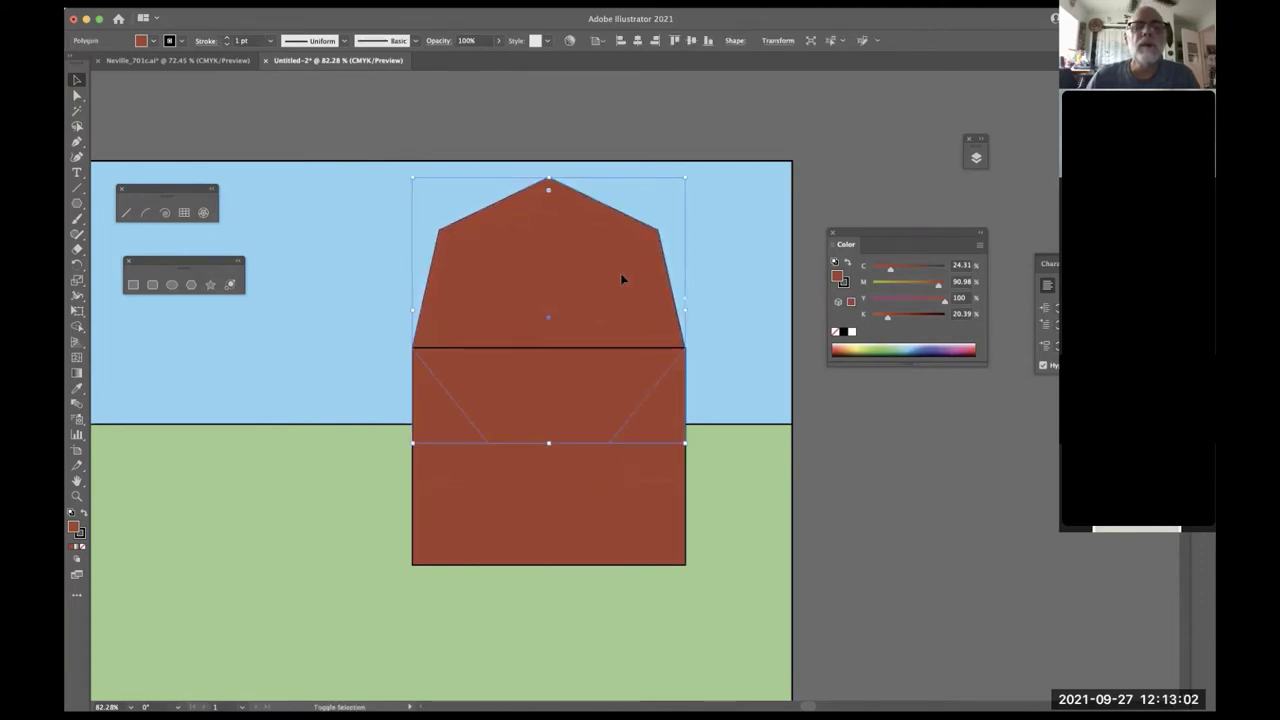
{"action": "key", "text": "a"}
{"action": "left_click", "coordinate": [866, 538]}
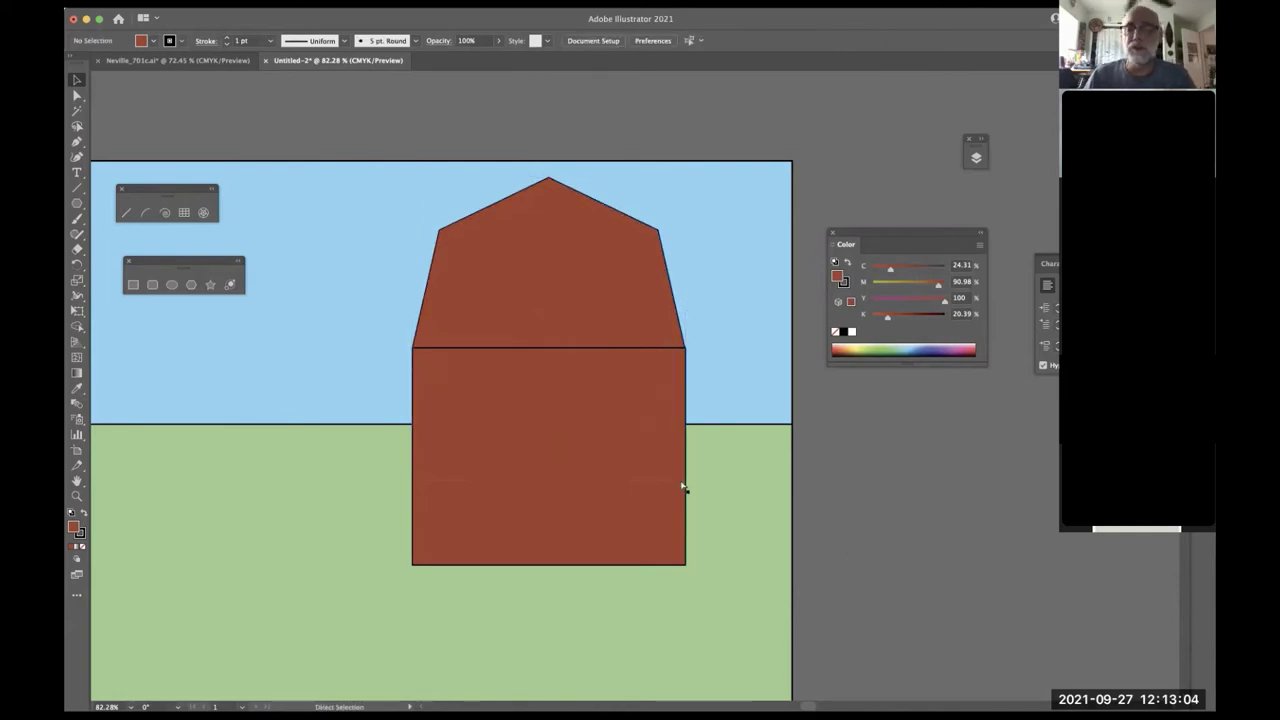
- Select the roof and the wall together, move them slightly down and to the right, and deselect them
{"action": "left_click", "coordinate": [594, 327]}
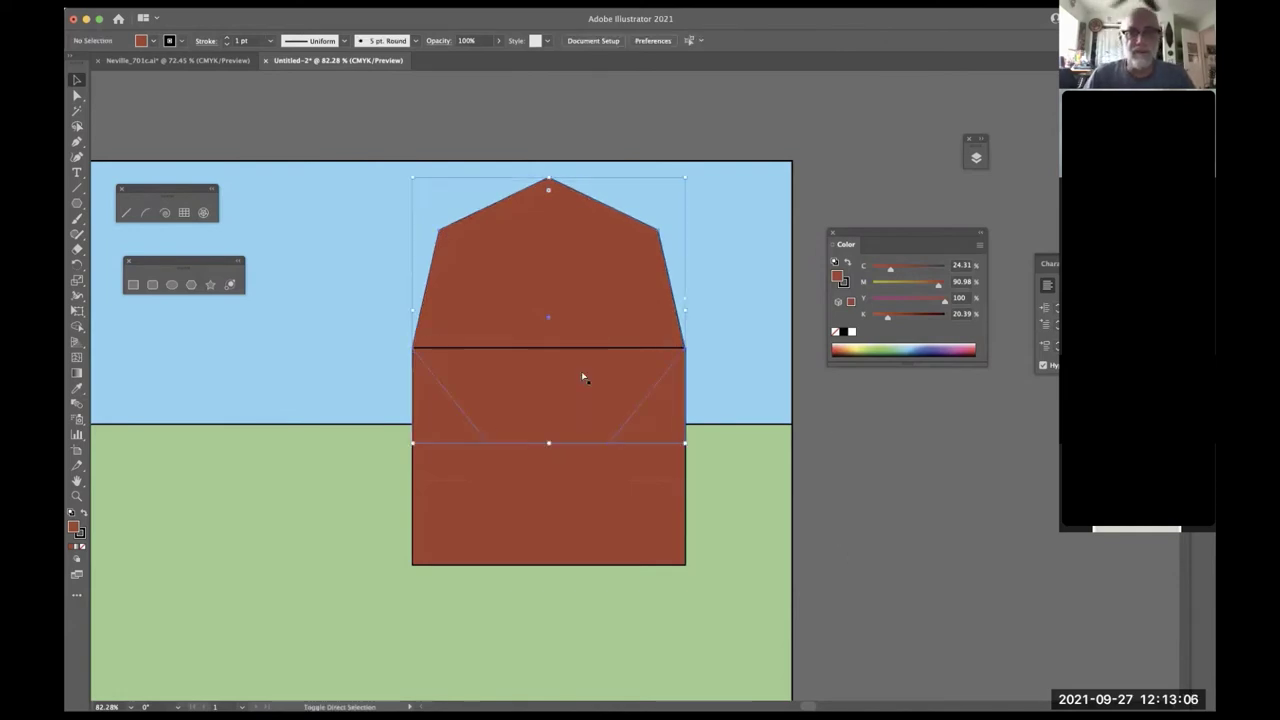
{"action": "left_click", "coordinate": [569, 523], "text": "shift"}
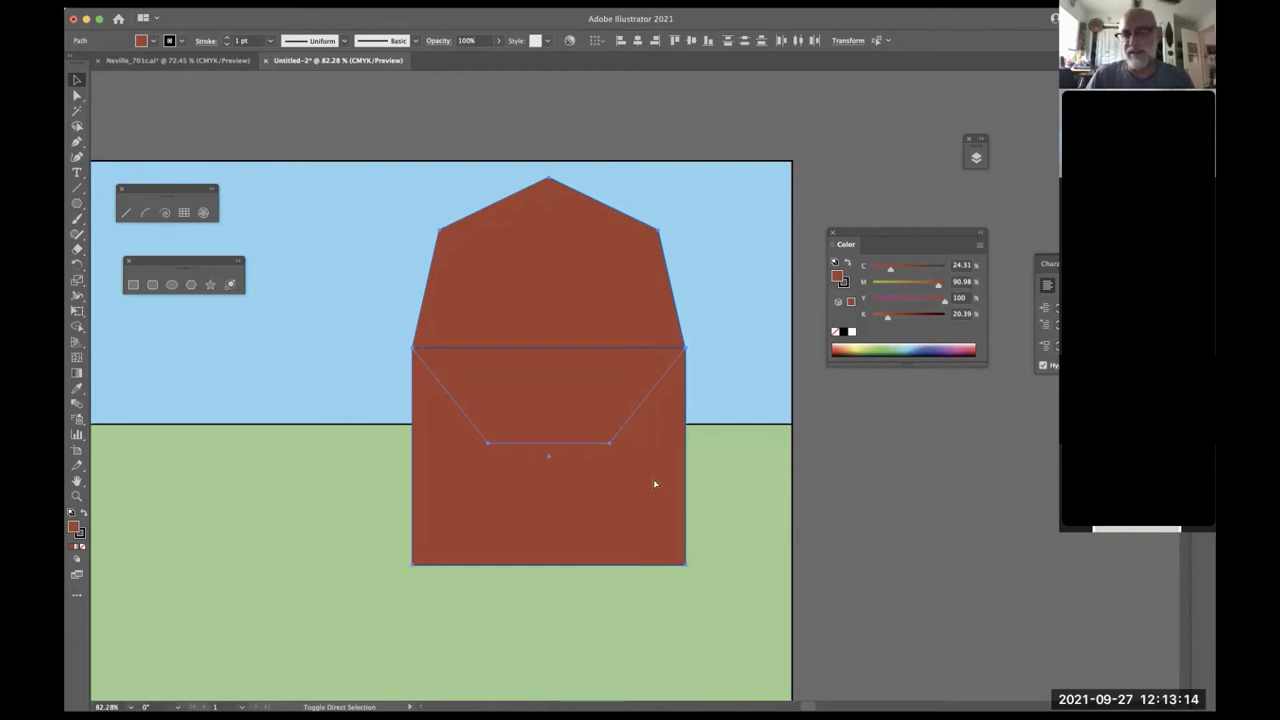
{"action": "key", "text": "a"}
{"action": "left_click_drag", "start_coordinate": [657, 487], "coordinate": [664, 518]}
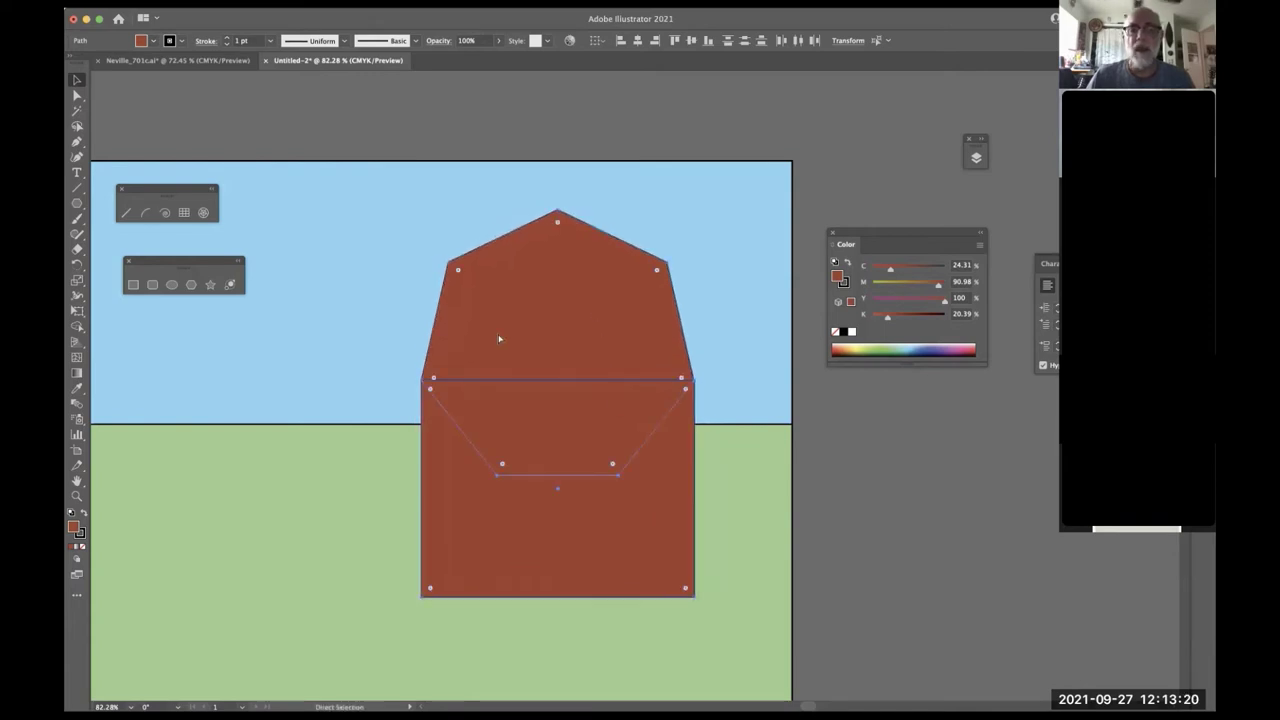
{"action": "left_click", "coordinate": [225, 2]}
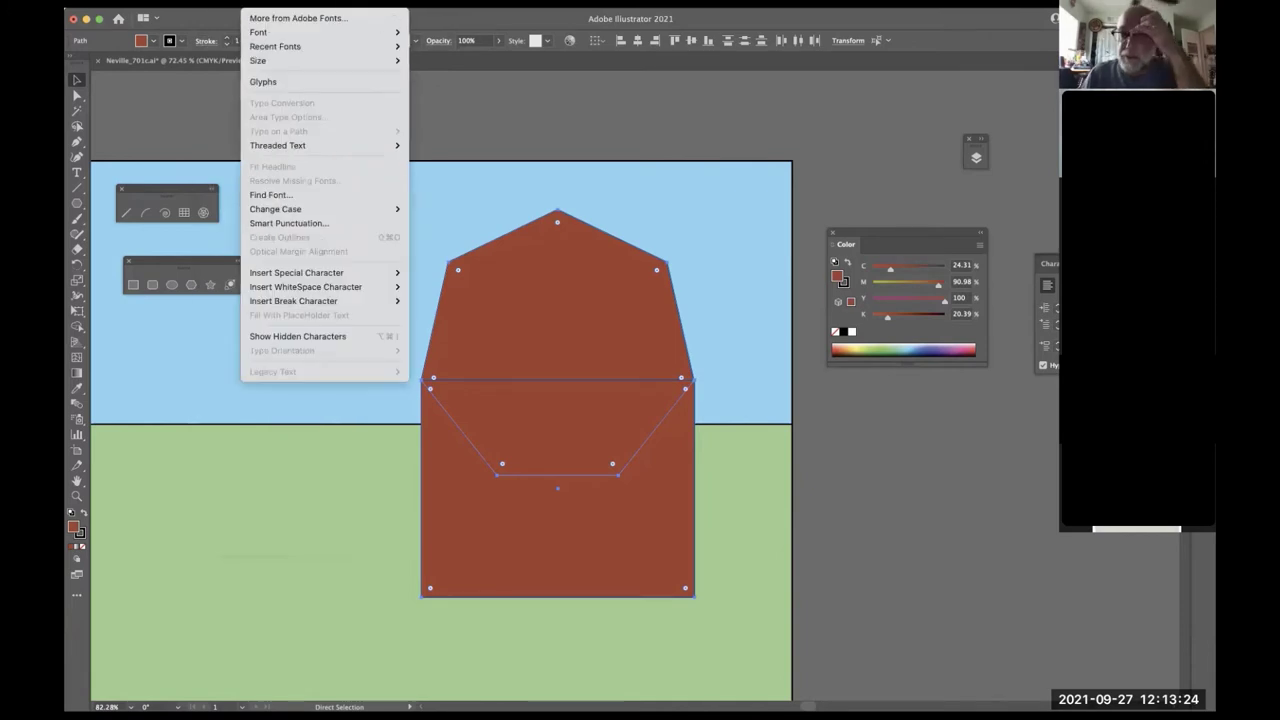
{"action": "key", "text": "Escape"}
{"action": "key", "text": "v"}
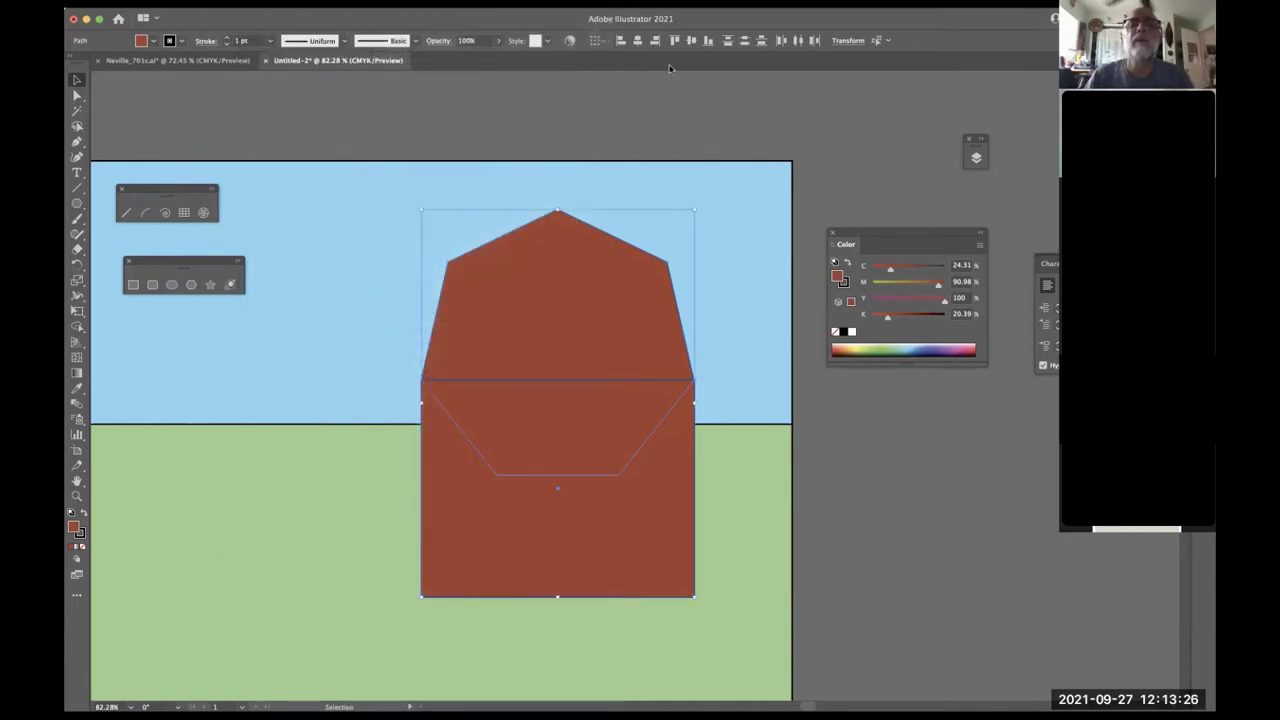
{"action": "left_click", "coordinate": [676, 107]}
- Draw a door rectangle about 1.57 in wide and 1.70 in tall at the middle of the wall's base
{"action": "key", "text": "z"}
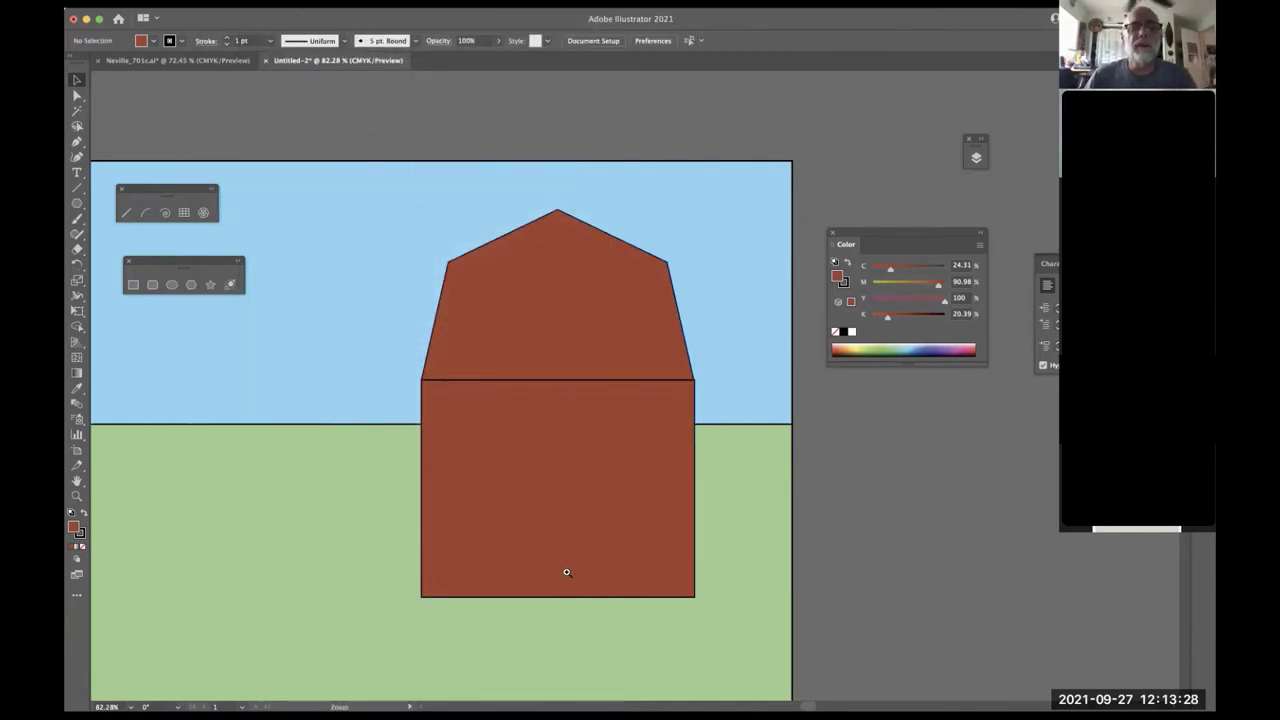
{"action": "left_click_drag", "start_coordinate": [588, 572], "coordinate": [586, 366]}
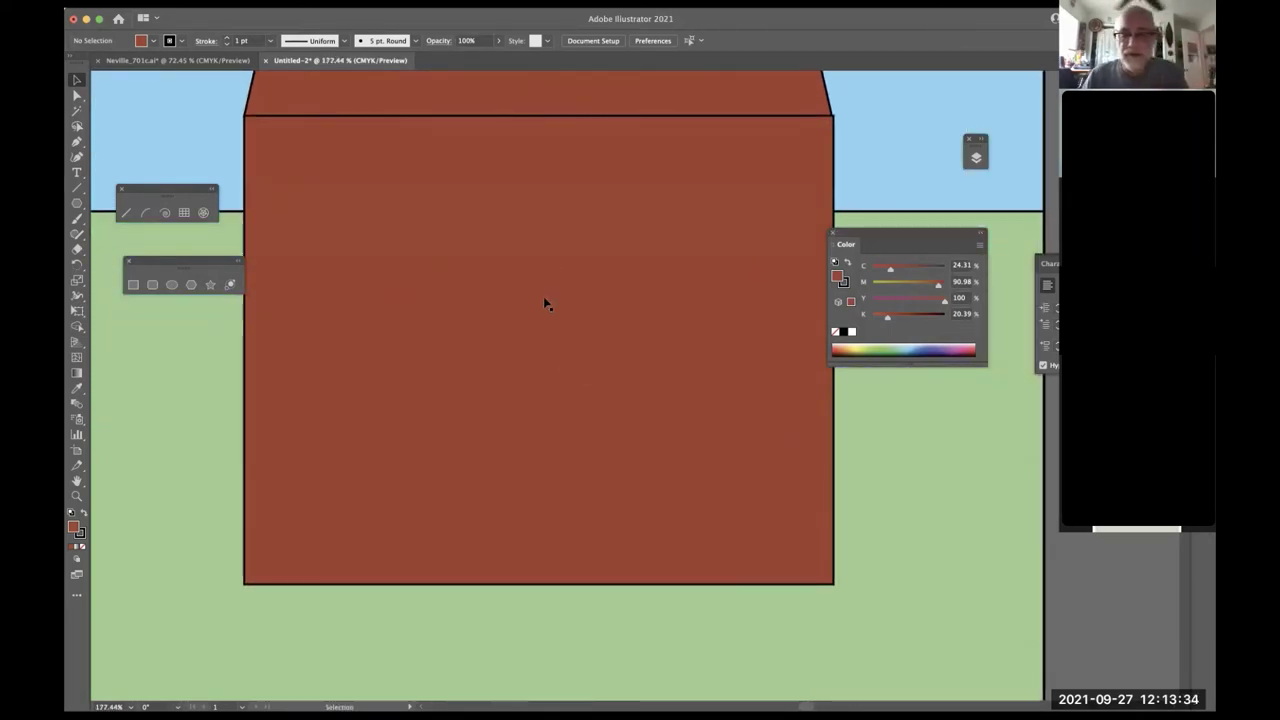
{"action": "key", "text": "m"}
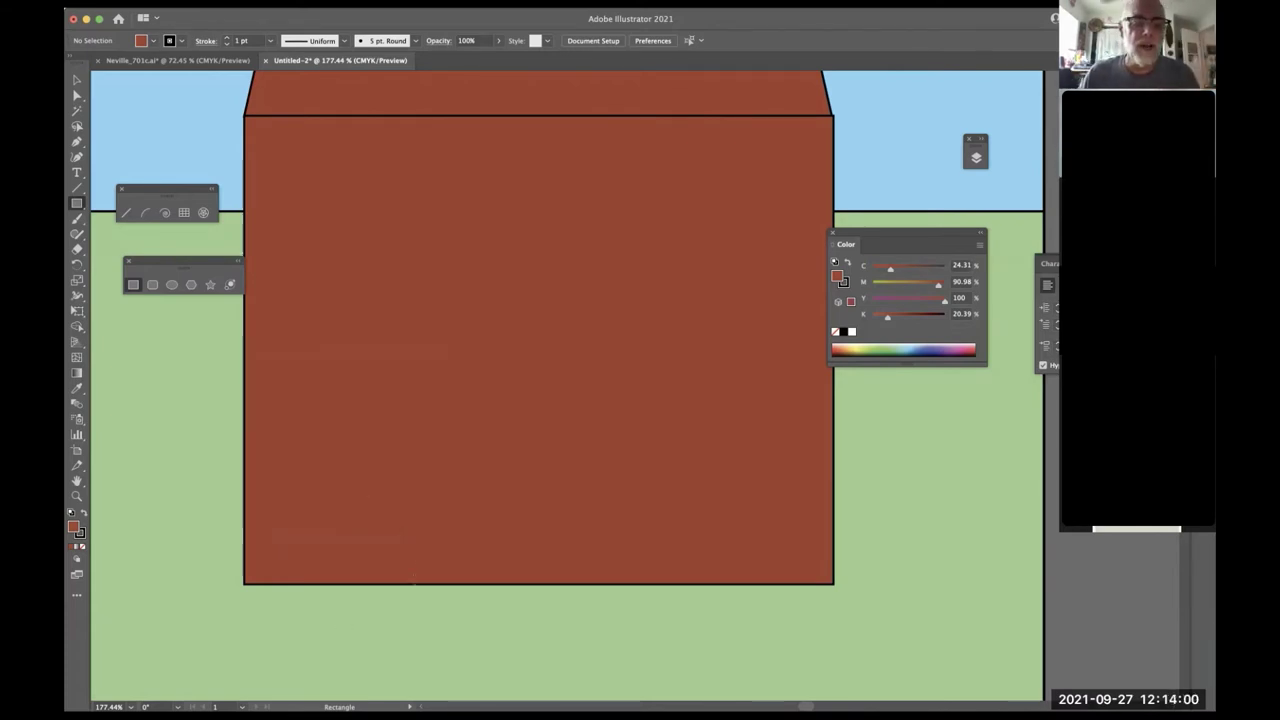
{"action": "left_click_drag", "start_coordinate": [424, 587], "coordinate": [667, 326]}
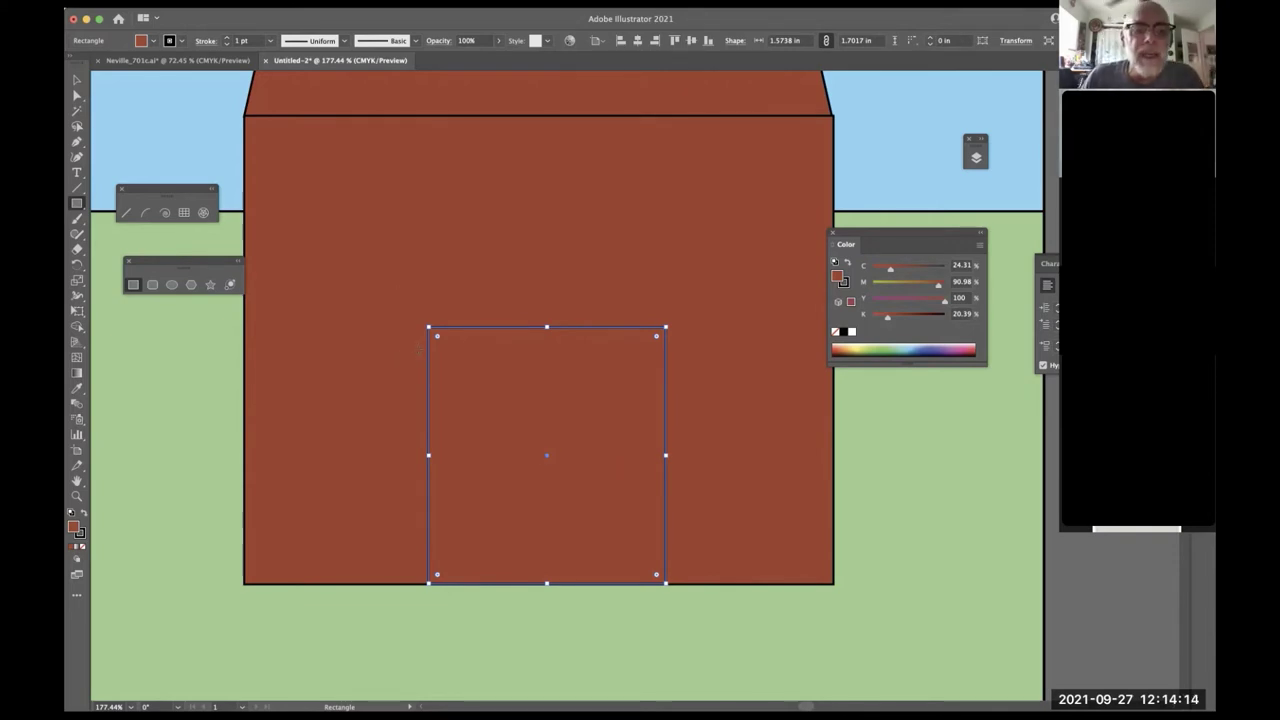
- Draw a rounded-rectangle hinge about 0.06 by 0.23 in on the door's upper left edge and copy it straight down near the base
{"action": "left_click", "coordinate": [152, 285]}
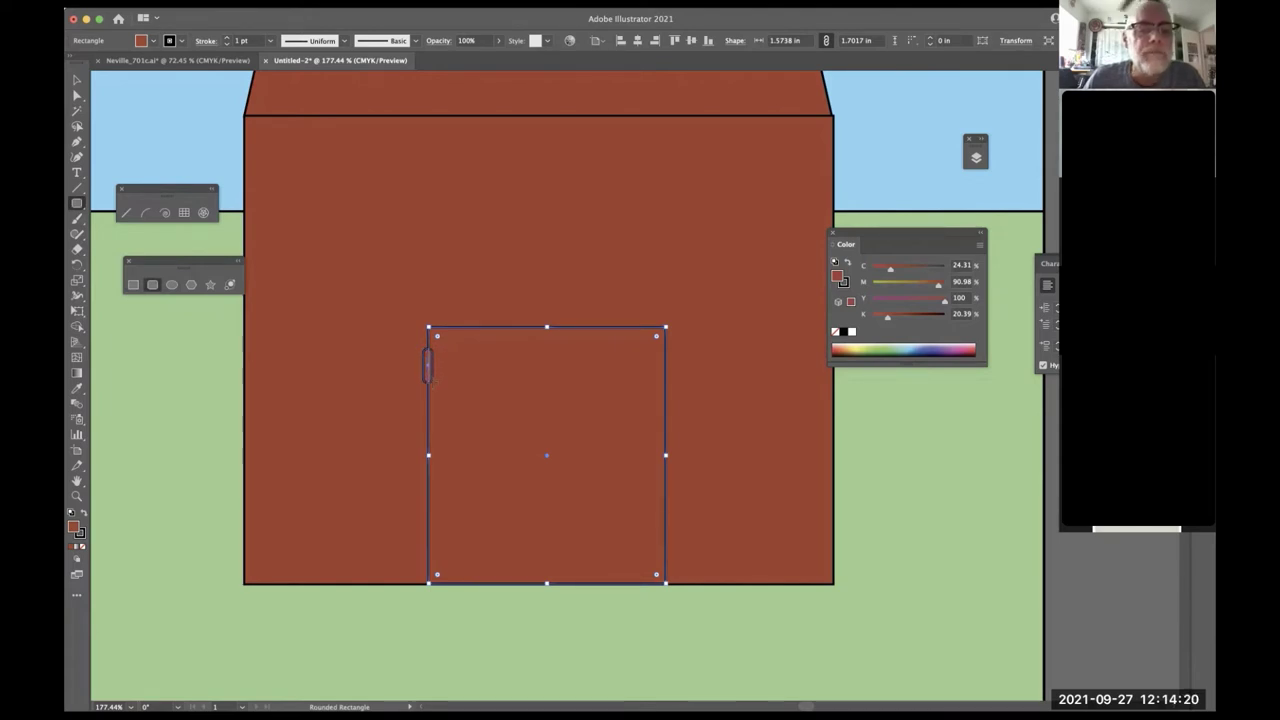
{"action": "left_click_drag", "start_coordinate": [431, 381], "coordinate": [432, 382]}
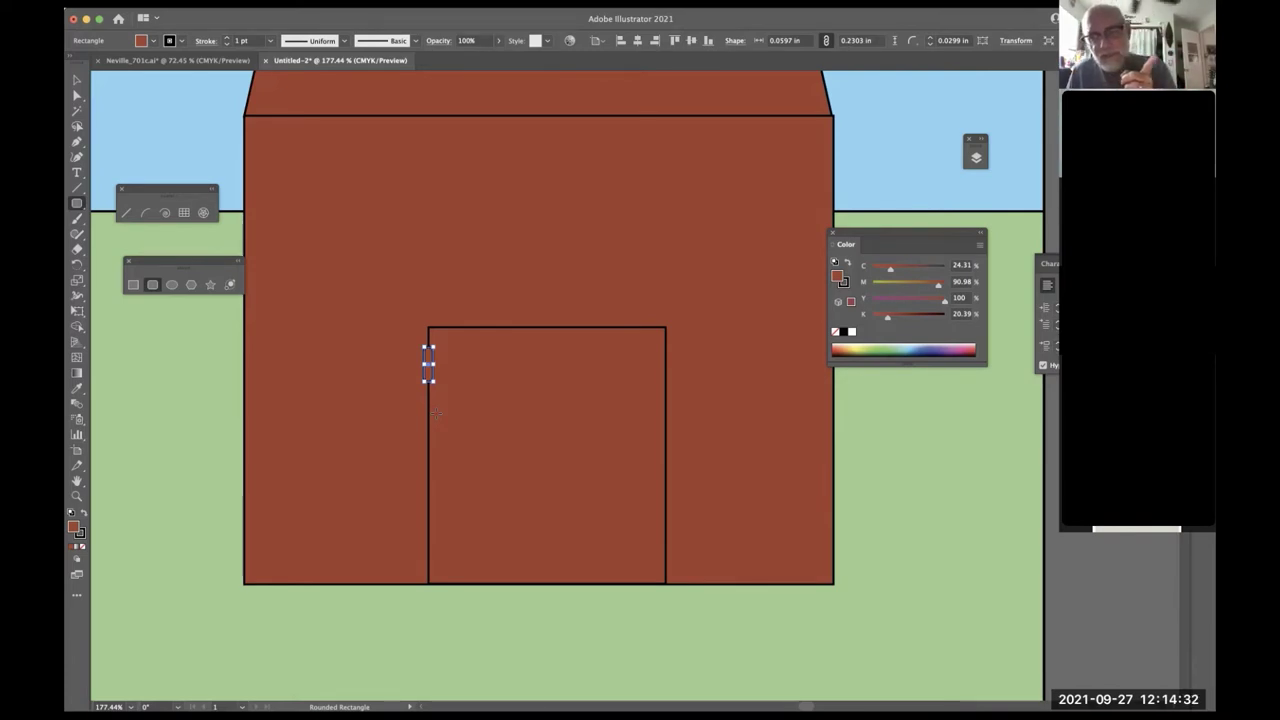
{"action": "key", "text": "v"}
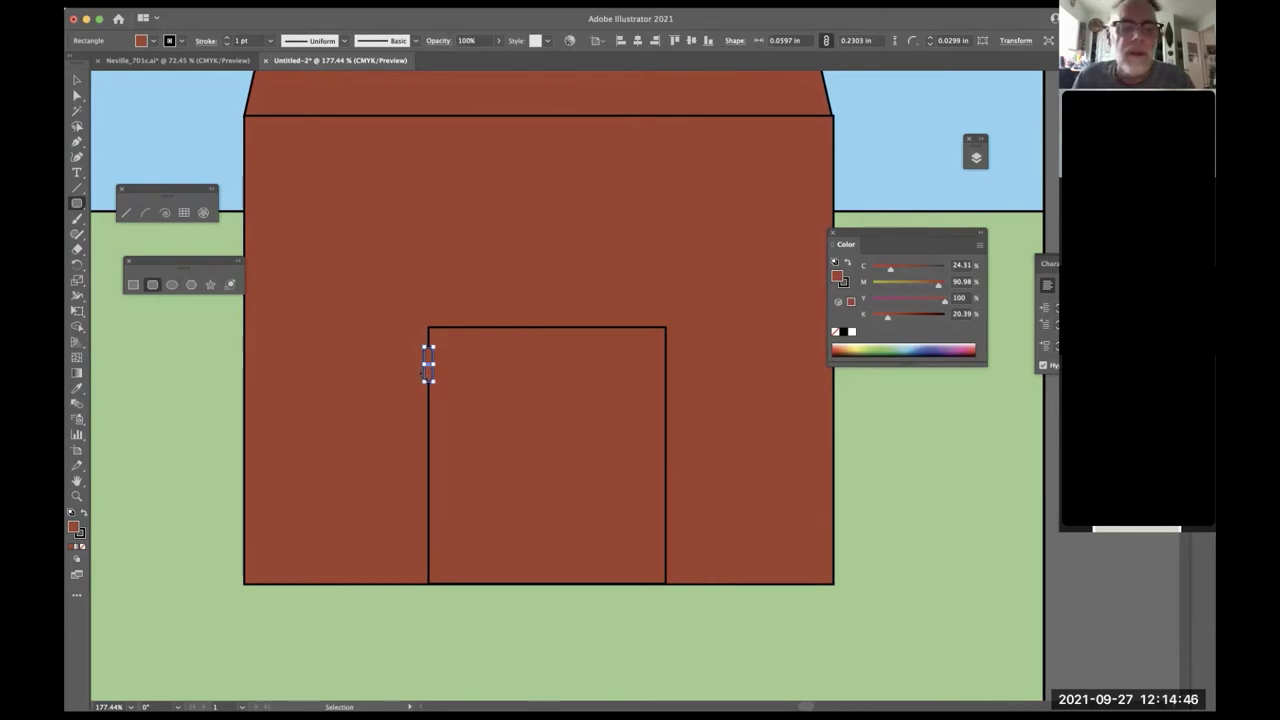
{"action": "left_click_drag", "start_coordinate": [428, 377], "coordinate": [437, 548]}
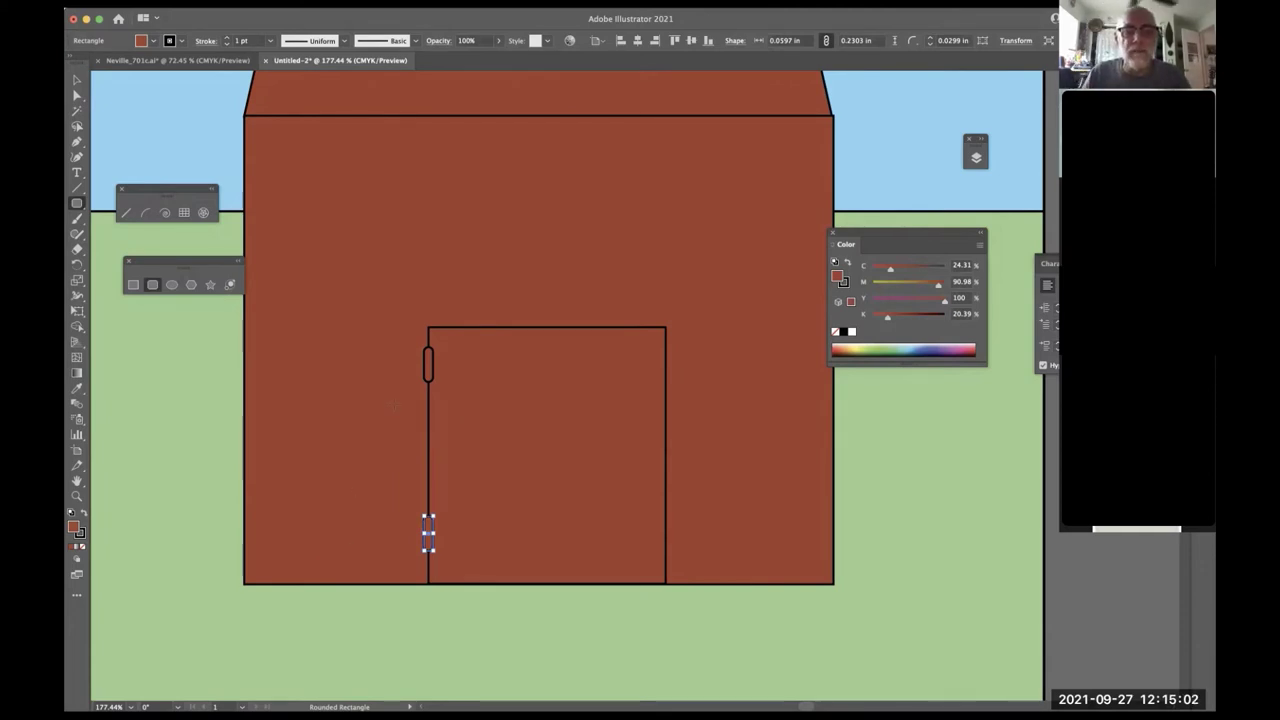
- Copy both left hinges horizontally onto the door's right edge
{"action": "left_click", "coordinate": [429, 366], "text": "shift"}
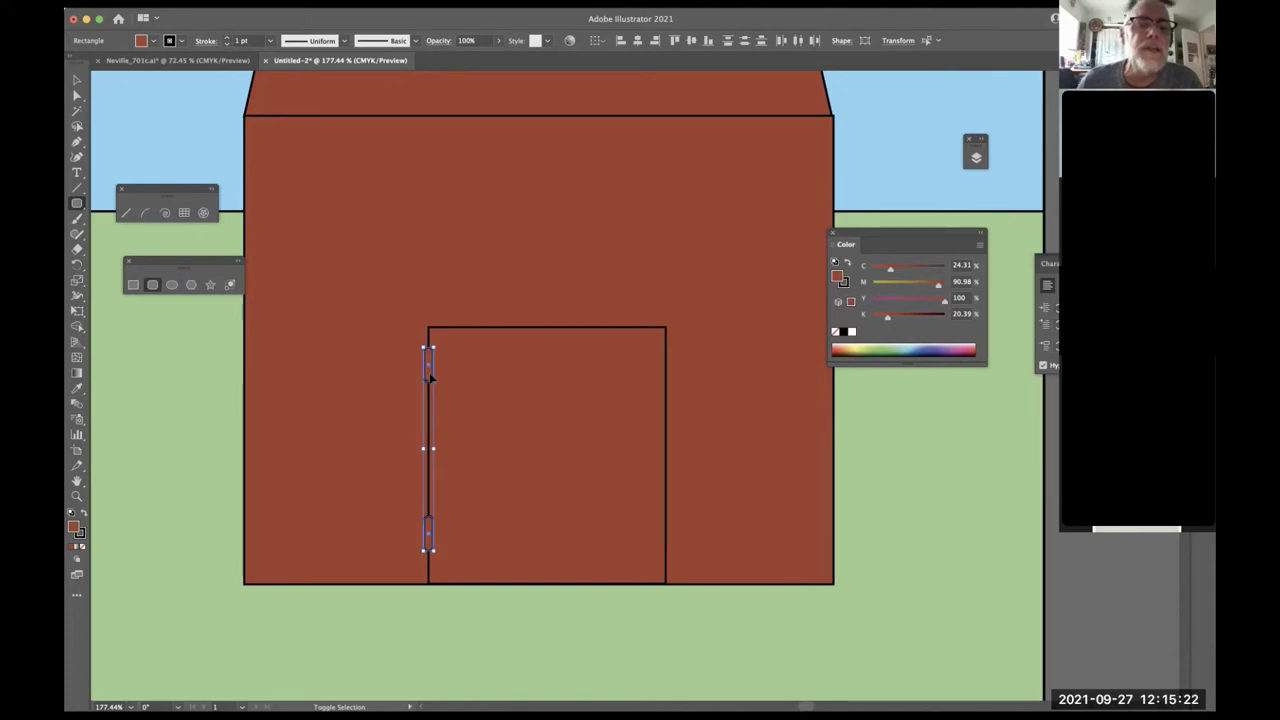
{"action": "left_click_drag", "start_coordinate": [429, 376], "coordinate": [668, 385]}
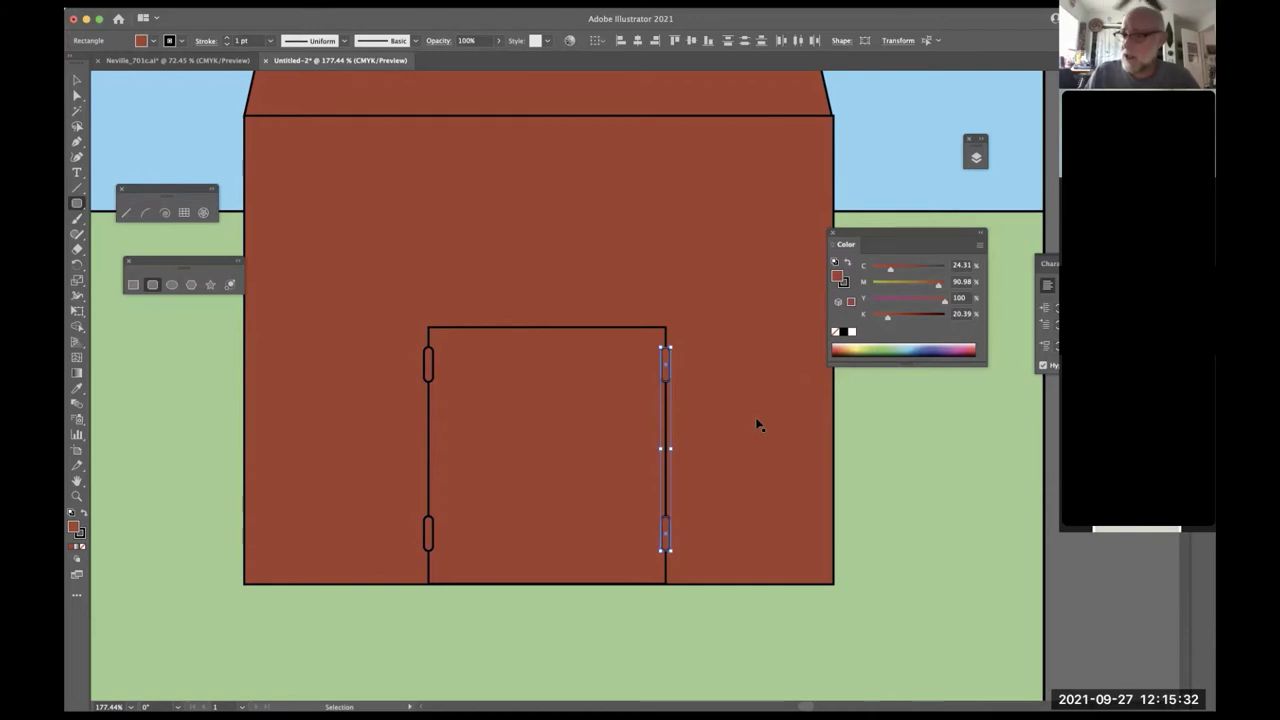
{"action": "key", "text": "super"}
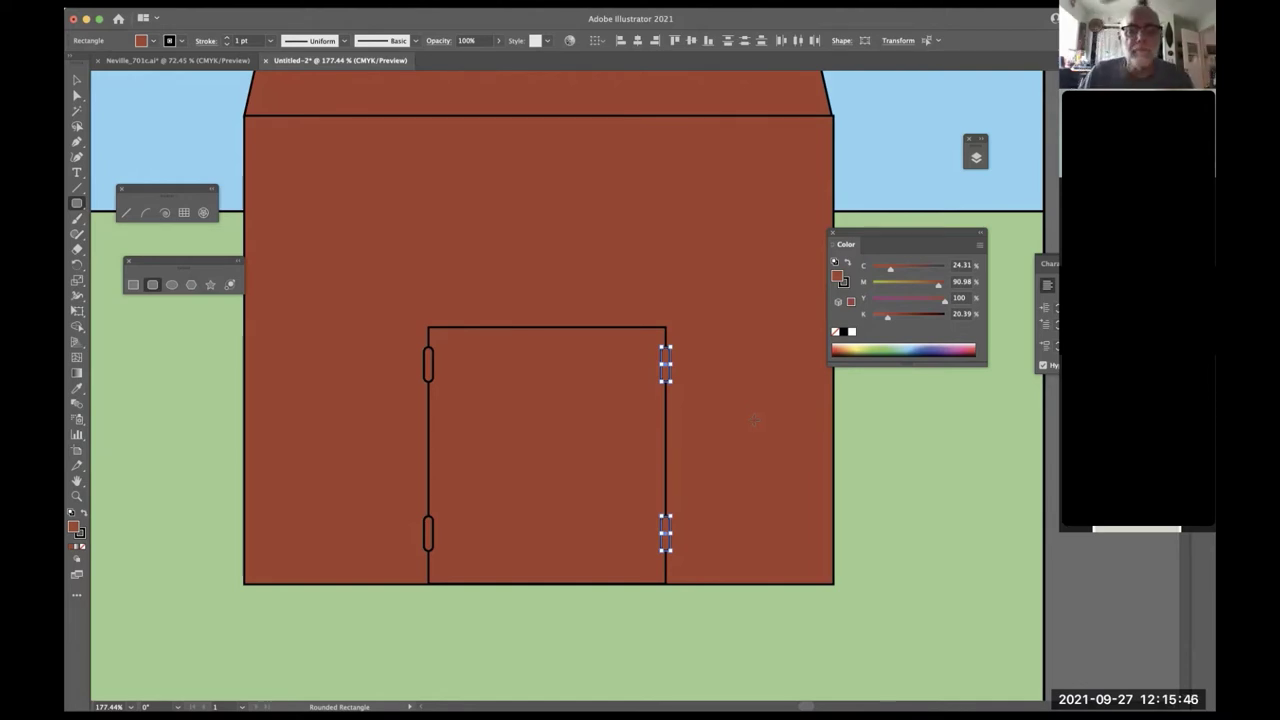
- Detail the door with rectangles: two narrow vertical centre strips, a crossbar about 1.57 by 0.10 in, and a small bracket near its right end
{"action": "key", "text": "m"}
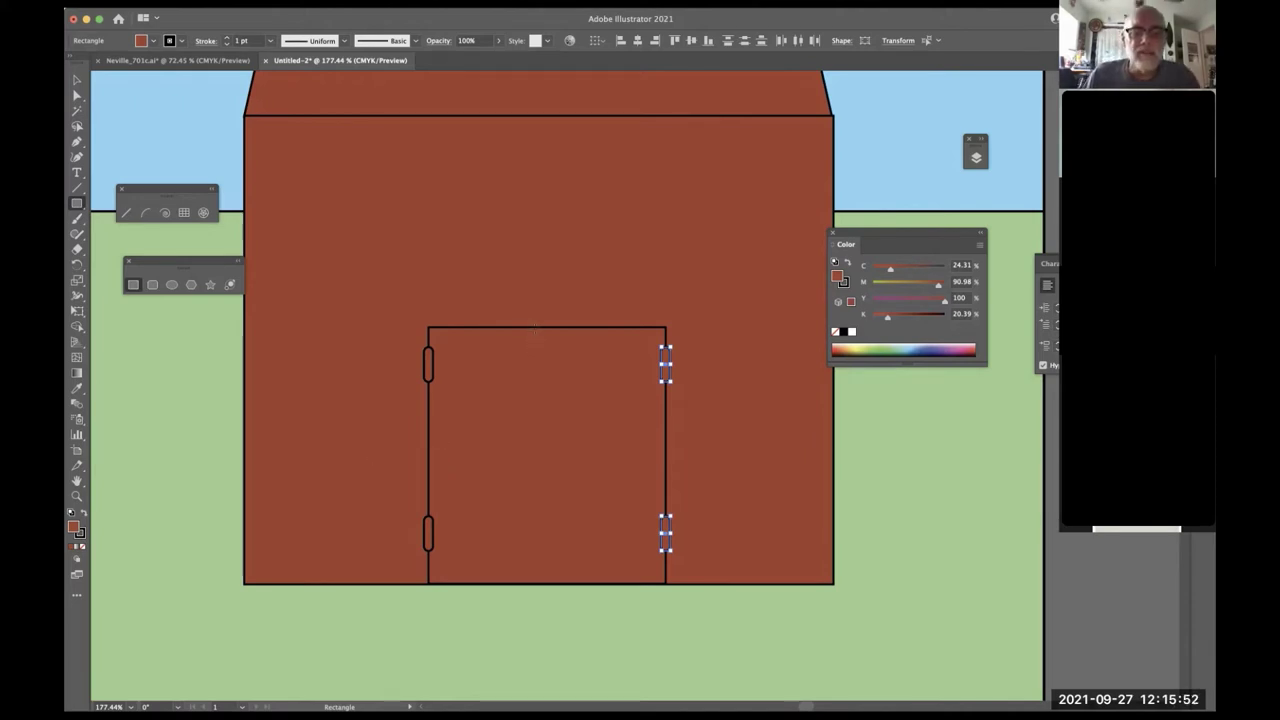
{"action": "mouse_move", "coordinate": [534, 327]}
{"action": "left_mouse_down"}
{"action": "mouse_move", "coordinate": [546, 584]}
{"action": "mouse_move", "coordinate": [552, 566]}
{"action": "left_mouse_up"}
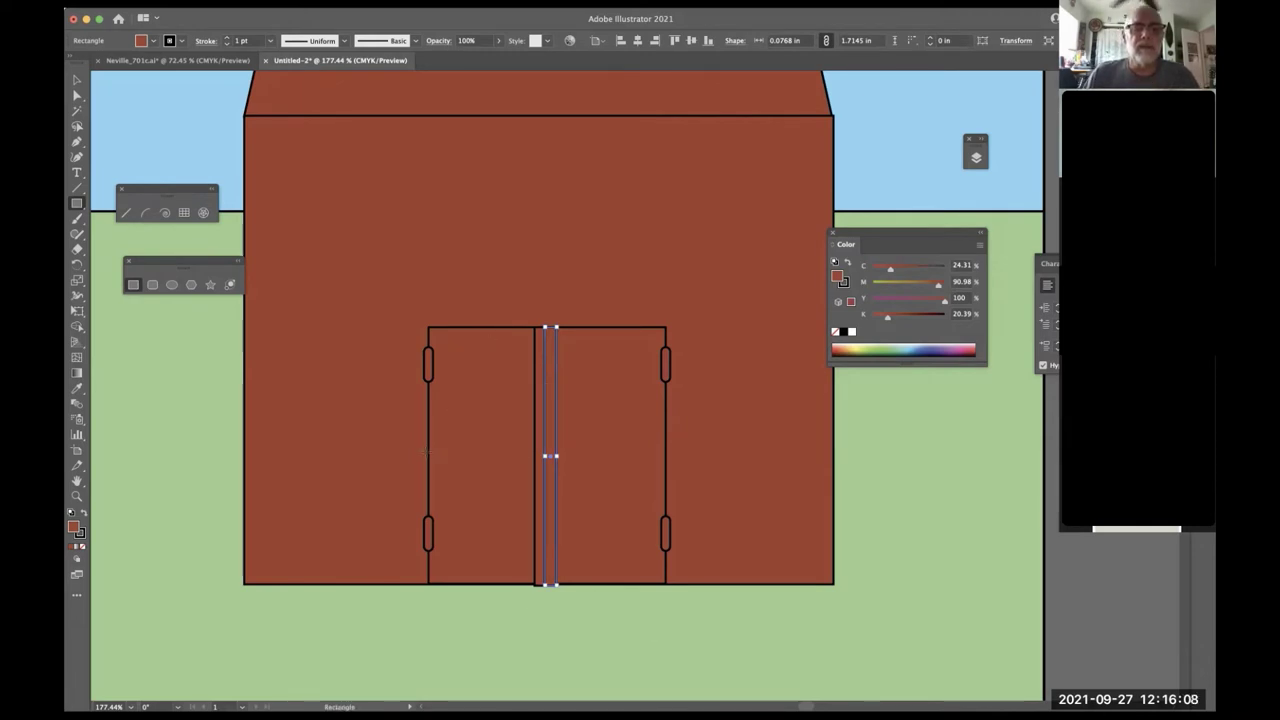
{"action": "left_click_drag", "start_coordinate": [428, 452], "coordinate": [667, 467]}
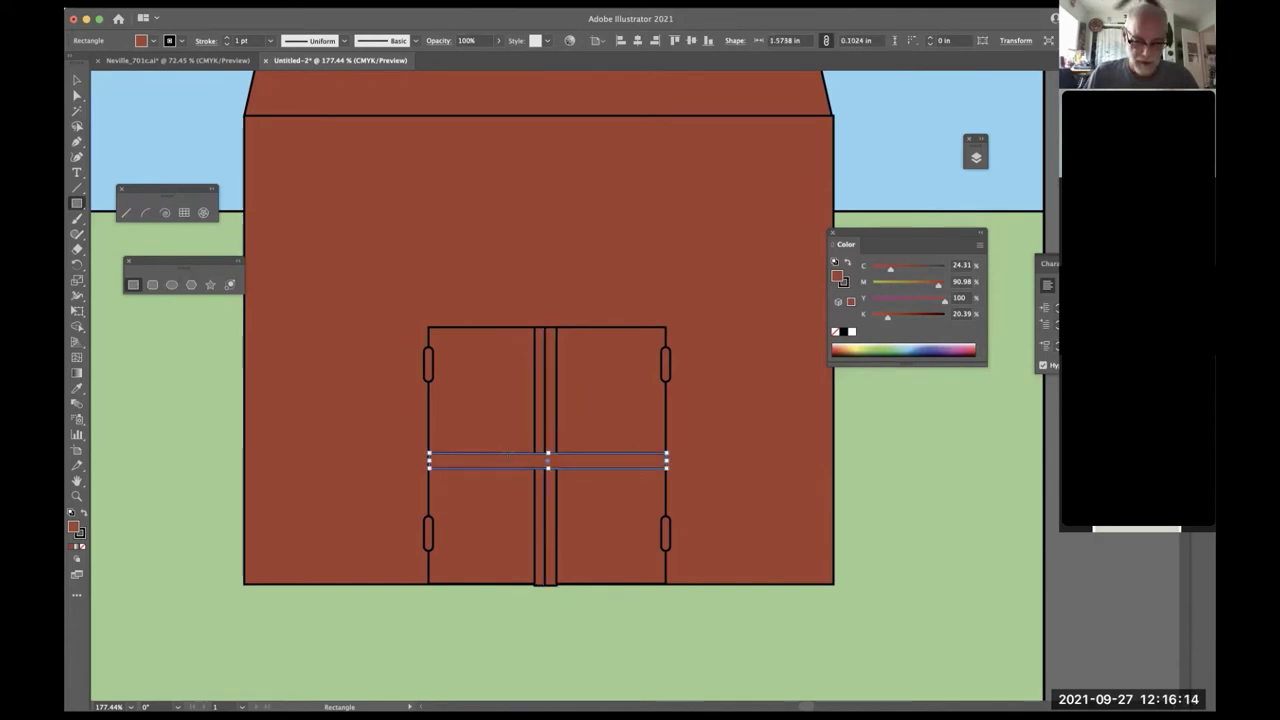
{"action": "left_click_drag", "start_coordinate": [626, 446], "coordinate": [641, 478]}
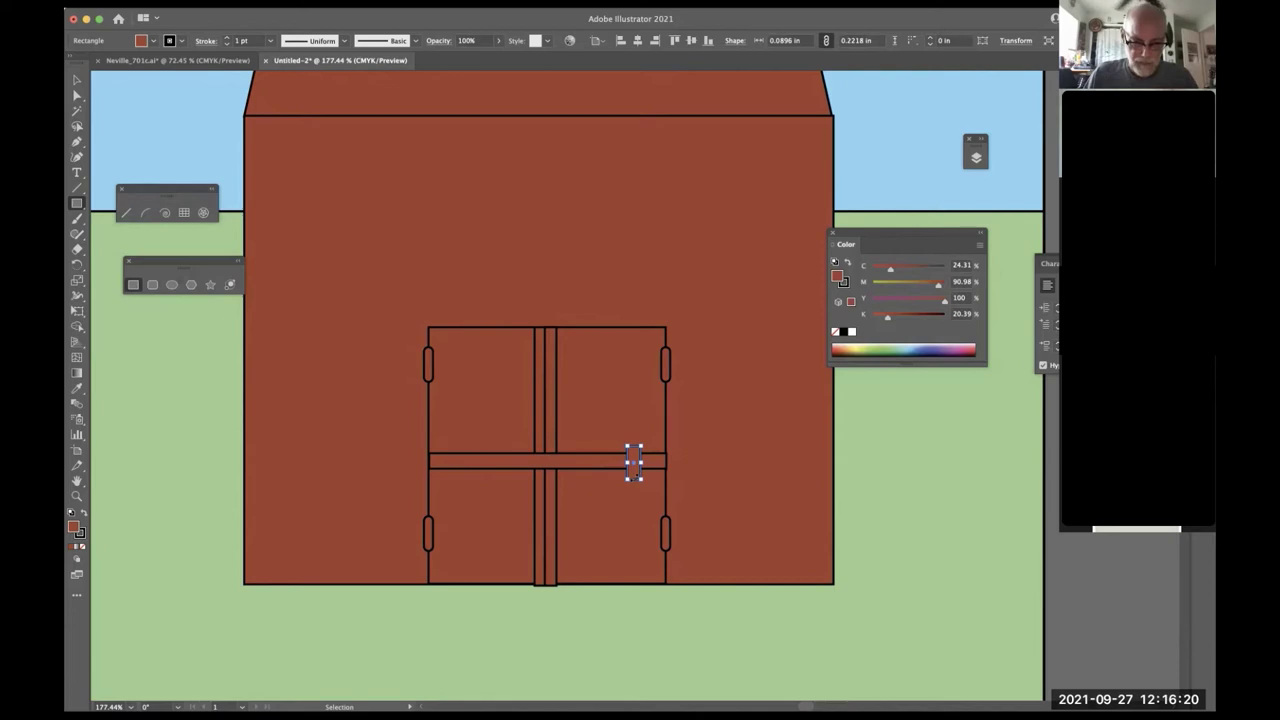
- Copy the bracket to the crossbar's left end and draw a frame rectangle about 1.69 by 1.79 in around the door
{"action": "left_click", "coordinate": [633, 470]}
{"action": "left_click_drag", "start_coordinate": [633, 470], "coordinate": [472, 478]}
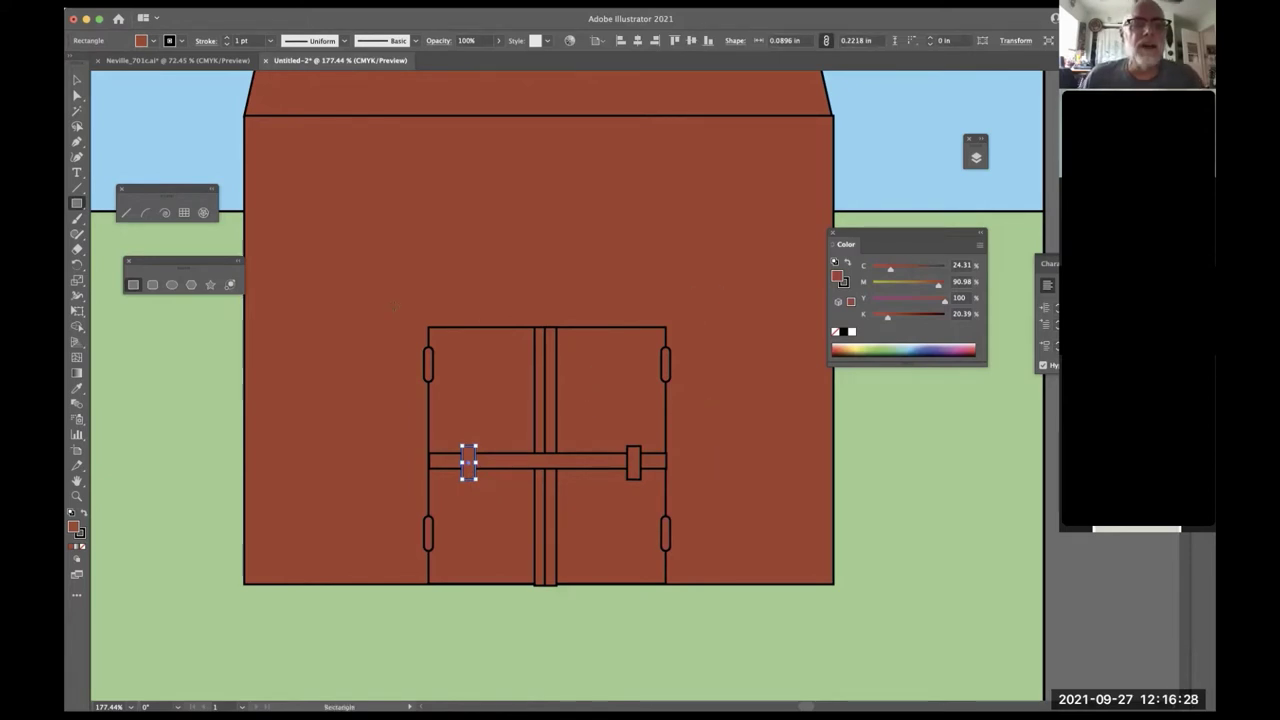
{"action": "left_click_drag", "start_coordinate": [419, 315], "coordinate": [675, 589]}
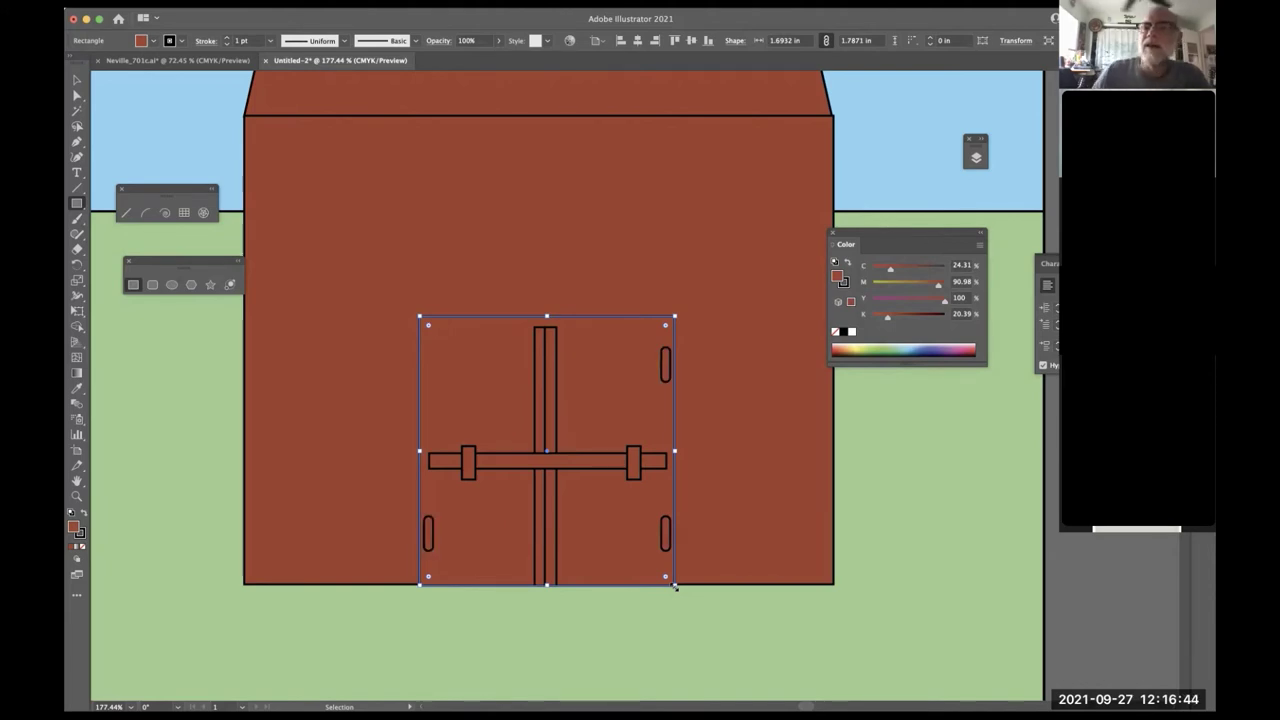
- Send the frame rectangle backward in the stacking order until it sits behind the door and all hinges, and deselect it
{"action": "key", "text": "m"}
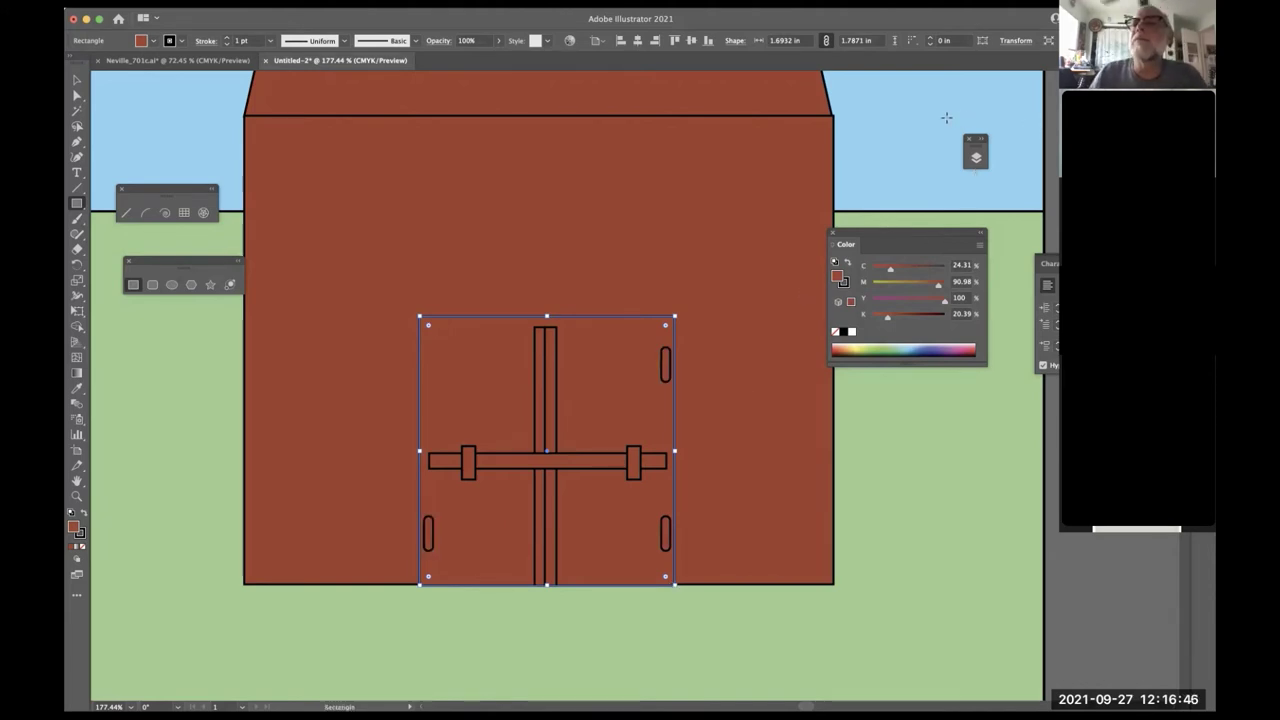
{"action": "left_click", "coordinate": [982, 141]}
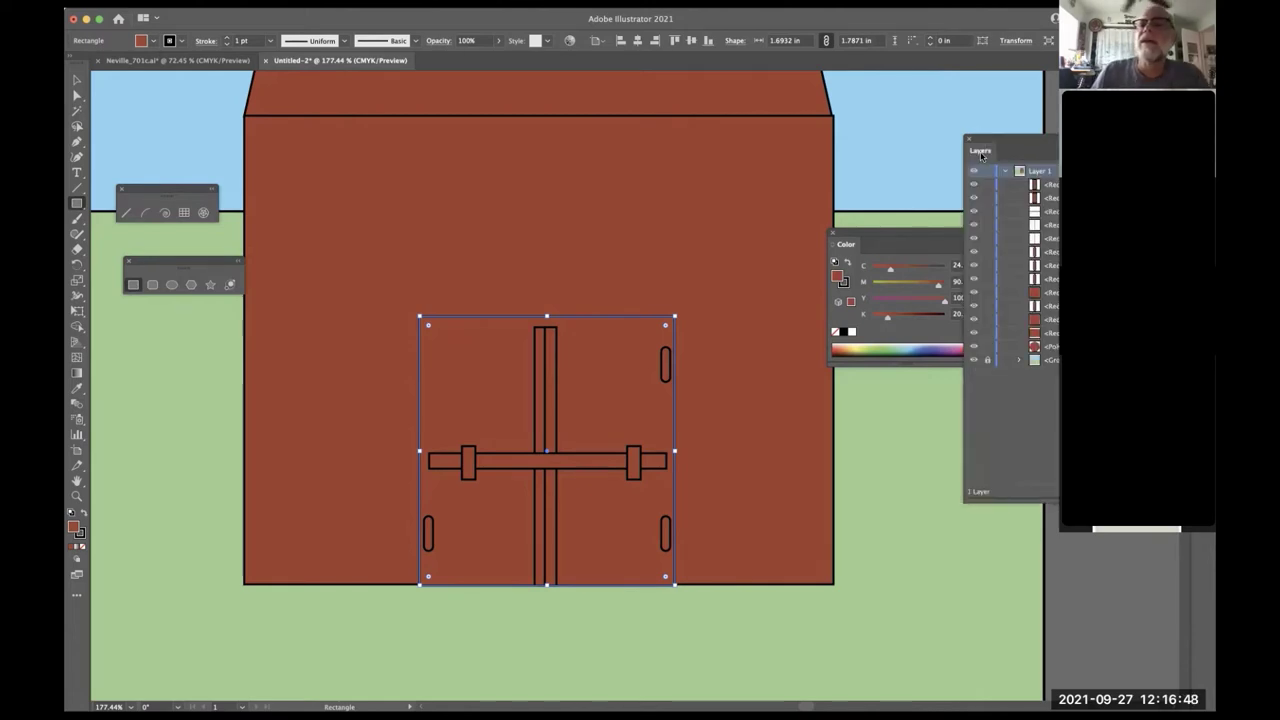
{"action": "left_click_drag", "start_coordinate": [1005, 142], "coordinate": [846, 186]}
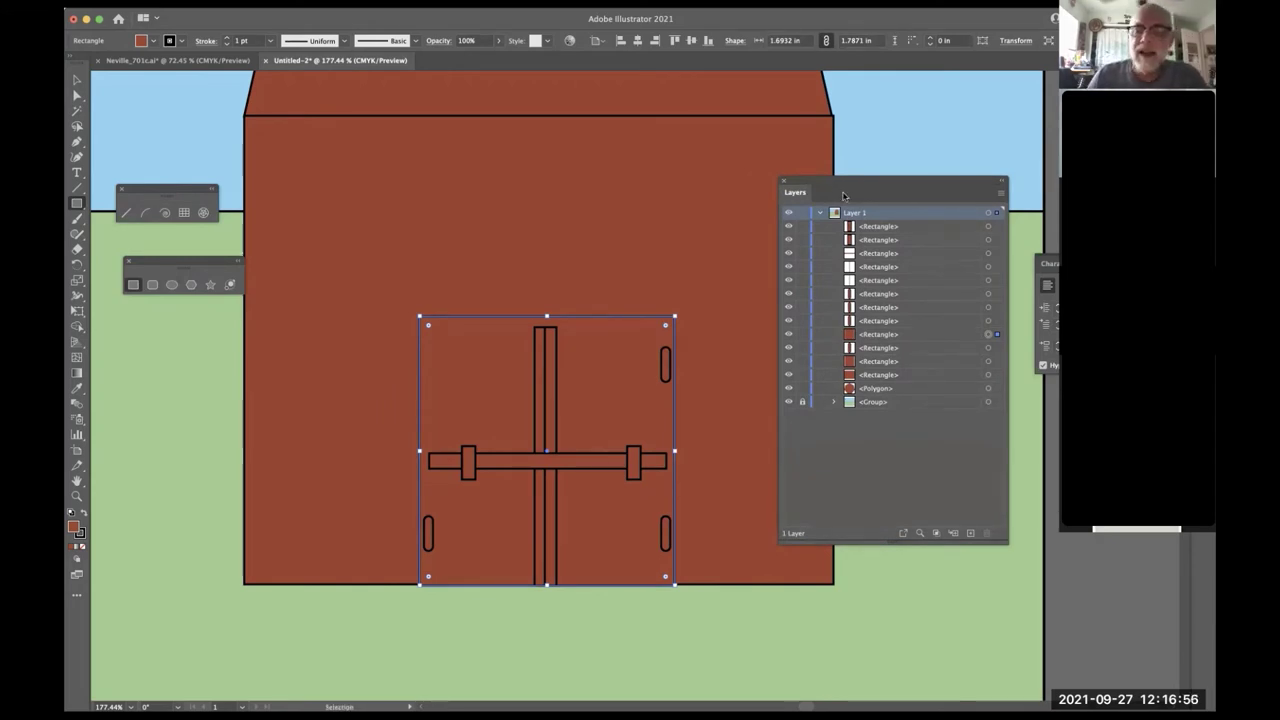
{"action": "key", "text": "super+z"}
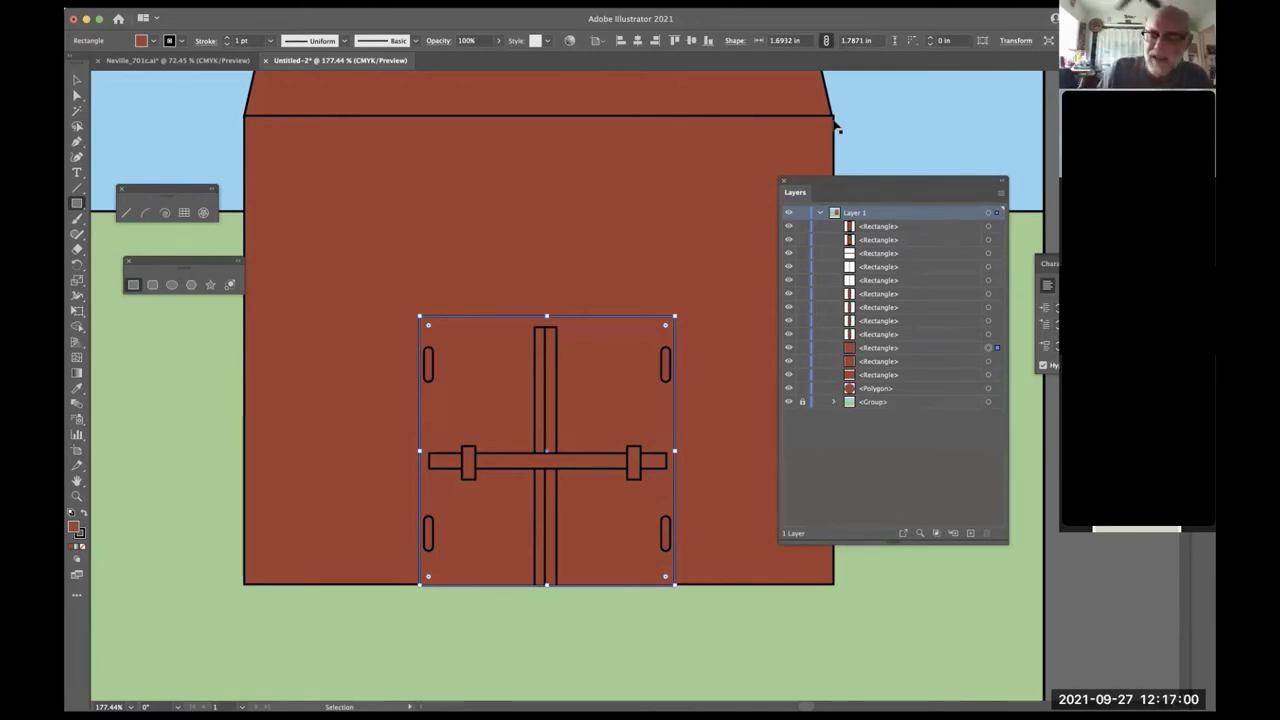
{"action": "key", "text": "super+bracketleft"}
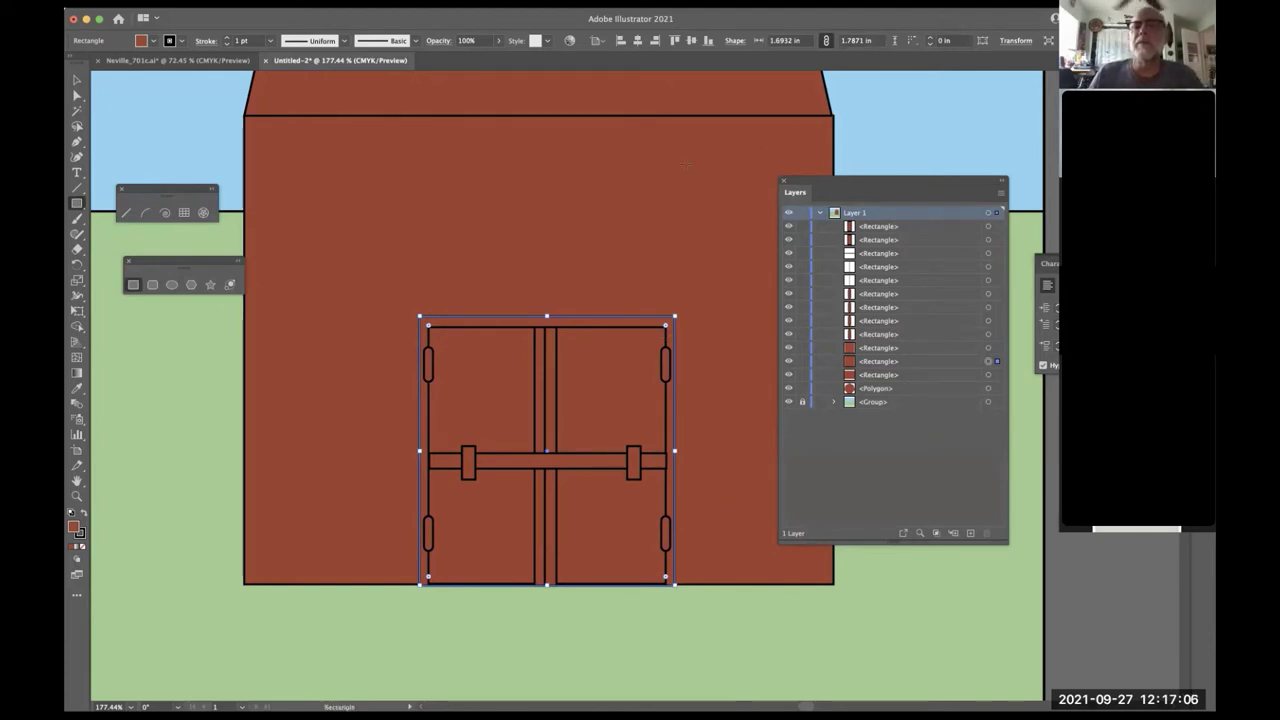
{"action": "key", "text": "v"}
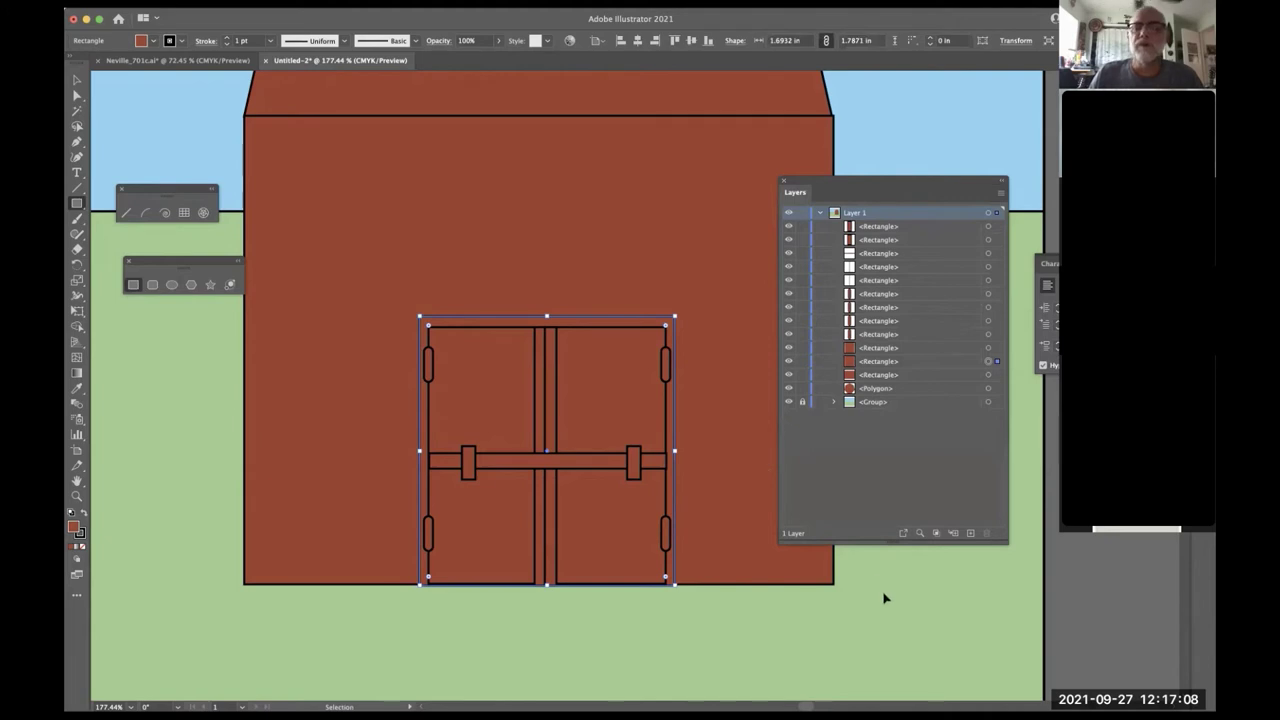
{"action": "left_click", "coordinate": [766, 623]}
- Select the roof's peak, shoulder and eave anchor points together with the wall's two upper corner points
{"action": "key", "text": "z"}
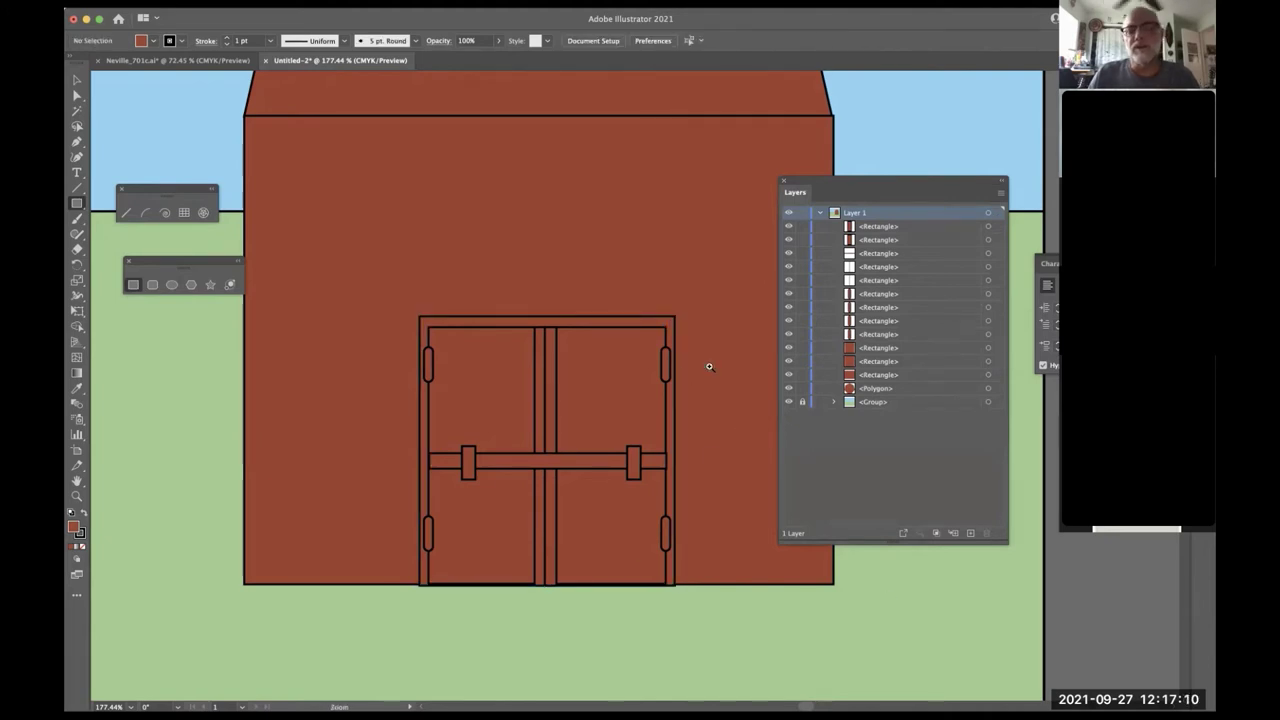
{"action": "key", "text": "h"}
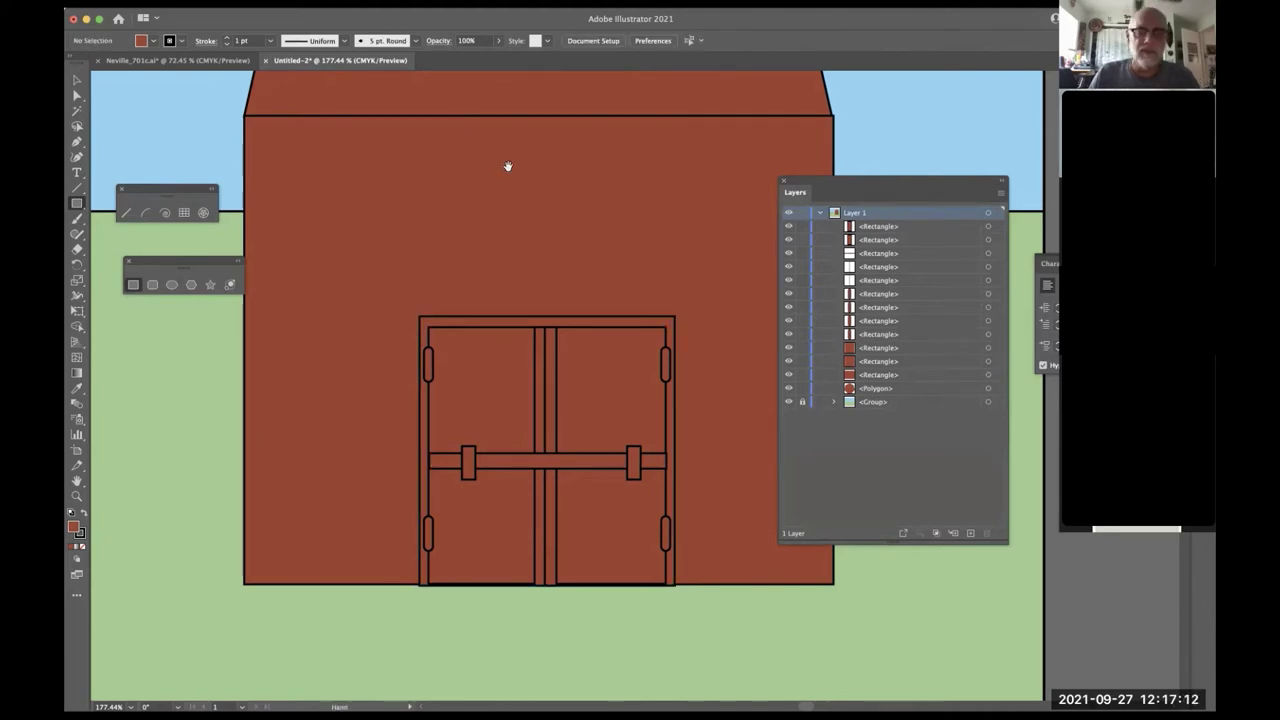
{"action": "left_click_drag", "start_coordinate": [531, 177], "coordinate": [507, 263]}
{"action": "left_click", "coordinate": [510, 264], "text": "alt"}
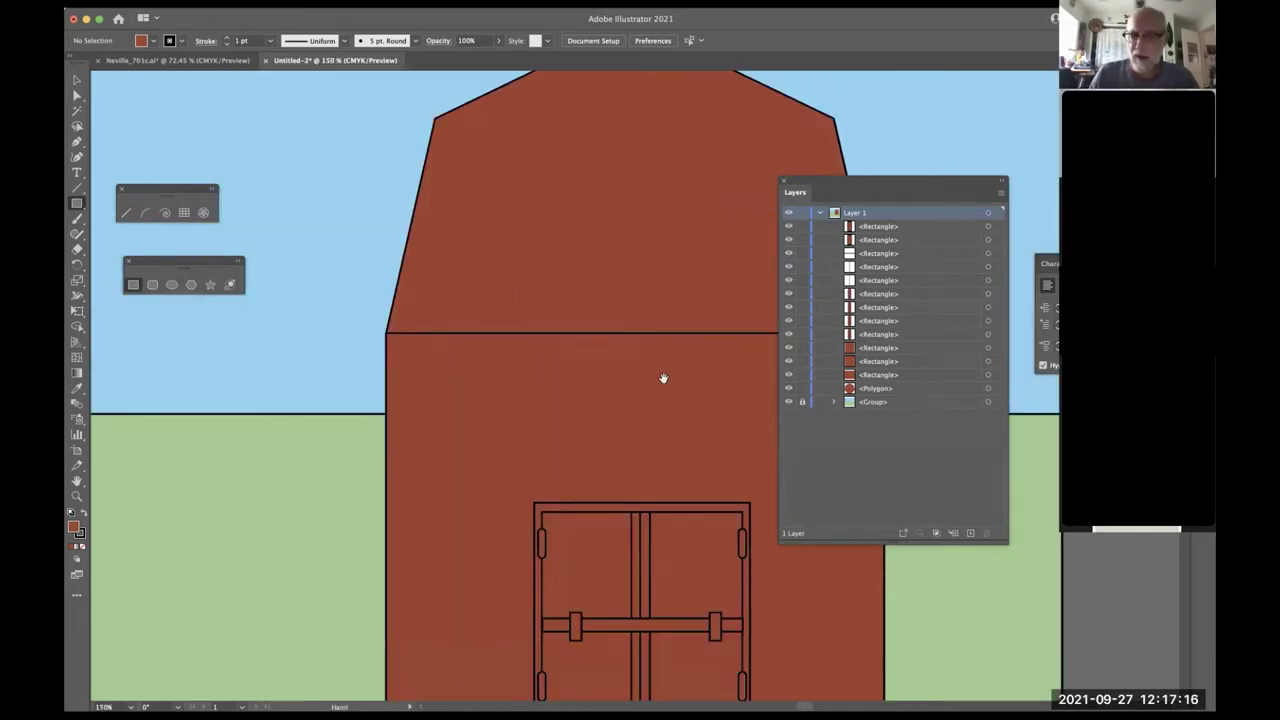
{"action": "left_click_drag", "start_coordinate": [700, 372], "coordinate": [558, 318]}
{"action": "scroll", "coordinate": [556, 318], "scroll_direction": "right", "scroll_amount": 3}
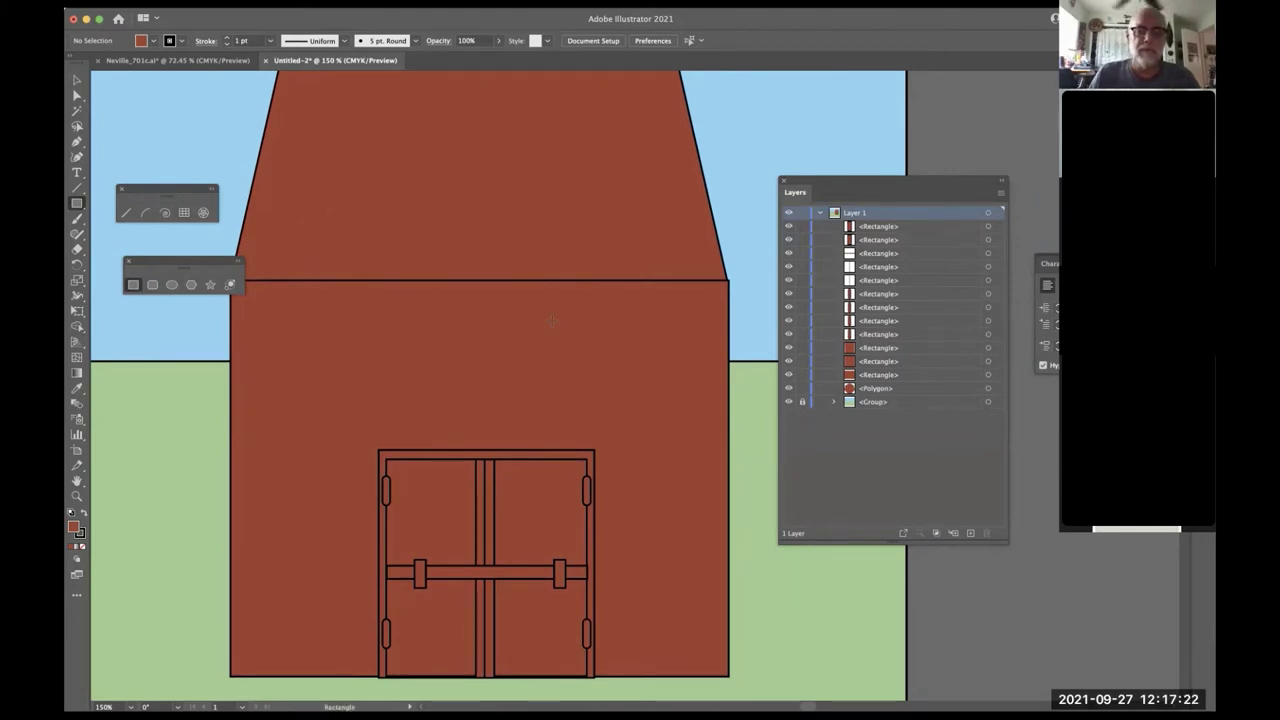
{"action": "key", "text": "z"}
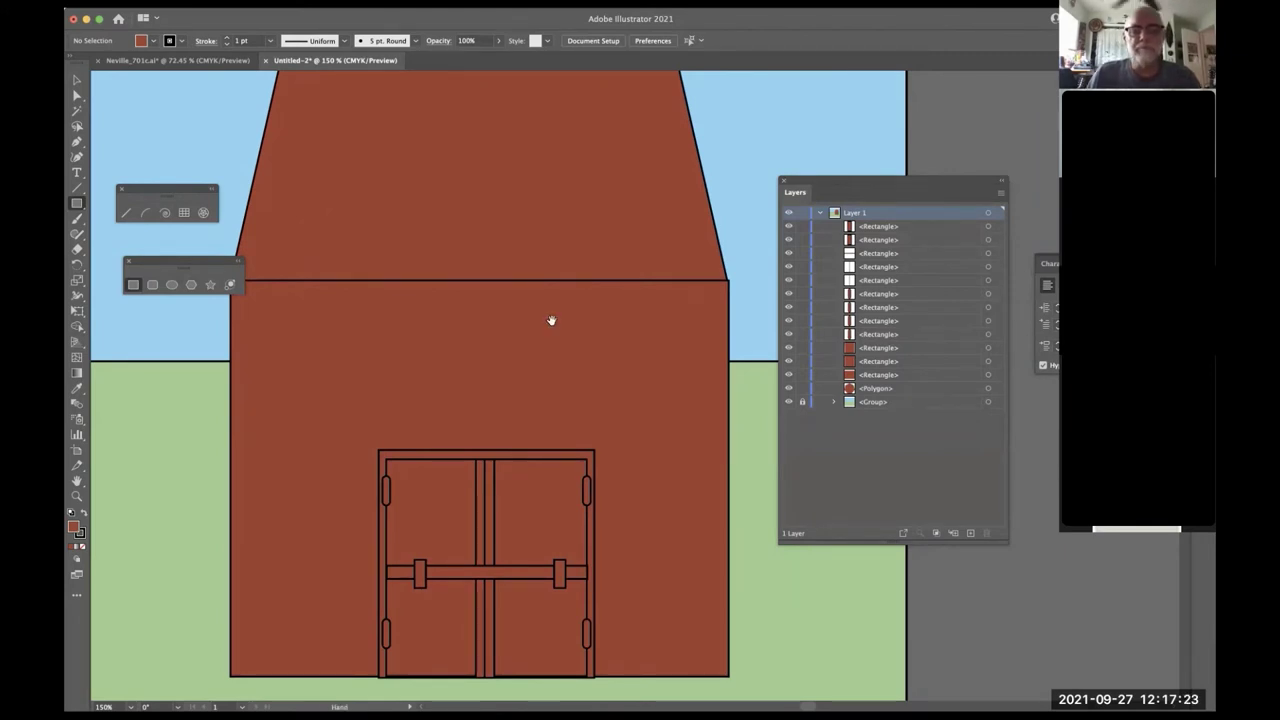
{"action": "left_click", "coordinate": [483, 122], "text": "alt"}
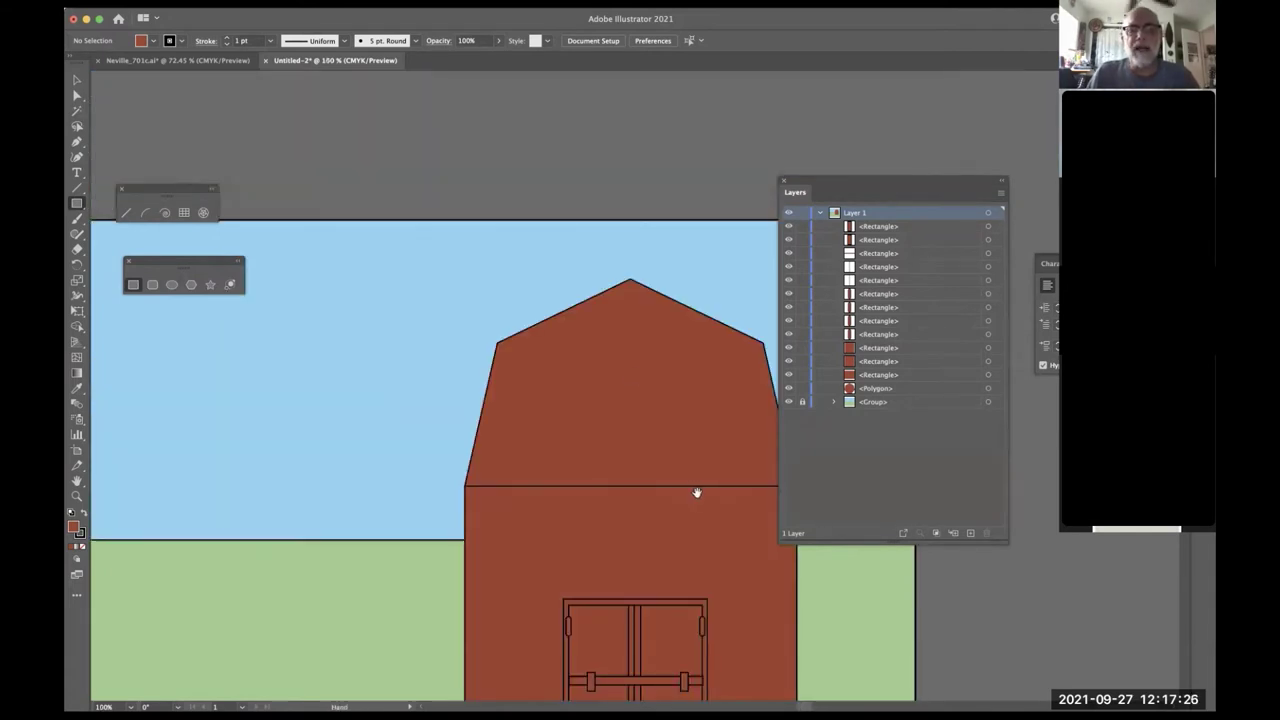
{"action": "left_click_drag", "start_coordinate": [650, 421], "coordinate": [570, 337]}
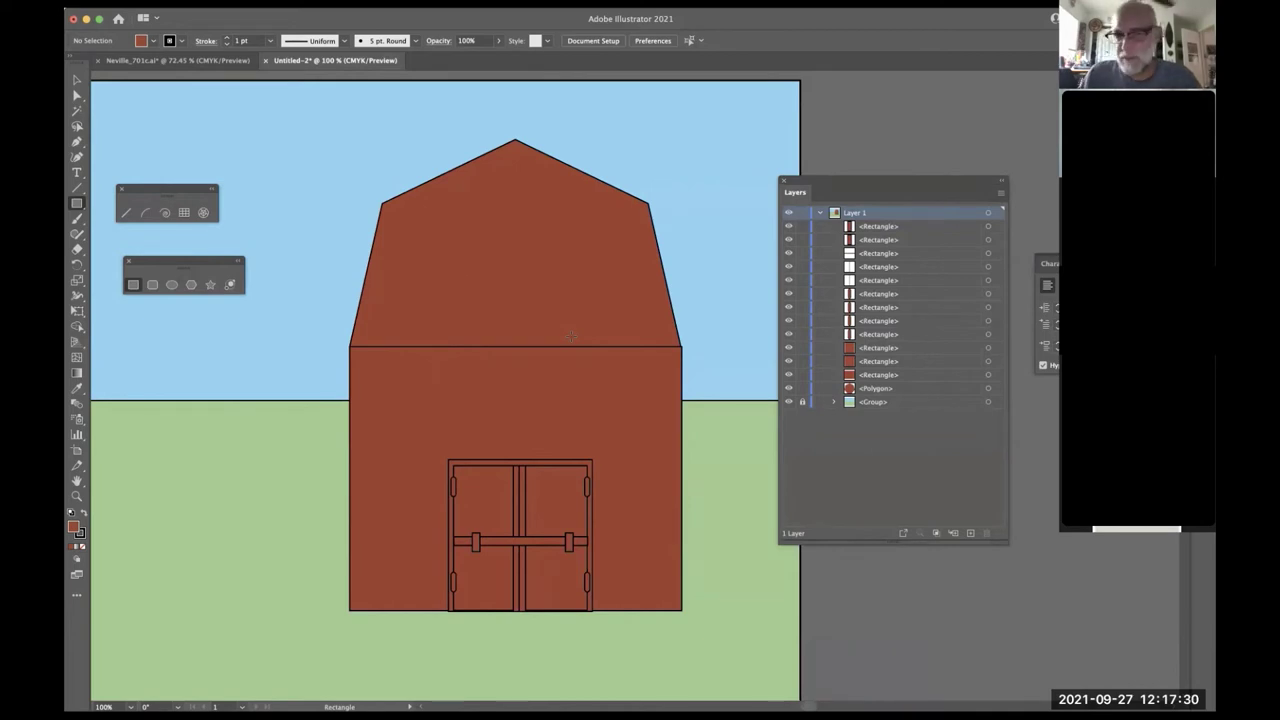
{"action": "key", "text": "a"}
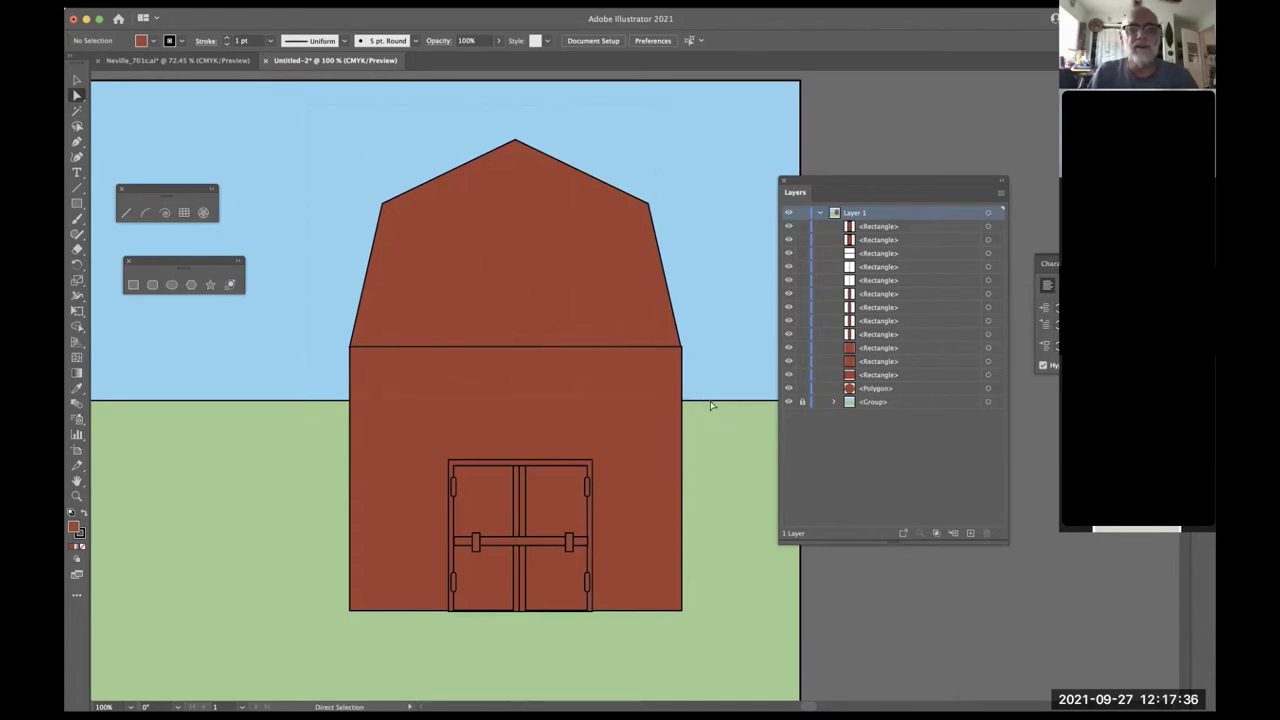
{"action": "left_click_drag", "start_coordinate": [732, 453], "coordinate": [733, 452]}
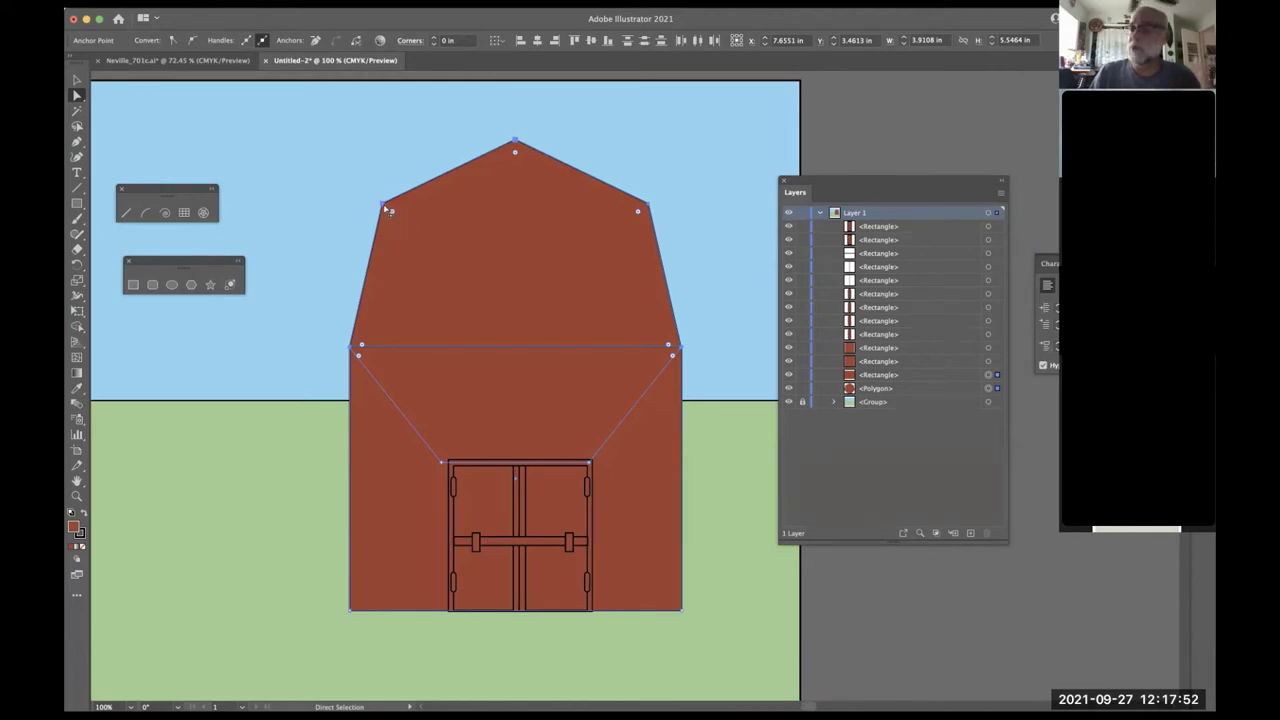
- Change the highlight colour of Layer 1 to Yellow
{"action": "double_click", "coordinate": [898, 215]}
{"action": "left_click", "coordinate": [823, 360]}
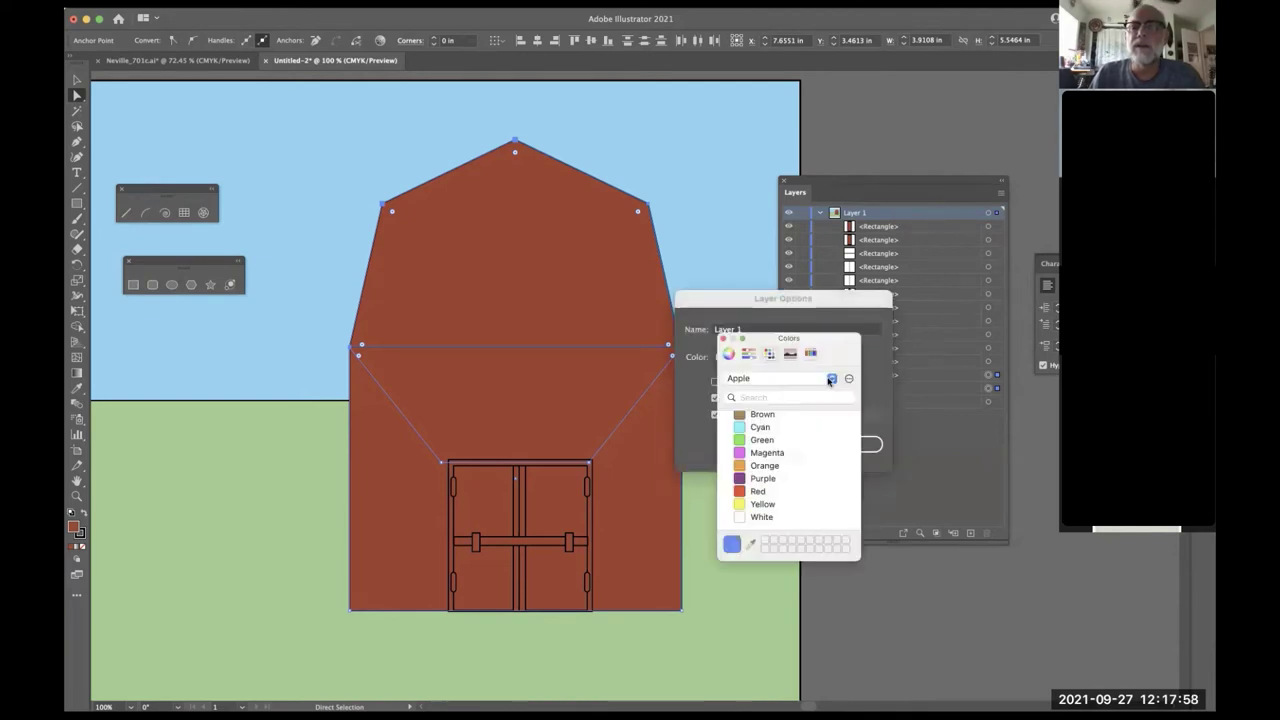
{"action": "left_click", "coordinate": [755, 504]}
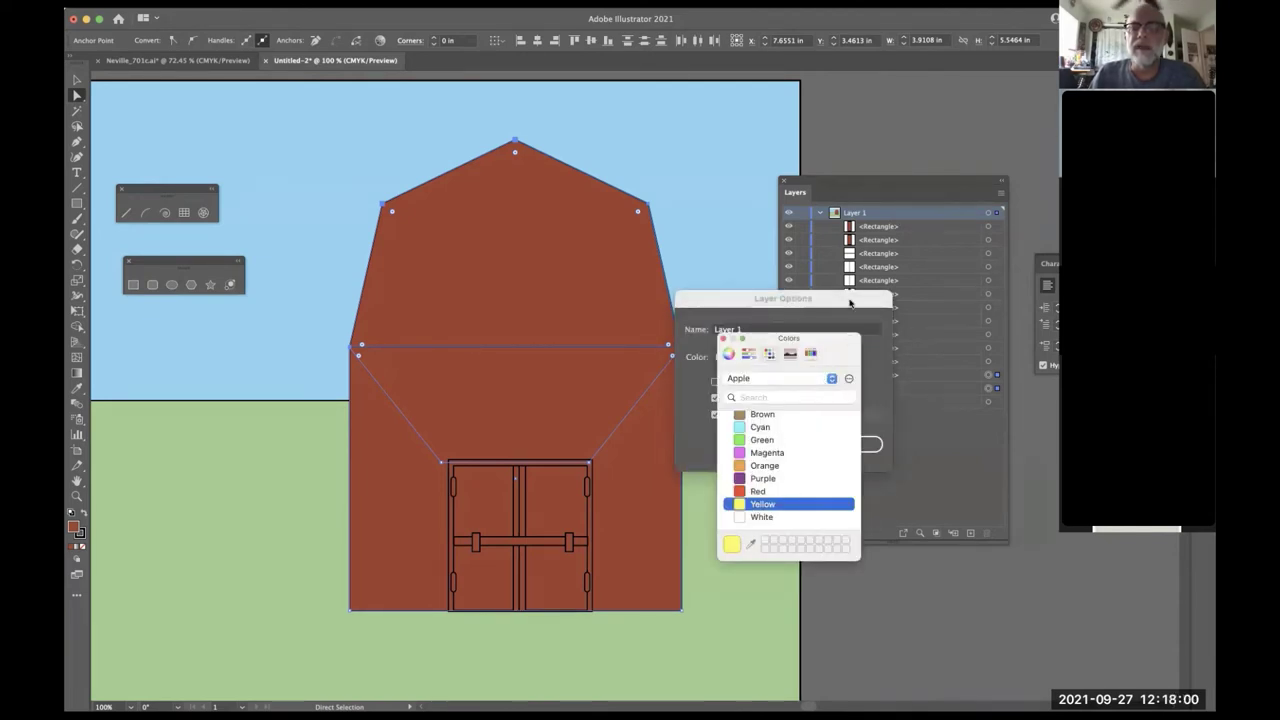
{"action": "left_click", "coordinate": [723, 341]}
{"action": "left_click", "coordinate": [850, 444]}
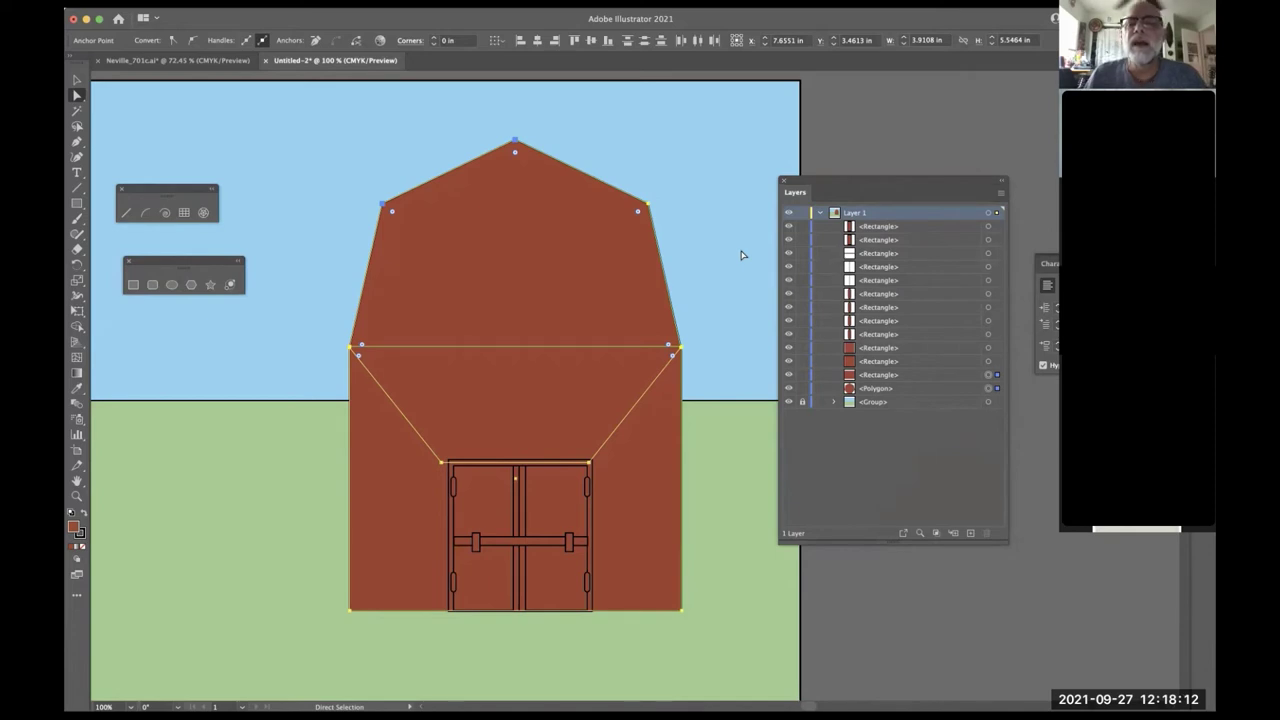
- Nudge the selected roof and upper wall points down until the barn is about 5.09 in tall, and deselect them
{"action": "key", "text": "Down"}
{"action": "key", "text": "Down"}
{"action": "key", "text": "Down"}
{"action": "key", "text": "Down"}
{"action": "key", "text": "Down"}
{"action": "key", "text": "Down"}
{"action": "key", "text": "Down"}
{"action": "key", "text": "Down"}
{"action": "key", "text": "Down"}
{"action": "key", "text": "Down"}
{"action": "key", "text": "Down"}
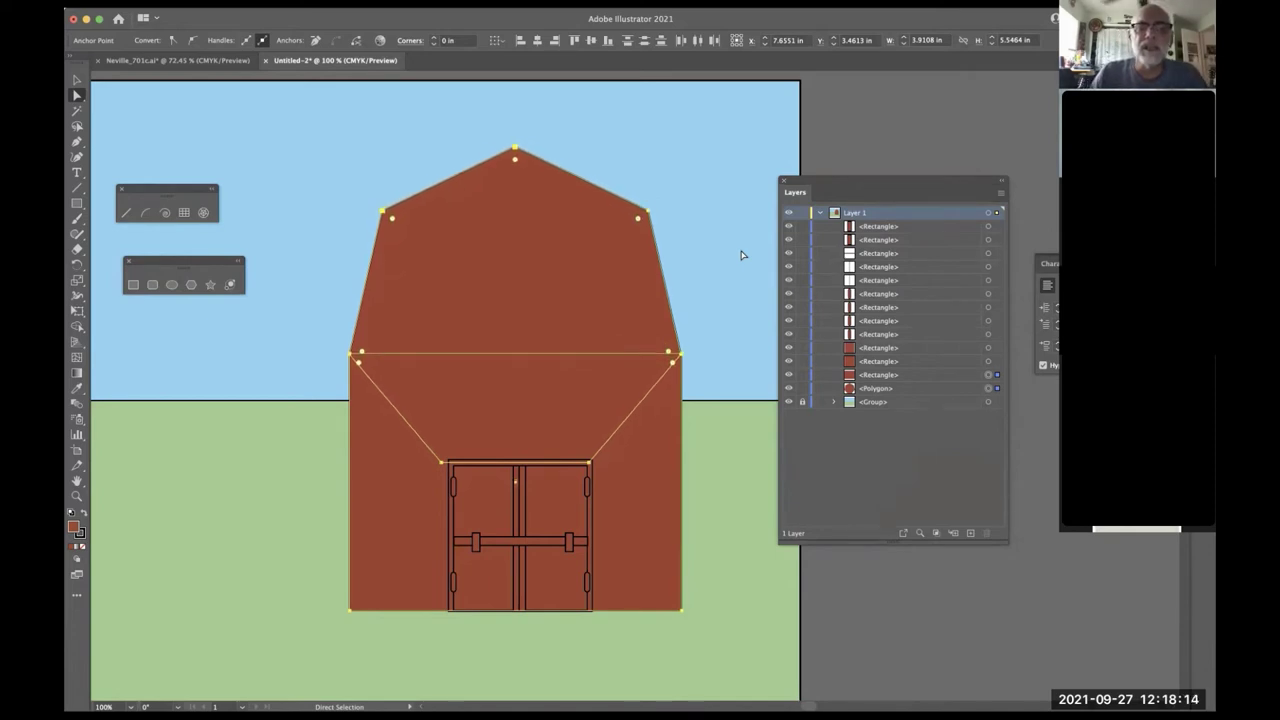
{"action": "key", "text": "Down"}
{"action": "key", "text": "Down"}
{"action": "key", "text": "Down"}
{"action": "key", "text": "Down"}
{"action": "key", "text": "Down"}
{"action": "key", "text": "Down"}
{"action": "key", "text": "Down"}
{"action": "key", "text": "Down"}
{"action": "key", "text": "Down"}
{"action": "key", "text": "Down"}
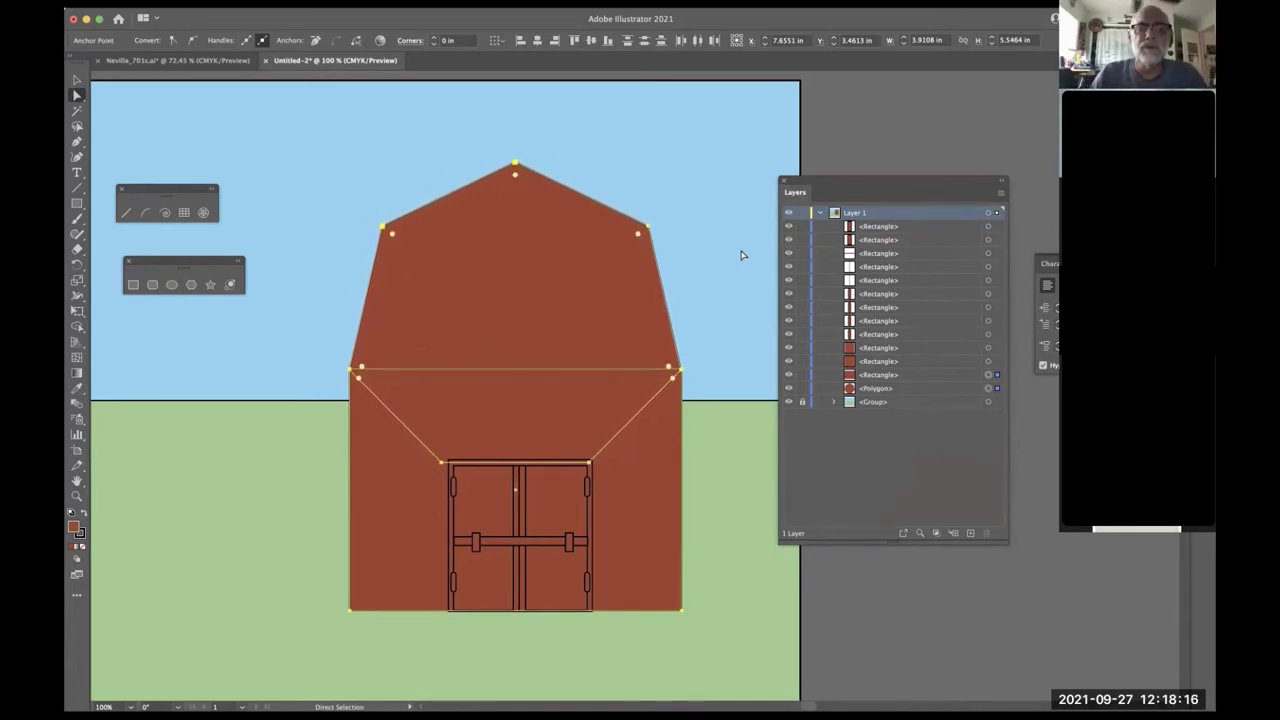
{"action": "key", "text": "Down"}
{"action": "key", "text": "Down"}
{"action": "key", "text": "Down"}
{"action": "key", "text": "Down"}
{"action": "key", "text": "Down"}
{"action": "key", "text": "Down"}
{"action": "key", "text": "Down"}
{"action": "key", "text": "Down"}
{"action": "key", "text": "Down"}
{"action": "key", "text": "Down"}
{"action": "key", "text": "Down"}
{"action": "key", "text": "Down"}
{"action": "key", "text": "Down"}
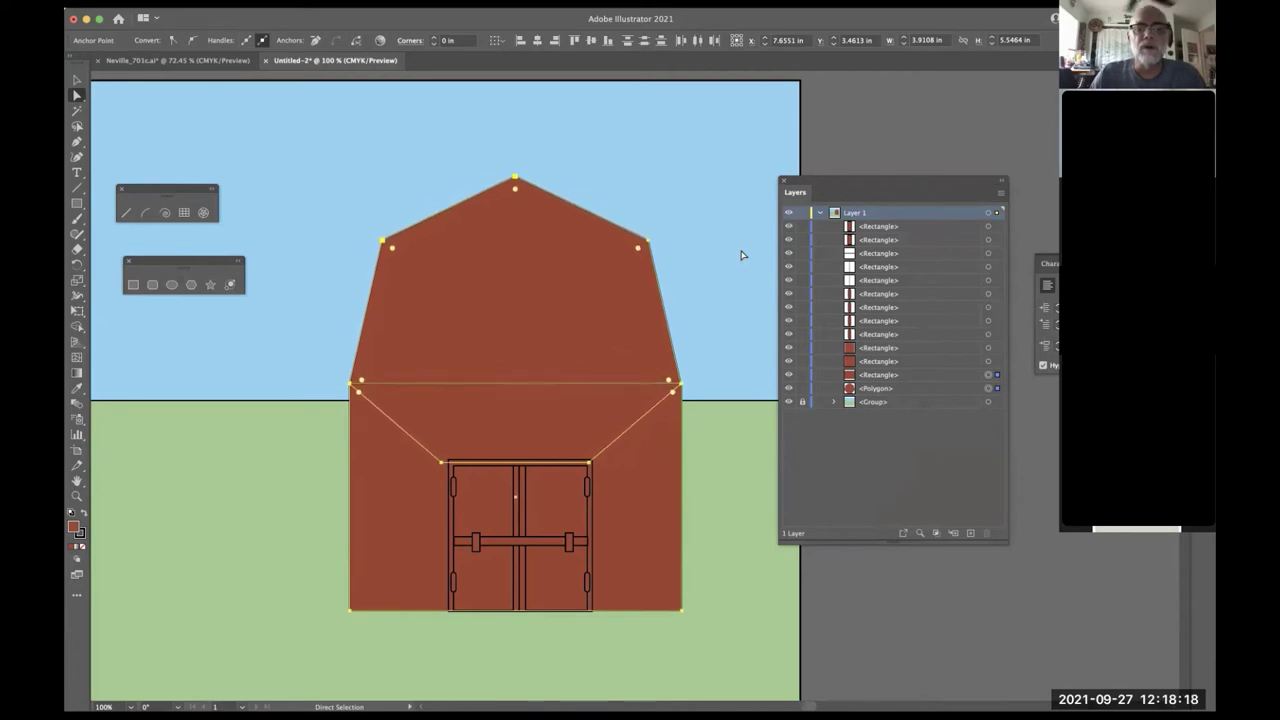
{"action": "key", "text": "v"}
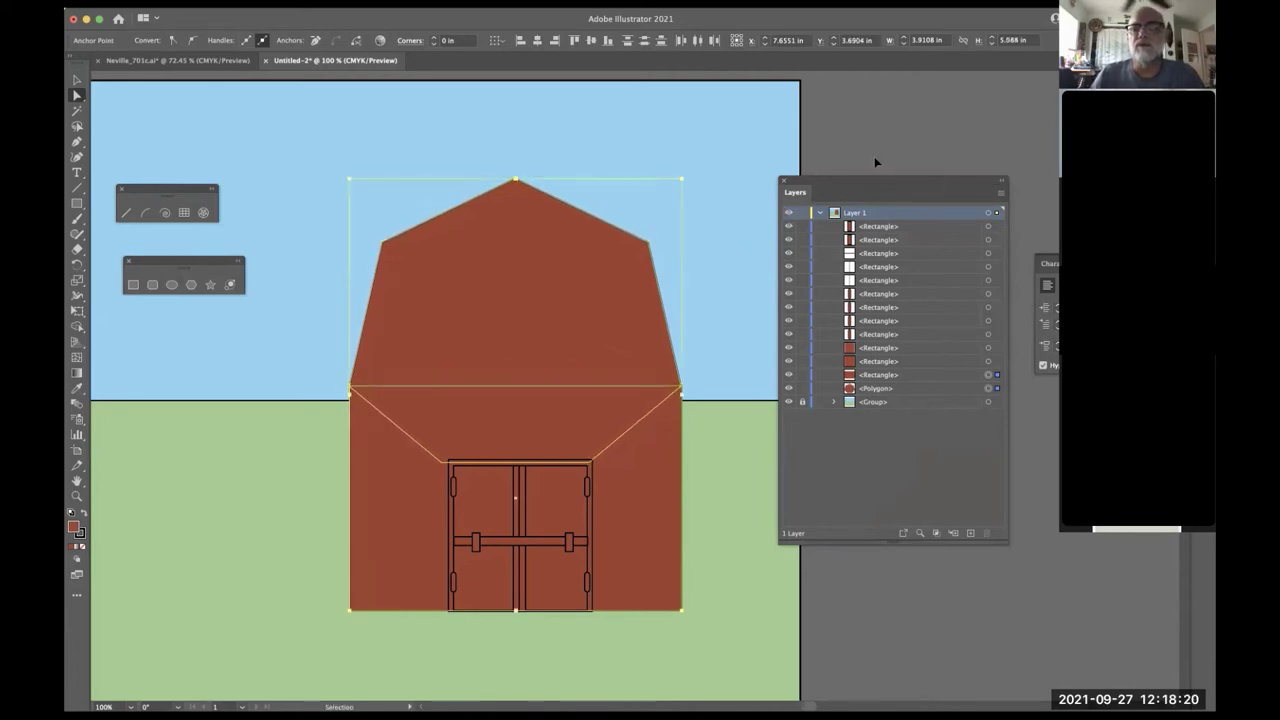
{"action": "left_click", "coordinate": [873, 158]}
- Draw a triangle with the Polygon tool, centred just below the roof's peak
{"action": "key", "text": "a"}
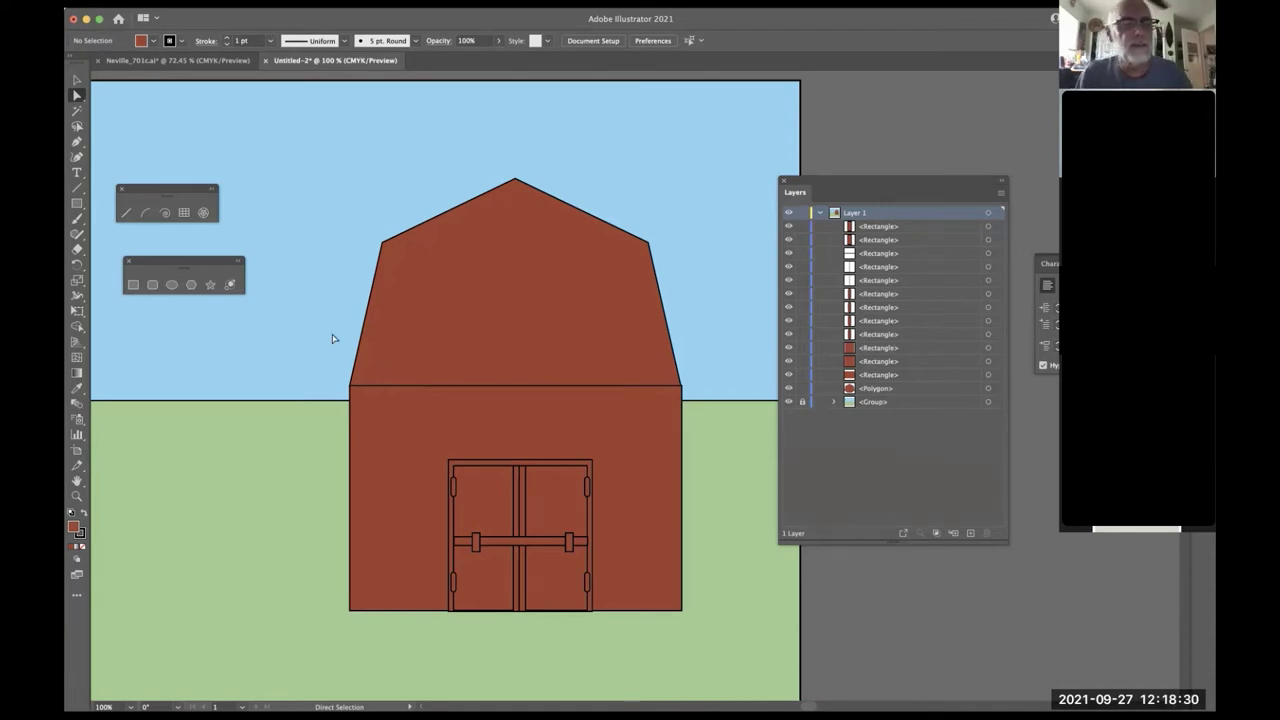
{"action": "left_click", "coordinate": [191, 284]}
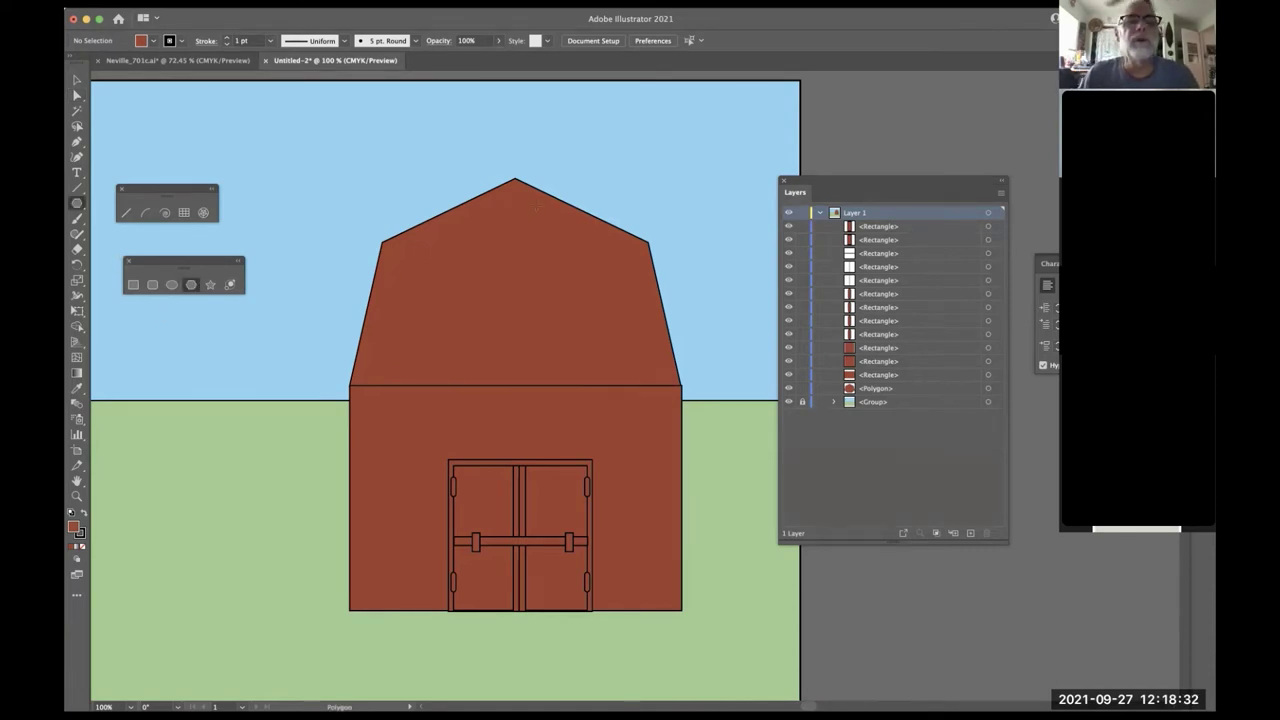
{"action": "mouse_move", "coordinate": [505, 207]}
{"action": "left_mouse_down"}
{"action": "mouse_move", "coordinate": [562, 256]}
{"action": "mouse_move", "coordinate": [553, 240]}
{"action": "mouse_move", "coordinate": [569, 288]}
{"action": "left_mouse_up"}
{"action": "key", "text": "Down"}
{"action": "key", "text": "Down"}
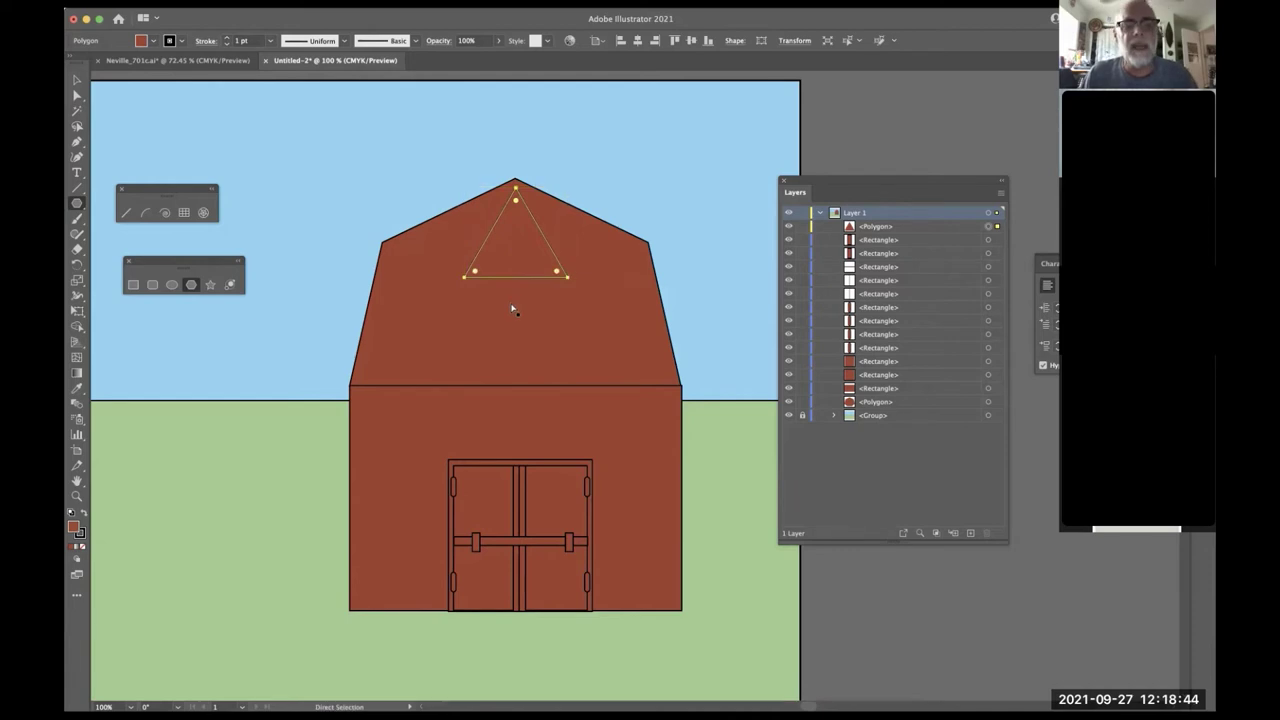
- Flatten the triangle by raising its base so its sides roughly follow the slopes of the roof peak
{"action": "left_click", "coordinate": [77, 80]}
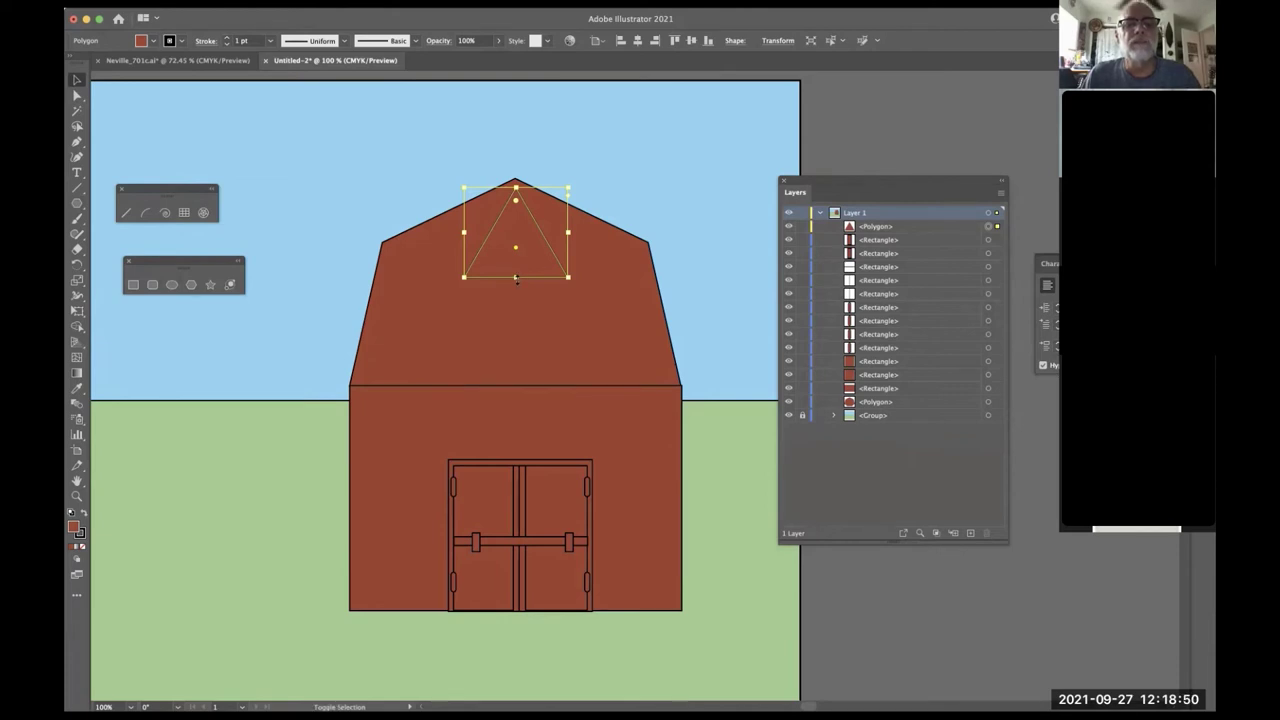
{"action": "left_click_drag", "start_coordinate": [516, 278], "coordinate": [492, 213]}
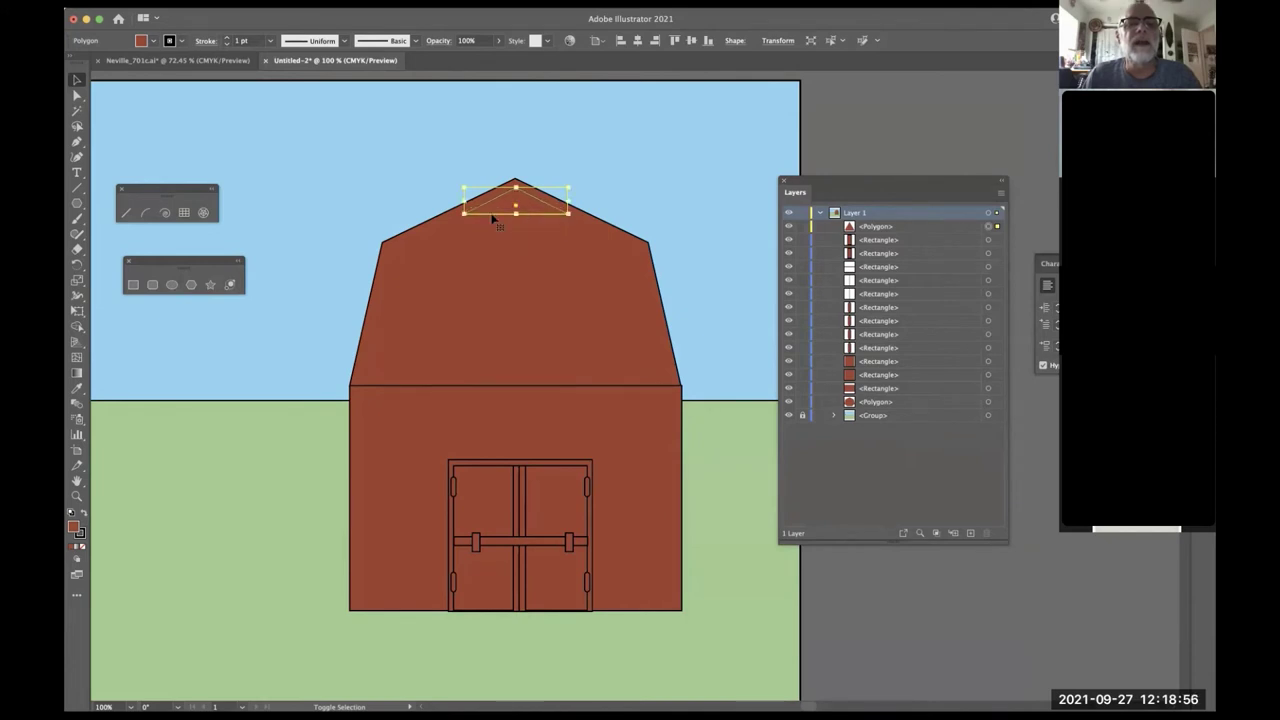
{"action": "left_click", "coordinate": [514, 192]}
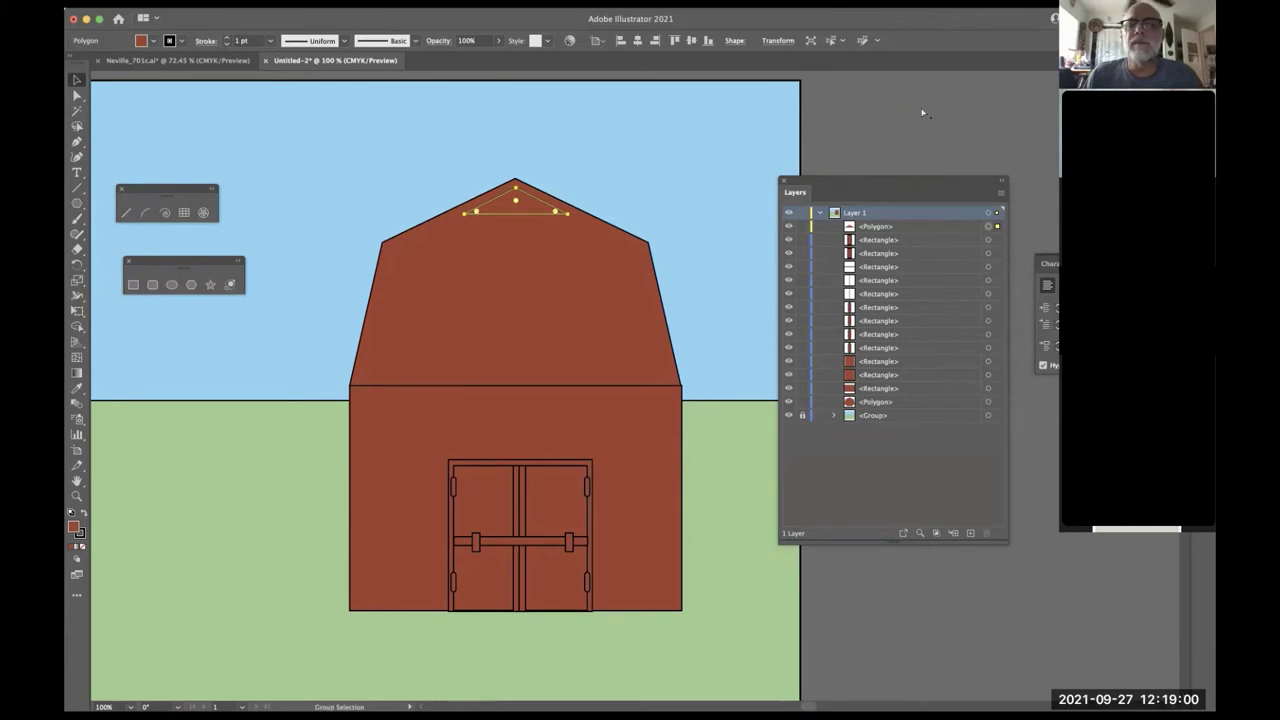
{"action": "left_click", "coordinate": [923, 113]}
- Set the yellow component of the gable triangle's fill to 18% and undo the trial change to its black component
{"action": "left_click", "coordinate": [517, 207]}
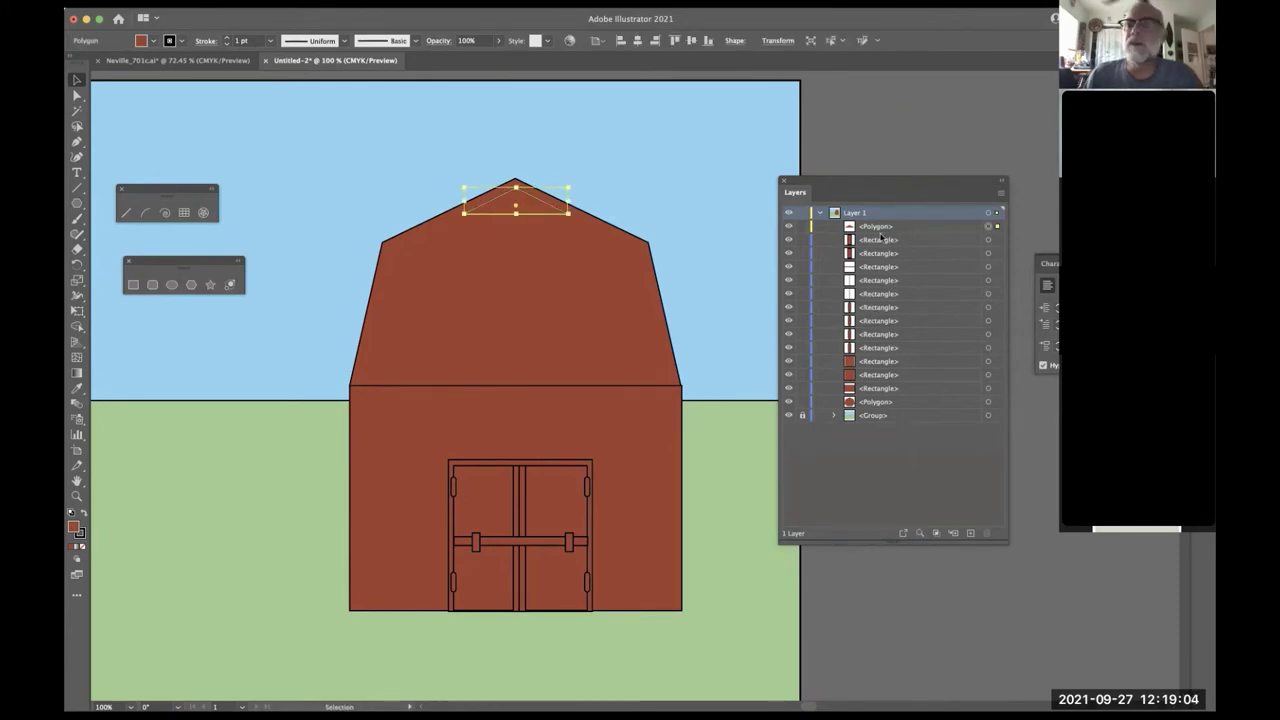
{"action": "left_click", "coordinate": [1001, 179]}
{"action": "left_click", "coordinate": [885, 300]}
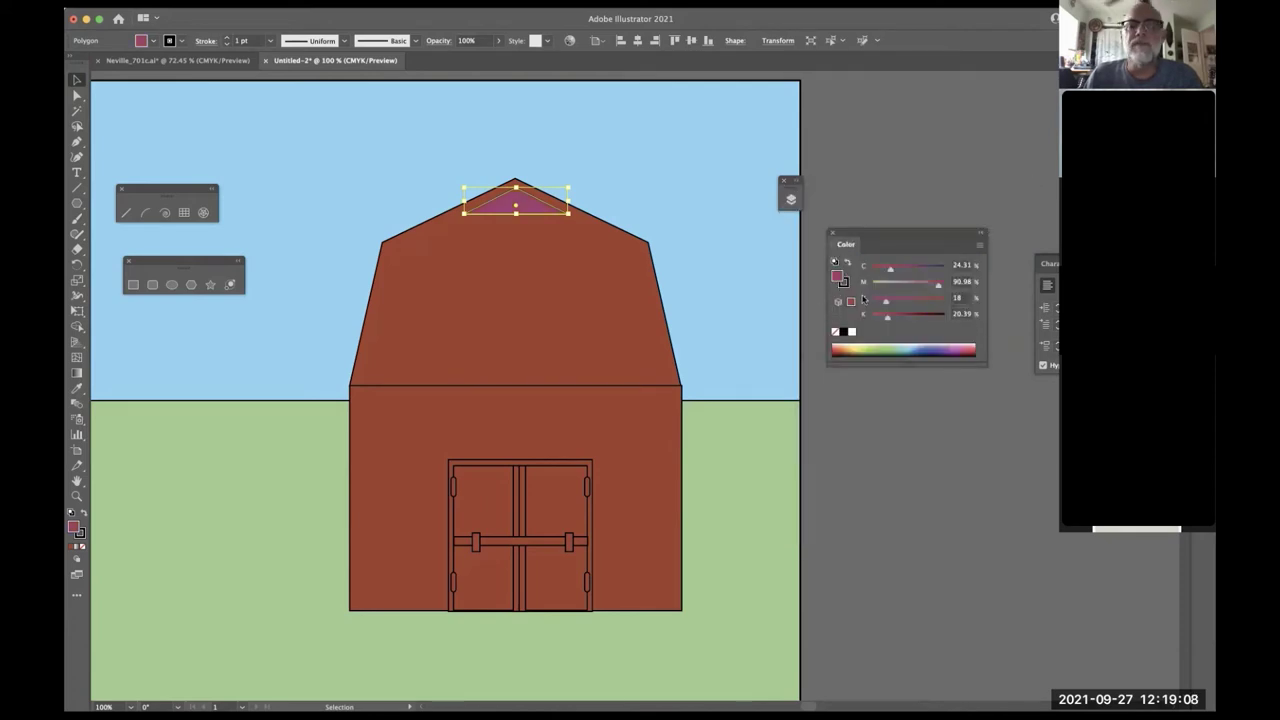
{"action": "left_click", "coordinate": [886, 320]}
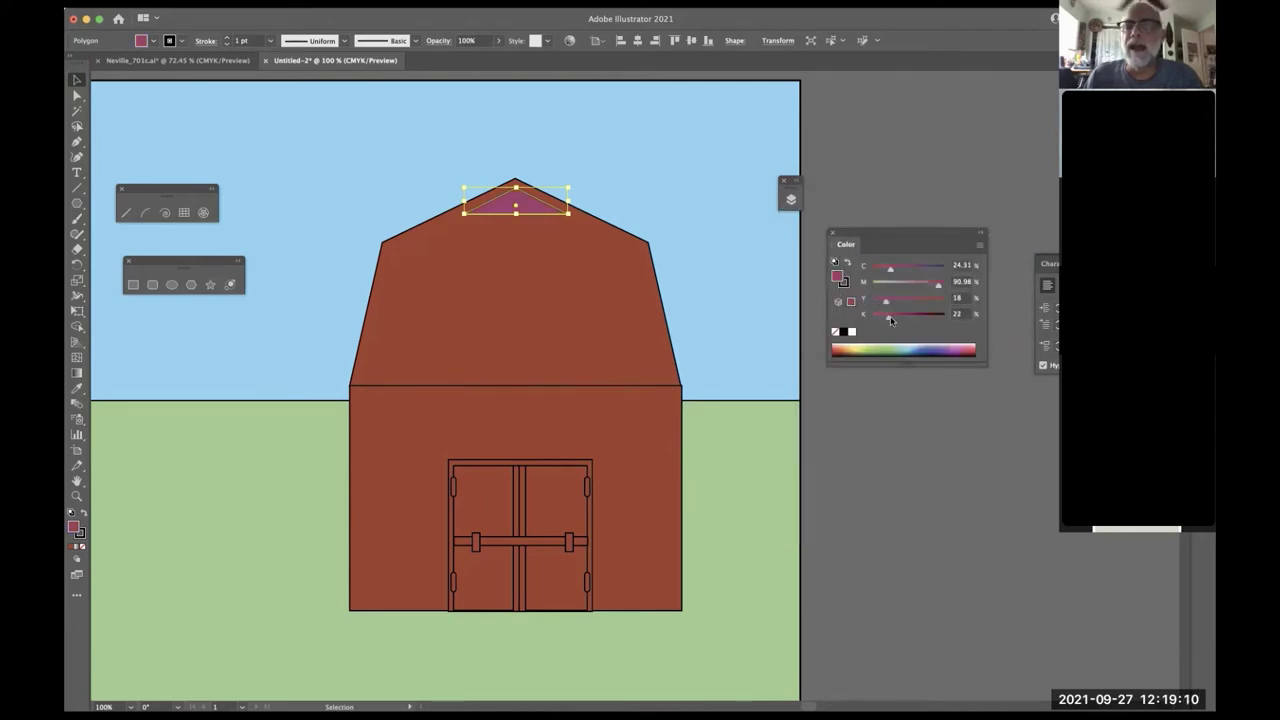
{"action": "key", "text": "super+z"}
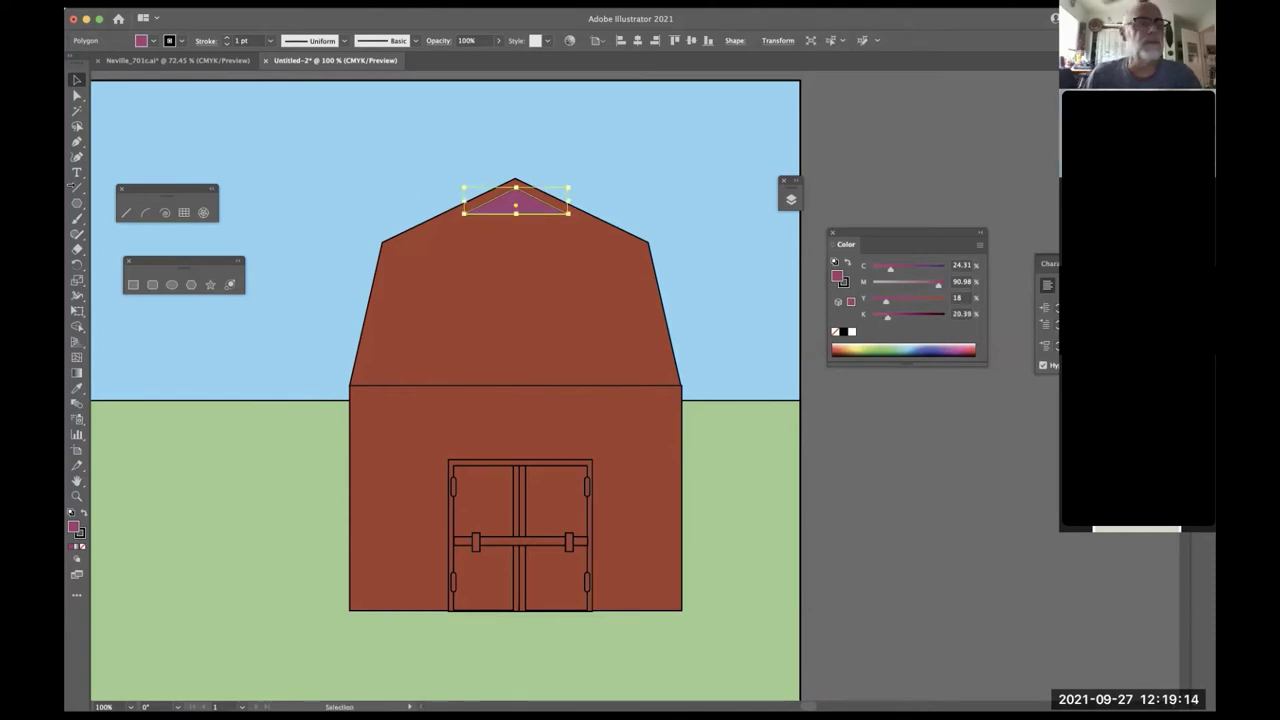
{"action": "left_click", "coordinate": [78, 221]}
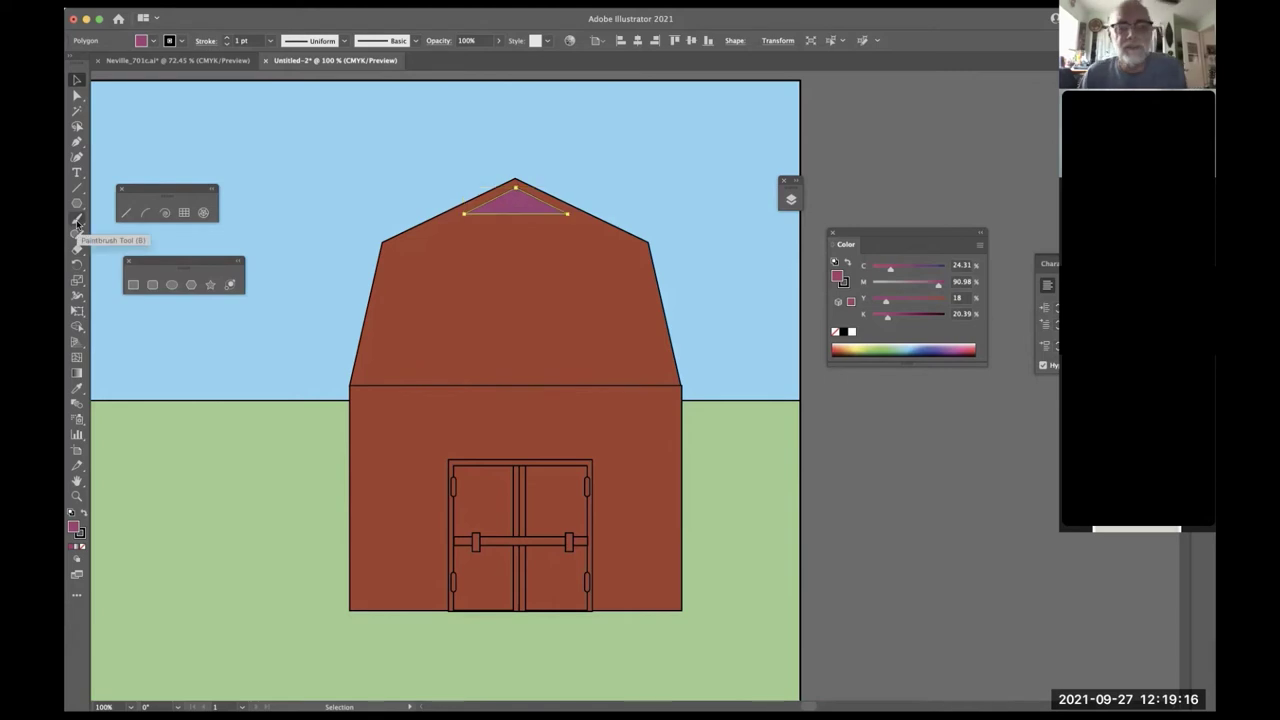
- Try the sky's blue, the ground's green and the barn's red as the gable triangle's fill by sampling them with the Eyedropper
{"action": "key", "text": "i"}
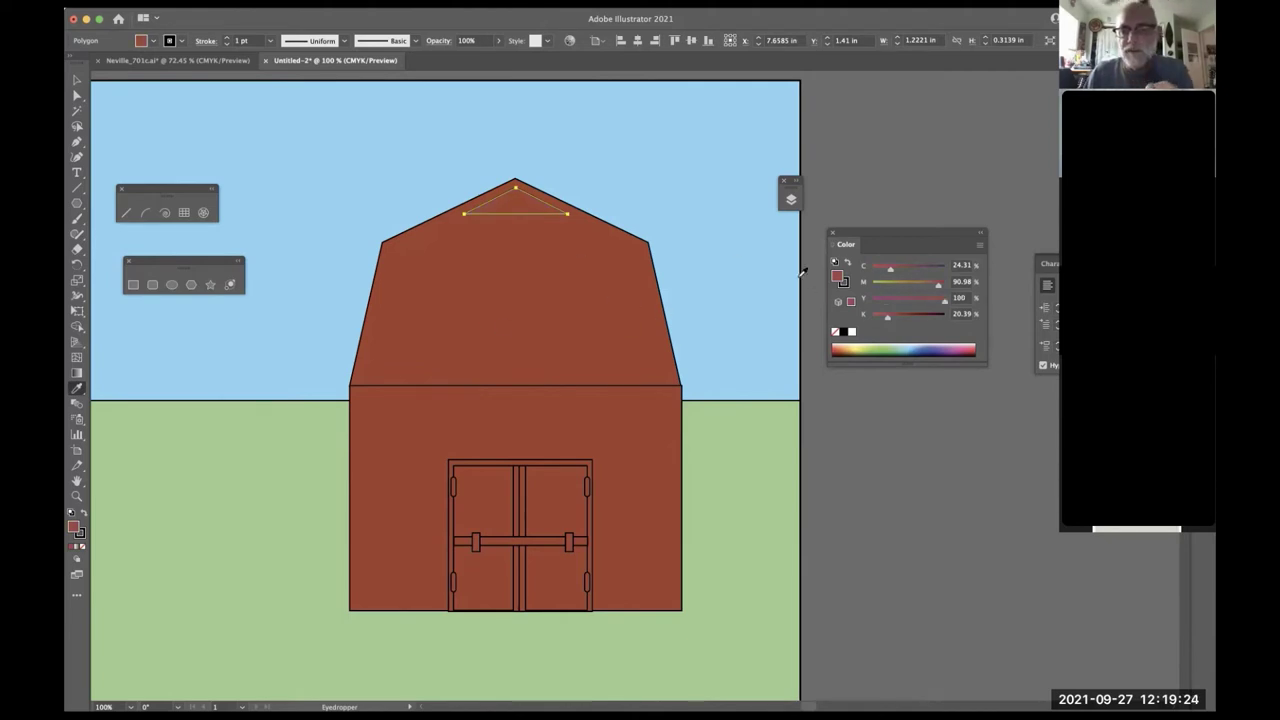
{"action": "left_click", "coordinate": [716, 154]}
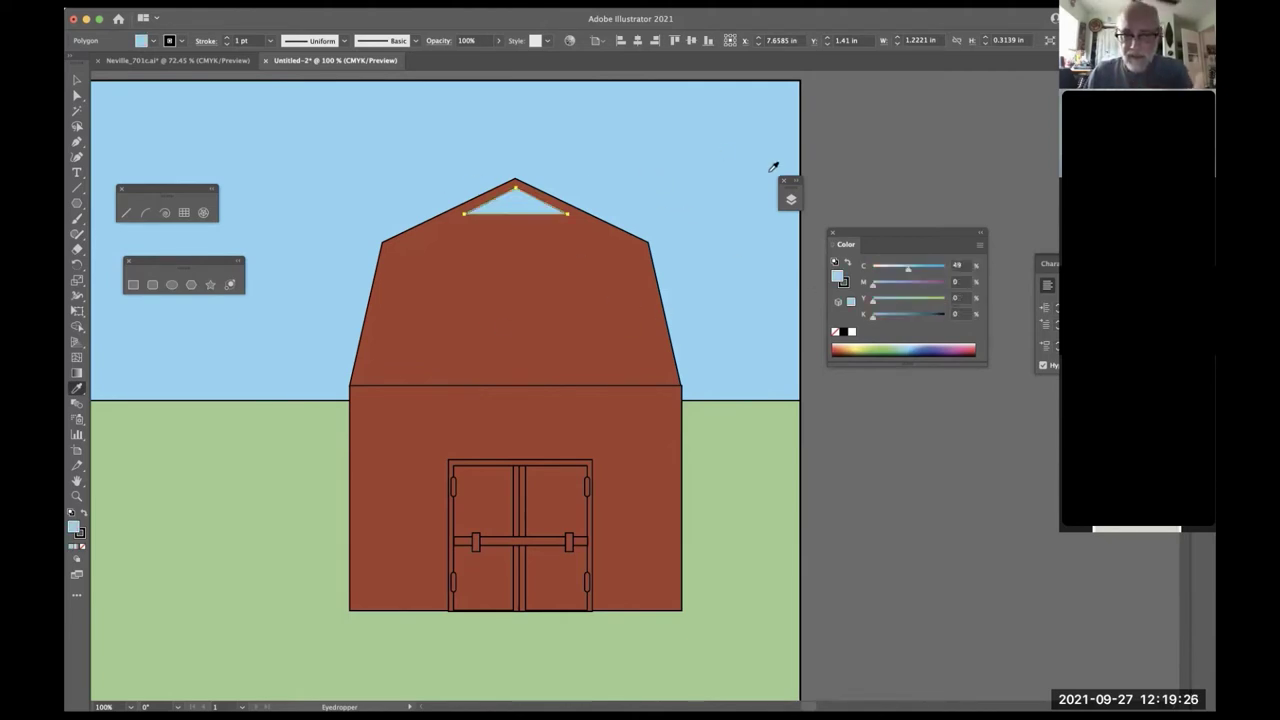
{"action": "left_click", "coordinate": [757, 470]}
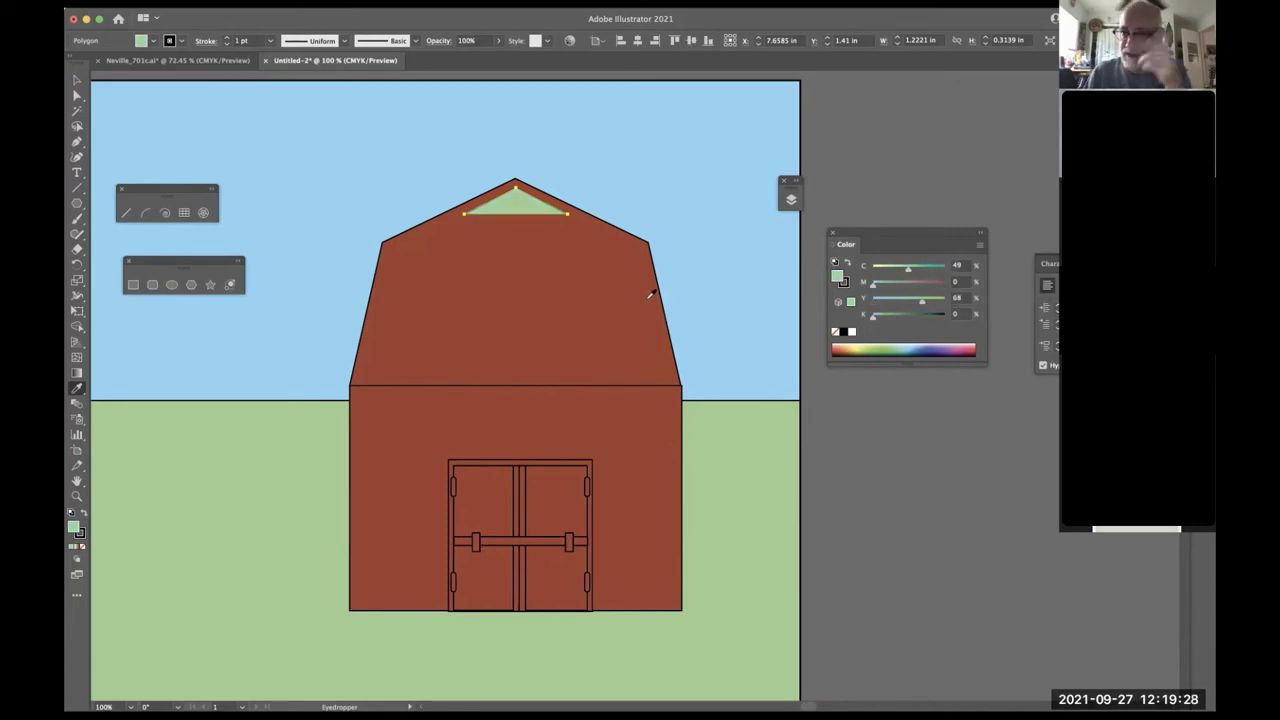
{"action": "left_click", "coordinate": [620, 336]}
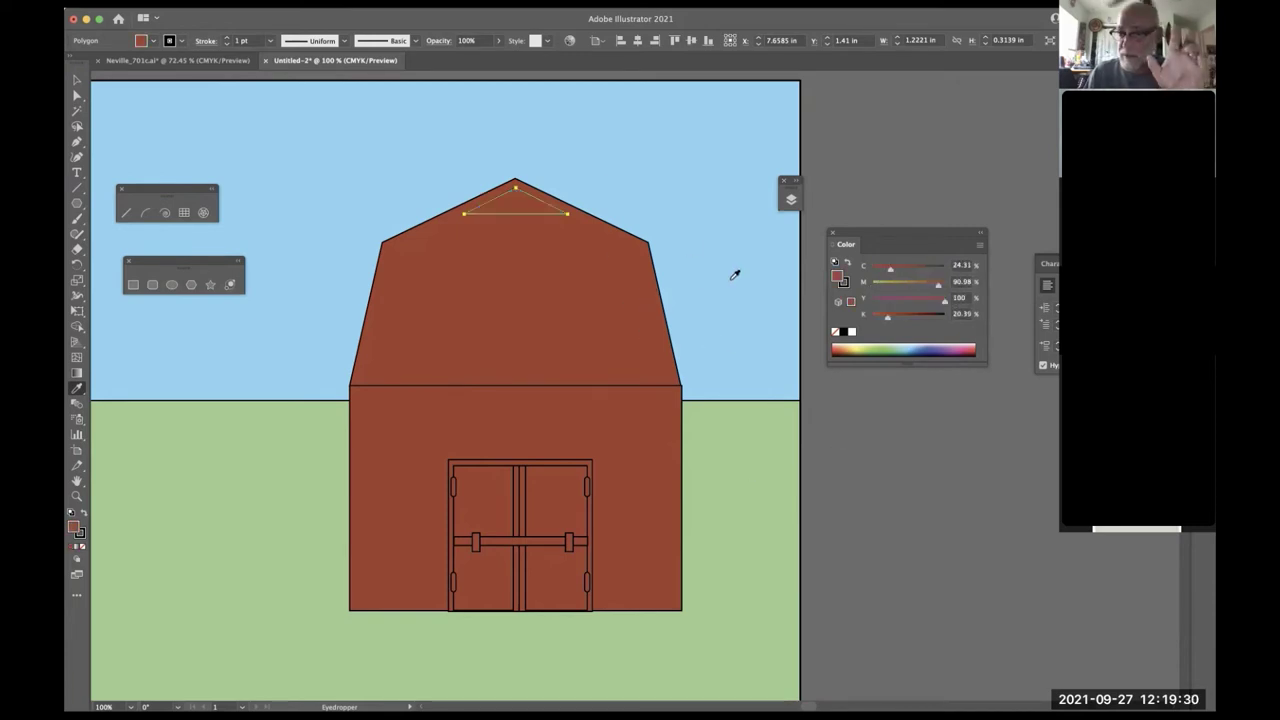
{"action": "left_click", "coordinate": [753, 505]}
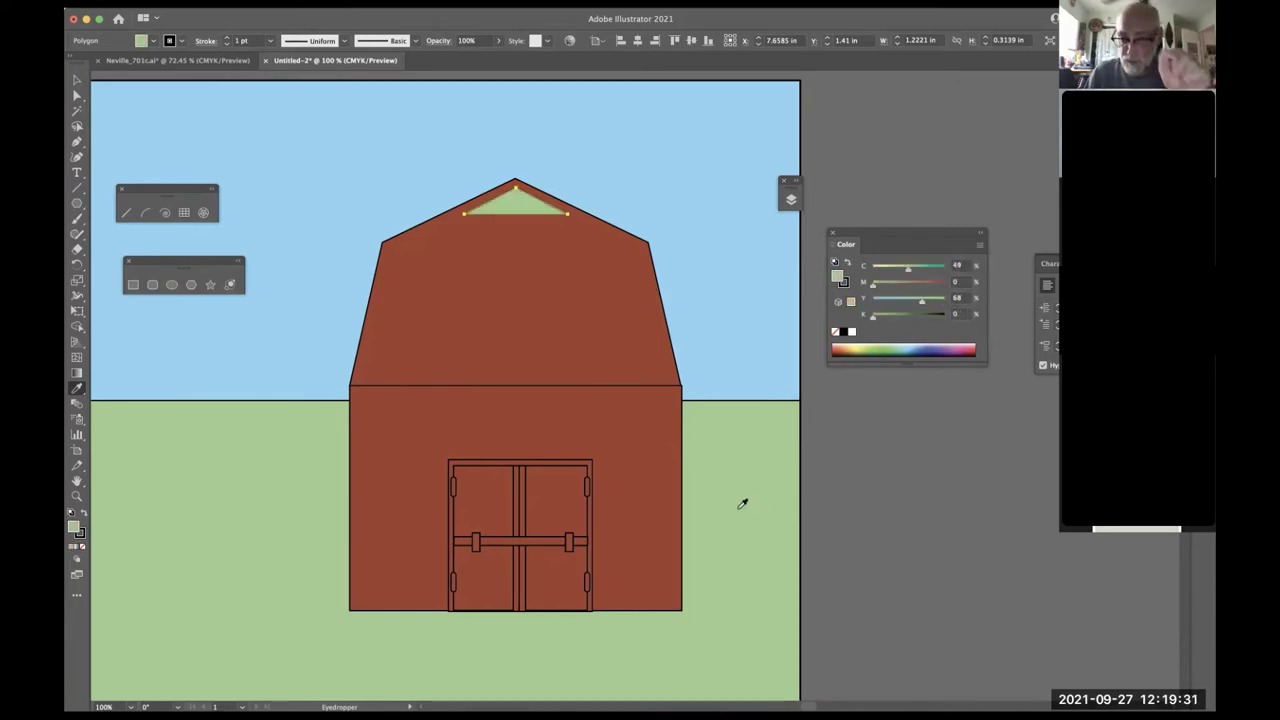
{"action": "left_click", "coordinate": [703, 314]}
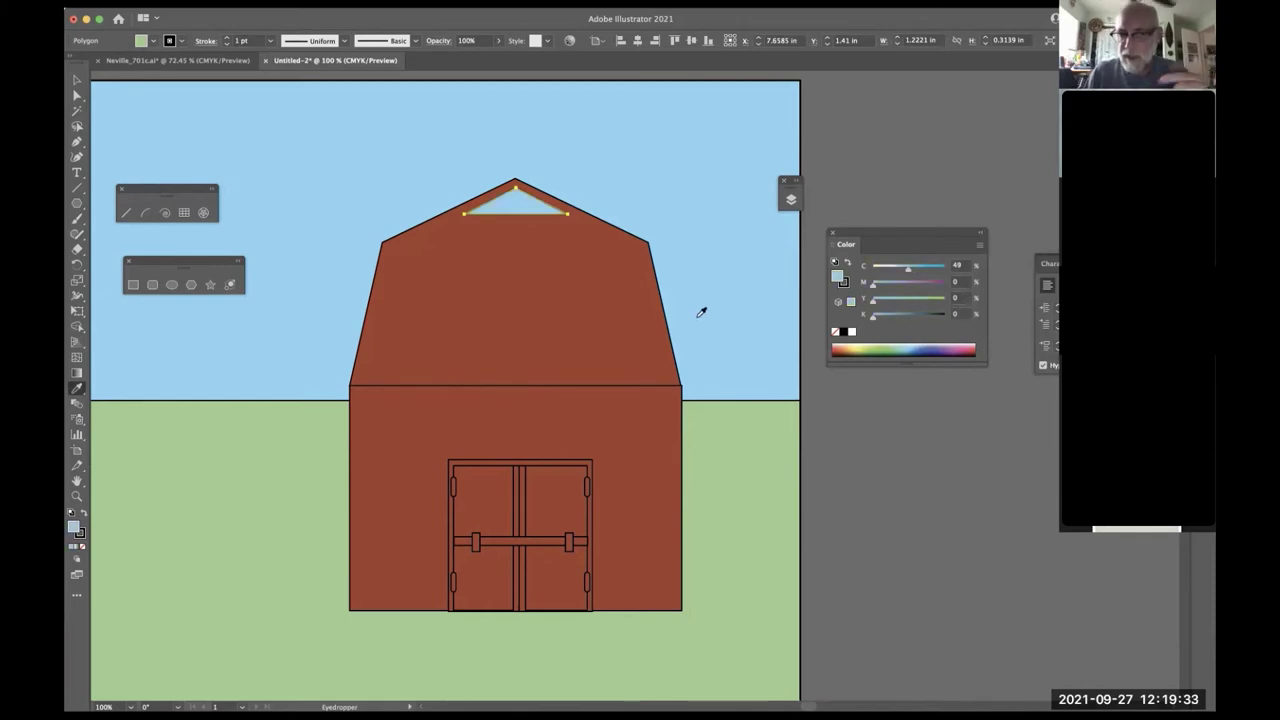
- Fill the gable triangle with the barn's sampled red, darken it to 35% black, and deselect it
{"action": "left_click", "coordinate": [577, 286]}
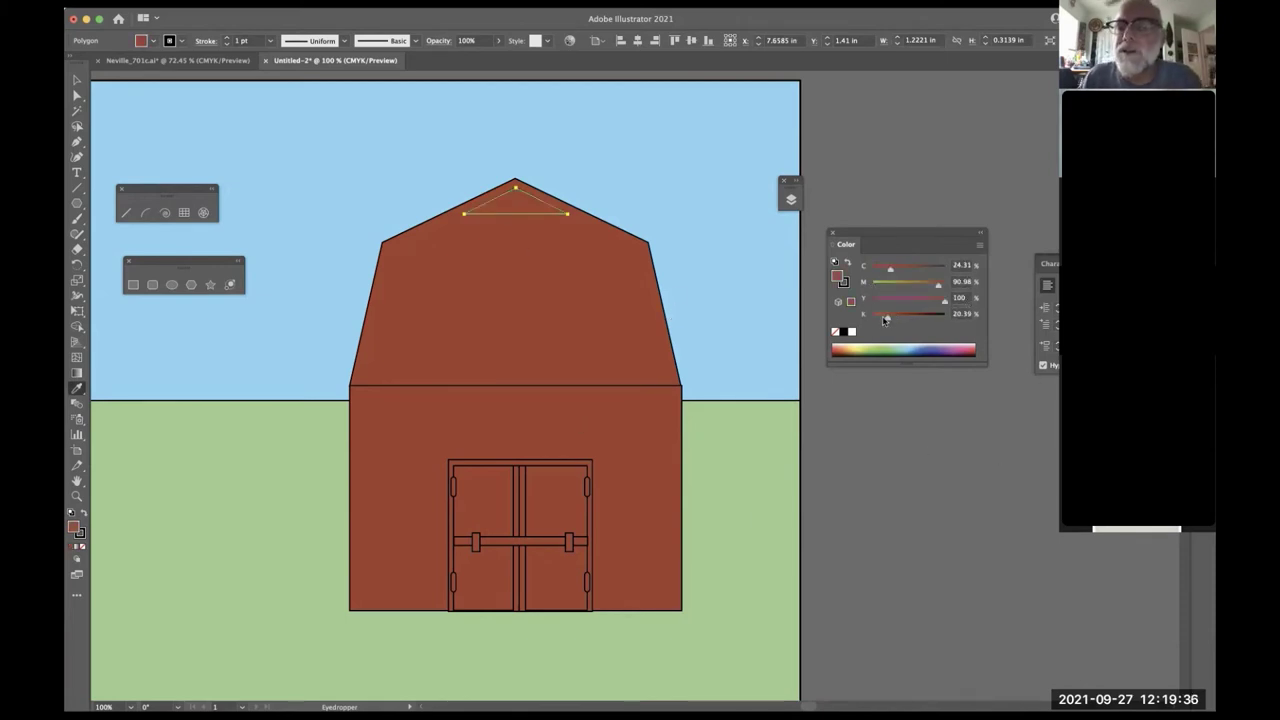
{"action": "left_click_drag", "start_coordinate": [885, 319], "coordinate": [899, 321]}
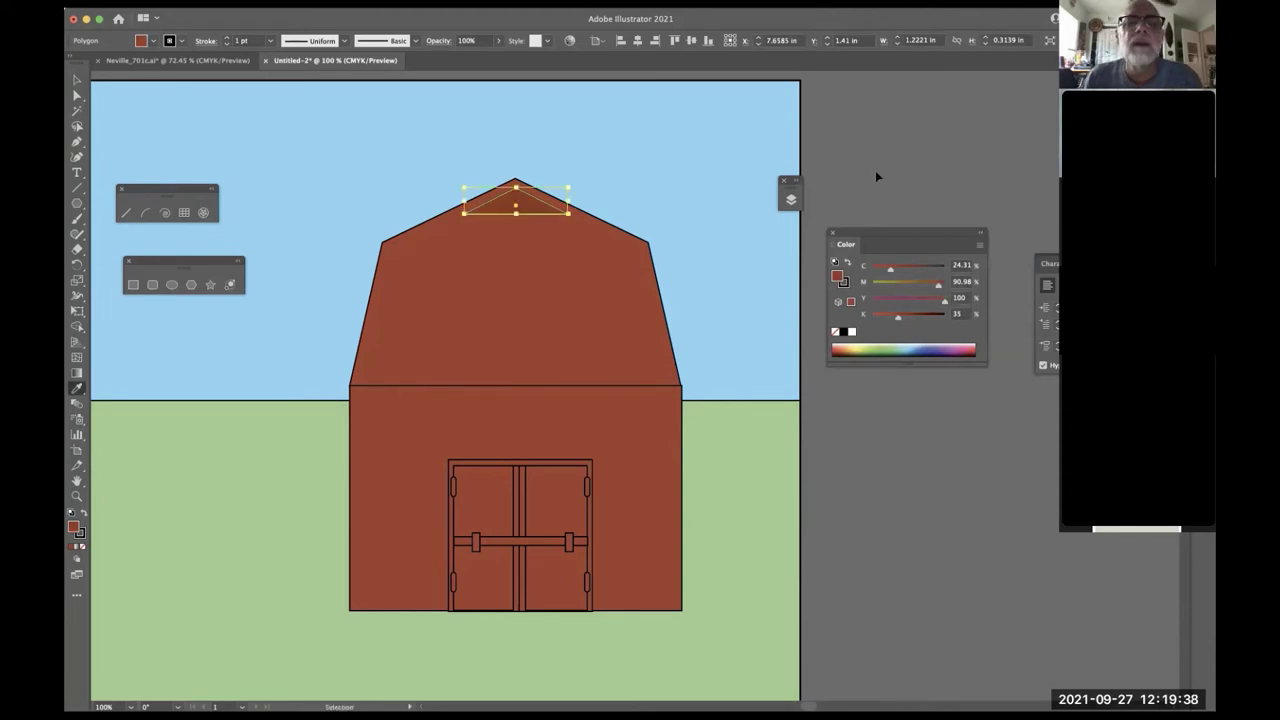
{"action": "key", "text": "super+shift+a"}
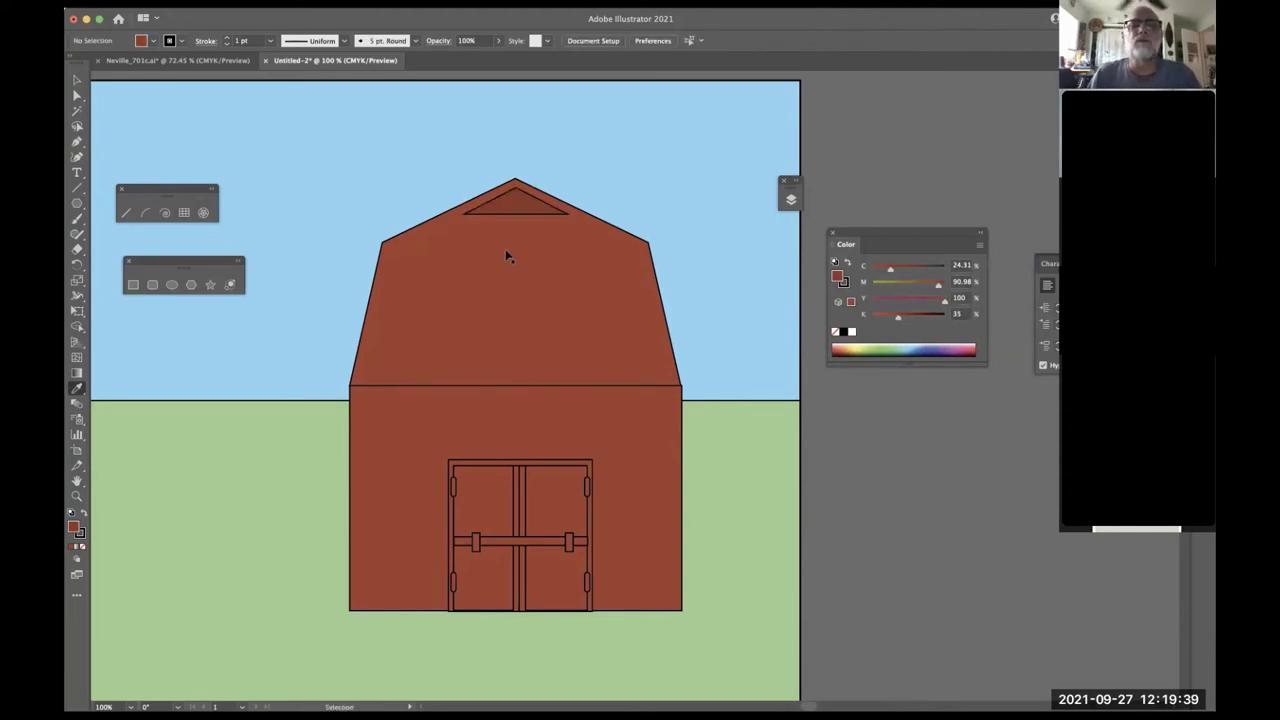
- Fill the horizontal bar across the barn doors with the gable triangle's darker red using the Eyedropper, and deselect it
{"action": "left_click", "coordinate": [545, 543]}
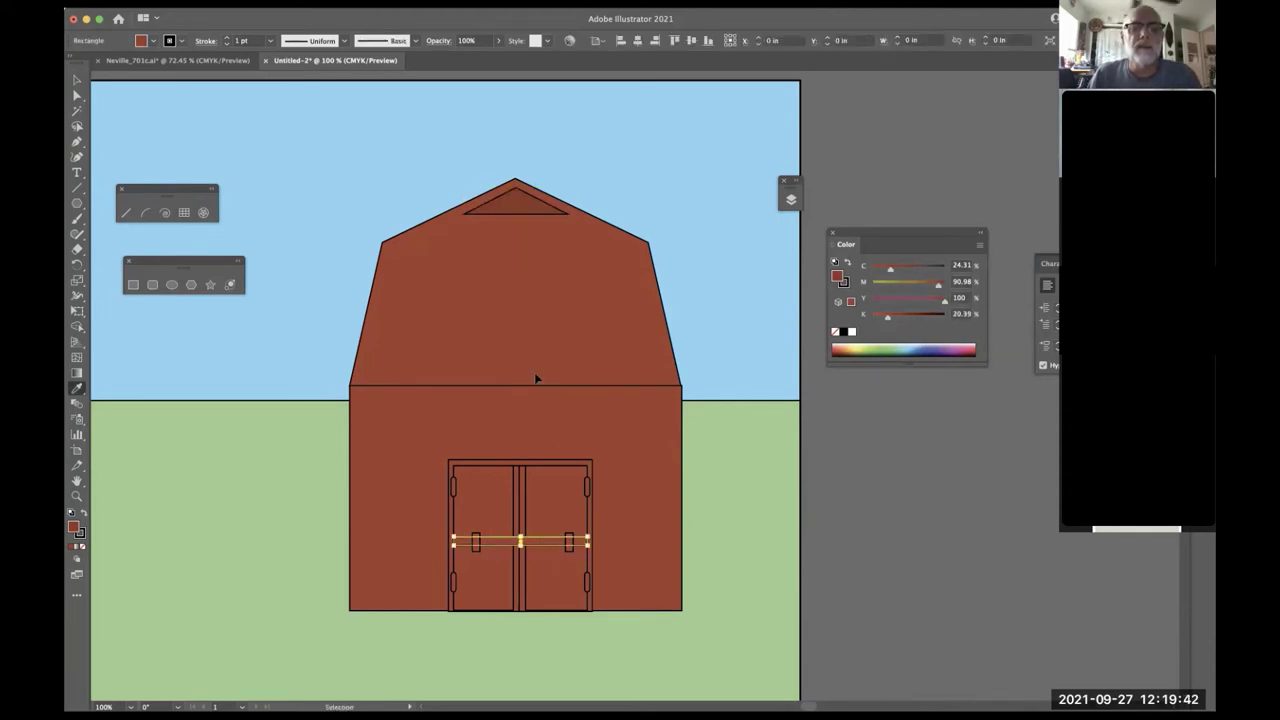
{"action": "key", "text": "i"}
{"action": "left_click", "coordinate": [517, 192]}
{"action": "key", "text": "v"}
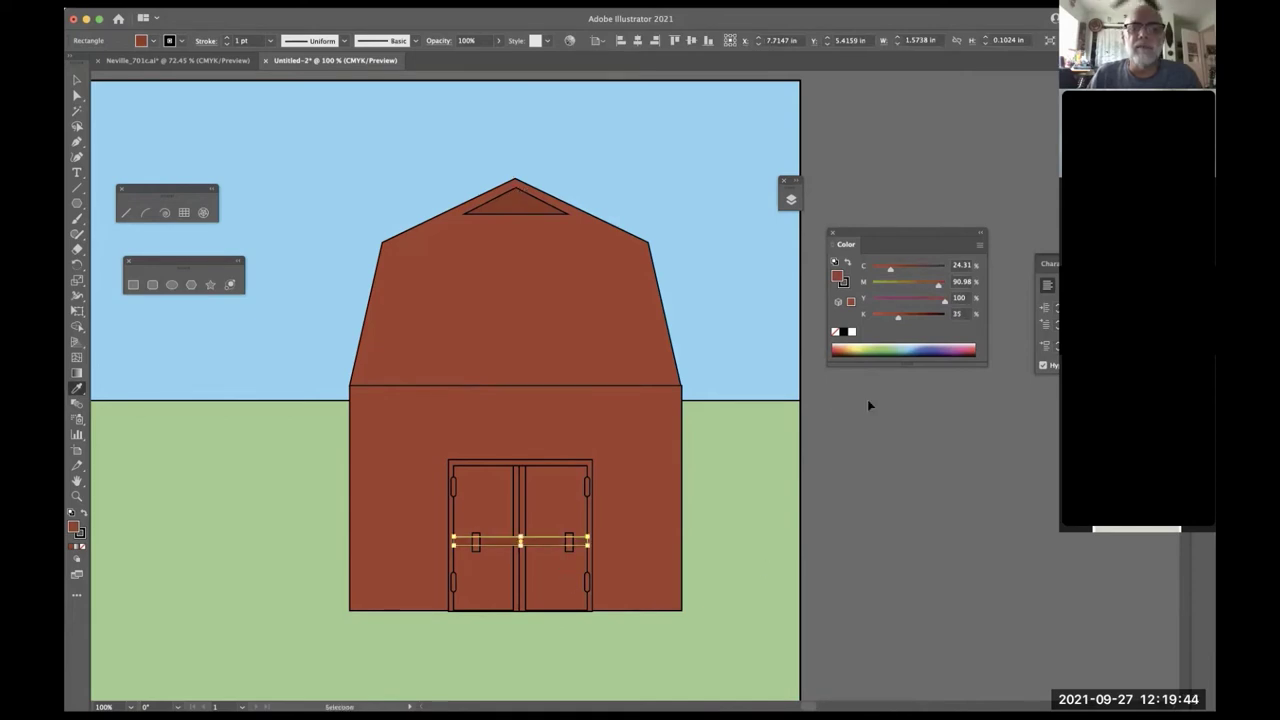
{"action": "key", "text": "super+shift+a"}
- Select both hinges on the right door together with the lower hinge on the left door
{"action": "left_click", "coordinate": [587, 487]}
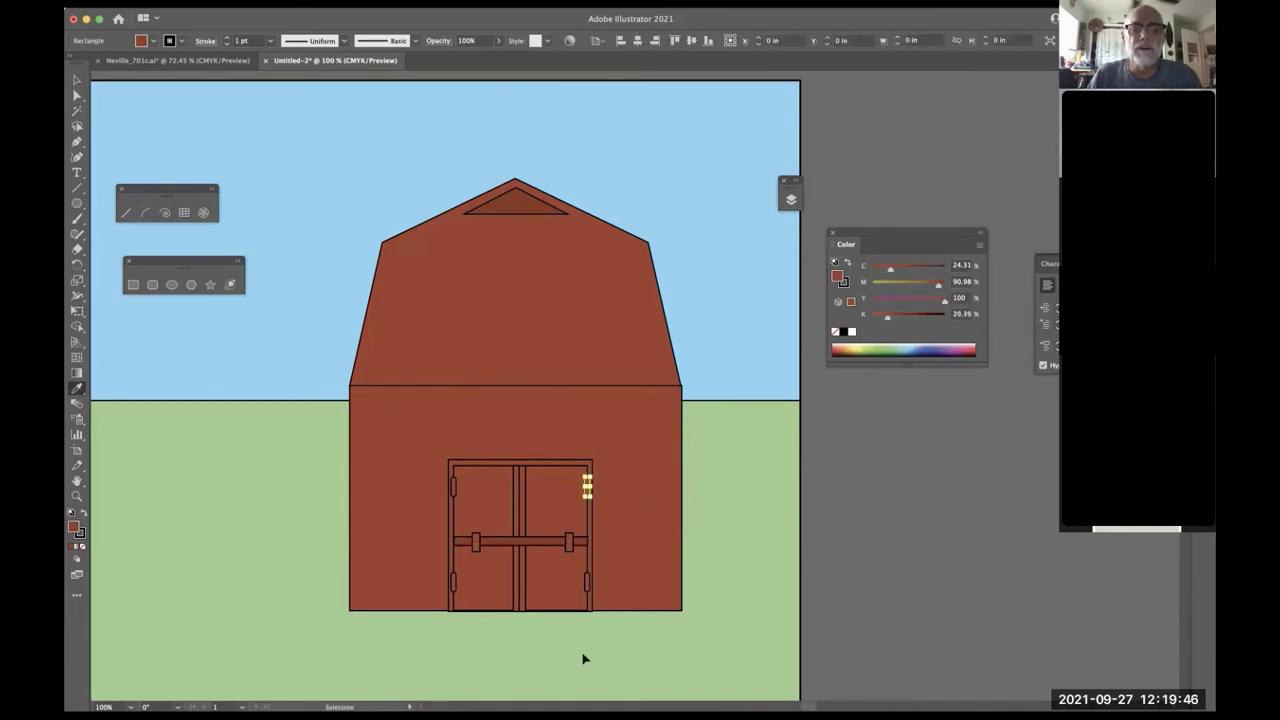
{"action": "left_click", "coordinate": [587, 581], "text": "shift"}
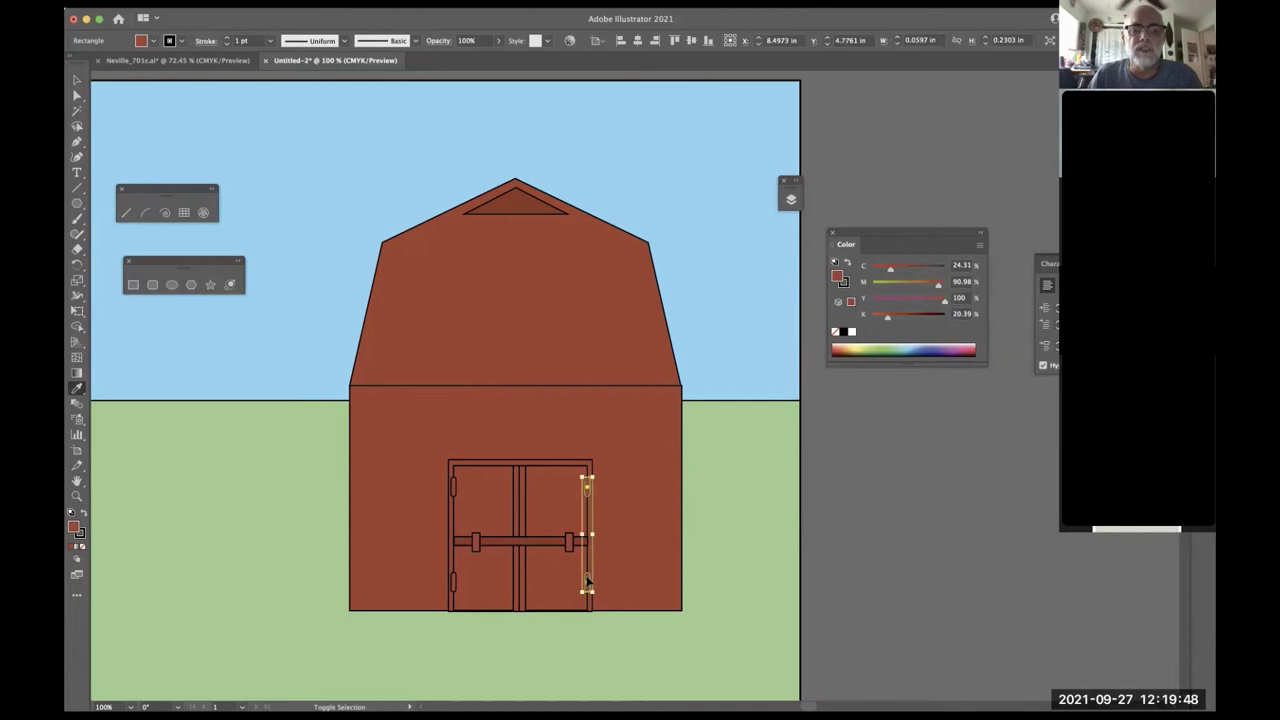
{"action": "left_click", "coordinate": [455, 584], "text": "shift"}
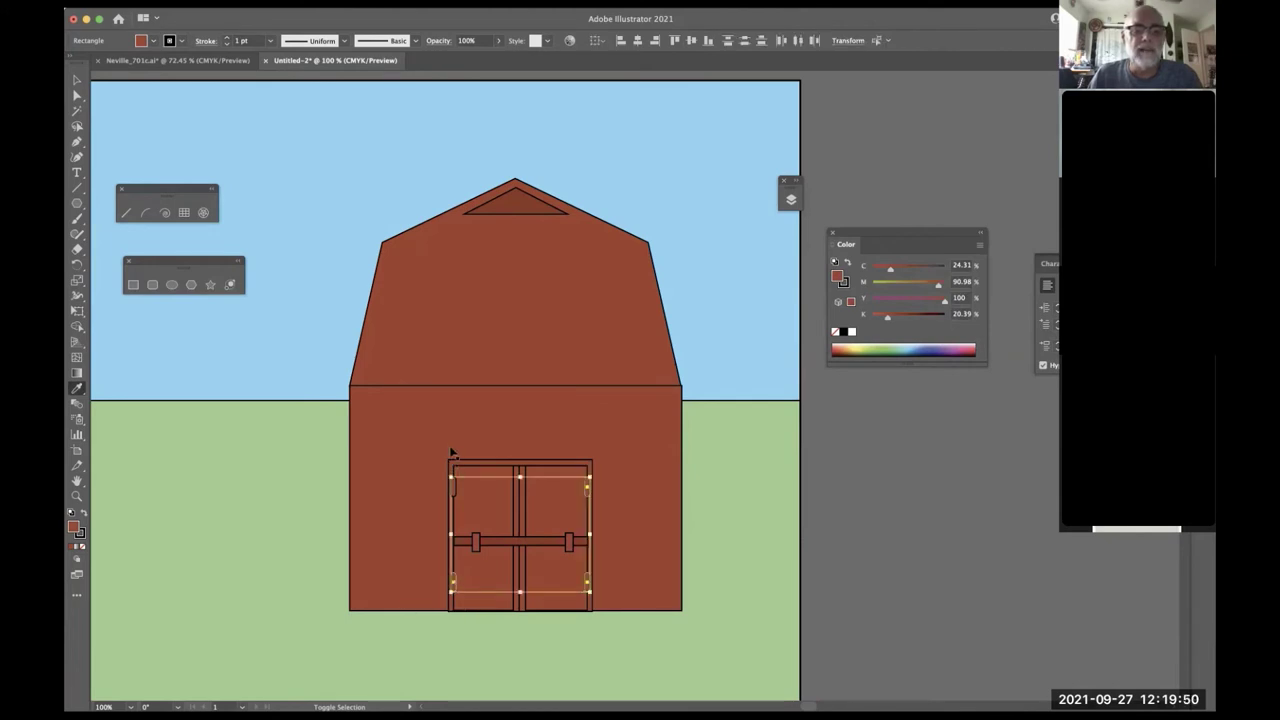
- Set the black value of the four barn door hinges' fill to 35%
{"action": "left_click", "coordinate": [455, 488], "text": "shift"}
{"action": "key", "text": "super+shift+a"}
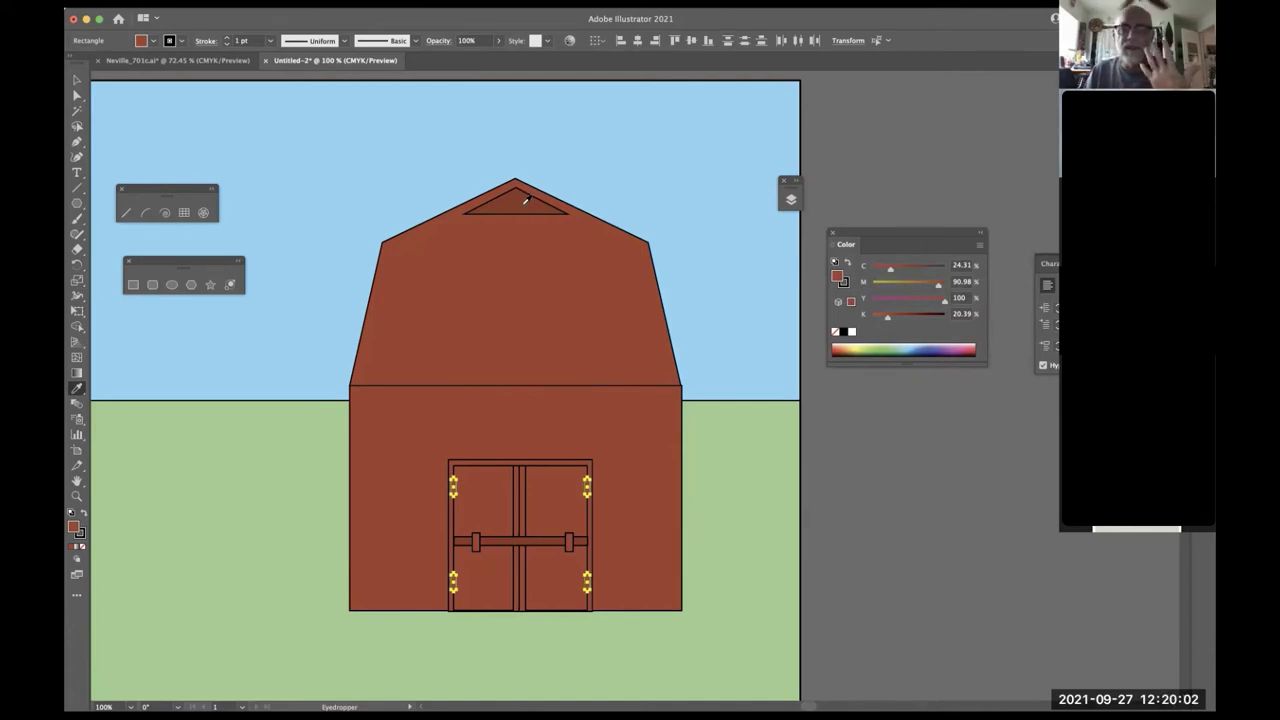
{"action": "type", "text": "35"}
{"action": "key", "text": "Return"}
{"action": "key", "text": "v"}
{"action": "left_click", "coordinate": [568, 514]}
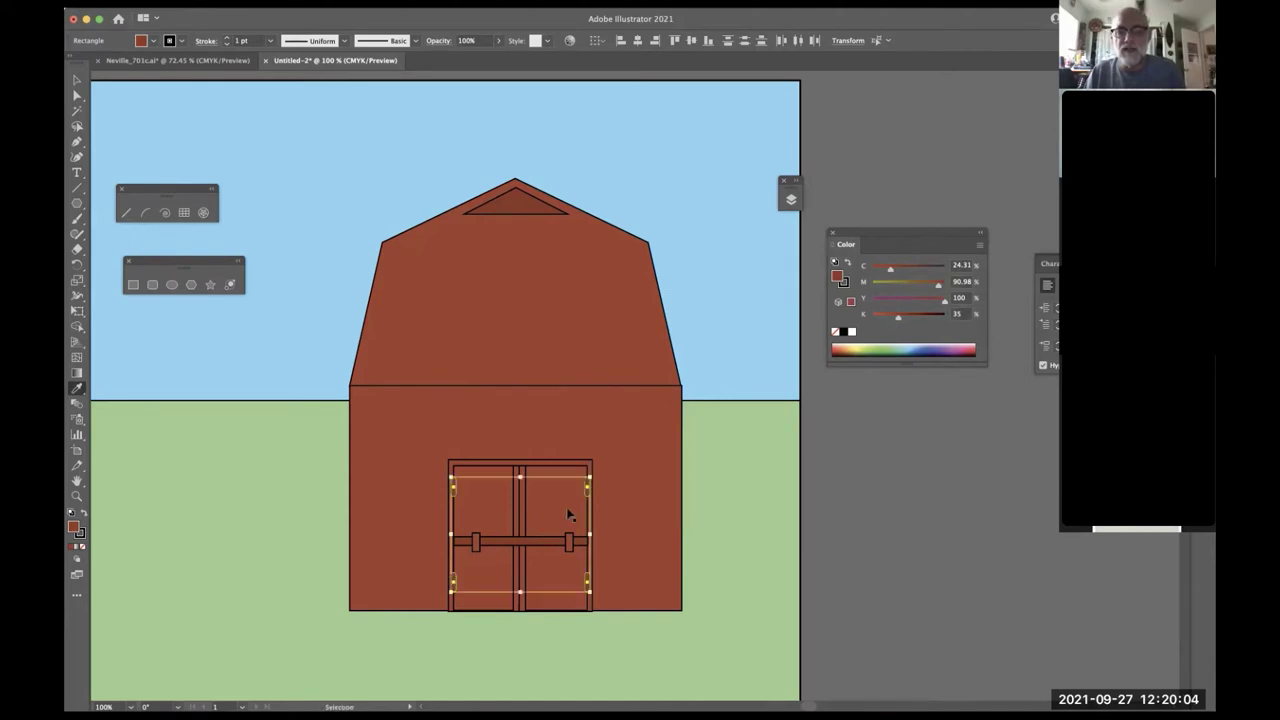
{"action": "left_click", "coordinate": [897, 549]}
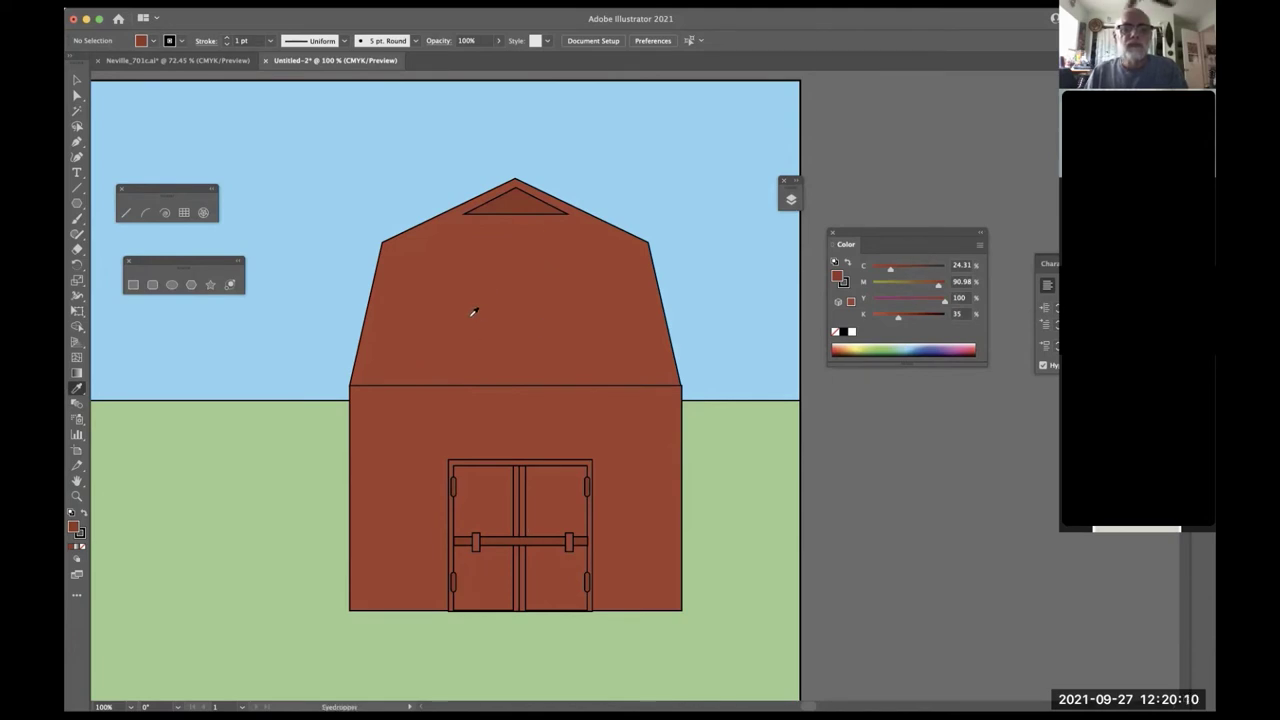
- Draw a dark red loft opening about 1.75 × 0.86 in on the upper part of the barn
{"action": "key", "text": "v"}
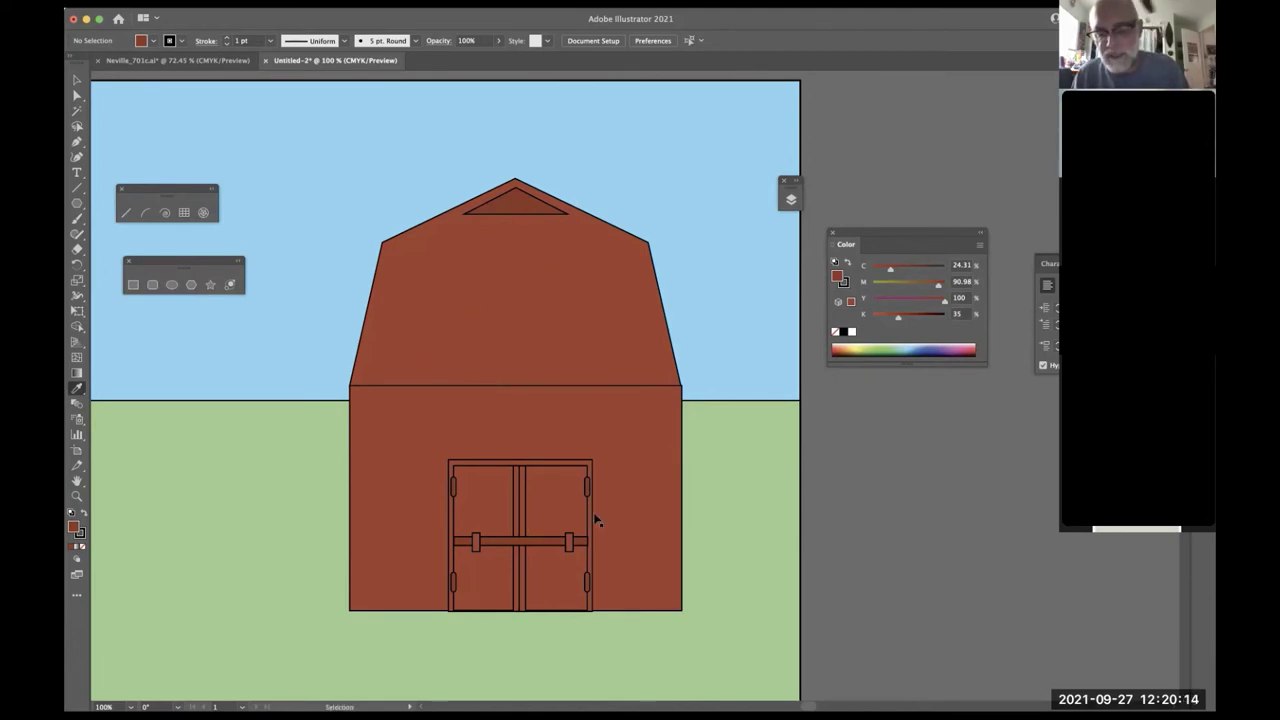
{"action": "key", "text": "m"}
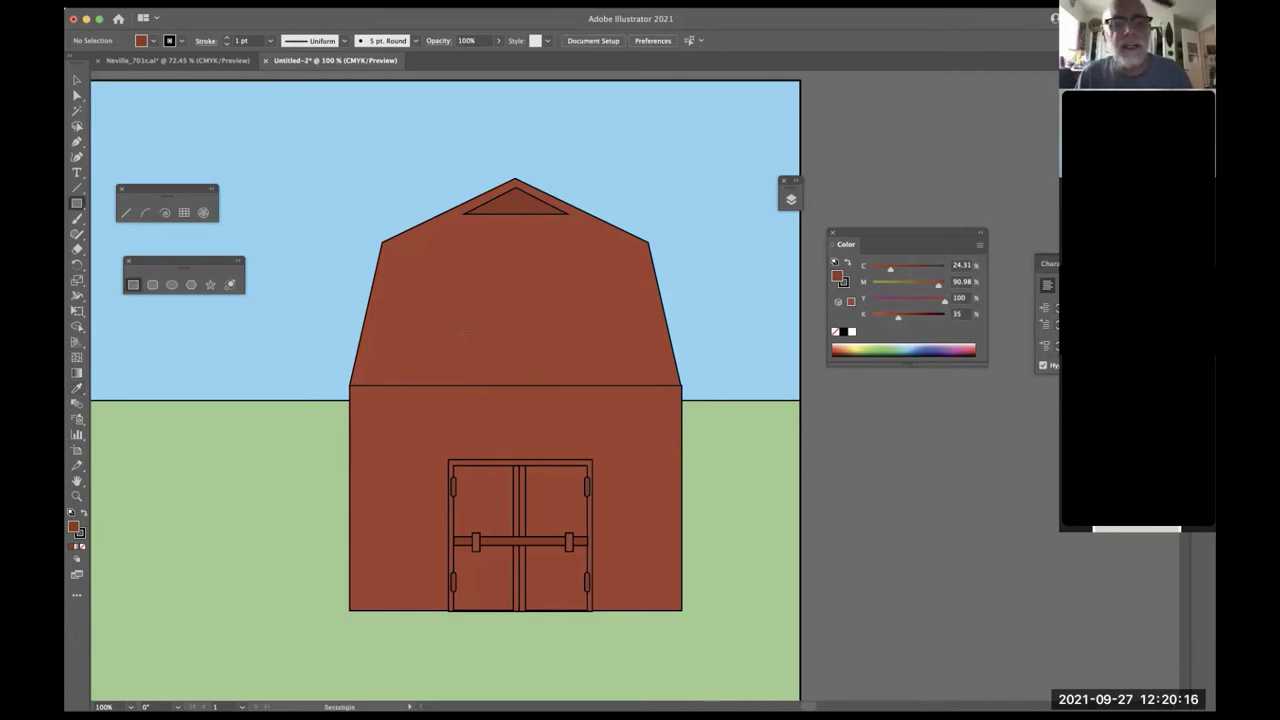
{"action": "left_click_drag", "start_coordinate": [458, 306], "coordinate": [591, 377]}
{"action": "key", "text": "z"}
{"action": "left_click", "coordinate": [846, 544]}
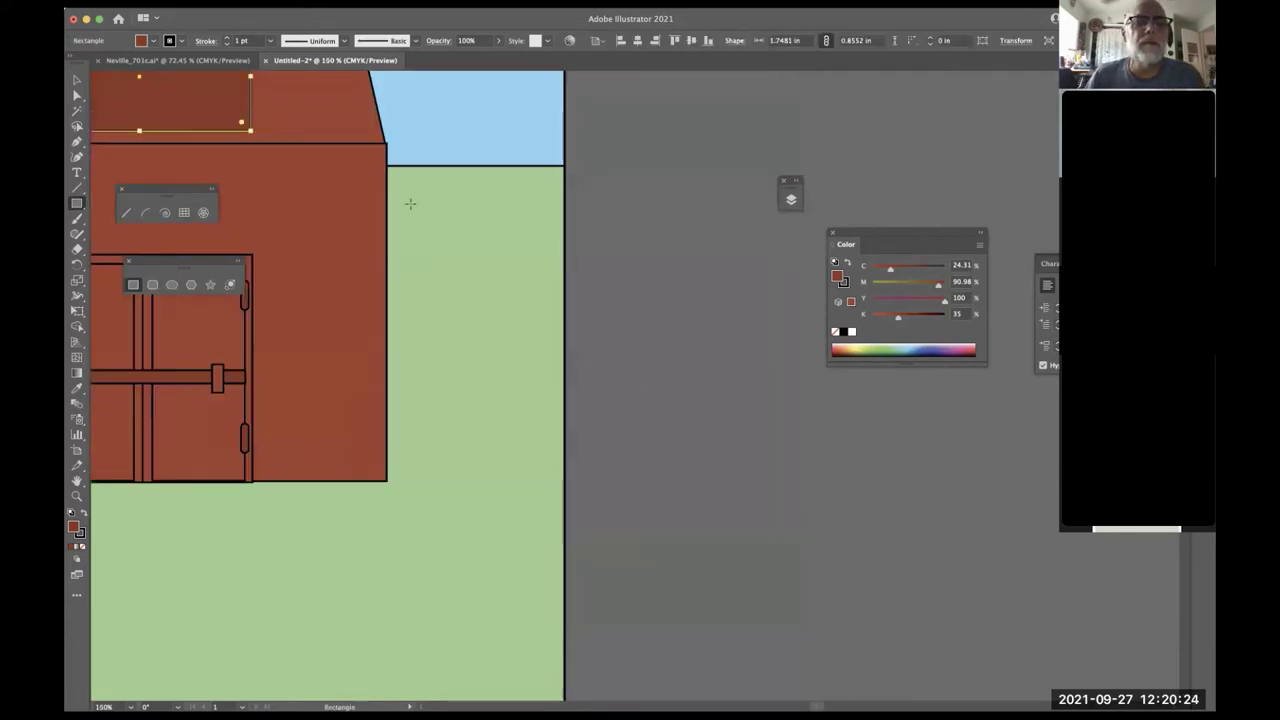
{"action": "left_click_drag", "start_coordinate": [306, 134], "coordinate": [644, 395]}
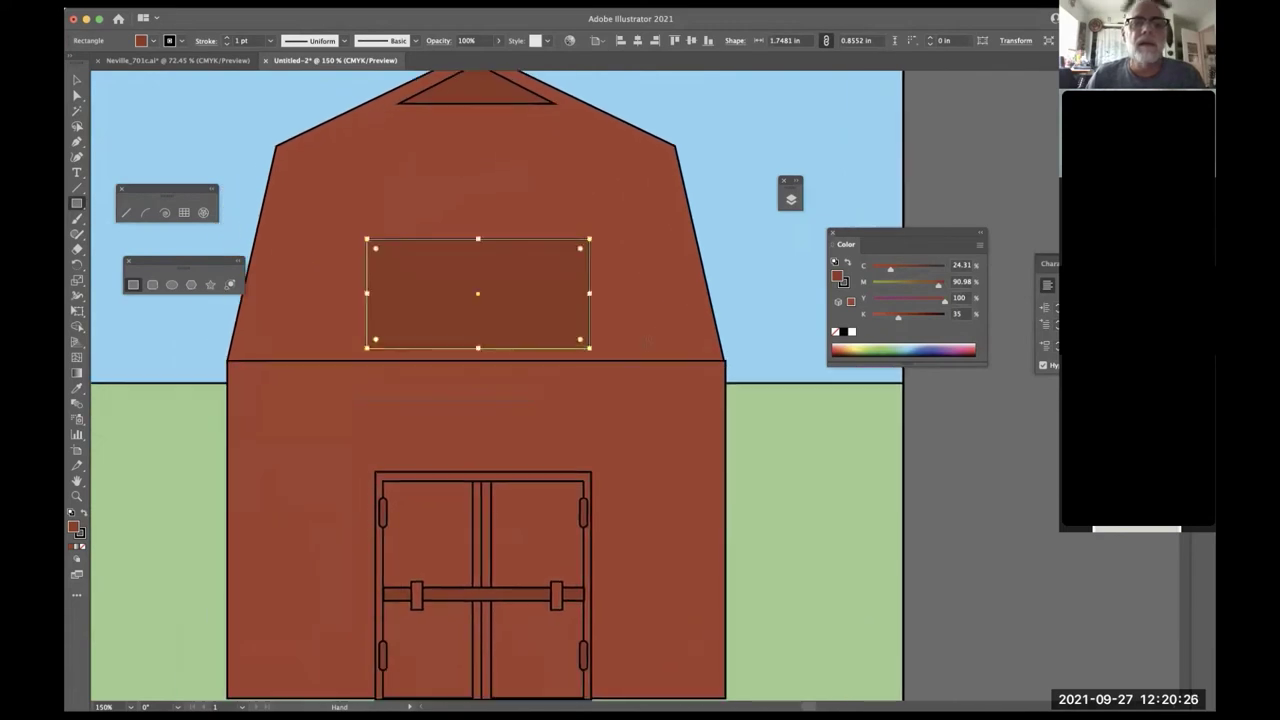
- Draw a barn-red shutter about 0.79 × 0.87 in over the loft opening's right edge and duplicate it onto the left edge
{"action": "left_click", "coordinate": [655, 338]}
{"action": "key", "text": "m"}
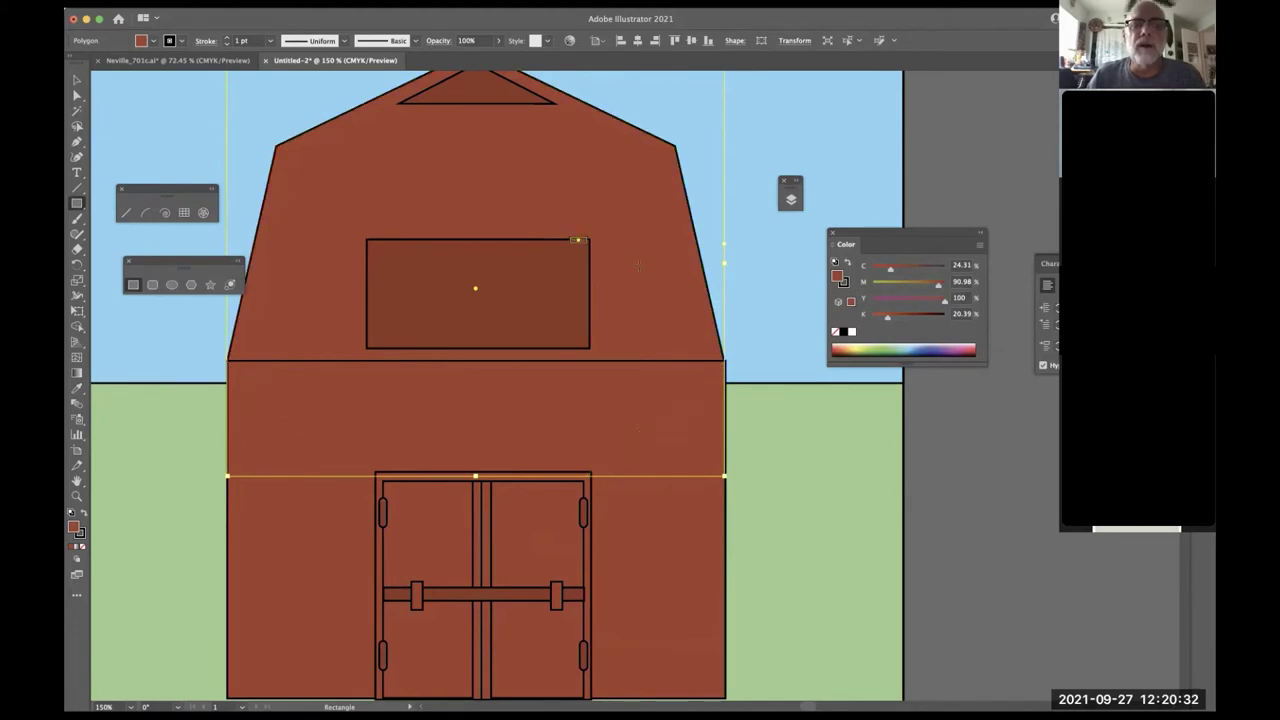
{"action": "left_click_drag", "start_coordinate": [570, 239], "coordinate": [671, 348]}
{"action": "key", "text": "v"}
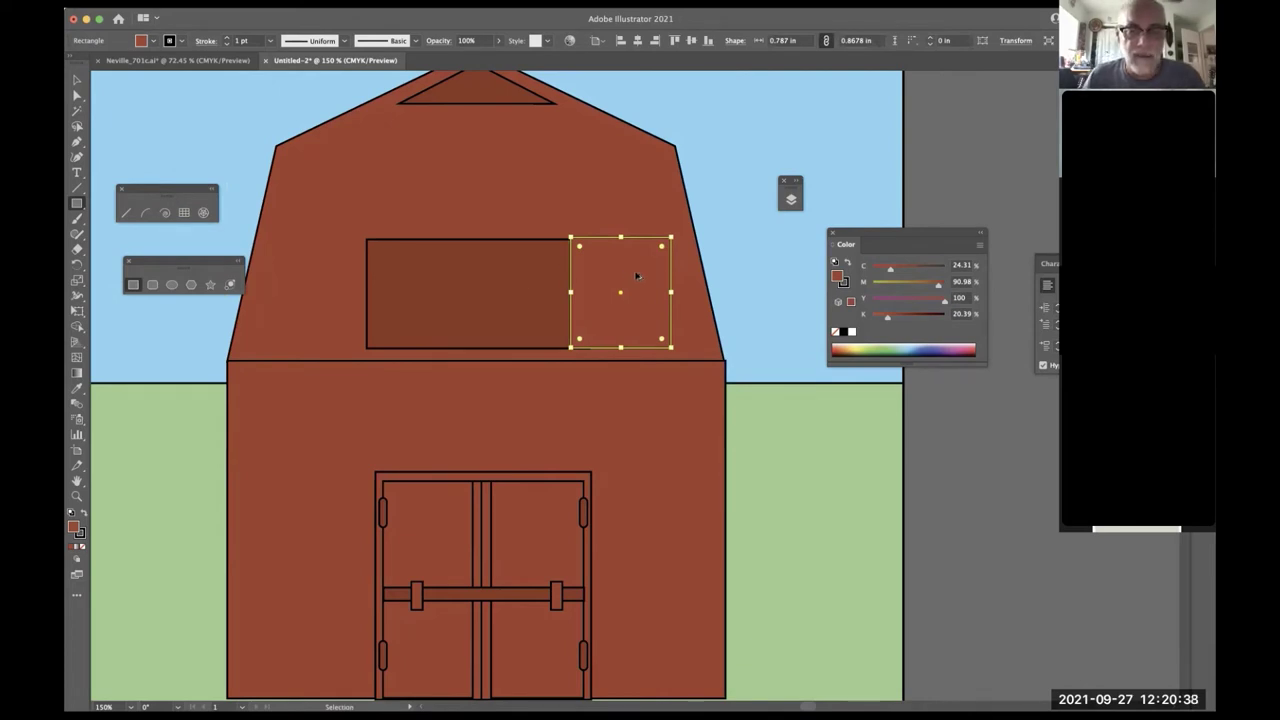
{"action": "left_click_drag", "start_coordinate": [638, 276], "coordinate": [360, 280]}
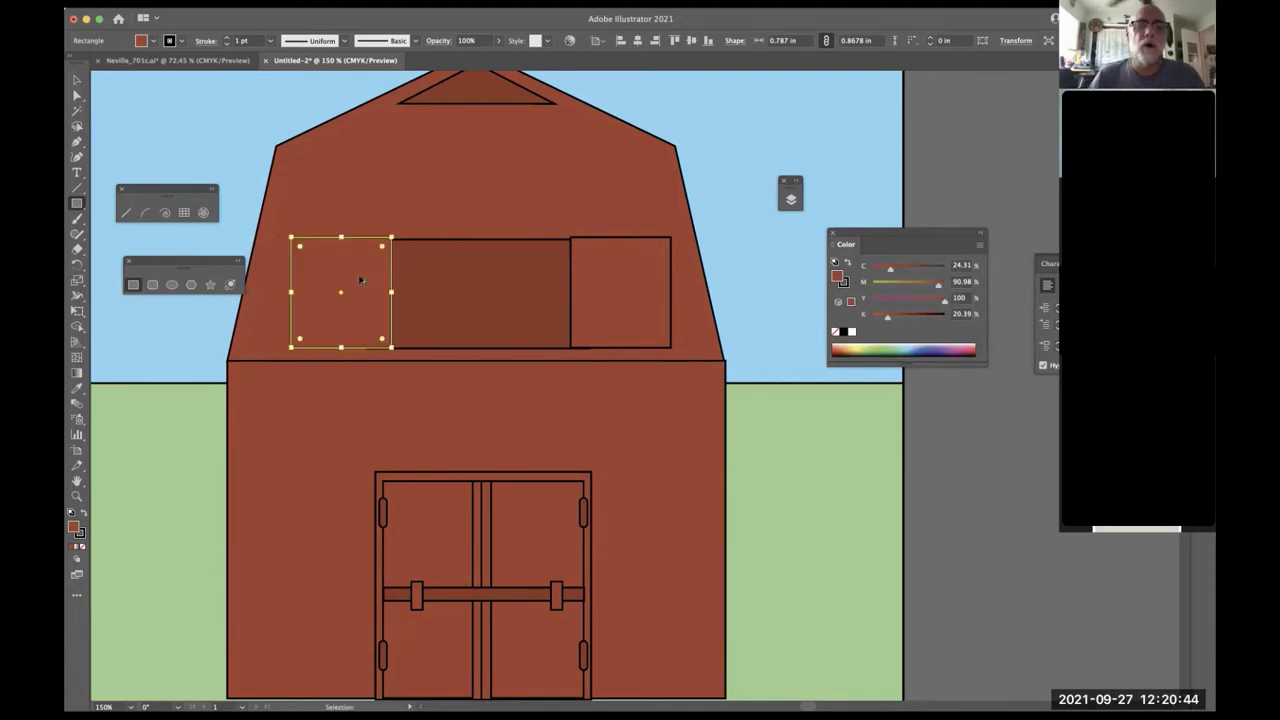
- Draw a round knob about 0.07 in wide near the right shutter's outer edge and duplicate it onto the left shutter
{"action": "key", "text": "l"}
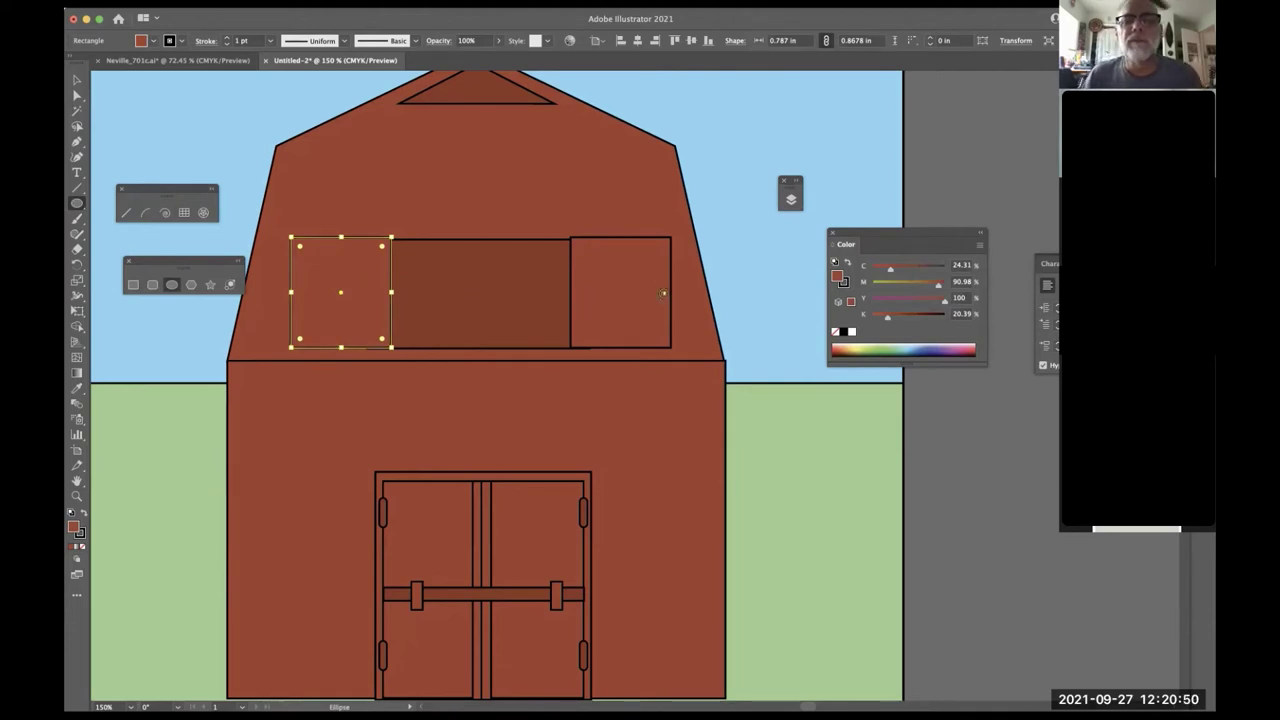
{"action": "key", "text": "super+shift+a"}
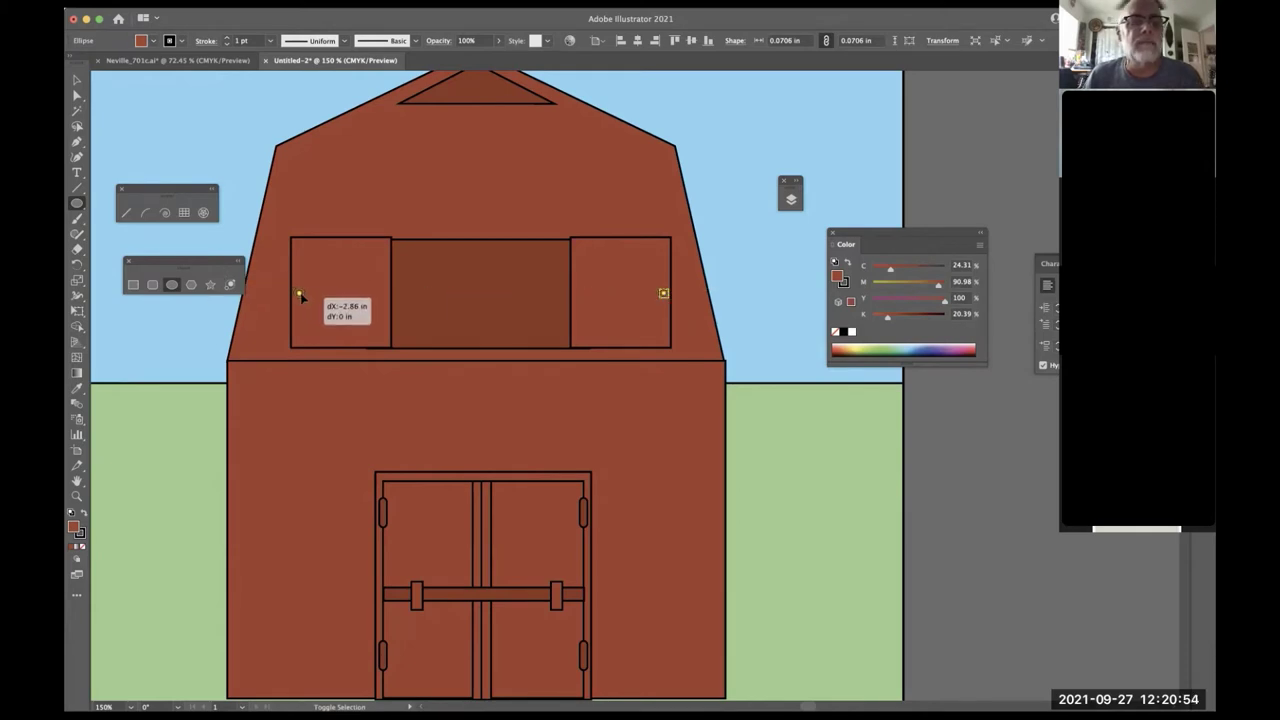
{"action": "left_click_drag", "start_coordinate": [300, 297], "coordinate": [300, 295]}
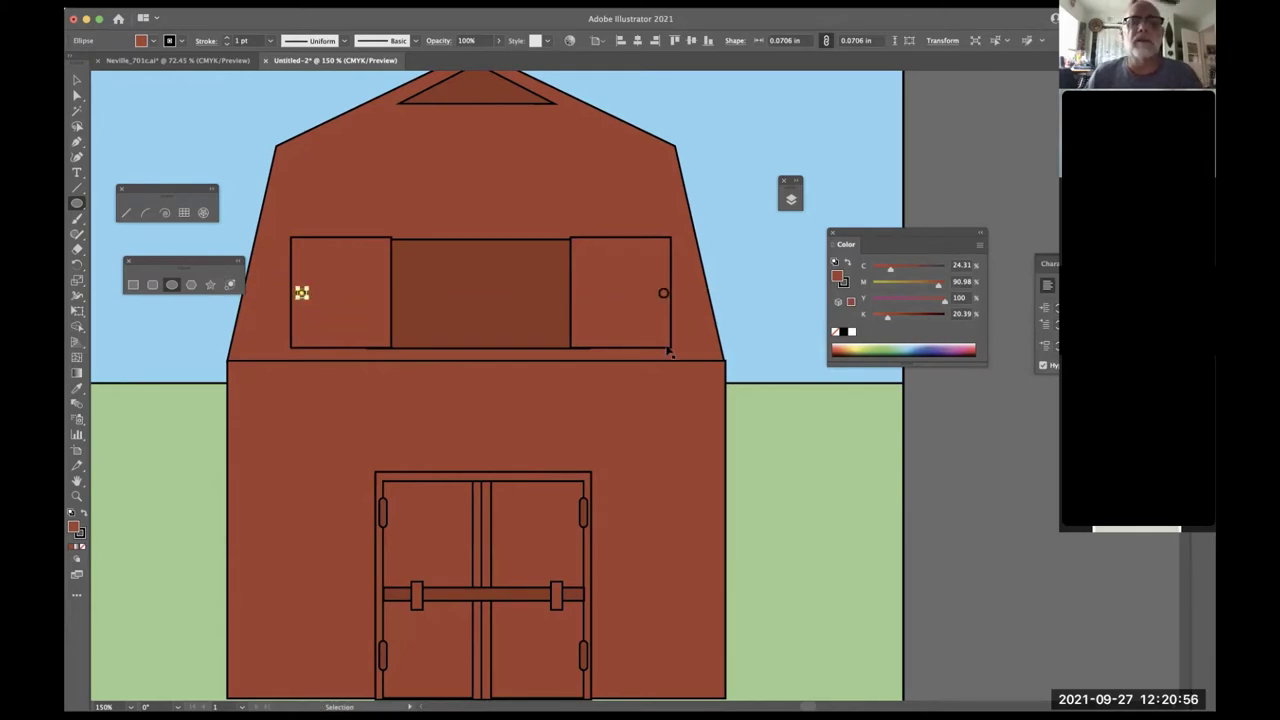
- Fill both shutter knobs with the dark red sampled from the loft opening
{"action": "left_click", "coordinate": [664, 296], "text": "shift"}
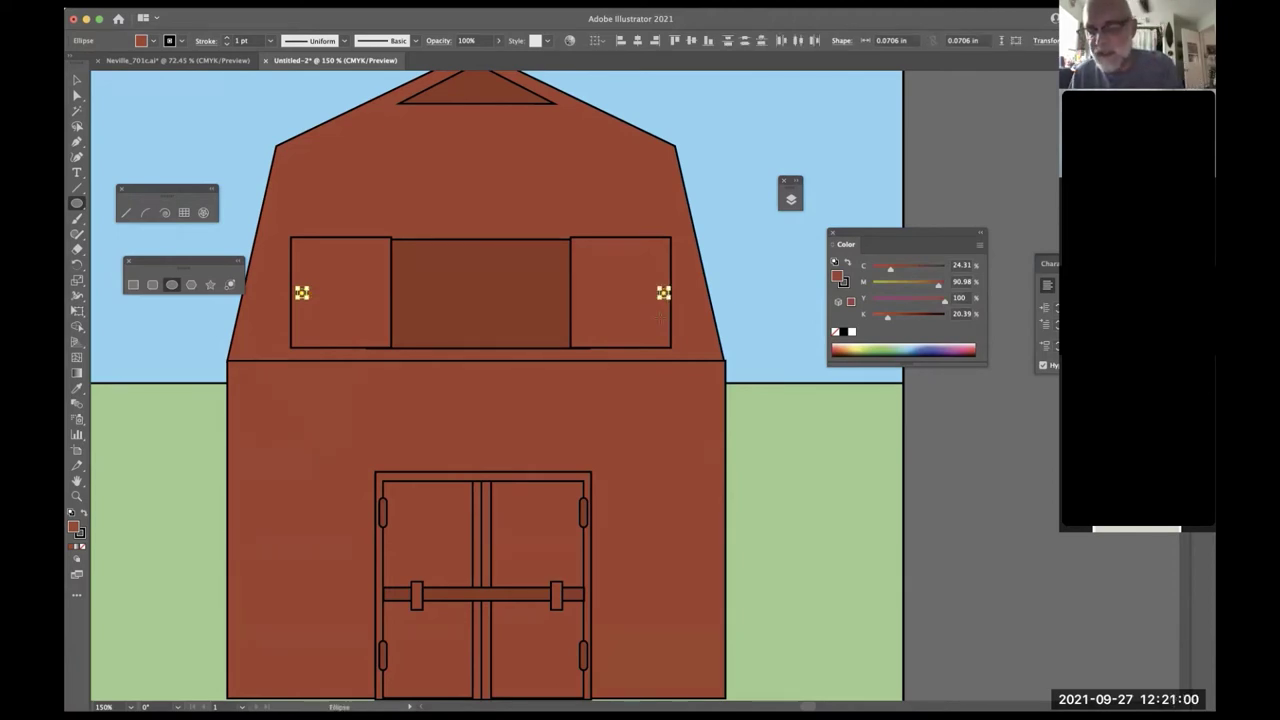
{"action": "key", "text": "i"}
{"action": "left_click", "coordinate": [484, 285]}
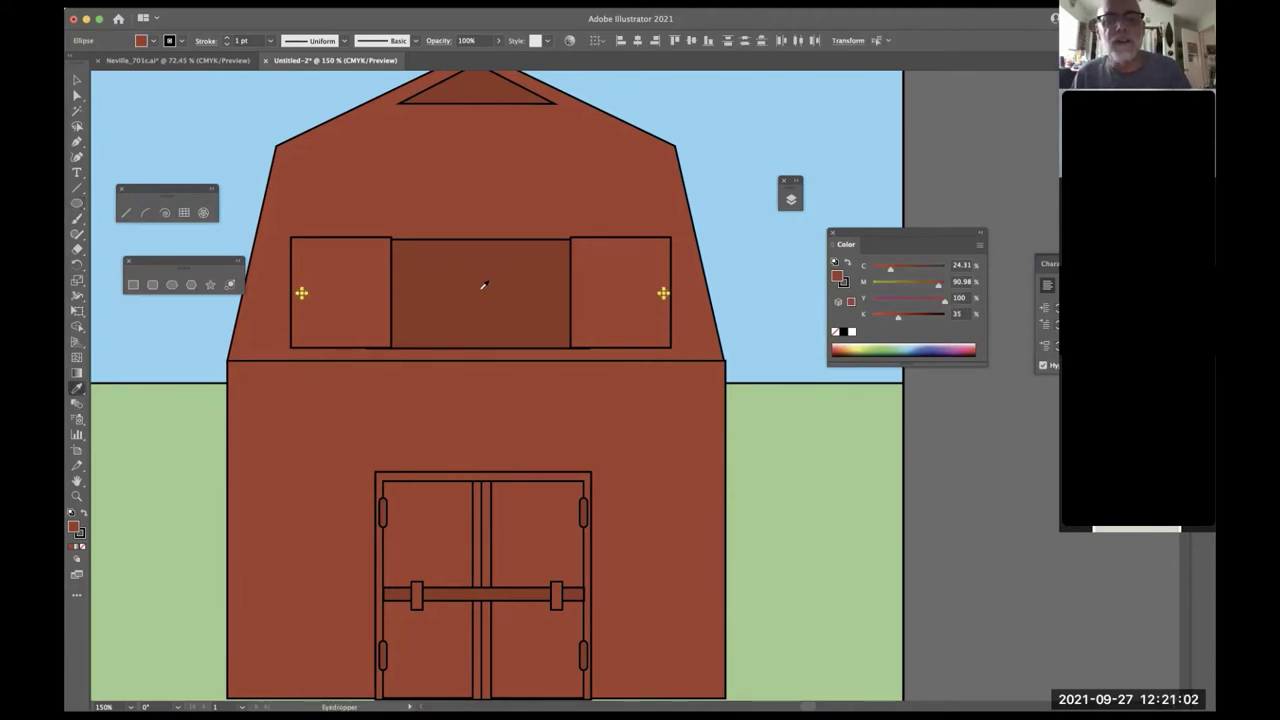
{"action": "key", "text": "v"}
{"action": "left_click", "coordinate": [915, 170]}
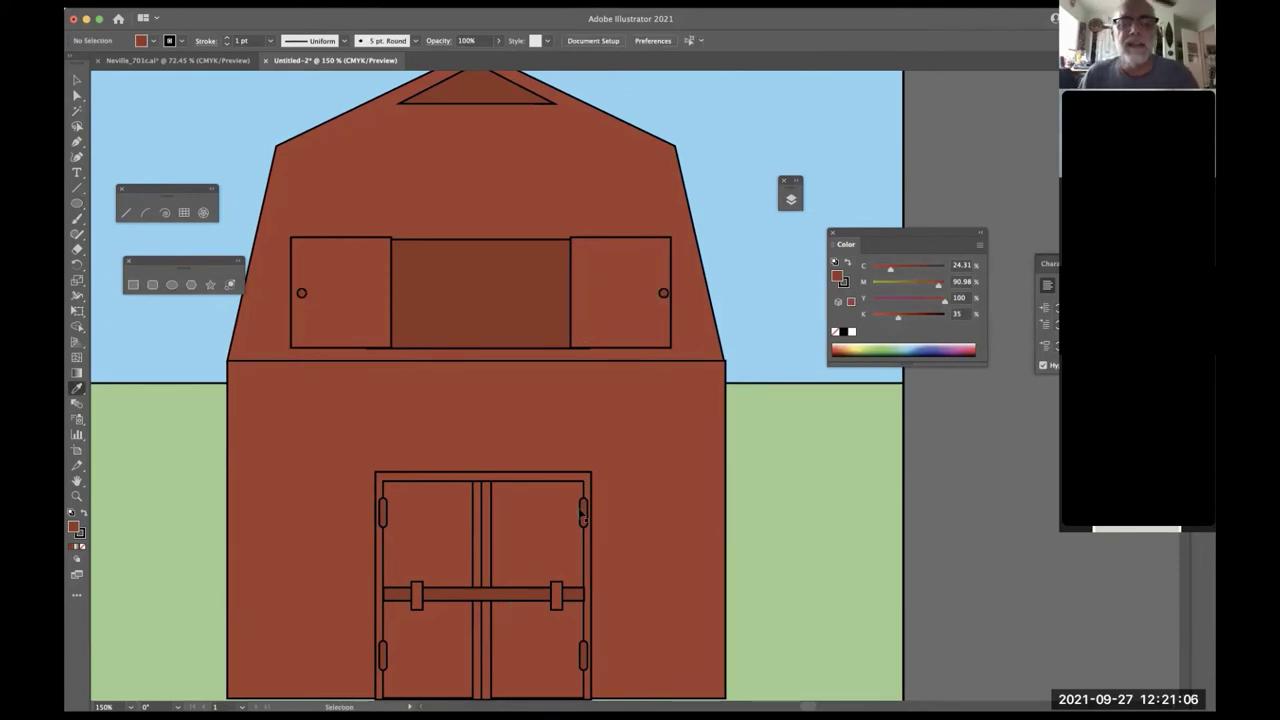
- Copy the barn door's upper right hinge to the upper inner edge of the right shutter and bring it to the front
{"action": "key", "text": "a"}
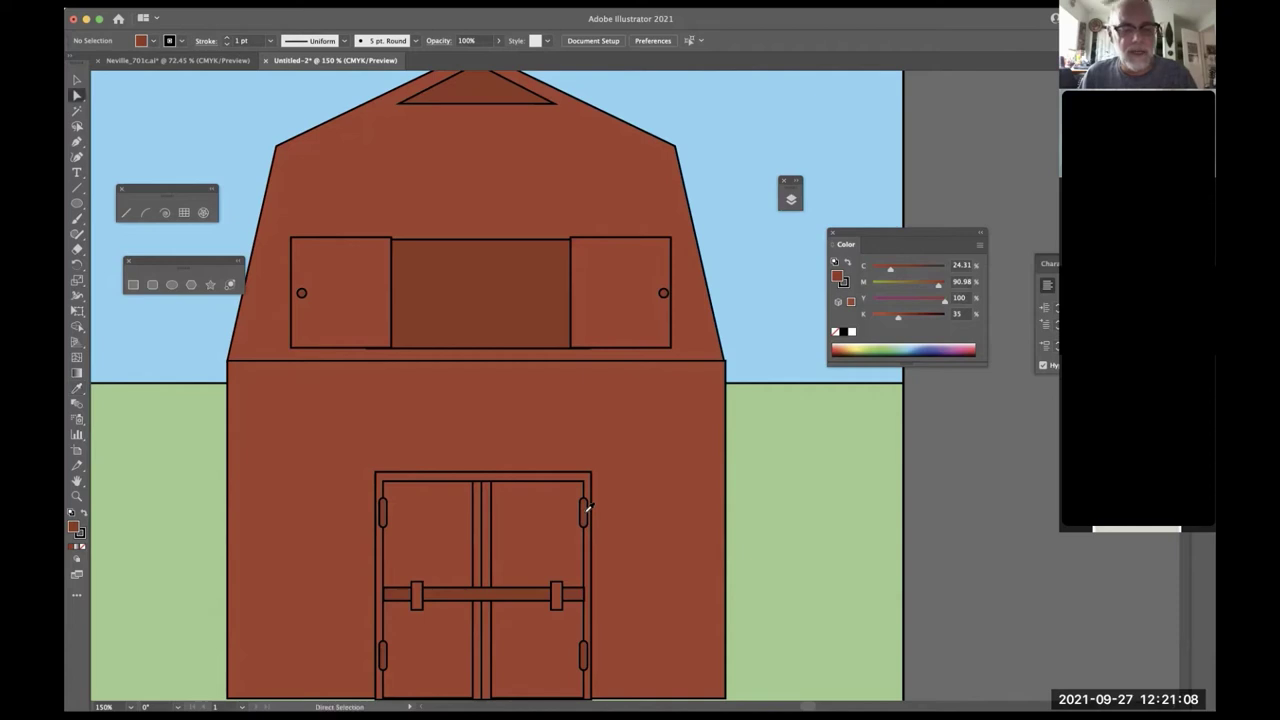
{"action": "left_click_drag", "start_coordinate": [584, 514], "coordinate": [576, 276]}
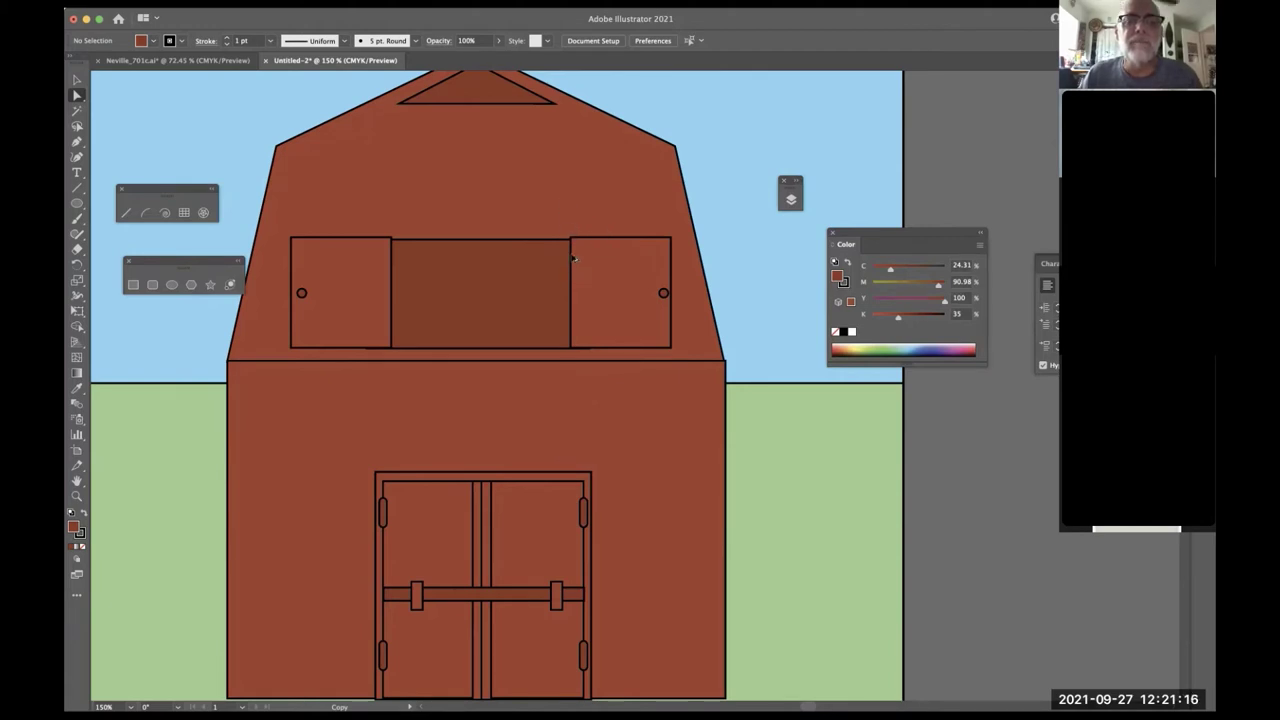
{"action": "left_click", "coordinate": [573, 259]}
{"action": "left_click_drag", "start_coordinate": [570, 256], "coordinate": [571, 262]}
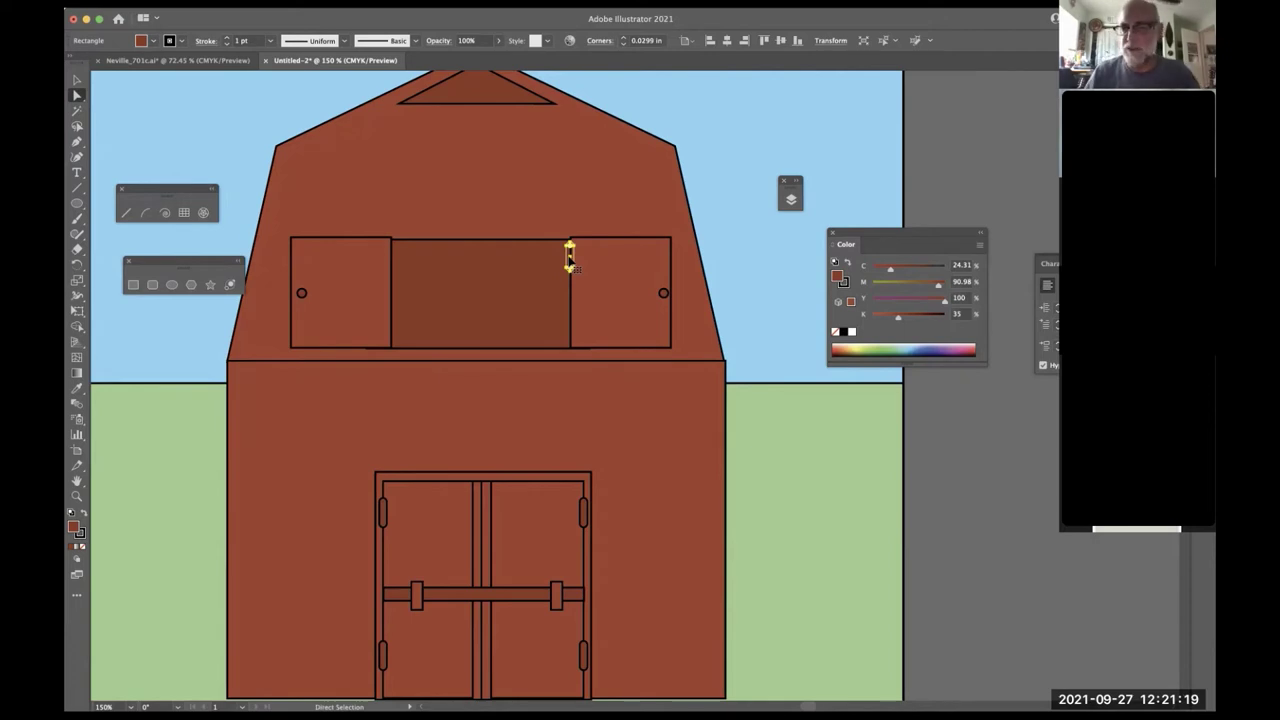
{"action": "left_click", "coordinate": [791, 196]}
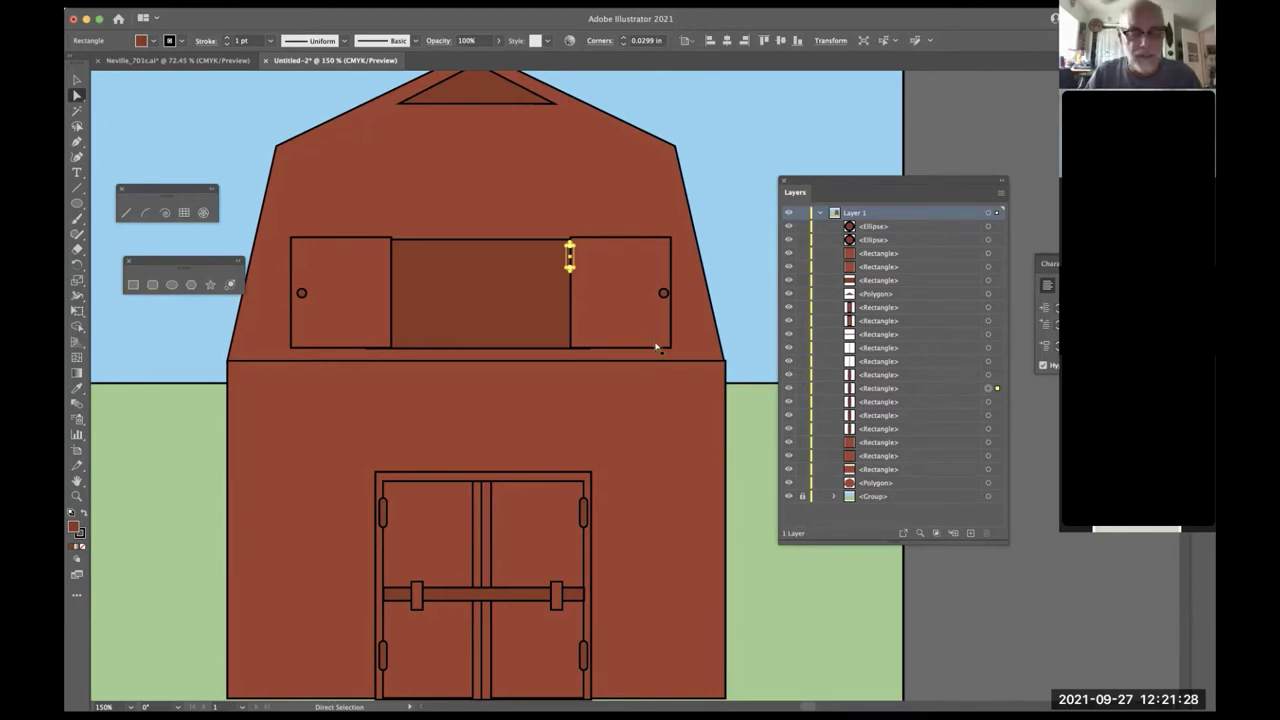
{"action": "key", "text": "super+shift+bracketright"}
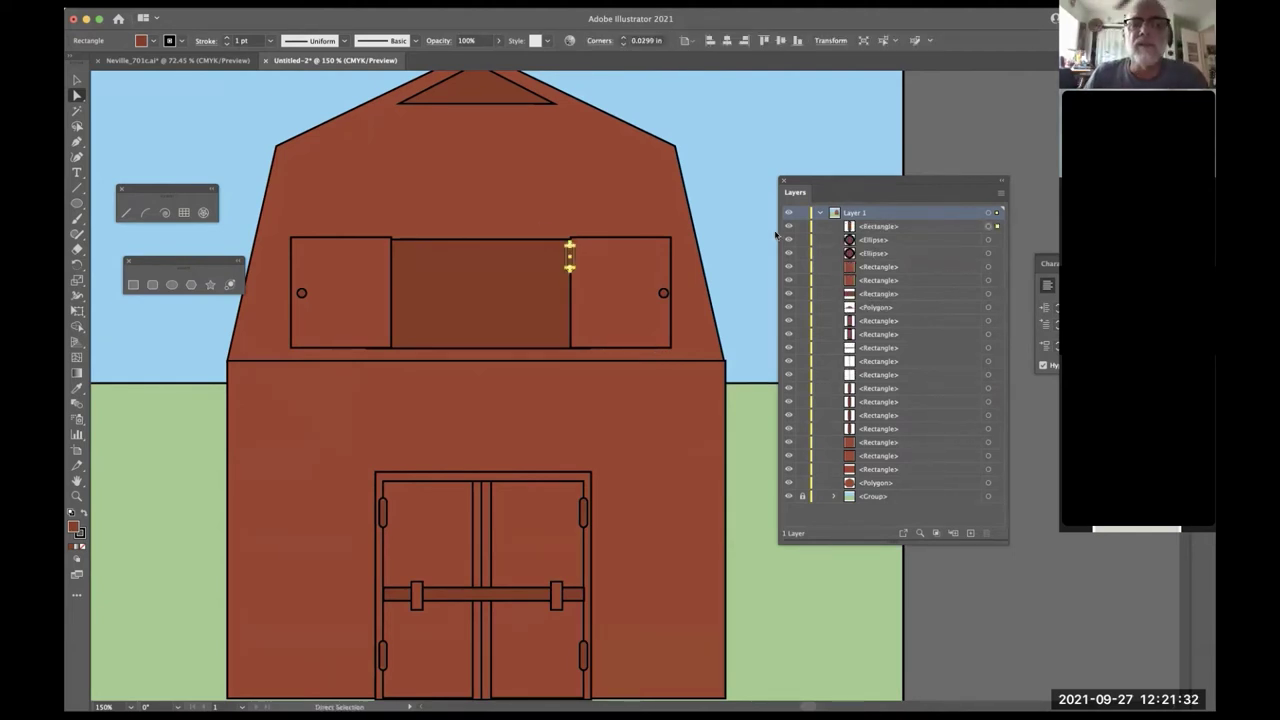
- Duplicate the hinge lower on the right shutter's inner edge, and copy both hinges to the left shutter's inner edge
{"action": "key", "text": "v"}
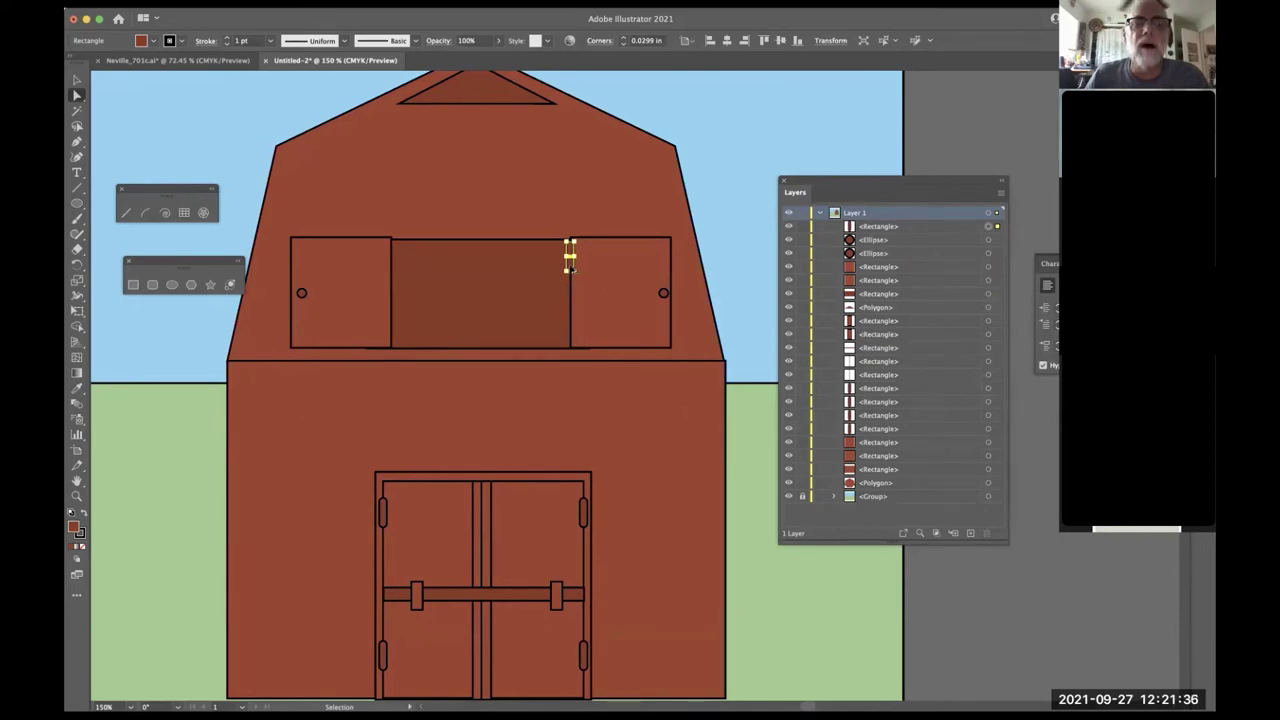
{"action": "left_click_drag", "start_coordinate": [572, 268], "coordinate": [572, 336]}
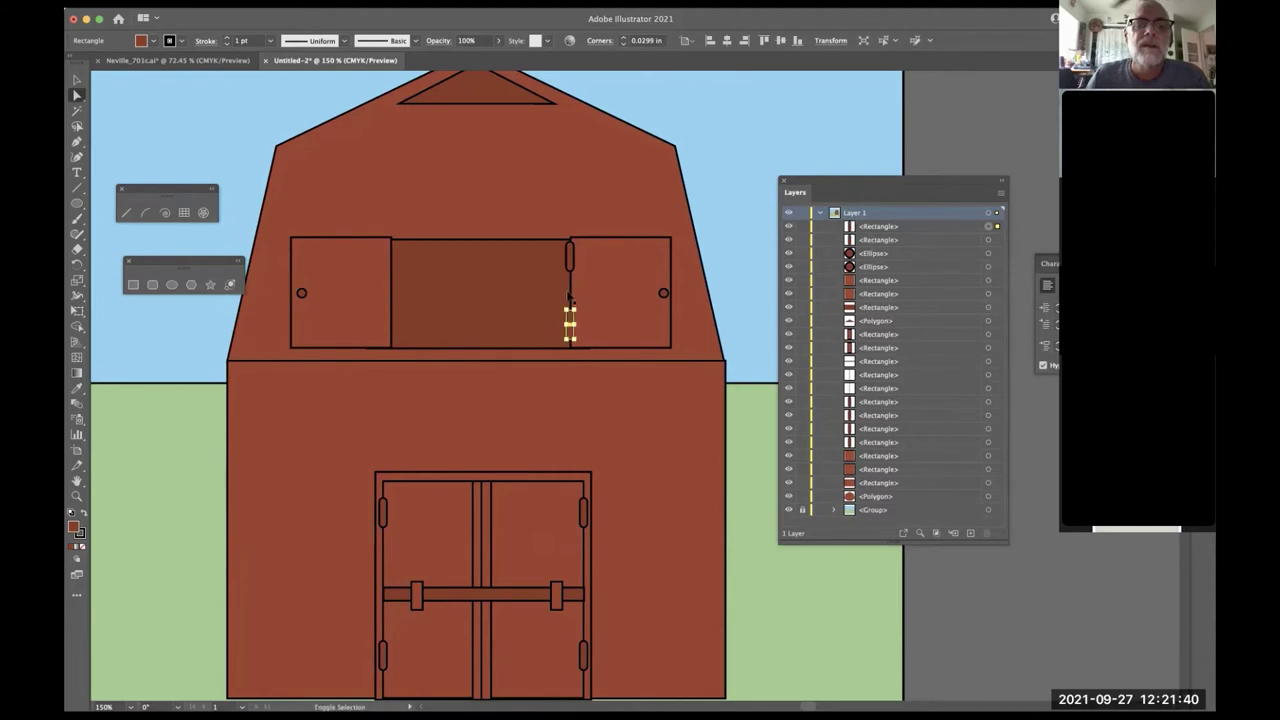
{"action": "left_click", "coordinate": [577, 260], "text": "shift"}
{"action": "left_click_drag", "start_coordinate": [577, 260], "coordinate": [398, 262]}
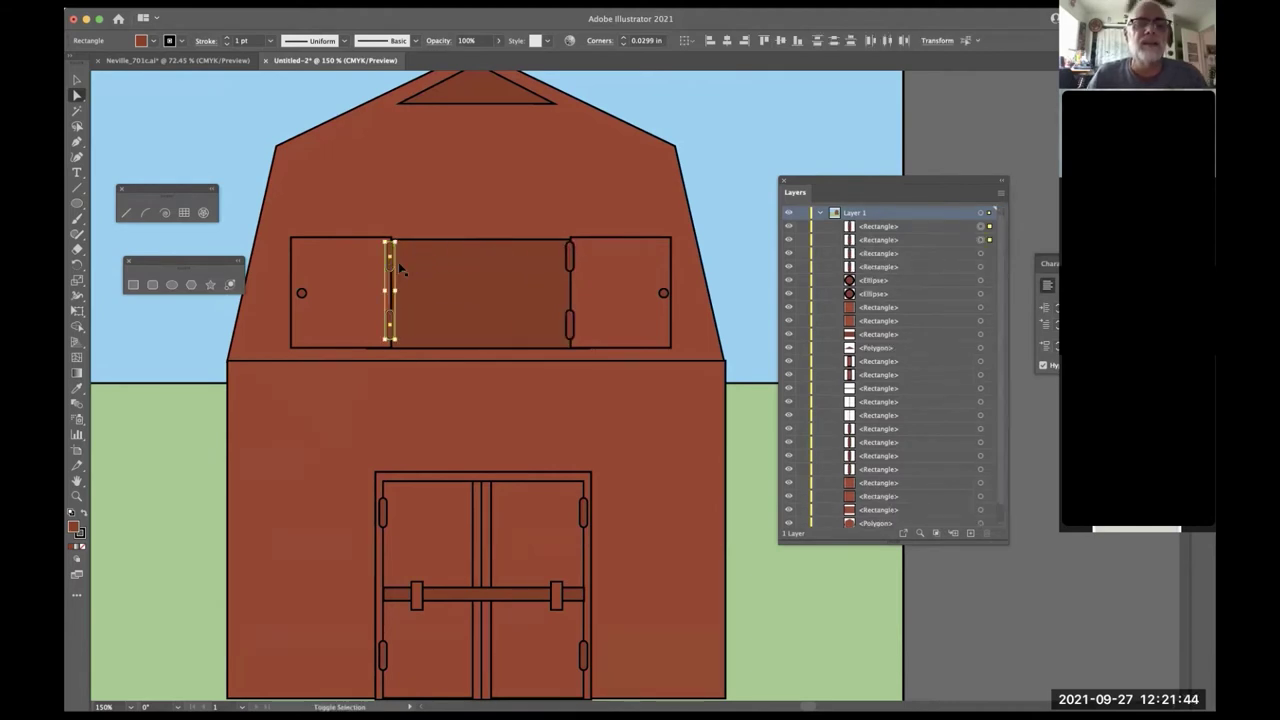
{"action": "left_click", "coordinate": [980, 118]}
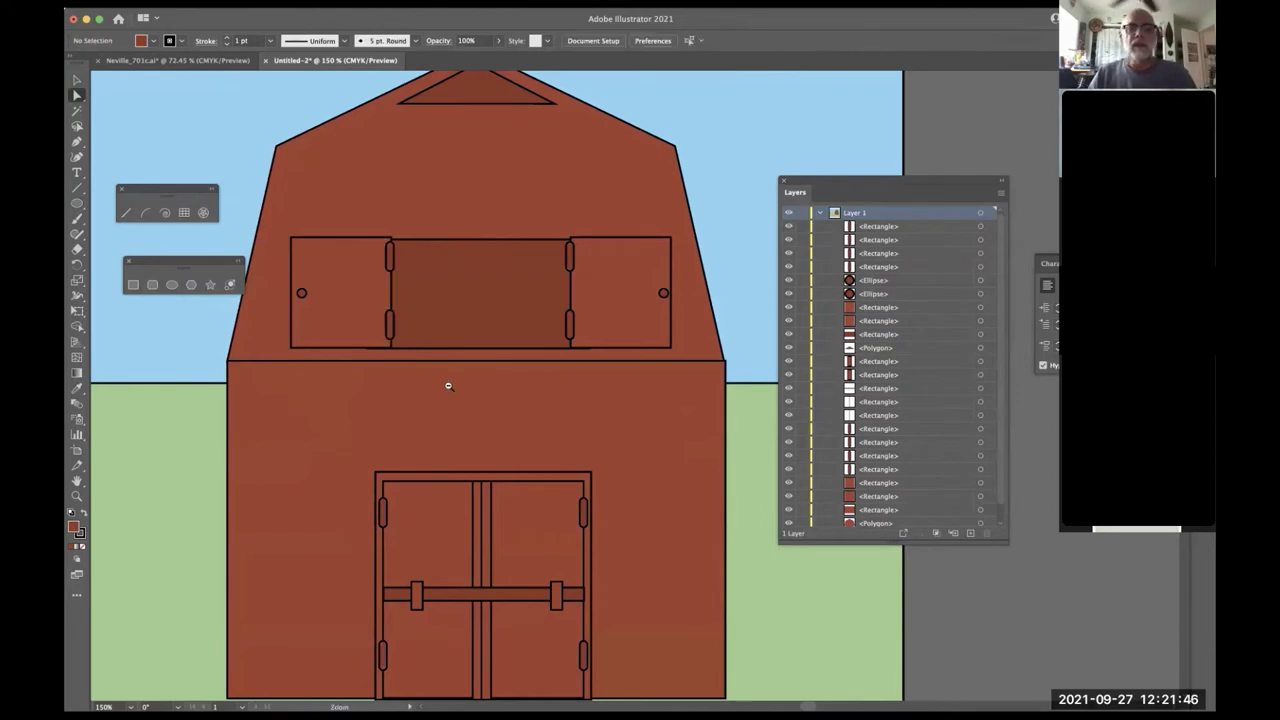
- Group all the barn shapes into one object, leaving out the locked background
{"action": "key", "text": "super+minus"}
{"action": "key", "text": "super+minus"}
{"action": "left_click_drag", "start_coordinate": [553, 374], "coordinate": [346, 363]}
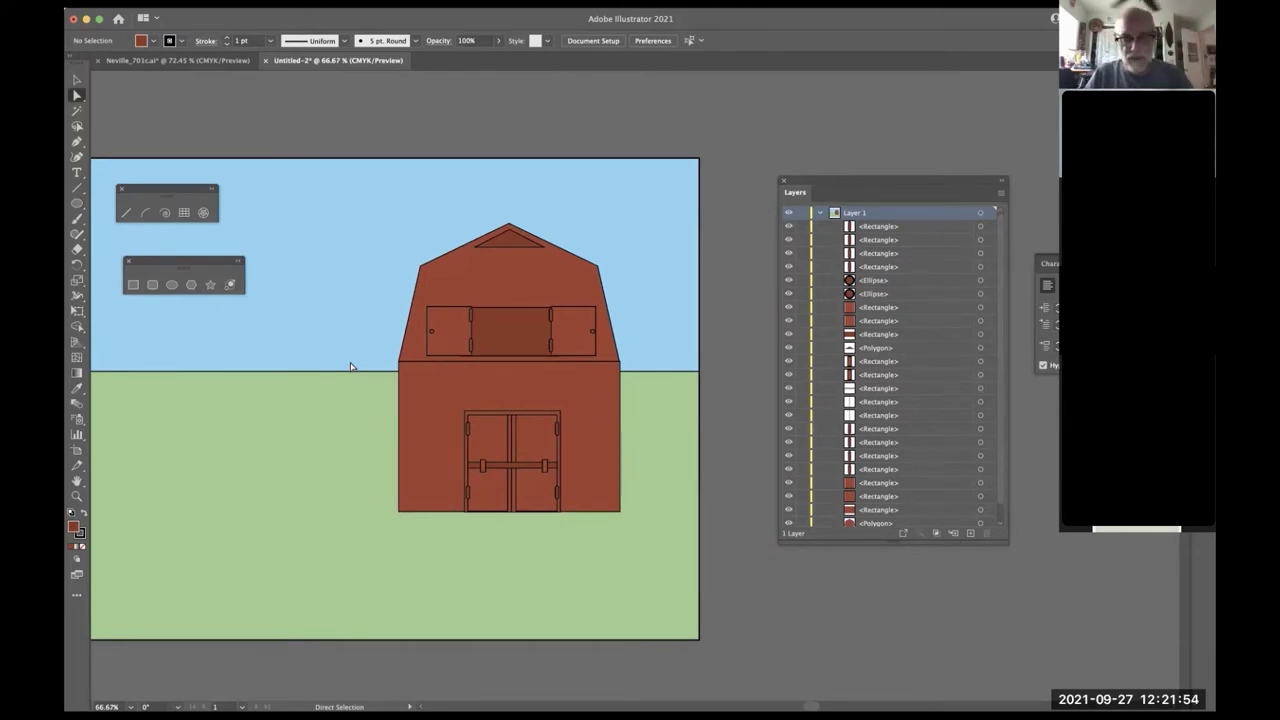
{"action": "key", "text": "v"}
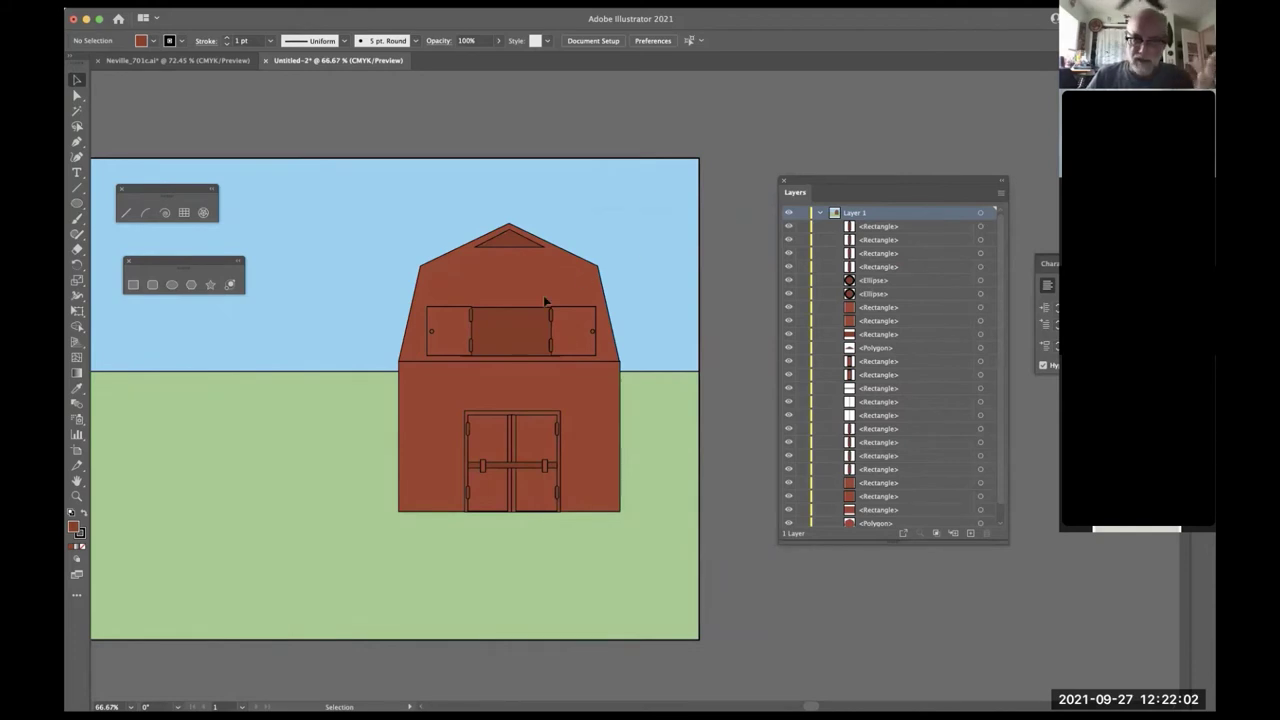
{"action": "key", "text": "super+a"}
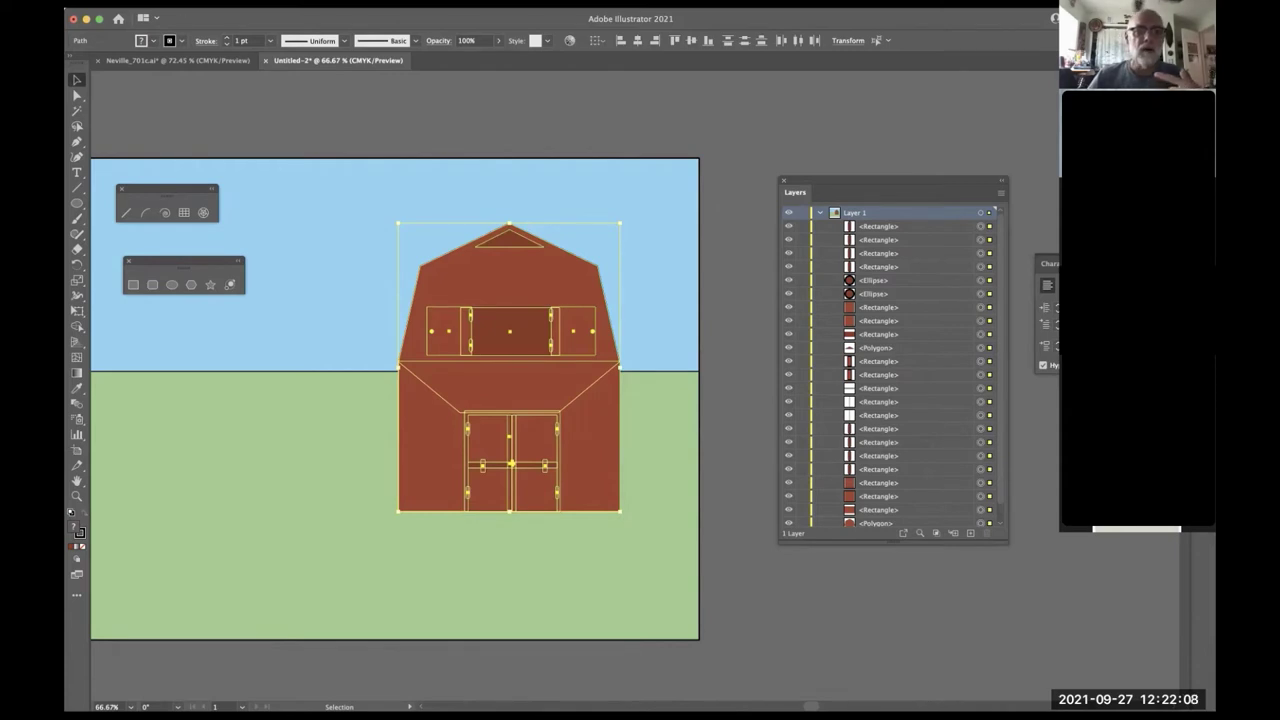
{"action": "left_click", "coordinate": [222, 3]}
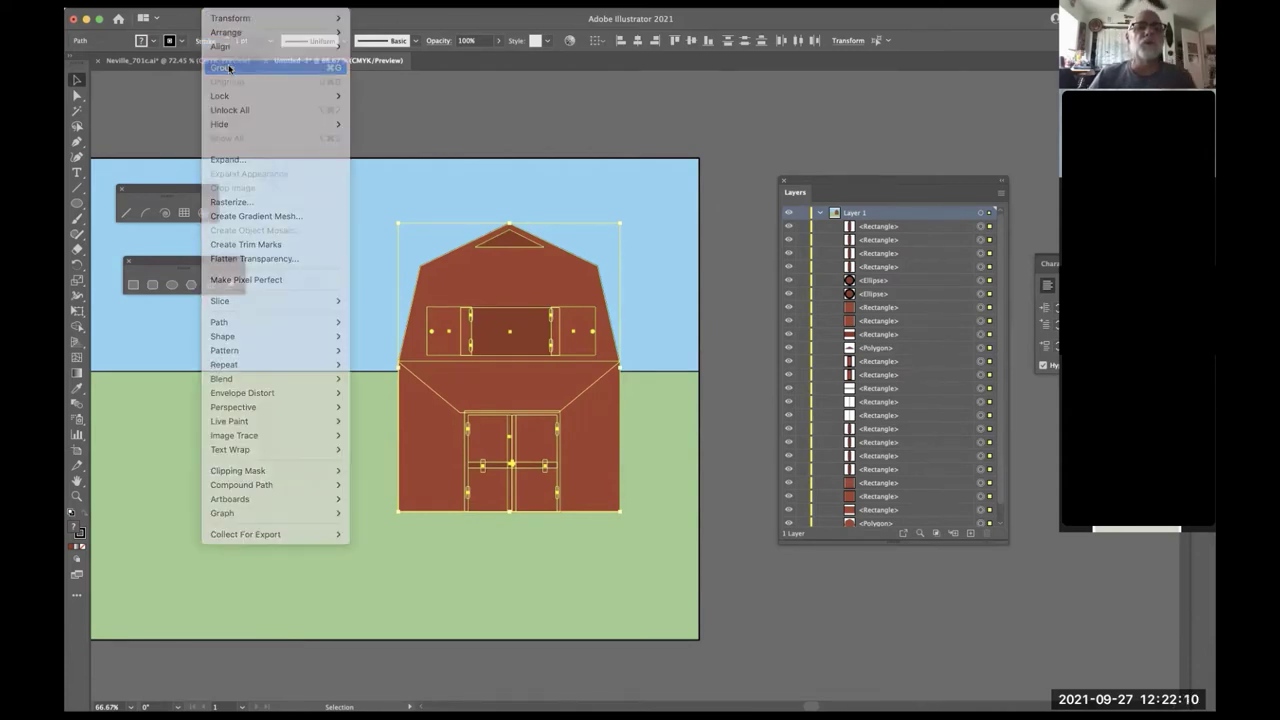
{"action": "left_click", "coordinate": [228, 68]}
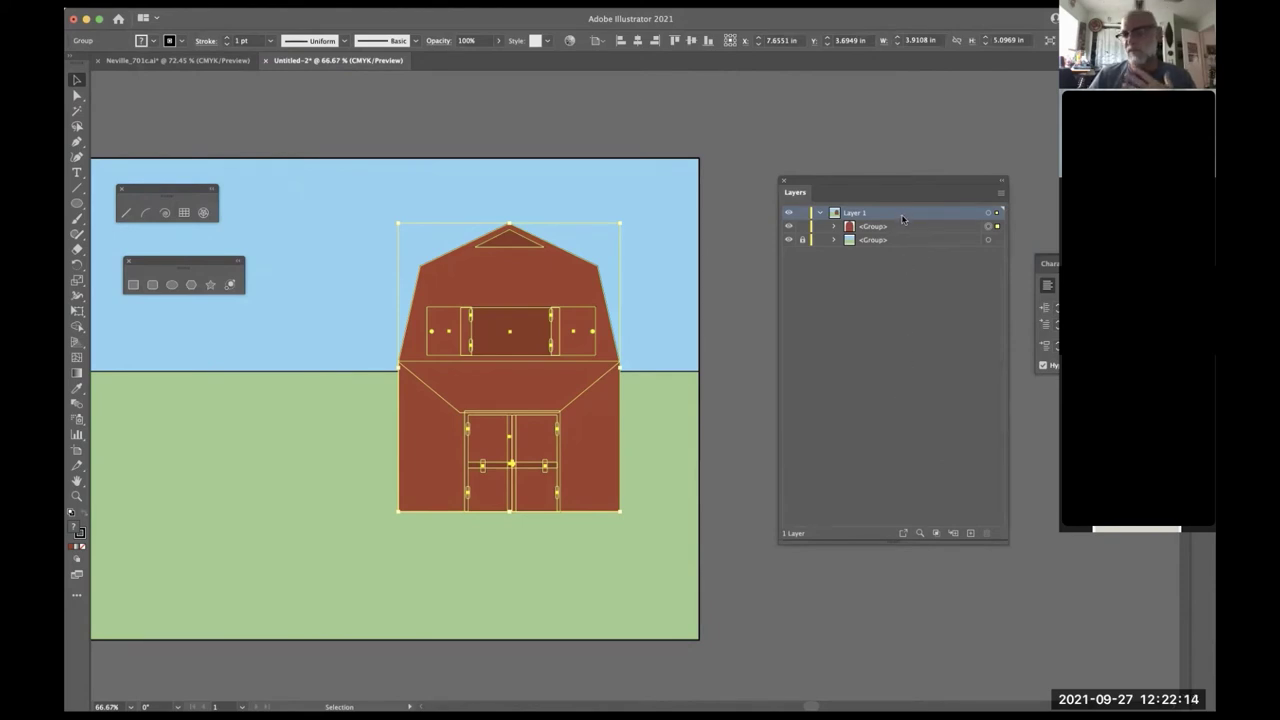
{"action": "left_click", "coordinate": [729, 183]}
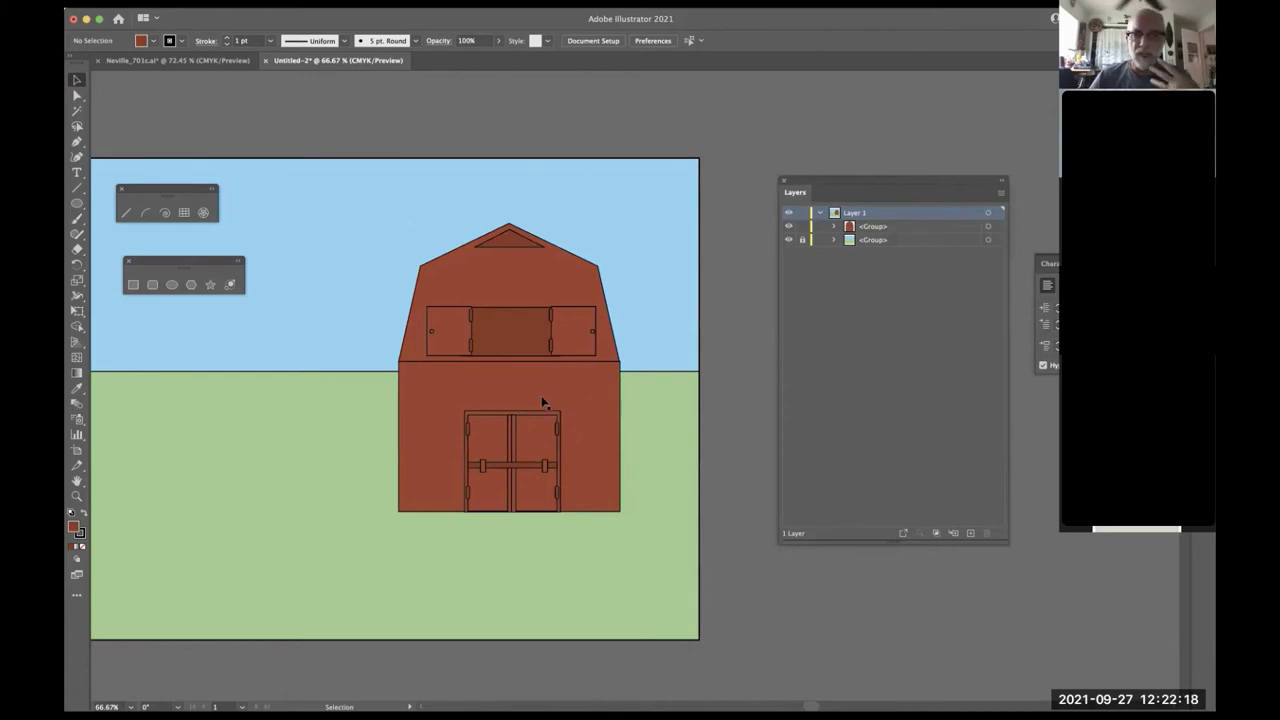
{"action": "left_click", "coordinate": [543, 402]}
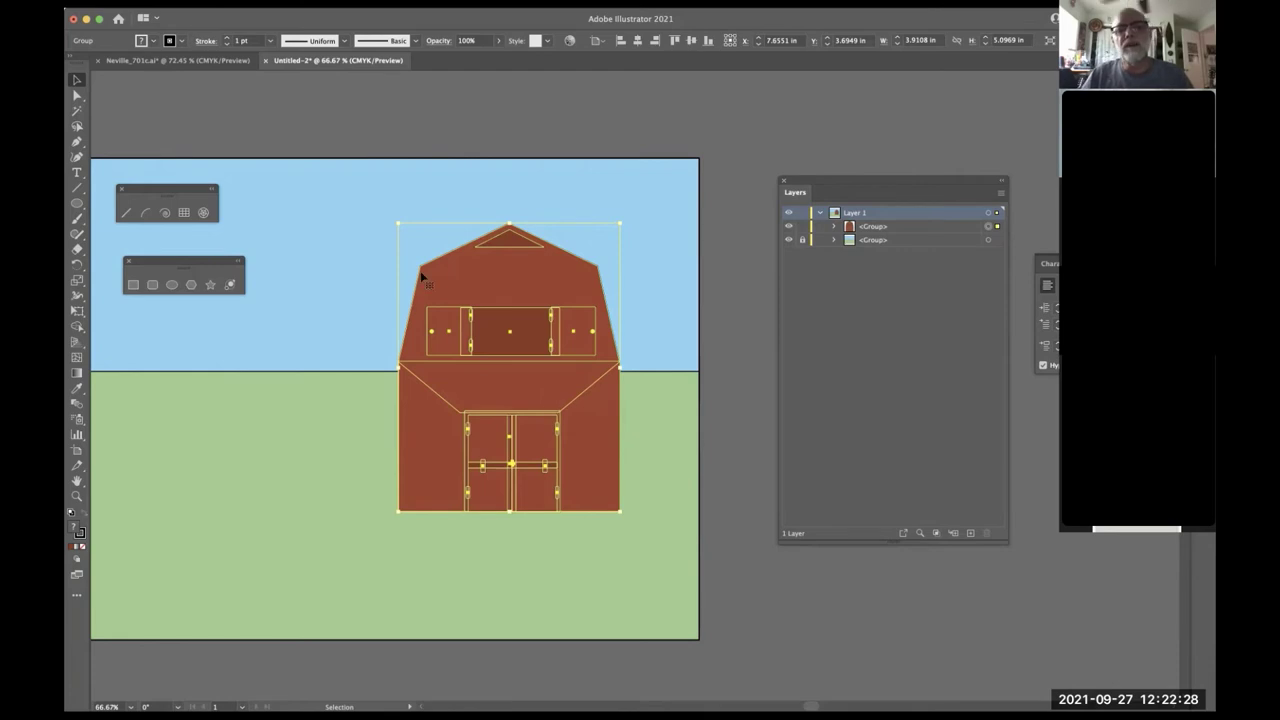
{"action": "key", "text": "a"}
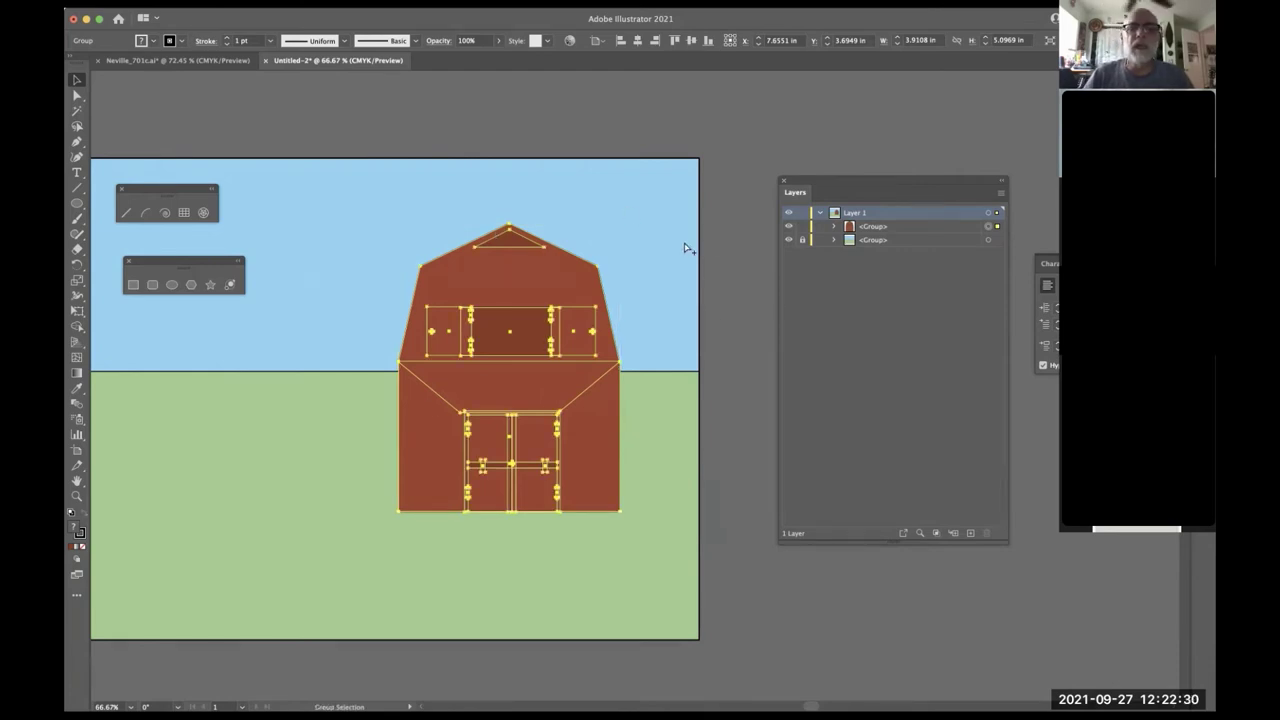
{"action": "key", "text": "space"}
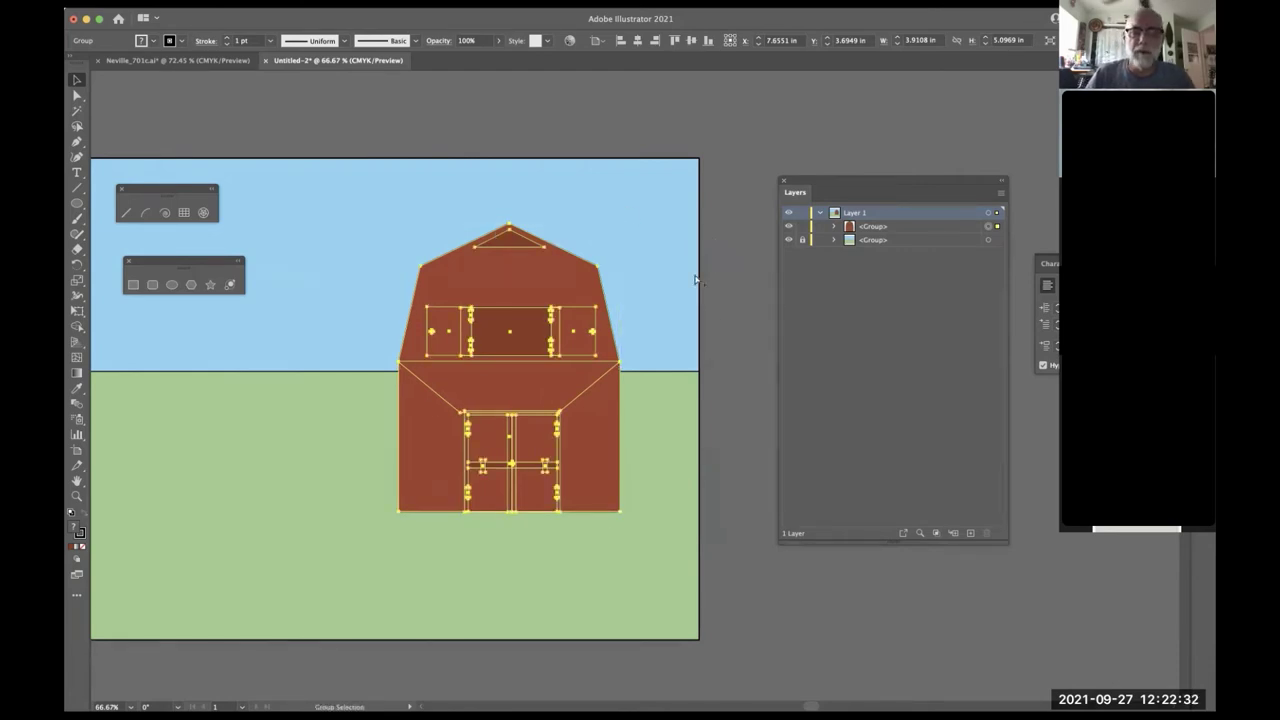
{"action": "left_click", "coordinate": [695, 280]}
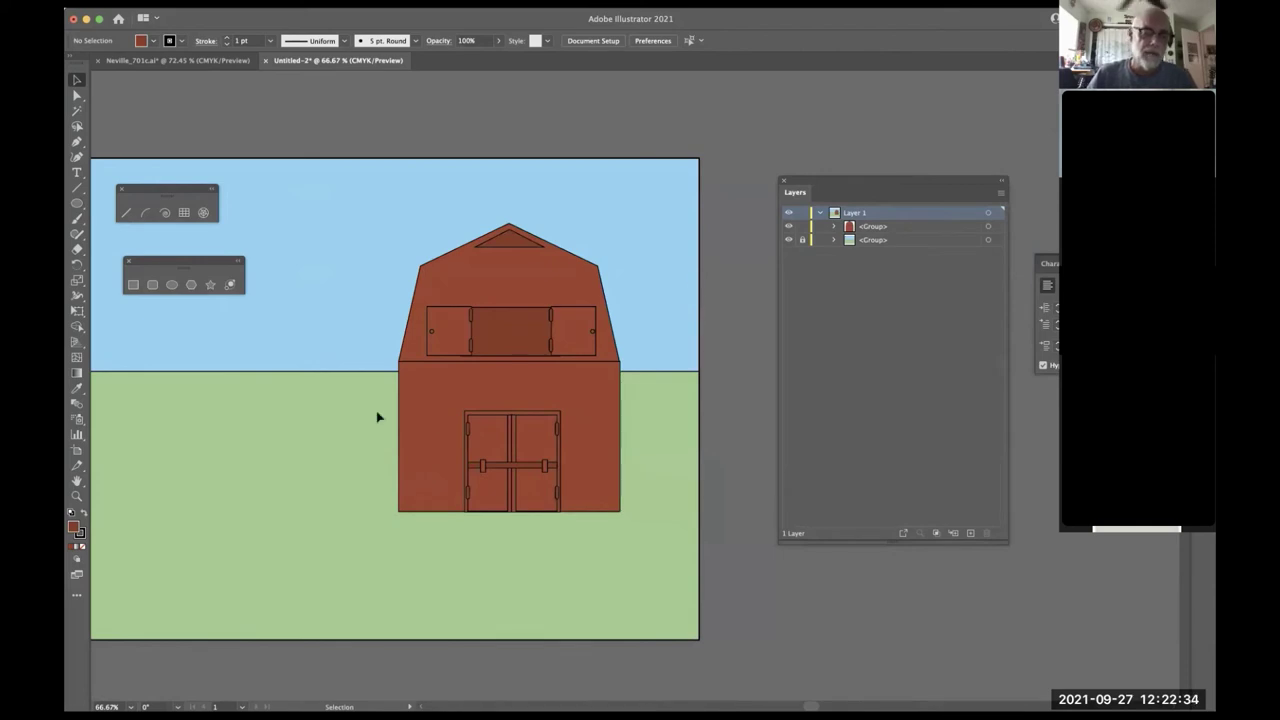
- Draw a dark red rectangle about 0.65 by 2.64 in against the left side of the barn's lower wall
{"action": "left_click", "coordinate": [133, 284]}
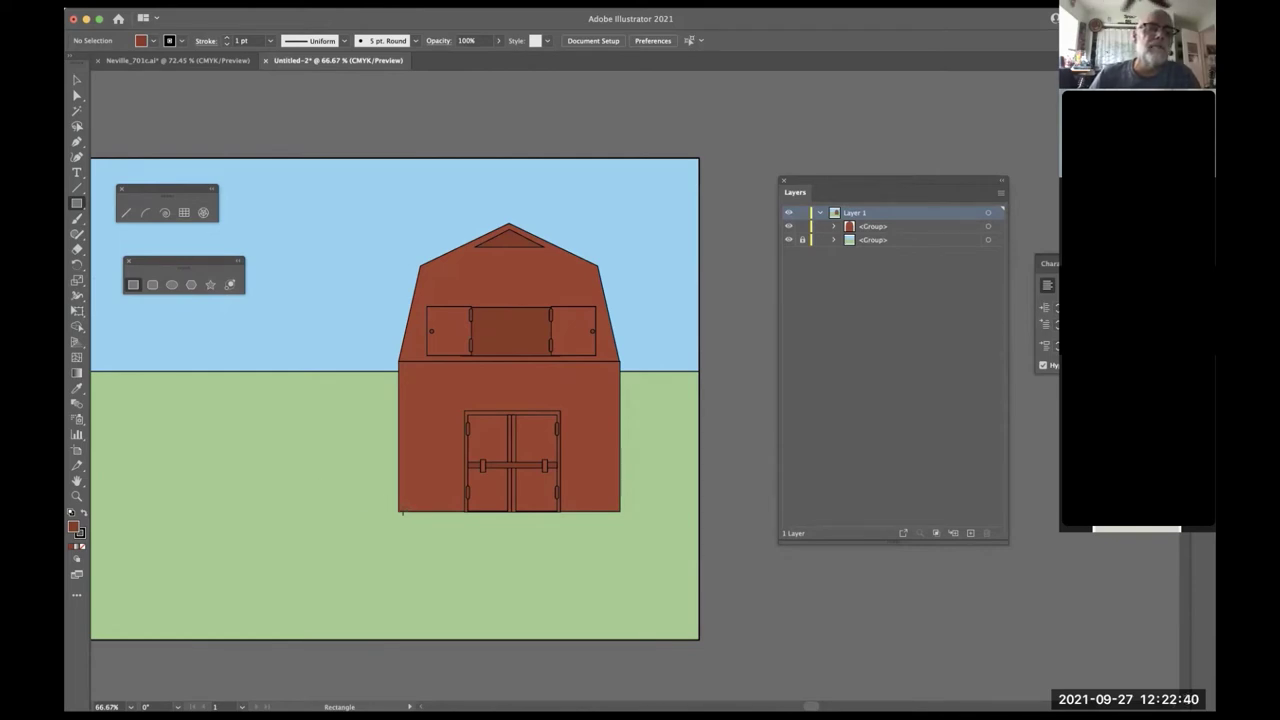
{"action": "mouse_move", "coordinate": [395, 510]}
{"action": "left_mouse_down"}
{"action": "mouse_move", "coordinate": [381, 322]}
{"action": "mouse_move", "coordinate": [357, 300]}
{"action": "mouse_move", "coordinate": [361, 363]}
{"action": "left_mouse_up"}
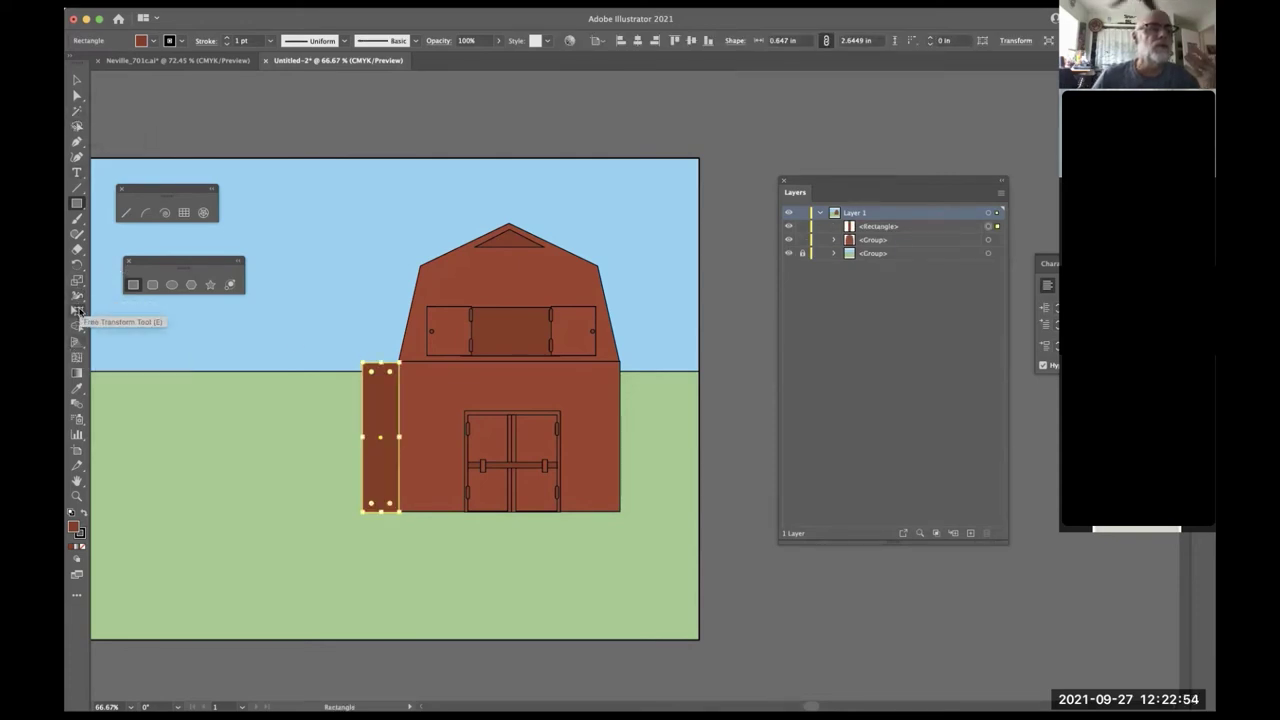
{"action": "left_click", "coordinate": [78, 311]}
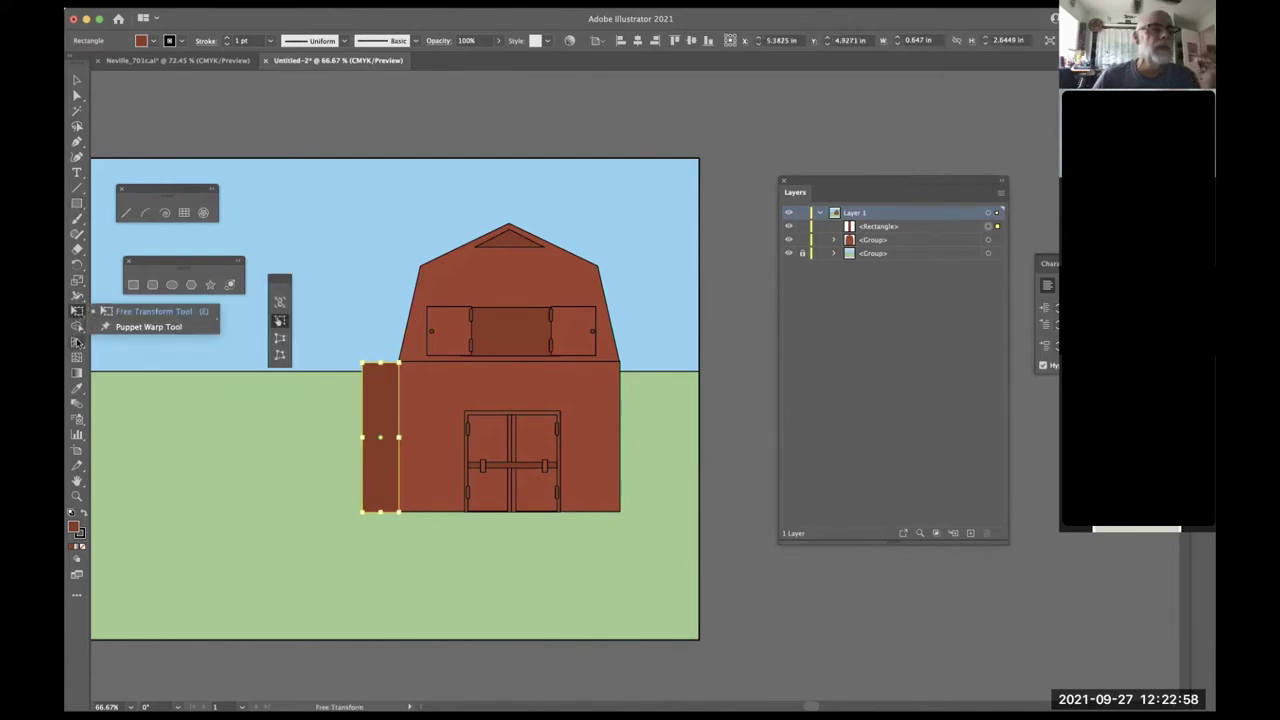
{"action": "left_click", "coordinate": [465, 5]}
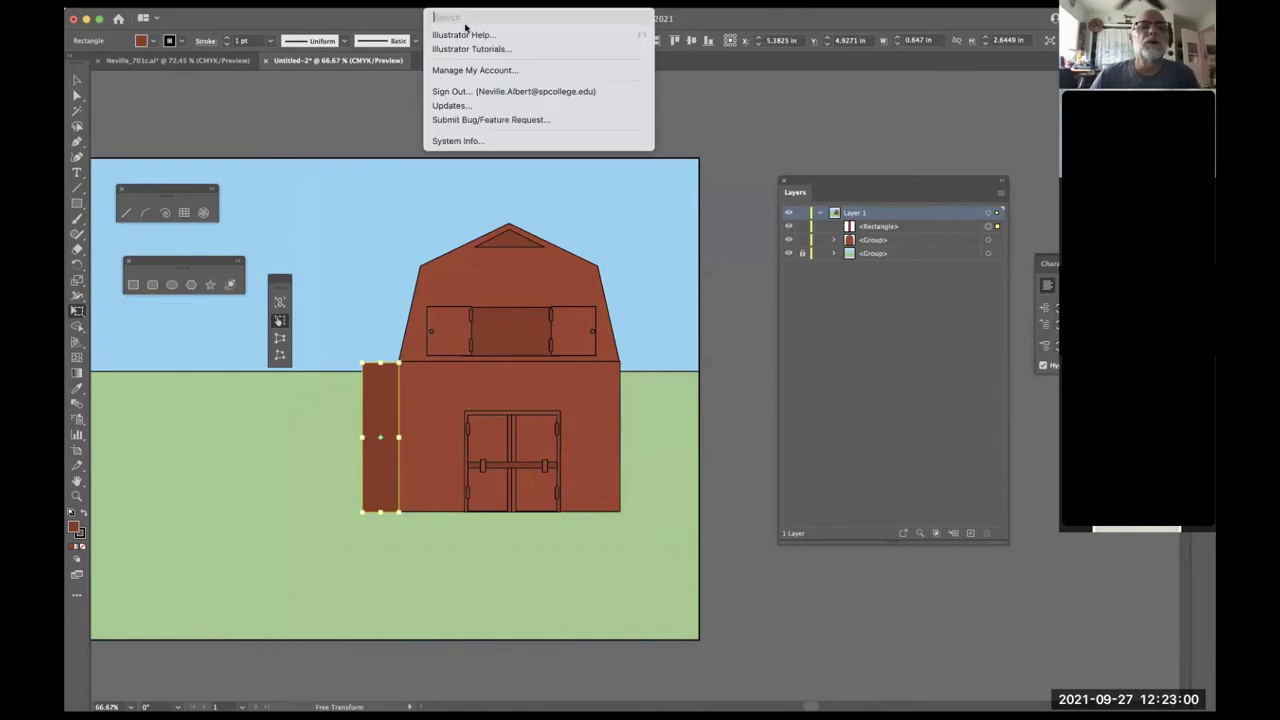
{"action": "type", "text": "shear"}
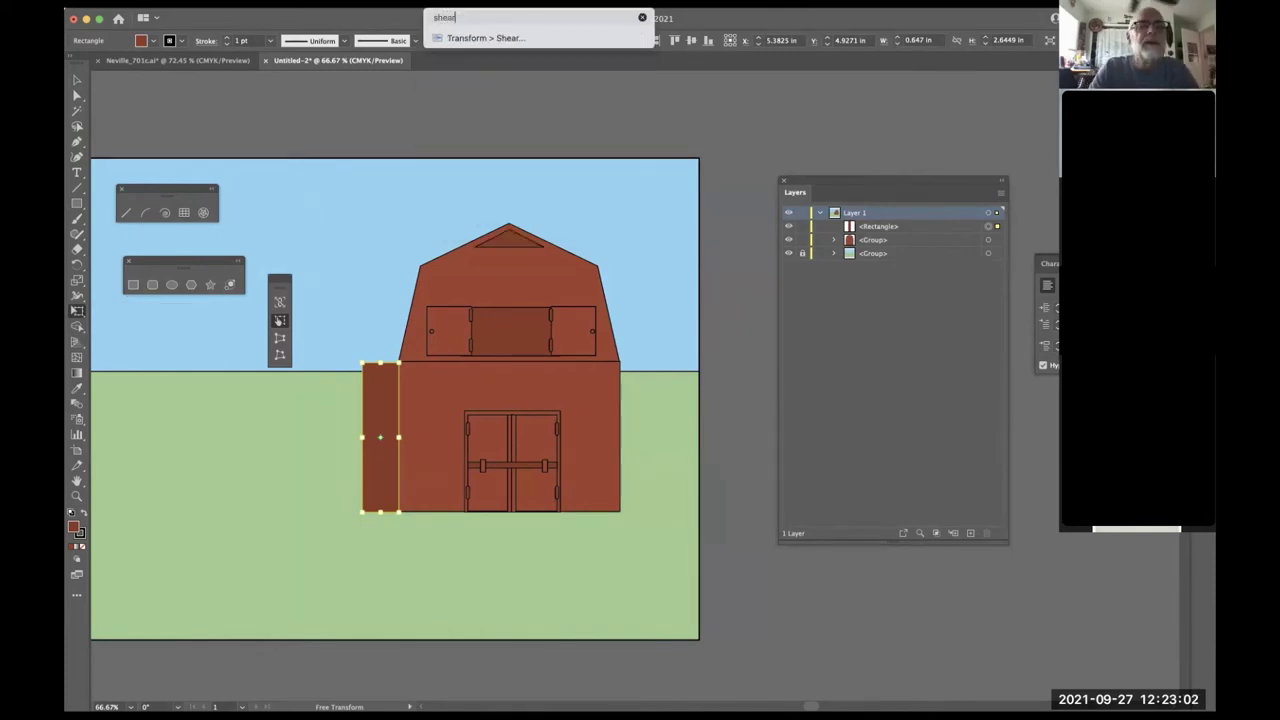
{"action": "mouse_move", "coordinate": [485, 38]}
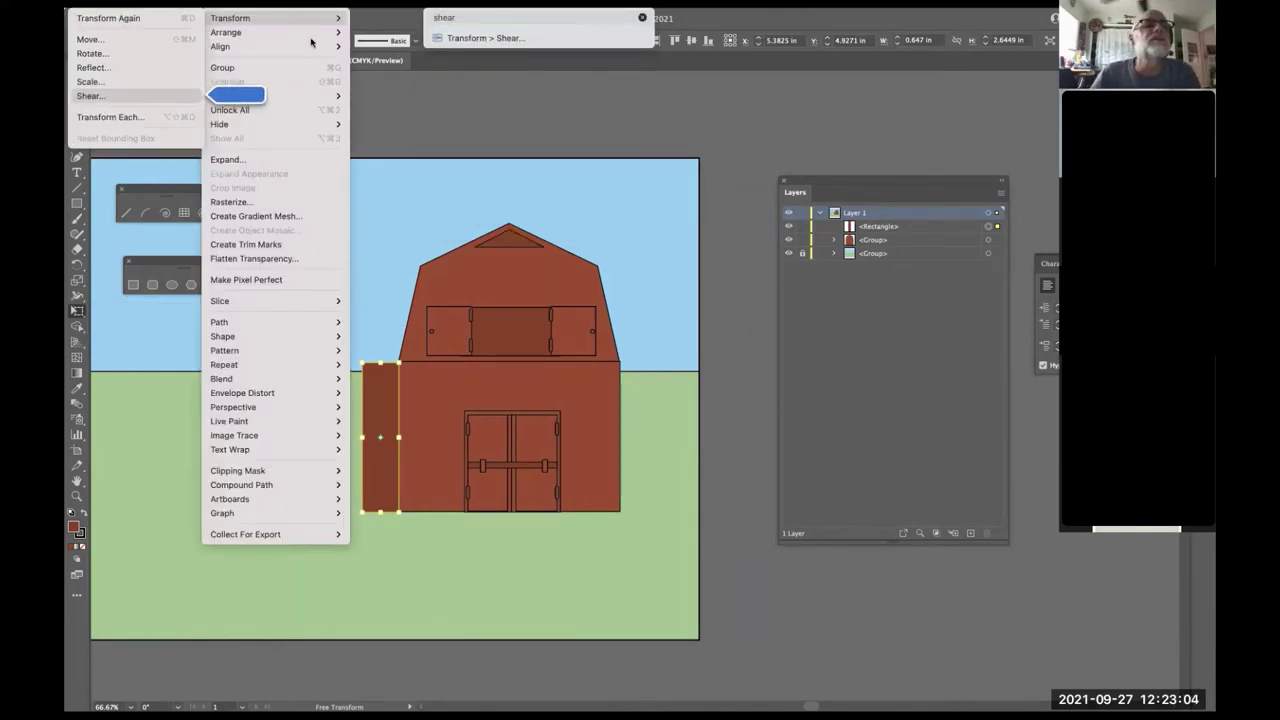
{"action": "mouse_move", "coordinate": [225, 4]}
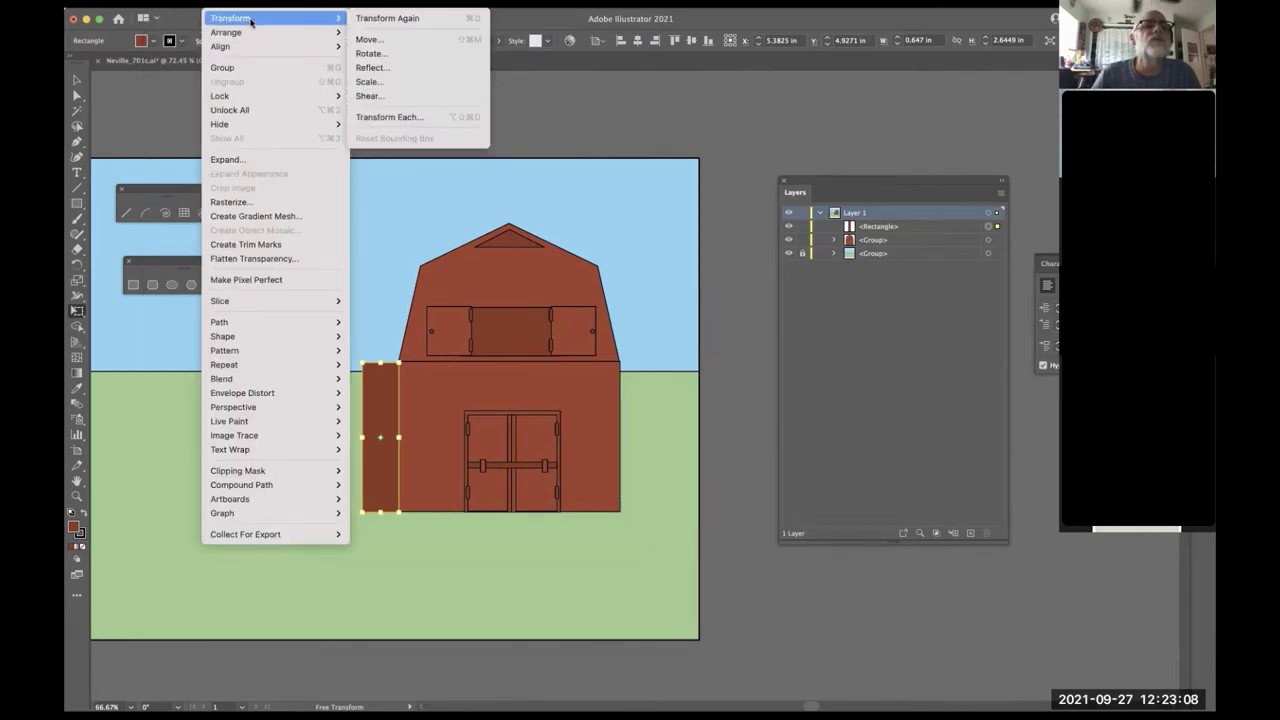
{"action": "left_click", "coordinate": [398, 95]}
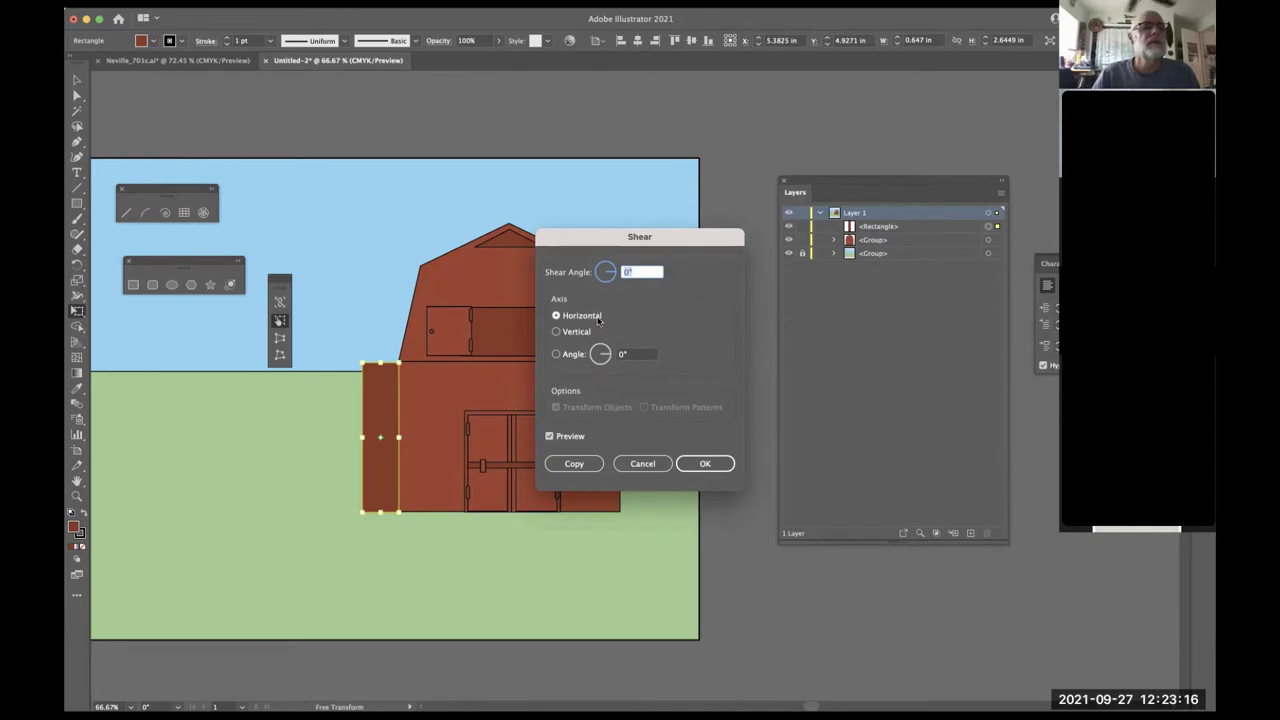
{"action": "left_click", "coordinate": [655, 466]}
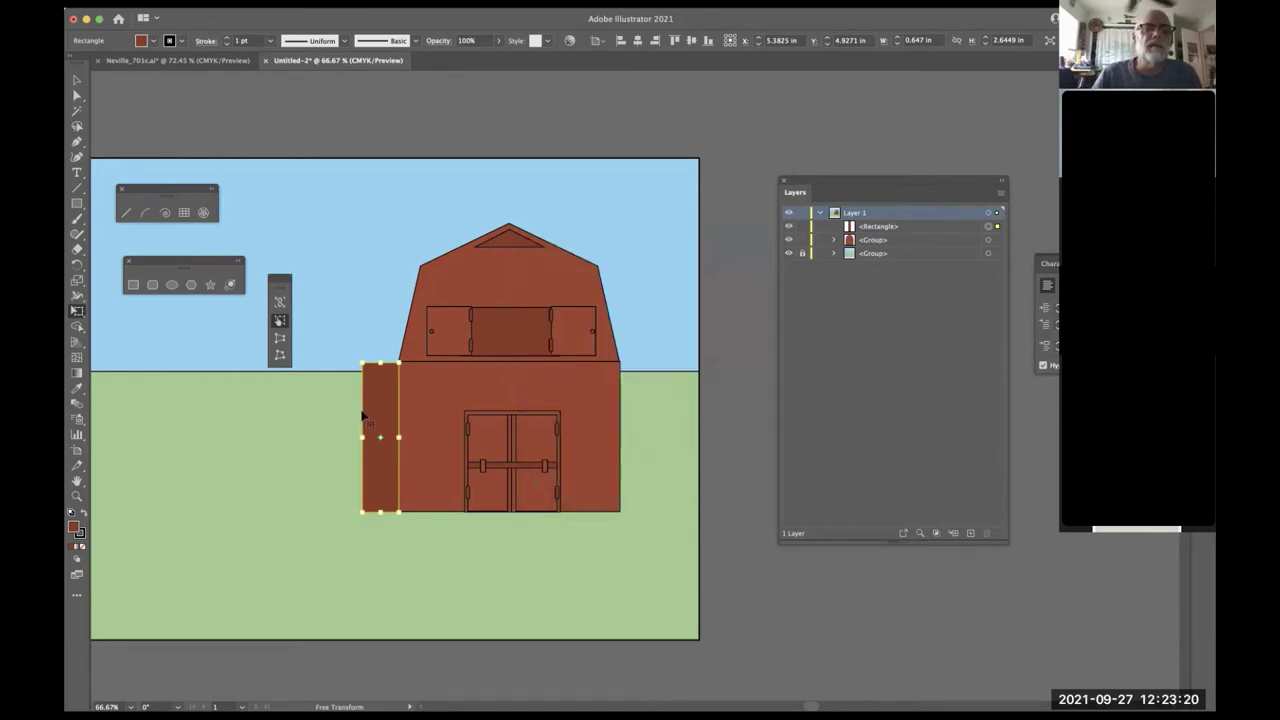
{"action": "left_click_drag", "start_coordinate": [368, 414], "coordinate": [362, 400]}
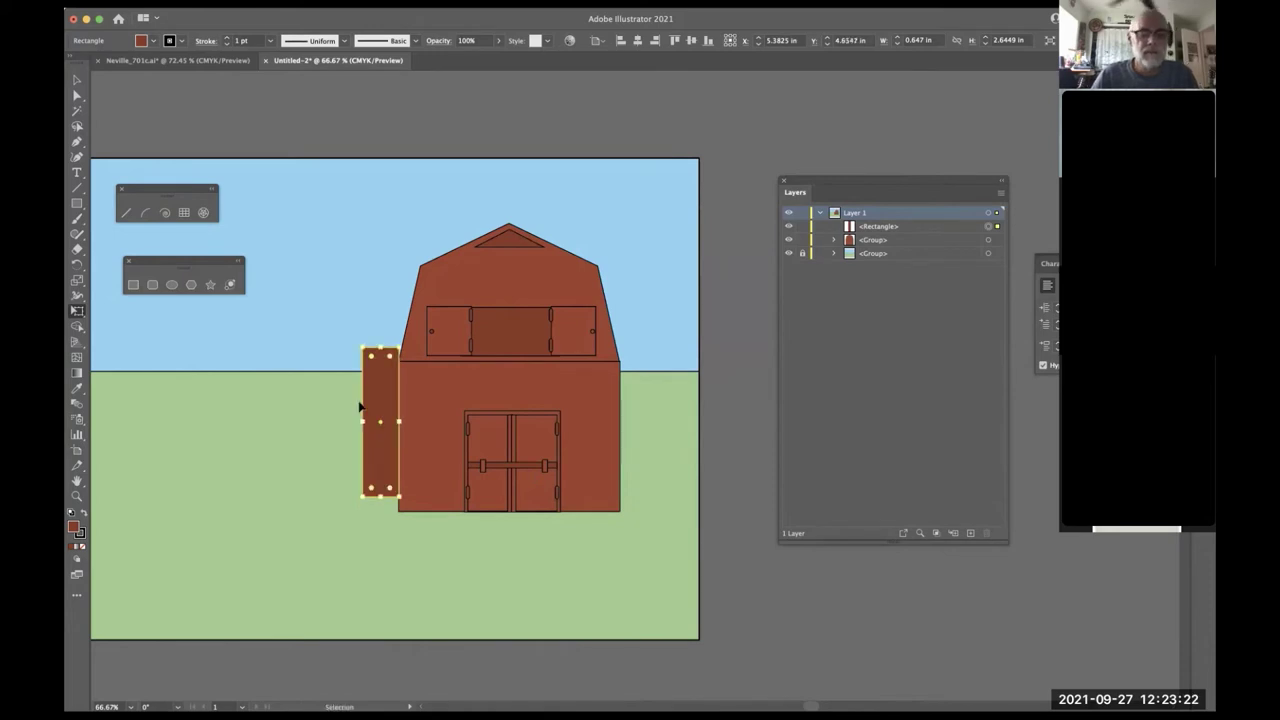
{"action": "key", "text": "ctrl+z"}
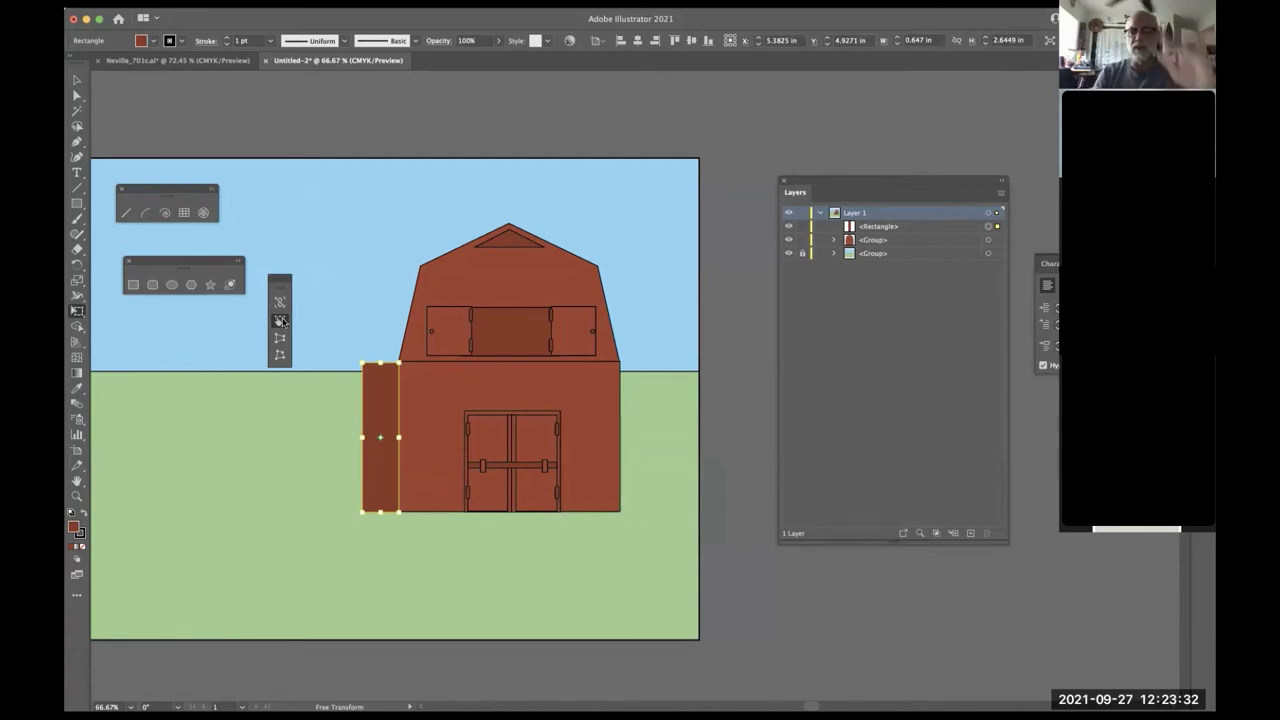
- Slant the side rectangle by raising only its outer vertical edge with the Direct Selection tool
{"action": "key", "text": "a"}
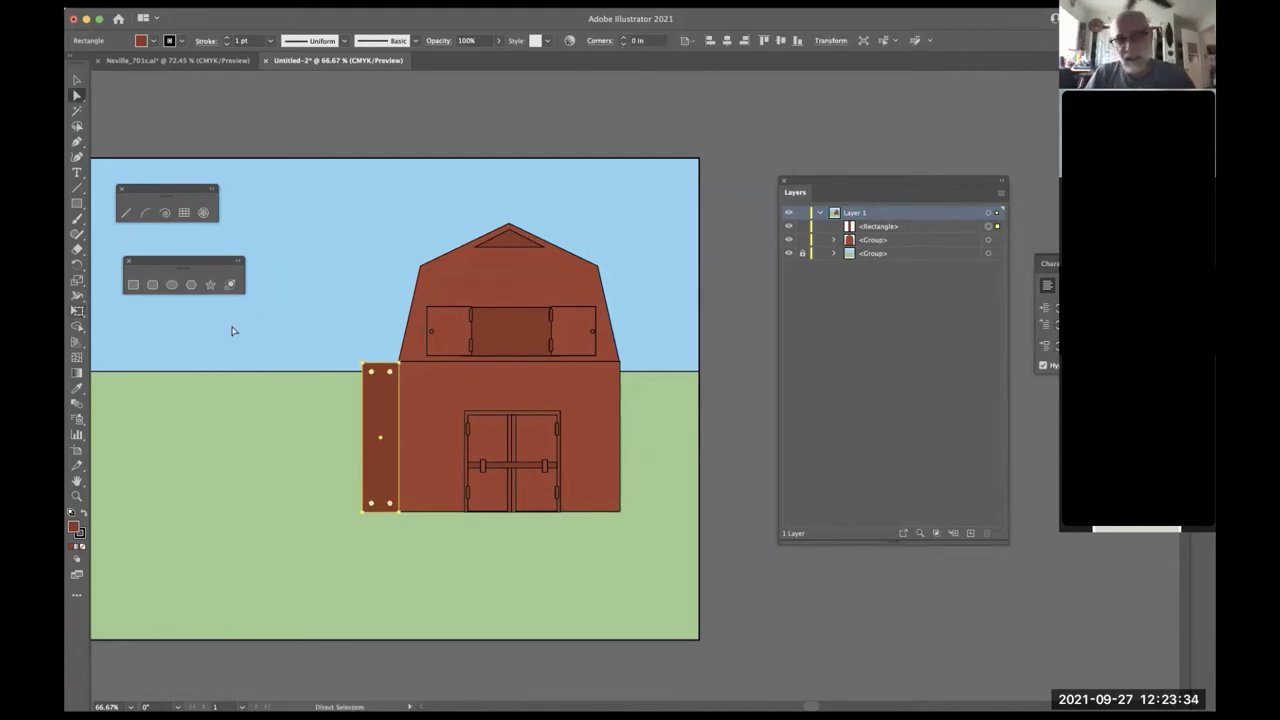
{"action": "left_click", "coordinate": [337, 549]}
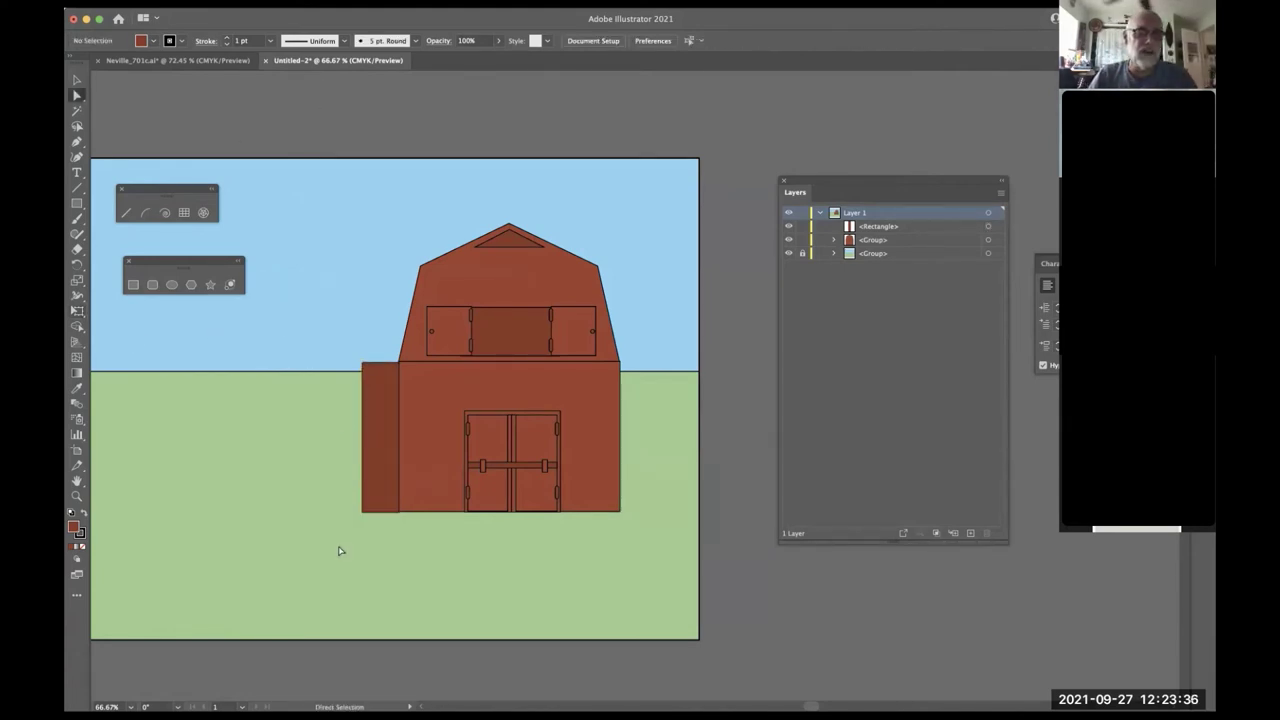
{"action": "left_click_drag", "start_coordinate": [366, 460], "coordinate": [370, 417]}
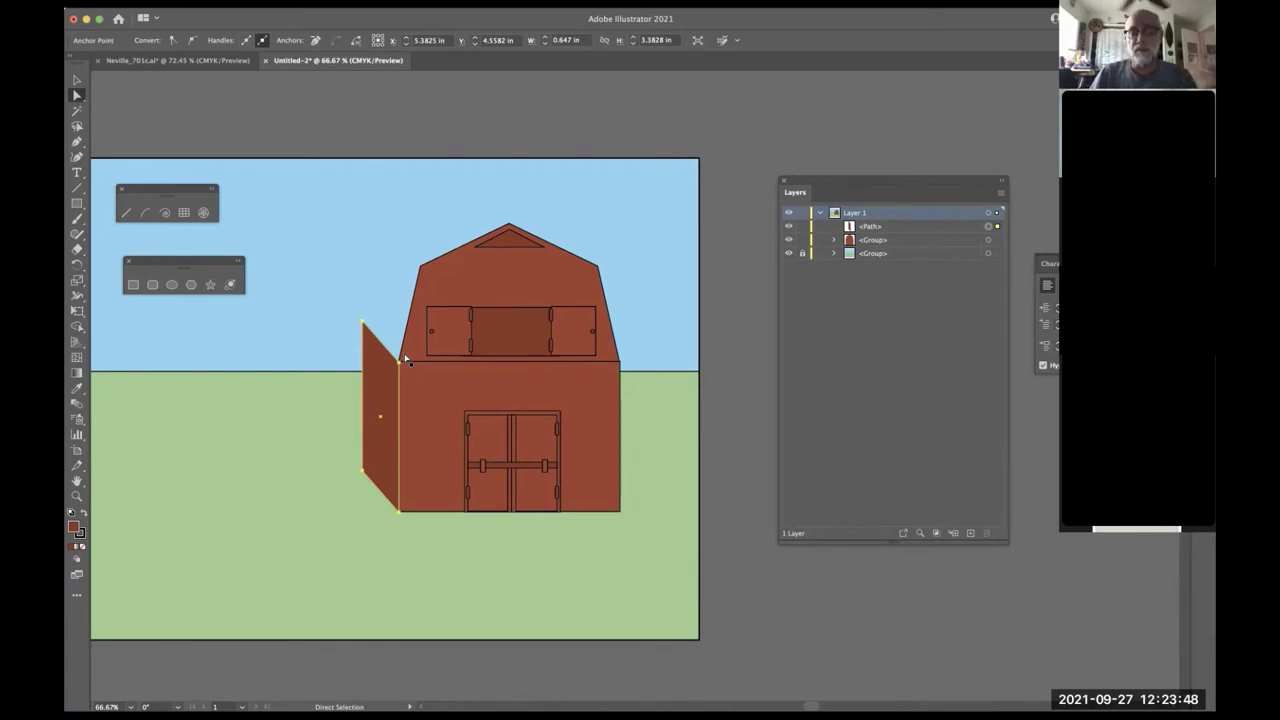
- Copy the slanted side panel above itself and reshape the copy's upper edge to meet the barn's sloping roof corner
{"action": "left_click_drag", "start_coordinate": [389, 418], "coordinate": [387, 271]}
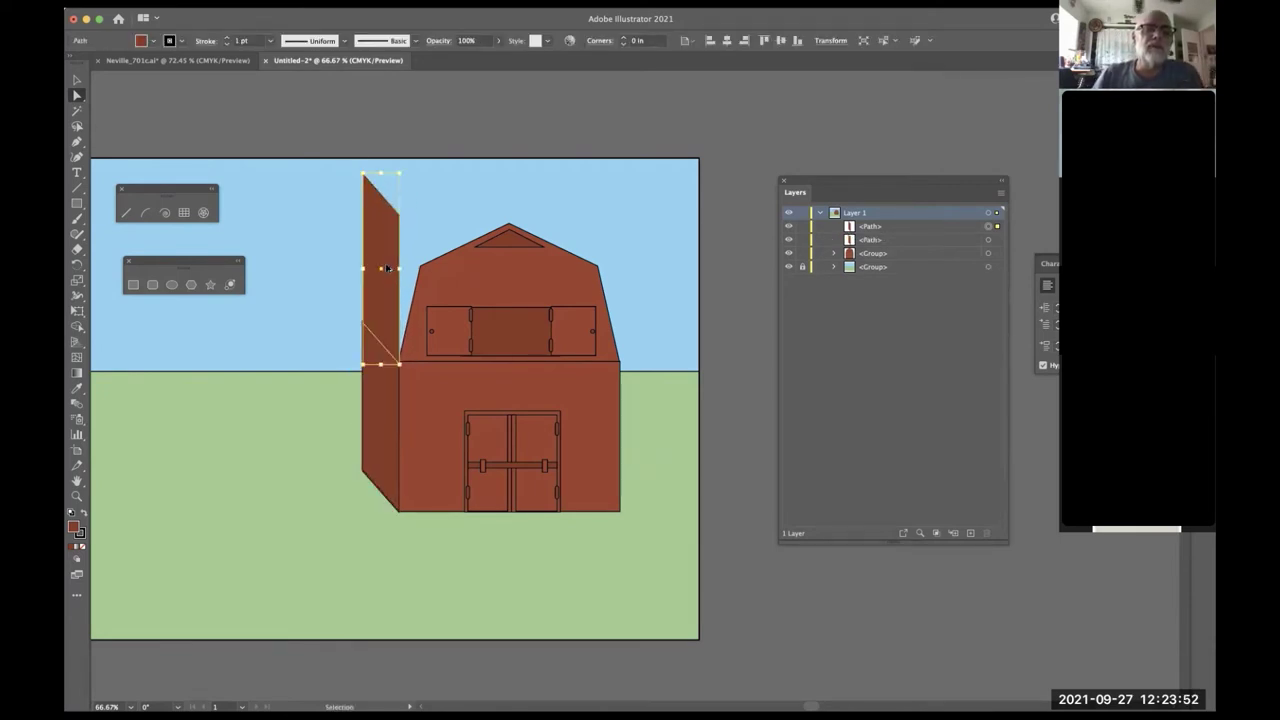
{"action": "key", "text": "v"}
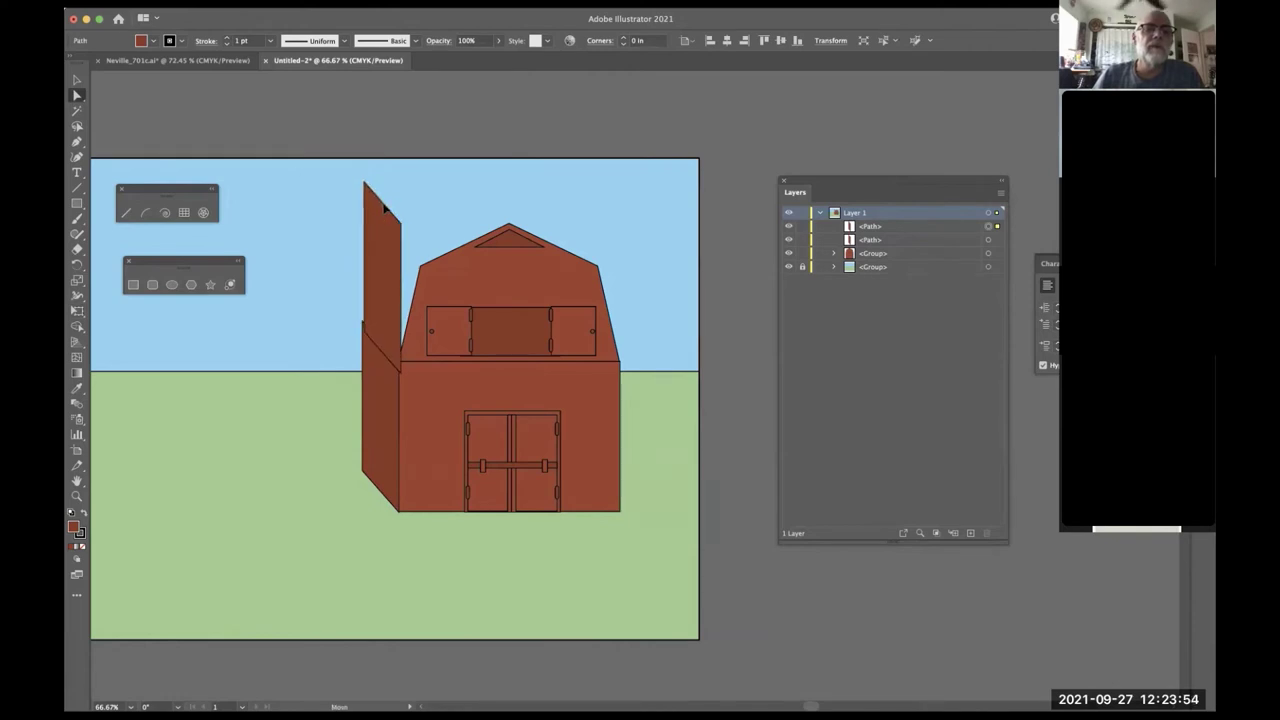
{"action": "left_click_drag", "start_coordinate": [377, 199], "coordinate": [391, 248]}
{"action": "left_click", "coordinate": [457, 130]}
{"action": "left_click", "coordinate": [413, 300]}
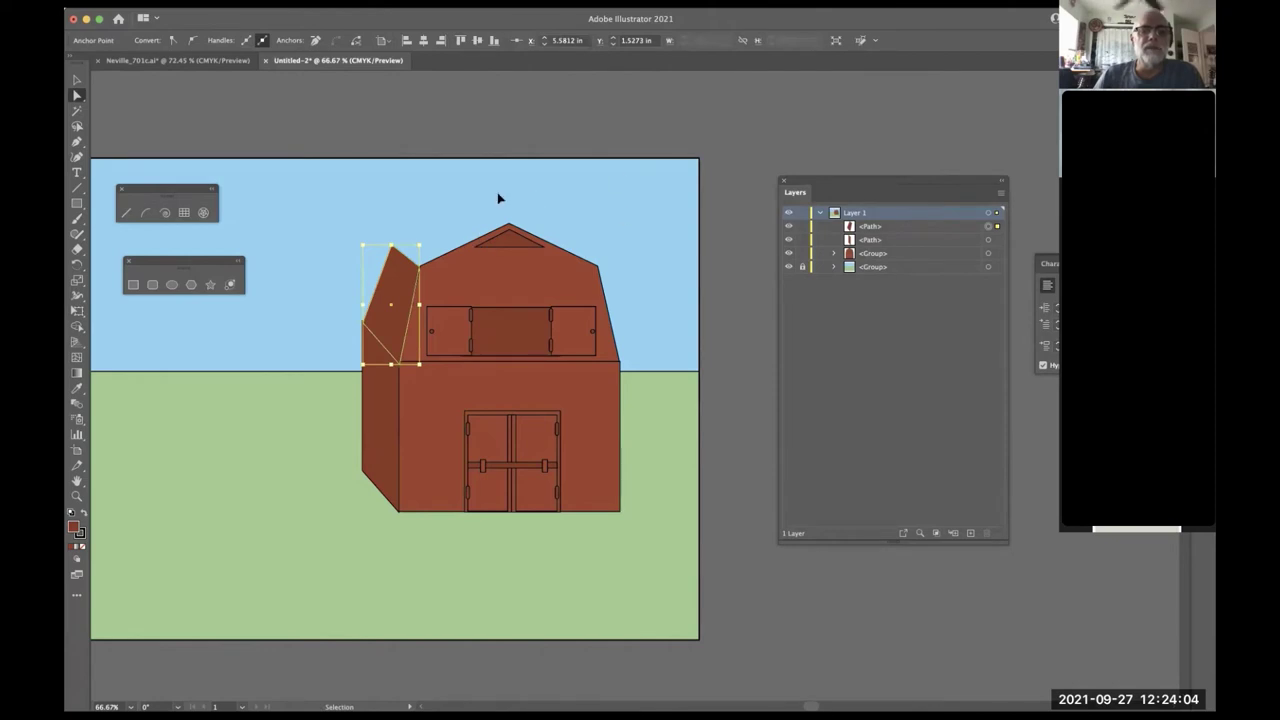
- Delete both side panels beside the barn
{"action": "left_click", "coordinate": [381, 447]}
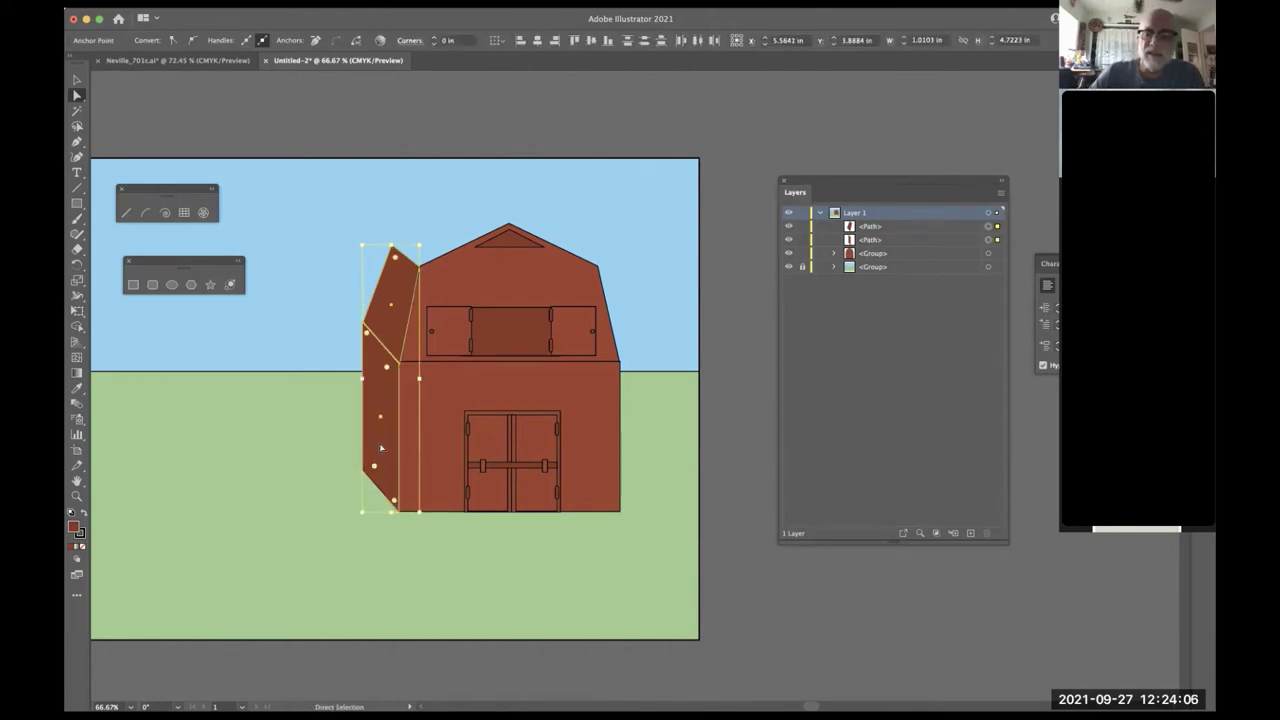
{"action": "key", "text": "Delete"}
{"action": "key", "text": "Delete"}
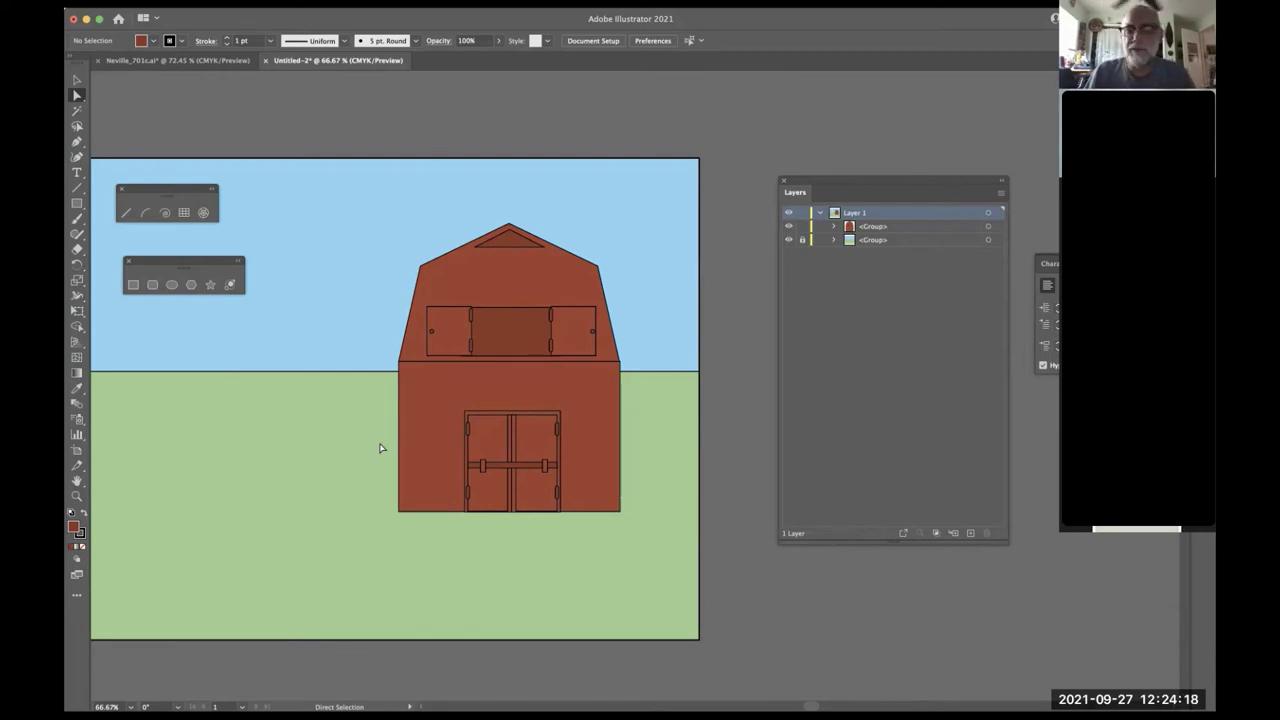
- Restore the default white fill and black stroke, and draw a multi-turn spiral about 3.8 by 3.2 in over the sky
{"action": "left_click_drag", "start_coordinate": [309, 354], "coordinate": [424, 361]}
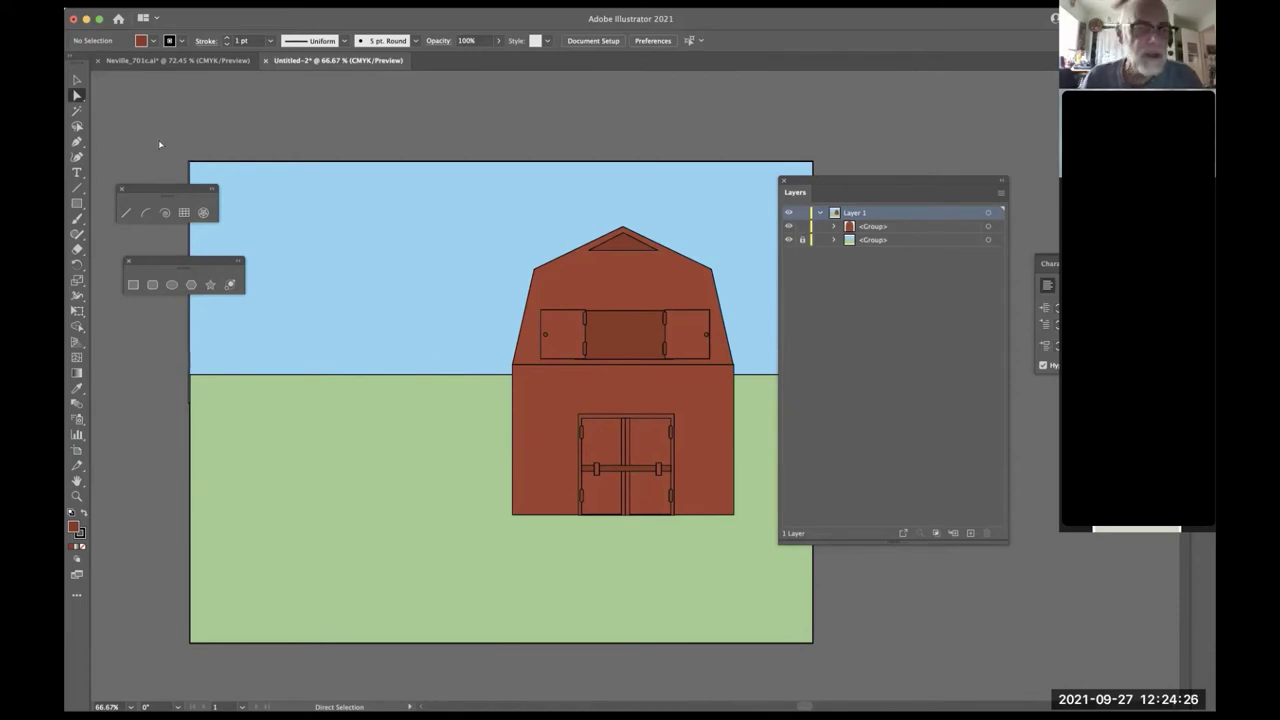
{"action": "left_click", "coordinate": [166, 213]}
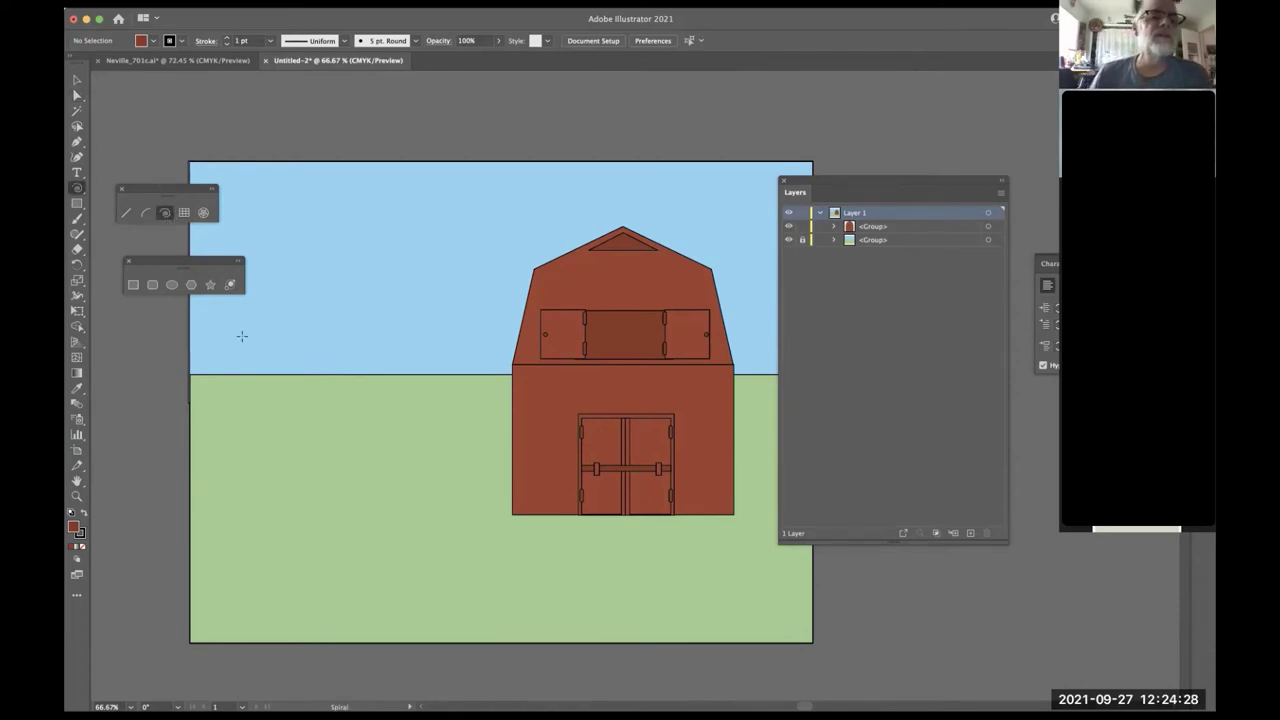
{"action": "left_click", "coordinate": [72, 513]}
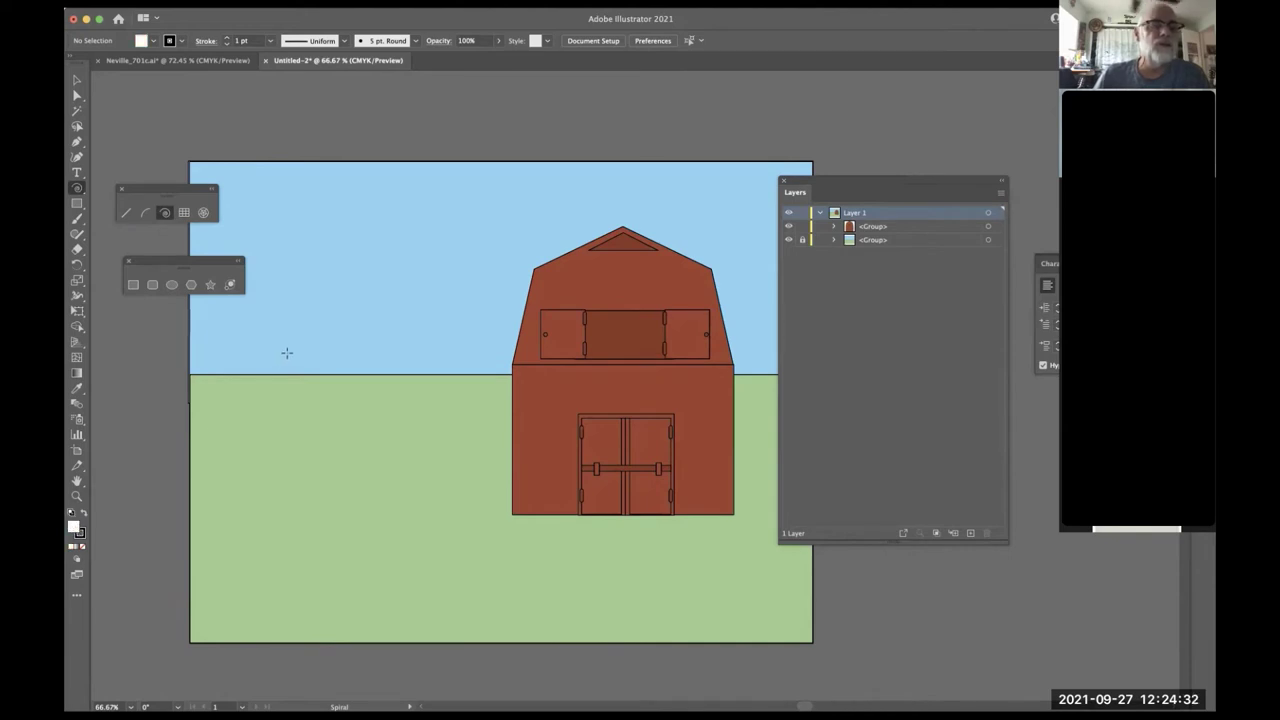
{"action": "left_click_drag", "start_coordinate": [354, 267], "coordinate": [311, 311]}
{"action": "mouse_move", "coordinate": [311, 300]}
{"action": "left_mouse_down"}
{"action": "mouse_move", "coordinate": [303, 279]}
{"action": "mouse_move", "coordinate": [251, 357]}
{"action": "mouse_move", "coordinate": [200, 330]}
{"action": "mouse_move", "coordinate": [221, 318]}
{"action": "mouse_move", "coordinate": [112, 380]}
{"action": "mouse_move", "coordinate": [225, 322]}
{"action": "mouse_move", "coordinate": [220, 309]}
{"action": "mouse_move", "coordinate": [223, 326]}
{"action": "mouse_move", "coordinate": [239, 321]}
{"action": "left_mouse_up"}
{"action": "key", "text": "Up"}
{"action": "key", "text": "Up"}
{"action": "key", "text": "Up"}
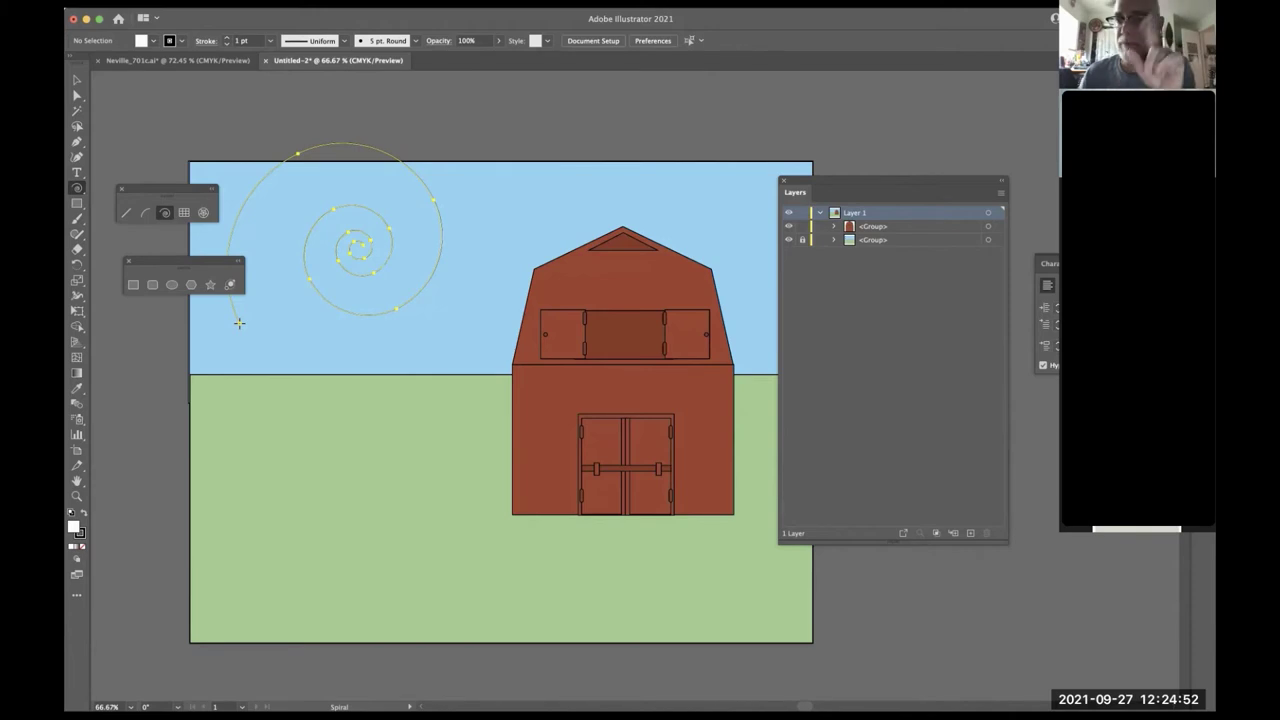
{"action": "left_click_drag", "start_coordinate": [239, 322], "coordinate": [238, 321]}
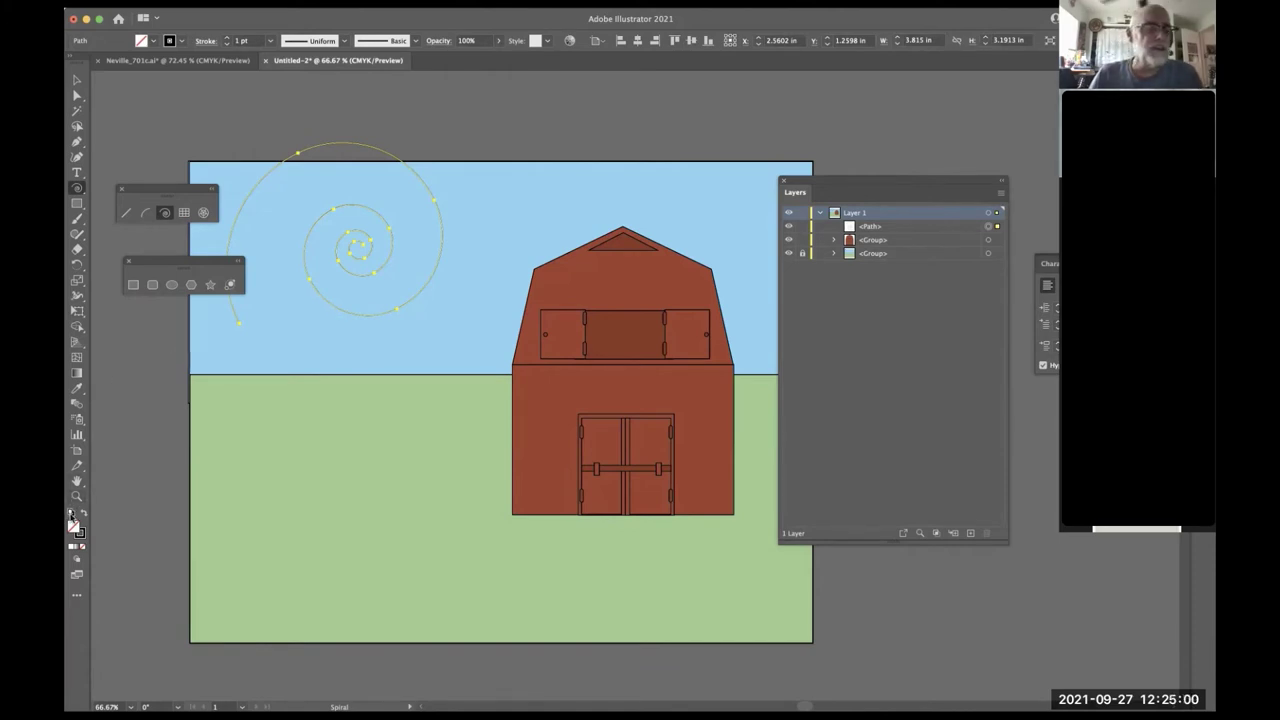
- Fill the spiral with the default white and move it down and right, beside the barn across the horizon
{"action": "left_click", "coordinate": [71, 513]}
{"action": "key", "text": "a"}
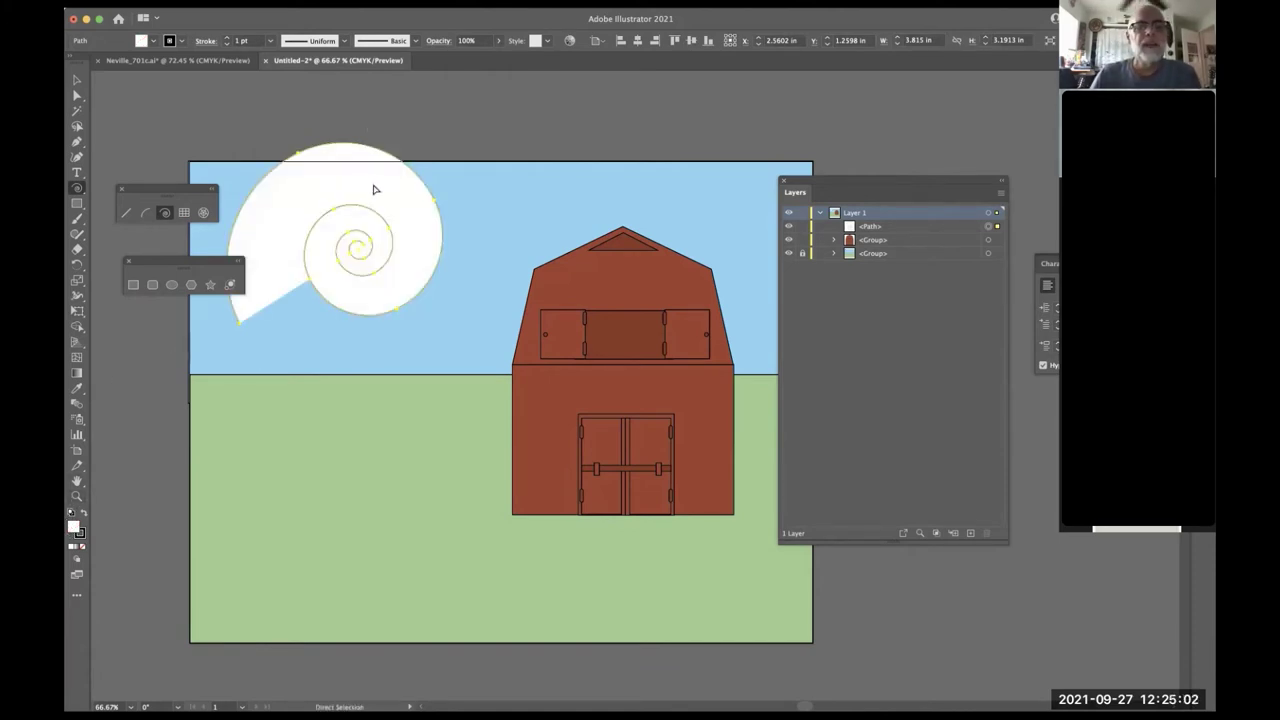
{"action": "left_click_drag", "start_coordinate": [375, 189], "coordinate": [432, 297]}
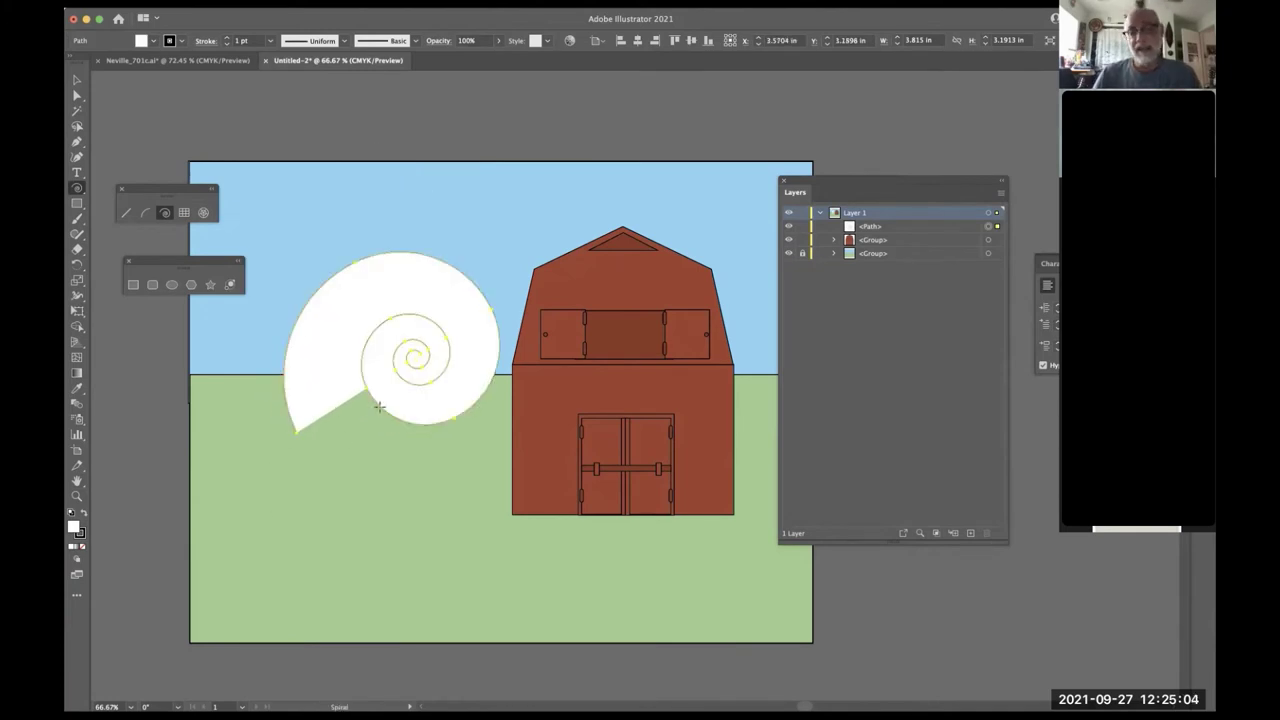
- Try to pull the spiral's inner anchor point down onto the grass, and undo the change
{"action": "key", "text": "a"}
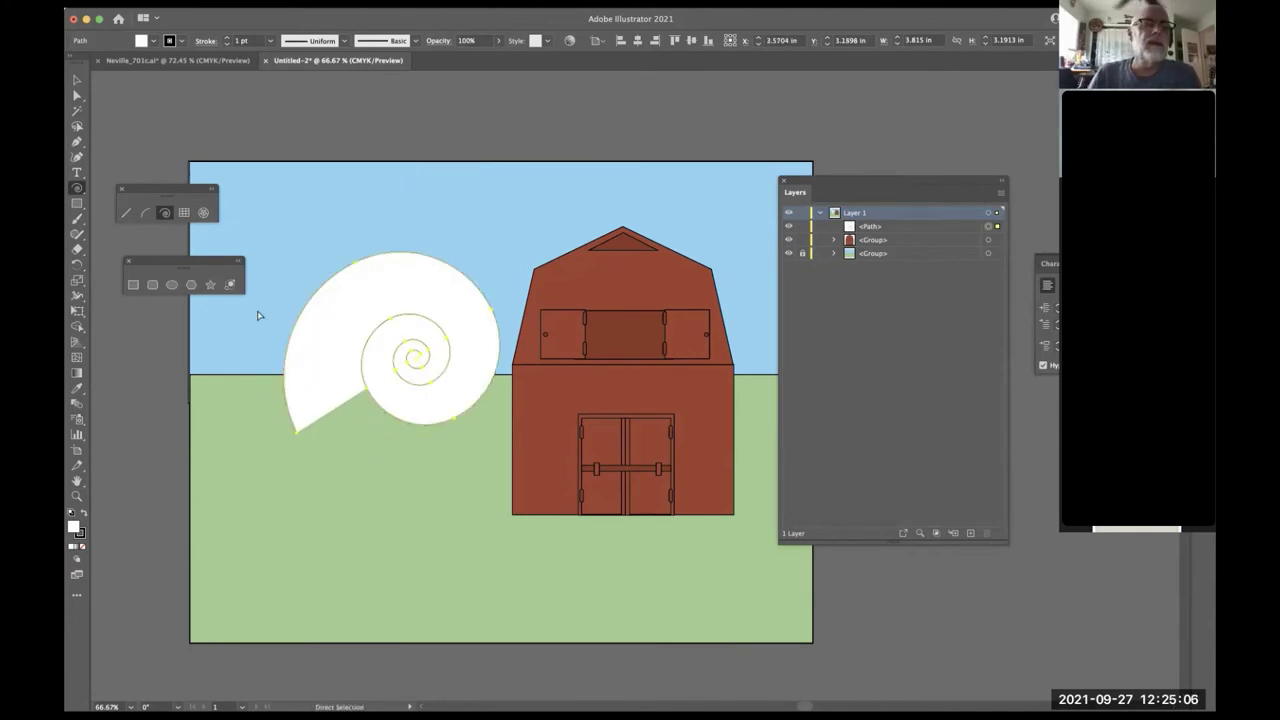
{"action": "left_click", "coordinate": [194, 338]}
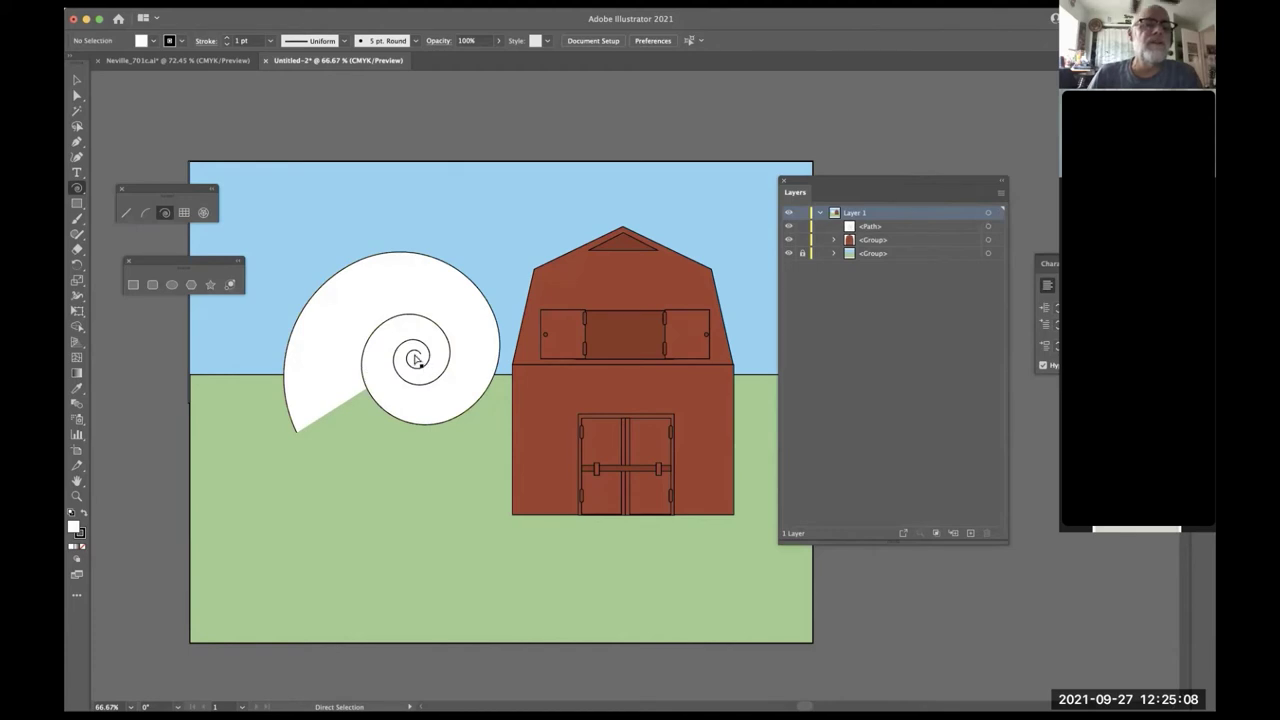
{"action": "left_click_drag", "start_coordinate": [418, 362], "coordinate": [381, 488]}
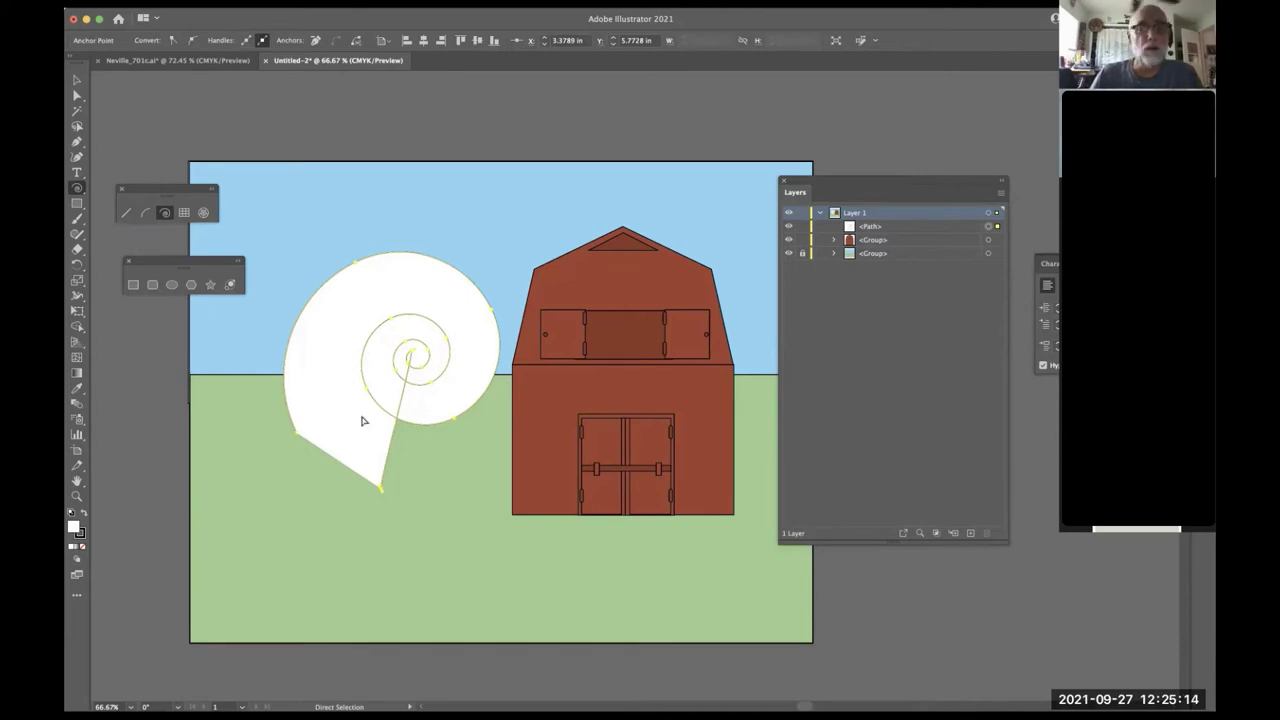
{"action": "key", "text": "super+z"}
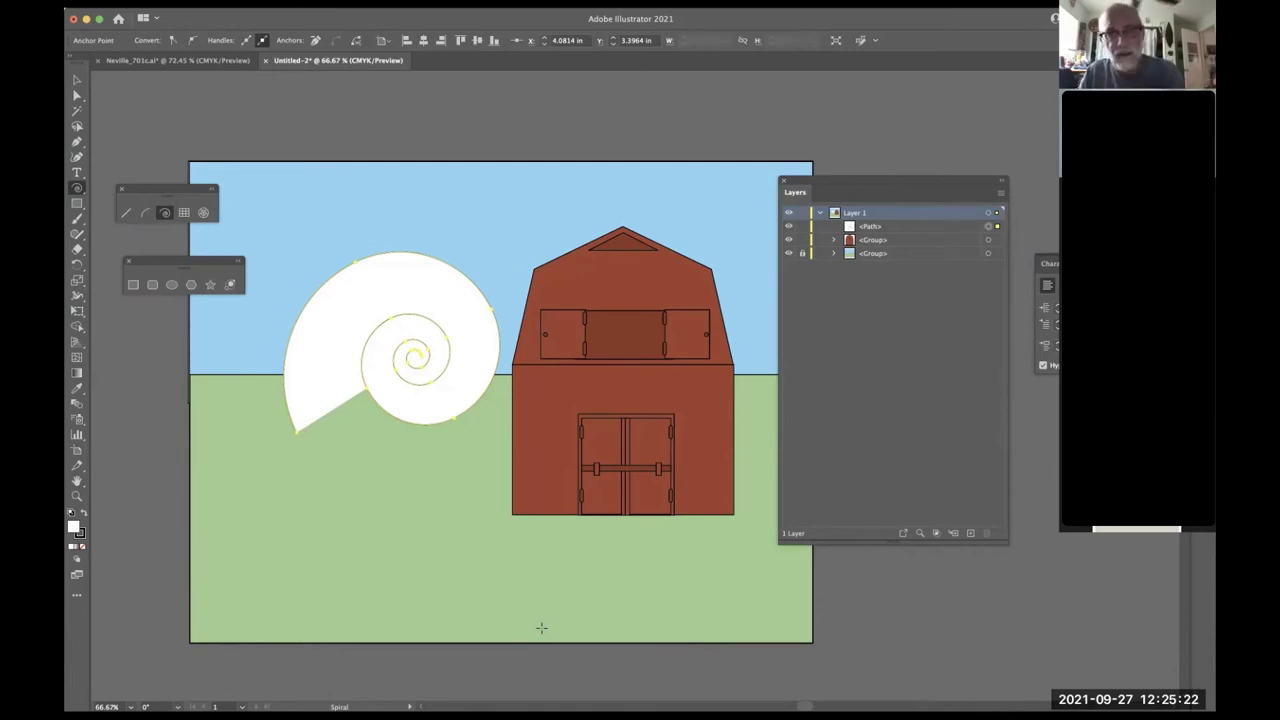
- Draw a closed, wavy white shape with the Pen tool above the spiral, using curved anchor points across the sky
{"action": "key", "text": "h"}
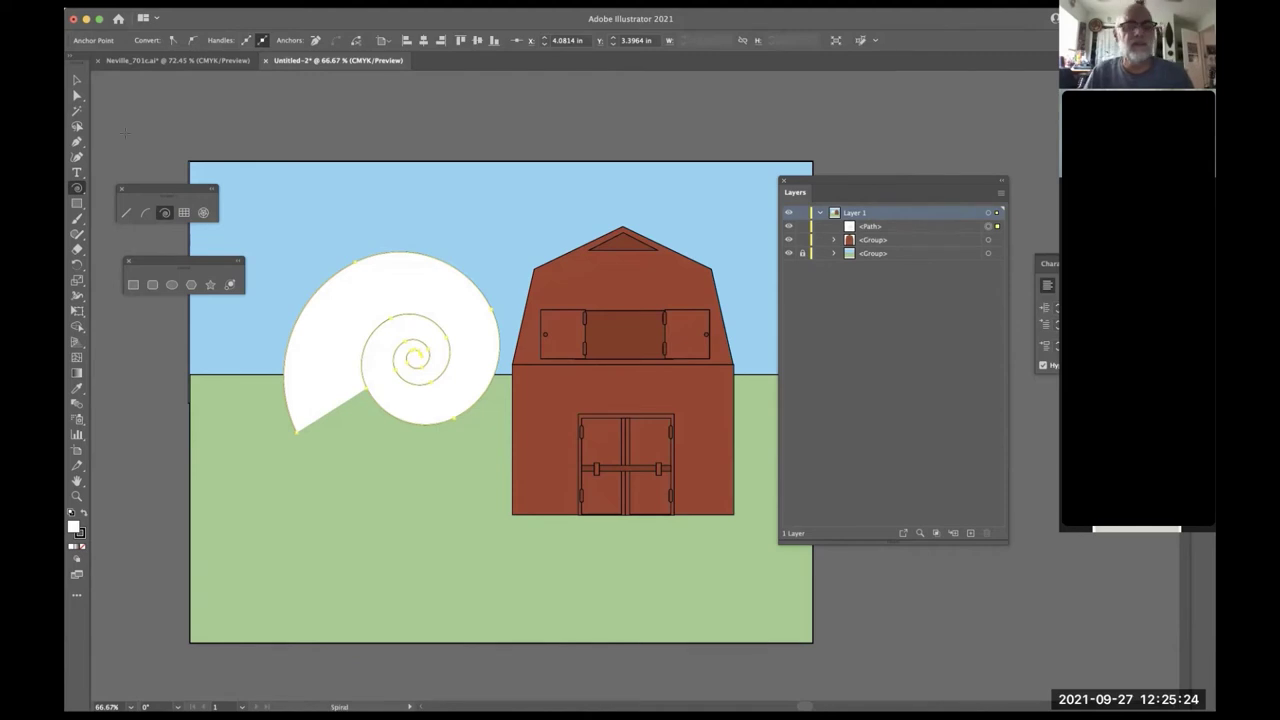
{"action": "key", "text": "p"}
{"action": "left_click_drag", "start_coordinate": [318, 221], "coordinate": [340, 183]}
{"action": "left_click_drag", "start_coordinate": [450, 222], "coordinate": [481, 146]}
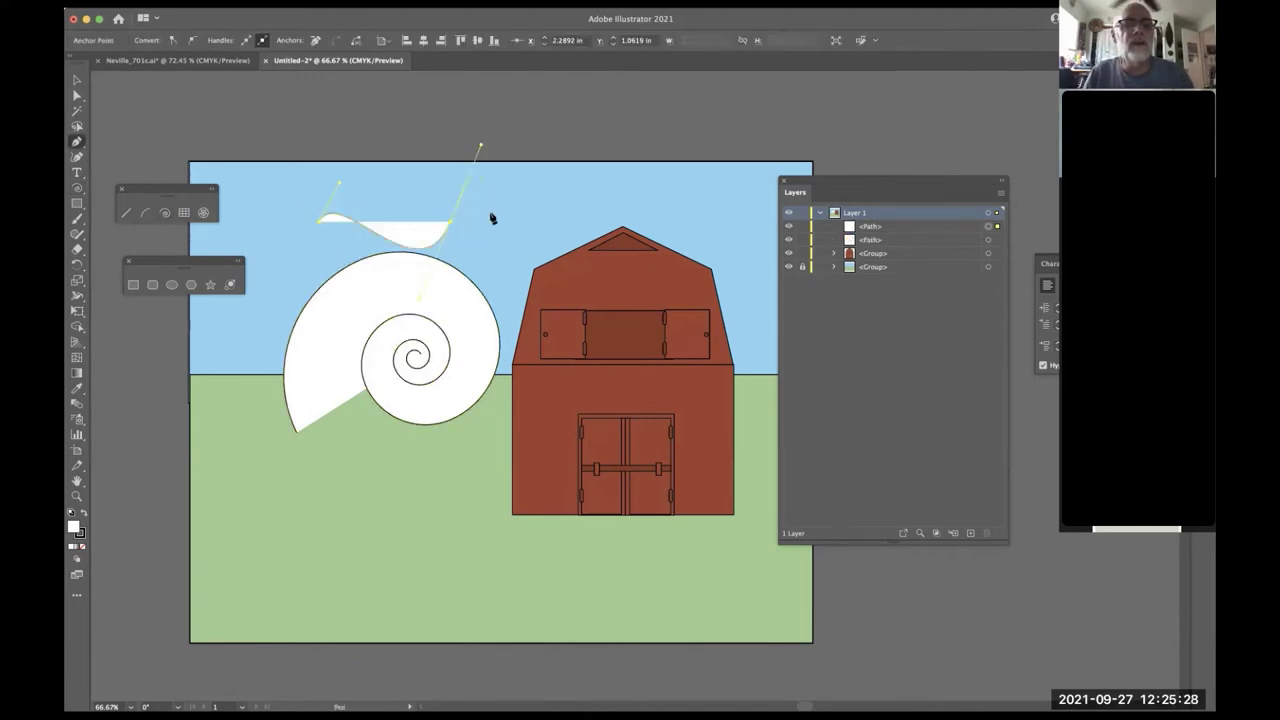
{"action": "left_click_drag", "start_coordinate": [561, 177], "coordinate": [555, 133]}
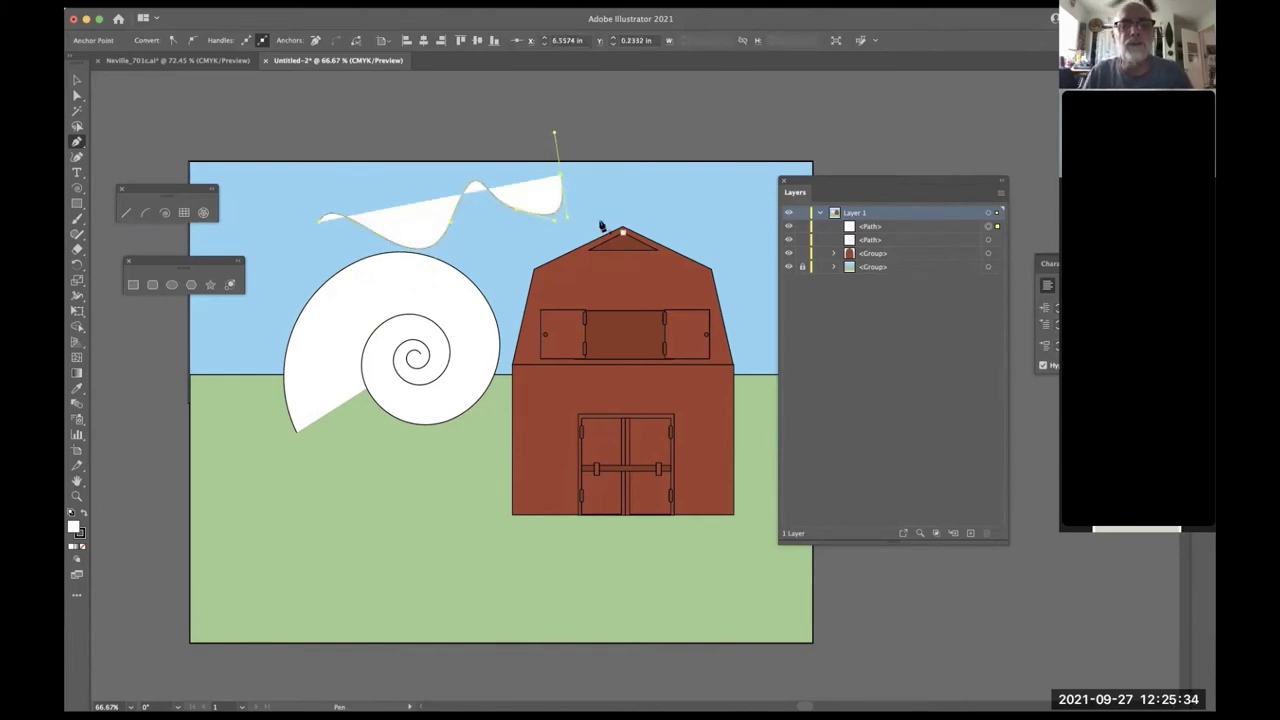
{"action": "left_click_drag", "start_coordinate": [560, 177], "coordinate": [548, 148]}
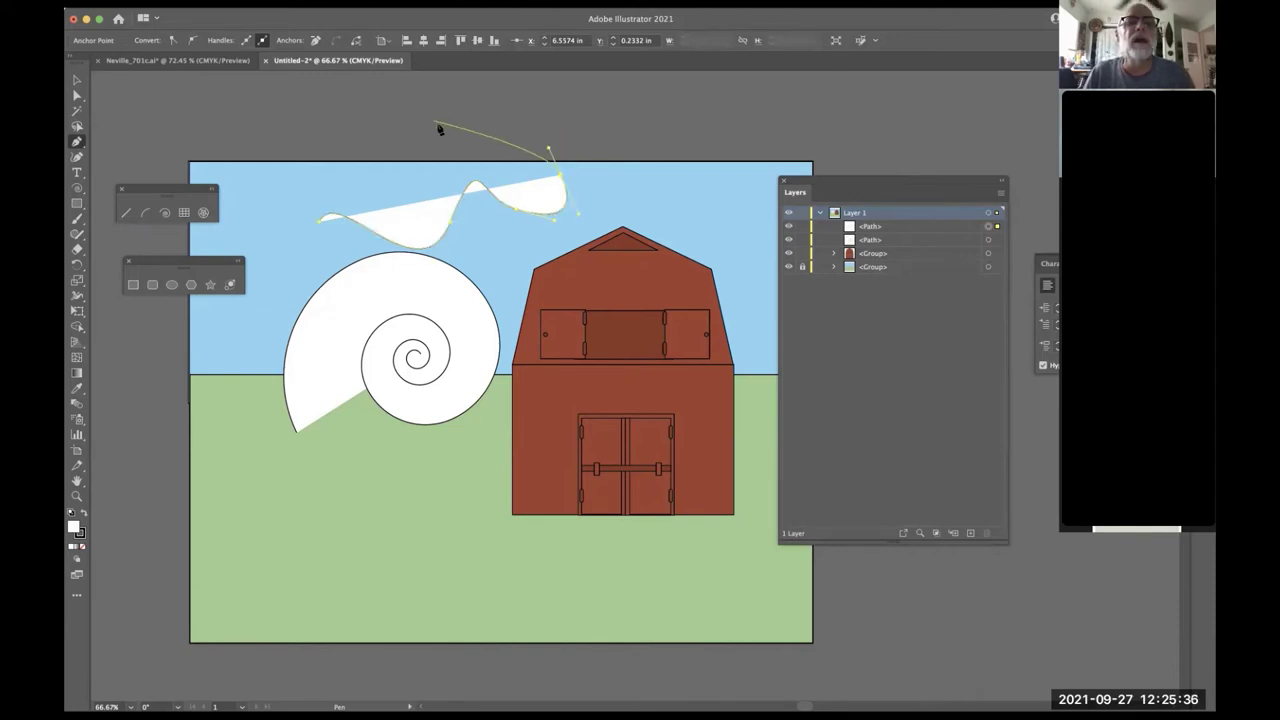
{"action": "left_click_drag", "start_coordinate": [437, 126], "coordinate": [360, 152]}
{"action": "left_click", "coordinate": [320, 218]}
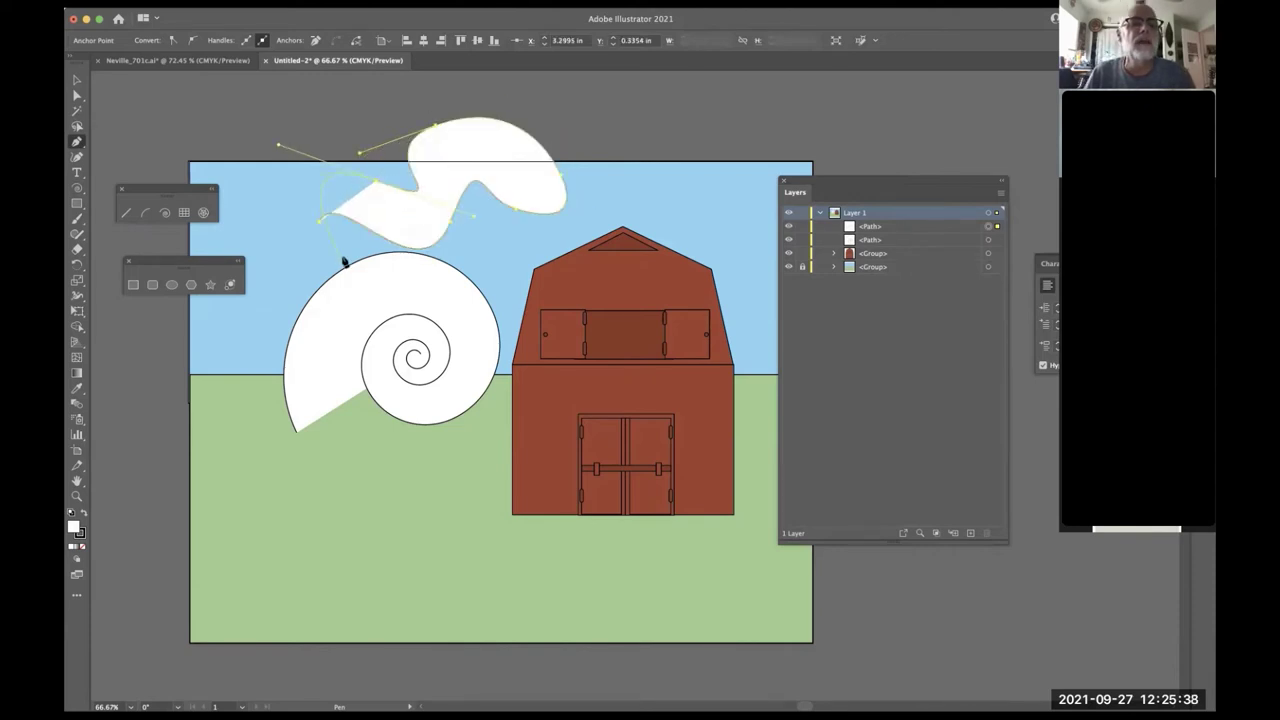
- Delete the wavy white shape after reshaping its left end, and move the white spiral up and left over the sky
{"action": "left_click_drag", "start_coordinate": [320, 228], "coordinate": [379, 196]}
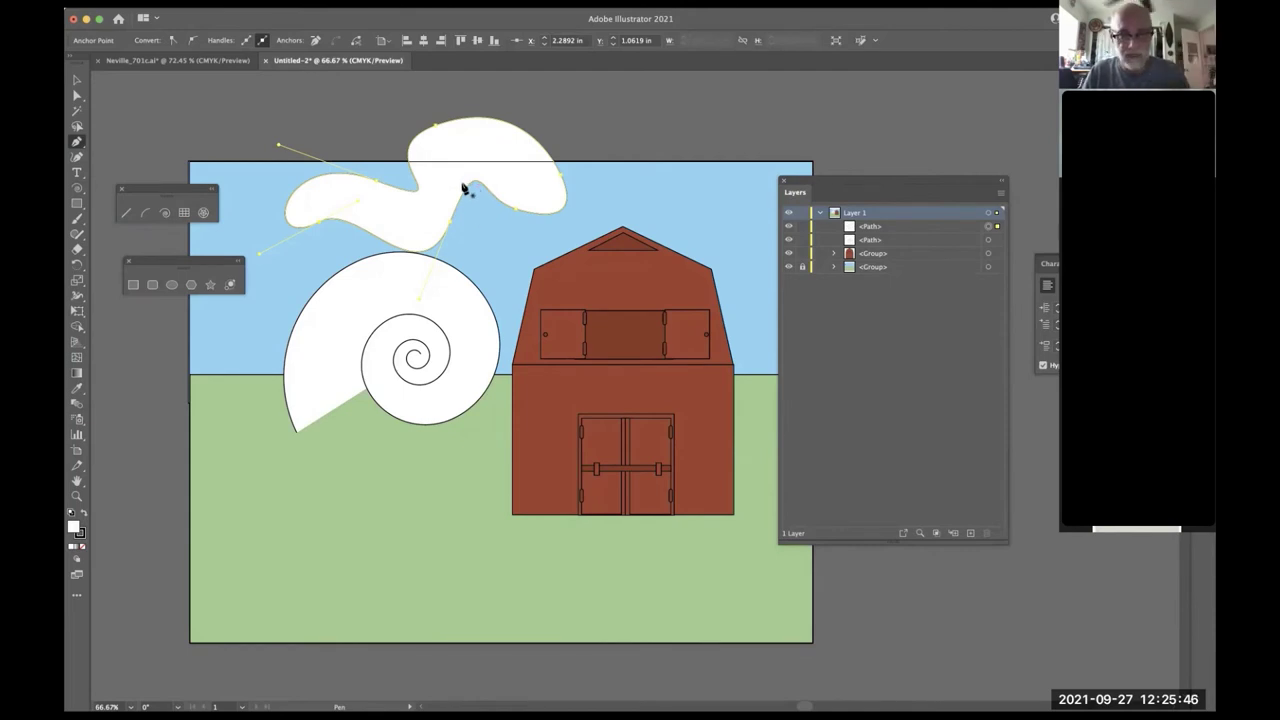
{"action": "key", "text": "Delete"}
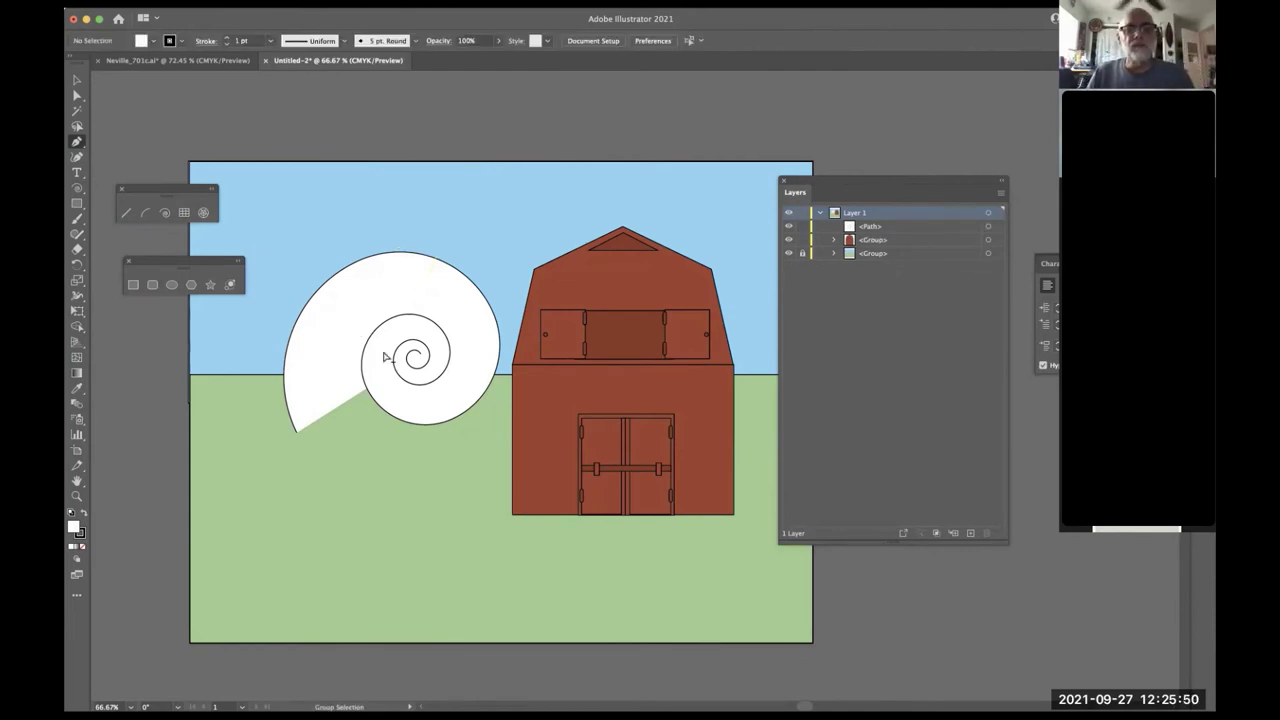
{"action": "left_click_drag", "start_coordinate": [400, 350], "coordinate": [337, 314]}
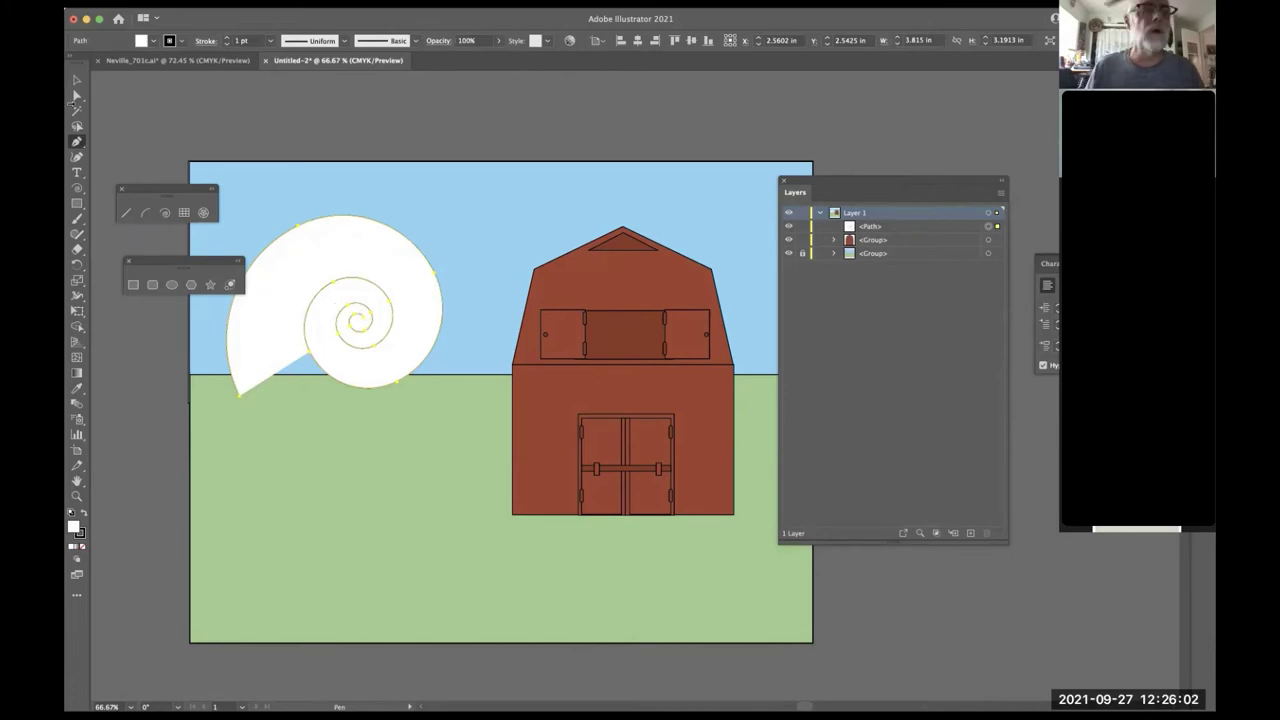
- Switch to the Neville_701c.ai document and examine the spiral clouds above the cow and tree
{"action": "left_click", "coordinate": [146, 61]}
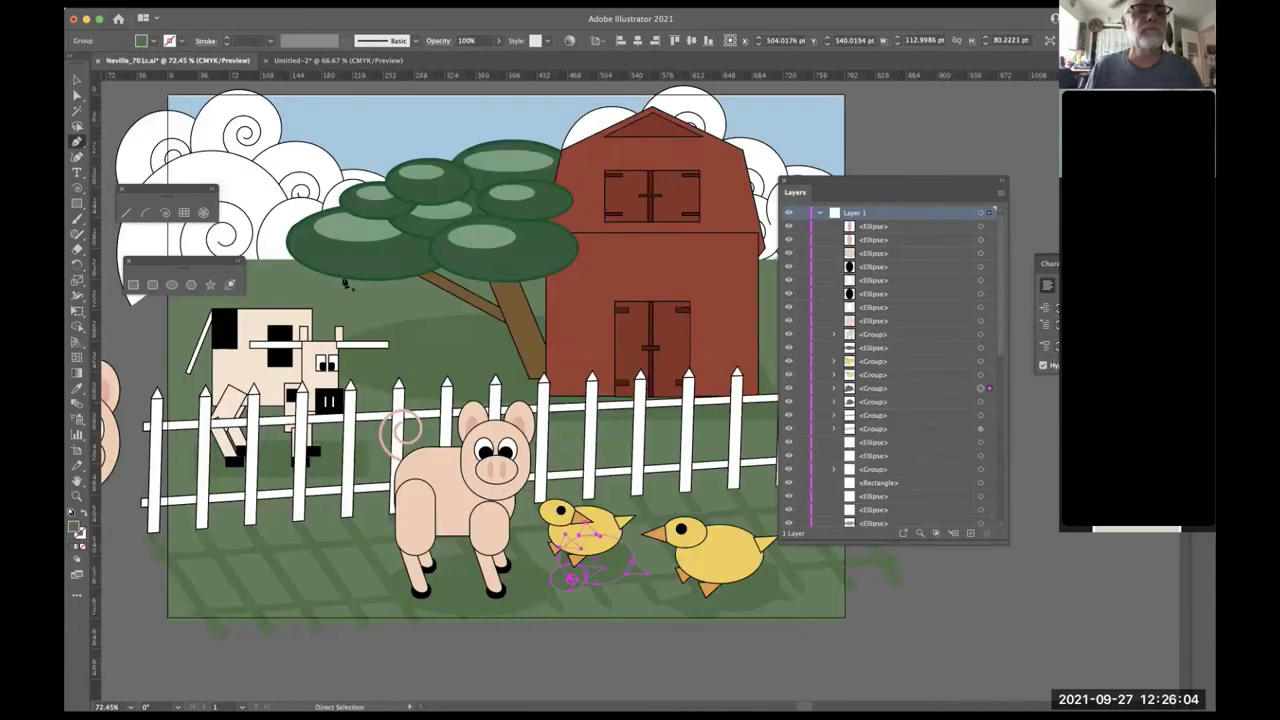
{"action": "scroll", "coordinate": [302, 317], "scroll_direction": "left", "scroll_amount": 5}
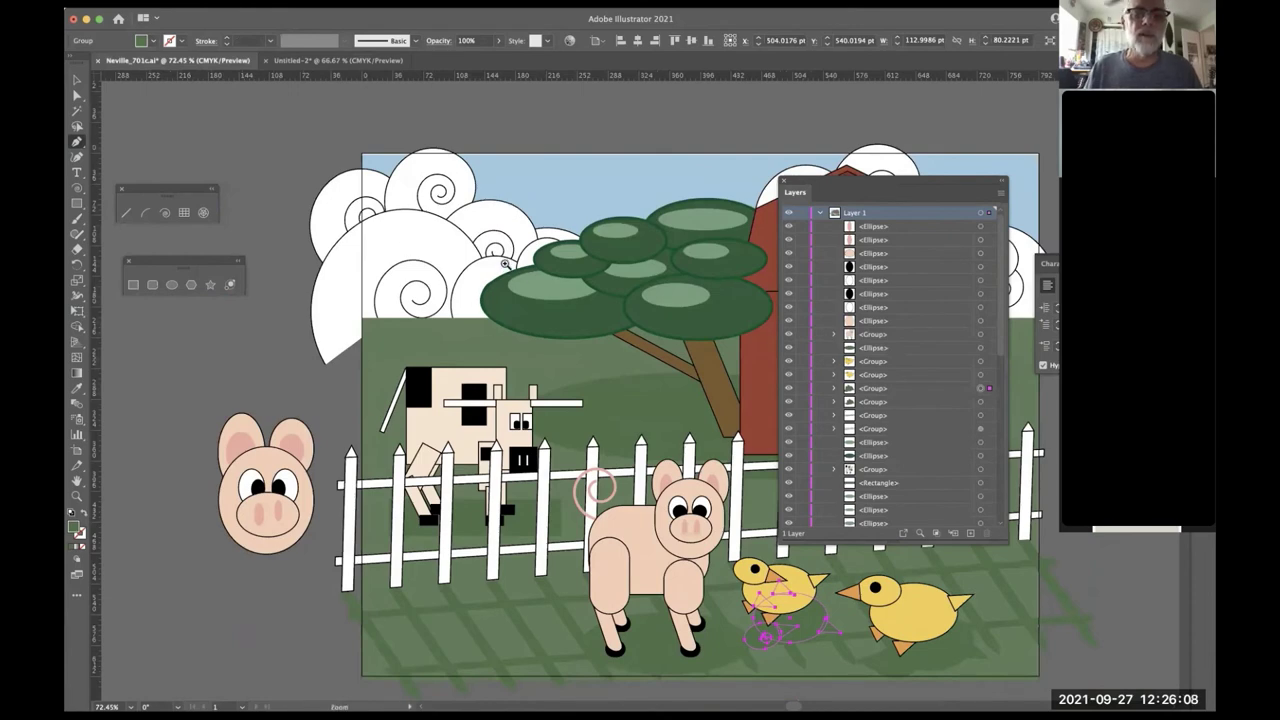
{"action": "key", "text": "super+equal"}
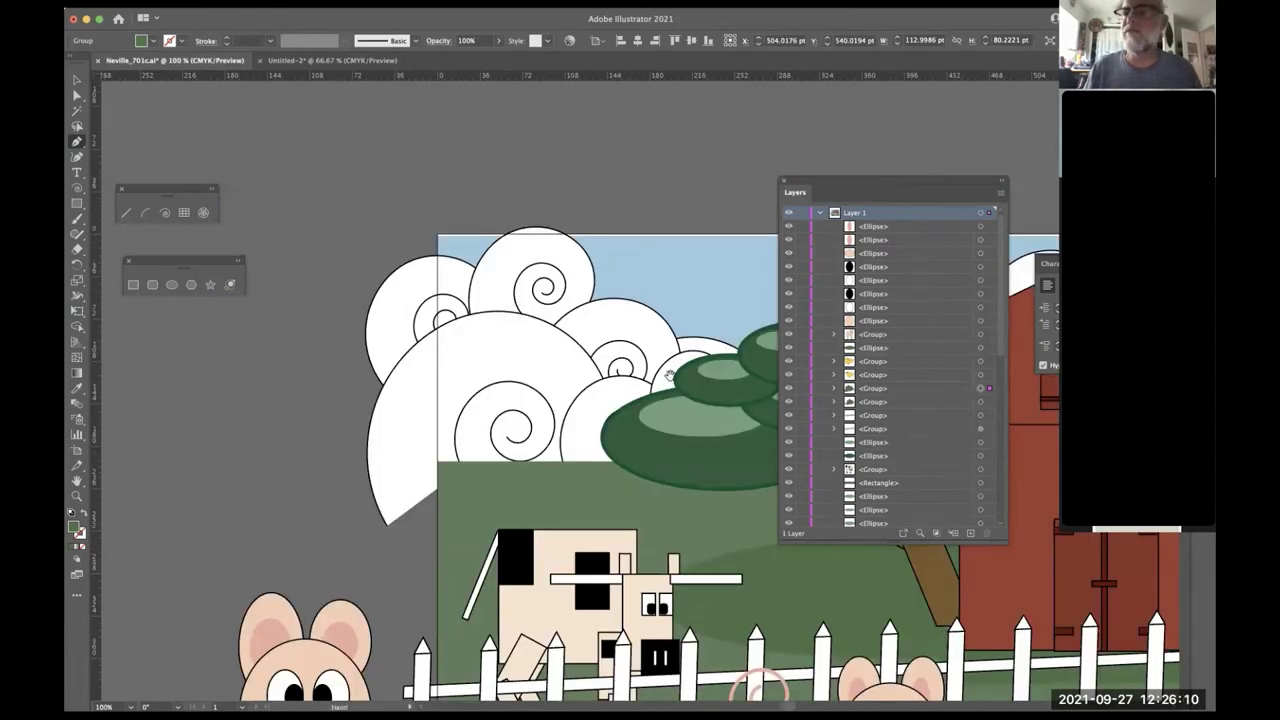
{"action": "left_click_drag", "start_coordinate": [669, 375], "coordinate": [625, 290]}
- Try moving the topmost cloud spiral up and right out of its cluster, and undo the move
{"action": "left_click", "coordinate": [538, 176], "text": "super"}
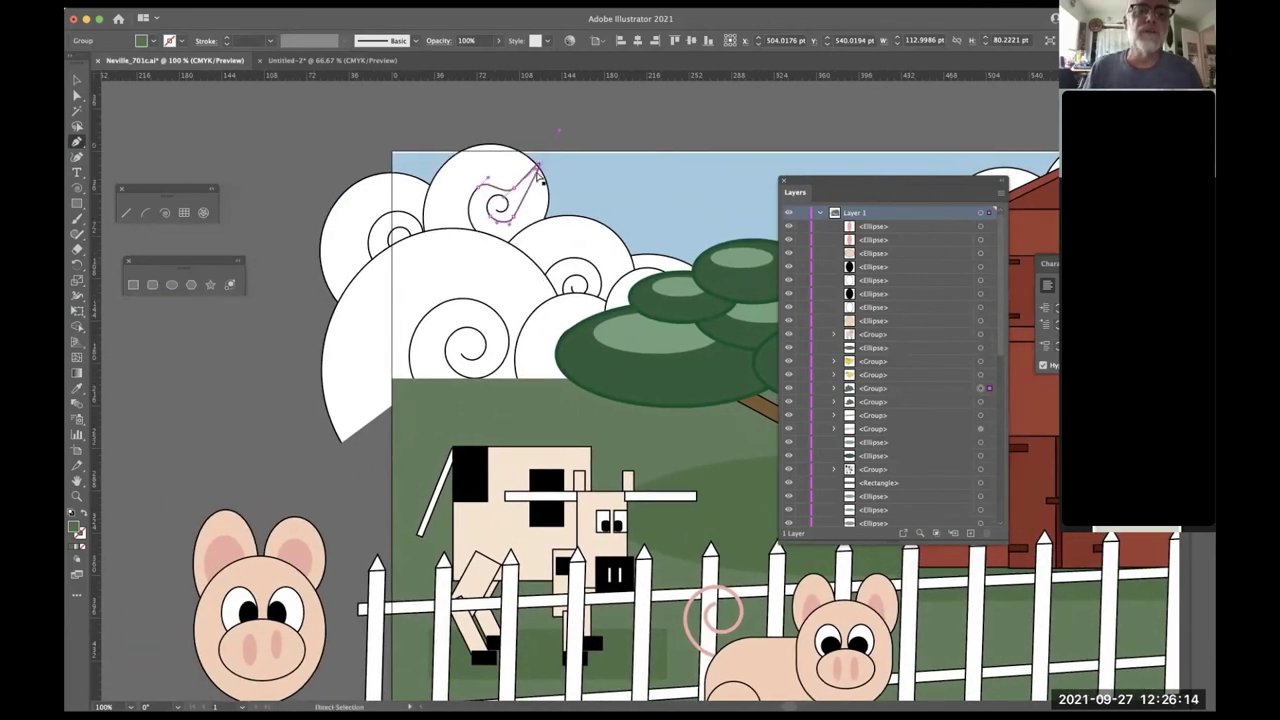
{"action": "left_click", "coordinate": [538, 178], "text": "super"}
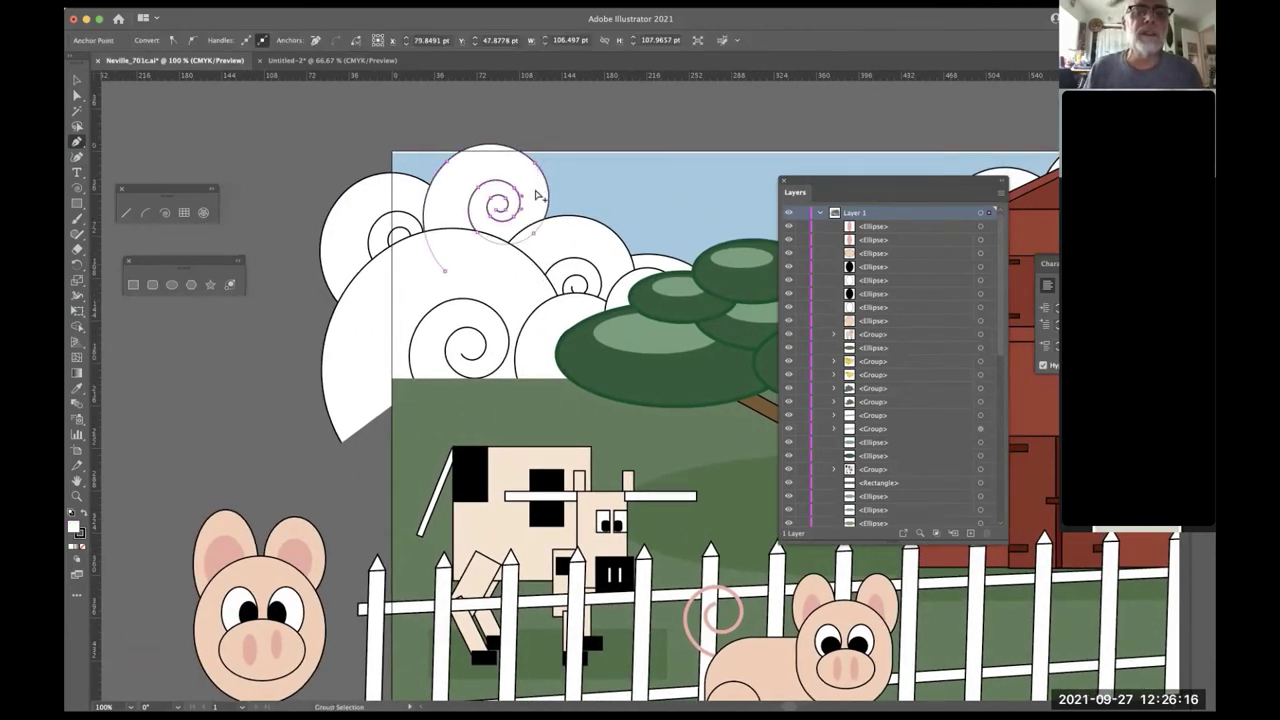
{"action": "left_click", "coordinate": [538, 212], "text": "super"}
{"action": "left_click_drag", "start_coordinate": [551, 199], "coordinate": [595, 157]}
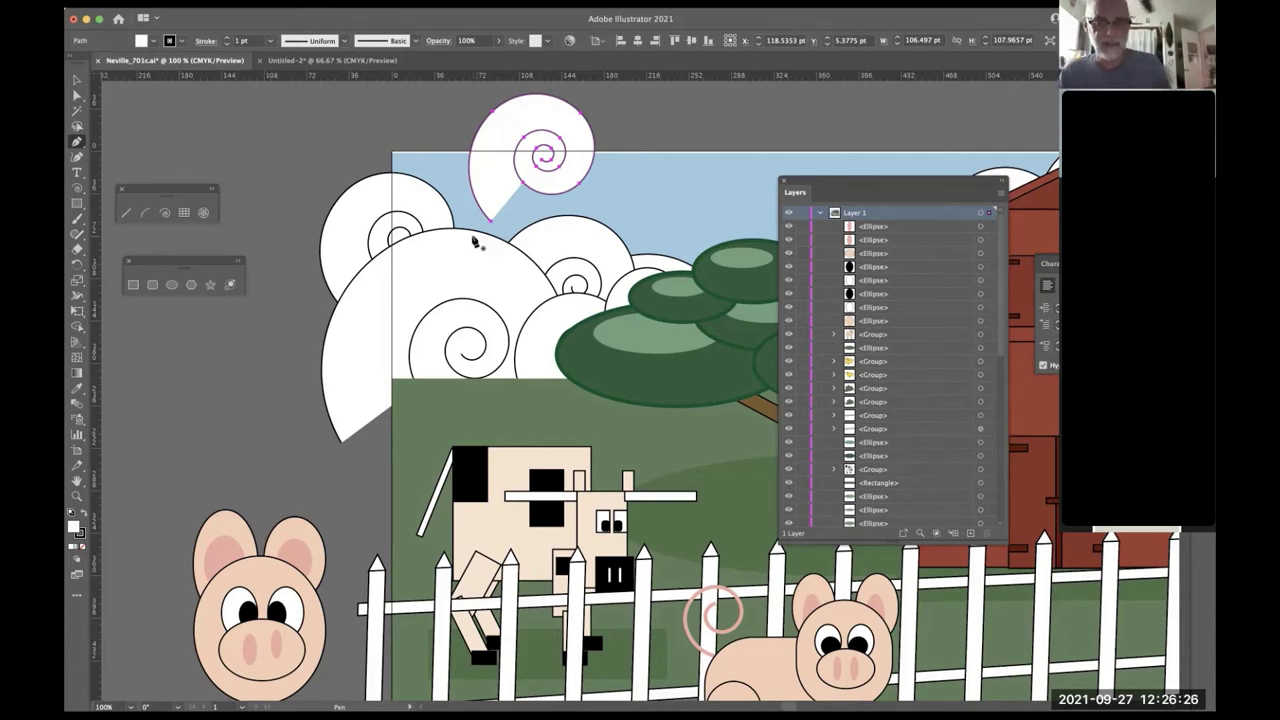
{"action": "key", "text": "super+z"}
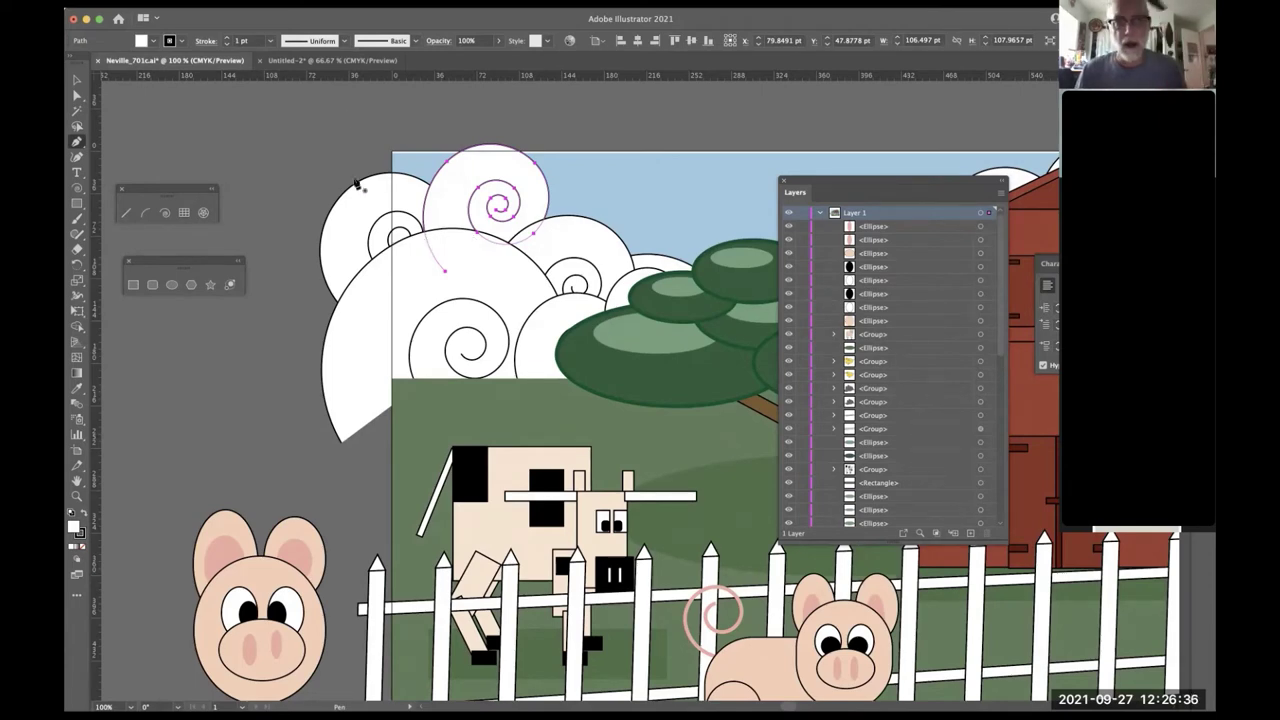
- Return to the Untitled-2 document and delete the white spiral beside the barn
{"action": "left_click_drag", "start_coordinate": [686, 217], "coordinate": [208, 277]}
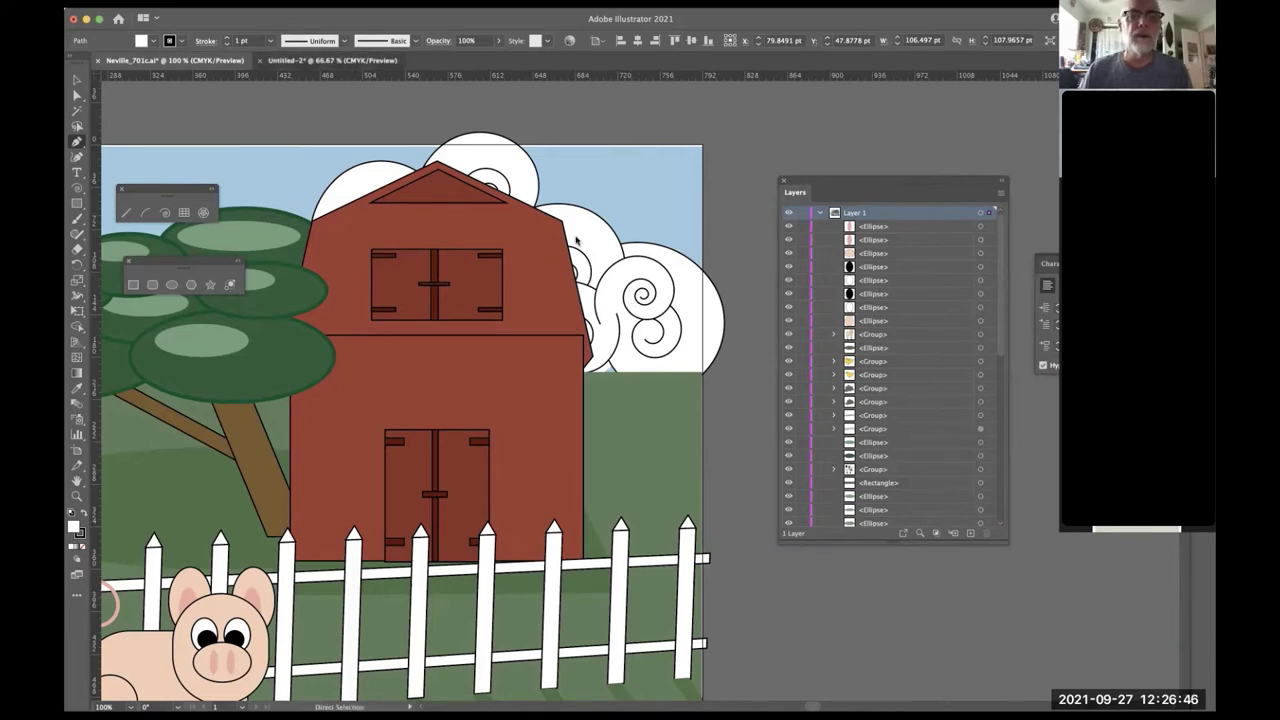
{"action": "key", "text": "super+grave"}
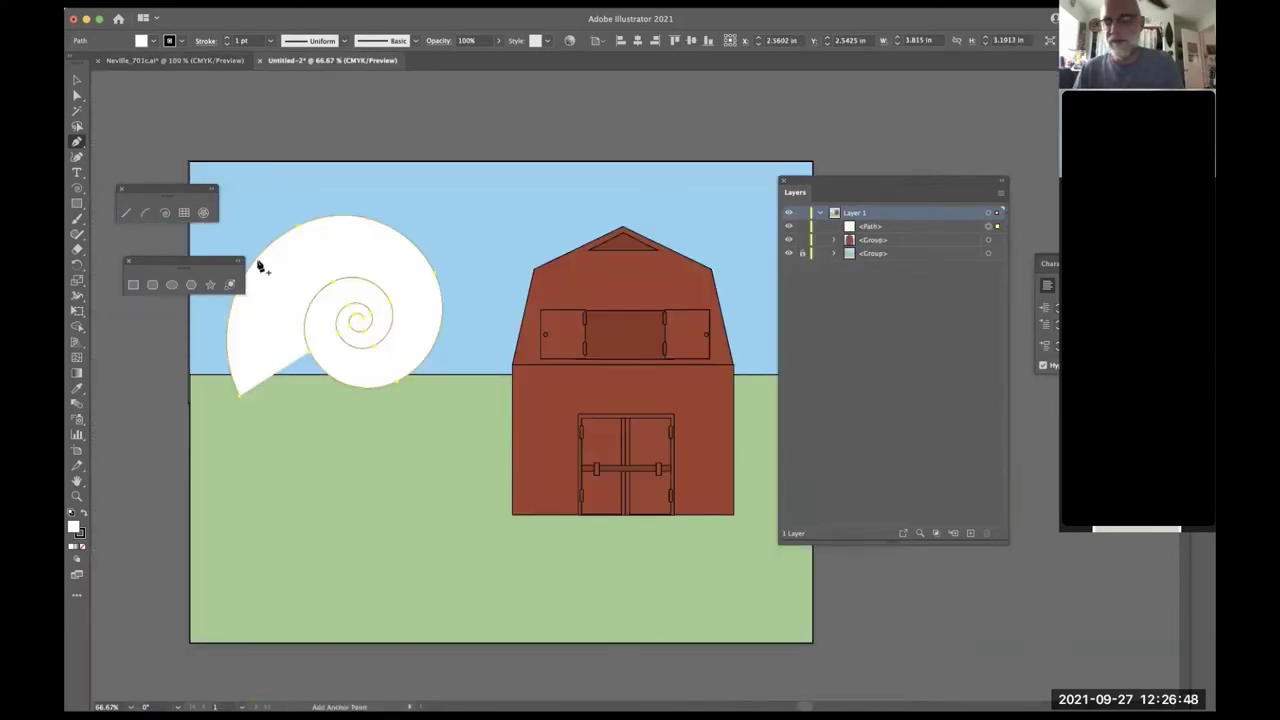
{"action": "key", "text": "Delete"}
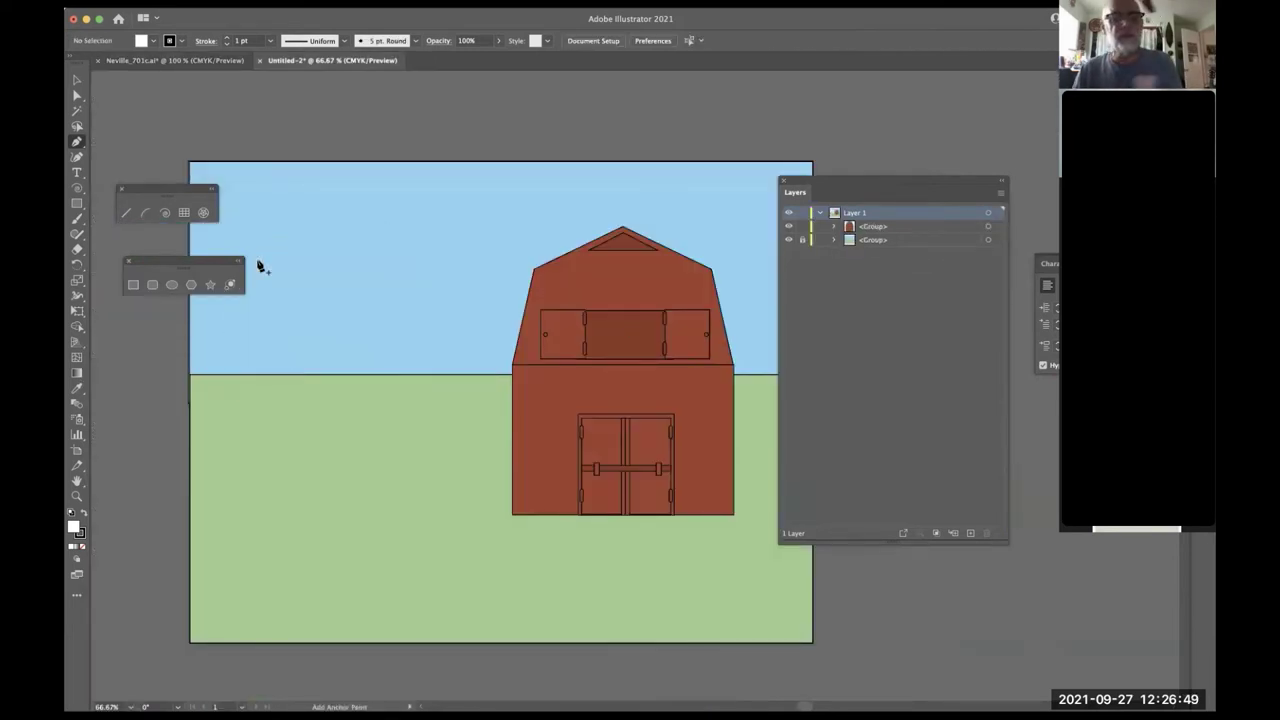
- Draw five overlapping white ellipses as a cloud in the sky, from a large round one to a small one about 0.59 by 0.51 in
{"action": "left_click", "coordinate": [171, 285]}
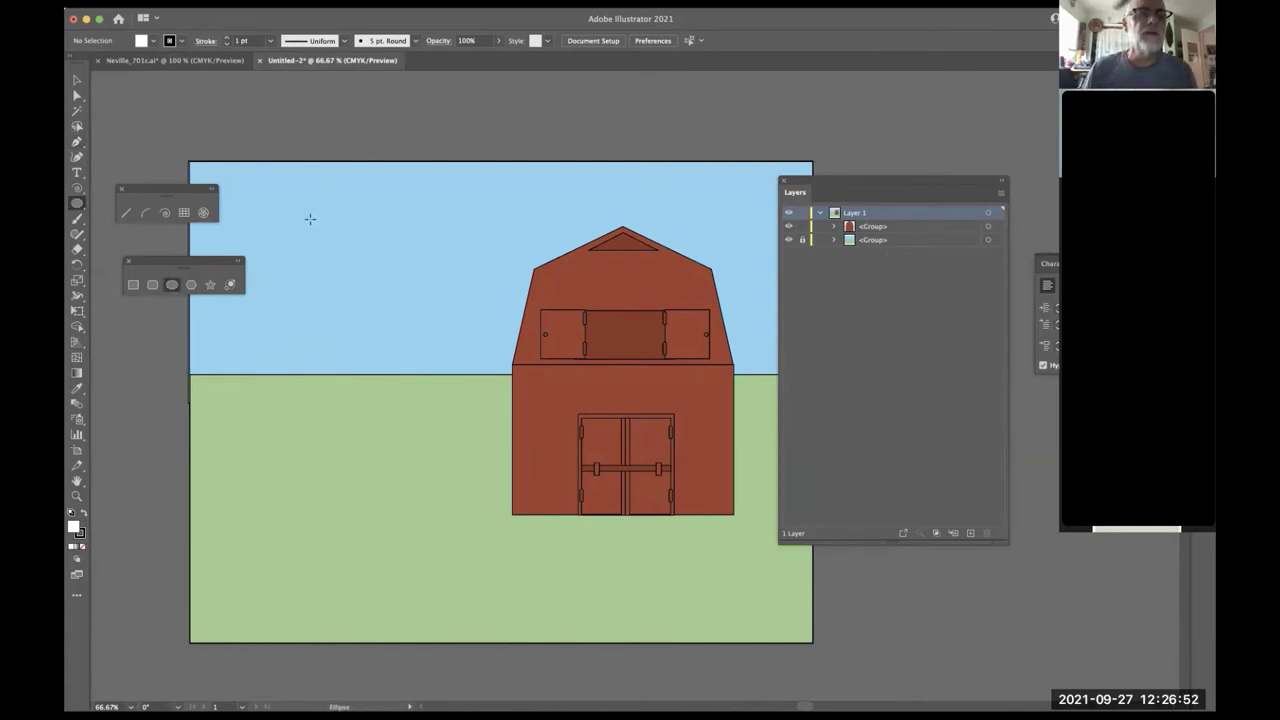
{"action": "left_click_drag", "start_coordinate": [301, 198], "coordinate": [434, 316]}
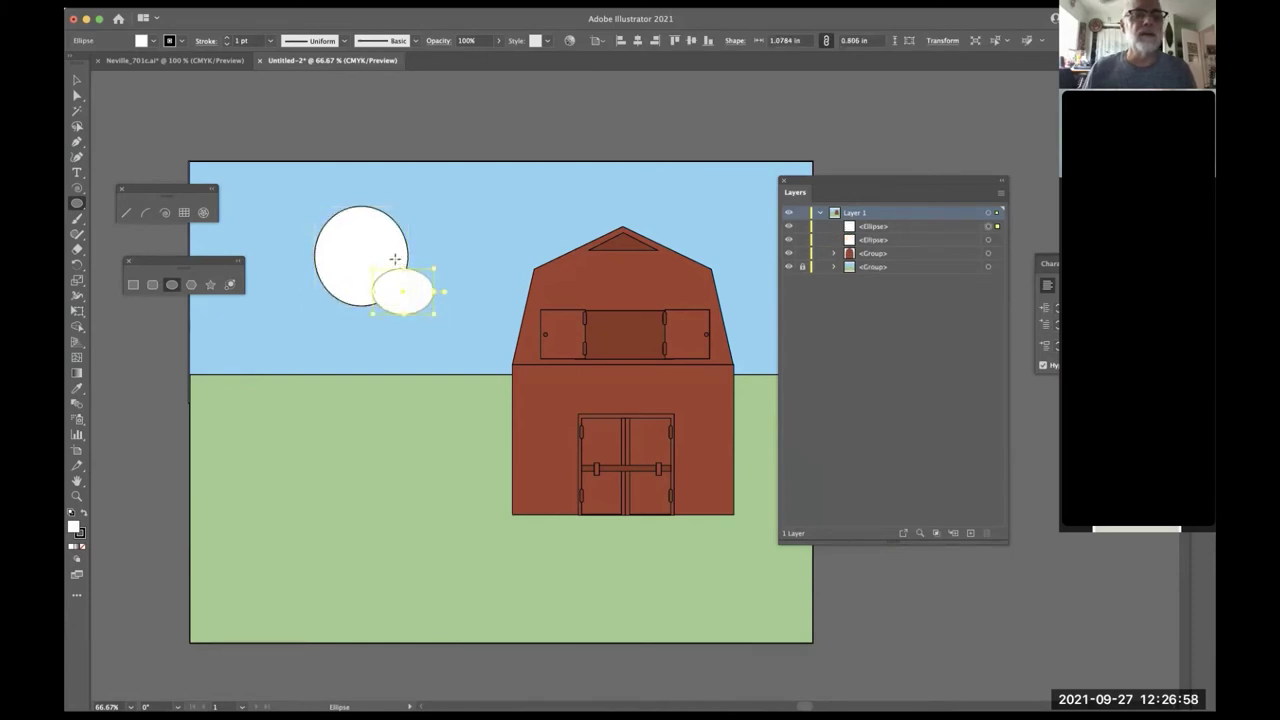
{"action": "left_click_drag", "start_coordinate": [381, 242], "coordinate": [432, 283]}
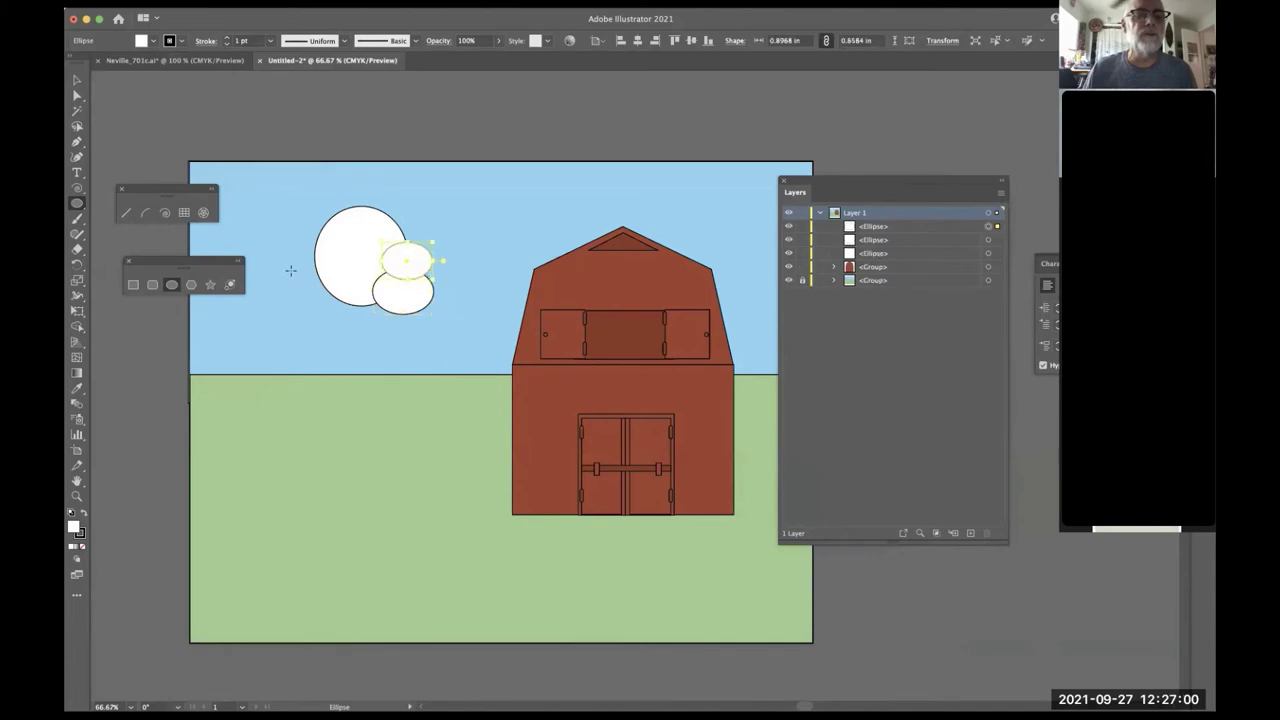
{"action": "left_click_drag", "start_coordinate": [273, 261], "coordinate": [342, 300]}
{"action": "left_click_drag", "start_coordinate": [330, 256], "coordinate": [362, 288]}
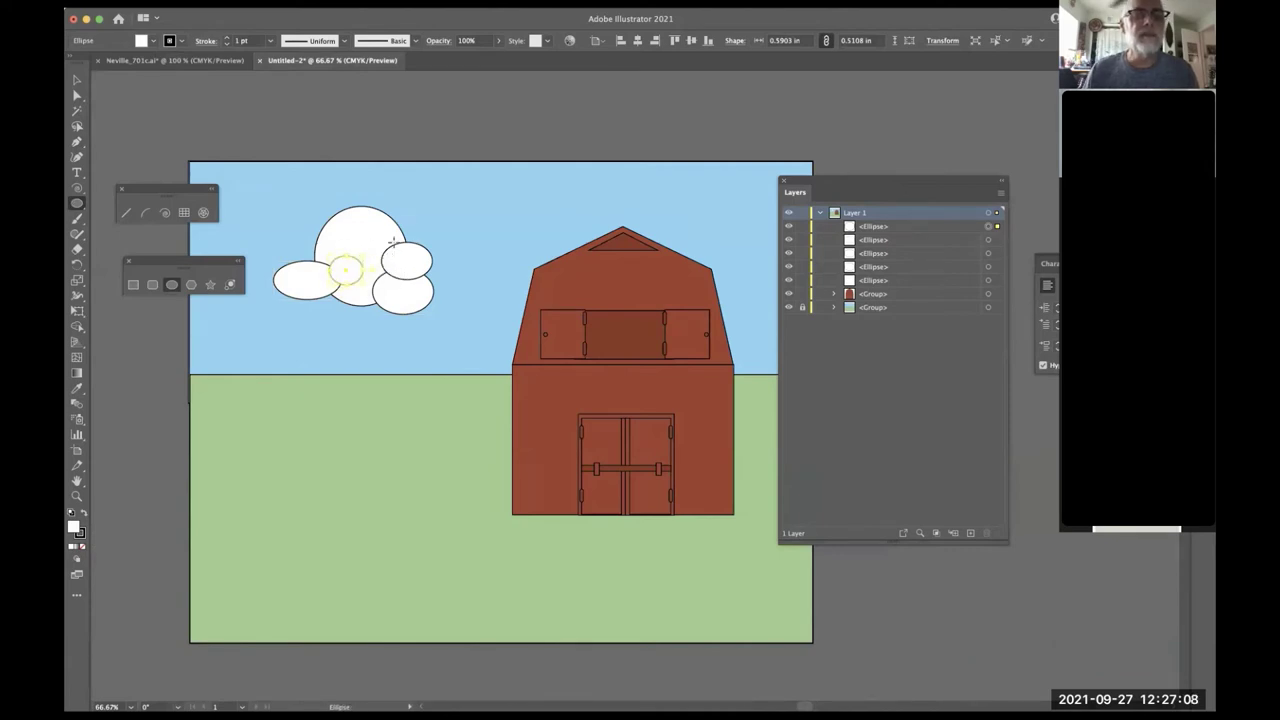
- Add six smaller white ellipses along the cloud's middle, lower edge and right end, the outermost about 0.82 by 0.44 in
{"action": "mouse_move", "coordinate": [396, 246]}
{"action": "left_mouse_down"}
{"action": "mouse_move", "coordinate": [330, 292]}
{"action": "mouse_move", "coordinate": [372, 313]}
{"action": "mouse_move", "coordinate": [345, 320]}
{"action": "left_mouse_up"}
{"action": "left_click_drag", "start_coordinate": [417, 265], "coordinate": [470, 296]}
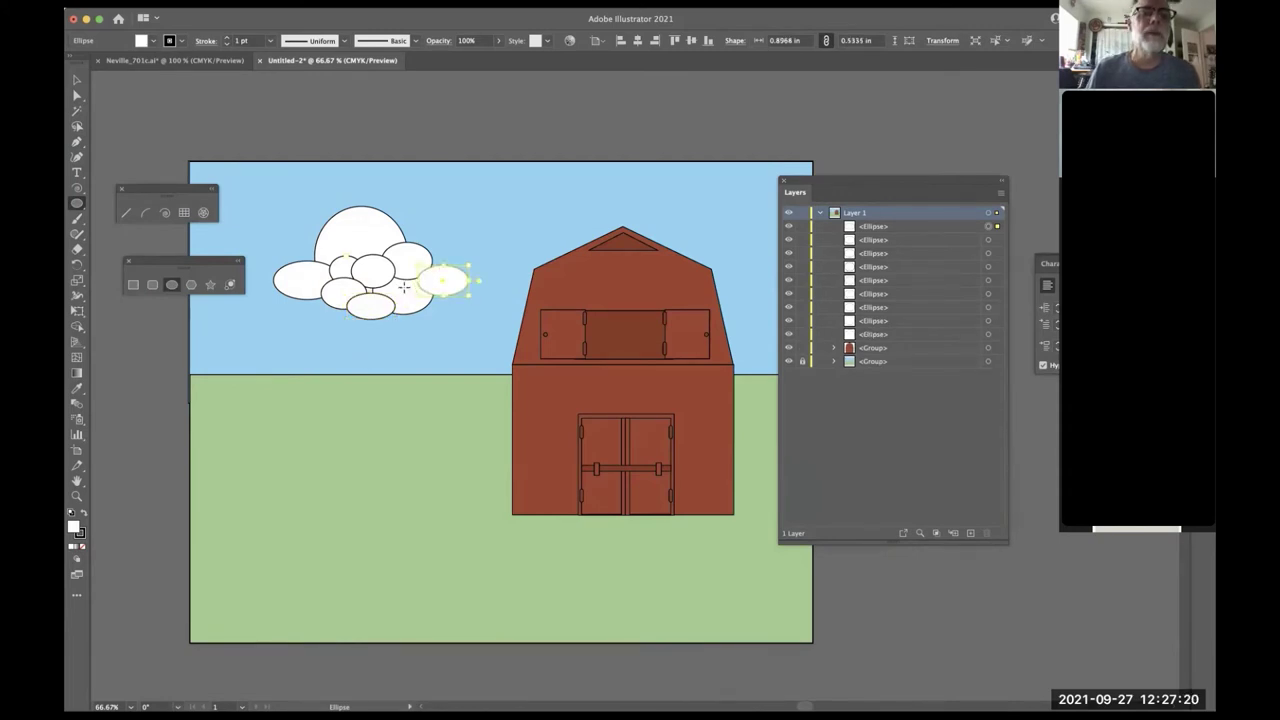
{"action": "mouse_move", "coordinate": [405, 285]}
{"action": "left_mouse_down"}
{"action": "mouse_move", "coordinate": [451, 316]}
{"action": "mouse_move", "coordinate": [457, 283]}
{"action": "mouse_move", "coordinate": [436, 309]}
{"action": "left_mouse_up"}
{"action": "key", "text": "super+z"}
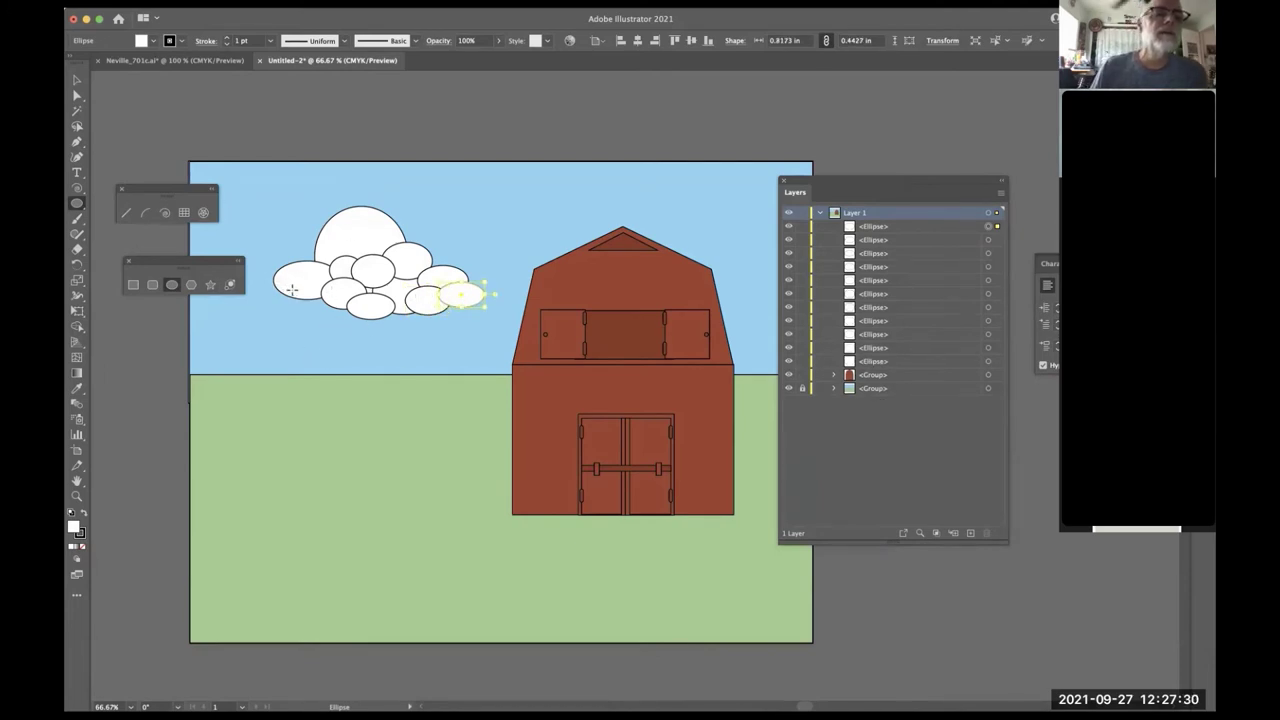
- Extend the cloud's left end and lower-left edge with three ellipses, including ones about 0.93 by 0.49 in and 0.83 by 0.54 in
{"action": "left_click_drag", "start_coordinate": [308, 285], "coordinate": [259, 317]}
{"action": "left_click_drag", "start_coordinate": [283, 275], "coordinate": [229, 305]}
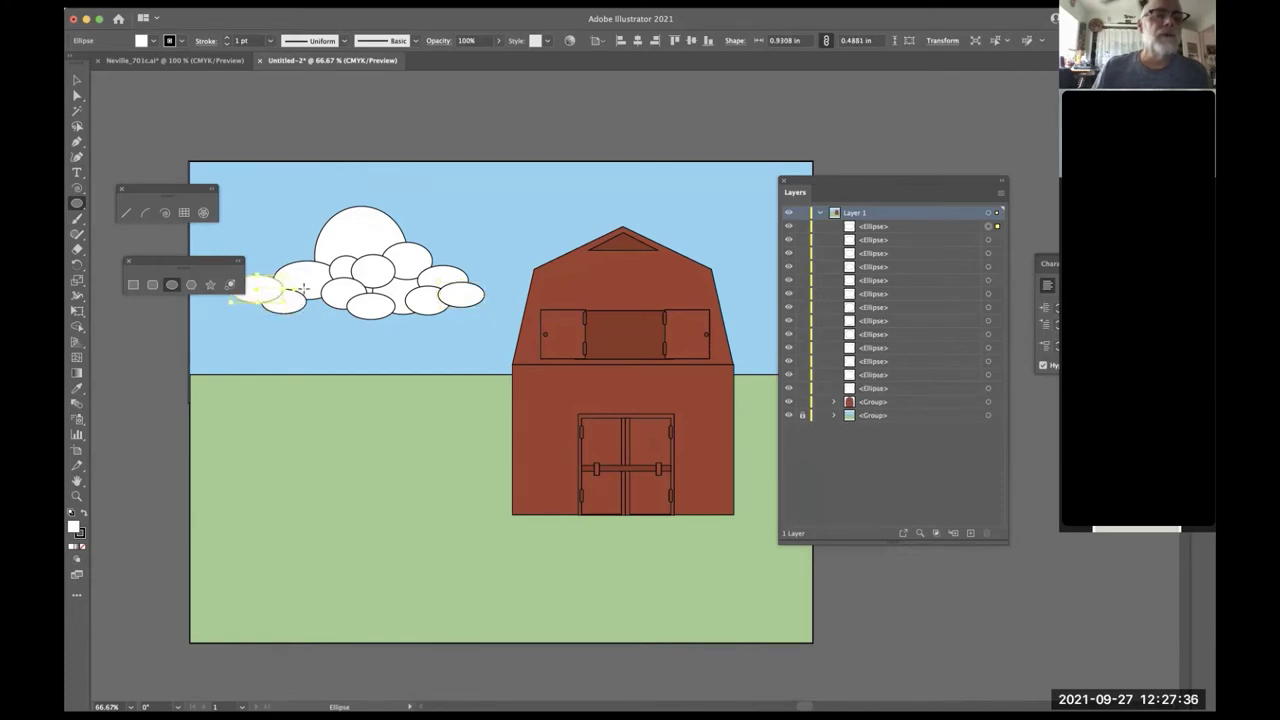
{"action": "left_click_drag", "start_coordinate": [303, 288], "coordinate": [346, 316]}
- Select all the cloud's ellipses and group them
{"action": "key", "text": "super+space"}
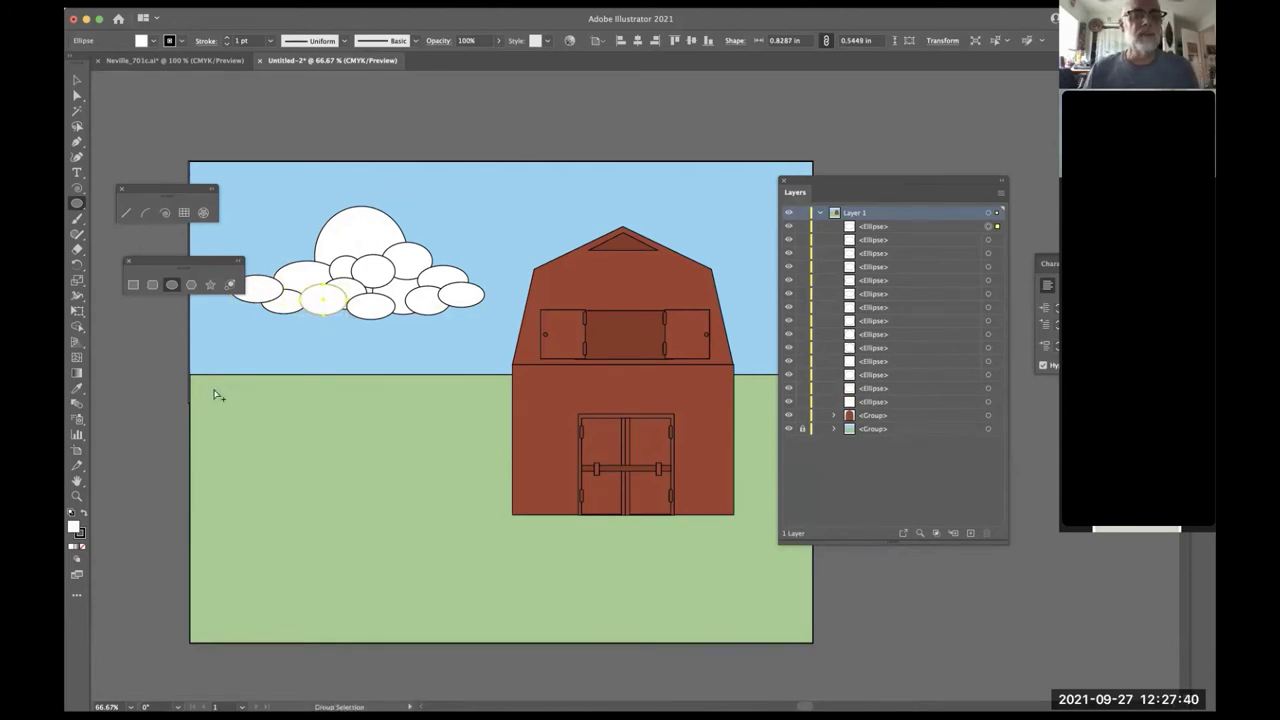
{"action": "left_click_drag", "start_coordinate": [225, 338], "coordinate": [420, 240]}
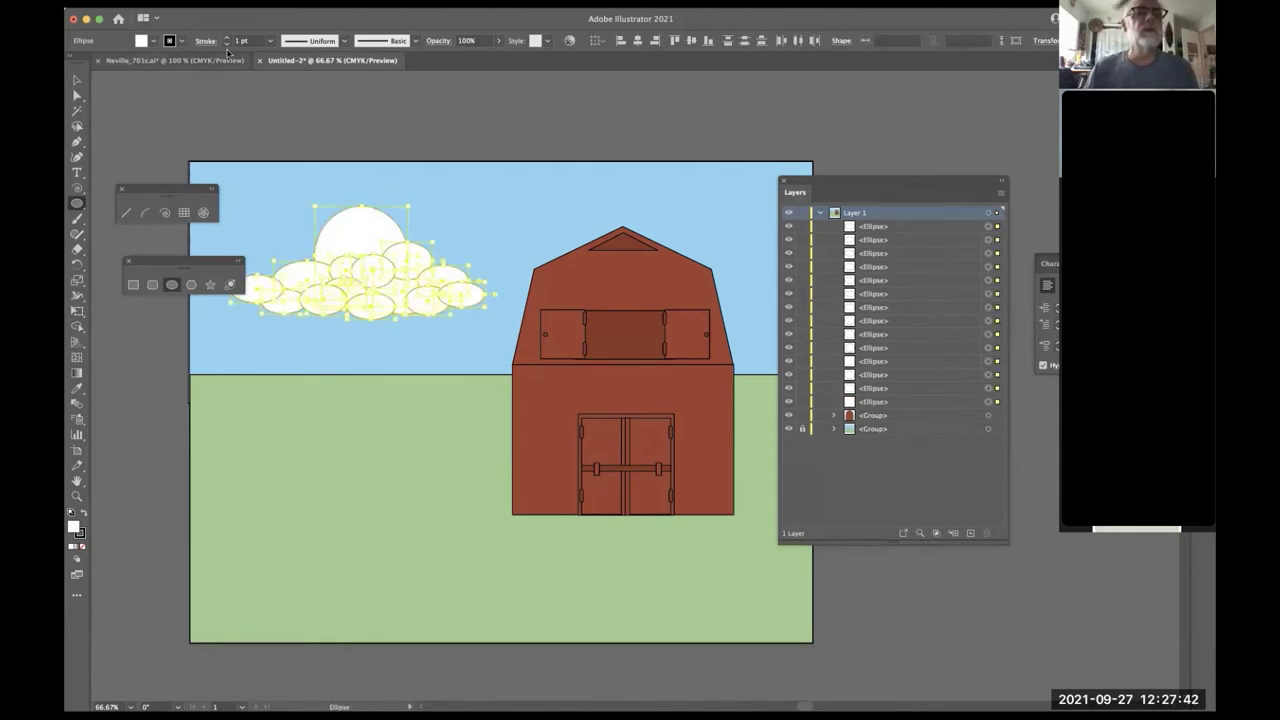
{"action": "left_click", "coordinate": [192, 2]}
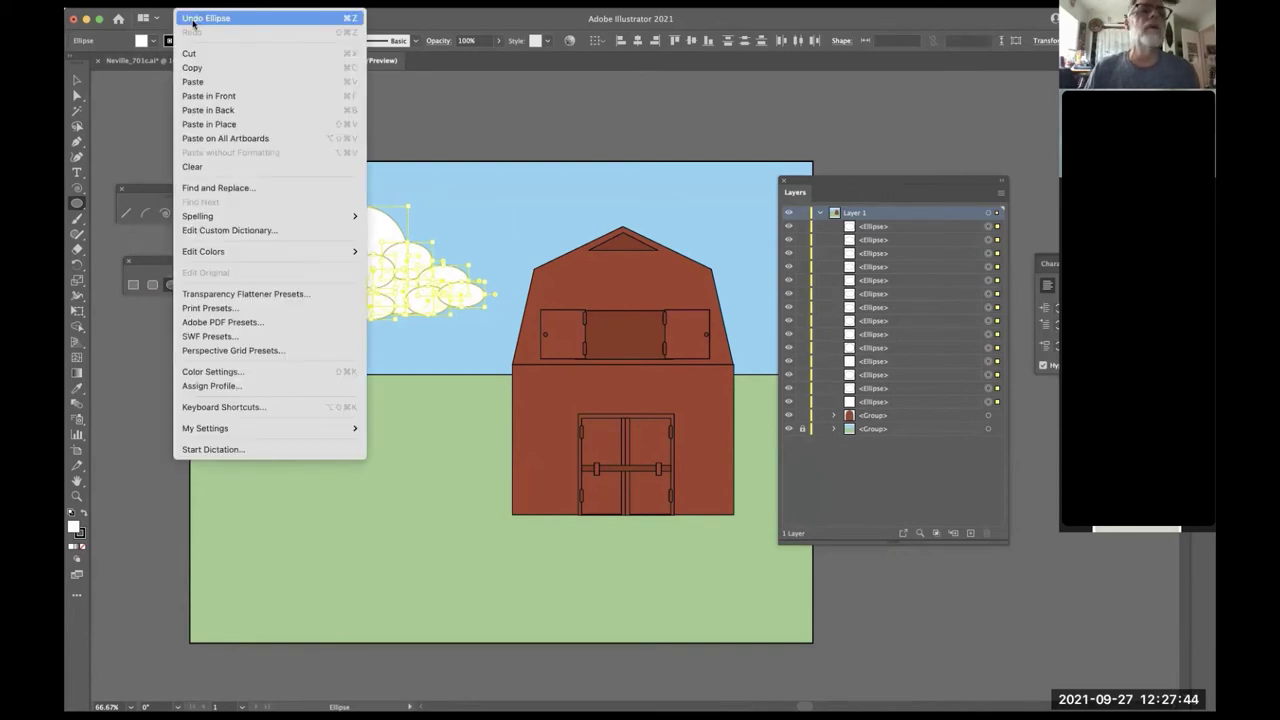
{"action": "left_click", "coordinate": [200, 67]}
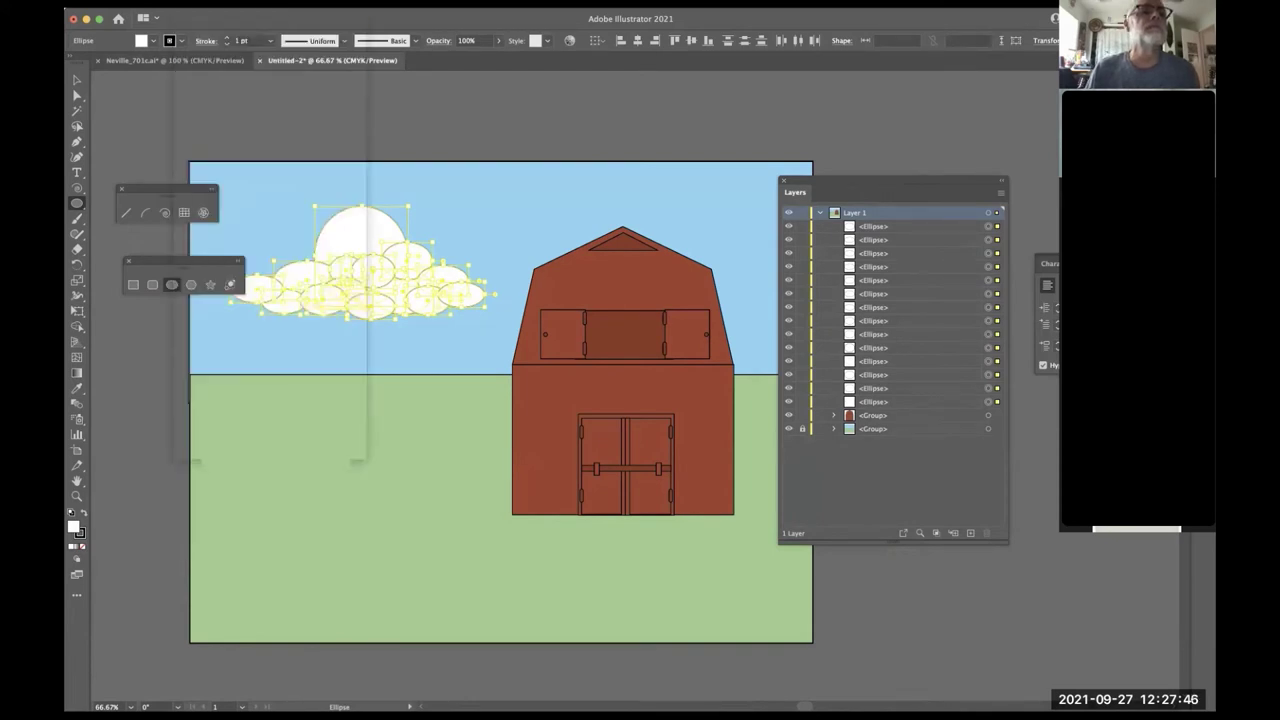
{"action": "left_click", "coordinate": [222, 2]}
{"action": "left_click", "coordinate": [229, 67]}
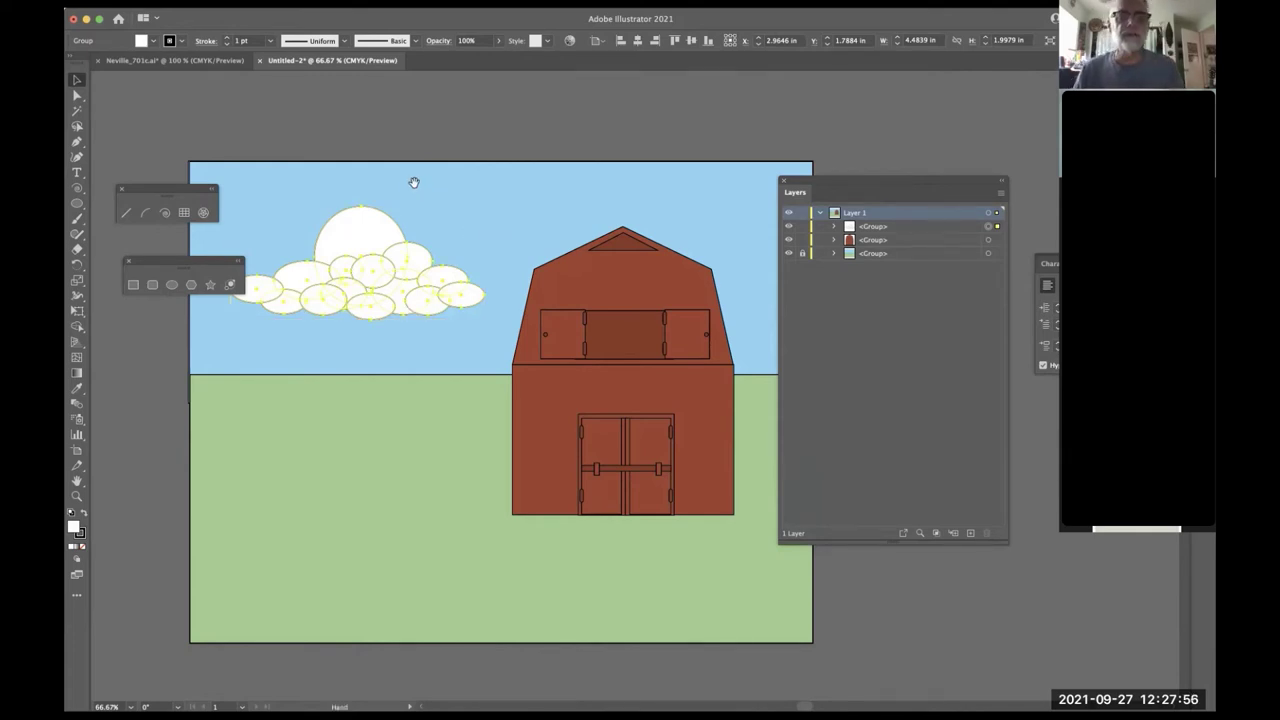
- Duplicate the grouped cloud straight down onto the grass beside the barn
{"action": "left_click_drag", "start_coordinate": [414, 180], "coordinate": [537, 200]}
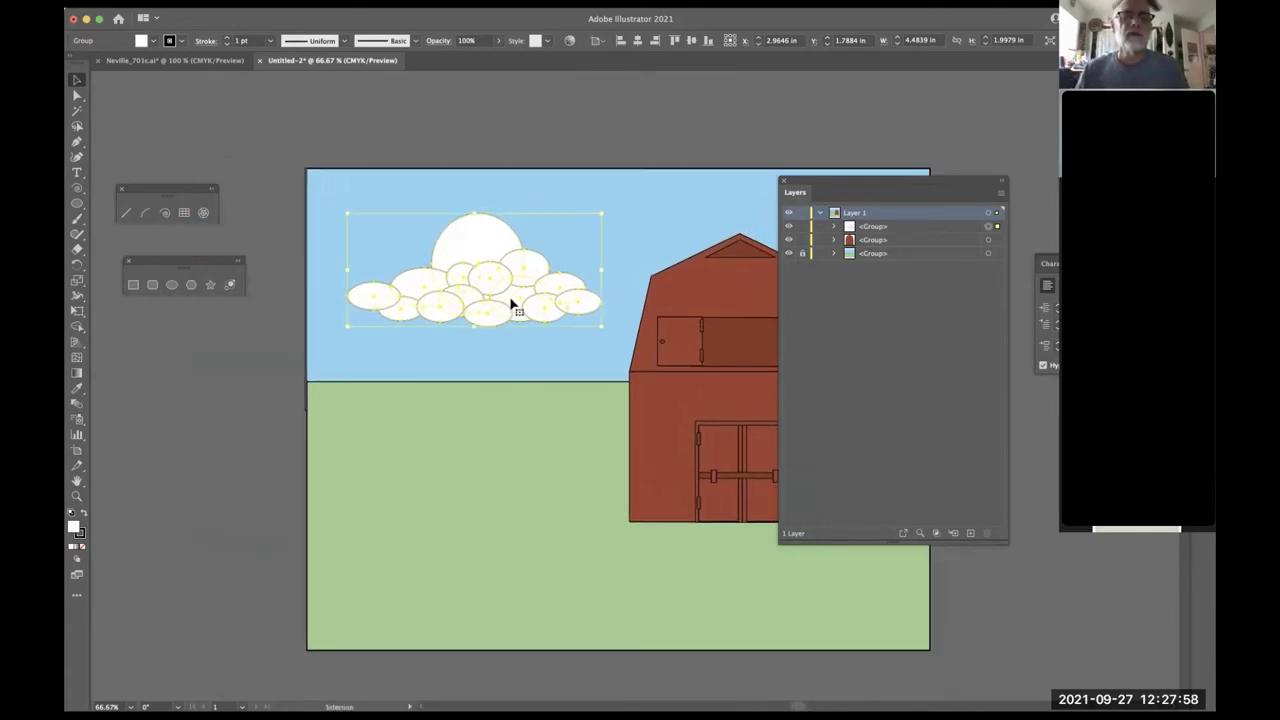
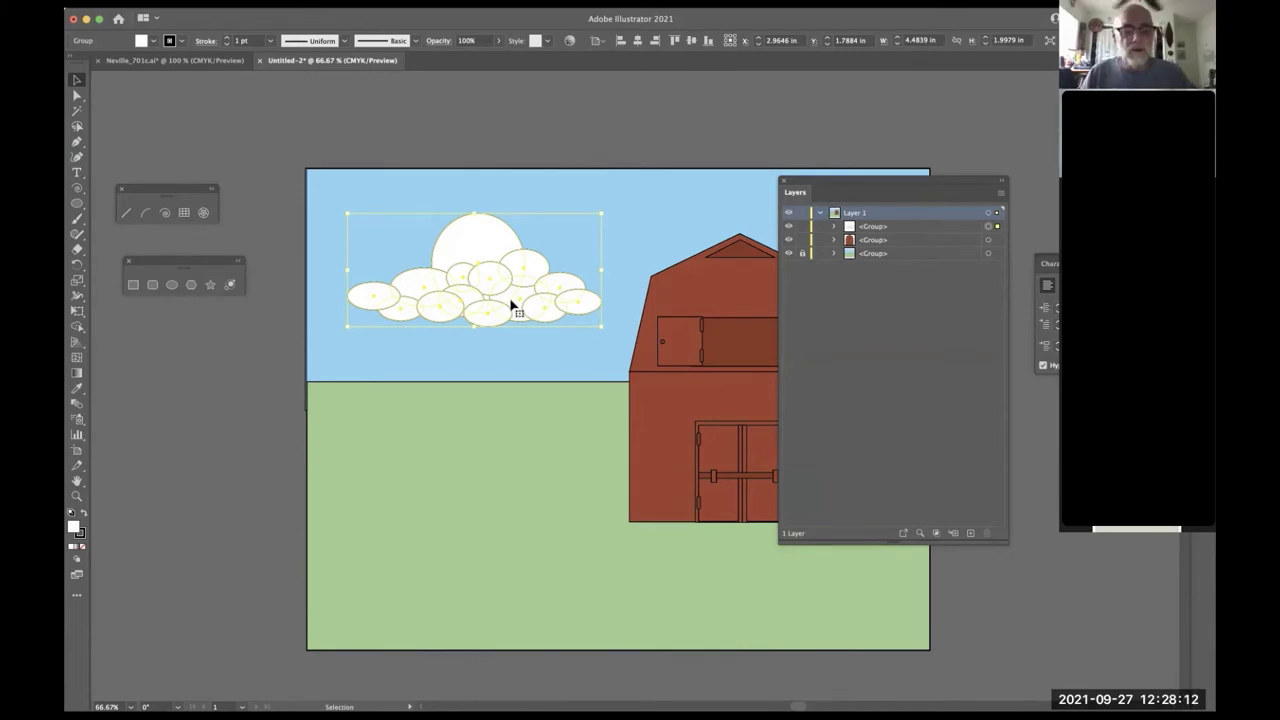
{"action": "key", "text": "a"}
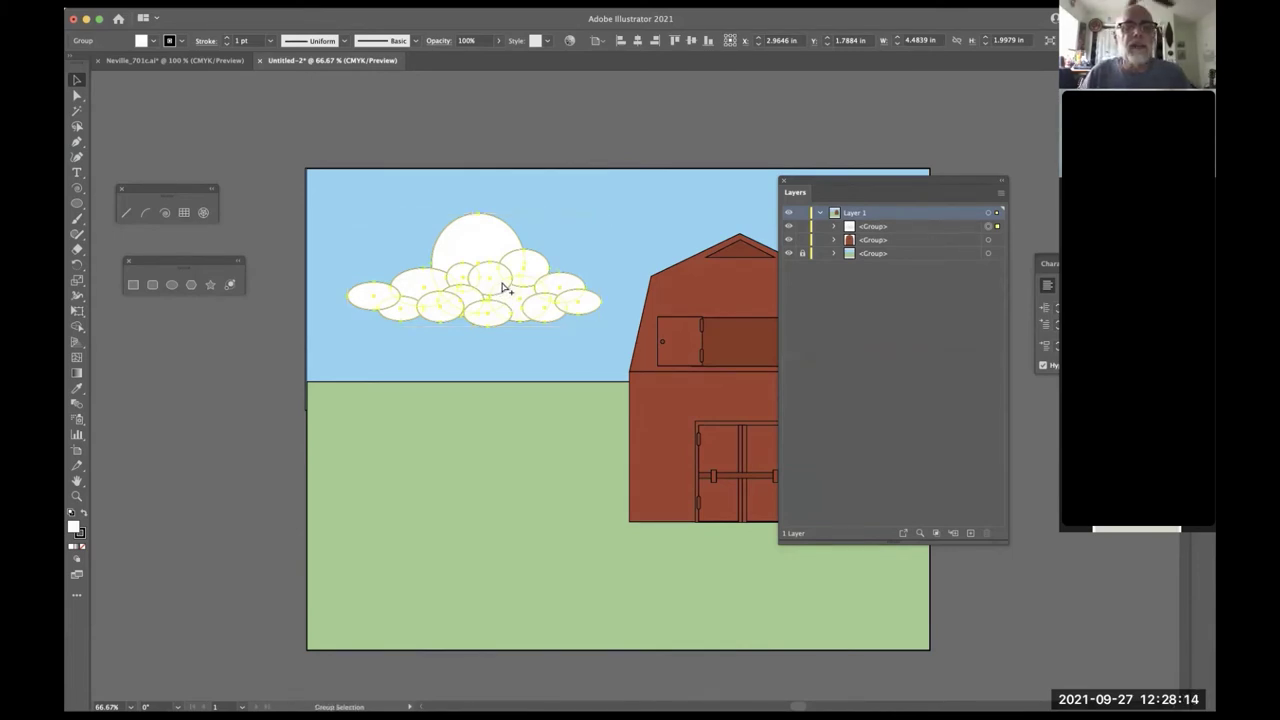
{"action": "left_click_drag", "start_coordinate": [498, 289], "coordinate": [494, 455]}
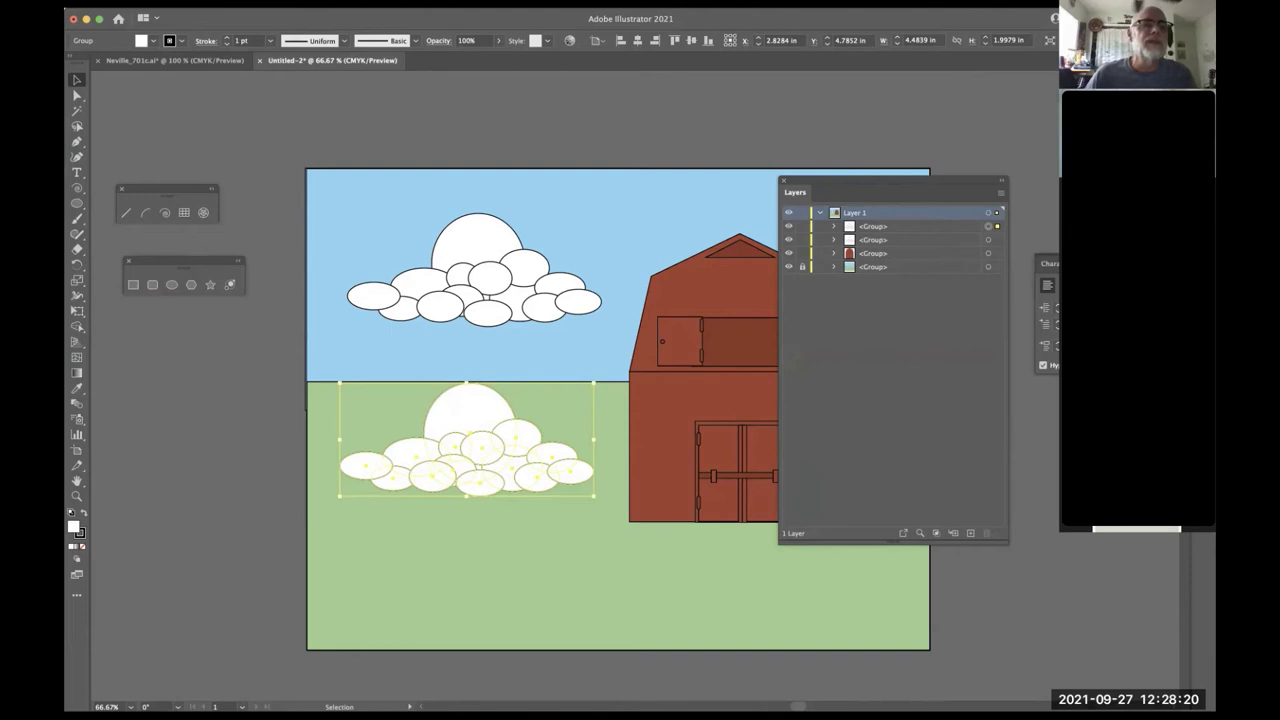
{"action": "left_click", "coordinate": [215, 2]}
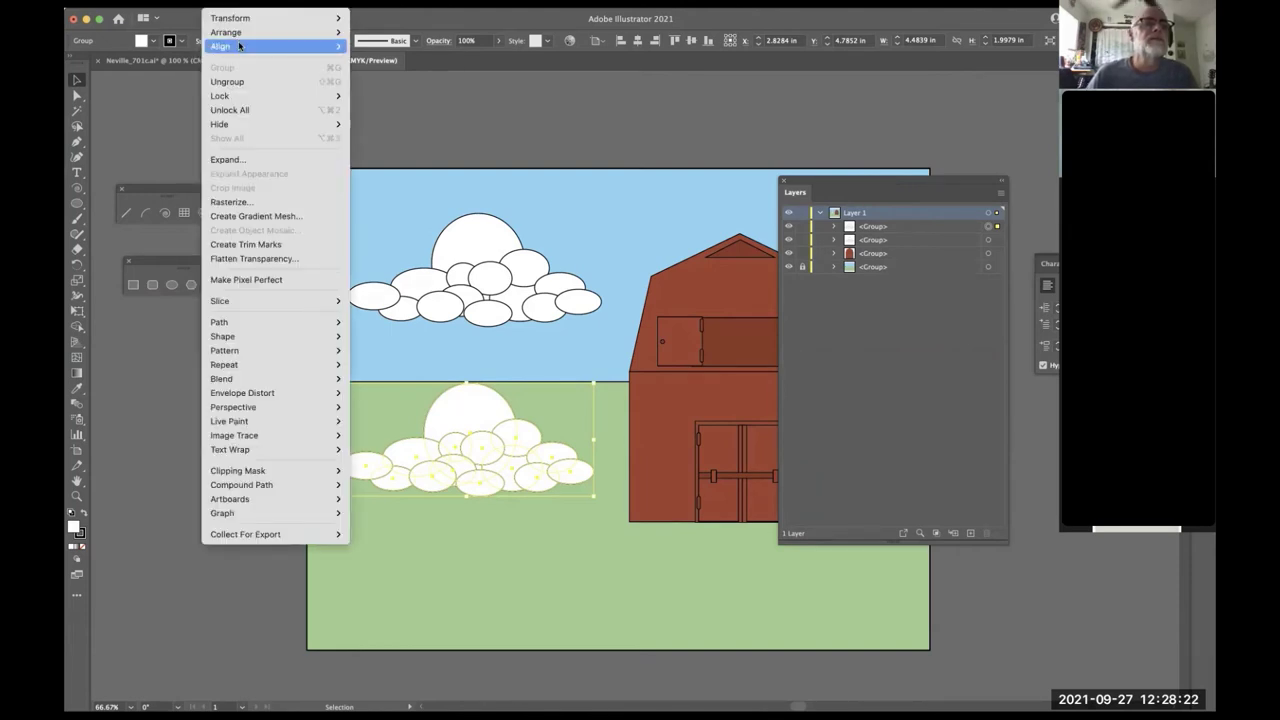
{"action": "mouse_move", "coordinate": [248, 20]}
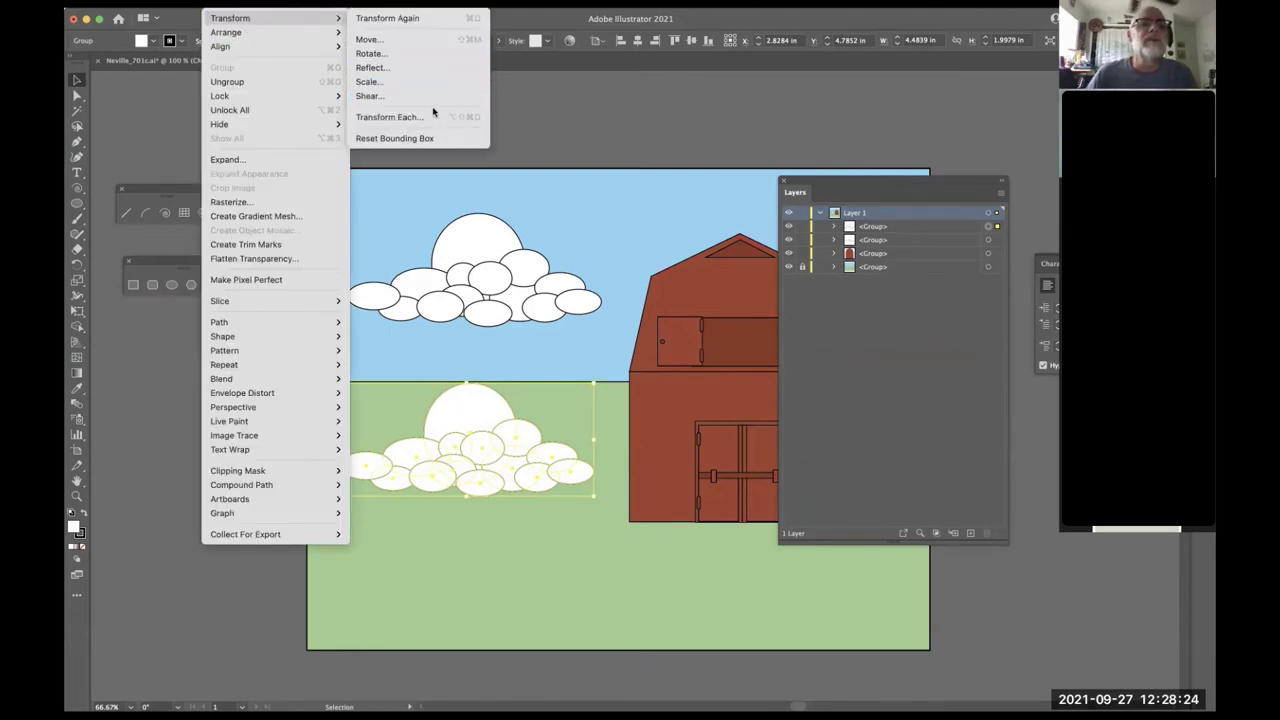
{"action": "mouse_move", "coordinate": [110, 2]}
{"action": "mouse_move", "coordinate": [190, 2]}
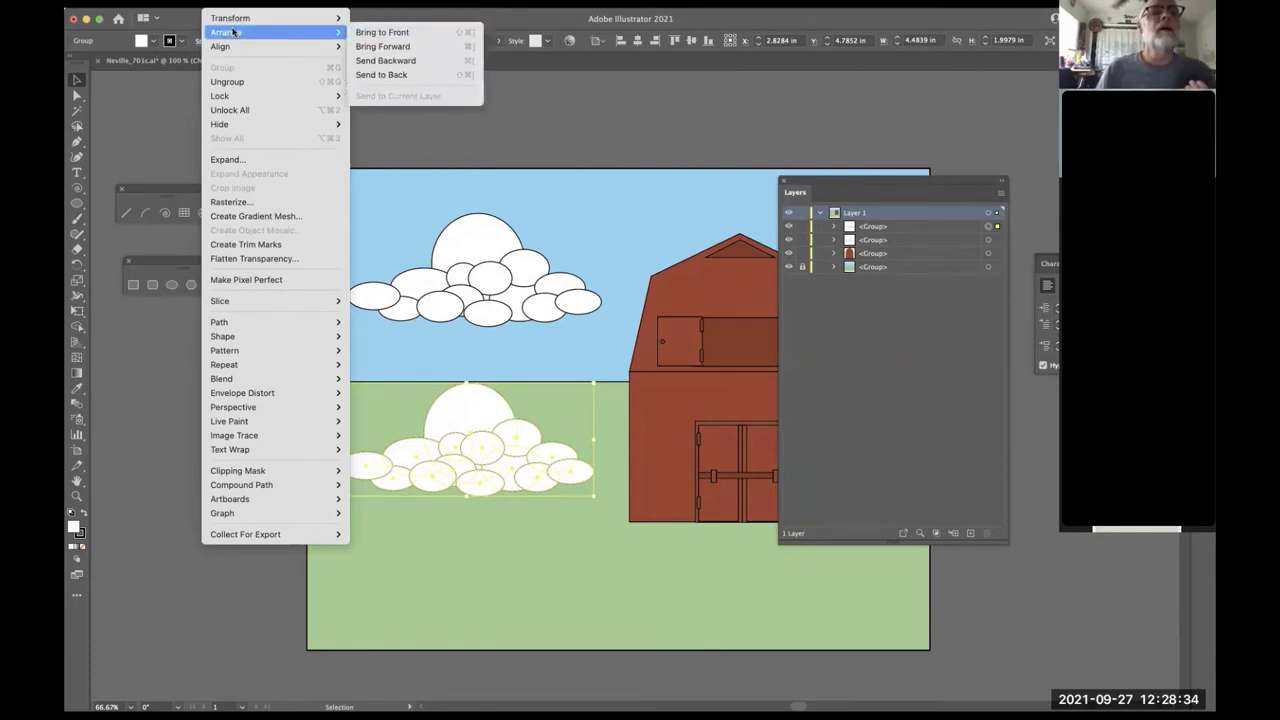
{"action": "mouse_move", "coordinate": [233, 48]}
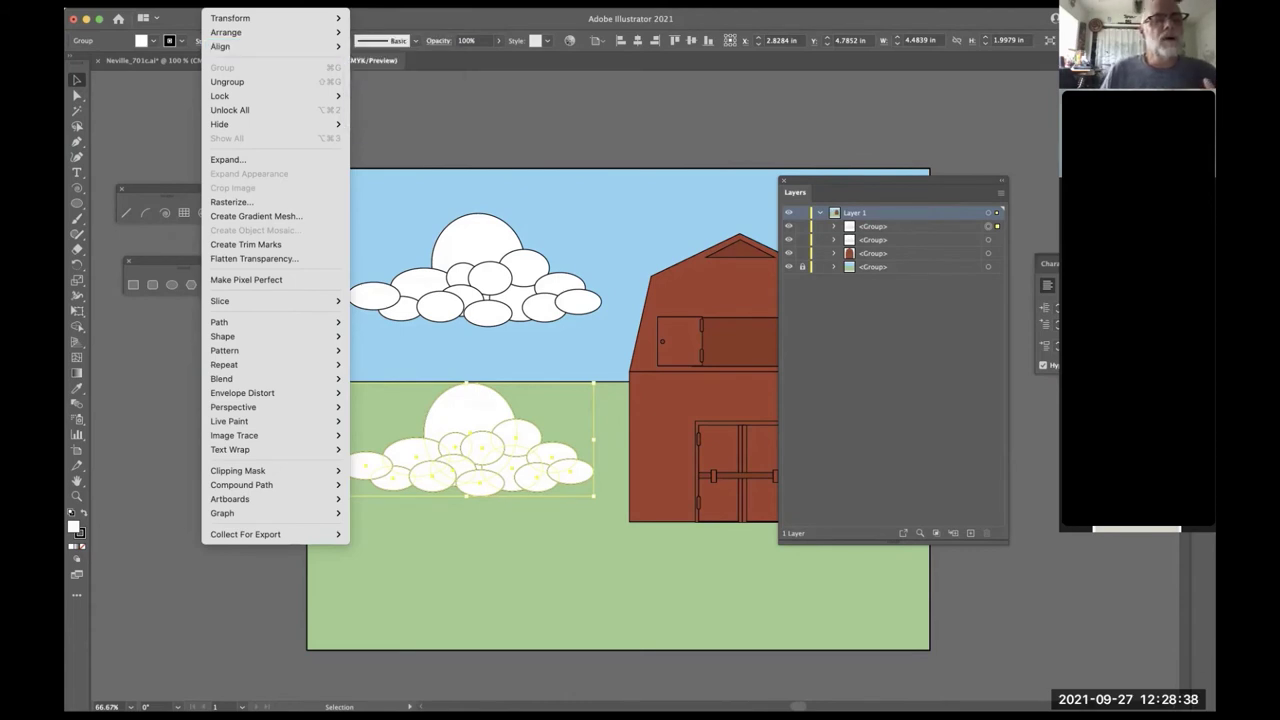
{"action": "key", "text": "Escape"}
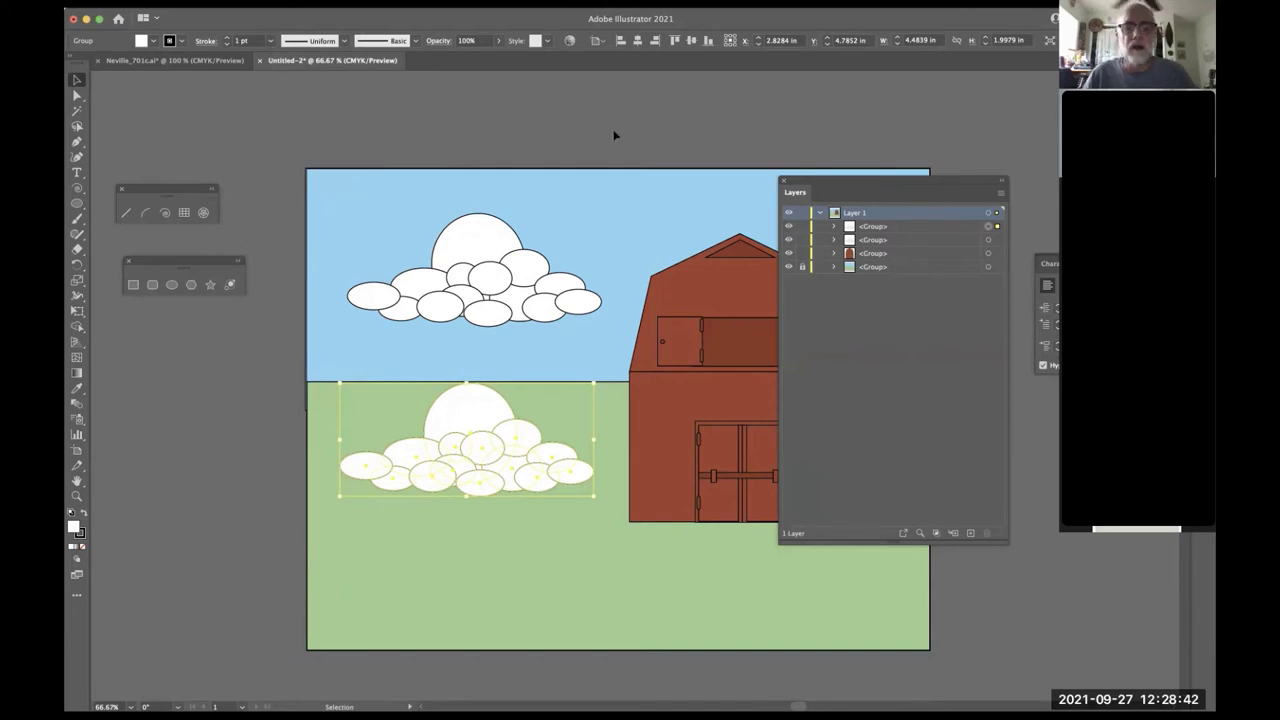
{"action": "key", "text": "a"}
{"action": "key", "text": "v"}
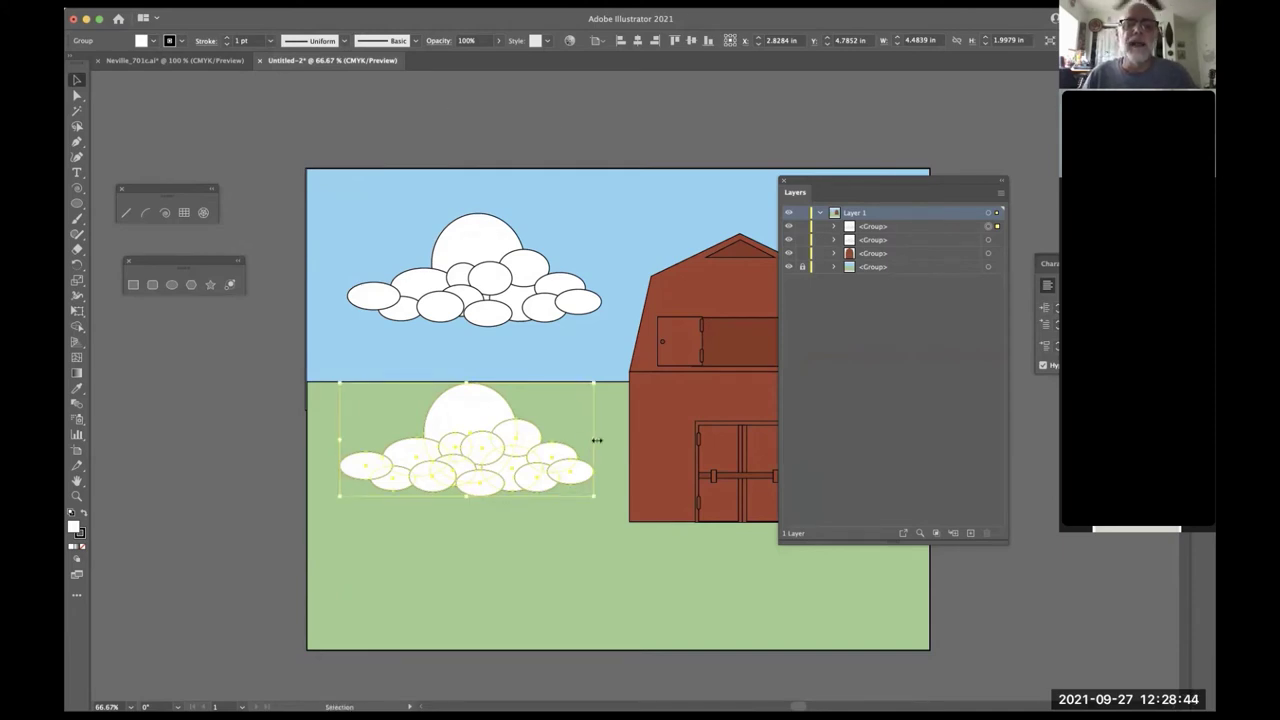
- Mirror the duplicated cloud horizontally, flatten it, and scale it down to about 3.27 by 0.78 in
{"action": "left_click_drag", "start_coordinate": [592, 440], "coordinate": [277, 448]}
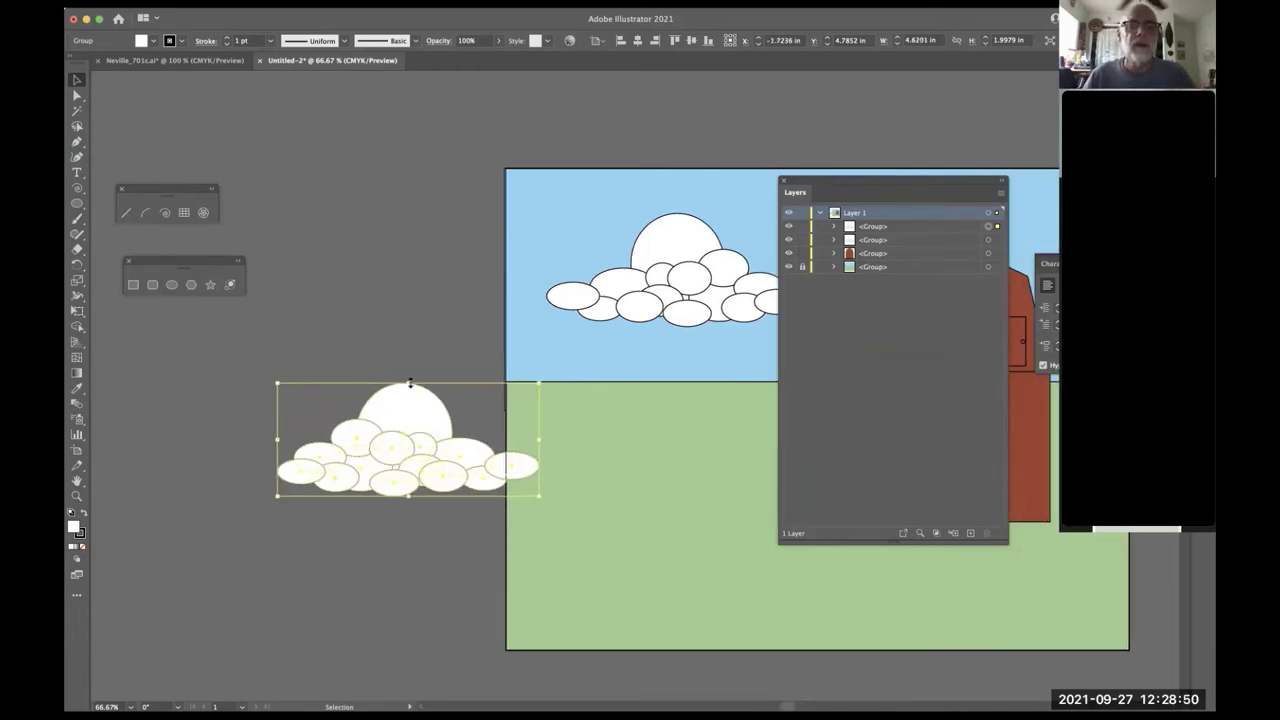
{"action": "left_click_drag", "start_coordinate": [408, 383], "coordinate": [408, 427]}
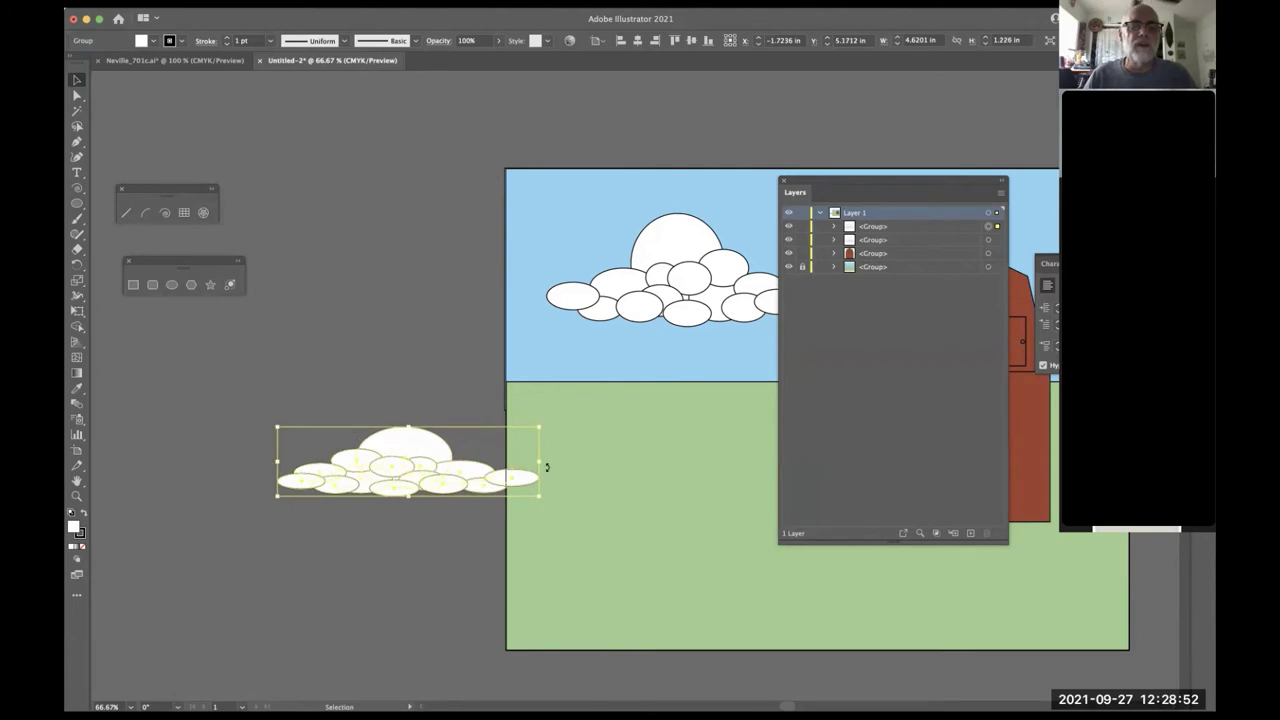
{"action": "left_click_drag", "start_coordinate": [541, 425], "coordinate": [462, 452]}
{"action": "scroll", "coordinate": [580, 357], "scroll_direction": "right", "scroll_amount": 5}
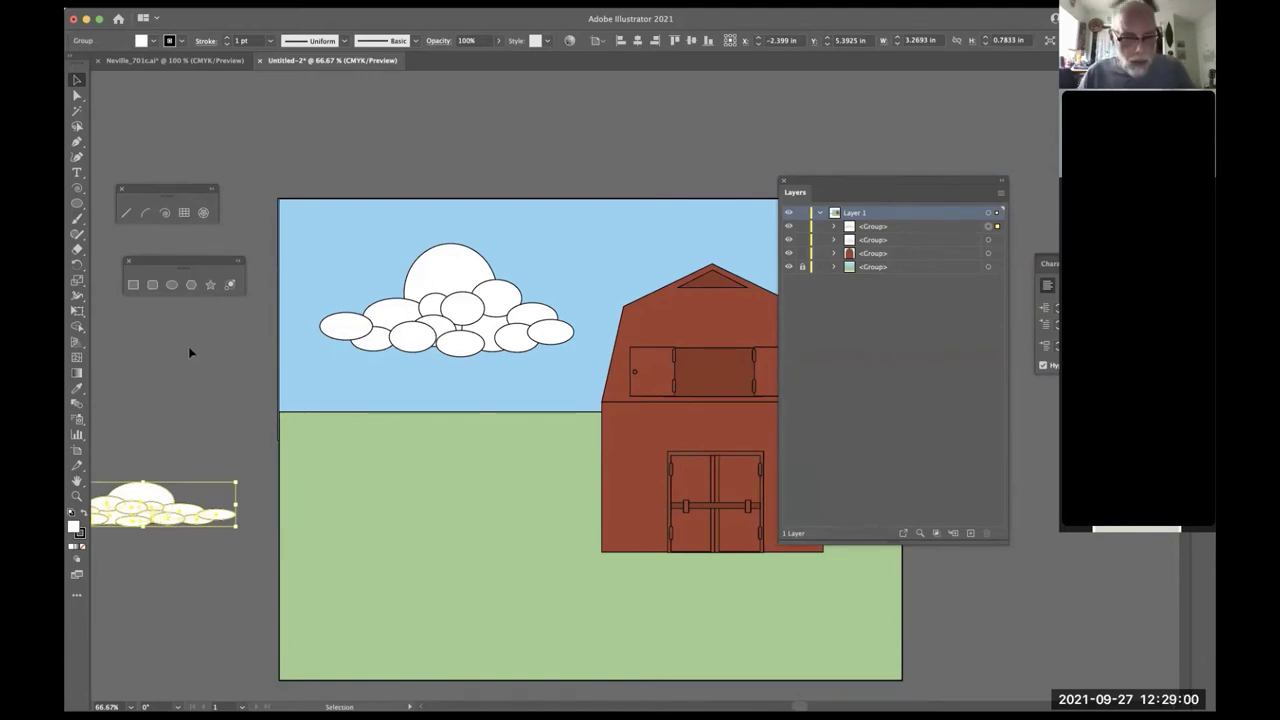
- Move the flattened cloud over the barn's left roof edge and shift the large cloud toward the sky's upper-left corner
{"action": "left_click_drag", "start_coordinate": [175, 505], "coordinate": [570, 350]}
{"action": "left_click_drag", "start_coordinate": [449, 284], "coordinate": [425, 255]}
{"action": "left_click_drag", "start_coordinate": [661, 351], "coordinate": [621, 349]}
- Arrange the flattened cloud behind the barn but in front of the sky-and-grass background
{"action": "key", "text": "a"}
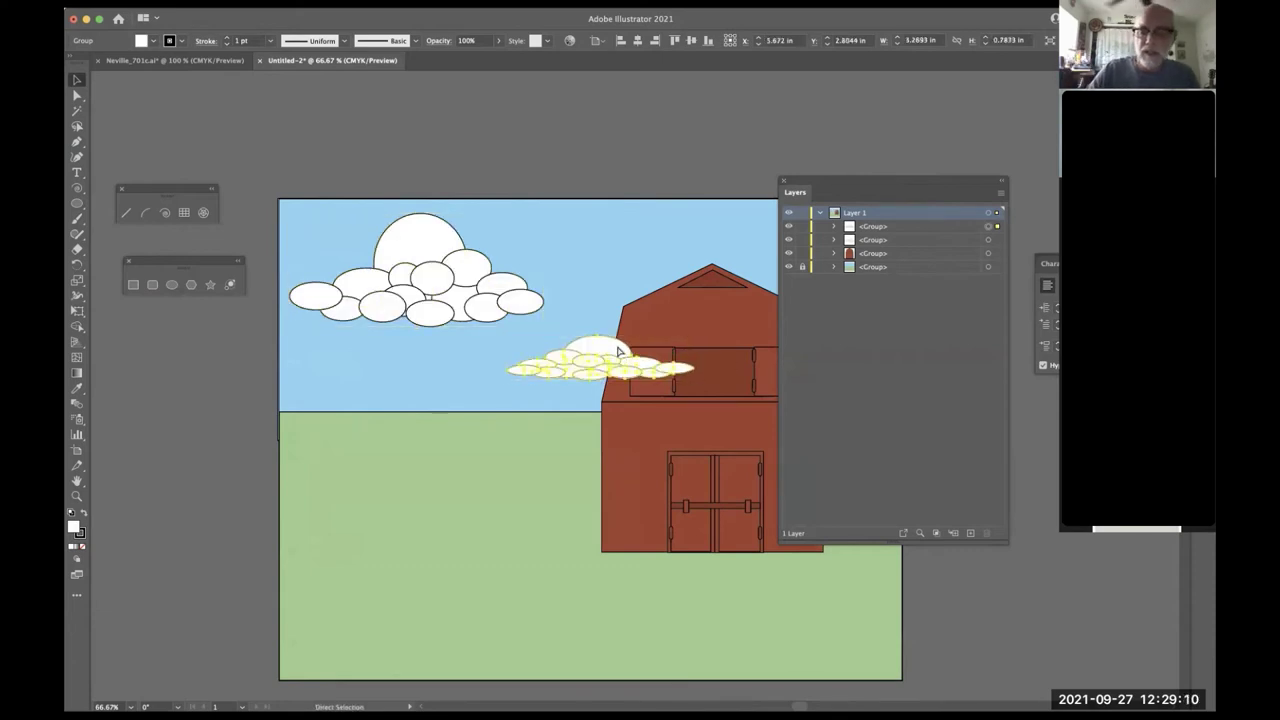
{"action": "key", "text": "super+shift+bracketleft"}
{"action": "key", "text": "super+bracketright"}
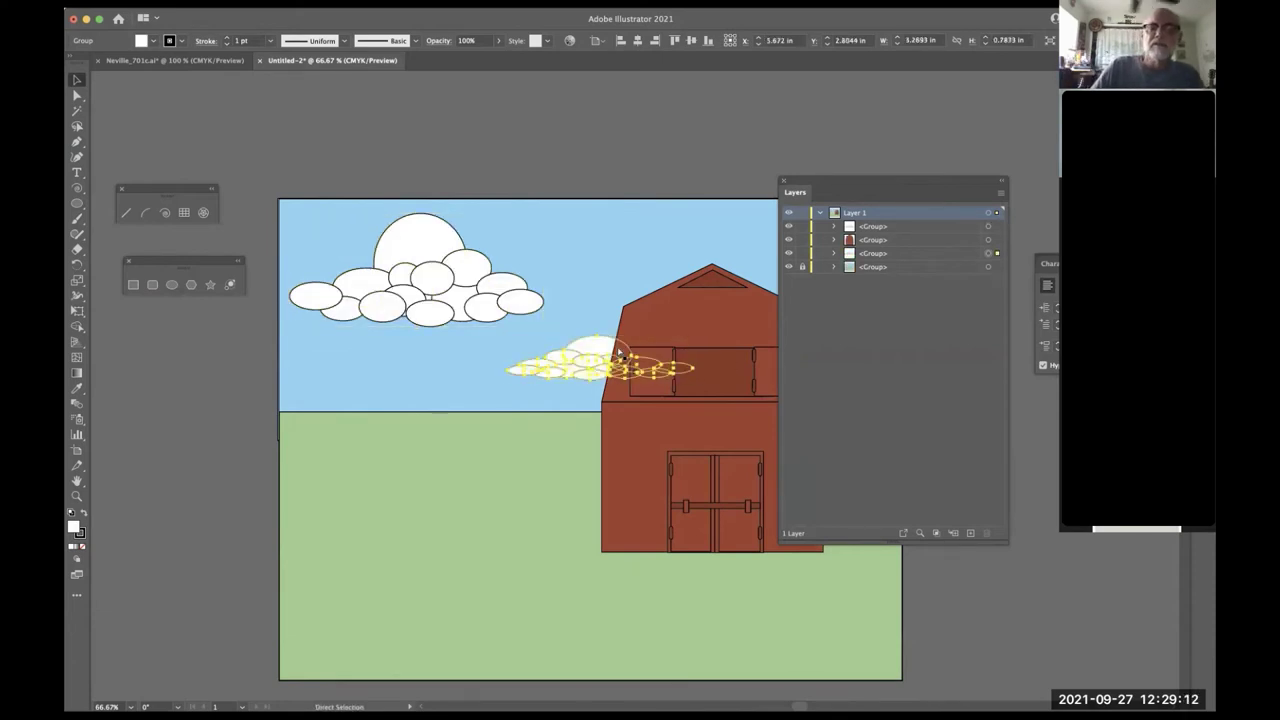
{"action": "key", "text": "v"}
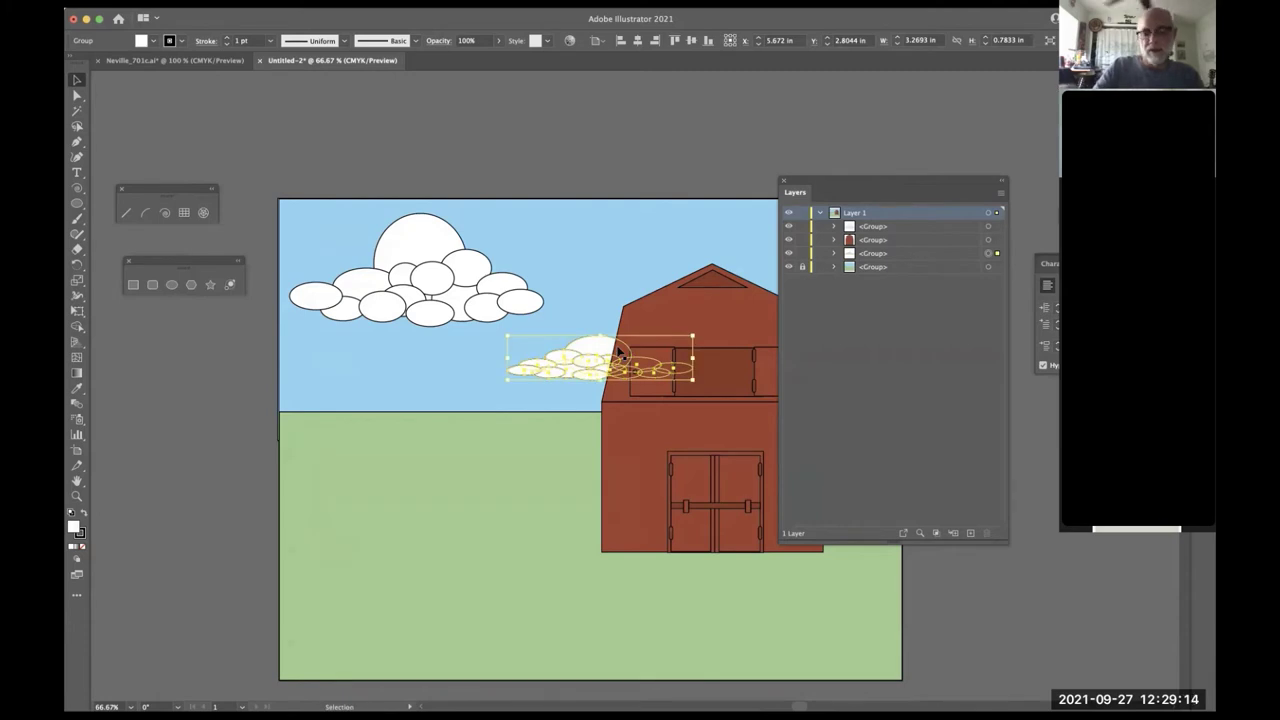
- Duplicate the flattened cloud behind the barn's right roof edge and scale the copy to about 2.66 by 0.61 in
{"action": "key", "text": "h"}
{"action": "key", "text": "v"}
{"action": "key", "text": "h"}
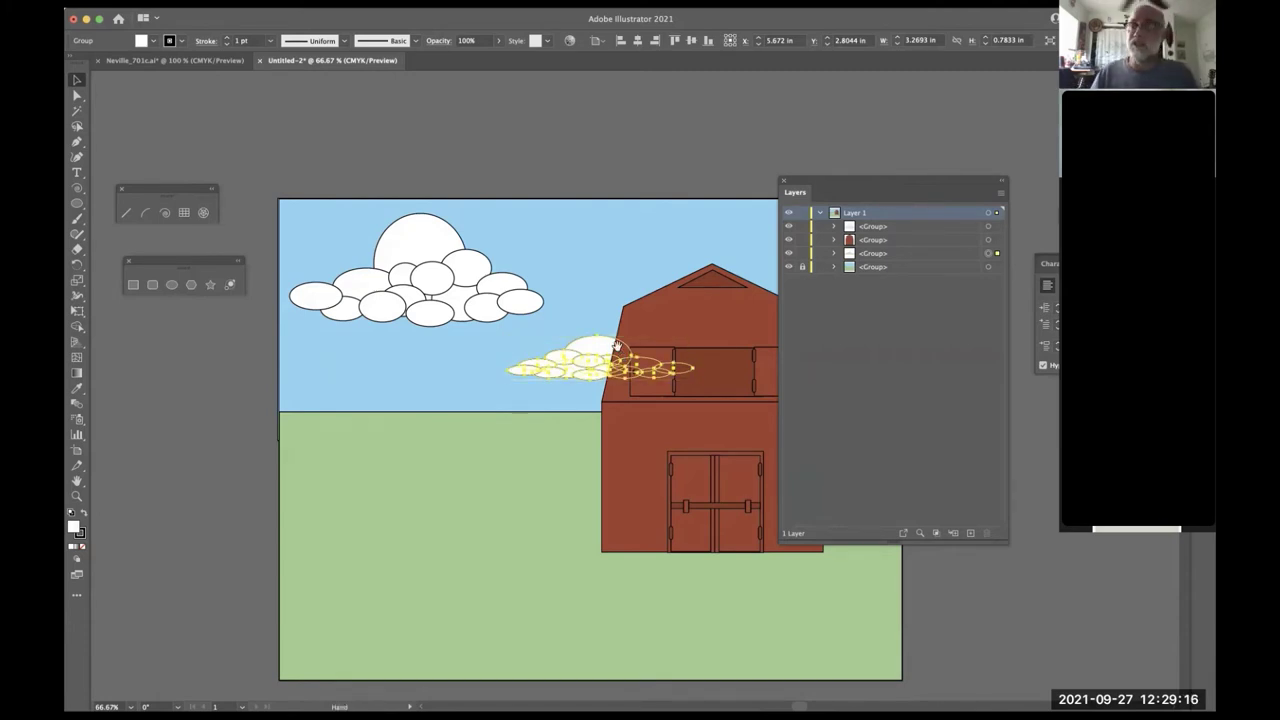
{"action": "left_click_drag", "start_coordinate": [688, 368], "coordinate": [536, 376]}
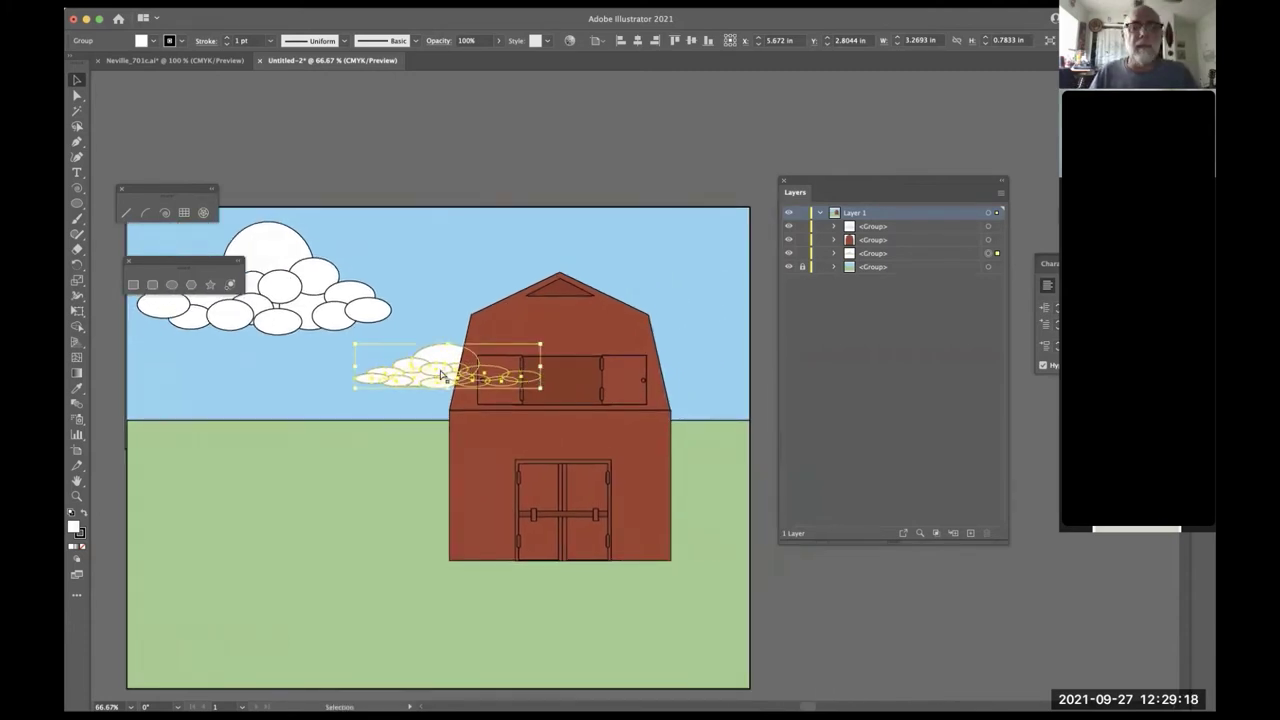
{"action": "left_click_drag", "start_coordinate": [440, 365], "coordinate": [657, 302]}
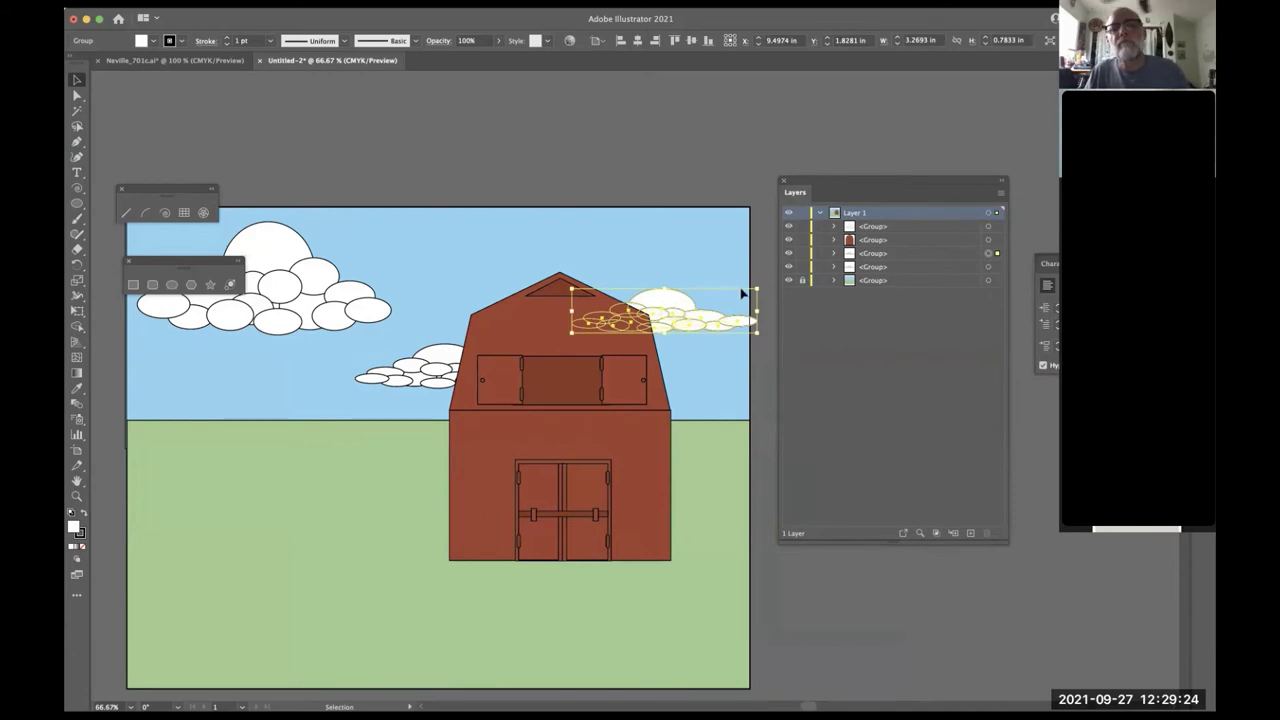
{"action": "left_click_drag", "start_coordinate": [755, 290], "coordinate": [680, 304]}
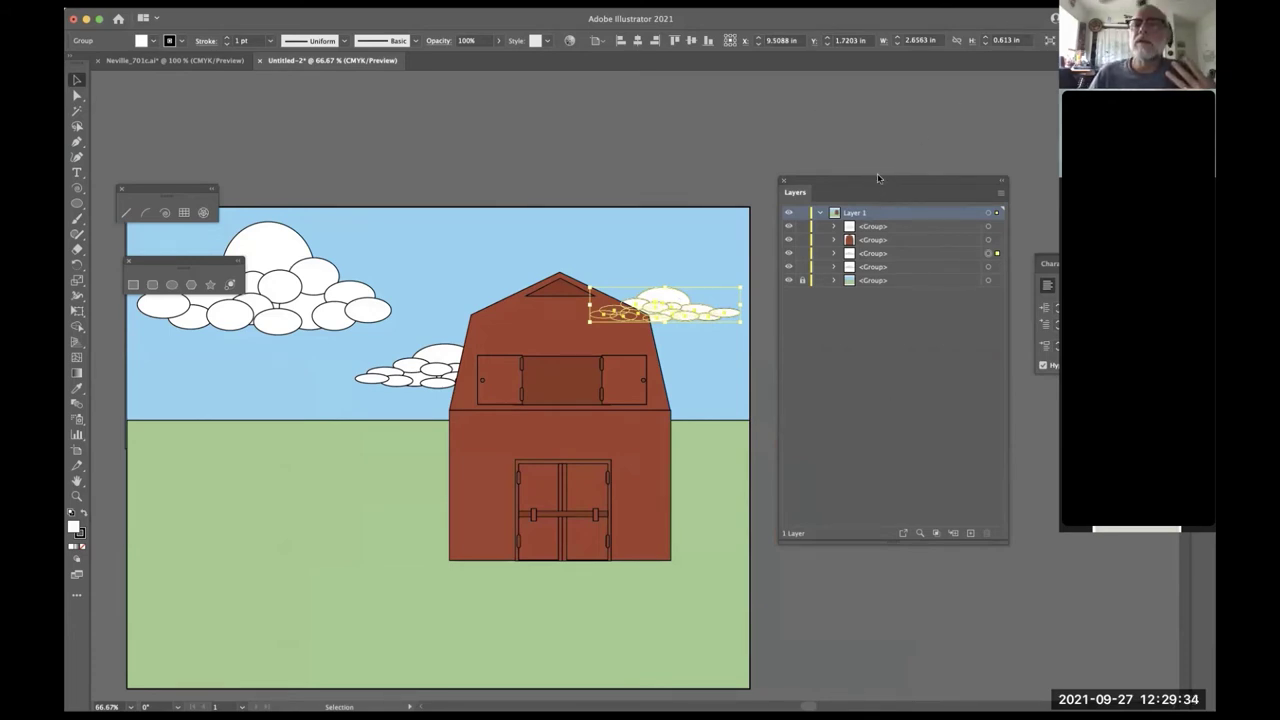
- Dock the Layers panel beneath the Color panel, move the combined stack beside the artboard, and shorten it
{"action": "left_click_drag", "start_coordinate": [878, 178], "coordinate": [905, 368]}
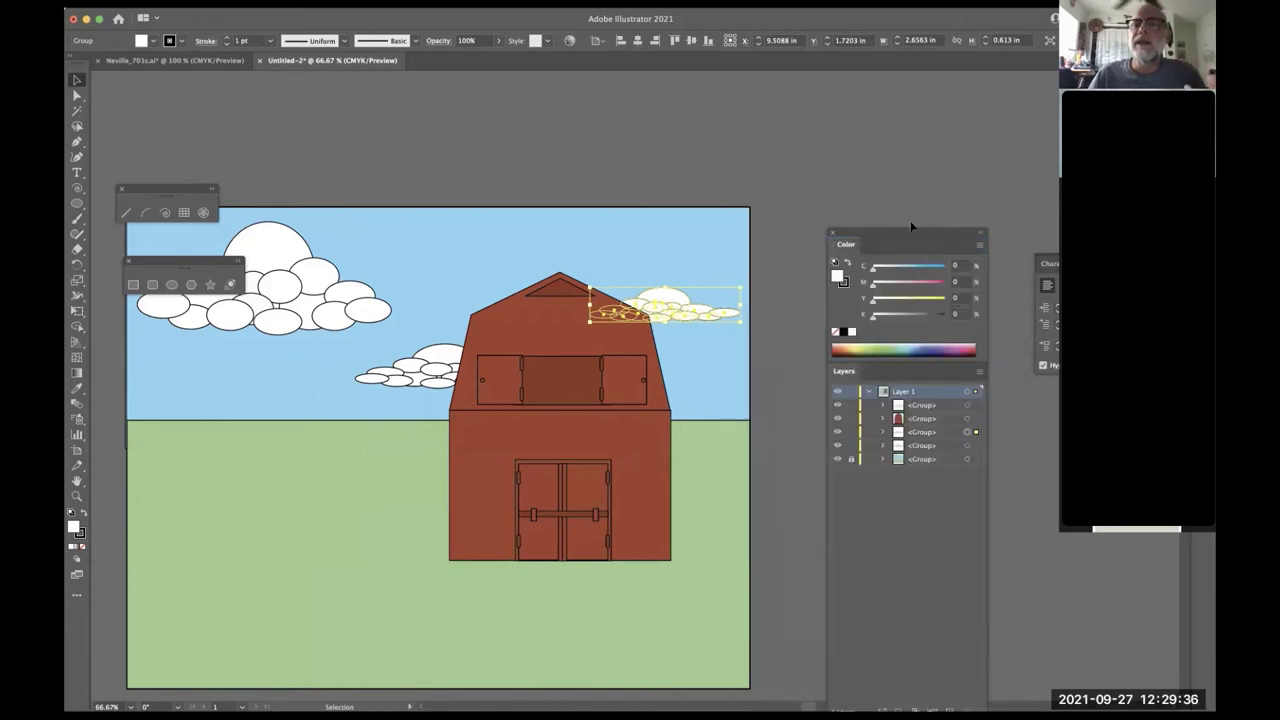
{"action": "left_click_drag", "start_coordinate": [904, 234], "coordinate": [881, 127]}
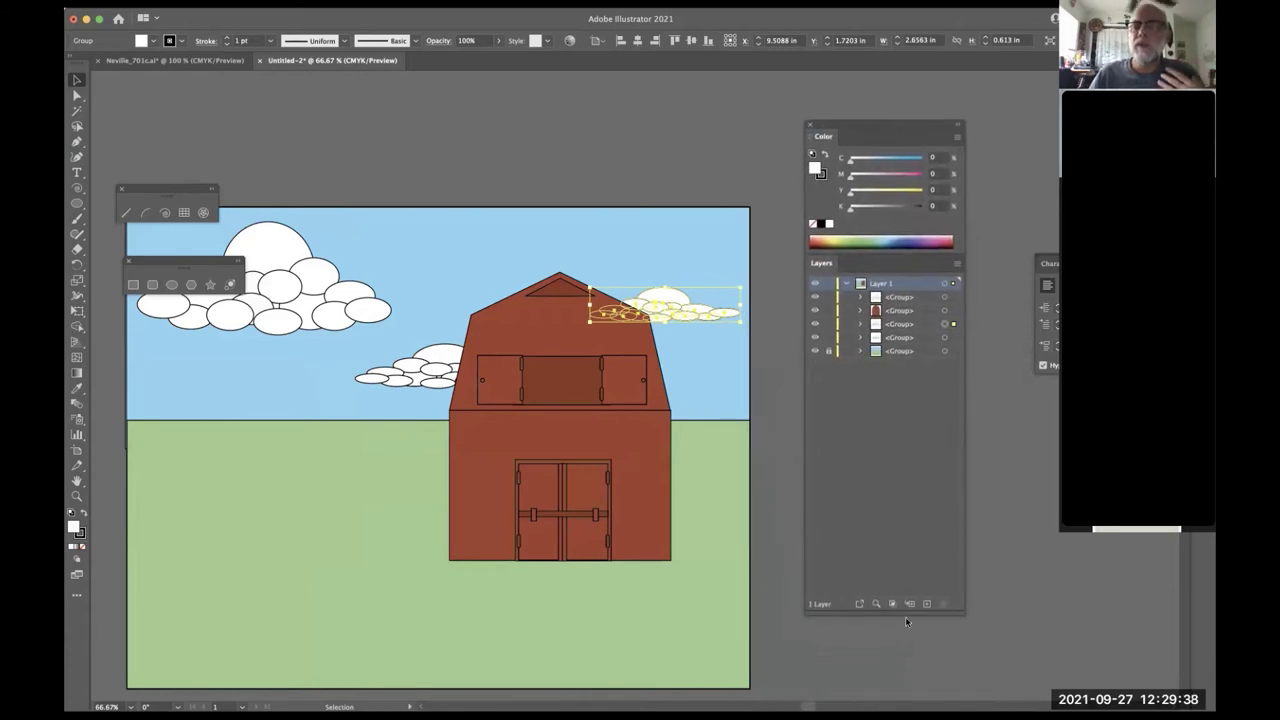
{"action": "left_click_drag", "start_coordinate": [908, 610], "coordinate": [897, 308]}
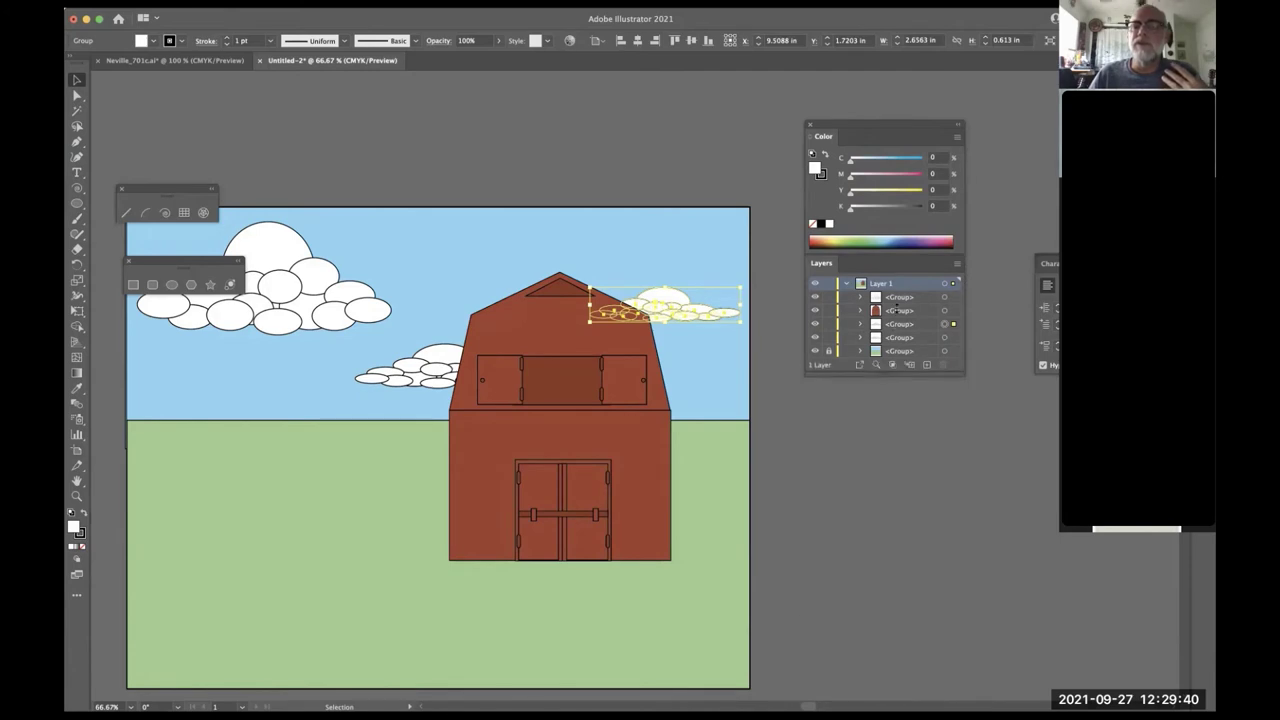
{"action": "left_click_drag", "start_coordinate": [887, 380], "coordinate": [886, 450]}
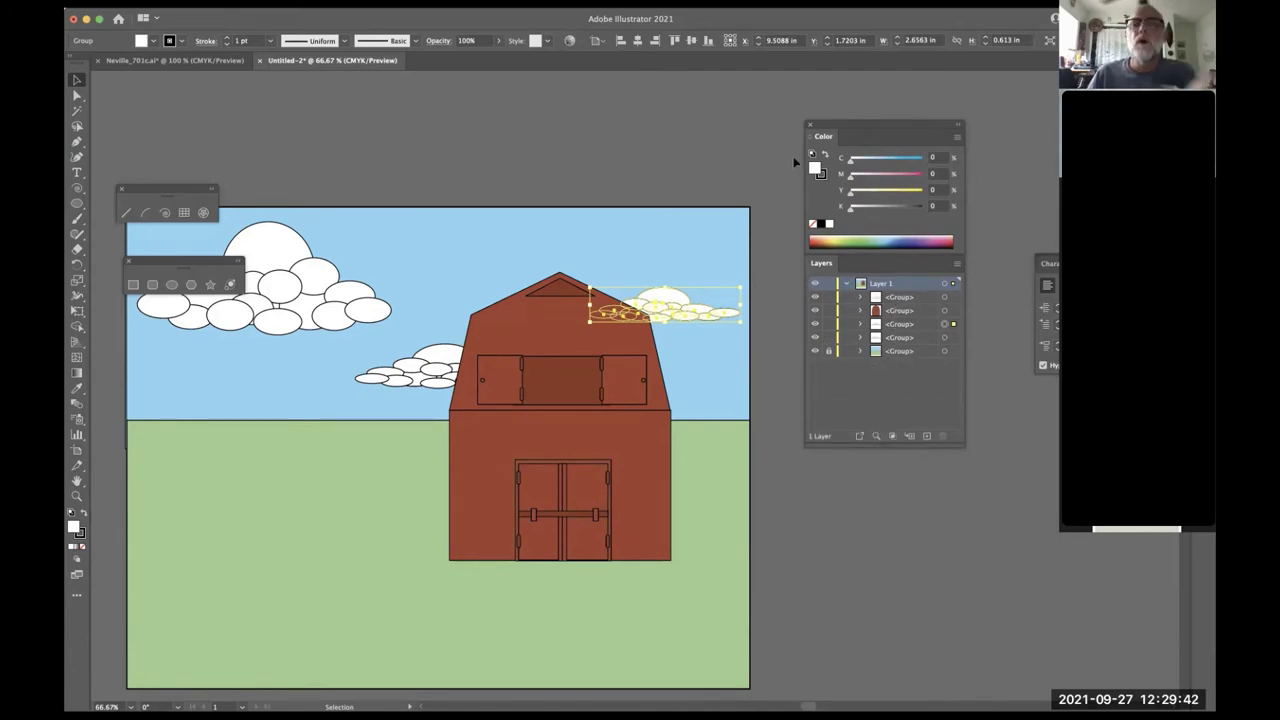
- Remove the stroke from the small cloud behind the barn's right side and deselect it
{"action": "left_click", "coordinate": [821, 176]}
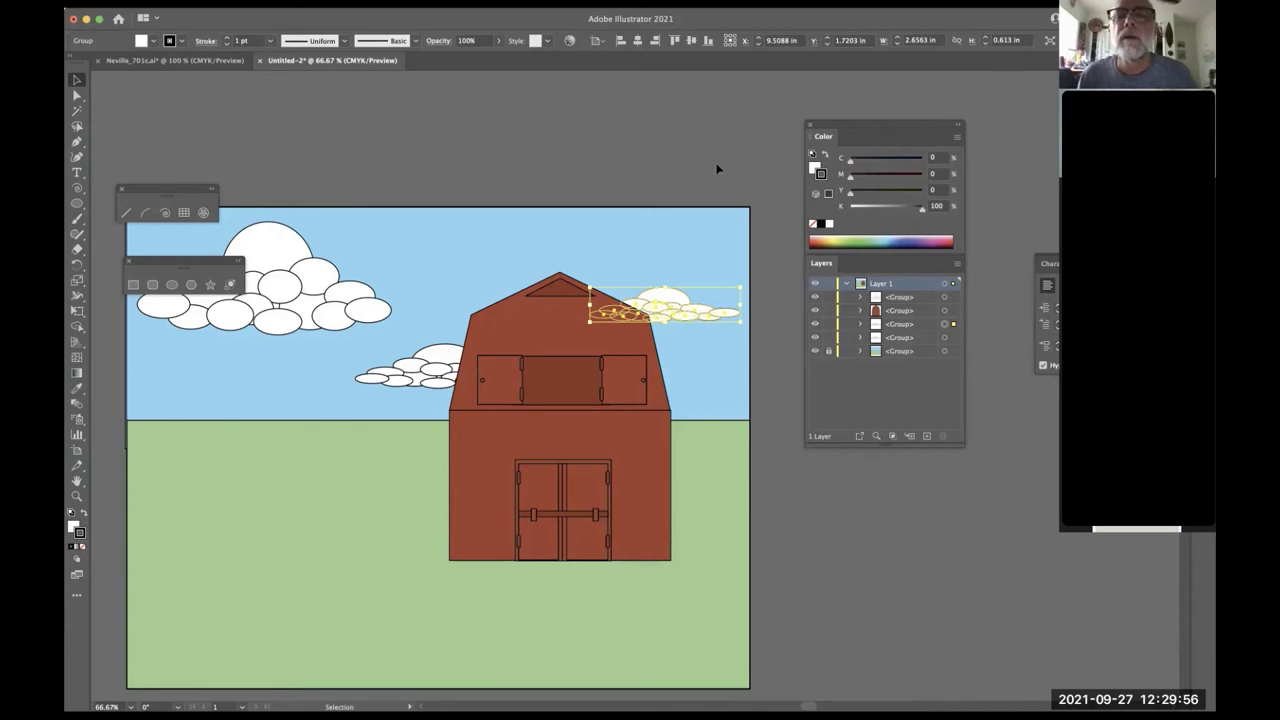
{"action": "key", "text": "a"}
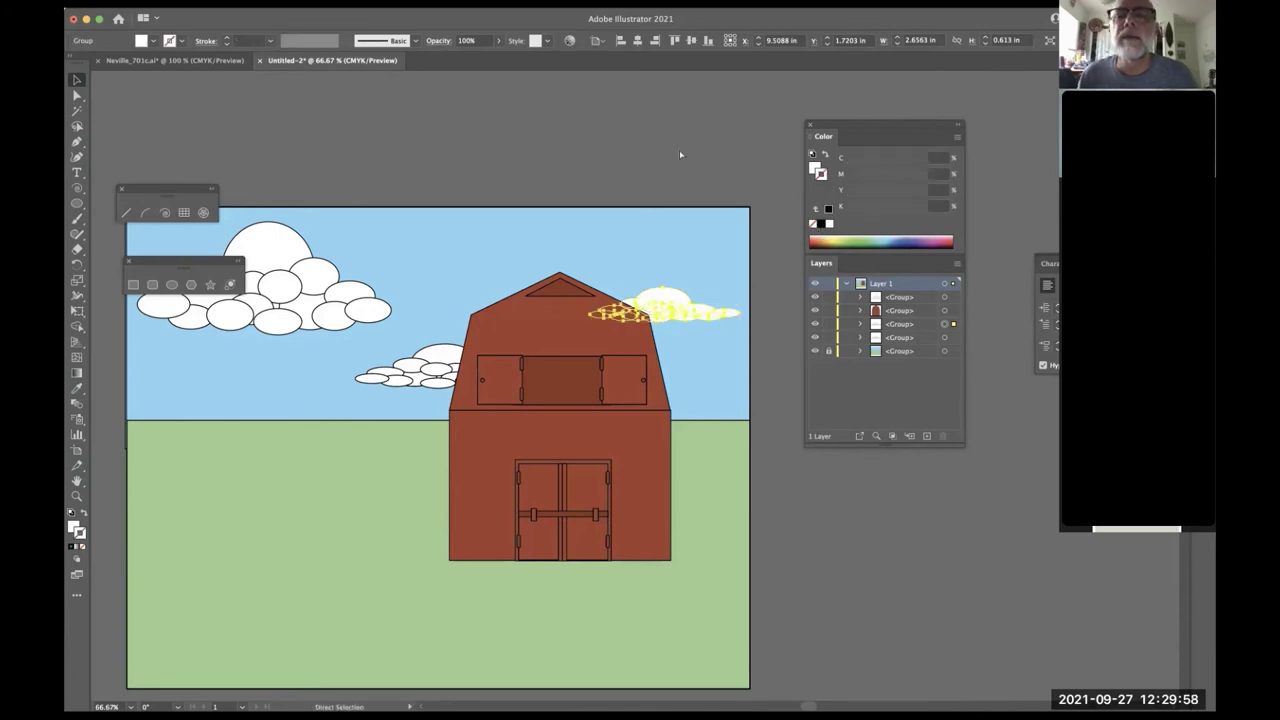
{"action": "left_click", "coordinate": [680, 155]}
{"action": "key", "text": "v"}
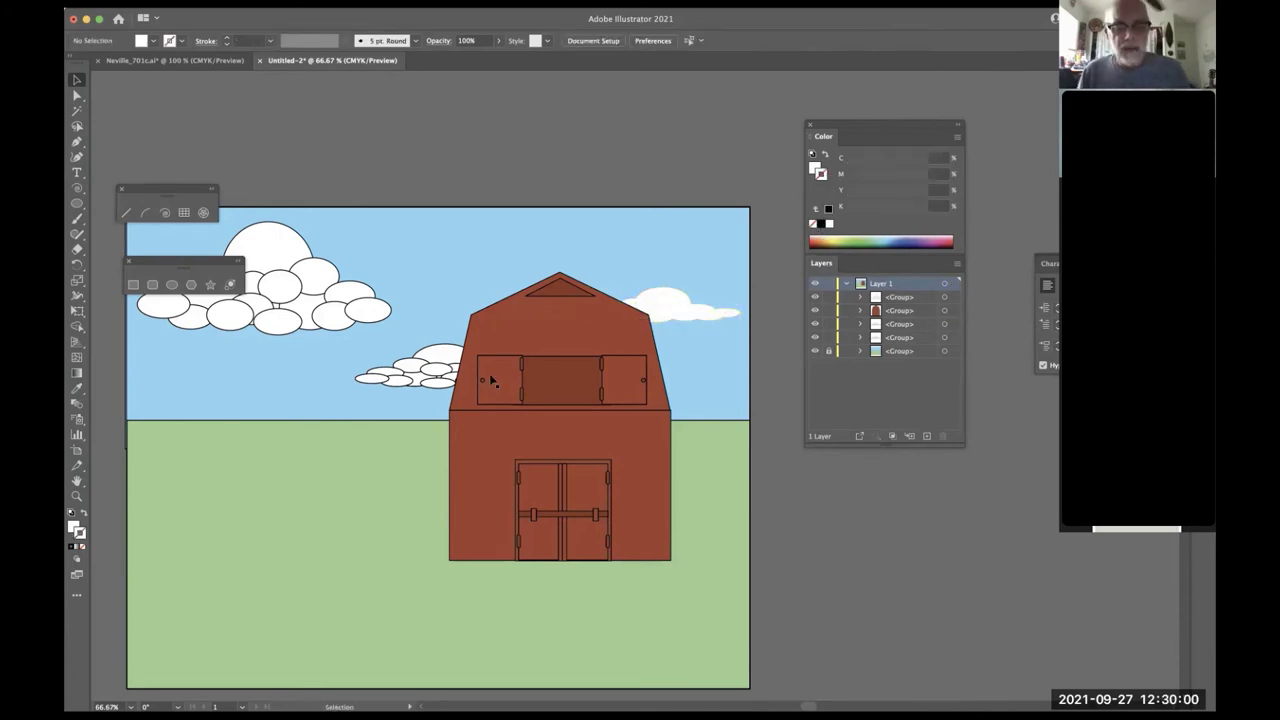
- Select the large cloud and the cloud behind the barn's left side, and set their stroke to none
{"action": "left_click", "coordinate": [437, 376]}
{"action": "left_click", "coordinate": [295, 312], "text": "shift"}
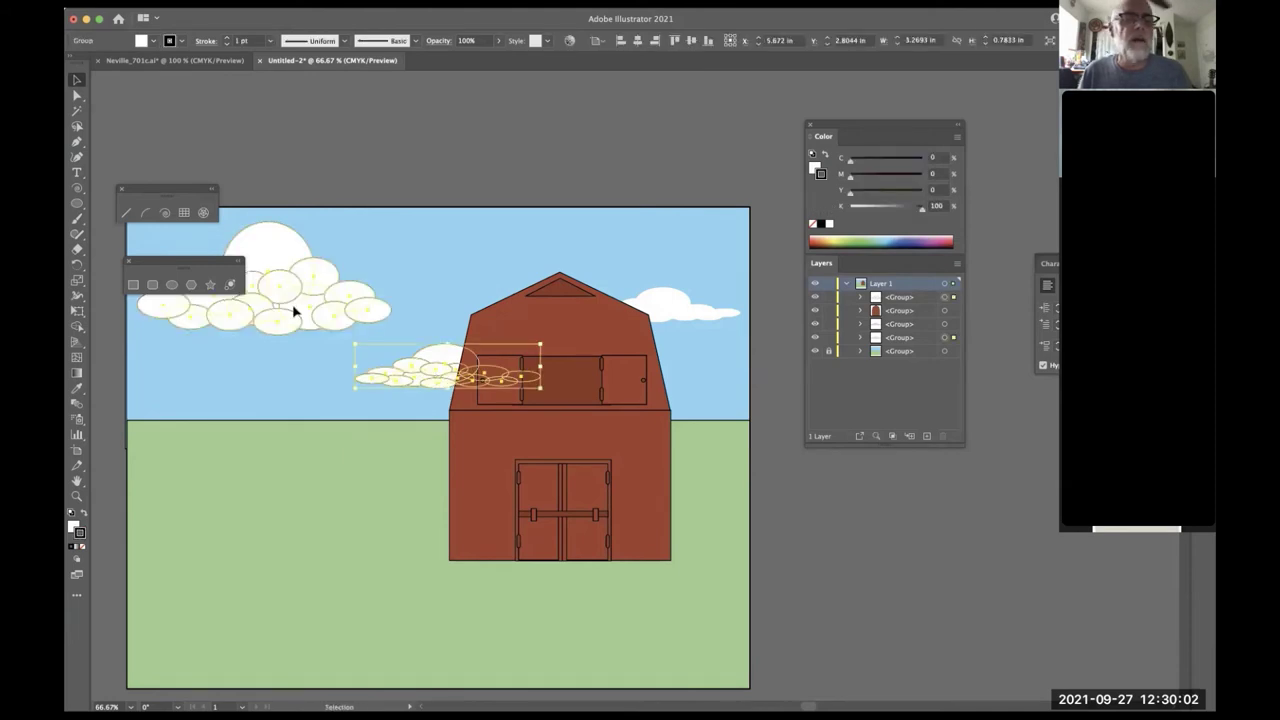
{"action": "left_click", "coordinate": [812, 225]}
{"action": "left_click", "coordinate": [736, 181]}
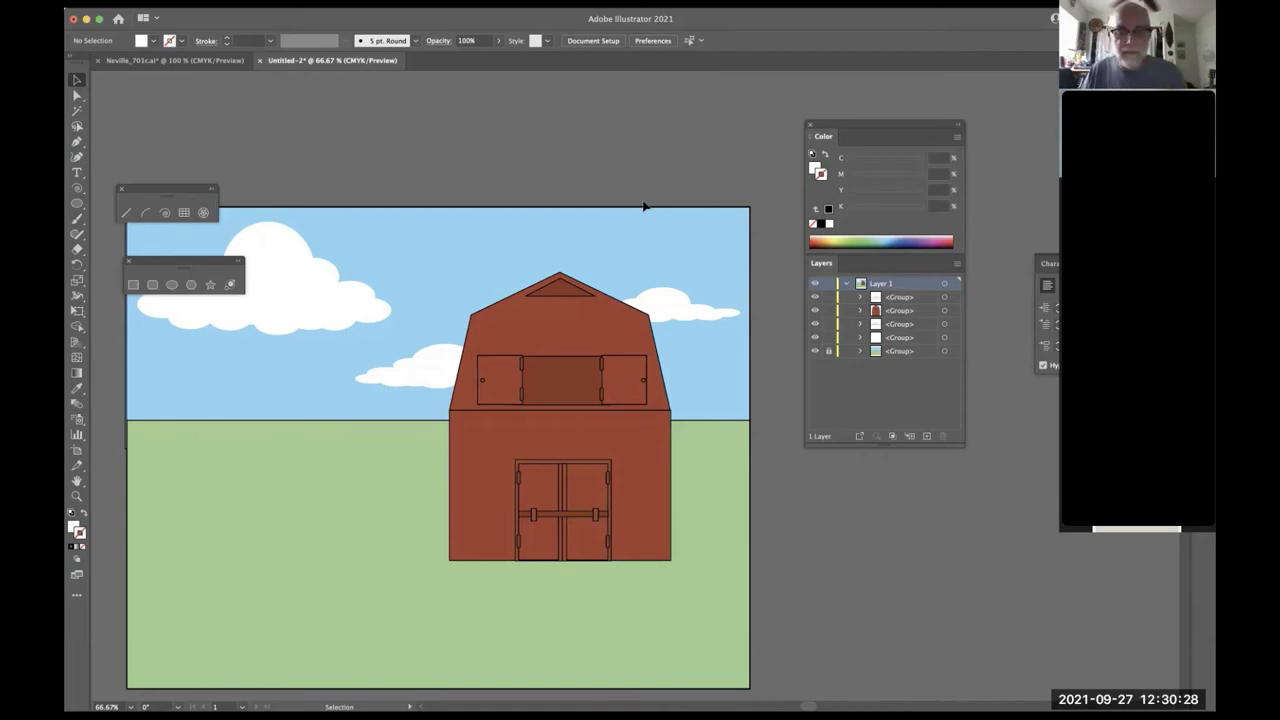
- Copy one ellipse within the large cloud's group to its right end and scale it to about 0.58 by 0.38 in
{"action": "key", "text": "z"}
{"action": "left_click", "coordinate": [374, 414], "text": "alt"}
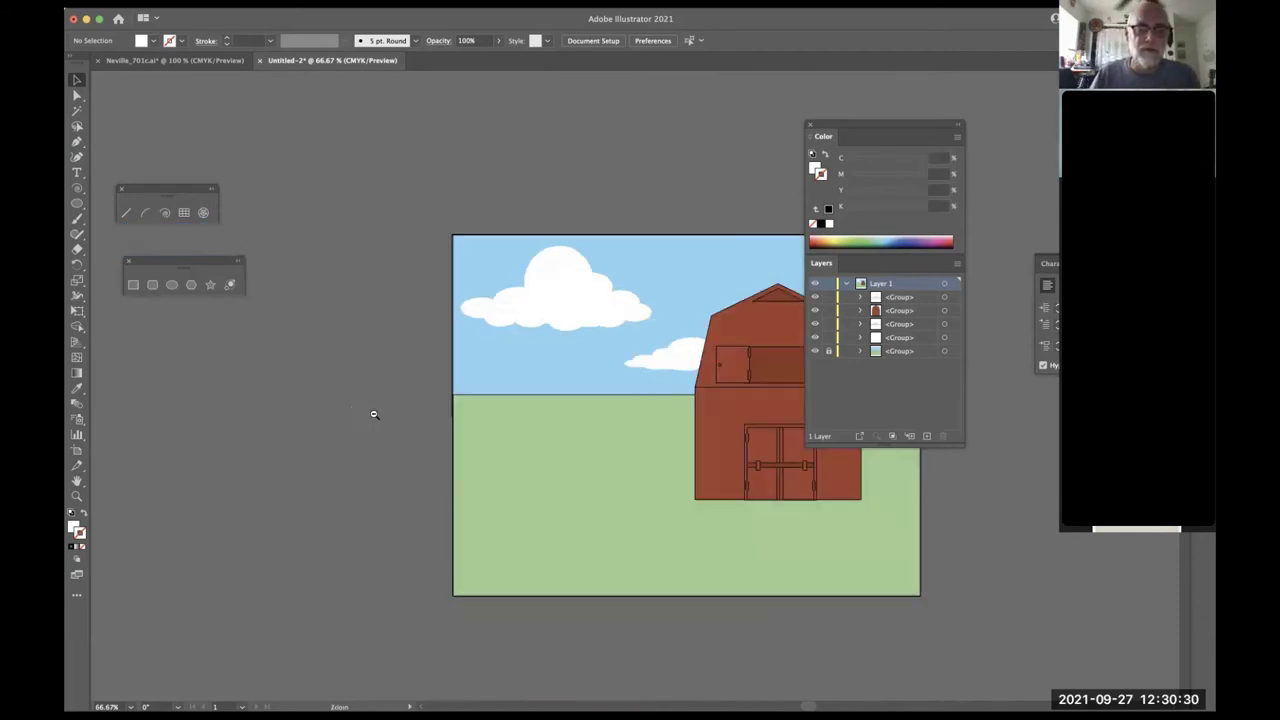
{"action": "scroll", "coordinate": [631, 346], "scroll_direction": "right", "scroll_amount": 3}
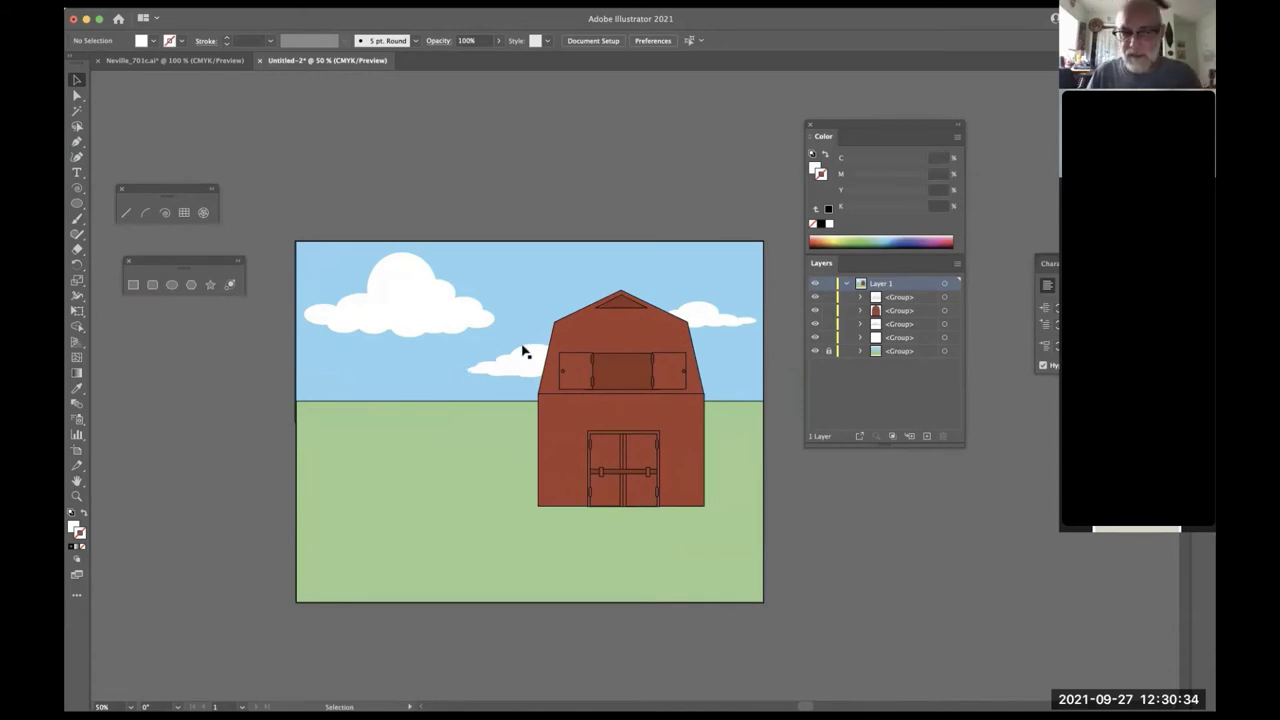
{"action": "key", "text": "a"}
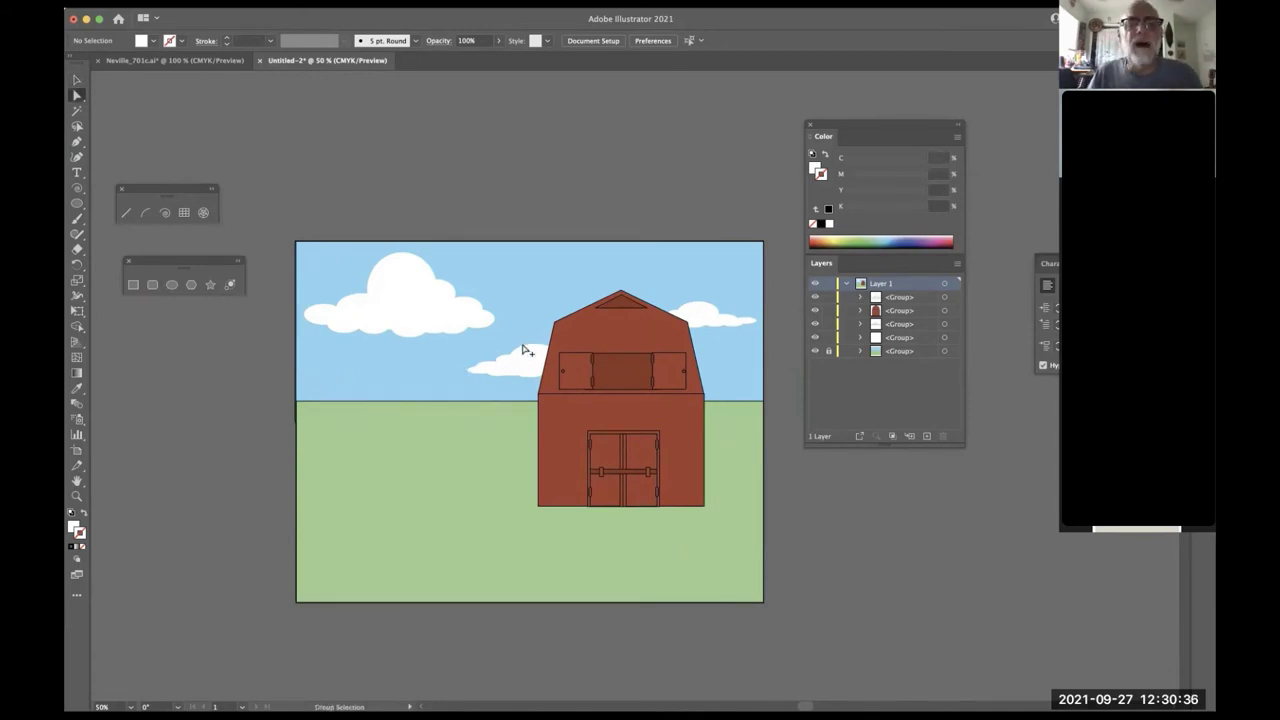
{"action": "key", "text": "alt"}
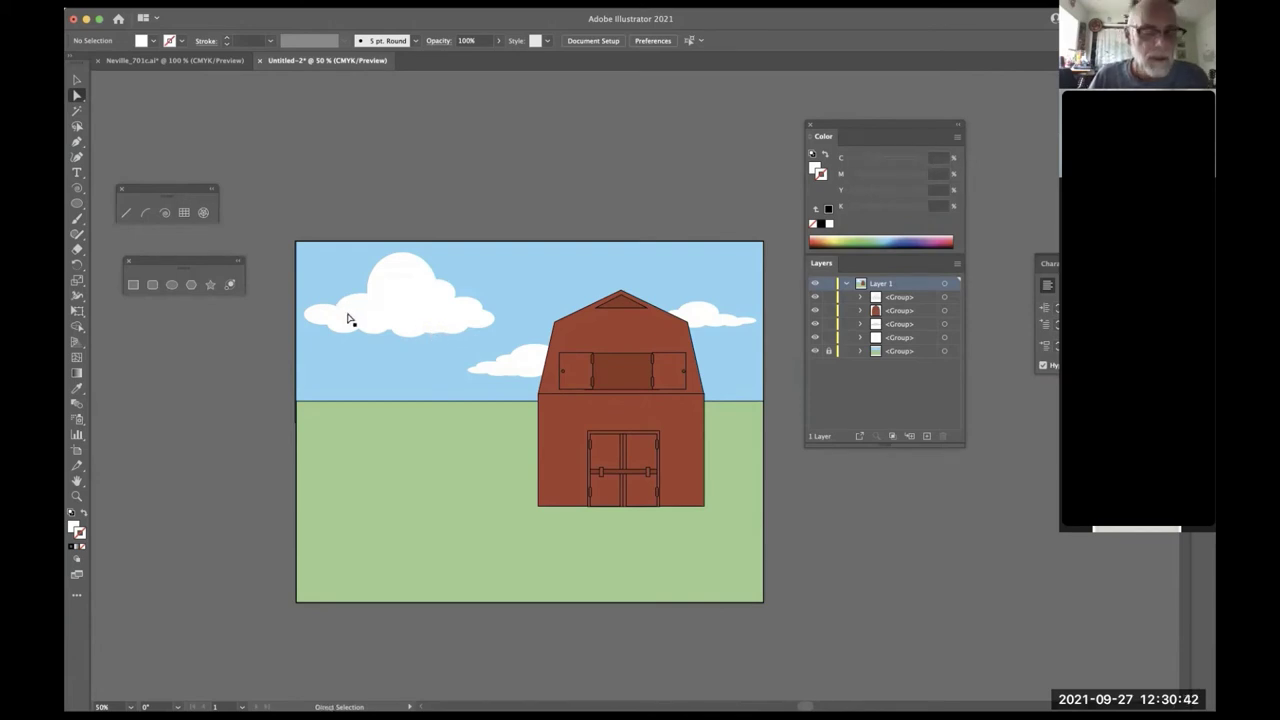
{"action": "key", "text": "v"}
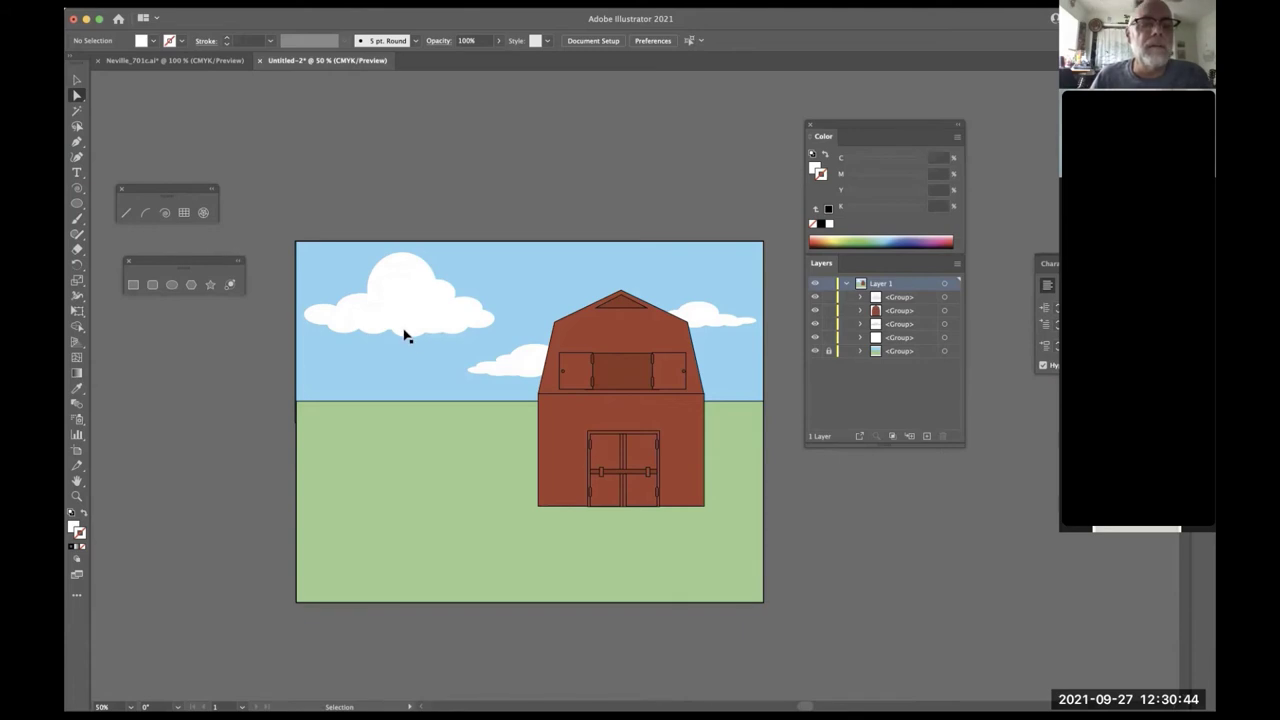
{"action": "key", "text": "alt"}
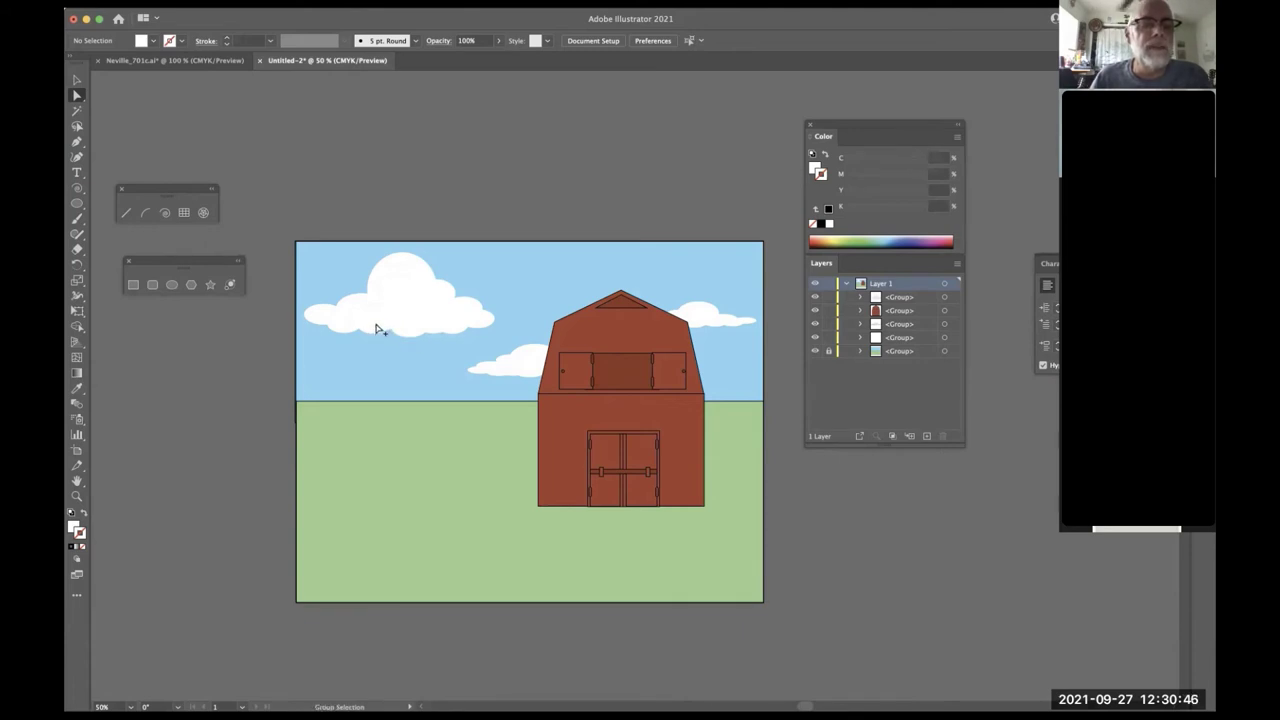
{"action": "left_click_drag", "start_coordinate": [376, 328], "coordinate": [528, 300]}
{"action": "key", "text": "s"}
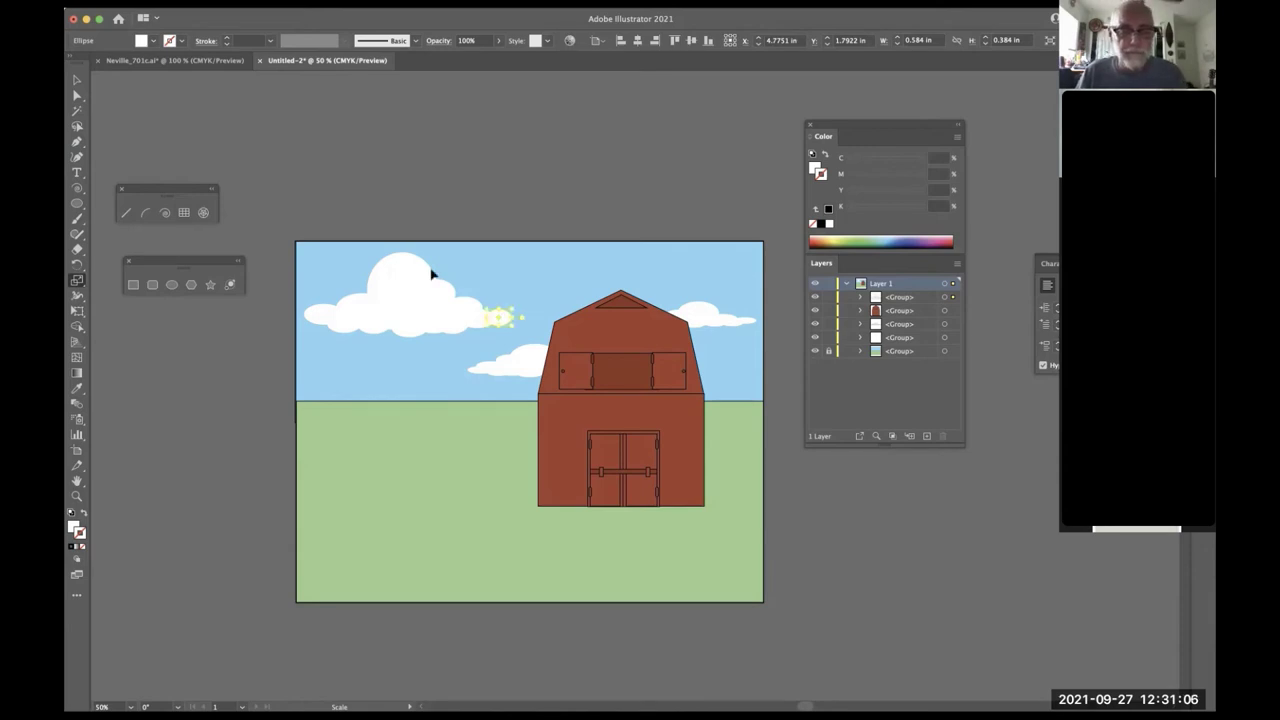
{"action": "key", "text": "super+shift+a"}
- Flatten the large cloud to about 1.66 in high and move it so its left end overhangs the artboard's edge
{"action": "key", "text": "v"}
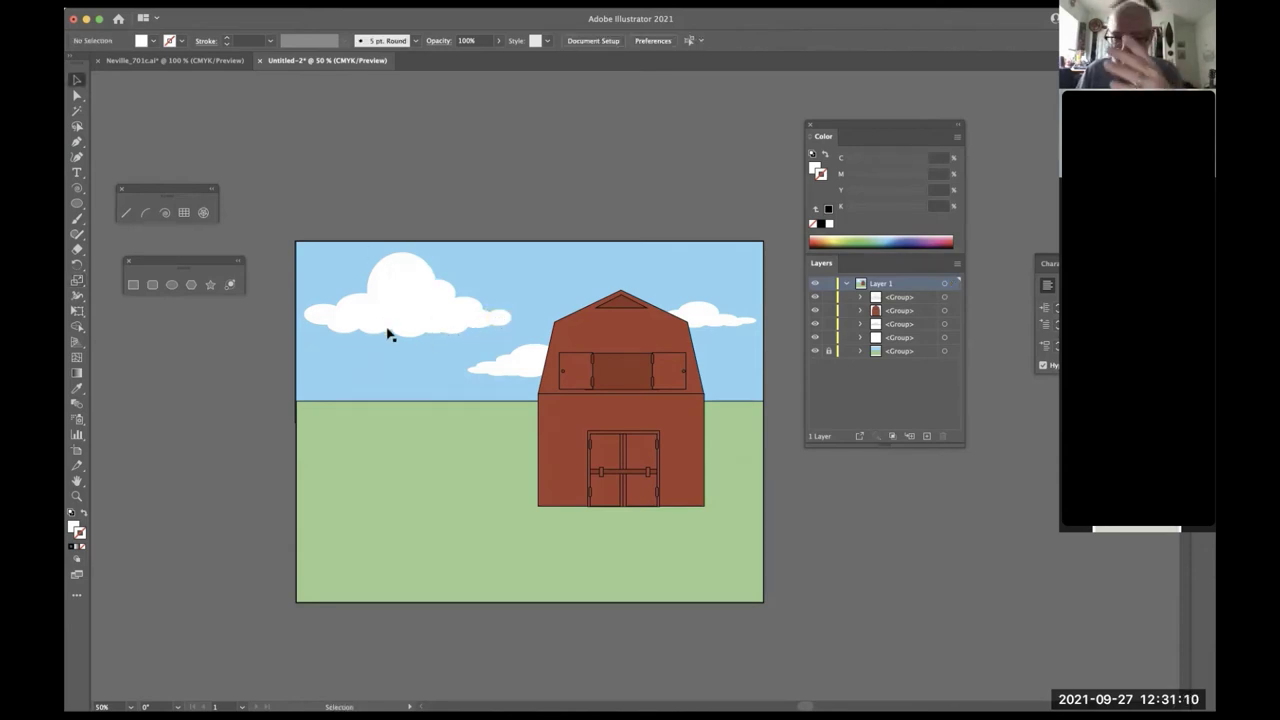
{"action": "left_click", "coordinate": [407, 296]}
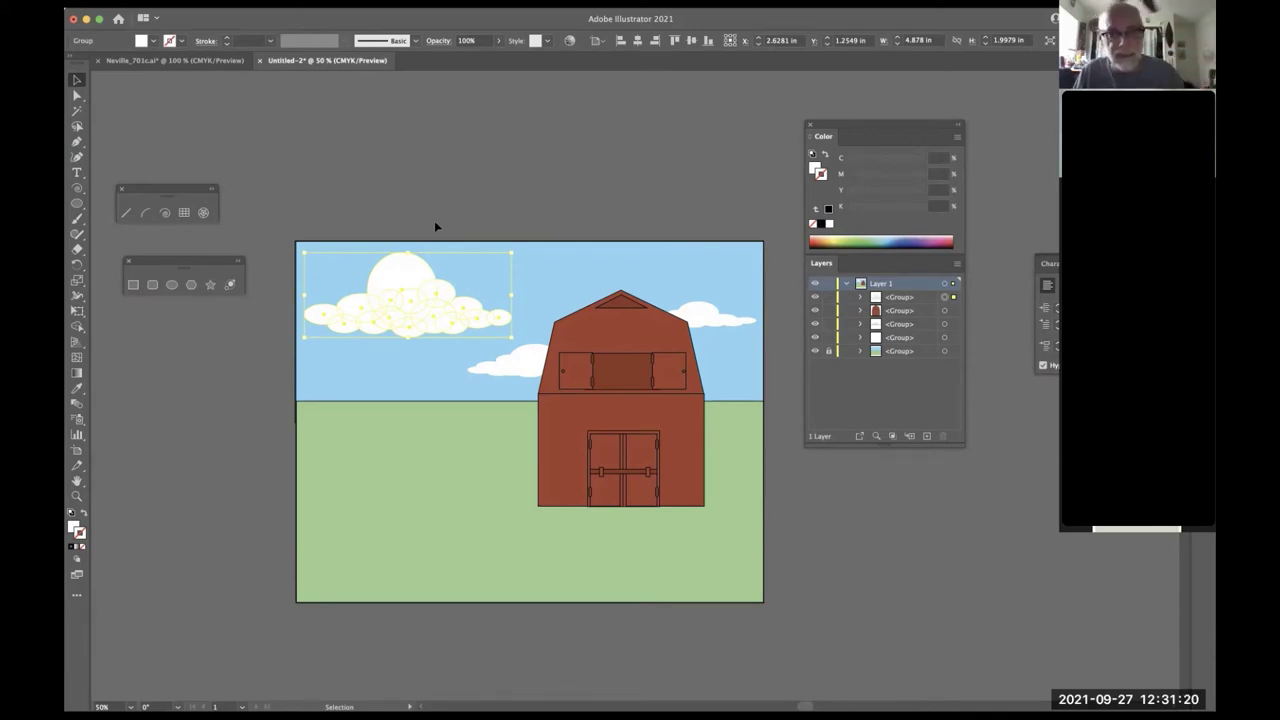
{"action": "left_click_drag", "start_coordinate": [409, 254], "coordinate": [367, 272]}
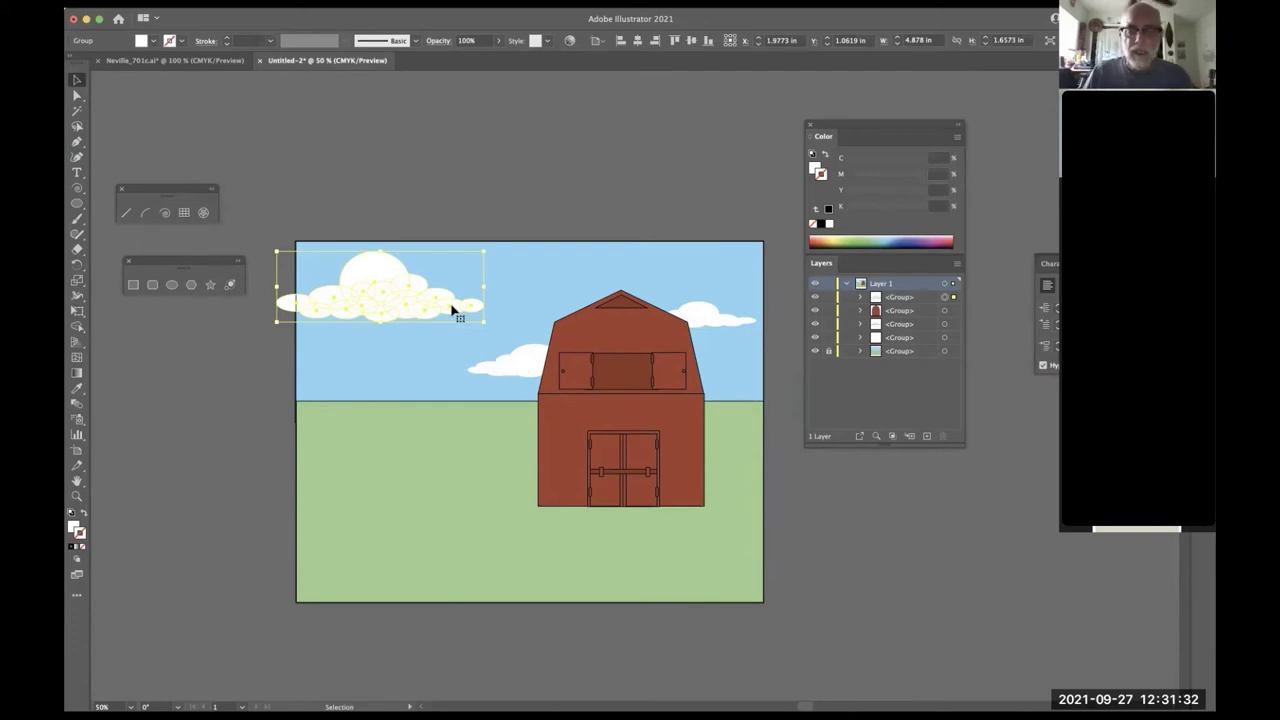
{"action": "key", "text": "super+shift+a"}
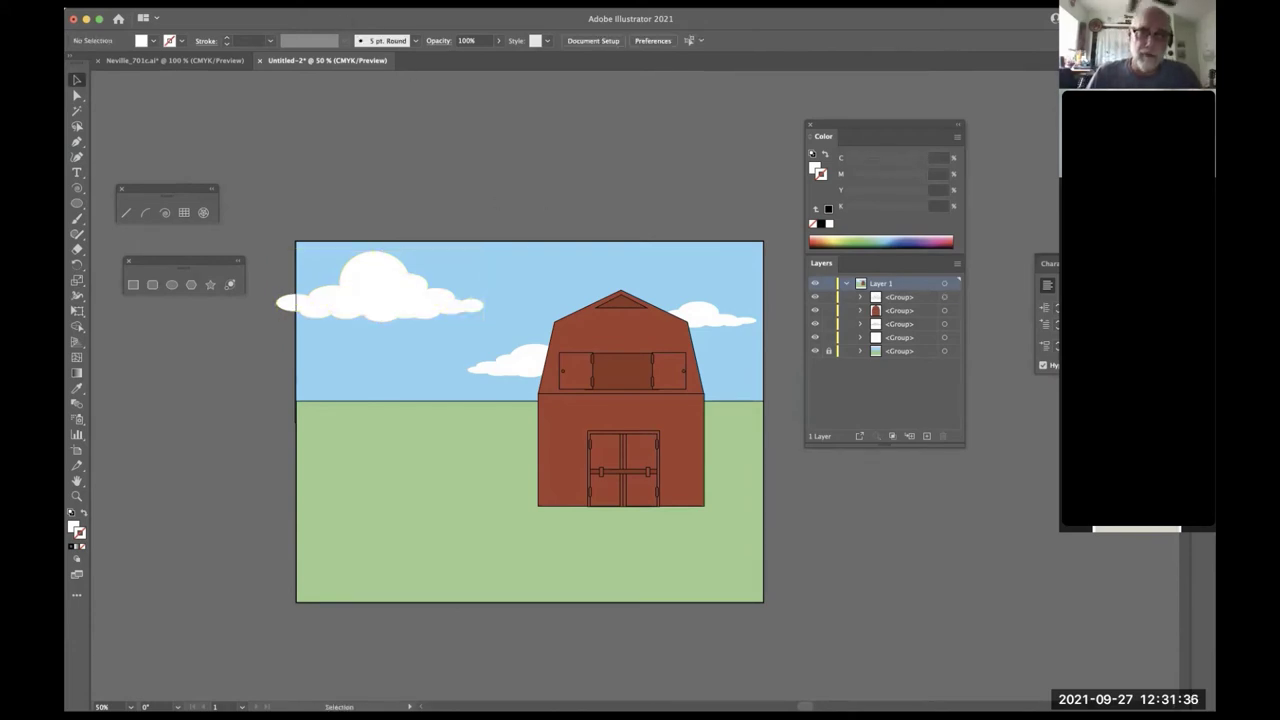
- Start saving the drawing under the surname followed by _DE701, and decline to replace the existing file of that name
{"action": "left_click", "coordinate": [163, 3]}
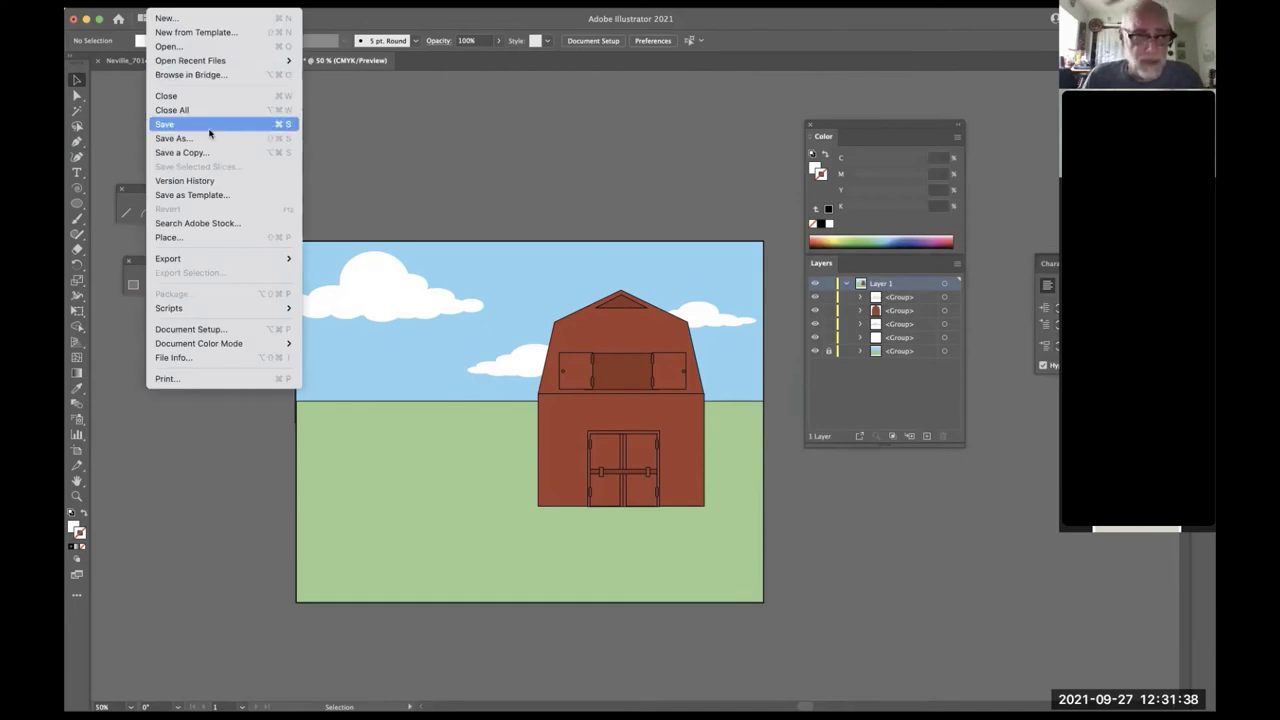
{"action": "left_click", "coordinate": [212, 138]}
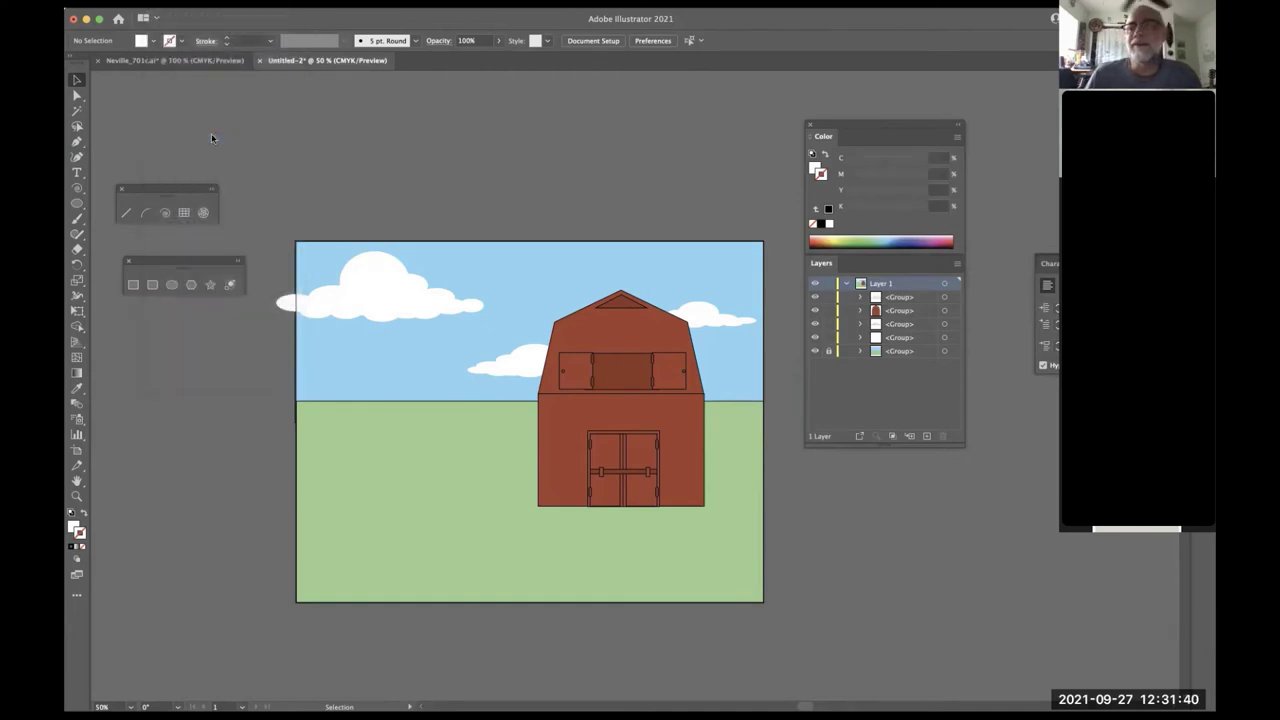
{"action": "type", "text": "Nev"}
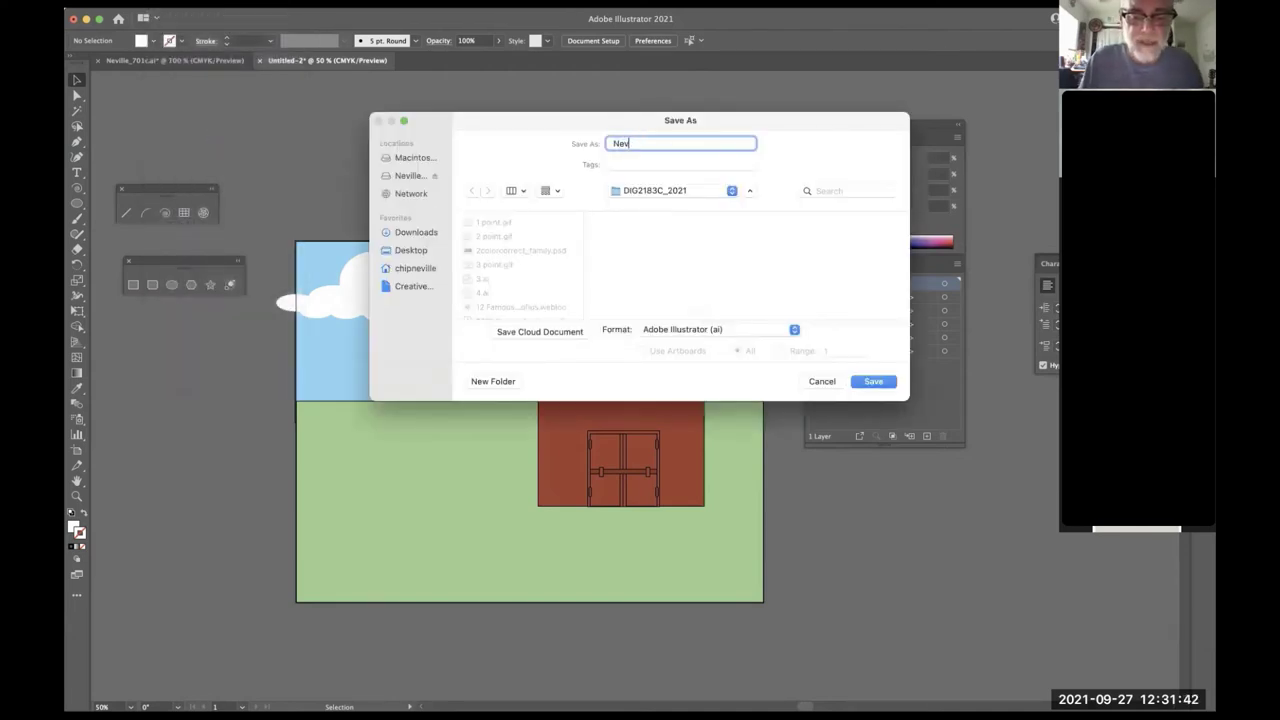
{"action": "type", "text": "ille_"}
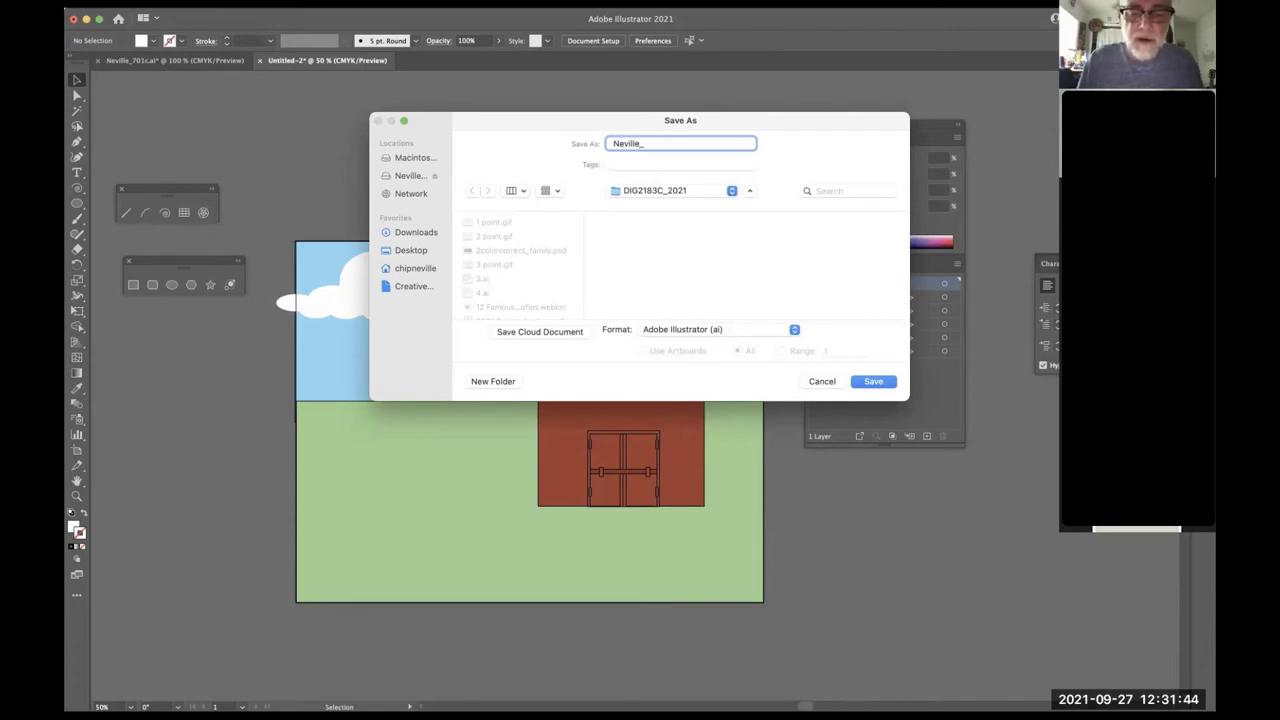
{"action": "type", "text": "70"}
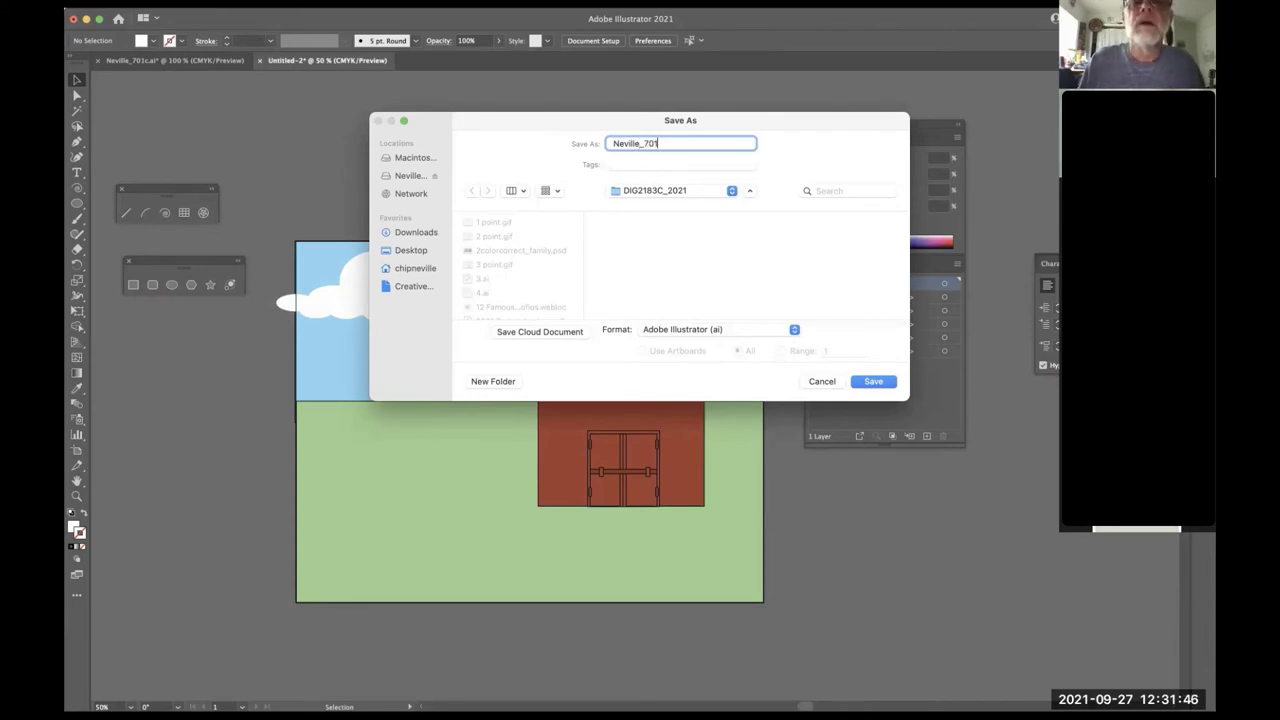
{"action": "type", "text": "1"}
{"action": "key", "text": "Left"}
{"action": "key", "text": "Left"}
{"action": "key", "text": "Left"}
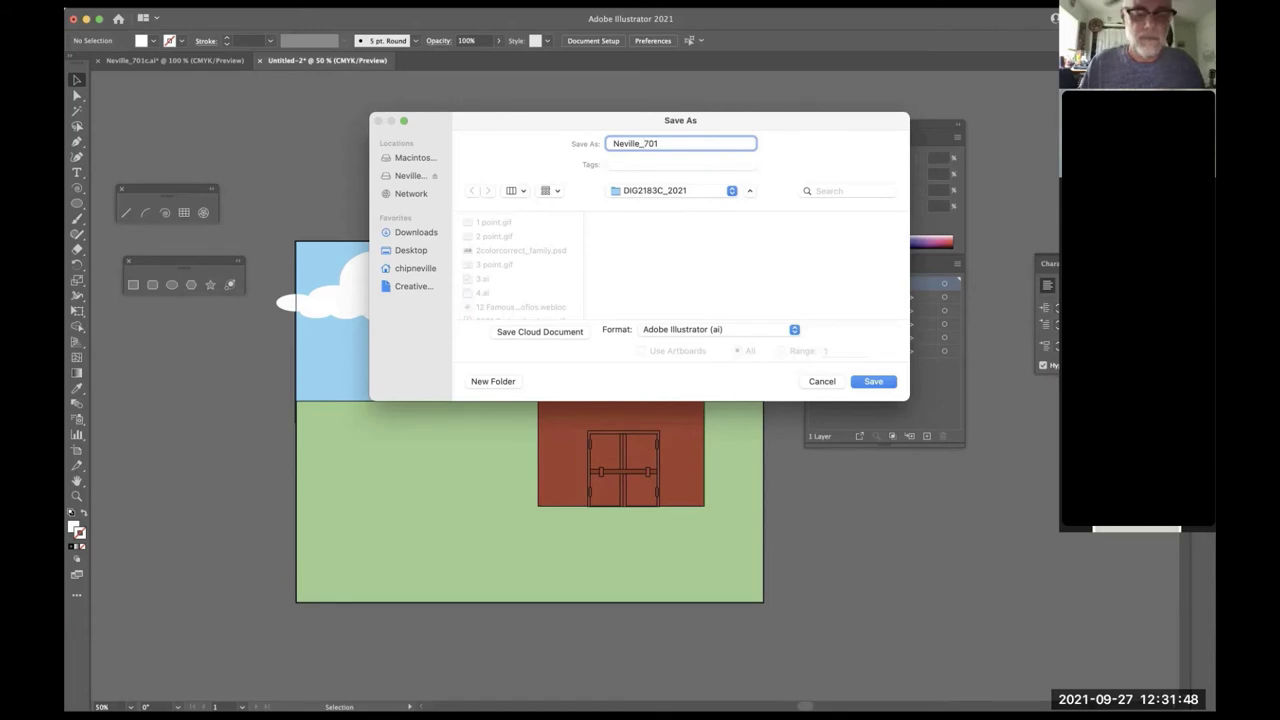
{"action": "type", "text": "DE"}
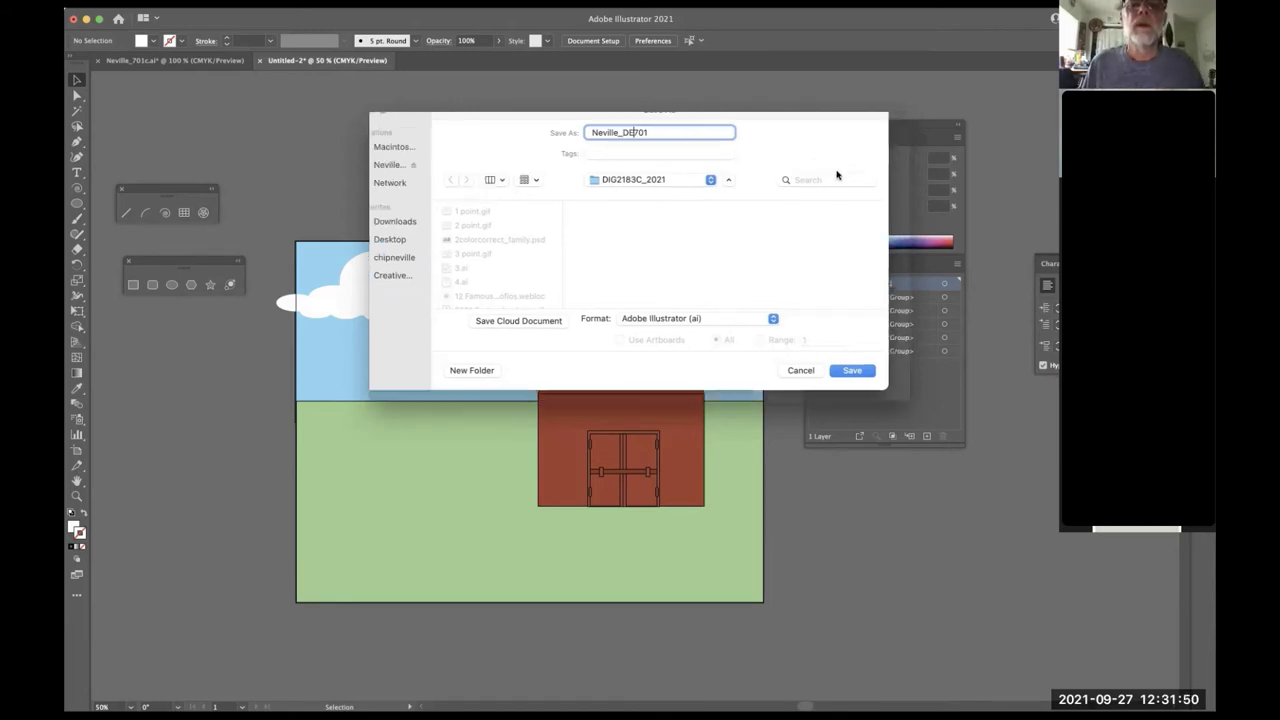
{"action": "left_click", "coordinate": [845, 370]}
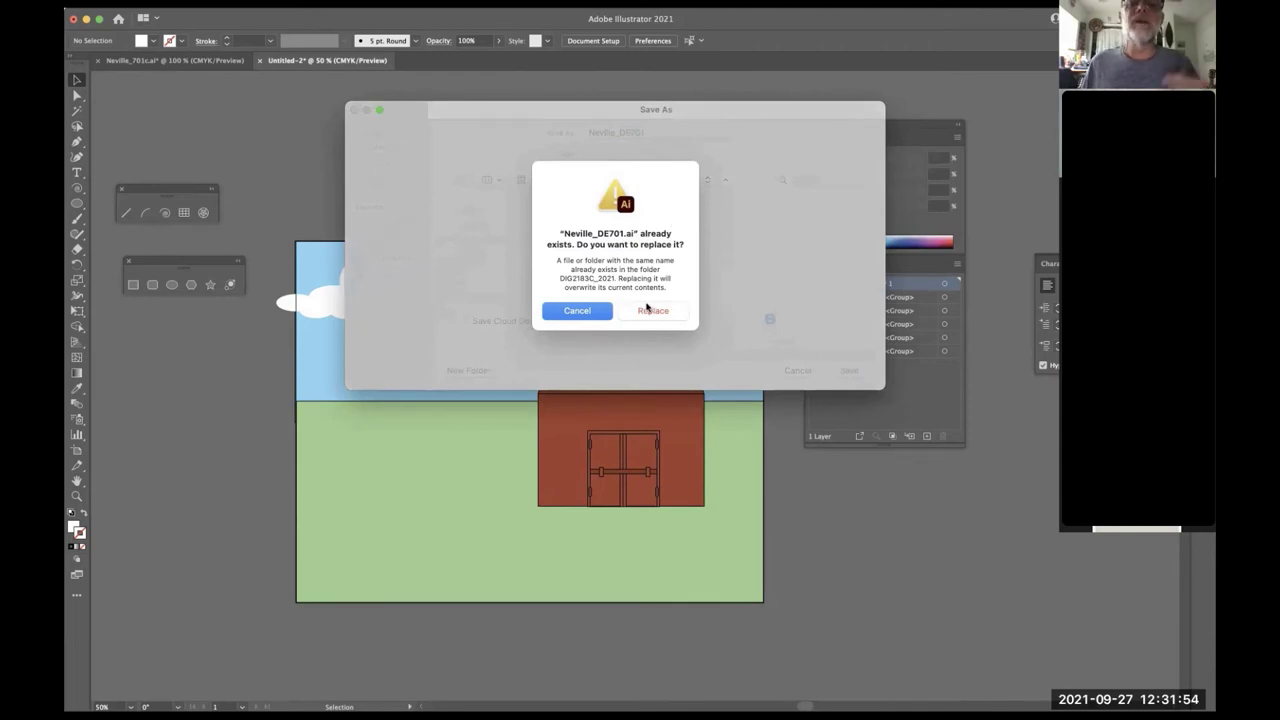
{"action": "left_click", "coordinate": [592, 312]}
- Add _FA21 to the end of the file name and save in Adobe Illustrator format with the Illustrator 2020 version option
{"action": "left_click", "coordinate": [663, 130]}
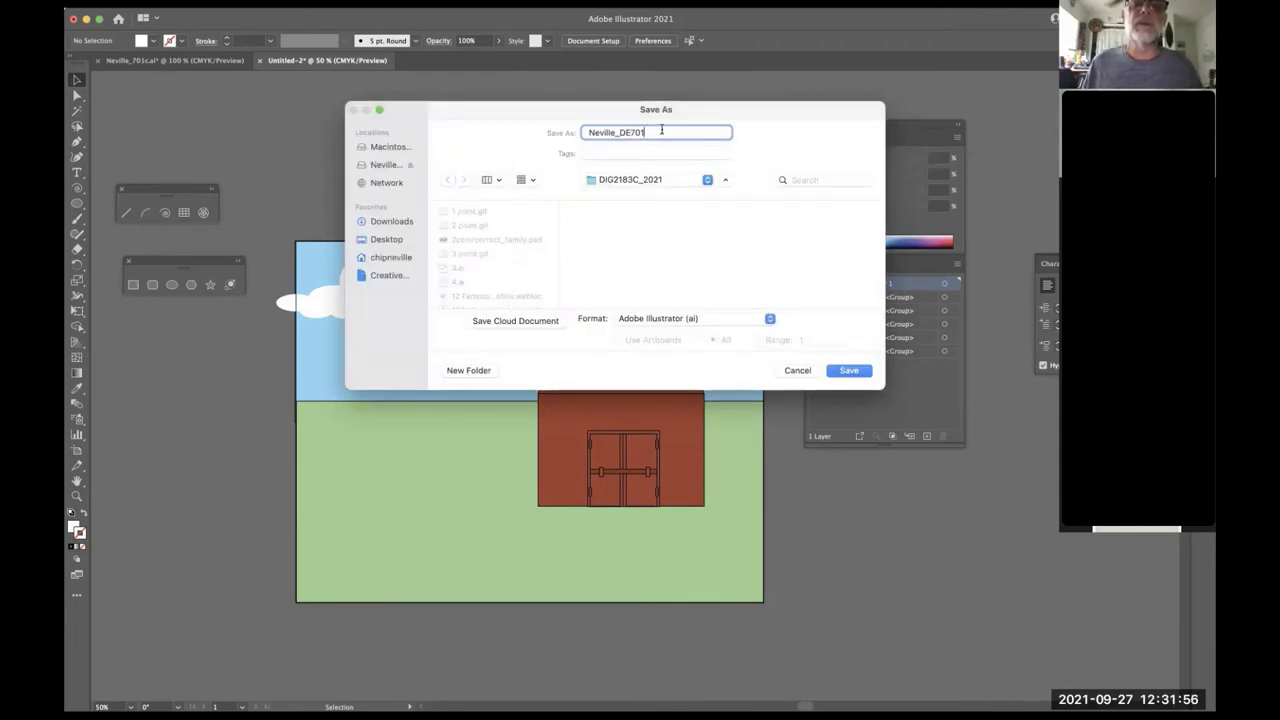
{"action": "type", "text": "_FA"}
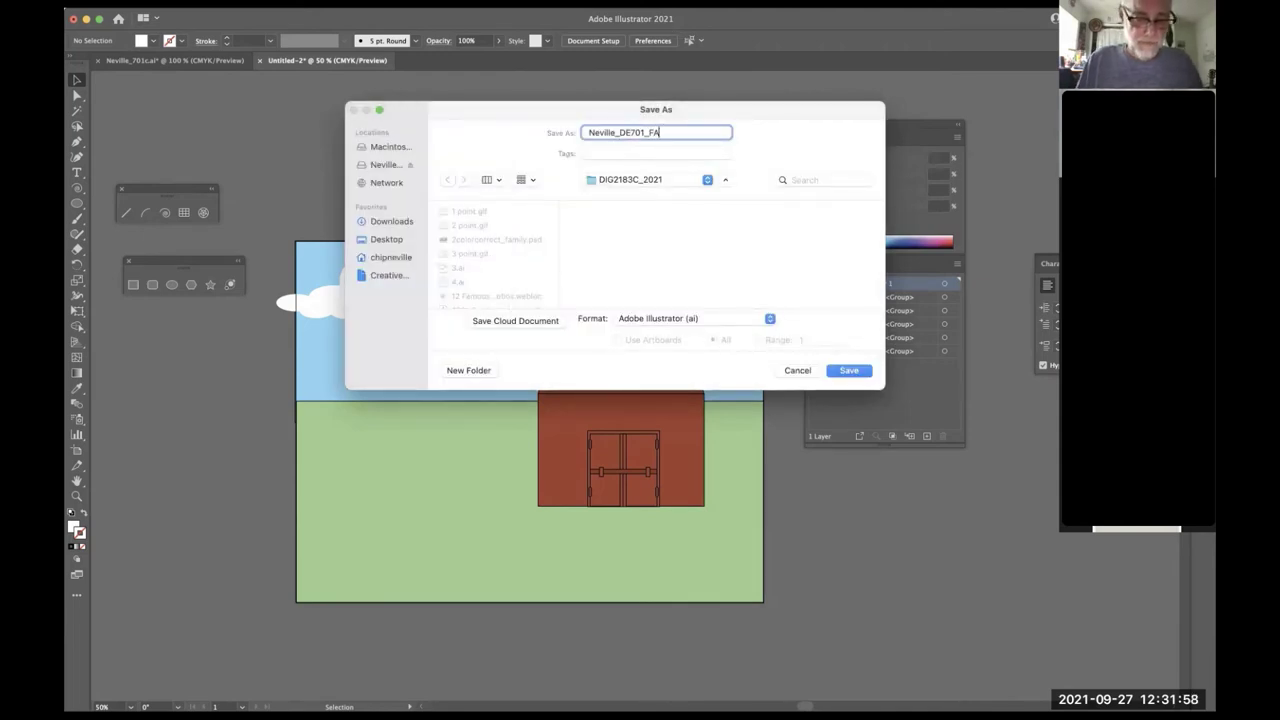
{"action": "type", "text": "21"}
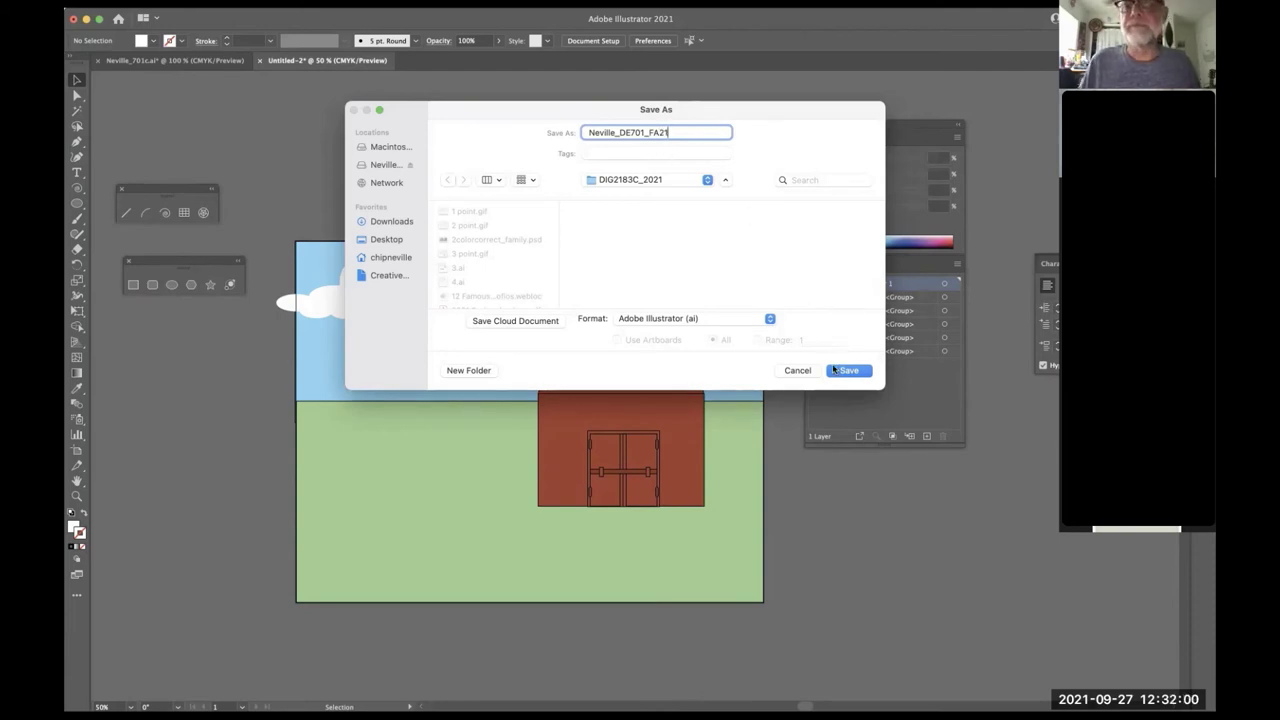
{"action": "left_click", "coordinate": [846, 370]}
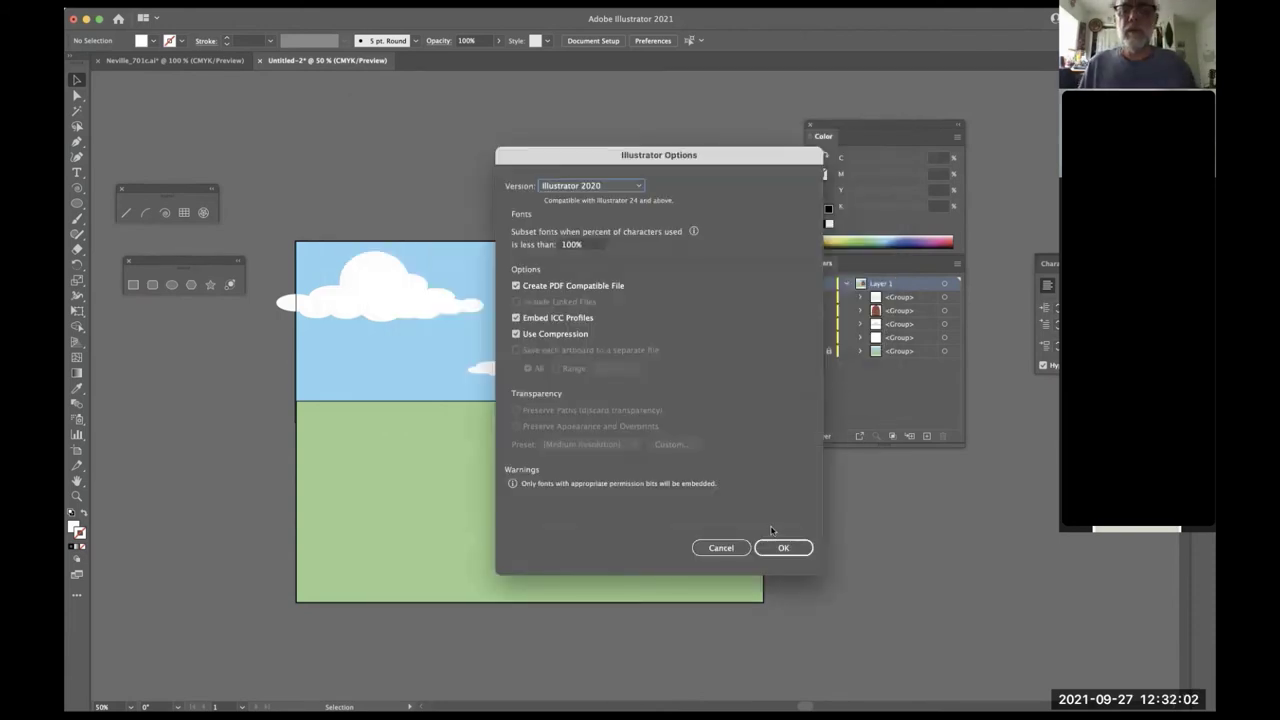
{"action": "left_click", "coordinate": [778, 552]}
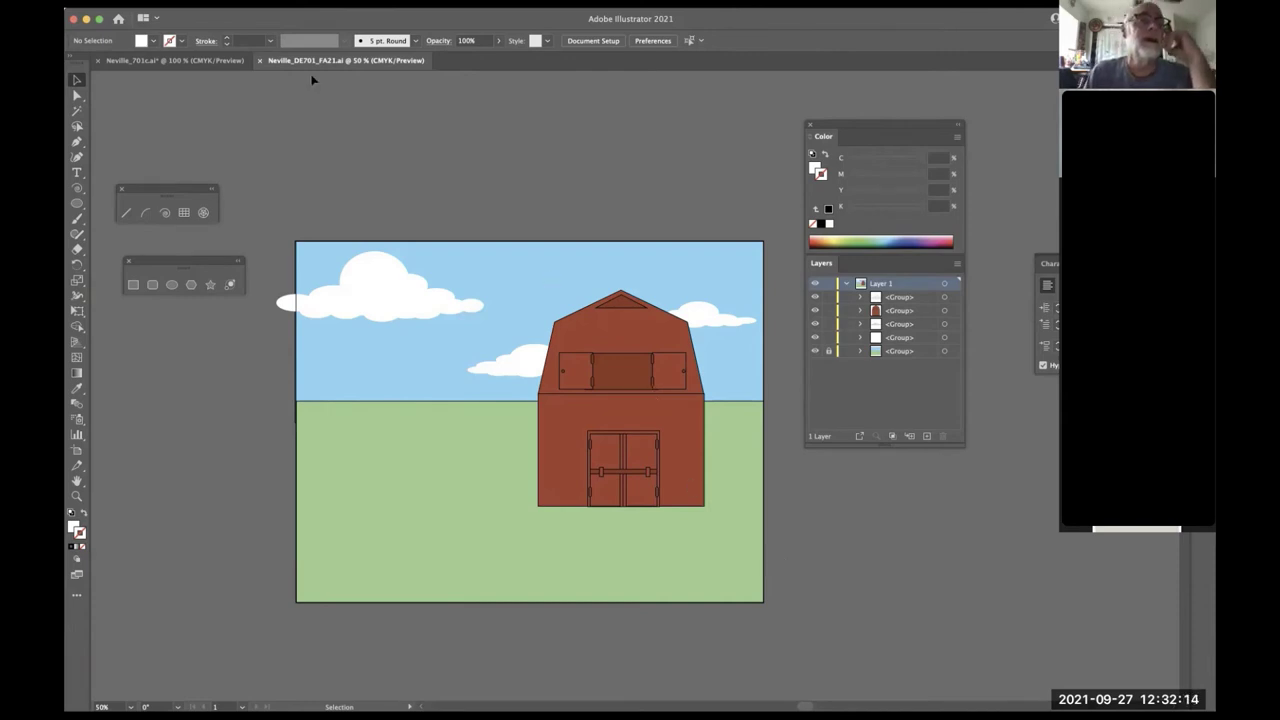
- Save the drawing again as an Adobe PDF under the same file name, using the [Illustrator Default] preset
{"action": "left_click", "coordinate": [165, 4]}
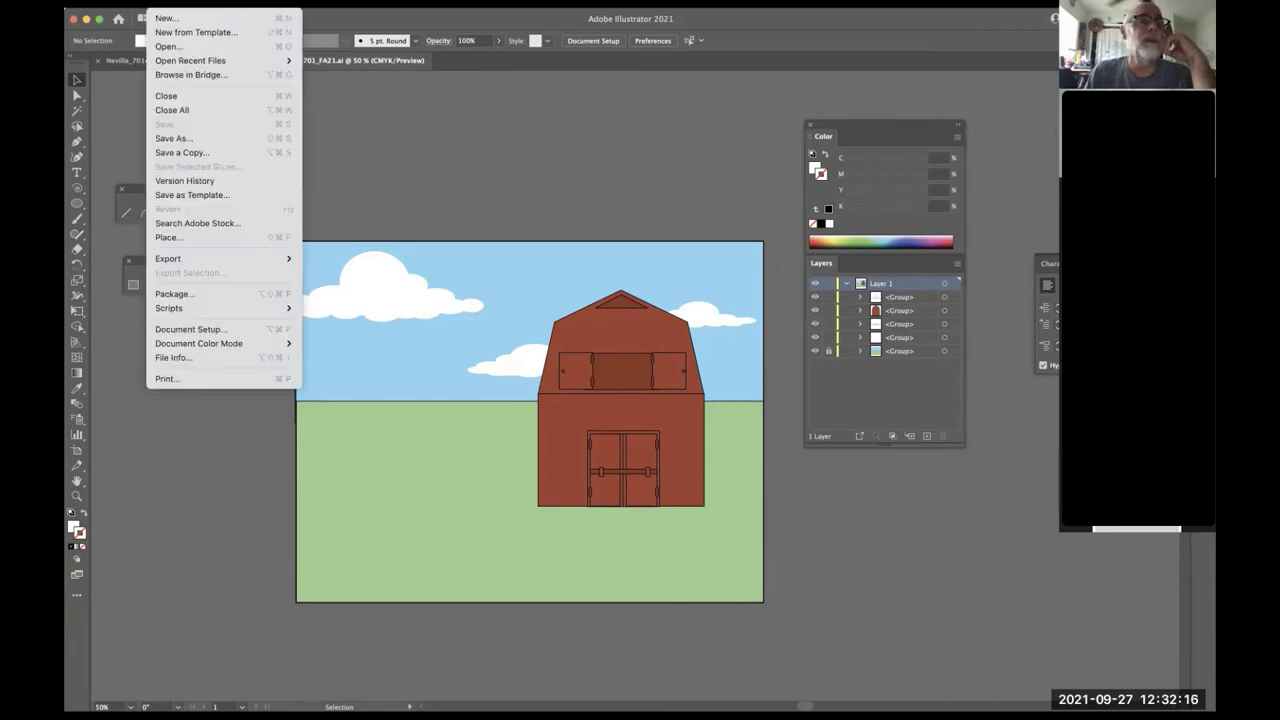
{"action": "left_click", "coordinate": [202, 141]}
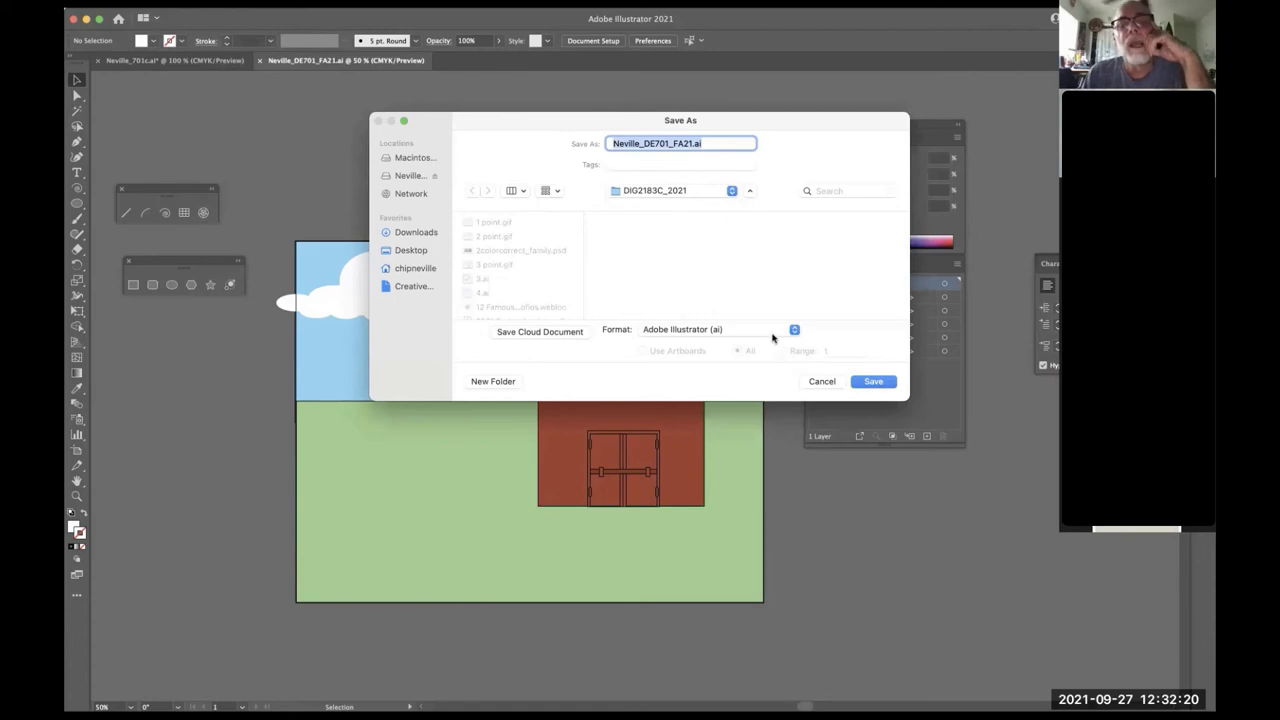
{"action": "left_click", "coordinate": [781, 333]}
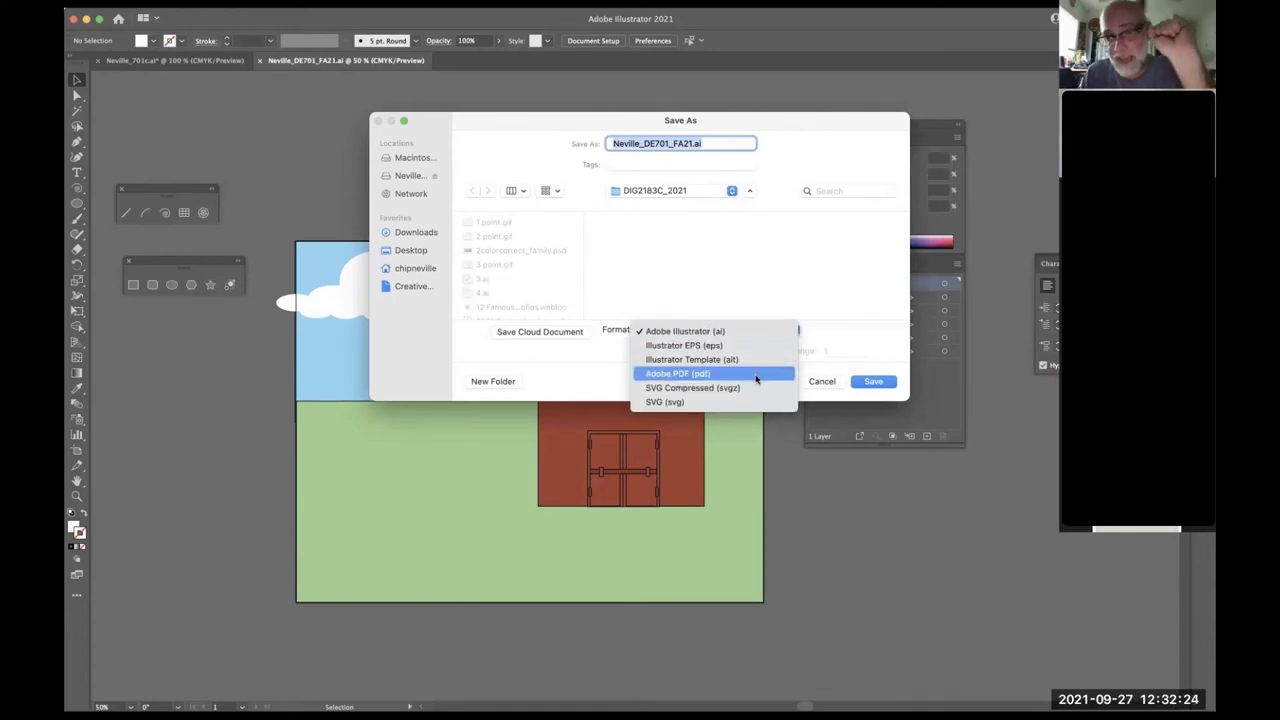
{"action": "left_click", "coordinate": [755, 376]}
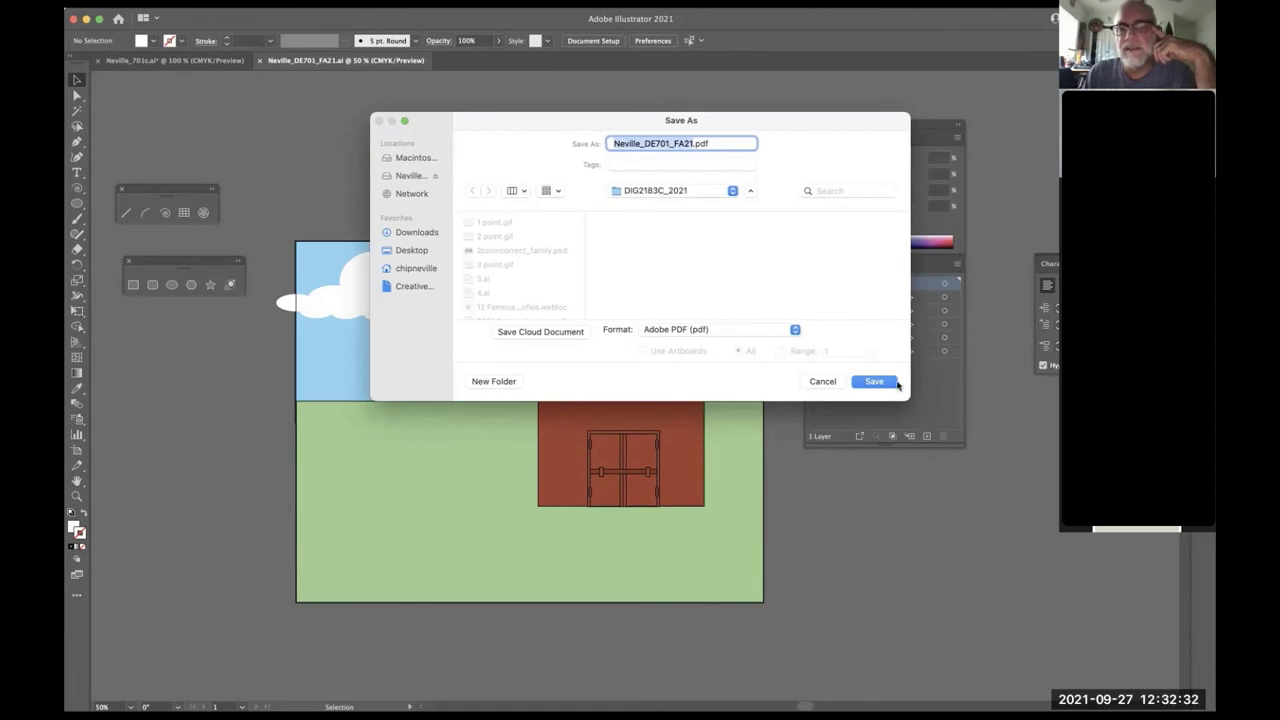
{"action": "left_click", "coordinate": [893, 383]}
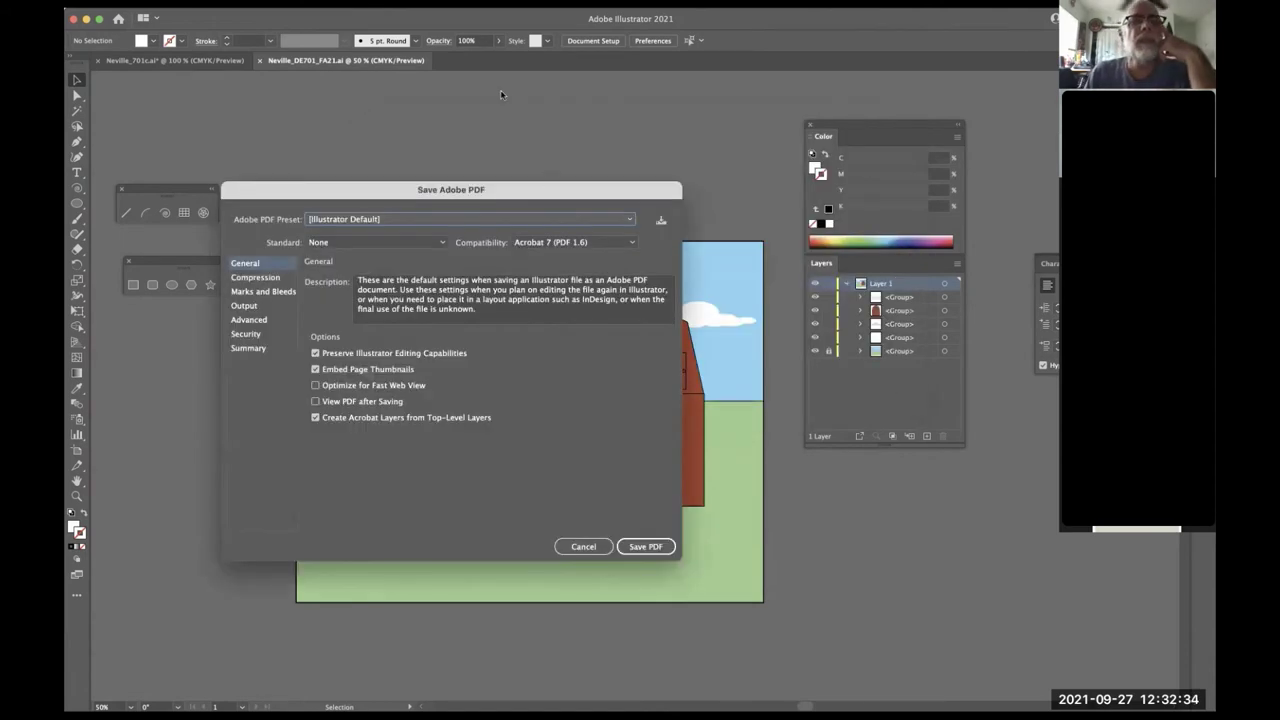
{"action": "left_click_drag", "start_coordinate": [531, 195], "coordinate": [641, 119]}
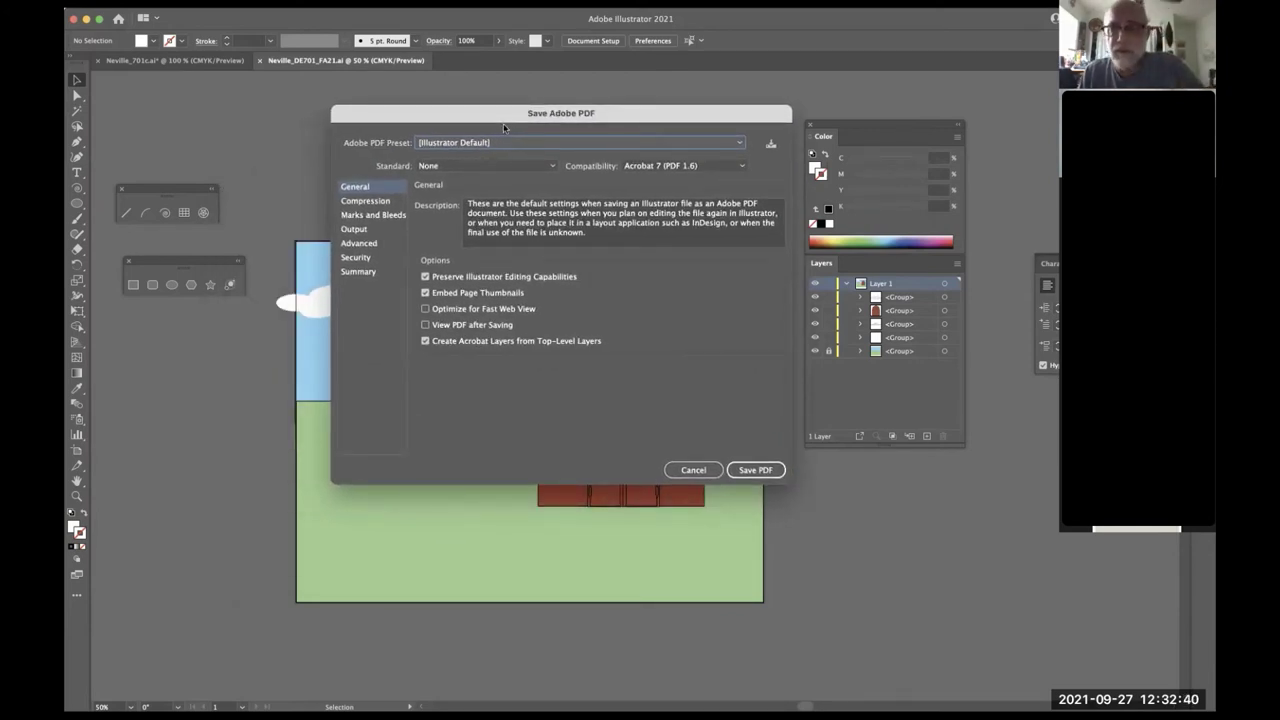
{"action": "left_click", "coordinate": [741, 144]}
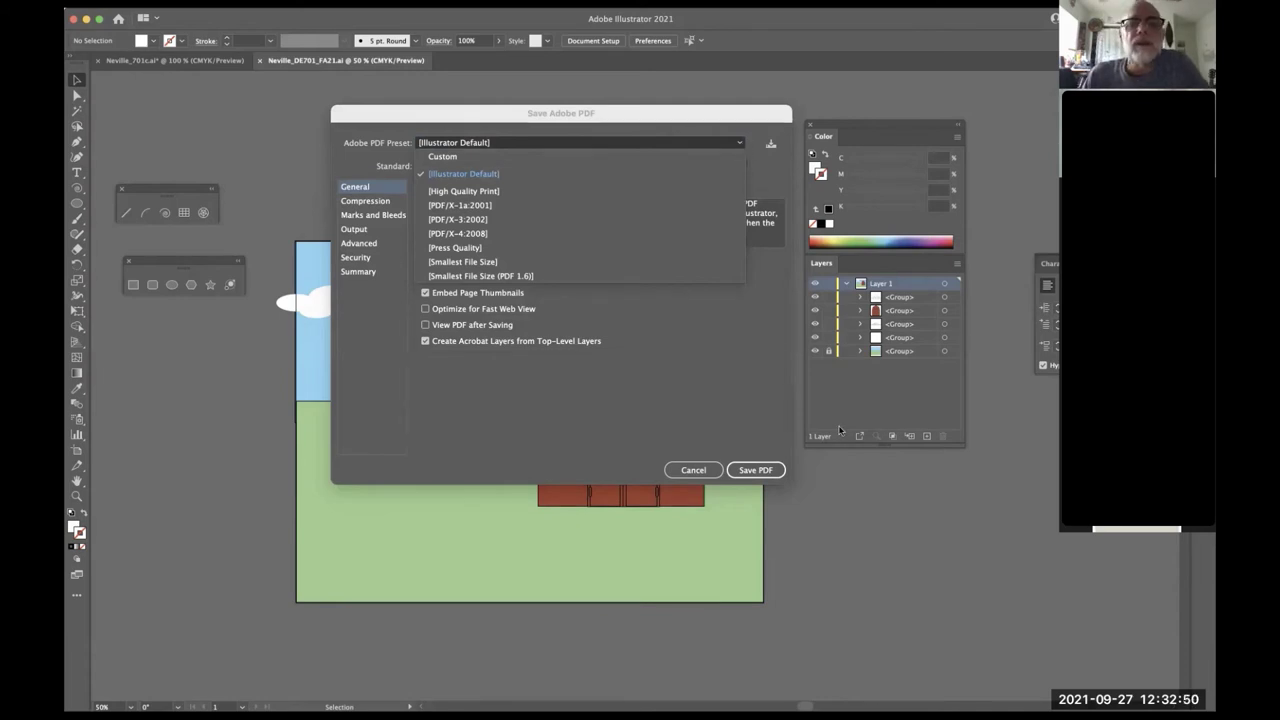
{"action": "left_click", "coordinate": [716, 349]}
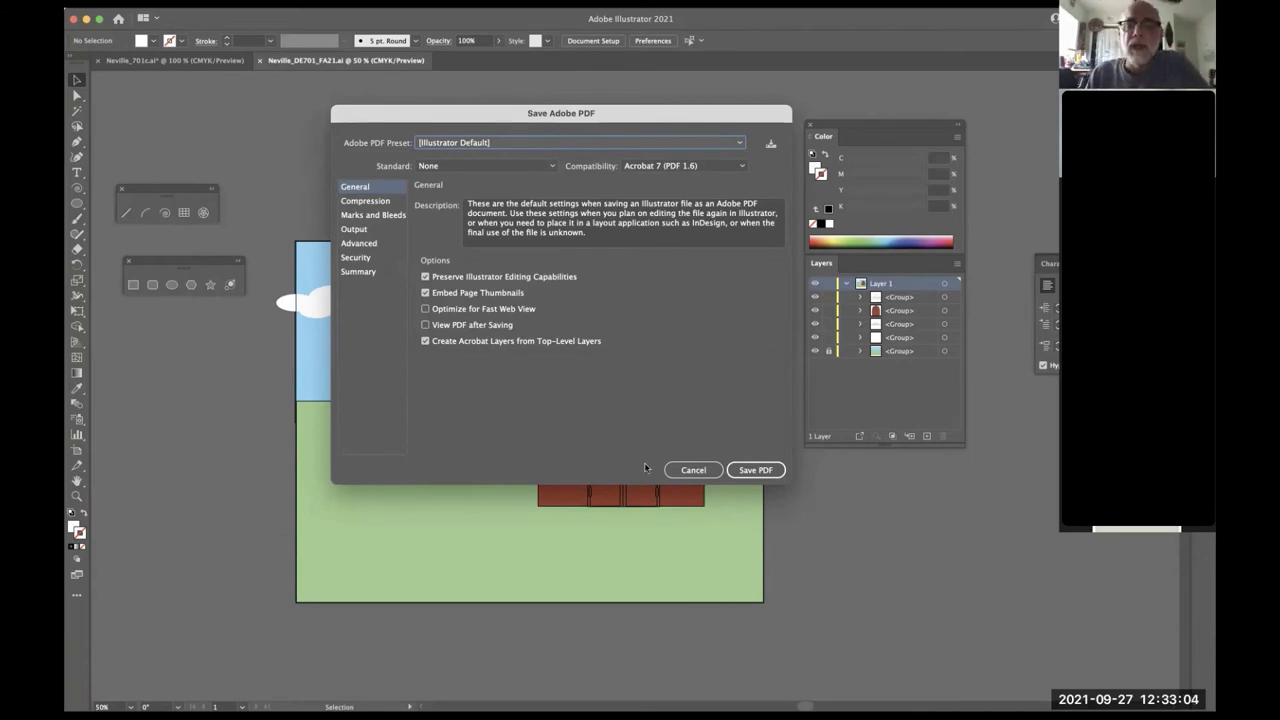
{"action": "left_click", "coordinate": [747, 472]}
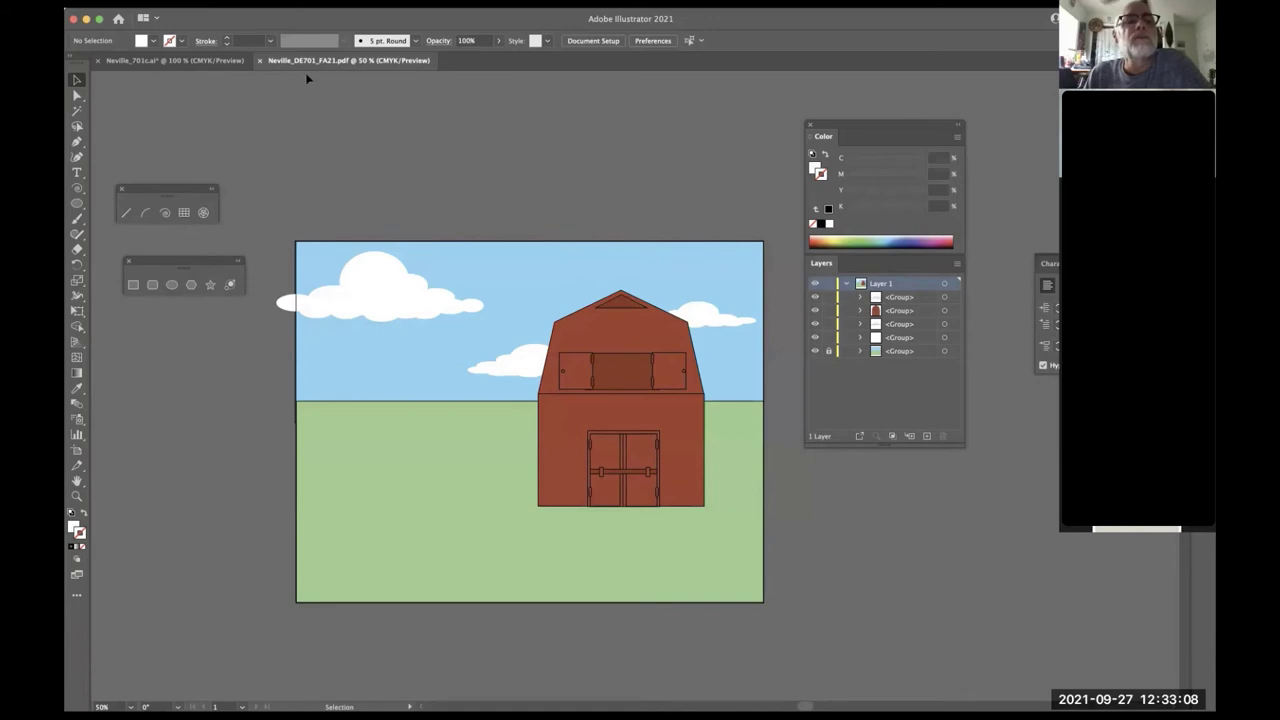
- Close the barn PDF and the 701c reference document, discarding the changes to the reference document
{"action": "key", "text": "super+w"}
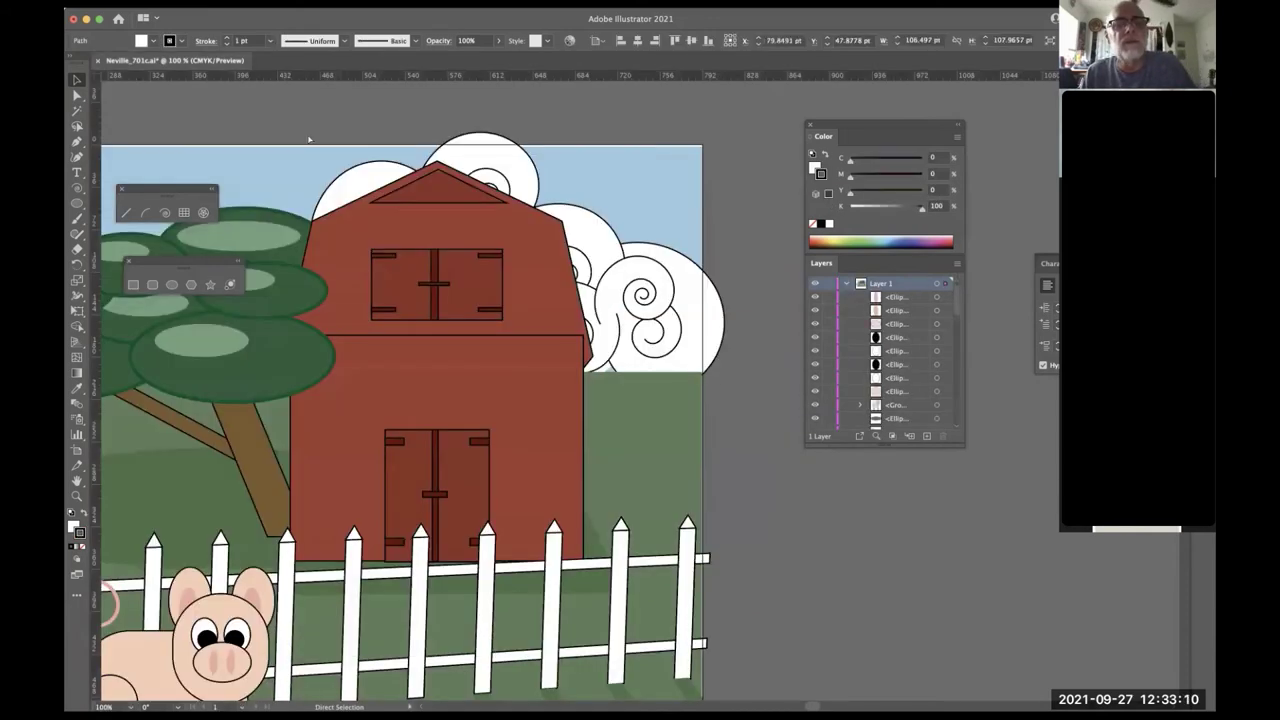
{"action": "key", "text": "super+w"}
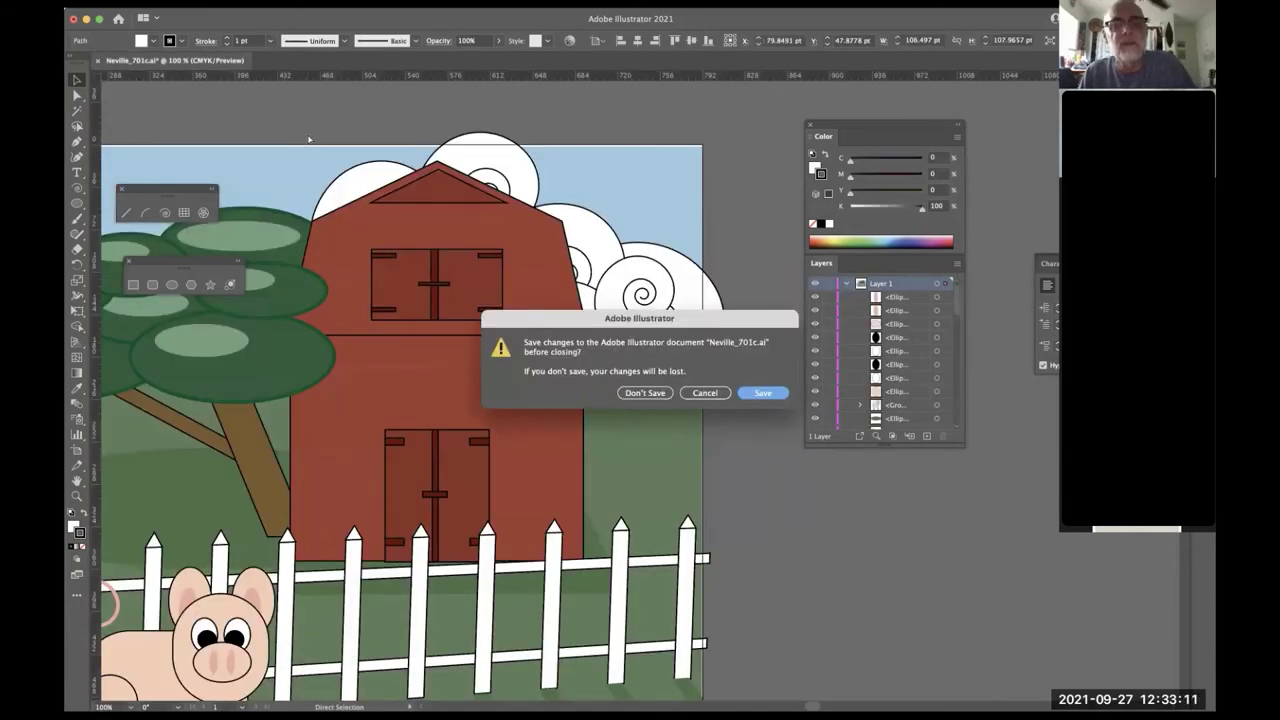
{"action": "left_click", "coordinate": [645, 393]}
- Reopen the saved barn drawing ending in _DE701_FA21.pdf from the recent files
{"action": "key", "text": "super+o"}
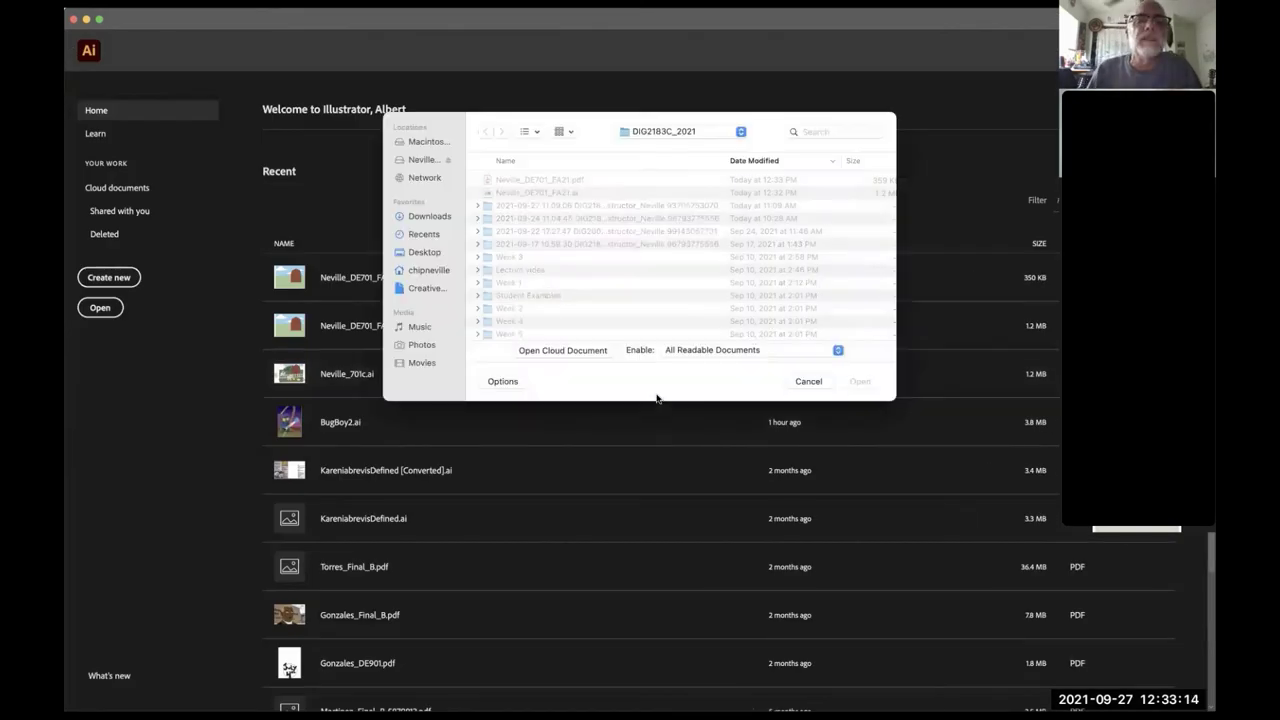
{"action": "left_click", "coordinate": [808, 381]}
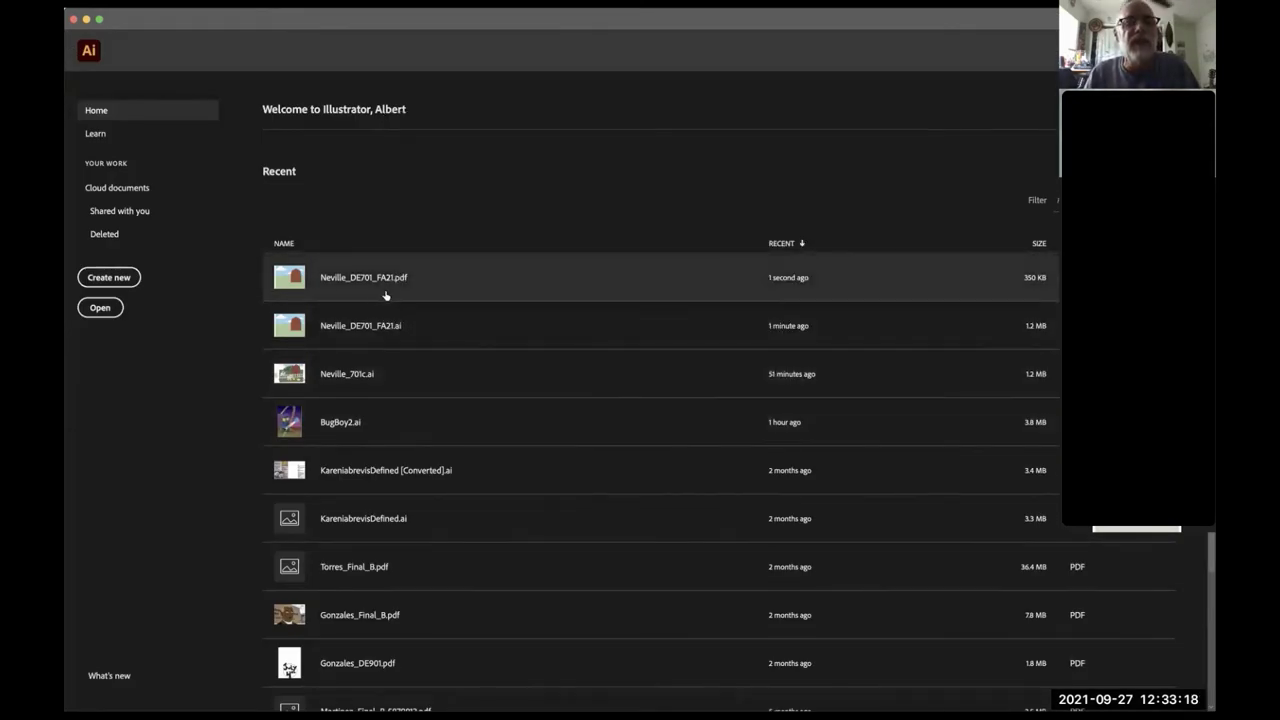
{"action": "left_click", "coordinate": [320, 288]}
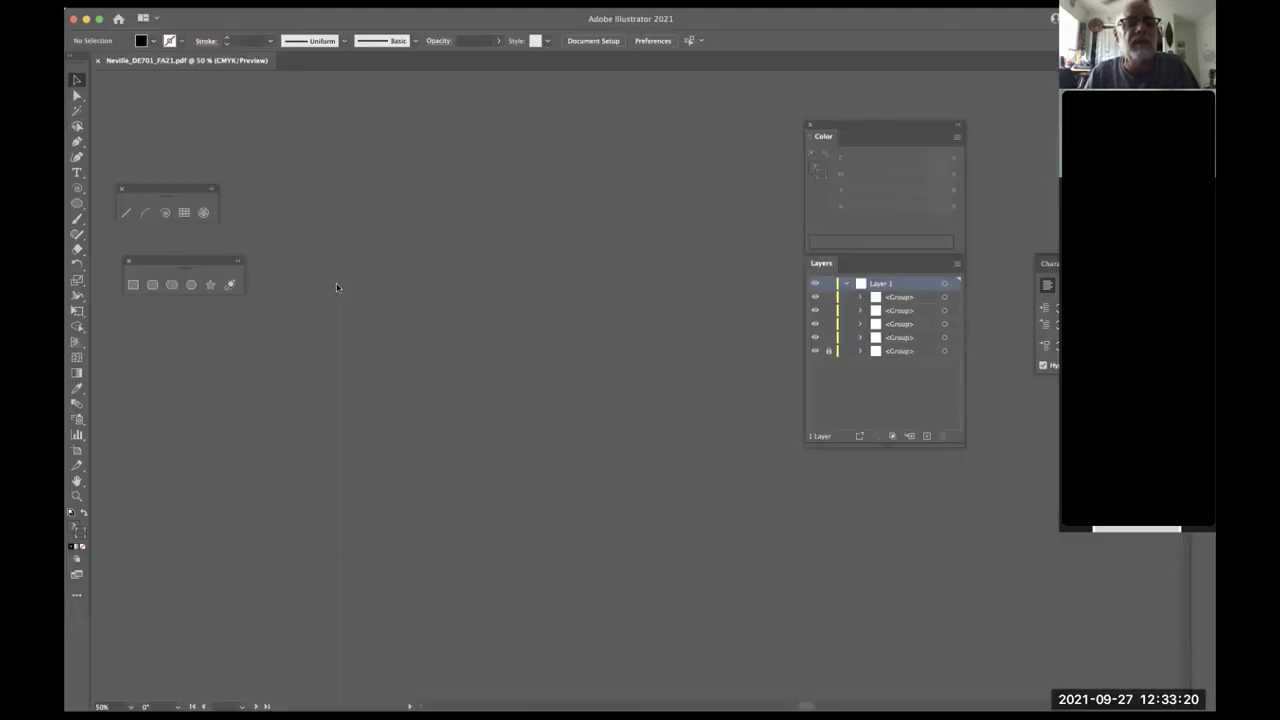
- Draw a tall rectangle about 0.48 in wide and 2.38 in high between the barn and the large cloud, with its base on the grass
{"action": "key", "text": "super+y"}
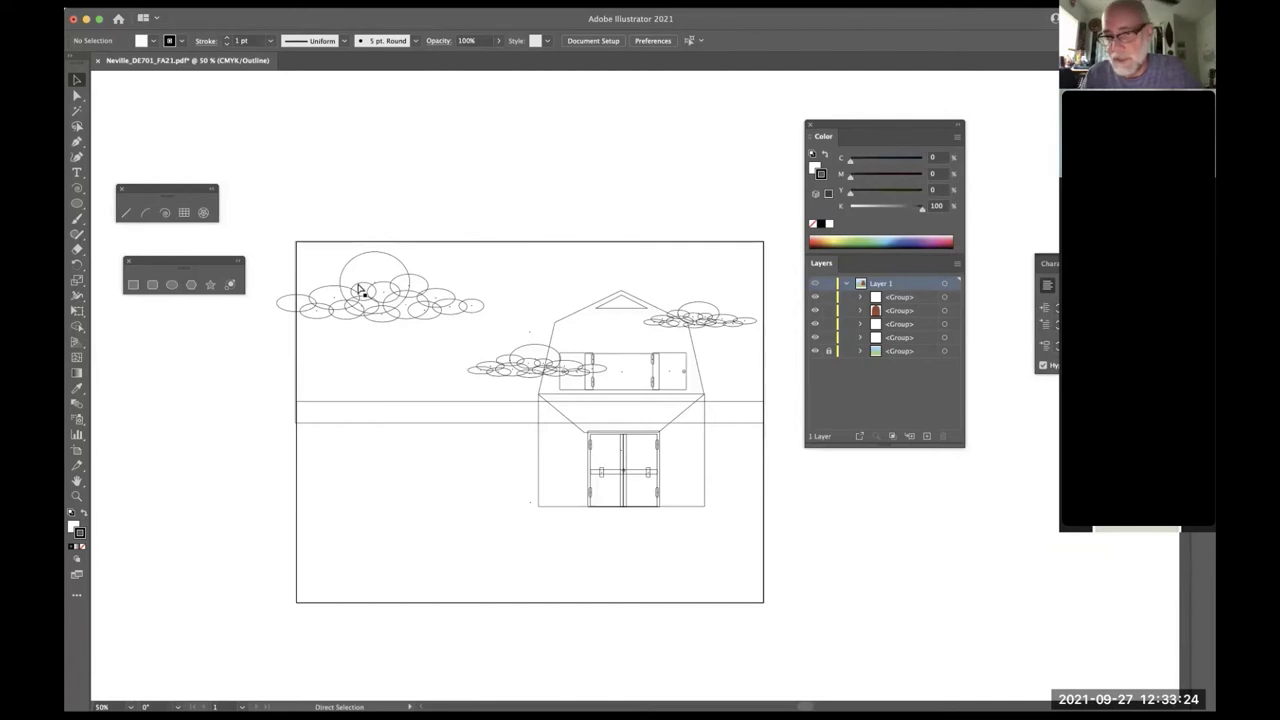
{"action": "key", "text": "super+y"}
{"action": "key", "text": "z"}
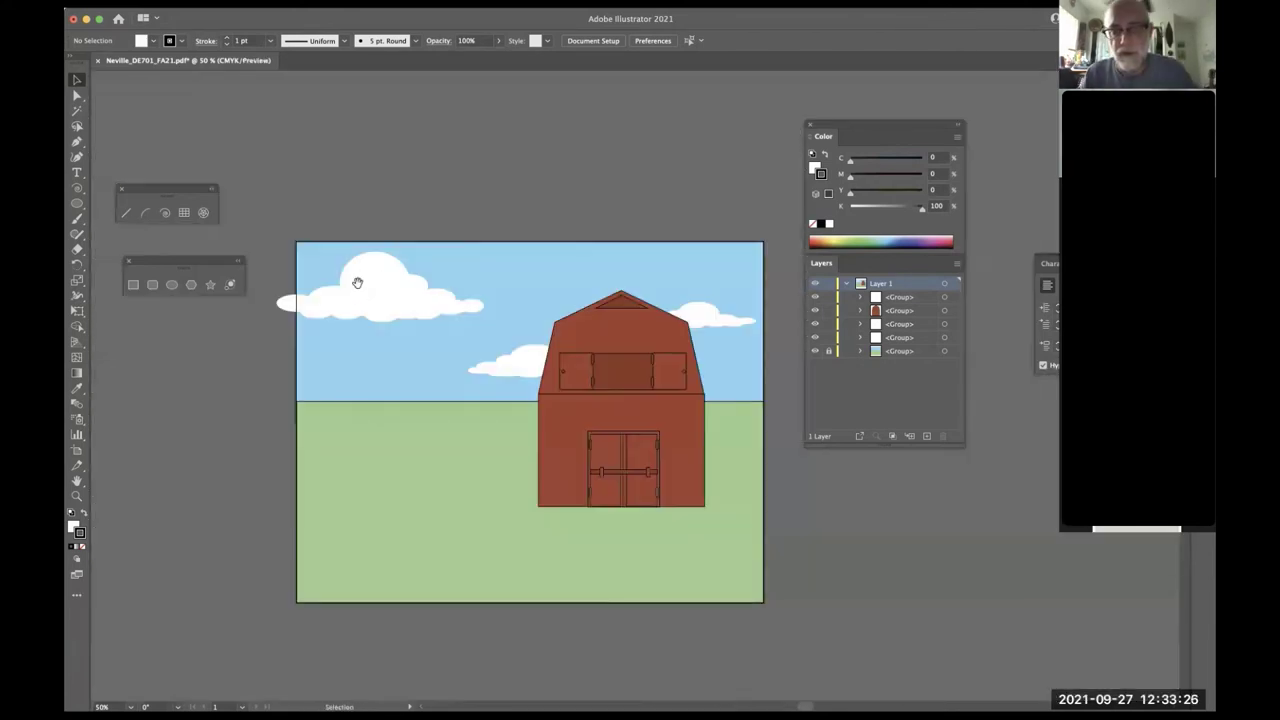
{"action": "left_click_drag", "start_coordinate": [600, 494], "coordinate": [698, 401]}
{"action": "left_click_drag", "start_coordinate": [557, 314], "coordinate": [637, 394]}
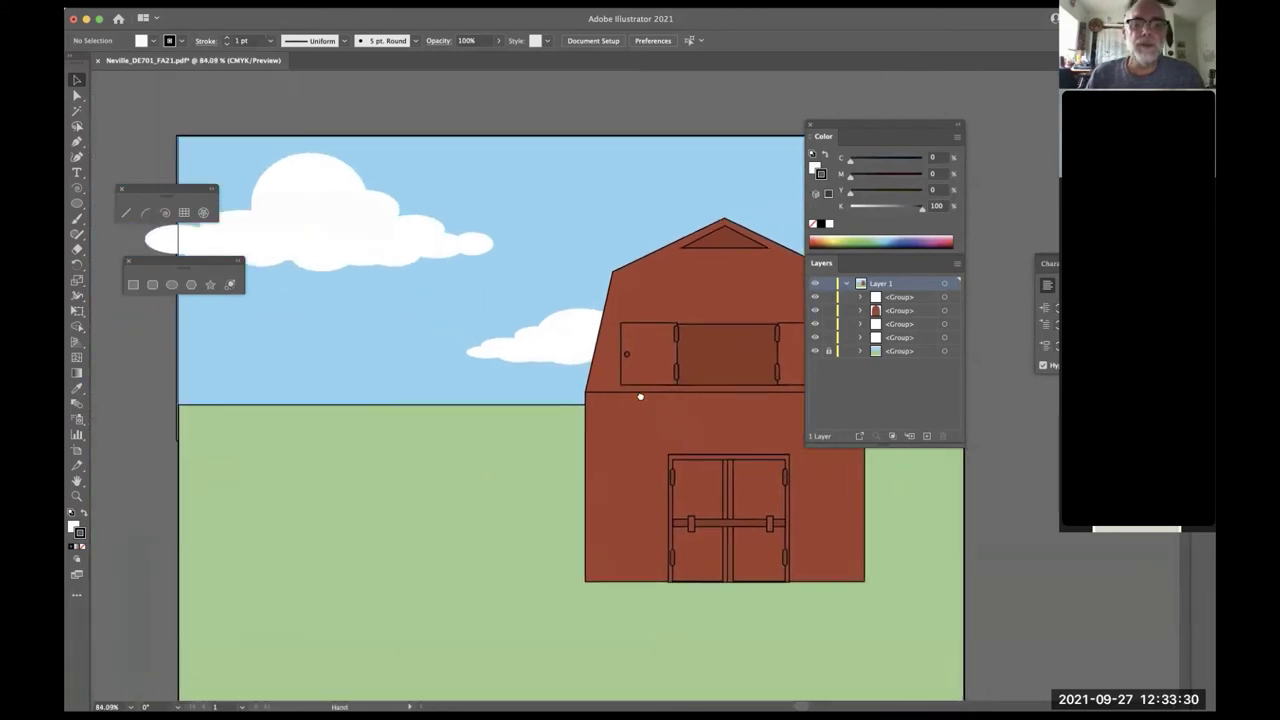
{"action": "key", "text": "v"}
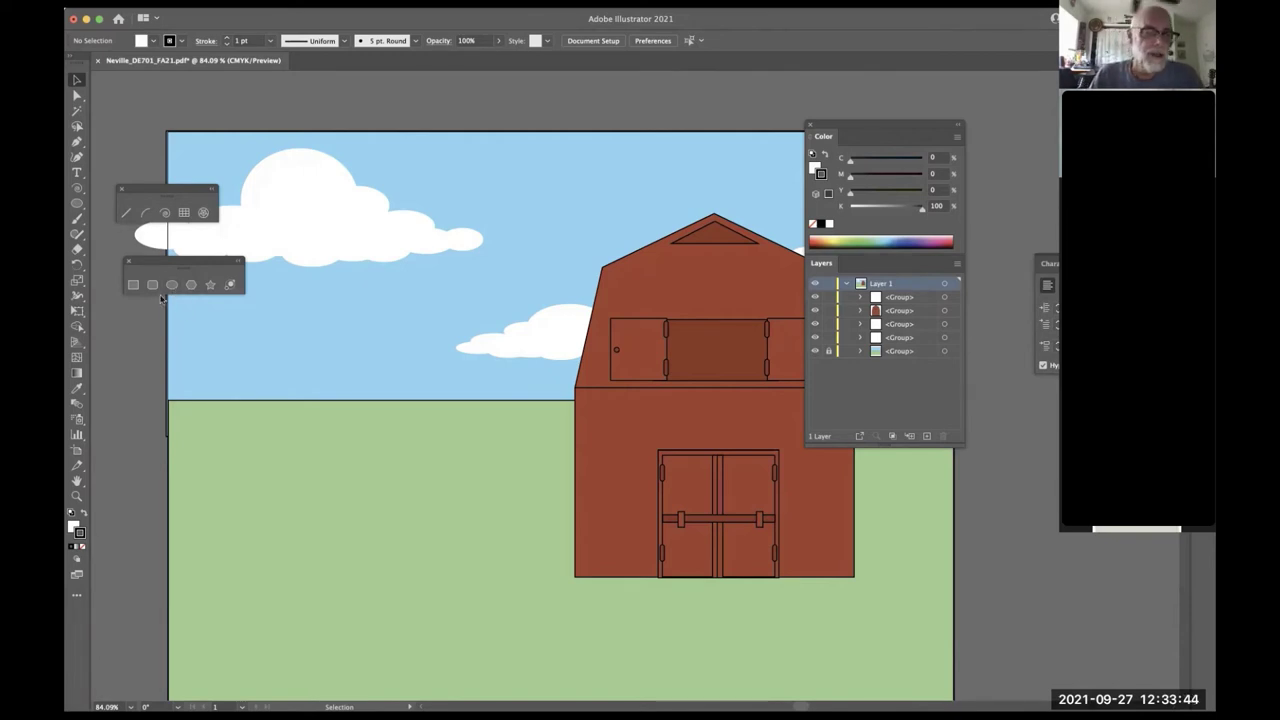
{"action": "left_click", "coordinate": [133, 286]}
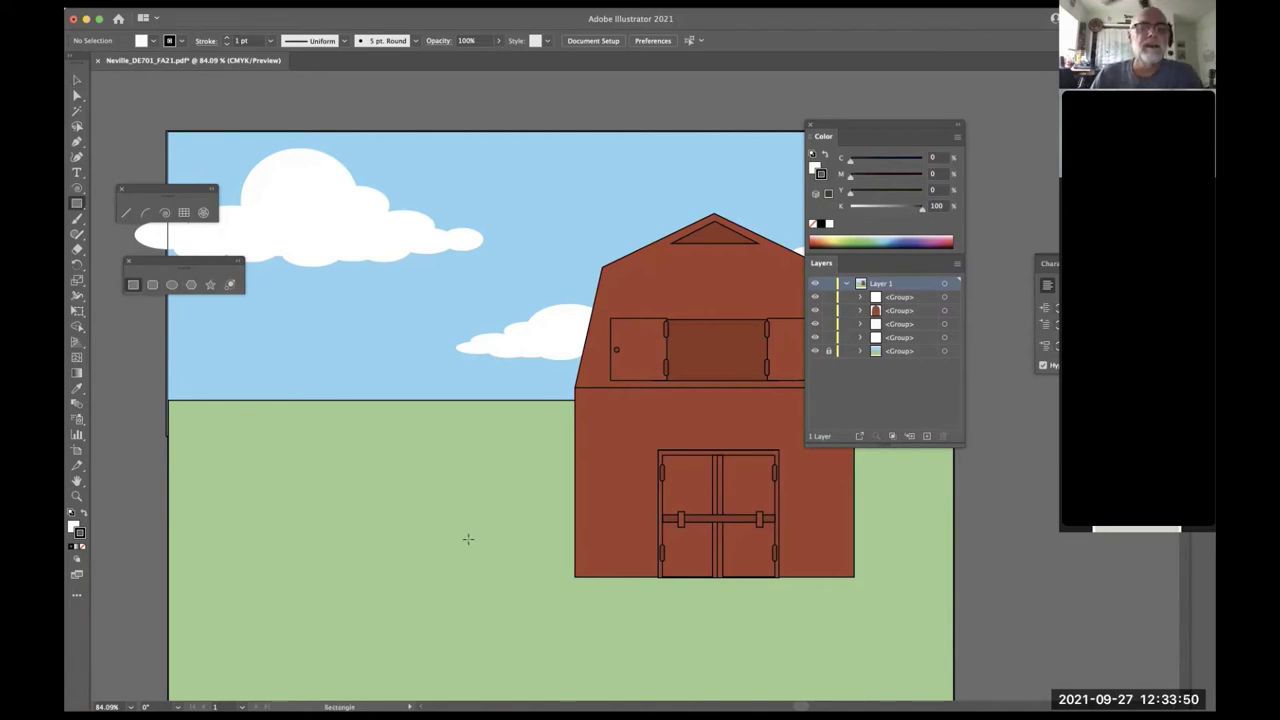
{"action": "mouse_move", "coordinate": [490, 535]}
{"action": "left_mouse_down"}
{"action": "mouse_move", "coordinate": [527, 408]}
{"action": "mouse_move", "coordinate": [525, 366]}
{"action": "left_mouse_up"}
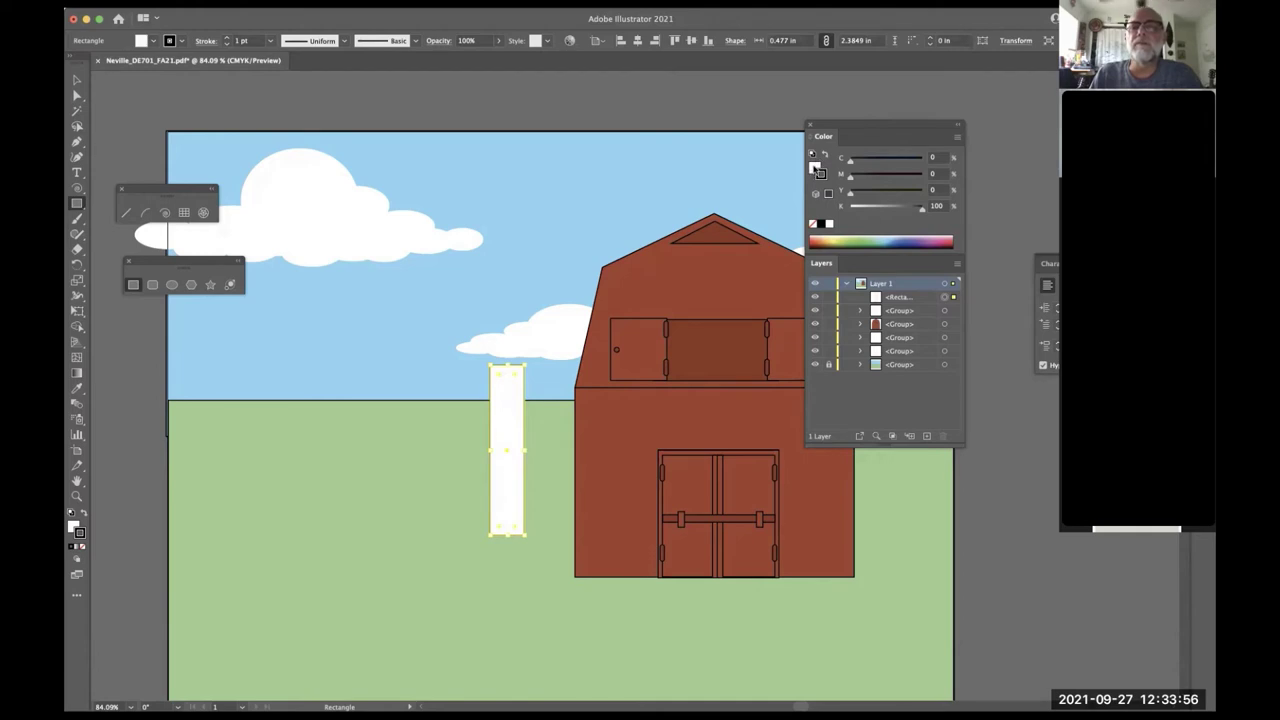
- Fill the tall rectangle with brown, C 33.33, M 66.27, Y 100, K 27.06
{"action": "left_click", "coordinate": [815, 168]}
{"action": "left_click", "coordinate": [828, 237]}
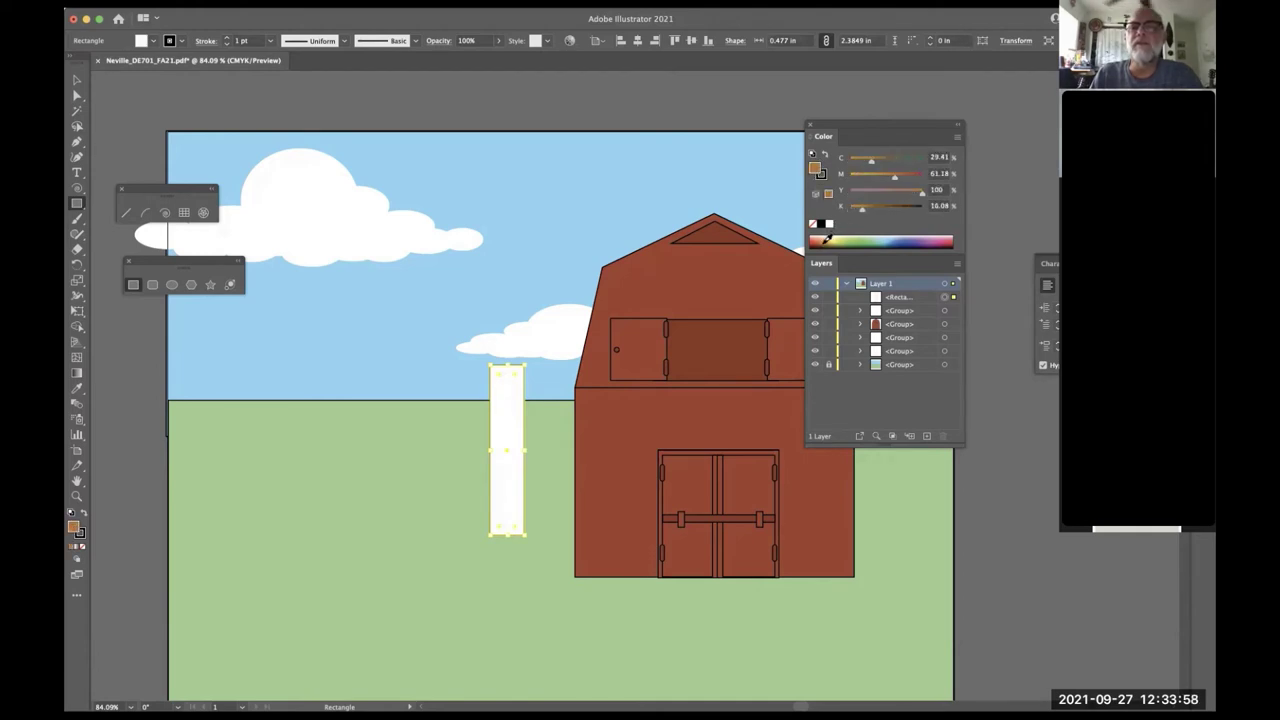
{"action": "left_click_drag", "start_coordinate": [827, 237], "coordinate": [824, 242]}
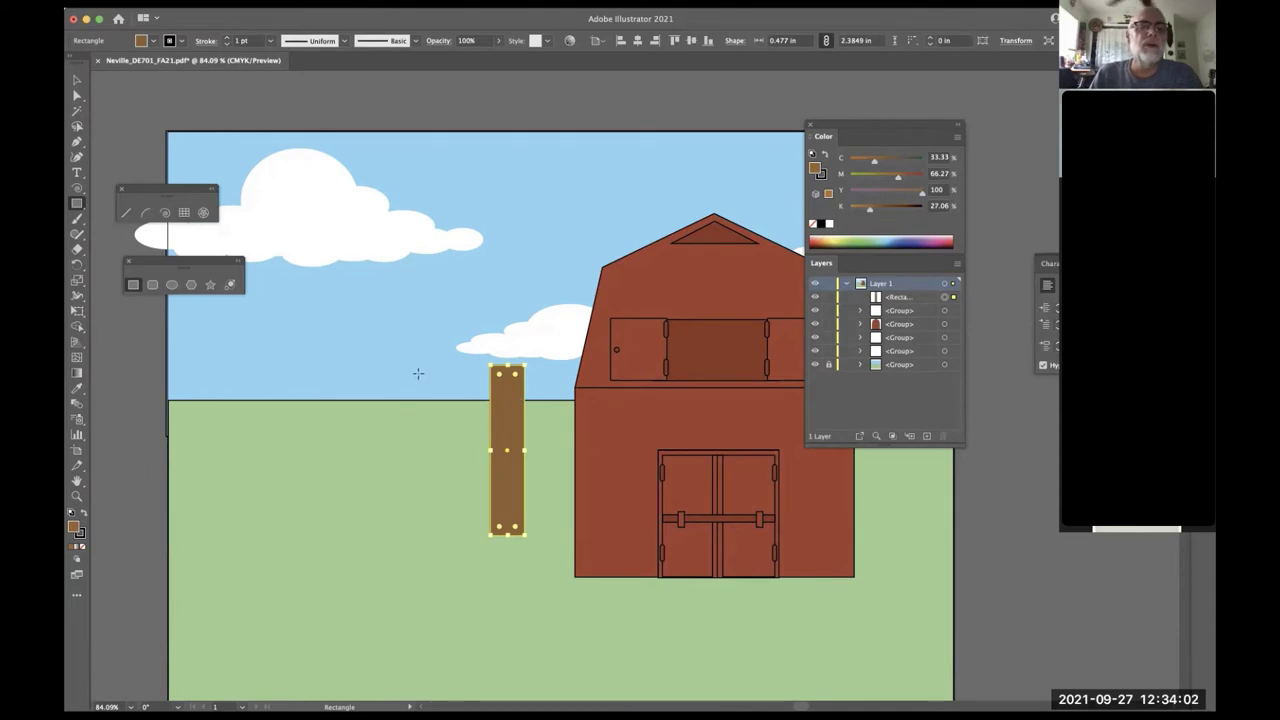
- Draw a branch rectangle about 1.56 in by 0.22 in overlapping the trunk, and a twig about 0.12 in by 0.62 in standing on it
{"action": "mouse_move", "coordinate": [387, 378]}
{"action": "left_mouse_down"}
{"action": "mouse_move", "coordinate": [500, 393]}
{"action": "mouse_move", "coordinate": [486, 419]}
{"action": "left_mouse_up"}
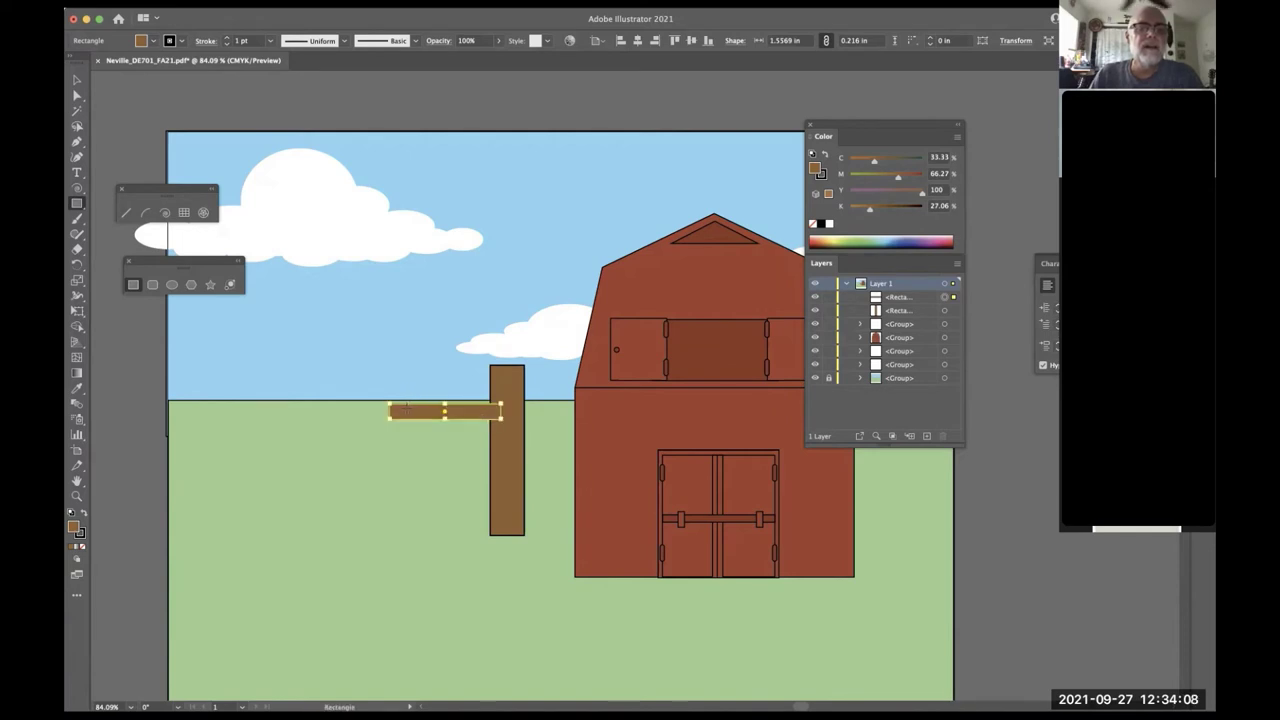
{"action": "left_click_drag", "start_coordinate": [422, 407], "coordinate": [418, 362]}
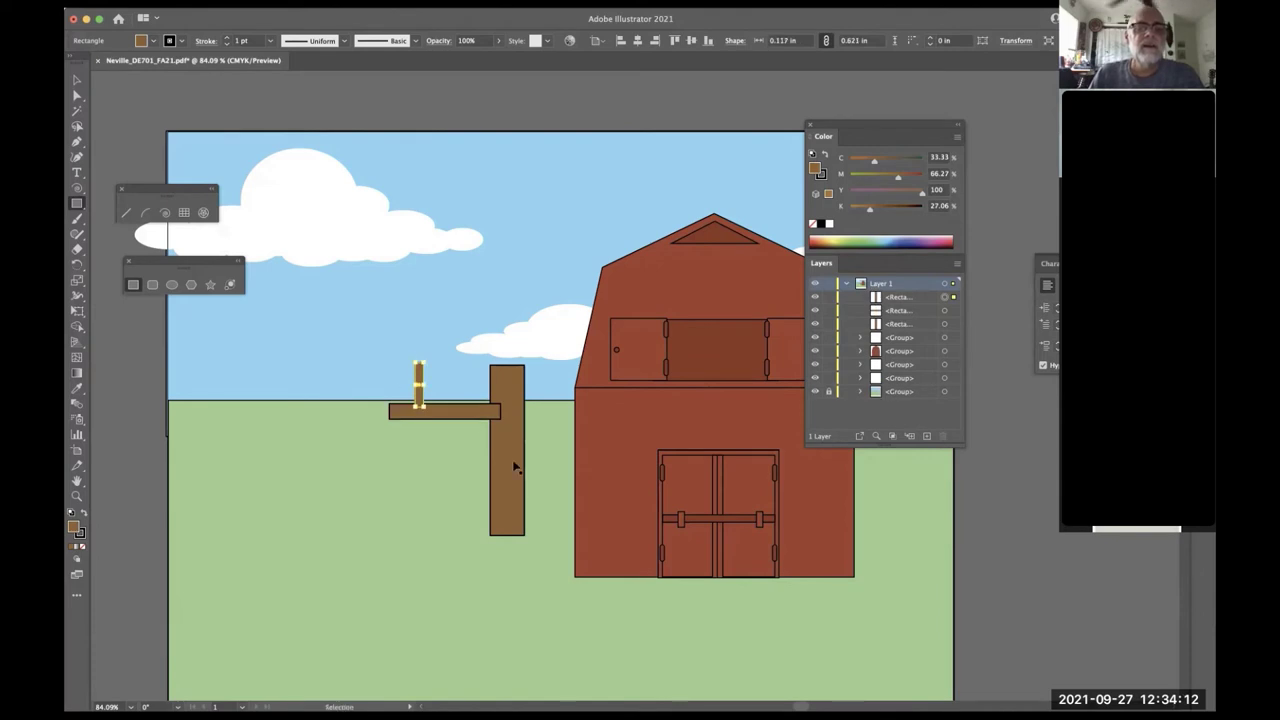
{"action": "left_click", "coordinate": [475, 418], "text": "super"}
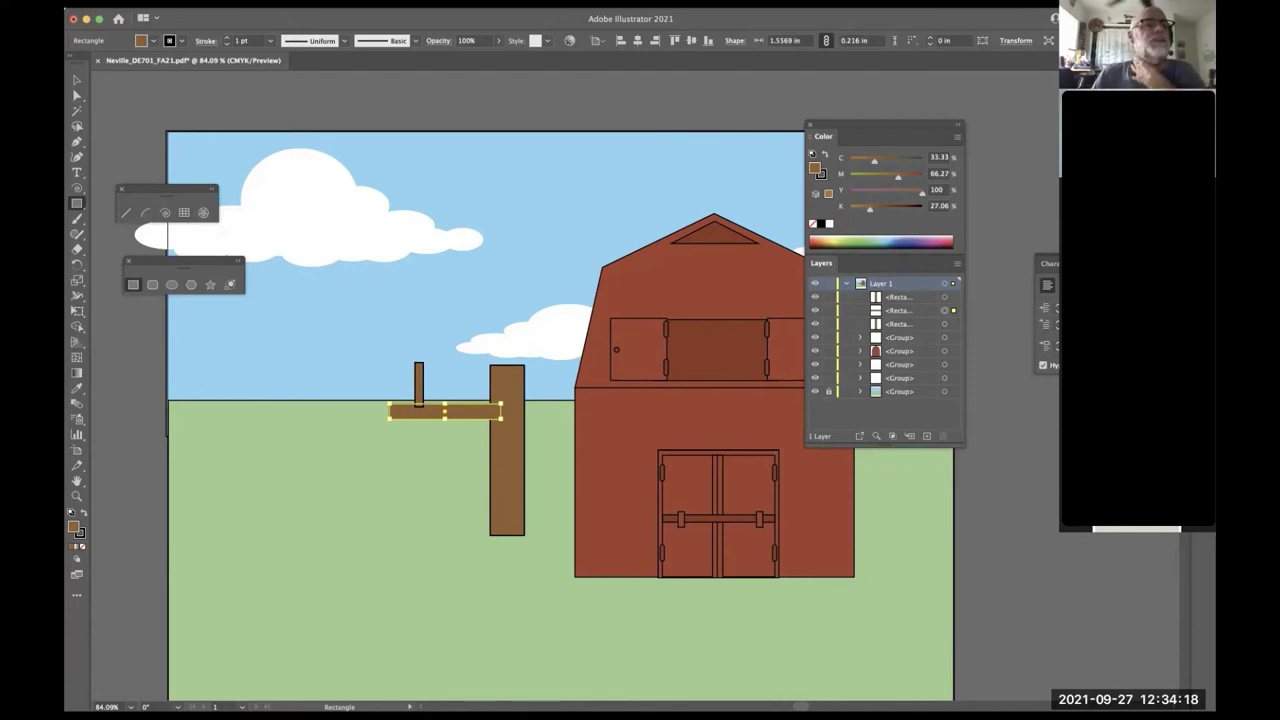
{"action": "left_click", "coordinate": [222, 3]}
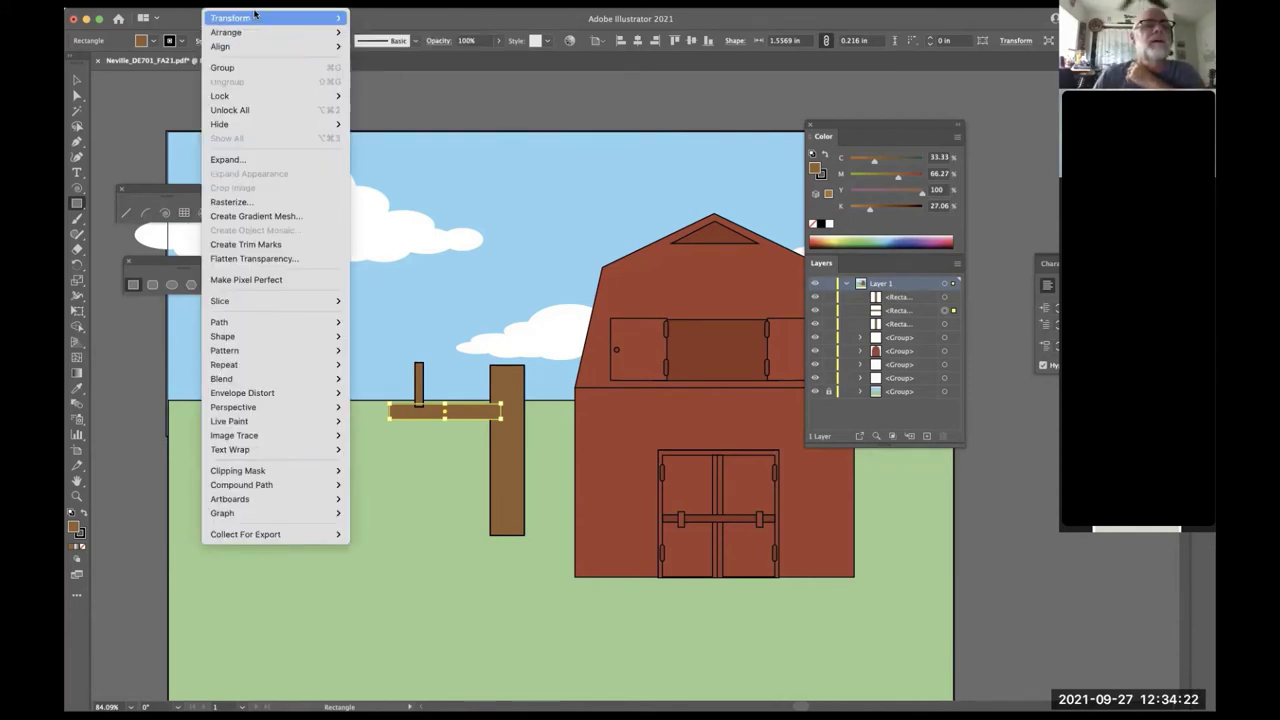
{"action": "mouse_move", "coordinate": [270, 21]}
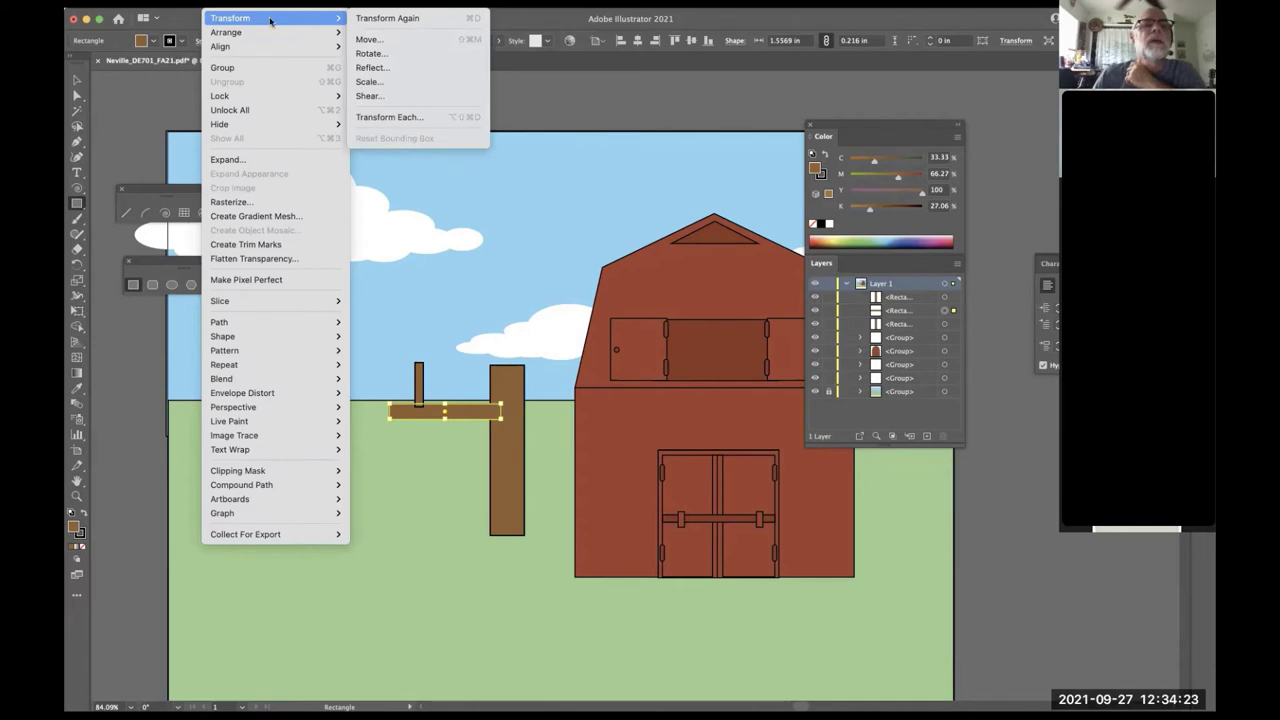
{"action": "left_click", "coordinate": [406, 96]}
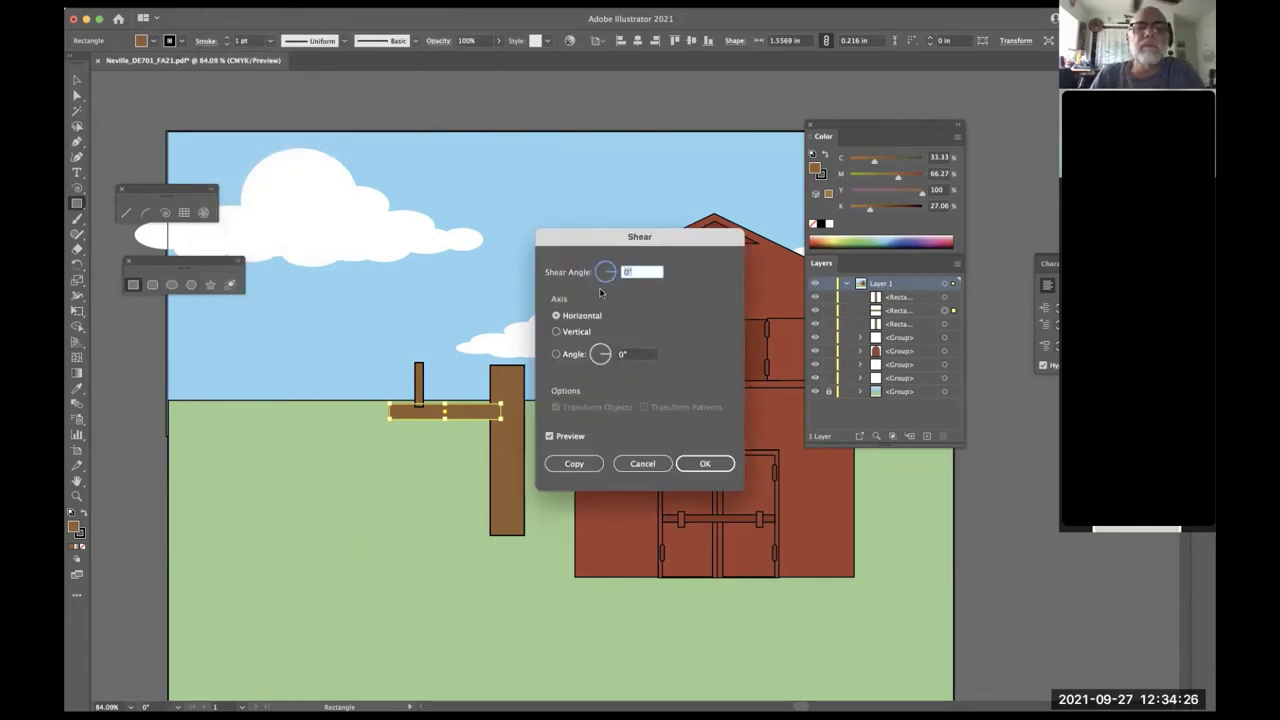
{"action": "type", "text": "30"}
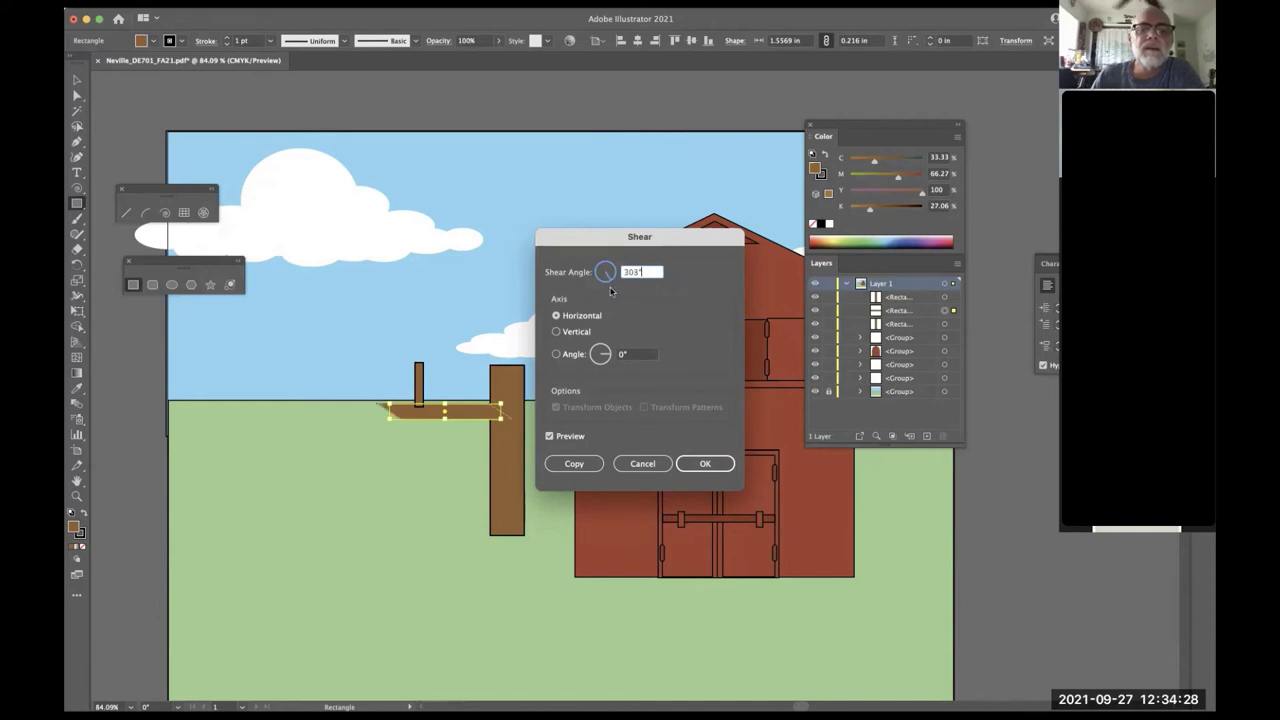
{"action": "left_click_drag", "start_coordinate": [610, 287], "coordinate": [611, 266]}
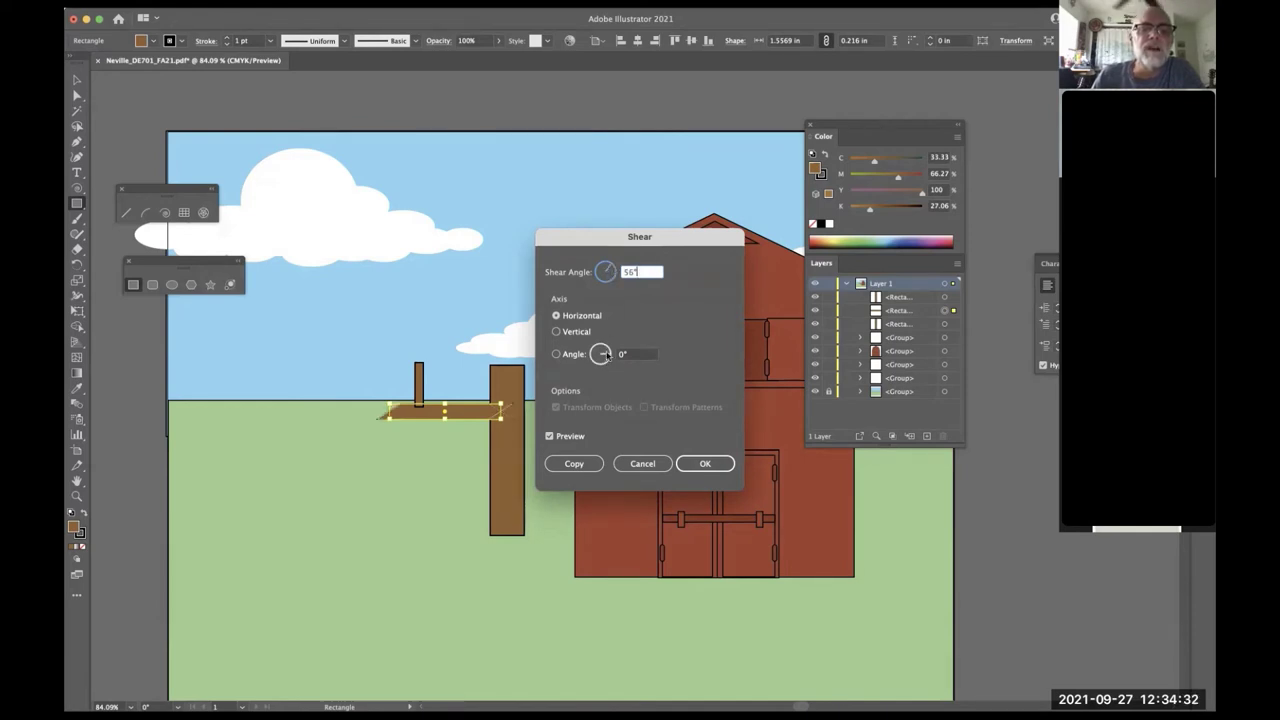
{"action": "left_click", "coordinate": [603, 359]}
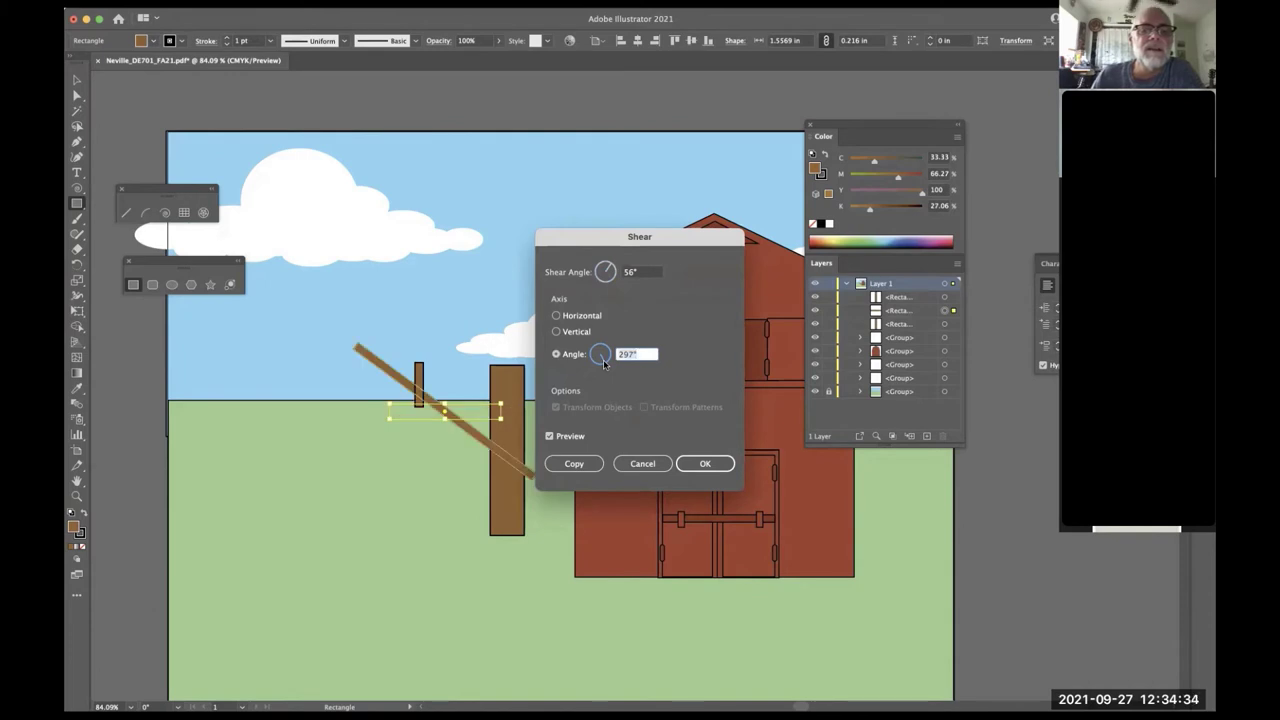
{"action": "left_click_drag", "start_coordinate": [603, 359], "coordinate": [606, 359]}
{"action": "key", "text": "Escape"}
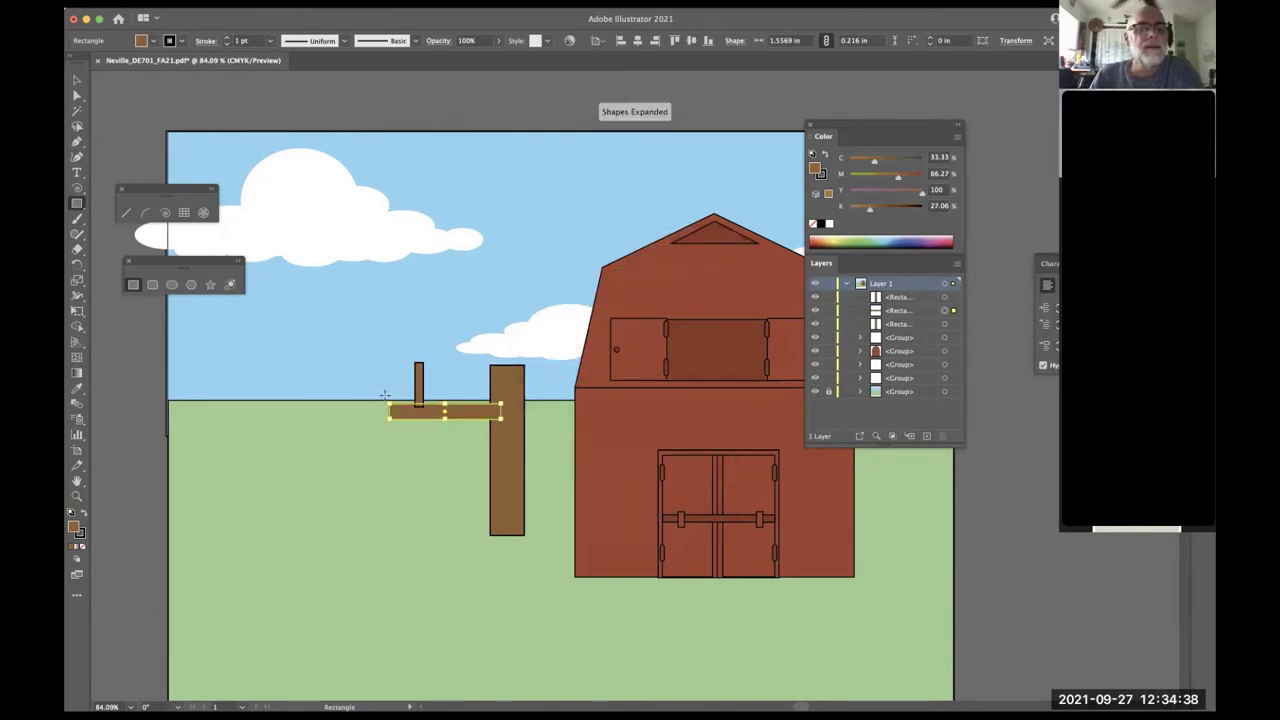
- Rotate the branch to slope down into the trunk, move the twig onto it, and place the branch in front, overlapping the trunk's edge
{"action": "left_click_drag", "start_coordinate": [384, 395], "coordinate": [410, 372]}
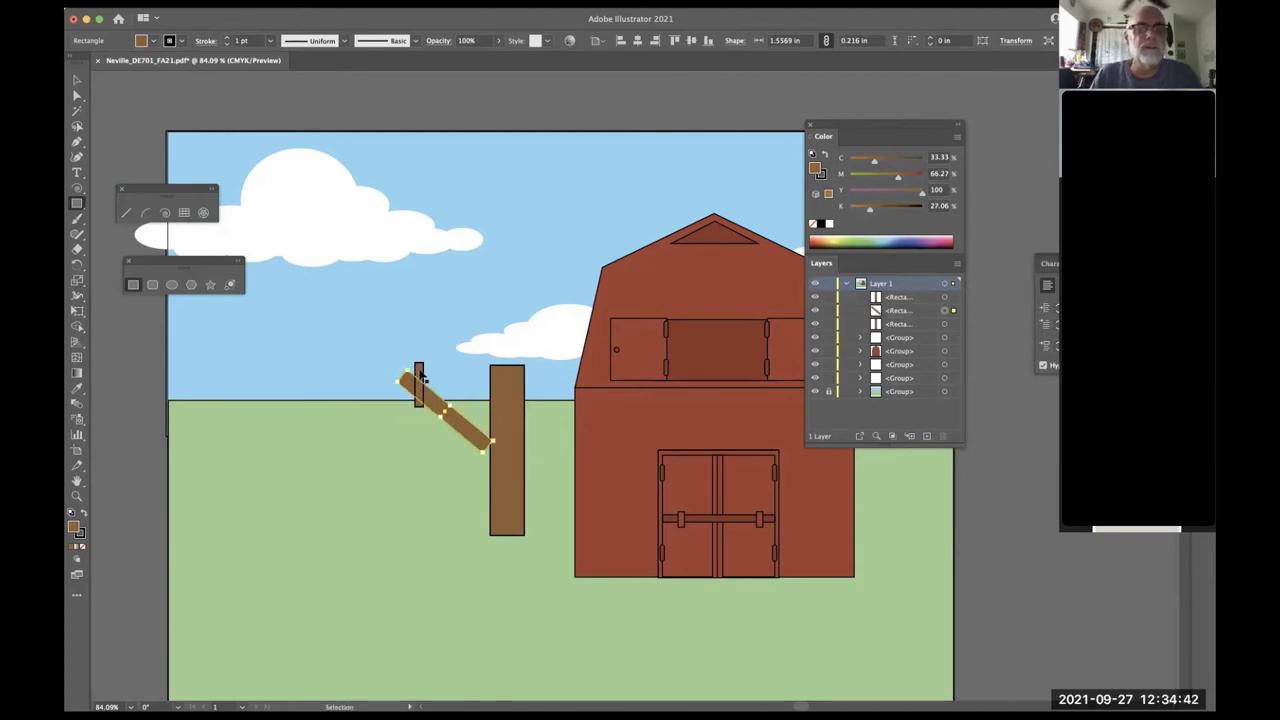
{"action": "left_click_drag", "start_coordinate": [421, 378], "coordinate": [431, 365]}
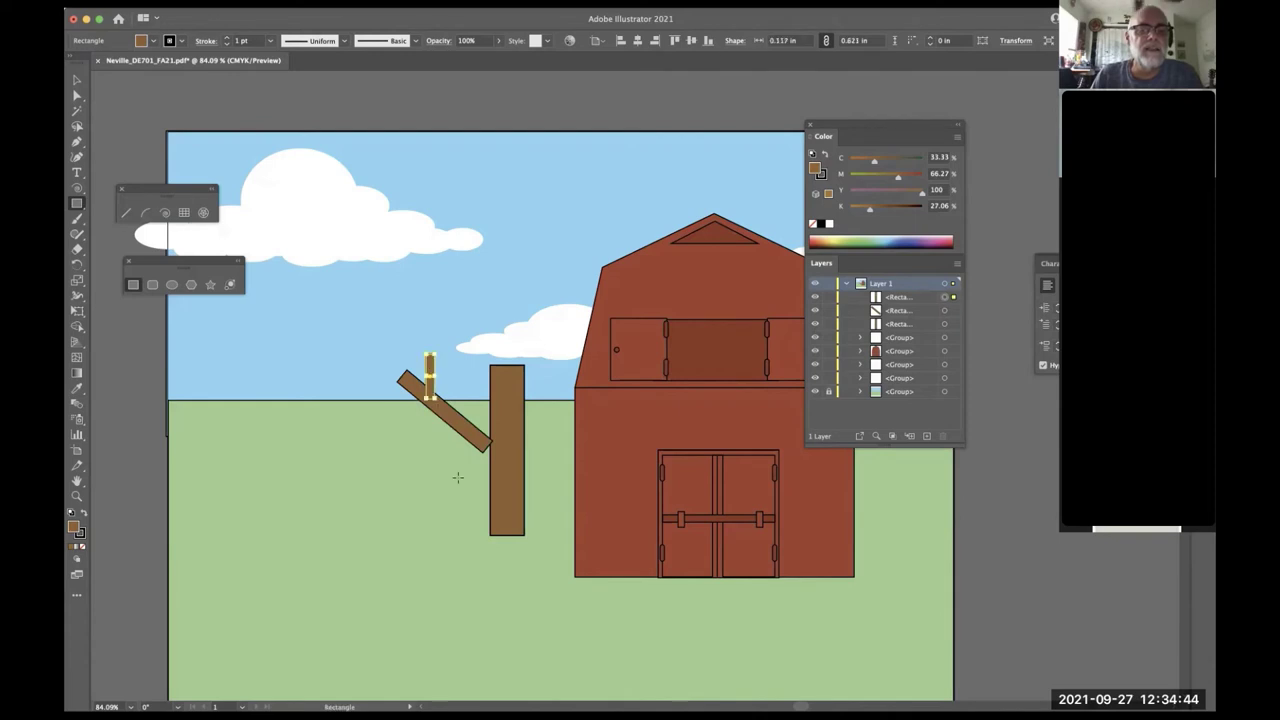
{"action": "left_click", "coordinate": [466, 440]}
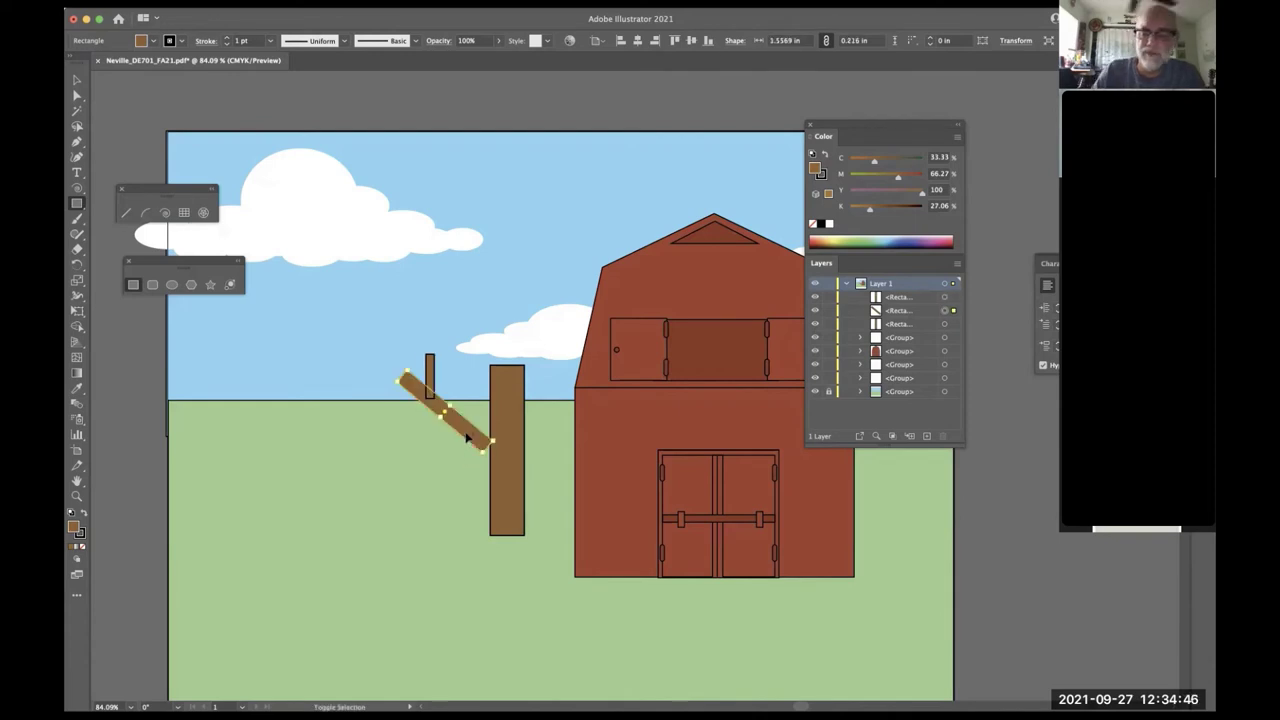
{"action": "key", "text": "super+shift+bracketright"}
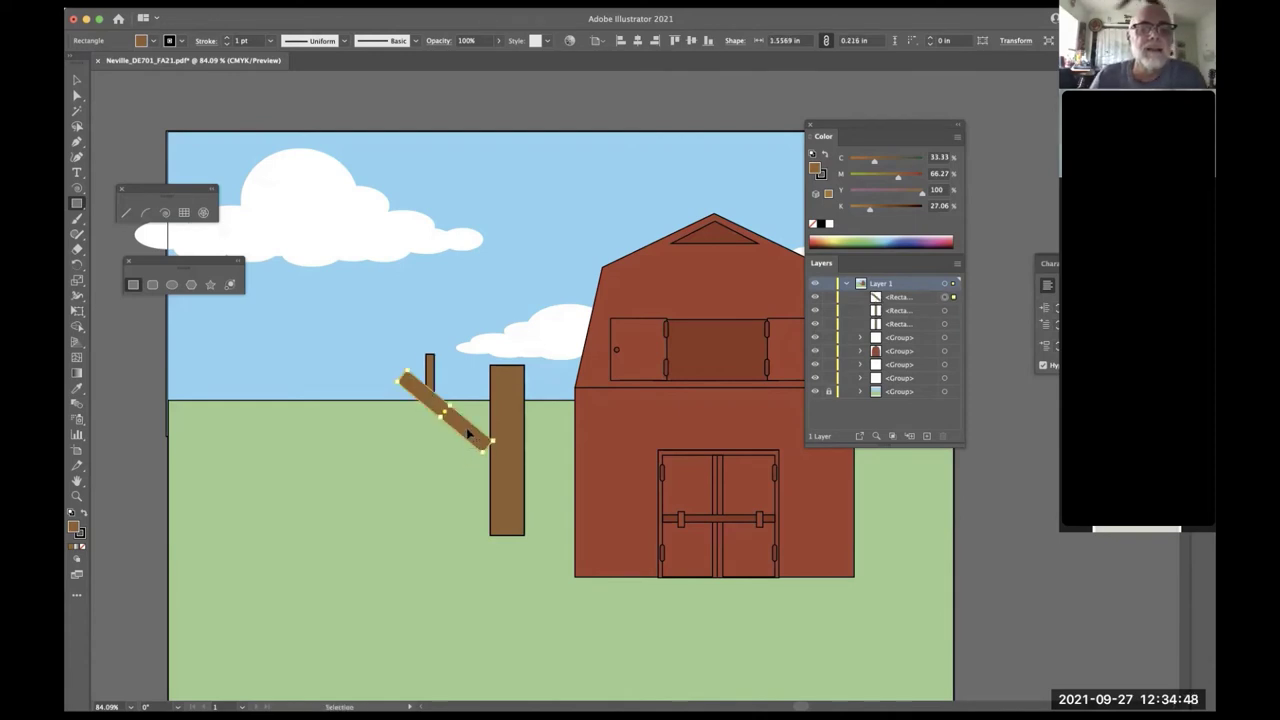
{"action": "left_click_drag", "start_coordinate": [468, 433], "coordinate": [479, 424]}
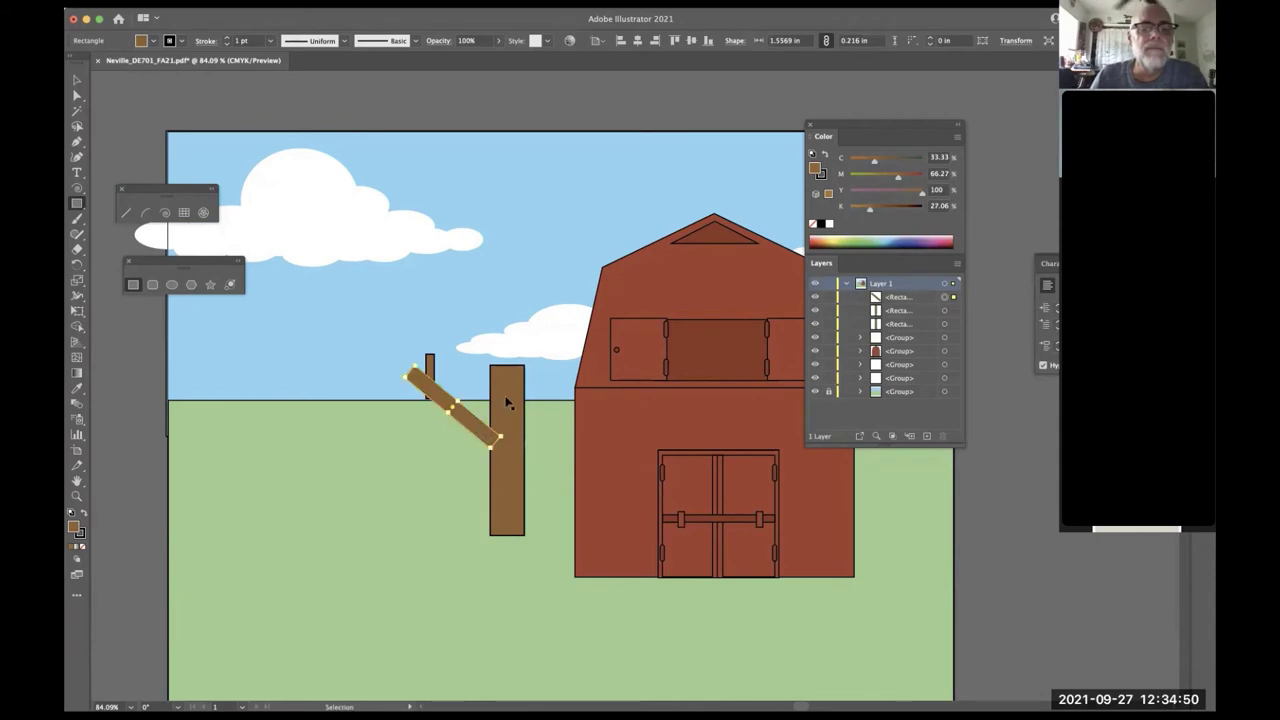
- Bring the trunk in front of the branch and slide the twig along the branch closer to the trunk
{"action": "left_click", "coordinate": [507, 402]}
{"action": "key", "text": "super+shift+bracketright"}
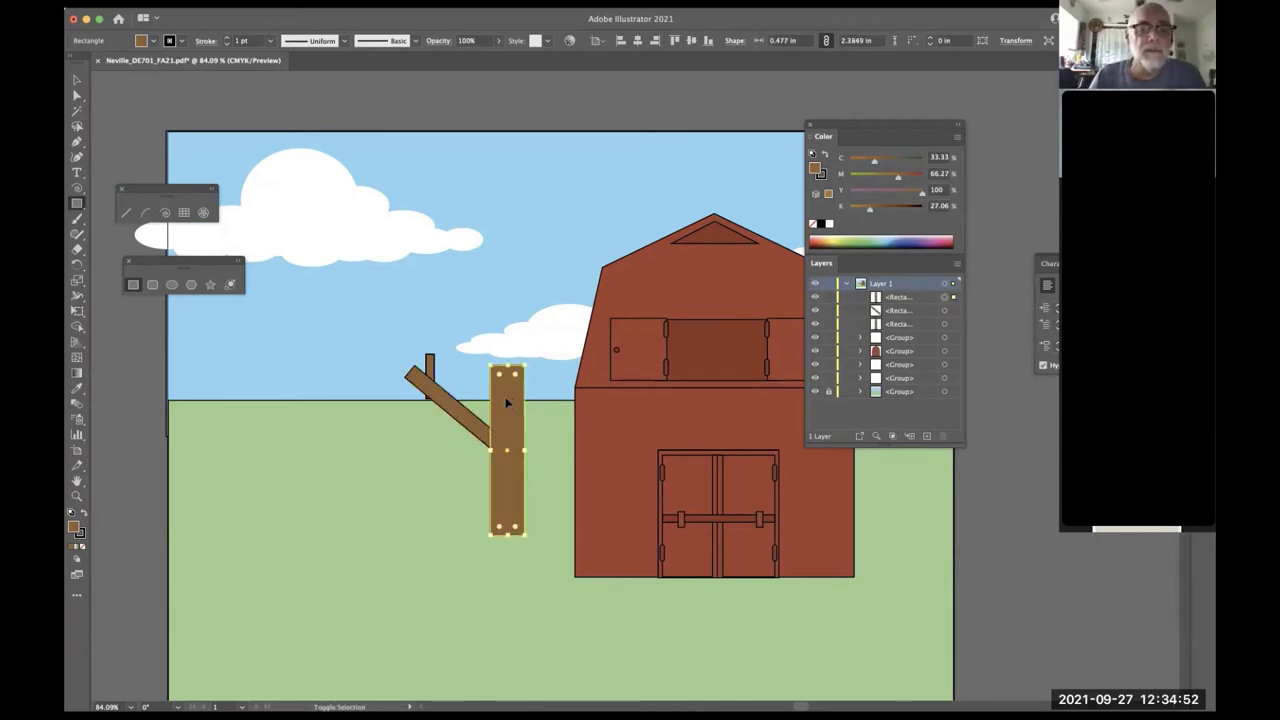
{"action": "left_click_drag", "start_coordinate": [430, 368], "coordinate": [470, 393]}
- Remove the stroke from the trunk, branch and twig together and group the three shapes
{"action": "left_click", "coordinate": [448, 404], "text": "shift"}
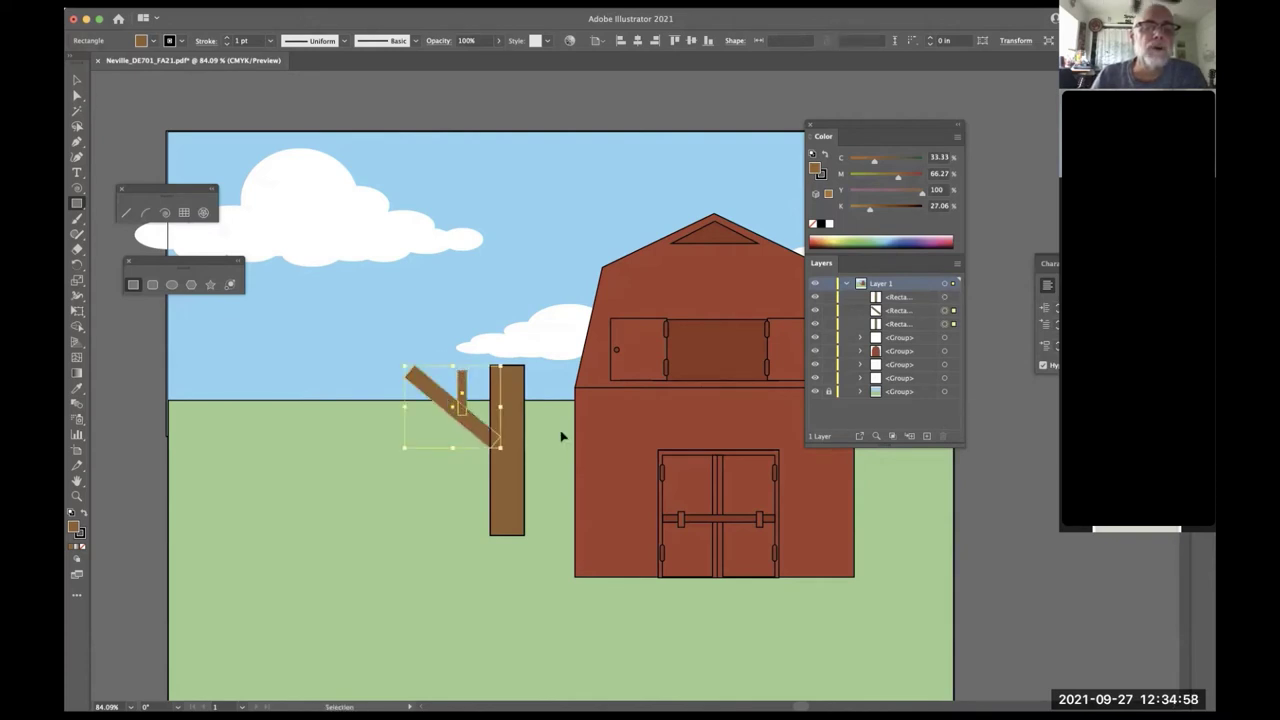
{"action": "left_click", "coordinate": [511, 416], "text": "shift"}
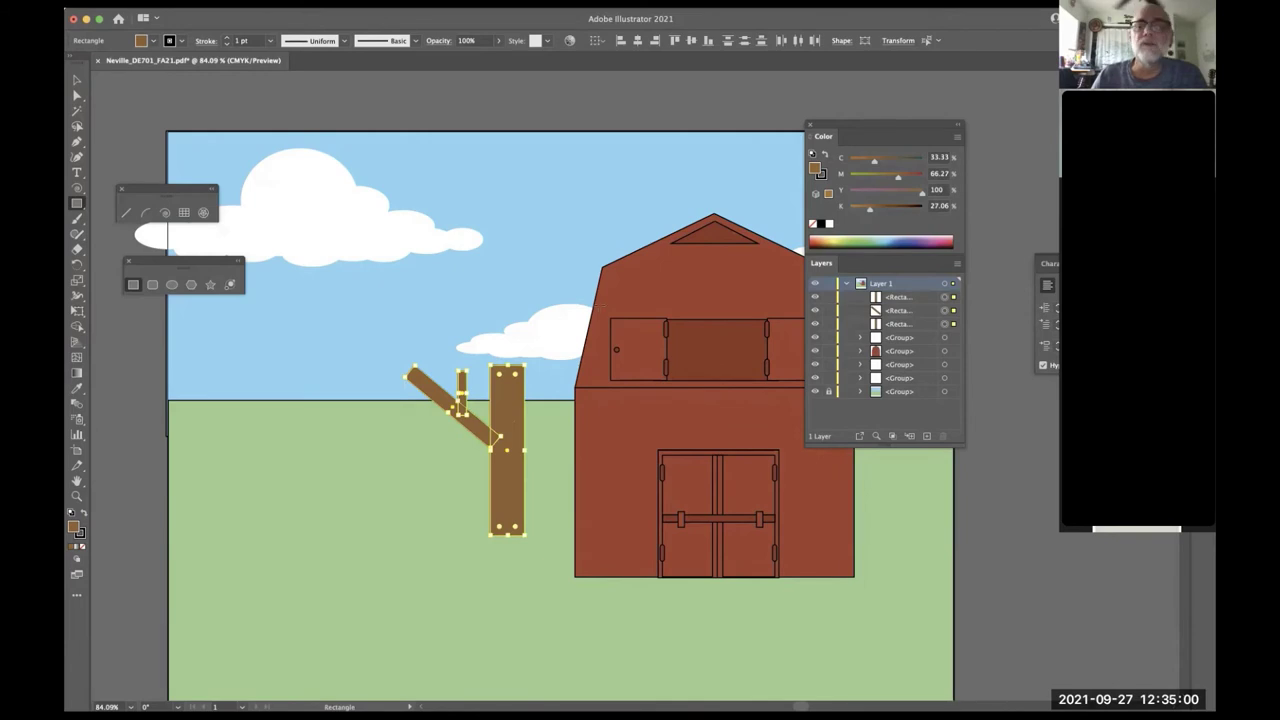
{"action": "left_click", "coordinate": [822, 175]}
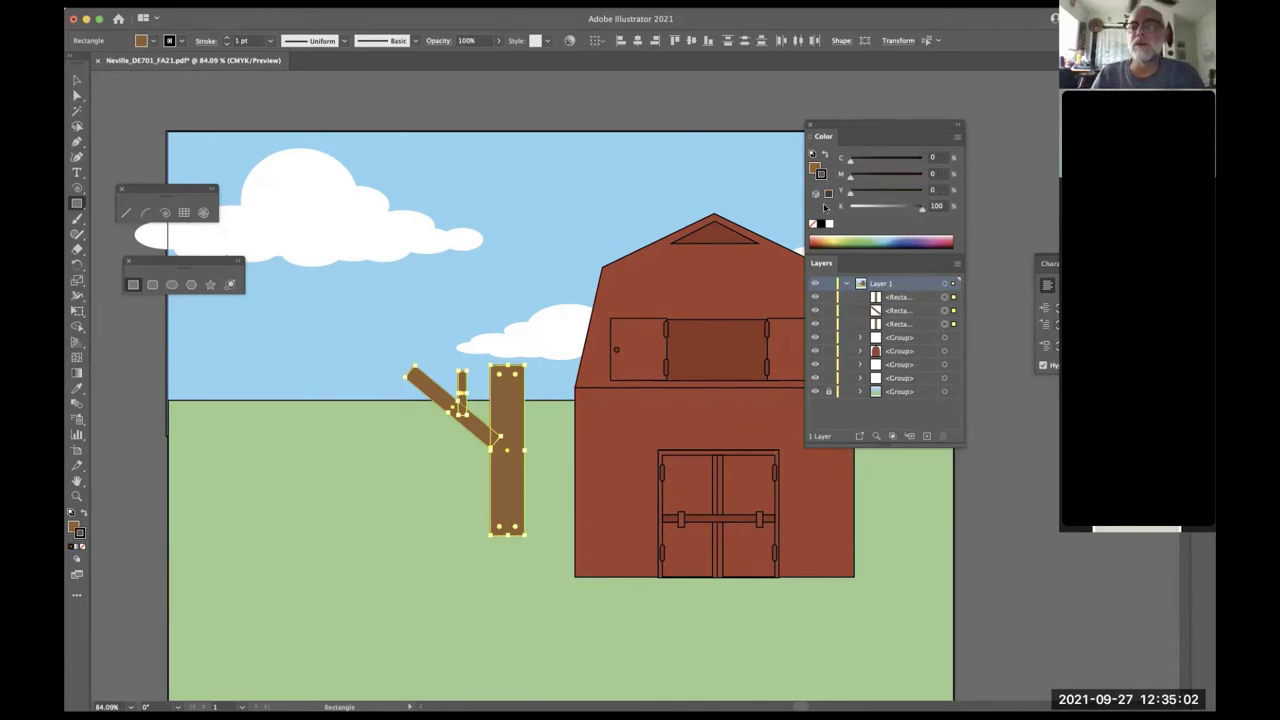
{"action": "left_click", "coordinate": [812, 224]}
{"action": "key", "text": "v"}
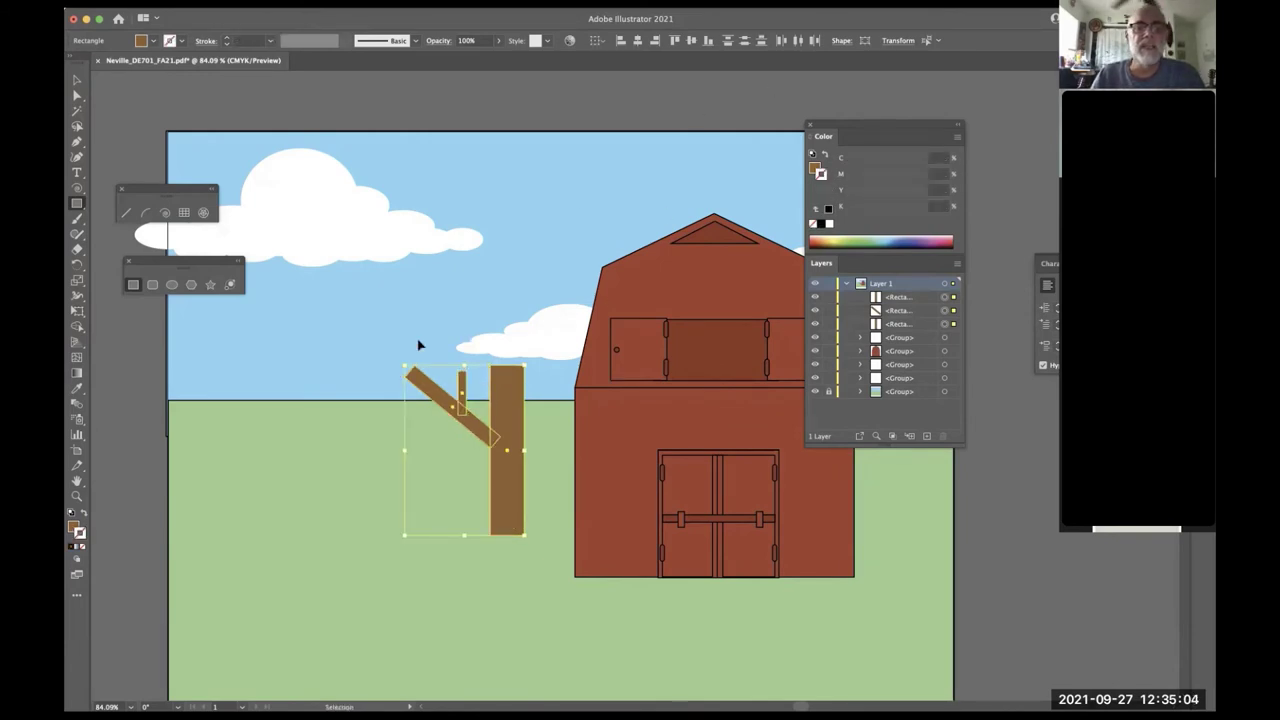
{"action": "key", "text": "m"}
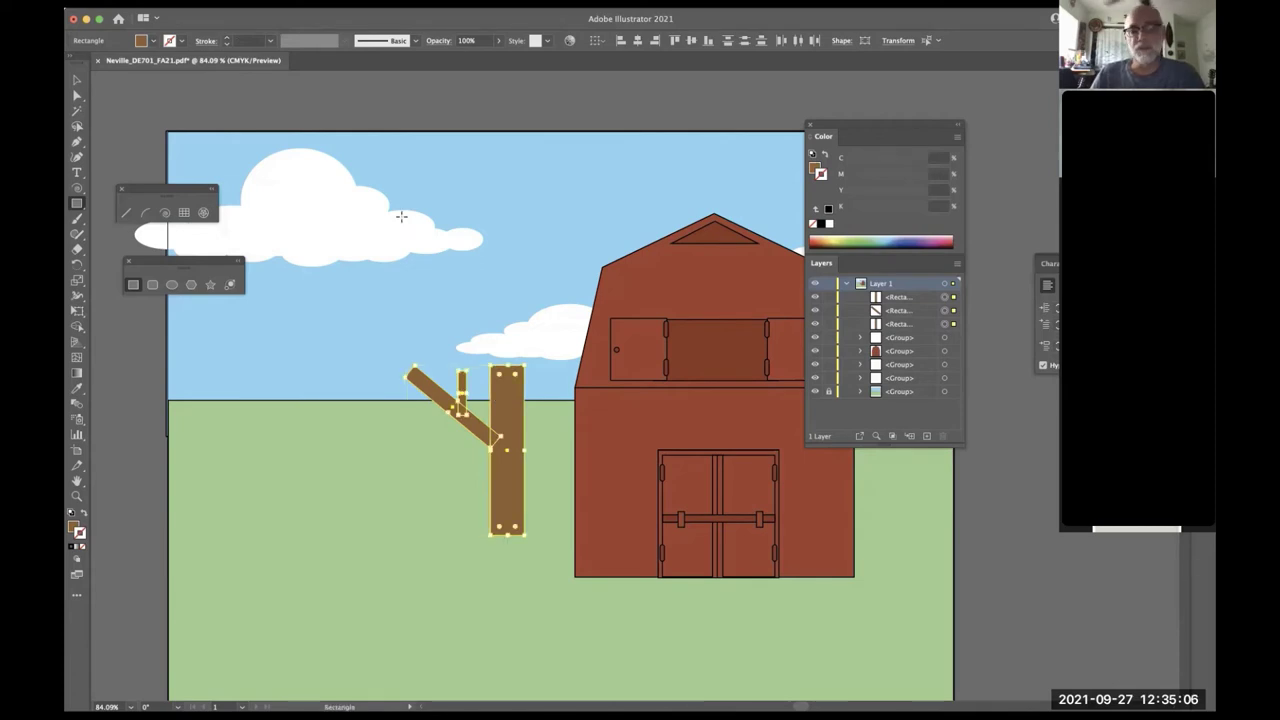
{"action": "left_click", "coordinate": [215, 2]}
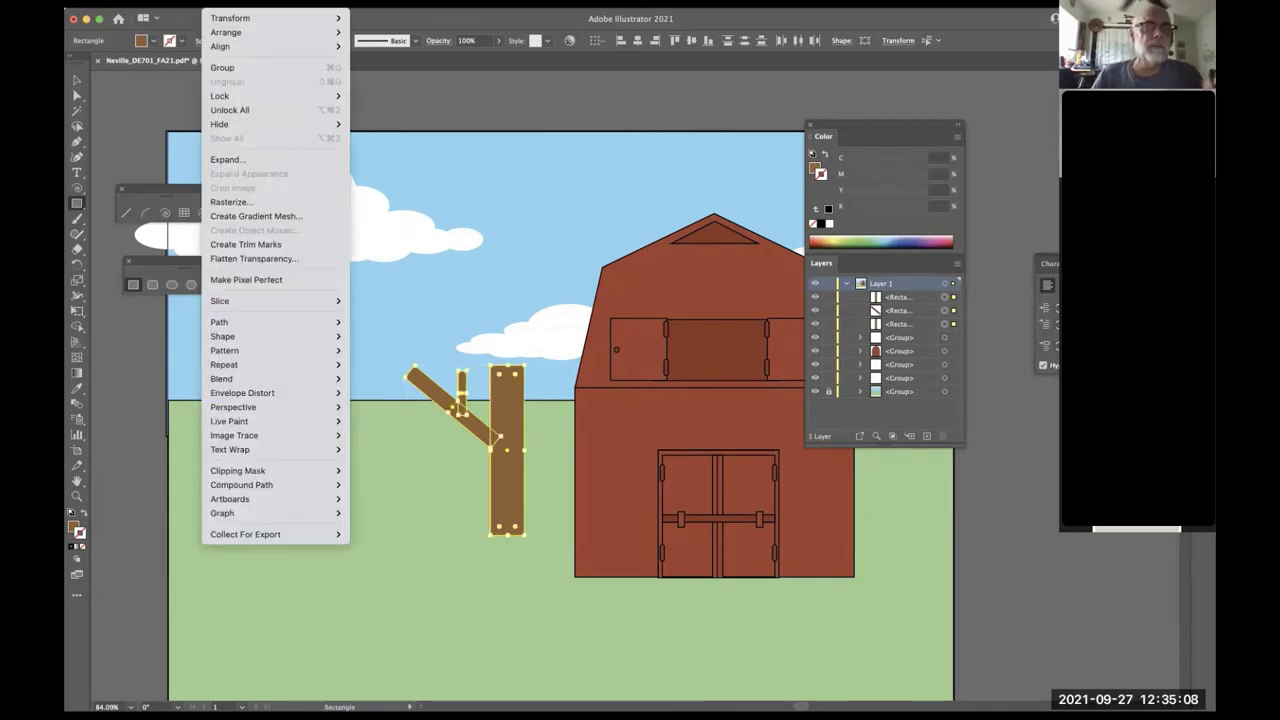
{"action": "left_click", "coordinate": [230, 63]}
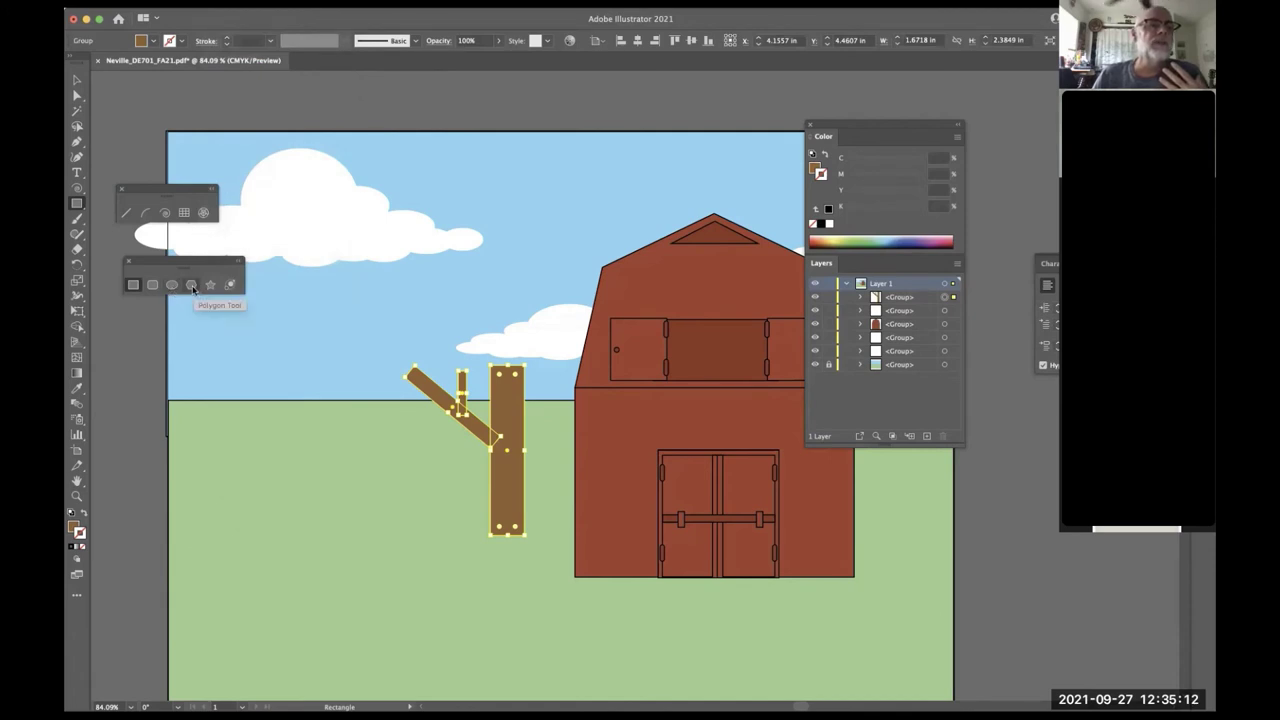
{"action": "left_click", "coordinate": [192, 285]}
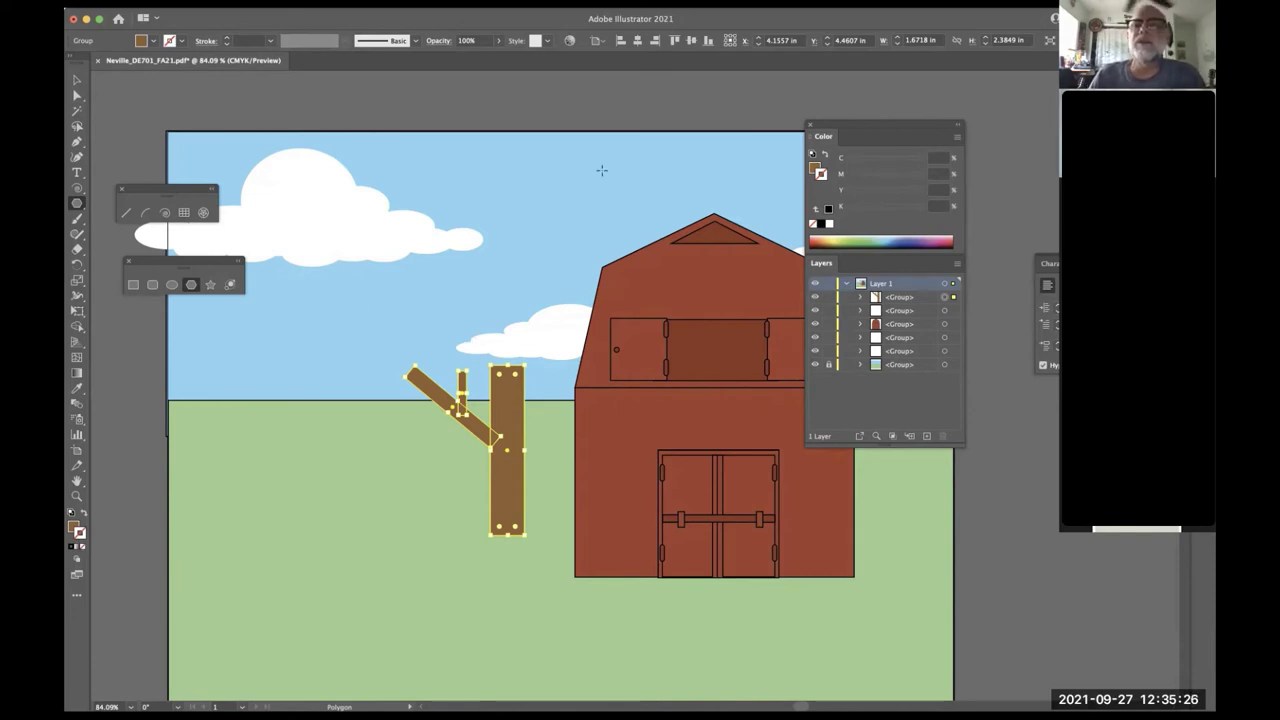
{"action": "left_click_drag", "start_coordinate": [857, 240], "coordinate": [872, 238]}
{"action": "left_click", "coordinate": [814, 167]}
{"action": "key", "text": "v"}
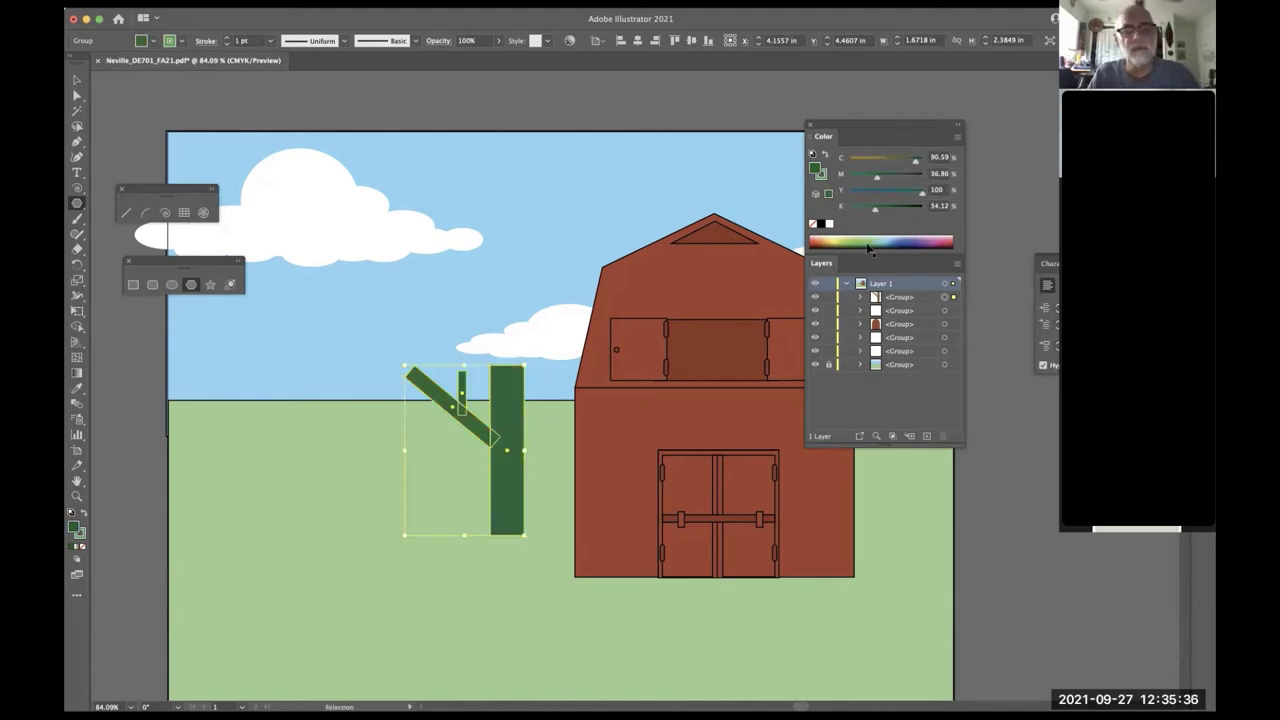
{"action": "key", "text": "ctrl+z"}
{"action": "left_click", "coordinate": [110, 453], "text": "ctrl"}
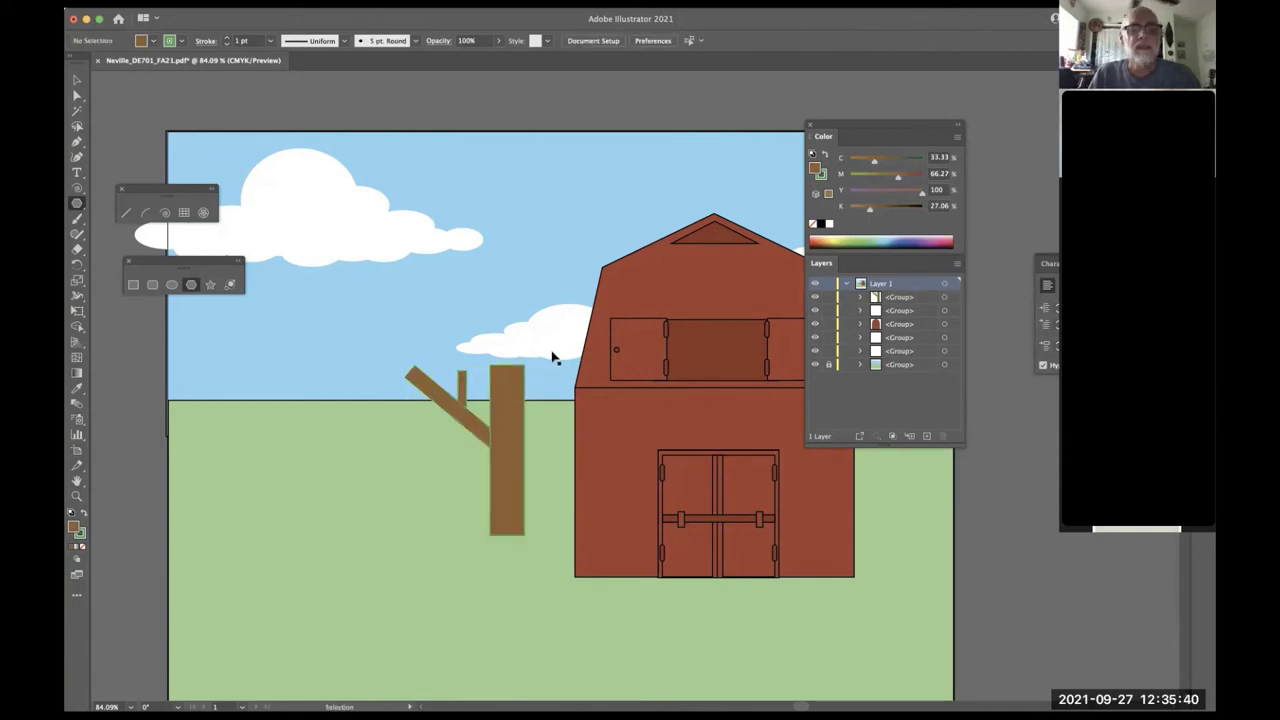
{"action": "key", "text": "ctrl+z"}
- With nothing selected, set a green fill (C 90.59, M 36.86, Y 100, K 34.51) and draw a seven-sided polygon about 1.75 in wide above the branch
{"action": "left_click", "coordinate": [973, 90], "text": "ctrl"}
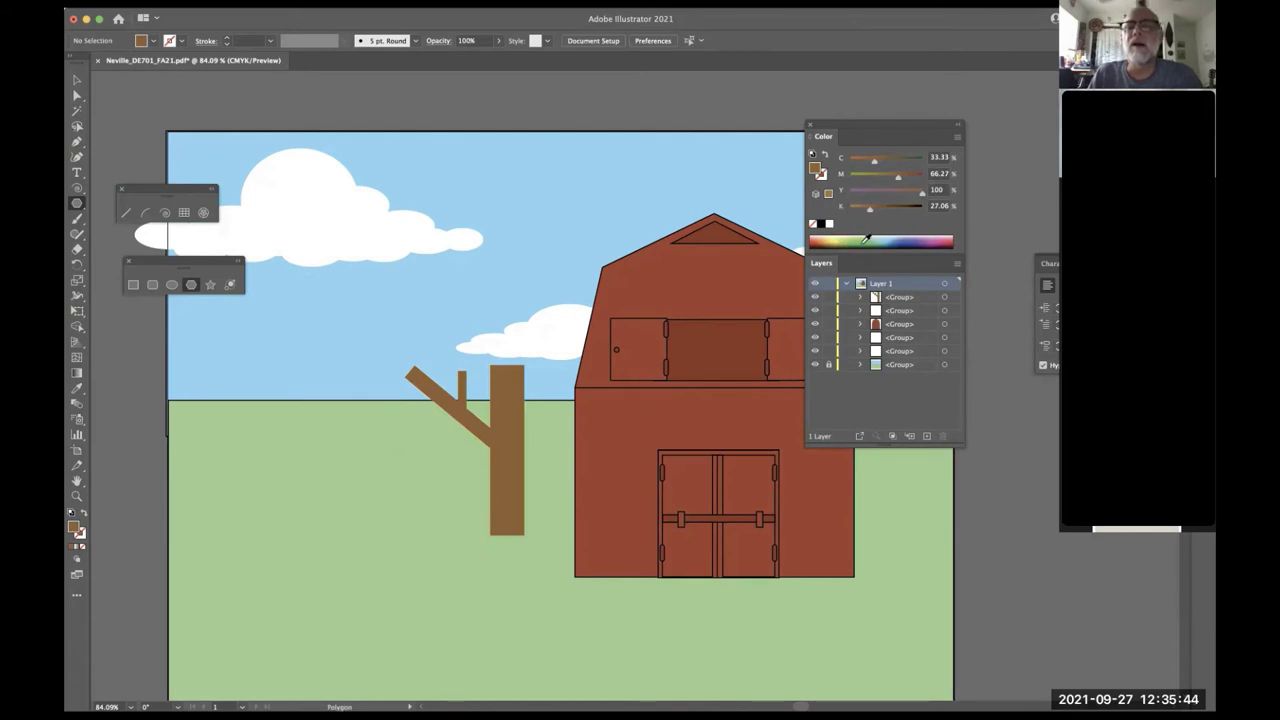
{"action": "left_click_drag", "start_coordinate": [870, 240], "coordinate": [874, 240]}
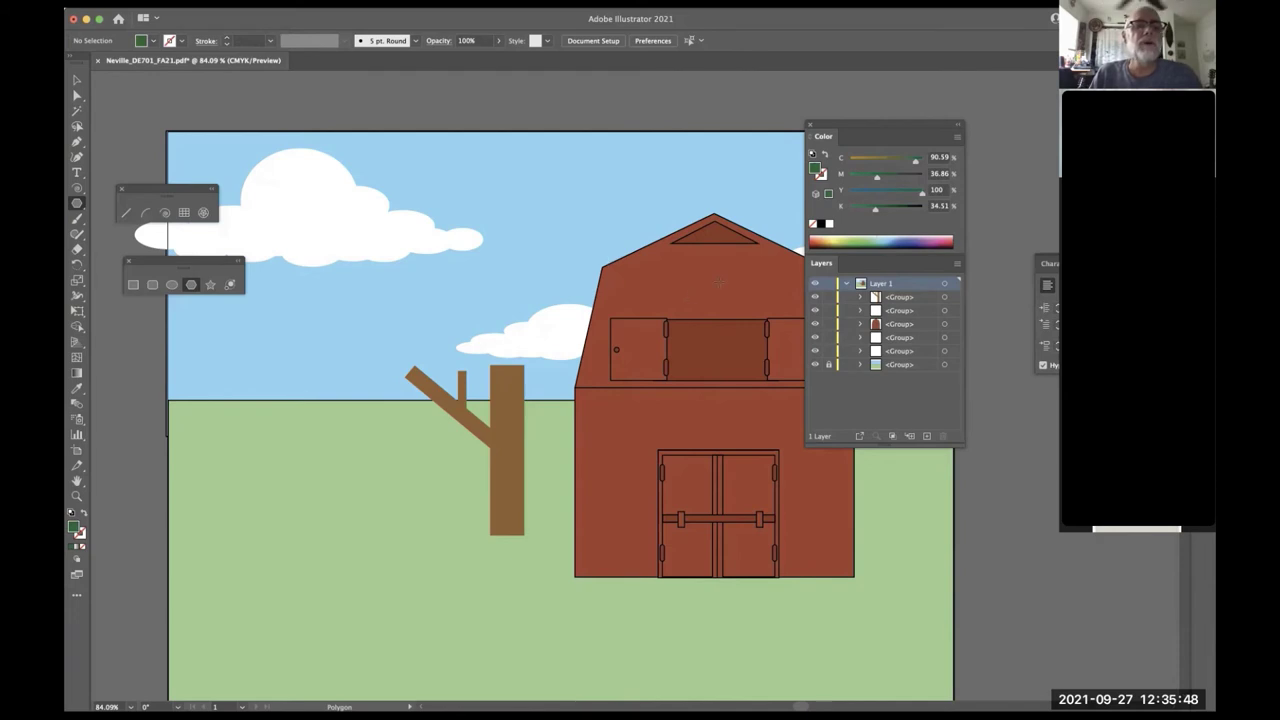
{"action": "left_click_drag", "start_coordinate": [428, 265], "coordinate": [561, 370]}
{"action": "key", "text": "Up"}
{"action": "key", "text": "Up"}
{"action": "key", "text": "Up"}
{"action": "key", "text": "Up"}
{"action": "key", "text": "Up"}
{"action": "key", "text": "Up"}
{"action": "key", "text": "Up"}
{"action": "key", "text": "Up"}
{"action": "key", "text": "Up"}
{"action": "key", "text": "Up"}
{"action": "key", "text": "Up"}
{"action": "key", "text": "Down"}
{"action": "key", "text": "Down"}
{"action": "key", "text": "Down"}
{"action": "key", "text": "Down"}
{"action": "key", "text": "Down"}
{"action": "key", "text": "Down"}
{"action": "key", "text": "Down"}
{"action": "key", "text": "Down"}
{"action": "key", "text": "Up"}
{"action": "left_click", "coordinate": [499, 343], "text": "super"}
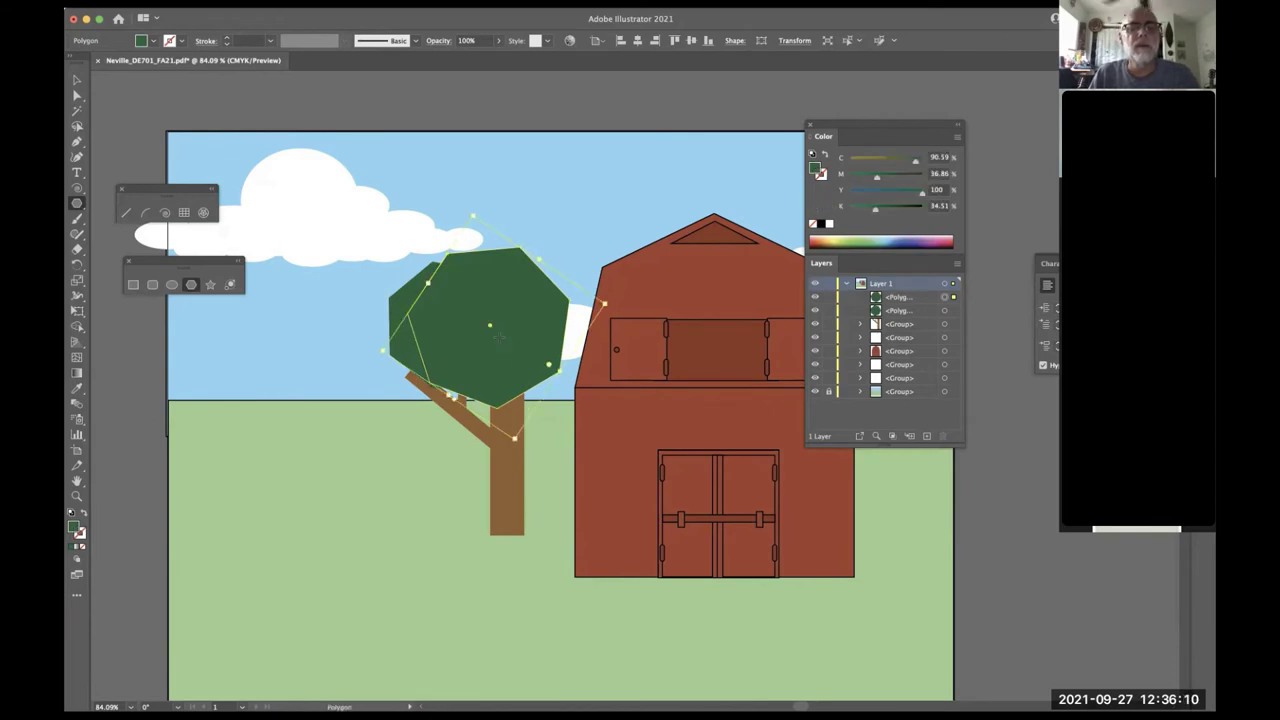
{"action": "key", "text": "super+z"}
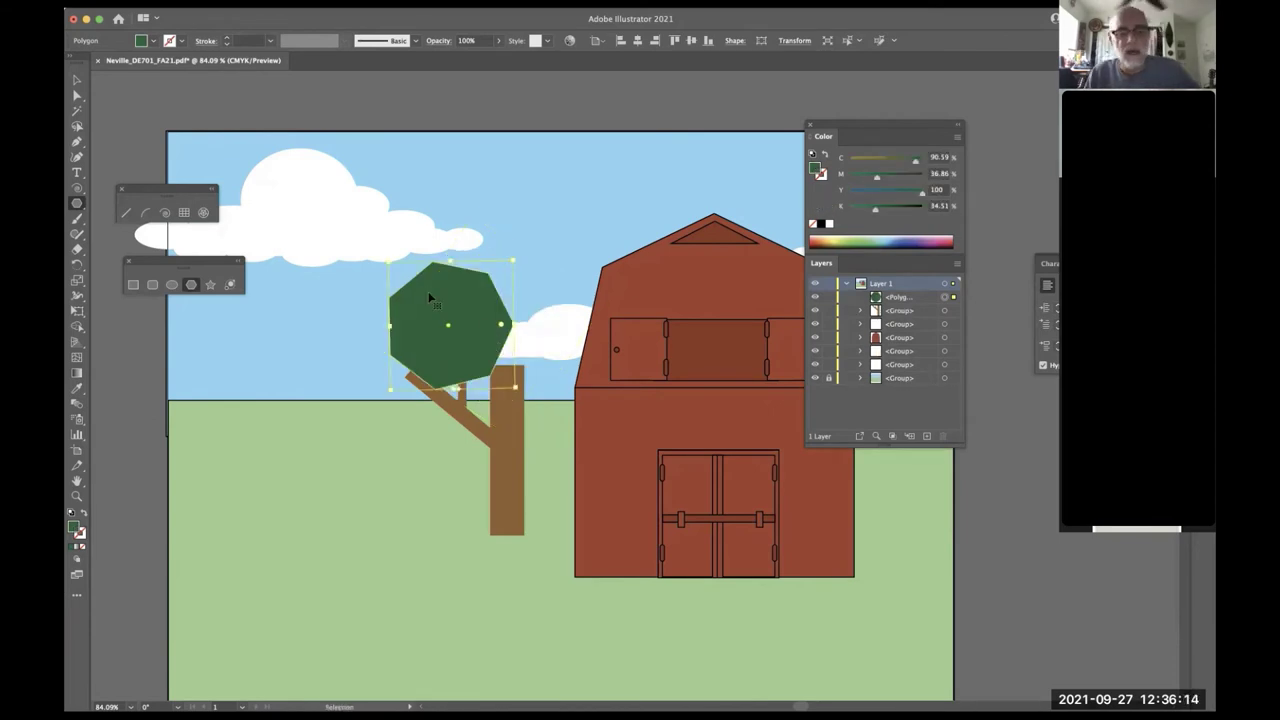
- Paste a copy of the green polygon in front and scale it down to a flatter shape about 1.29 in by 0.75 in
{"action": "key", "text": "super+c"}
{"action": "key", "text": "super+f"}
{"action": "key", "text": "s"}
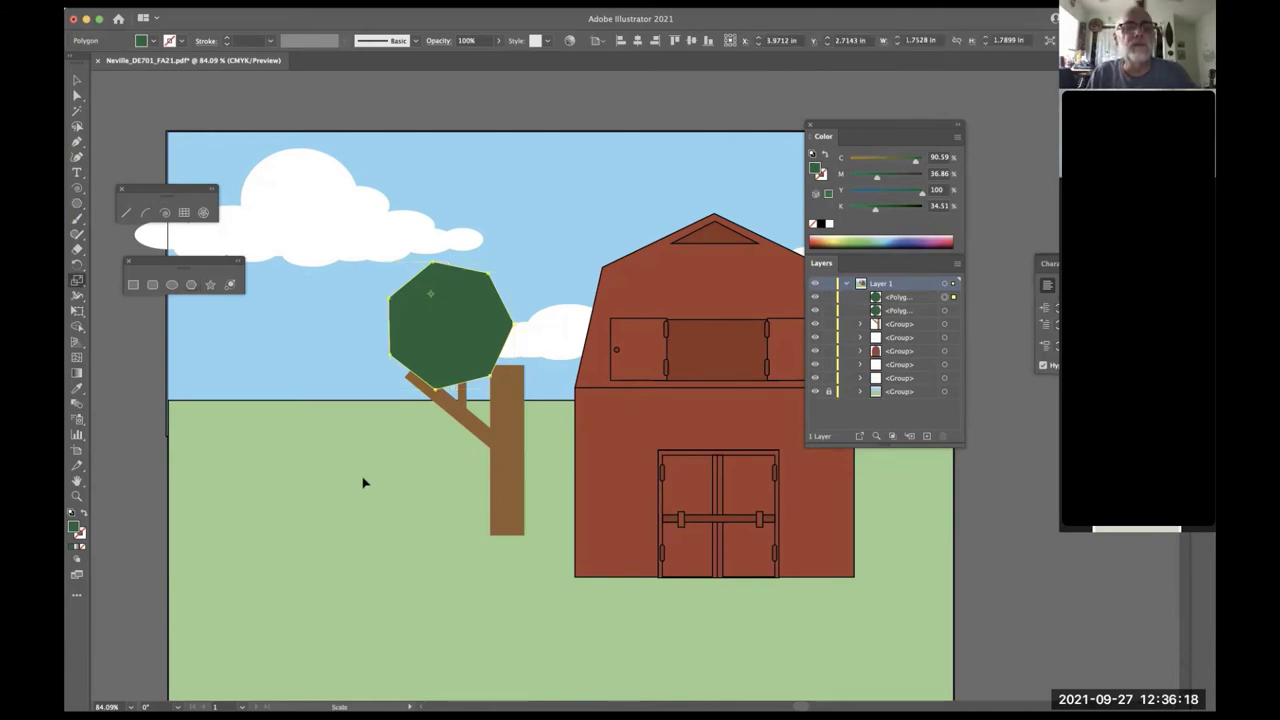
{"action": "left_click_drag", "start_coordinate": [363, 483], "coordinate": [382, 453]}
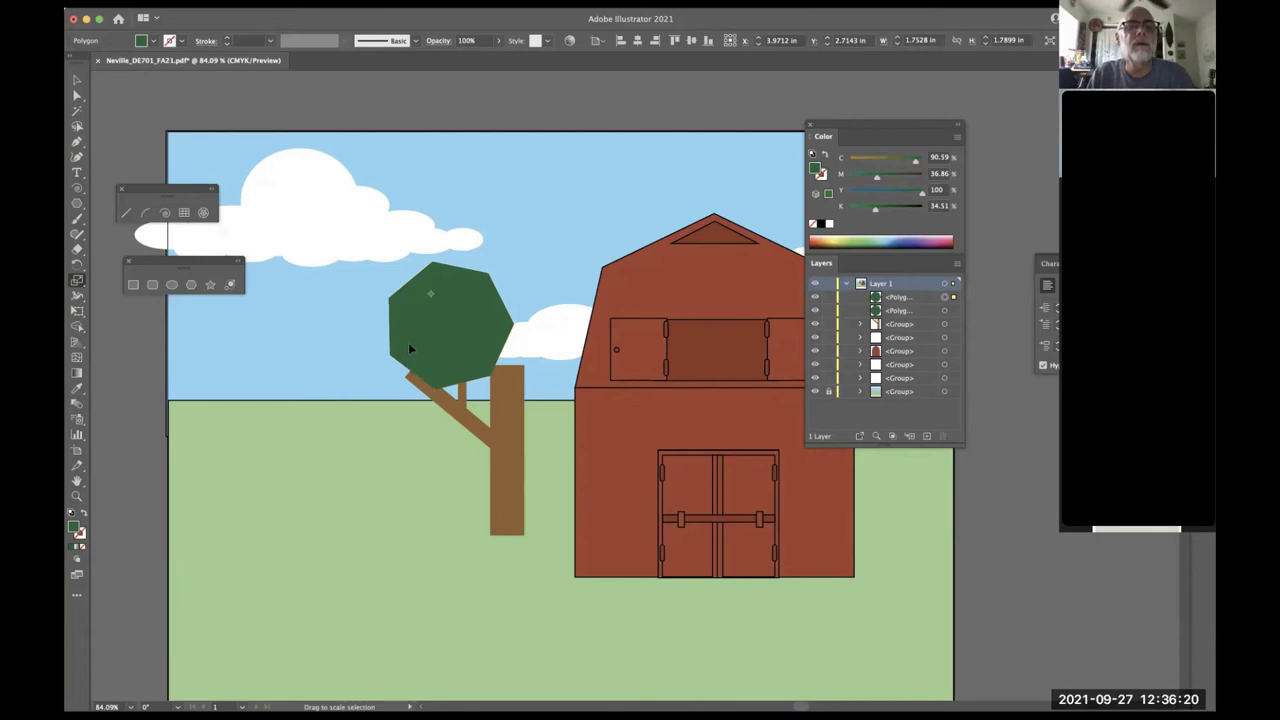
{"action": "left_click_drag", "start_coordinate": [408, 342], "coordinate": [380, 371]}
- Switch to outline view and rotate the smaller foliage polygon slightly counterclockwise inside the larger one
{"action": "key", "text": "ctrl+y"}
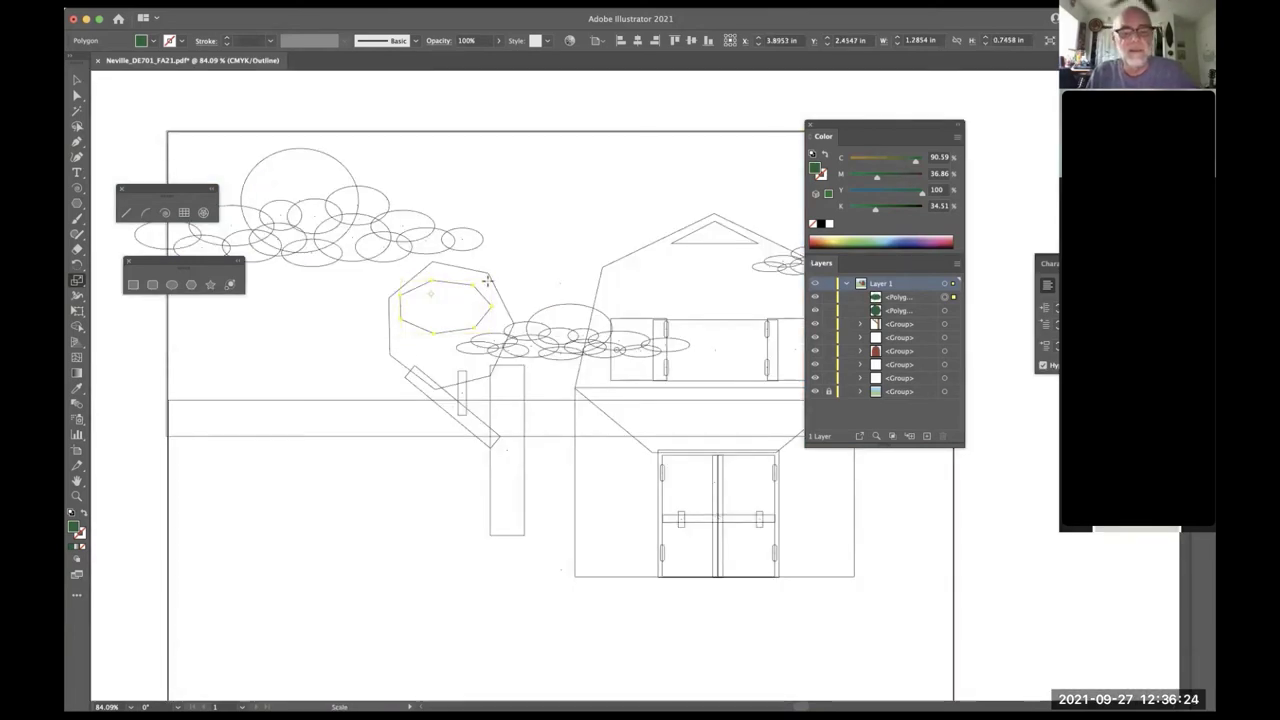
{"action": "key", "text": "r"}
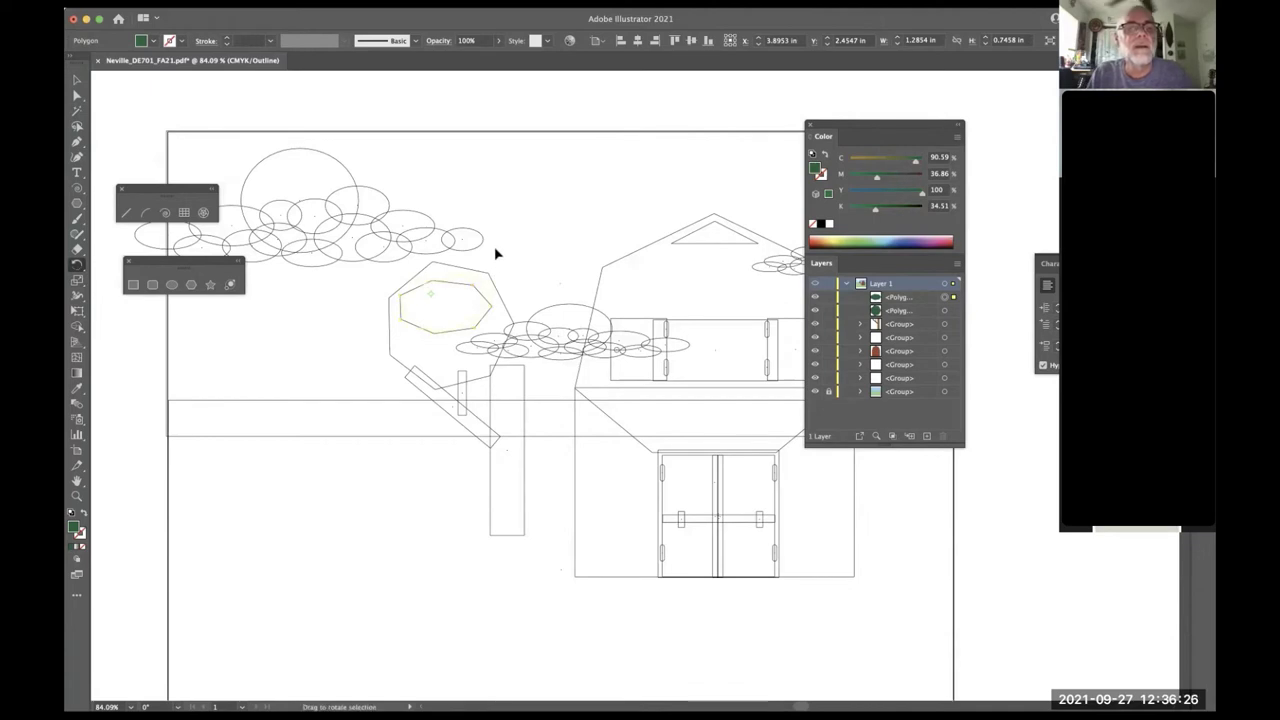
{"action": "left_click_drag", "start_coordinate": [494, 259], "coordinate": [472, 276]}
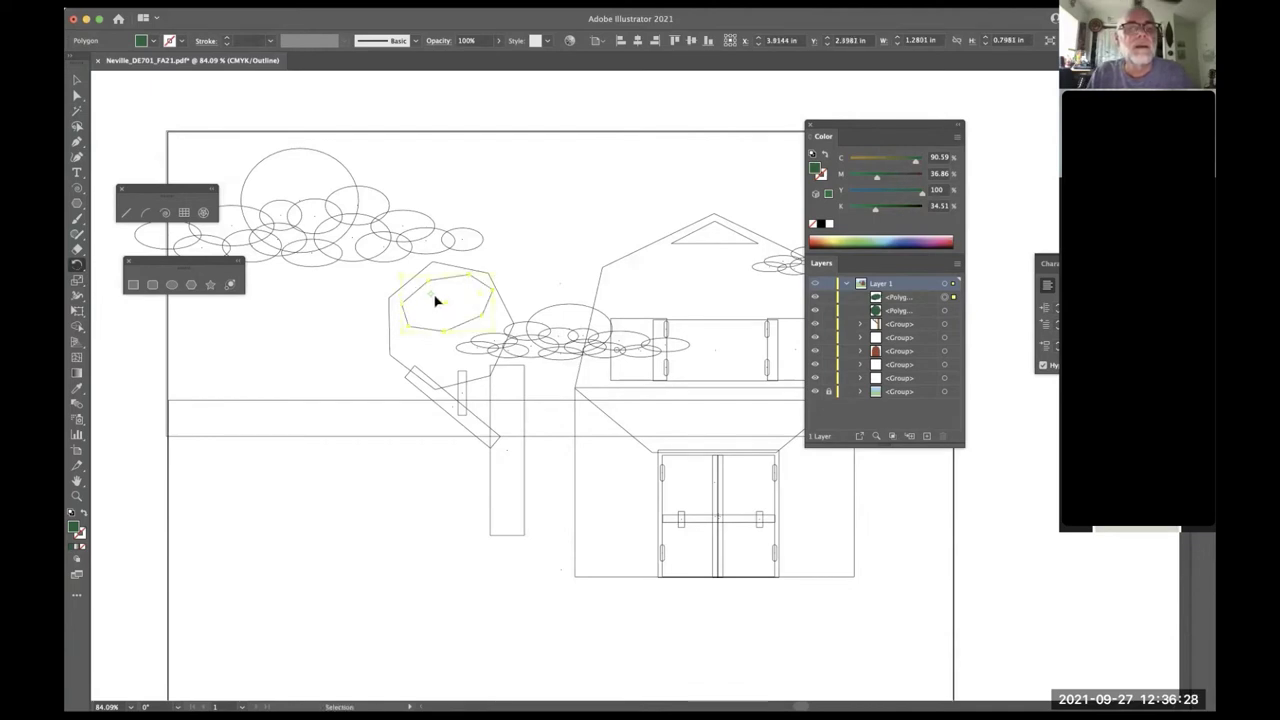
- Shift the smaller foliage polygon slightly down and left inside the larger one and return to the full-colour preview
{"action": "left_click", "coordinate": [421, 296]}
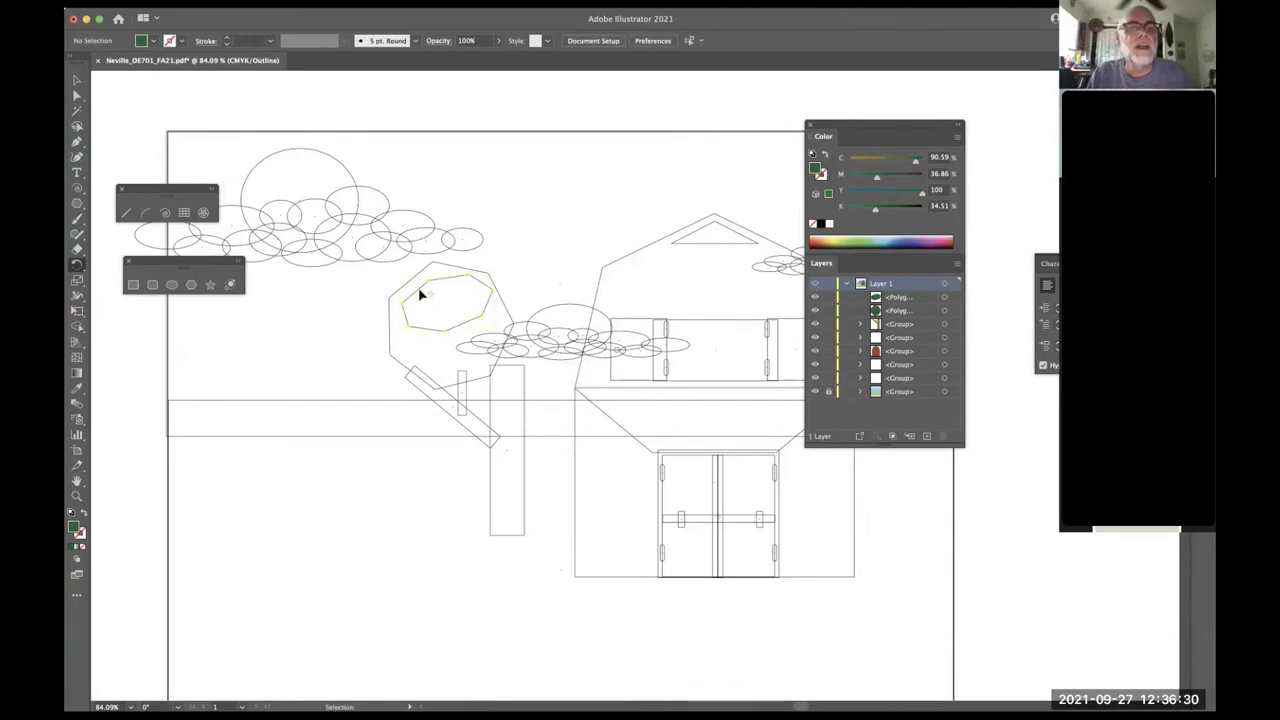
{"action": "left_click", "coordinate": [420, 292]}
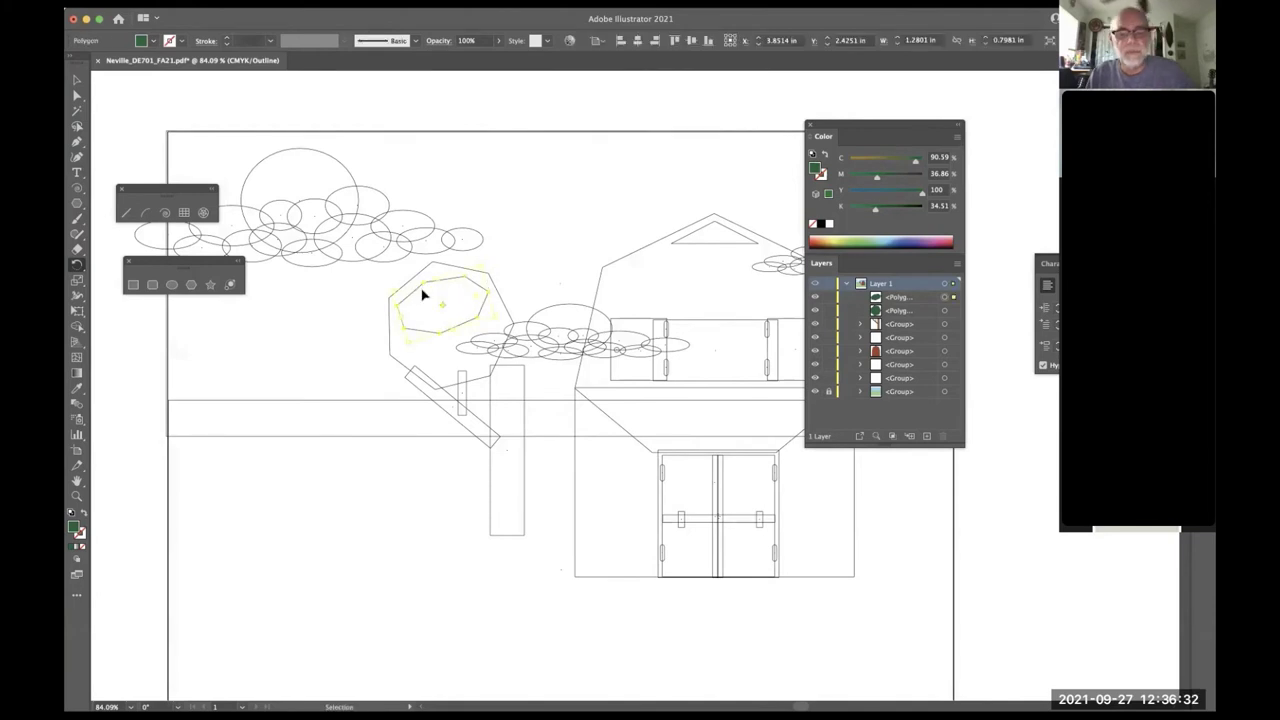
{"action": "key", "text": "super+y"}
- Lighten the smaller foliage polygon's green fill to C 78.64, M 32, Y 86.81, K 17
{"action": "key", "text": "r"}
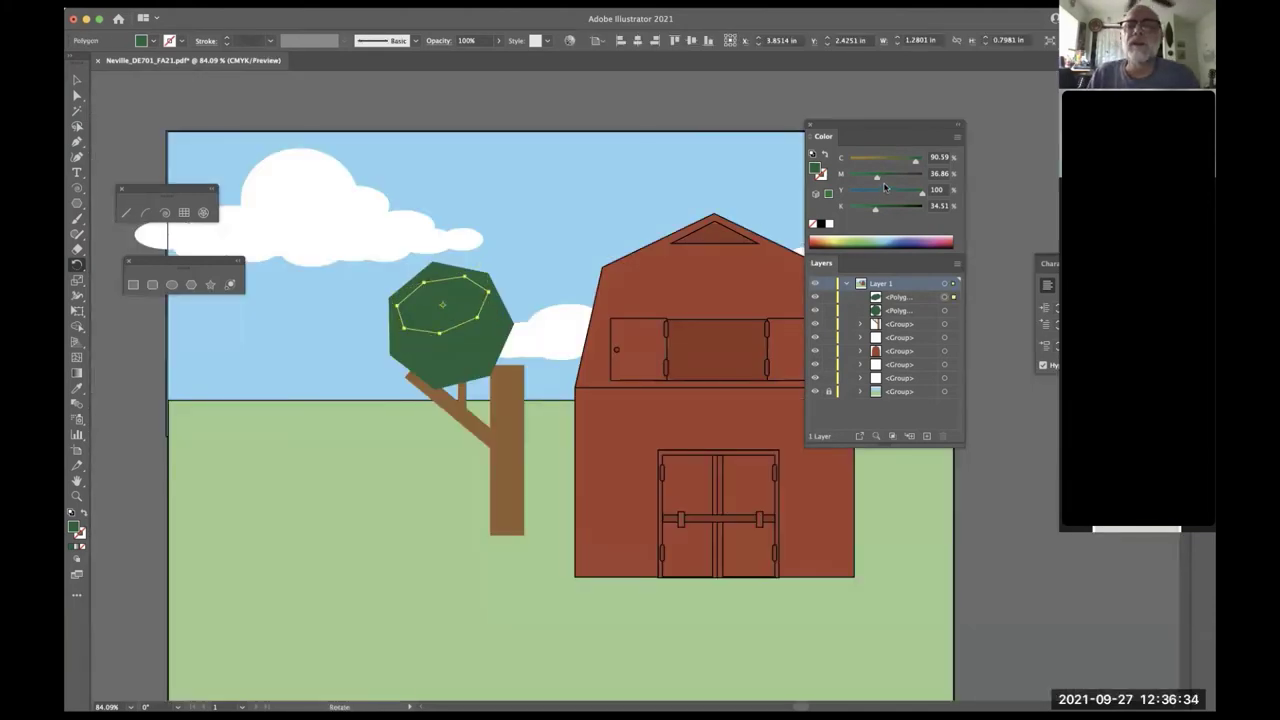
{"action": "left_click_drag", "start_coordinate": [879, 180], "coordinate": [873, 181]}
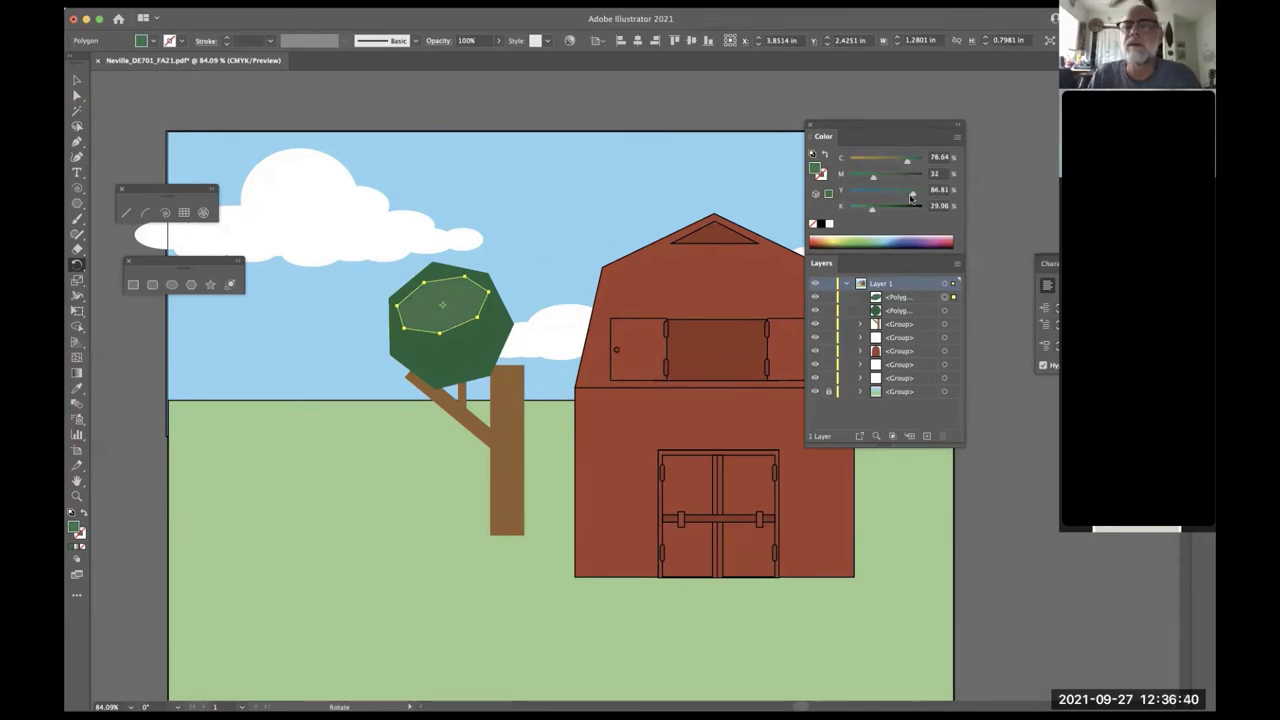
{"action": "left_click", "coordinate": [862, 210]}
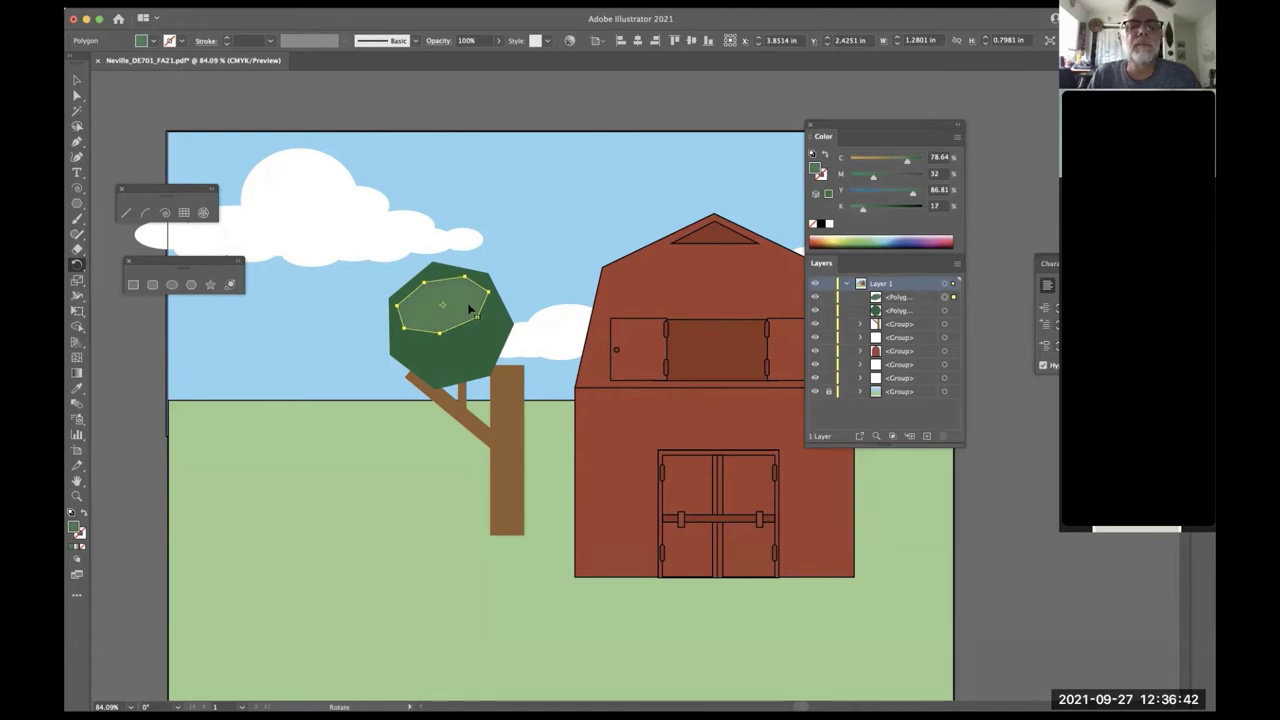
- Paste a copy of both foliage polygons and stretch the copy wider toward the trunk
{"action": "key", "text": "v"}
{"action": "left_click", "coordinate": [448, 360], "text": "shift"}
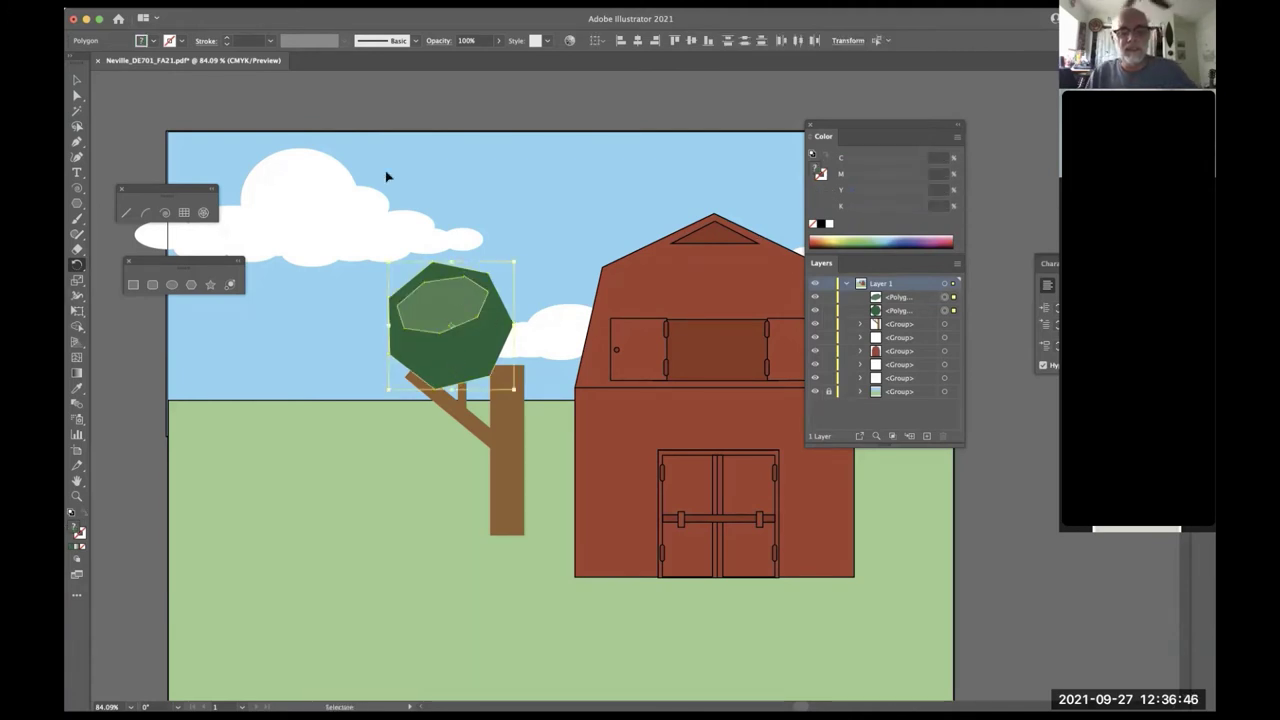
{"action": "key", "text": "super+c"}
{"action": "key", "text": "super+v"}
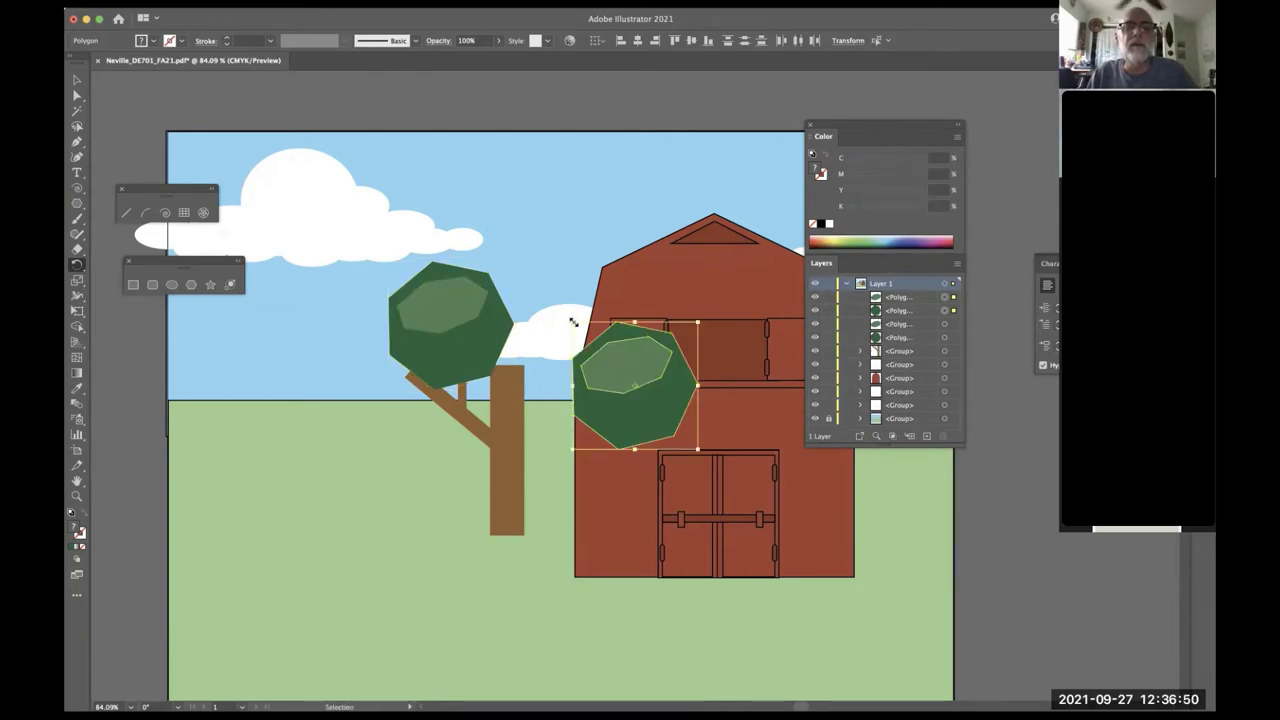
{"action": "left_click_drag", "start_coordinate": [572, 321], "coordinate": [509, 337]}
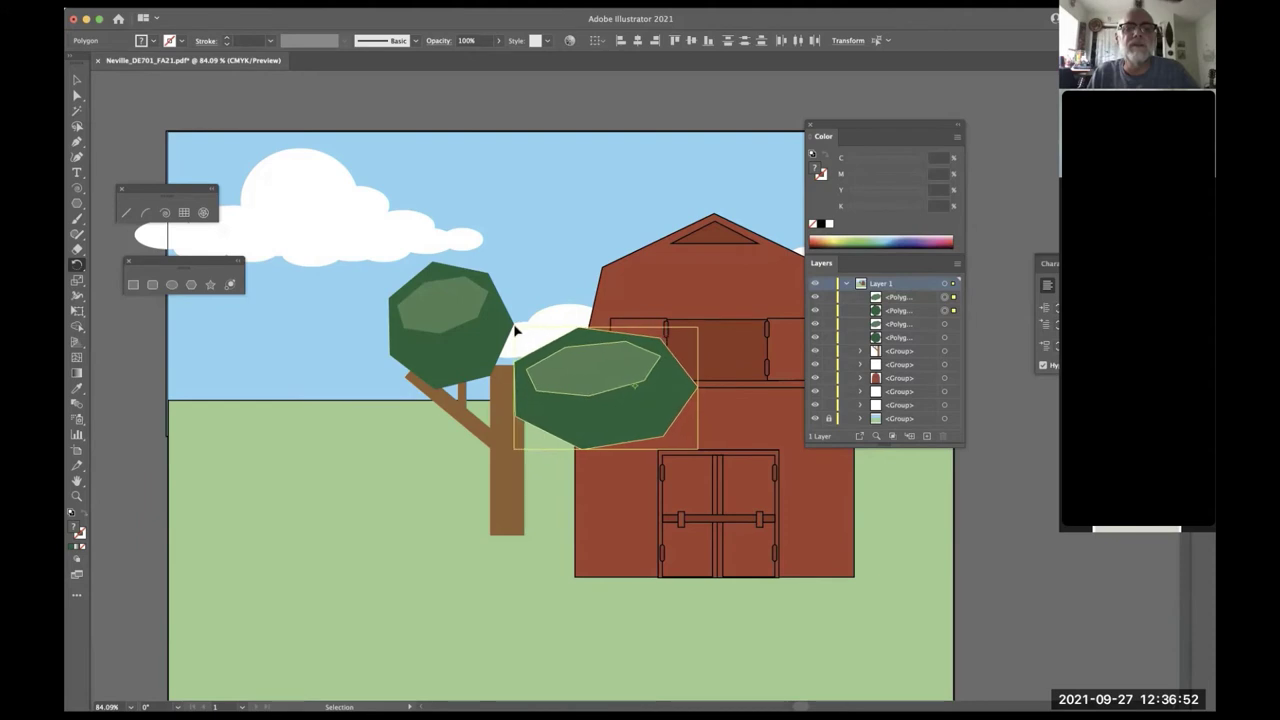
- Move the wide foliage cluster over the top of the trunk and send it behind the original cluster
{"action": "left_click_drag", "start_coordinate": [583, 366], "coordinate": [529, 316]}
{"action": "key", "text": "super+bracketleft"}
{"action": "key", "text": "super+bracketleft"}
{"action": "key", "text": "super+apostrophe"}
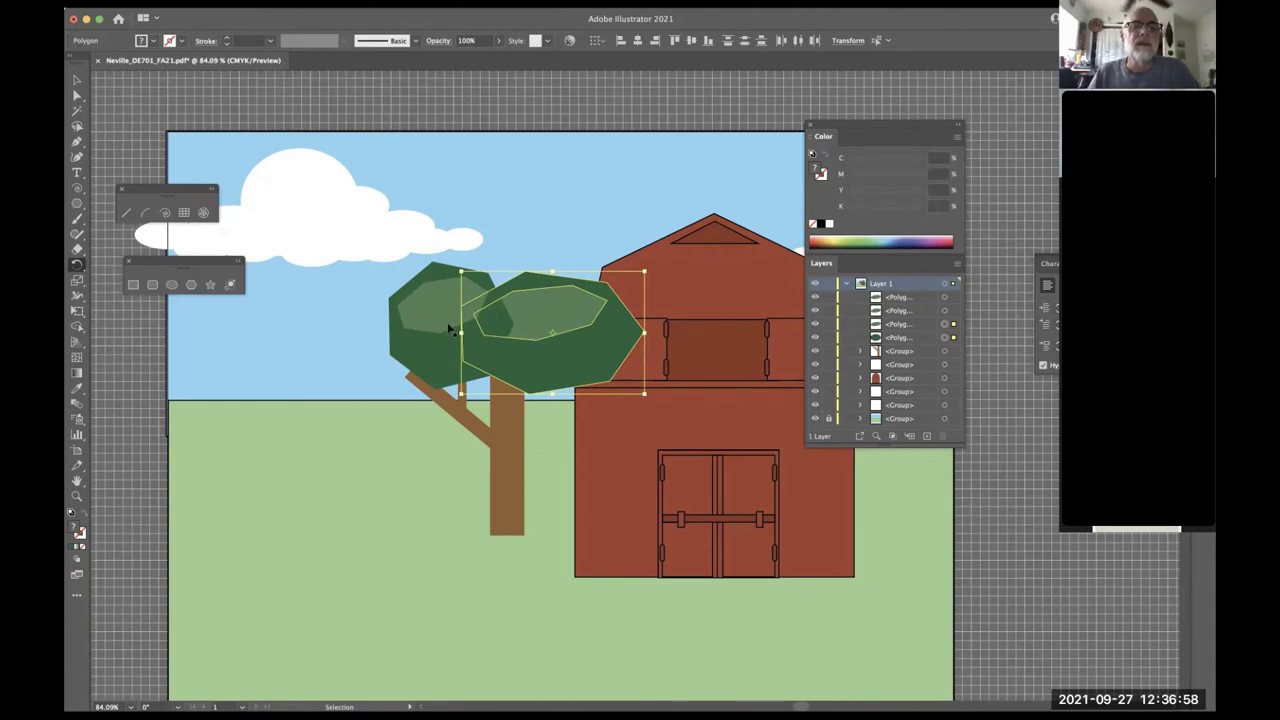
- Duplicate the original foliage cluster to its lower left and scale the copy down to a smaller, flatter shape
{"action": "left_click", "coordinate": [438, 367]}
{"action": "left_click_drag", "start_coordinate": [438, 367], "coordinate": [366, 407]}
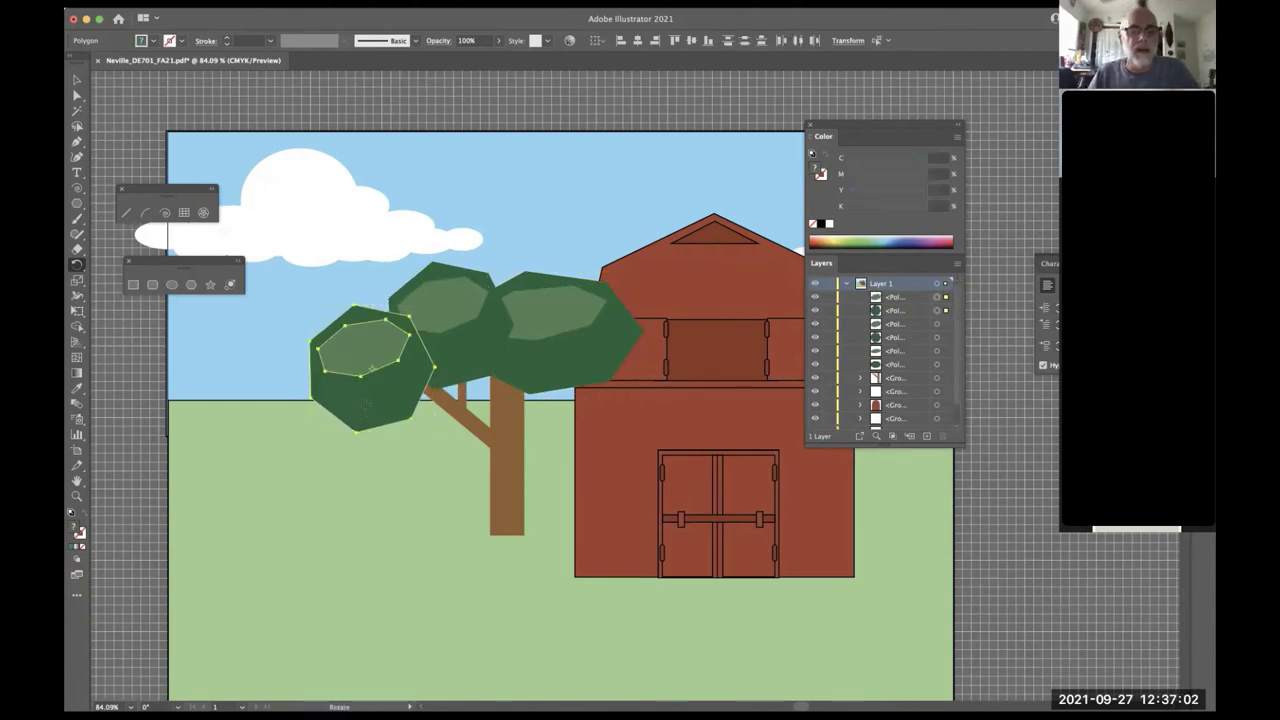
{"action": "key", "text": "s"}
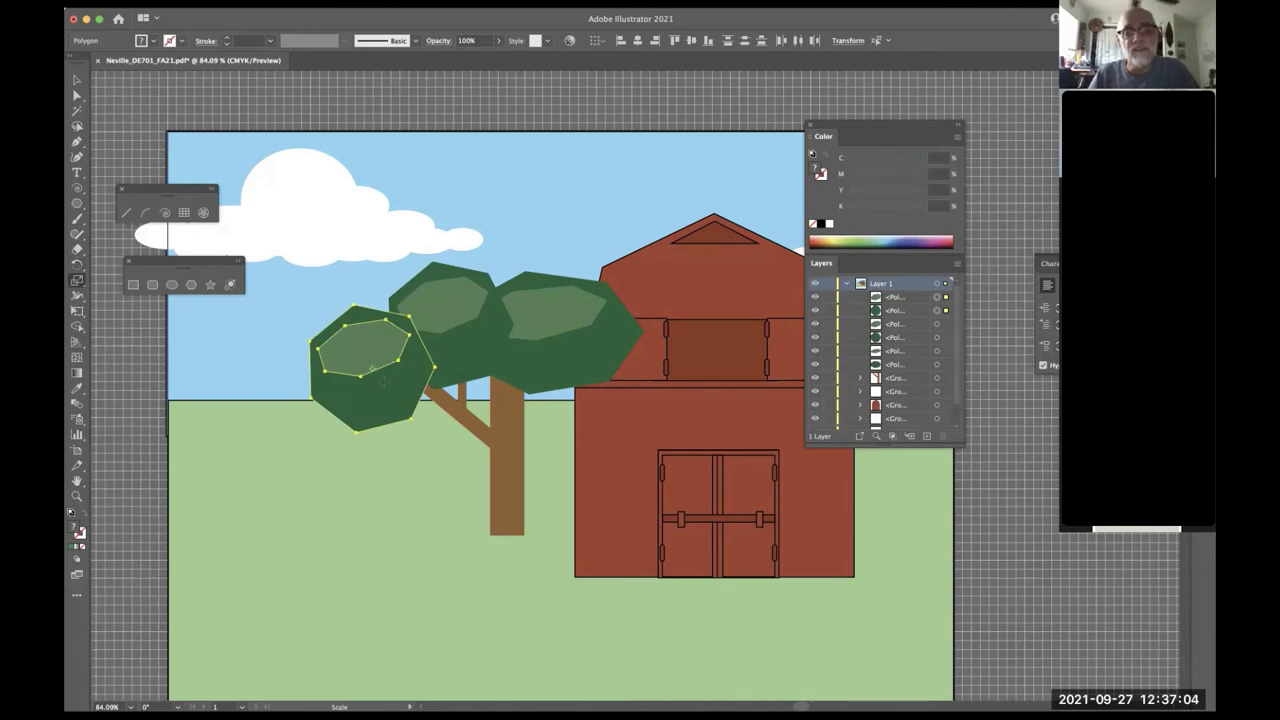
{"action": "left_click_drag", "start_coordinate": [537, 240], "coordinate": [519, 301]}
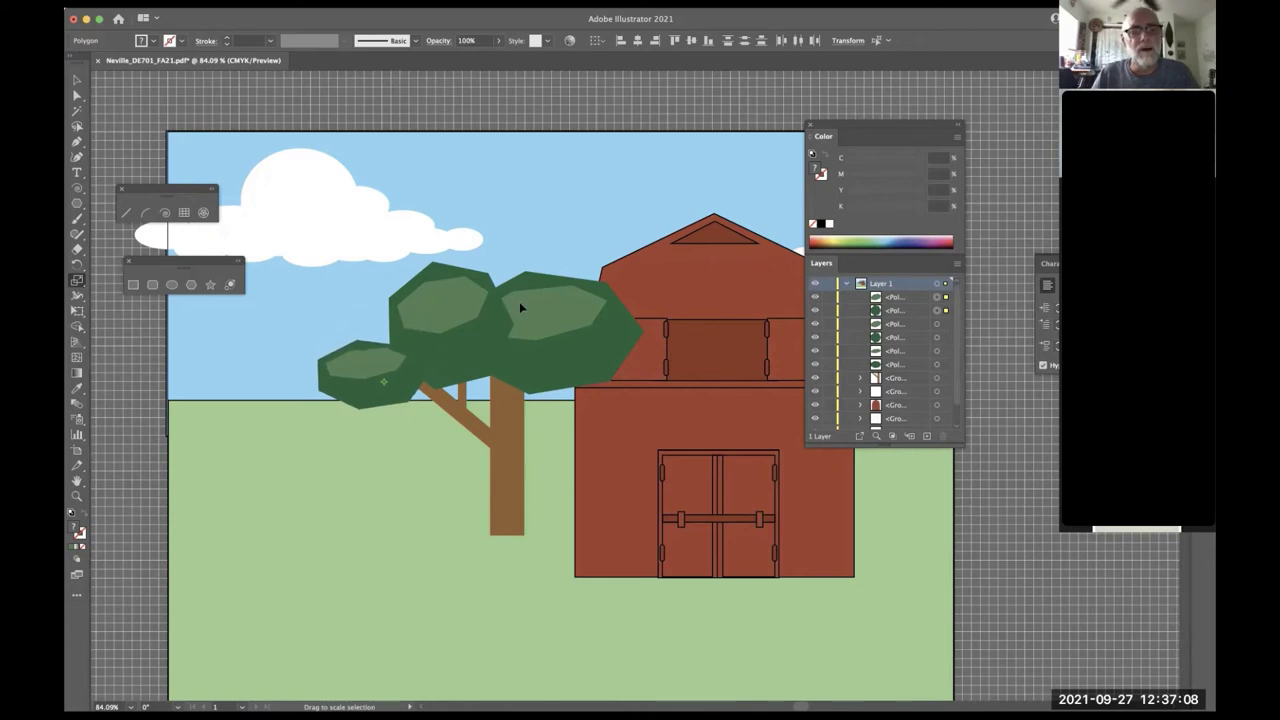
- Duplicate the small foliage cluster above the wide one and send the copy backward until it sits behind the barn
{"action": "key", "text": "v"}
{"action": "left_click_drag", "start_coordinate": [367, 371], "coordinate": [583, 251]}
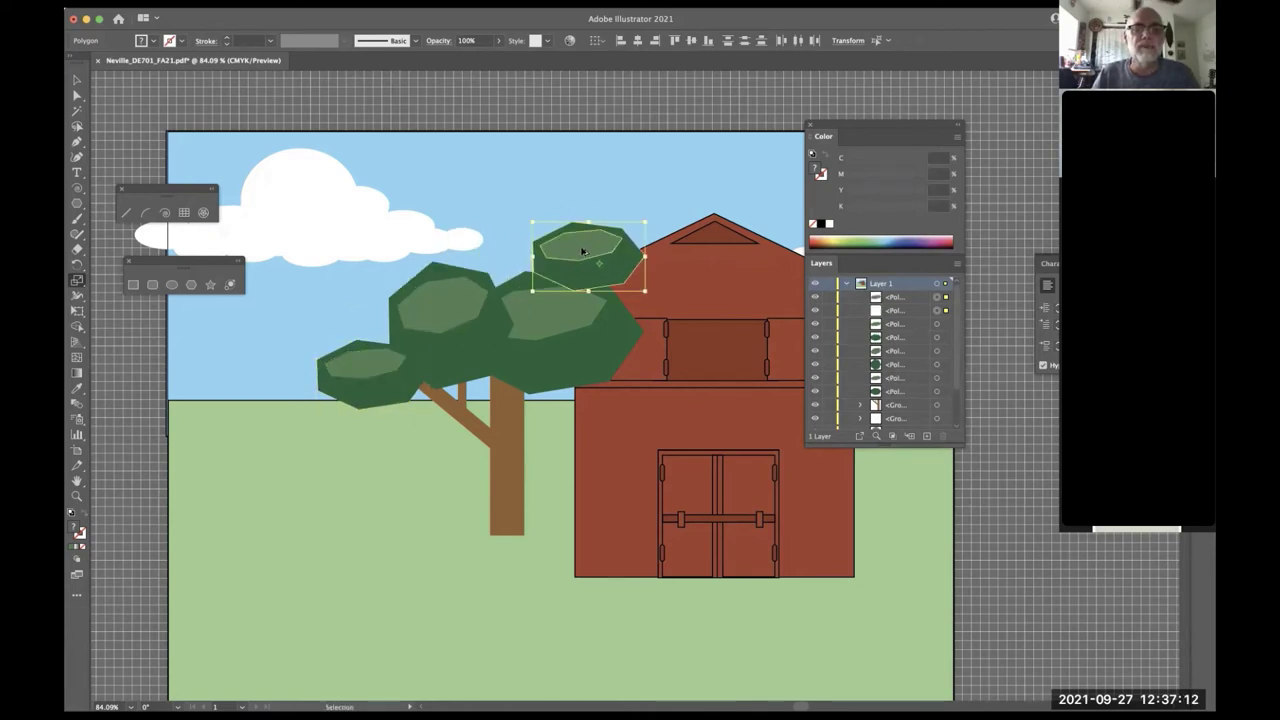
{"action": "key", "text": "super+bracketleft"}
{"action": "key", "text": "super+bracketleft"}
{"action": "key", "text": "super+bracketleft"}
{"action": "key", "text": "super+bracketleft"}
{"action": "key", "text": "super+bracketleft"}
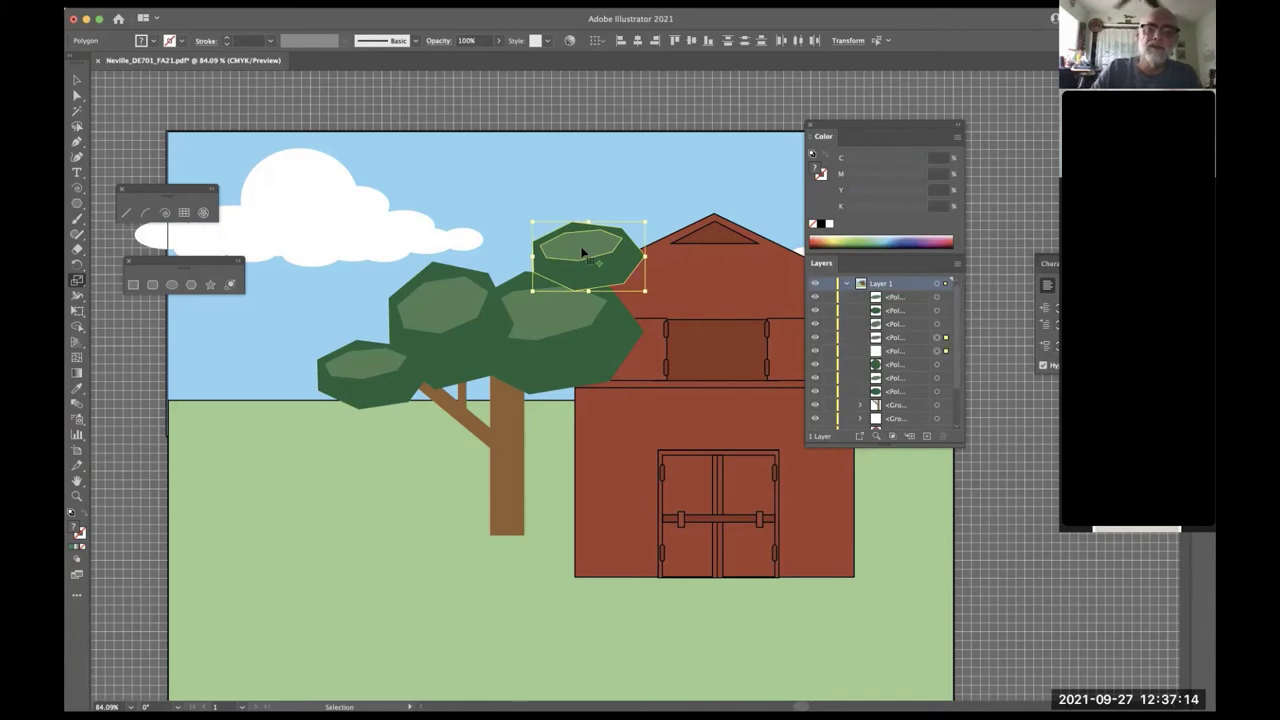
{"action": "key", "text": "super+bracketleft"}
{"action": "key", "text": "super+bracketleft"}
{"action": "key", "text": "super+bracketleft"}
{"action": "key", "text": "super+bracketleft"}
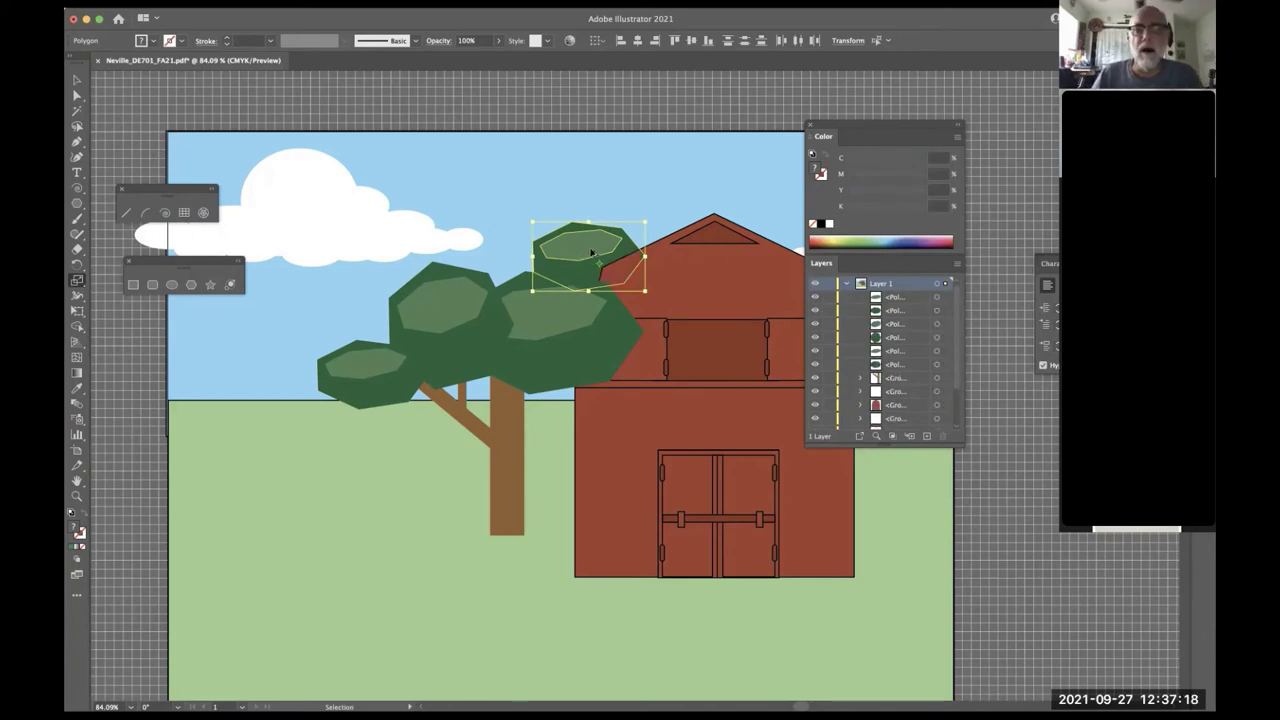
- Duplicate the small rear cluster to above the original foliage cluster and rotate the copy slightly counterclockwise
{"action": "left_click_drag", "start_coordinate": [594, 252], "coordinate": [470, 243]}
{"action": "key", "text": "s"}
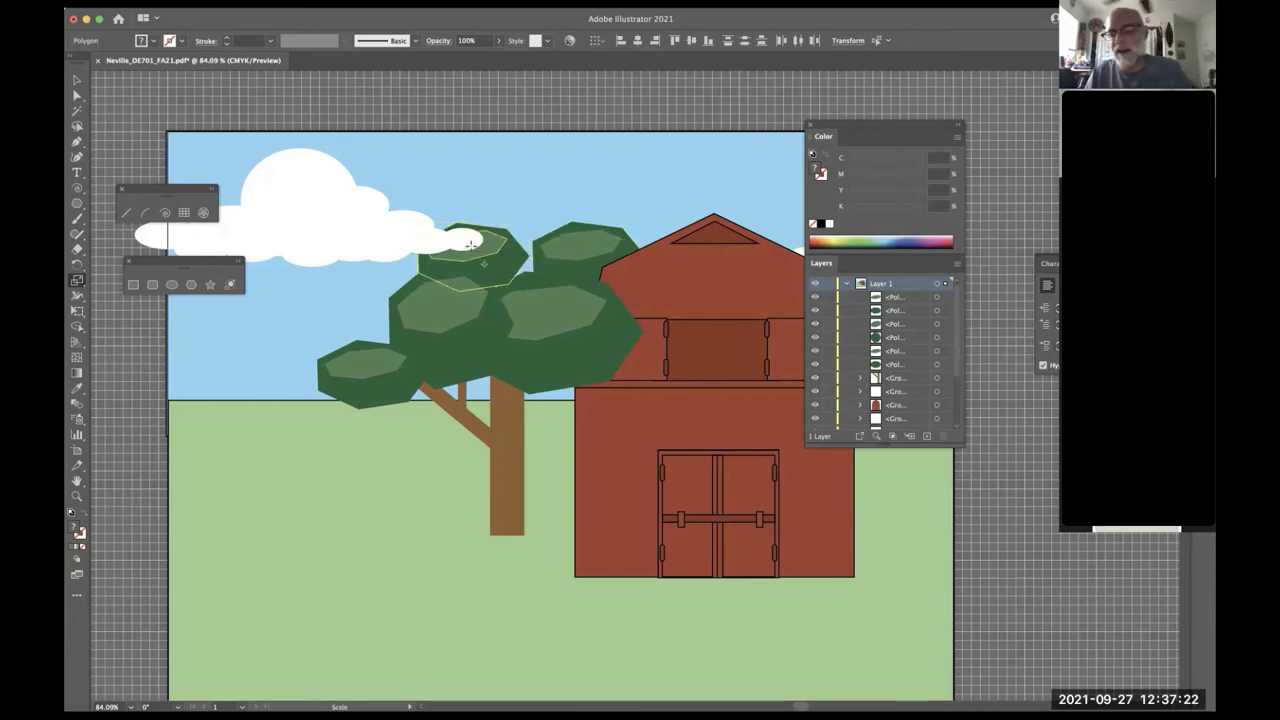
{"action": "left_click_drag", "start_coordinate": [470, 243], "coordinate": [470, 243]}
{"action": "key", "text": "r"}
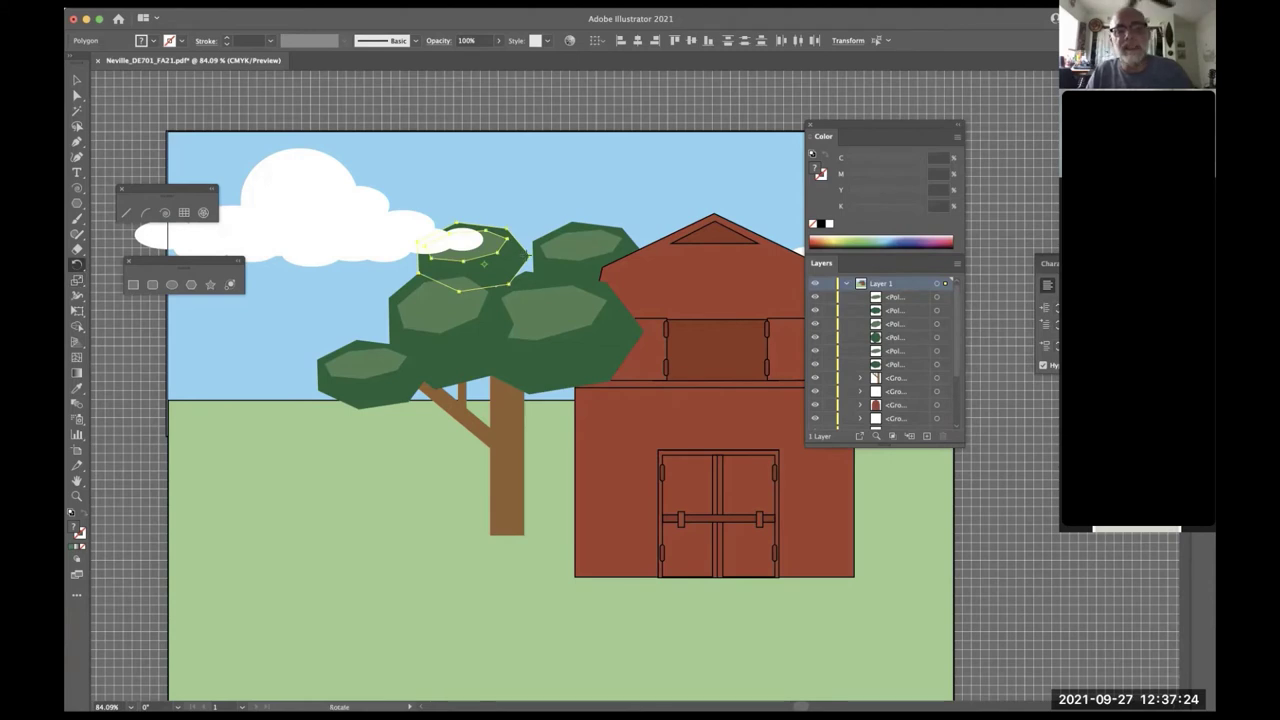
{"action": "left_click_drag", "start_coordinate": [548, 290], "coordinate": [560, 277]}
{"action": "key", "text": "v"}
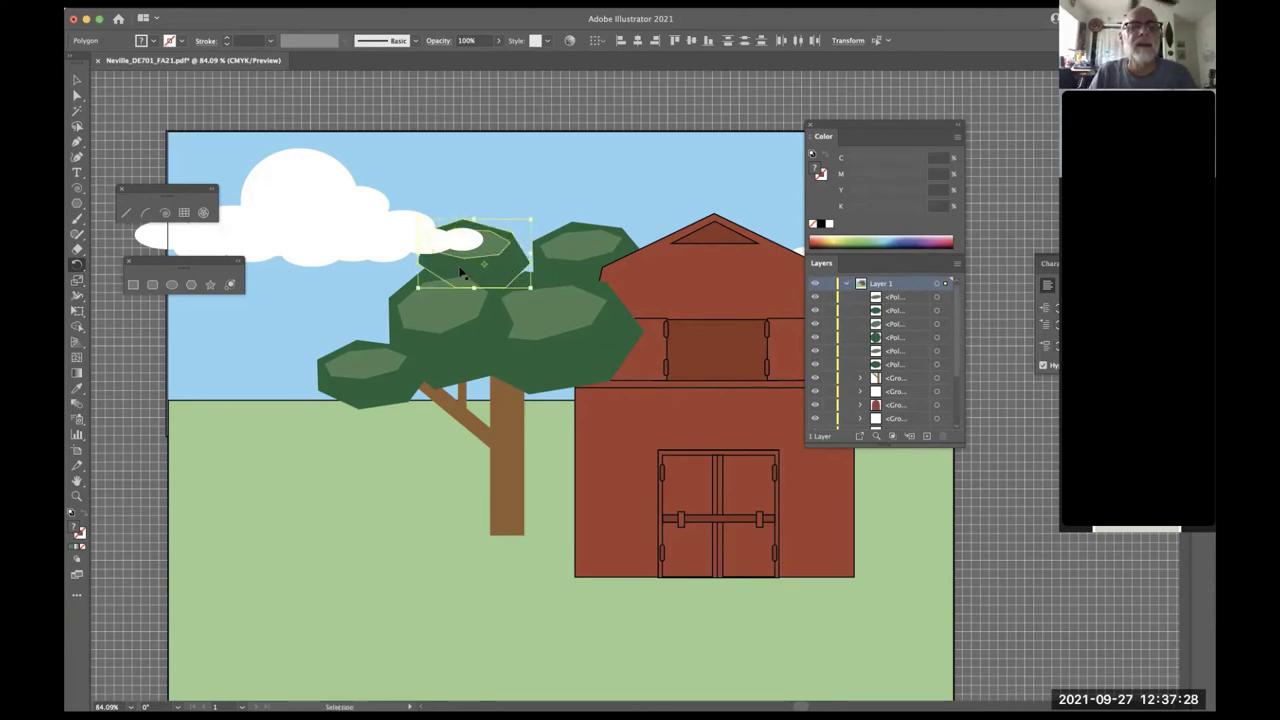
- Duplicate the upper cluster beside the left edge of the original foliage and rotate the copy slightly counterclockwise
{"action": "left_click", "coordinate": [476, 277]}
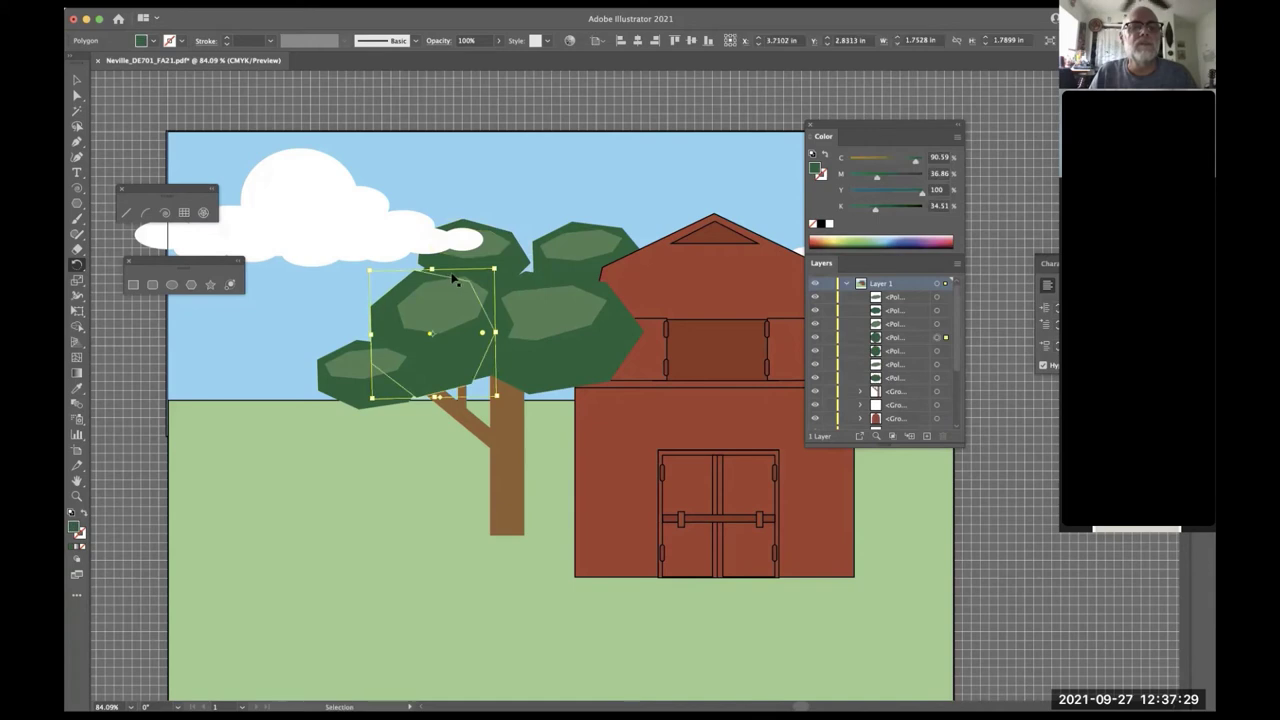
{"action": "left_click", "coordinate": [503, 264]}
{"action": "left_click_drag", "start_coordinate": [503, 264], "coordinate": [403, 318]}
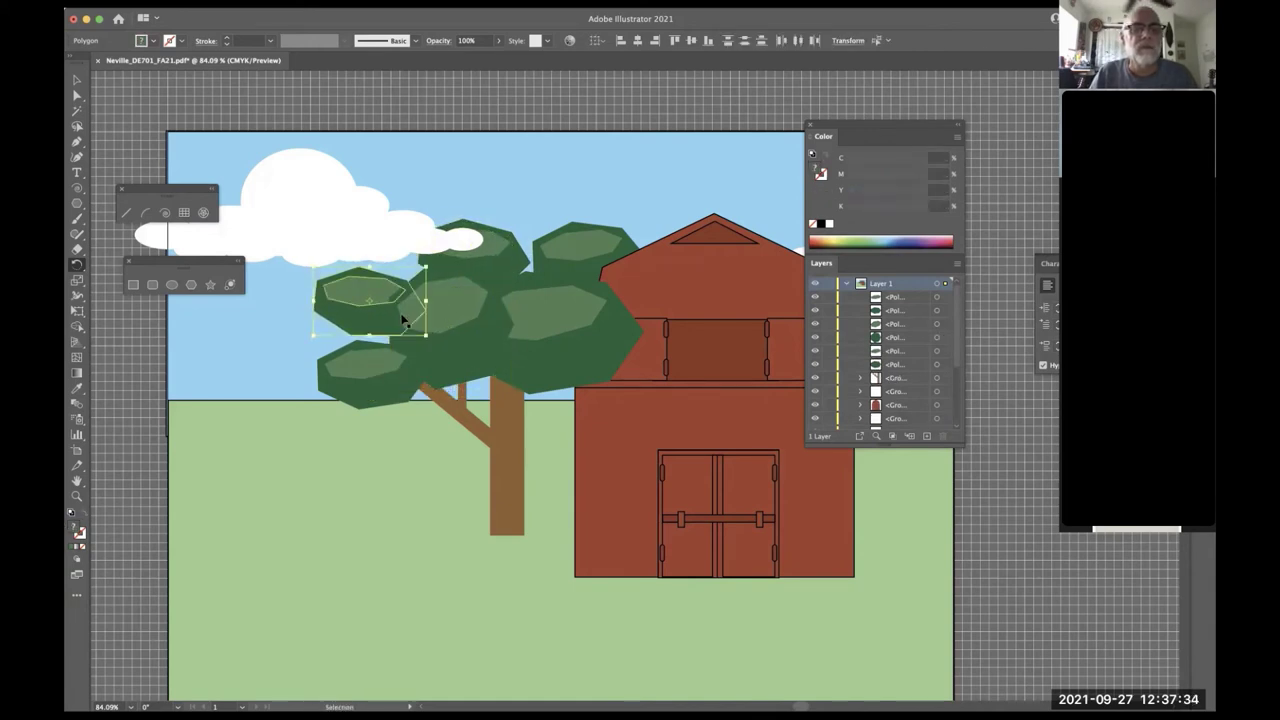
{"action": "key", "text": "r"}
{"action": "left_click_drag", "start_coordinate": [288, 295], "coordinate": [286, 314]}
{"action": "key", "text": "v"}
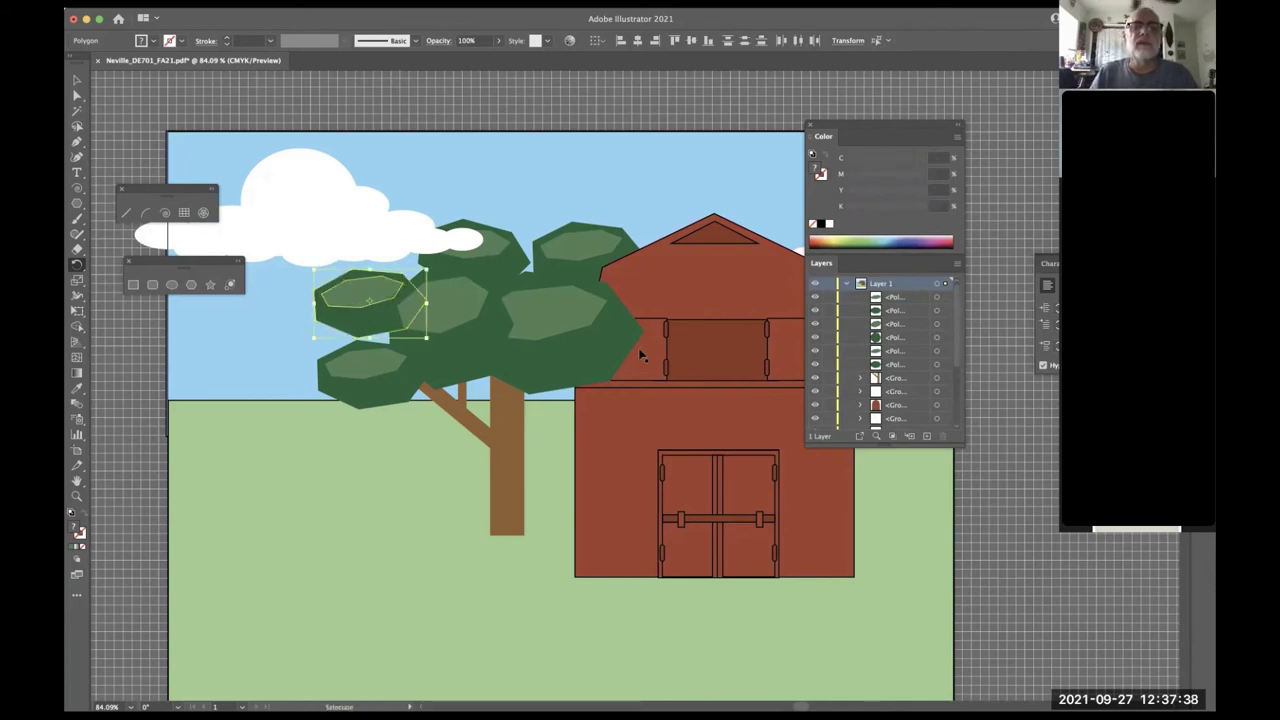
- Select the brown trunk group and hide the document grid
{"action": "left_click", "coordinate": [507, 510]}
{"action": "key", "text": "r"}
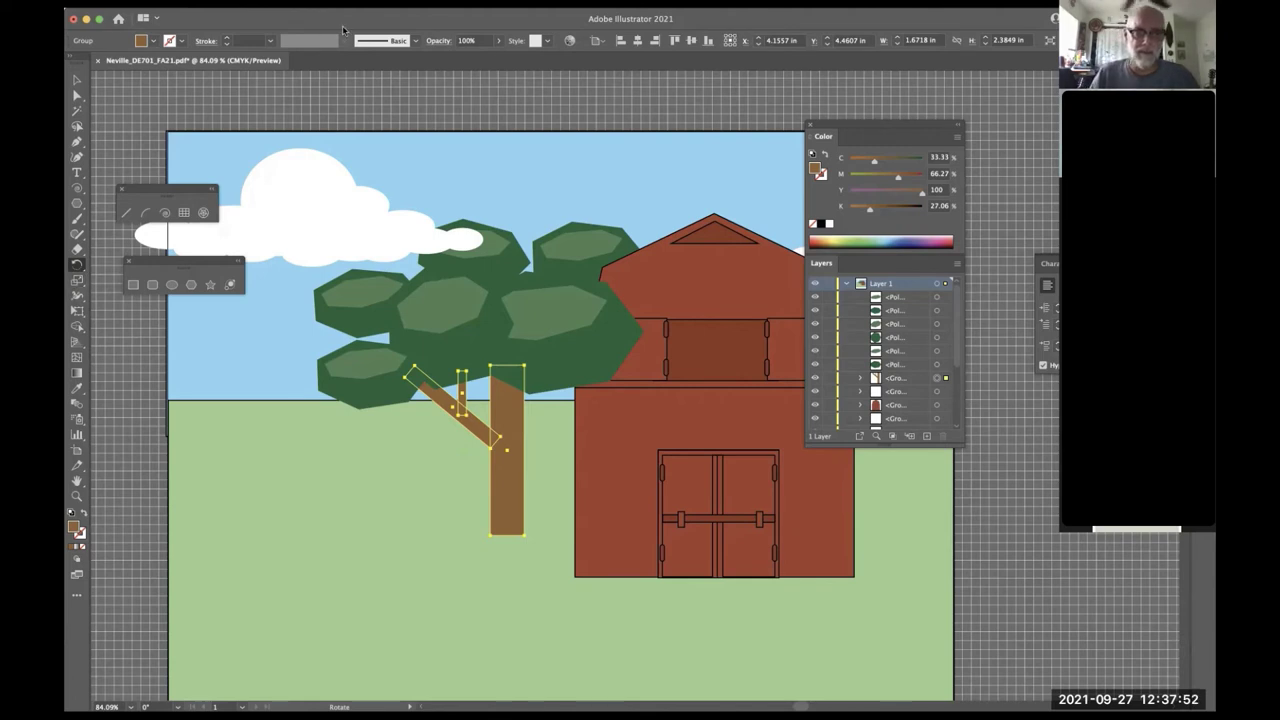
{"action": "left_click", "coordinate": [370, 3]}
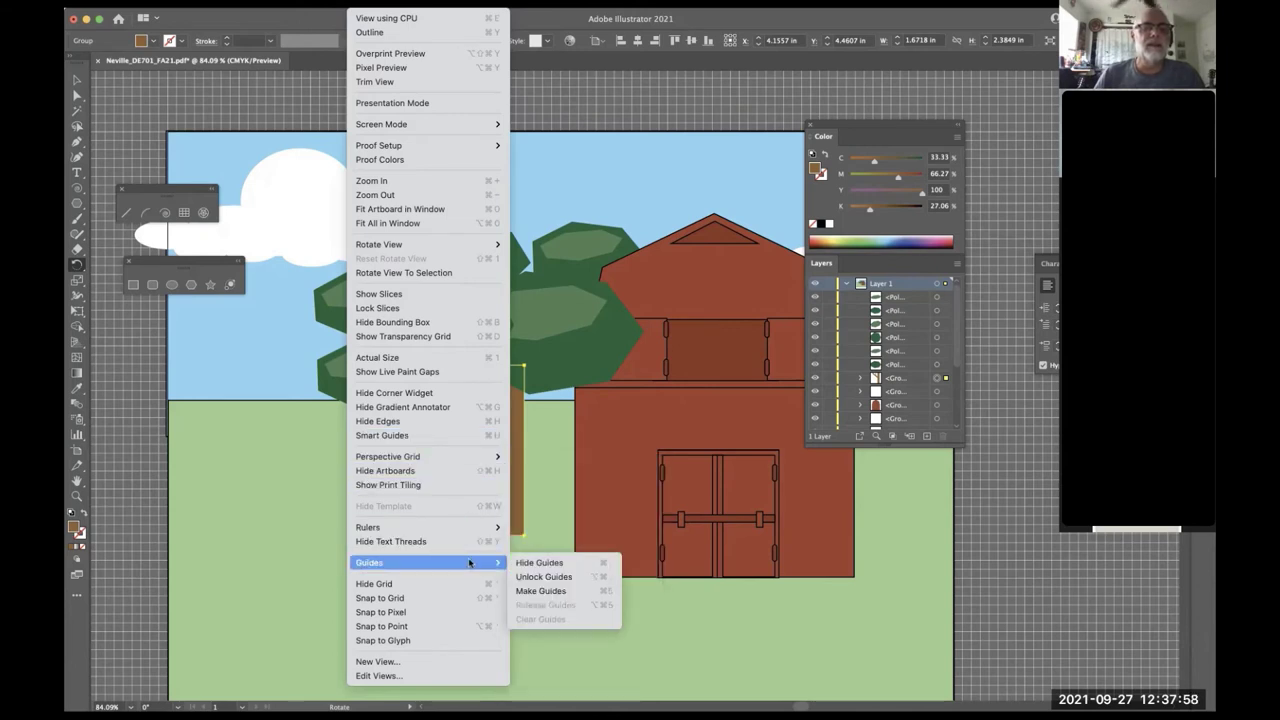
{"action": "left_click", "coordinate": [387, 584]}
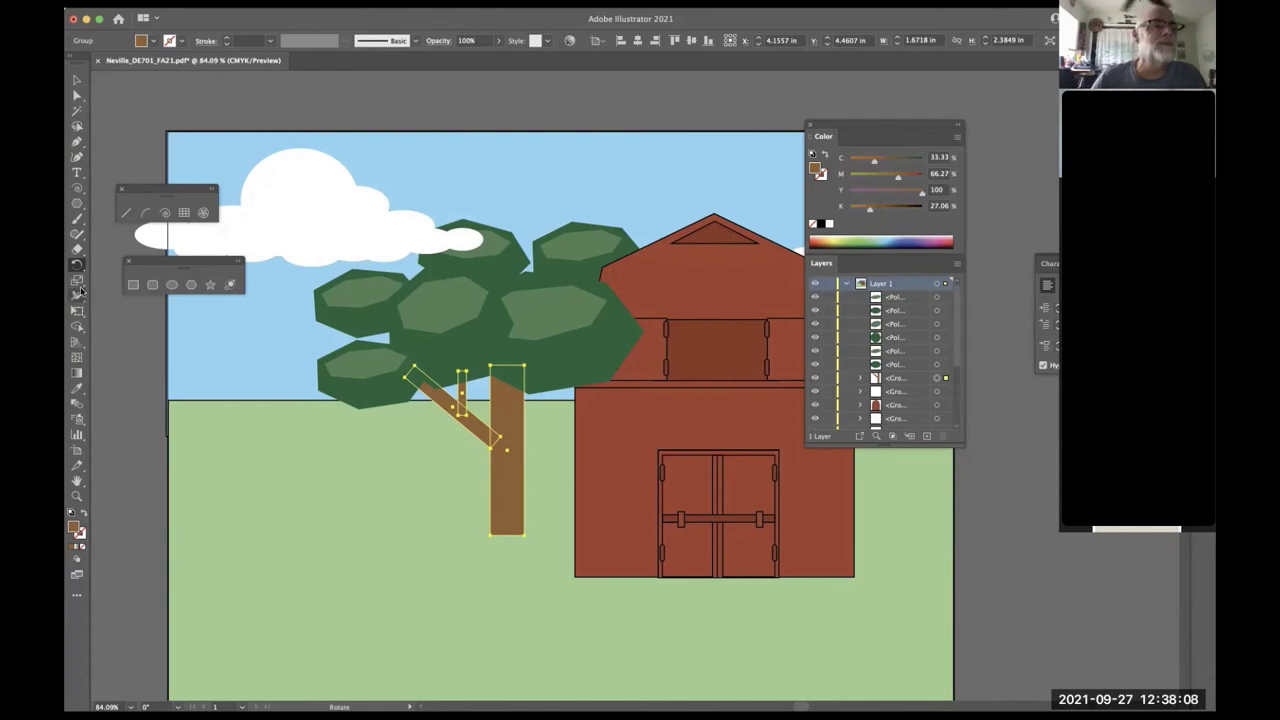
- Shear the trunk group so the trunk leans left toward its top, with its base shifted toward the barn
{"action": "left_click", "coordinate": [80, 281]}
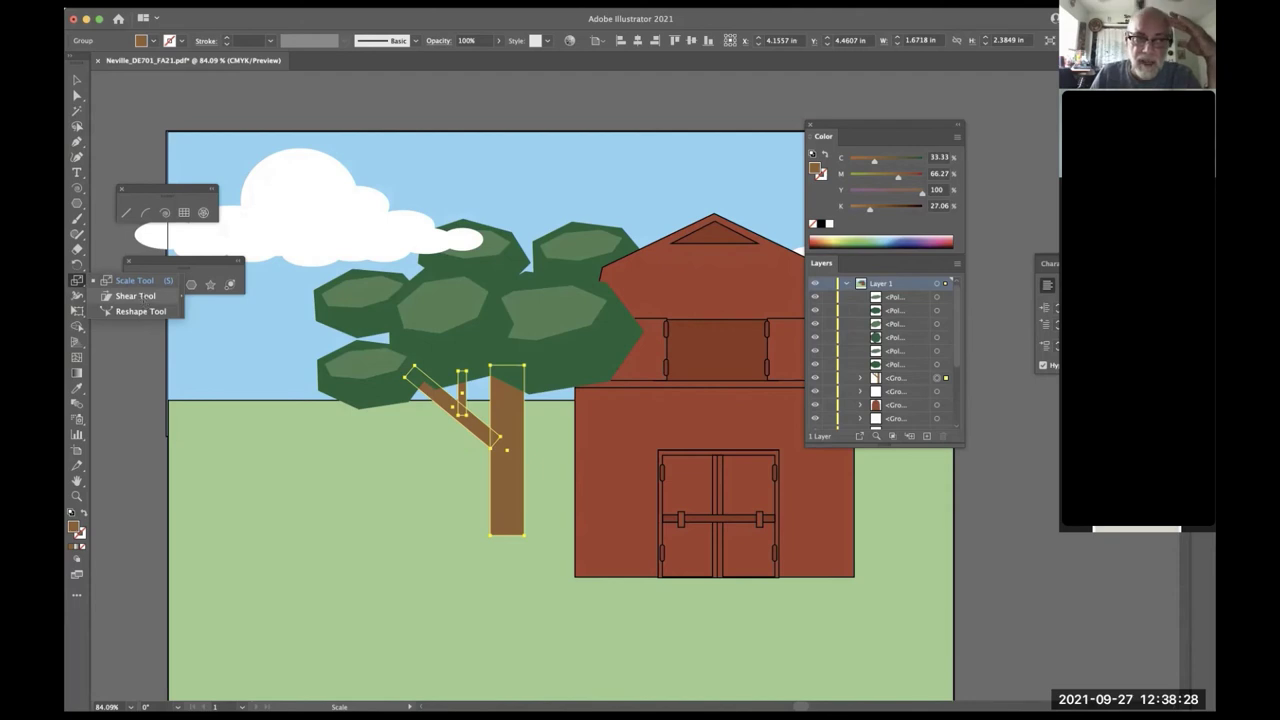
{"action": "left_click", "coordinate": [135, 296]}
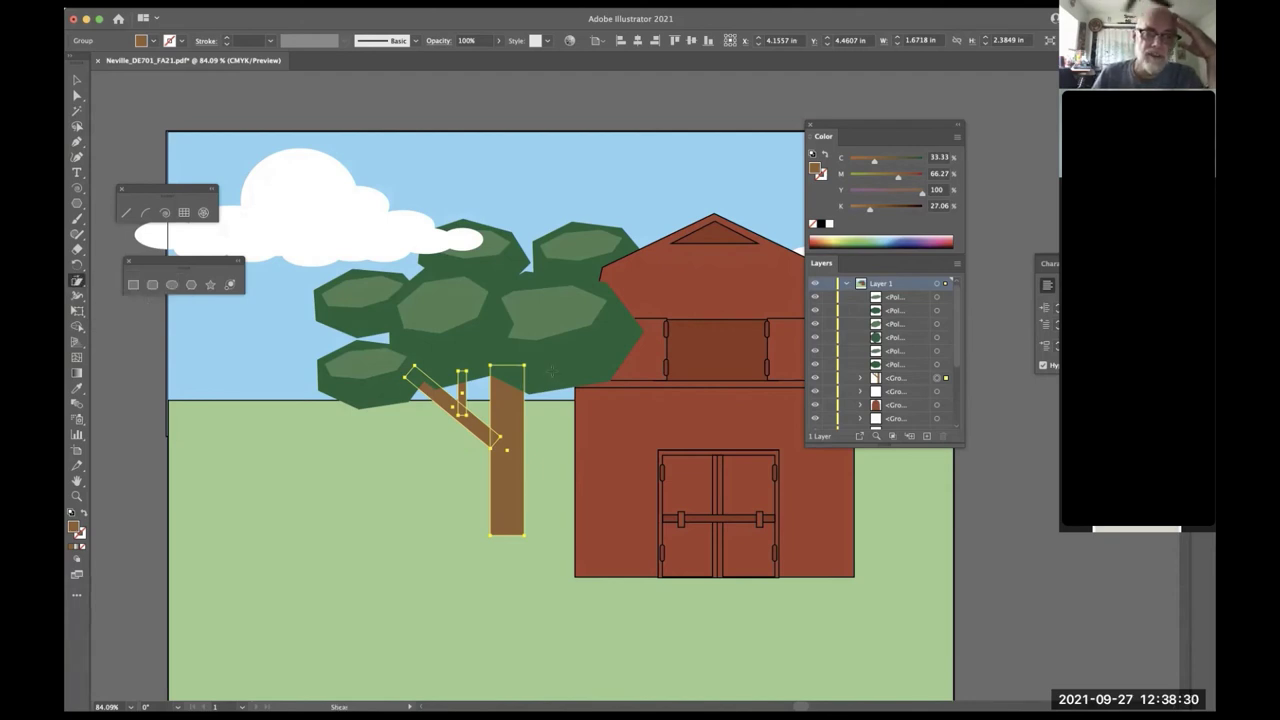
{"action": "mouse_move", "coordinate": [557, 349]}
{"action": "left_mouse_down"}
{"action": "mouse_move", "coordinate": [538, 355]}
{"action": "mouse_move", "coordinate": [561, 363]}
{"action": "left_mouse_up"}
{"action": "key", "text": "v"}
{"action": "left_click_drag", "start_coordinate": [528, 510], "coordinate": [542, 493]}
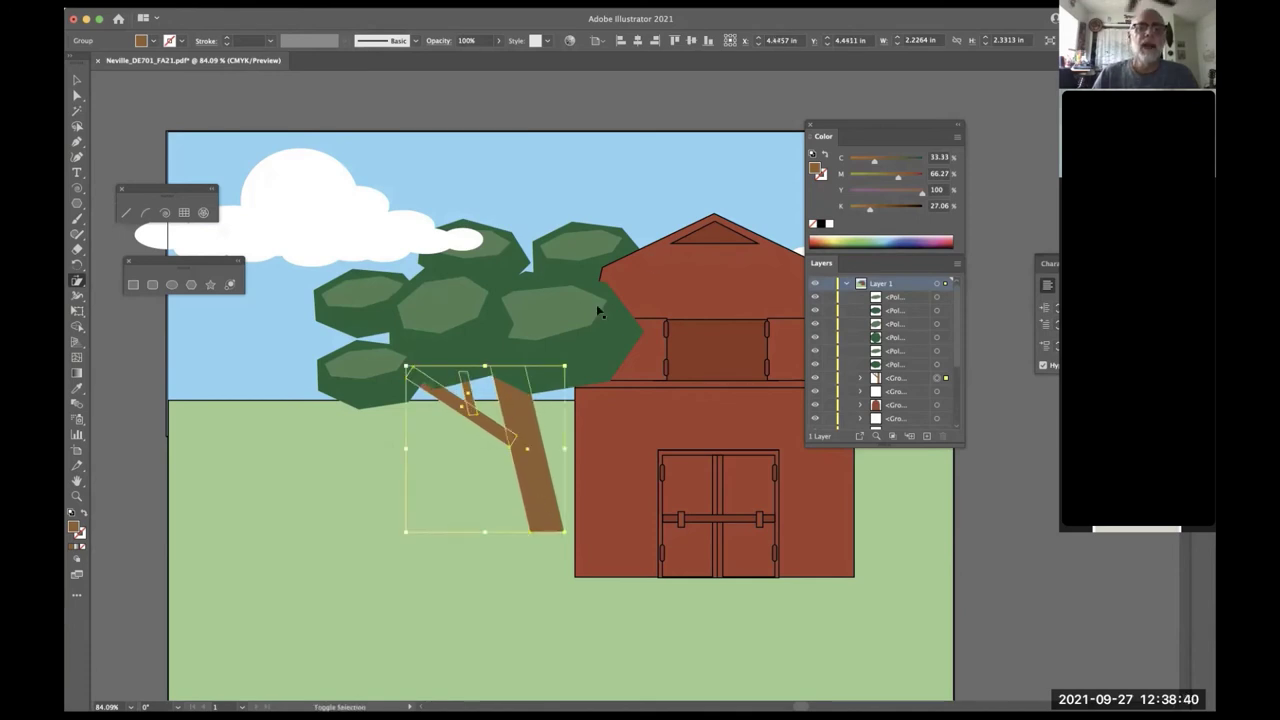
{"action": "left_click", "coordinate": [600, 340], "text": "shift"}
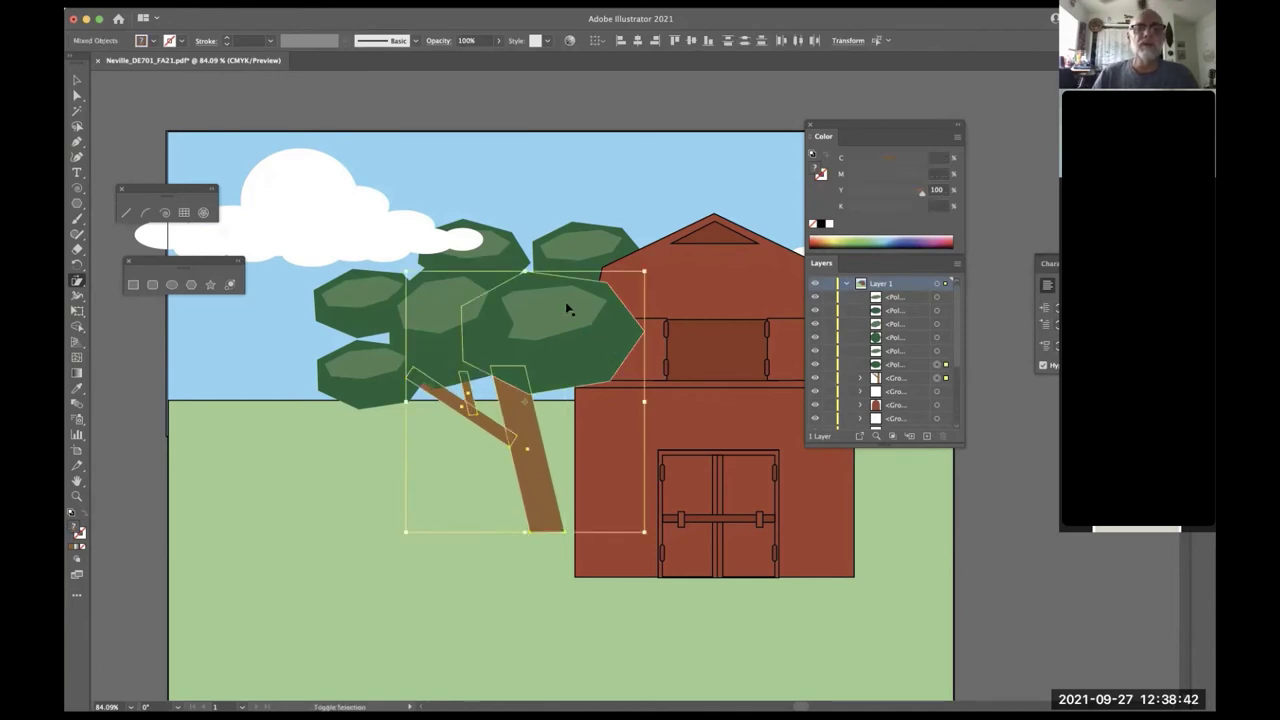
{"action": "left_click", "coordinate": [594, 245], "text": "shift"}
{"action": "left_click", "coordinate": [498, 268], "text": "shift"}
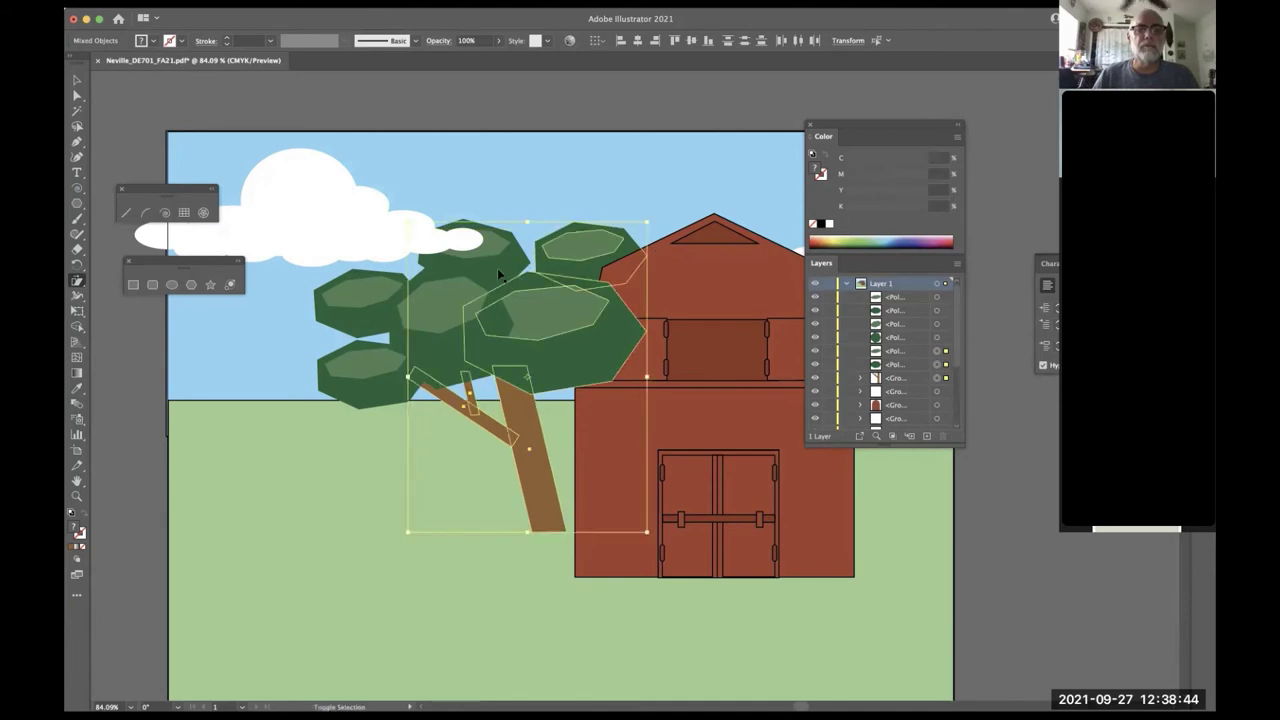
{"action": "key", "text": "a"}
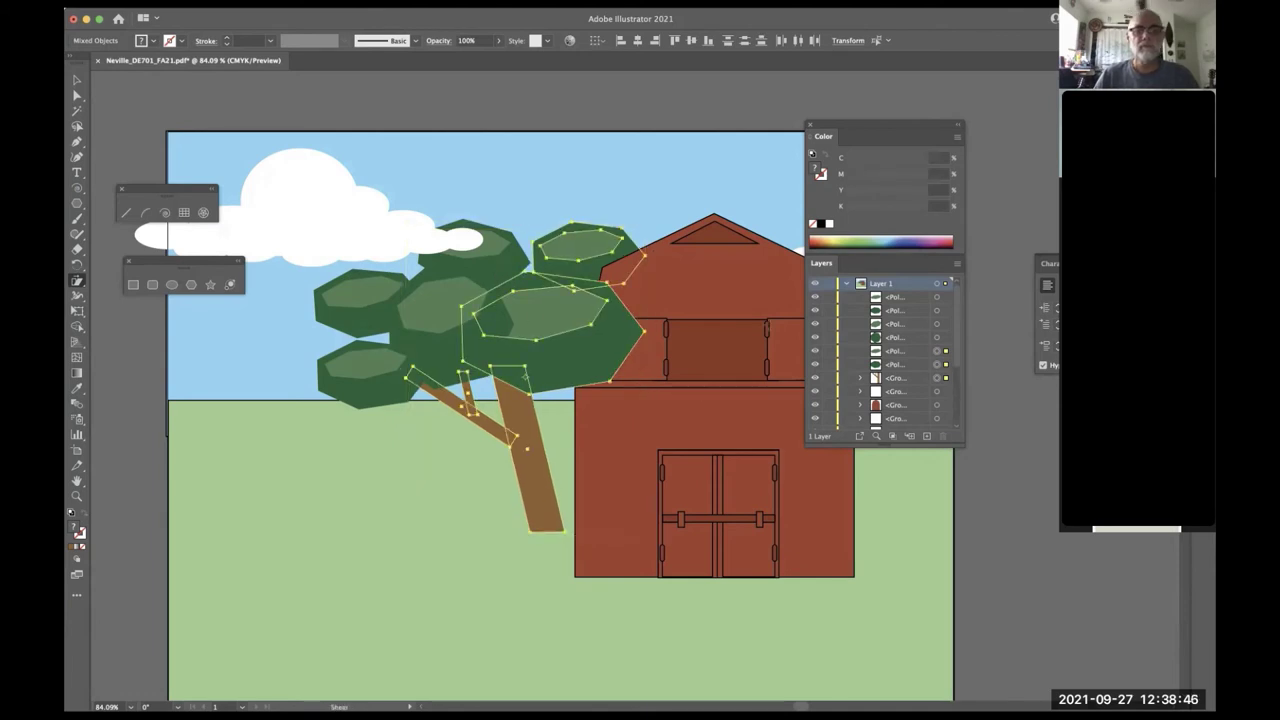
{"action": "key", "text": "v"}
{"action": "left_click", "coordinate": [783, 95]}
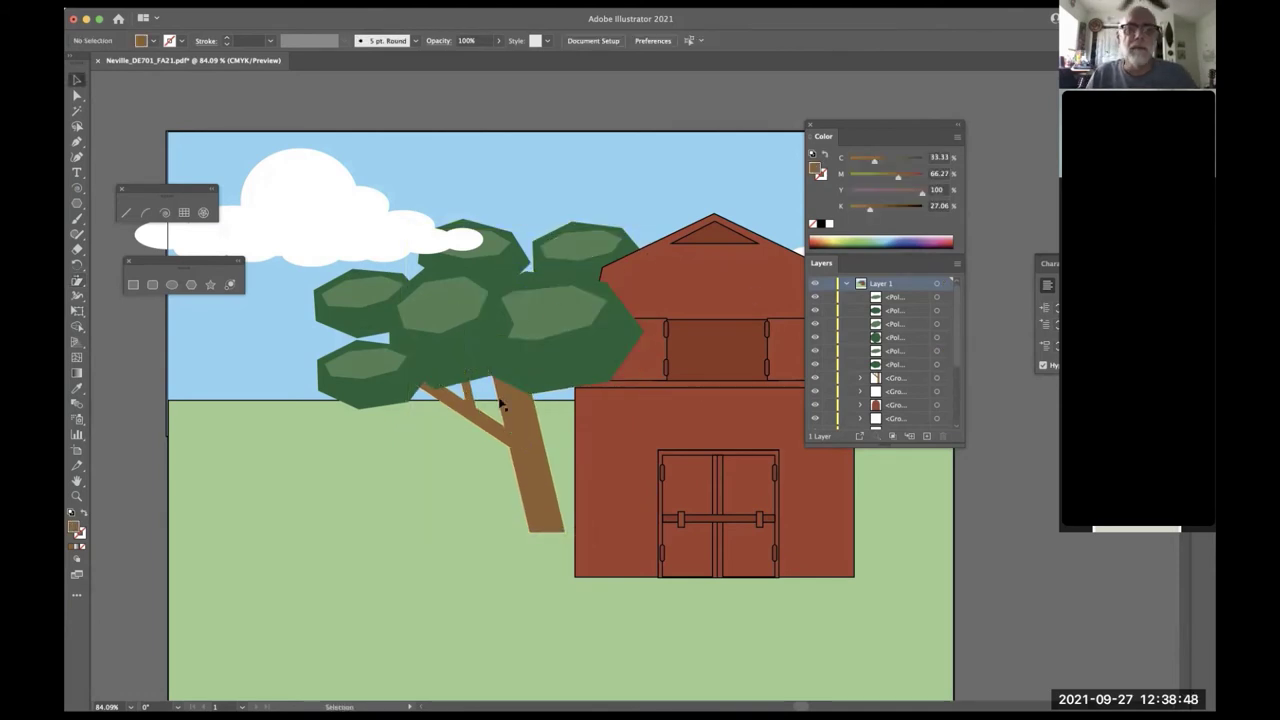
- Select the dark and light green polygons of the front foliage clusters, excluding the rear cluster behind the barn roof, and group them
{"action": "left_click", "coordinate": [360, 372]}
{"action": "left_click", "coordinate": [365, 403], "text": "shift"}
{"action": "left_click", "coordinate": [445, 310], "text": "shift"}
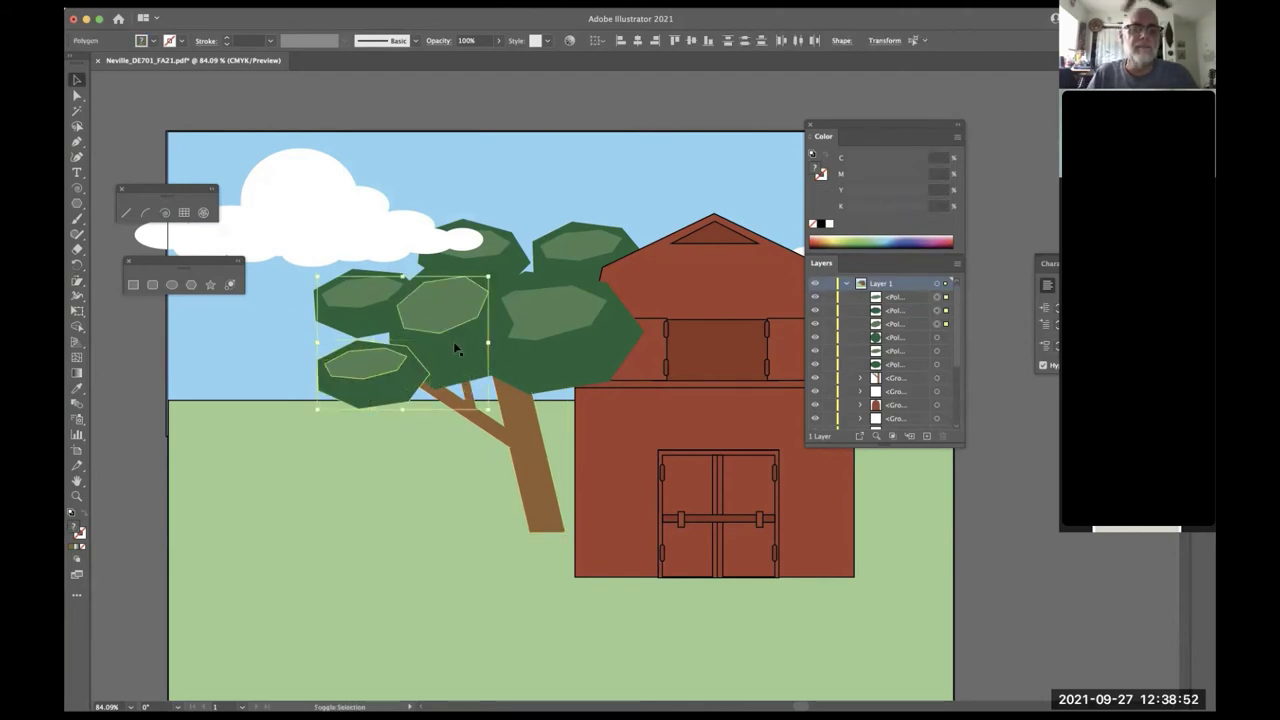
{"action": "left_click", "coordinate": [455, 345], "text": "shift"}
{"action": "left_click", "coordinate": [455, 347], "text": "shift"}
{"action": "left_click", "coordinate": [345, 300], "text": "shift"}
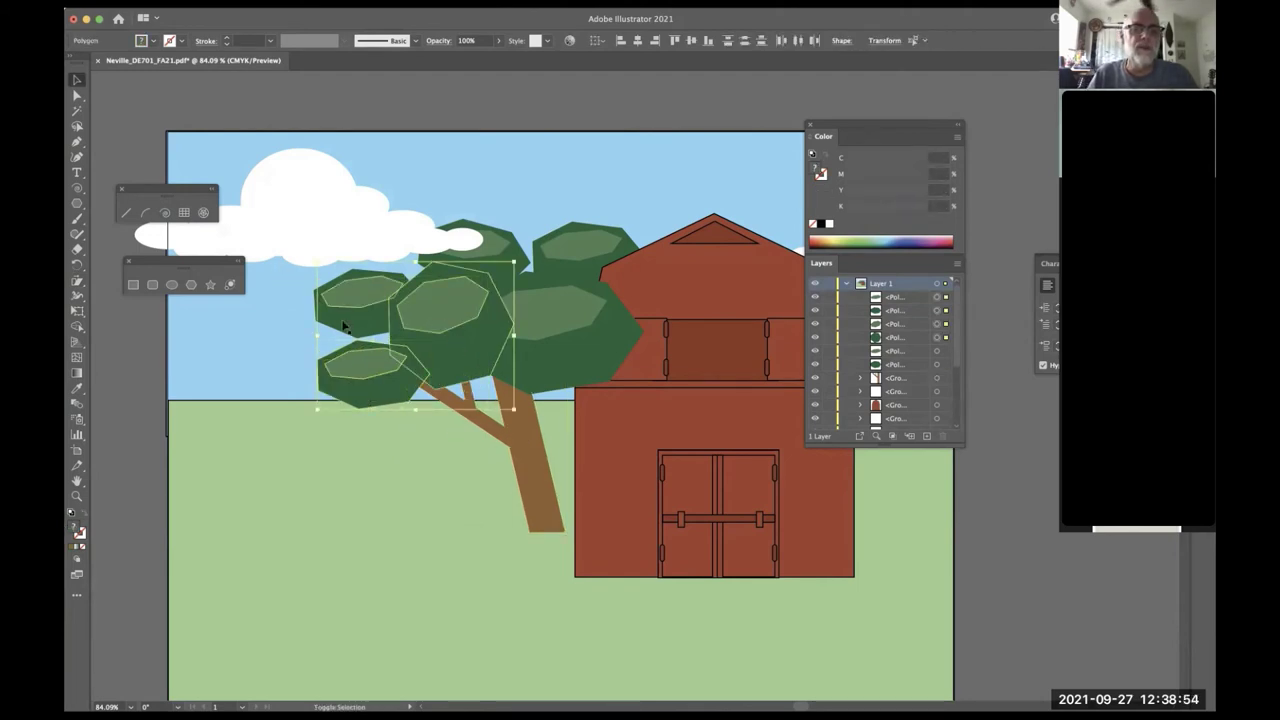
{"action": "left_click", "coordinate": [360, 318], "text": "shift"}
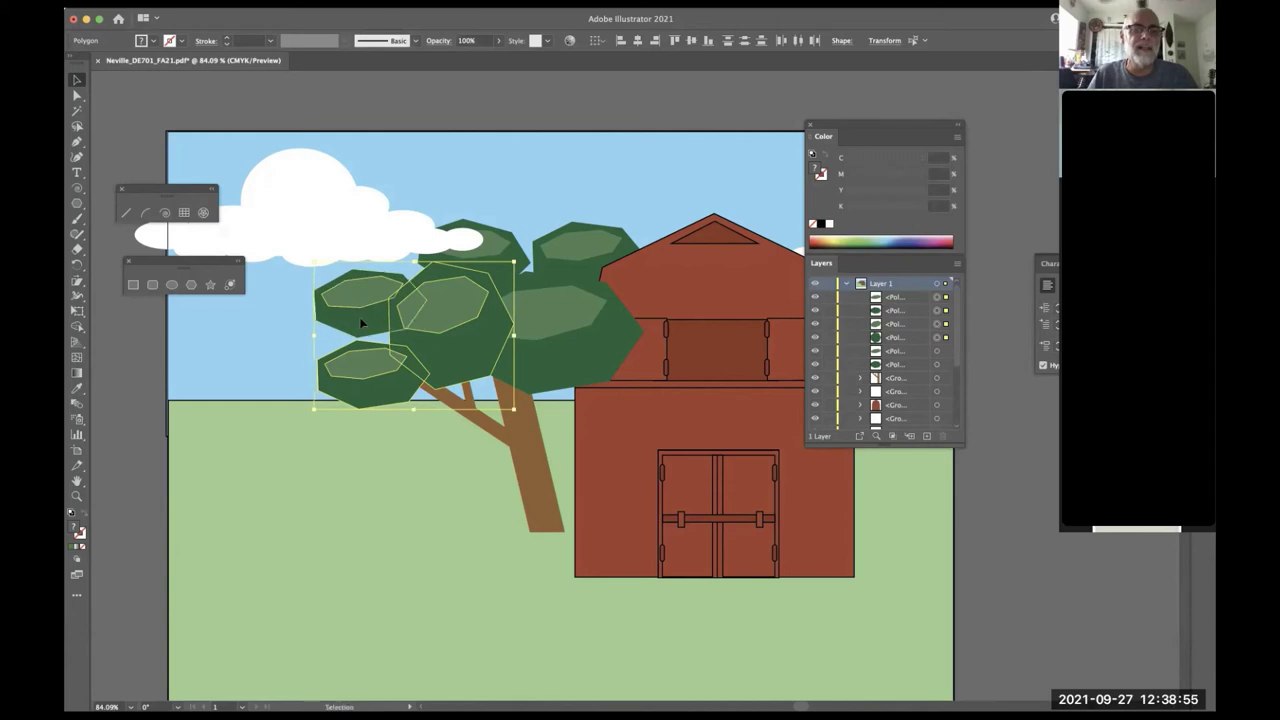
{"action": "left_click", "coordinate": [527, 266], "text": "shift"}
{"action": "left_click", "coordinate": [559, 310], "text": "shift"}
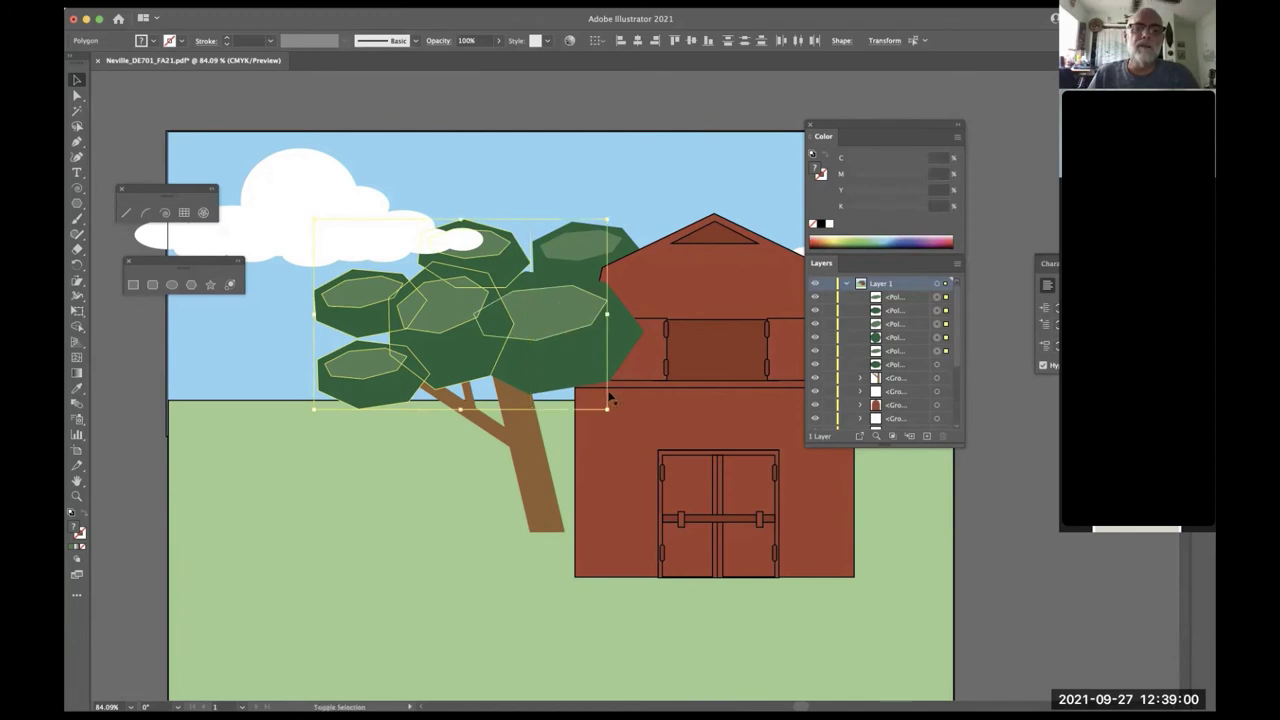
{"action": "left_click", "coordinate": [629, 350], "text": "shift"}
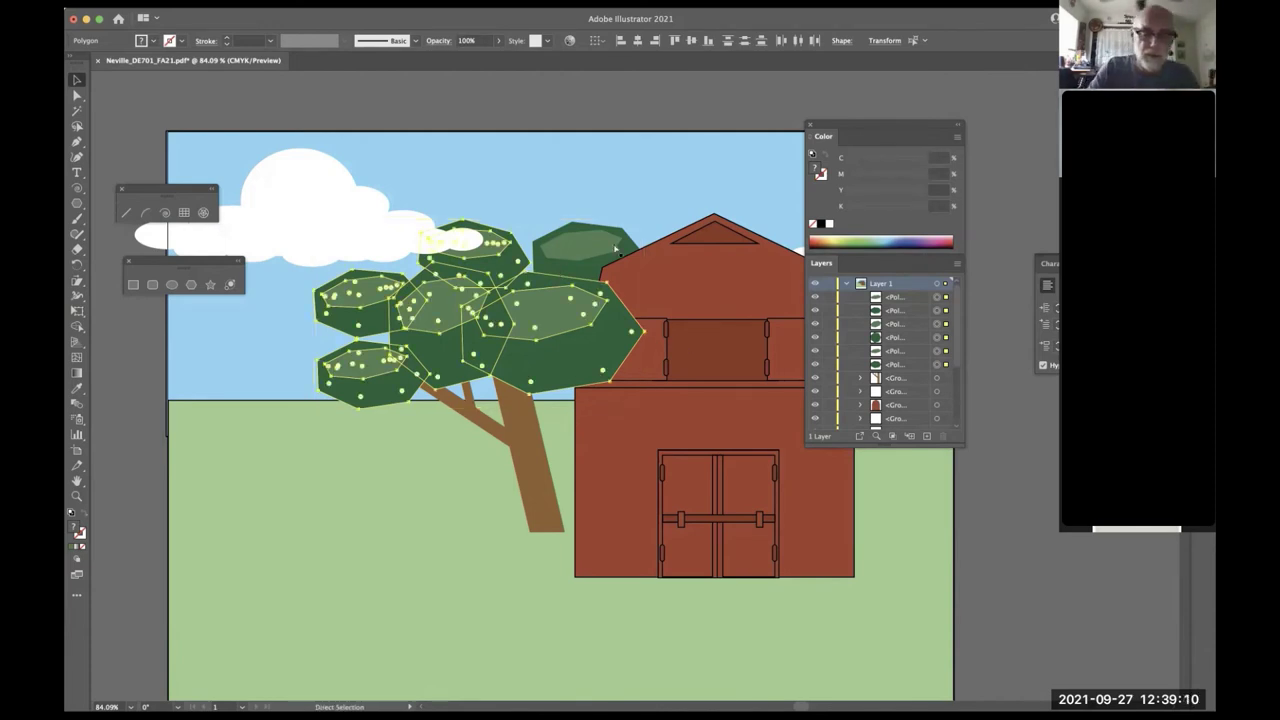
{"action": "key", "text": "super+g"}
{"action": "left_click", "coordinate": [609, 249]}
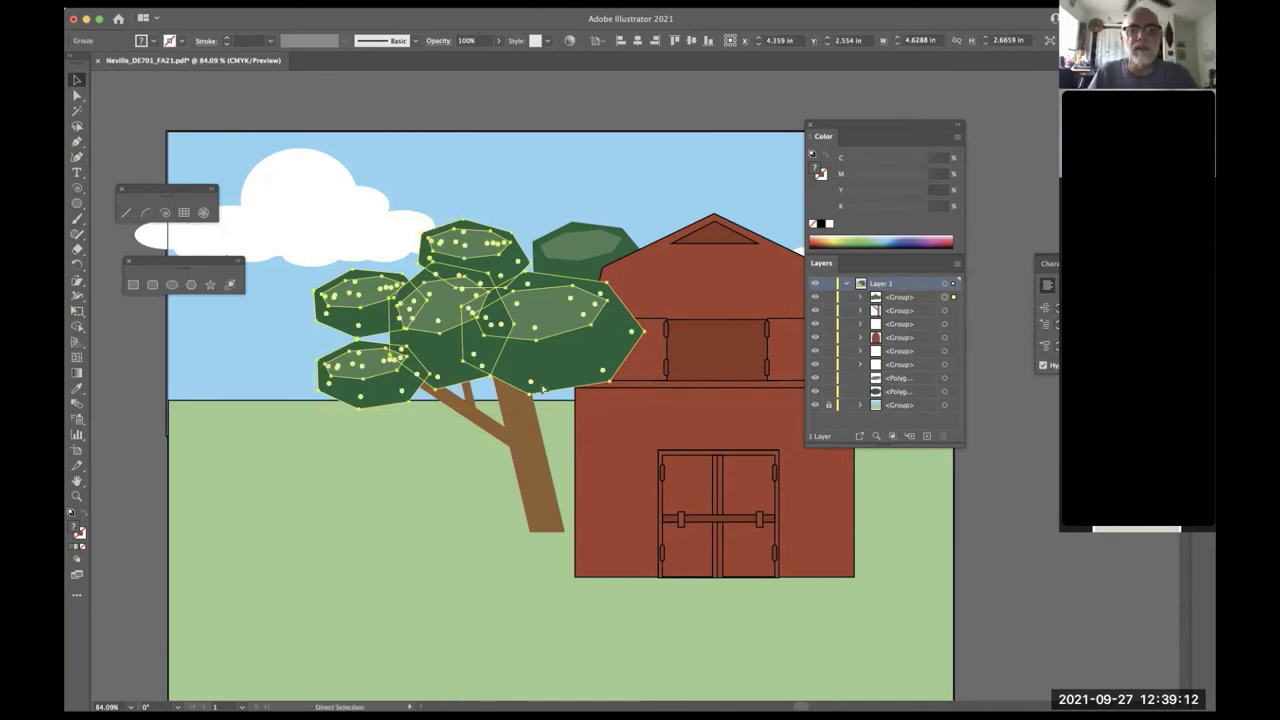
- Group the front foliage together with the leaning brown trunk and branches
{"action": "left_click", "coordinate": [529, 447], "text": "shift"}
{"action": "key", "text": "super+g"}
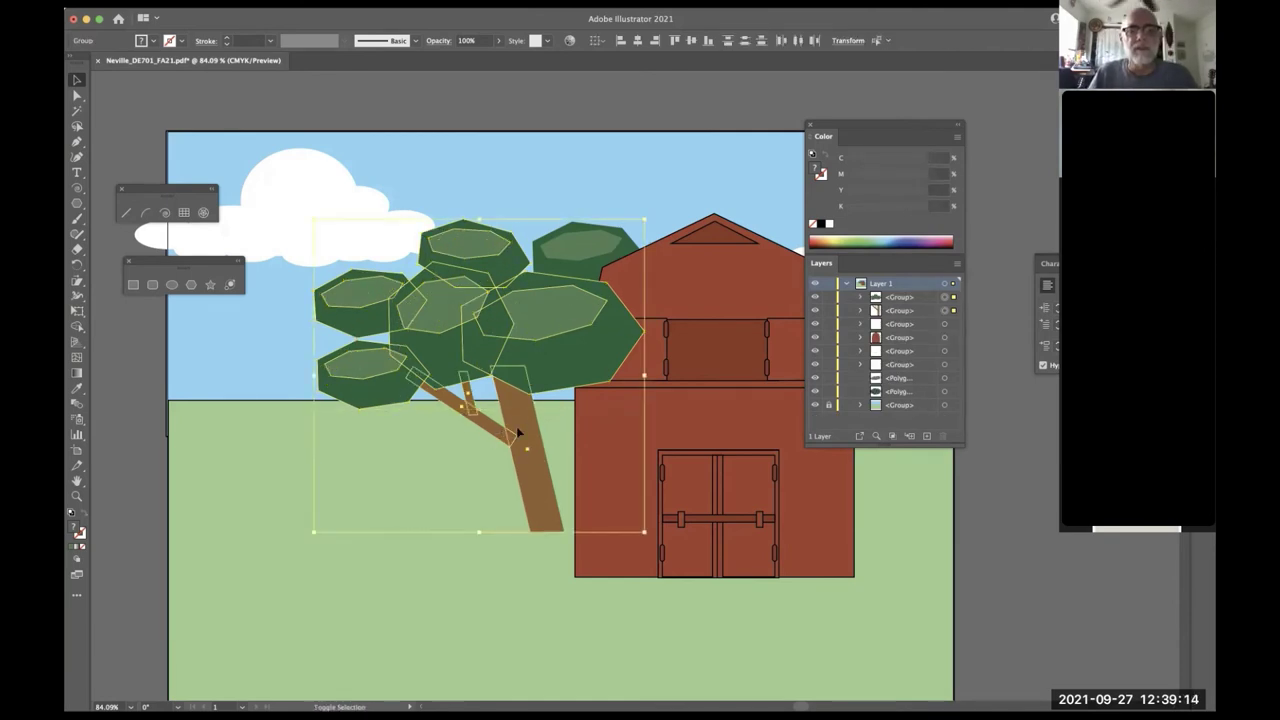
{"action": "key", "text": "a"}
{"action": "key", "text": "v"}
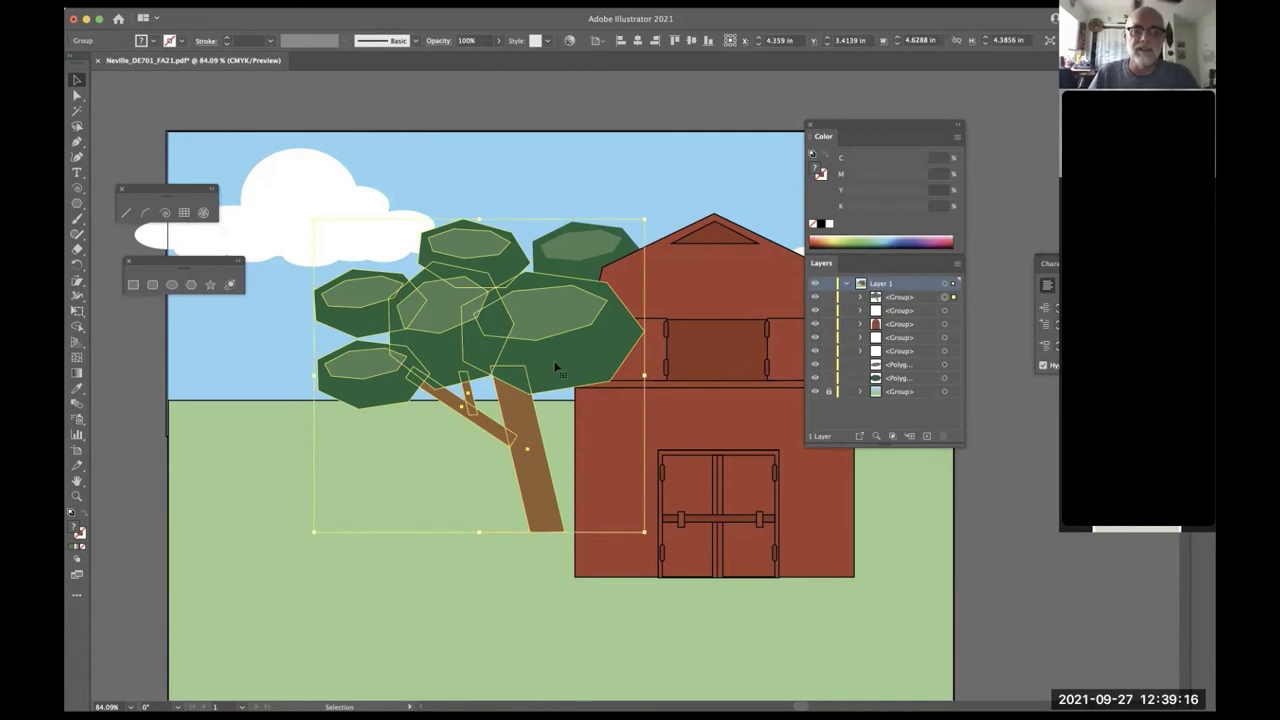
- Group the light and dark green polygons of the rear foliage cluster behind the barn roof and deselect everything
{"action": "left_click", "coordinate": [585, 247]}
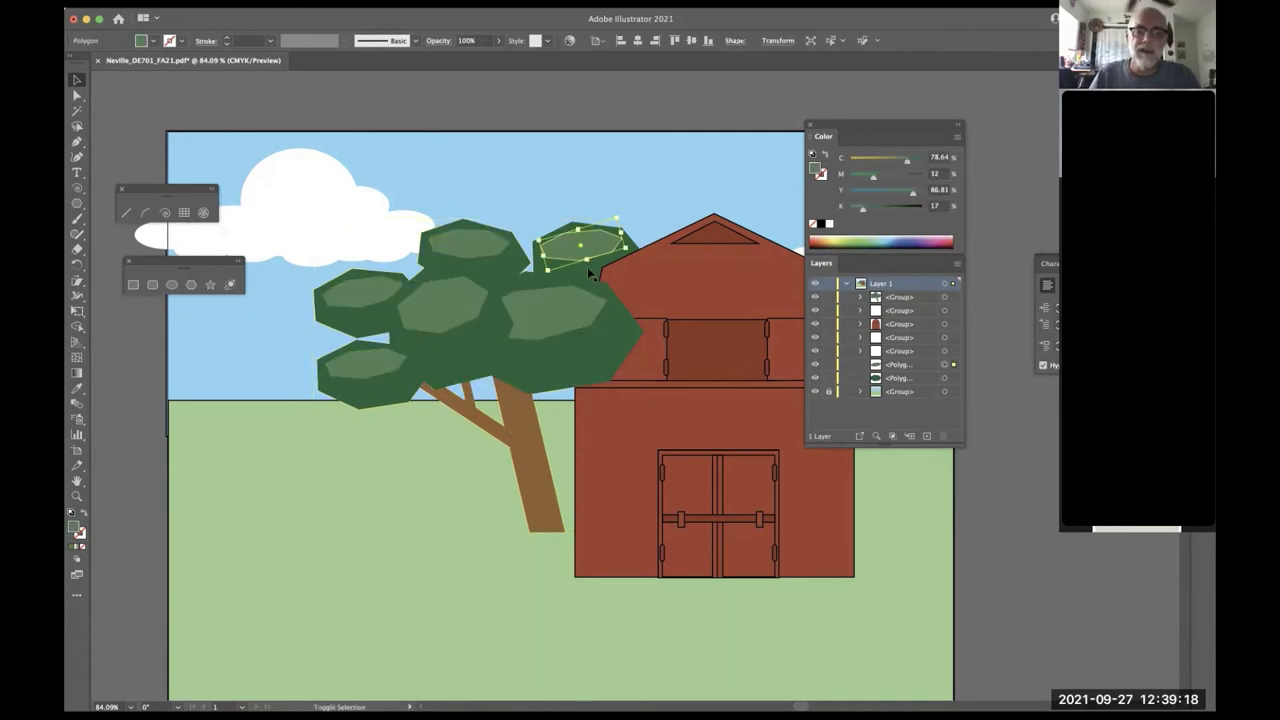
{"action": "left_click", "coordinate": [587, 267], "text": "shift"}
{"action": "key", "text": "a"}
{"action": "key", "text": "super+g"}
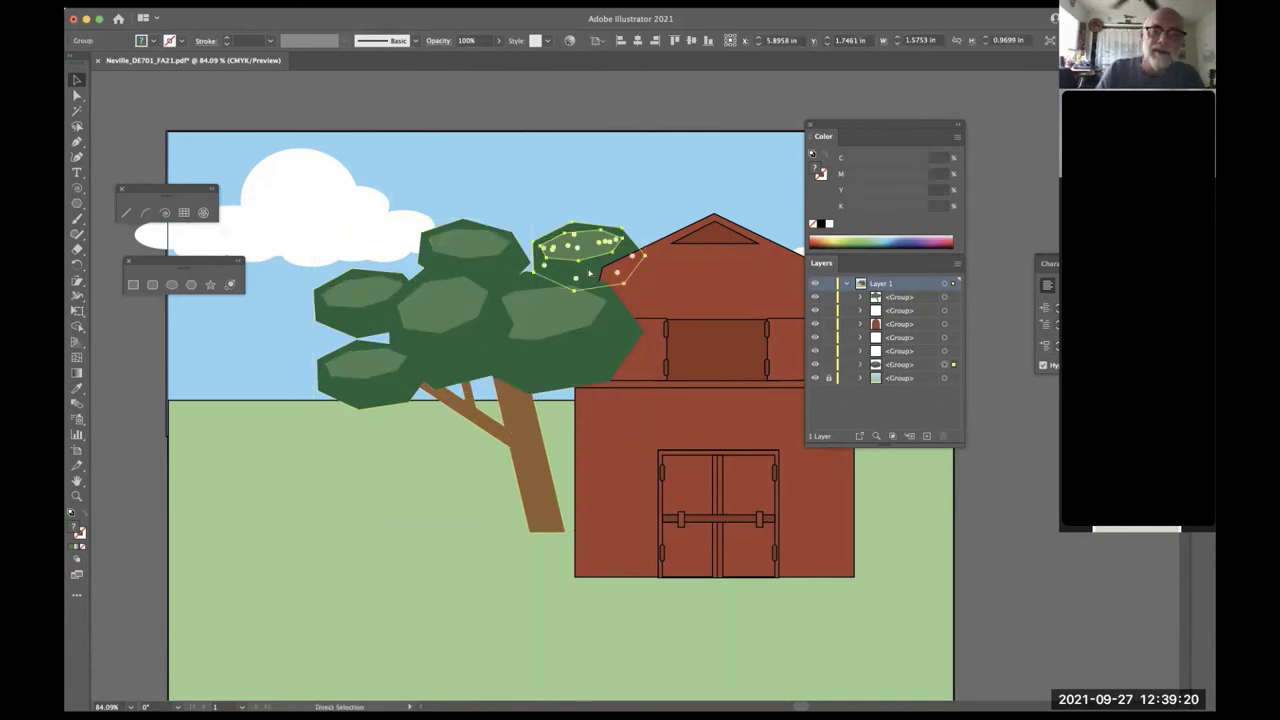
{"action": "key", "text": "alt"}
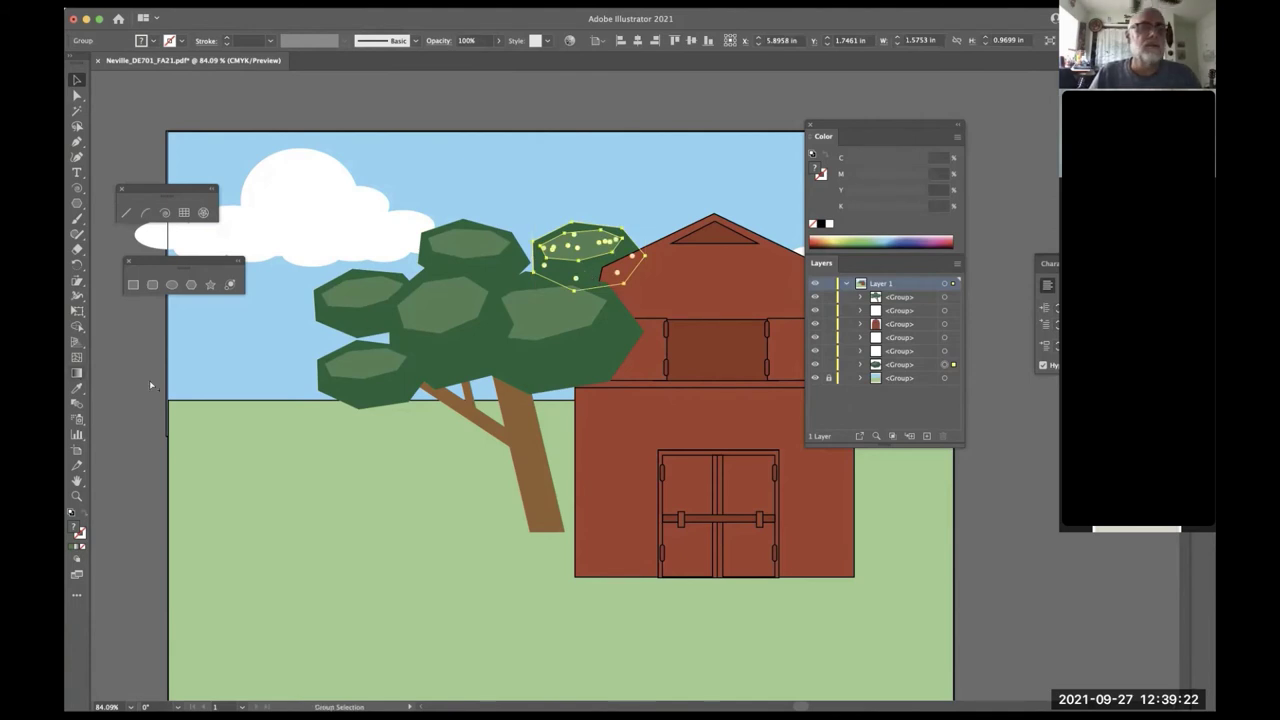
{"action": "left_click", "coordinate": [150, 387]}
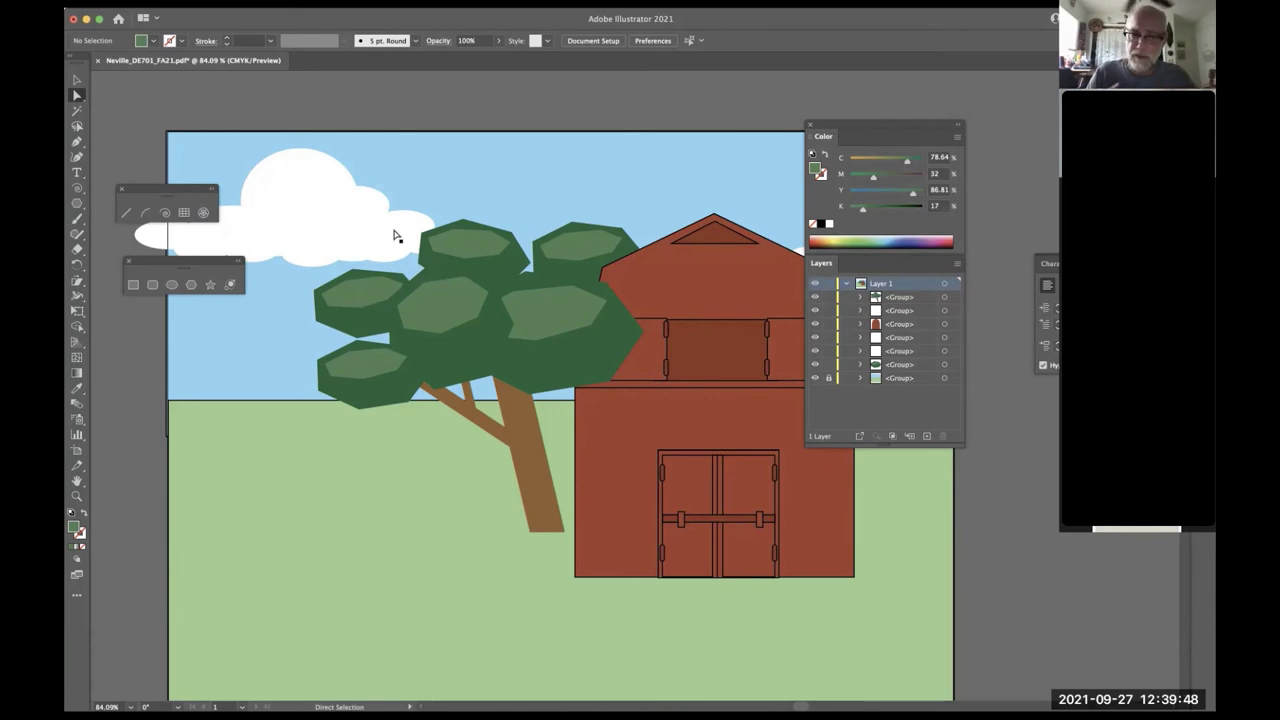
- Draw a thin upright rectangle about 0.12 by 1.5 in with default white fill and black stroke on the grass left of the tree
{"action": "key", "text": "super+space"}
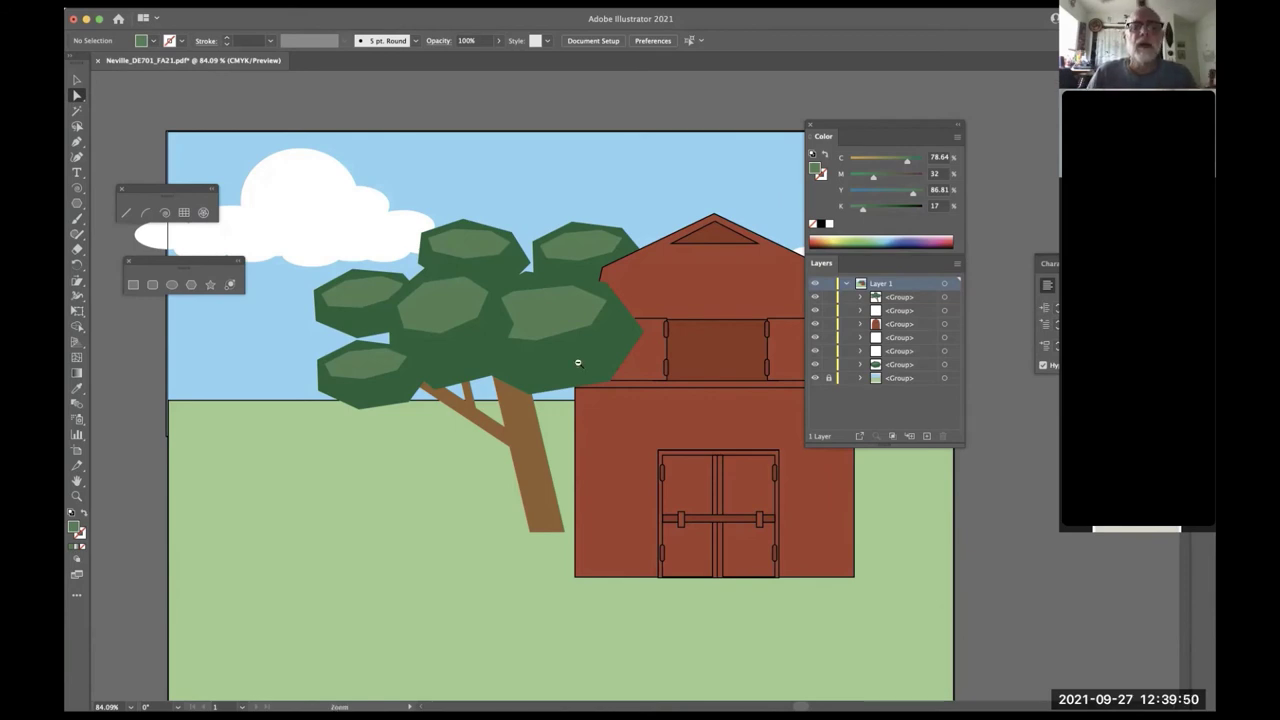
{"action": "left_click", "coordinate": [628, 387], "text": "alt+super"}
{"action": "left_click_drag", "start_coordinate": [628, 387], "coordinate": [580, 362]}
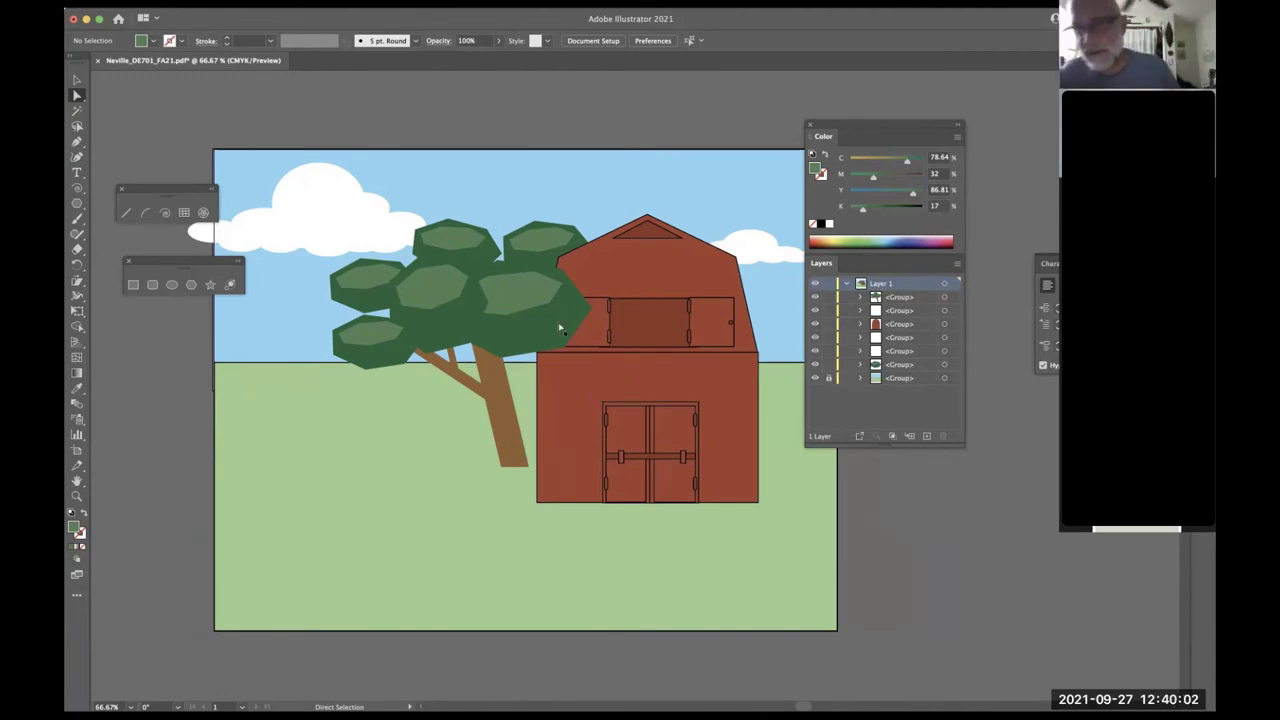
{"action": "key", "text": "super+space"}
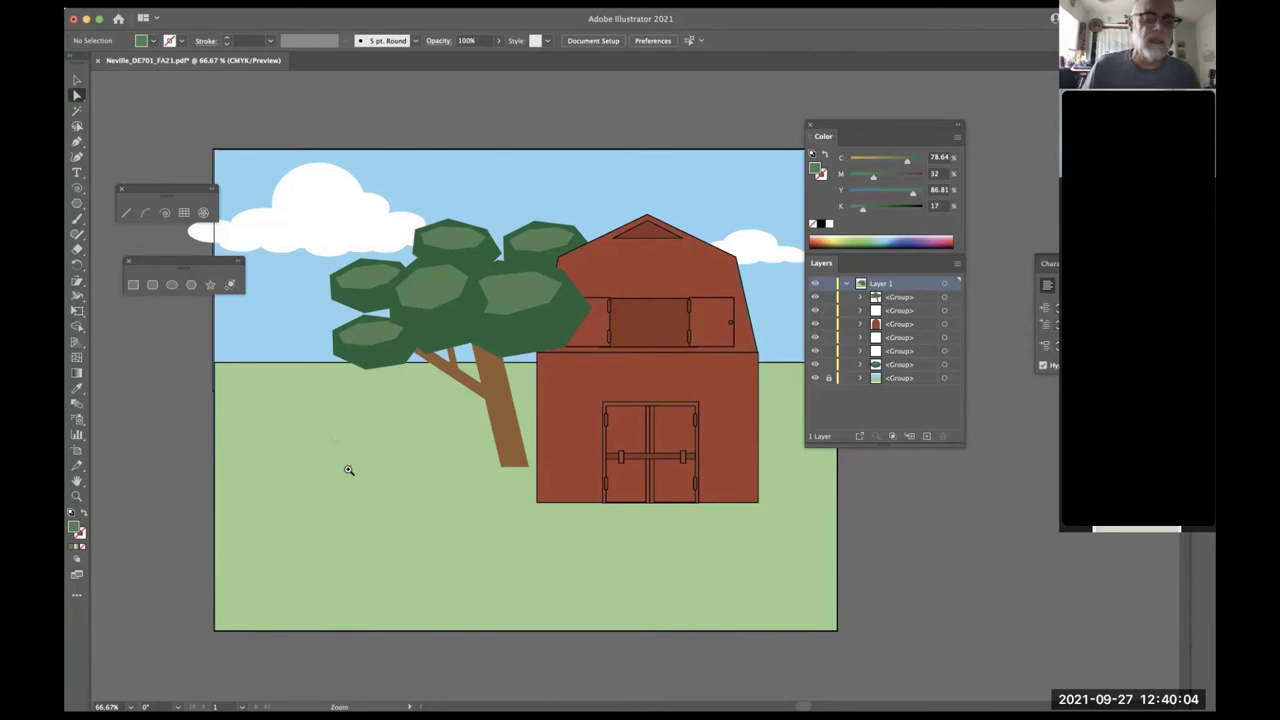
{"action": "left_click_drag", "start_coordinate": [354, 462], "coordinate": [421, 325]}
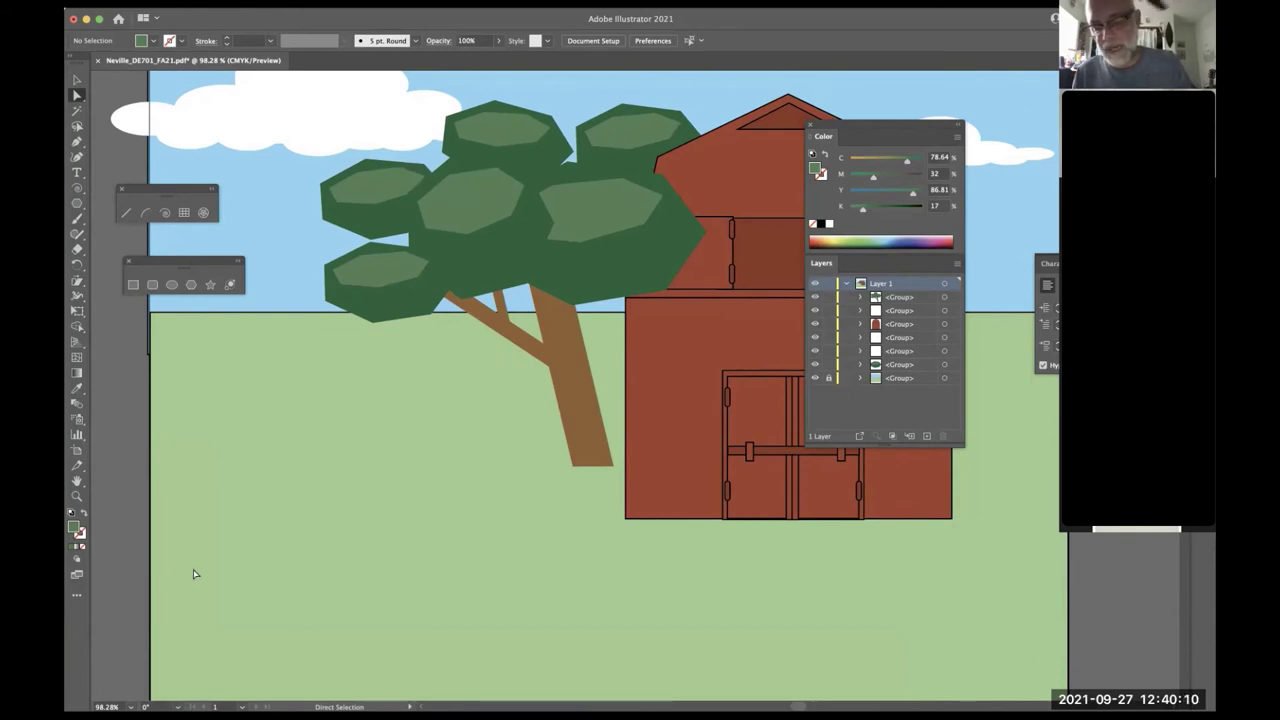
{"action": "key", "text": "m"}
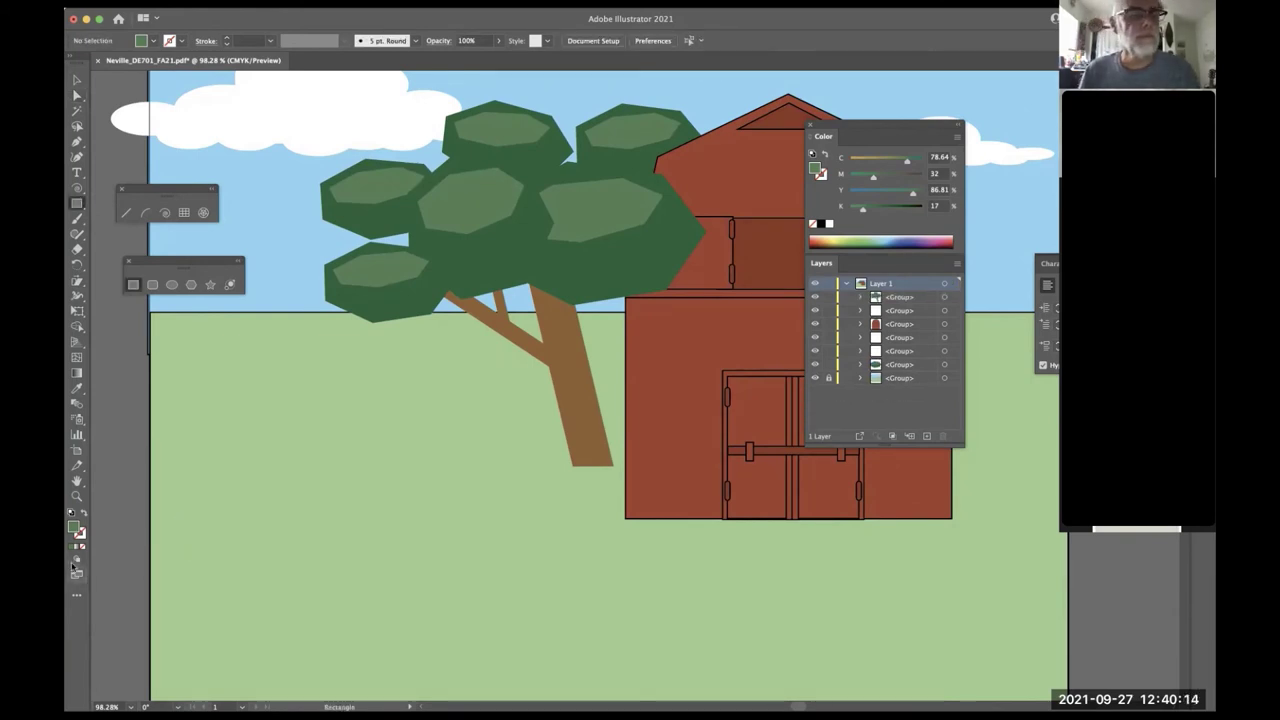
{"action": "left_click", "coordinate": [71, 513]}
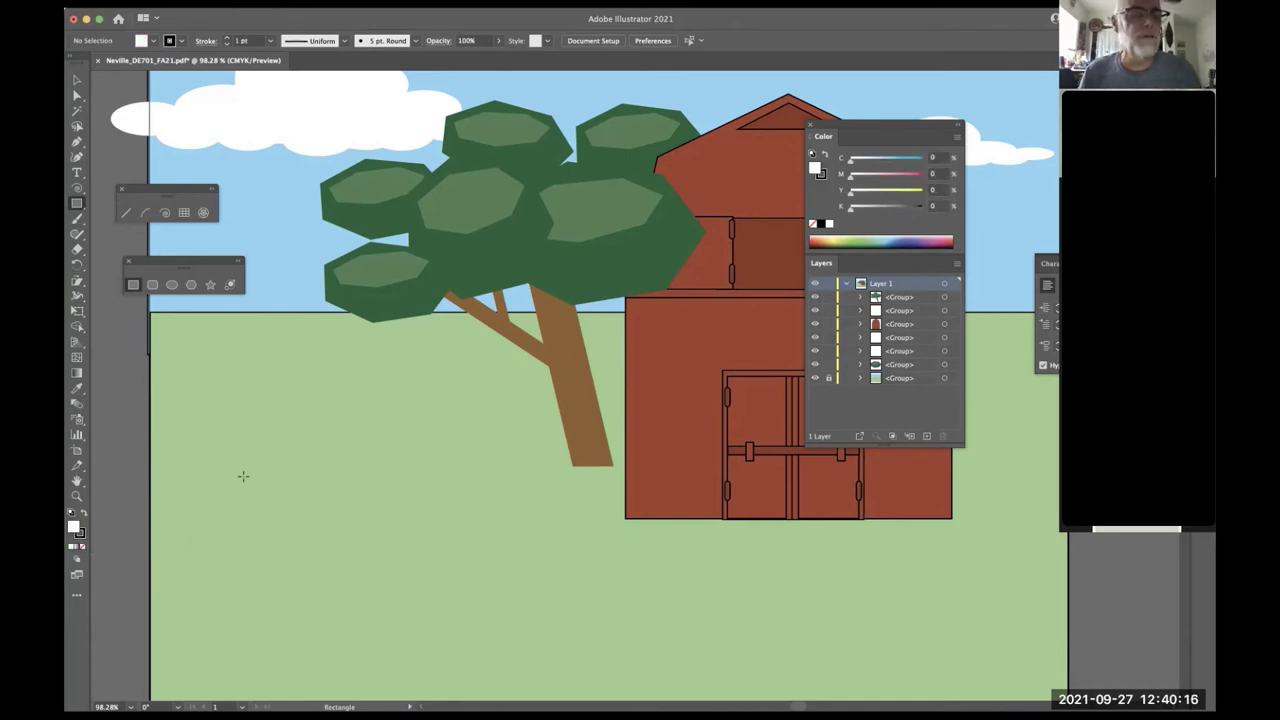
{"action": "left_click_drag", "start_coordinate": [233, 451], "coordinate": [243, 575]}
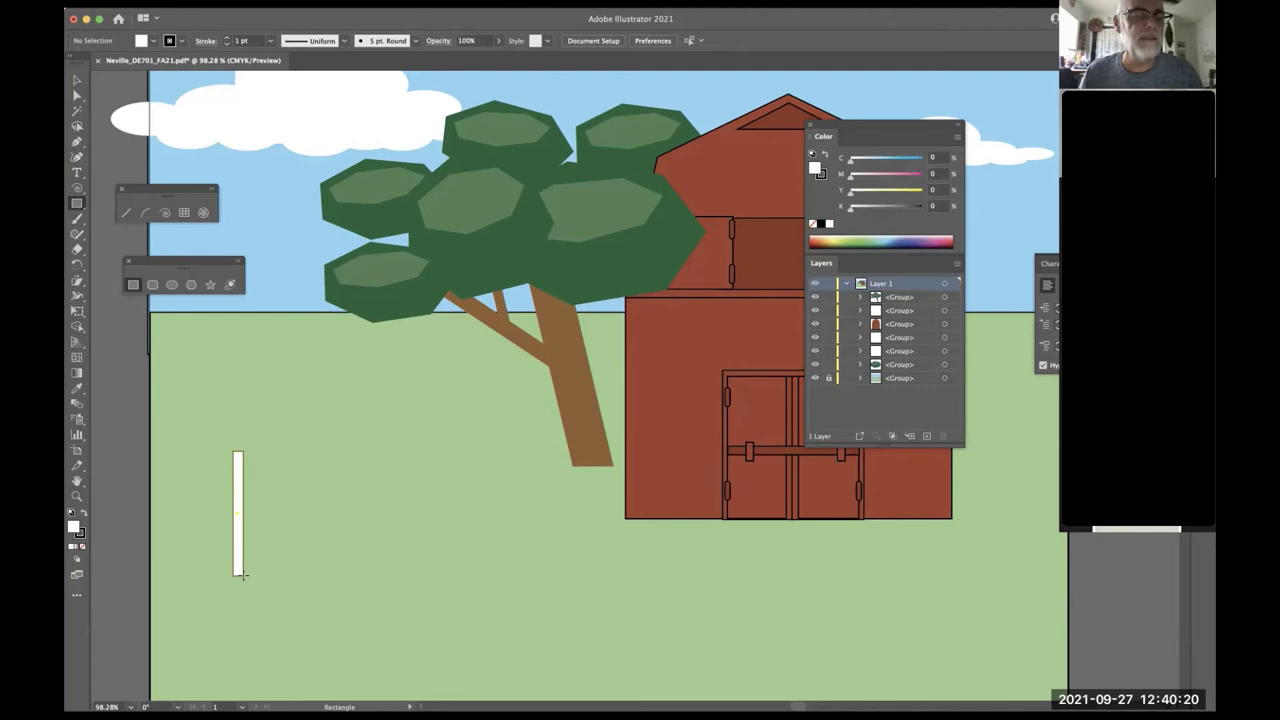
- Draw a small white triangle with the Polygon tool as a pointed cap sitting on the upper end of the thin rectangle
{"action": "left_click", "coordinate": [257, 457]}
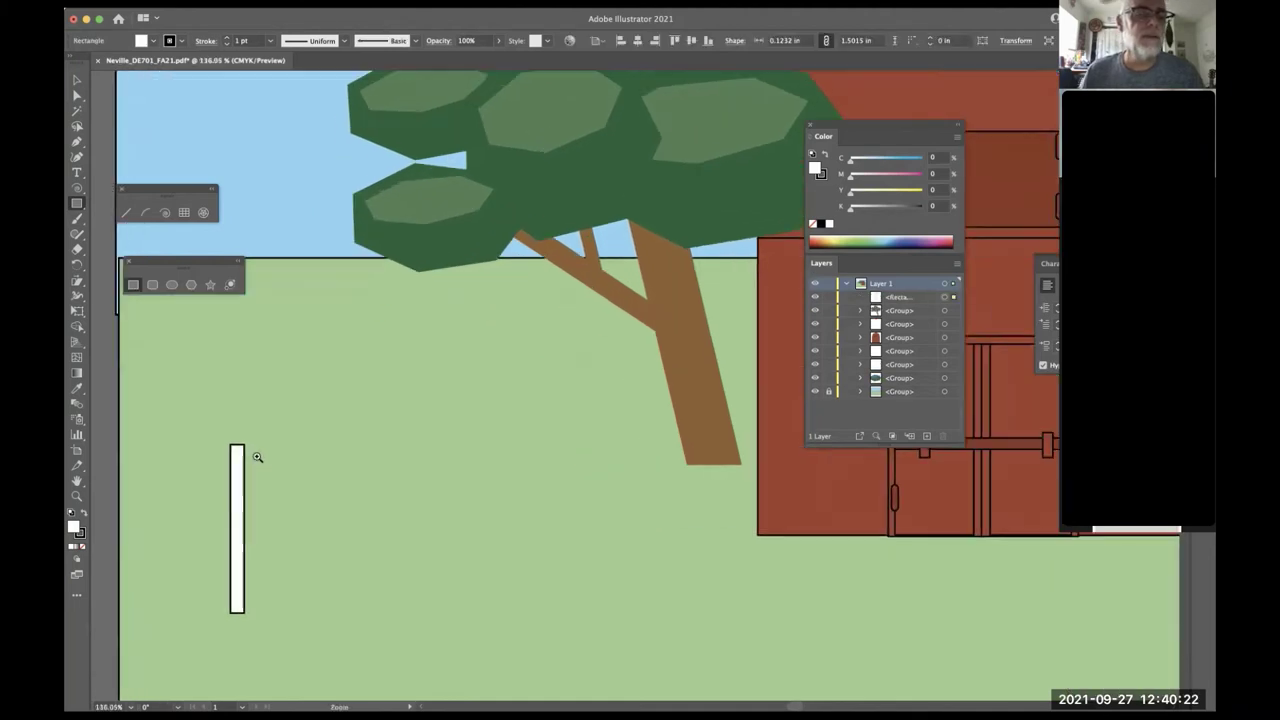
{"action": "left_click", "coordinate": [257, 457]}
{"action": "left_click_drag", "start_coordinate": [314, 457], "coordinate": [501, 294]}
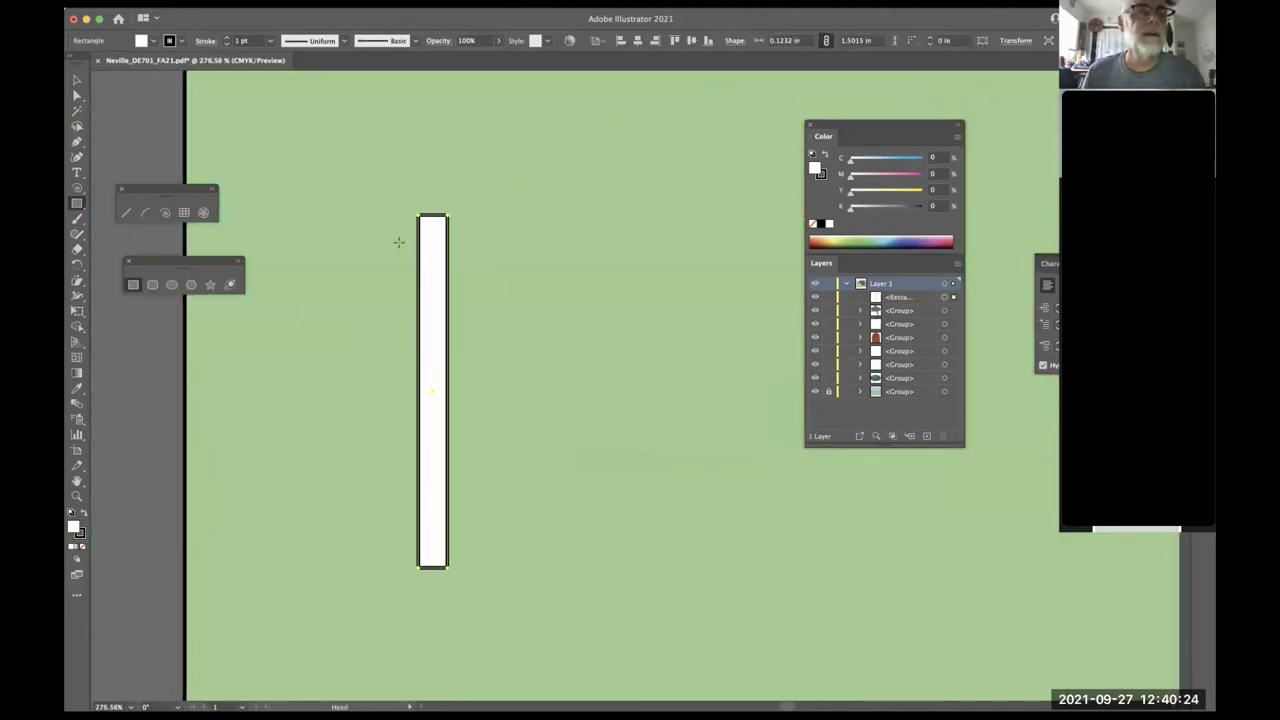
{"action": "left_click", "coordinate": [191, 284]}
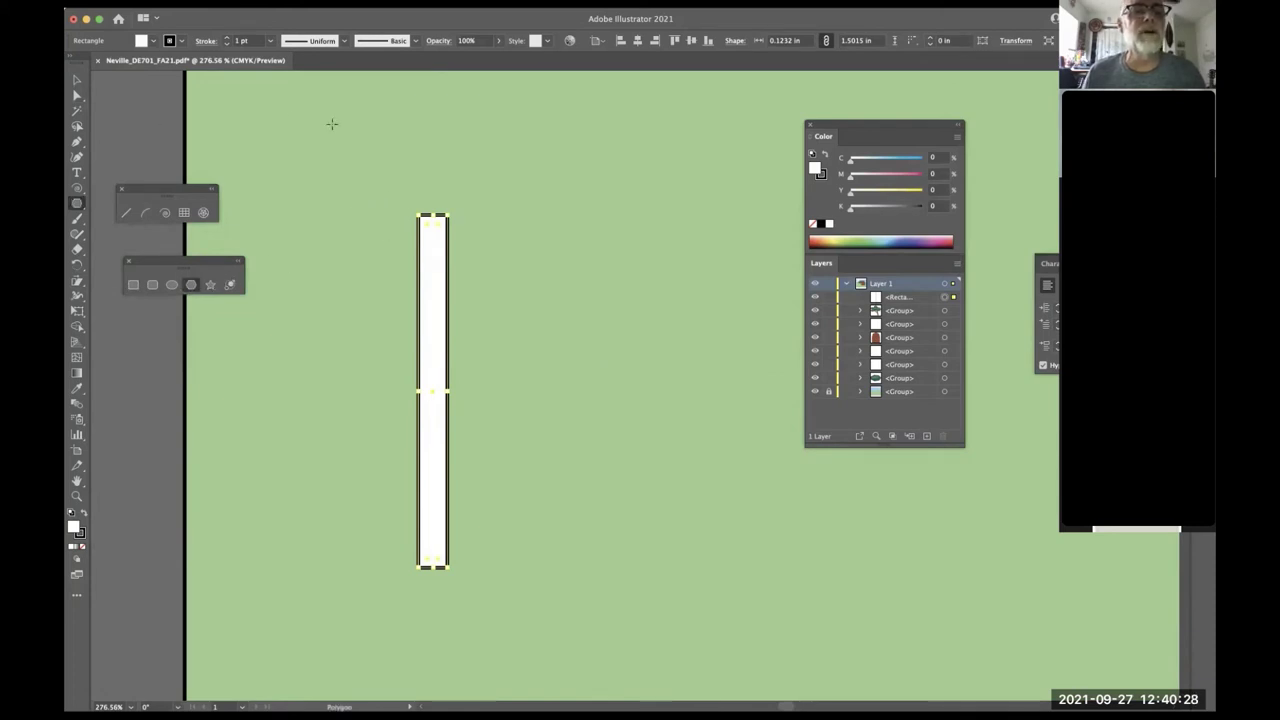
{"action": "left_click_drag", "start_coordinate": [392, 145], "coordinate": [440, 228]}
{"action": "key", "text": "Down"}
{"action": "key", "text": "Down"}
{"action": "key", "text": "Down"}
{"action": "key", "text": "Down"}
{"action": "key", "text": "Down"}
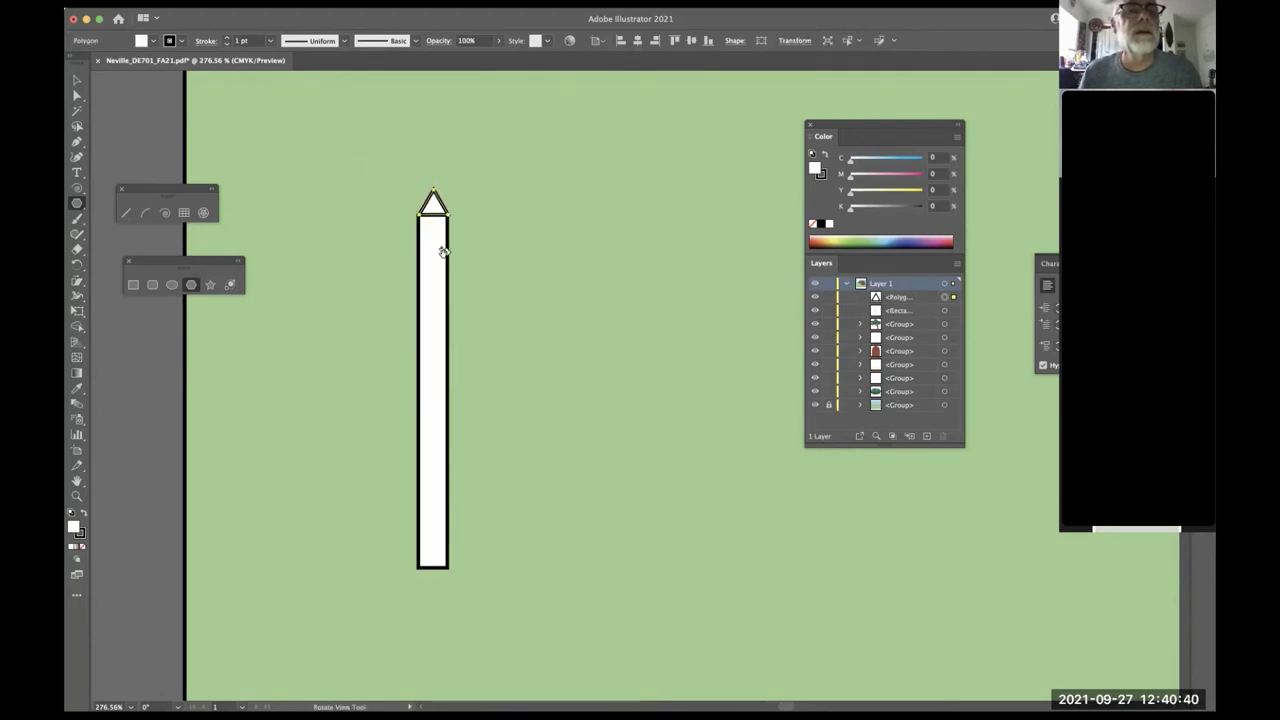
- Group the triangular cap and the thin rectangle into one fence picket
{"action": "key", "text": "a"}
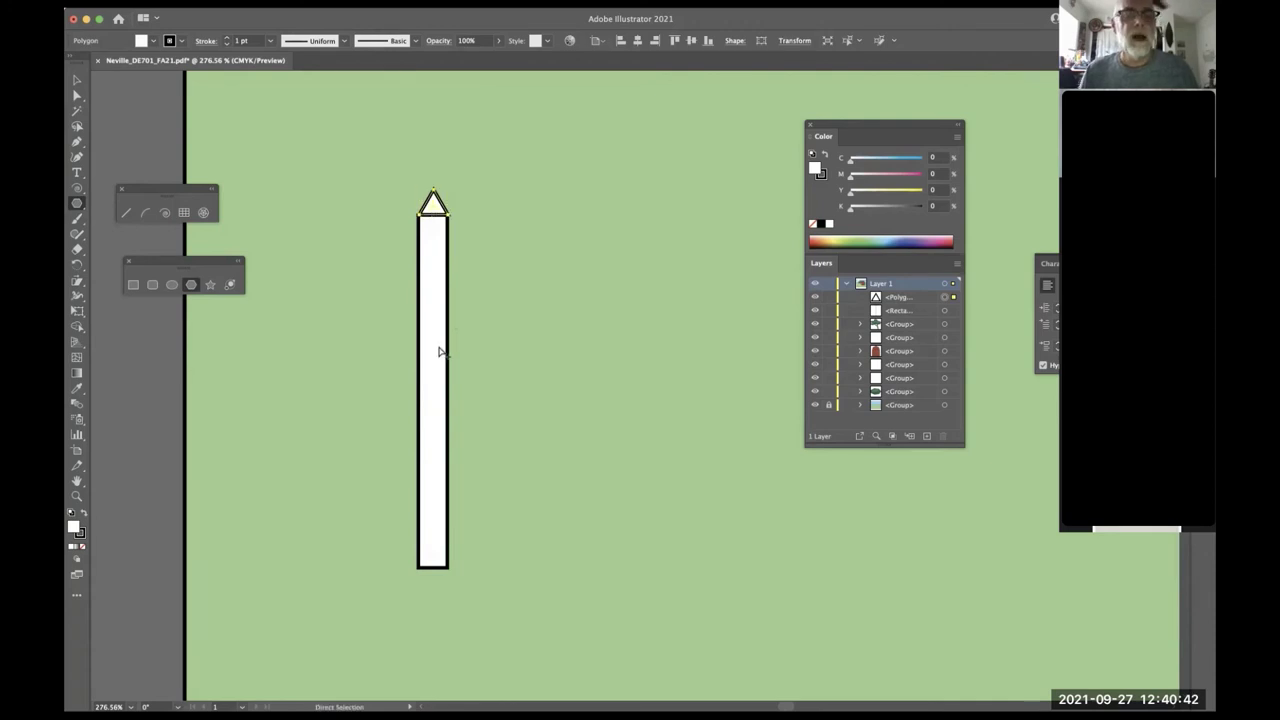
{"action": "left_click", "coordinate": [440, 350], "text": "shift"}
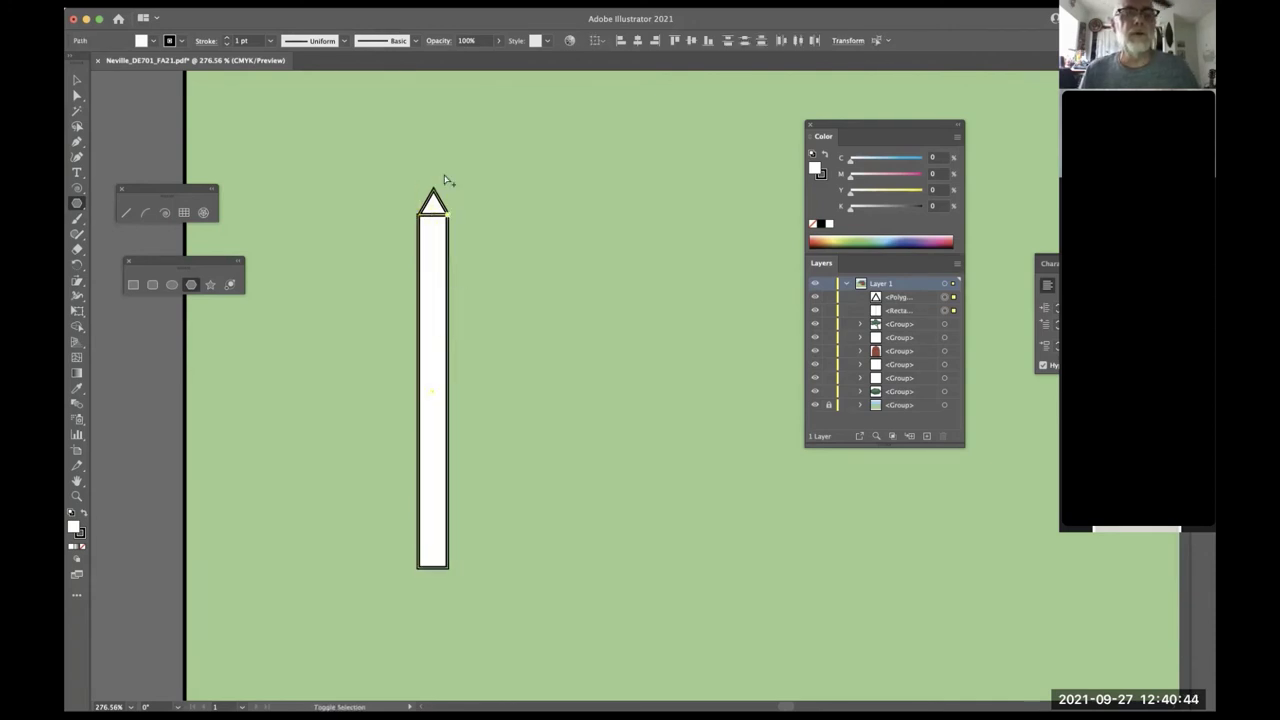
{"action": "left_click", "coordinate": [222, 2]}
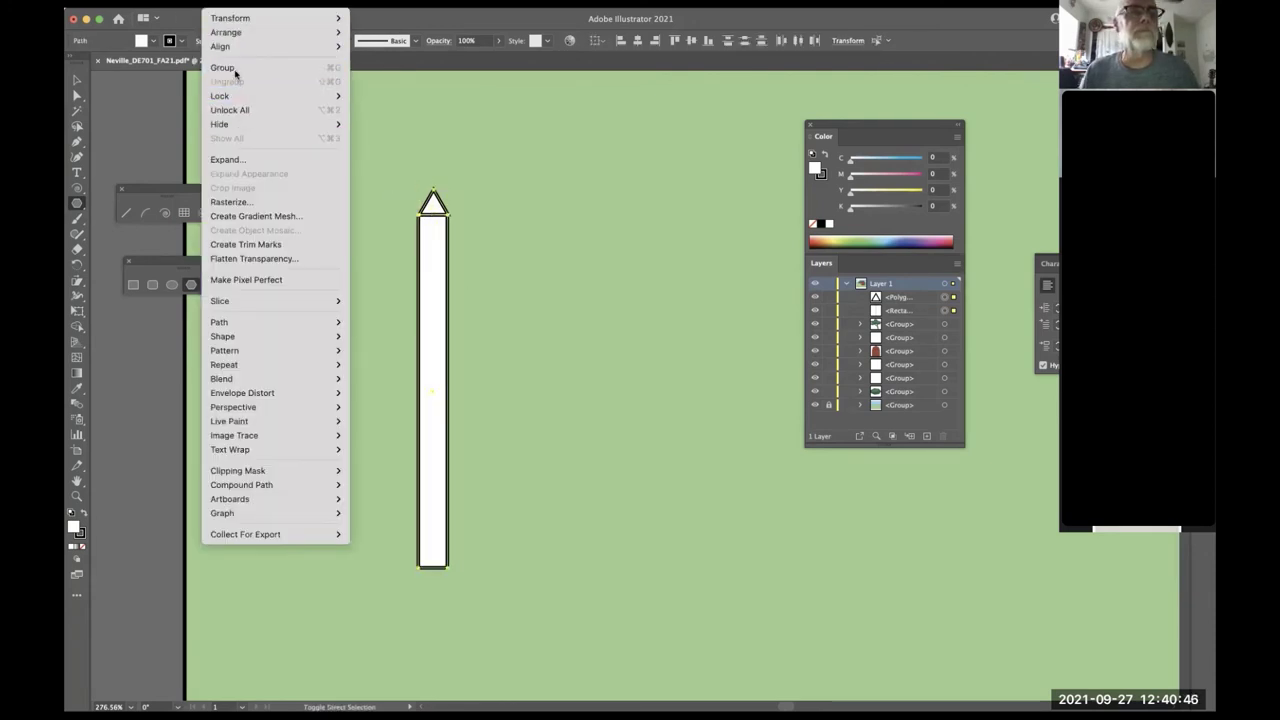
{"action": "left_click", "coordinate": [223, 68]}
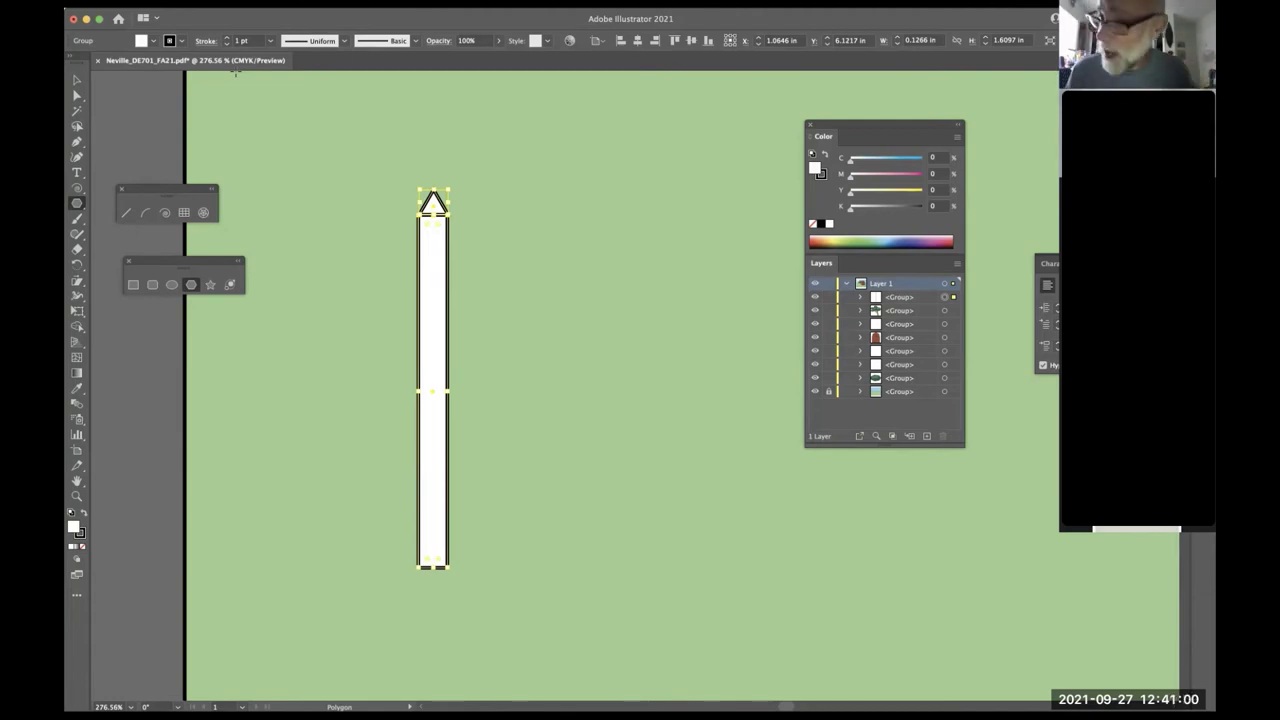
- Duplicate the fence picket horizontally, placing the copy about 0.5 in to the right of the original
{"action": "key", "text": "super+0"}
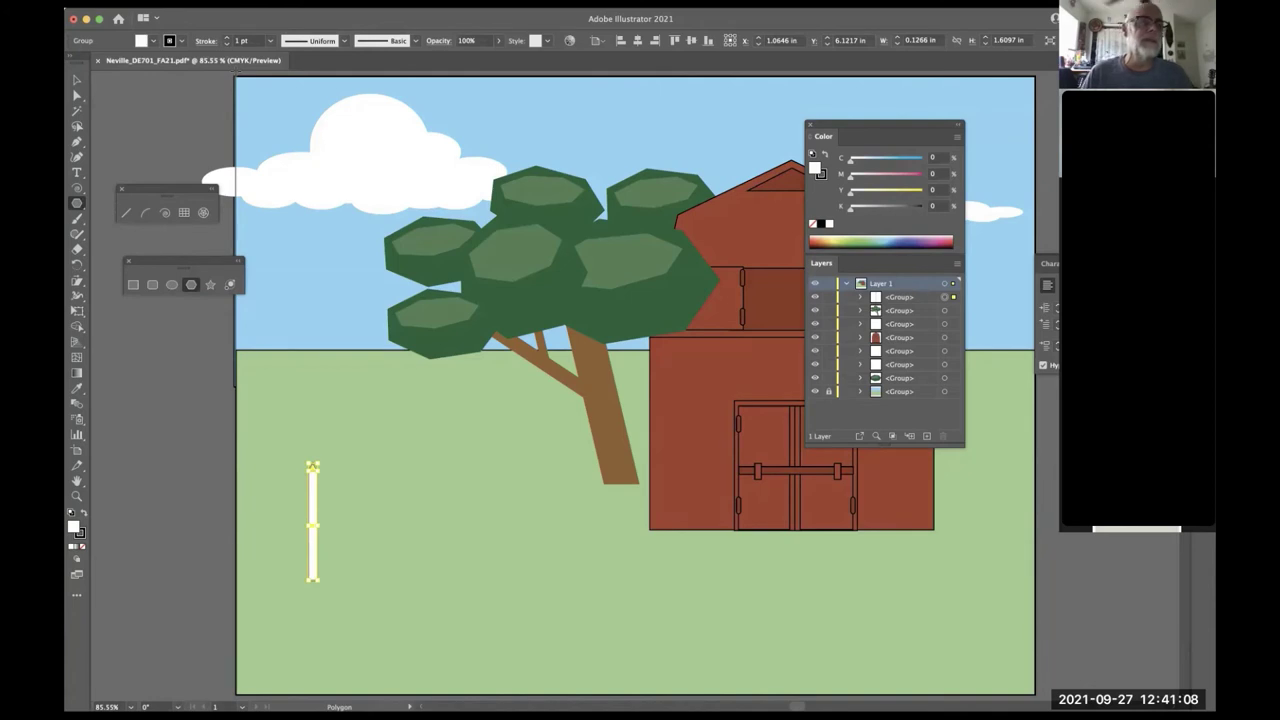
{"action": "left_click", "coordinate": [77, 79]}
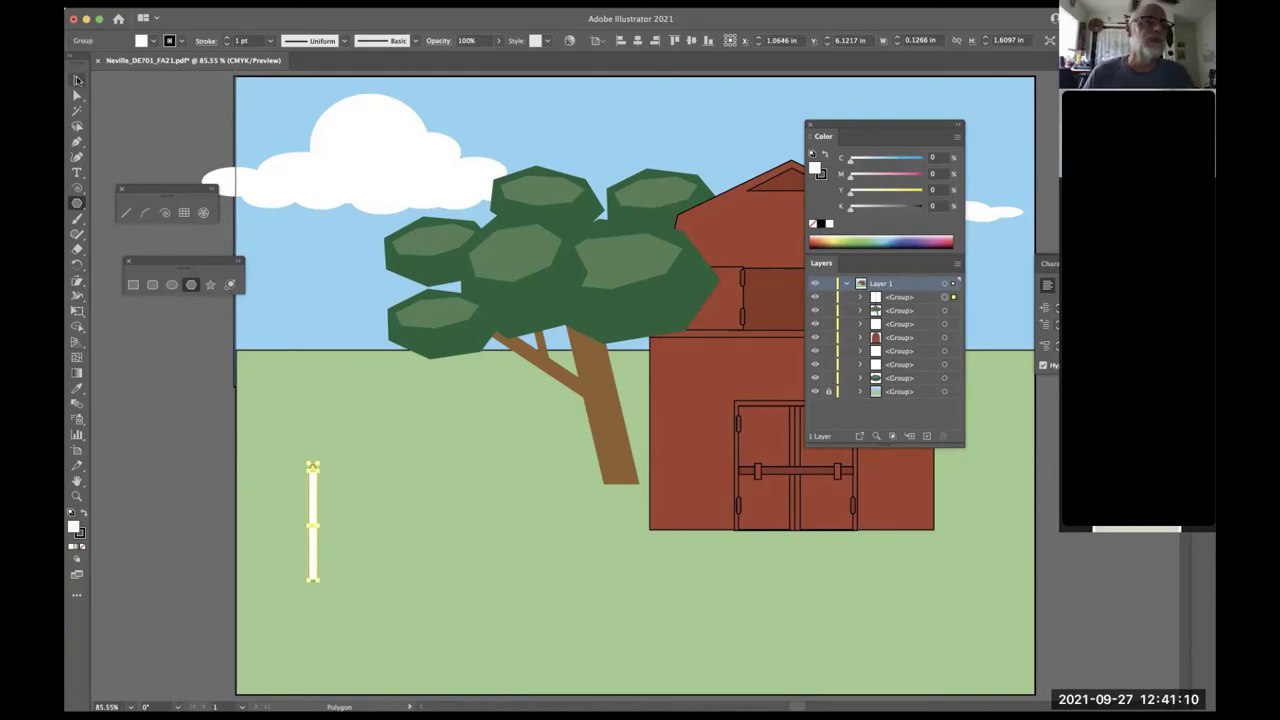
{"action": "left_click", "coordinate": [136, 456]}
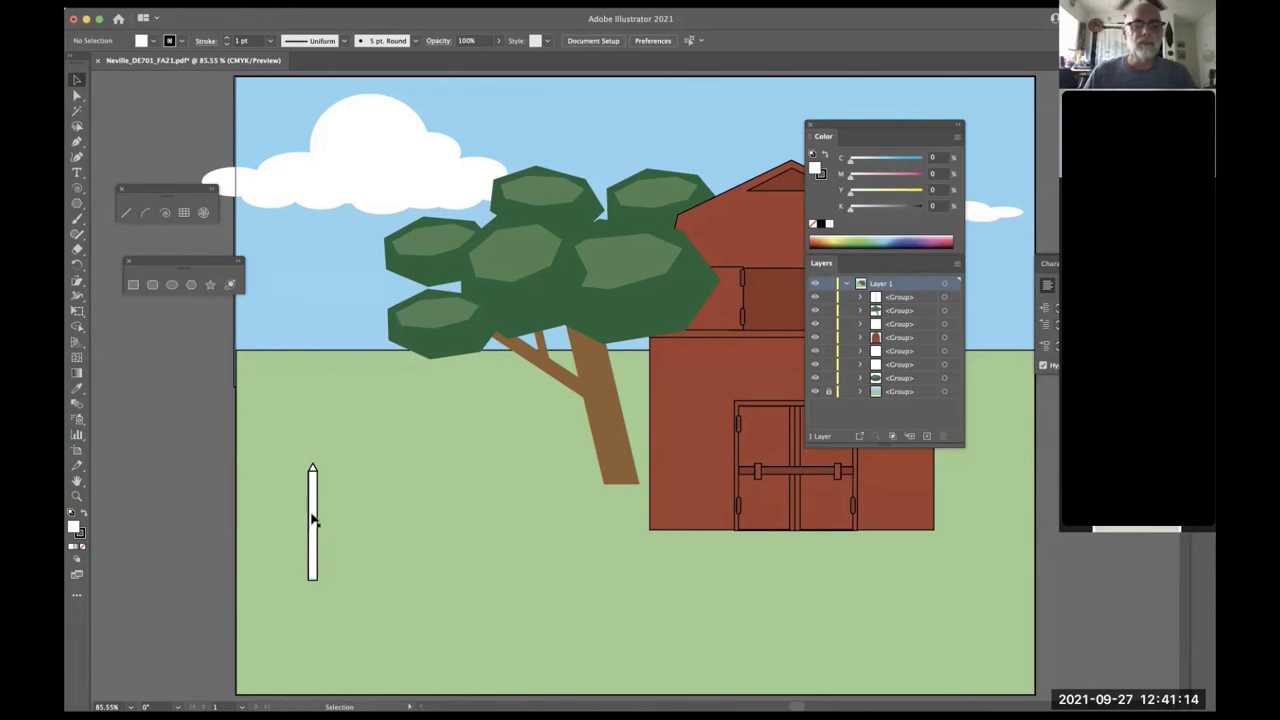
{"action": "left_click_drag", "start_coordinate": [314, 514], "coordinate": [308, 527]}
{"action": "left_click_drag", "start_coordinate": [315, 510], "coordinate": [350, 518]}
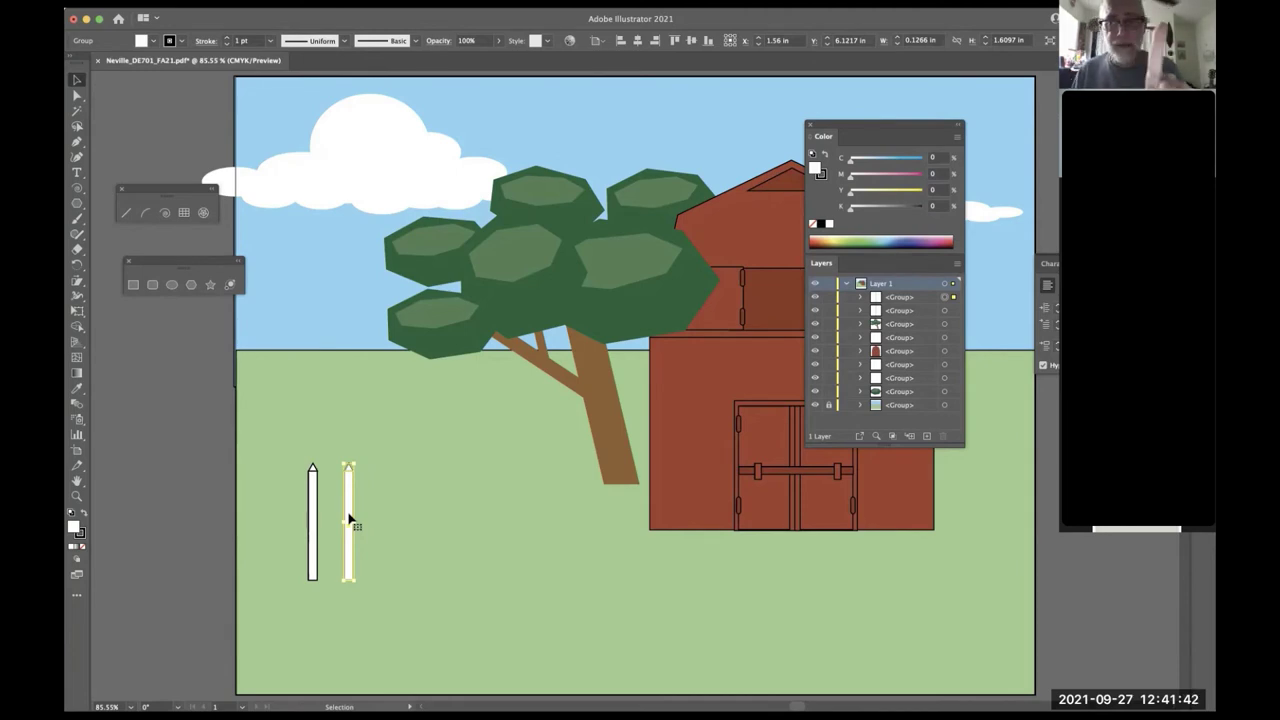
- Search the application menus and help for a duplicate command
{"action": "left_click", "coordinate": [190, 0]}
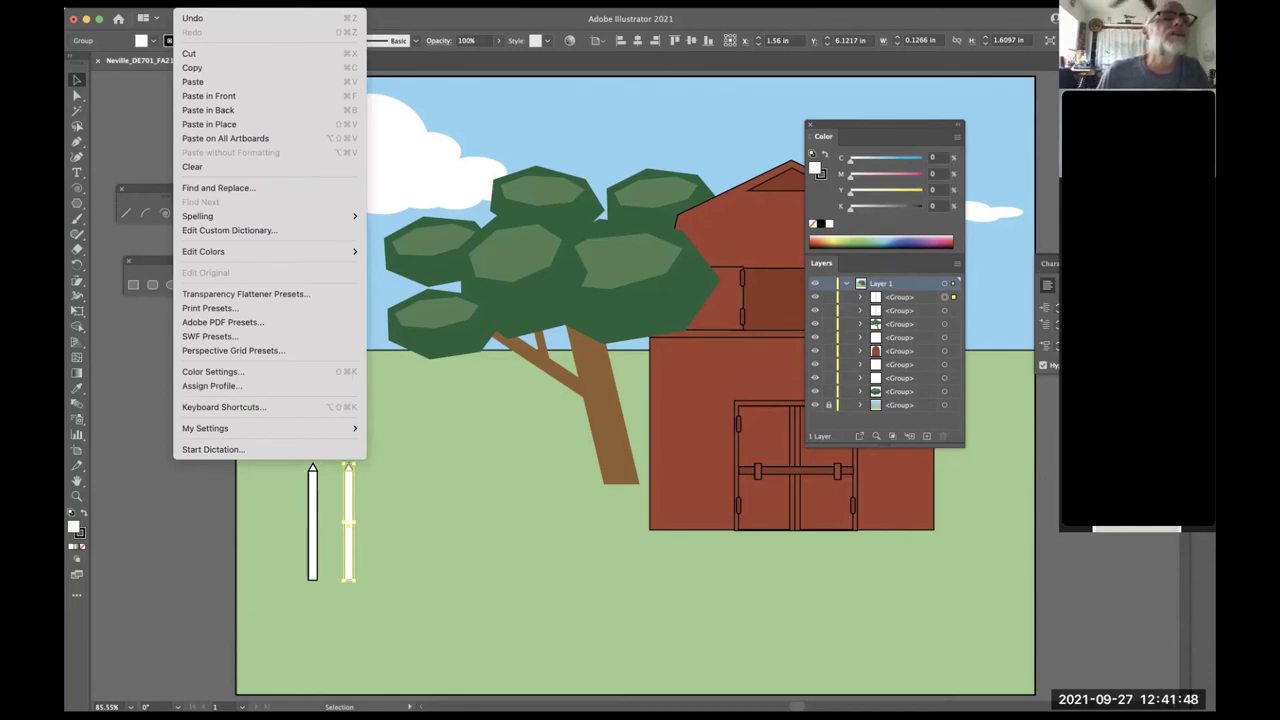
{"action": "mouse_move", "coordinate": [222, 0]}
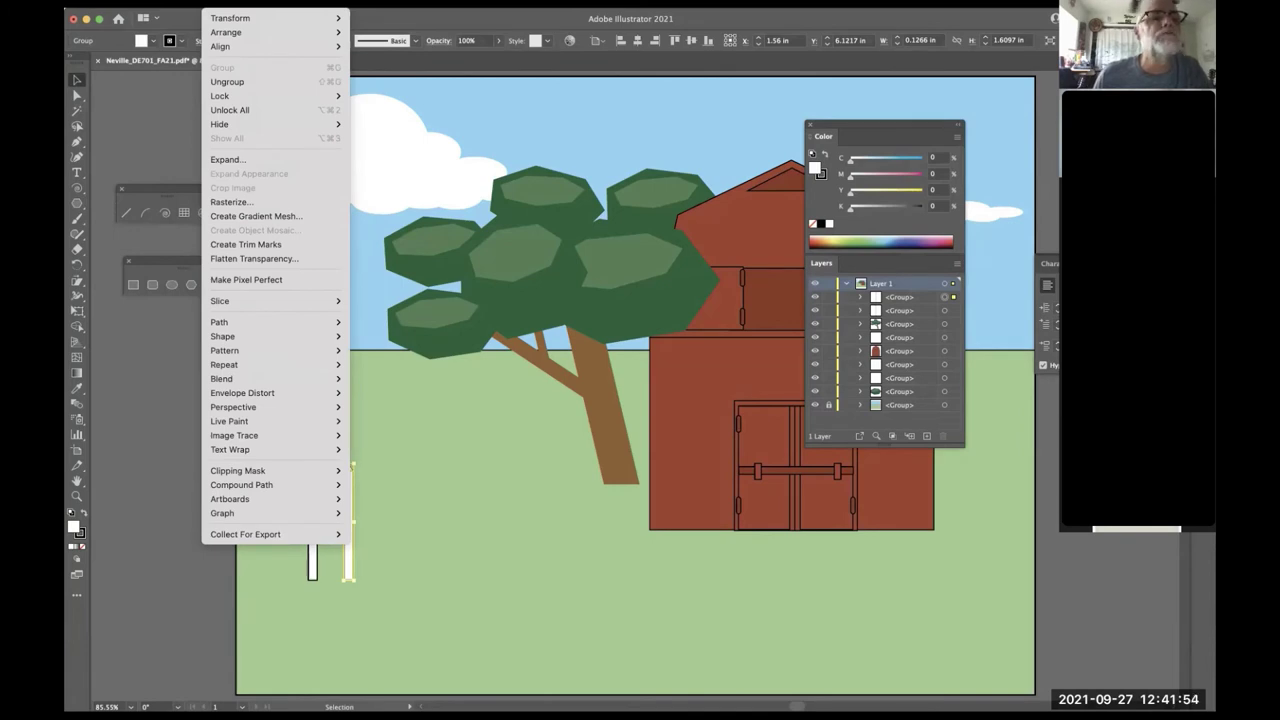
{"action": "mouse_move", "coordinate": [445, 0]}
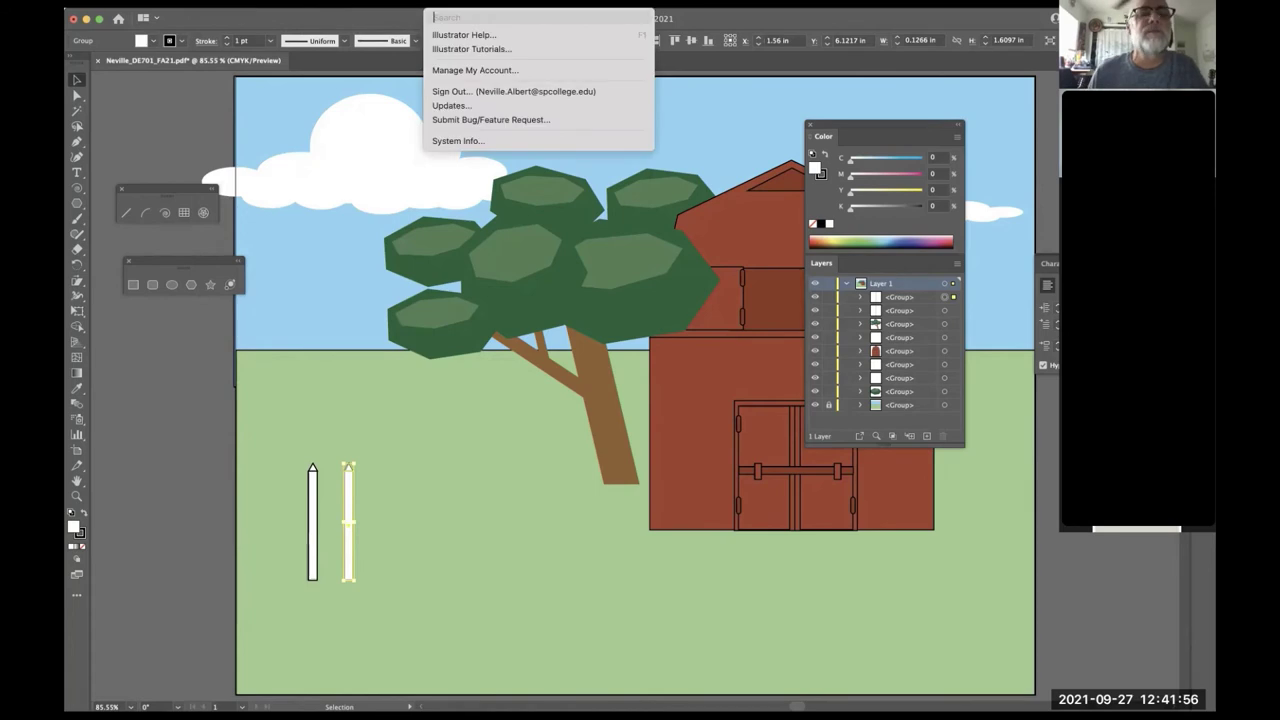
{"action": "type", "text": "duplica"}
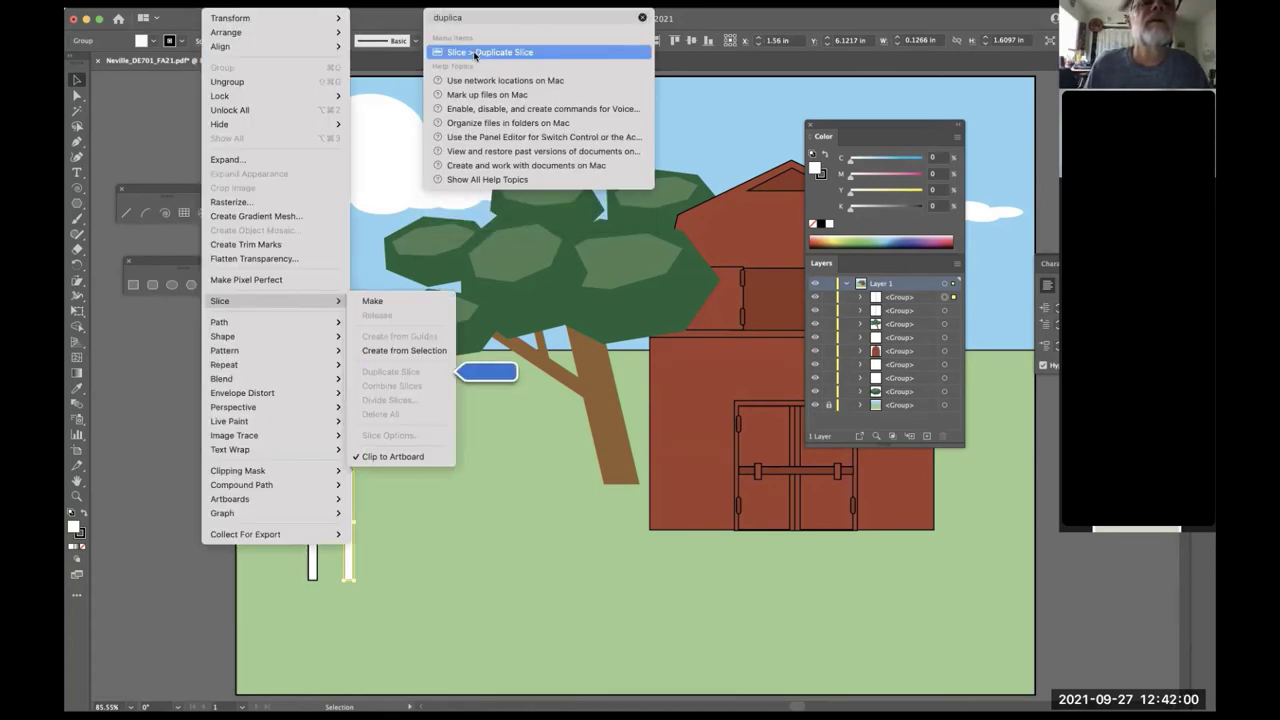
{"action": "mouse_move", "coordinate": [474, 55]}
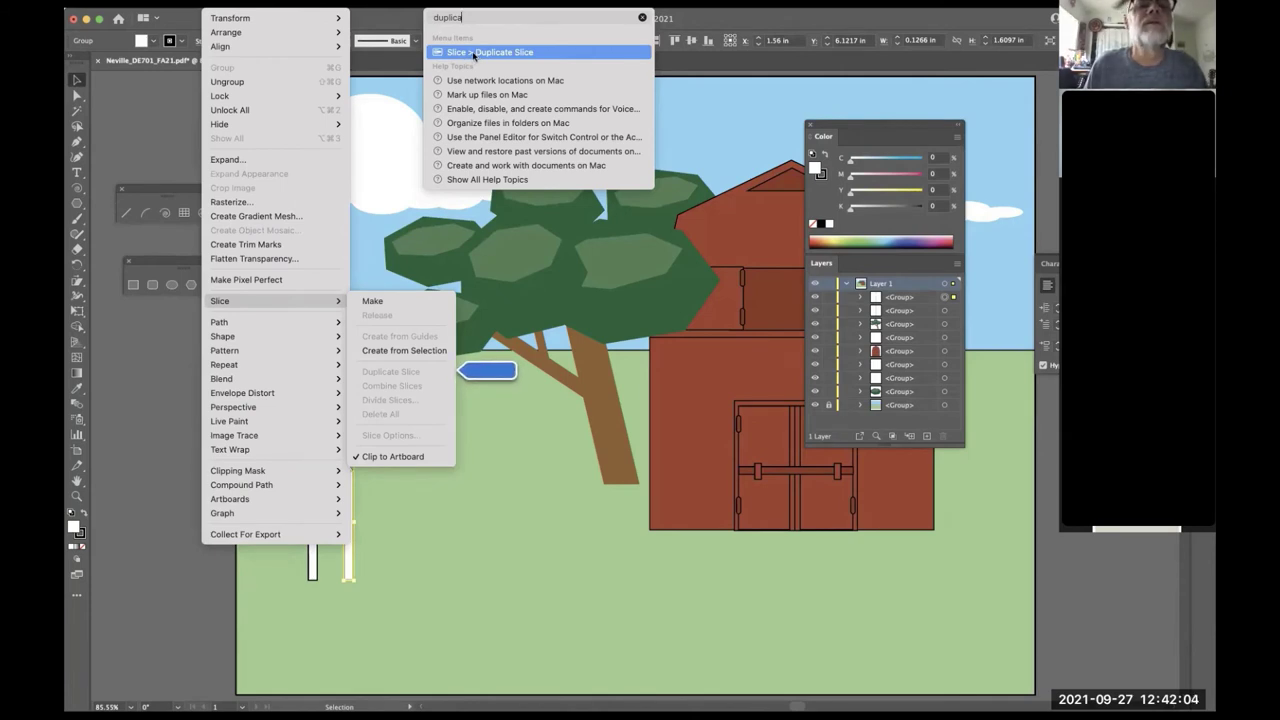
{"action": "left_click", "coordinate": [774, 16]}
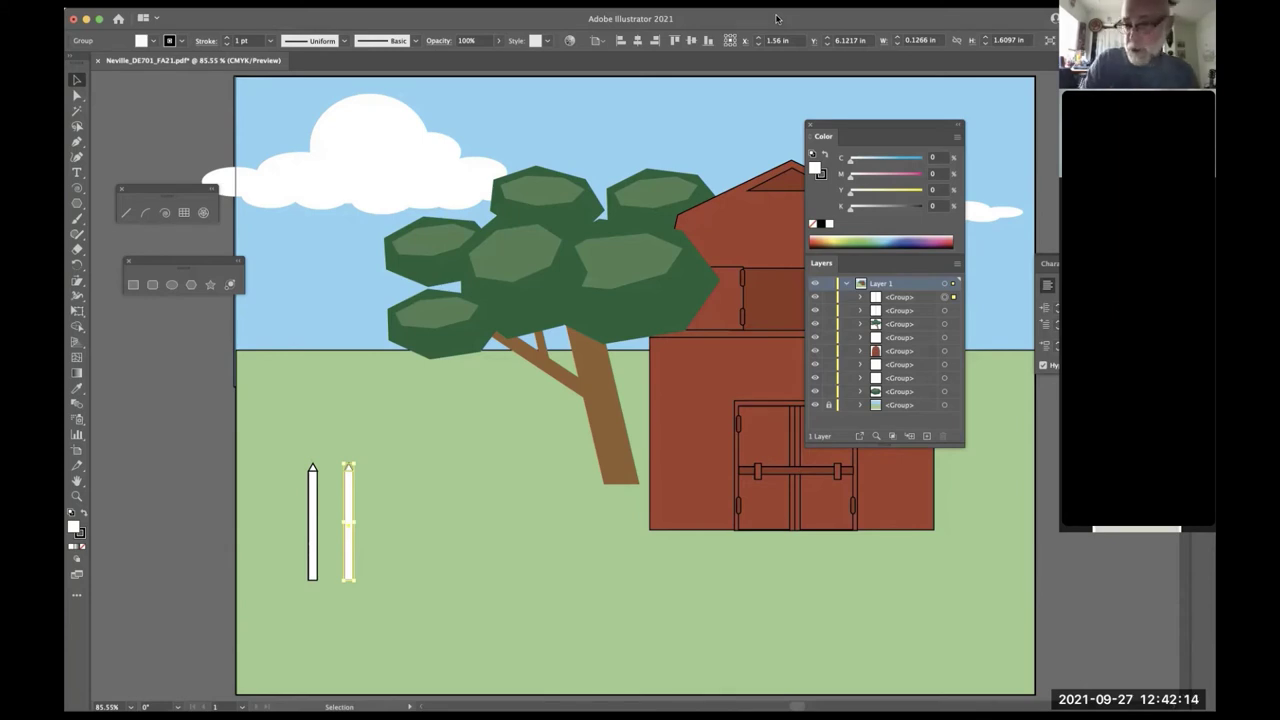
- Repeat the picket duplication at the same spacing to form a row of 20 pickets across the grass
{"action": "key", "text": "super+d"}
{"action": "key", "text": "super+d"}
{"action": "key", "text": "super+d"}
{"action": "key", "text": "super+d"}
{"action": "key", "text": "super+d"}
{"action": "key", "text": "super+d"}
{"action": "key", "text": "super+d"}
{"action": "key", "text": "super+d"}
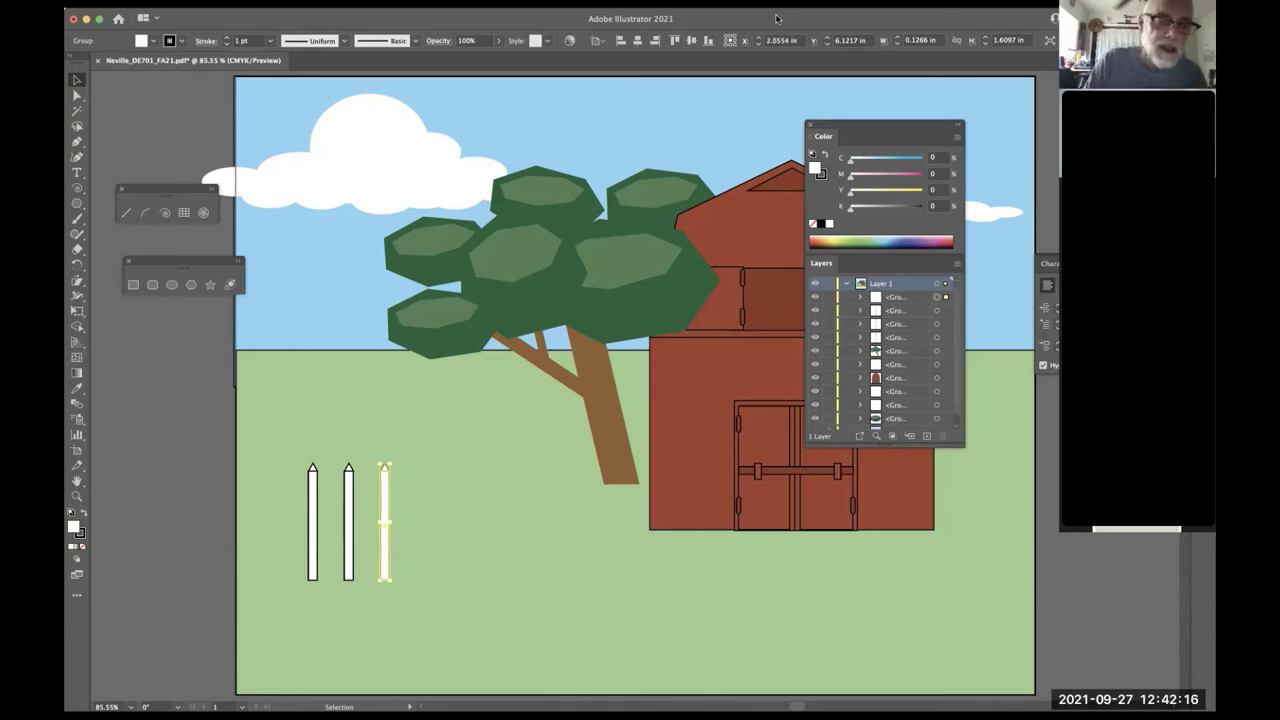
{"action": "key", "text": "super+d"}
{"action": "key", "text": "super+d"}
{"action": "key", "text": "super+d"}
{"action": "key", "text": "super+d"}
{"action": "key", "text": "super+d"}
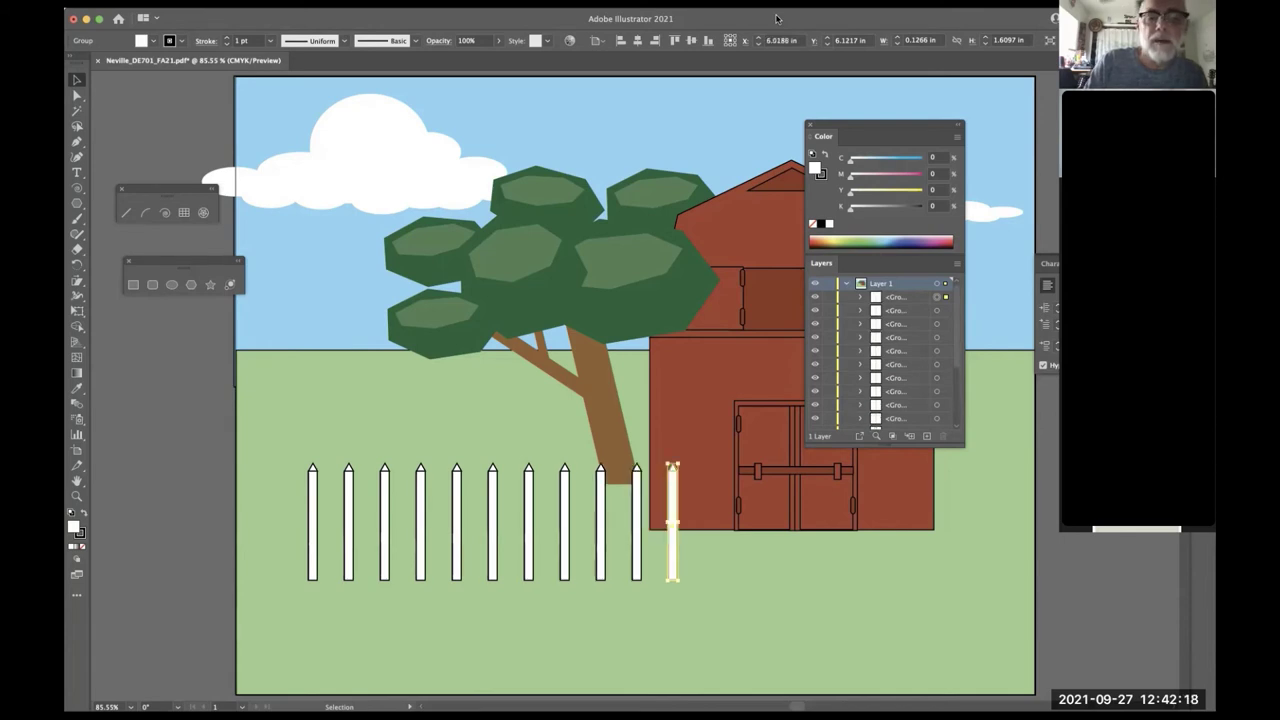
{"action": "key", "text": "super+d"}
{"action": "key", "text": "super+d"}
{"action": "key", "text": "super+d"}
{"action": "key", "text": "super+d"}
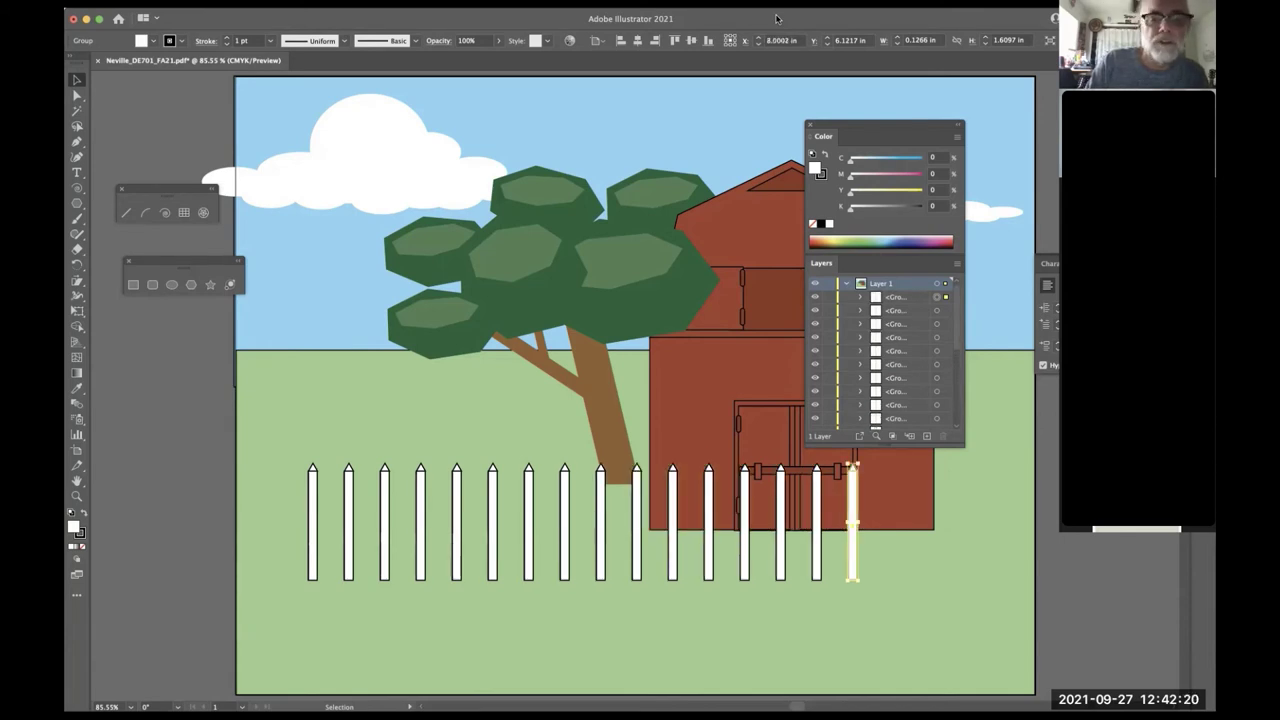
{"action": "key", "text": "super+d"}
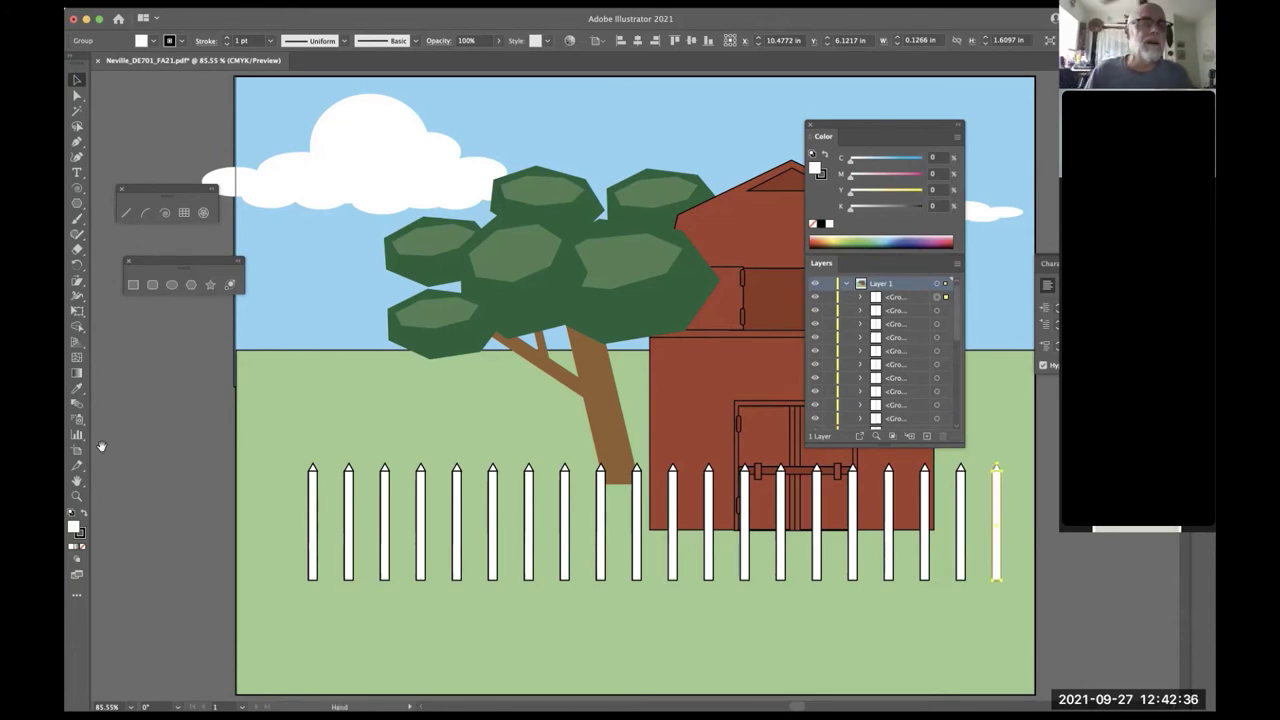
- Draw a white circle with a black stroke on the empty pasteboard left of the artboard and deselect it
{"action": "left_click_drag", "start_coordinate": [253, 358], "coordinate": [513, 308]}
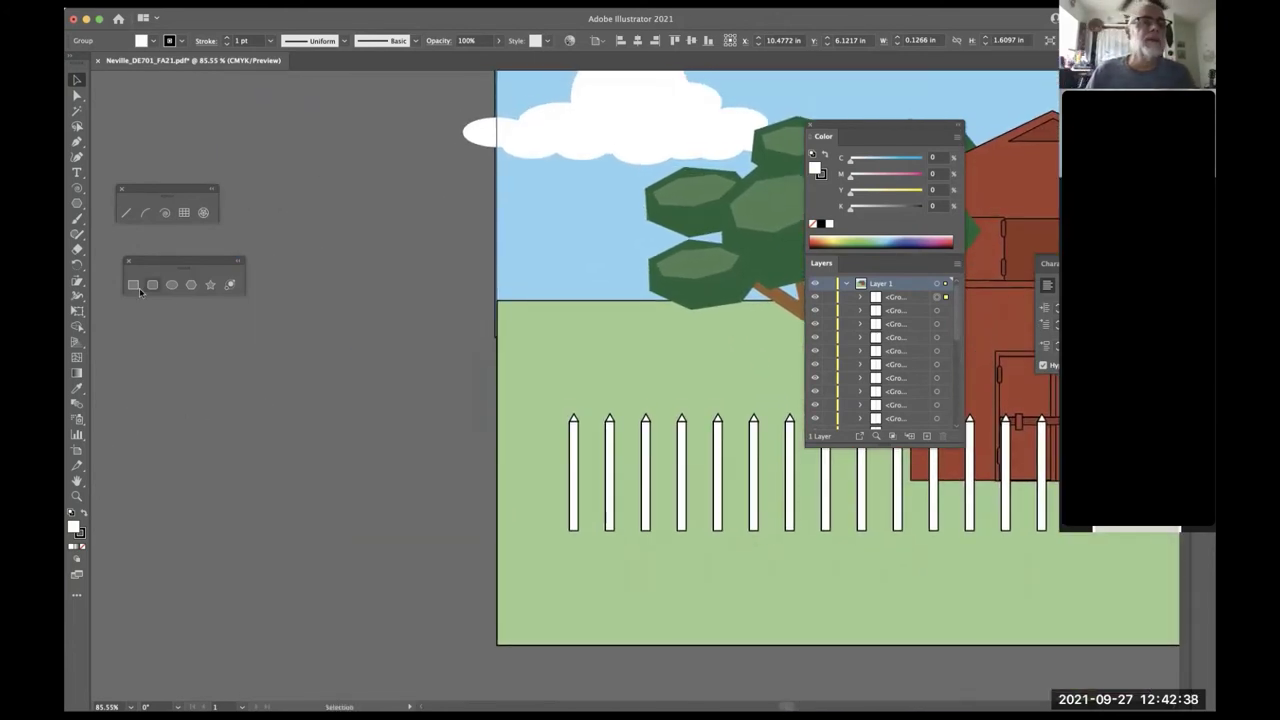
{"action": "left_click", "coordinate": [171, 284]}
{"action": "left_click_drag", "start_coordinate": [291, 326], "coordinate": [437, 473]}
{"action": "left_click", "coordinate": [357, 295], "text": "super"}
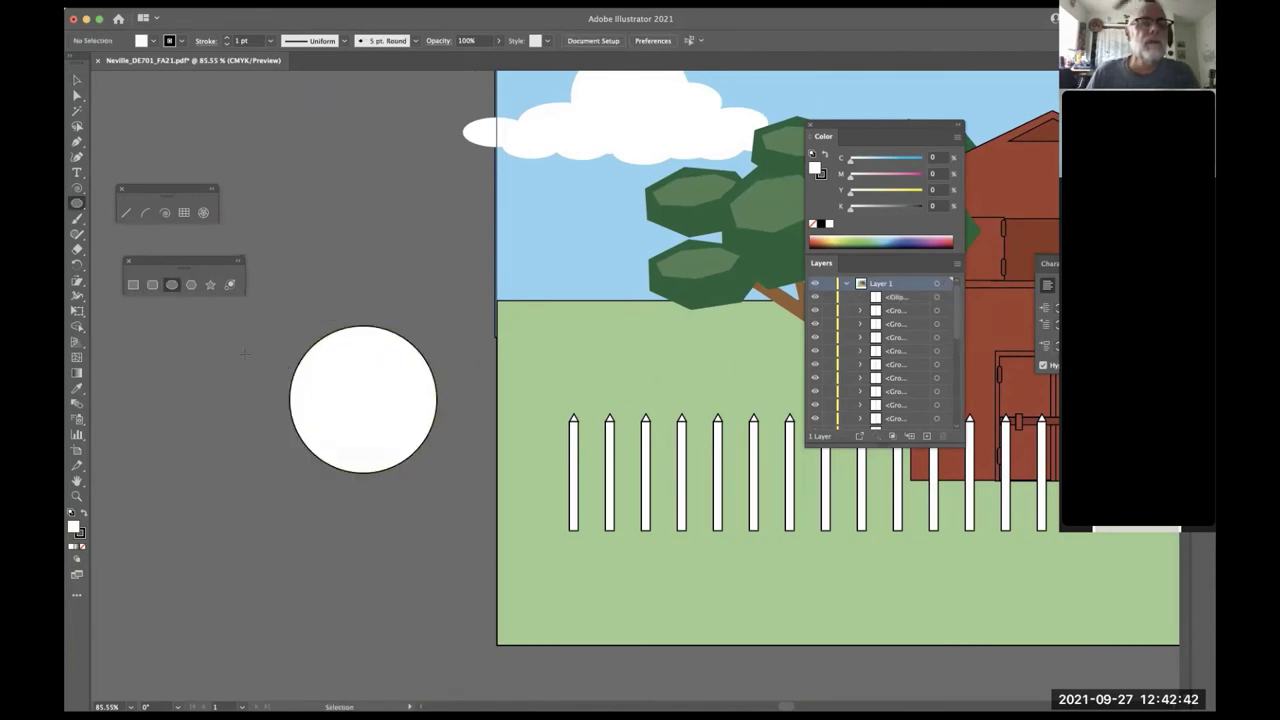
- Draw a straight vertical line about 0.42 in long with the Pen tool, from the circle's topmost point inward
{"action": "left_click", "coordinate": [76, 141]}
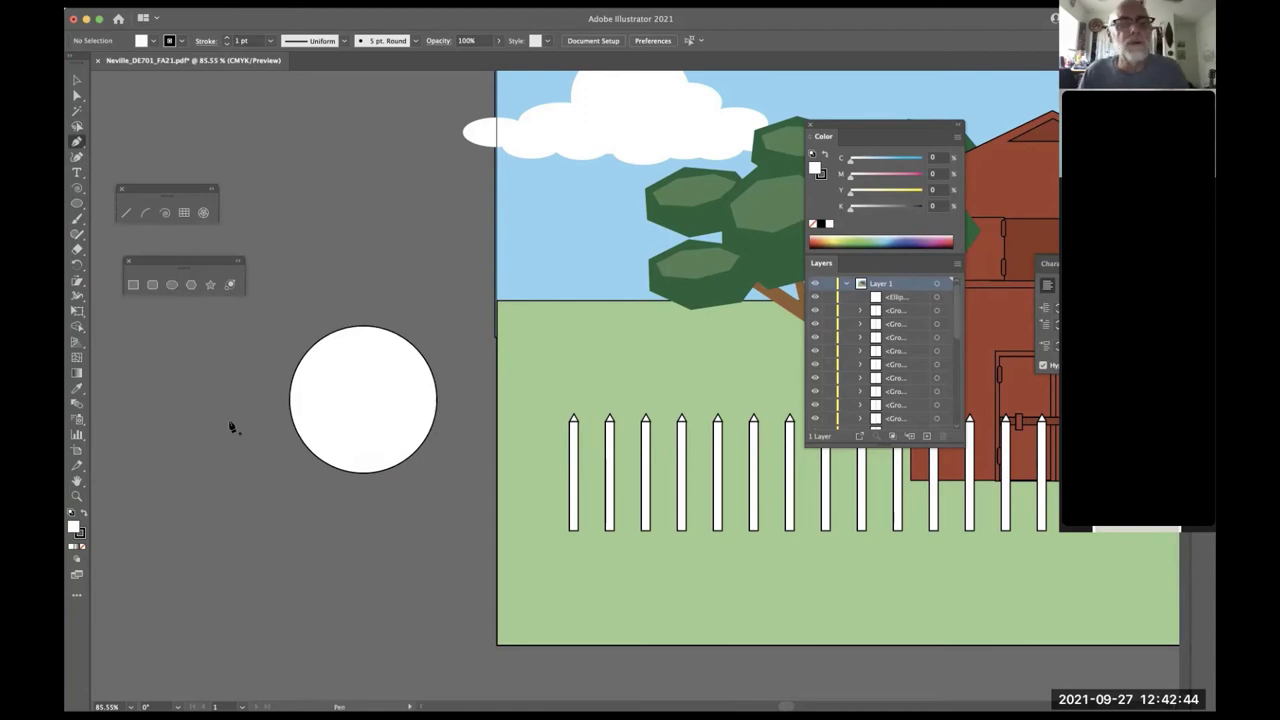
{"action": "left_click", "coordinate": [363, 328]}
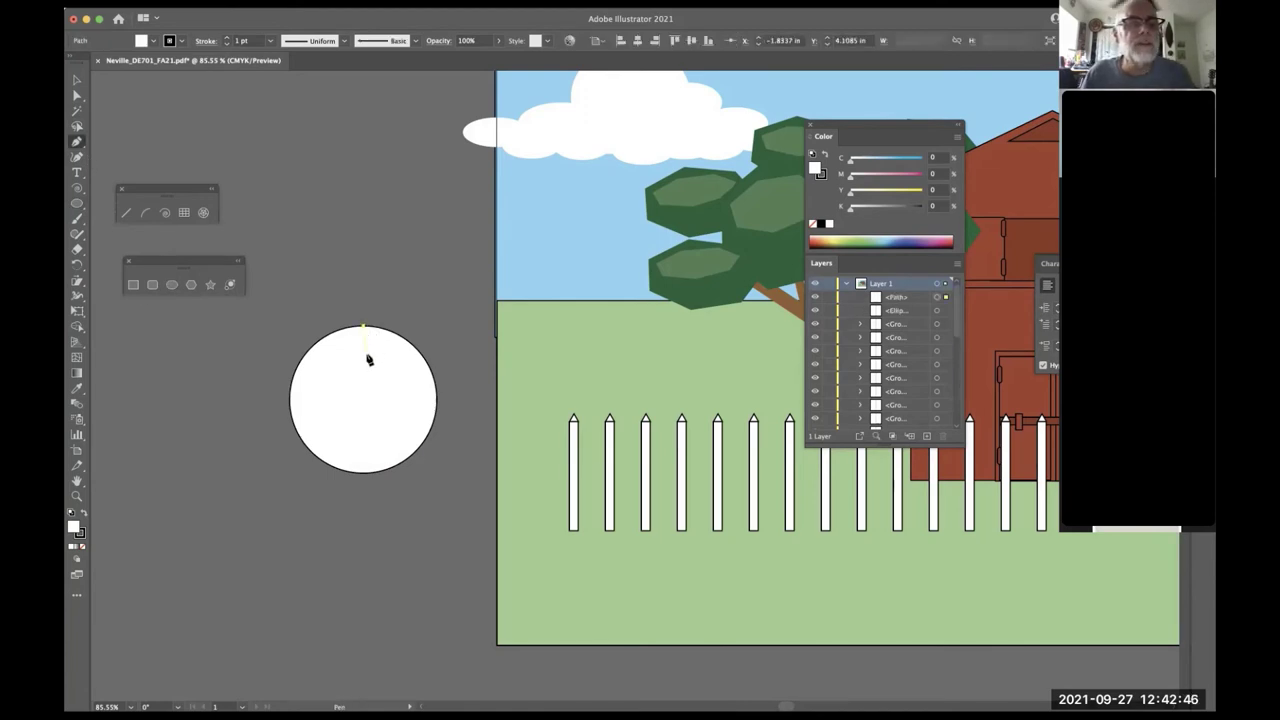
{"action": "left_click", "coordinate": [363, 357]}
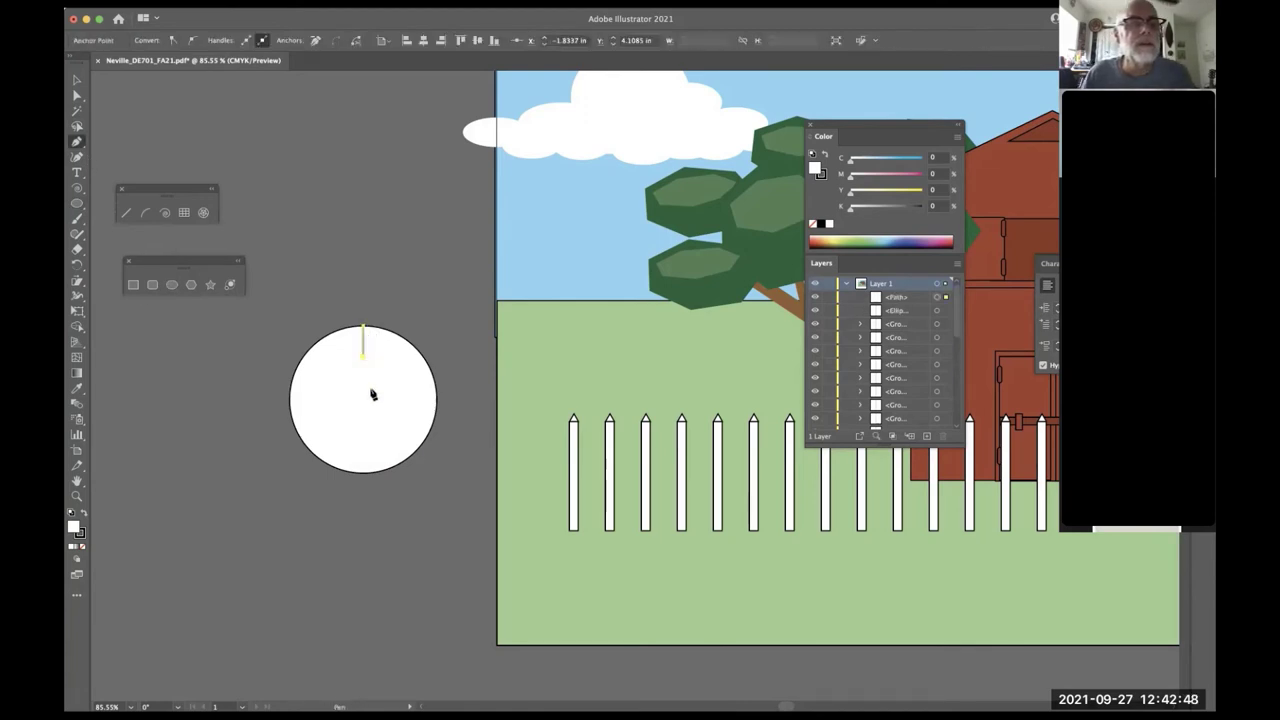
{"action": "left_click", "coordinate": [402, 323], "text": "super"}
{"action": "left_click", "coordinate": [364, 350], "text": "super"}
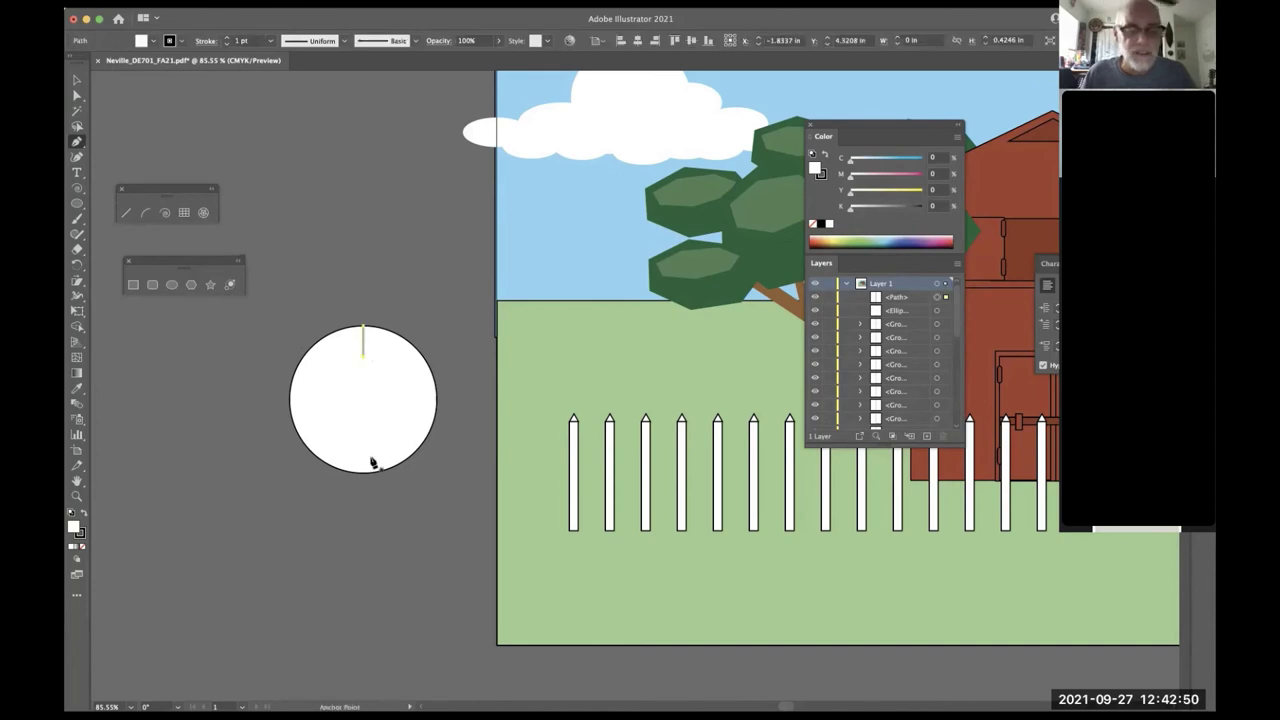
- In Outline view, make a copy of the short line rotated 12° about the circle's center
{"action": "key", "text": "super+y"}
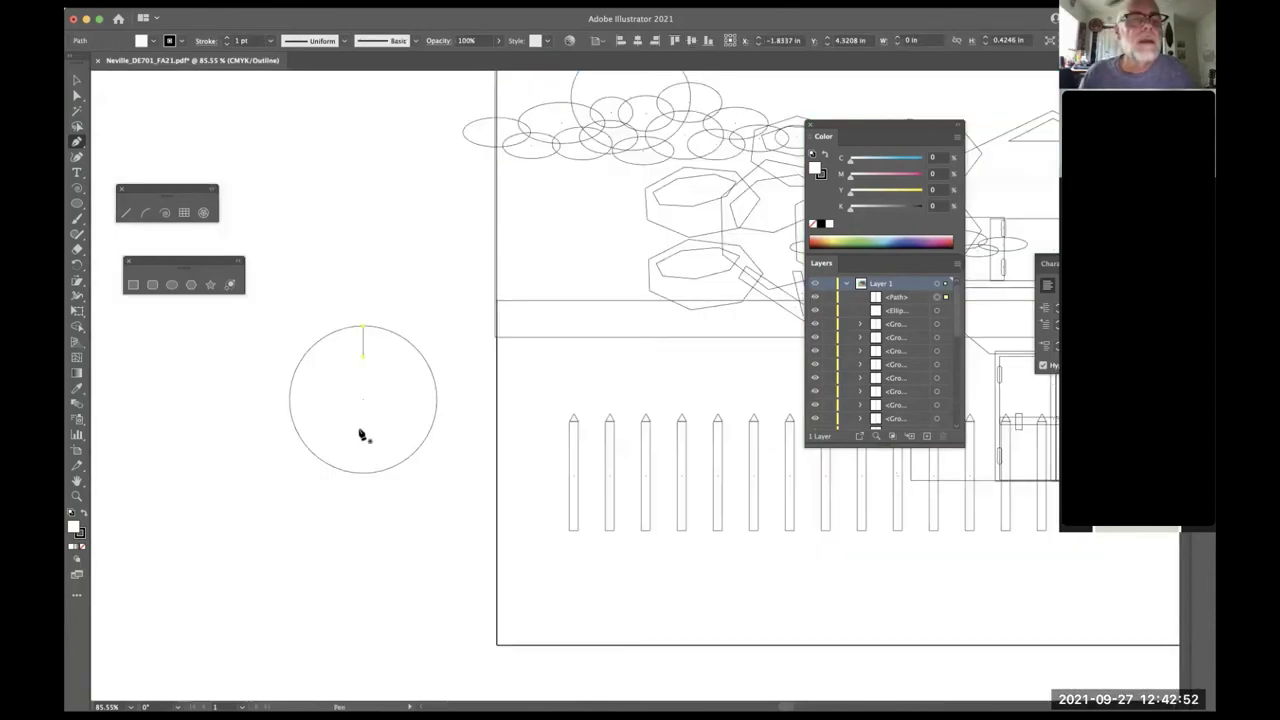
{"action": "key", "text": "r"}
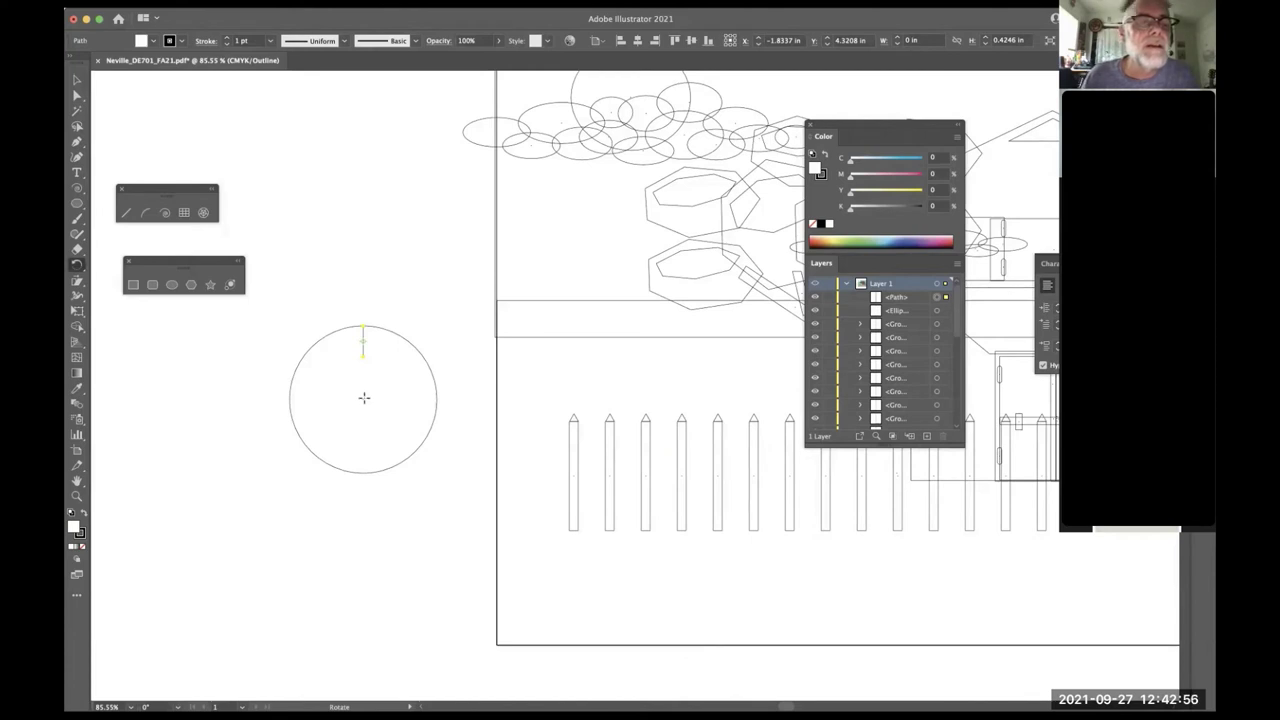
{"action": "left_click", "coordinate": [364, 398]}
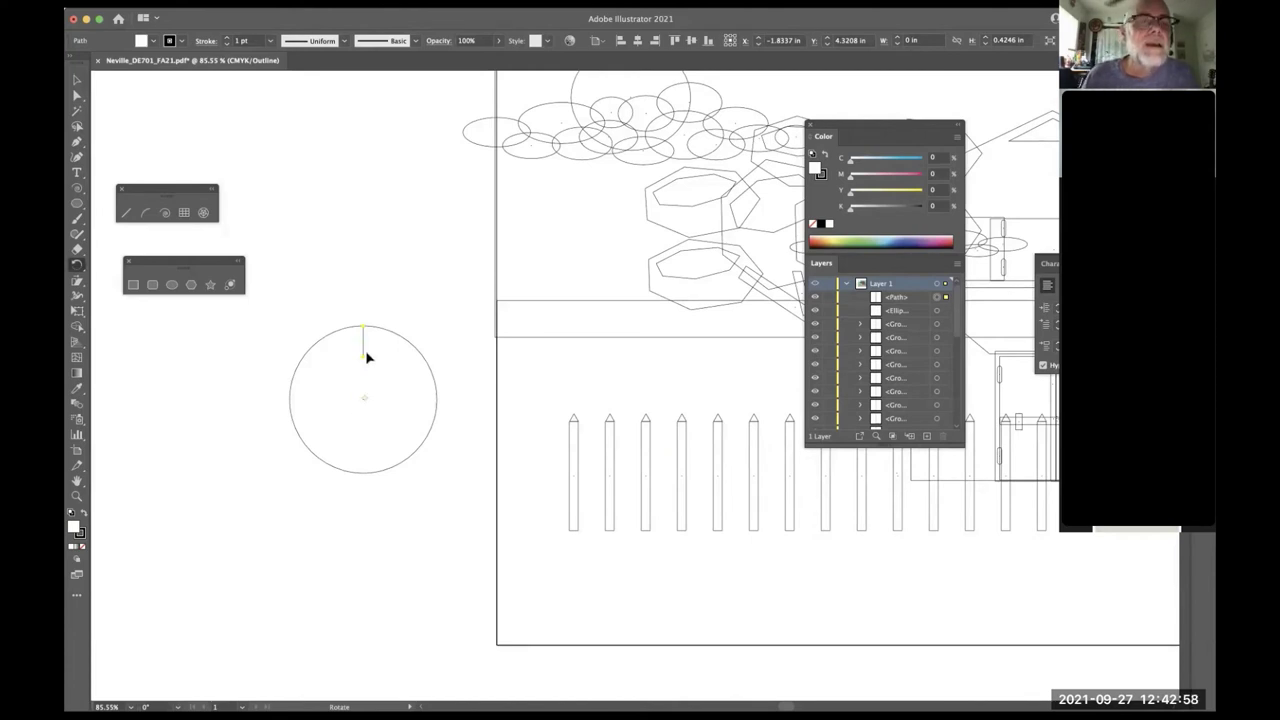
{"action": "key", "text": "v"}
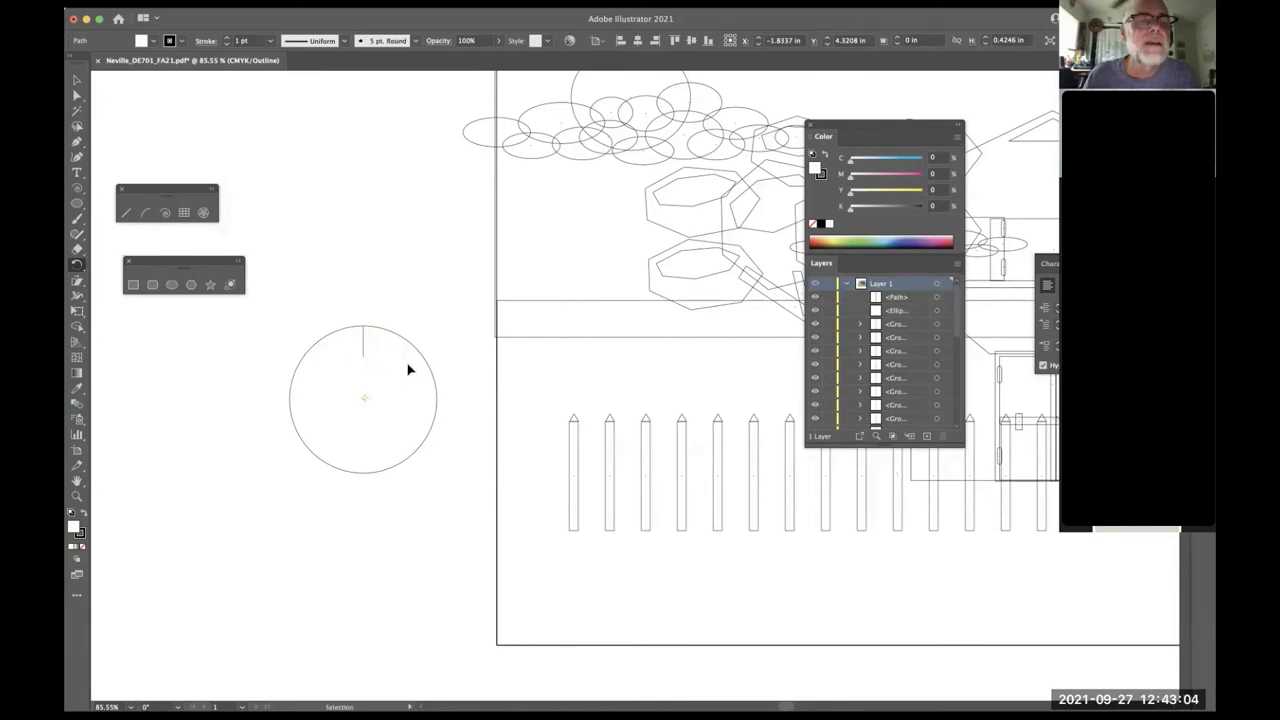
{"action": "left_click", "coordinate": [408, 366]}
{"action": "left_click", "coordinate": [361, 366]}
{"action": "key", "text": "r"}
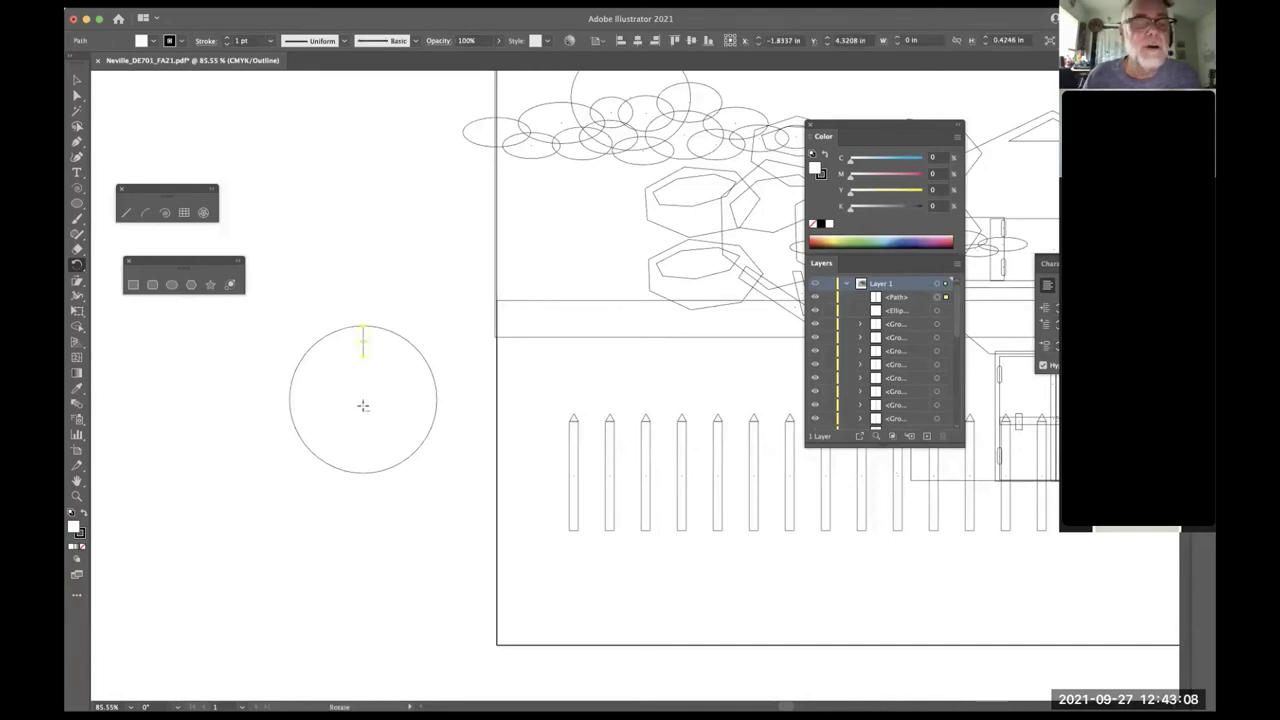
{"action": "left_click", "coordinate": [364, 401], "text": "alt"}
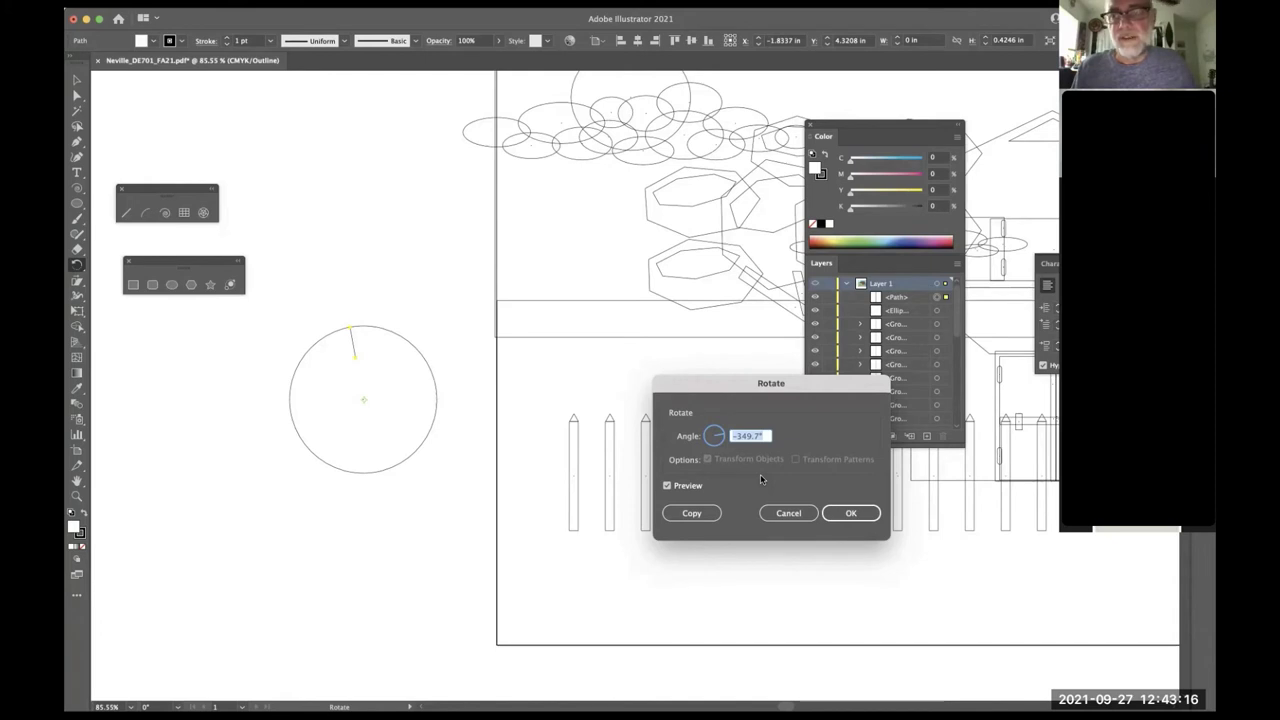
{"action": "type", "text": "12"}
{"action": "key", "text": "Tab"}
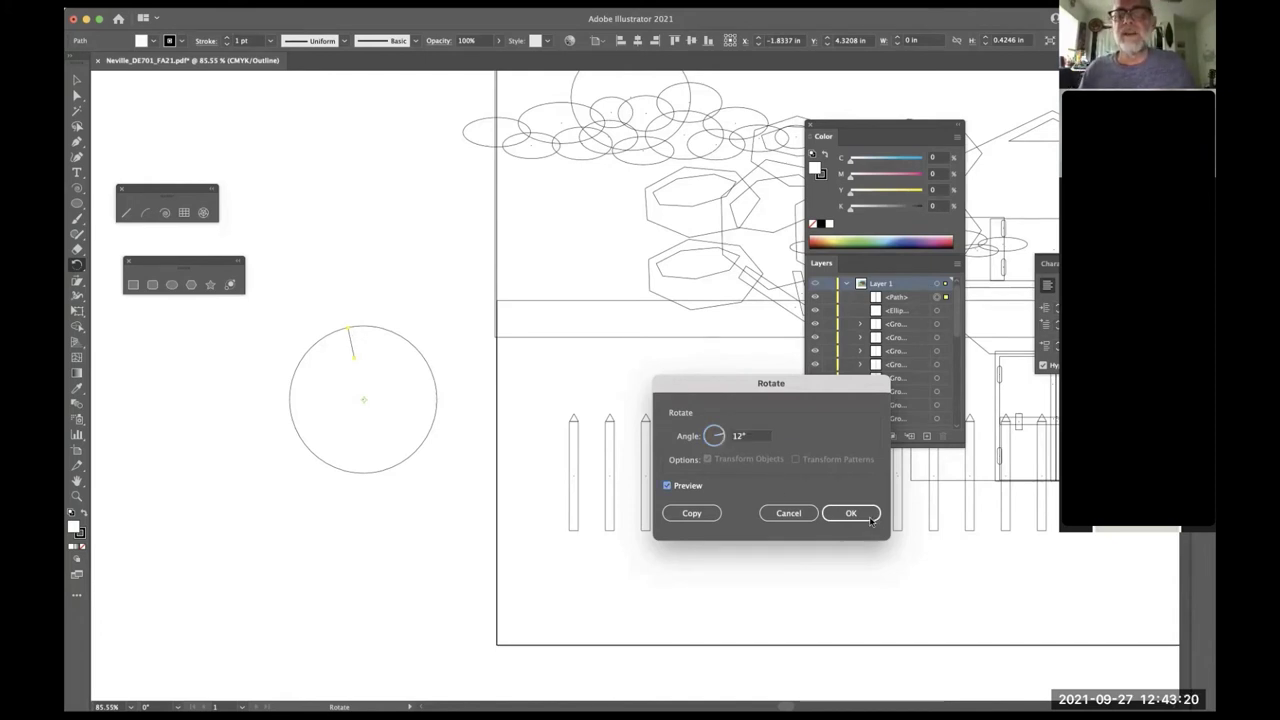
{"action": "left_click", "coordinate": [692, 513]}
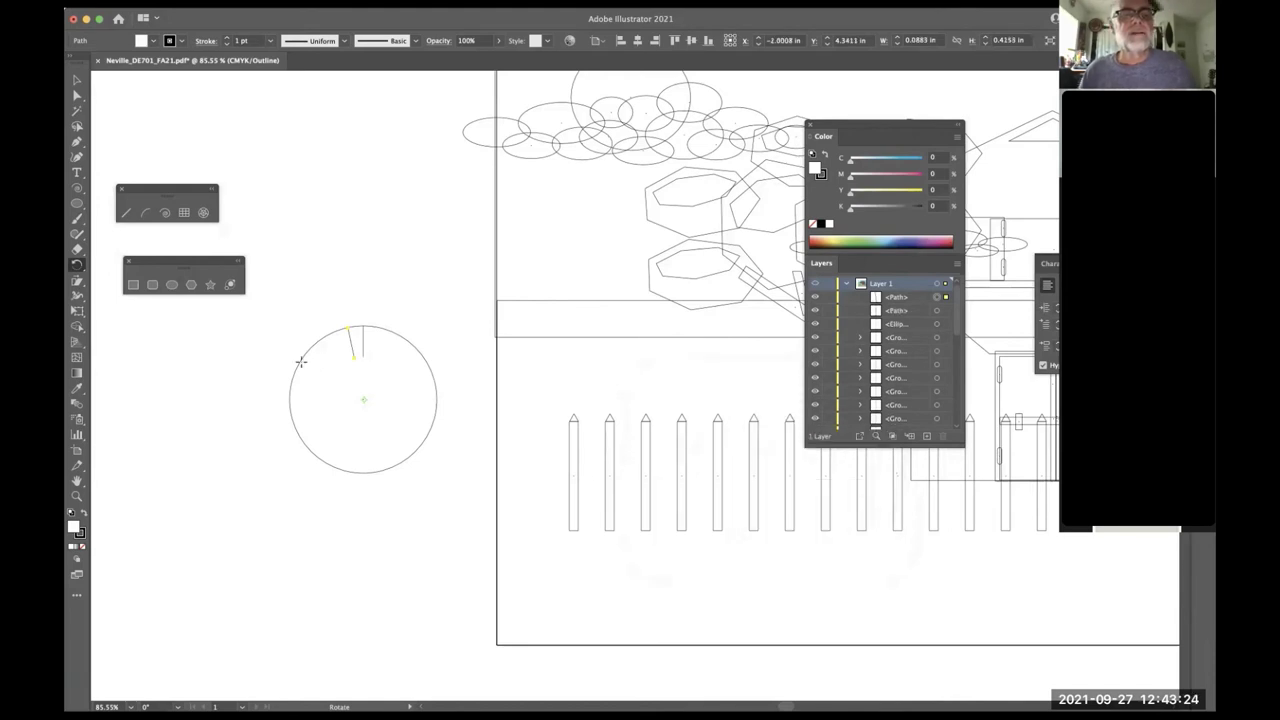
- Repeat the 12° rotated copy until the short tick lines go all the way around the circle
{"action": "key", "text": "ctrl+d"}
{"action": "key", "text": "ctrl+d"}
{"action": "key", "text": "ctrl+d"}
{"action": "key", "text": "ctrl+d"}
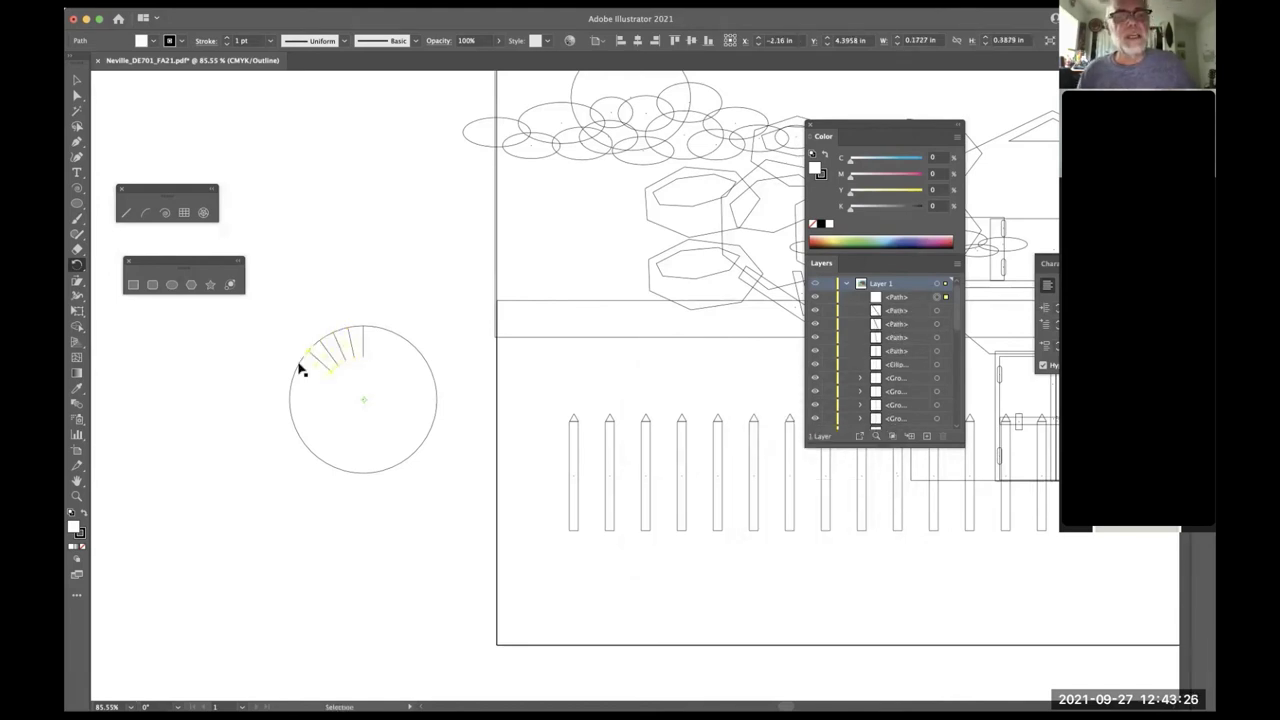
{"action": "key", "text": "super+d"}
{"action": "key", "text": "super+d"}
{"action": "key", "text": "super+d"}
{"action": "key", "text": "super+d"}
{"action": "key", "text": "super+d"}
{"action": "key", "text": "super+d"}
{"action": "key", "text": "super+d"}
{"action": "key", "text": "super+d"}
{"action": "key", "text": "super+d"}
{"action": "key", "text": "super+d"}
{"action": "key", "text": "super+d"}
{"action": "key", "text": "super+d"}
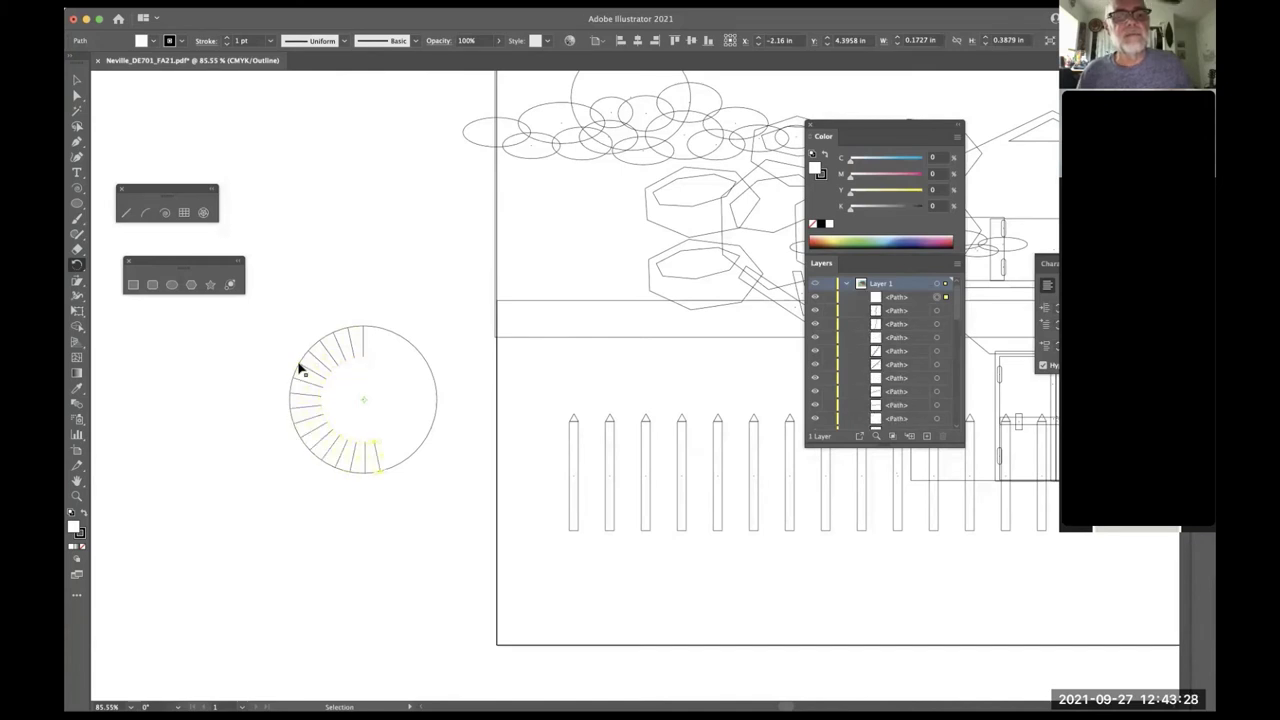
{"action": "key", "text": "super+d"}
{"action": "key", "text": "super+d"}
{"action": "key", "text": "super+d"}
{"action": "key", "text": "super+d"}
{"action": "key", "text": "super+d"}
{"action": "key", "text": "super+d"}
{"action": "key", "text": "super+d"}
{"action": "key", "text": "super+d"}
{"action": "key", "text": "super+d"}
{"action": "key", "text": "super+d"}
{"action": "key", "text": "super+d"}
{"action": "key", "text": "super+d"}
{"action": "key", "text": "super+d"}
{"action": "key", "text": "super+d"}
{"action": "key", "text": "super+d"}
{"action": "key", "text": "super+d"}
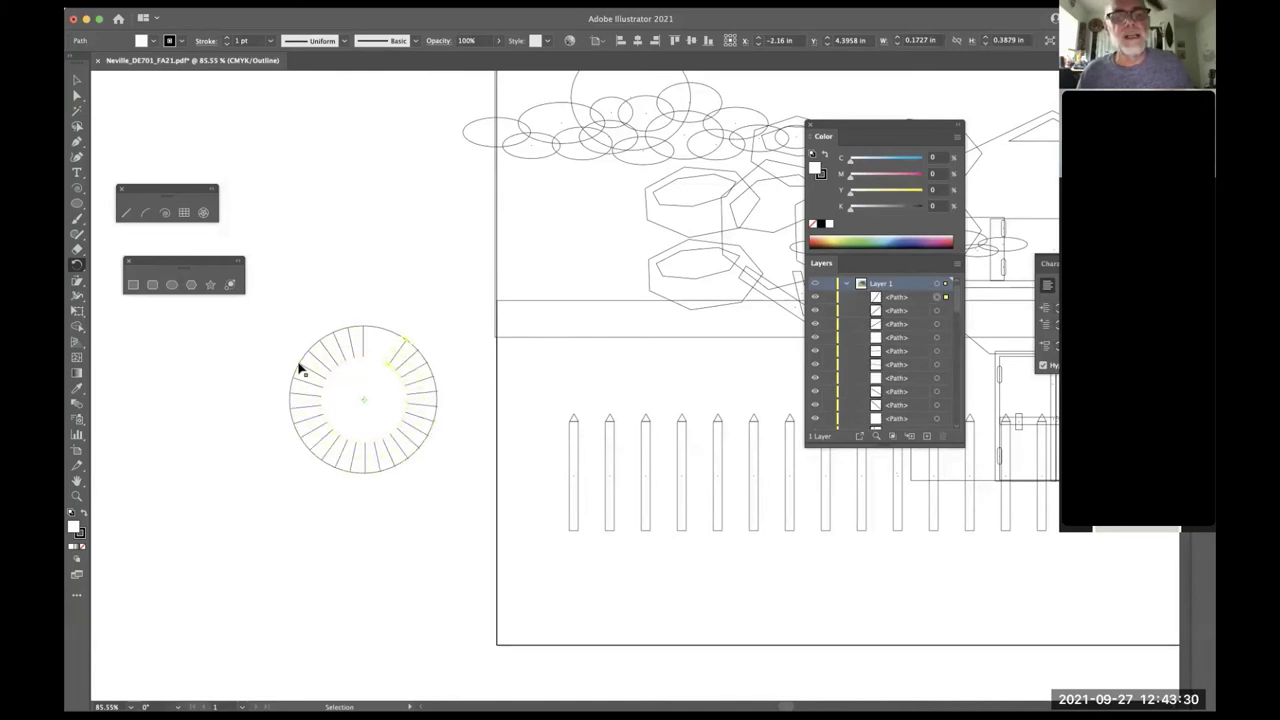
{"action": "key", "text": "super+d"}
{"action": "key", "text": "super+d"}
{"action": "key", "text": "super+d"}
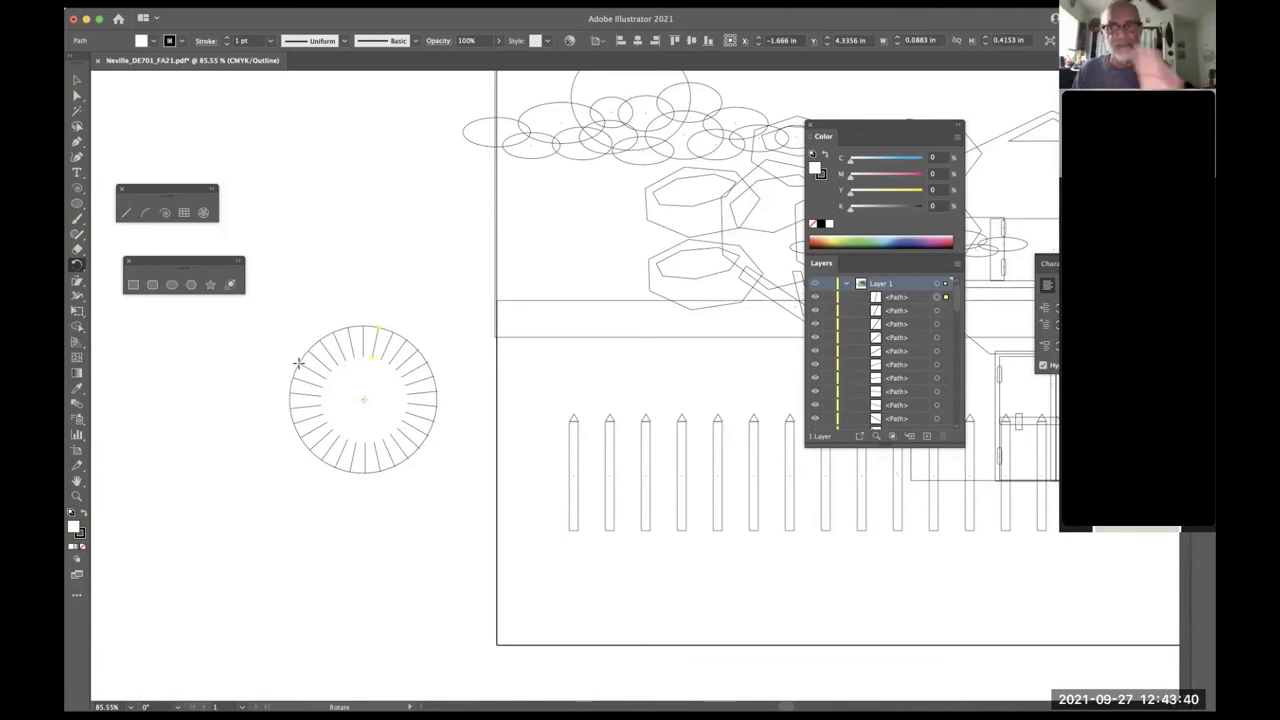
- Return to Preview mode and delete the circle together with all its tick lines
{"action": "key", "text": "super+0"}
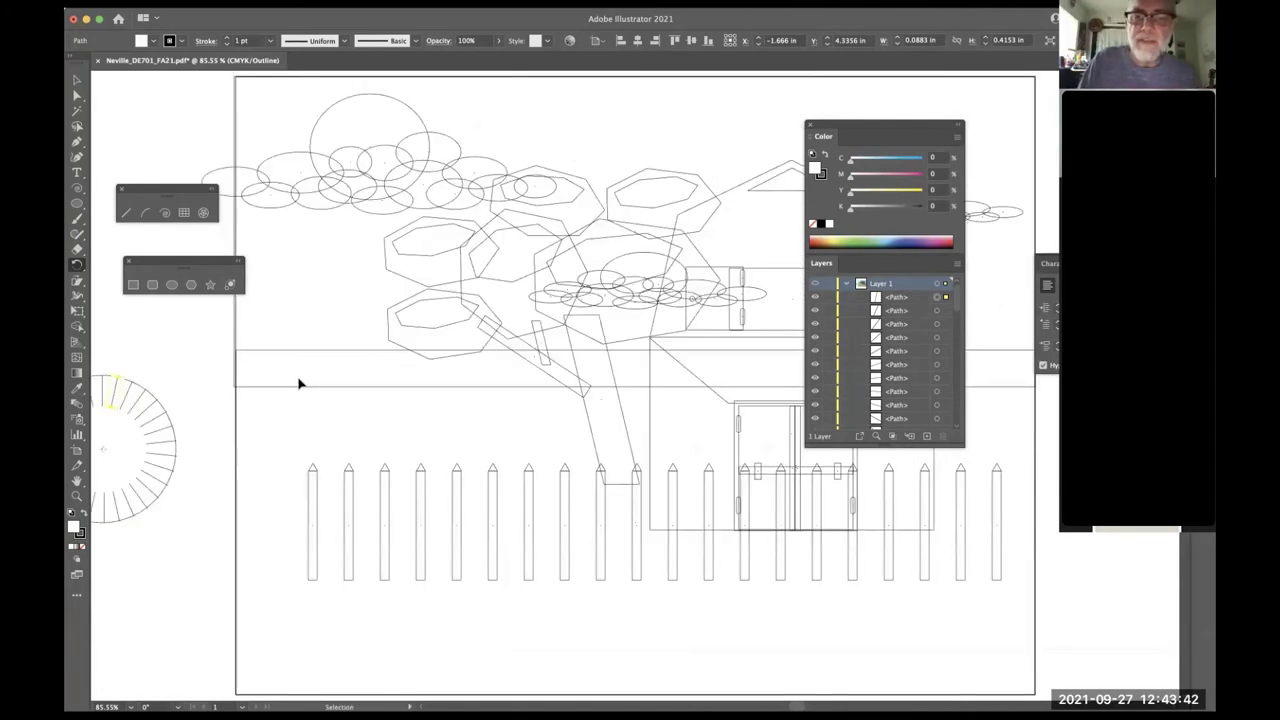
{"action": "key", "text": "super+y"}
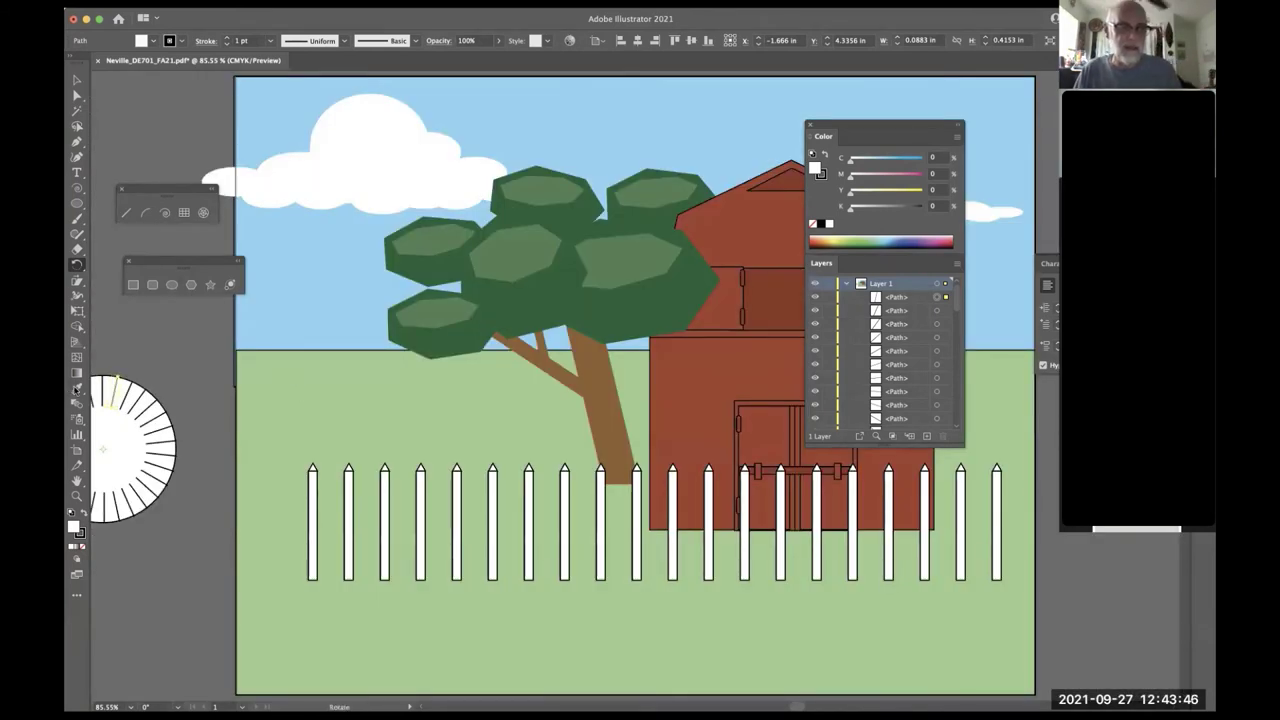
{"action": "key", "text": "v"}
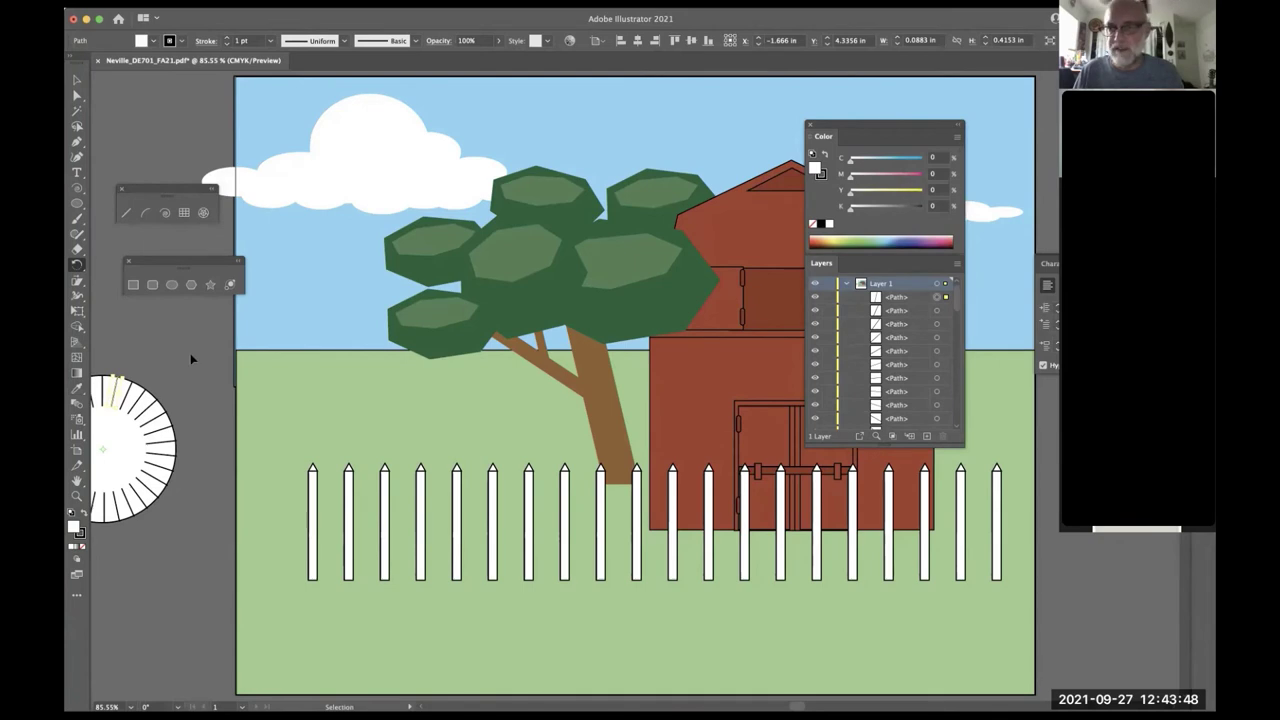
{"action": "scroll", "coordinate": [148, 547], "scroll_direction": "left", "scroll_amount": 5}
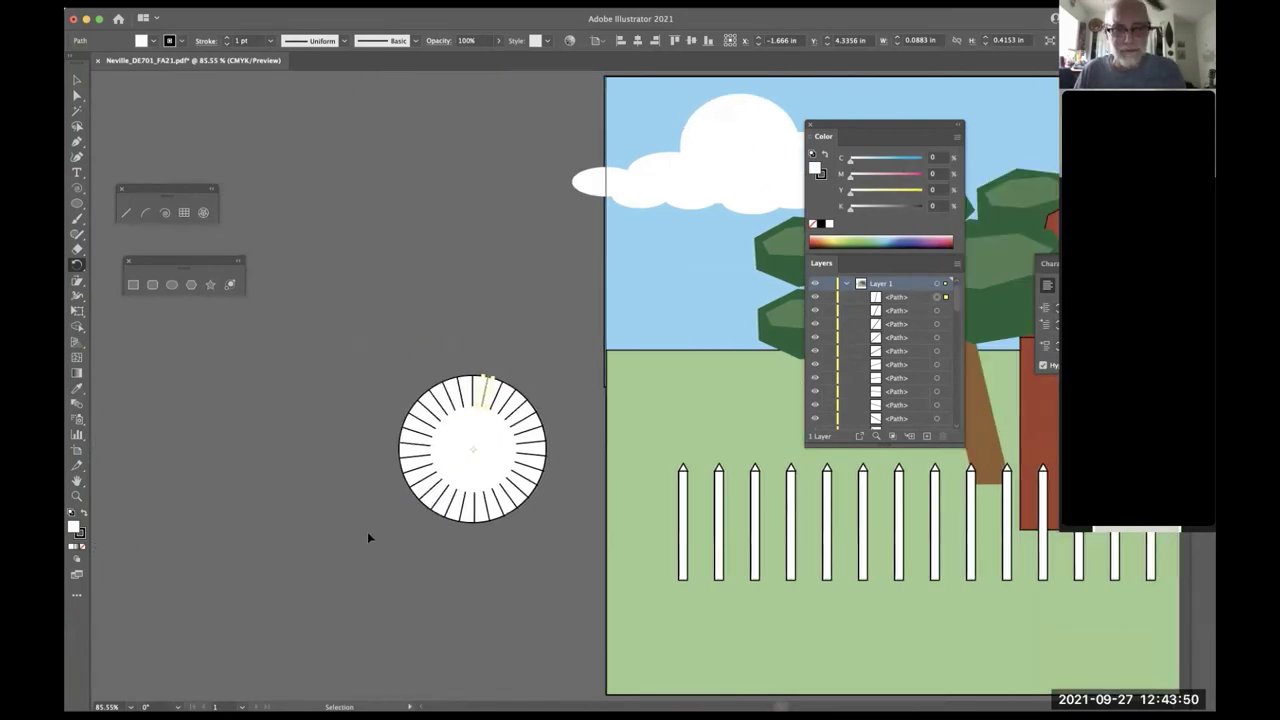
{"action": "key", "text": "super+a"}
{"action": "key", "text": "r"}
{"action": "key", "text": "Delete"}
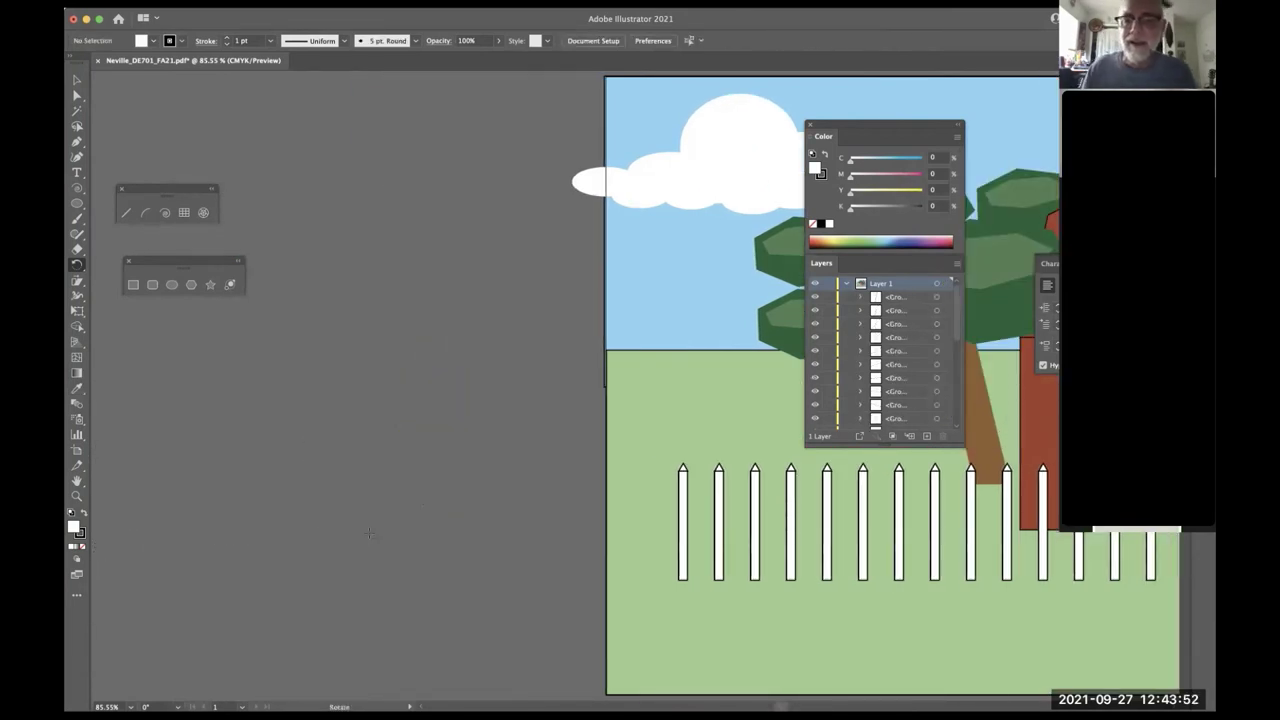
{"action": "left_click_drag", "start_coordinate": [815, 391], "coordinate": [815, 351]}
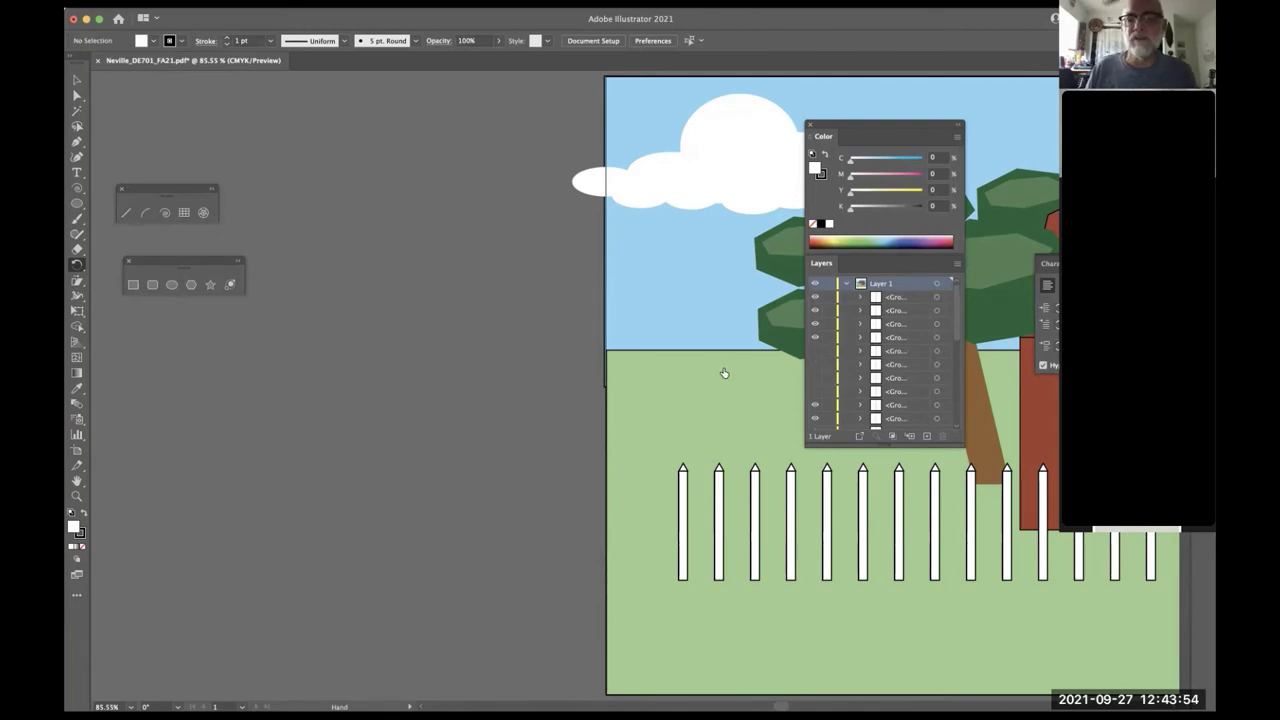
{"action": "key", "text": "super+z"}
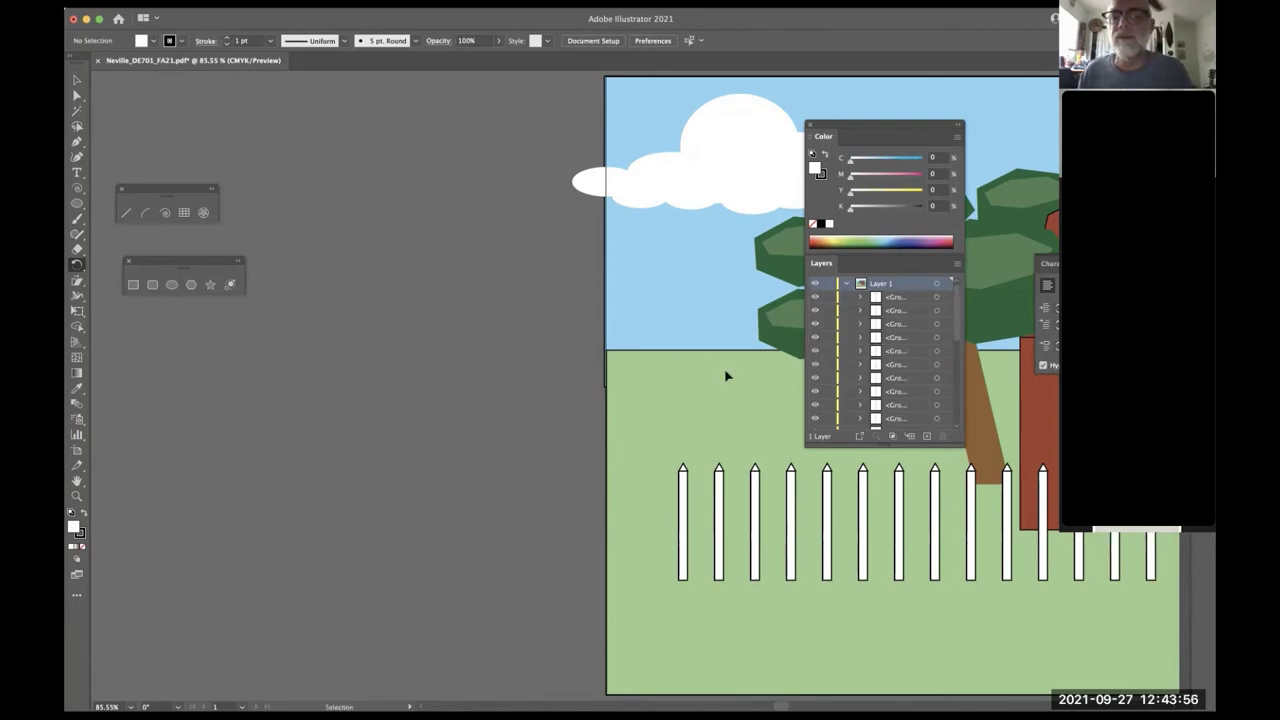
{"action": "left_click_drag", "start_coordinate": [734, 357], "coordinate": [284, 292]}
{"action": "scroll", "coordinate": [270, 315], "scroll_direction": "right", "scroll_amount": 5}
{"action": "scroll", "coordinate": [260, 340], "scroll_direction": "up", "scroll_amount": 1}
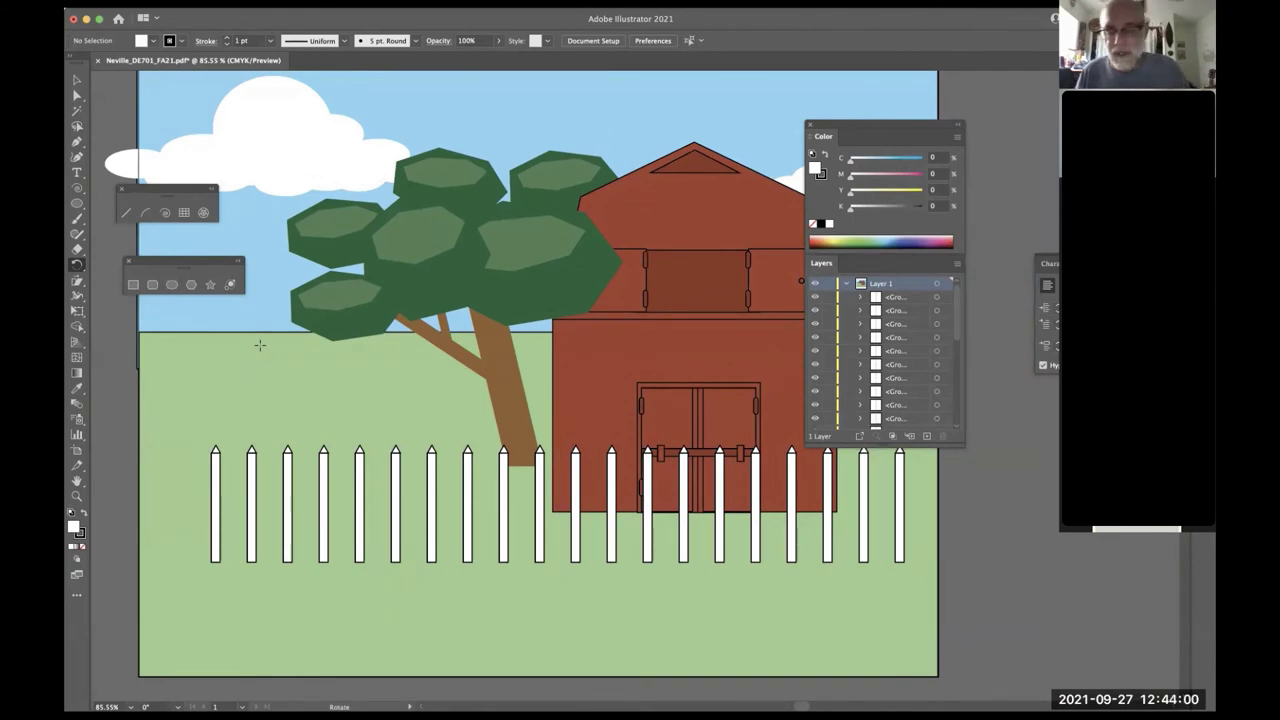
{"action": "key", "text": "l"}
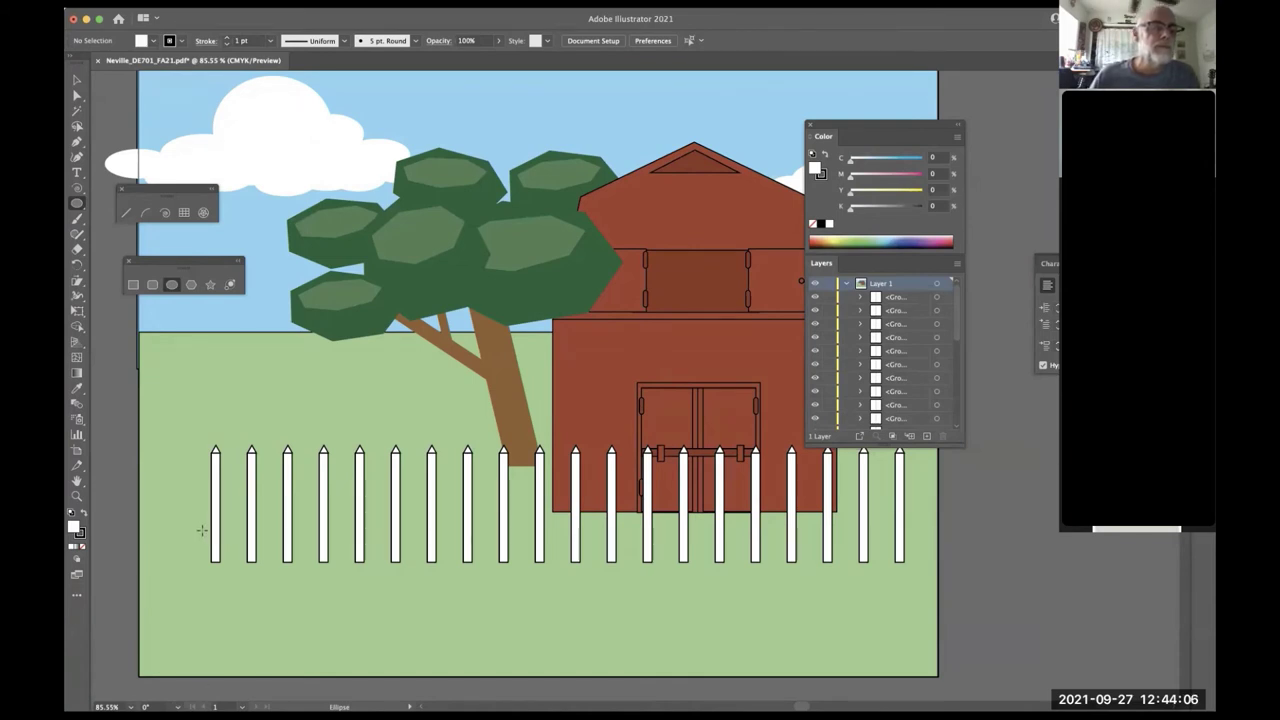
{"action": "left_click_drag", "start_coordinate": [203, 529], "coordinate": [615, 545]}
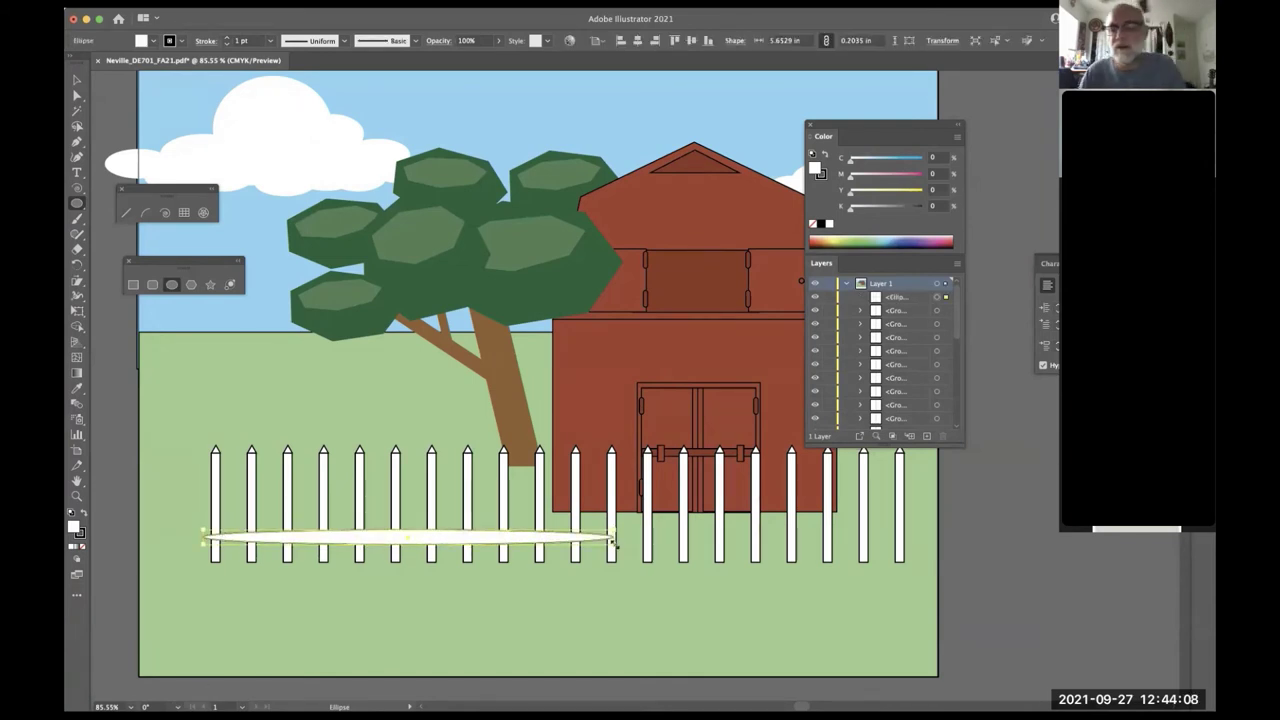
{"action": "key", "text": "ctrl+z"}
- Draw a horizontal fence rail rectangle about 9.73 in by 0.14 in across the lower pickets and duplicate it across the upper pickets
{"action": "key", "text": "m"}
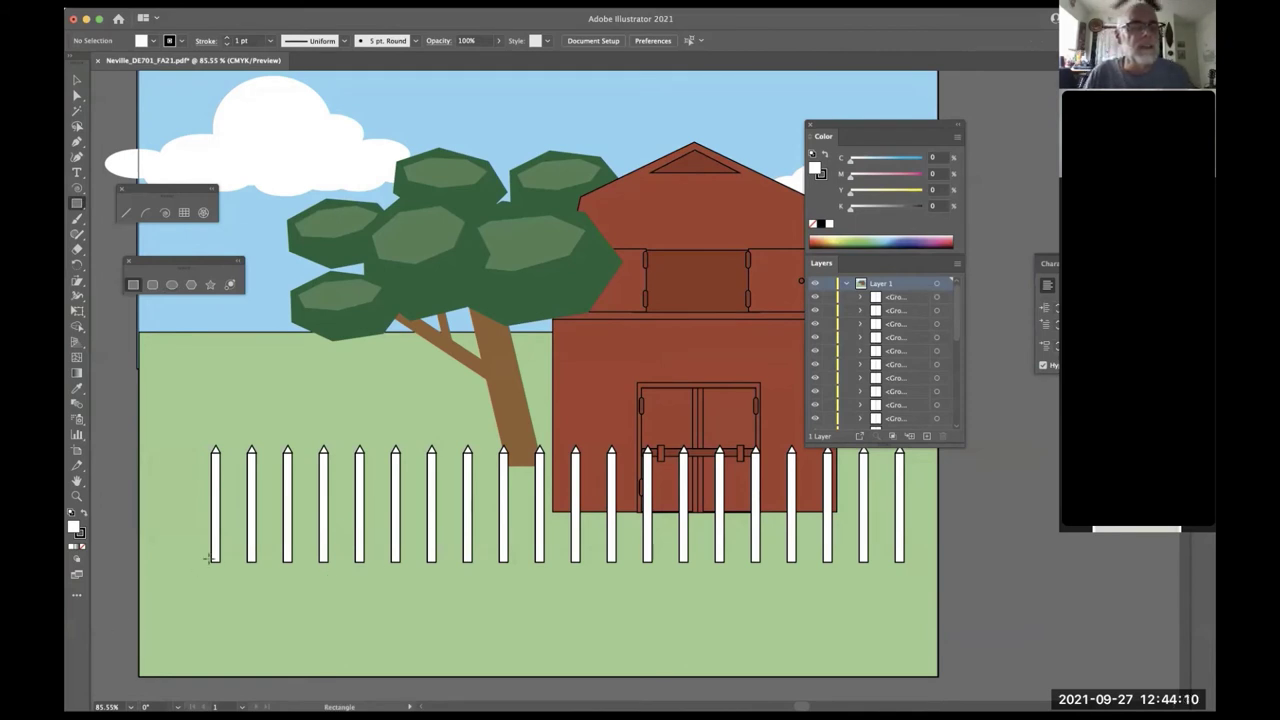
{"action": "left_click_drag", "start_coordinate": [206, 532], "coordinate": [851, 487]}
{"action": "key", "text": "v"}
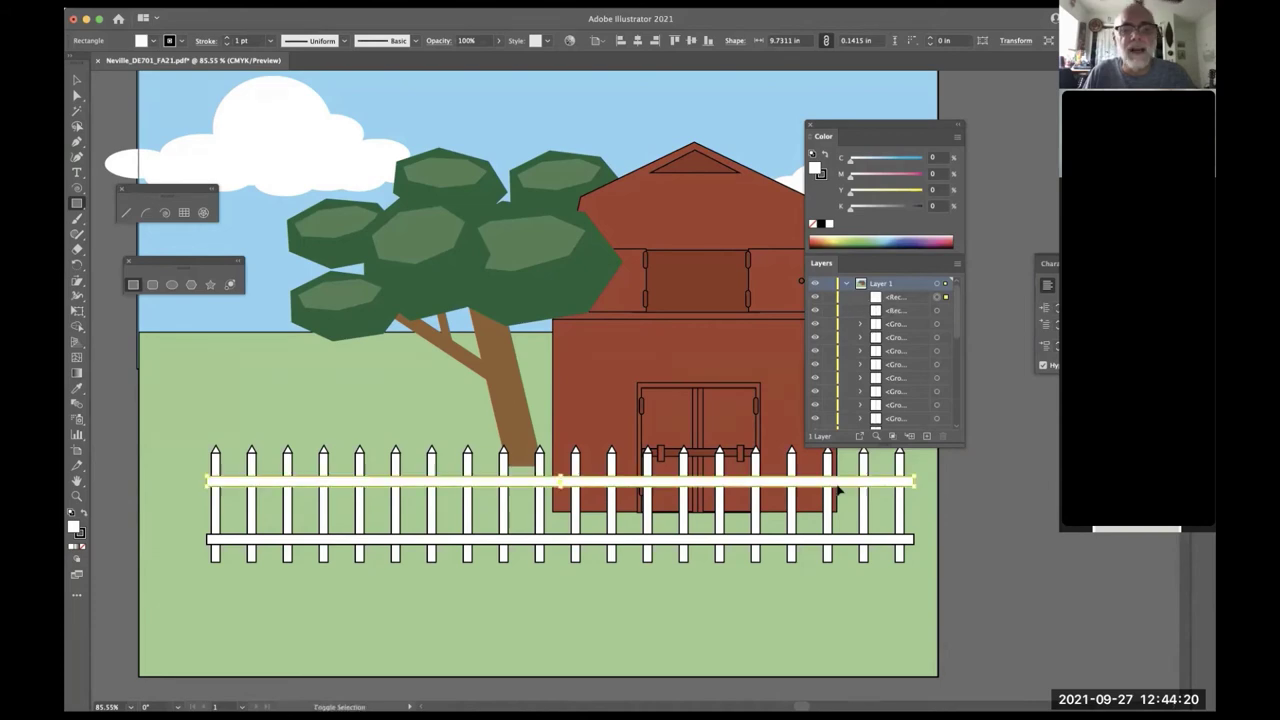
{"action": "left_click", "coordinate": [971, 538]}
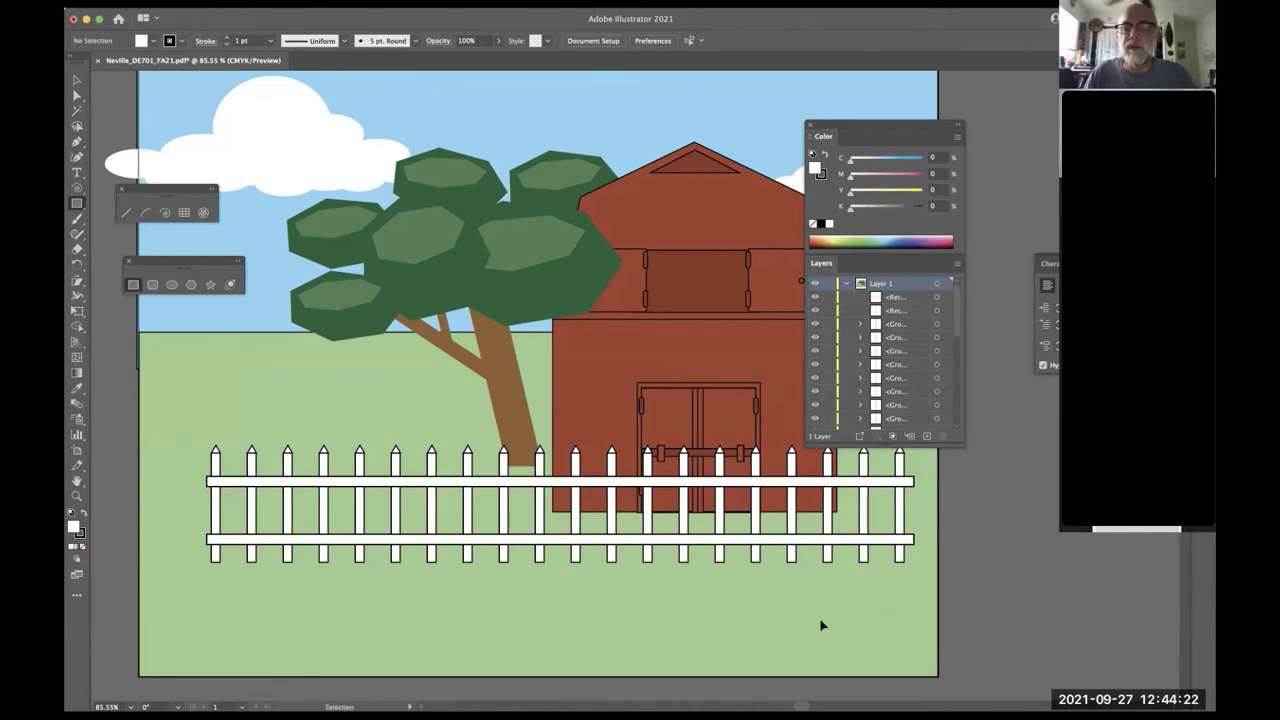
- Group all the pickets and both rails into one fence object, leaving the barn out of the selection
{"action": "scroll", "coordinate": [460, 590], "scroll_direction": "left", "scroll_amount": 10}
{"action": "key", "text": "super+a"}
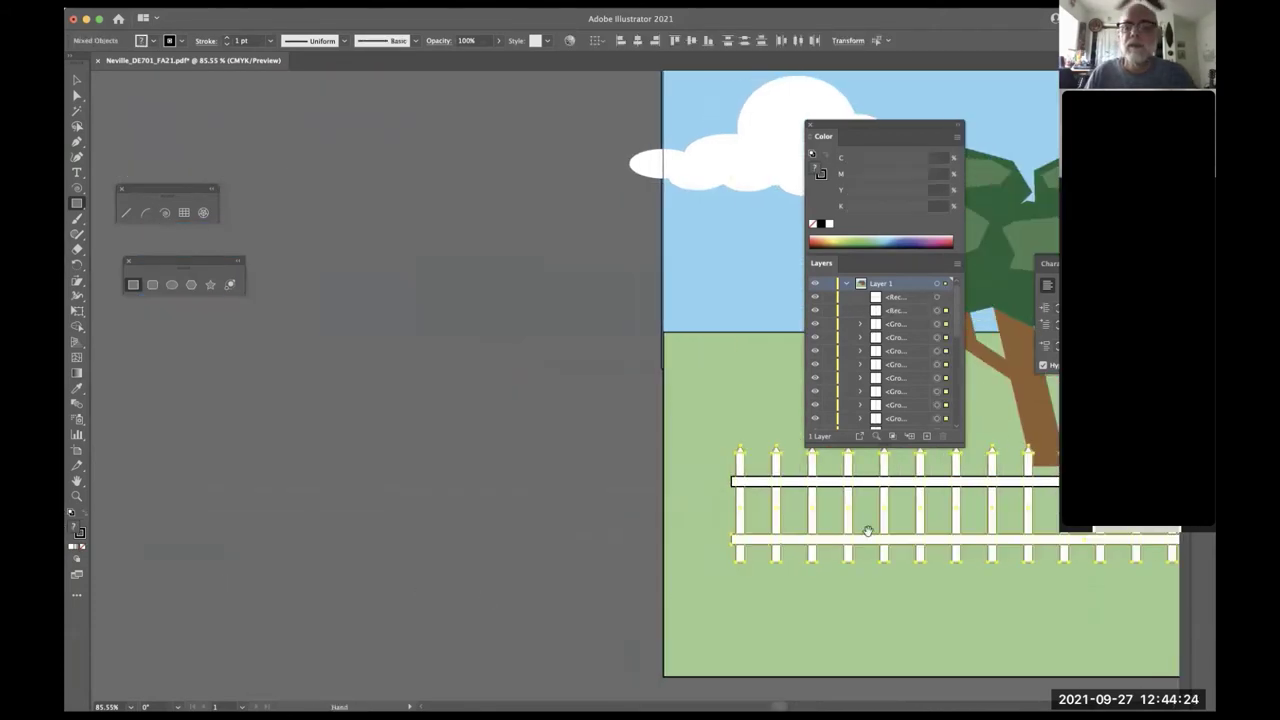
{"action": "left_click_drag", "start_coordinate": [867, 531], "coordinate": [295, 540]}
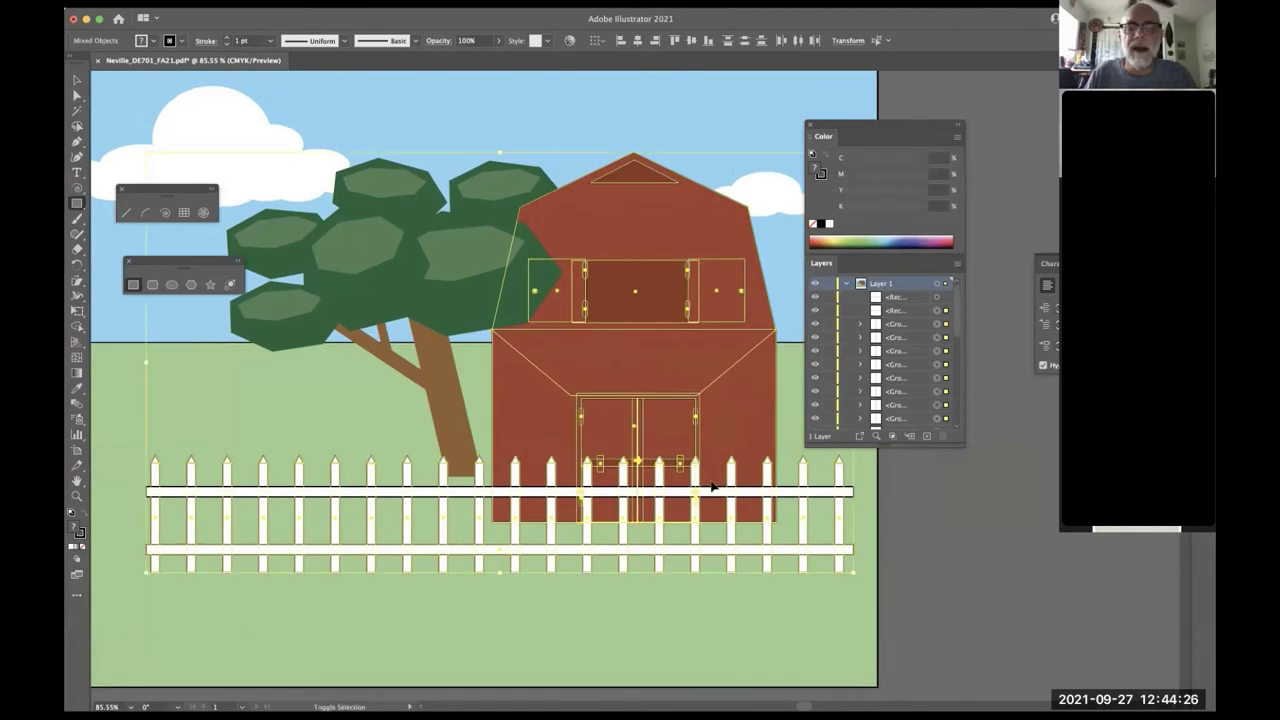
{"action": "left_click", "coordinate": [727, 450], "text": "shift"}
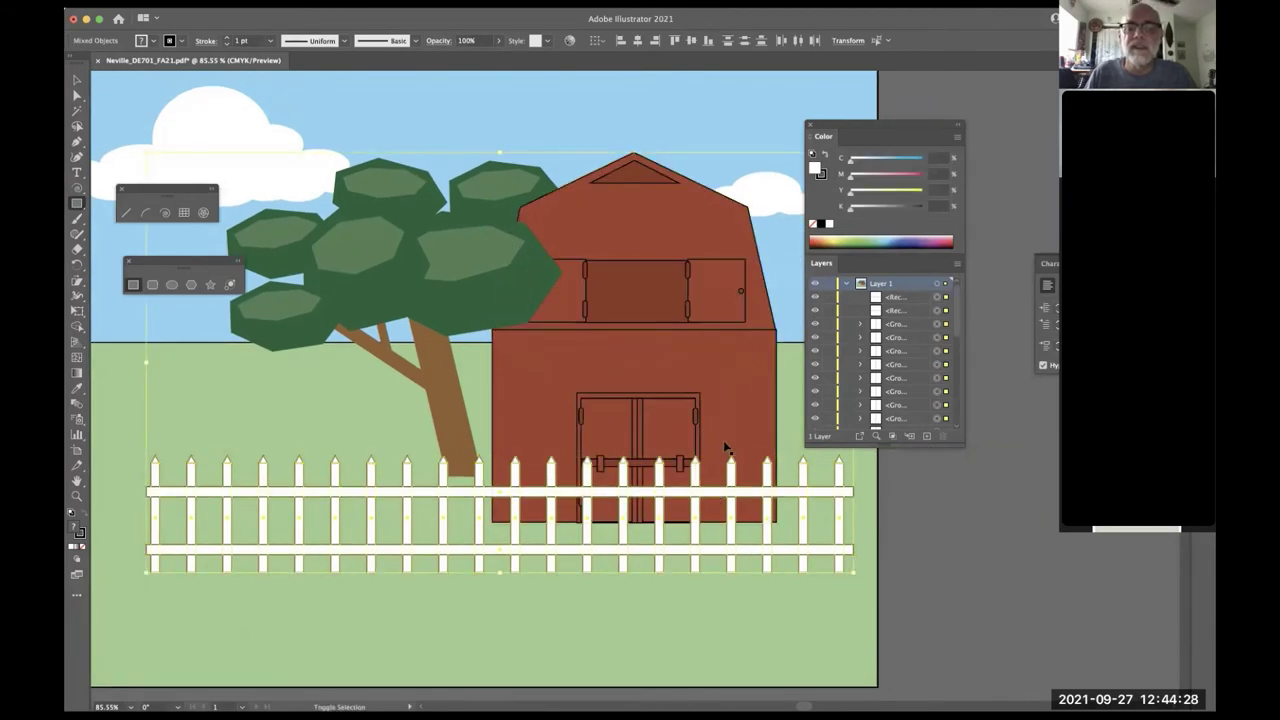
{"action": "key", "text": "m"}
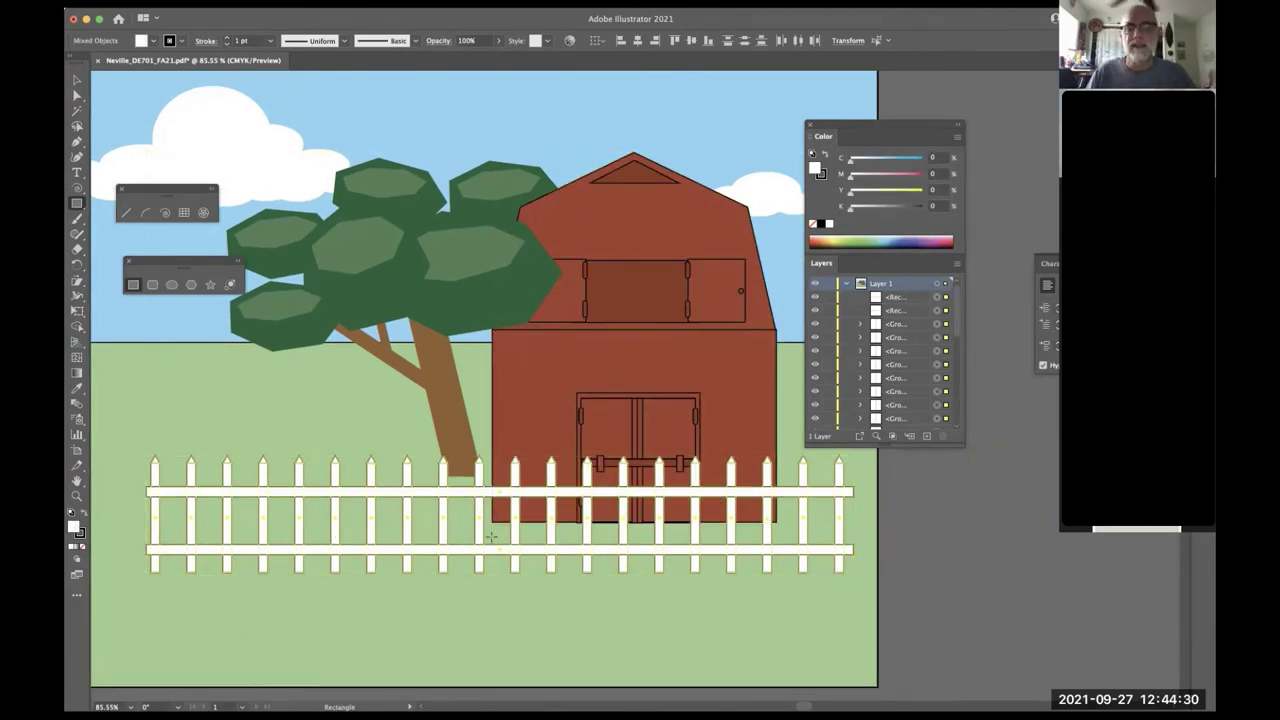
{"action": "key", "text": "super+g"}
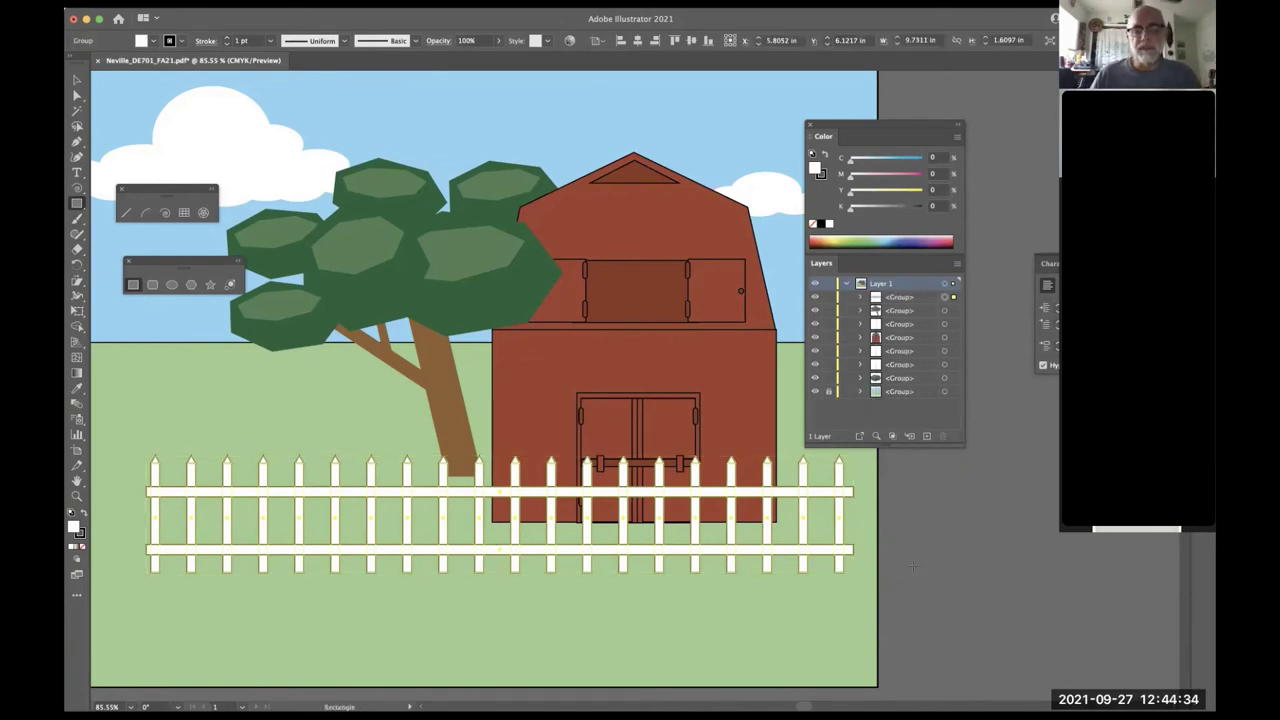
- Move the fence group past the artboard's right edge, to about X 7.11 in, Y 5.82 in
{"action": "key", "text": "v"}
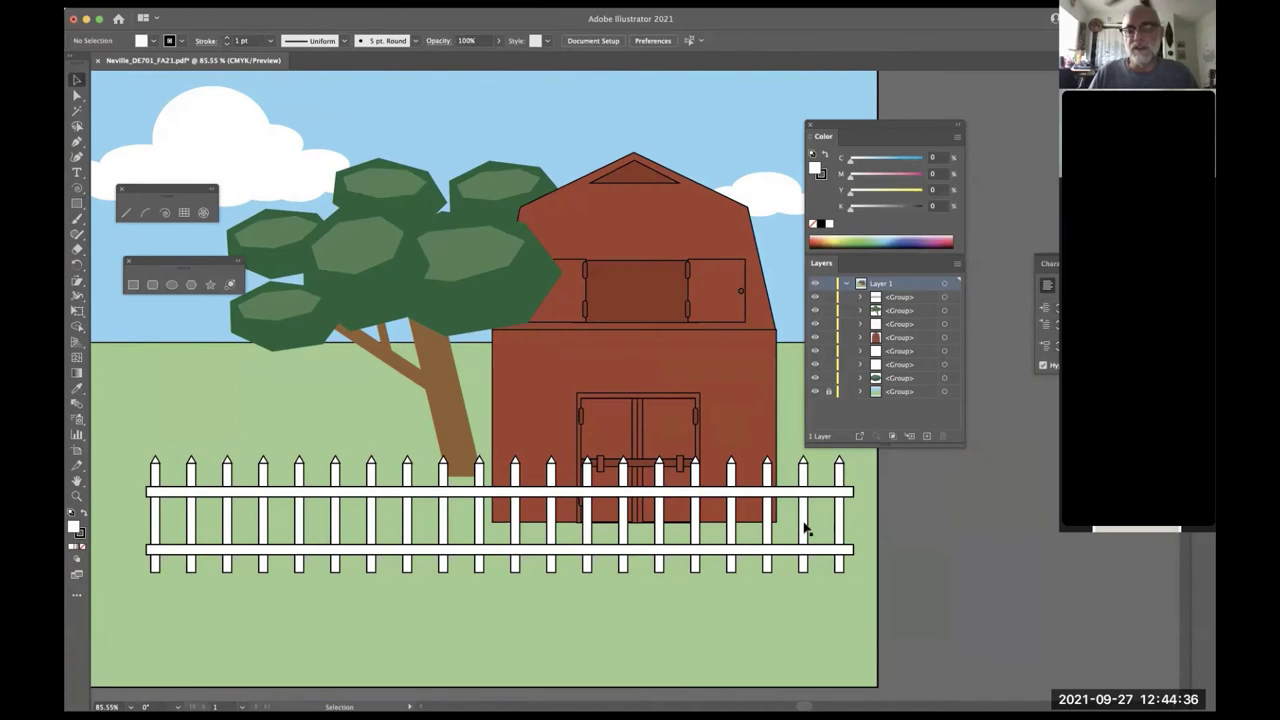
{"action": "left_click_drag", "start_coordinate": [806, 530], "coordinate": [903, 506]}
{"action": "scroll", "coordinate": [843, 623], "scroll_direction": "left", "scroll_amount": 5}
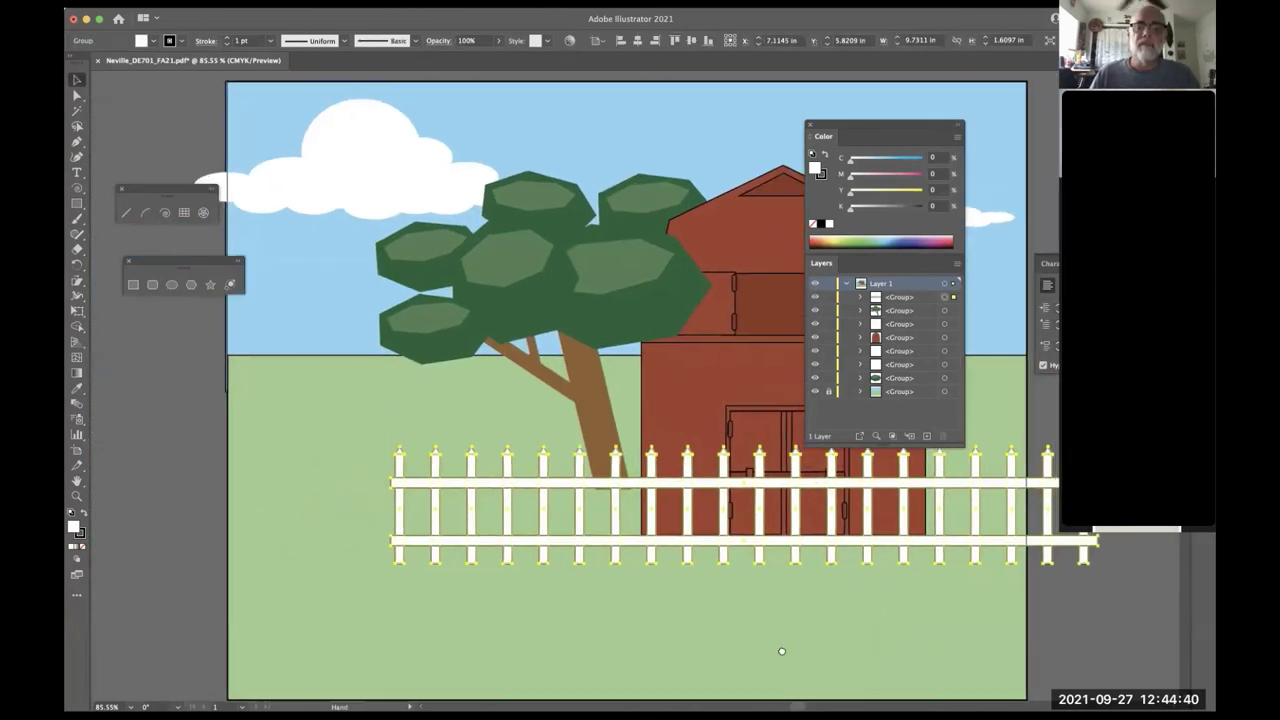
{"action": "scroll", "coordinate": [782, 651], "scroll_direction": "right", "scroll_amount": 3}
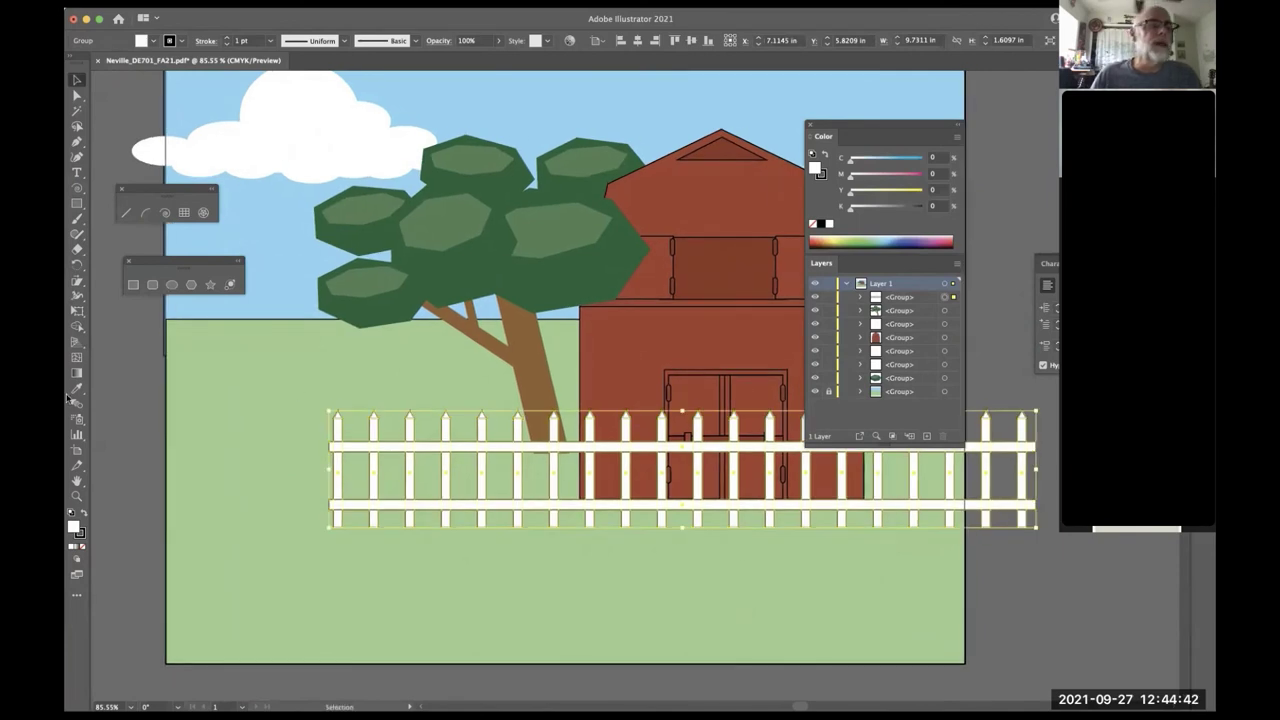
- Shear the fence vertically so it slopes up to the right, about 2.49 in tall, and move it to about X 6.61 in, Y 6.81 in
{"action": "left_click", "coordinate": [79, 283]}
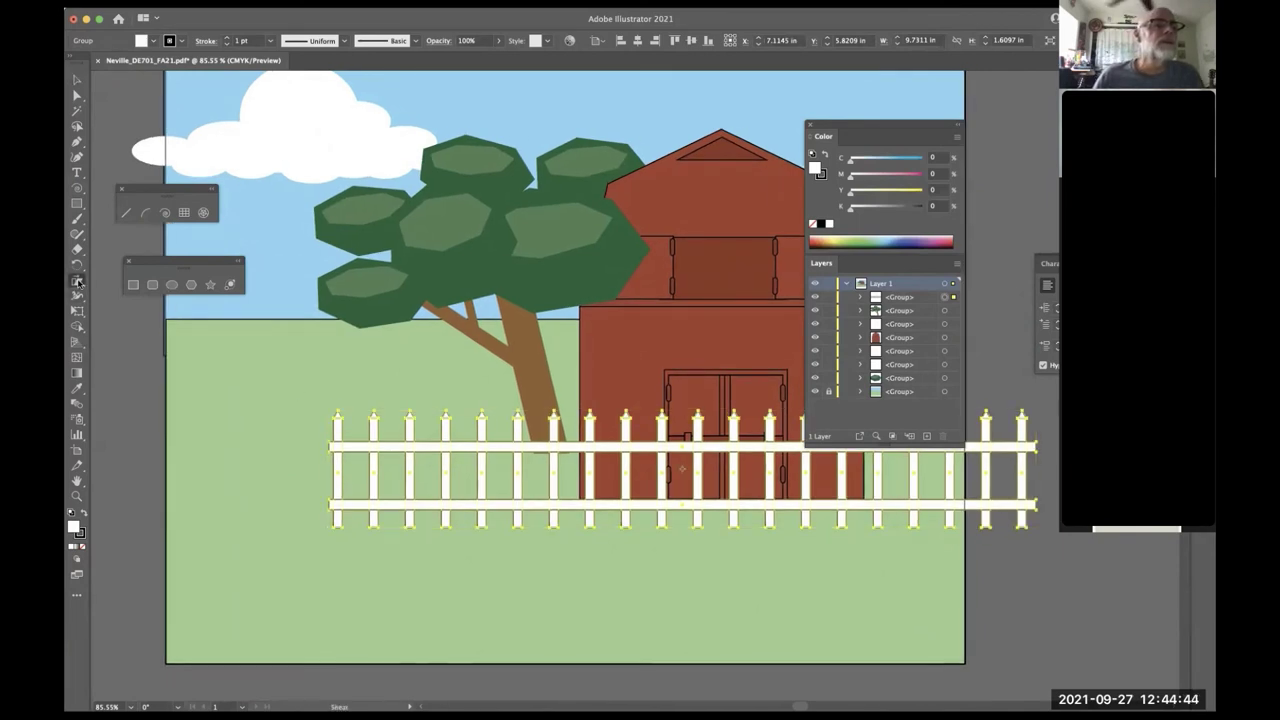
{"action": "left_click", "coordinate": [79, 283]}
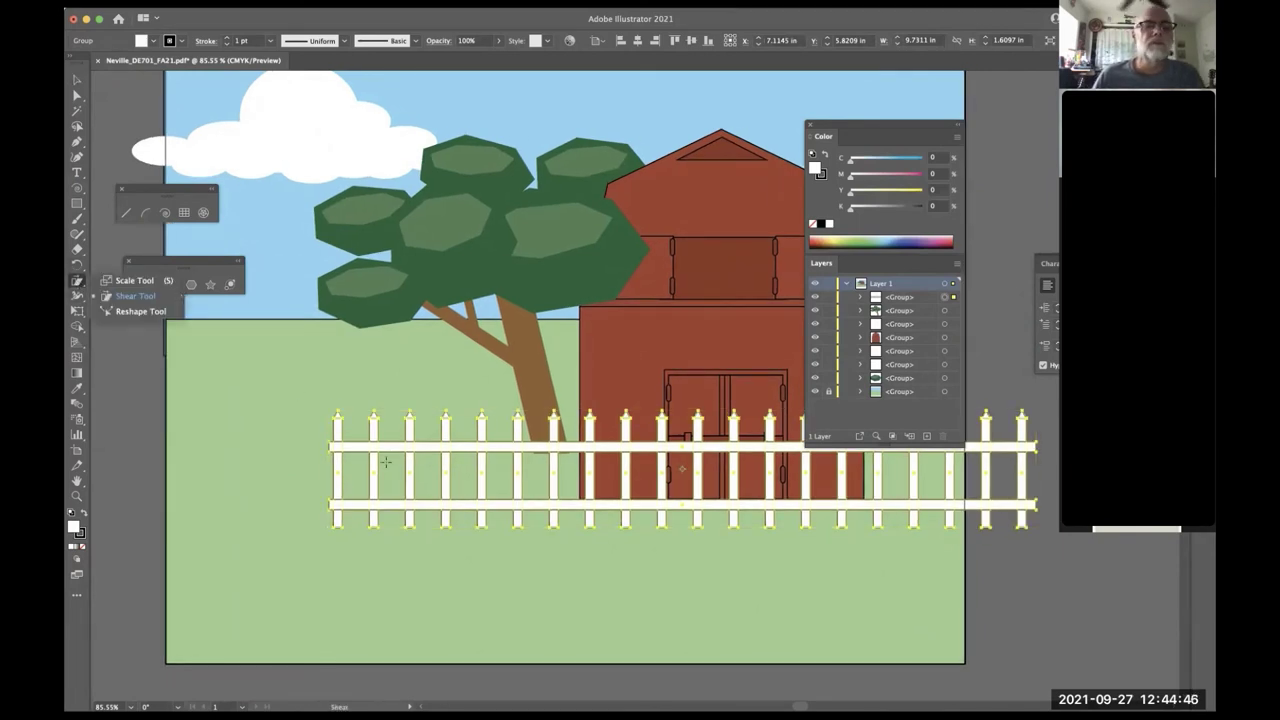
{"action": "left_click_drag", "start_coordinate": [223, 449], "coordinate": [237, 497]}
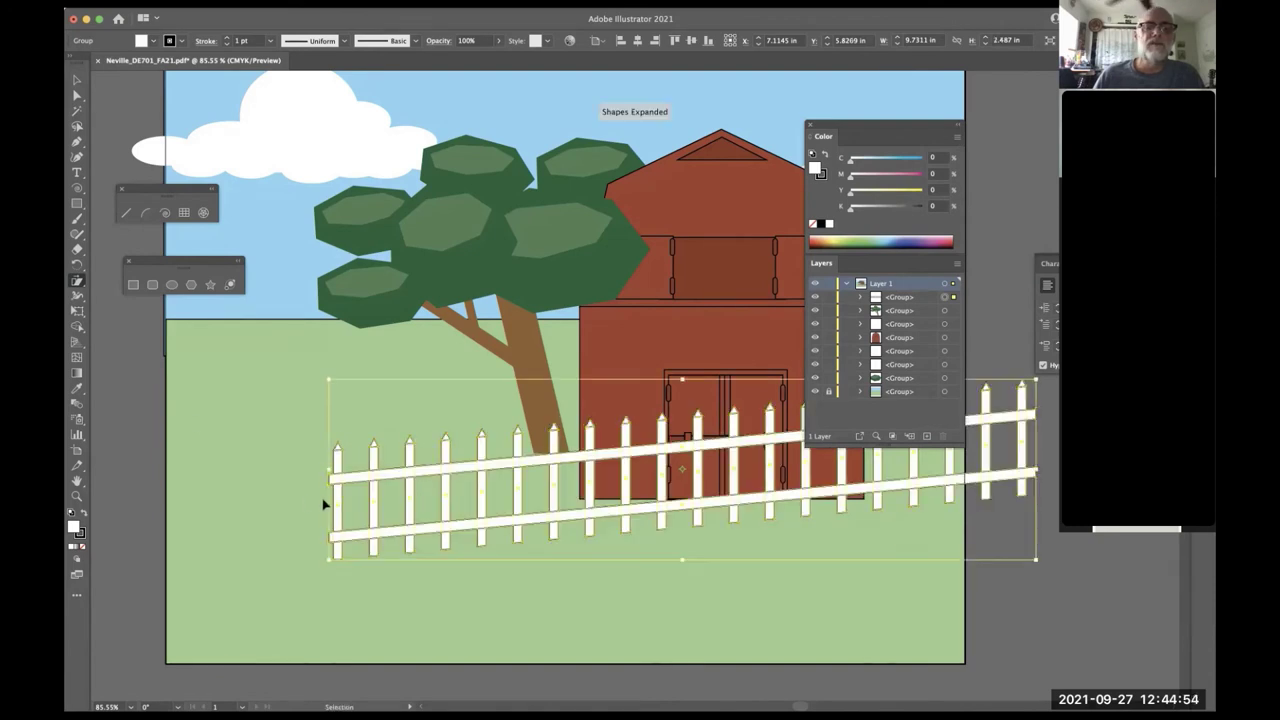
{"action": "left_click_drag", "start_coordinate": [447, 508], "coordinate": [409, 577]}
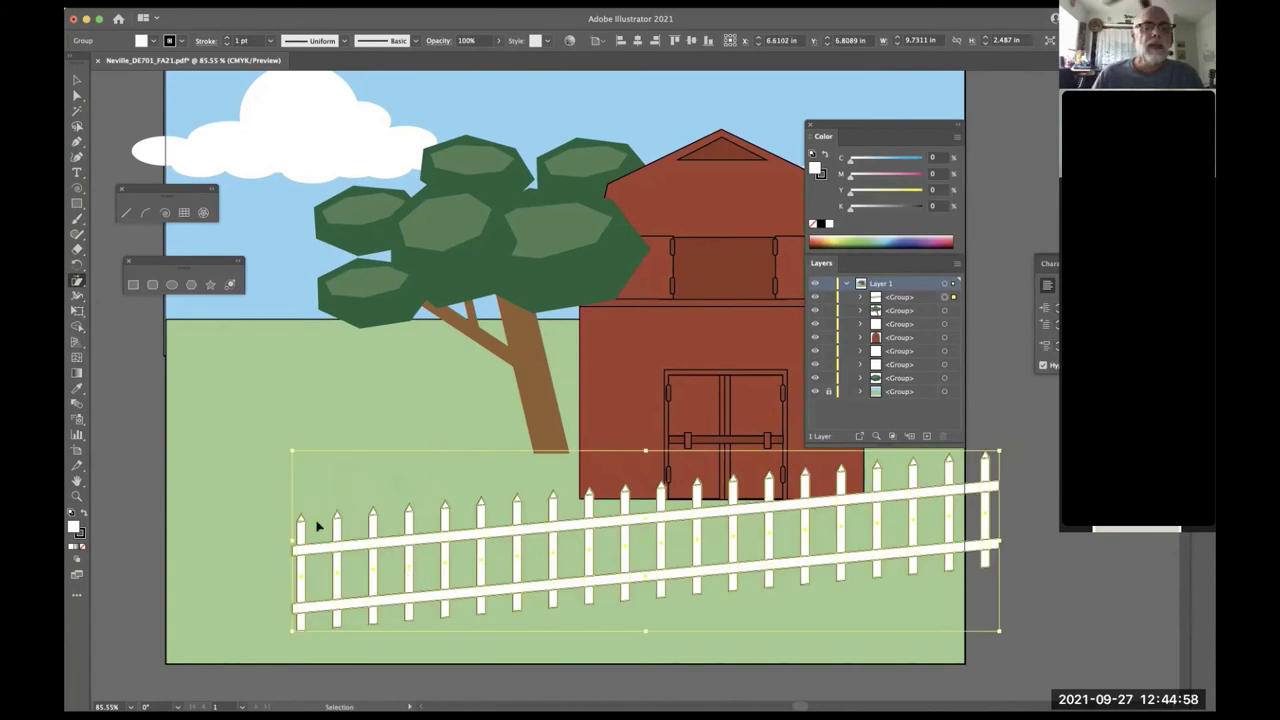
{"action": "key", "text": "o"}
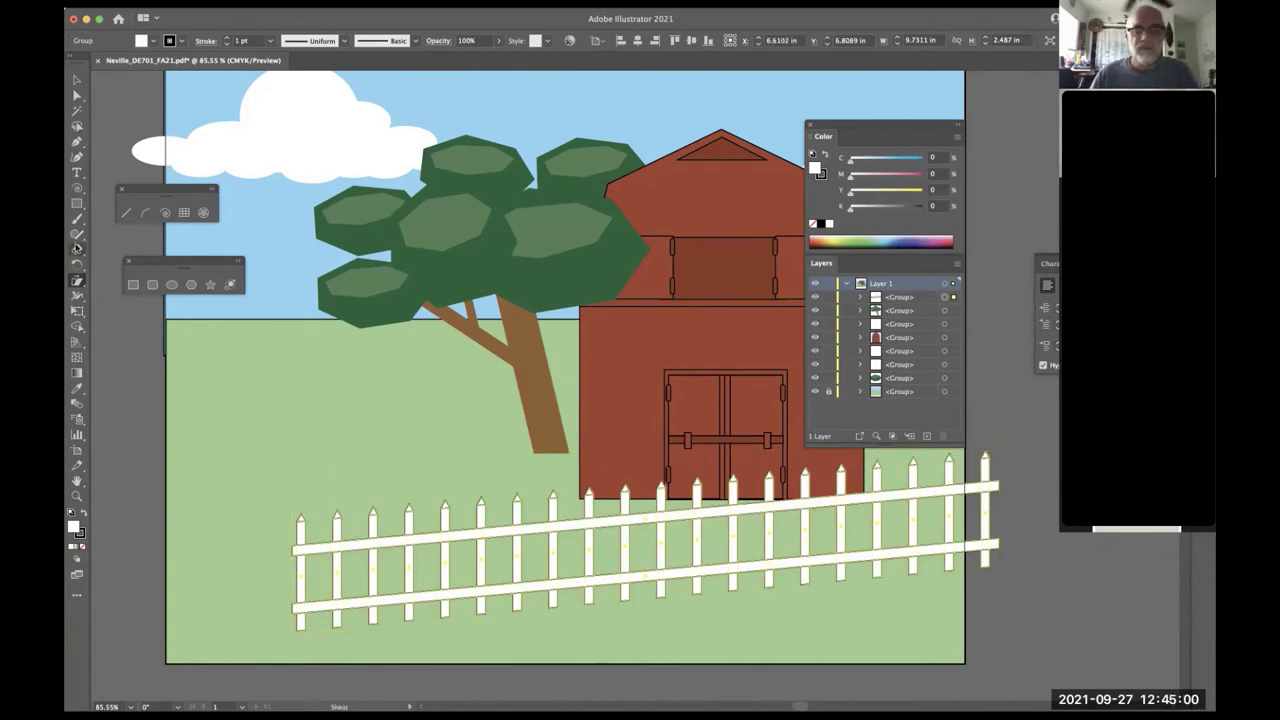
{"action": "left_click", "coordinate": [69, 264]}
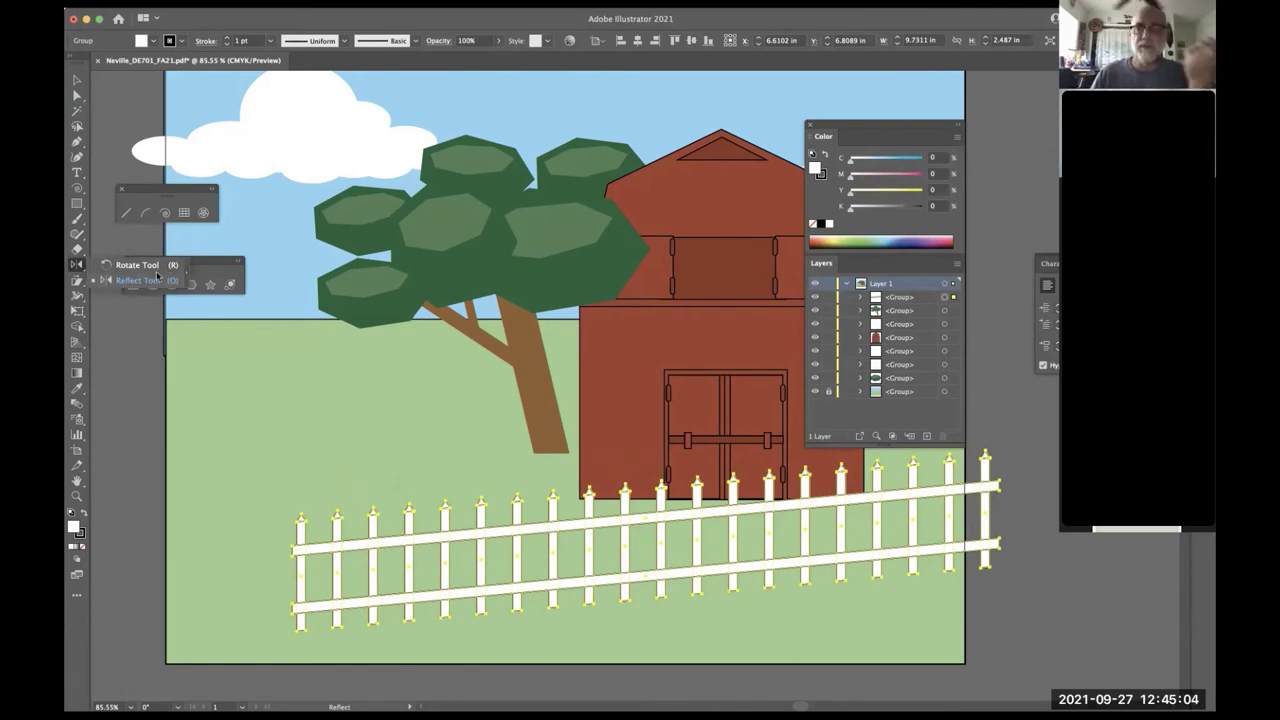
{"action": "left_click", "coordinate": [135, 265]}
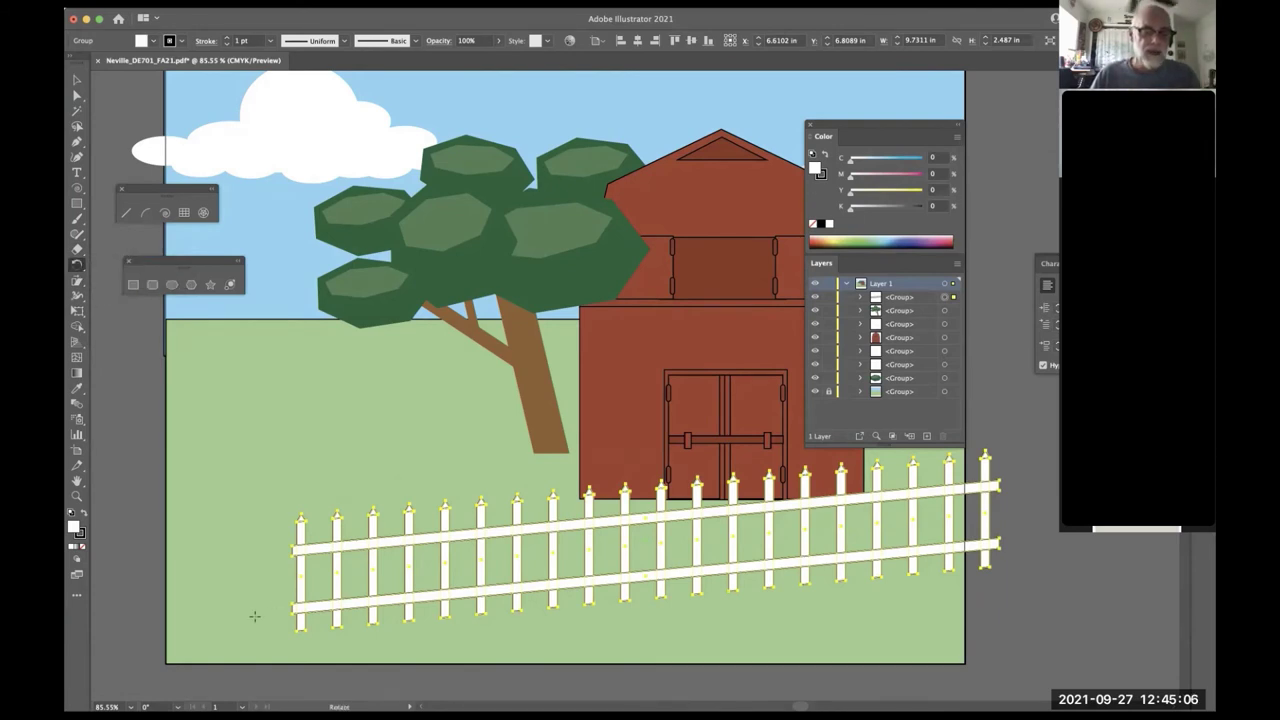
{"action": "left_click", "coordinate": [292, 547], "text": "alt"}
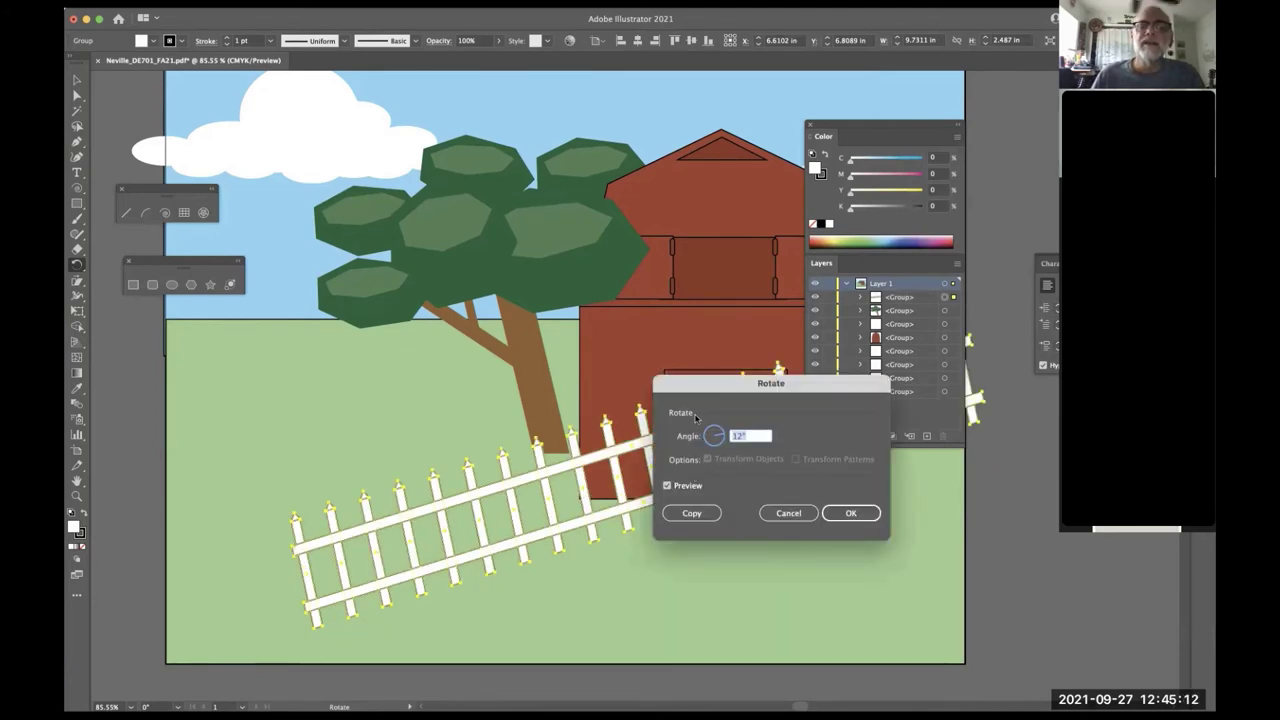
{"action": "left_click", "coordinate": [790, 512]}
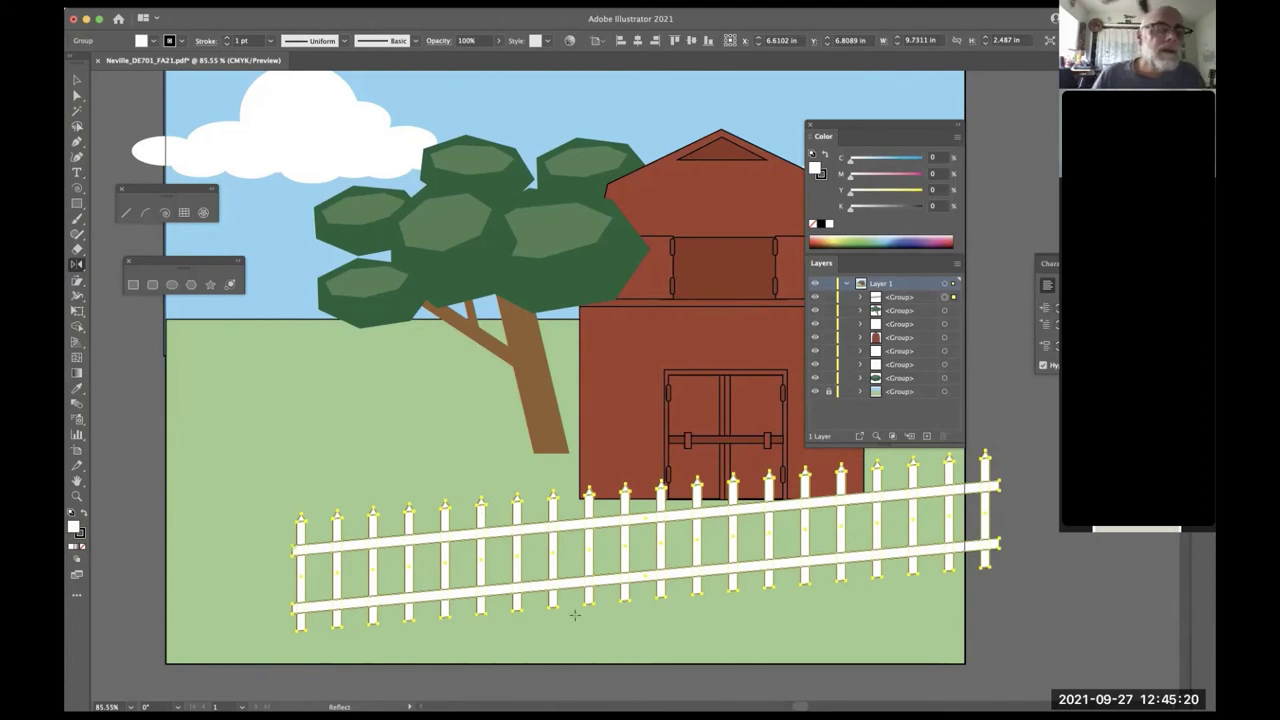
- Create a copy of the fence reflected across a vertical axis at its left end
{"action": "left_click", "coordinate": [293, 556], "text": "alt"}
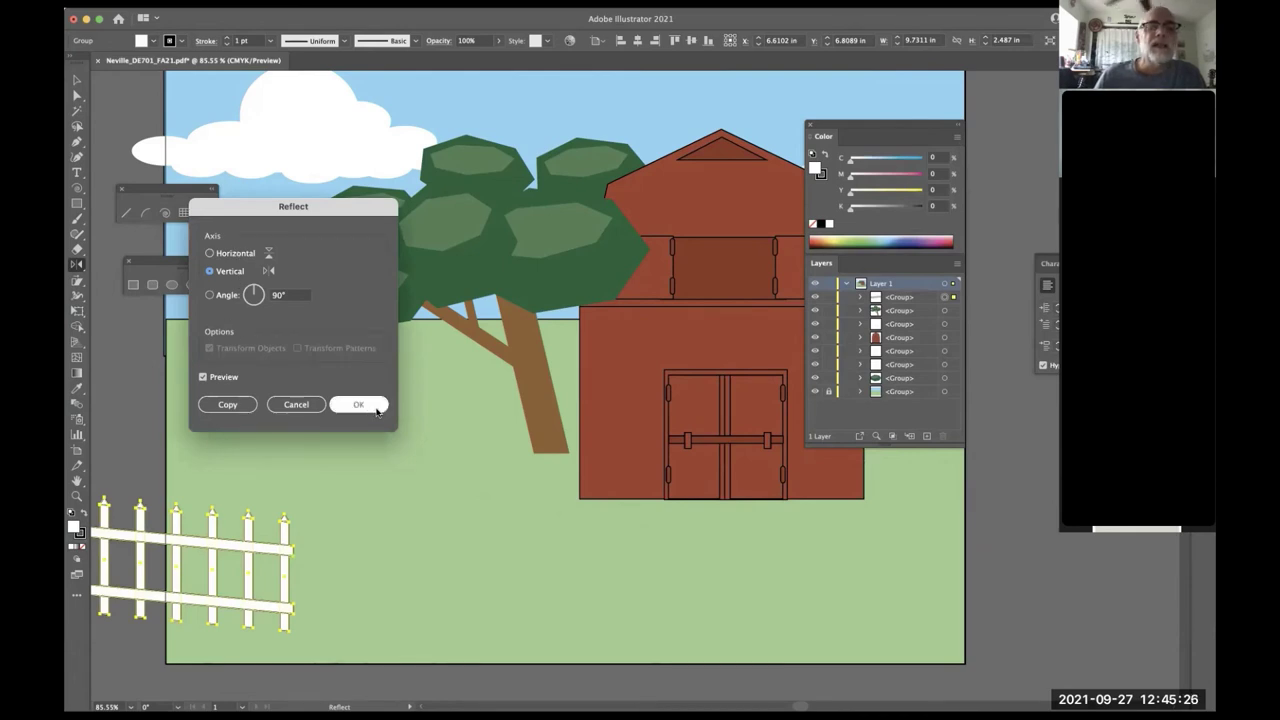
{"action": "left_click", "coordinate": [230, 404]}
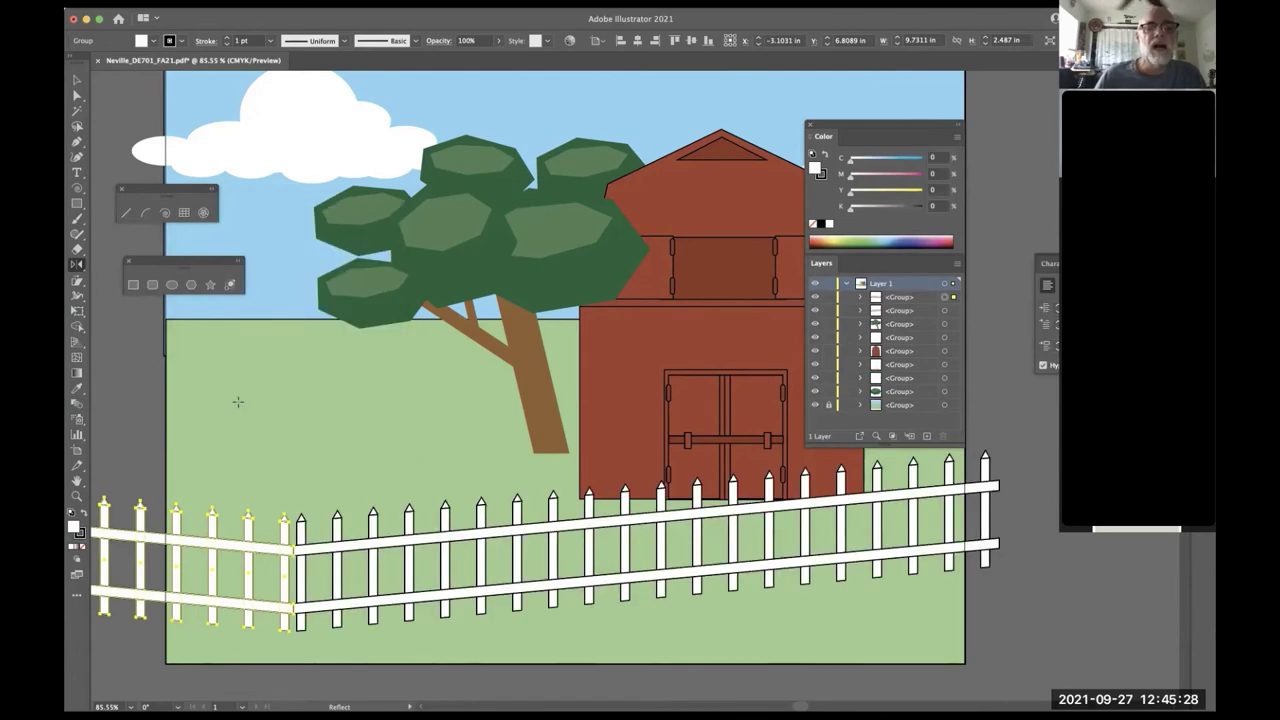
- Shear the reflected fence vertically into a steeper slope, about 5.34 in tall, and narrow it toward the corner to about 3.85 in wide
{"action": "left_click", "coordinate": [262, 479], "text": "alt+super"}
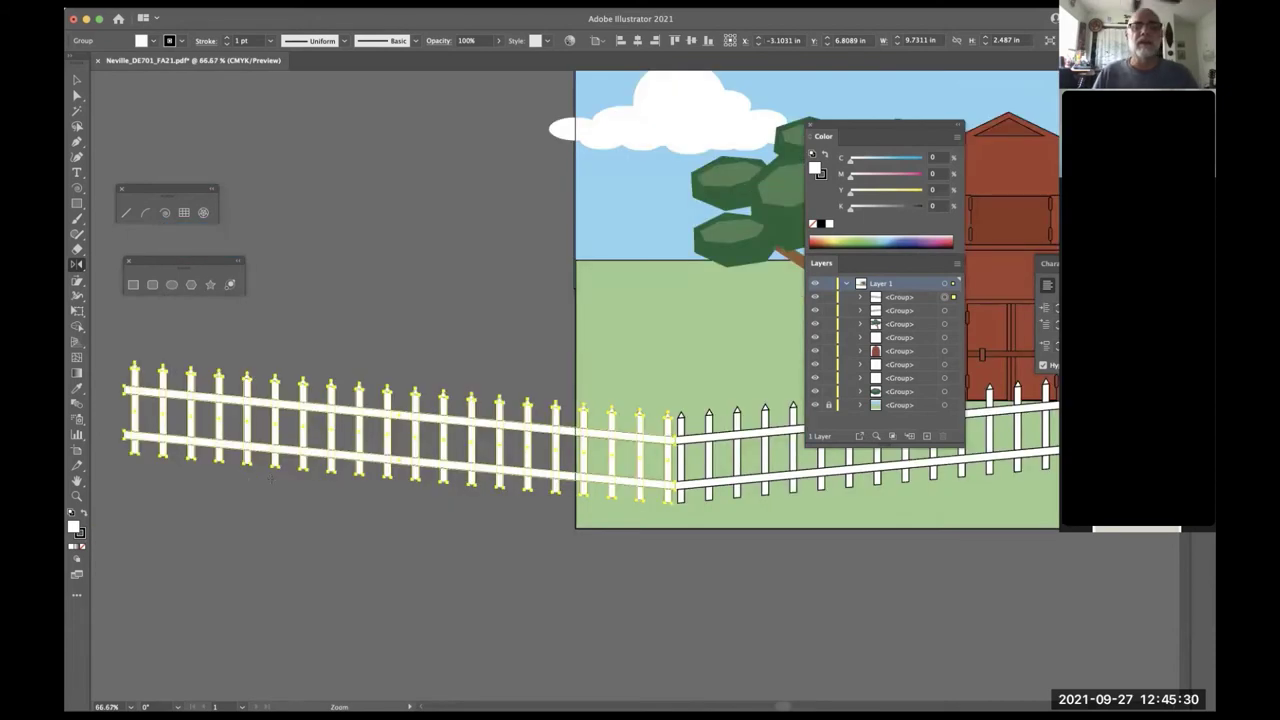
{"action": "key", "text": "v"}
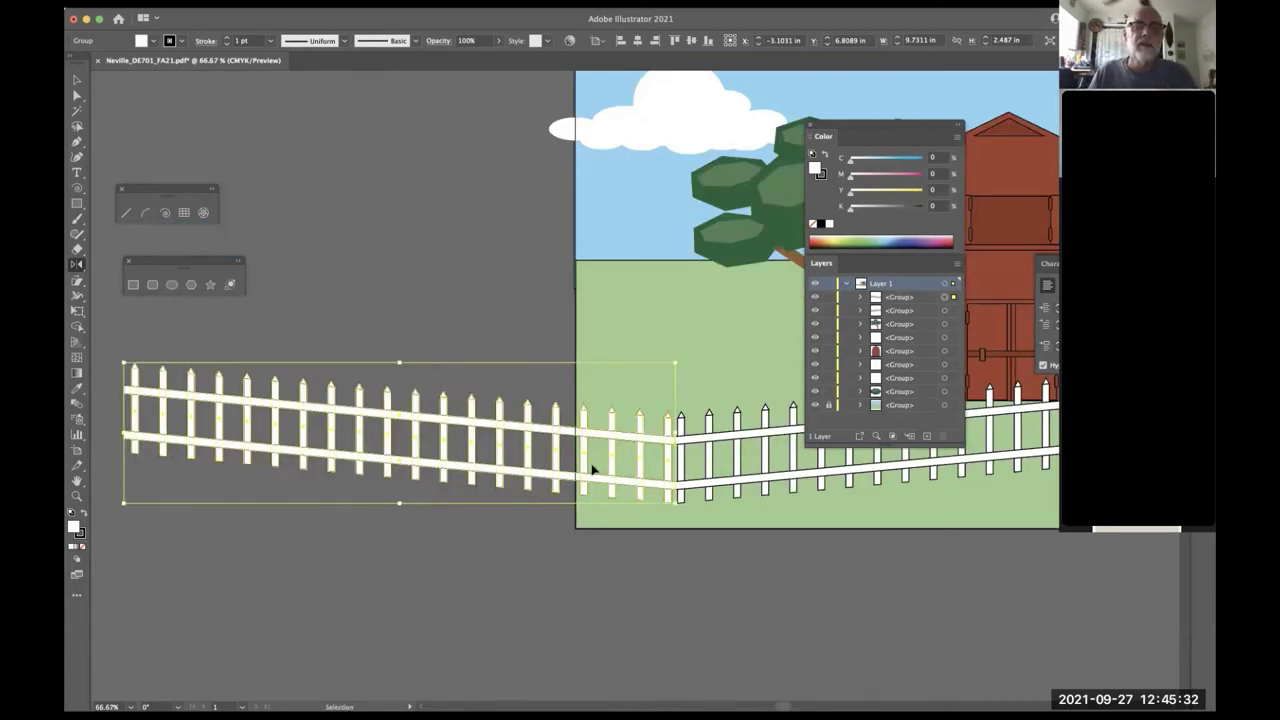
{"action": "key", "text": "o"}
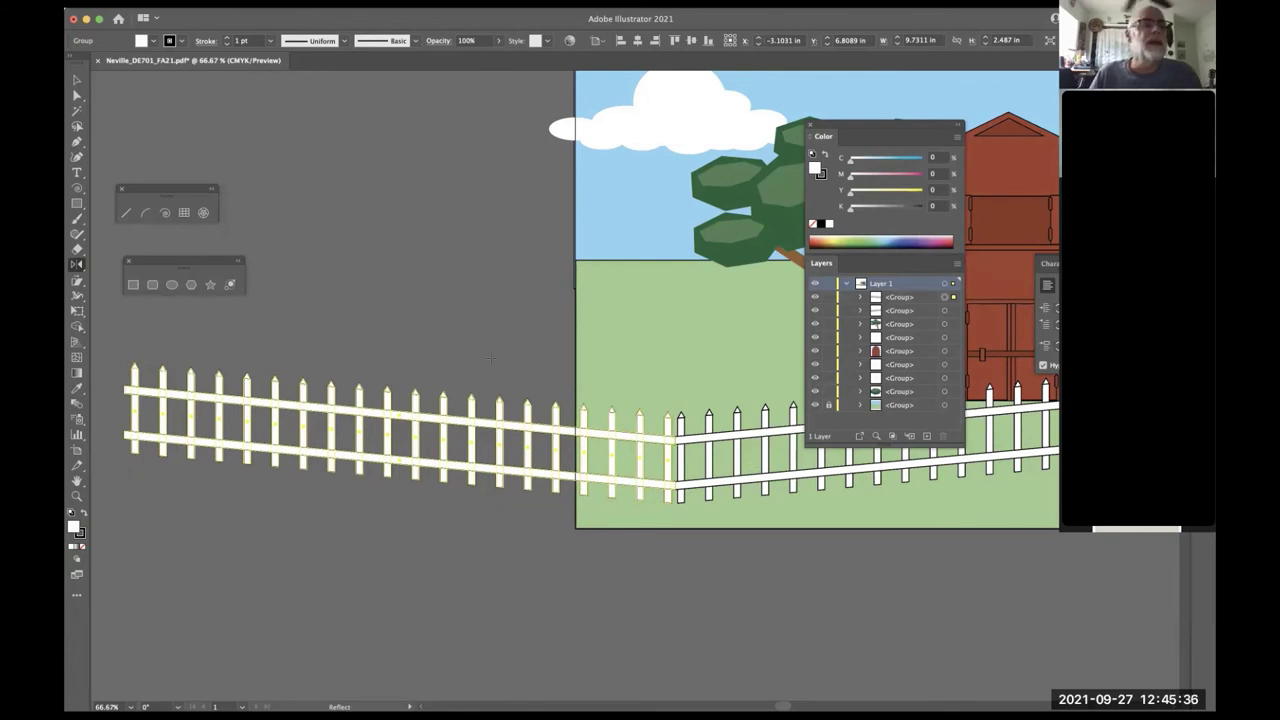
{"action": "left_click", "coordinate": [78, 281]}
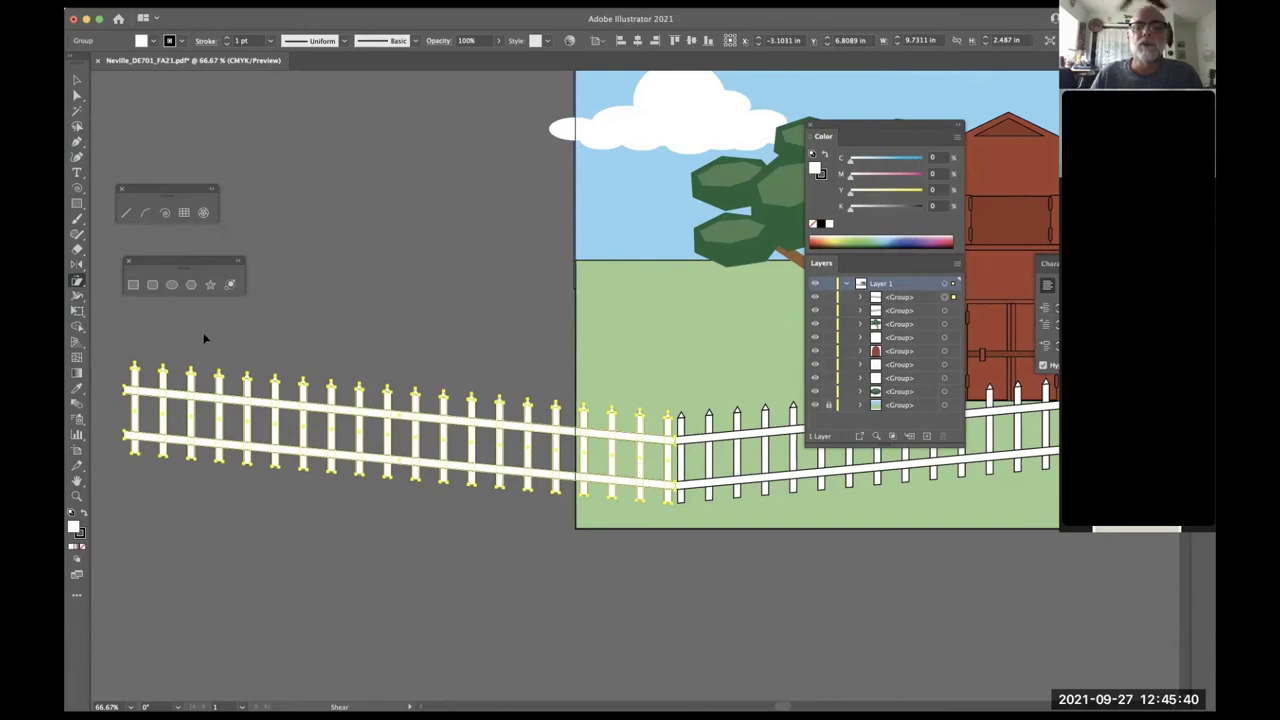
{"action": "left_click_drag", "start_coordinate": [205, 328], "coordinate": [237, 186]}
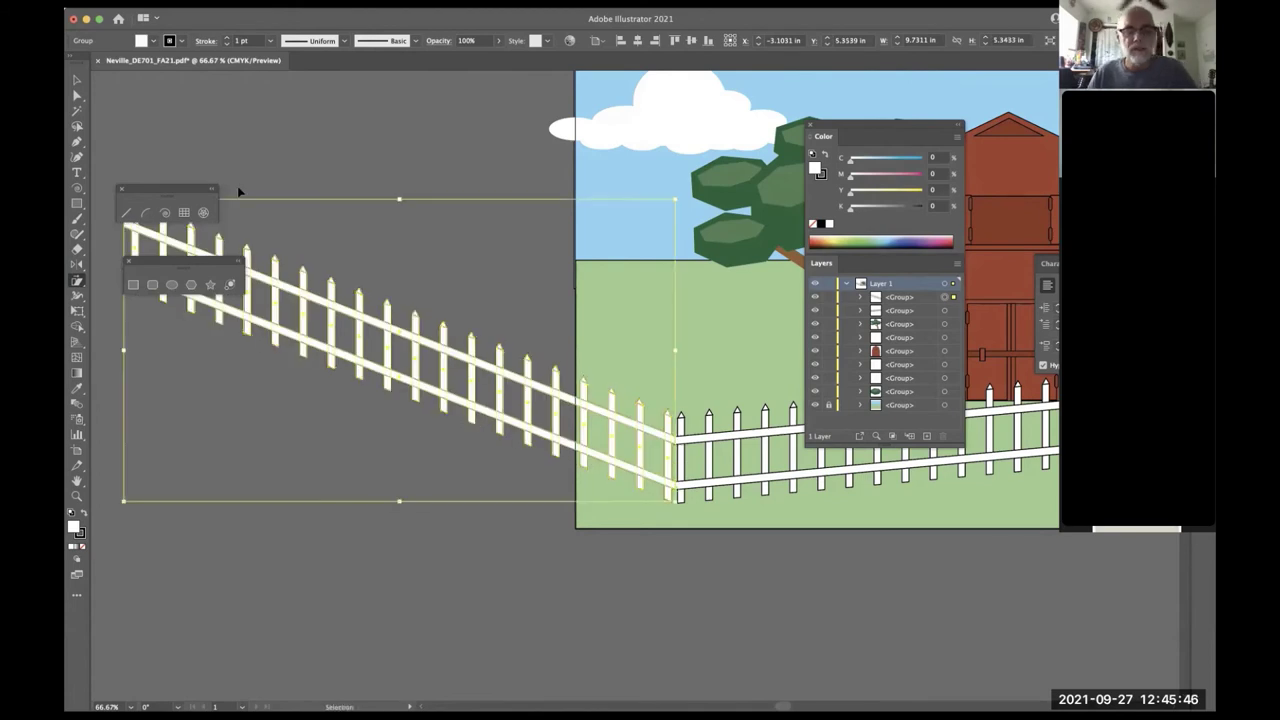
{"action": "key", "text": "v"}
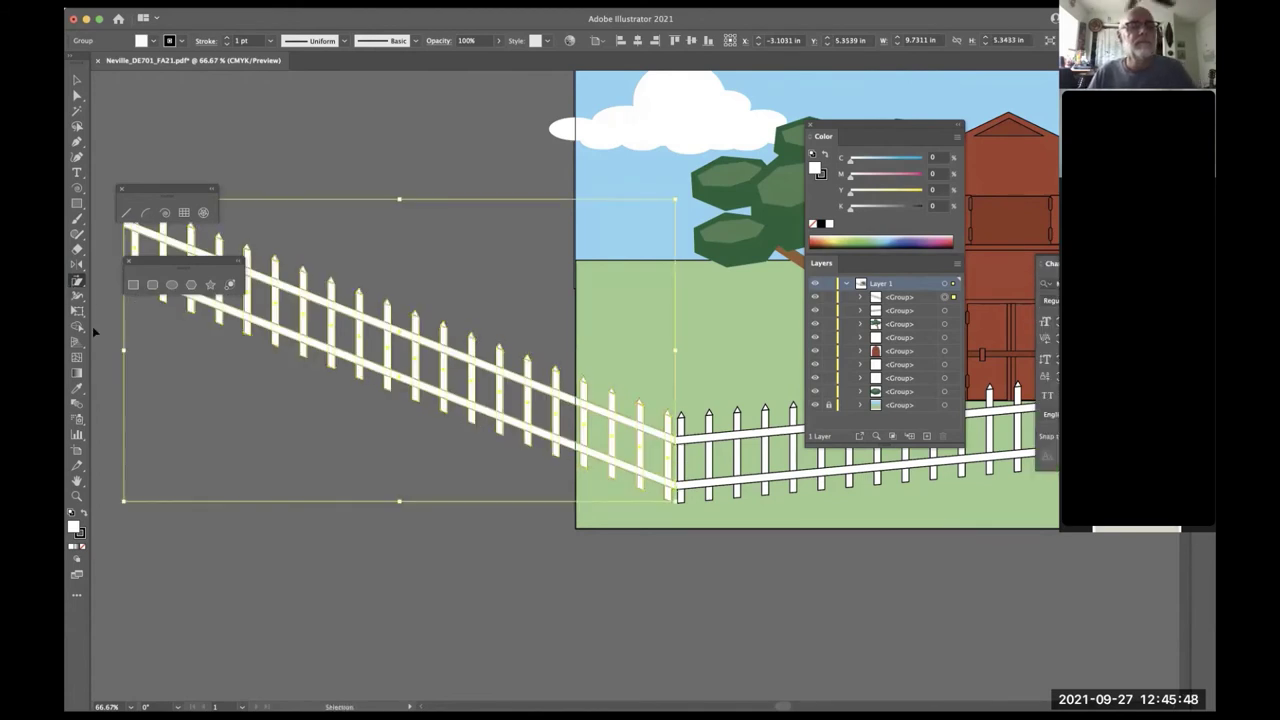
{"action": "left_click_drag", "start_coordinate": [124, 351], "coordinate": [456, 406]}
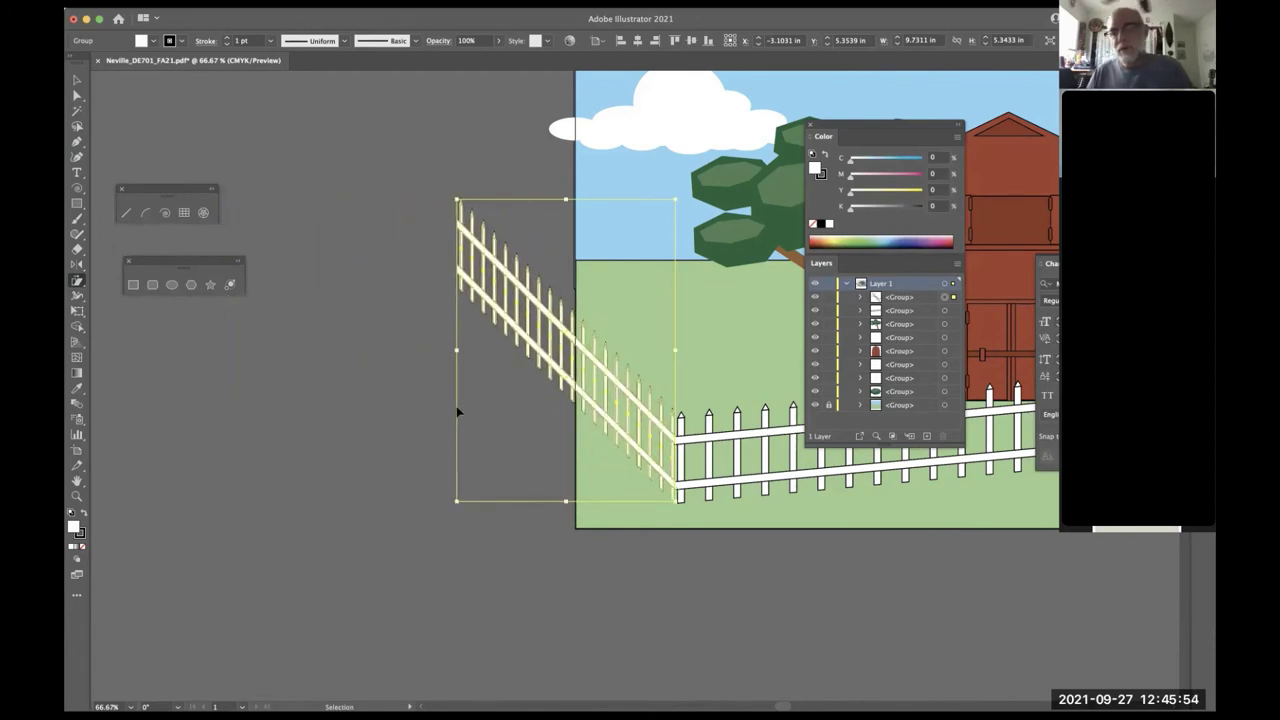
- Try to place a copy of the steep fence's end picket slightly closer to the corner post
{"action": "key", "text": "h"}
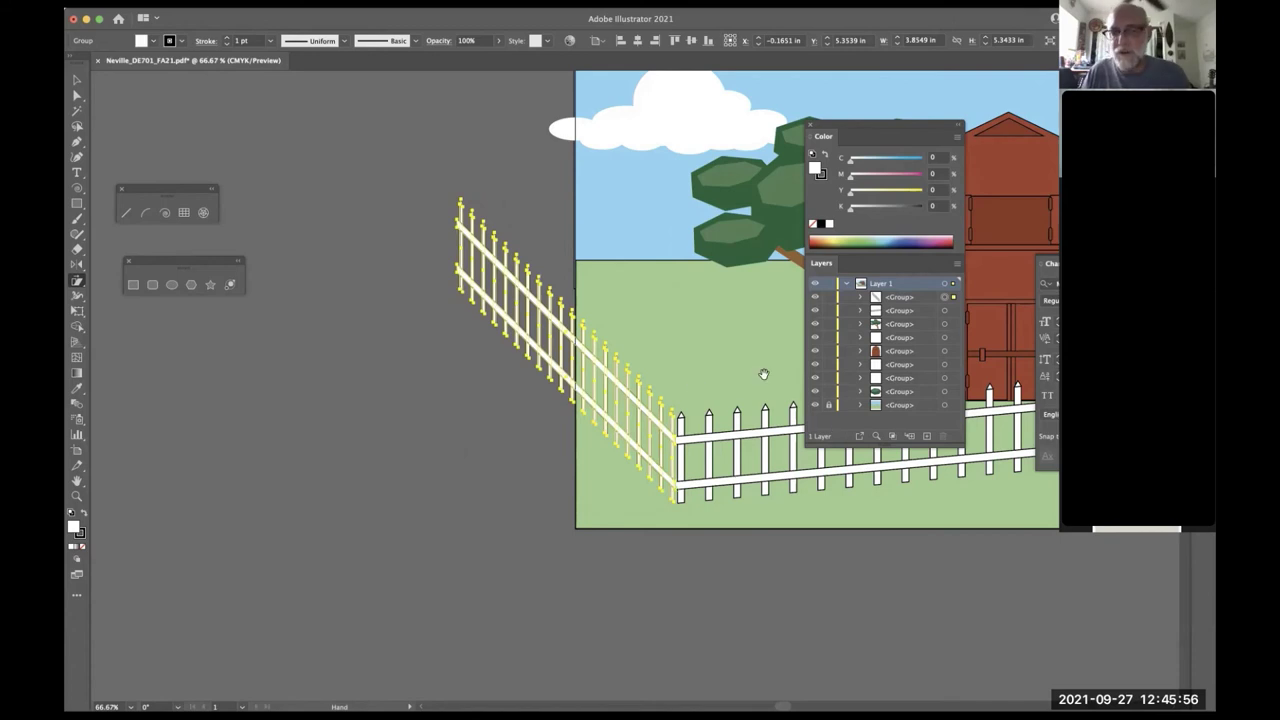
{"action": "left_click_drag", "start_coordinate": [764, 375], "coordinate": [494, 487]}
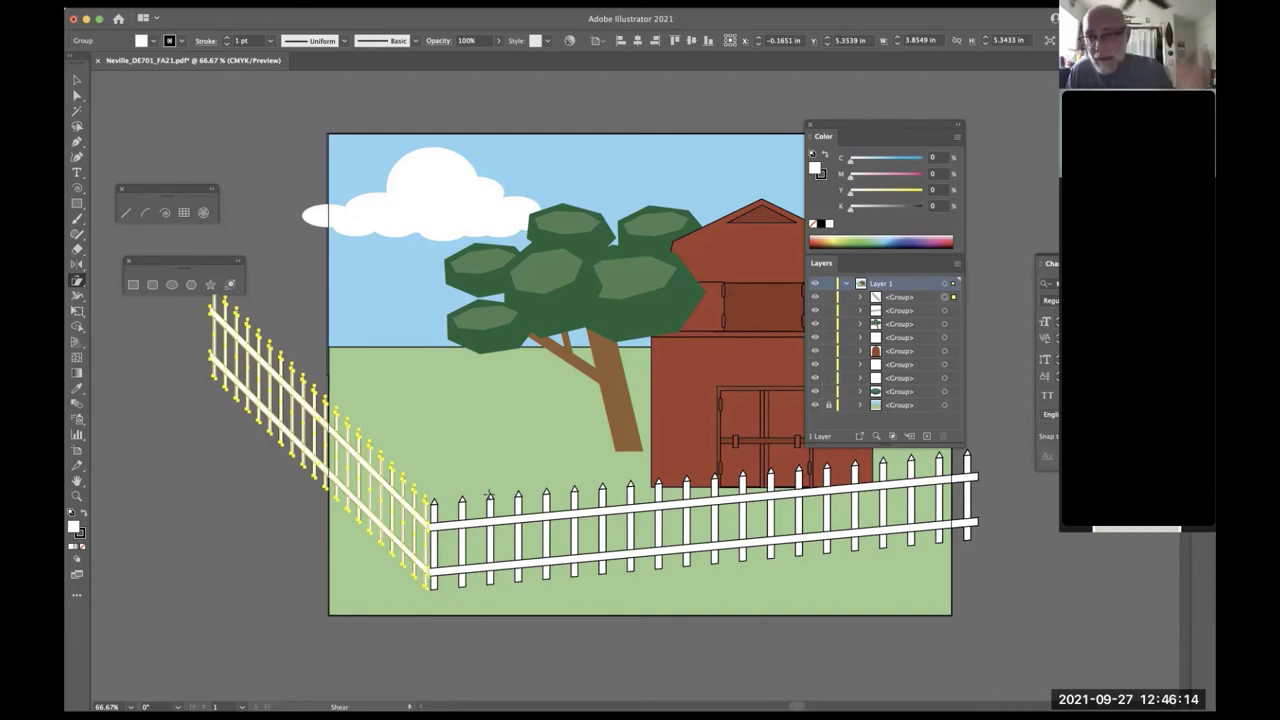
{"action": "left_click_drag", "start_coordinate": [409, 531], "coordinate": [709, 349]}
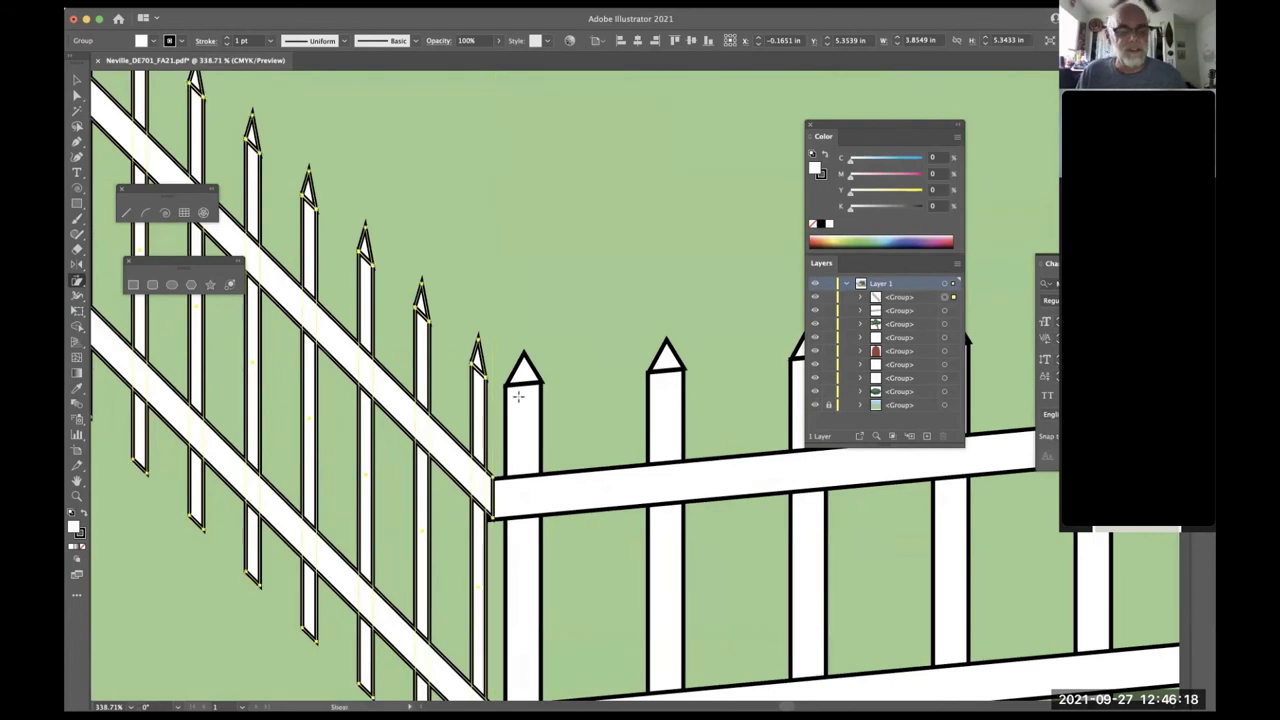
{"action": "key", "text": "a"}
{"action": "left_click", "coordinate": [118, 633]}
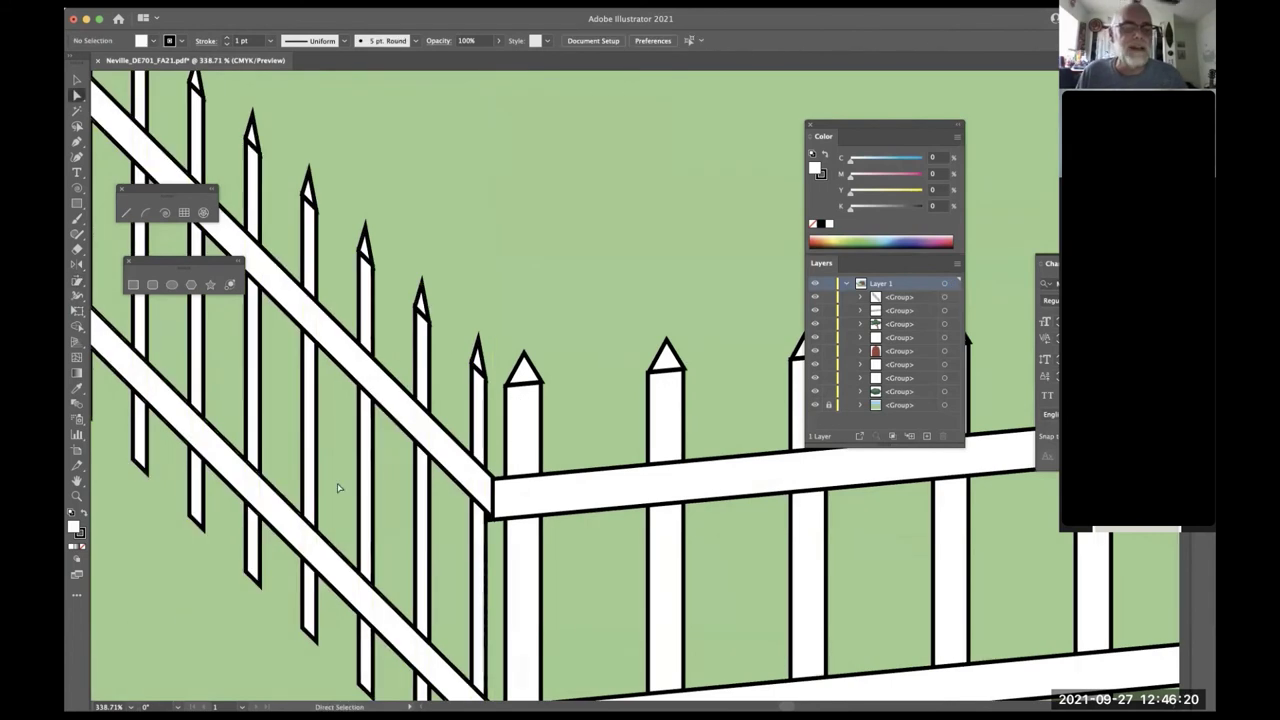
{"action": "left_click", "coordinate": [480, 413]}
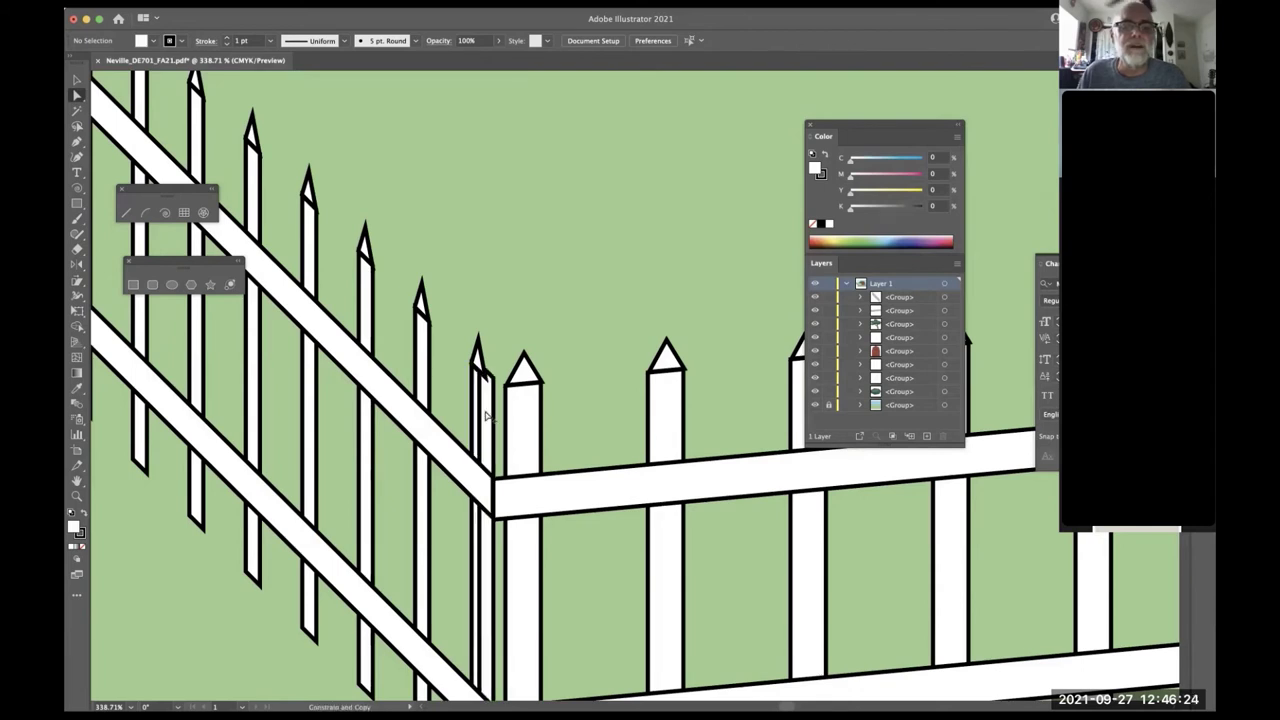
{"action": "left_click_drag", "start_coordinate": [487, 416], "coordinate": [490, 419]}
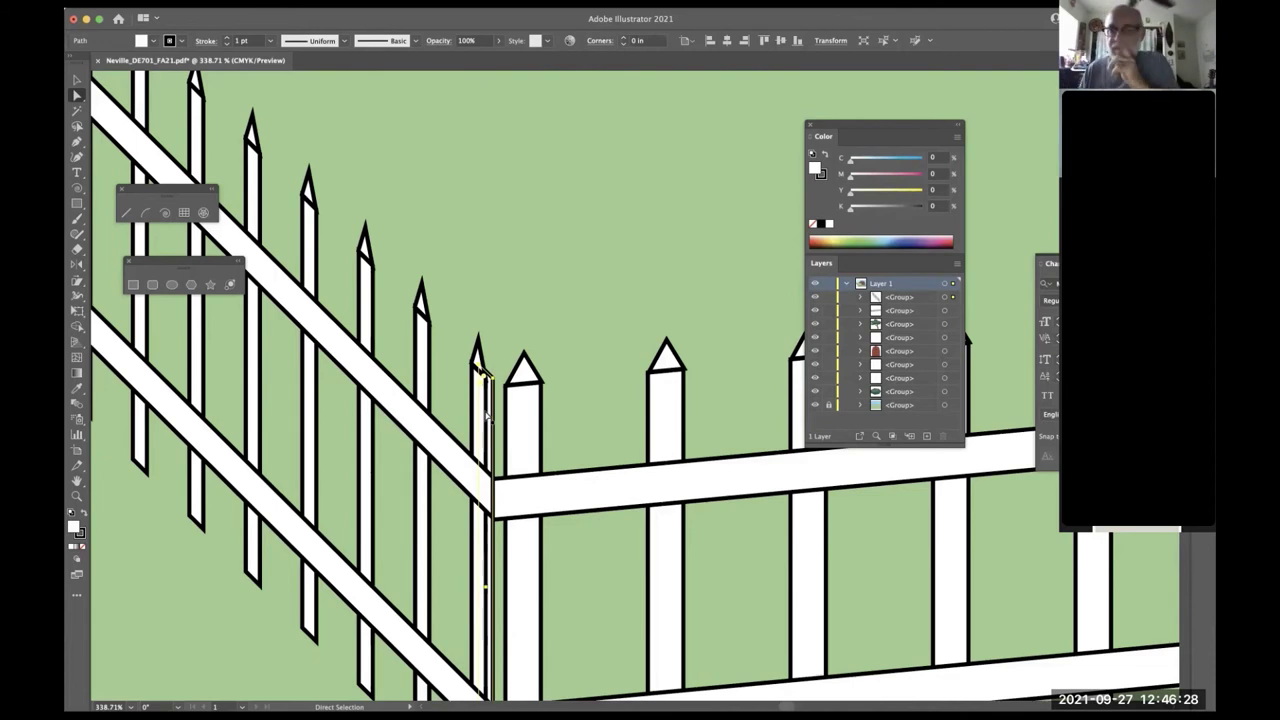
{"action": "key", "text": "super+shift+a"}
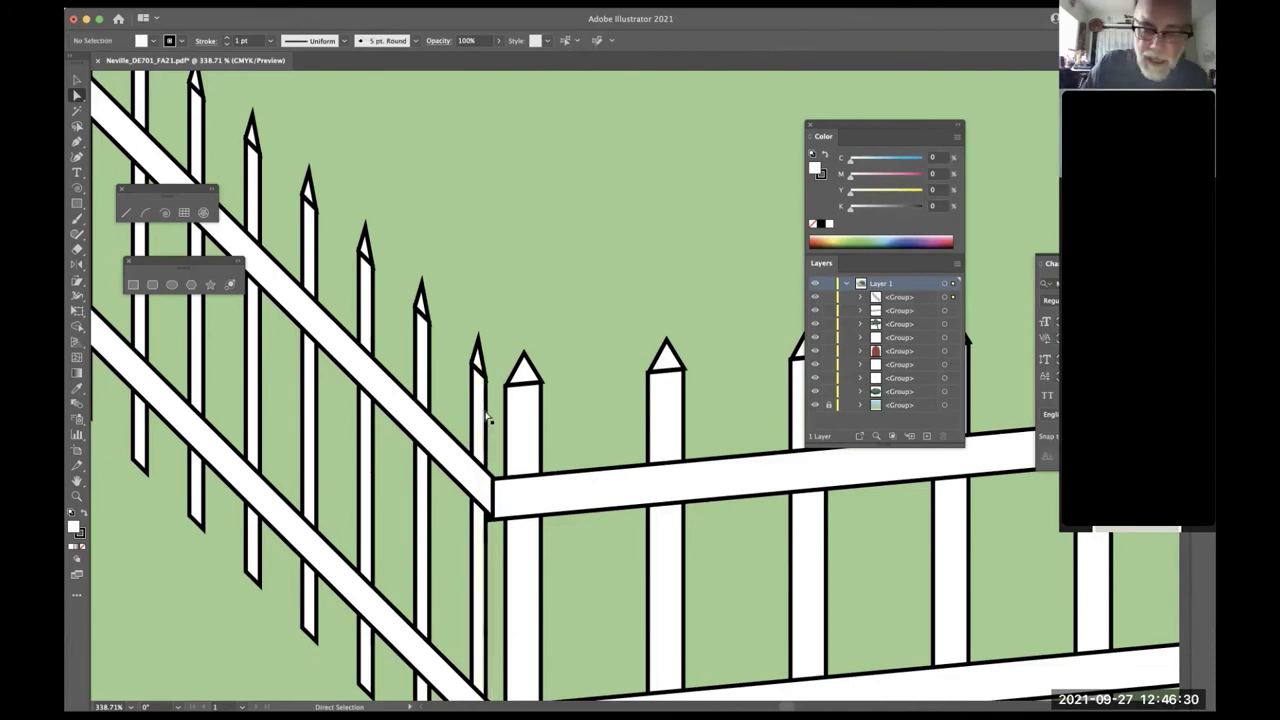
- Save the illustration with both fence sections meeting at the corner
{"action": "key", "text": "super+0"}
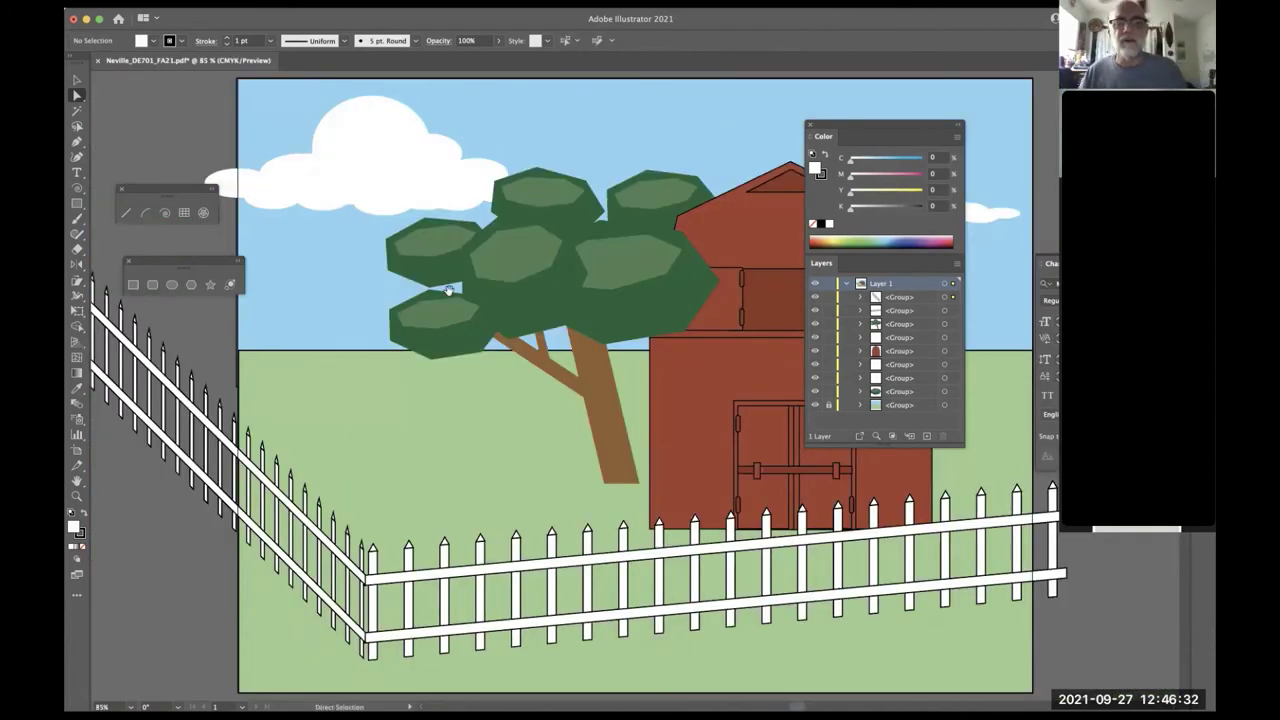
{"action": "key", "text": "super+space"}
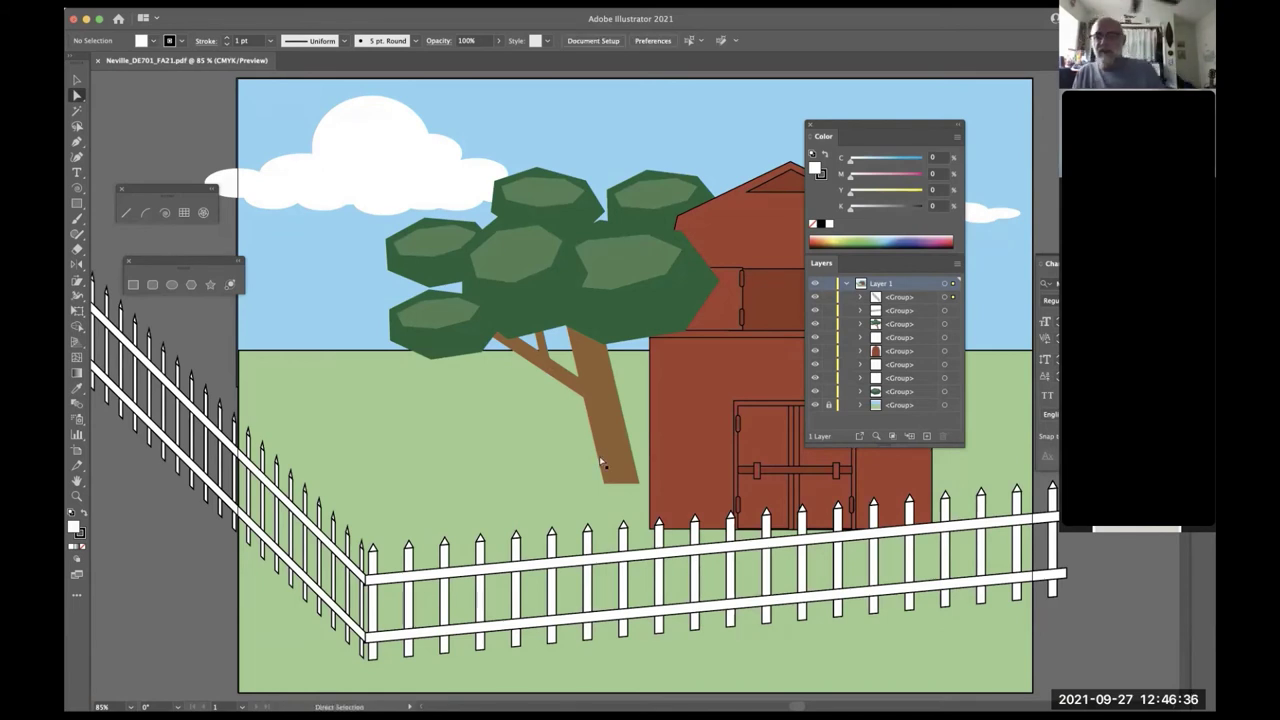
- Draw a bird's body and overlapping head on the grass as 60% yellow ellipses, about 0.52 × 0.36 in and 0.28 × 0.22 in
{"action": "key", "text": "super+space"}
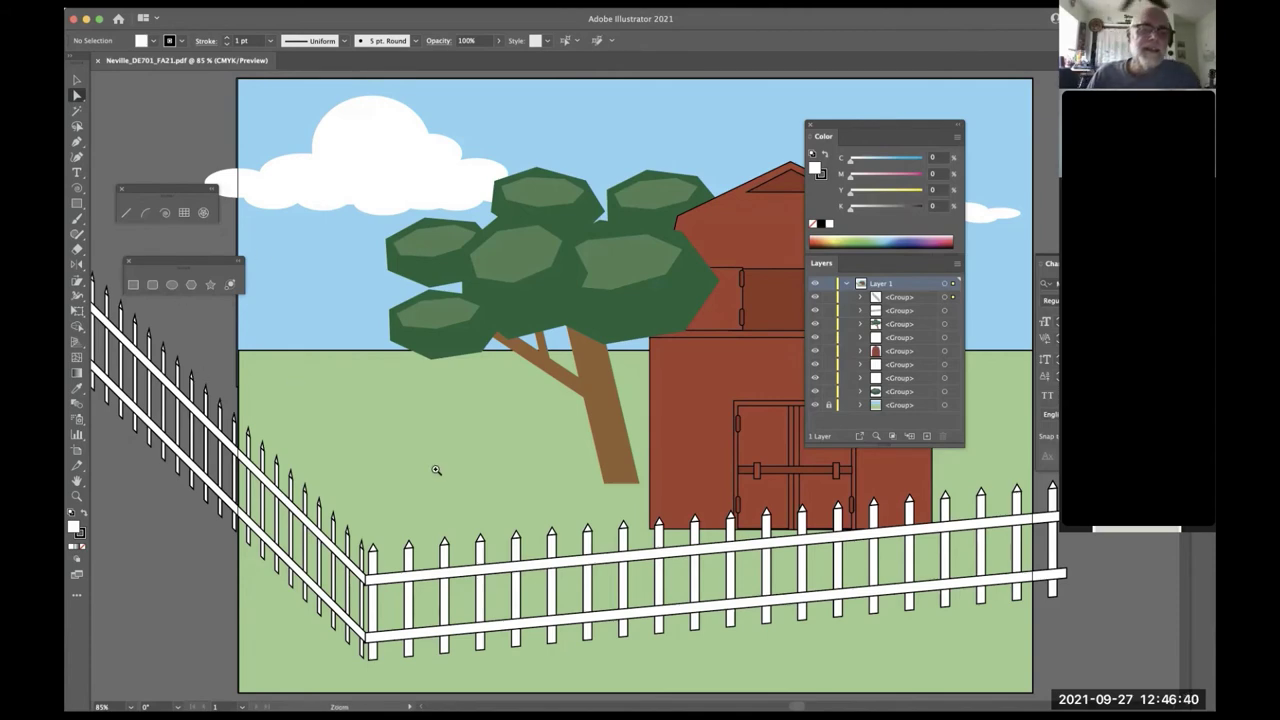
{"action": "mouse_move", "coordinate": [476, 440]}
{"action": "left_mouse_down"}
{"action": "mouse_move", "coordinate": [594, 391]}
{"action": "mouse_move", "coordinate": [540, 374]}
{"action": "mouse_move", "coordinate": [477, 423]}
{"action": "left_mouse_up"}
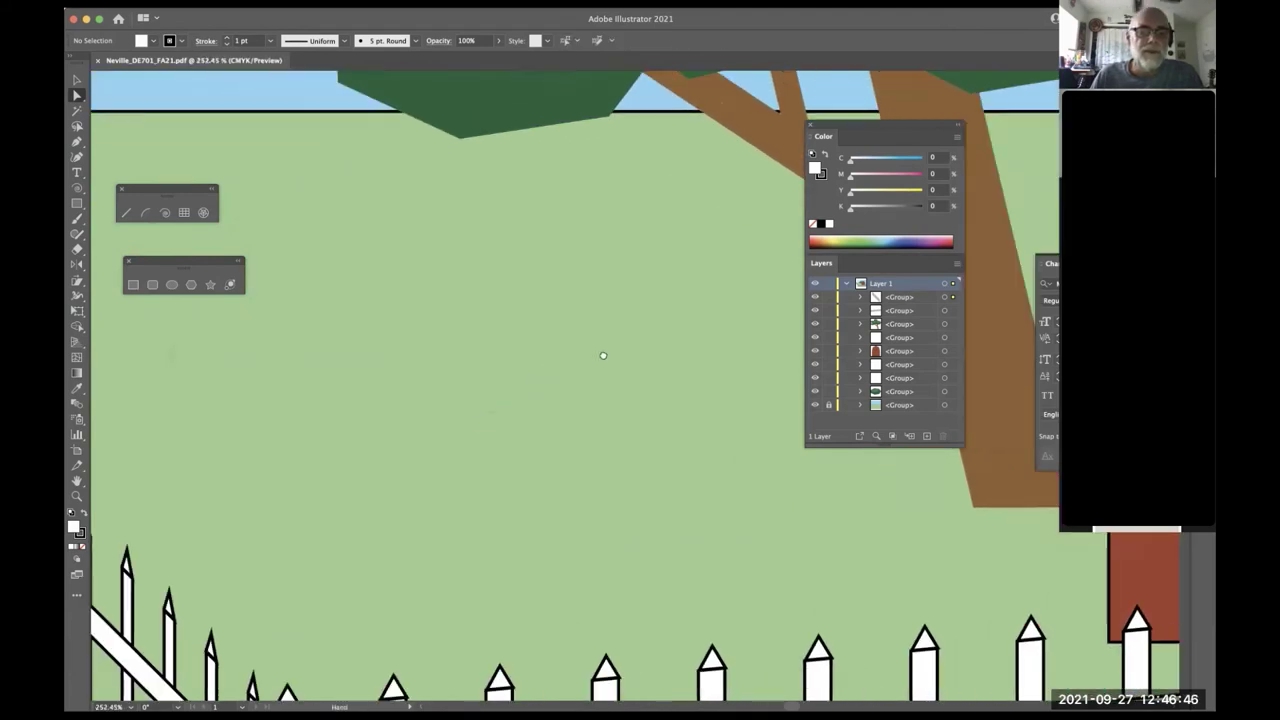
{"action": "scroll", "coordinate": [603, 355], "scroll_direction": "left", "scroll_amount": 2}
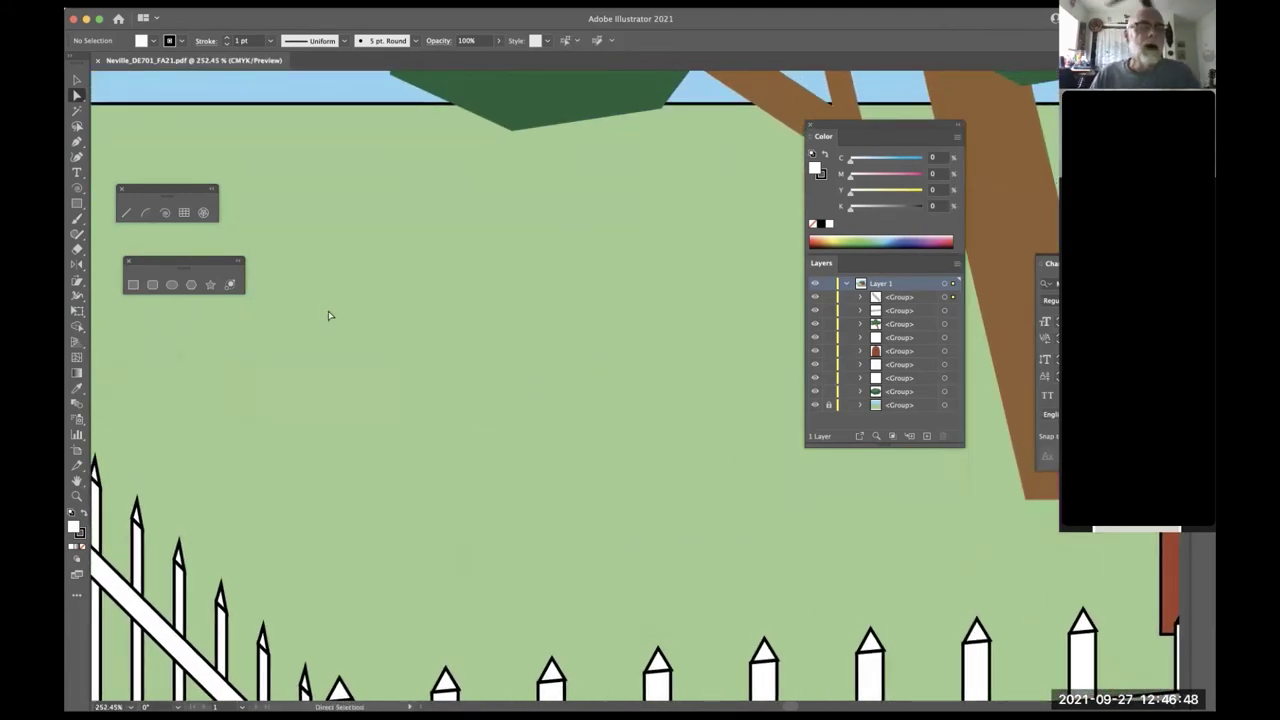
{"action": "left_click", "coordinate": [172, 284]}
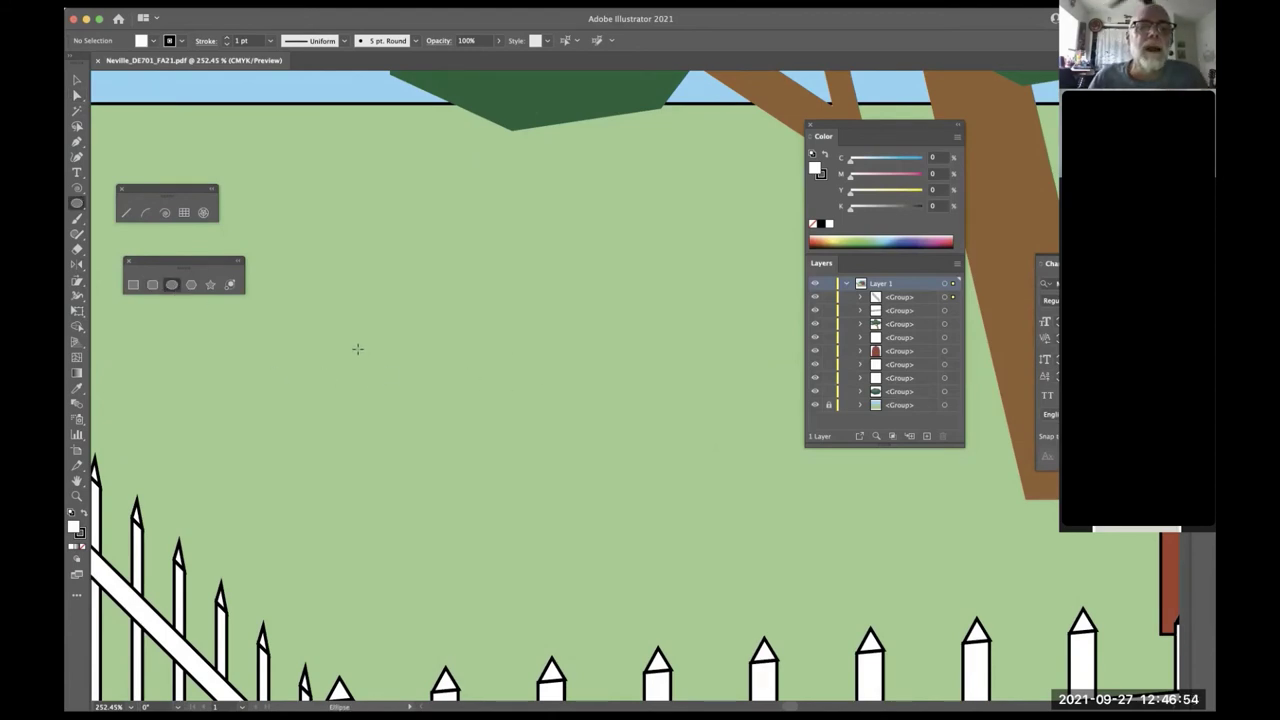
{"action": "key", "text": "super"}
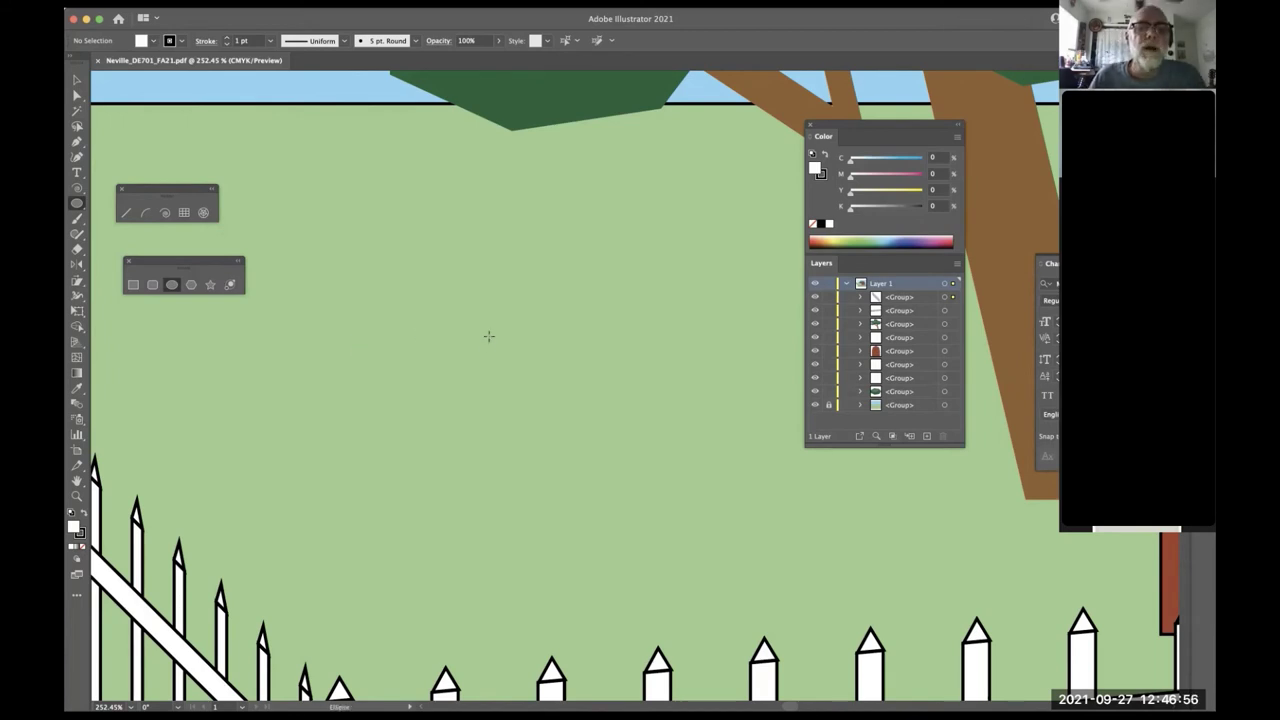
{"action": "left_click_drag", "start_coordinate": [481, 332], "coordinate": [594, 407]}
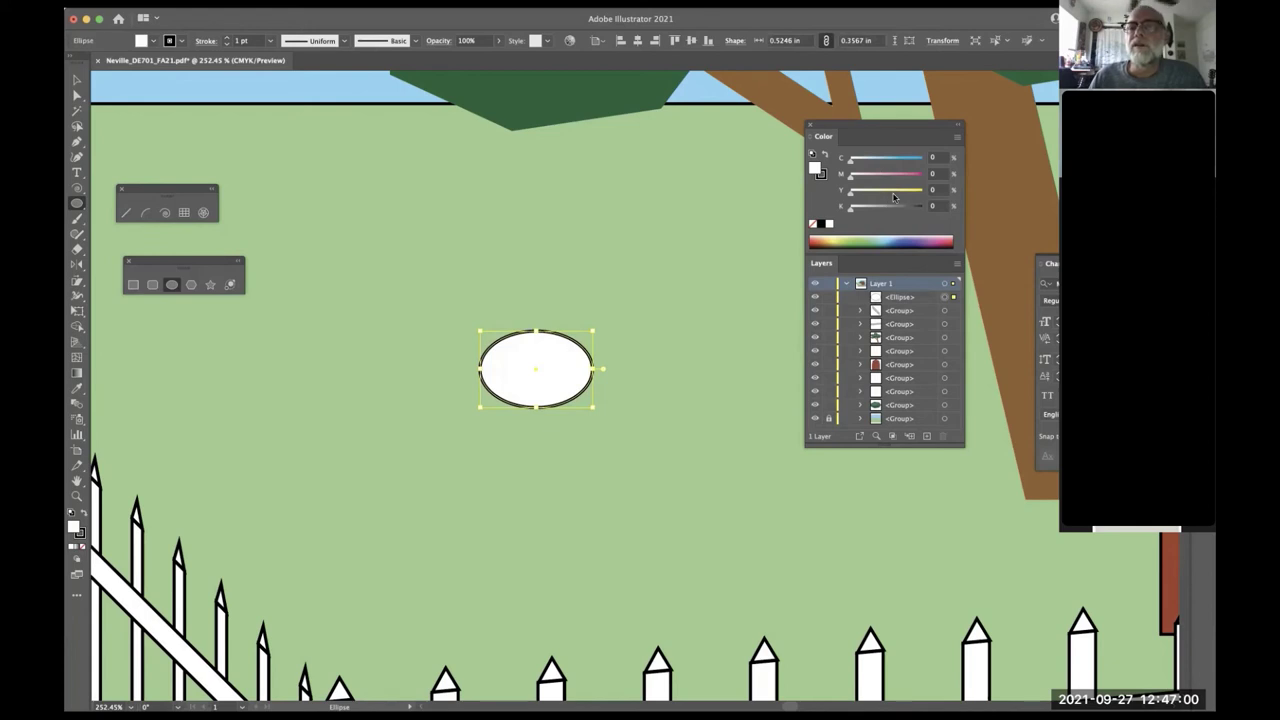
{"action": "left_click_drag", "start_coordinate": [894, 197], "coordinate": [891, 194]}
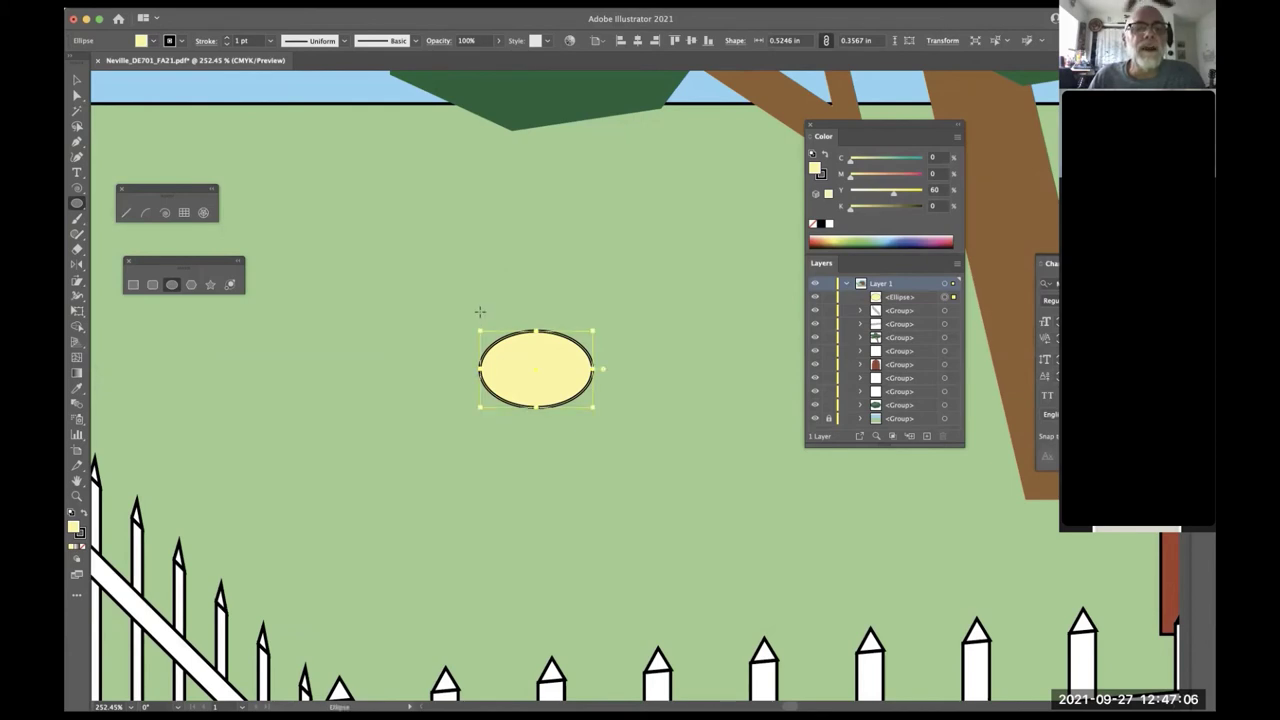
{"action": "left_click_drag", "start_coordinate": [481, 306], "coordinate": [521, 349]}
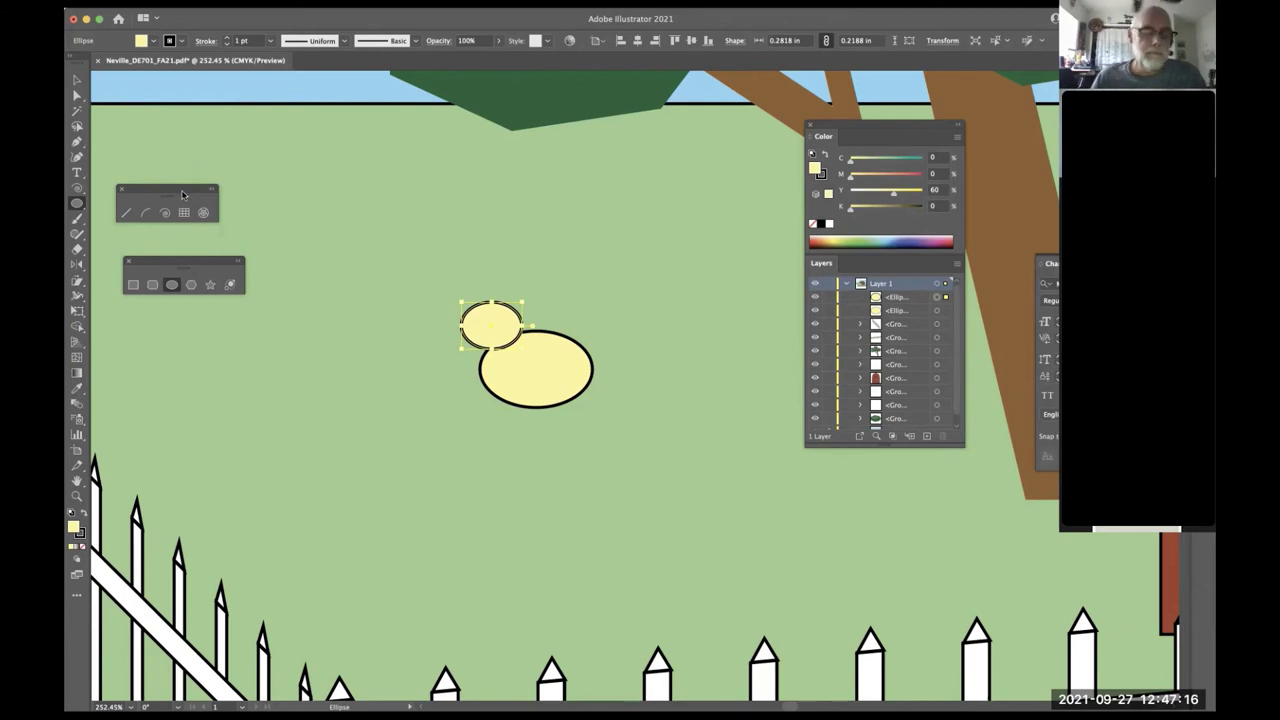
- Draw a small triangle beside the bird's head, stretch its tip upward and fill it with 21% magenta and 60% yellow
{"action": "left_click", "coordinate": [191, 284]}
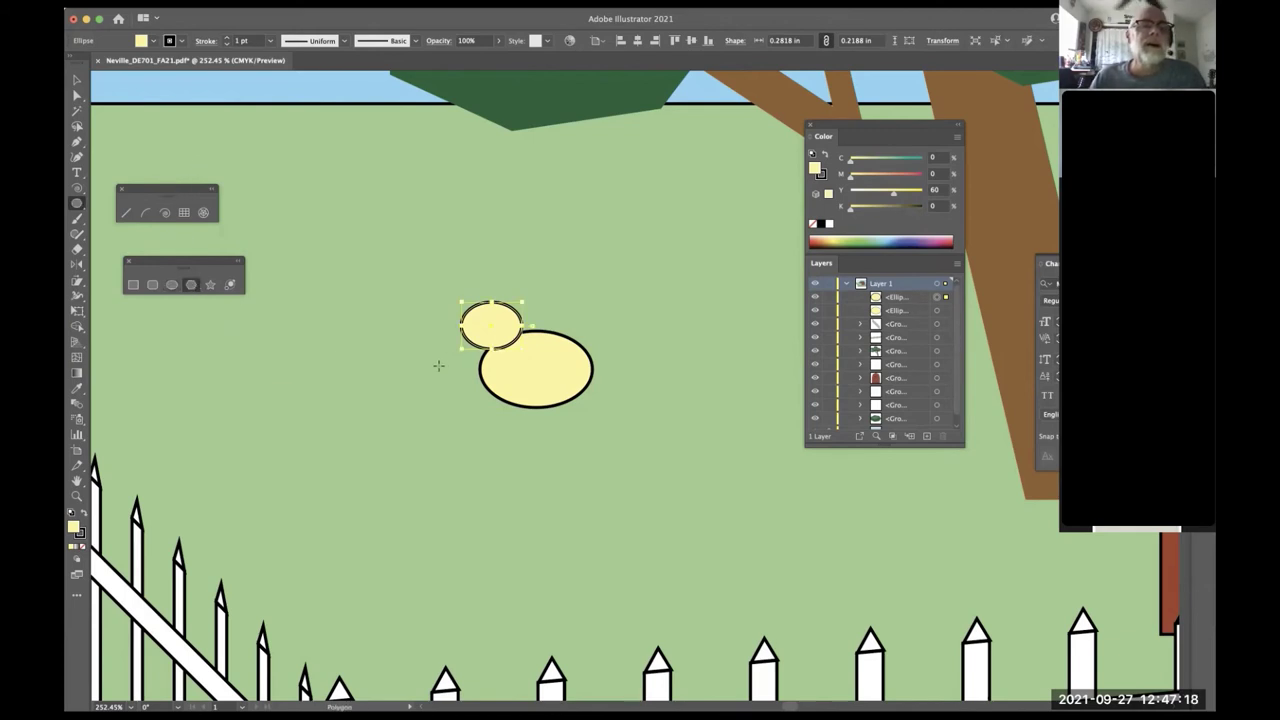
{"action": "mouse_move", "coordinate": [428, 348]}
{"action": "left_mouse_down"}
{"action": "mouse_move", "coordinate": [429, 326]}
{"action": "mouse_move", "coordinate": [447, 324]}
{"action": "mouse_move", "coordinate": [430, 327]}
{"action": "left_mouse_up"}
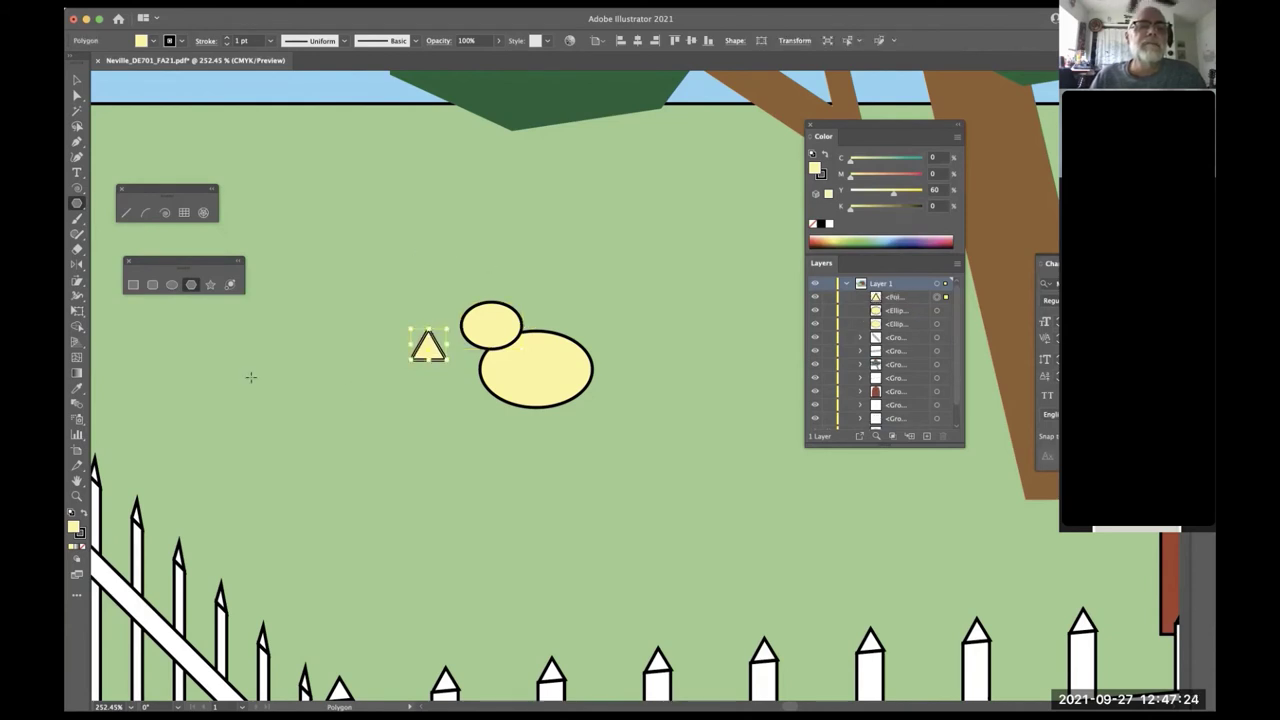
{"action": "key", "text": "a"}
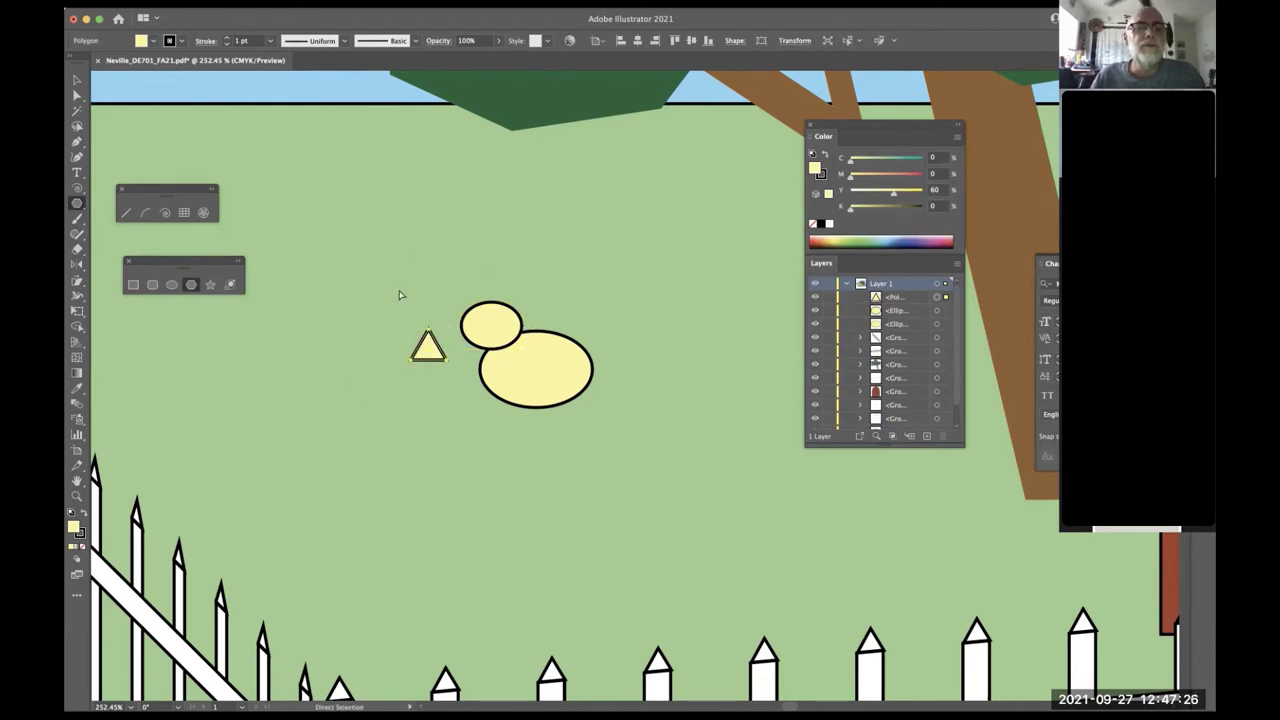
{"action": "left_click_drag", "start_coordinate": [429, 327], "coordinate": [429, 297]}
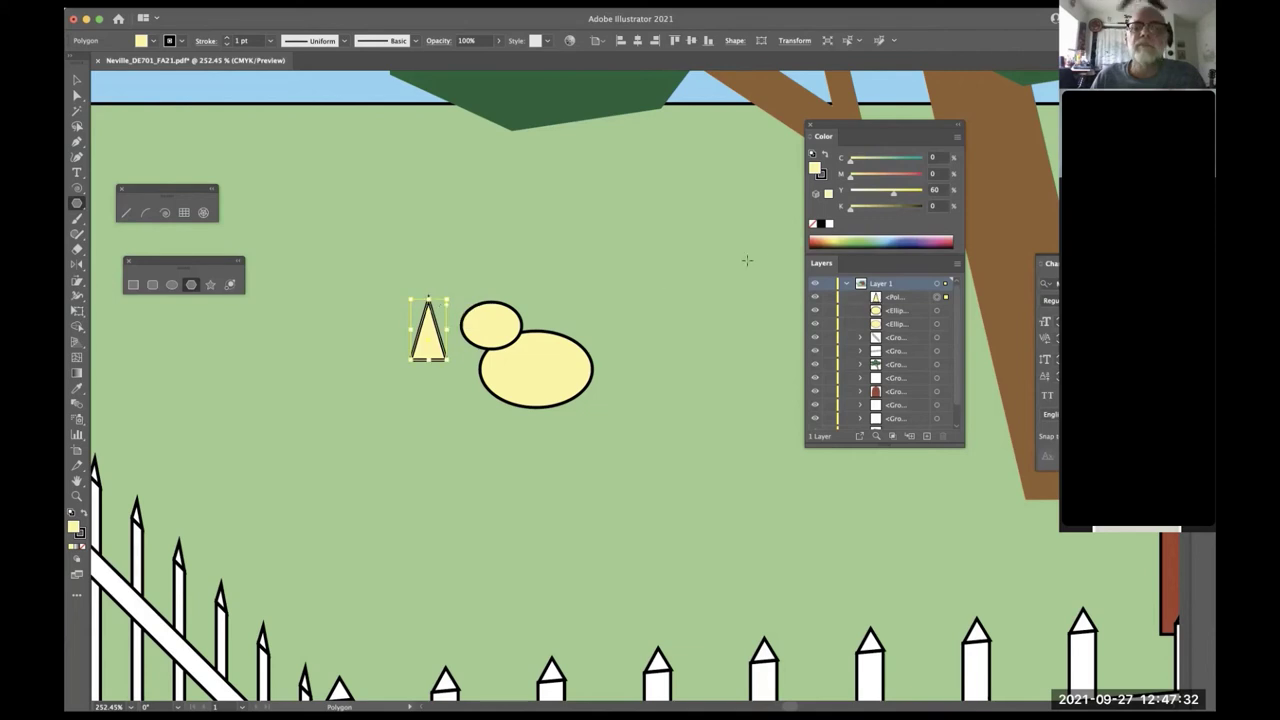
{"action": "left_click_drag", "start_coordinate": [863, 179], "coordinate": [865, 178]}
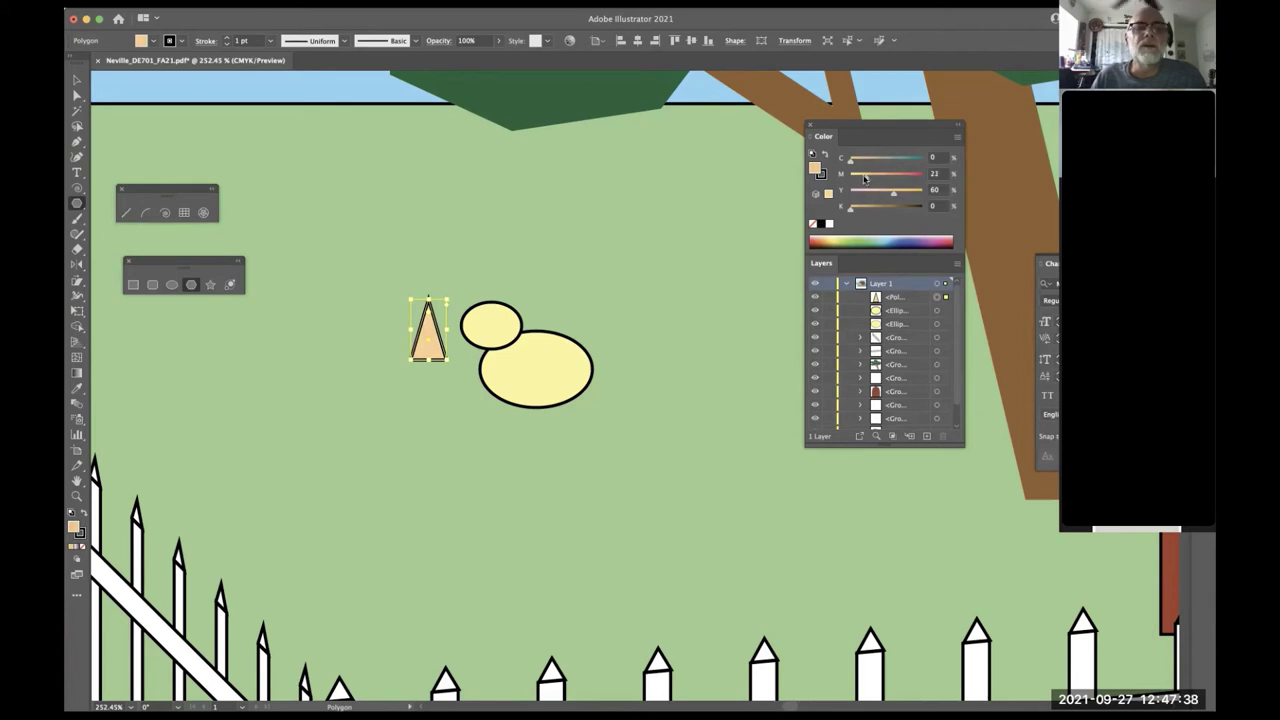
{"action": "left_click", "coordinate": [329, 371], "text": "super"}
{"action": "key", "text": "super+z"}
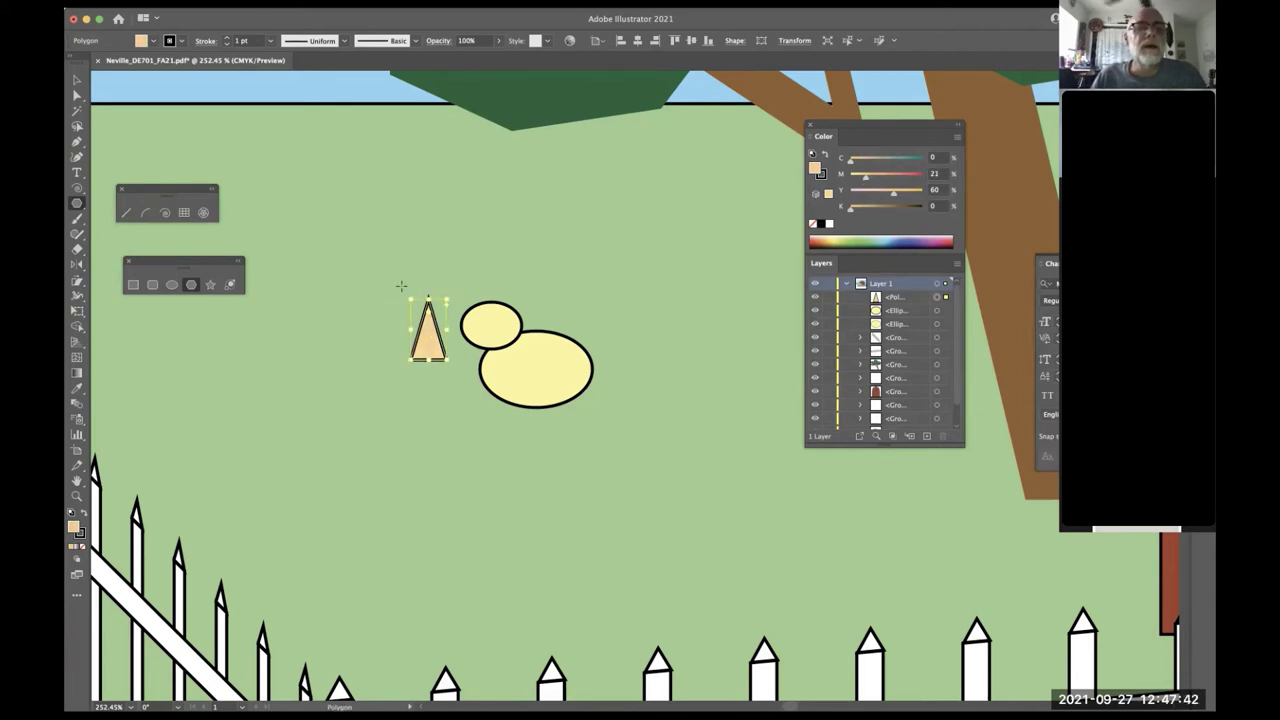
- Rotate the triangle to point left, attach it to the head as a beak and scale it down
{"action": "left_click_drag", "start_coordinate": [407, 293], "coordinate": [452, 334]}
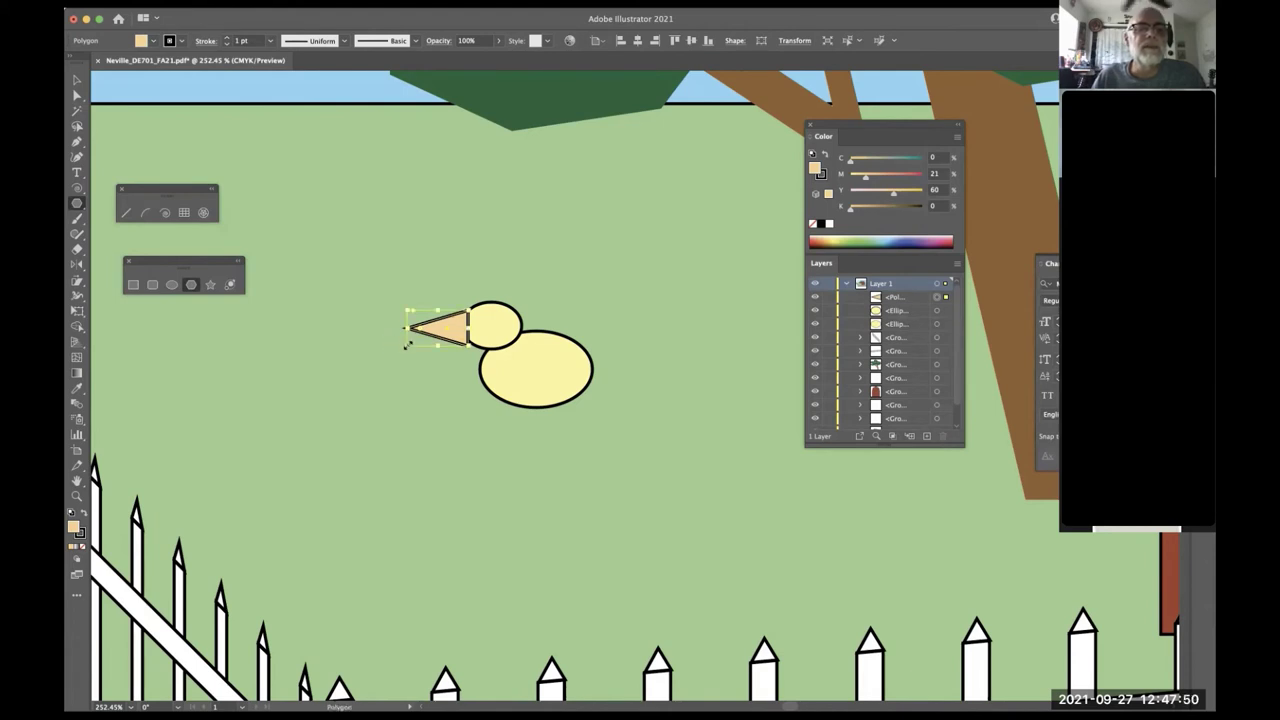
{"action": "left_click_drag", "start_coordinate": [407, 345], "coordinate": [423, 321]}
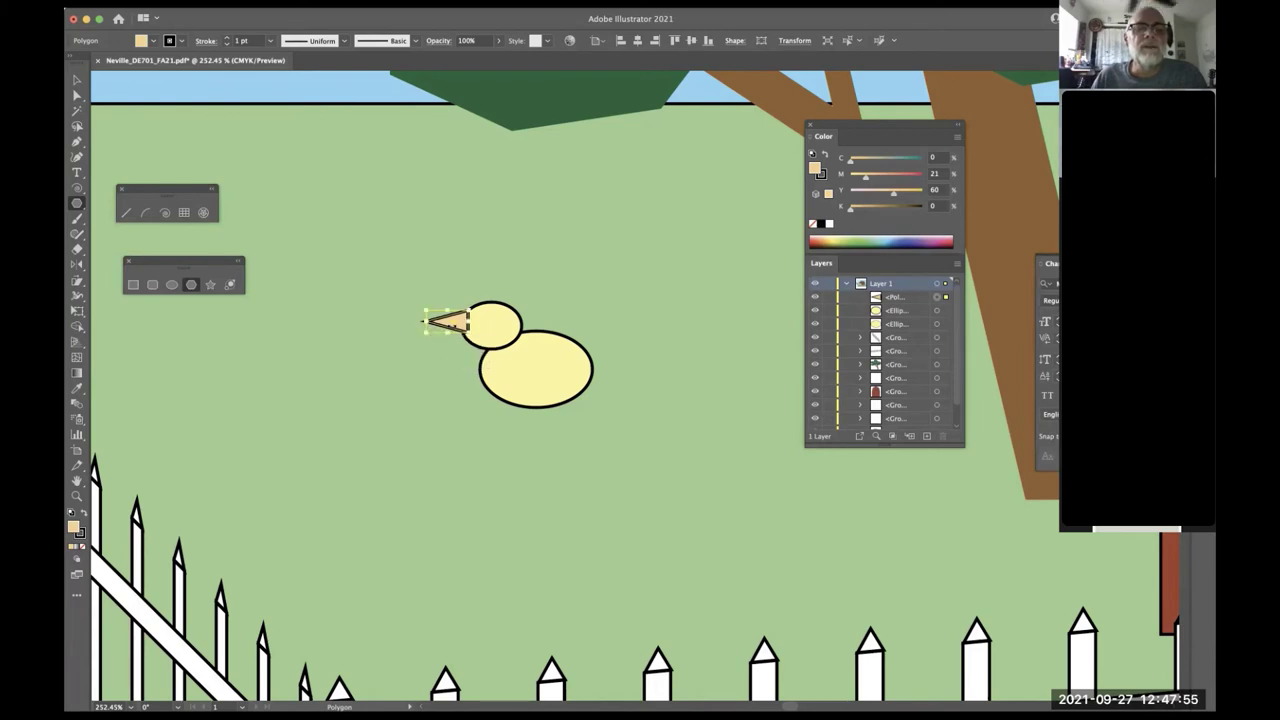
- Draw a black ellipse about 0.02 × 0.06 in on top of the head and duplicate it to the left as a second eye
{"action": "left_click", "coordinate": [487, 312]}
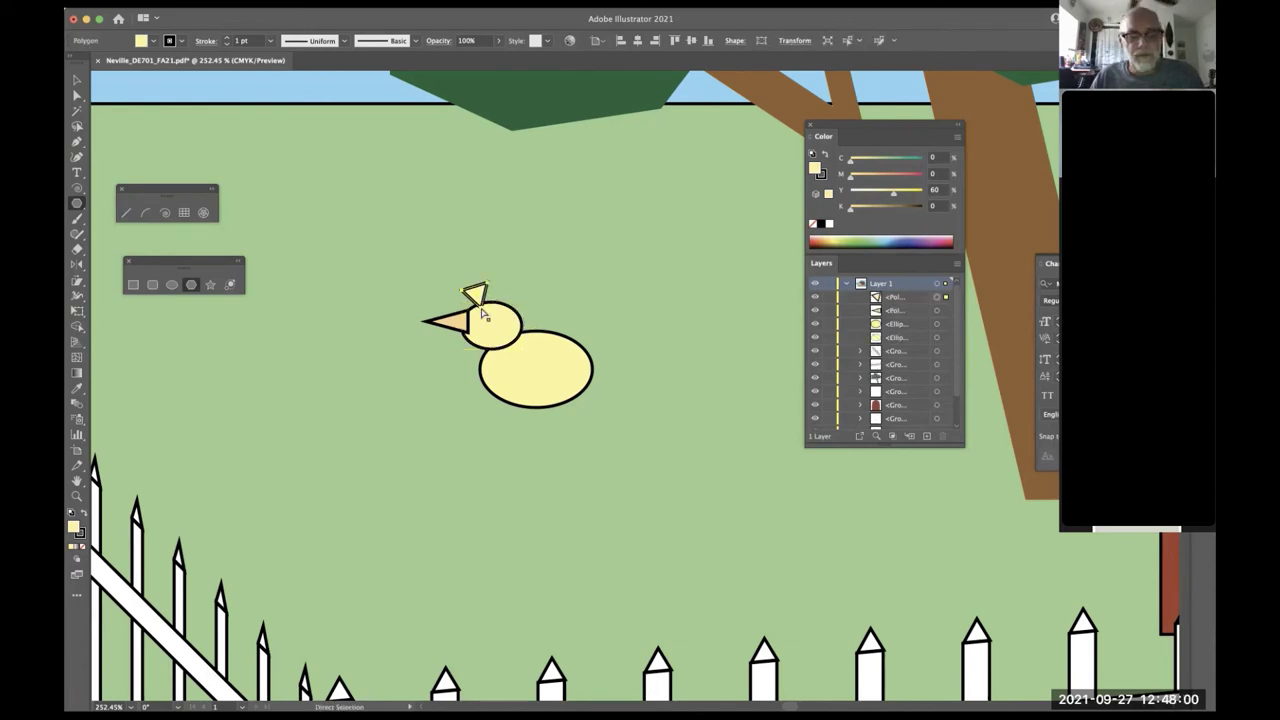
{"action": "key", "text": "l"}
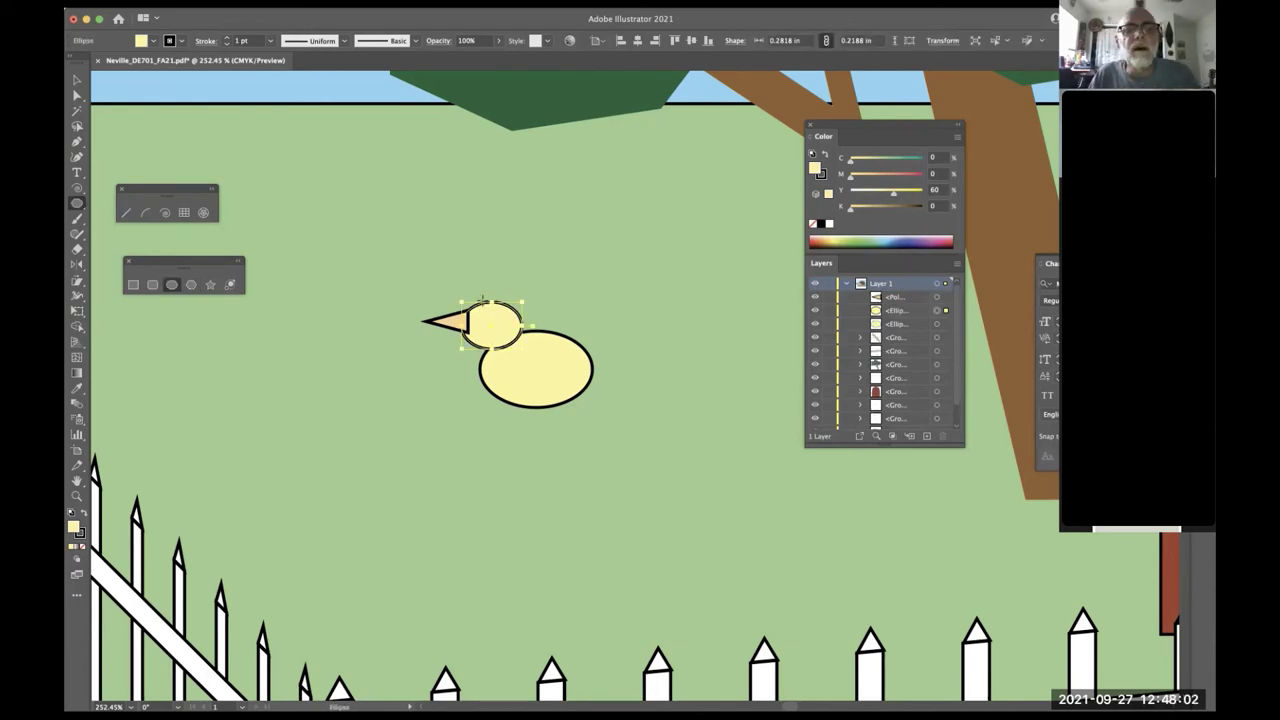
{"action": "left_click_drag", "start_coordinate": [480, 291], "coordinate": [483, 304]}
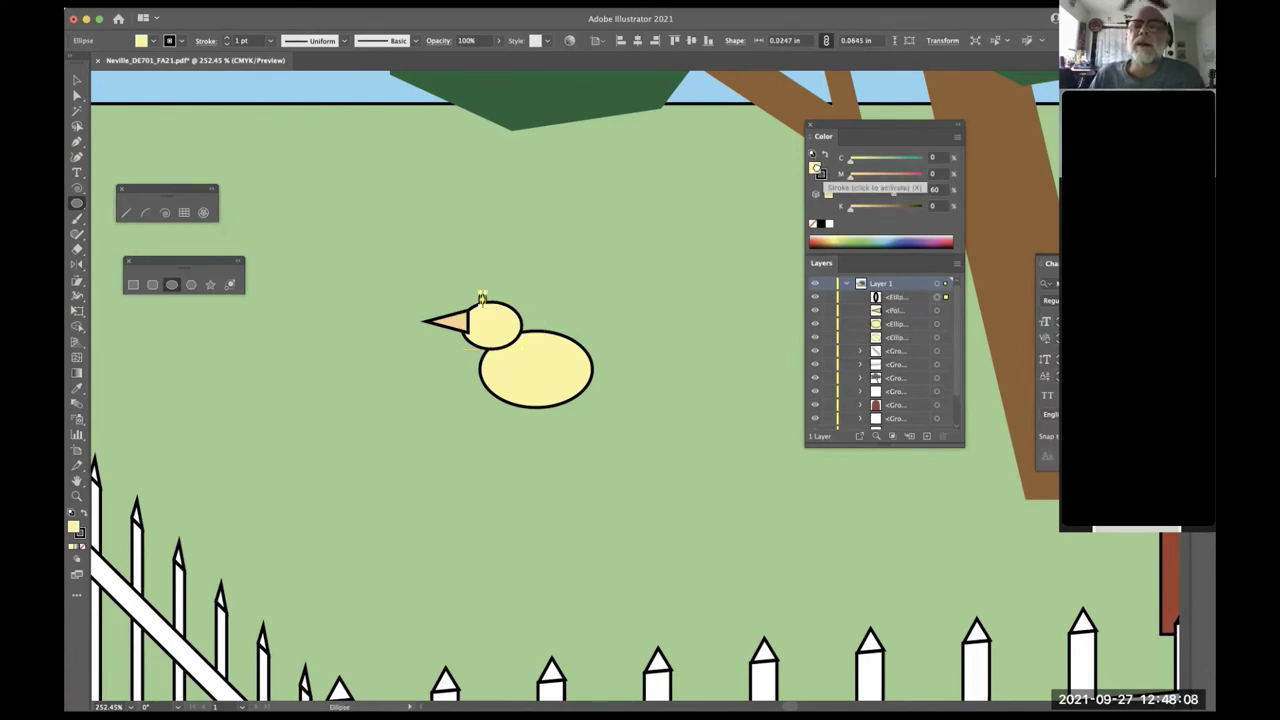
{"action": "left_click", "coordinate": [822, 223]}
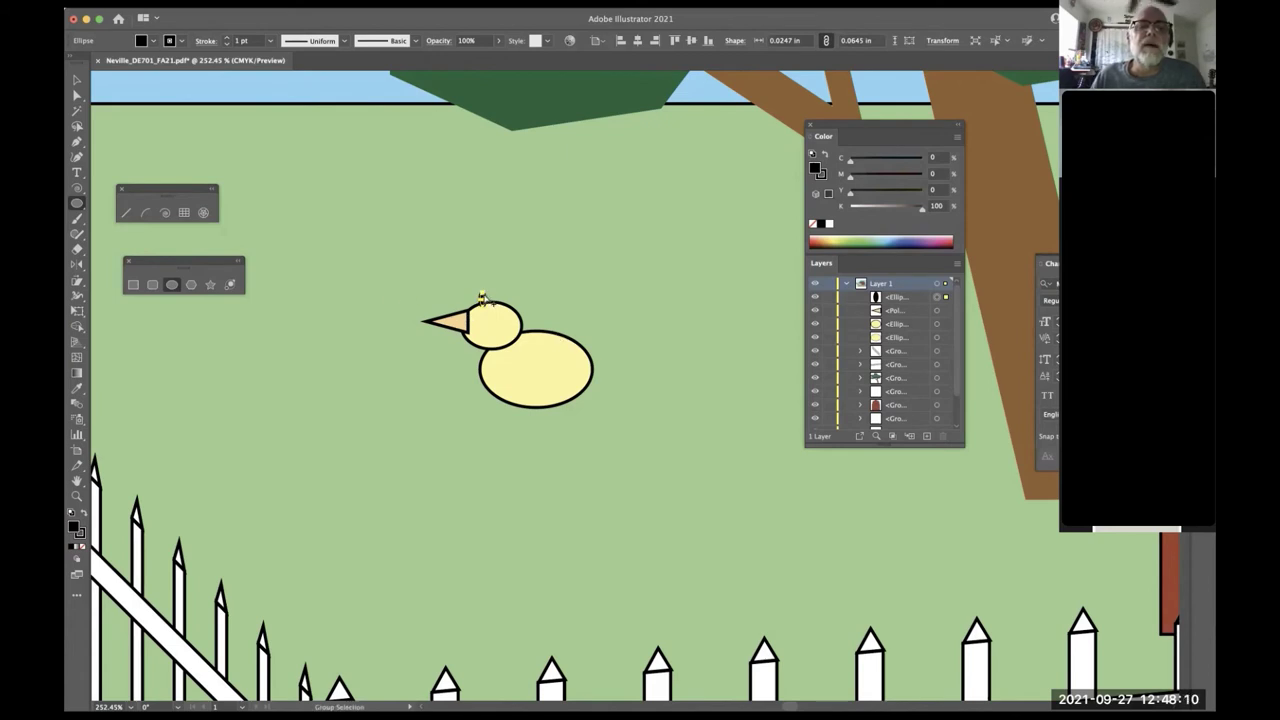
{"action": "left_click_drag", "start_coordinate": [481, 298], "coordinate": [472, 300]}
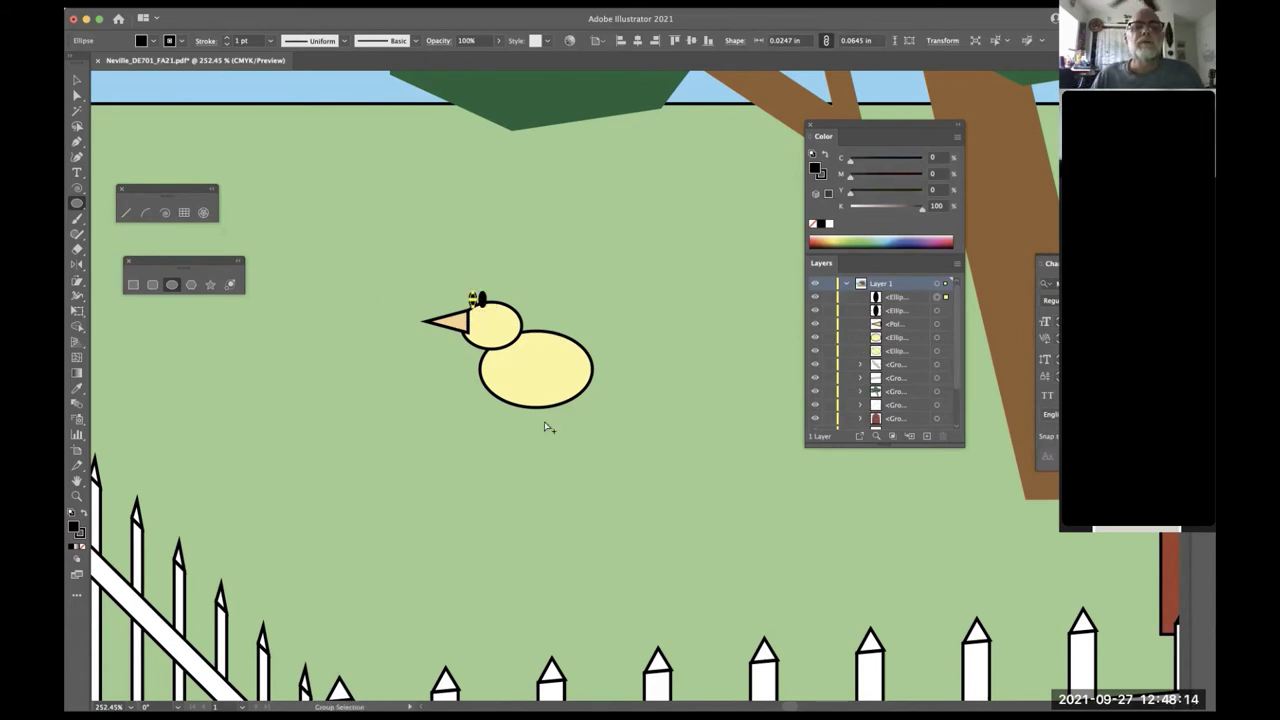
- Copy the beak to the body's right end and rotate it to point up and right as a tail
{"action": "left_click", "coordinate": [455, 321]}
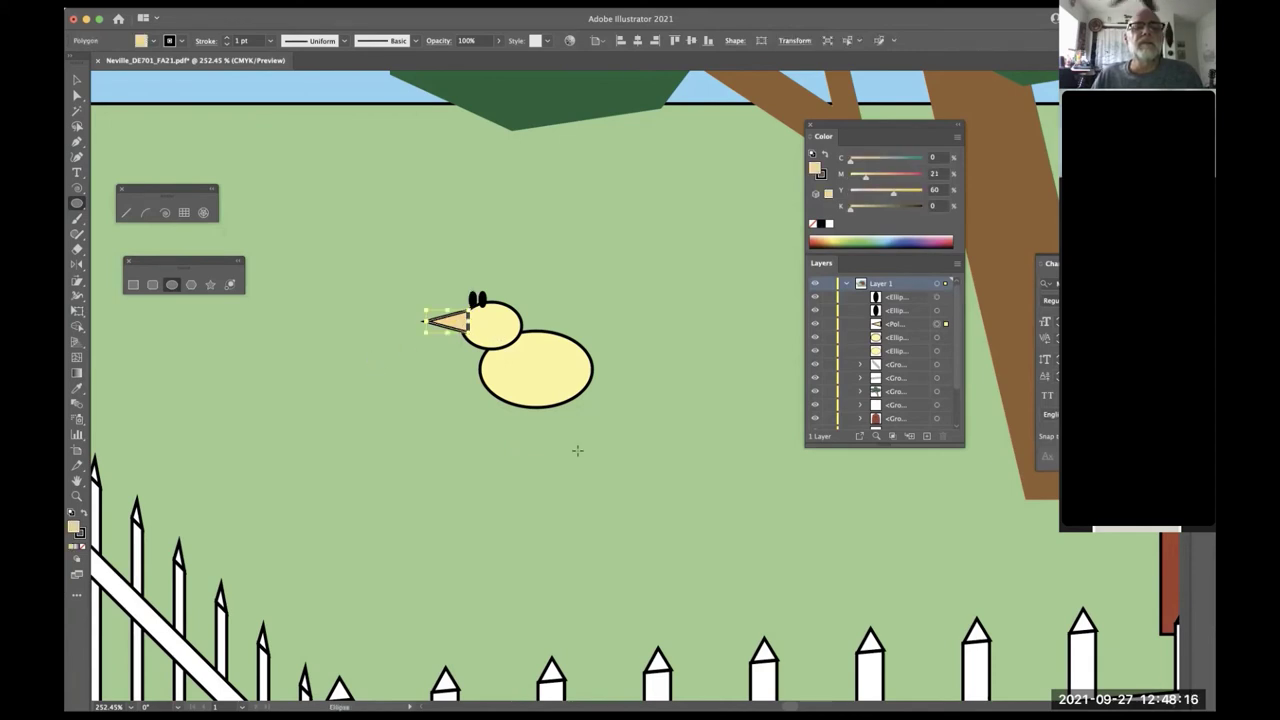
{"action": "key", "text": "super+alt"}
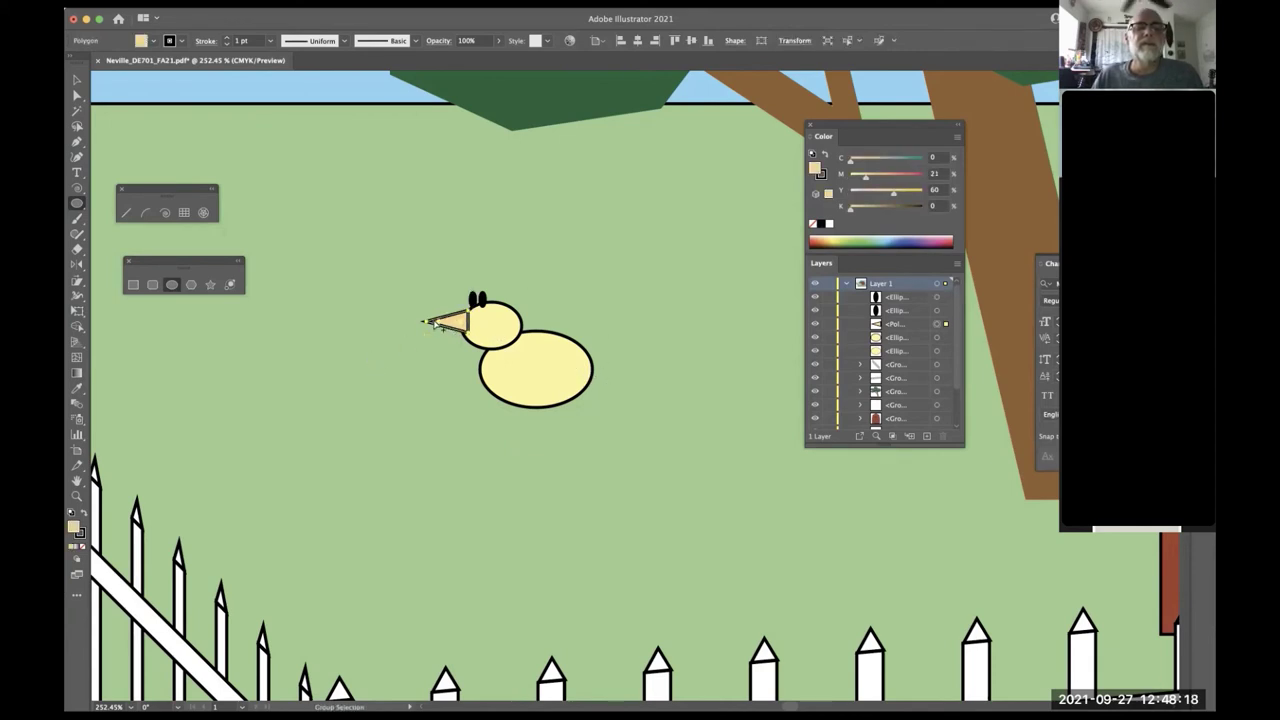
{"action": "left_click_drag", "start_coordinate": [457, 325], "coordinate": [643, 428]}
{"action": "key", "text": "r"}
{"action": "key", "text": "v"}
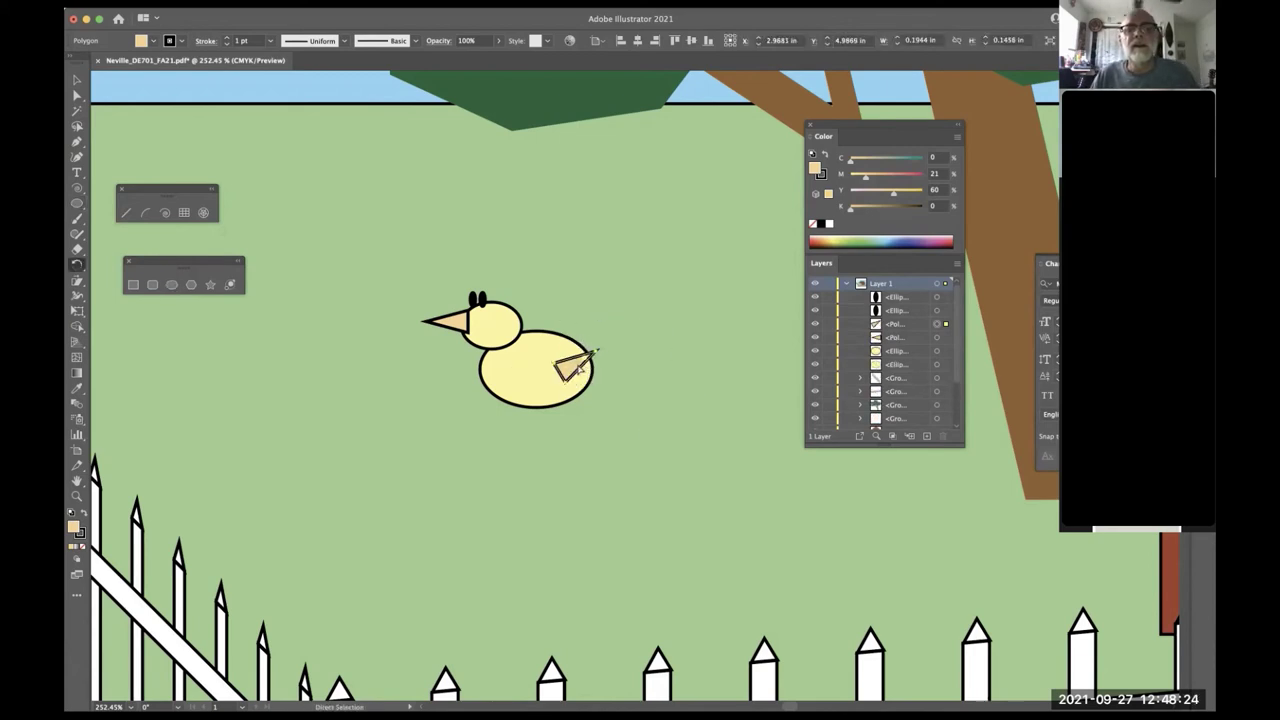
{"action": "left_click_drag", "start_coordinate": [578, 368], "coordinate": [600, 366]}
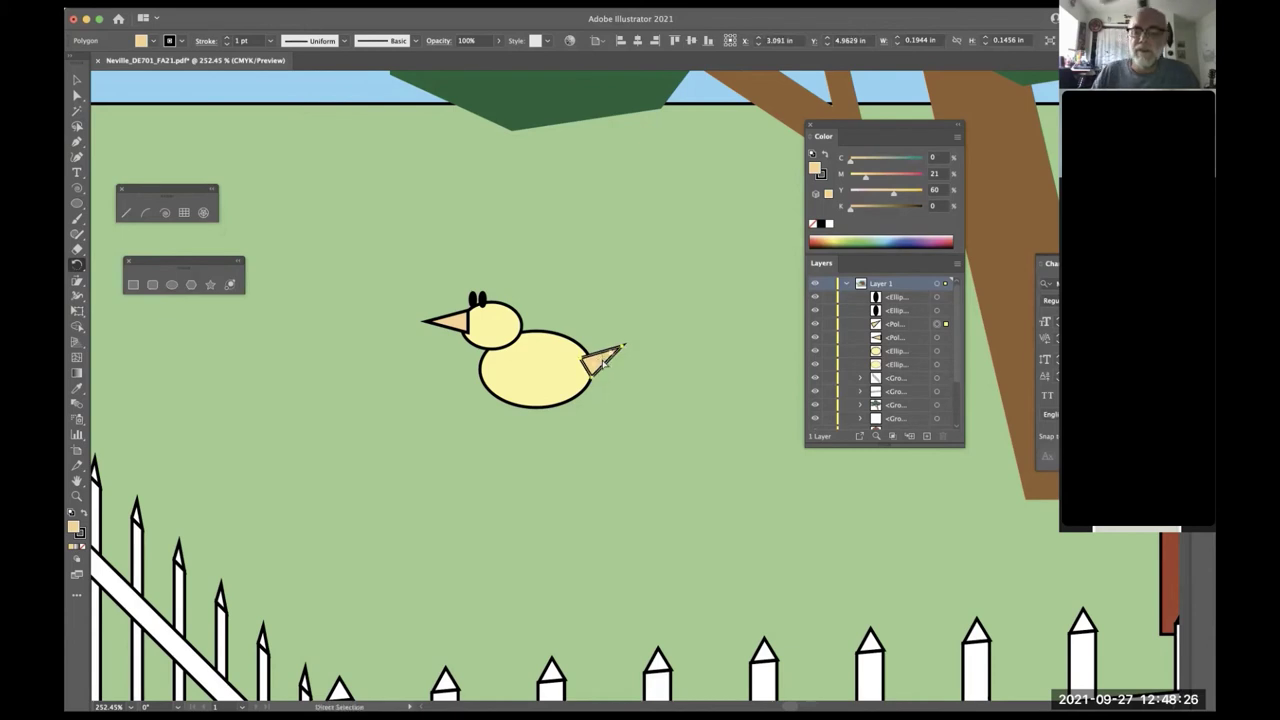
- Send the tail triangle backward until it sits behind the bird's body
{"action": "key", "text": "super+bracketleft"}
{"action": "key", "text": "super+bracketleft"}
{"action": "key", "text": "super+bracketleft"}
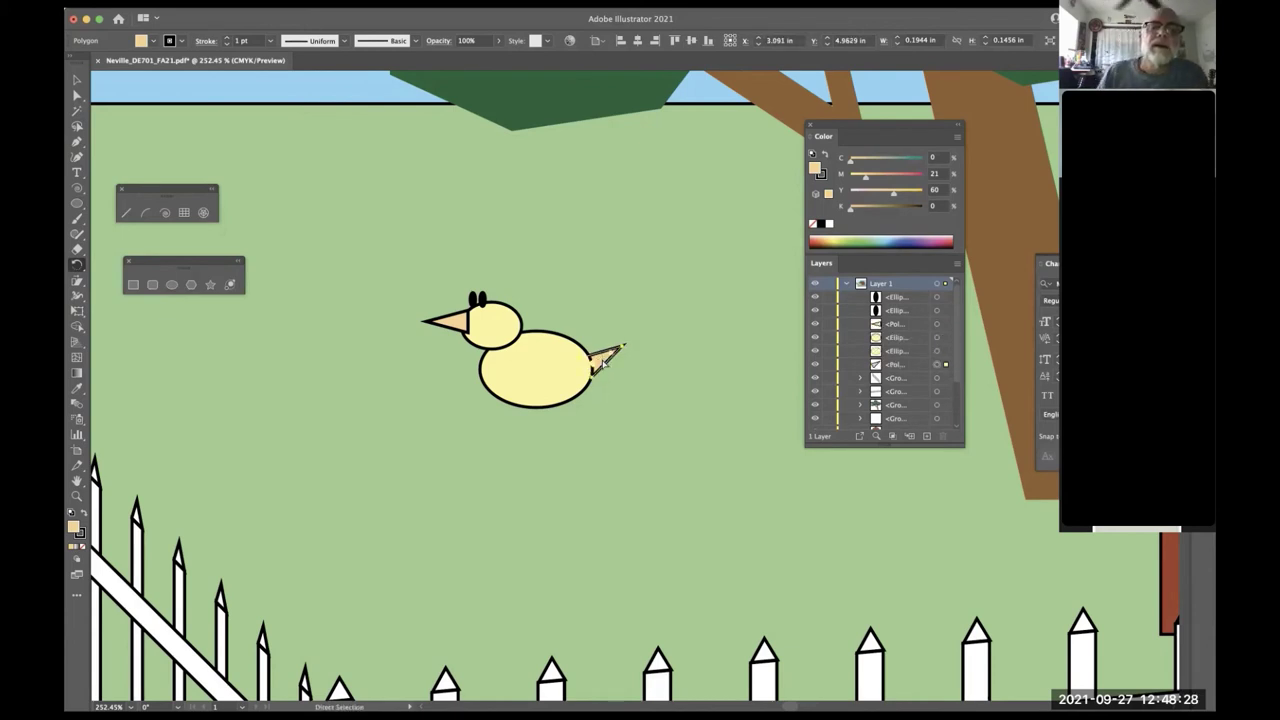
- Recolor the tail triangle by sampling the body's pale yellow fill with the Eyedropper
{"action": "key", "text": "i"}
{"action": "left_click", "coordinate": [535, 340]}
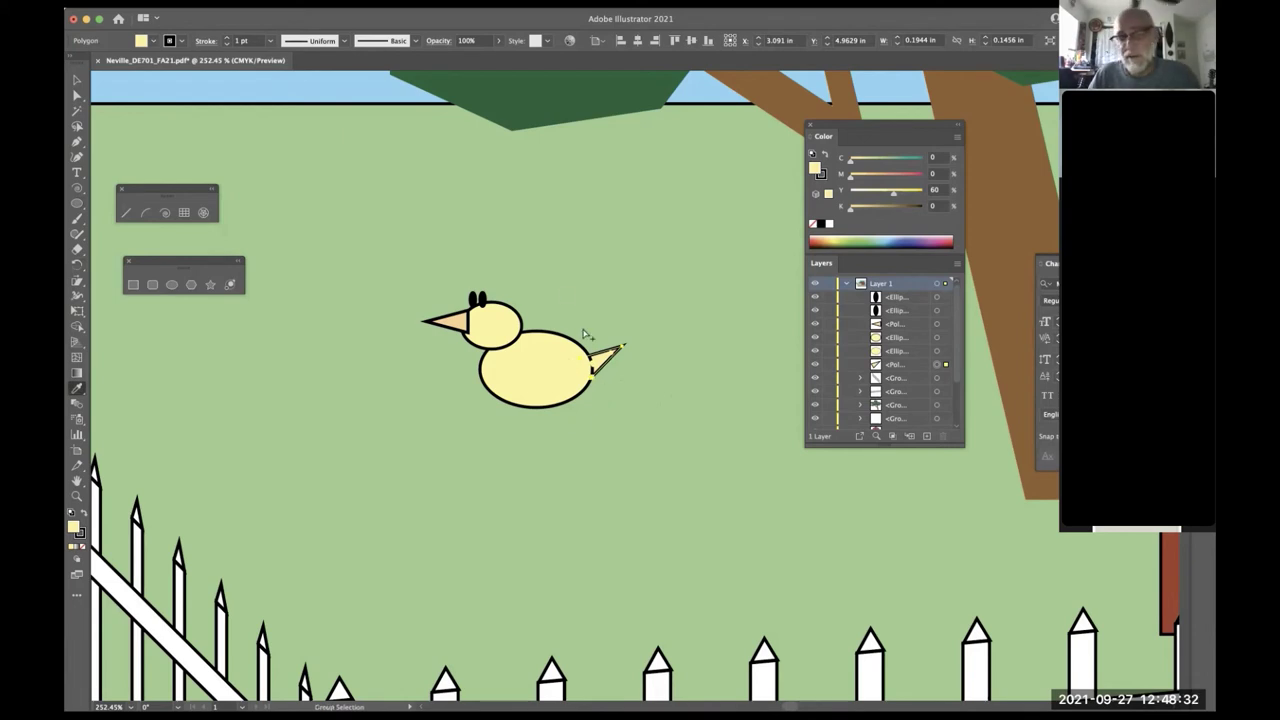
- Copy the beak to the underside of the body, rotate it to slant down-left as a foot and duplicate it as a second foot
{"action": "left_click", "coordinate": [460, 322], "text": "super"}
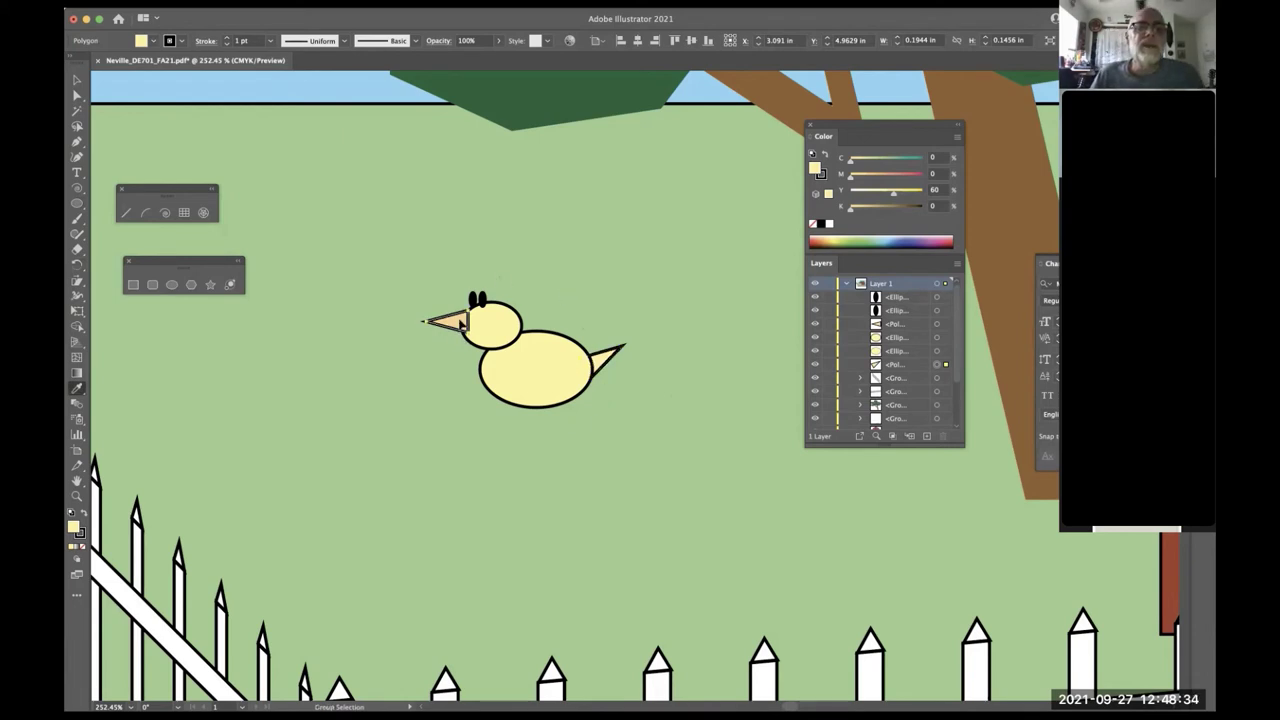
{"action": "left_click_drag", "start_coordinate": [460, 322], "coordinate": [479, 491]}
{"action": "key", "text": "r"}
{"action": "left_click_drag", "start_coordinate": [538, 455], "coordinate": [497, 415]}
{"action": "left_click", "coordinate": [530, 456]}
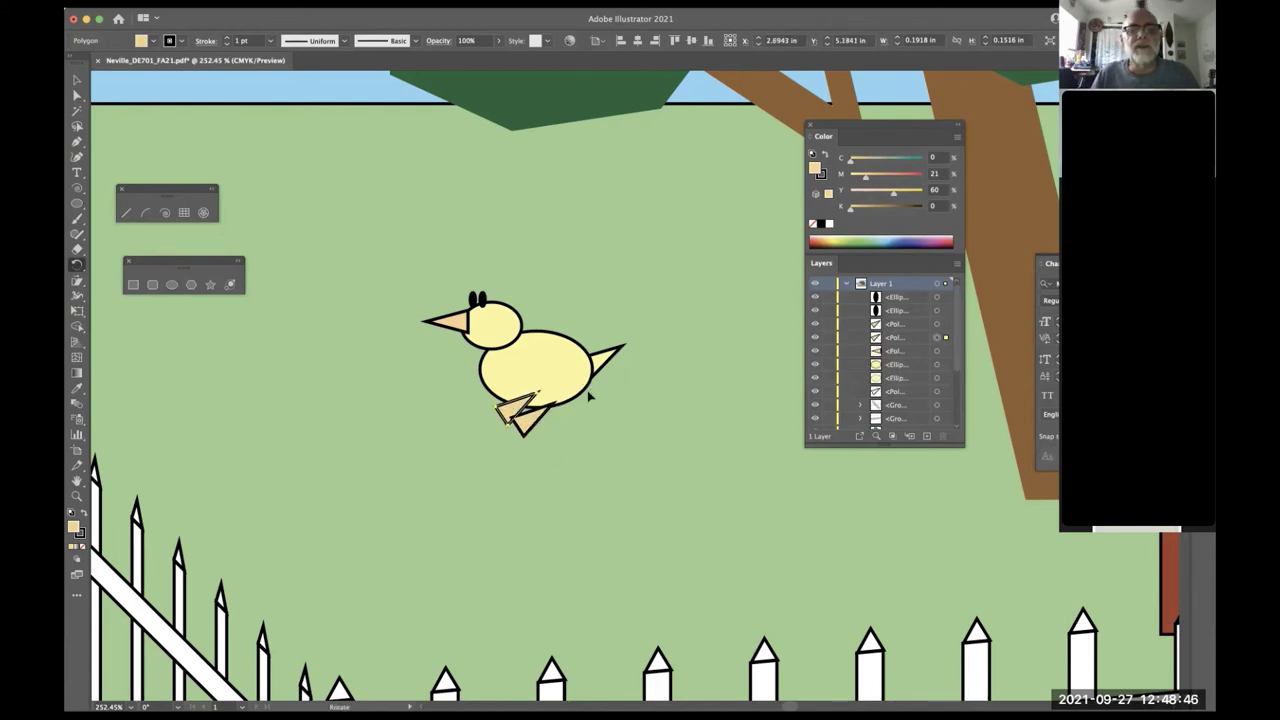
- Rotate the second foot closer to horizontal and shift it left, away from the front foot
{"action": "key", "text": "a"}
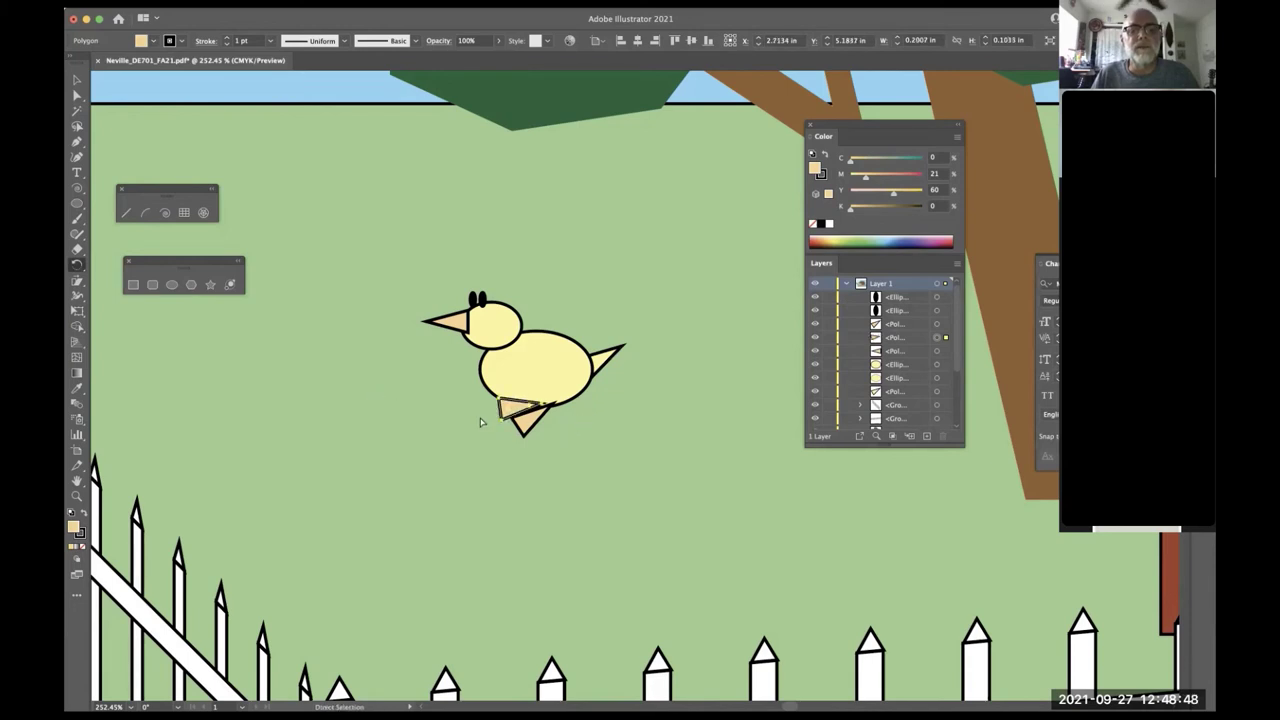
{"action": "left_click", "coordinate": [507, 423]}
{"action": "key", "text": "r"}
{"action": "left_click_drag", "start_coordinate": [506, 424], "coordinate": [488, 416]}
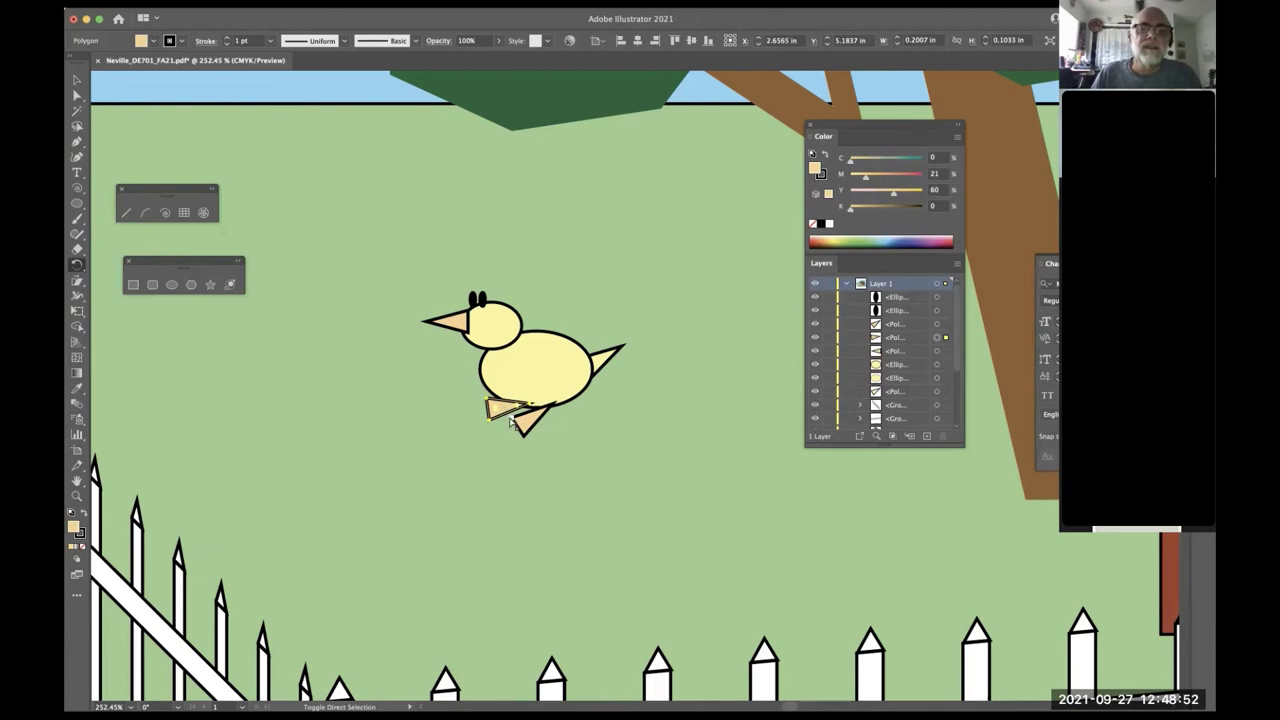
- Send the second foot backward behind the bird's body and tuck it under the body's lower-left edge
{"action": "key", "text": "super+bracketleft"}
{"action": "key", "text": "super+bracketleft"}
{"action": "key", "text": "super+bracketleft"}
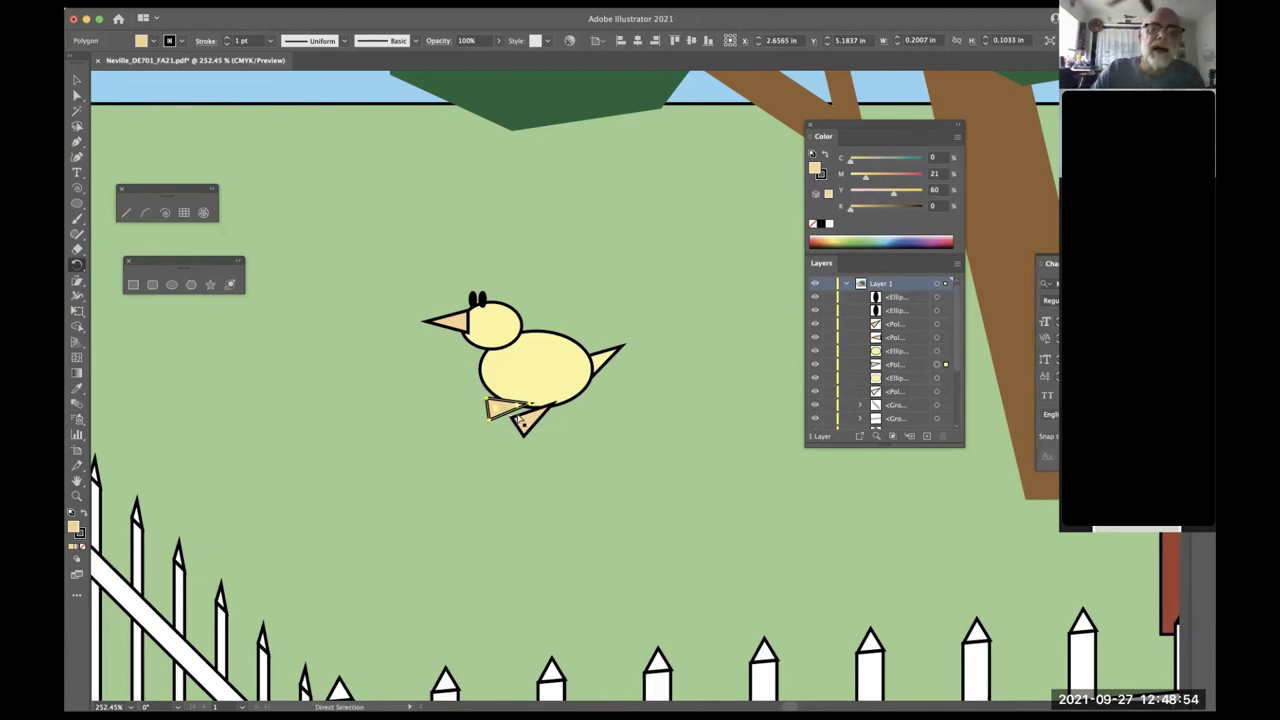
{"action": "key", "text": "r"}
{"action": "left_click_drag", "start_coordinate": [520, 420], "coordinate": [505, 415]}
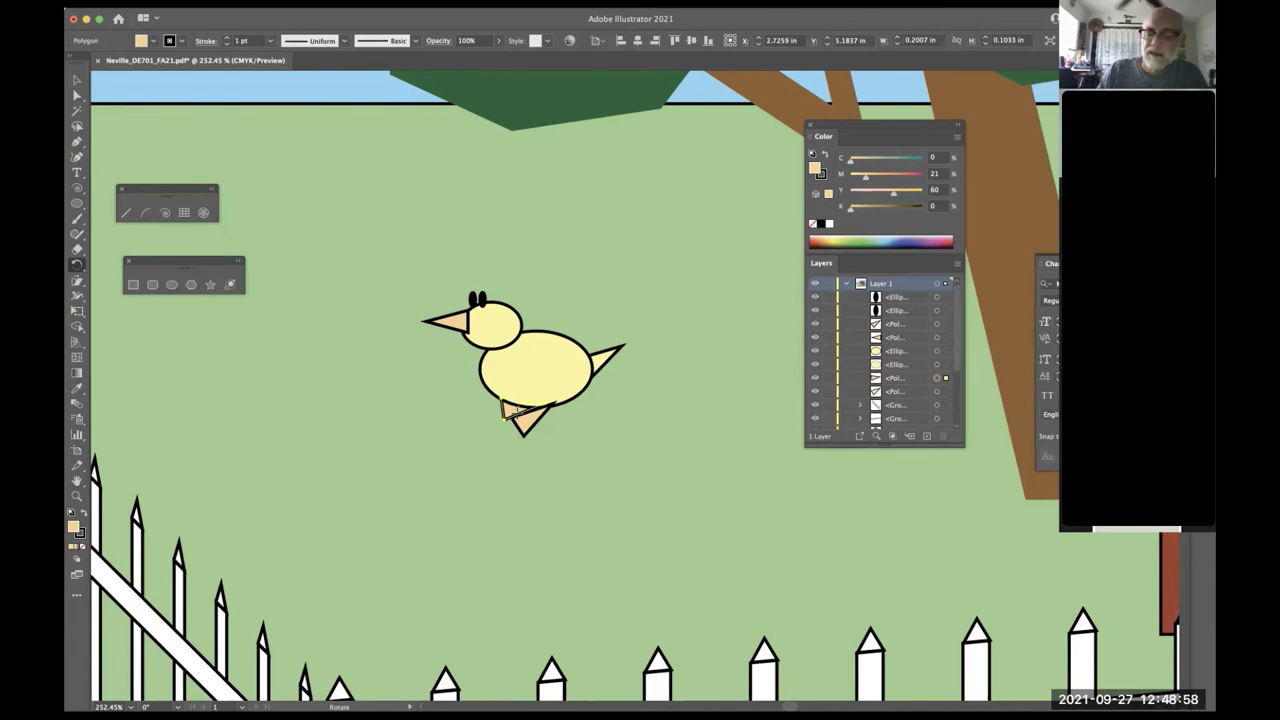
{"action": "left_click_drag", "start_coordinate": [505, 410], "coordinate": [490, 402]}
{"action": "key", "text": "super+alt"}
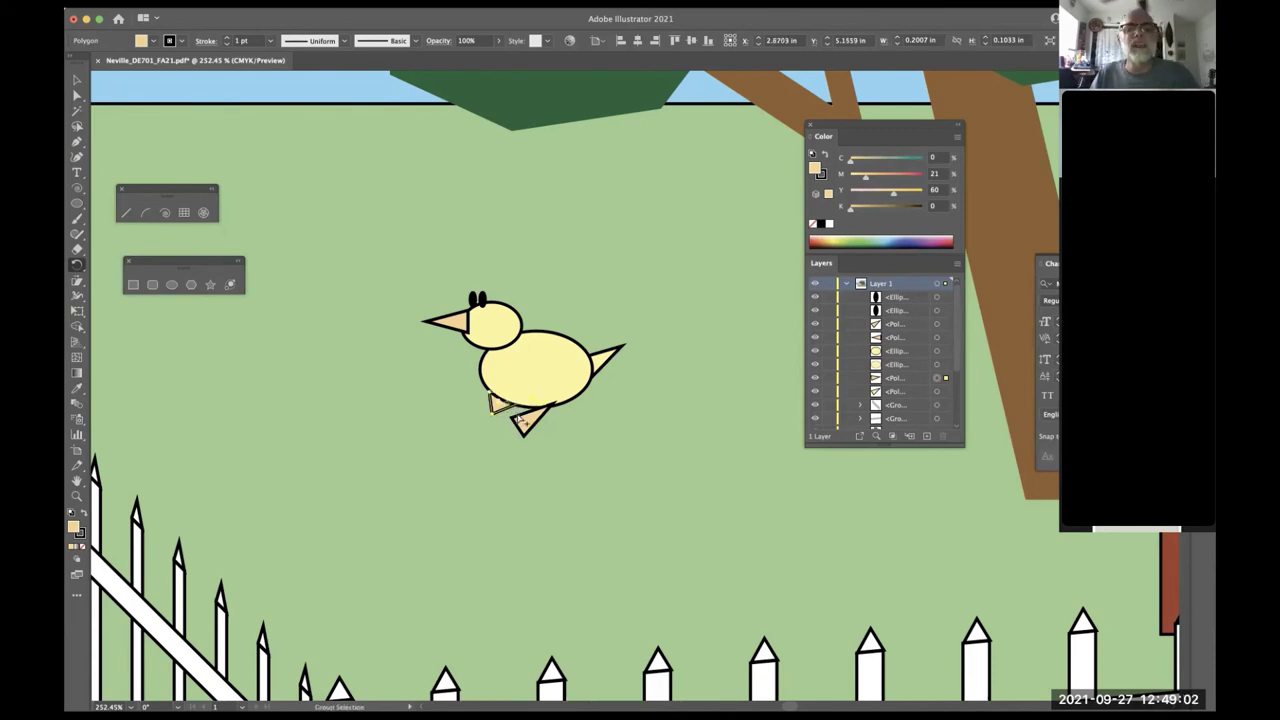
- Nudge the front foot slightly upward against the underside of the body
{"action": "left_click", "coordinate": [530, 422], "text": "alt+super"}
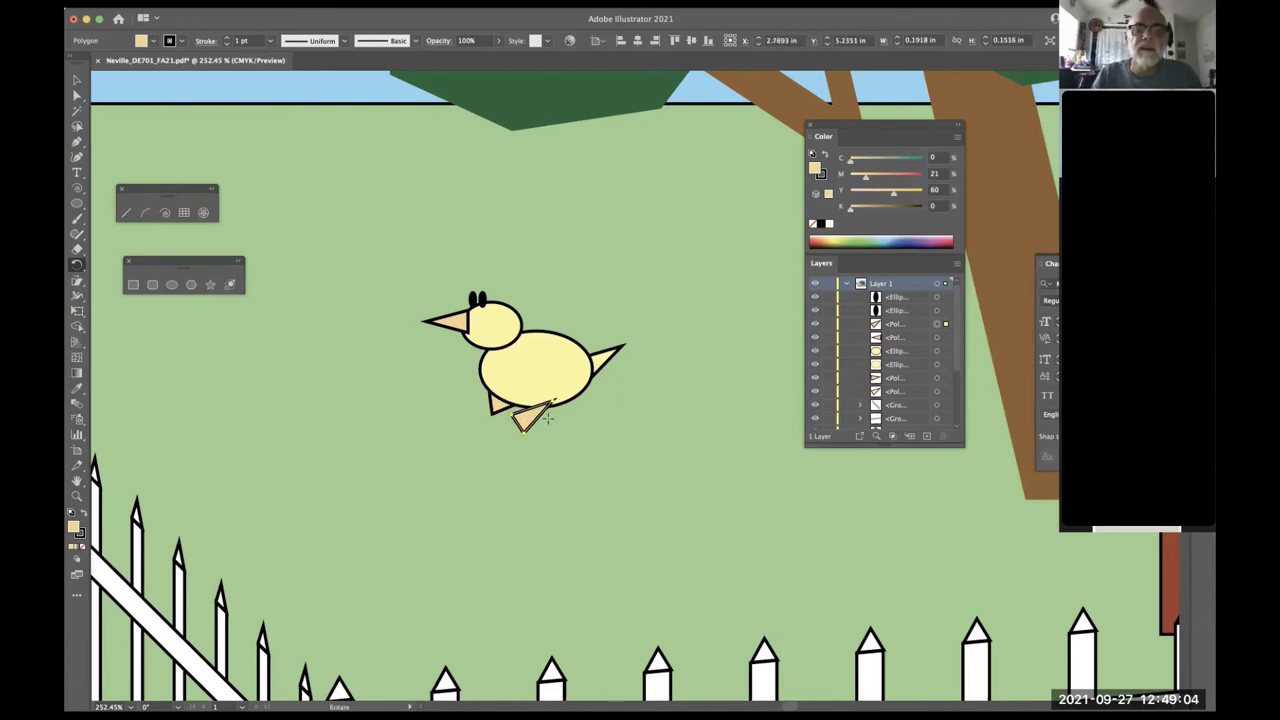
{"action": "key", "text": "a"}
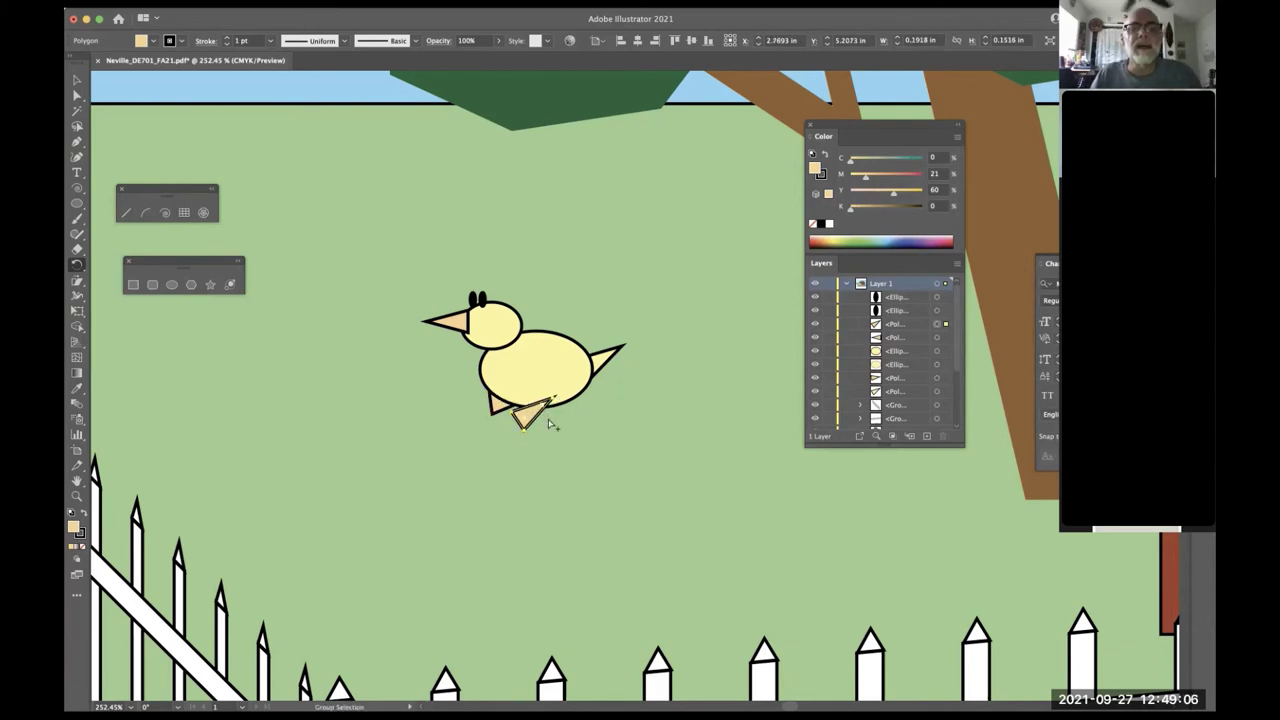
- Draw a pale yellow ellipse about 0.28 × 0.12 in in the middle of the bird's body as a wing
{"action": "left_click", "coordinate": [518, 320], "text": "alt+super"}
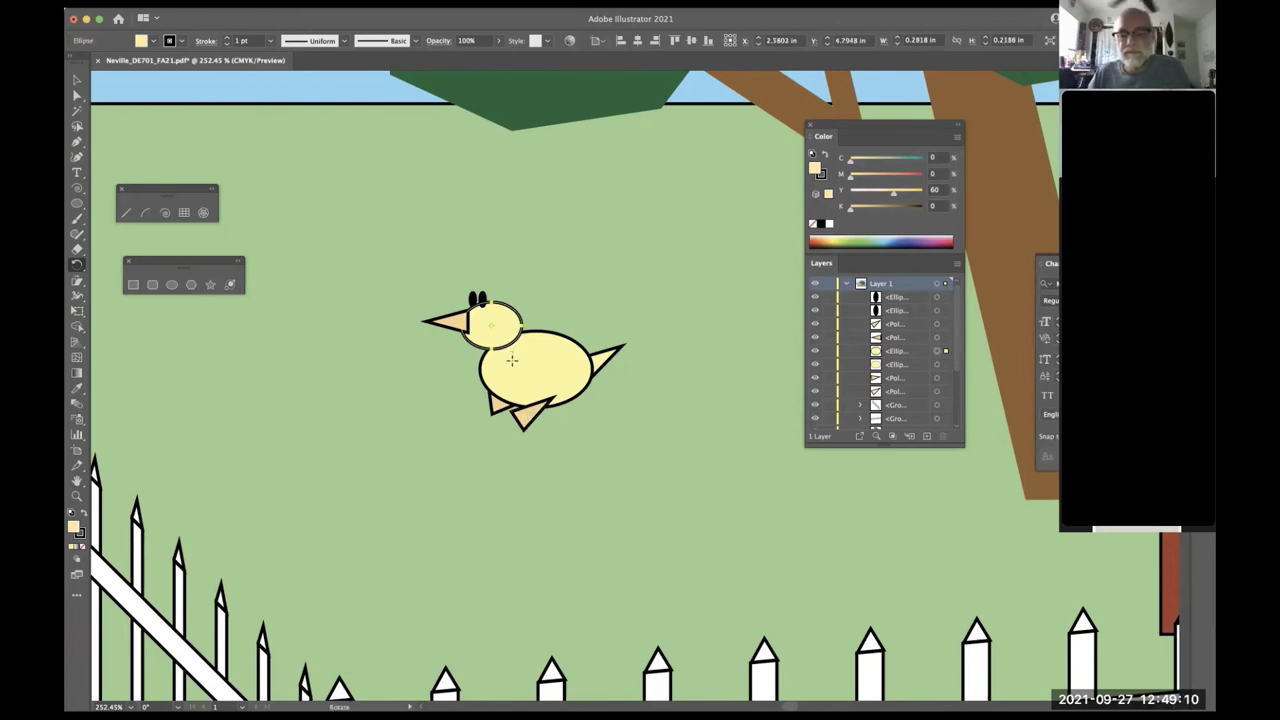
{"action": "key", "text": "l"}
{"action": "left_click_drag", "start_coordinate": [511, 358], "coordinate": [563, 376]}
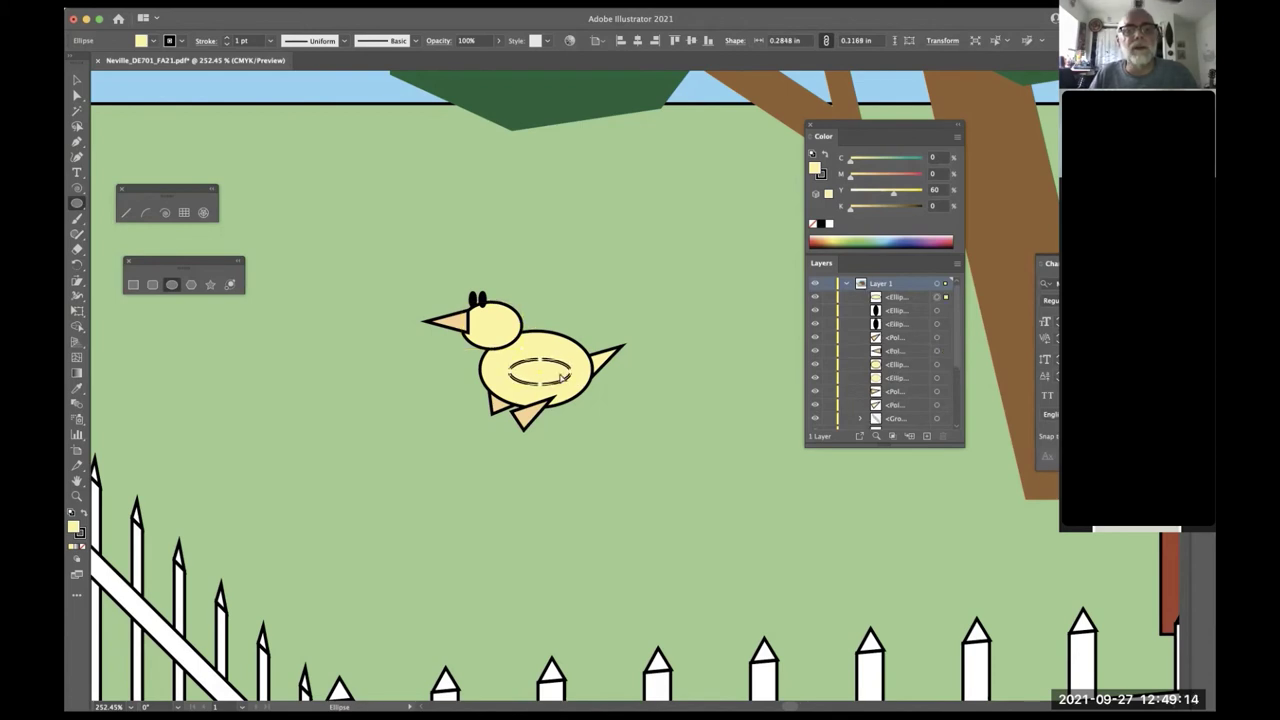
- Group all the bird's shapes and move the group slightly up and to the left on the grass
{"action": "left_click", "coordinate": [688, 208], "text": "super"}
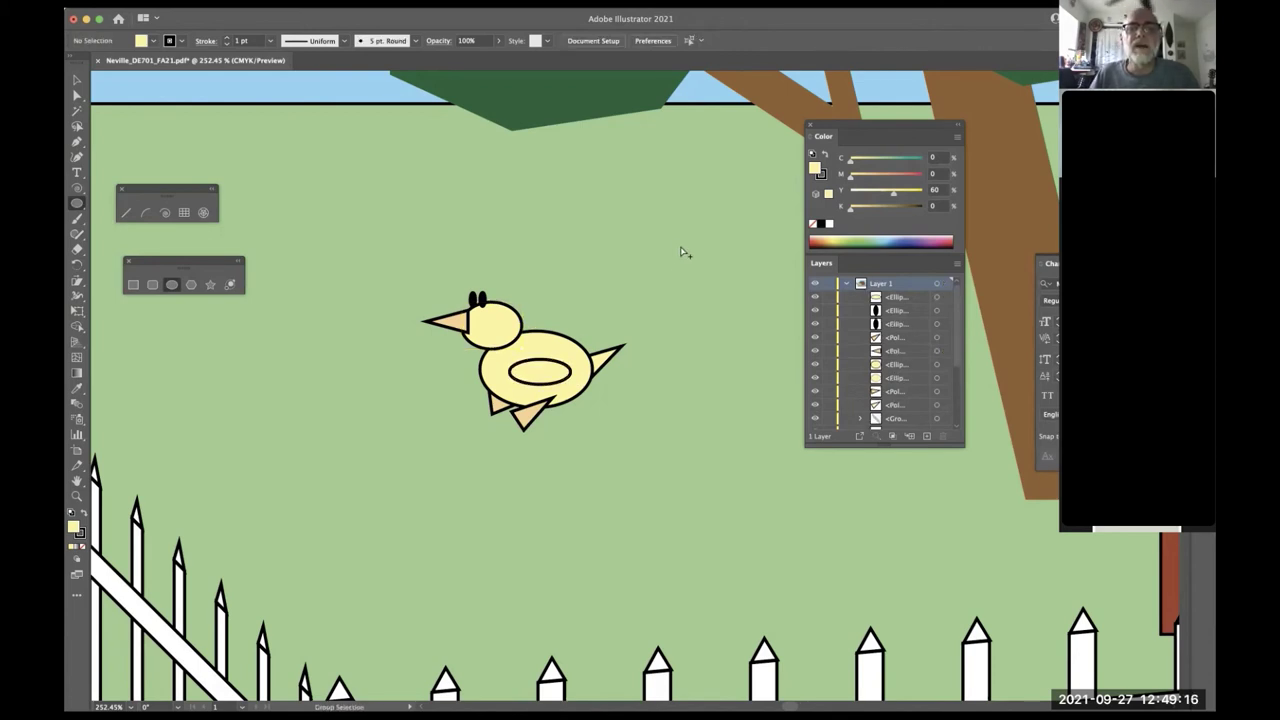
{"action": "left_click_drag", "start_coordinate": [683, 252], "coordinate": [366, 491]}
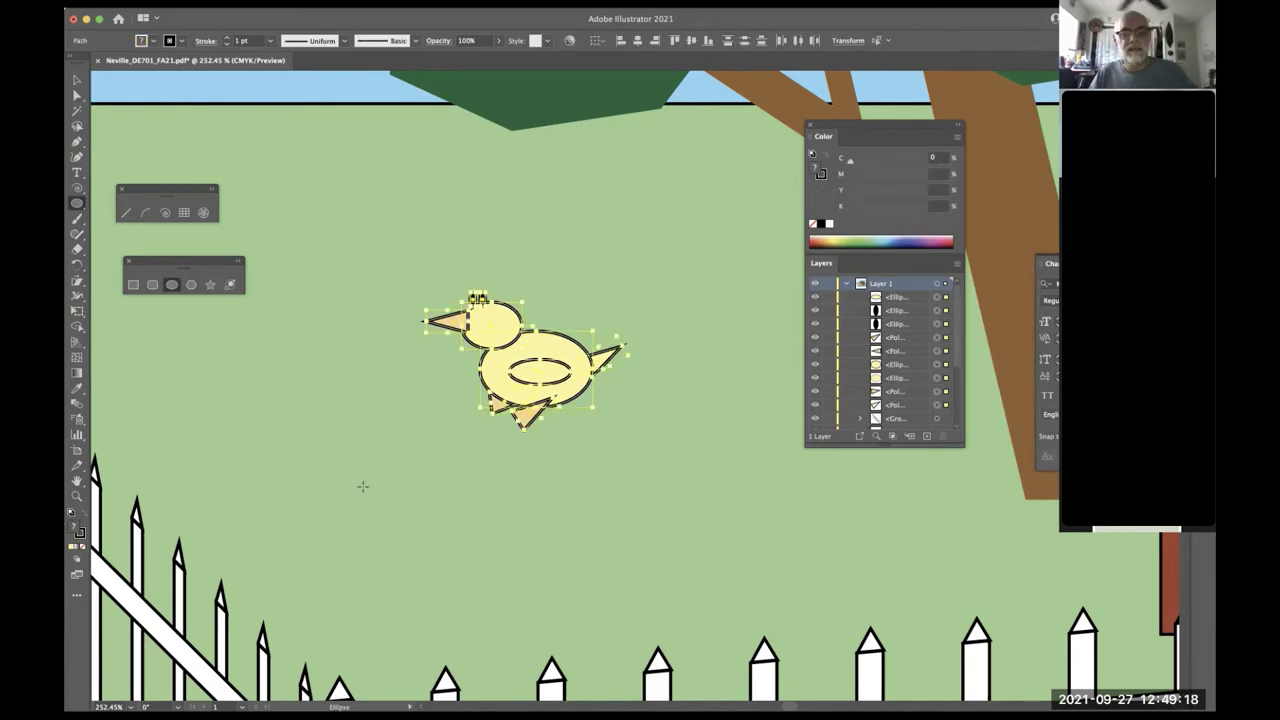
{"action": "key", "text": "super"}
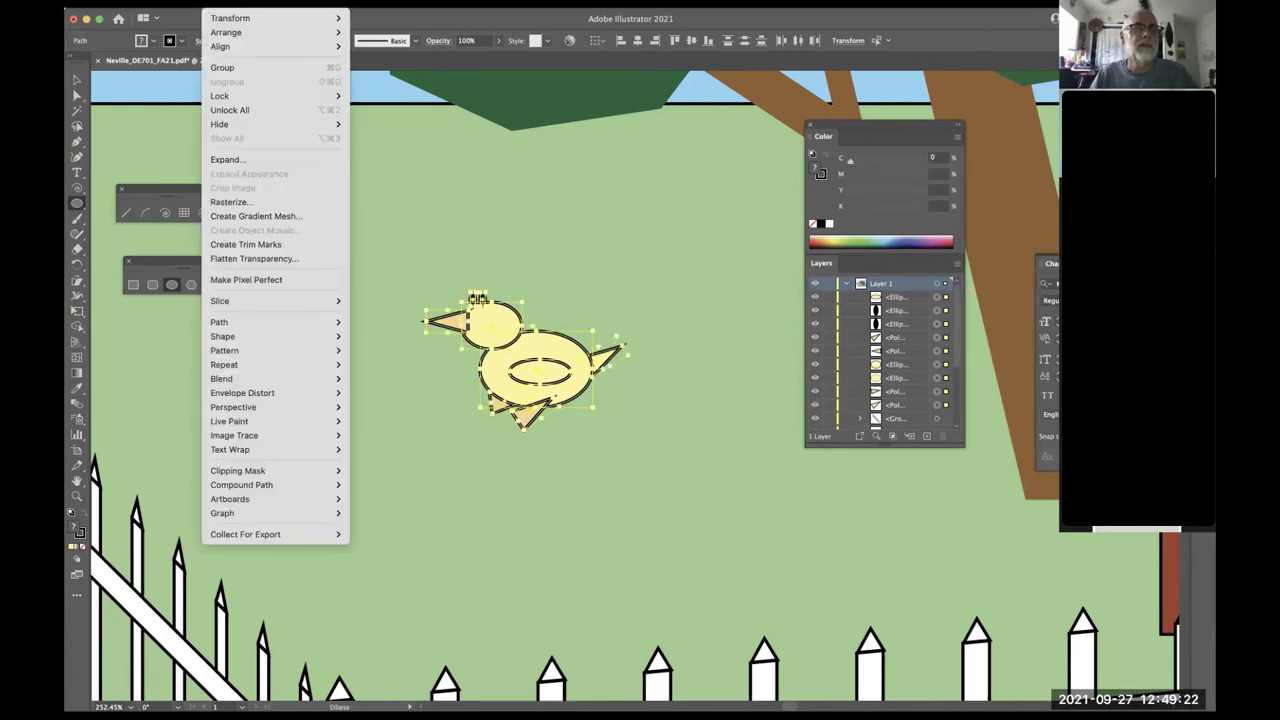
{"action": "left_click", "coordinate": [234, 64]}
{"action": "key", "text": "v"}
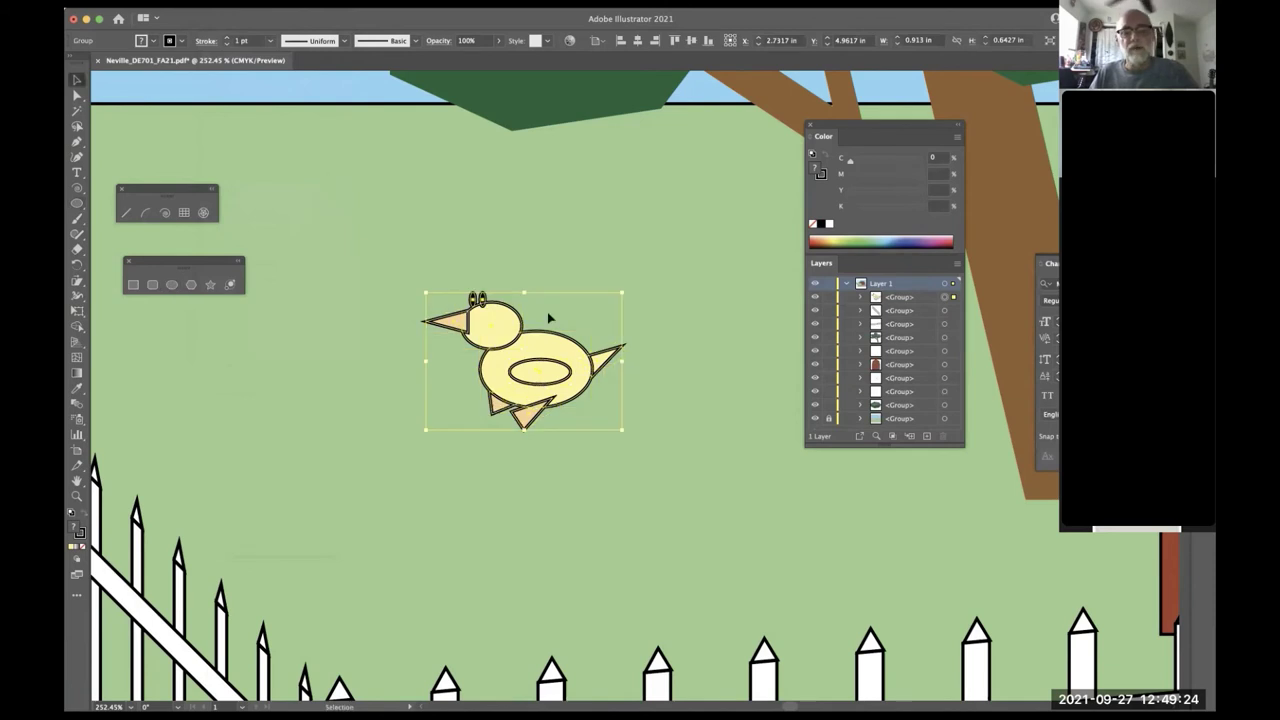
{"action": "left_click", "coordinate": [675, 266]}
{"action": "left_click_drag", "start_coordinate": [548, 360], "coordinate": [509, 320]}
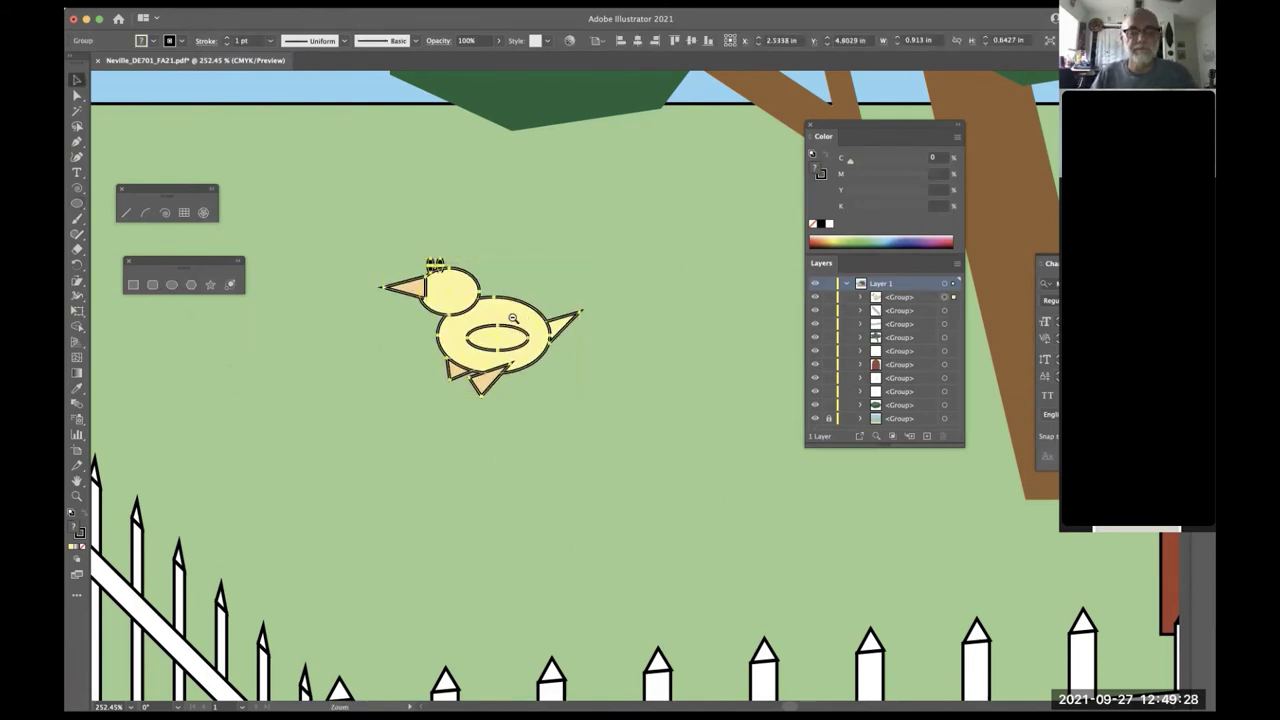
- Set a uniform scale of 50% for the bird group in the Scale options
{"action": "key", "text": "super+minus"}
{"action": "key", "text": "super+minus"}
{"action": "left_click_drag", "start_coordinate": [569, 432], "coordinate": [429, 374]}
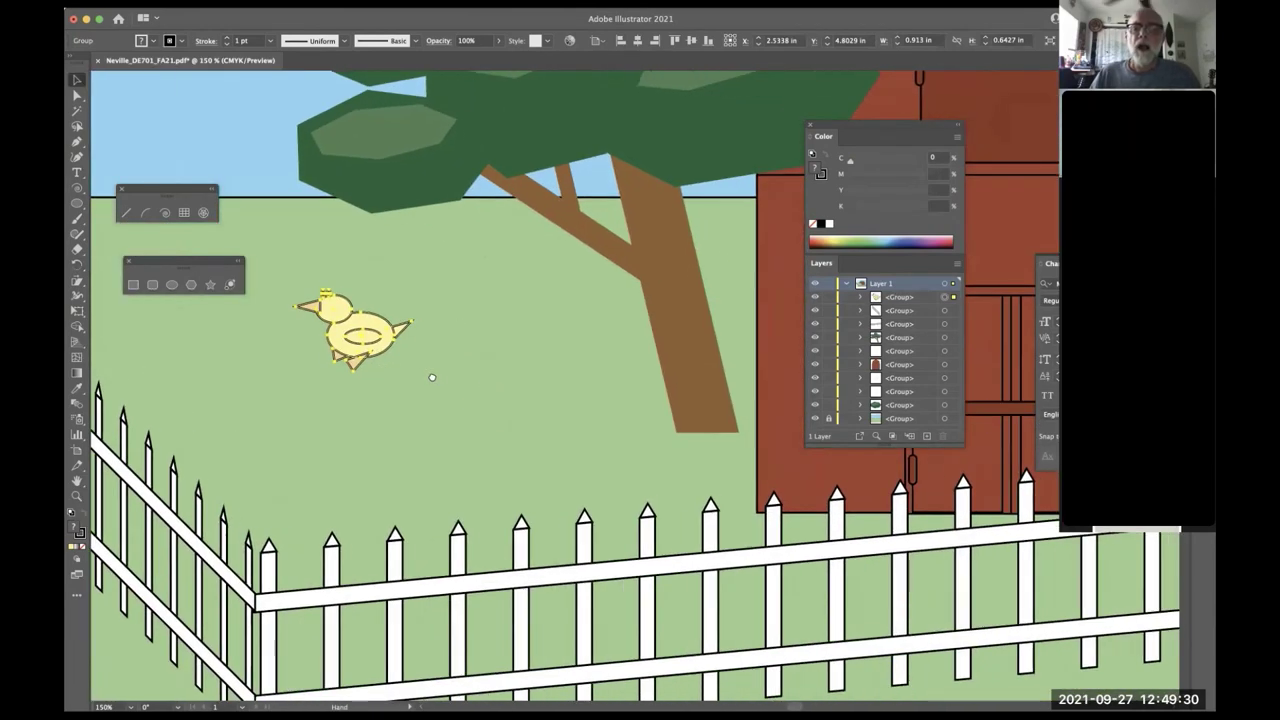
{"action": "key", "text": "super+minus"}
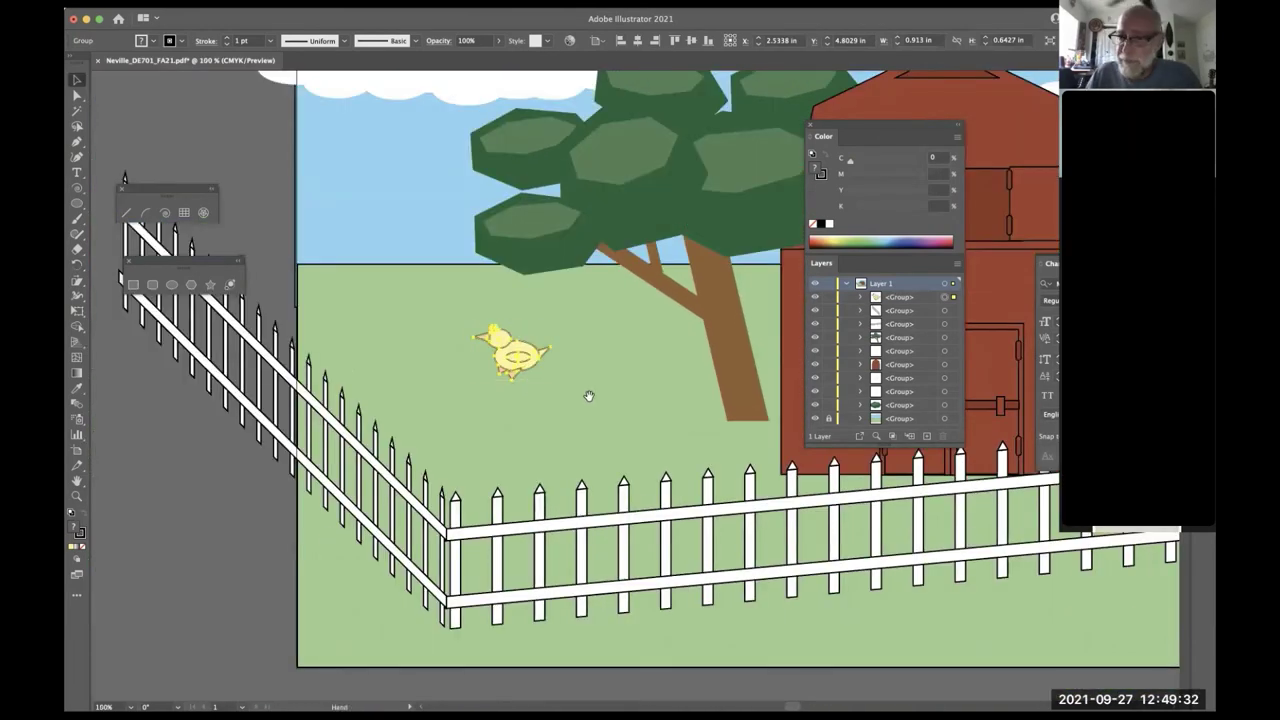
{"action": "left_click_drag", "start_coordinate": [589, 394], "coordinate": [497, 423]}
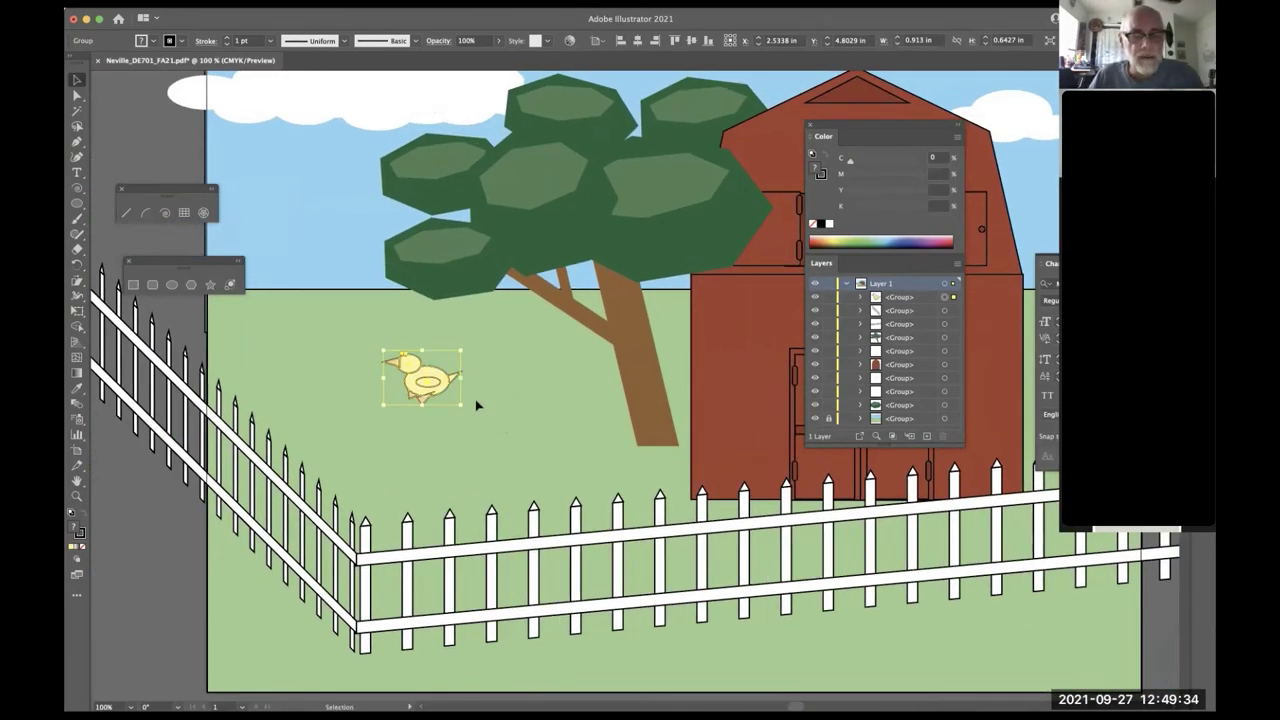
{"action": "key", "text": "s"}
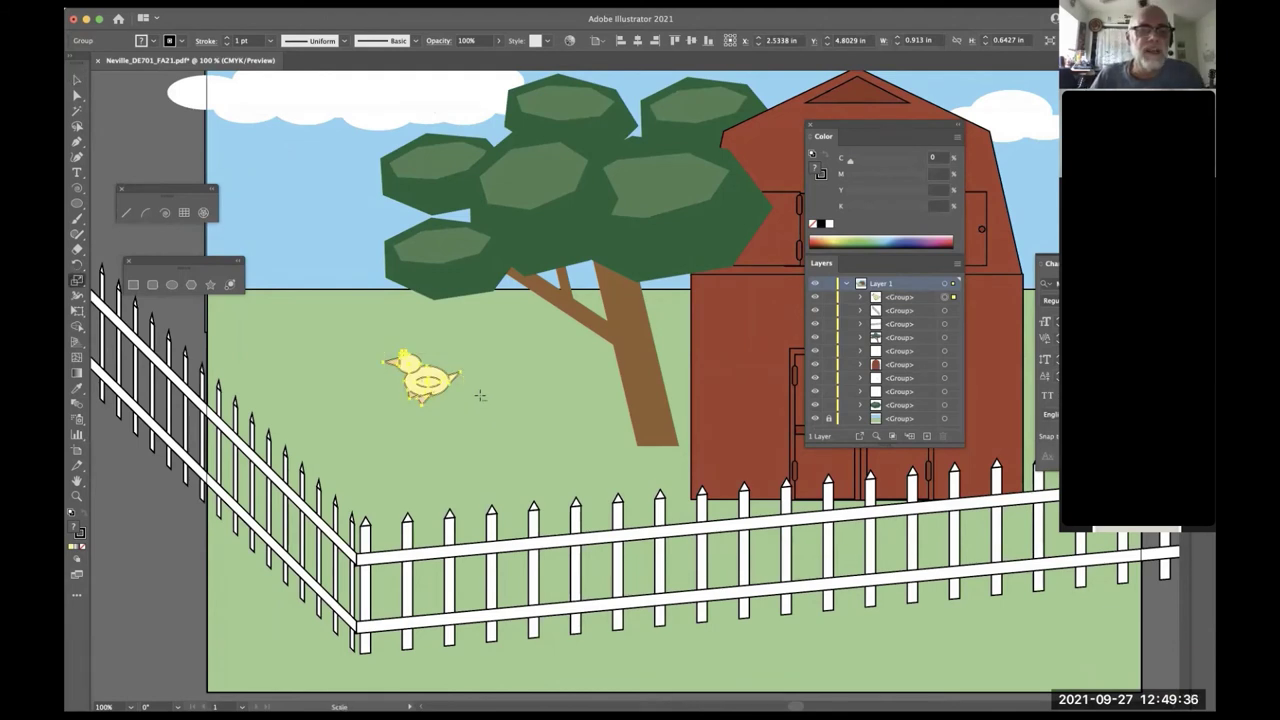
{"action": "left_click", "coordinate": [482, 404], "text": "alt"}
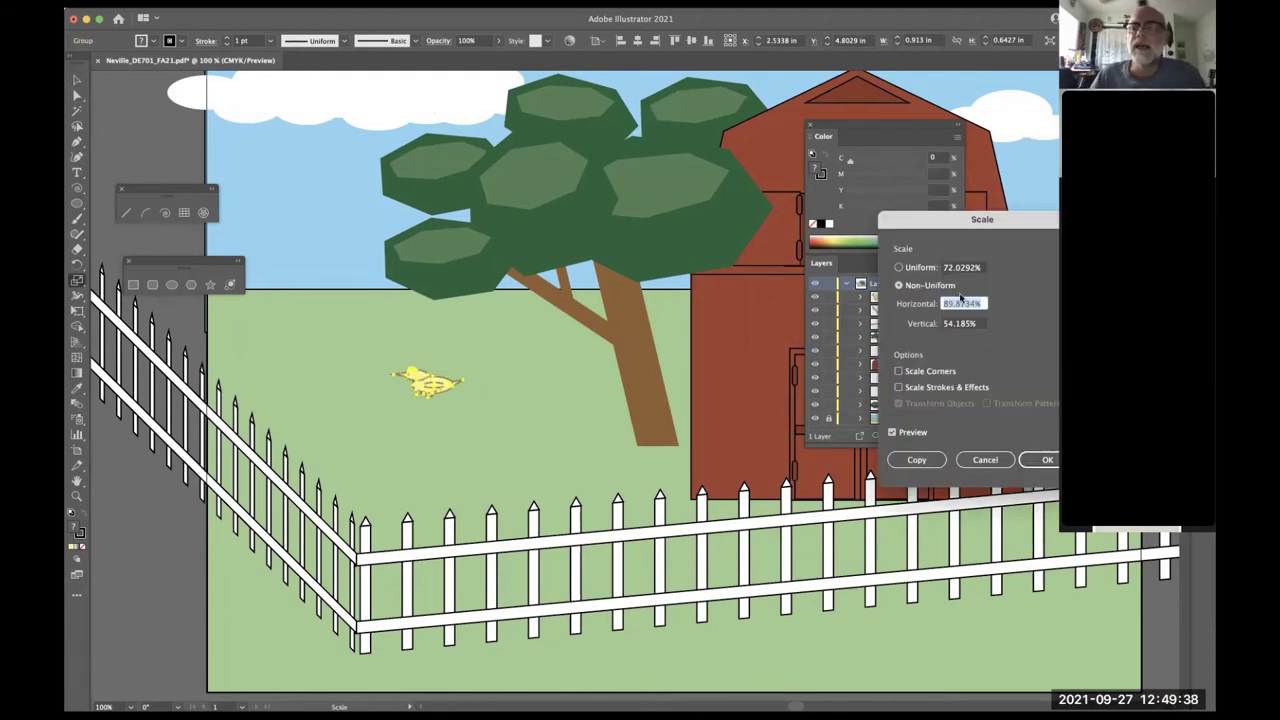
{"action": "left_click_drag", "start_coordinate": [956, 224], "coordinate": [592, 287]}
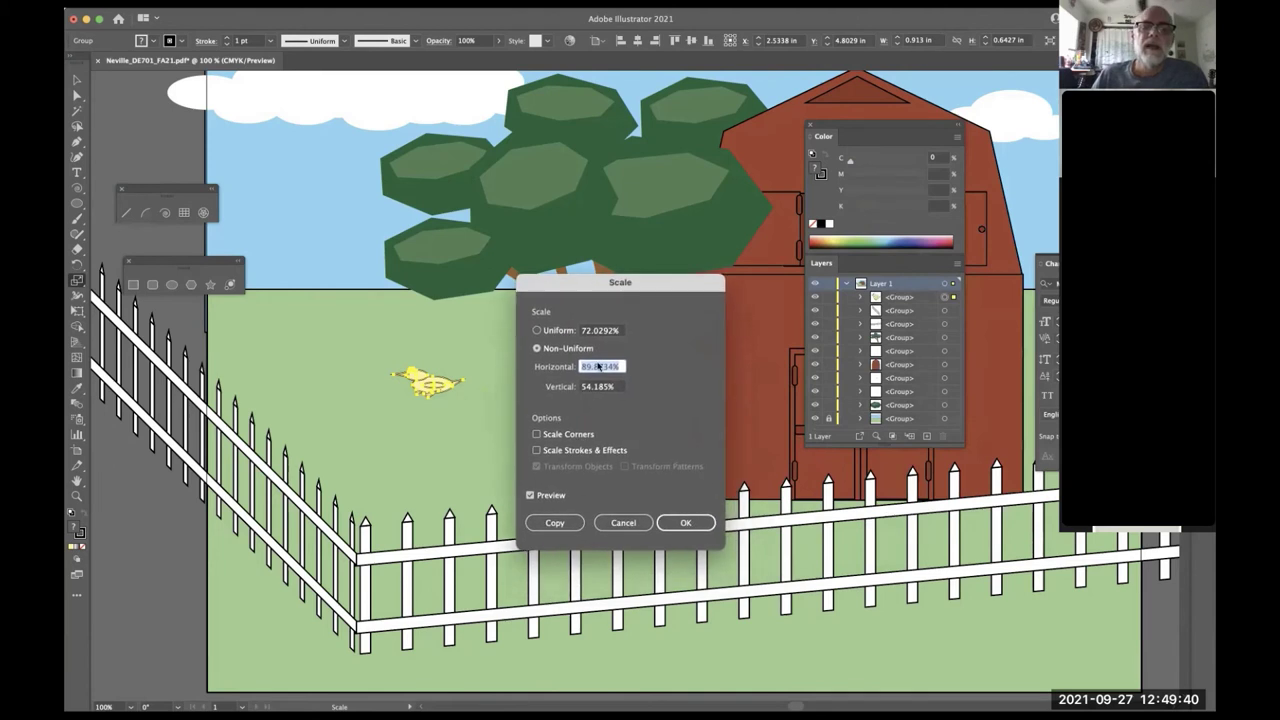
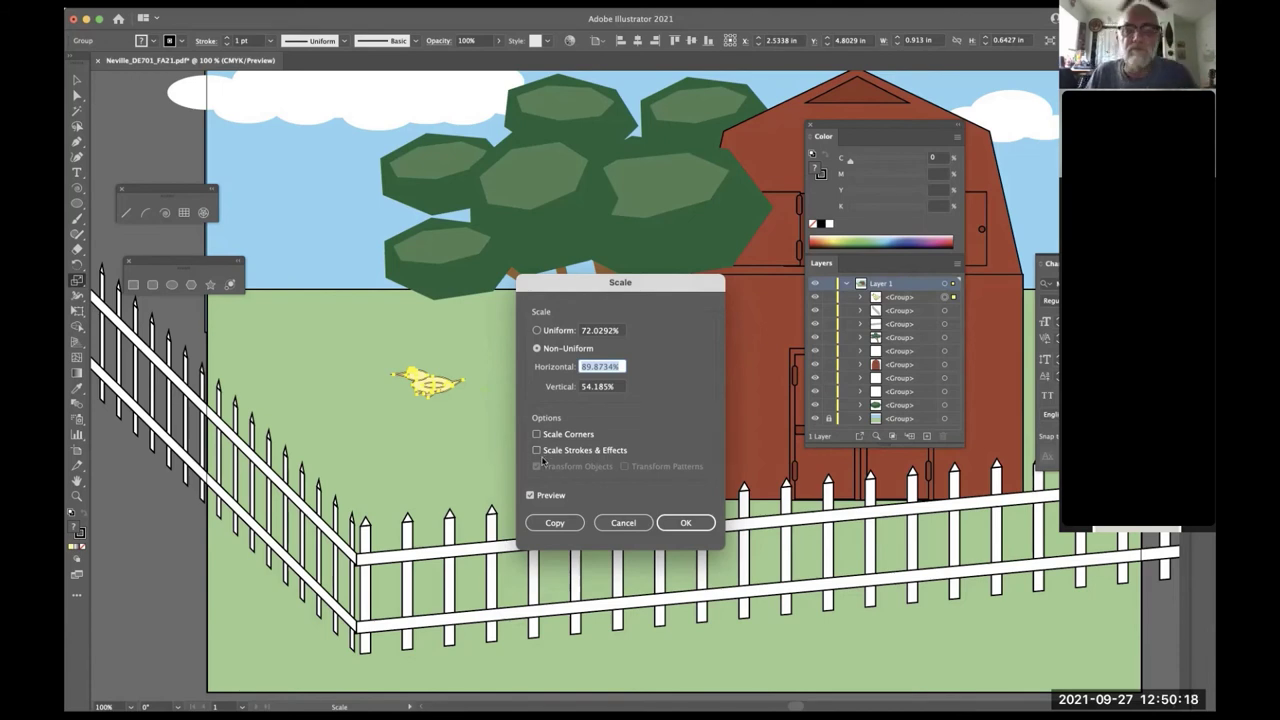
{"action": "left_click", "coordinate": [572, 331]}
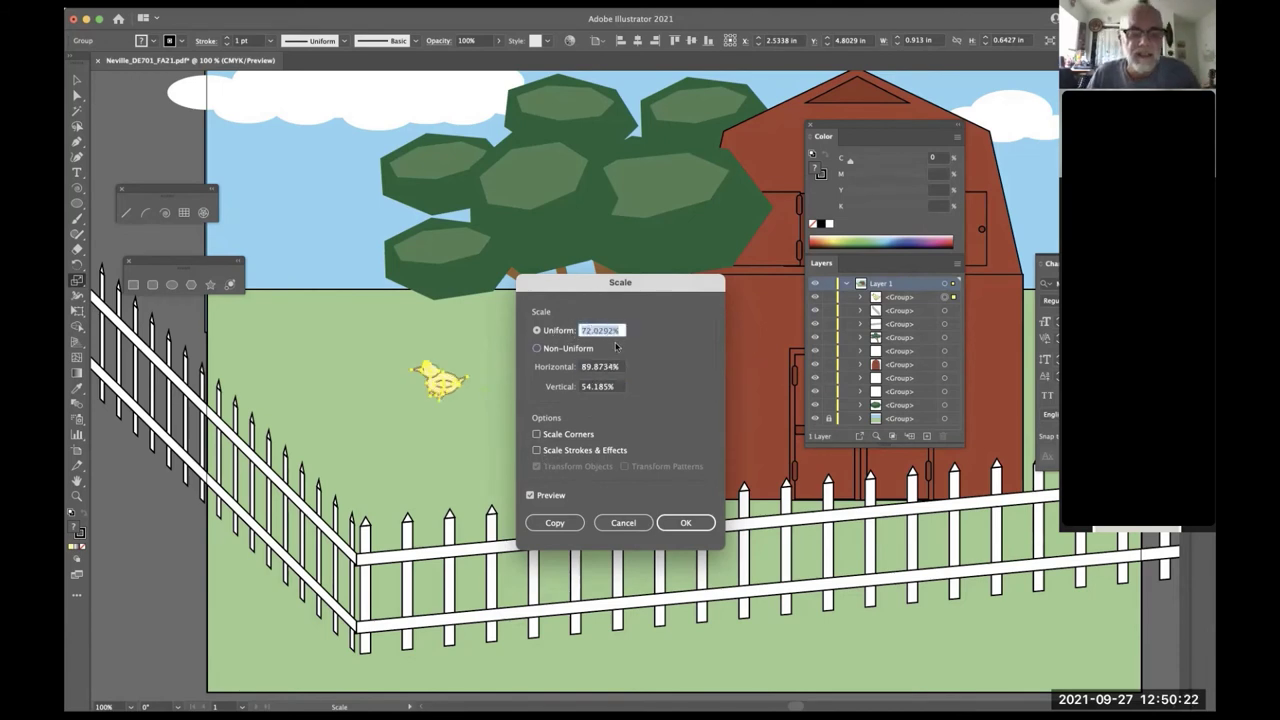
{"action": "type", "text": "50"}
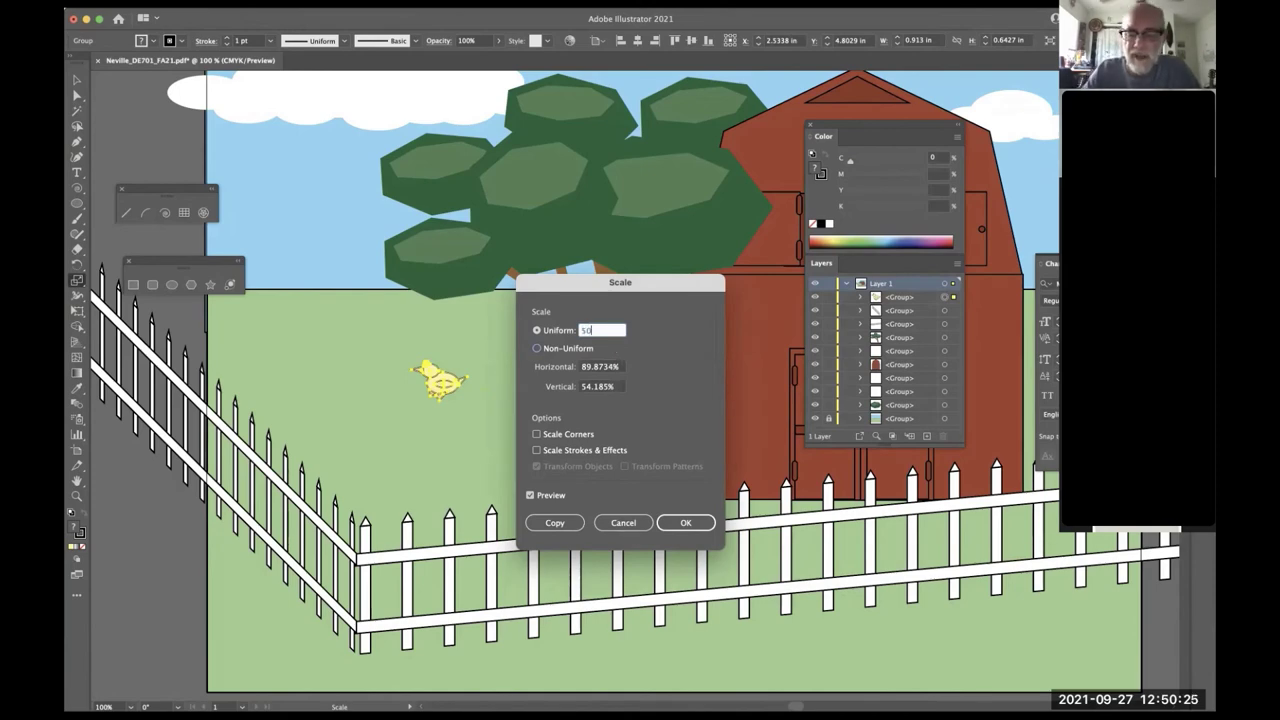
- Try scaling the duck uniformly to 50% without scaling its strokes, and undo the result
{"action": "key", "text": "Return"}
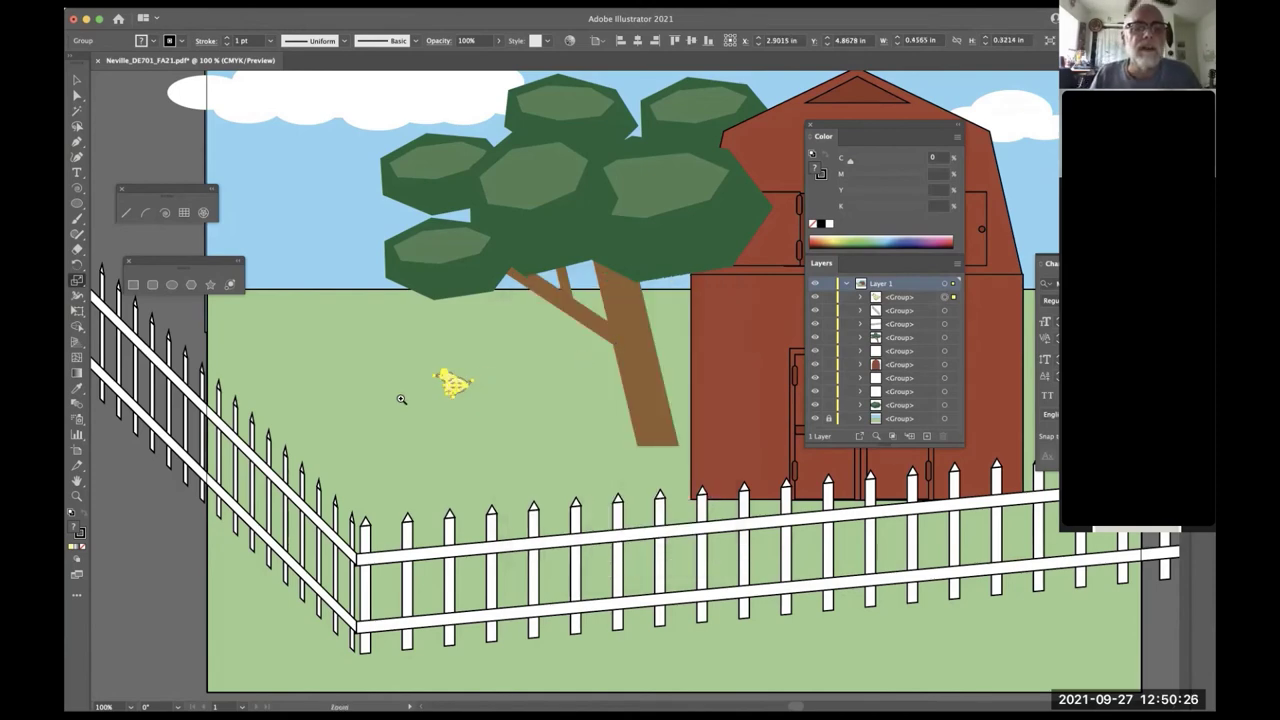
{"action": "left_click_drag", "start_coordinate": [454, 390], "coordinate": [790, 229]}
{"action": "key", "text": "s"}
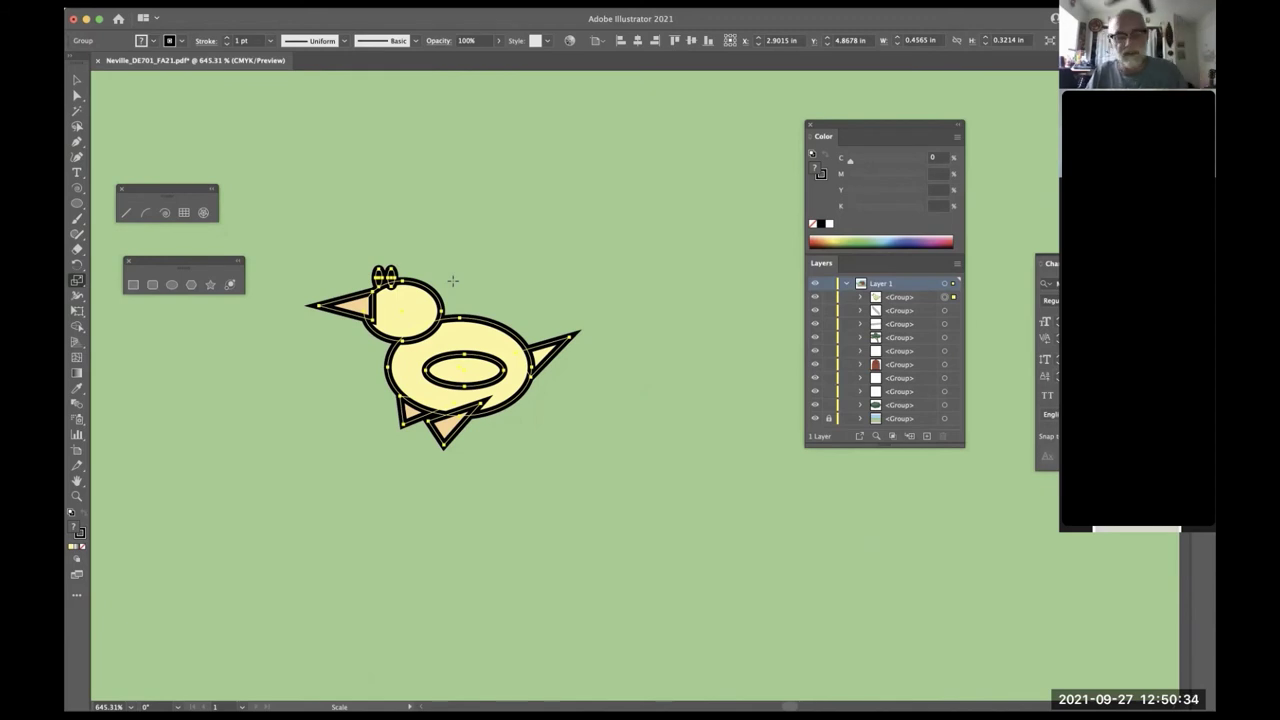
{"action": "key", "text": "super+z"}
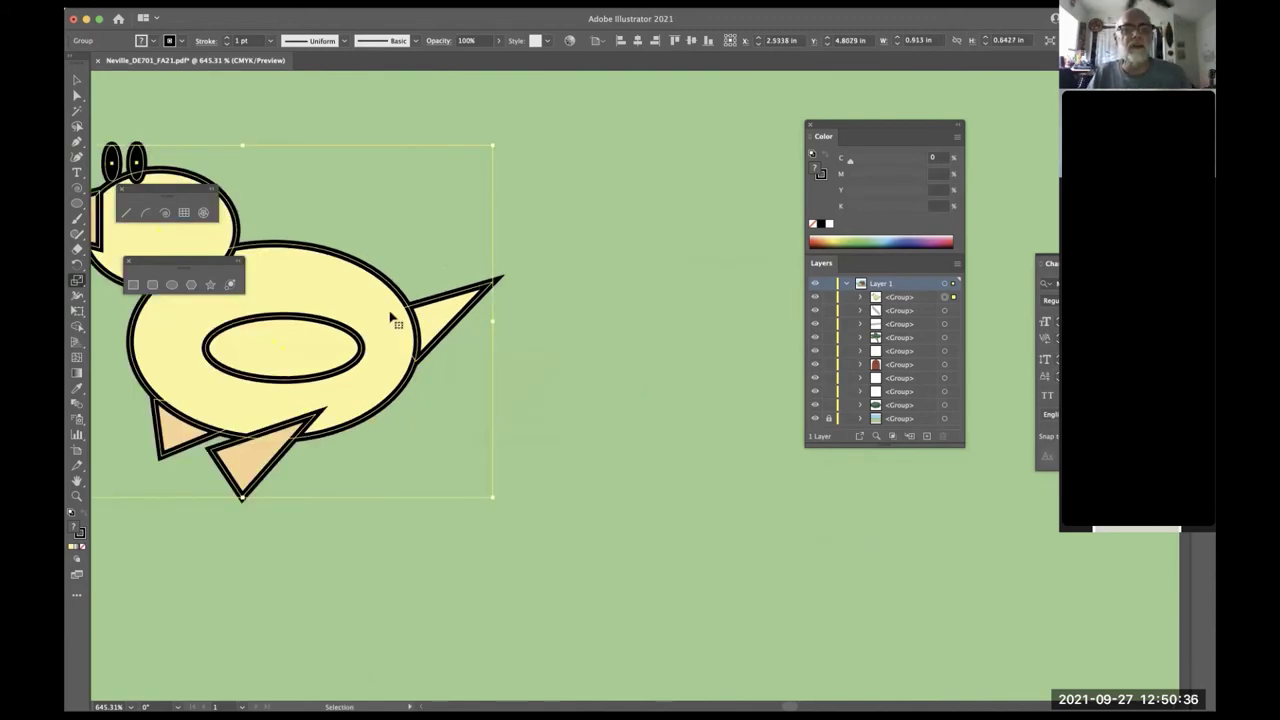
- Scale the duck group uniformly to 50% with Scale Strokes & Effects enabled
{"action": "left_click_drag", "start_coordinate": [393, 318], "coordinate": [658, 350]}
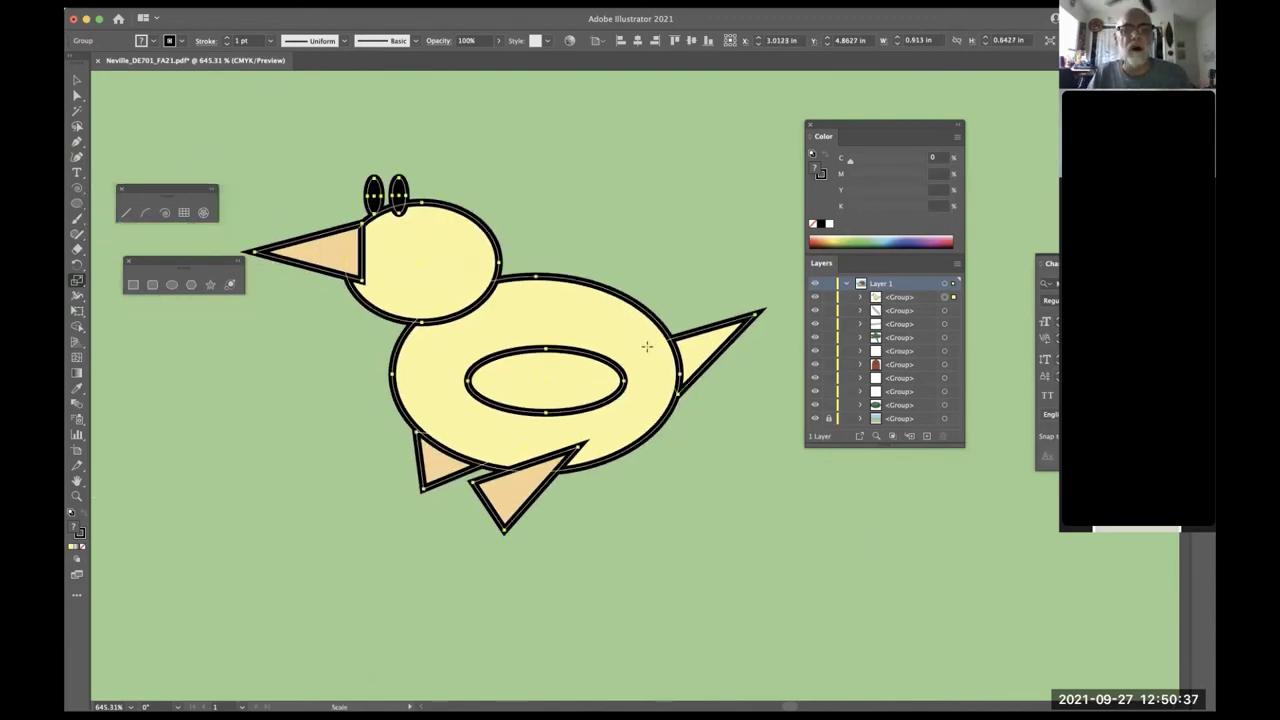
{"action": "left_click", "coordinate": [571, 354], "text": "alt"}
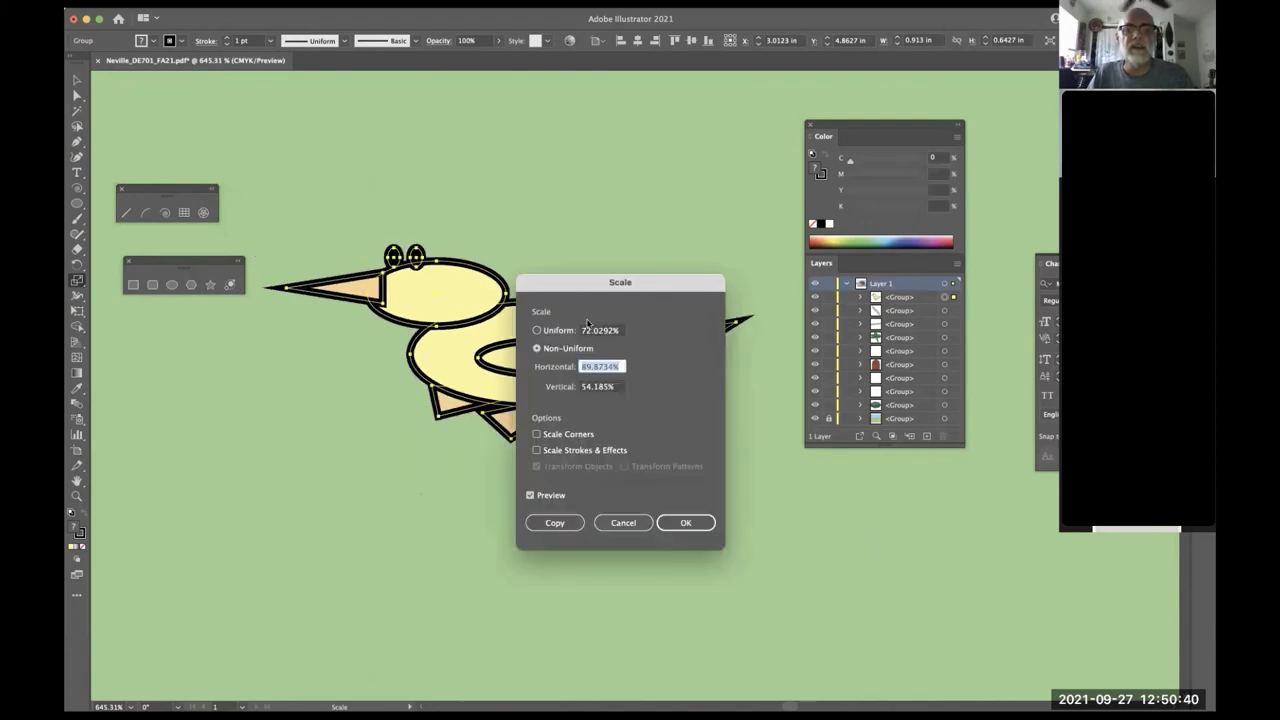
{"action": "left_click", "coordinate": [558, 330]}
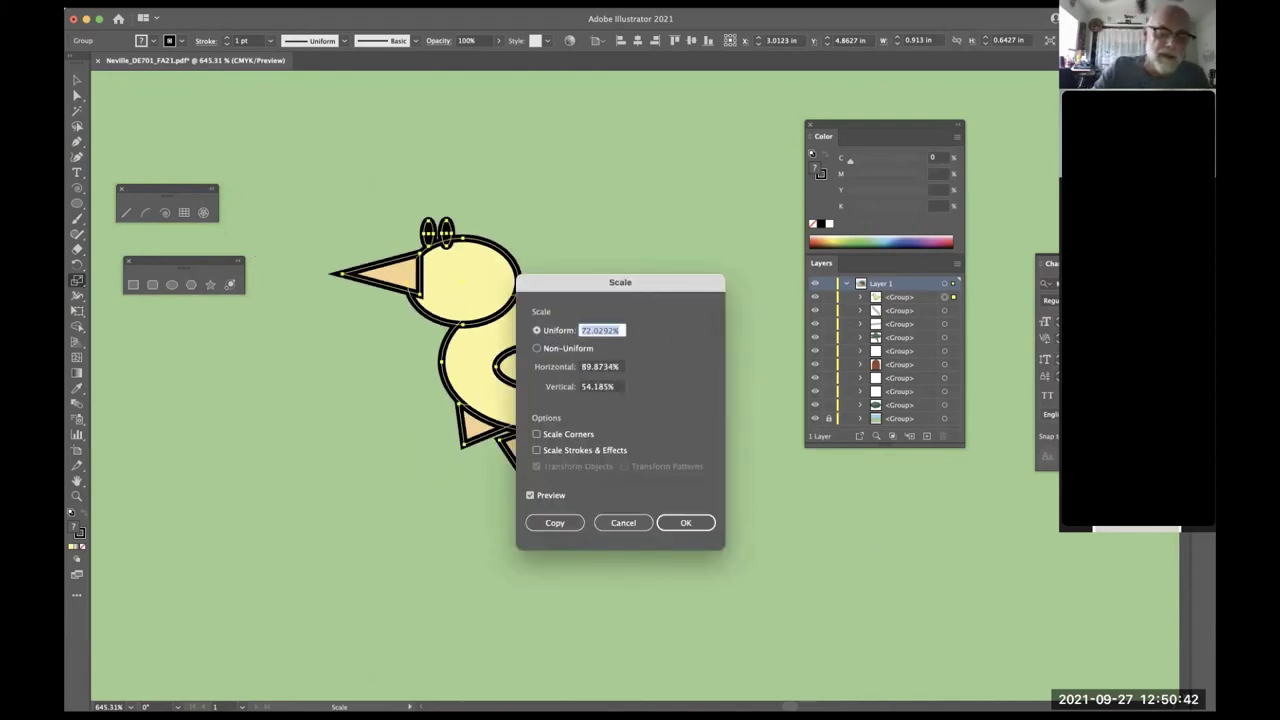
{"action": "type", "text": "50"}
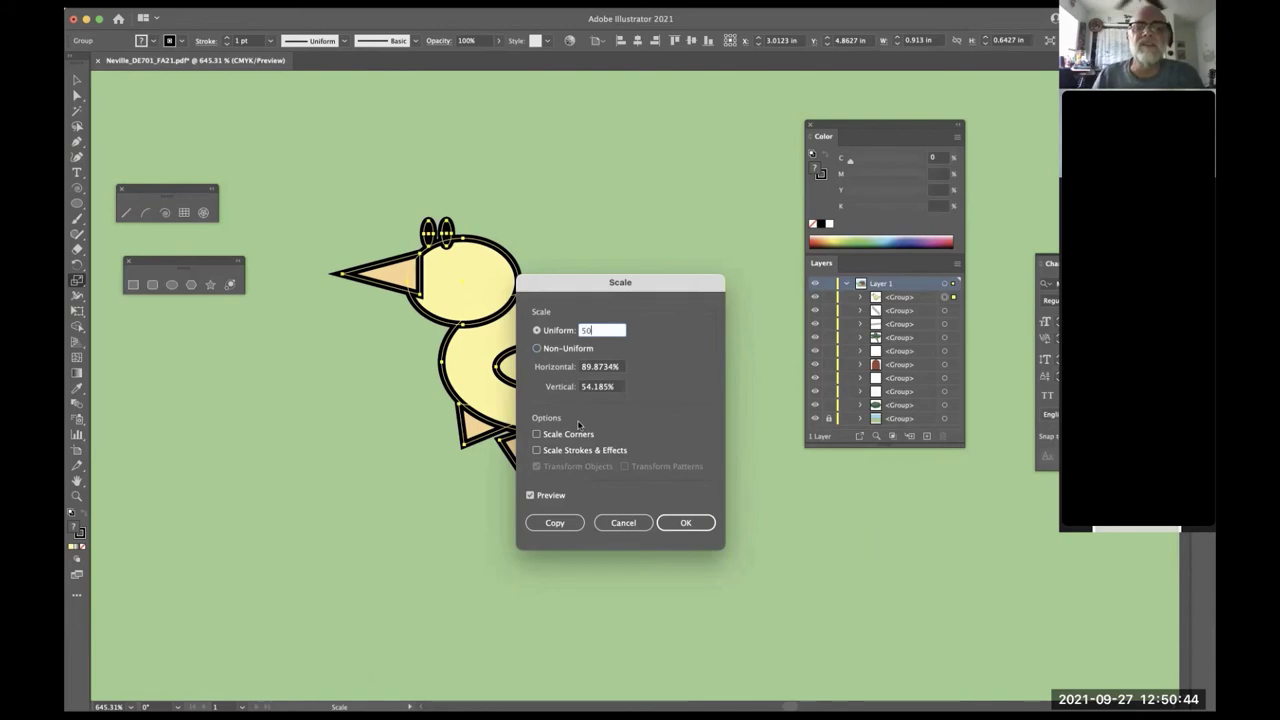
{"action": "left_click", "coordinate": [537, 452]}
{"action": "left_click", "coordinate": [537, 452]}
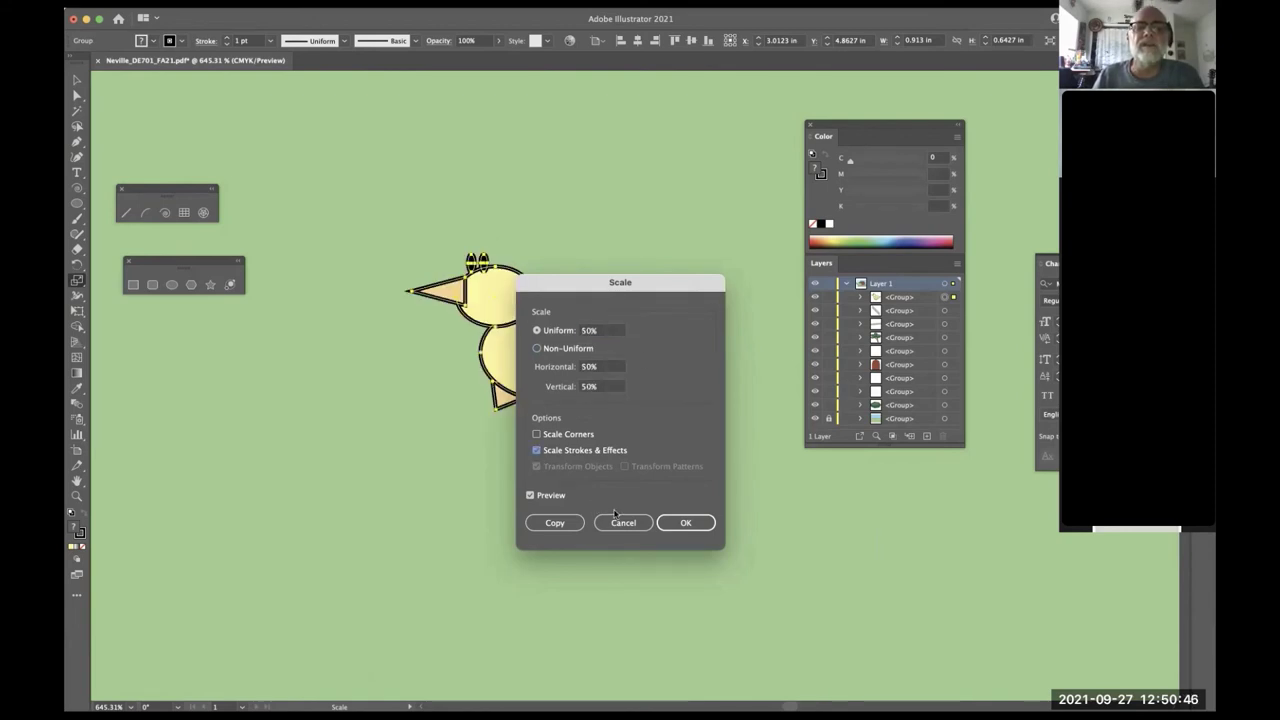
{"action": "left_click", "coordinate": [685, 522]}
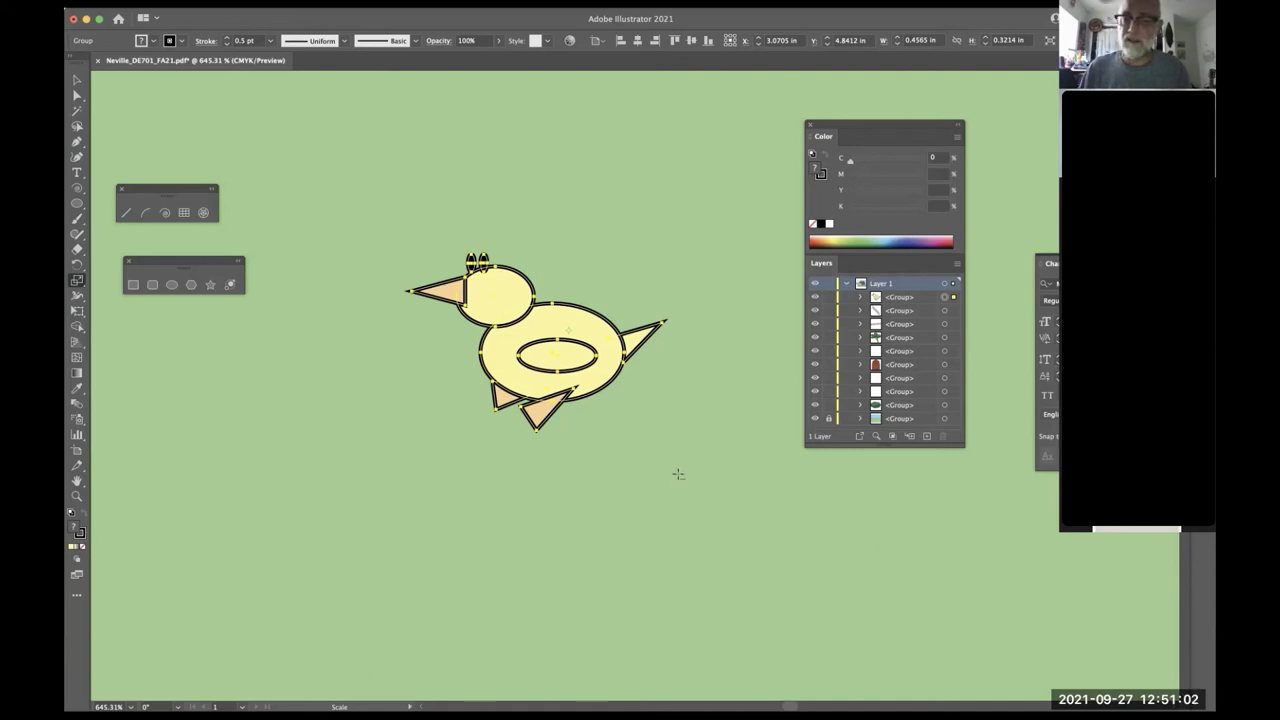
{"action": "left_click", "coordinate": [678, 474], "text": "alt"}
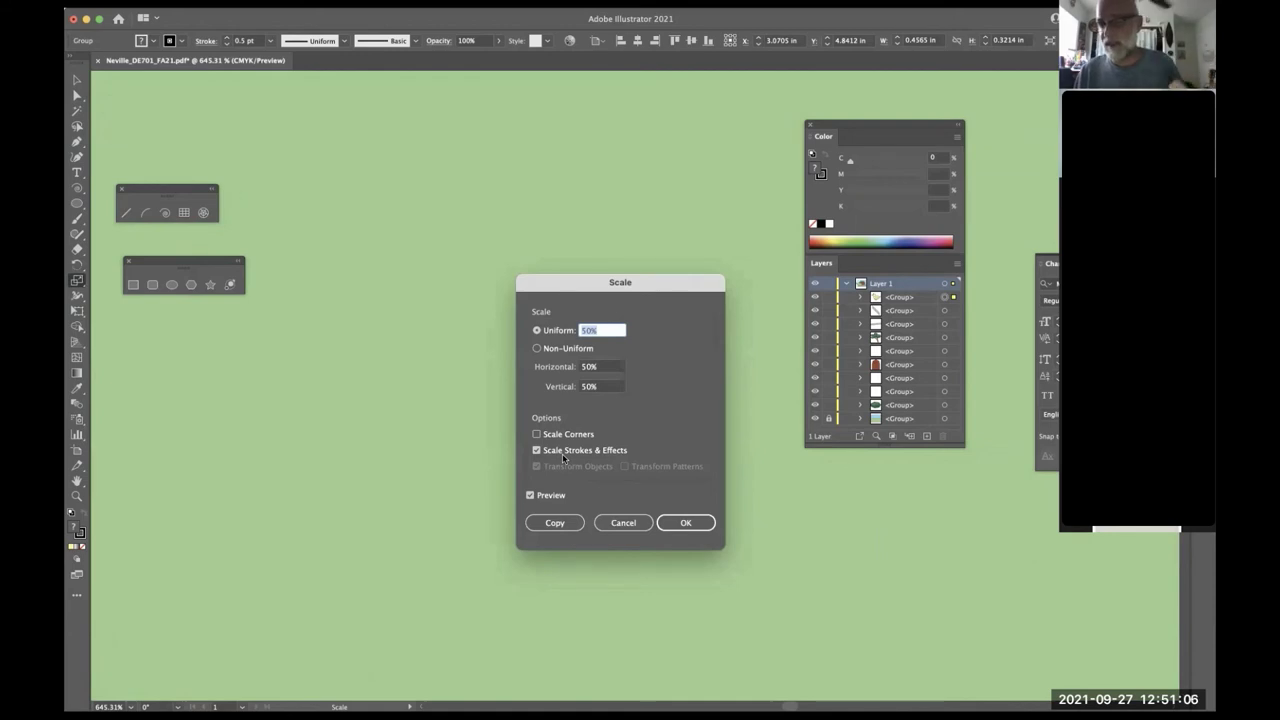
{"action": "left_click_drag", "start_coordinate": [645, 284], "coordinate": [811, 213]}
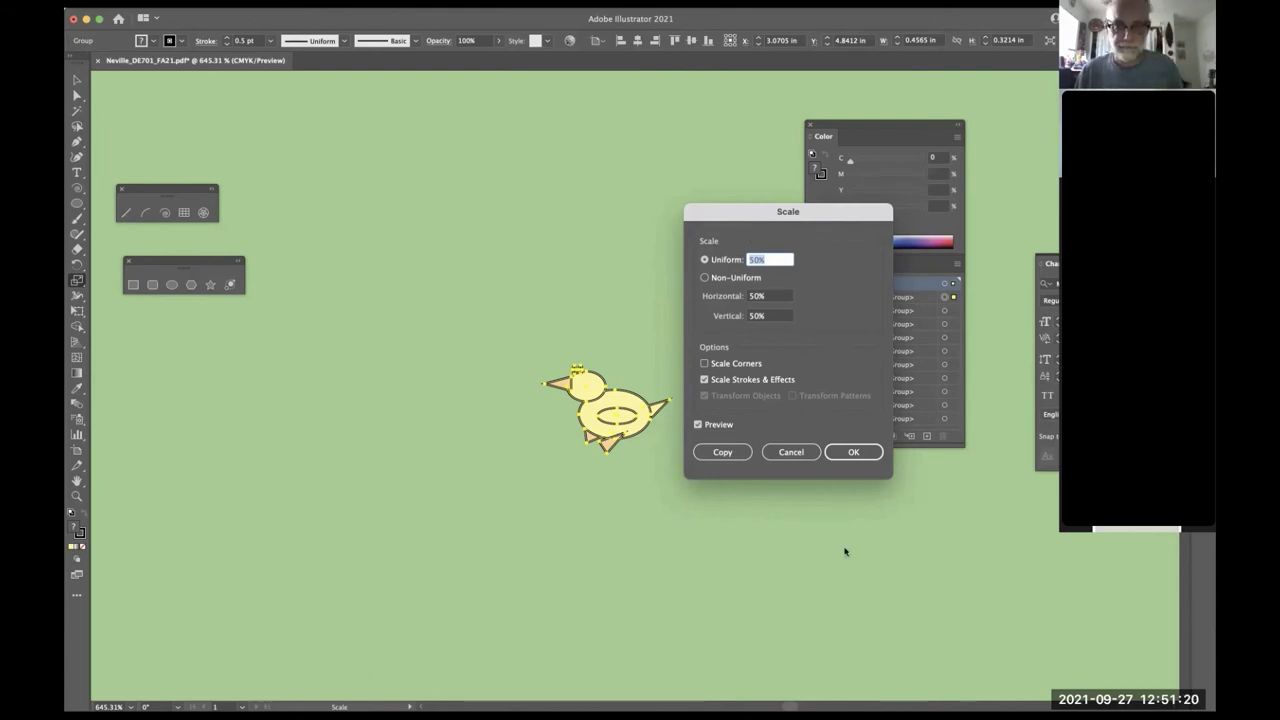
{"action": "left_click", "coordinate": [791, 452]}
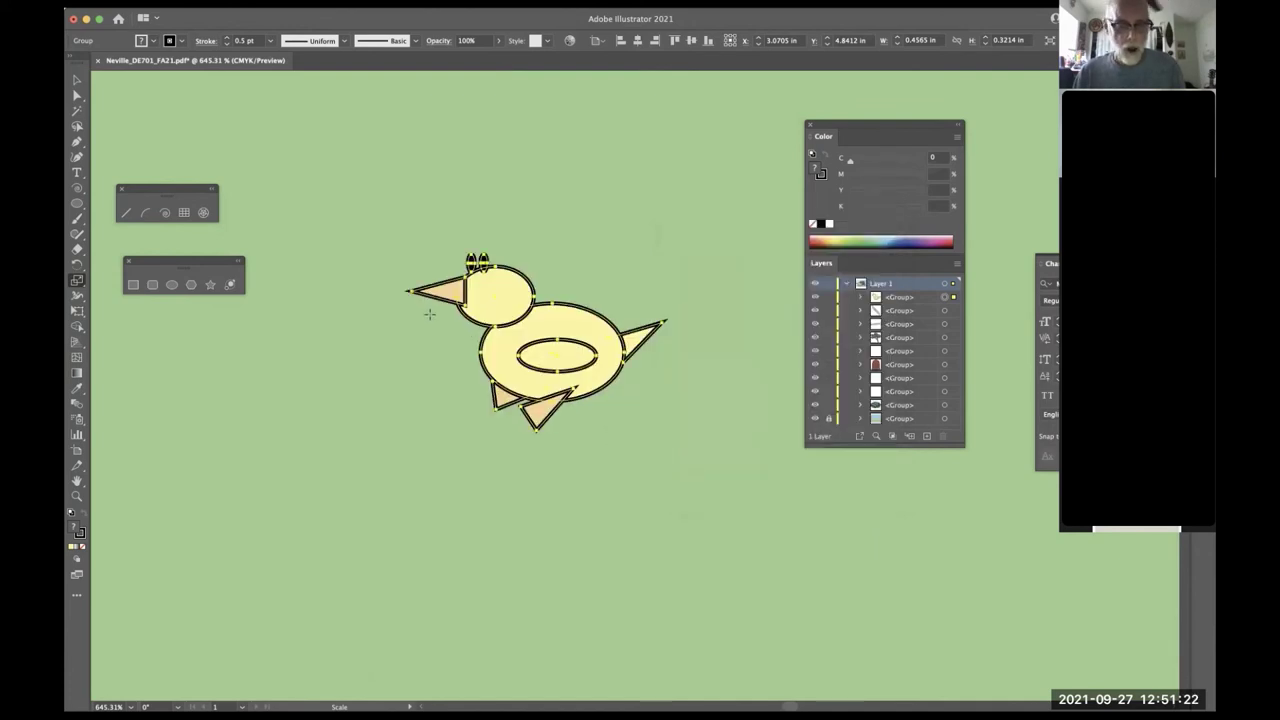
- Create a copy of the duck rotated 45° around a point just above its beak tip
{"action": "key", "text": "r"}
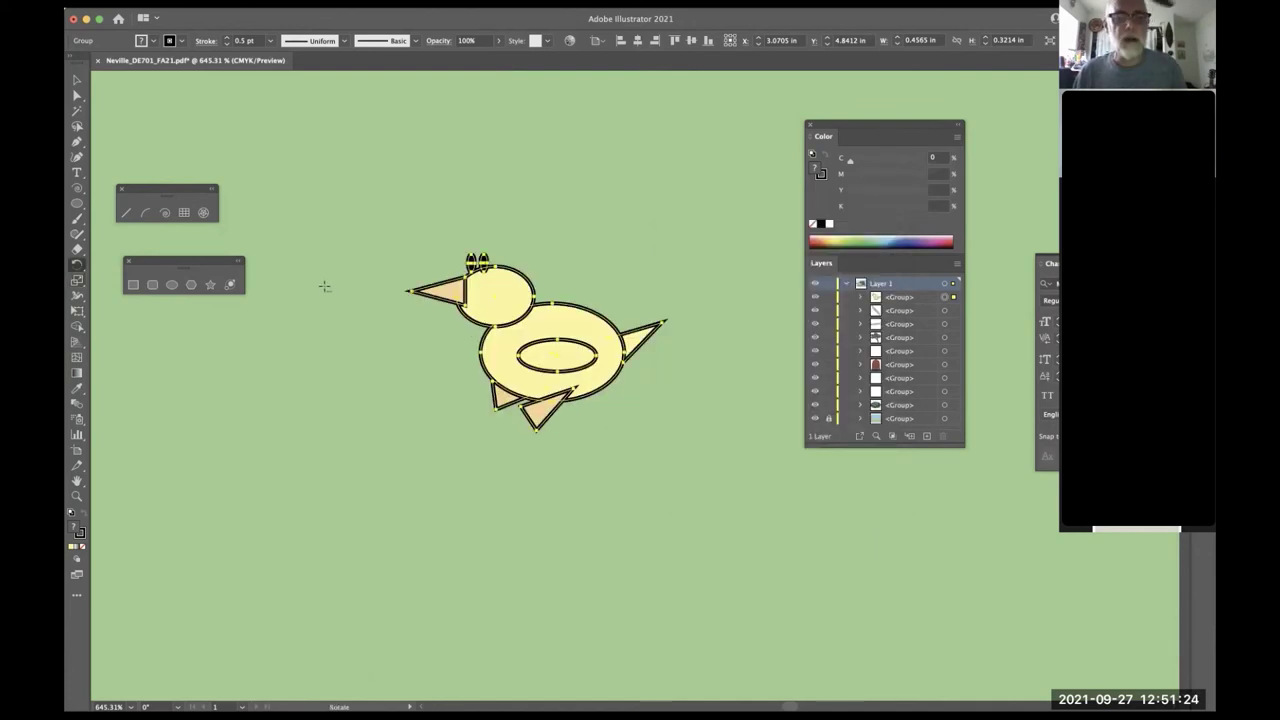
{"action": "left_click", "coordinate": [382, 264], "text": "alt"}
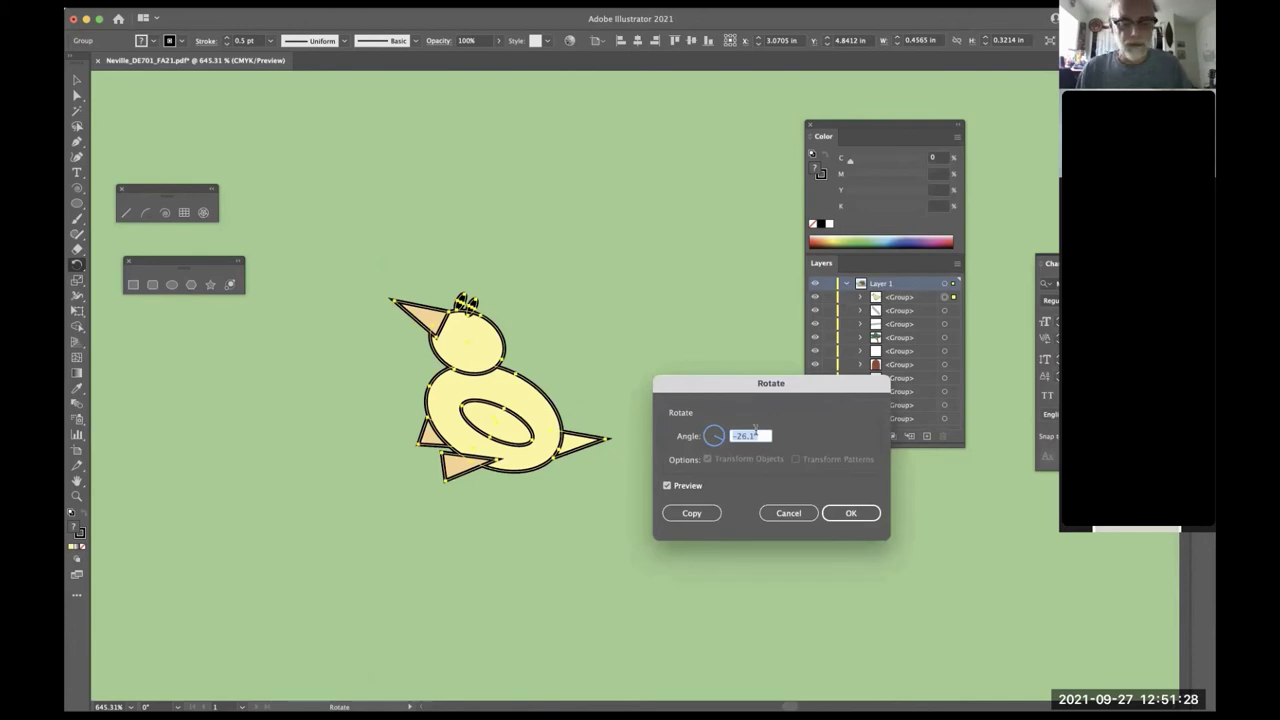
{"action": "type", "text": "45"}
{"action": "key", "text": "Tab"}
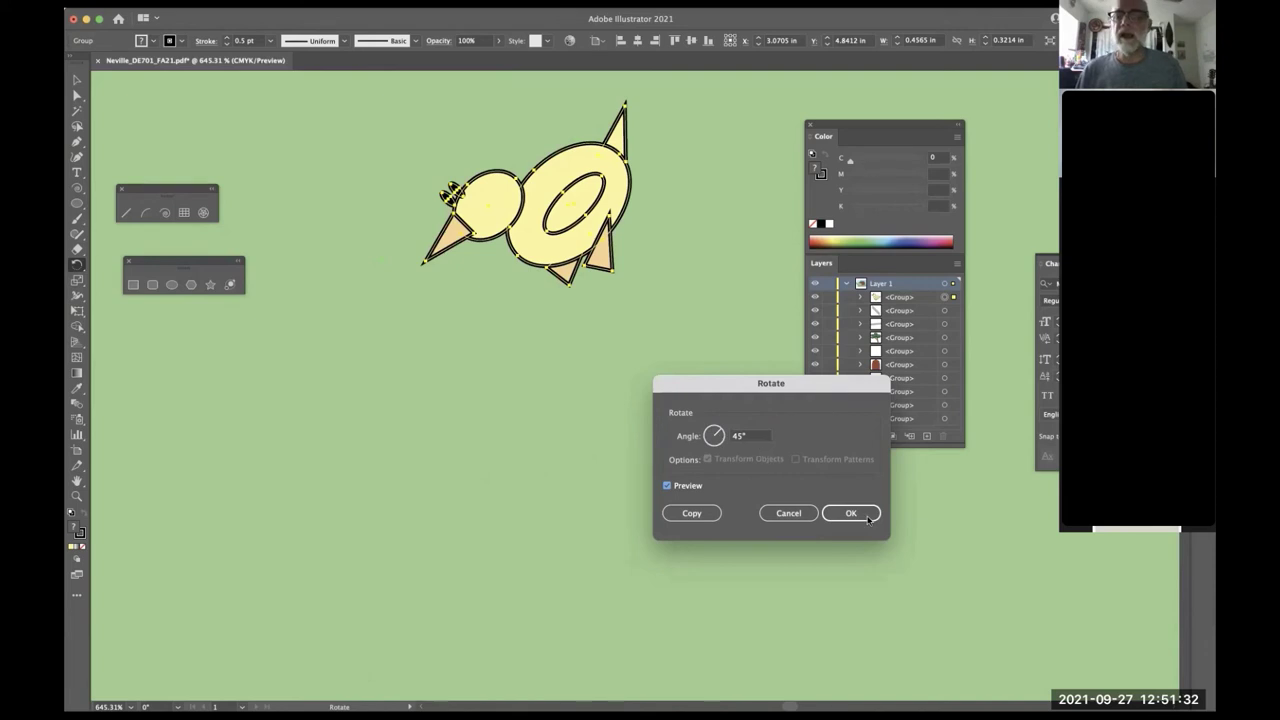
{"action": "left_click", "coordinate": [690, 513]}
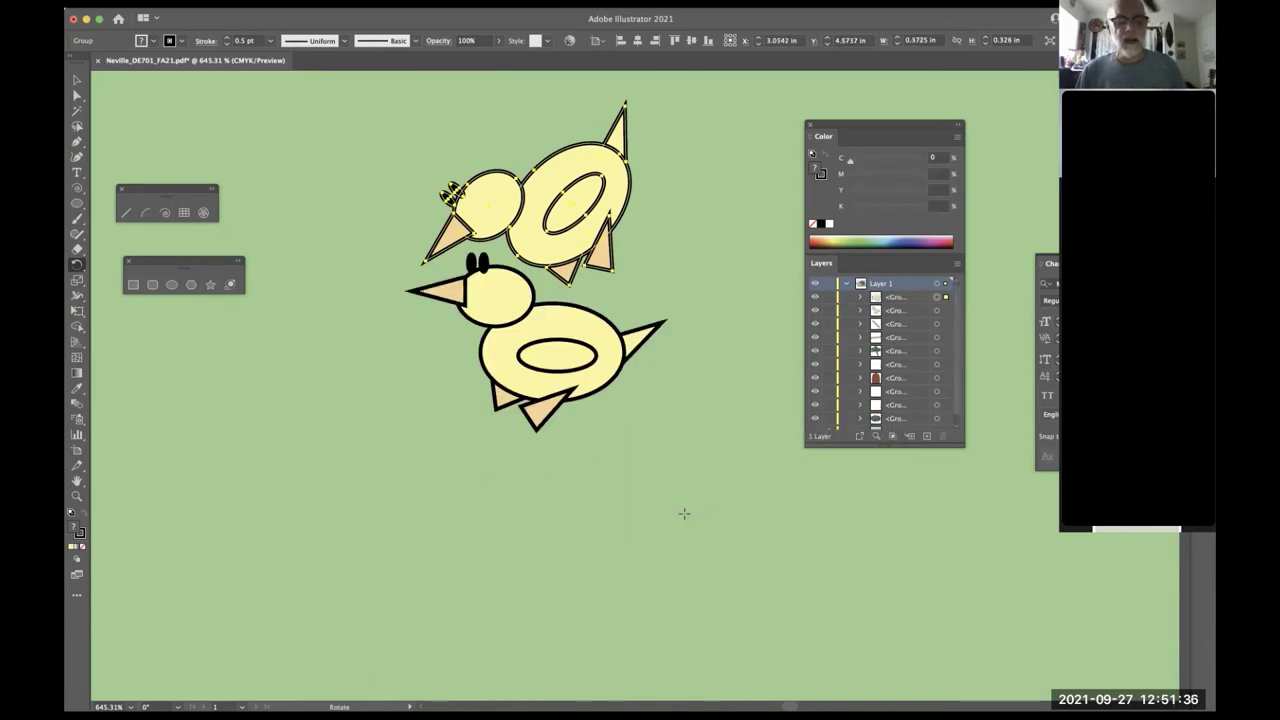
- Repeat the rotated copy until the ducks form a full ring around the same point
{"action": "key", "text": "v"}
{"action": "key", "text": "ctrl+d"}
{"action": "key", "text": "ctrl+d"}
{"action": "key", "text": "ctrl+d"}
{"action": "key", "text": "ctrl+d"}
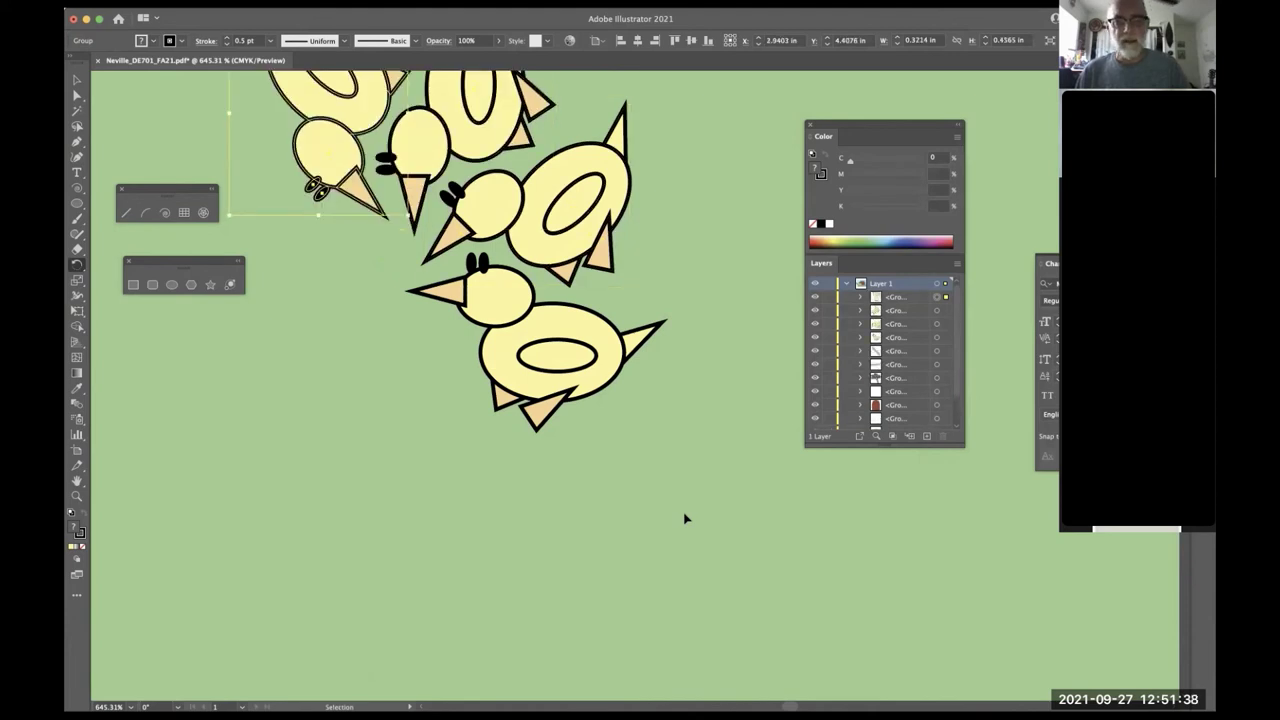
{"action": "key", "text": "ctrl+d"}
{"action": "key", "text": "ctrl+d"}
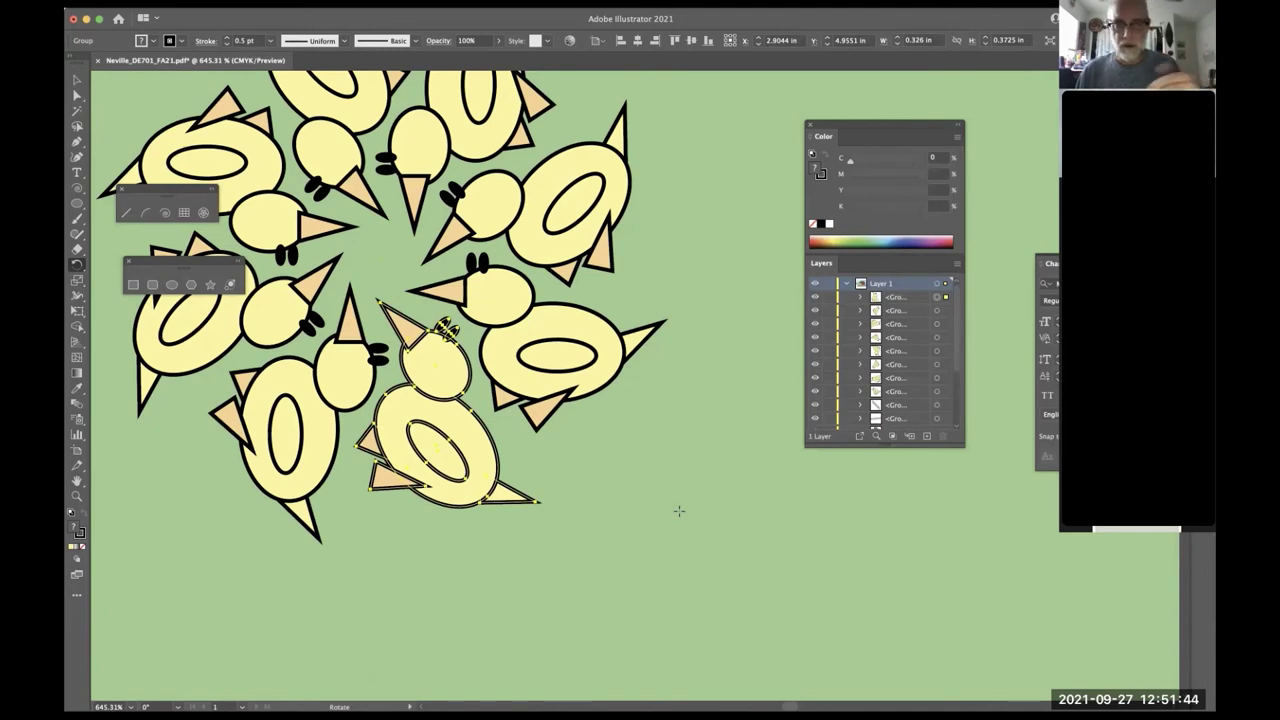
- Undo all the rotated duck copies, leaving only the original duck
{"action": "key", "text": "ctrl+z"}
{"action": "key", "text": "ctrl+z"}
{"action": "key", "text": "ctrl+z"}
{"action": "key", "text": "ctrl+z"}
{"action": "key", "text": "ctrl+z"}
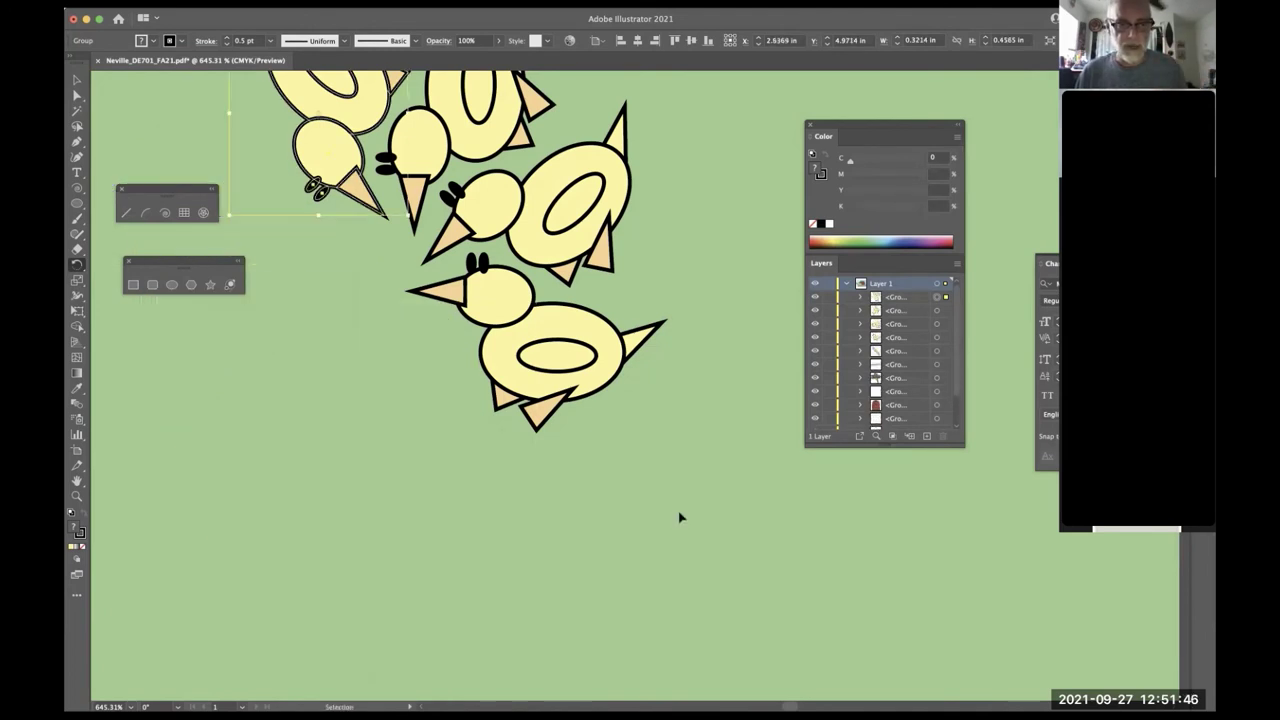
{"action": "key", "text": "ctrl+z"}
{"action": "key", "text": "ctrl+z"}
{"action": "key", "text": "ctrl+z"}
{"action": "key", "text": "ctrl+z"}
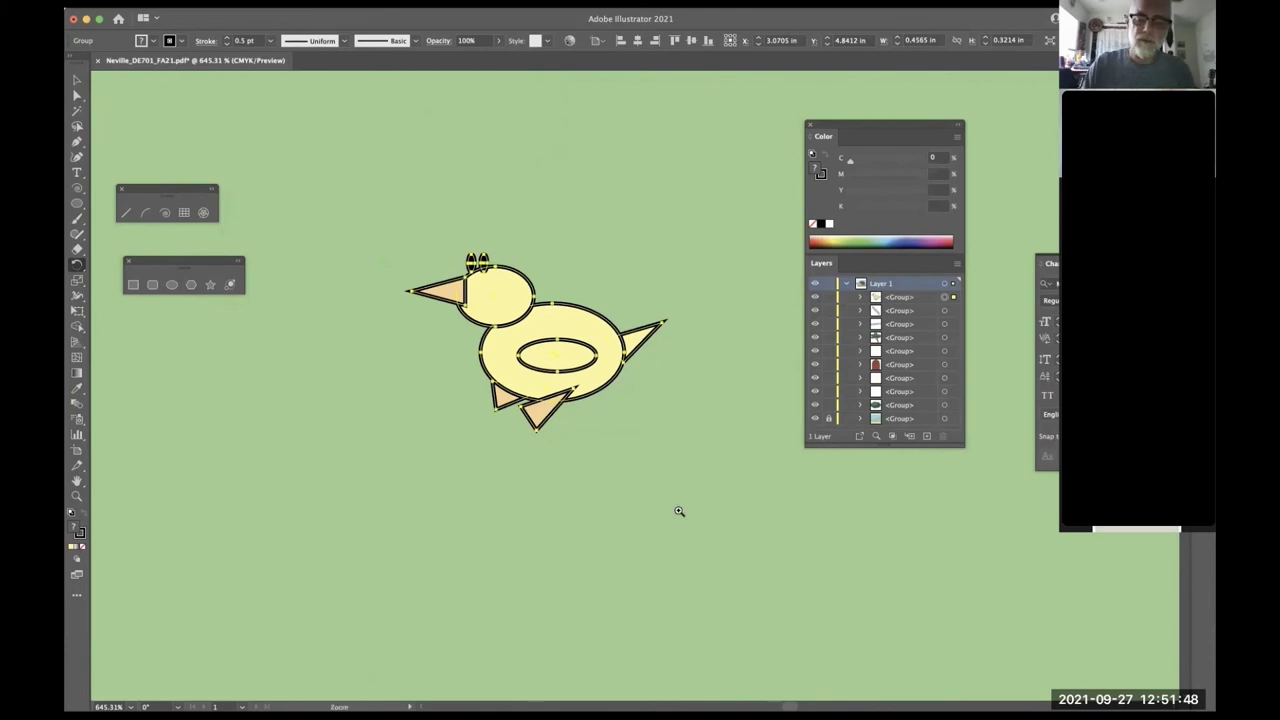
{"action": "key", "text": "ctrl+z"}
- Duplicate the duck across the grass beside the tree to make a loose flock of five
{"action": "key", "text": "ctrl+minus"}
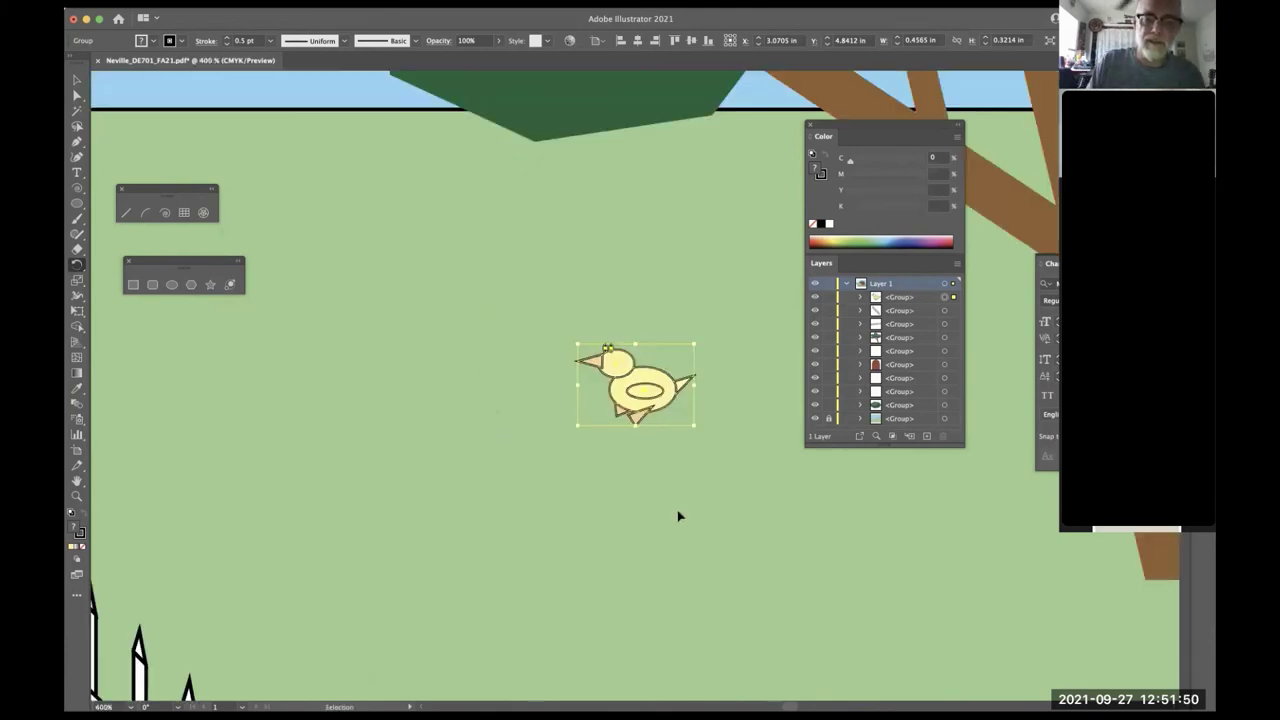
{"action": "key", "text": "ctrl+minus"}
{"action": "key", "text": "ctrl+minus"}
{"action": "key", "text": "ctrl+minus"}
{"action": "key", "text": "r"}
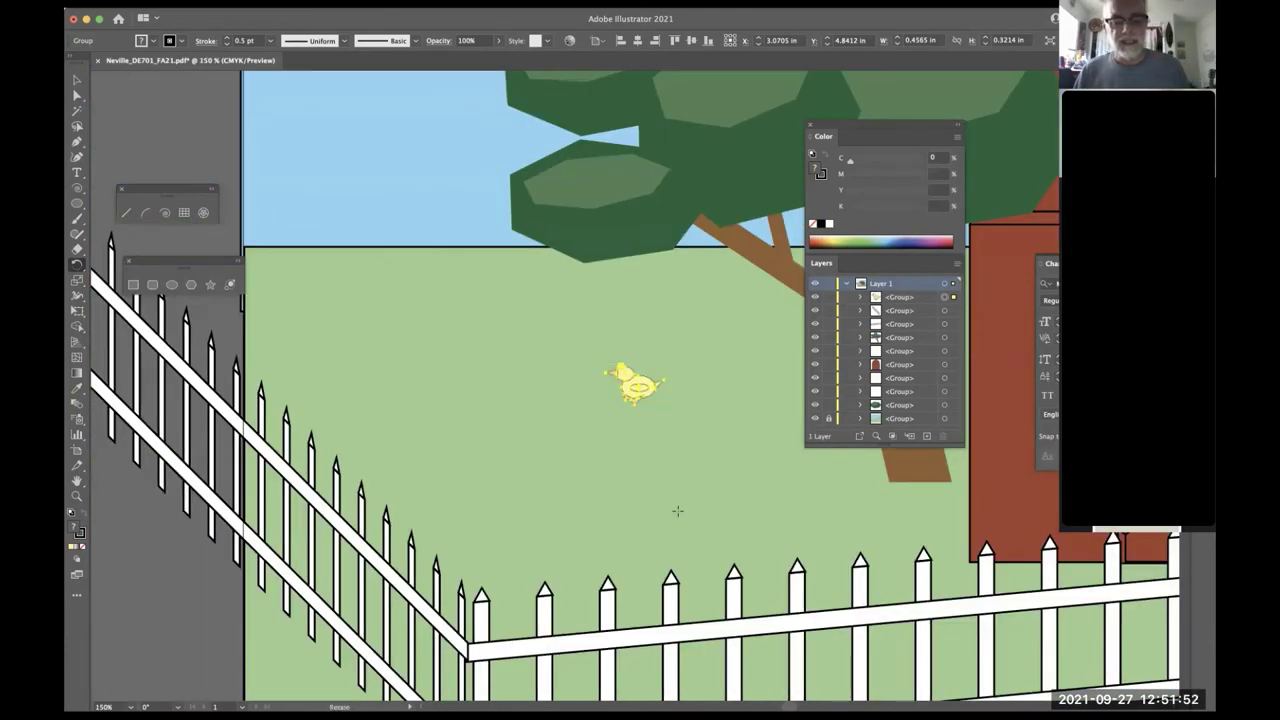
{"action": "key", "text": "v"}
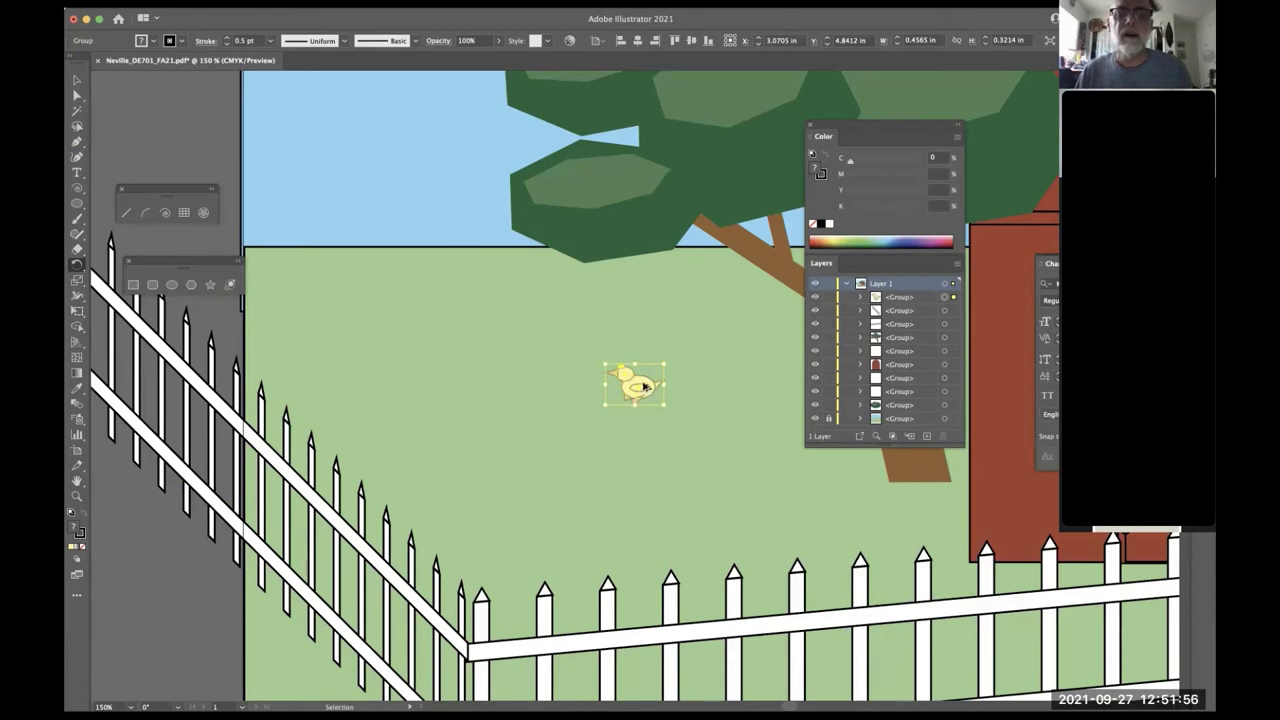
{"action": "left_click_drag", "start_coordinate": [645, 383], "coordinate": [704, 316]}
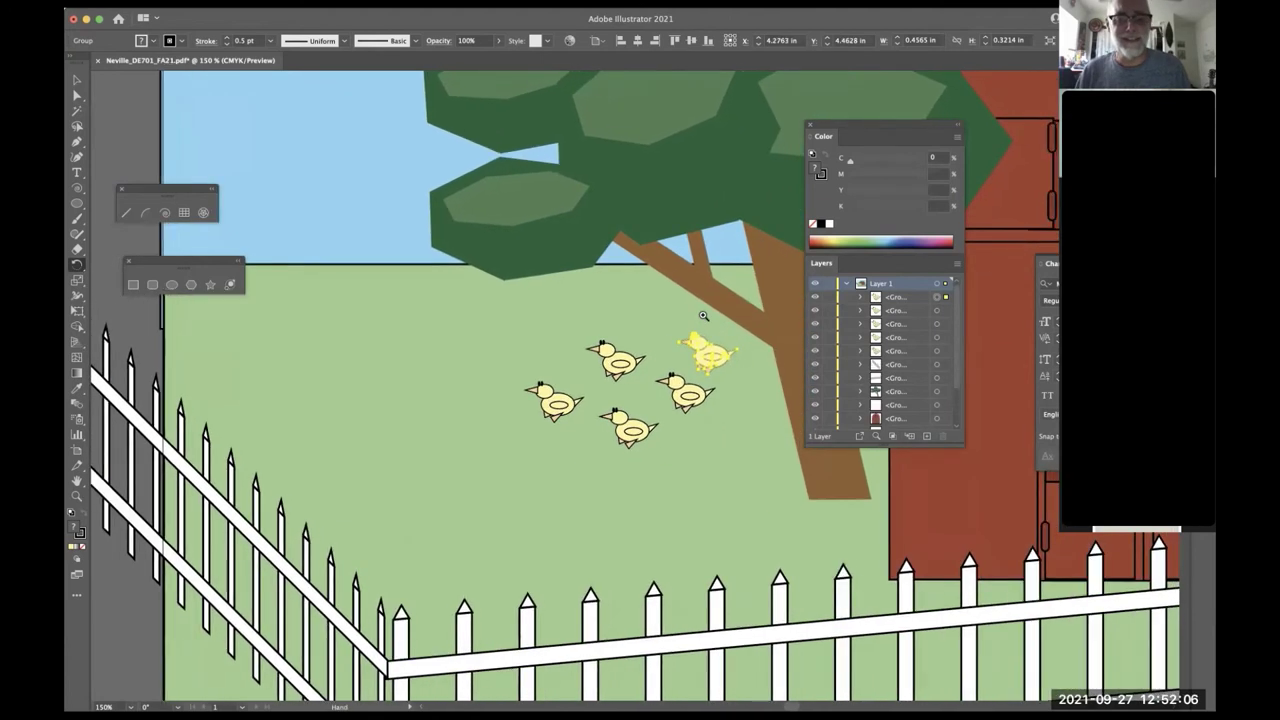
- Select the head, beak and eyes of the duck nearest the tree and rotate them slightly clockwise
{"action": "key", "text": "ctrl+space"}
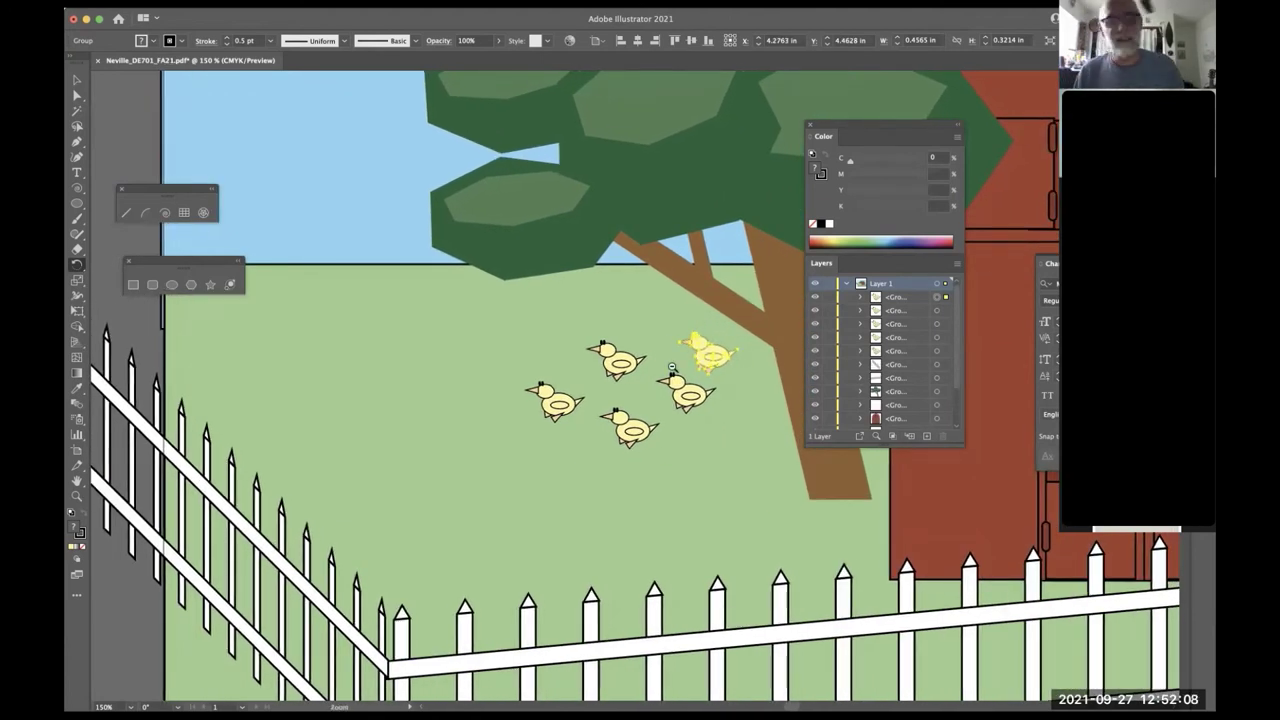
{"action": "left_click_drag", "start_coordinate": [668, 378], "coordinate": [578, 322]}
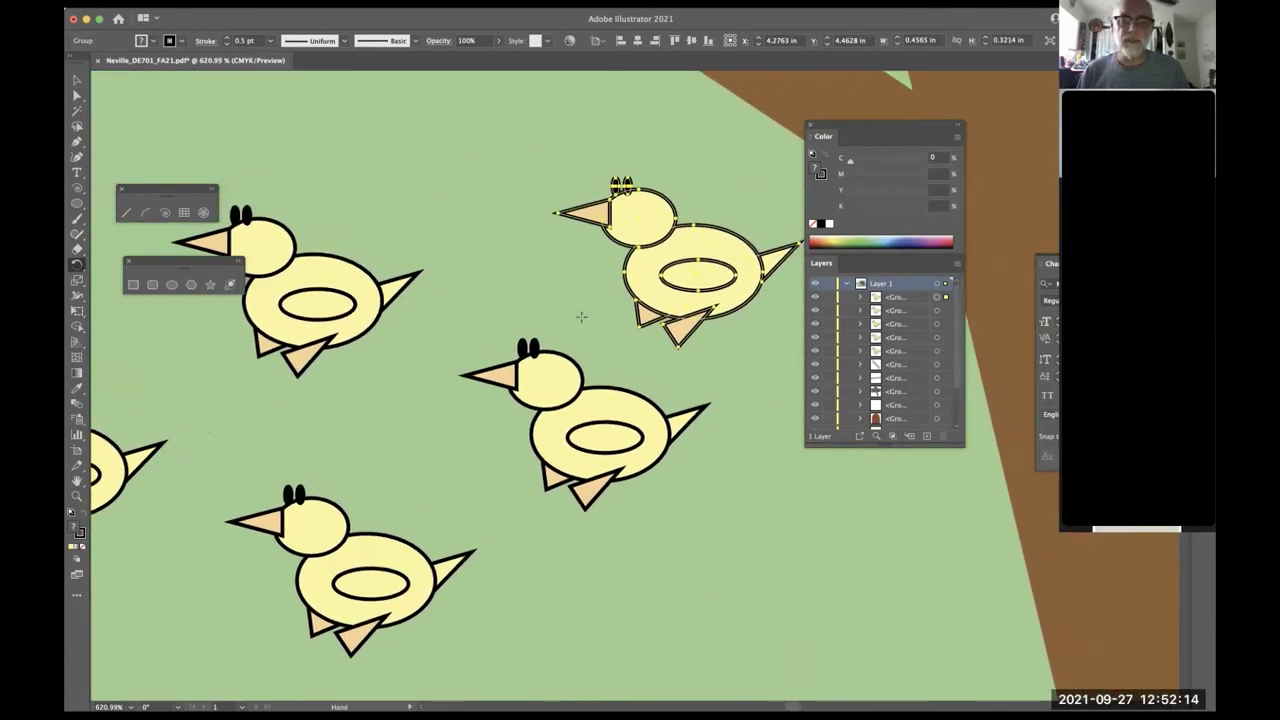
{"action": "key", "text": "a"}
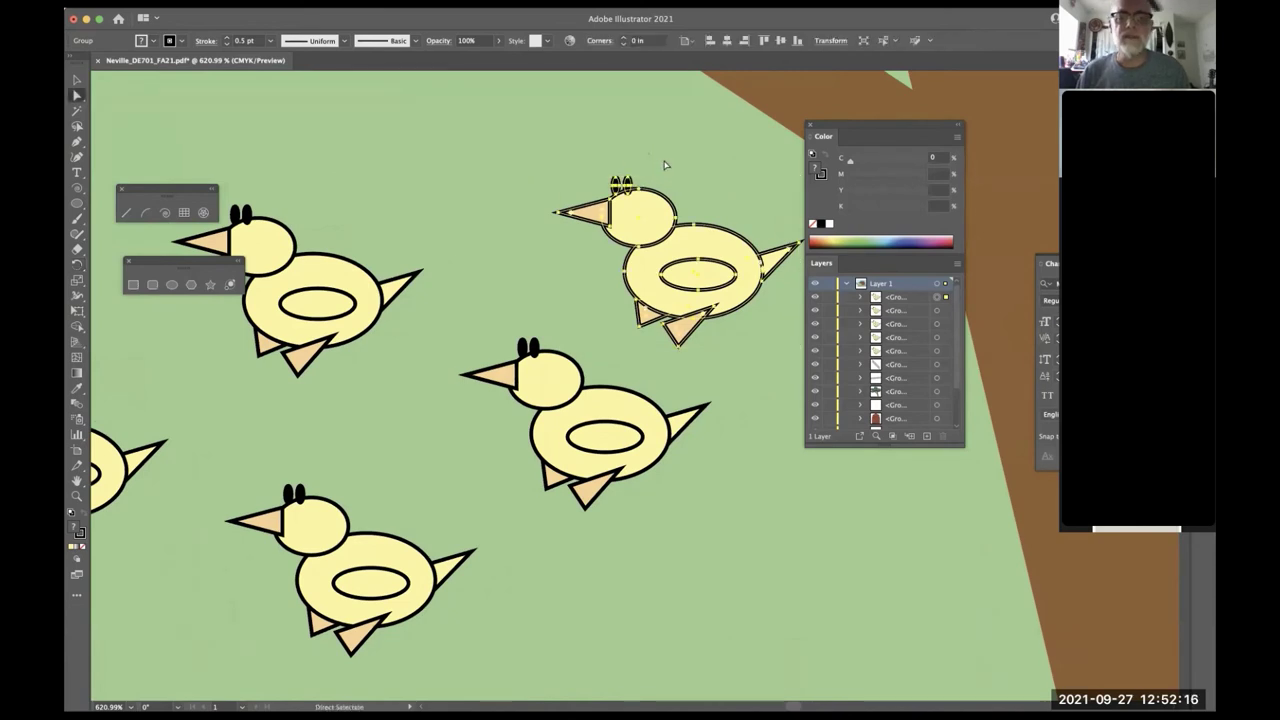
{"action": "left_click", "coordinate": [689, 161]}
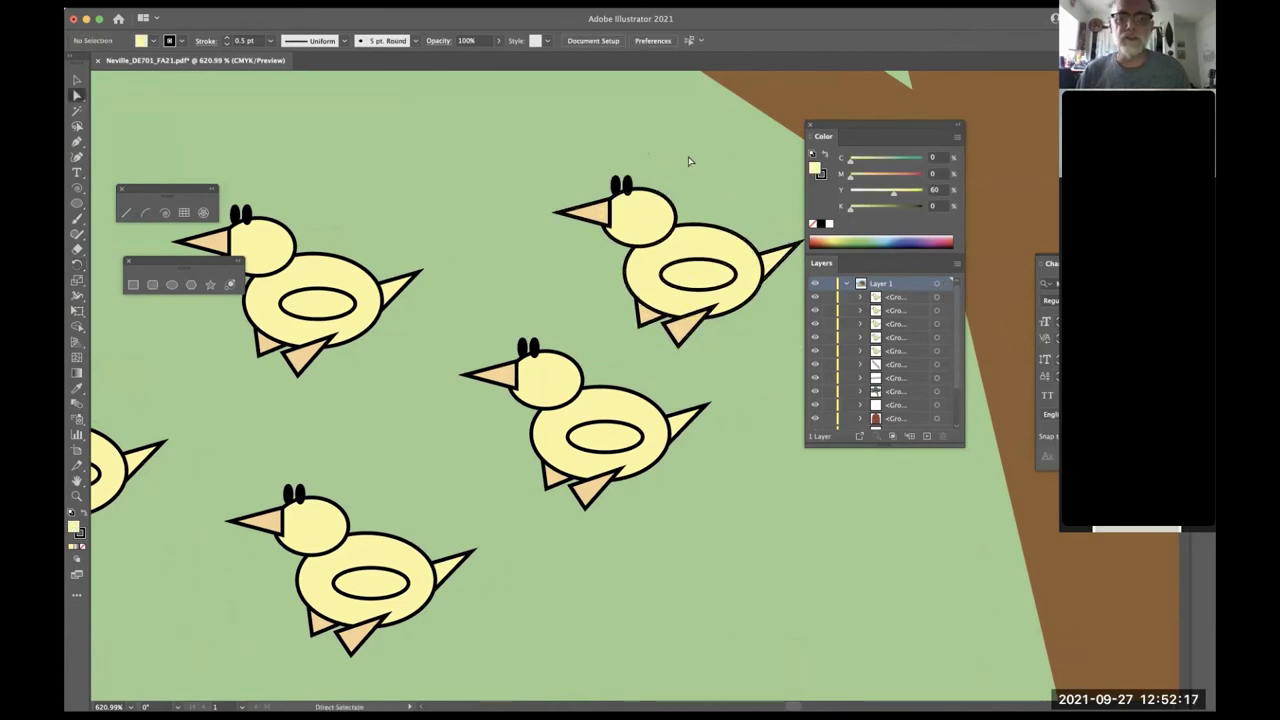
{"action": "left_click", "coordinate": [597, 219]}
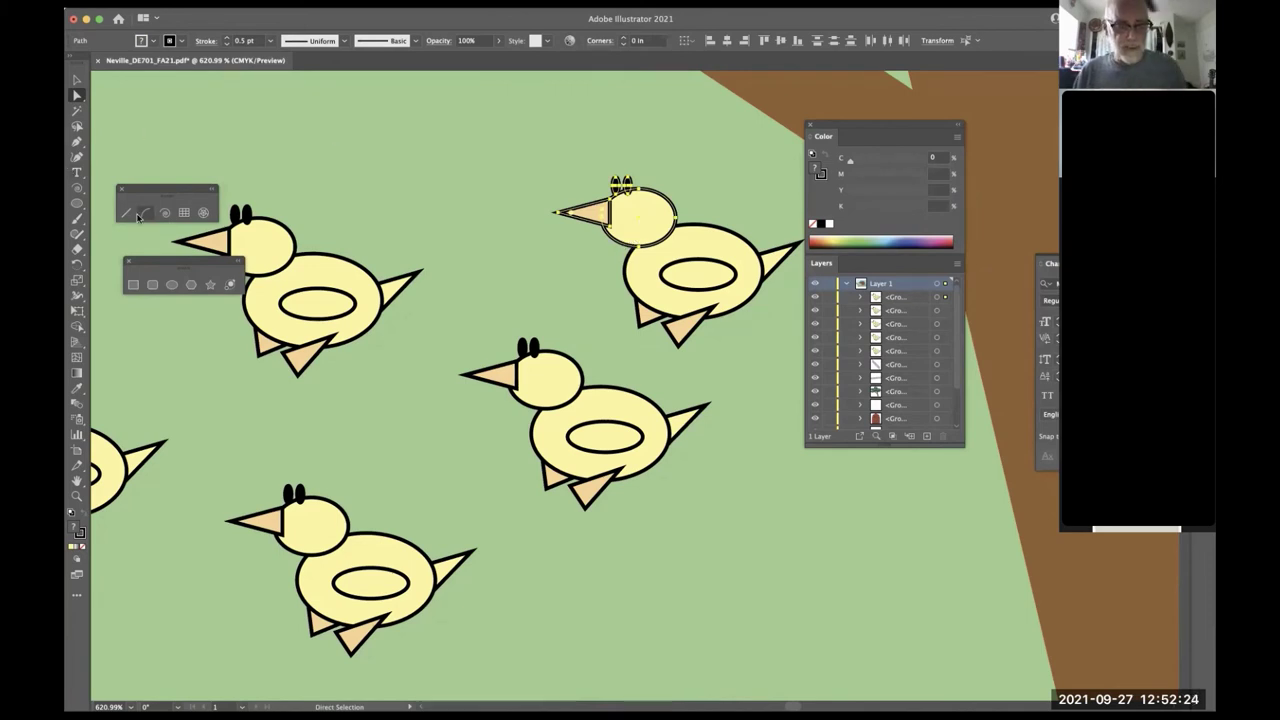
{"action": "key", "text": "r"}
{"action": "left_click_drag", "start_coordinate": [104, 160], "coordinate": [303, 77]}
{"action": "scroll", "coordinate": [247, 260], "scroll_direction": "up", "scroll_amount": 5}
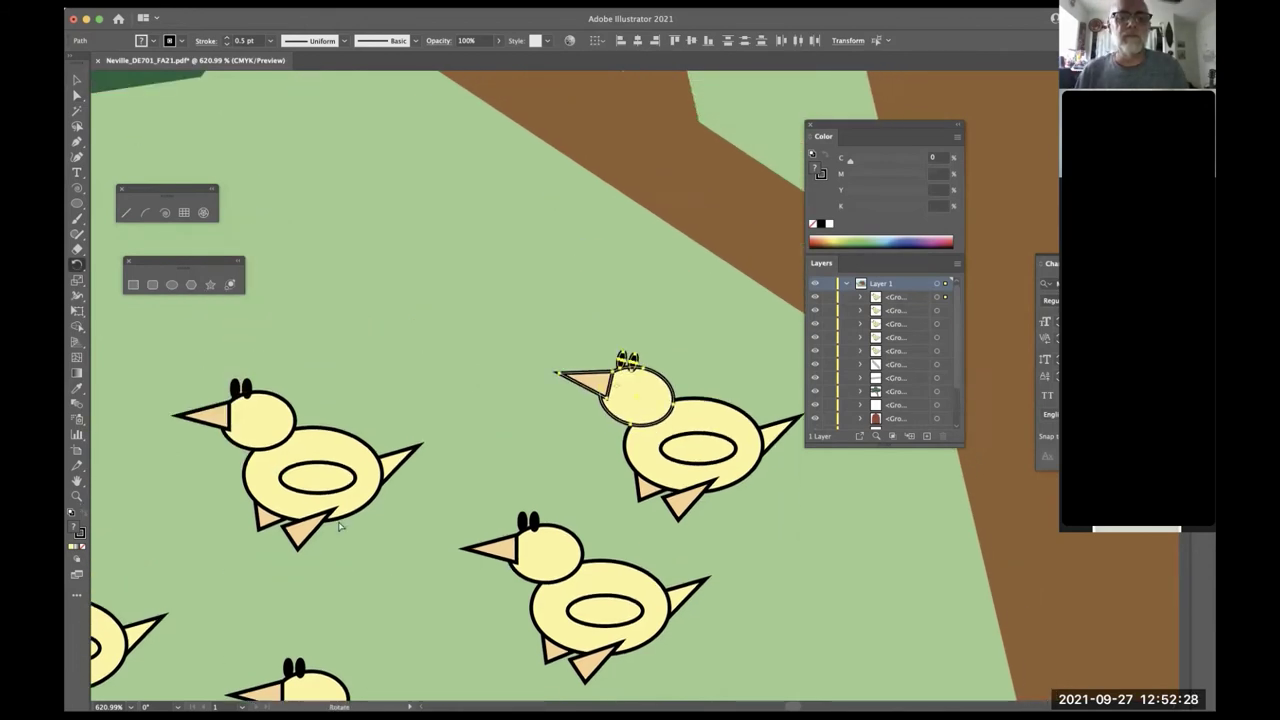
- Select the head, beak and eyes of the upper-left duck and reflect them across the vertical axis
{"action": "key", "text": "super+shift+a"}
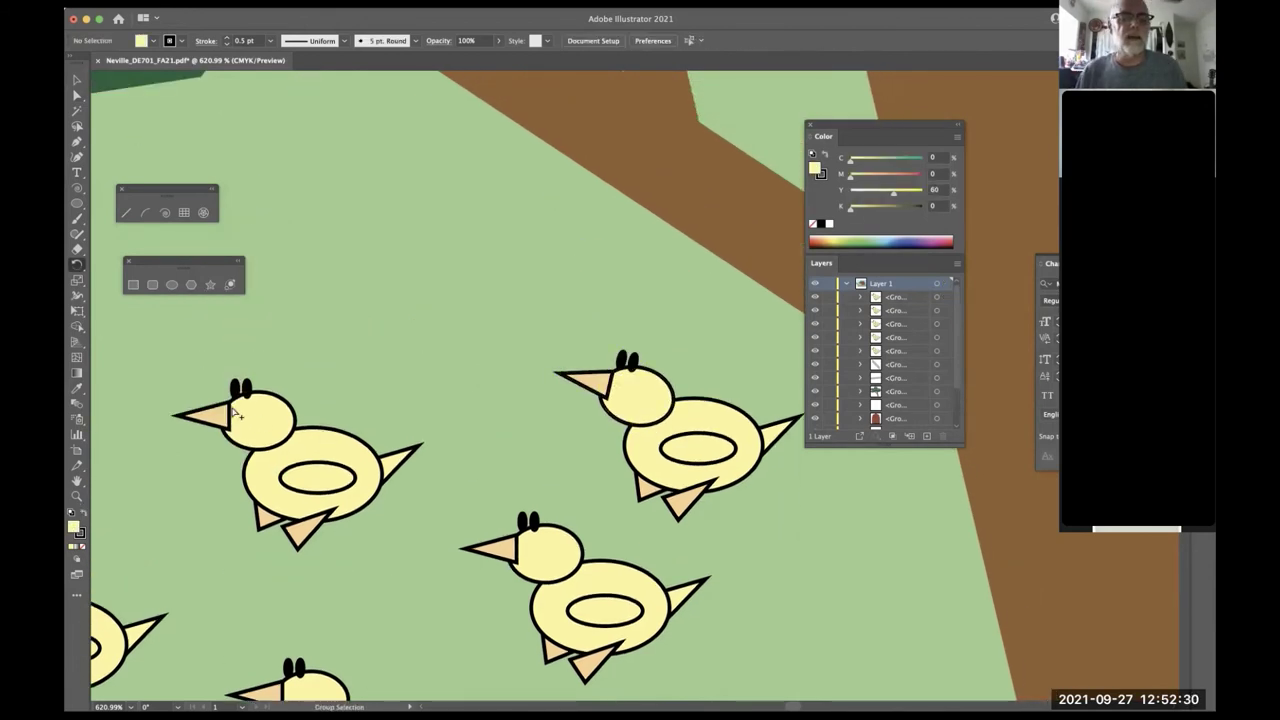
{"action": "left_click", "coordinate": [190, 420]}
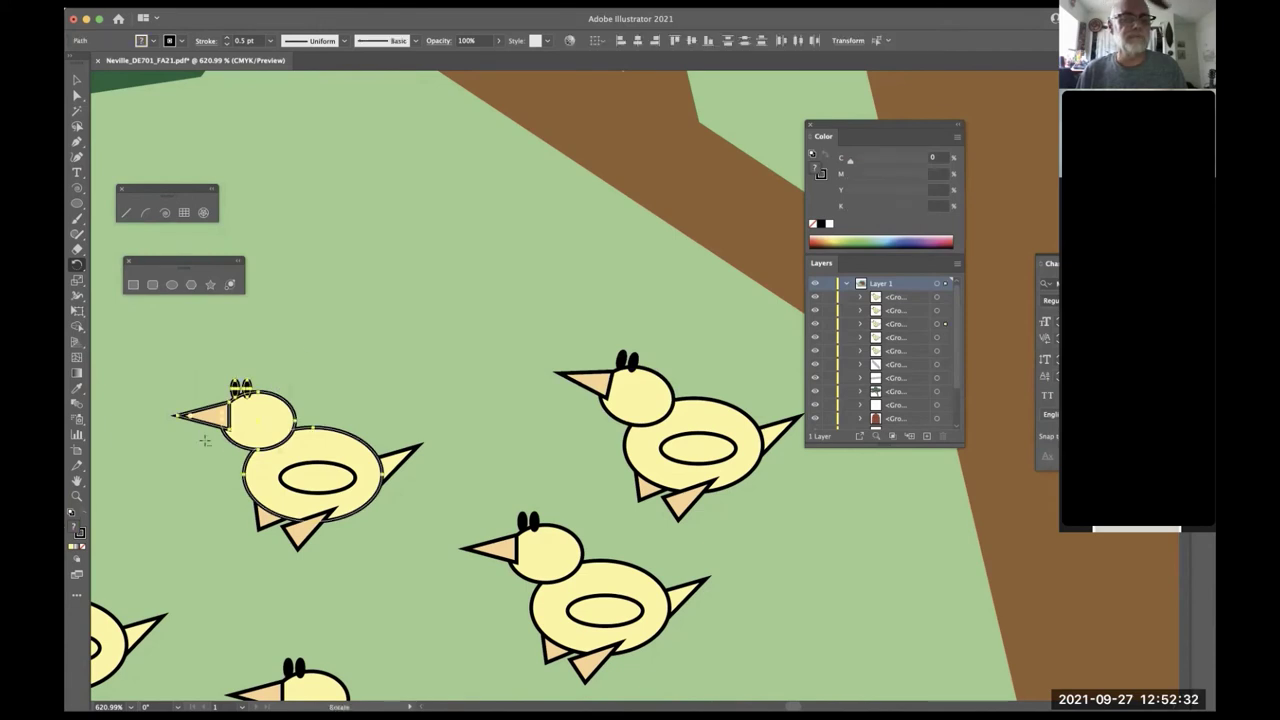
{"action": "key", "text": "r"}
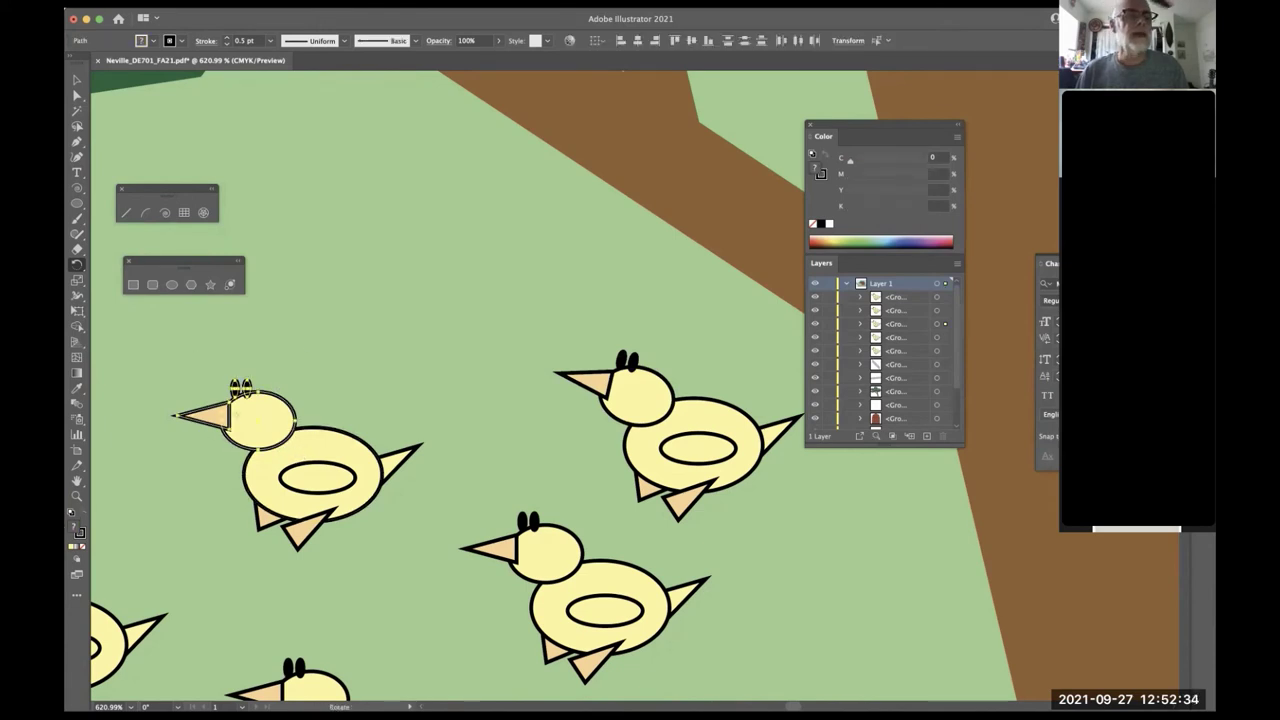
{"action": "key", "text": "o"}
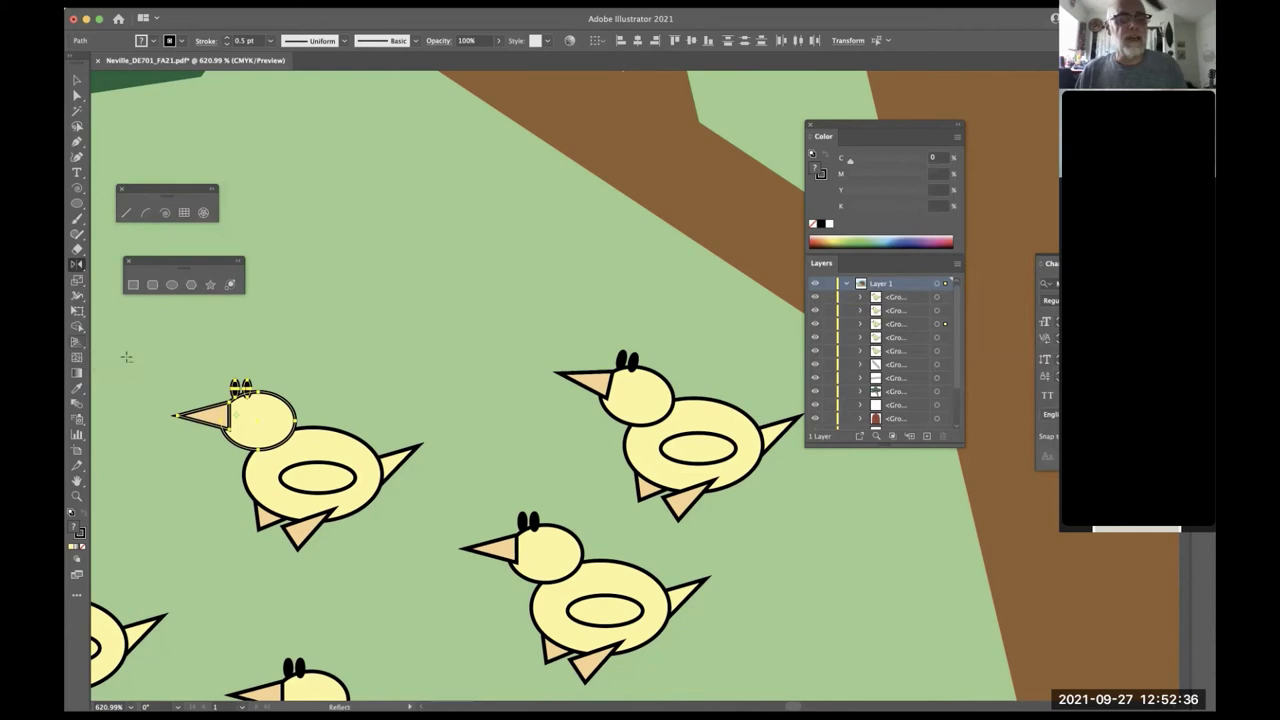
{"action": "left_click", "coordinate": [166, 372], "text": "alt"}
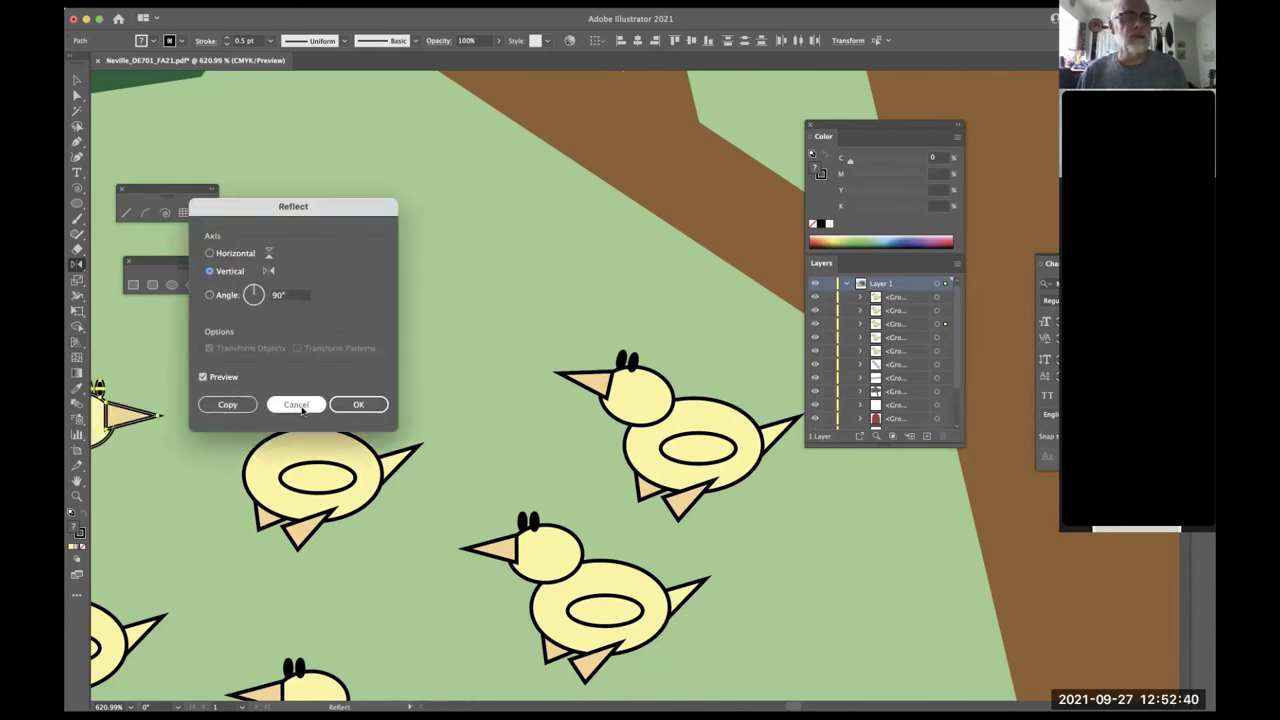
{"action": "left_click", "coordinate": [358, 404]}
- Move the reflected head back onto the upper-left duck's body so it looks over its back
{"action": "key", "text": "a"}
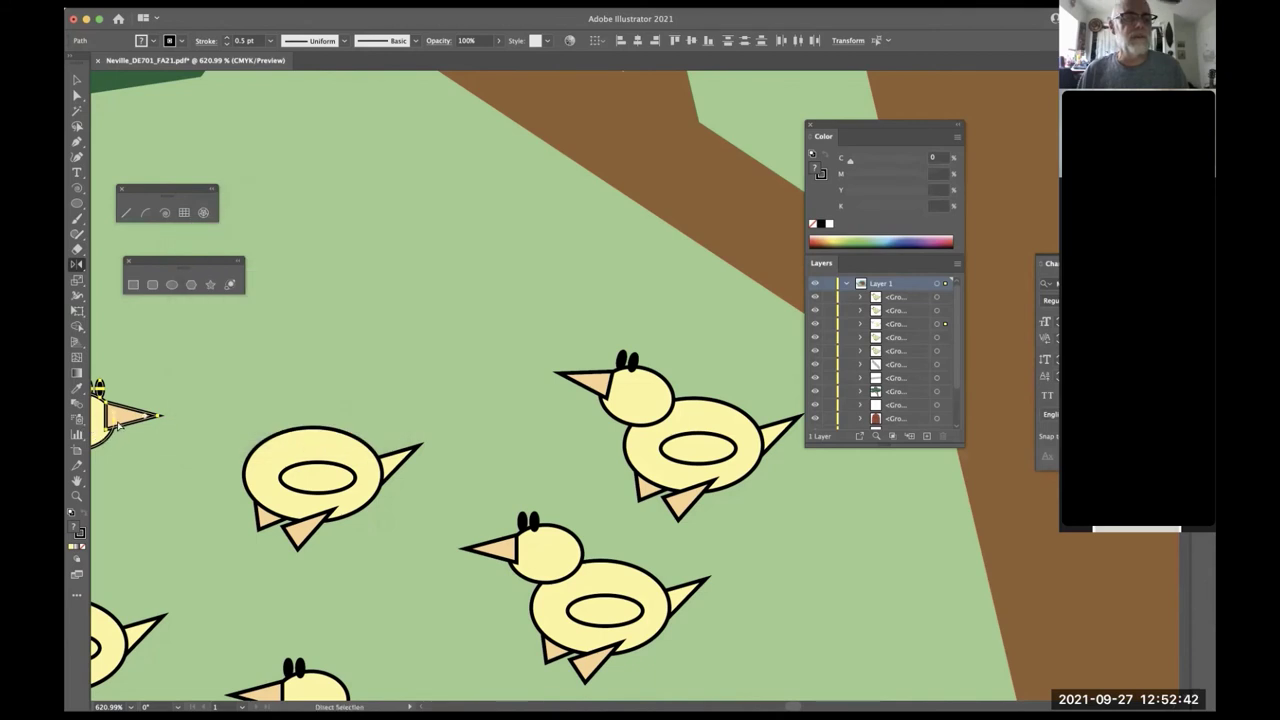
{"action": "left_click_drag", "start_coordinate": [113, 420], "coordinate": [313, 425]}
{"action": "key", "text": "o"}
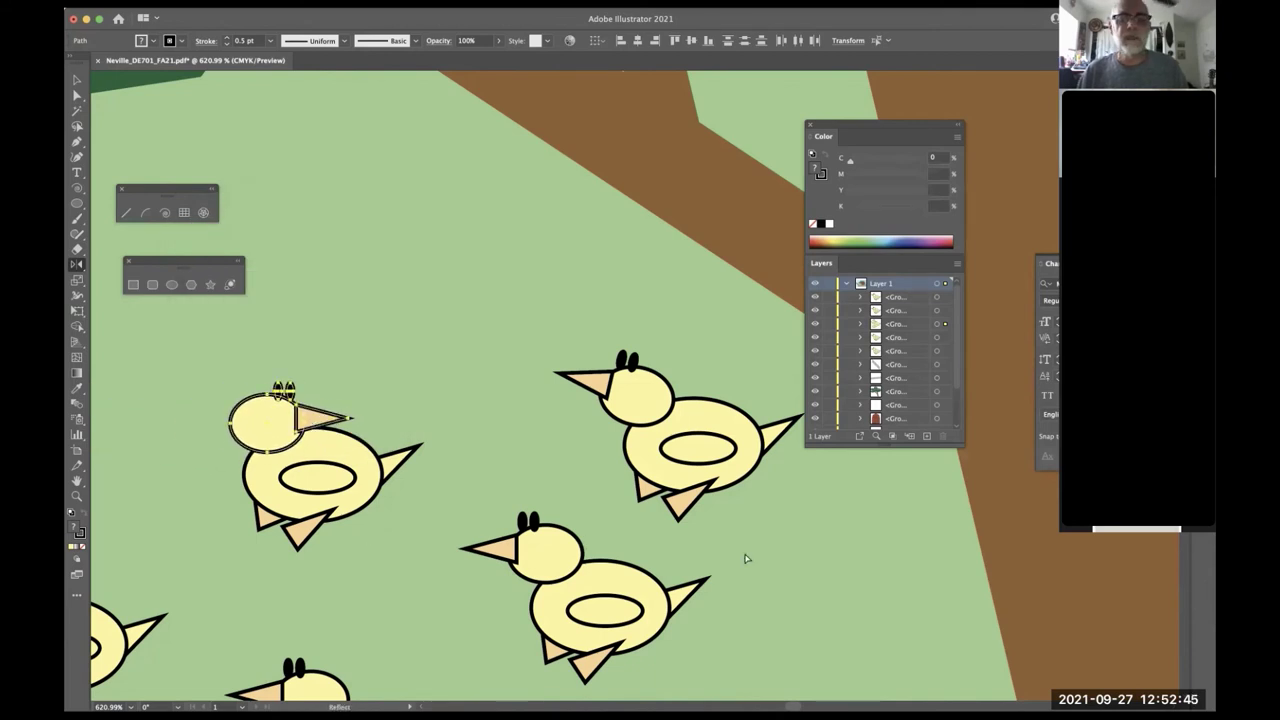
- Rotate the front foot and the wing ellipse of the duck nearest the tree slightly clockwise
{"action": "left_click", "coordinate": [700, 498], "text": "super"}
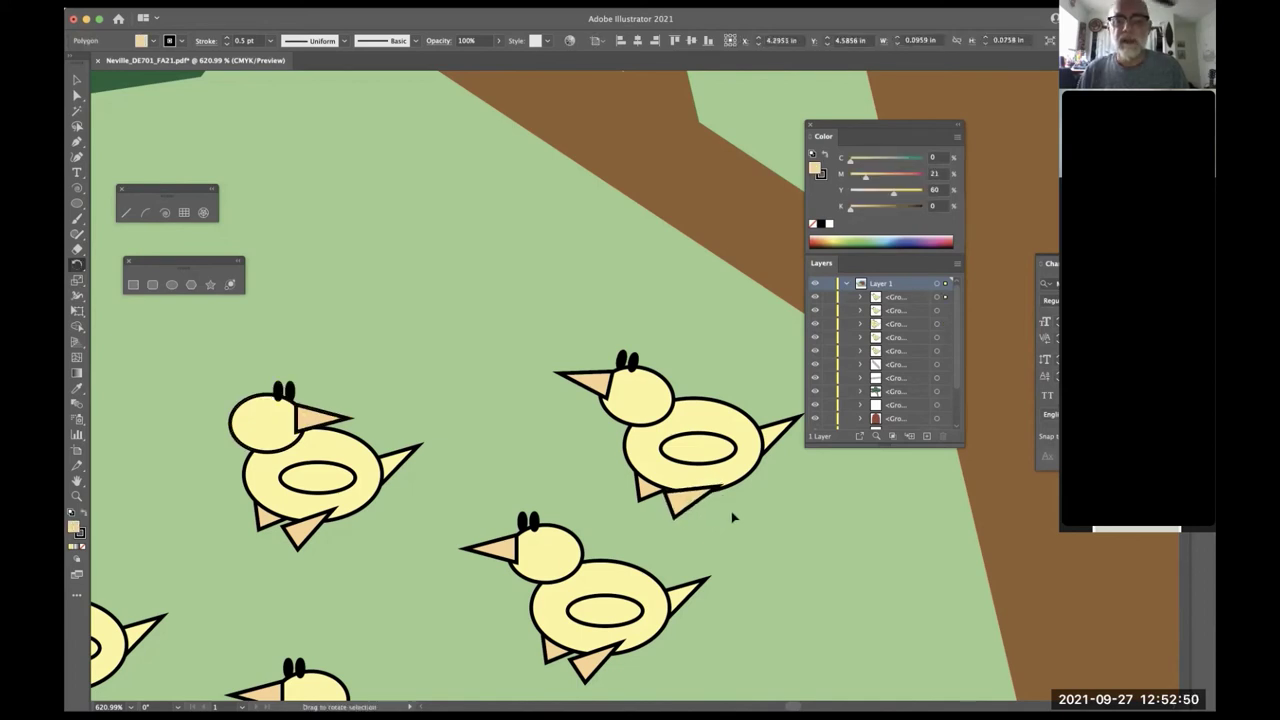
{"action": "left_click", "coordinate": [716, 464], "text": "super"}
{"action": "left_click_drag", "start_coordinate": [716, 464], "coordinate": [727, 466]}
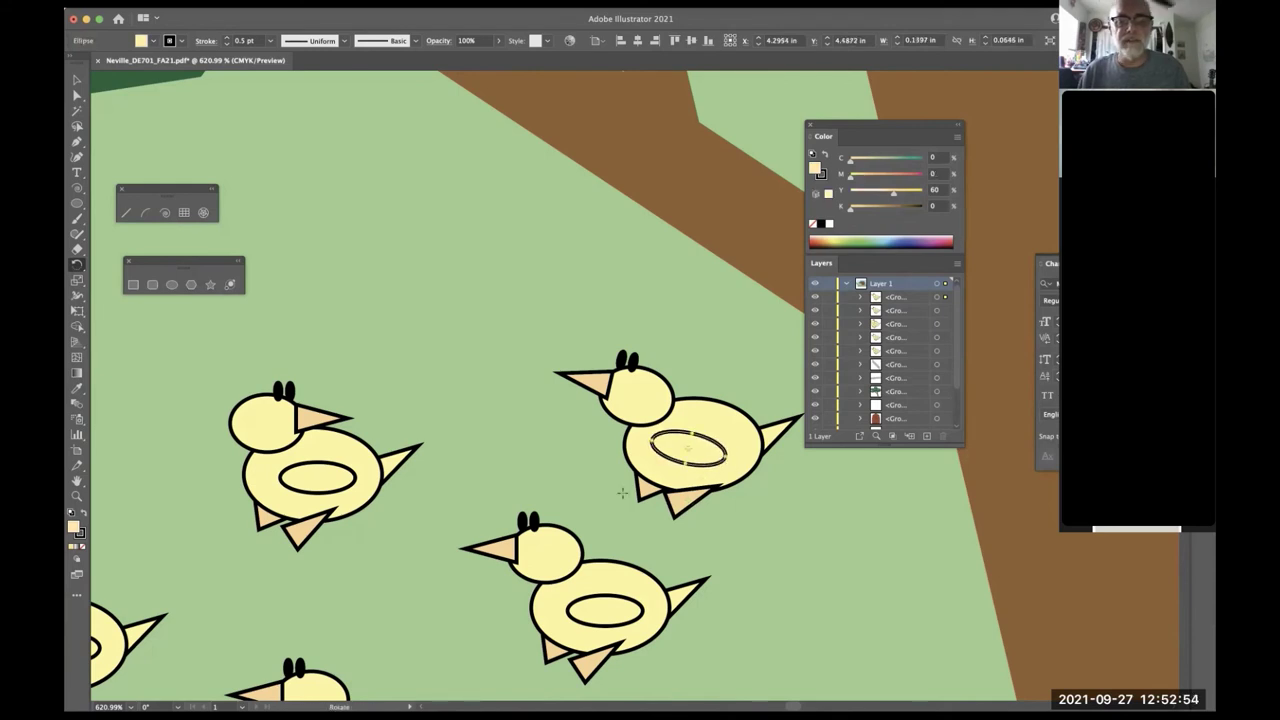
- Reshape the left eye of the middle duck by shifting its anchor point, and deselect it
{"action": "scroll", "coordinate": [551, 457], "scroll_direction": "down", "scroll_amount": 5}
{"action": "scroll", "coordinate": [551, 457], "scroll_direction": "left", "scroll_amount": 2}
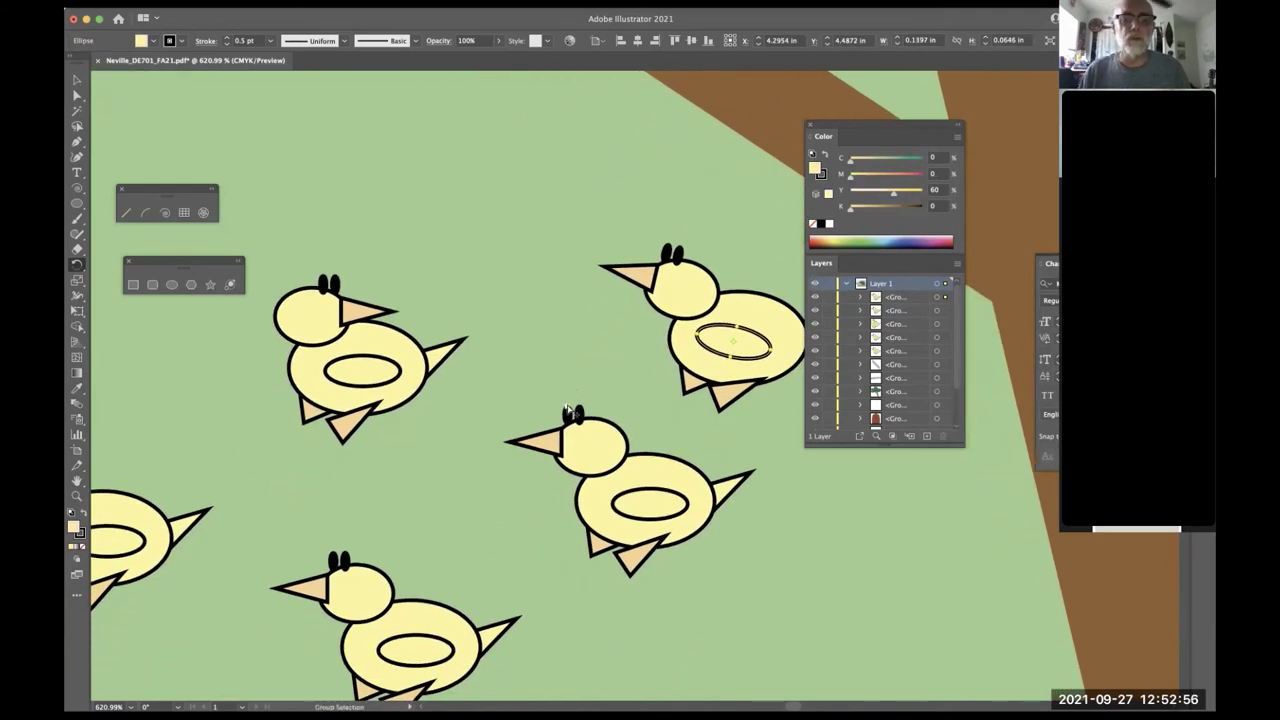
{"action": "left_click", "coordinate": [567, 411]}
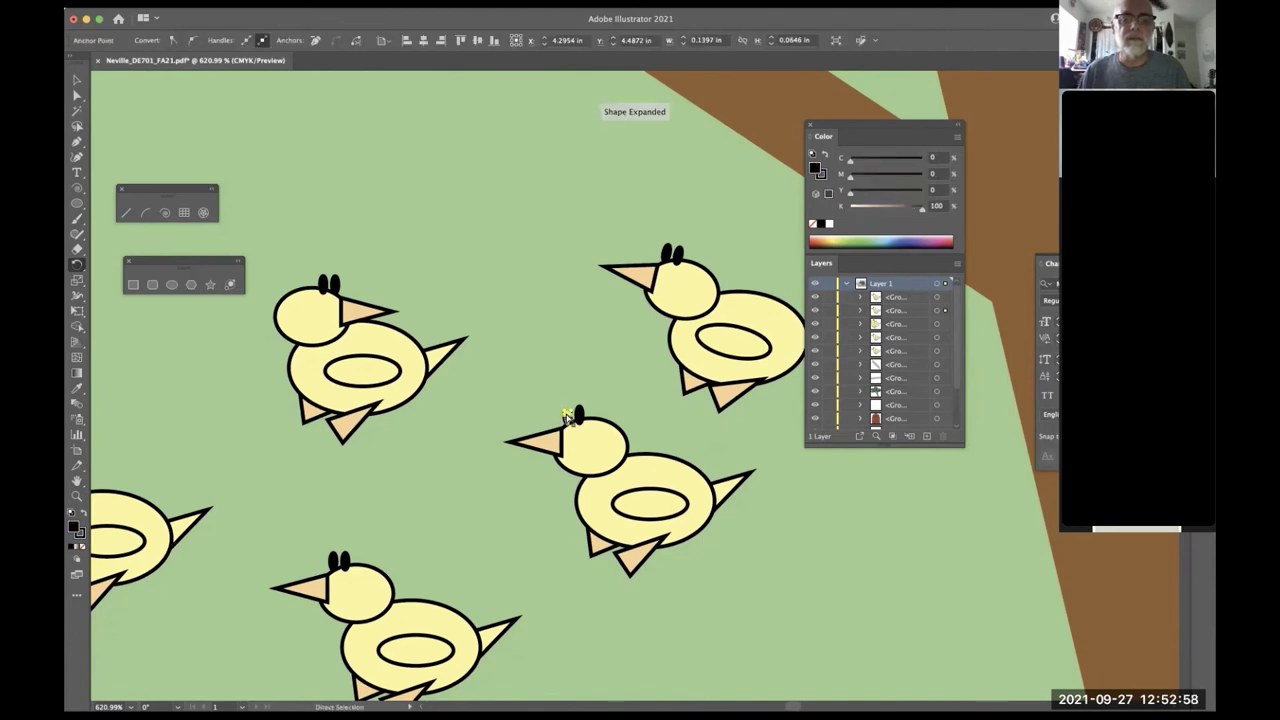
{"action": "left_click", "coordinate": [645, 443]}
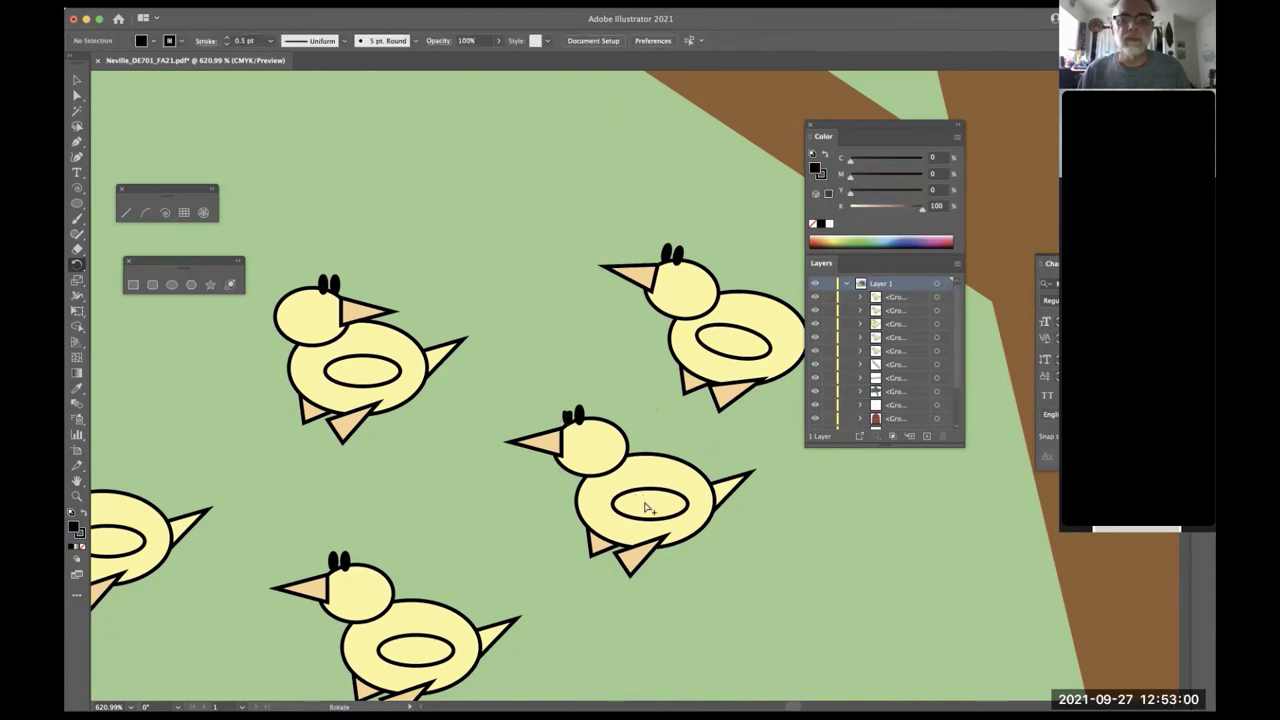
- Enlarge the middle duck's wing to about 0.18 × 0.07 in, centred low on the body, and sample the body's 0.5 pt stroke for it
{"action": "left_click", "coordinate": [651, 509]}
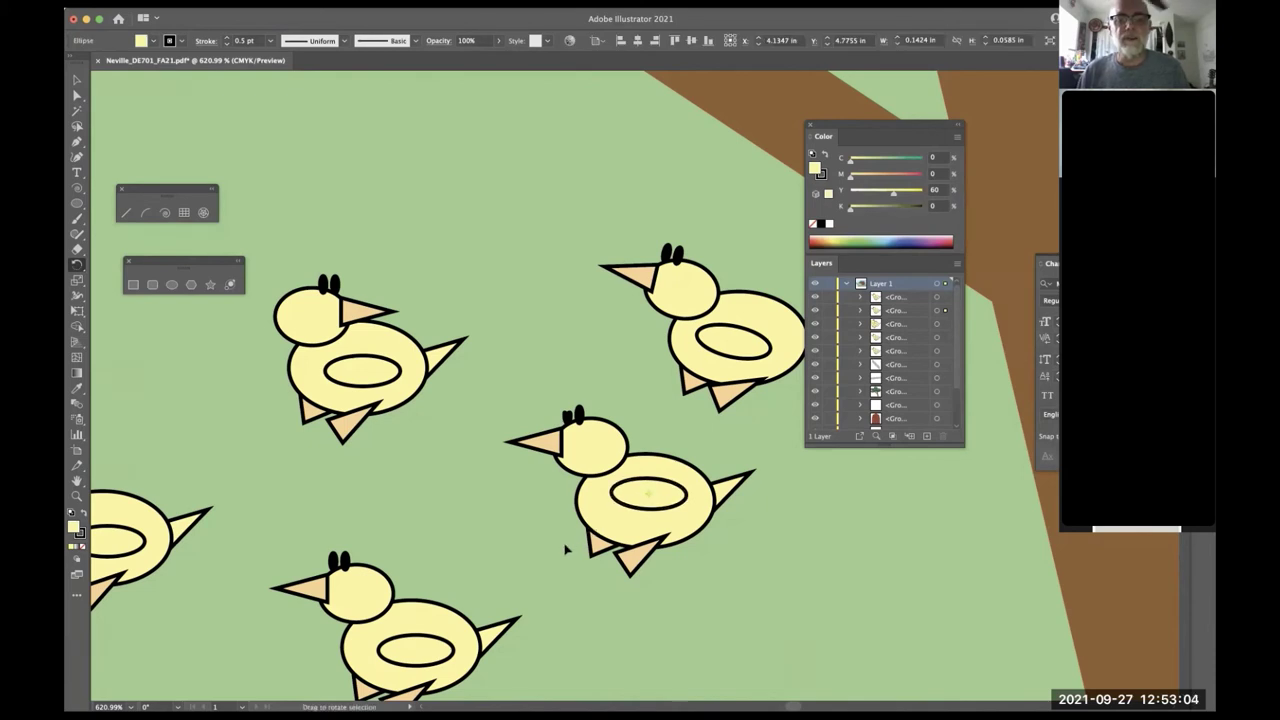
{"action": "key", "text": "s"}
{"action": "left_click_drag", "start_coordinate": [578, 540], "coordinate": [557, 556]}
{"action": "left_click_drag", "start_coordinate": [668, 509], "coordinate": [666, 523]}
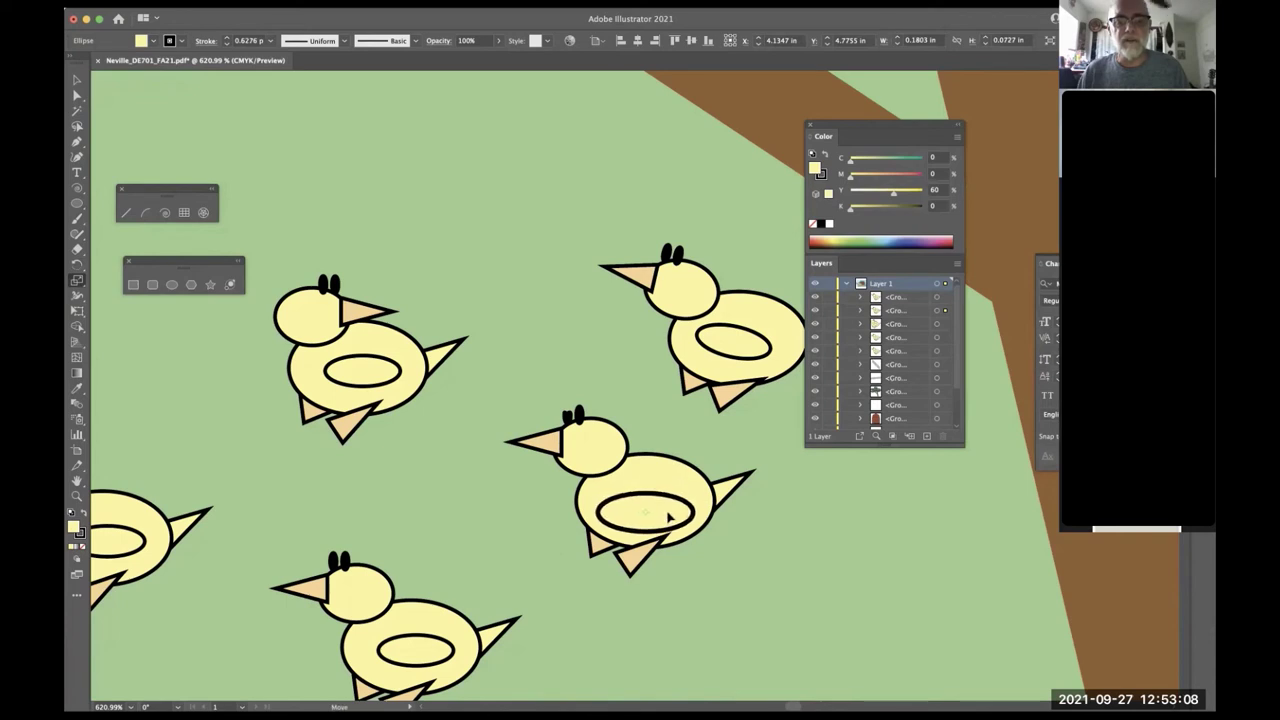
{"action": "key", "text": "i"}
{"action": "left_click", "coordinate": [673, 483]}
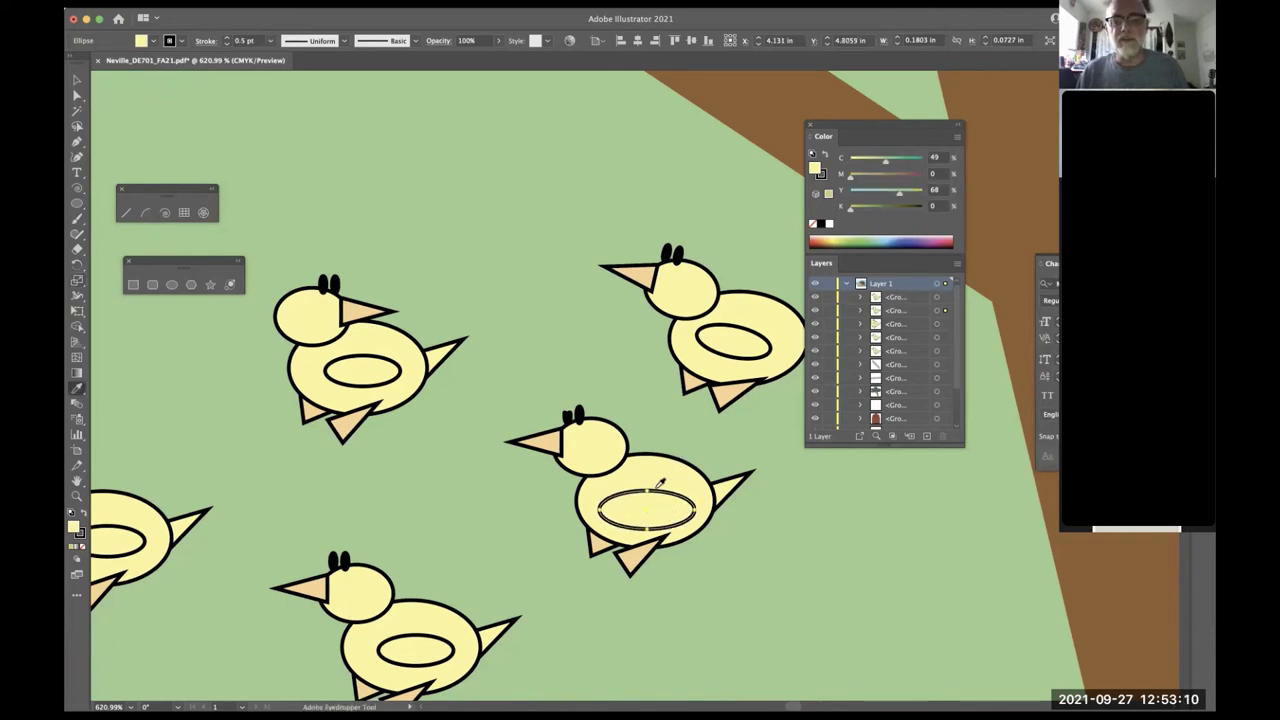
- Rotate the middle duck's front foot clockwise so it lies flatter under the body
{"action": "key", "text": "a"}
{"action": "left_click", "coordinate": [658, 553]}
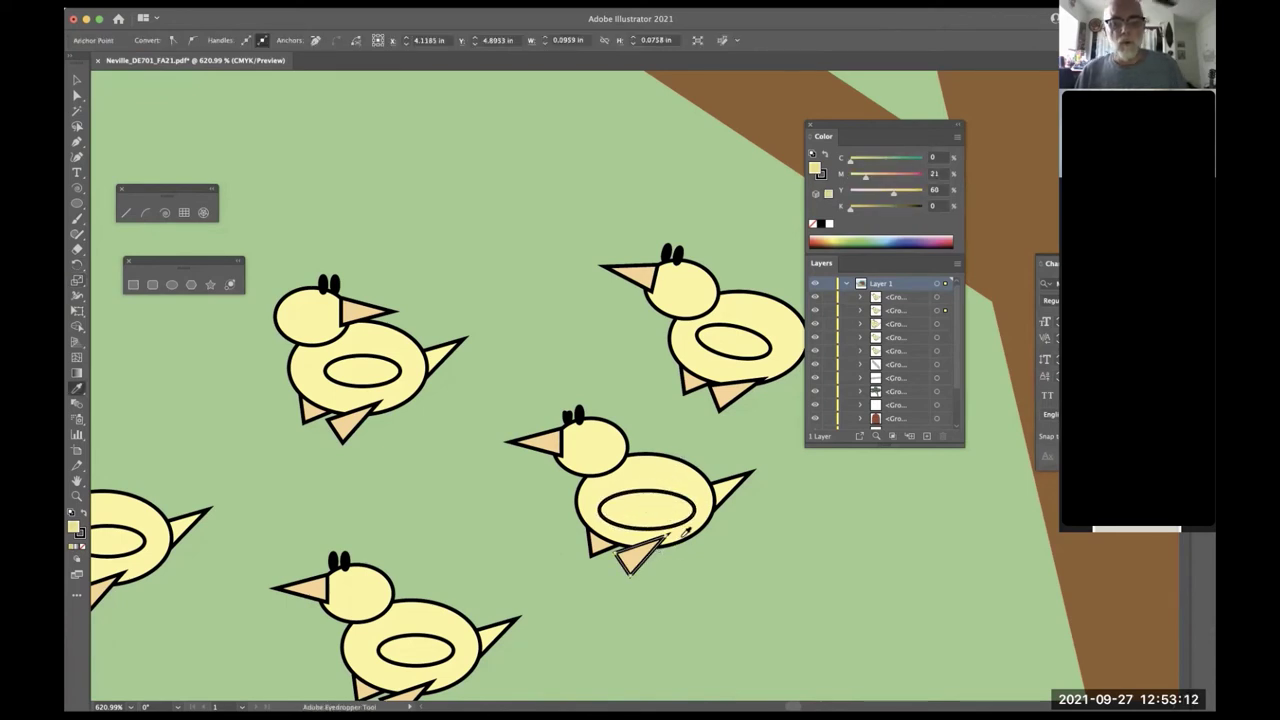
{"action": "key", "text": "r"}
{"action": "key", "text": "a"}
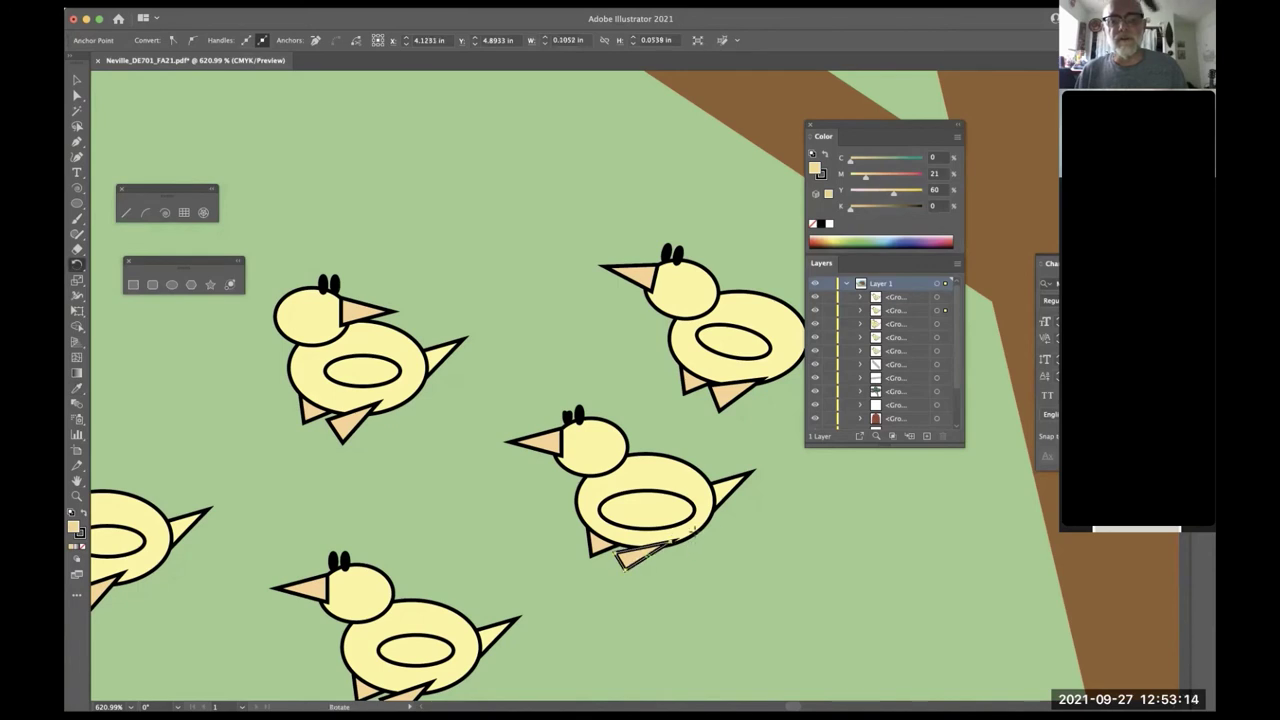
- Rotate the middle duck's tail to point straight back and reposition it against the rear of the body
{"action": "left_click", "coordinate": [740, 487]}
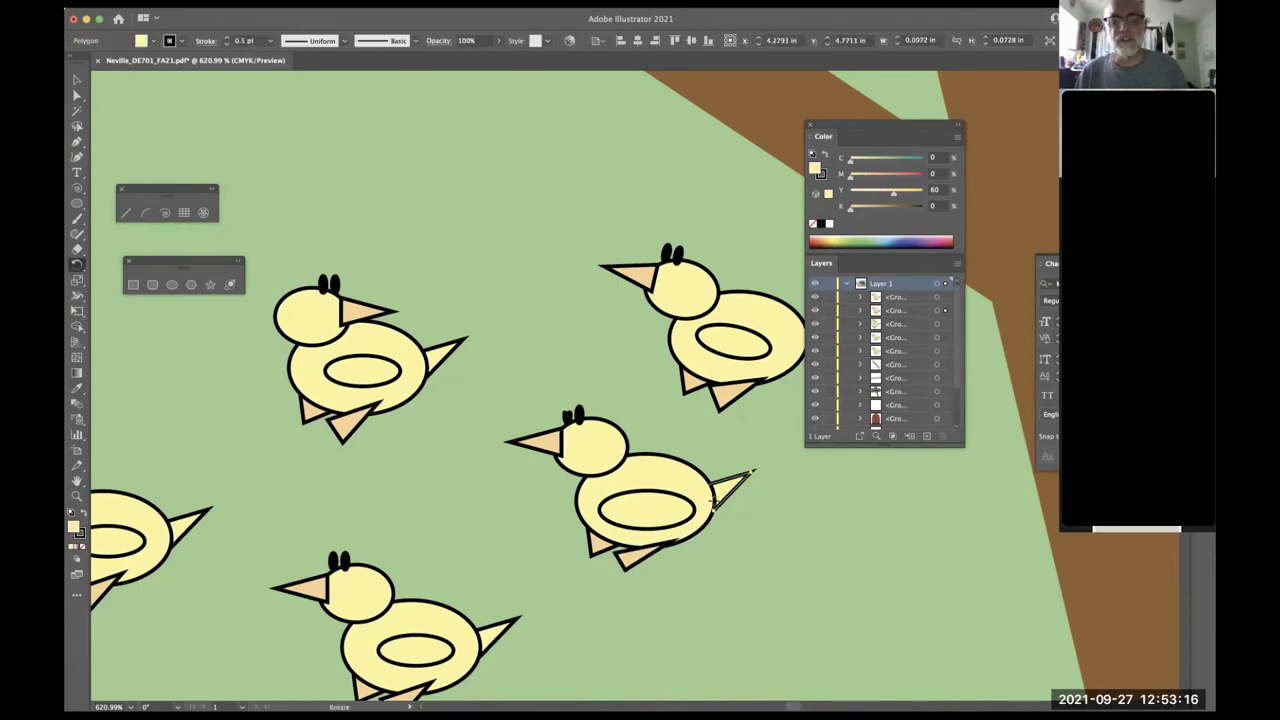
{"action": "left_click_drag", "start_coordinate": [760, 497], "coordinate": [733, 495]}
{"action": "key", "text": "ctrl+z"}
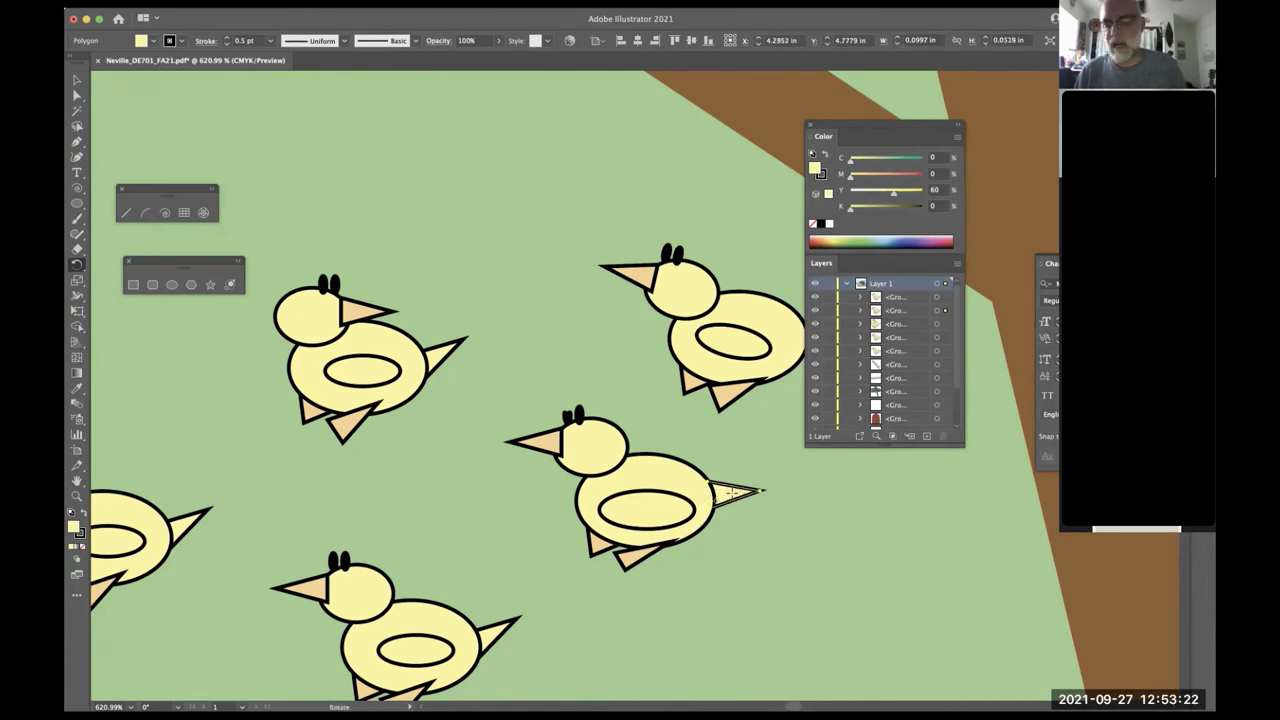
{"action": "key", "text": "r"}
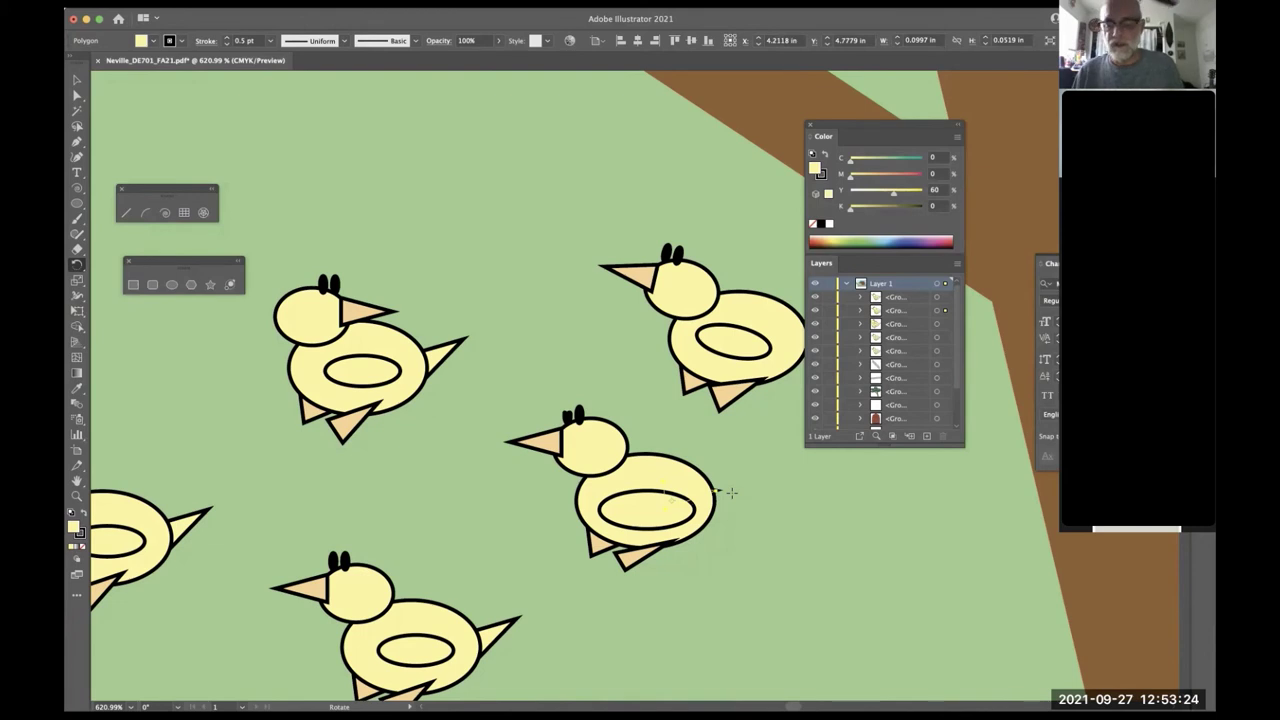
{"action": "left_click_drag", "start_coordinate": [724, 492], "coordinate": [797, 491]}
- Scale up the body ellipse of the lowest duck to about 0.28 × 0.21 in
{"action": "key", "text": "ctrl+minus"}
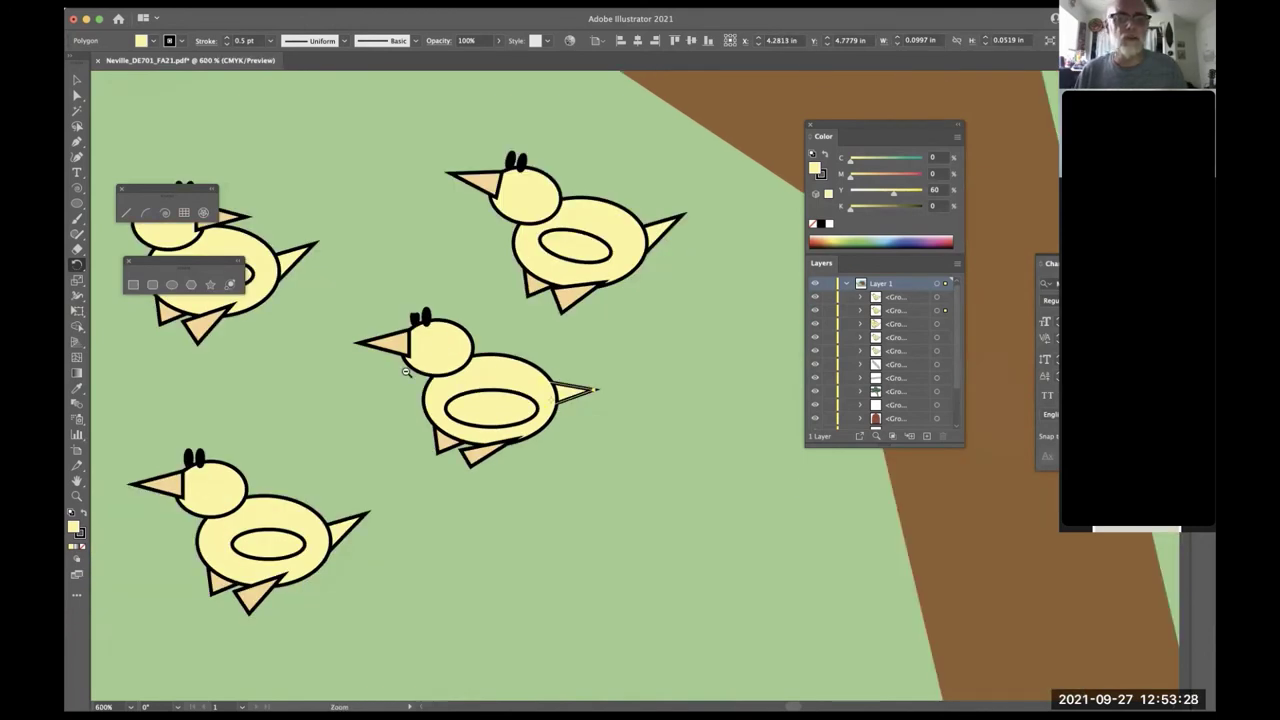
{"action": "key", "text": "ctrl+minus"}
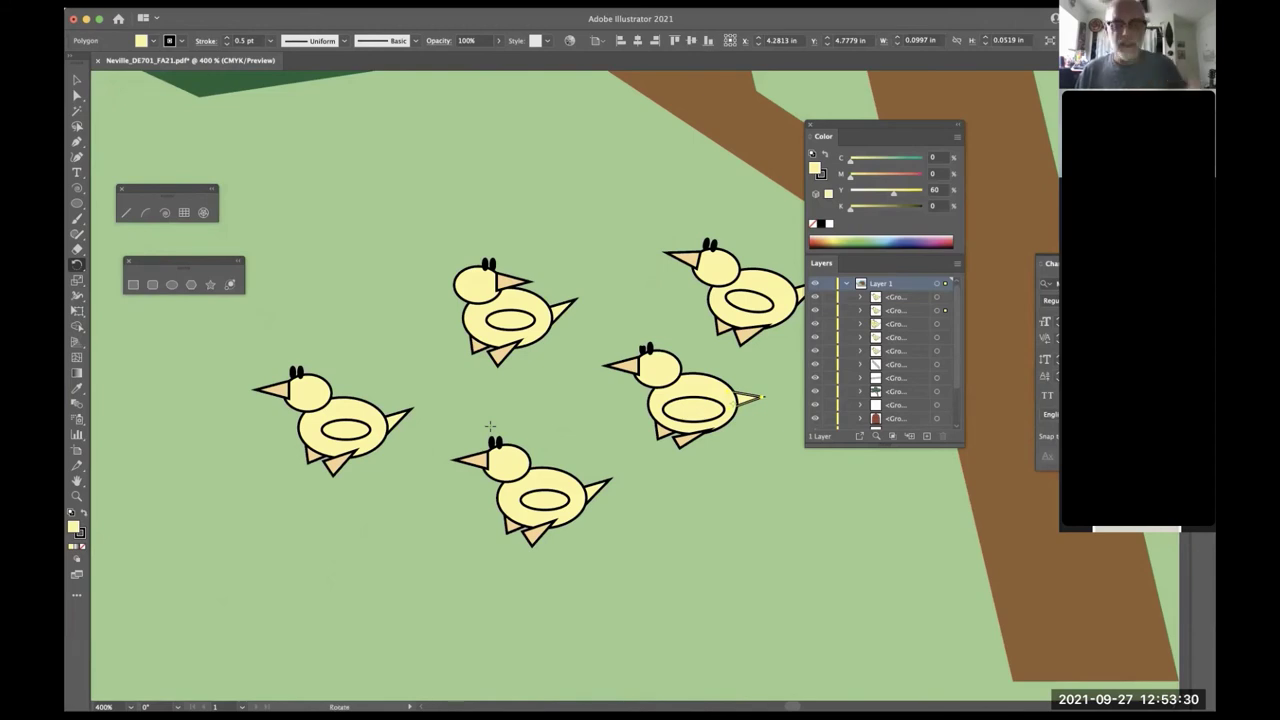
{"action": "left_click", "coordinate": [521, 504]}
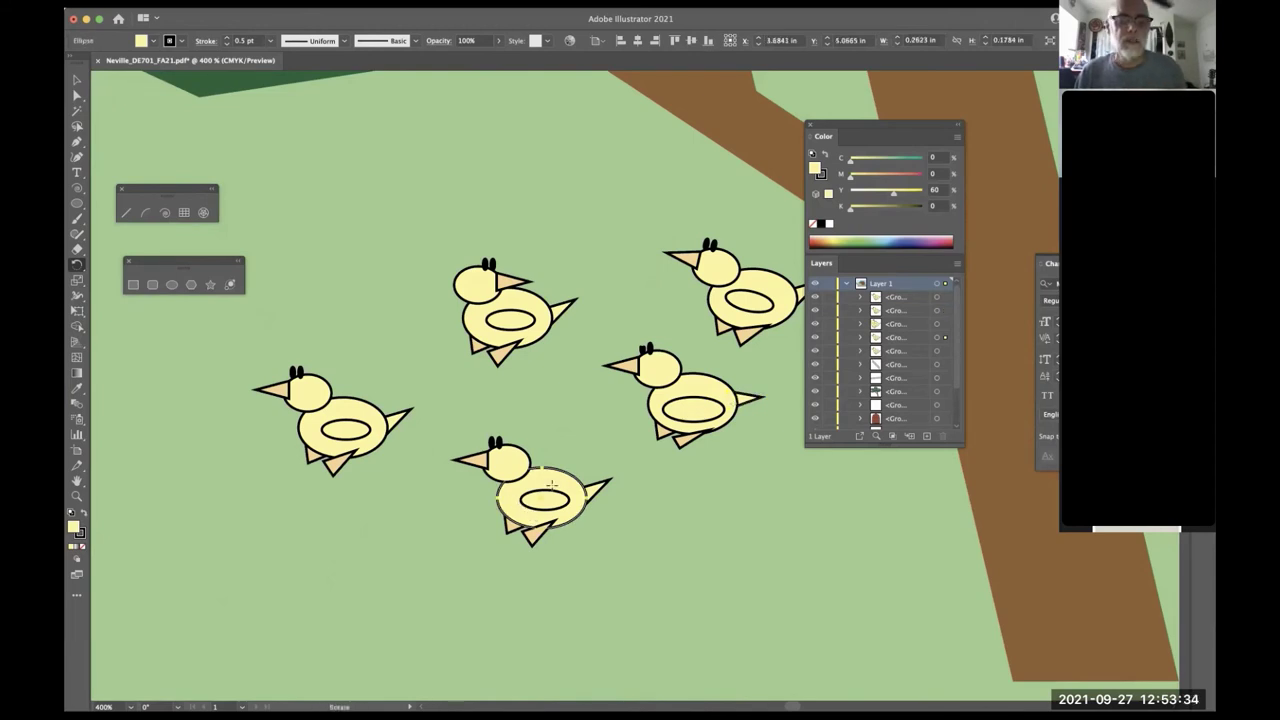
{"action": "key", "text": "s"}
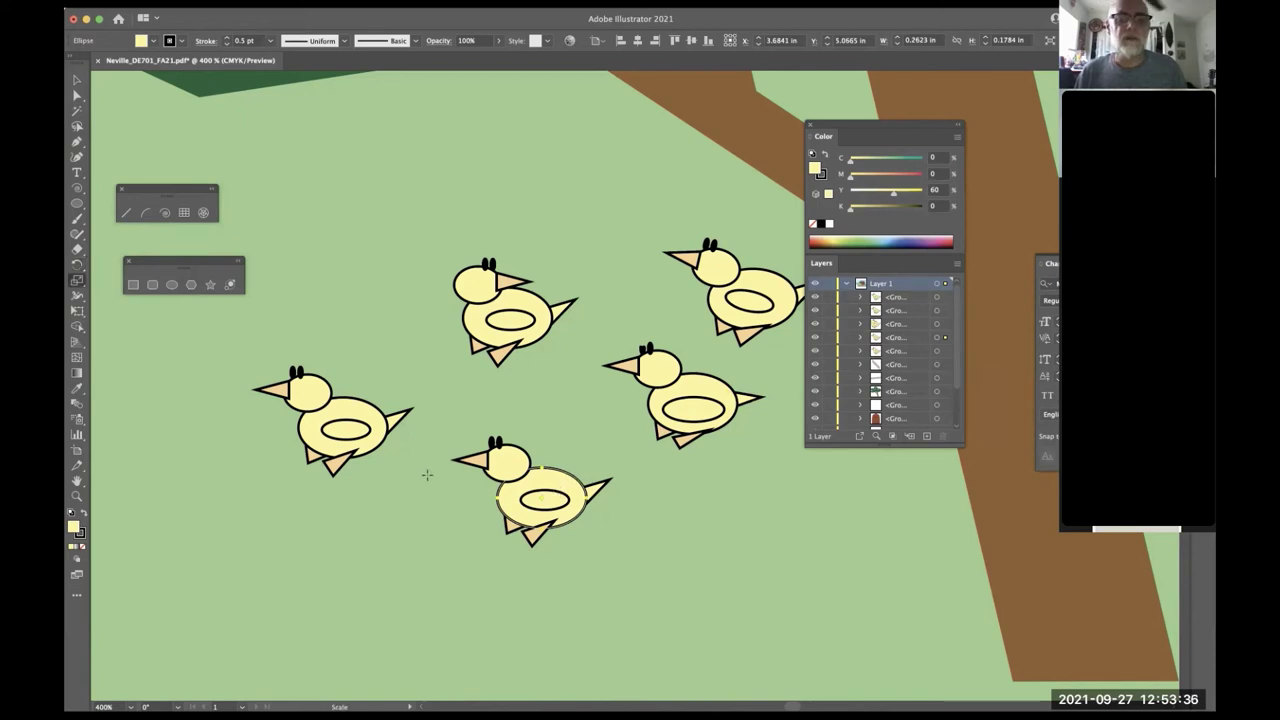
{"action": "left_click_drag", "start_coordinate": [423, 468], "coordinate": [418, 467]}
- Enlarge the lowest duck's front foot to about 0.13 in wide with a sampled 0.5 pt stroke, and rotate it slightly clockwise
{"action": "left_click", "coordinate": [531, 537], "text": "super"}
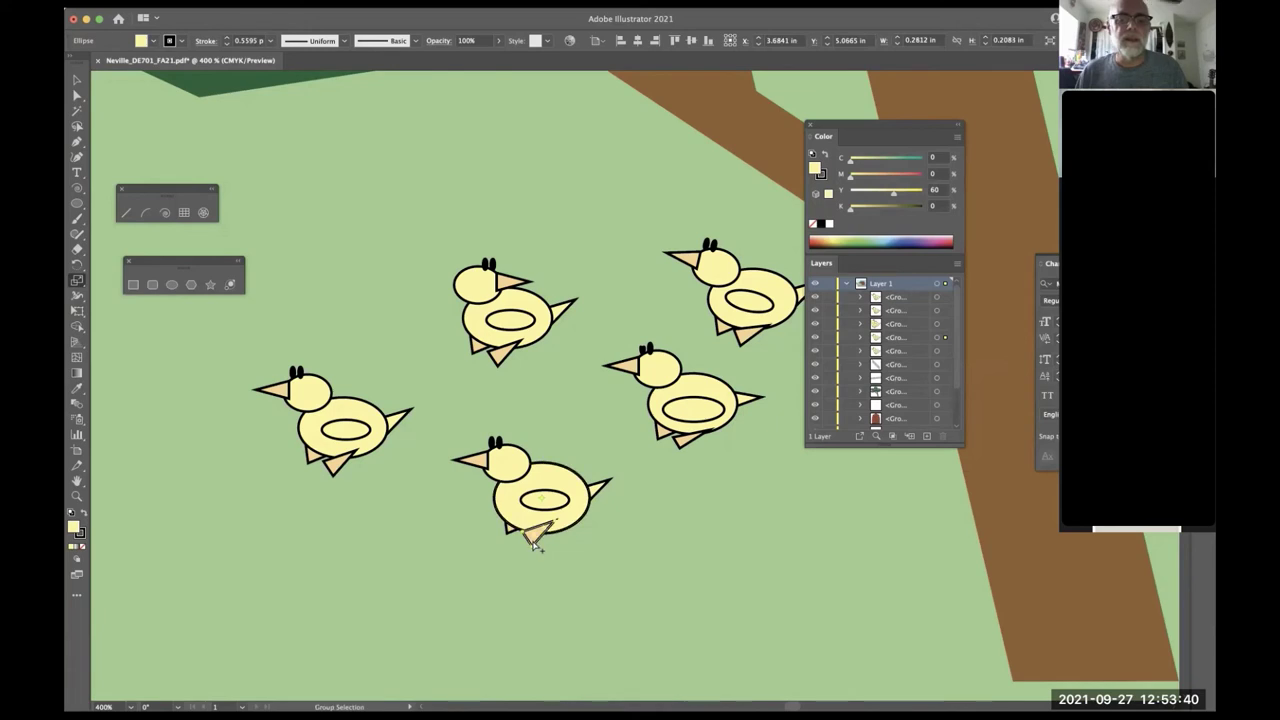
{"action": "mouse_move", "coordinate": [566, 531]}
{"action": "left_mouse_down"}
{"action": "mouse_move", "coordinate": [569, 543]}
{"action": "mouse_move", "coordinate": [574, 527]}
{"action": "left_mouse_up"}
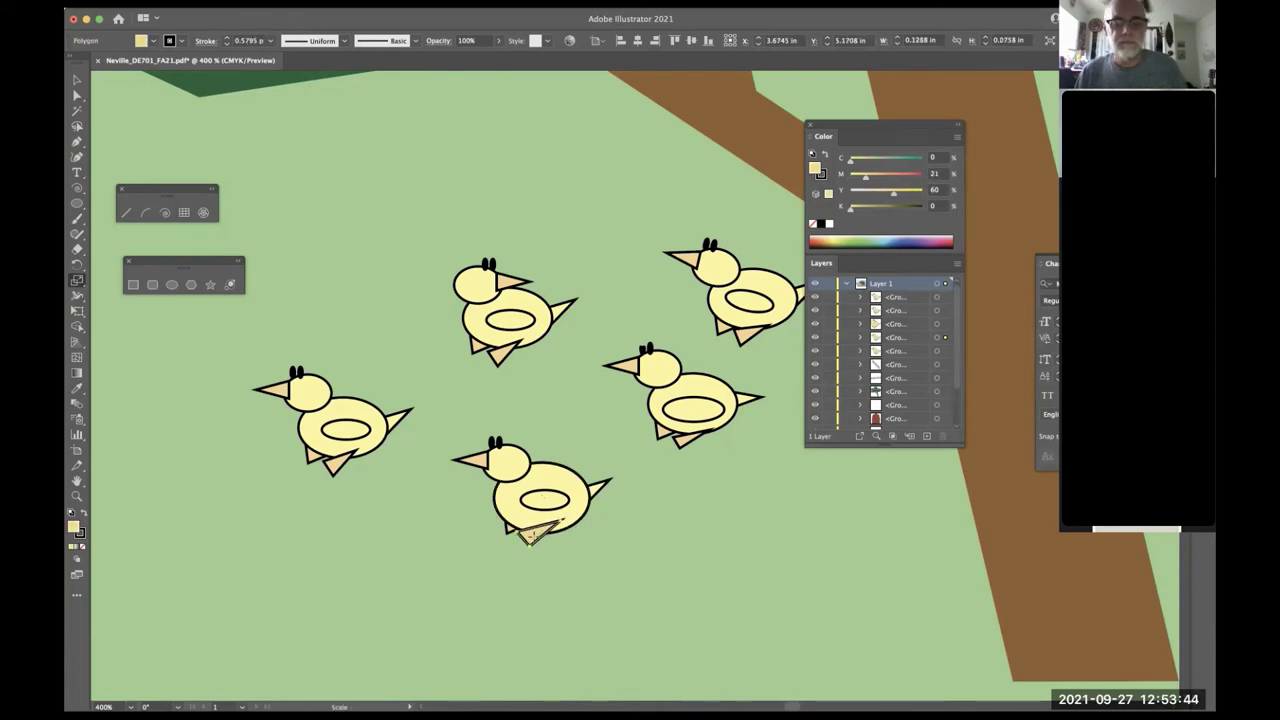
{"action": "key", "text": "i"}
{"action": "left_click", "coordinate": [514, 530]}
{"action": "key", "text": "r"}
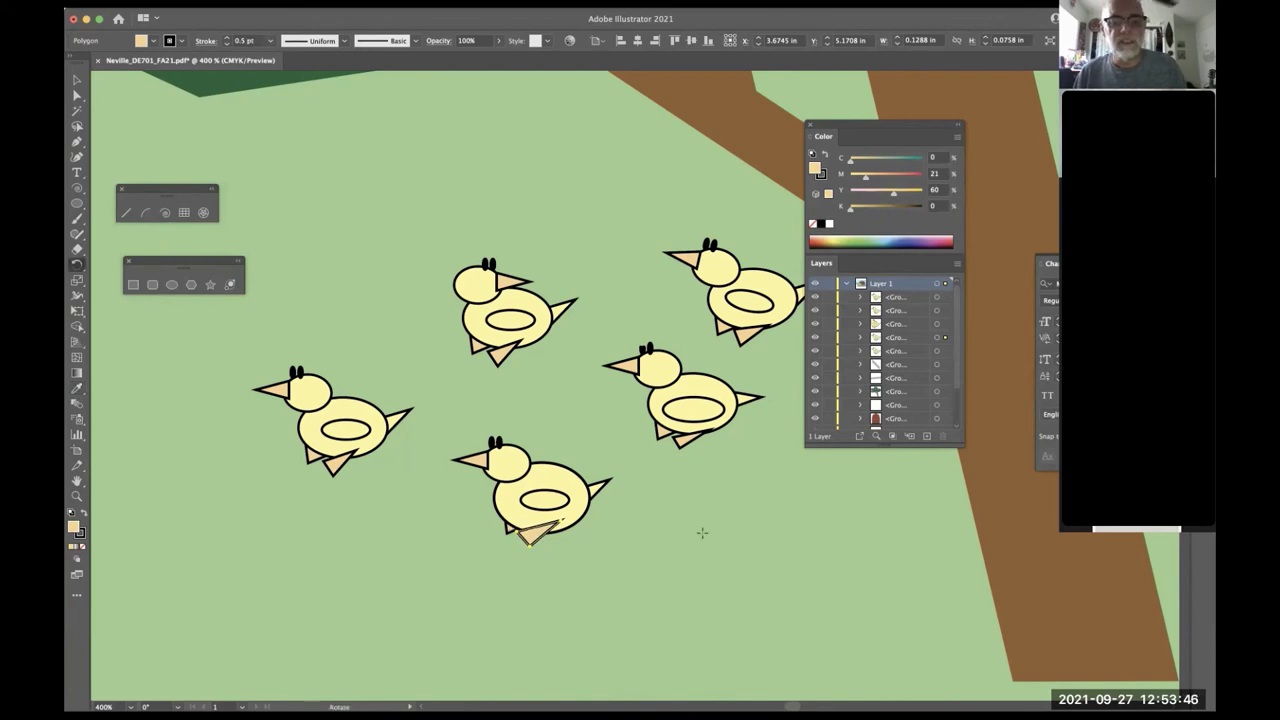
{"action": "left_click_drag", "start_coordinate": [709, 551], "coordinate": [706, 568]}
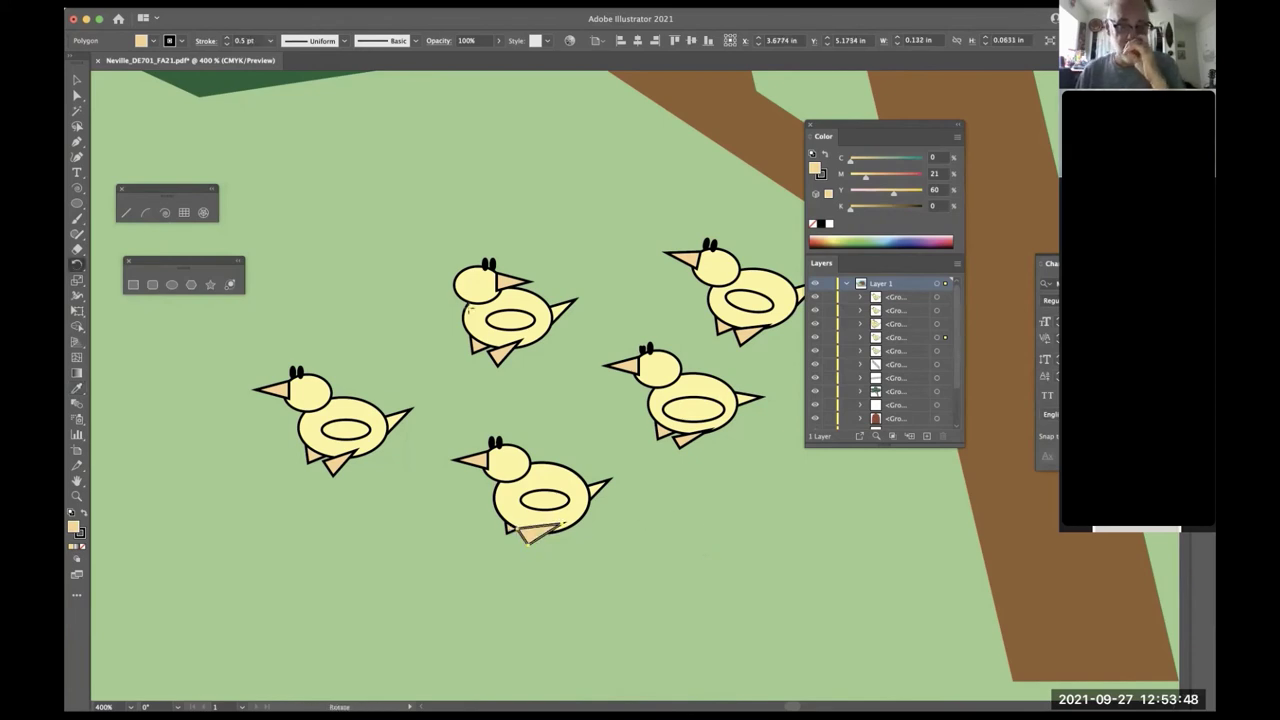
- Rotate the front foot of the duck with the reversed head clockwise
{"action": "key", "text": "a"}
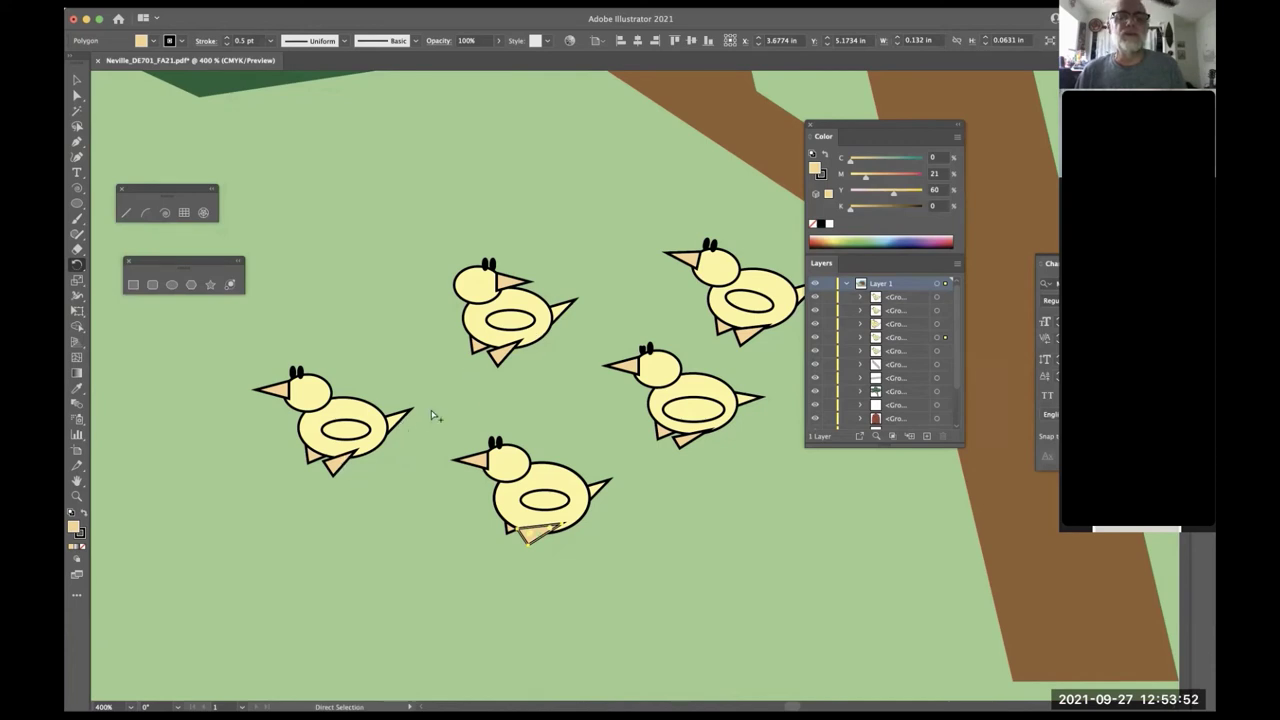
{"action": "key", "text": "alt"}
{"action": "left_click", "coordinate": [505, 355], "text": "alt"}
{"action": "key", "text": "r"}
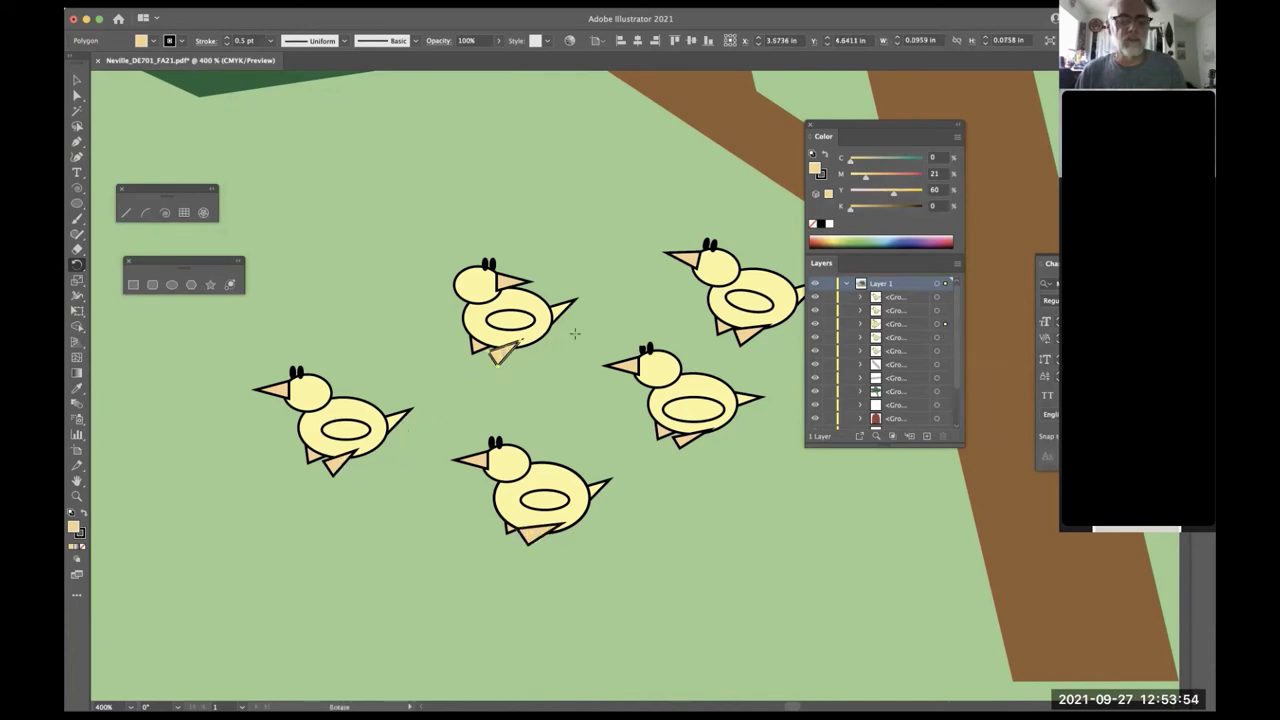
{"action": "left_click_drag", "start_coordinate": [590, 328], "coordinate": [591, 363]}
- Rotate the tail of the duck with the reversed head clockwise until it points almost straight back
{"action": "key", "text": "z"}
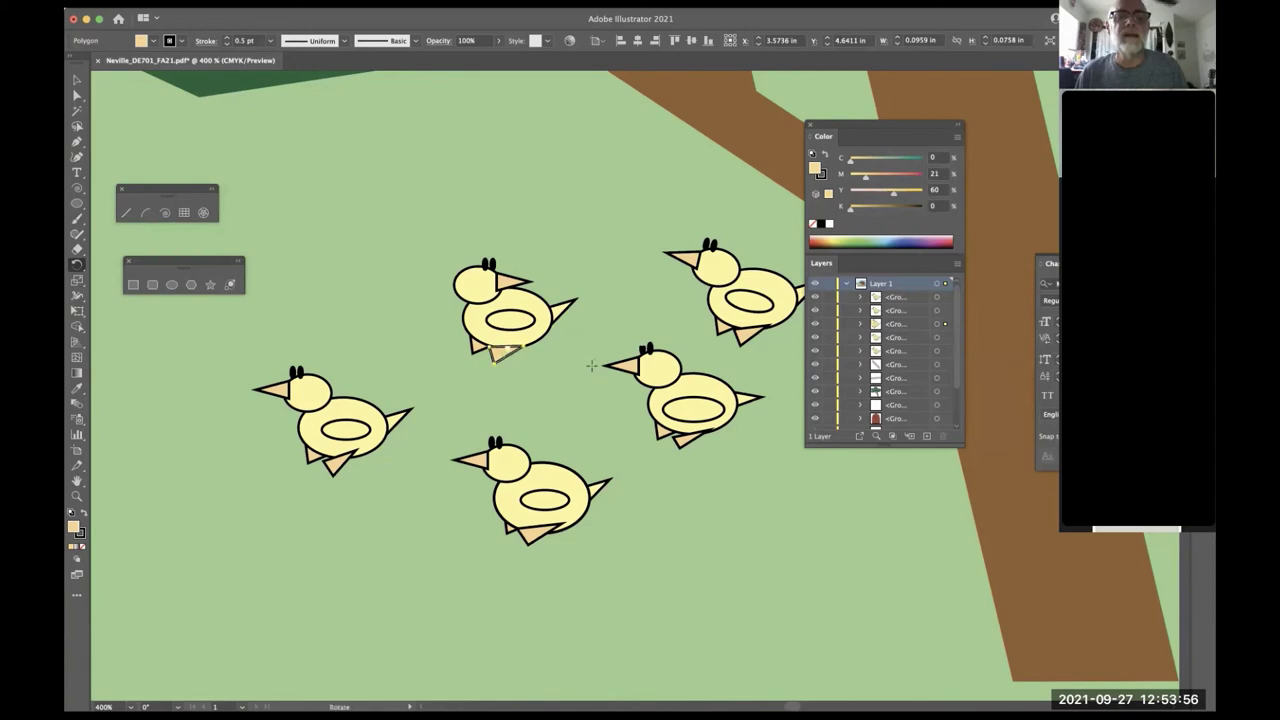
{"action": "key", "text": "x"}
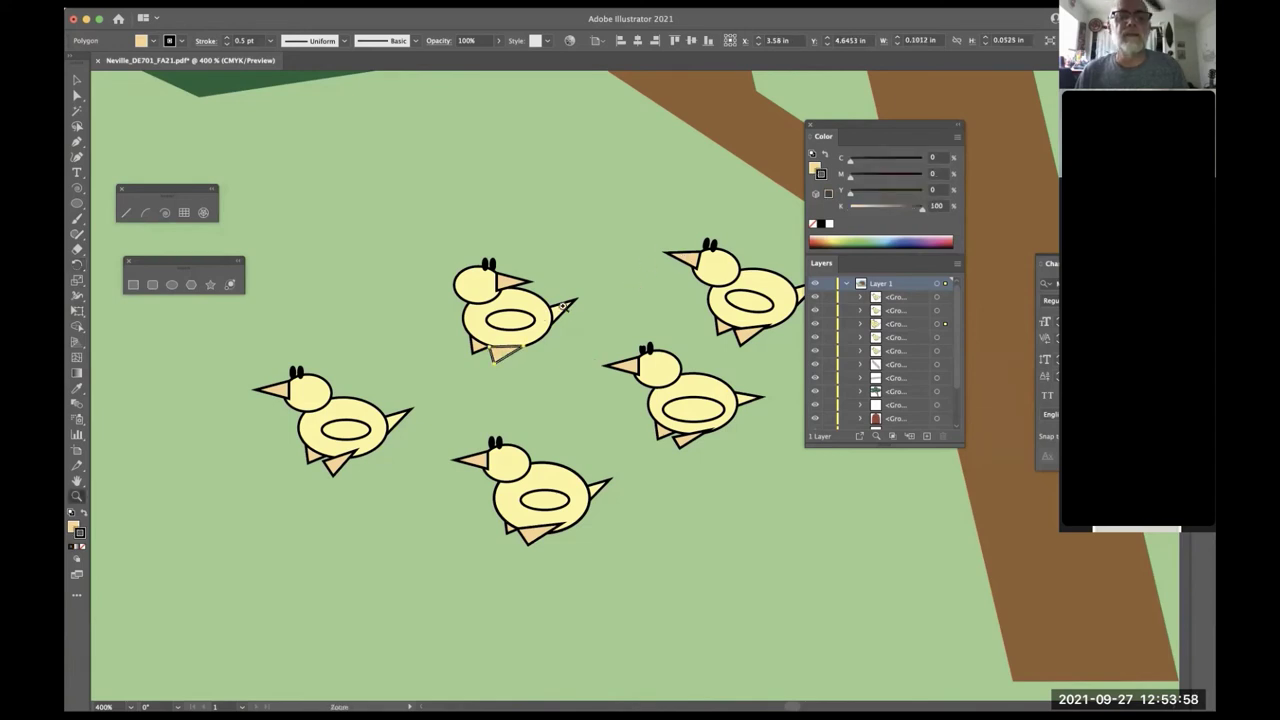
{"action": "key", "text": "a"}
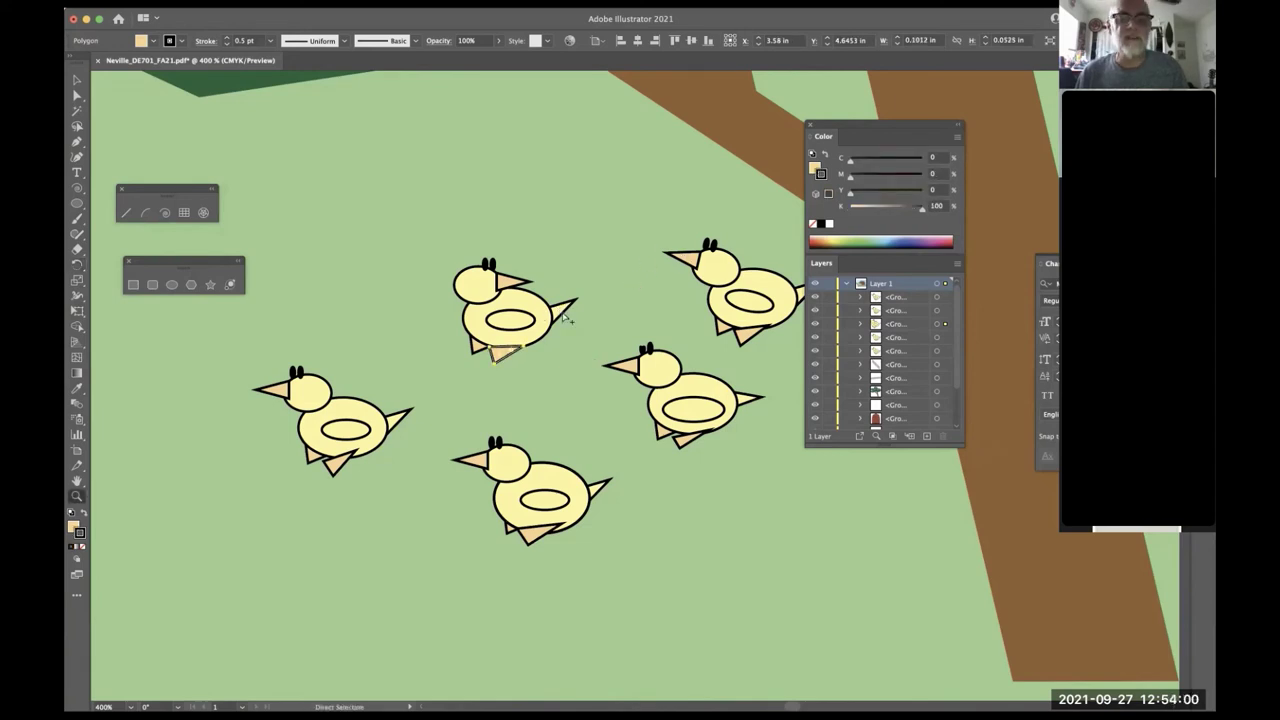
{"action": "left_click", "coordinate": [563, 313]}
{"action": "key", "text": "z"}
{"action": "scroll", "coordinate": [609, 324], "scroll_direction": "up", "scroll_amount": 2}
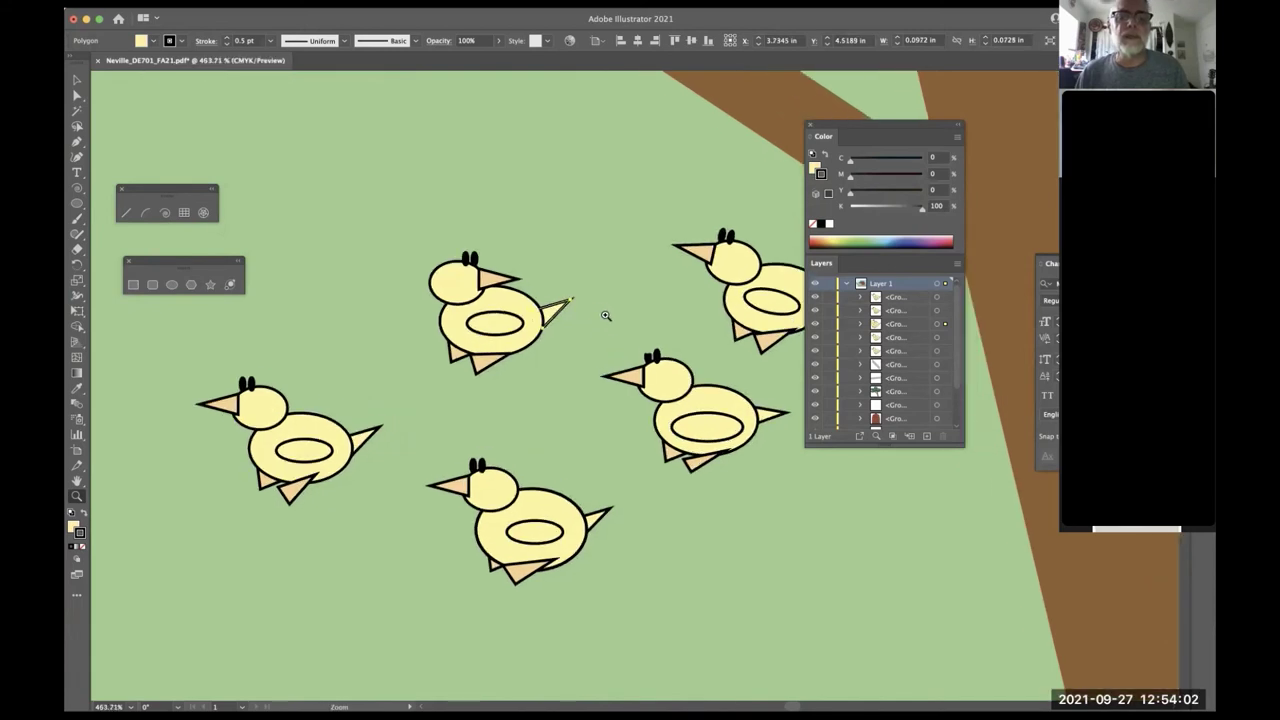
{"action": "key", "text": "r"}
{"action": "left_click_drag", "start_coordinate": [605, 306], "coordinate": [612, 325]}
{"action": "scroll", "coordinate": [659, 306], "scroll_direction": "up", "scroll_amount": 1}
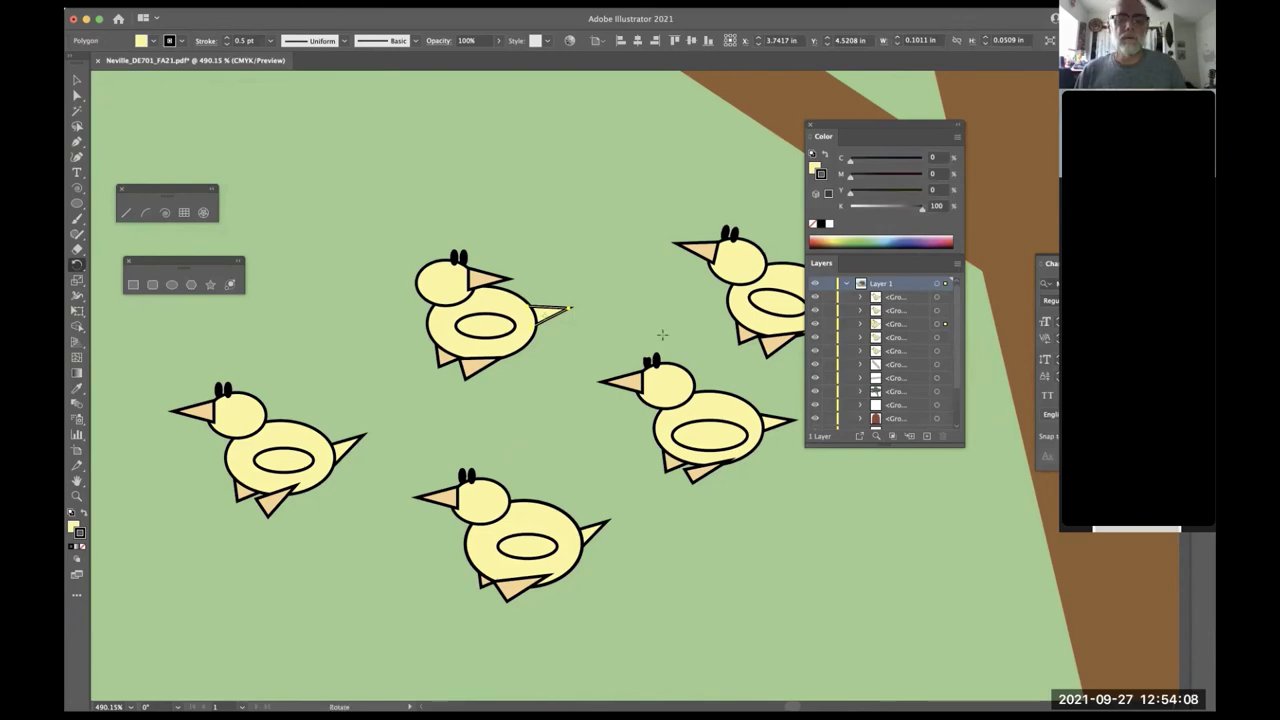
- Shrink the duck nearest the tree to about 0.35 × 0.23 in, and scale down the duck with the reversed head
{"action": "scroll", "coordinate": [661, 335], "scroll_direction": "down", "scroll_amount": 10}
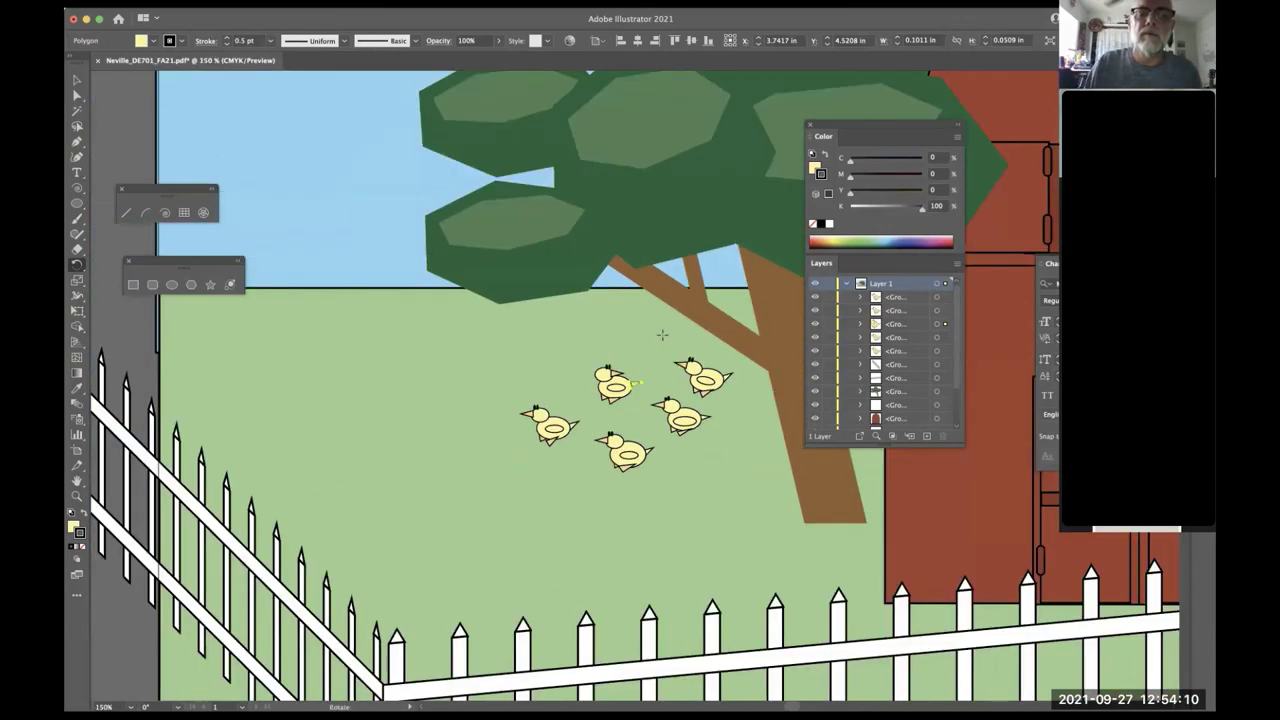
{"action": "key", "text": "v"}
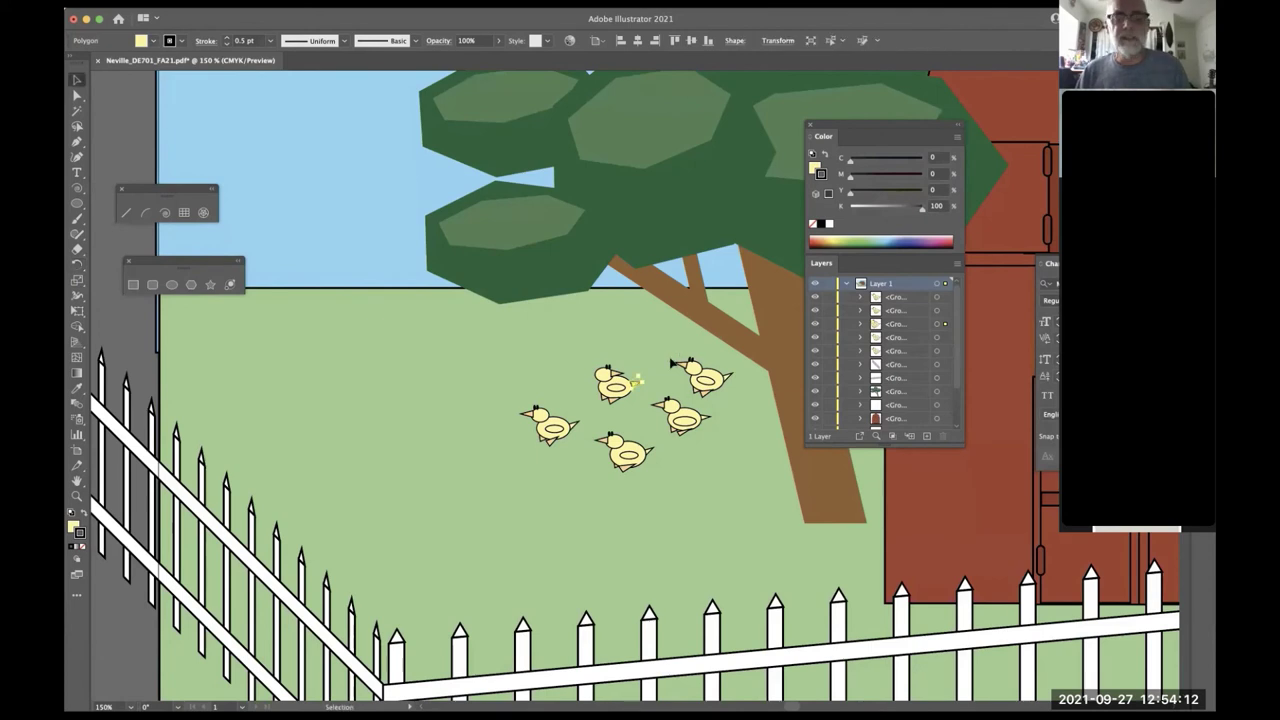
{"action": "left_click", "coordinate": [705, 378]}
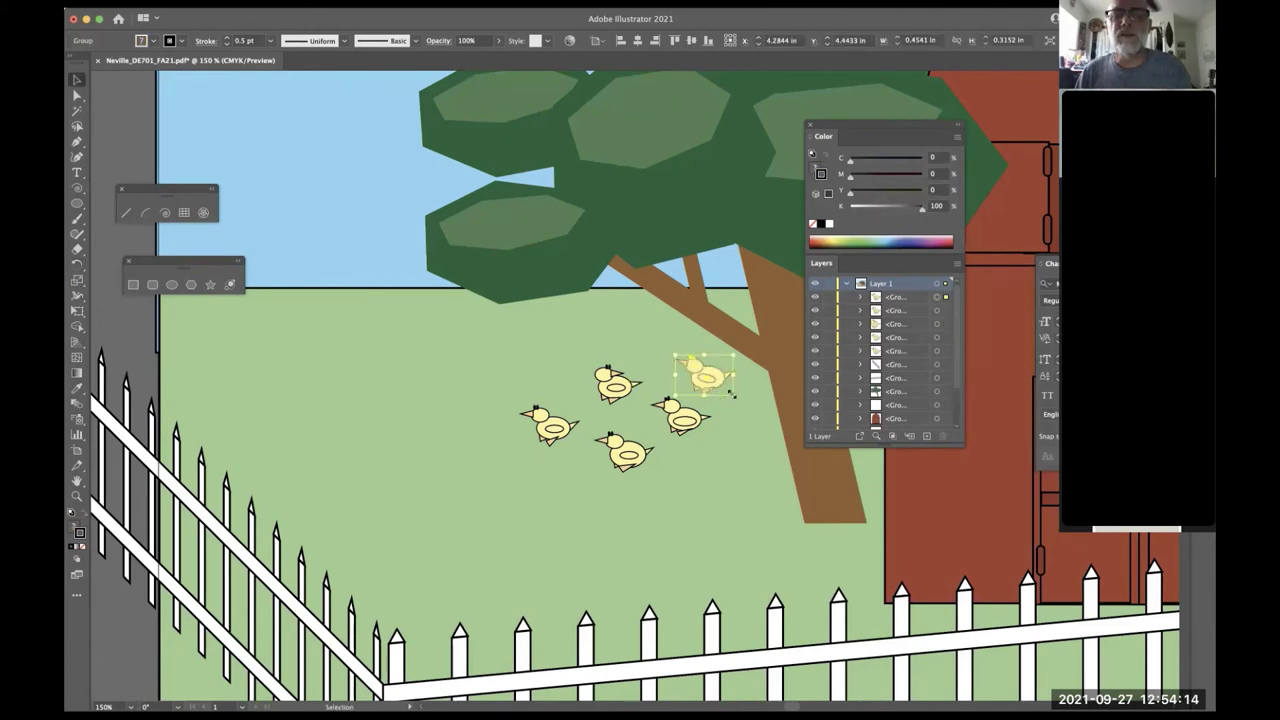
{"action": "left_click_drag", "start_coordinate": [735, 397], "coordinate": [719, 384]}
{"action": "left_click", "coordinate": [618, 392]}
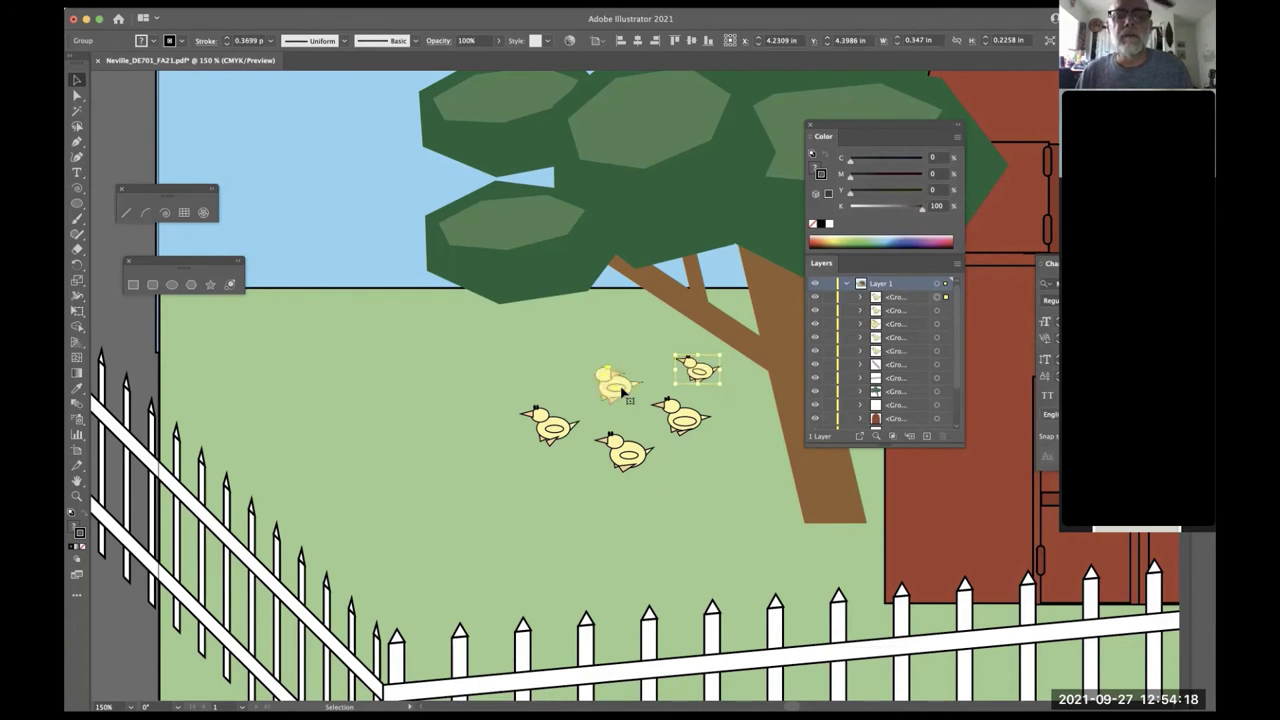
{"action": "left_click_drag", "start_coordinate": [594, 402], "coordinate": [656, 402]}
- Shrink the lowest duck to about 0.41 × 0.28 in and move it close in front of the duck above it
{"action": "left_click", "coordinate": [688, 423]}
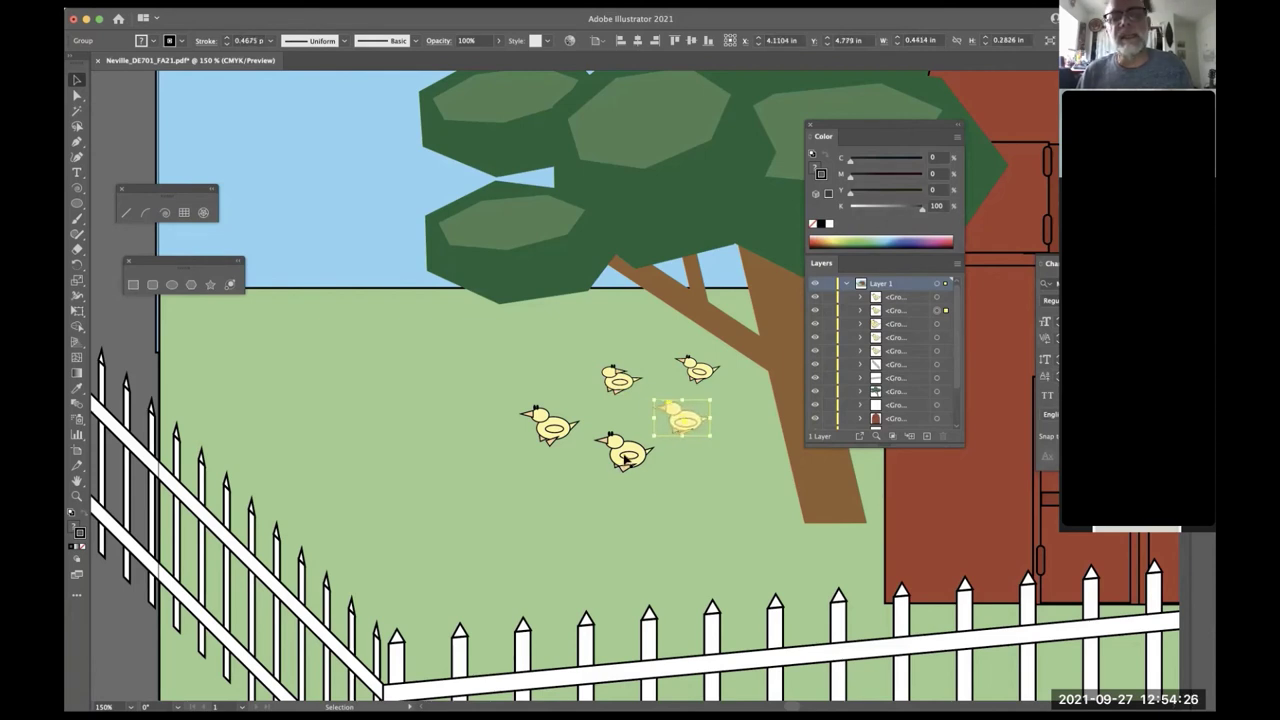
{"action": "left_click", "coordinate": [628, 458]}
{"action": "left_click_drag", "start_coordinate": [654, 473], "coordinate": [676, 438]}
{"action": "left_click", "coordinate": [675, 435]}
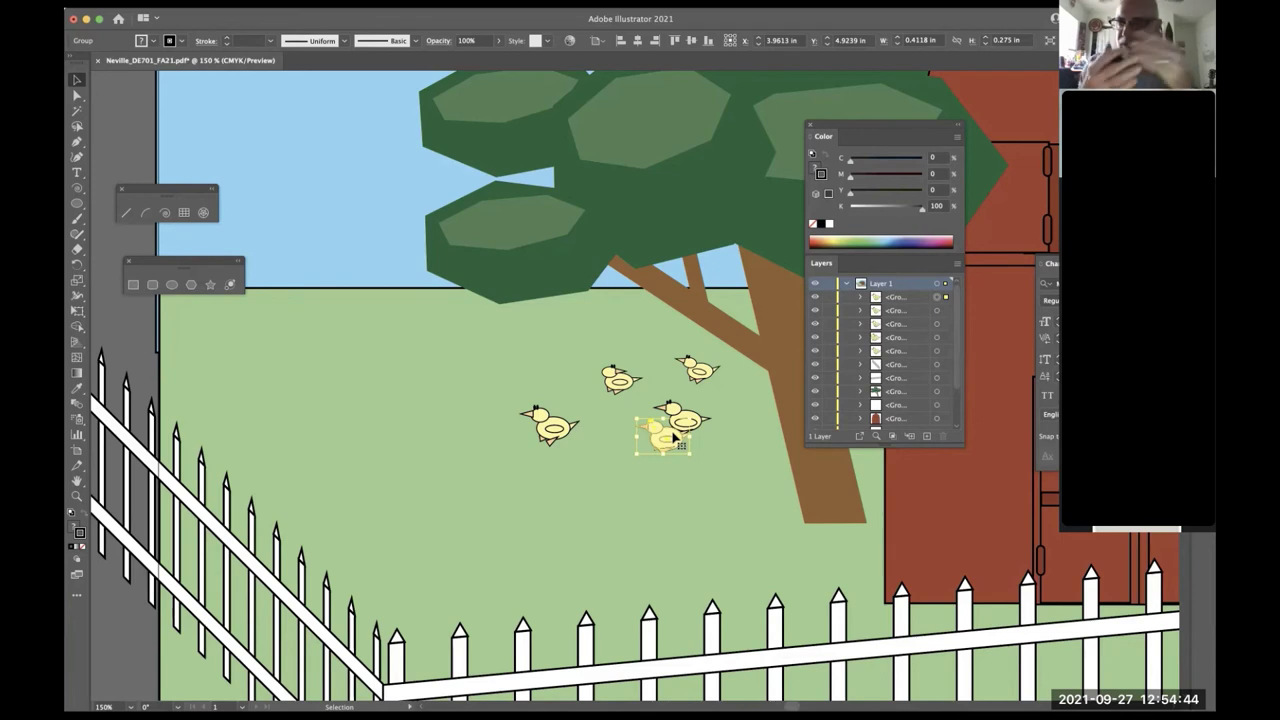
- Tighten the flock by overlapping the two front ducks and moving the far-left, reversed-head and tree-side ducks closer to them
{"action": "key", "text": "super"}
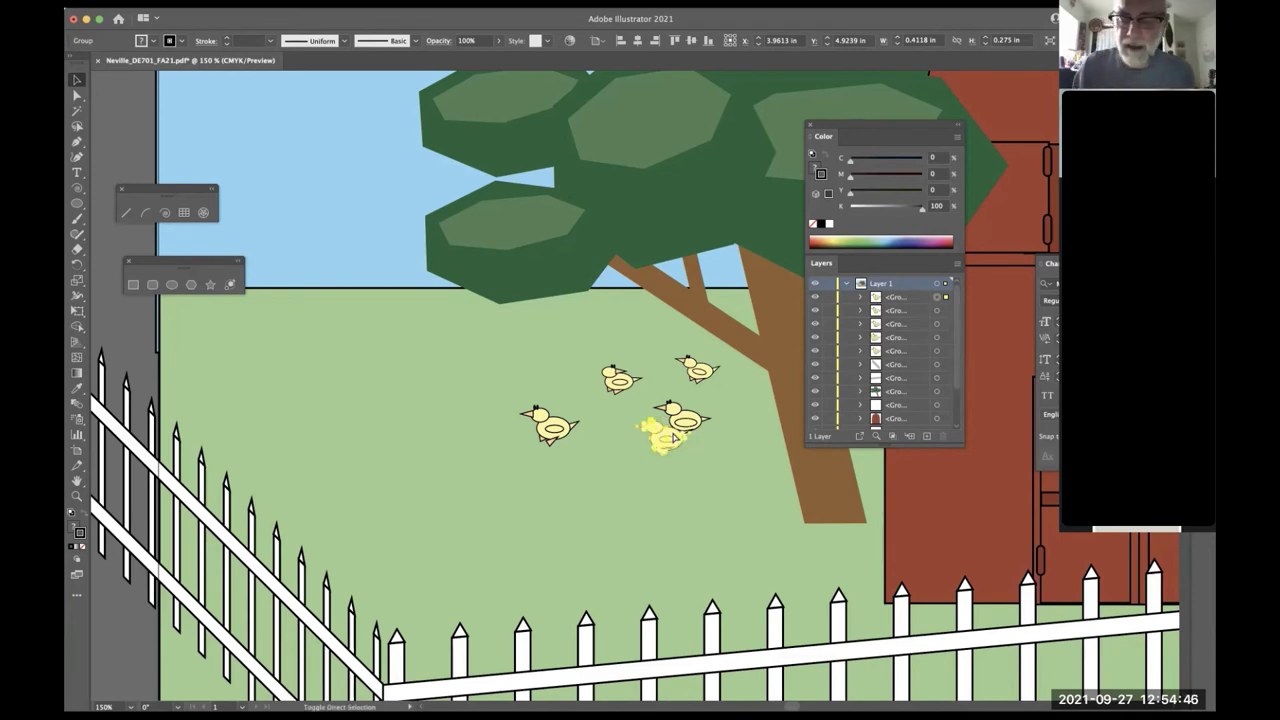
{"action": "left_click_drag", "start_coordinate": [673, 437], "coordinate": [675, 437]}
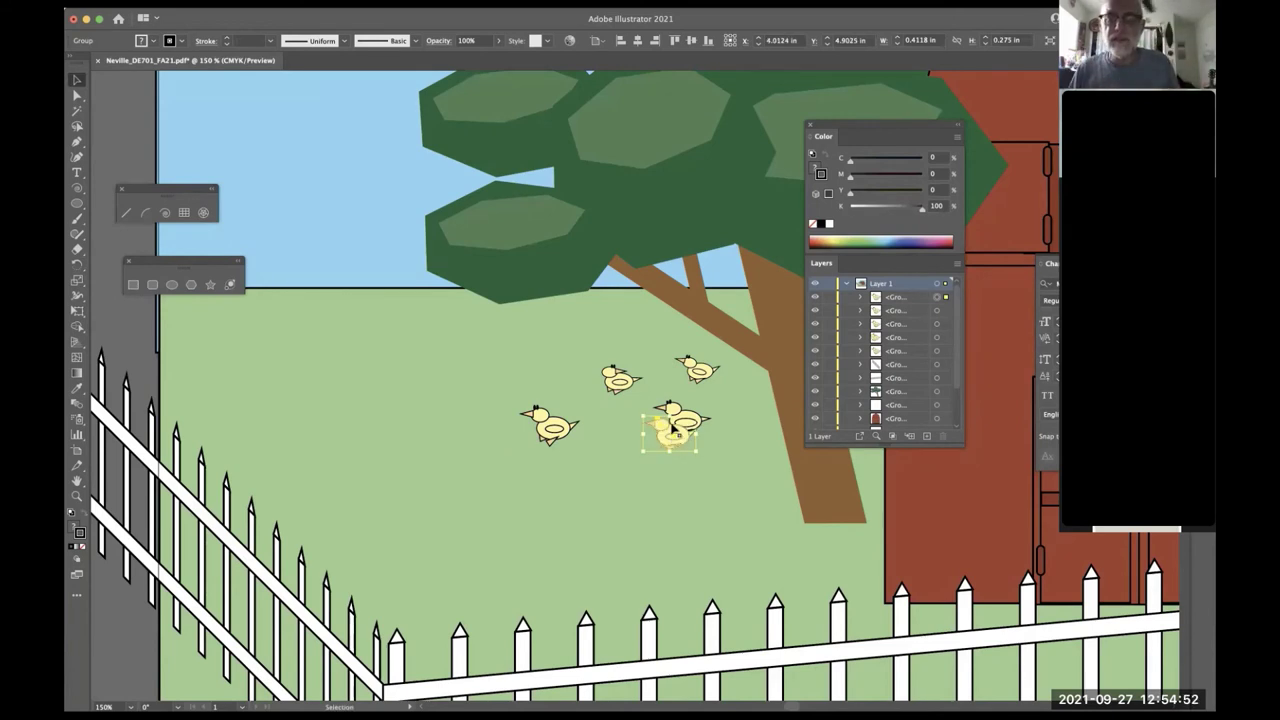
{"action": "left_click_drag", "start_coordinate": [557, 428], "coordinate": [641, 397]}
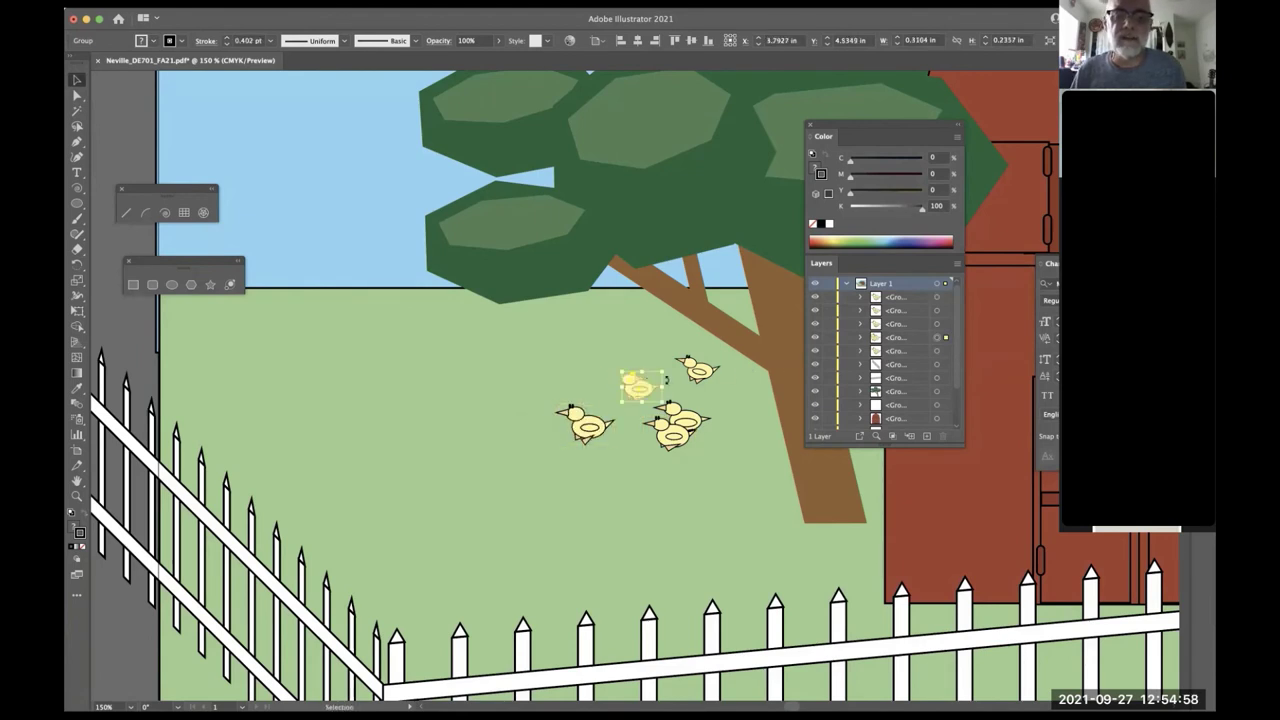
{"action": "left_click_drag", "start_coordinate": [707, 374], "coordinate": [728, 392]}
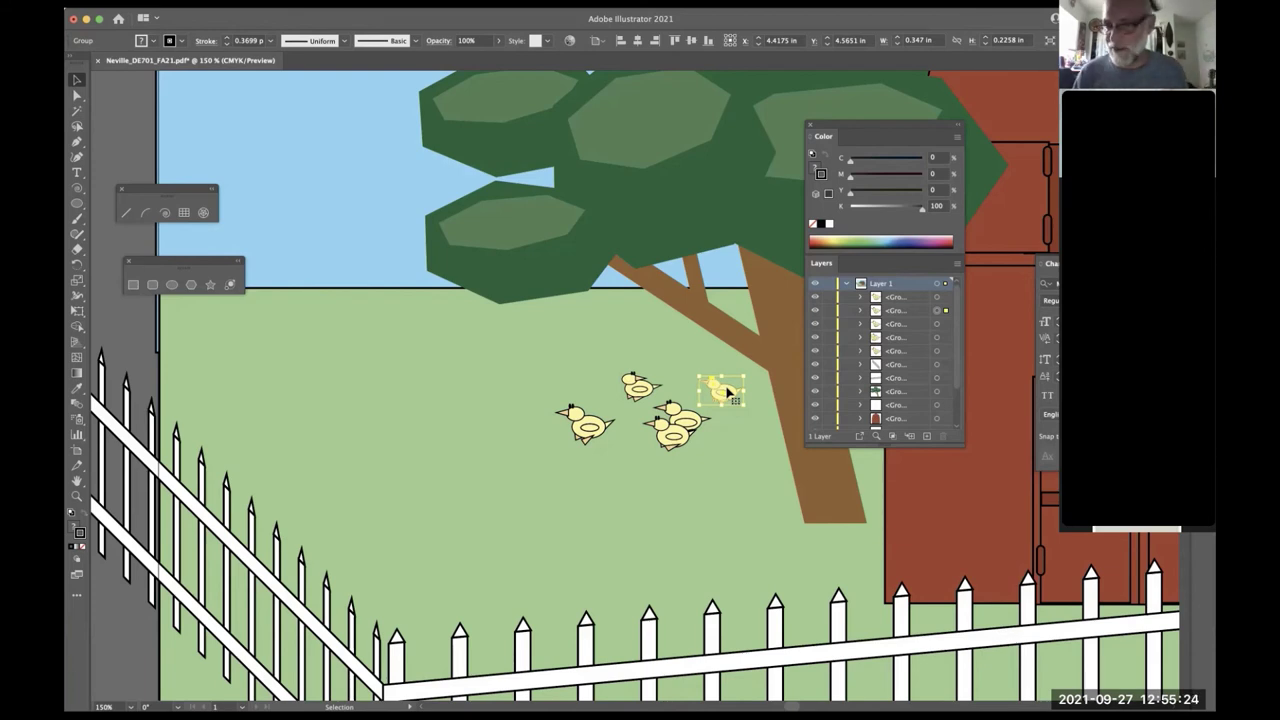
- Examine the flock's size and placement against the tree, barn and fence at several zoom levels
{"action": "key", "text": "z"}
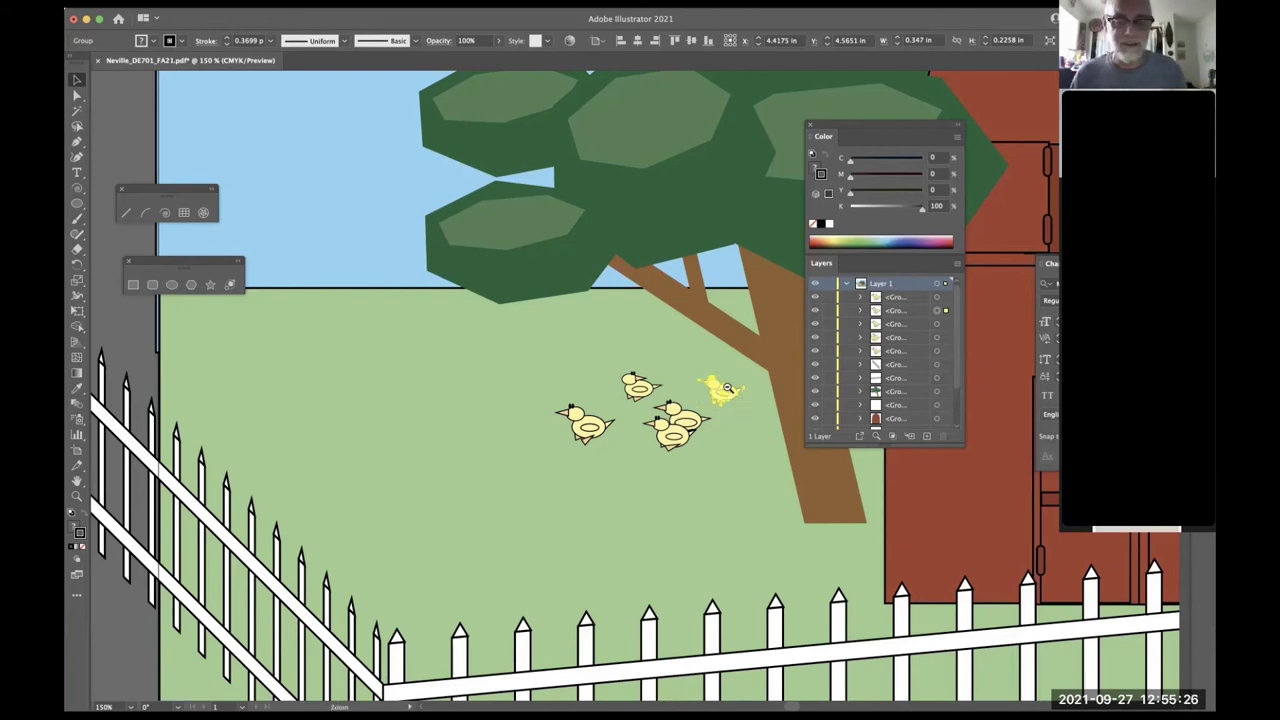
{"action": "key", "text": "ctrl+0"}
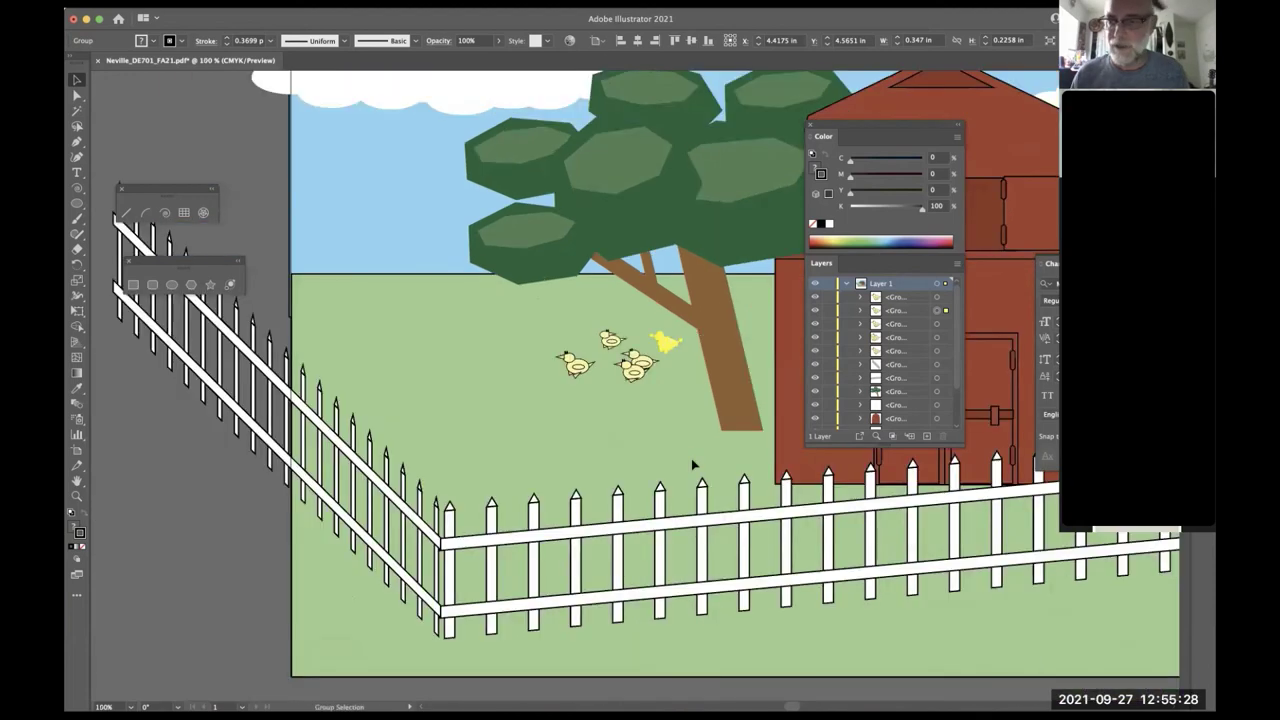
{"action": "key", "text": "ctrl+1"}
{"action": "left_click_drag", "start_coordinate": [578, 440], "coordinate": [560, 449]}
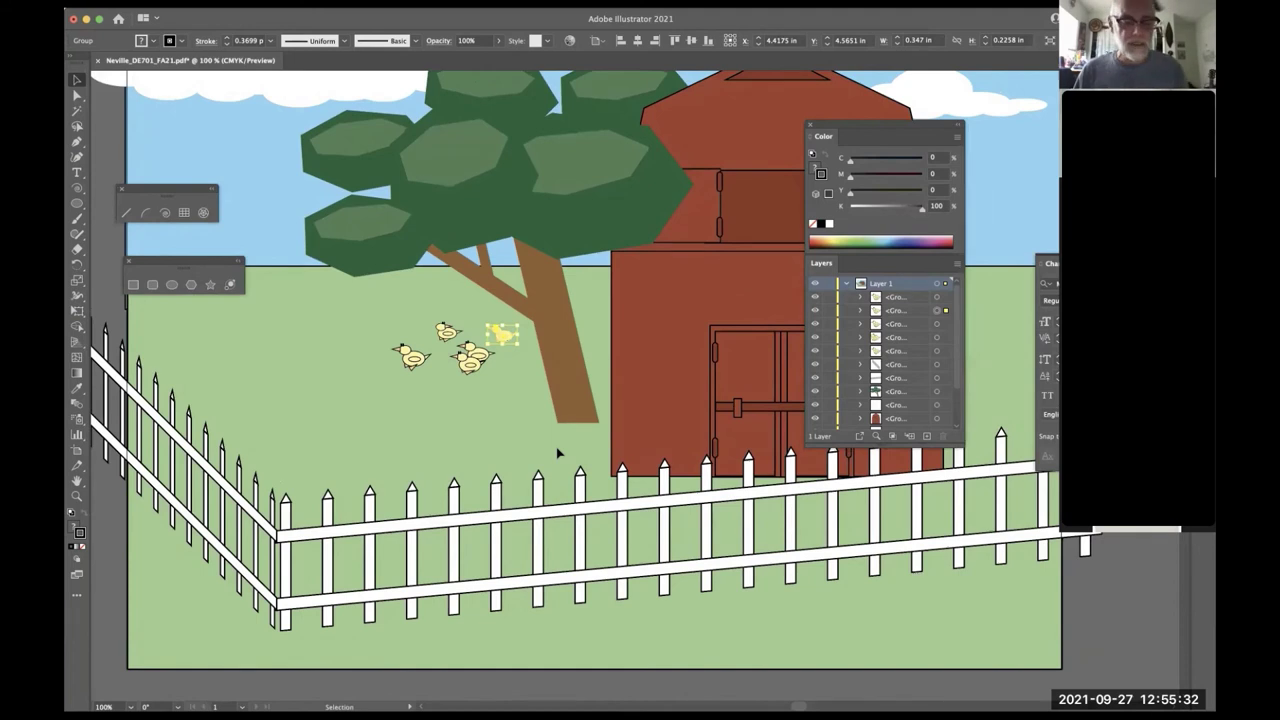
{"action": "key", "text": "space"}
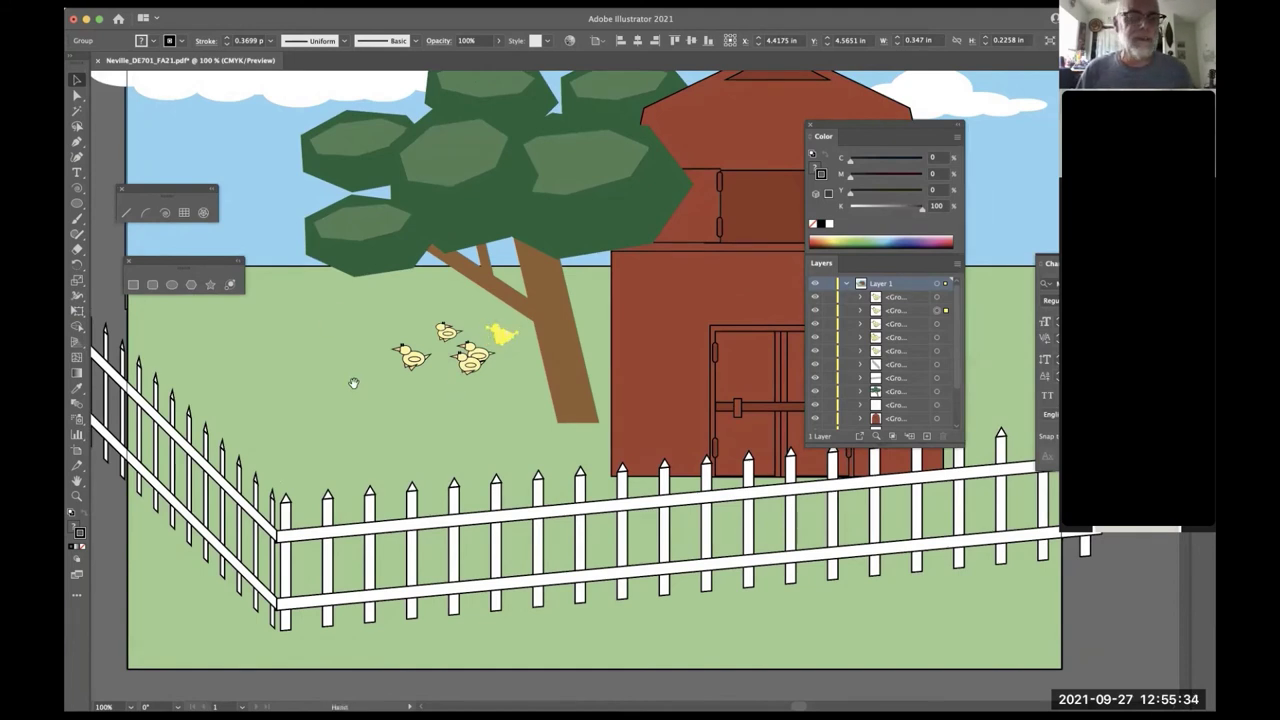
{"action": "left_click_drag", "start_coordinate": [354, 383], "coordinate": [434, 400]}
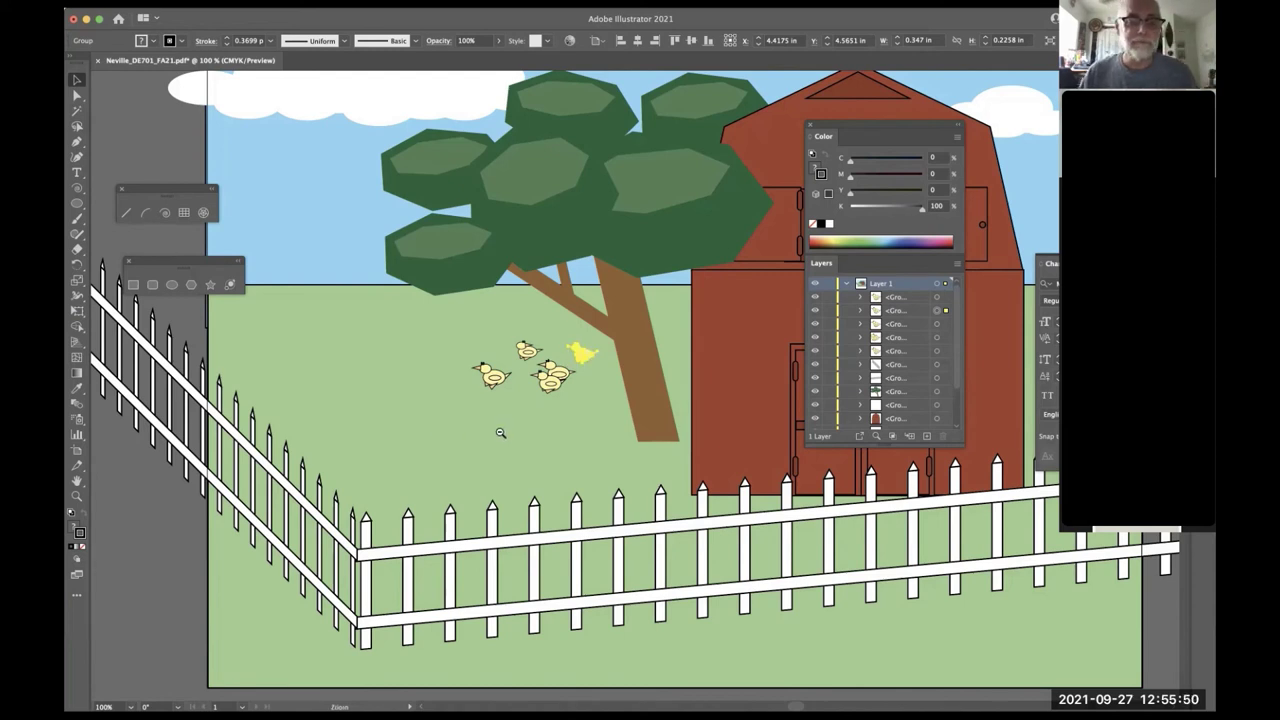
{"action": "key", "text": "super+minus"}
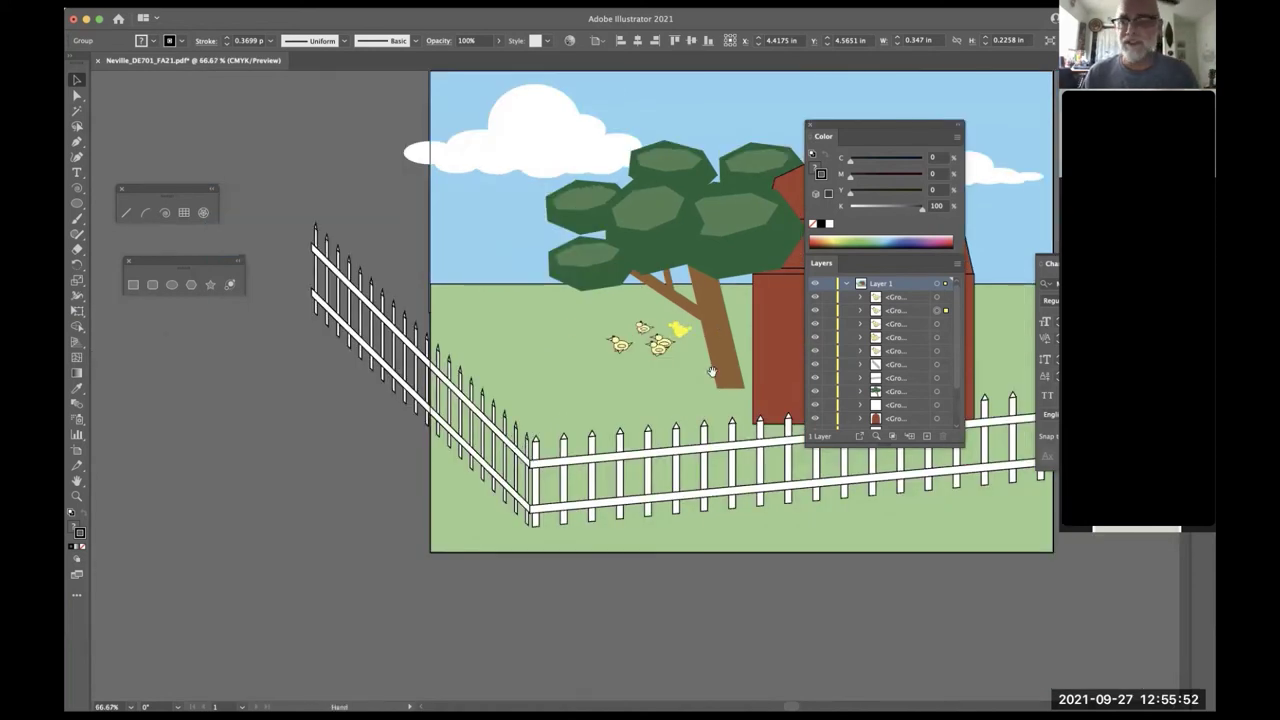
{"action": "left_click", "coordinate": [686, 385]}
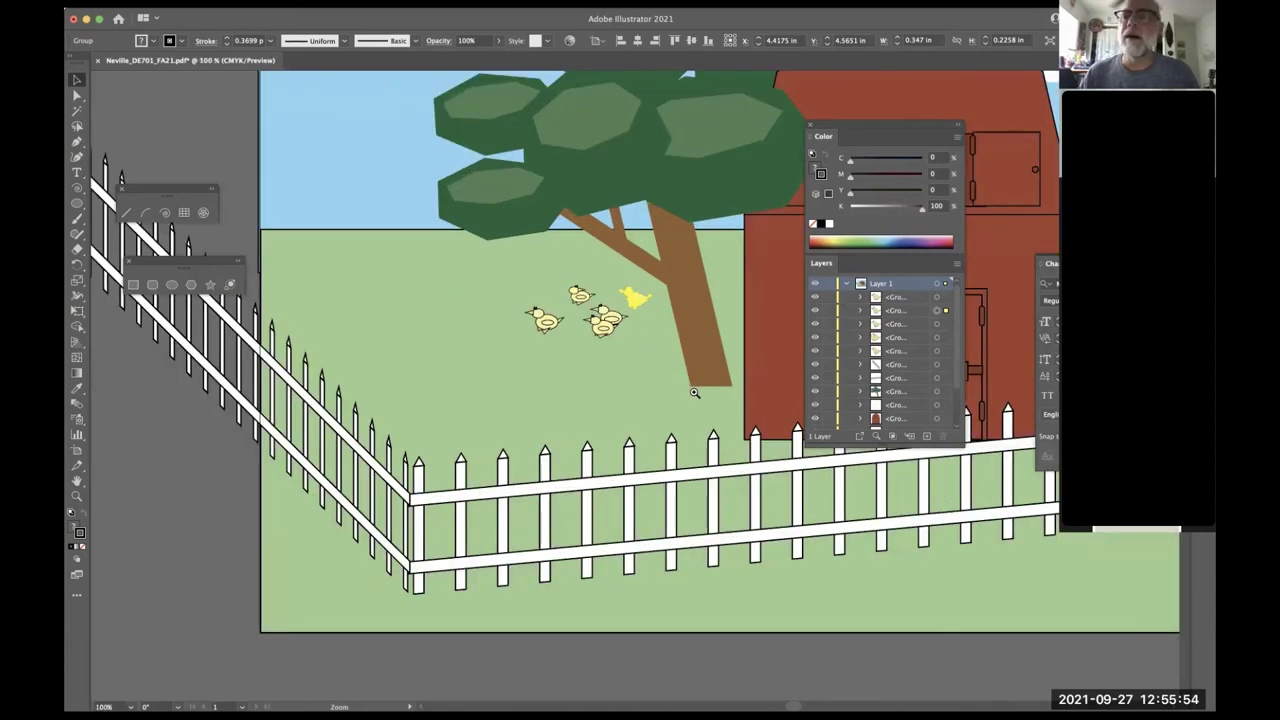
{"action": "left_click", "coordinate": [692, 382]}
{"action": "key", "text": "v"}
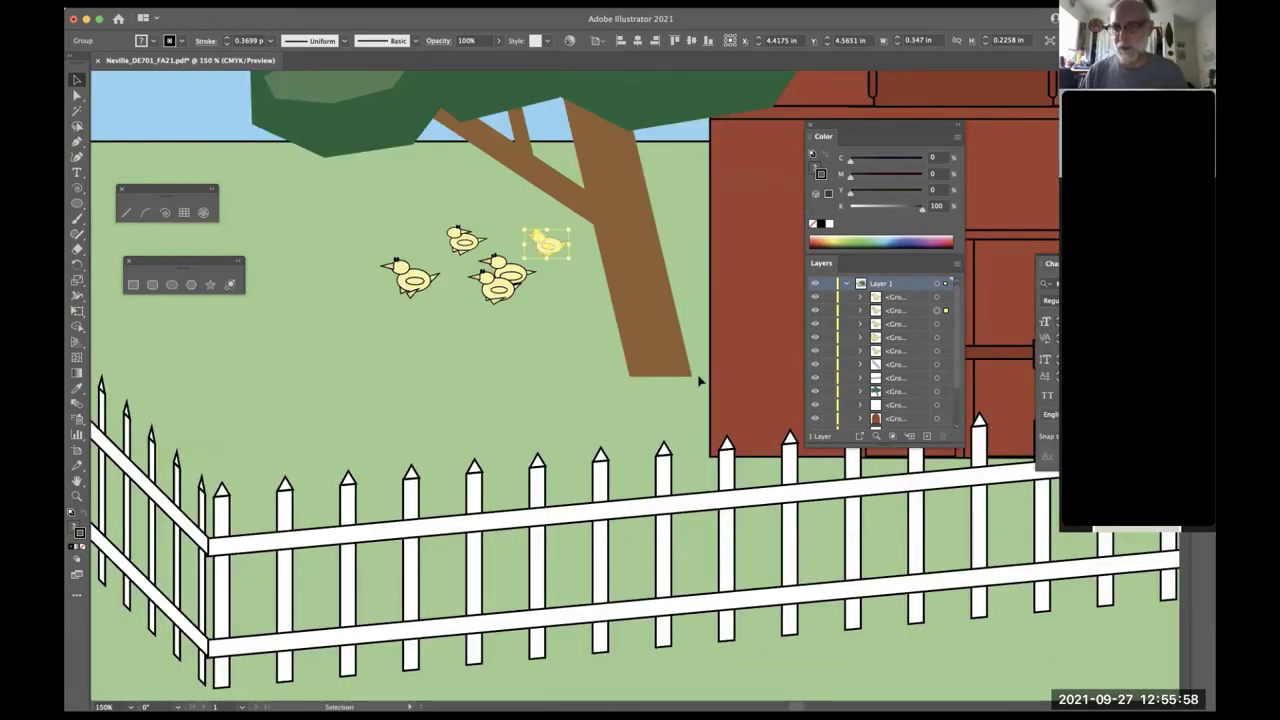
{"action": "key", "text": "super+minus"}
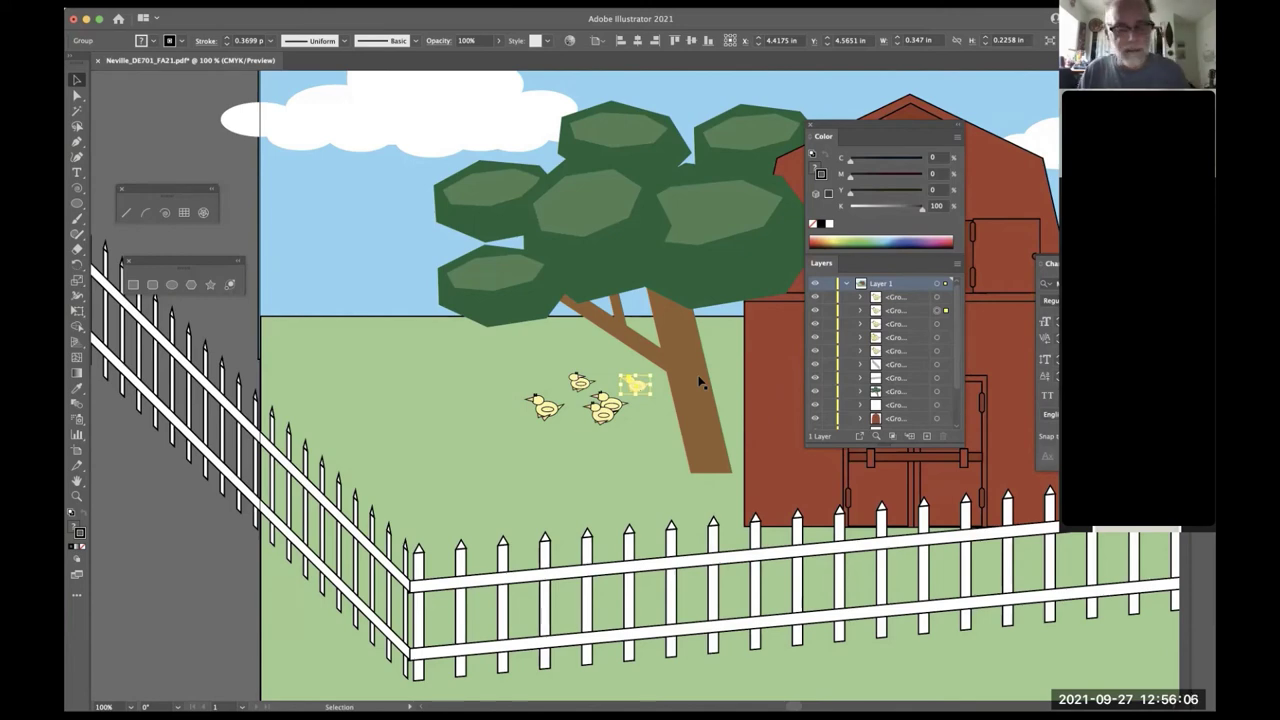
- Activate the Rounded Rectangle tool with the open grass between the fence and the flock in close view
{"action": "key", "text": "z"}
{"action": "left_click_drag", "start_coordinate": [408, 428], "coordinate": [526, 403]}
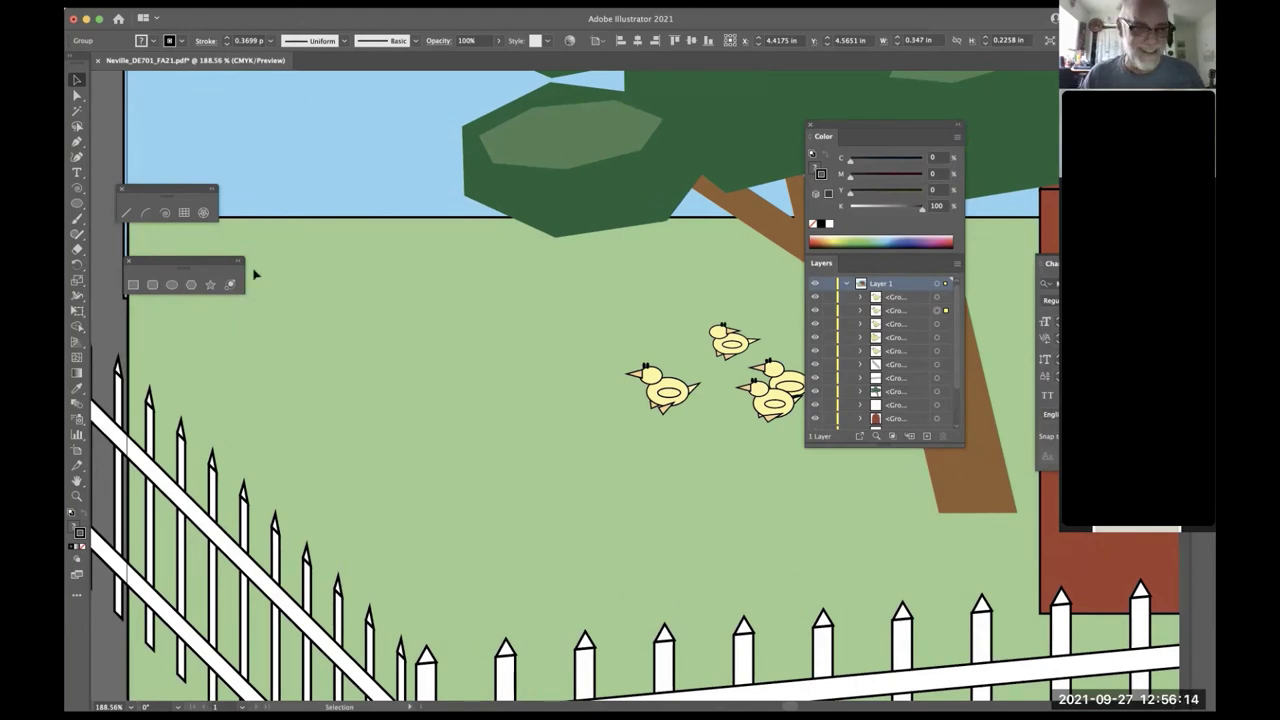
{"action": "left_click", "coordinate": [152, 285]}
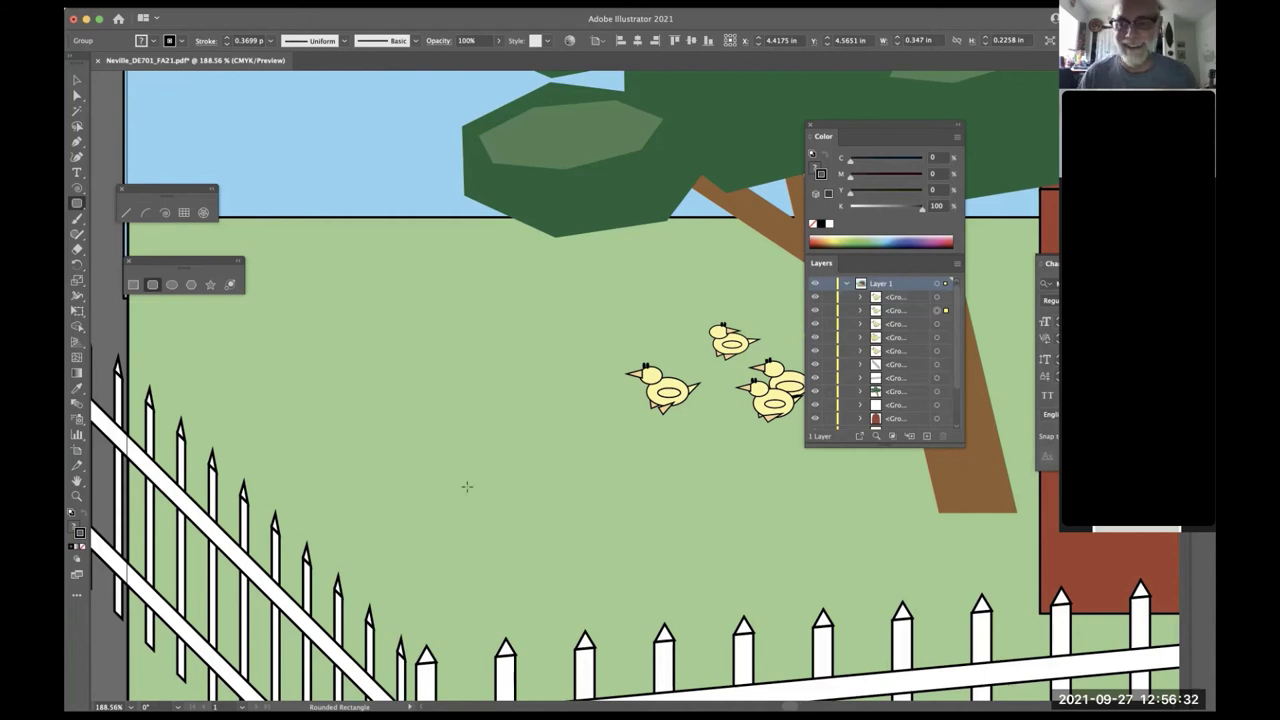
{"action": "left_click_drag", "start_coordinate": [408, 587], "coordinate": [418, 597]}
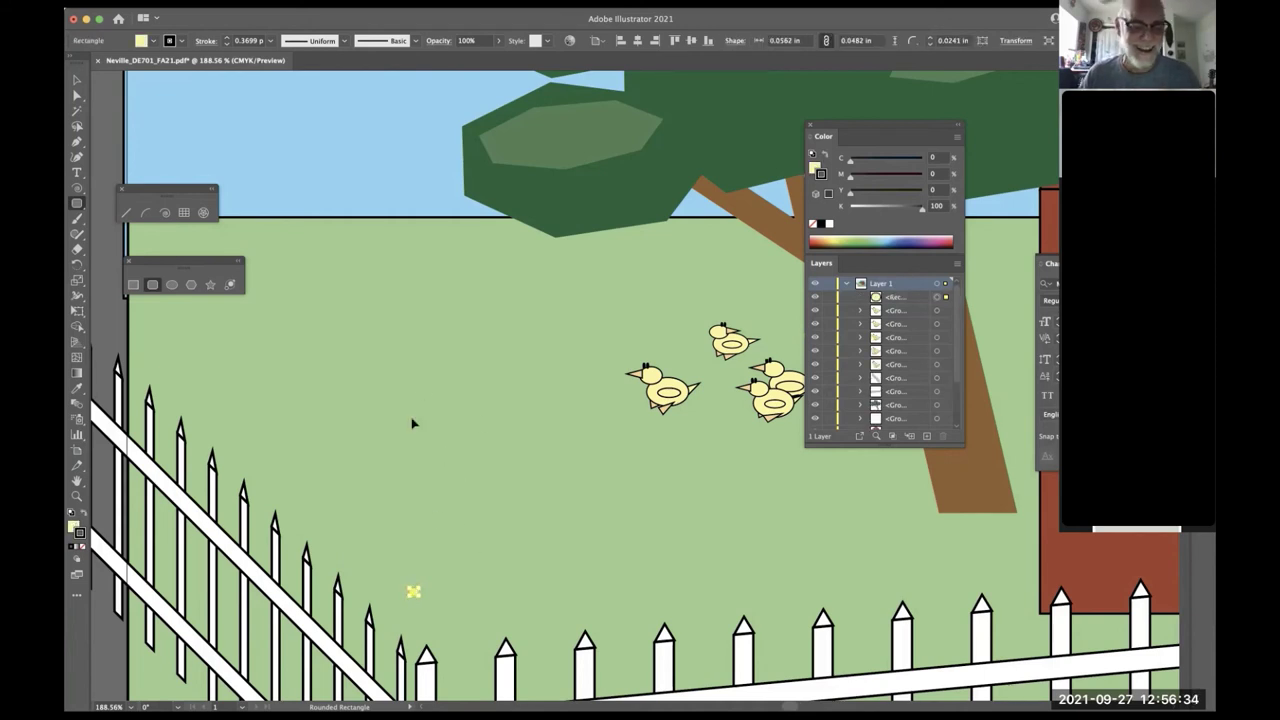
{"action": "key", "text": "ctrl+z"}
{"action": "left_click_drag", "start_coordinate": [384, 298], "coordinate": [403, 322]}
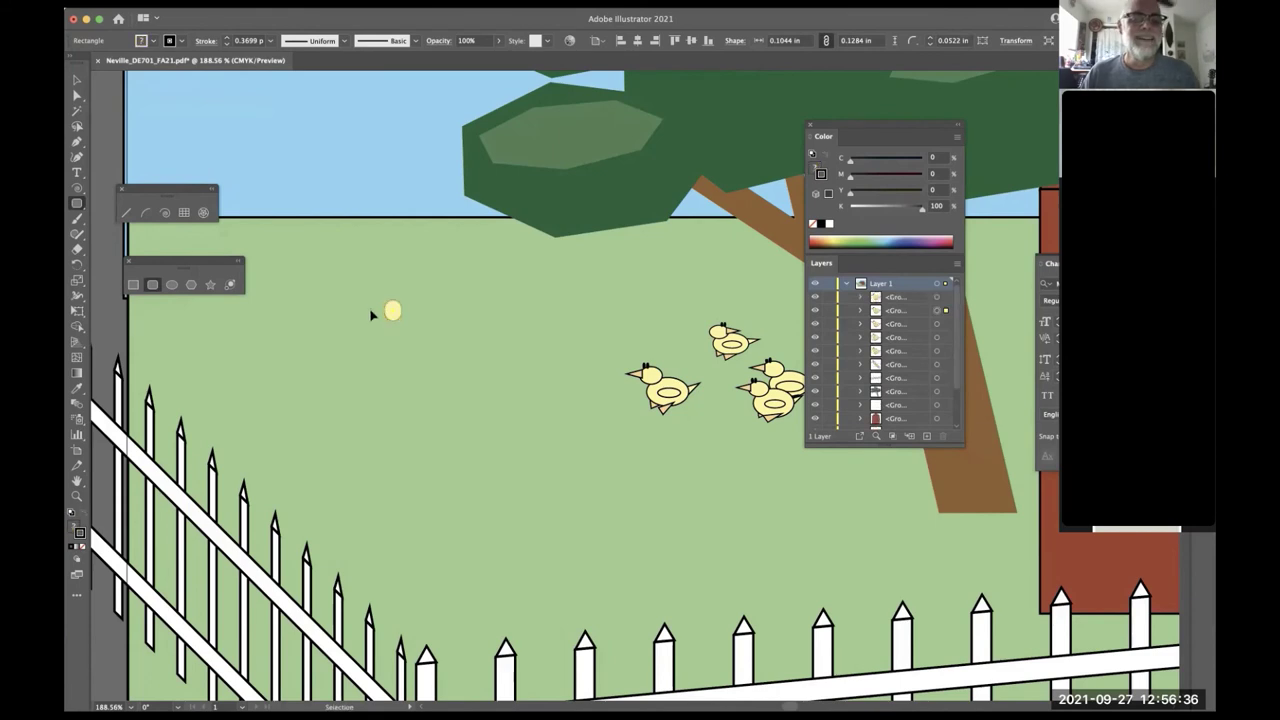
{"action": "key", "text": "ctrl+z"}
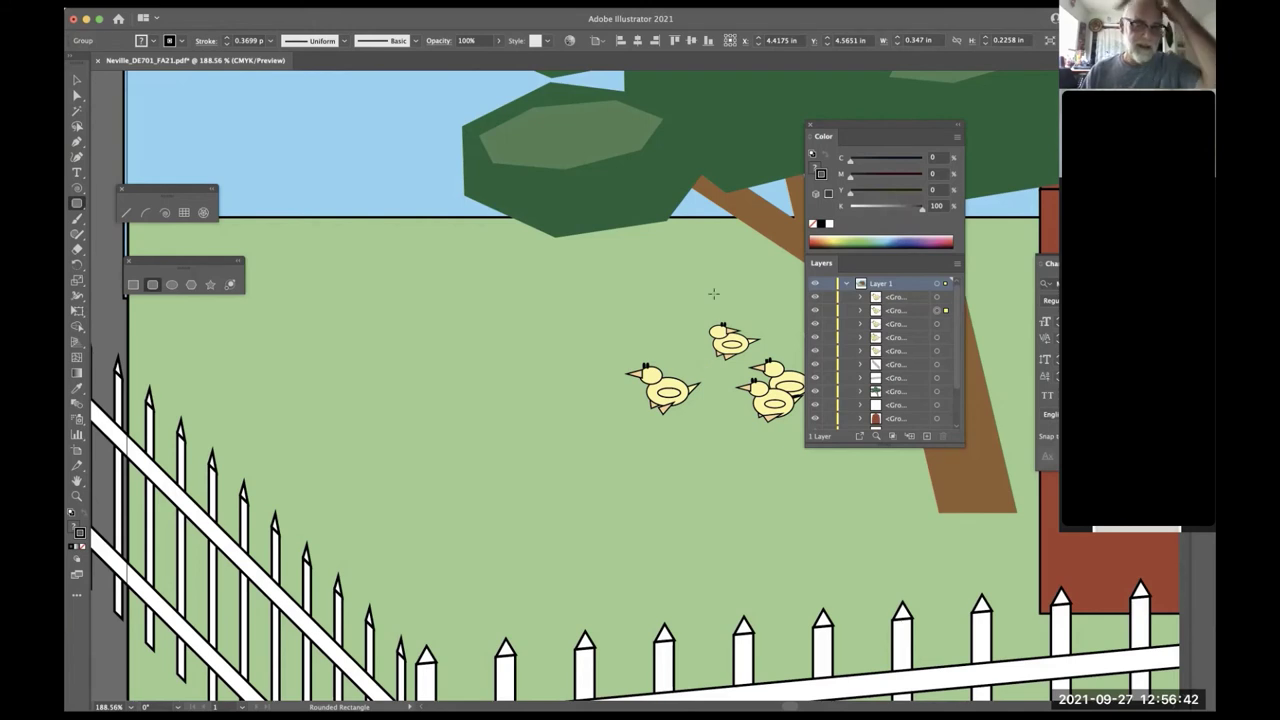
- Draw a long-necked animal's body about 1.24 × 0.61 in and upright neck about 0.28 × 1.38 in as rounded rectangles on the open grass
{"action": "left_click_drag", "start_coordinate": [337, 309], "coordinate": [410, 393]}
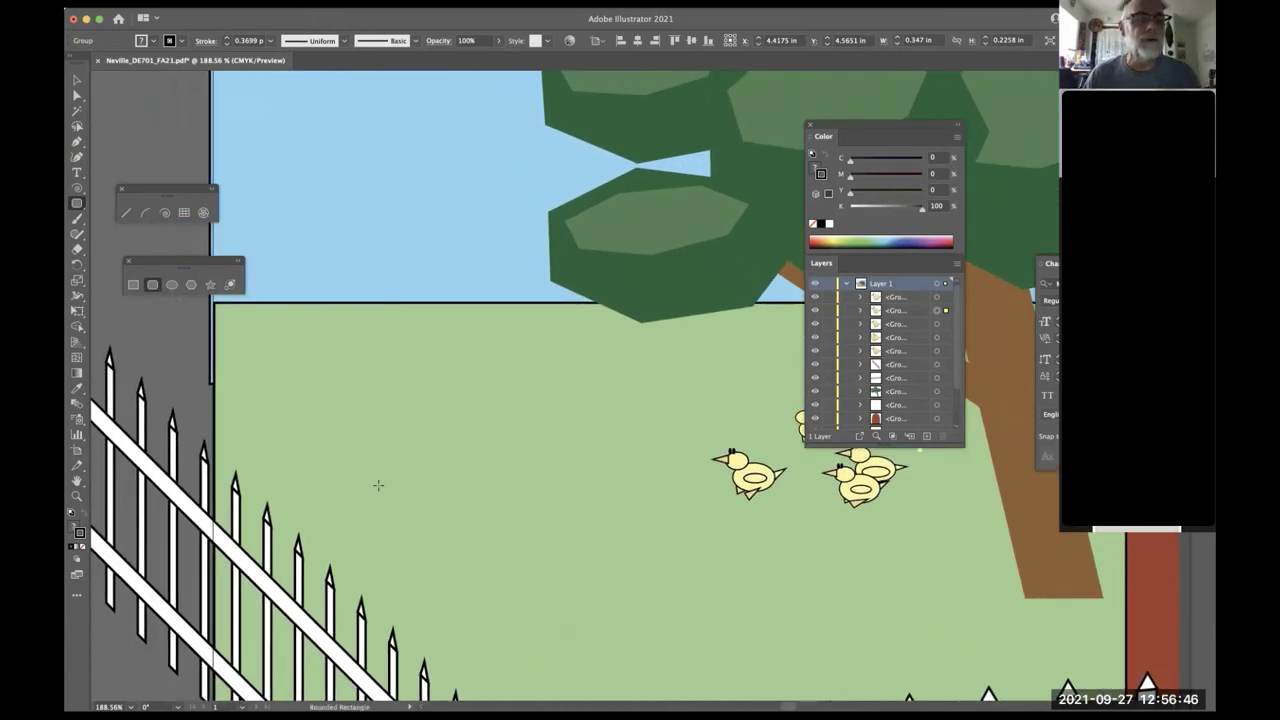
{"action": "mouse_move", "coordinate": [375, 448]}
{"action": "left_mouse_down"}
{"action": "mouse_move", "coordinate": [412, 464]}
{"action": "mouse_move", "coordinate": [503, 554]}
{"action": "mouse_move", "coordinate": [541, 524]}
{"action": "mouse_move", "coordinate": [446, 389]}
{"action": "mouse_move", "coordinate": [563, 491]}
{"action": "mouse_move", "coordinate": [466, 449]}
{"action": "mouse_move", "coordinate": [464, 495]}
{"action": "mouse_move", "coordinate": [497, 468]}
{"action": "left_mouse_up"}
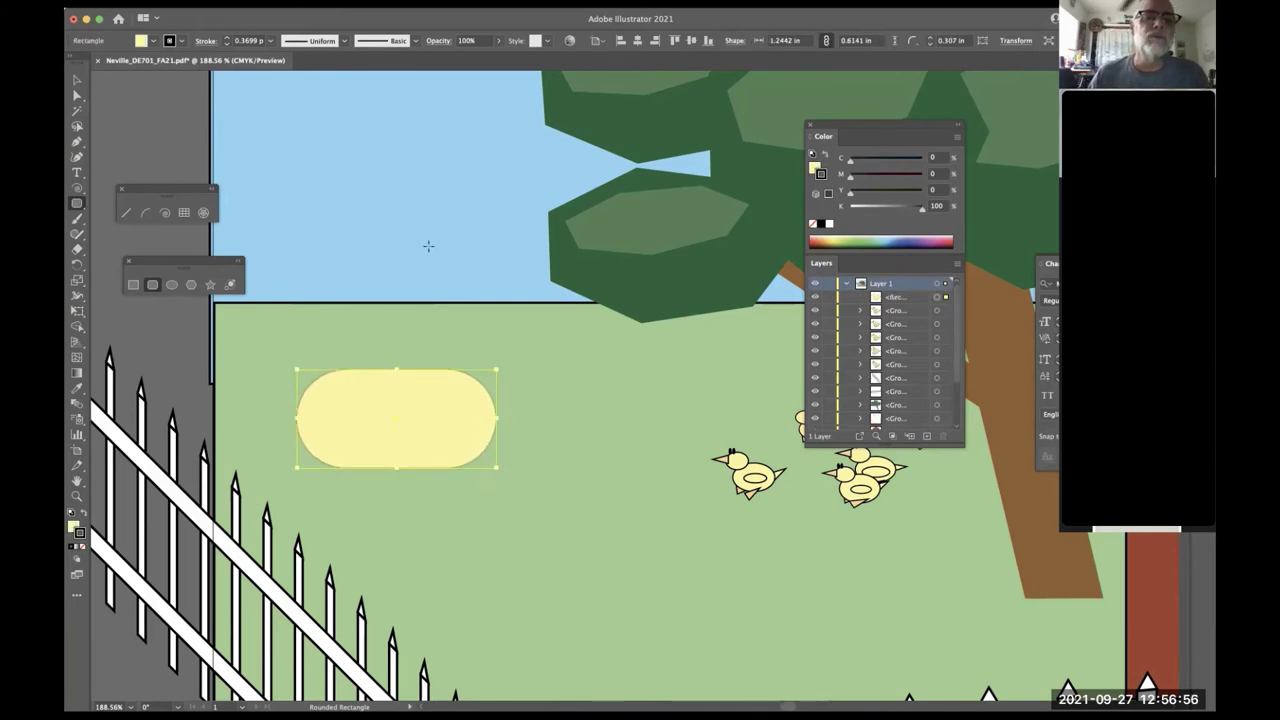
{"action": "left_click_drag", "start_coordinate": [459, 233], "coordinate": [493, 436]}
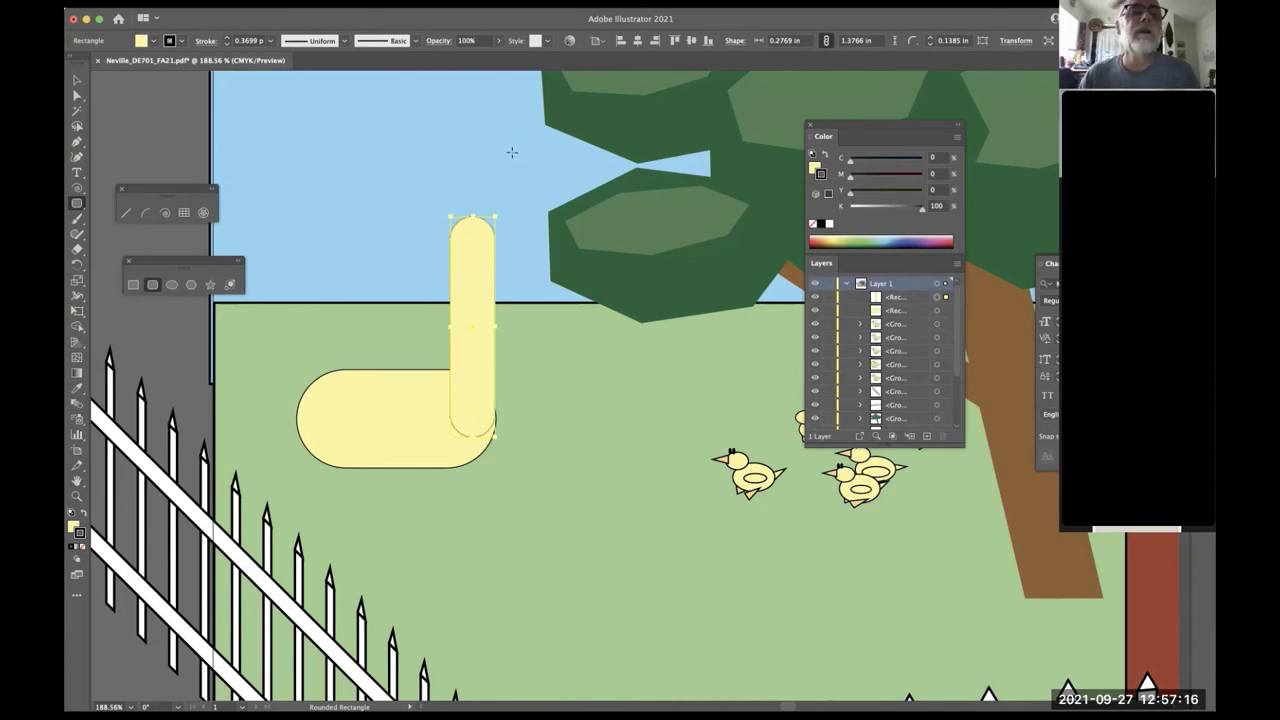
- Add a rounded head about 0.37 × 0.31 in with a smaller muzzle atop the neck, and bring the head to the front
{"action": "mouse_move", "coordinate": [482, 216]}
{"action": "left_mouse_down"}
{"action": "mouse_move", "coordinate": [440, 250]}
{"action": "mouse_move", "coordinate": [428, 236]}
{"action": "mouse_move", "coordinate": [418, 244]}
{"action": "left_mouse_up"}
{"action": "left_click", "coordinate": [478, 237], "text": "super"}
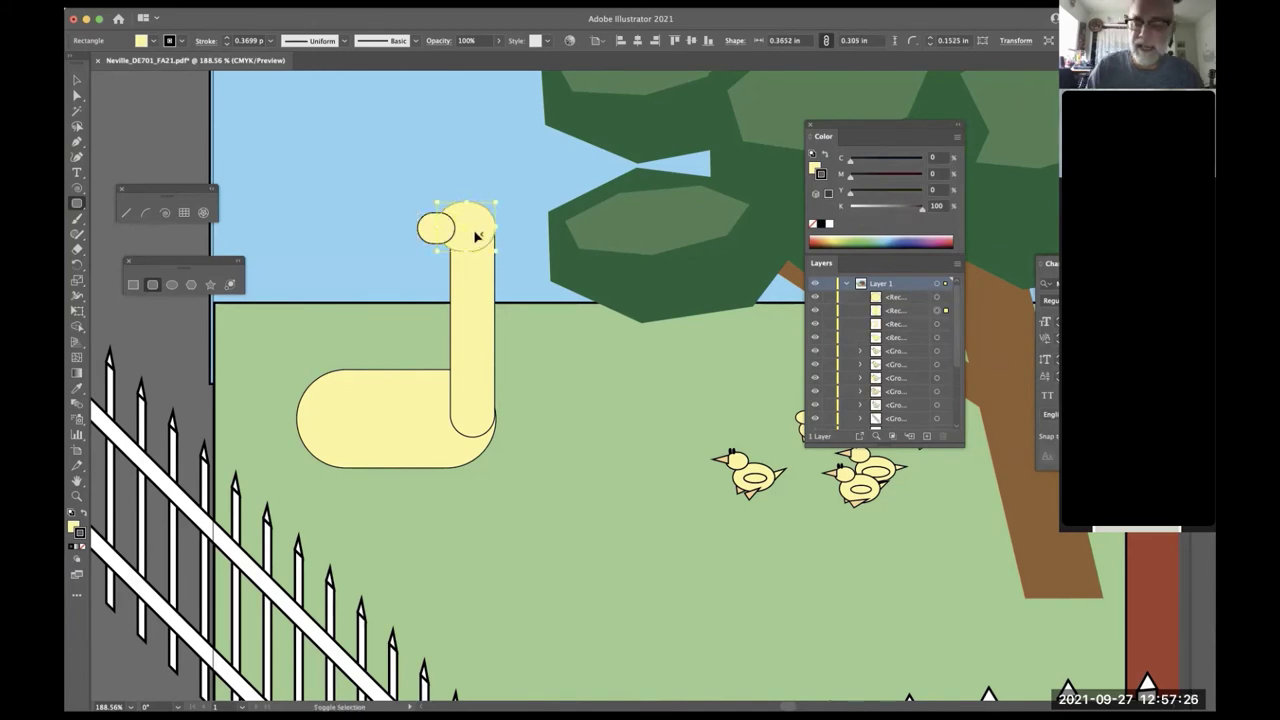
{"action": "key", "text": "super+shift+bracketright"}
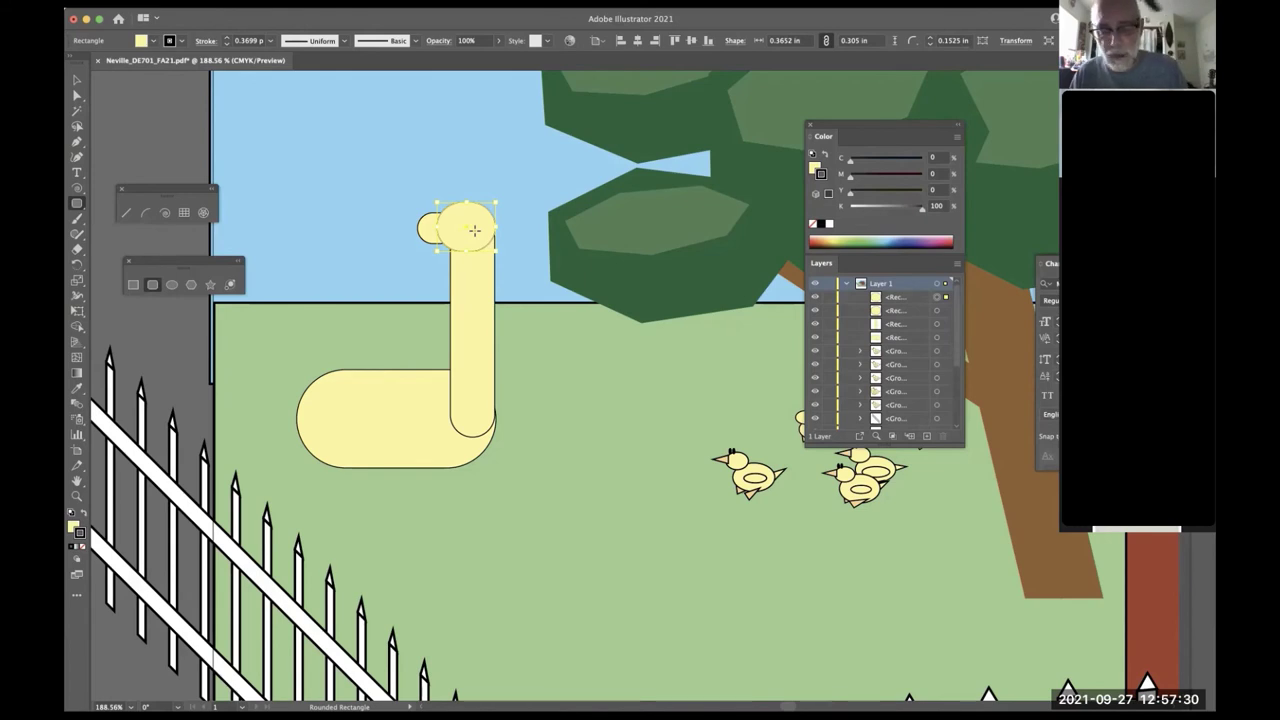
- Add two narrow ellipse ears to the head, one in front and one about 0.10 × 0.39 in sent behind it
{"action": "key", "text": "l"}
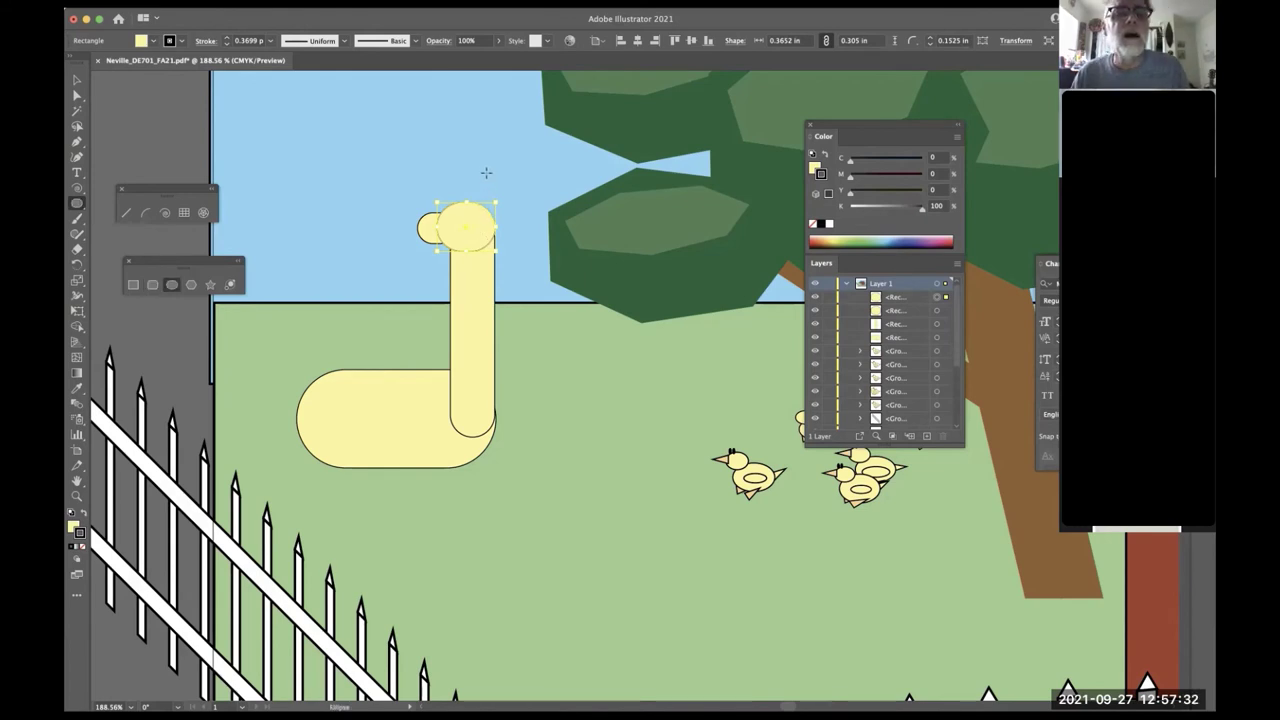
{"action": "left_click_drag", "start_coordinate": [482, 169], "coordinate": [467, 217]}
{"action": "key", "text": "super+bracketleft"}
{"action": "key", "text": "super+bracketleft"}
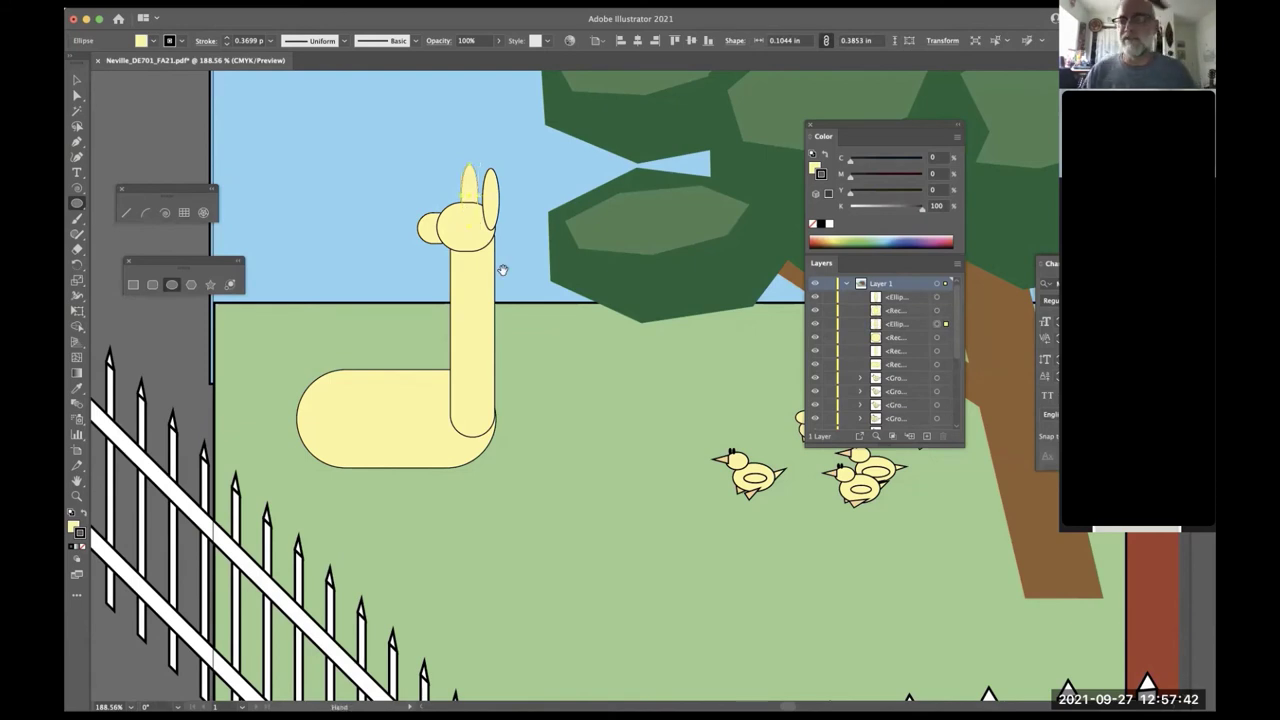
- Scale the animal's neck down to about 0.23 × 1.27 in and match its fill and outline to the body's
{"action": "left_click_drag", "start_coordinate": [512, 300], "coordinate": [548, 234]}
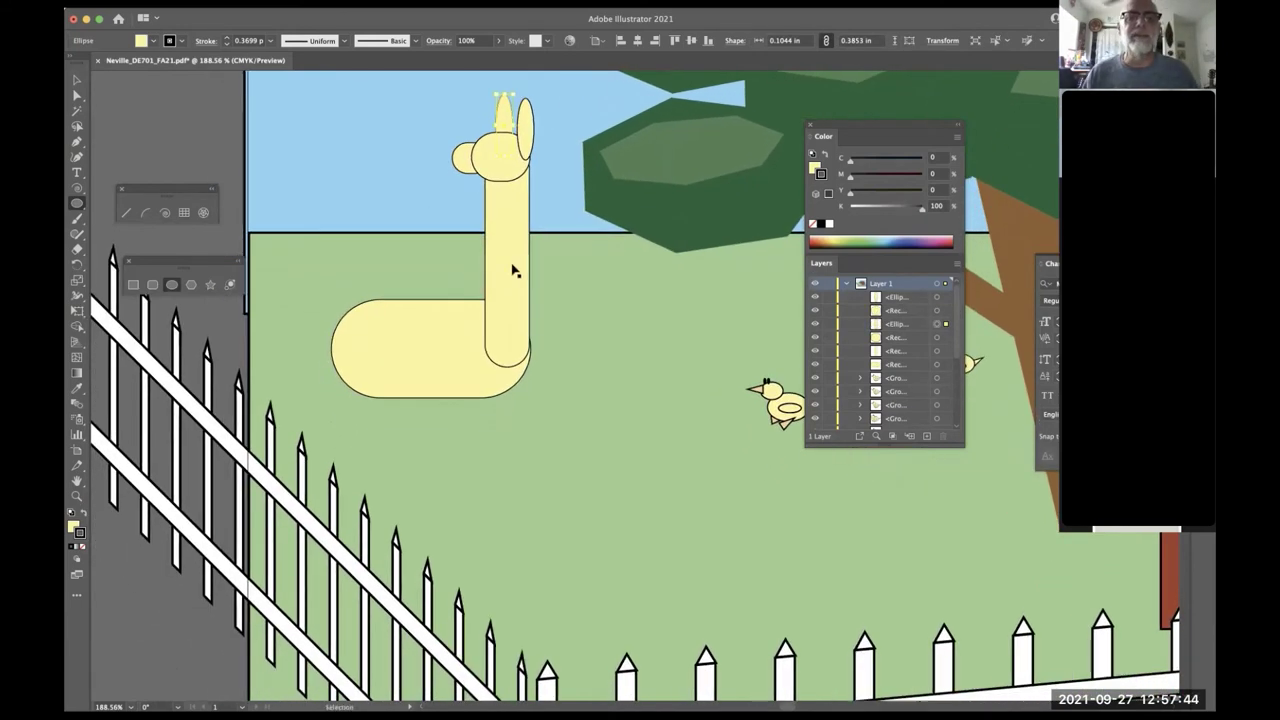
{"action": "left_click", "coordinate": [516, 268], "text": "super"}
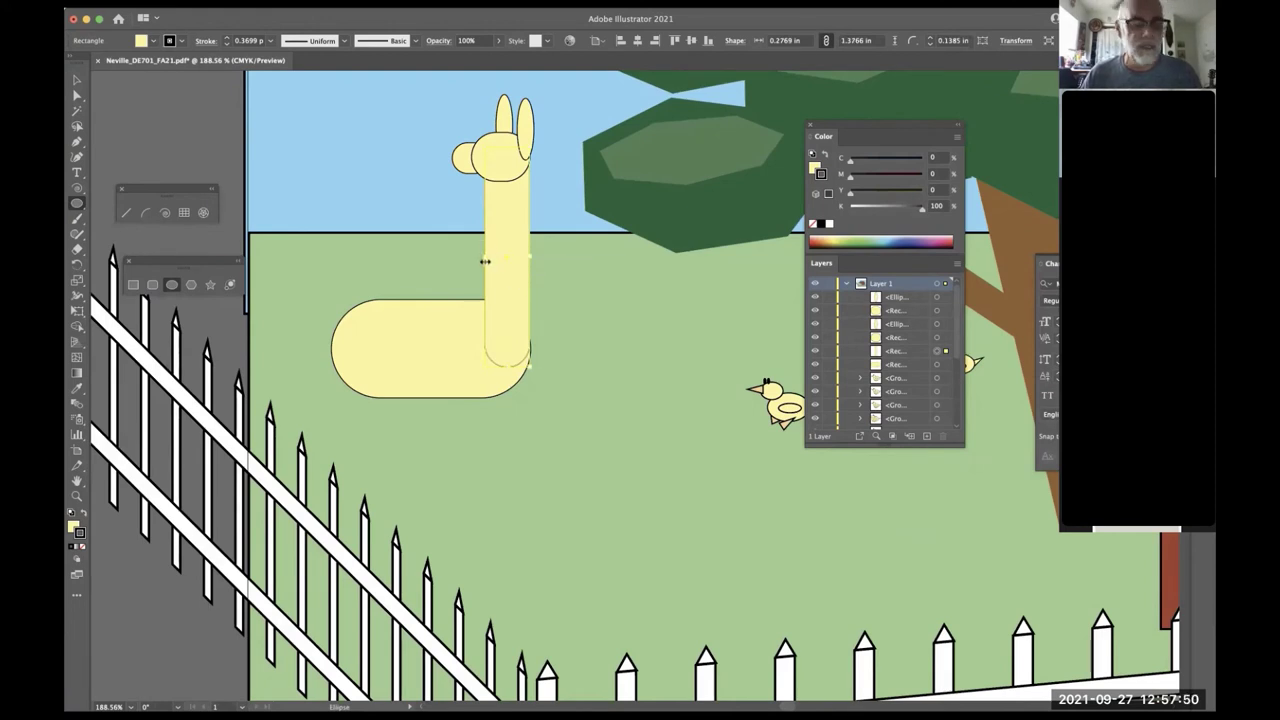
{"action": "left_click_drag", "start_coordinate": [488, 257], "coordinate": [494, 265]}
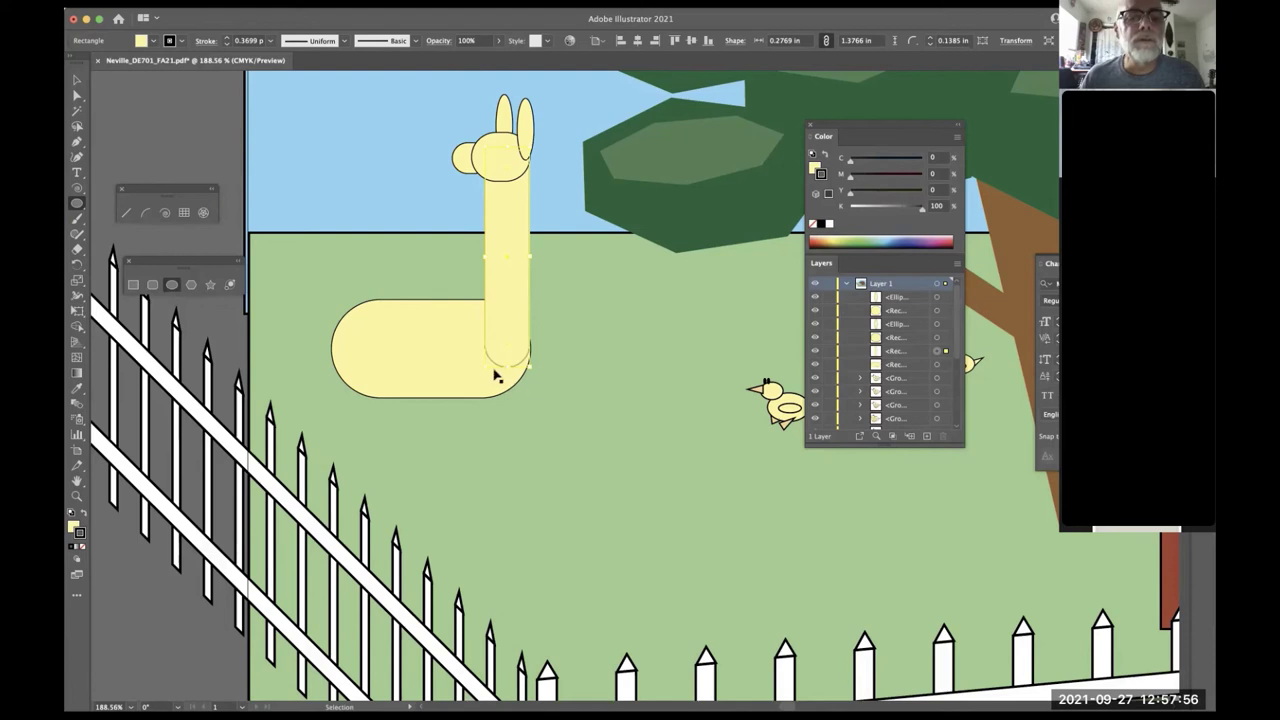
{"action": "left_click_drag", "start_coordinate": [485, 367], "coordinate": [497, 373]}
{"action": "key", "text": "s"}
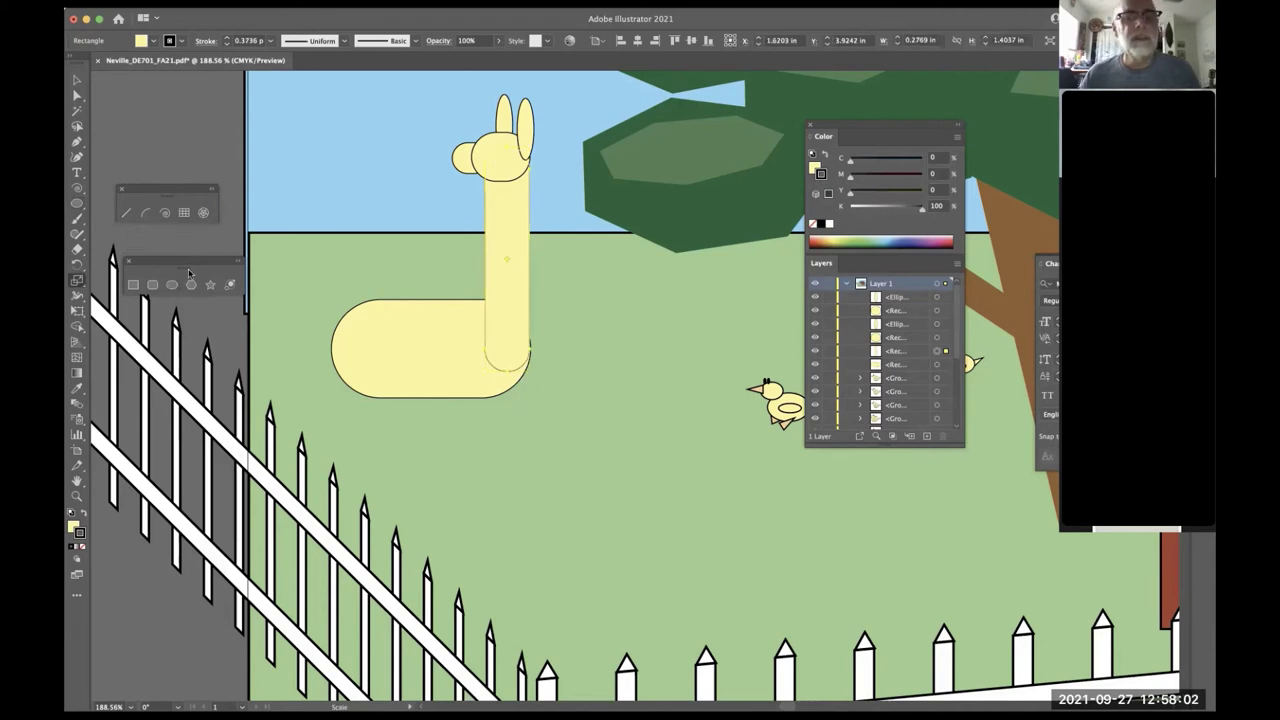
{"action": "left_click_drag", "start_coordinate": [378, 251], "coordinate": [398, 251]}
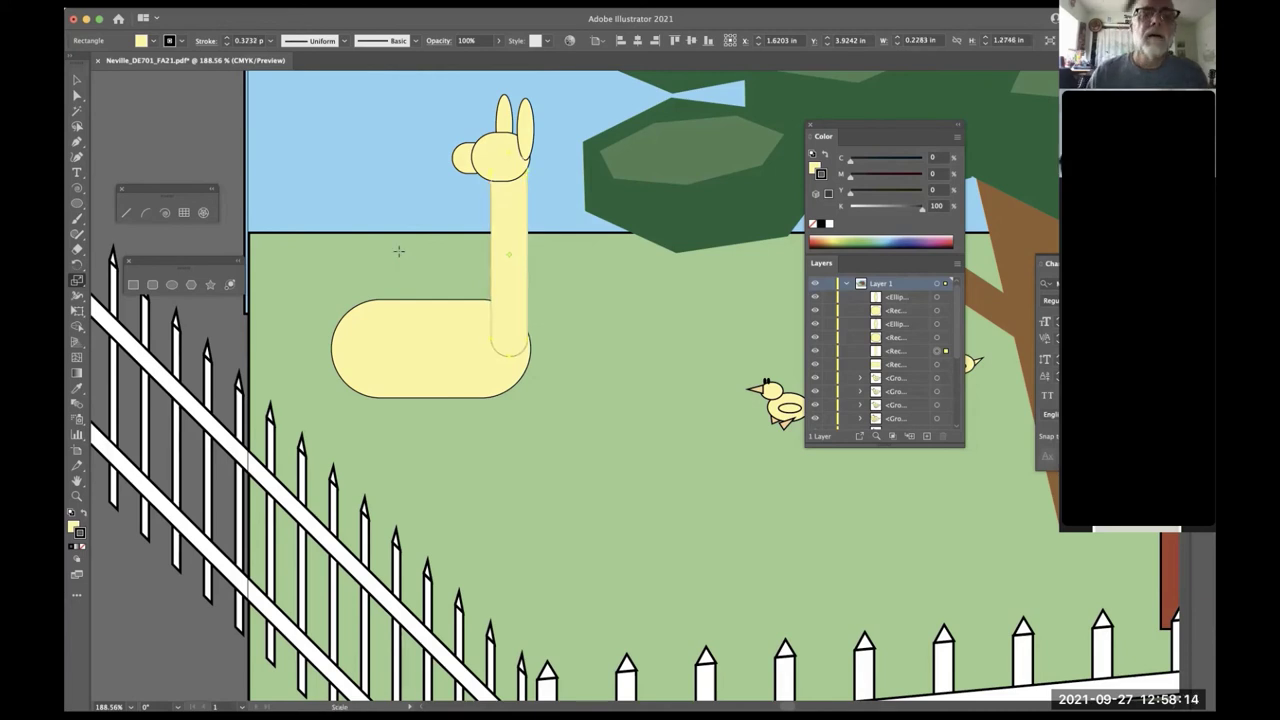
{"action": "key", "text": "i"}
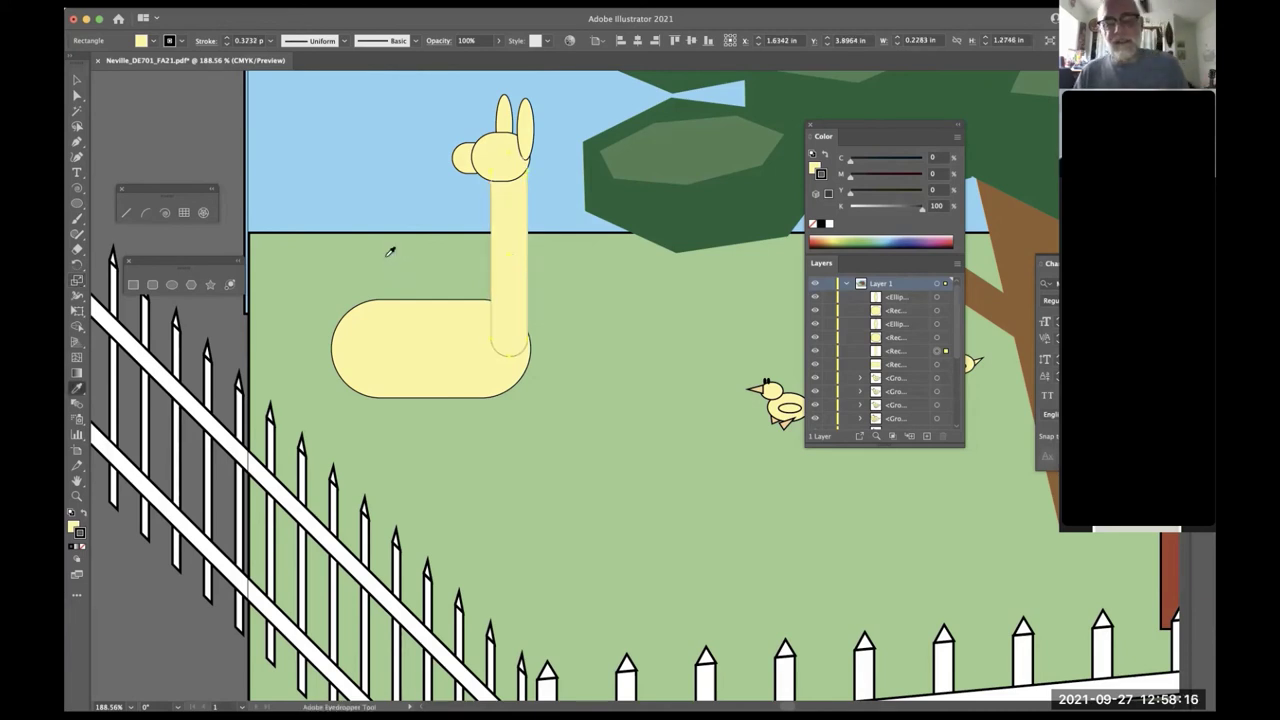
{"action": "left_click", "coordinate": [453, 313]}
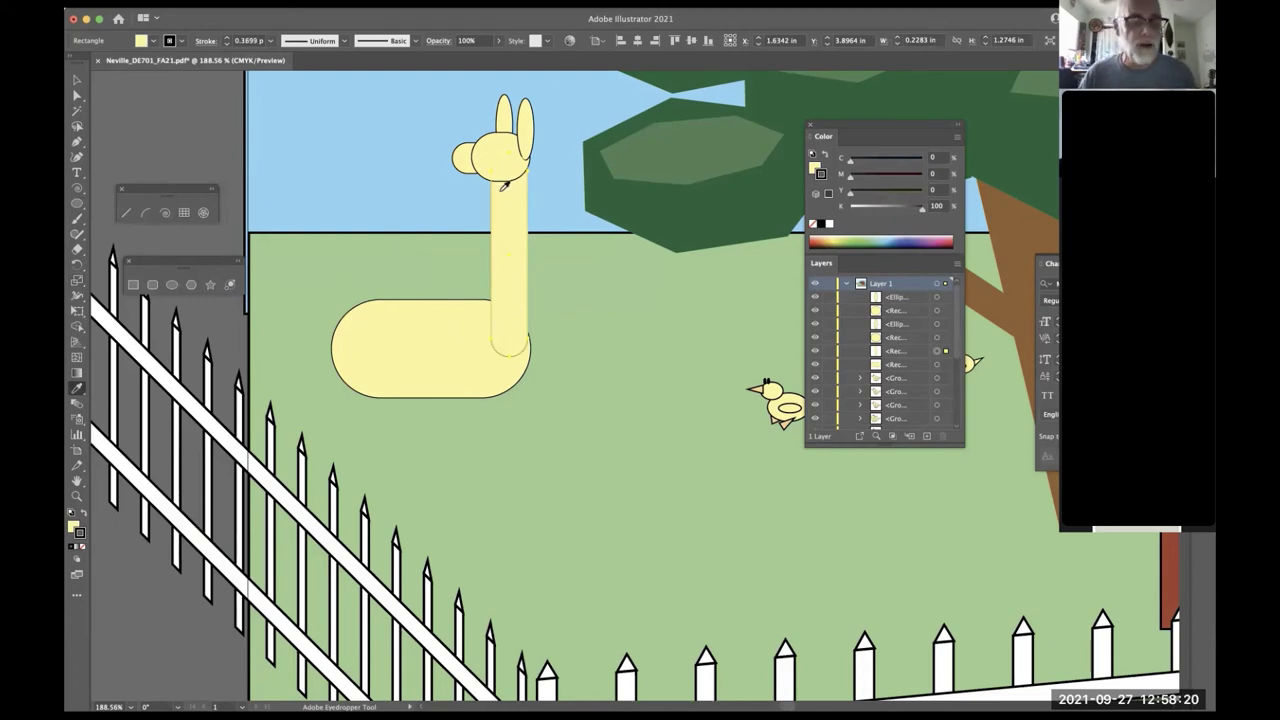
- Fill all of the long-necked animal's shapes with tan orange, C 9.41, M 35.29, Y 100, K 0
{"action": "key", "text": "v"}
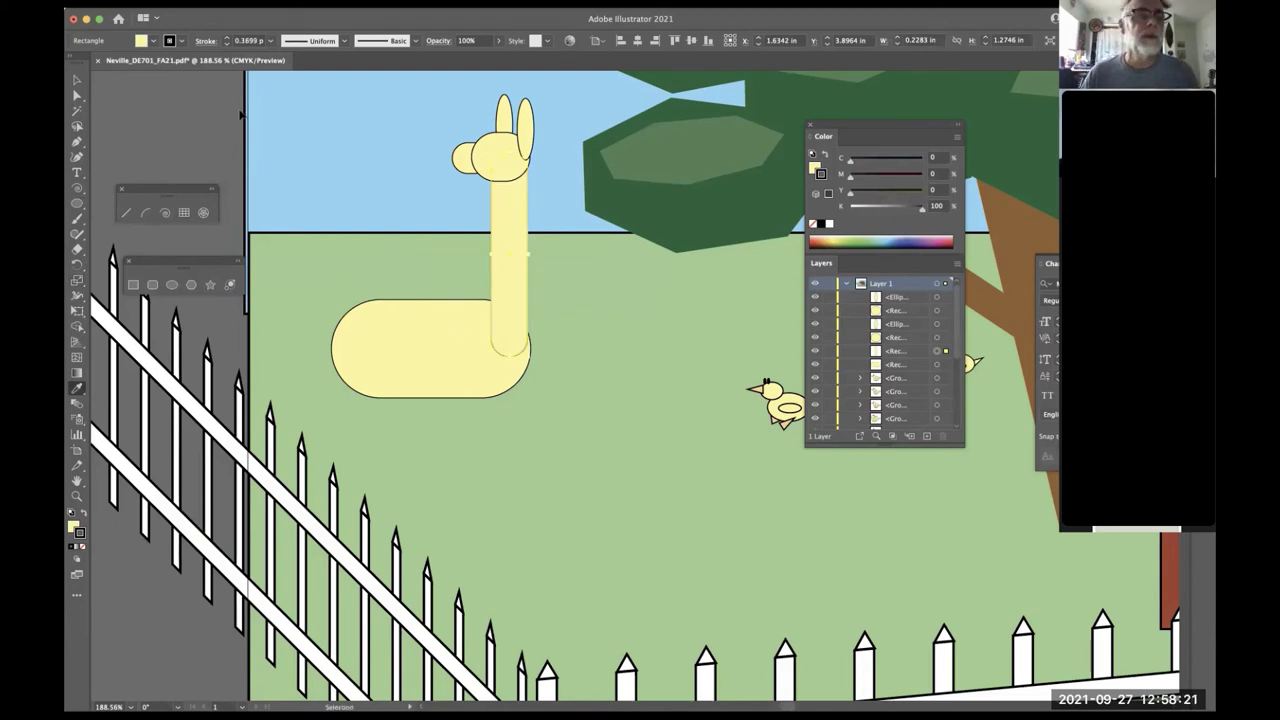
{"action": "left_click", "coordinate": [530, 362]}
{"action": "key", "text": "i"}
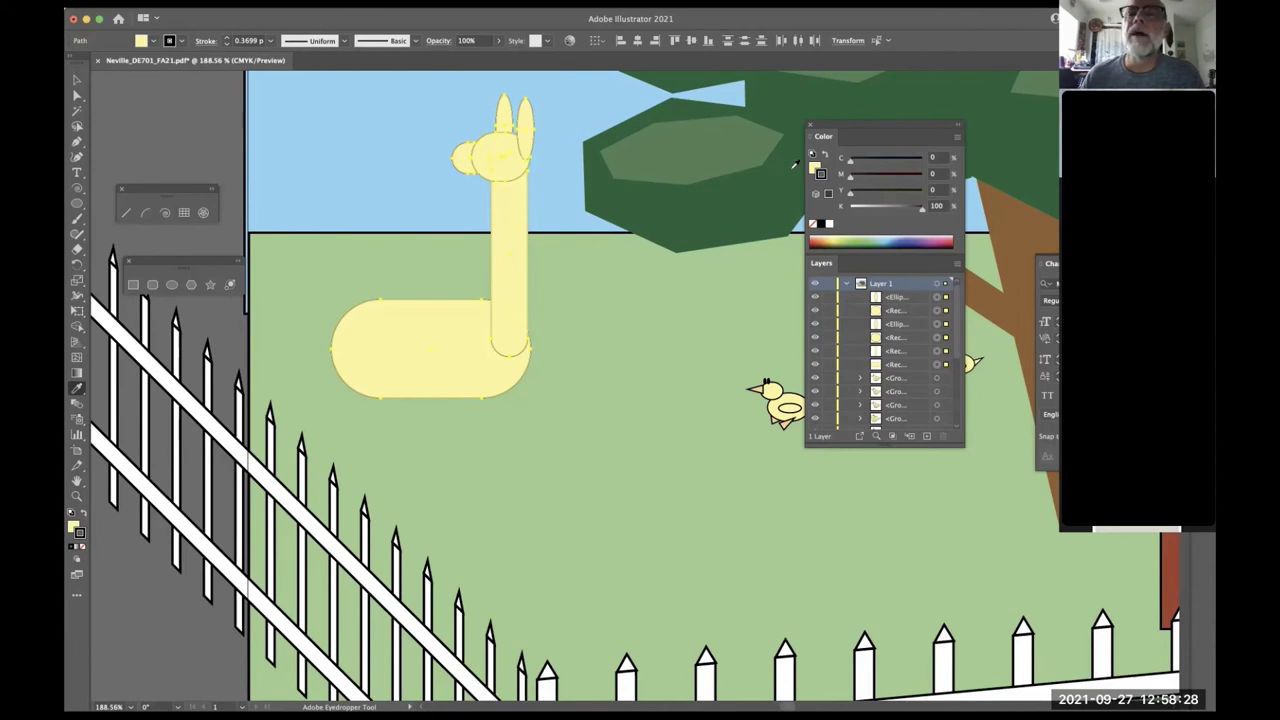
{"action": "key", "text": "x"}
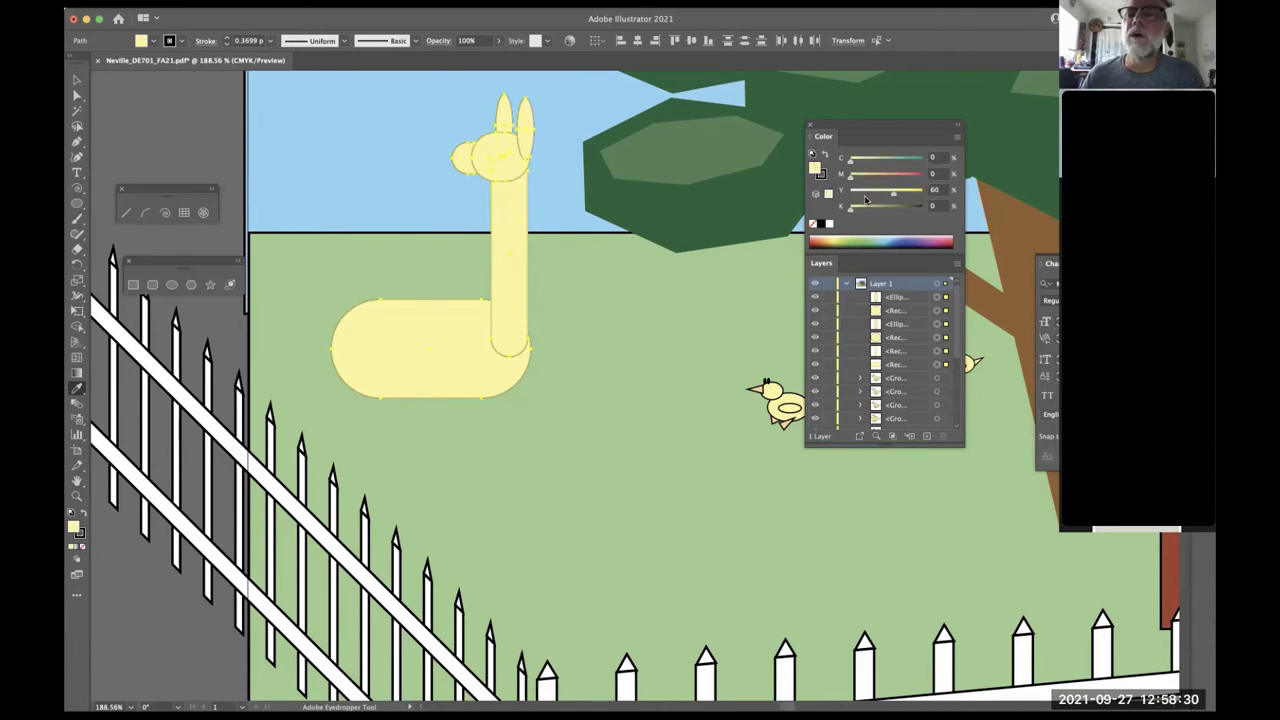
{"action": "left_click", "coordinate": [829, 225]}
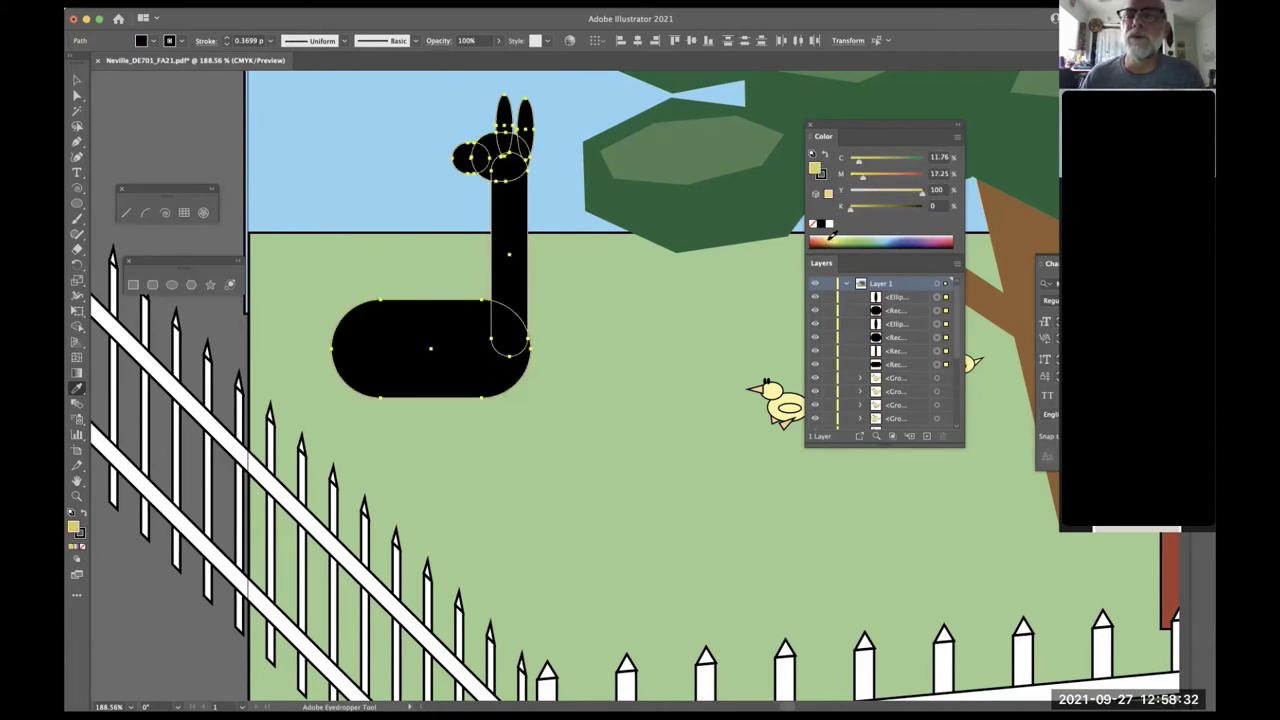
{"action": "left_click_drag", "start_coordinate": [830, 236], "coordinate": [829, 235]}
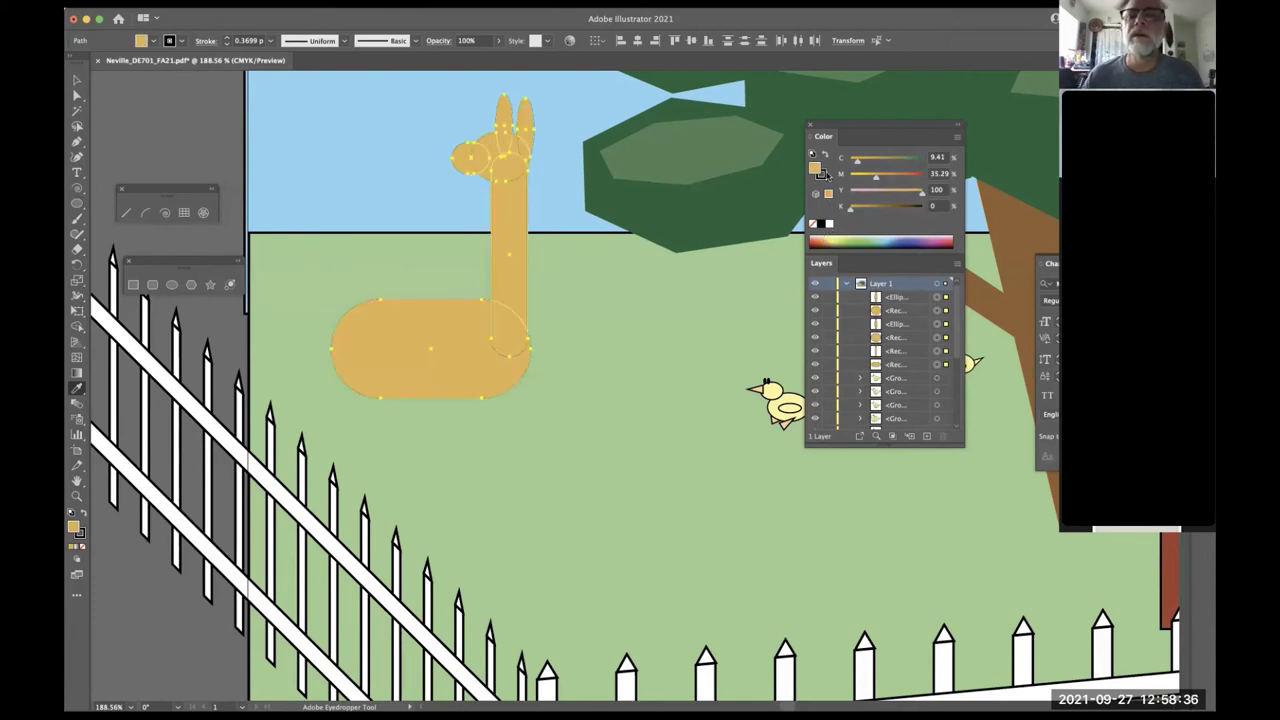
- Set the outline weight of all the animal's shapes to 0.5 pt and deselect them
{"action": "left_click", "coordinate": [823, 174]}
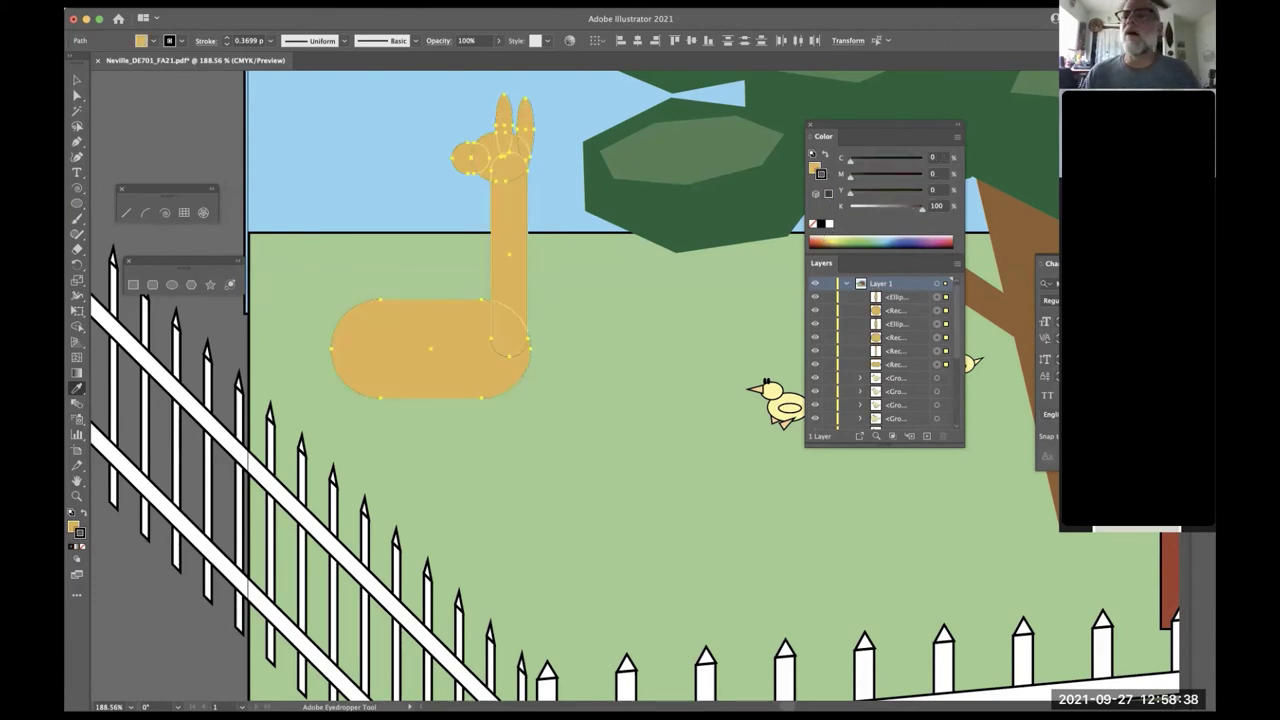
{"action": "key", "text": "super+F10"}
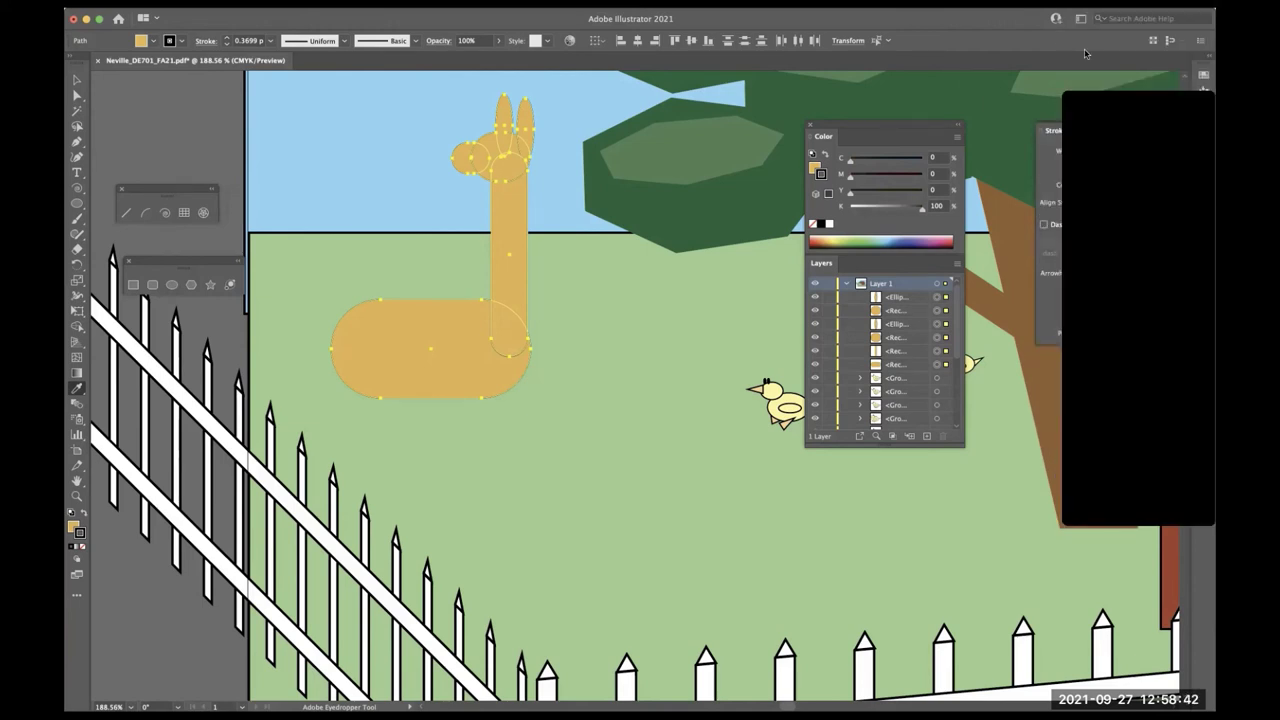
{"action": "mouse_move", "coordinate": [1050, 131]}
{"action": "left_mouse_down"}
{"action": "mouse_move", "coordinate": [1010, 190]}
{"action": "mouse_move", "coordinate": [693, 440]}
{"action": "mouse_move", "coordinate": [838, 372]}
{"action": "mouse_move", "coordinate": [651, 175]}
{"action": "mouse_move", "coordinate": [852, 139]}
{"action": "left_mouse_up"}
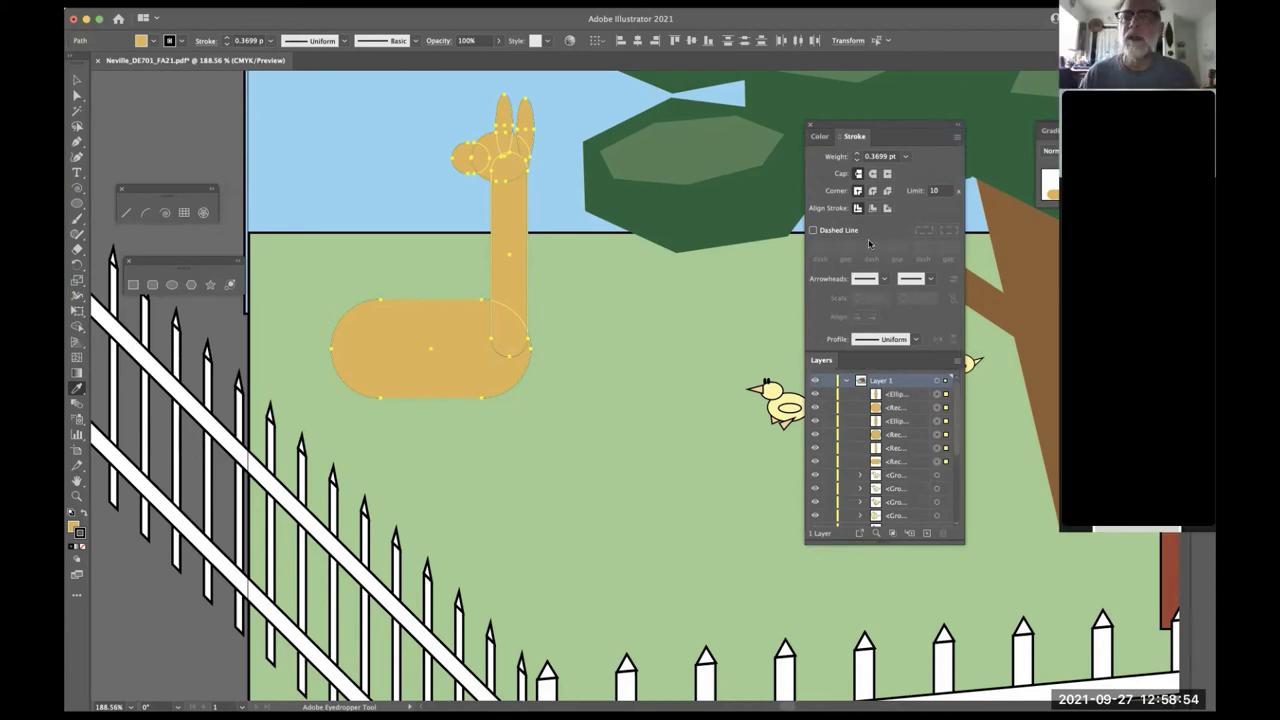
{"action": "left_click", "coordinate": [905, 157]}
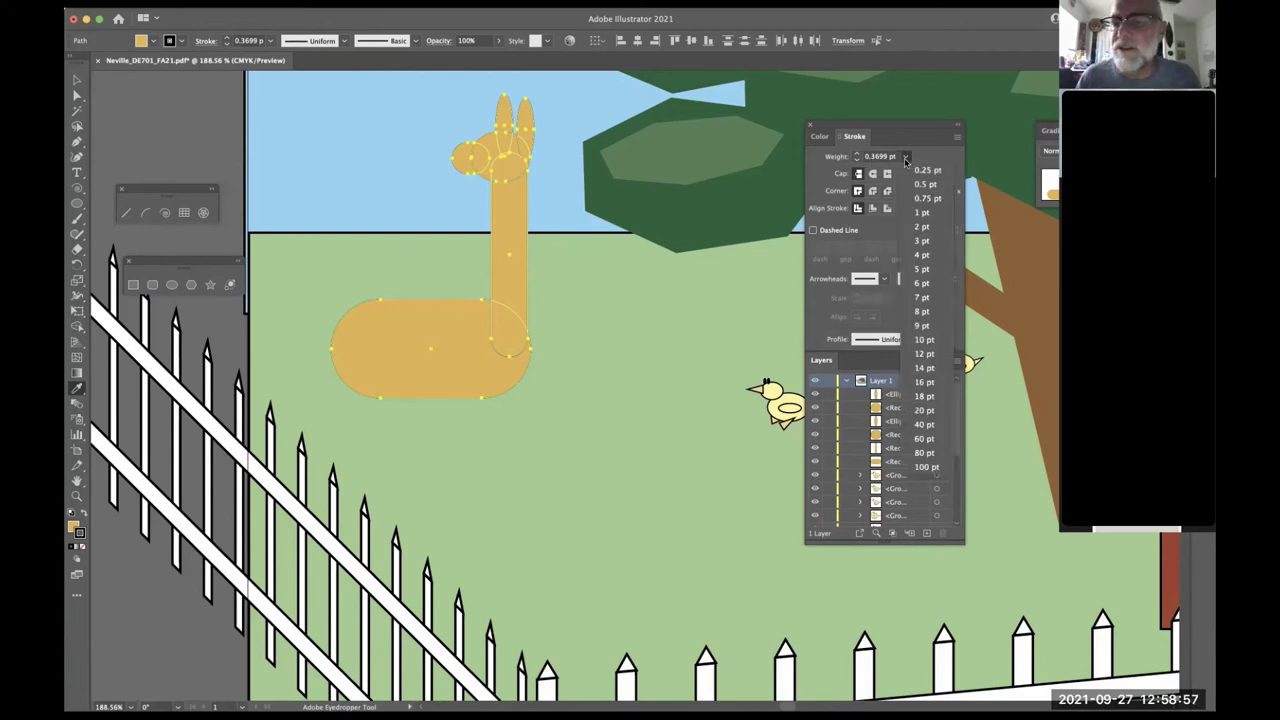
{"action": "left_click", "coordinate": [922, 212]}
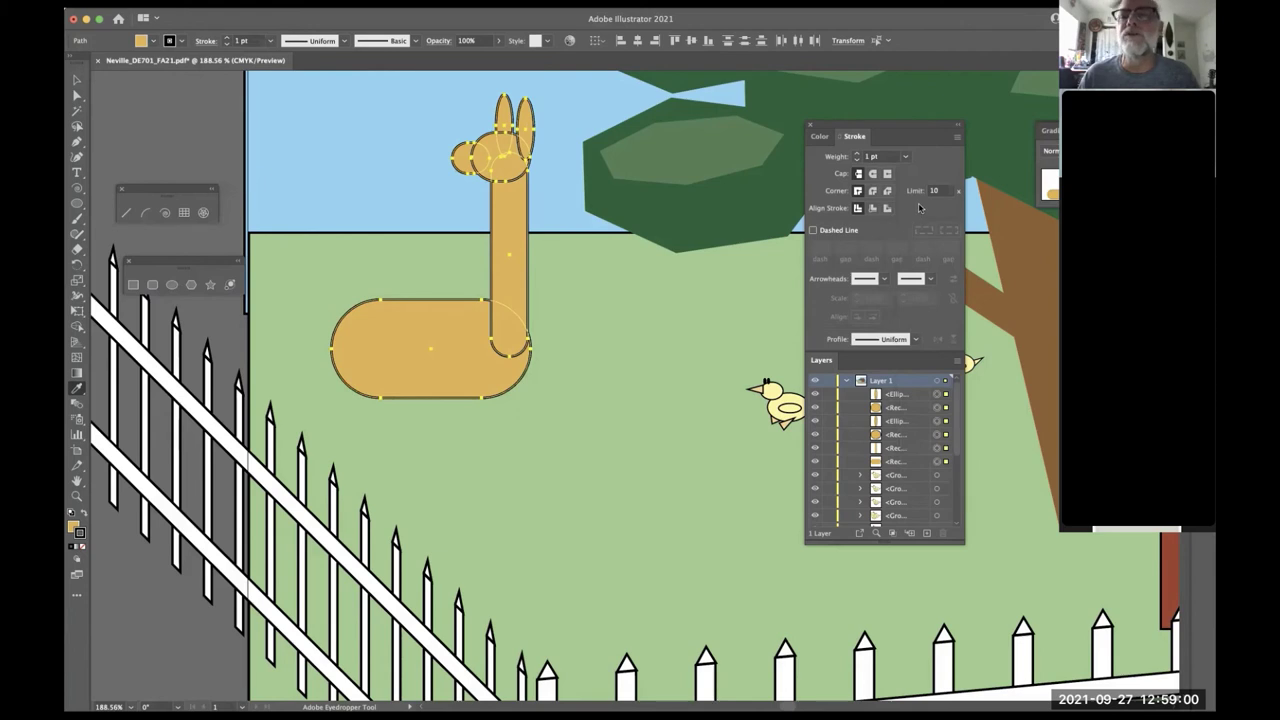
{"action": "left_click", "coordinate": [905, 157]}
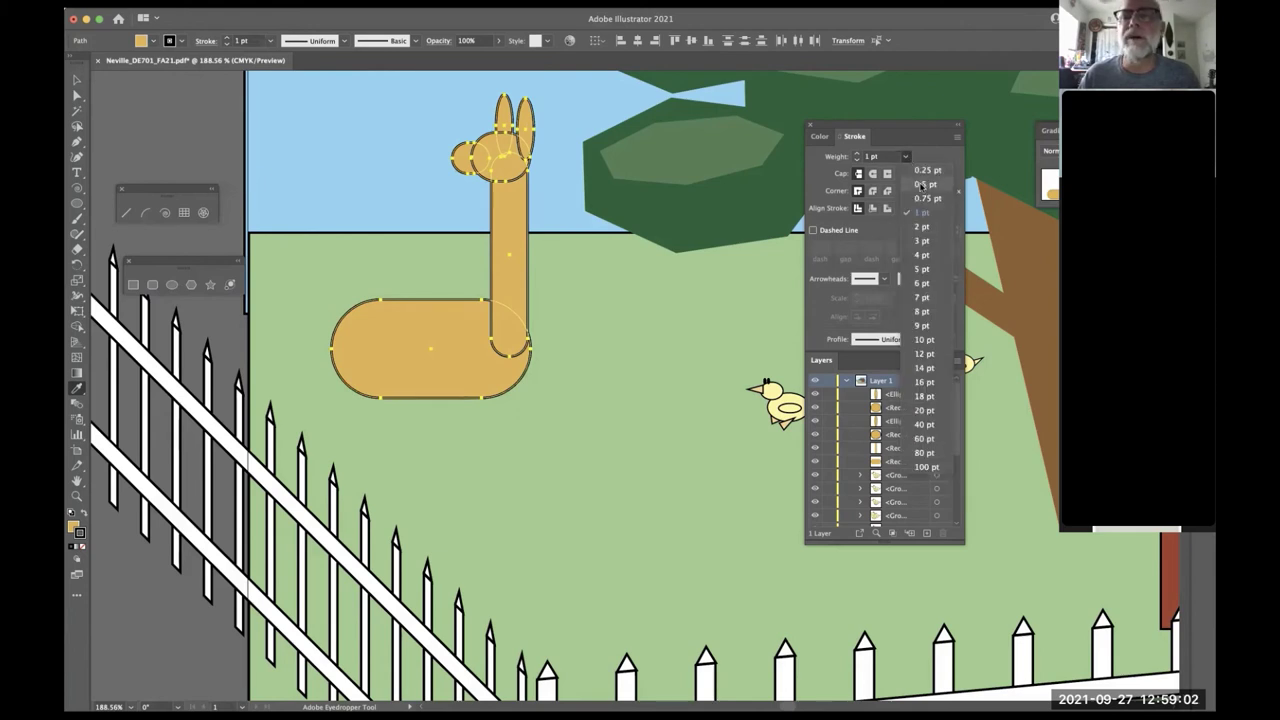
{"action": "left_click", "coordinate": [922, 186]}
{"action": "key", "text": "v"}
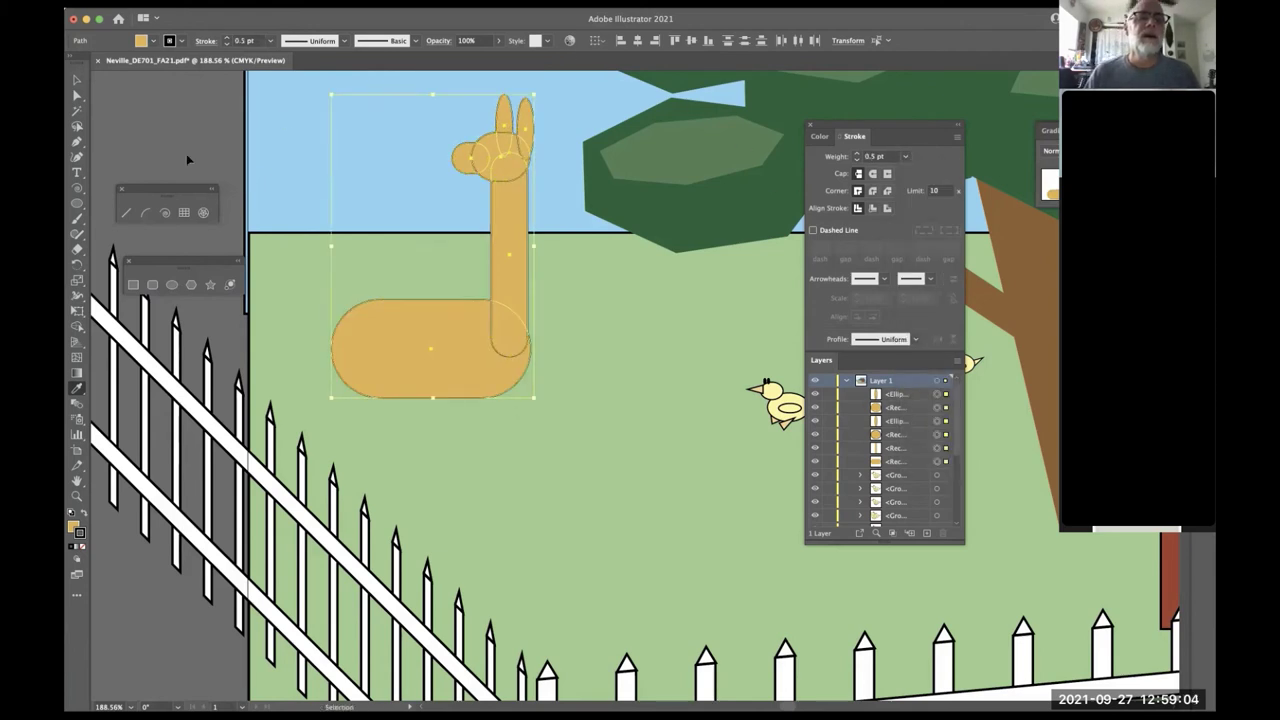
{"action": "left_click", "coordinate": [204, 112]}
- Draw an ellipse tail about 0.17 × 0.43 in and a haunch ellipse about 0.63 × 0.53 in at the body's rear
{"action": "key", "text": "i"}
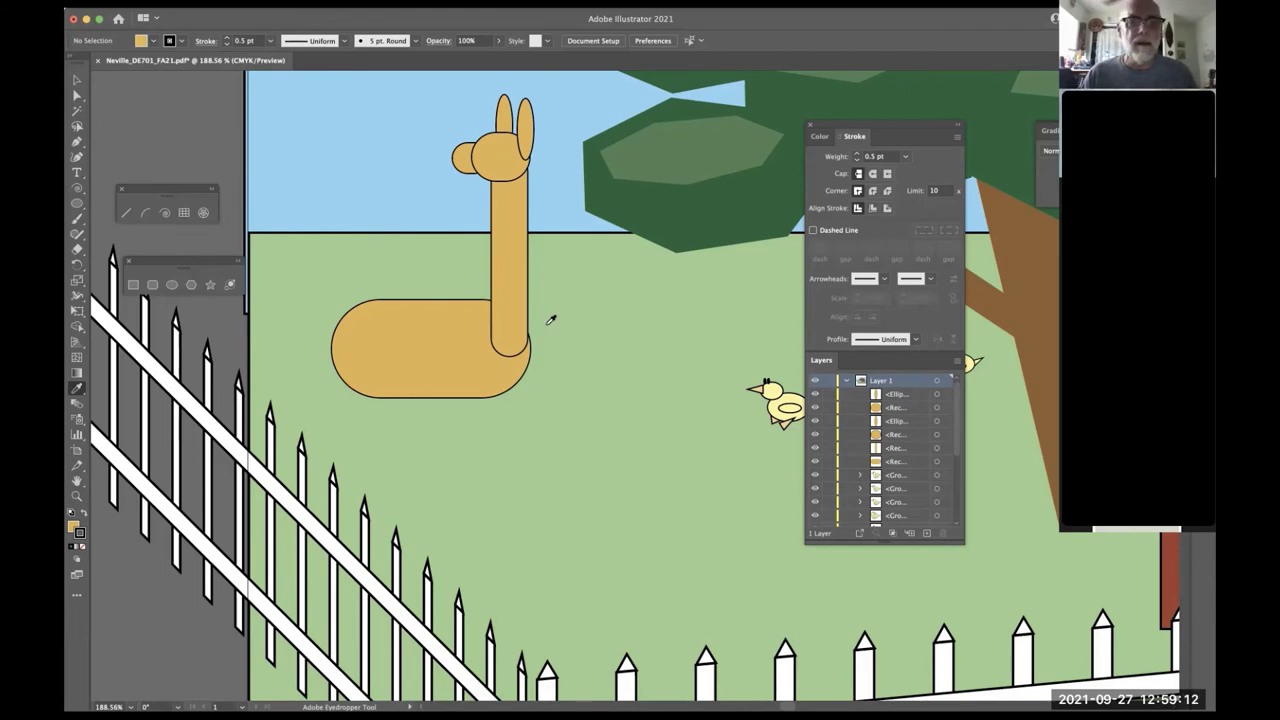
{"action": "mouse_move", "coordinate": [488, 456]}
{"action": "left_mouse_down"}
{"action": "mouse_move", "coordinate": [607, 363]}
{"action": "mouse_move", "coordinate": [594, 360]}
{"action": "left_mouse_up"}
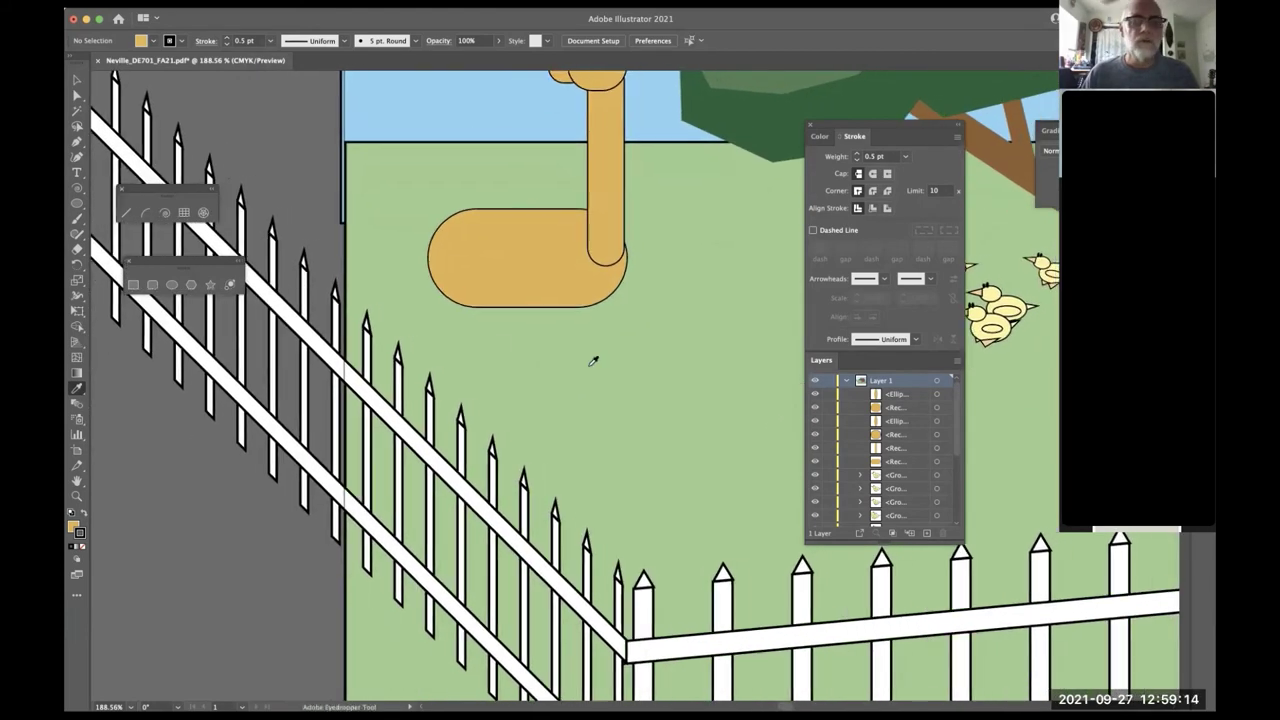
{"action": "left_click", "coordinate": [820, 136]}
{"action": "left_click", "coordinate": [590, 205]}
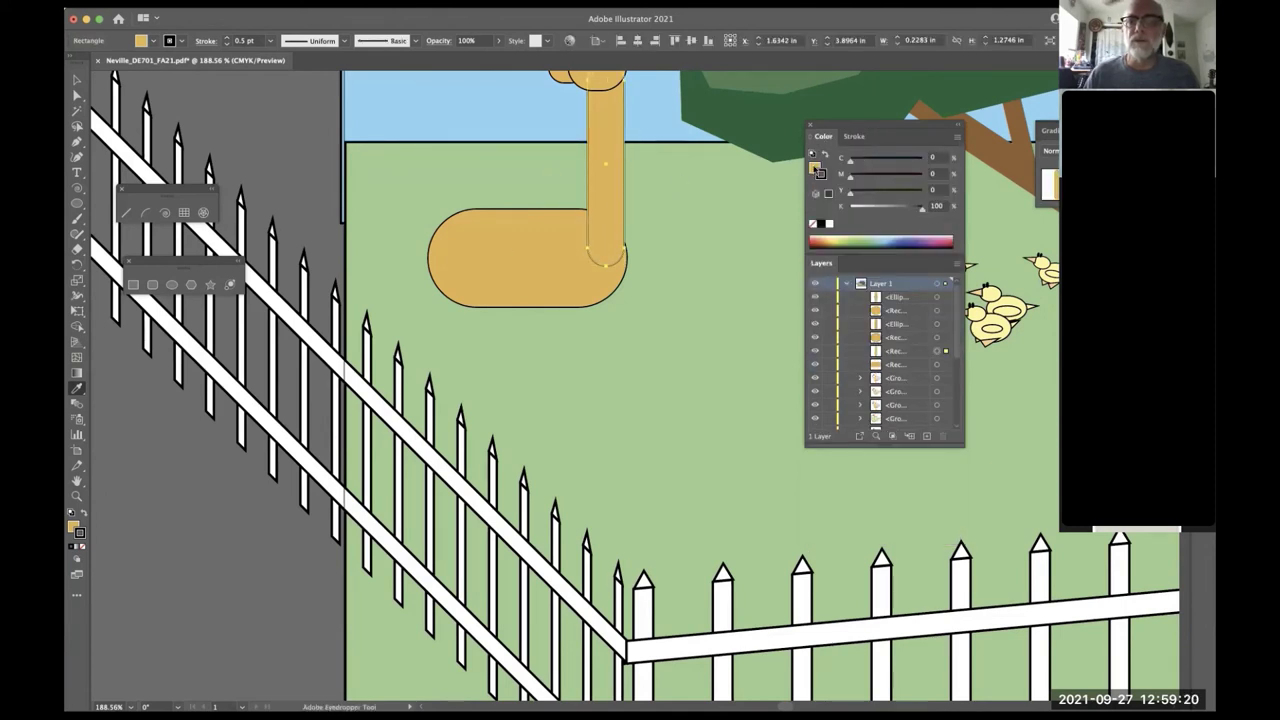
{"action": "left_click", "coordinate": [815, 168]}
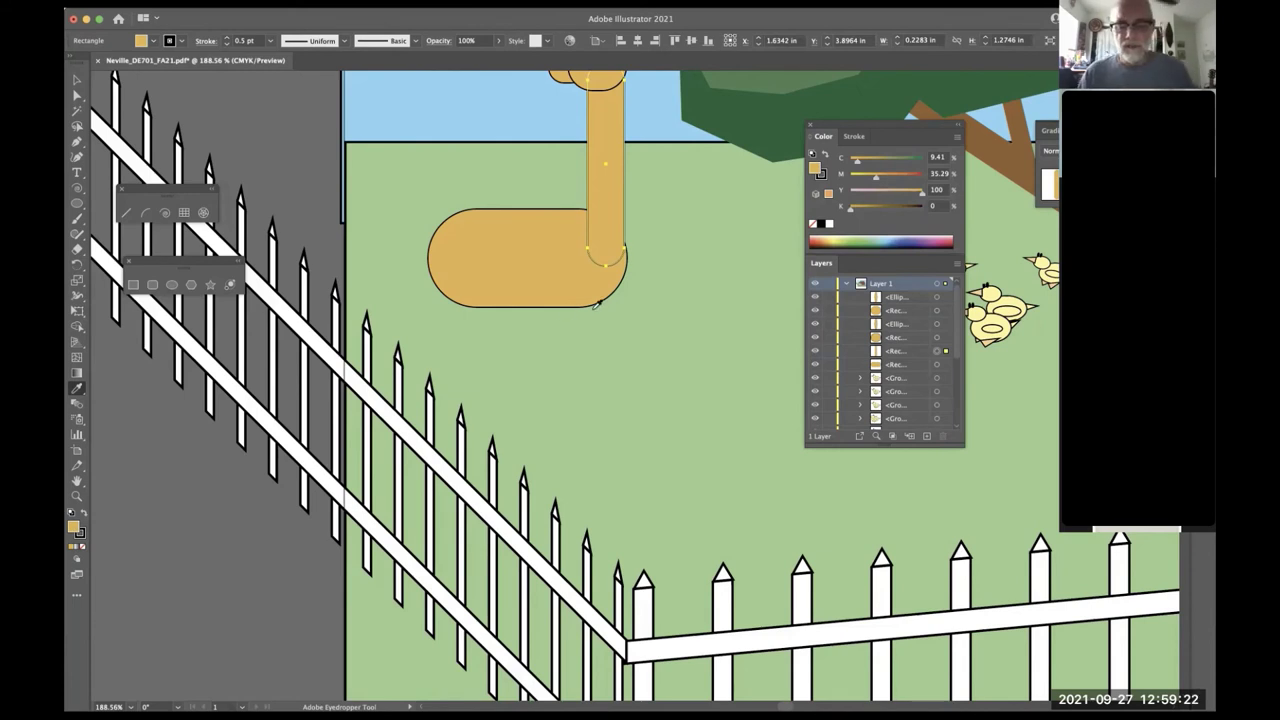
{"action": "key", "text": "m"}
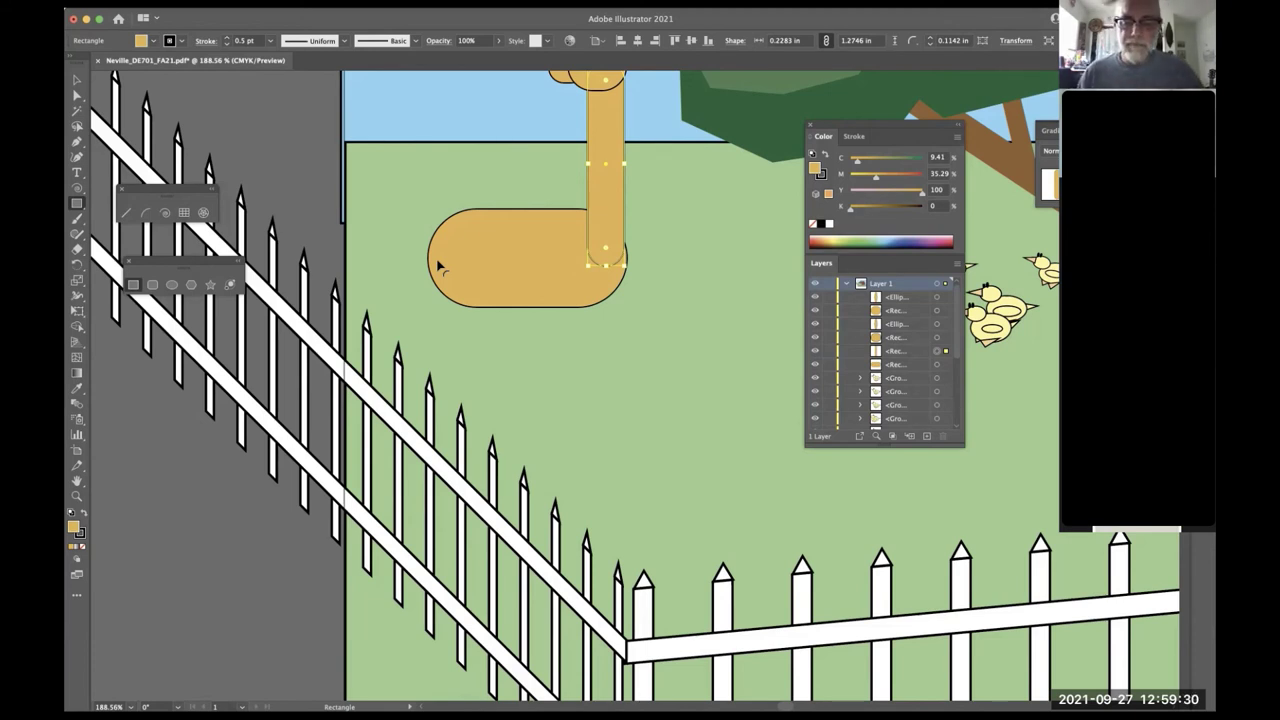
{"action": "key", "text": "l"}
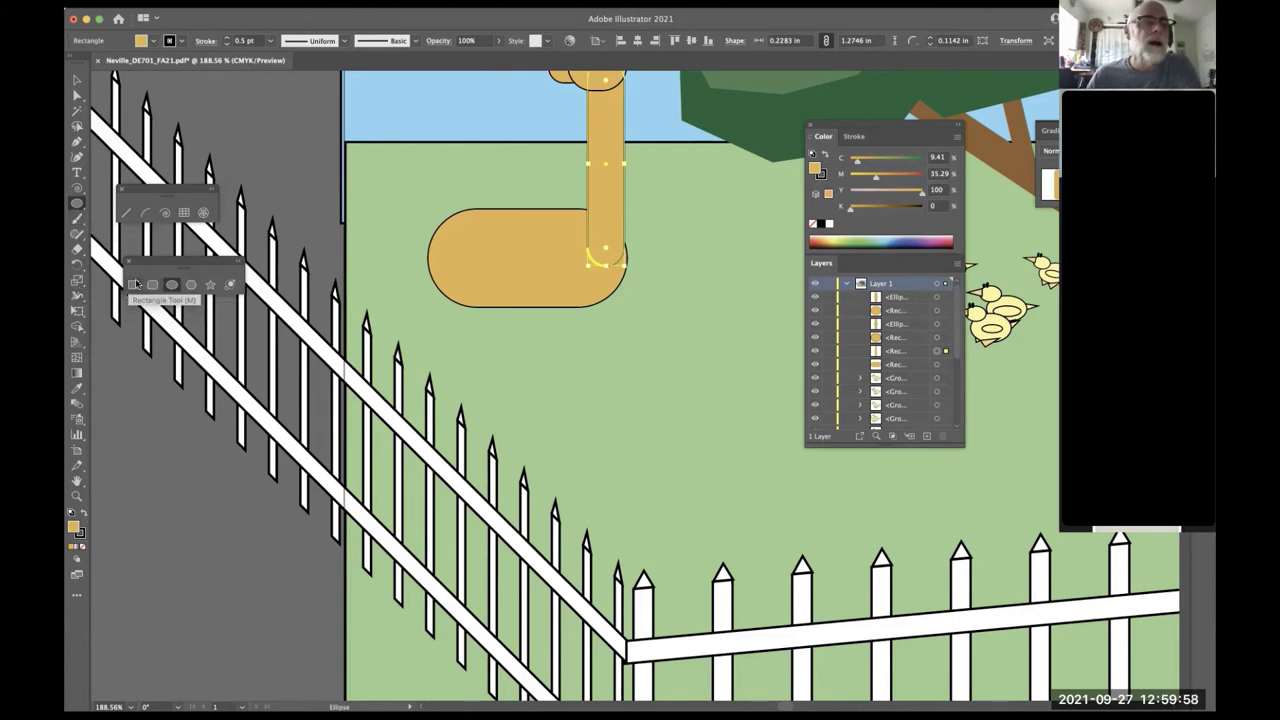
{"action": "left_click", "coordinate": [428, 210]}
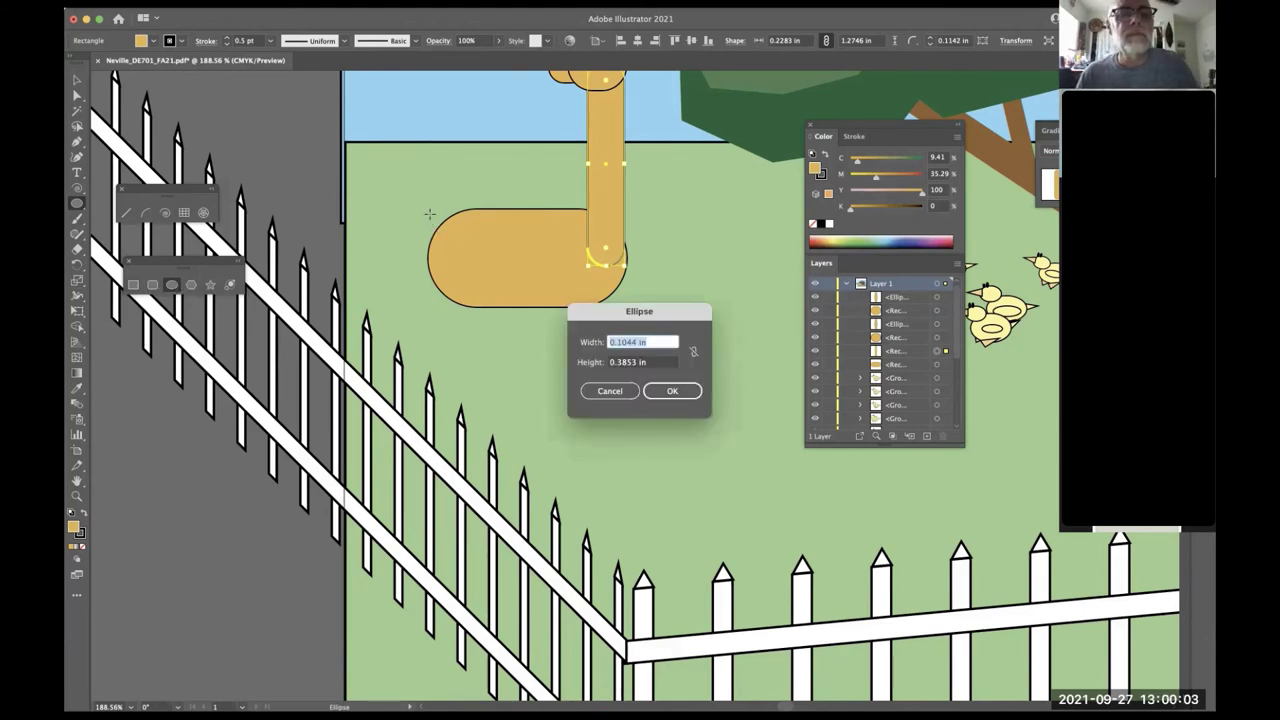
{"action": "left_click", "coordinate": [614, 392]}
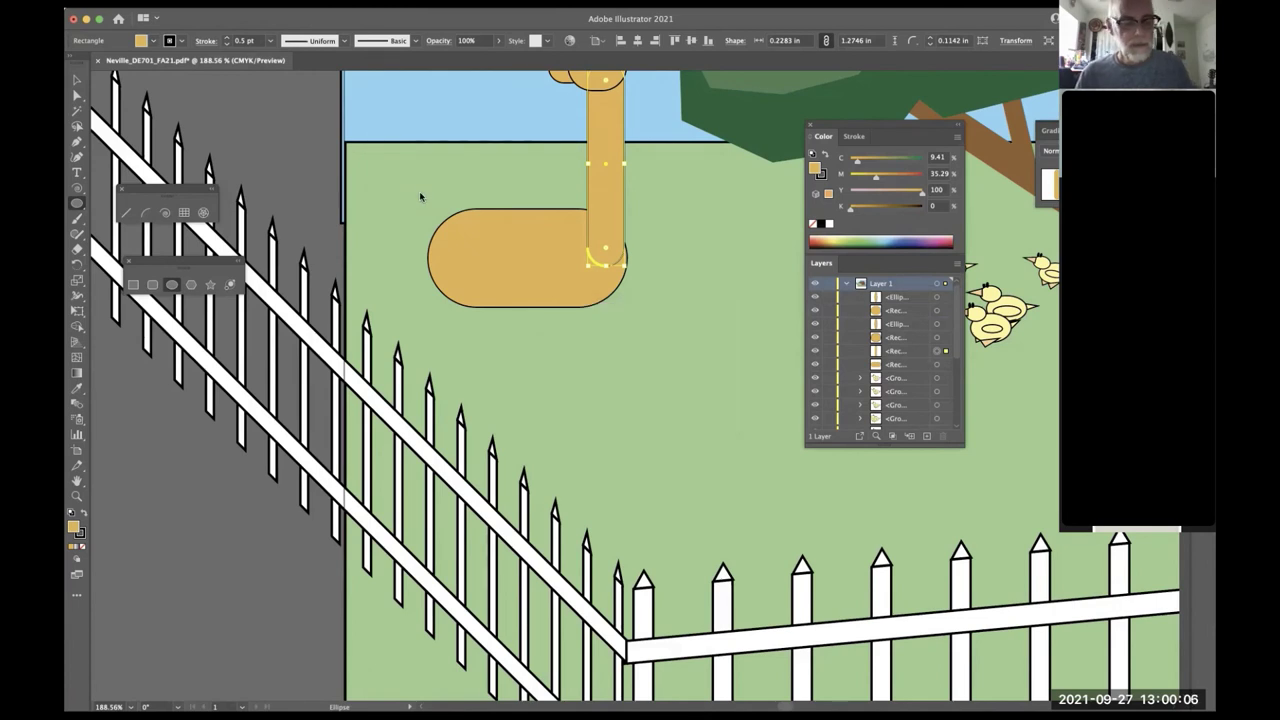
{"action": "left_click_drag", "start_coordinate": [423, 192], "coordinate": [447, 262]}
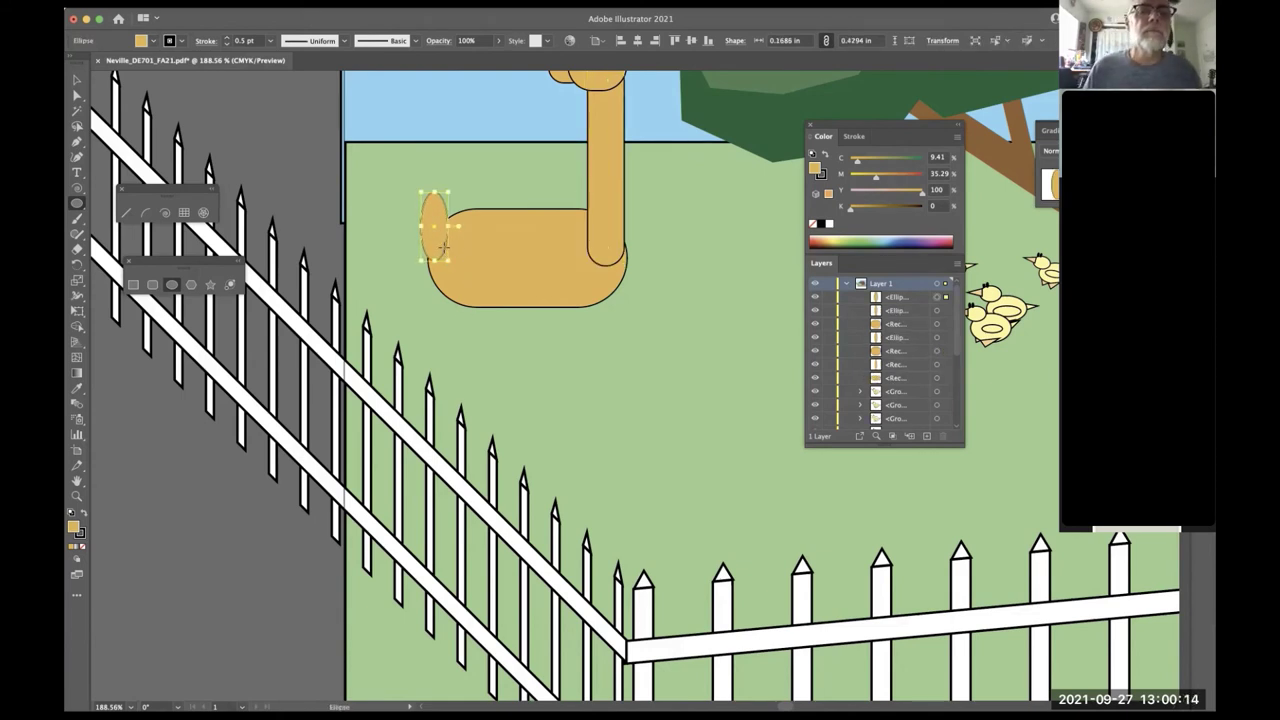
{"action": "left_click_drag", "start_coordinate": [429, 237], "coordinate": [531, 322]}
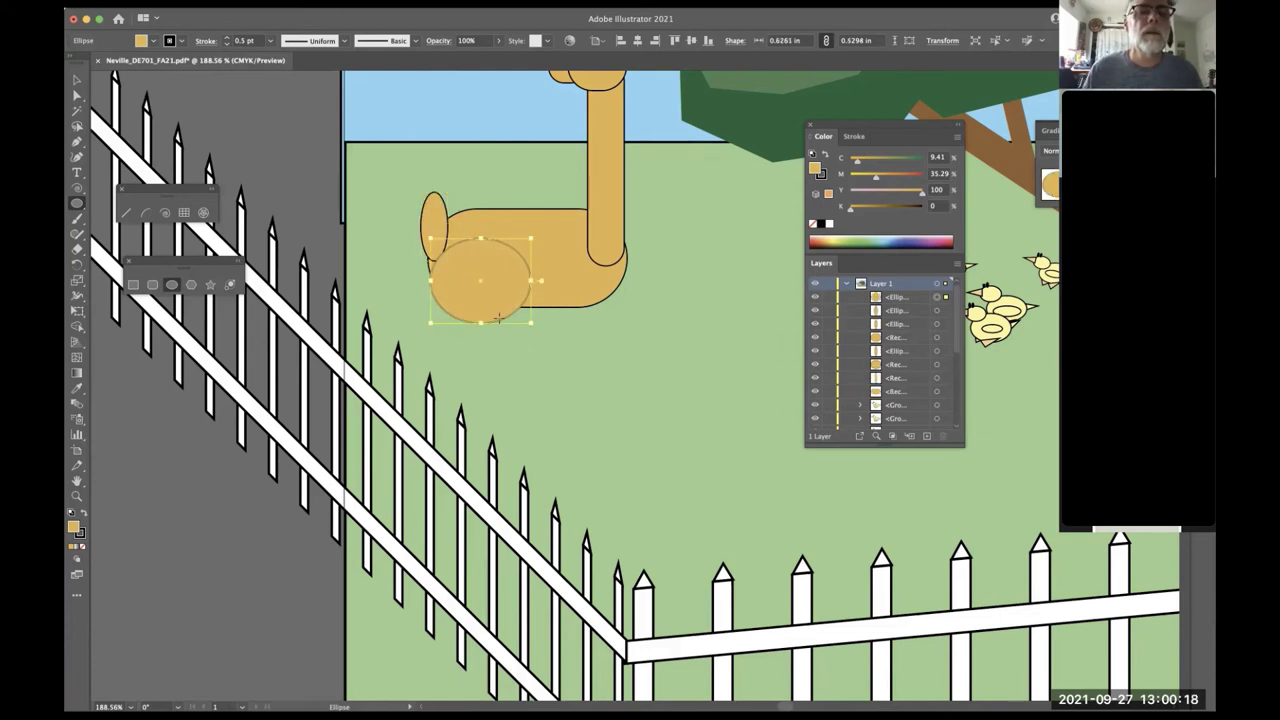
- Draw a rounded-rectangle upper hind leg about 0.23 × 0.70 in over the haunch and rotate it to slant down toward the rear
{"action": "left_click", "coordinate": [152, 284]}
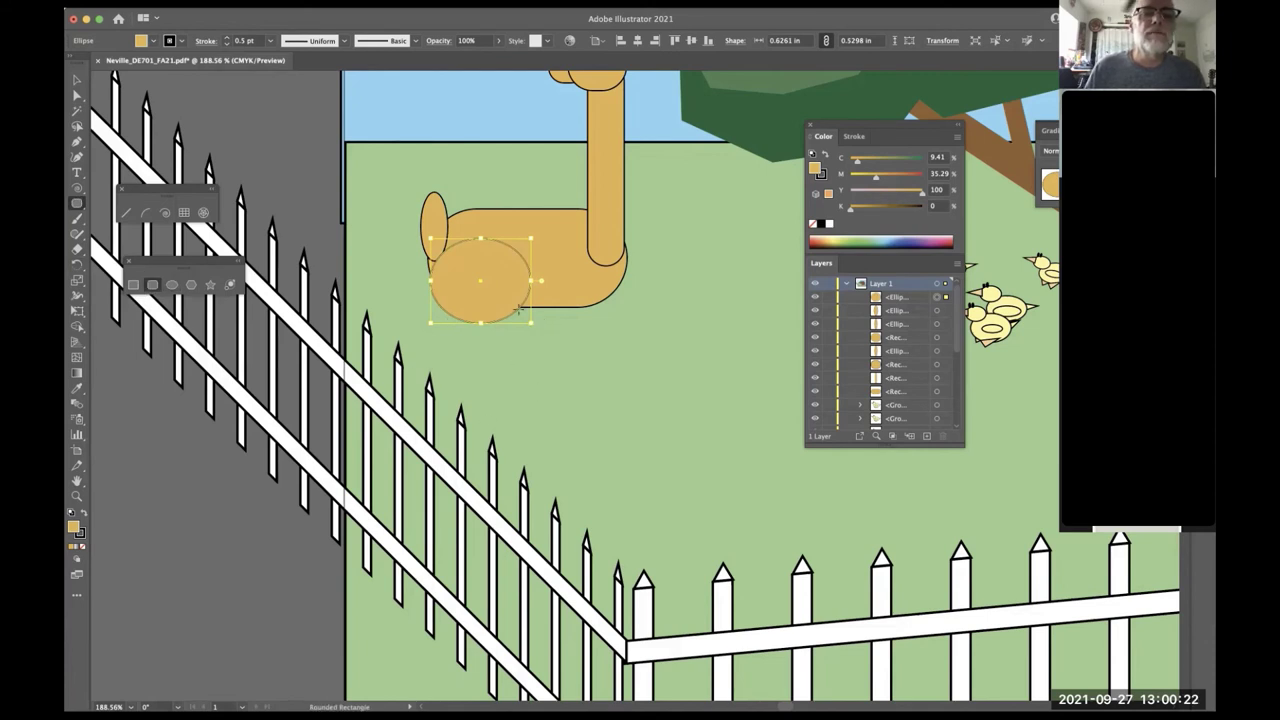
{"action": "left_click_drag", "start_coordinate": [503, 286], "coordinate": [531, 378]}
{"action": "key", "text": "r"}
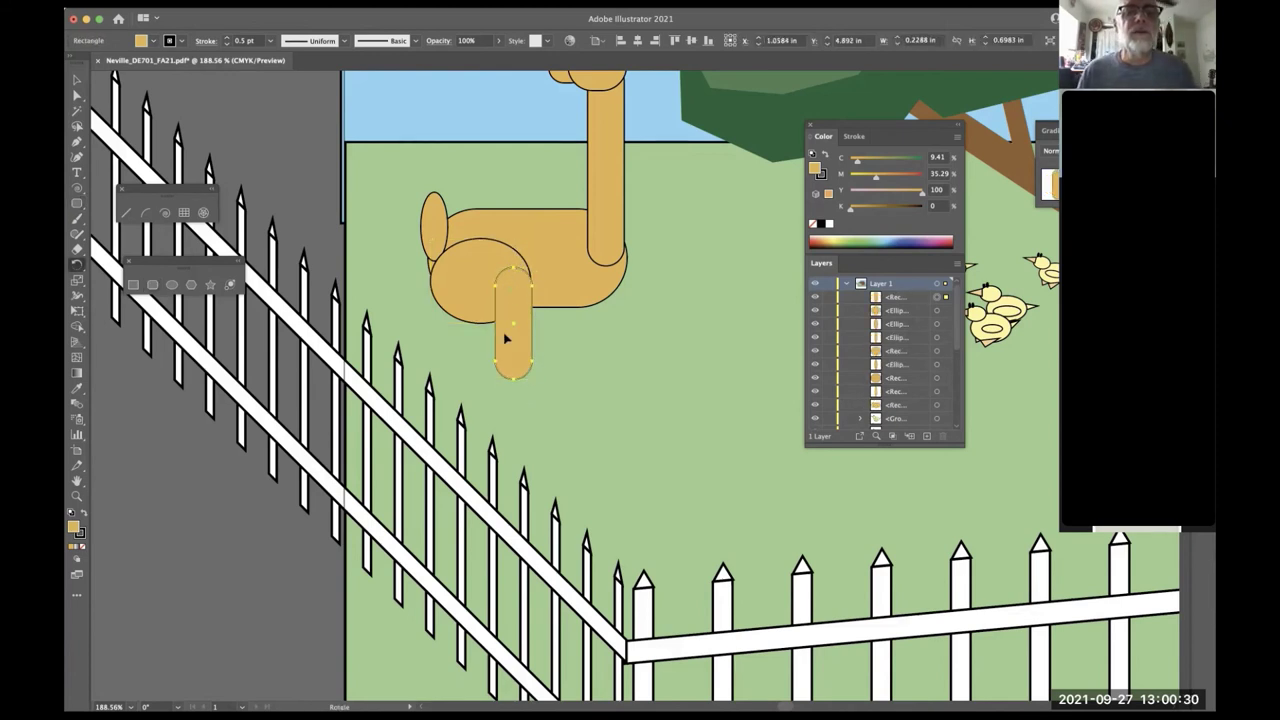
{"action": "left_click_drag", "start_coordinate": [459, 410], "coordinate": [463, 367]}
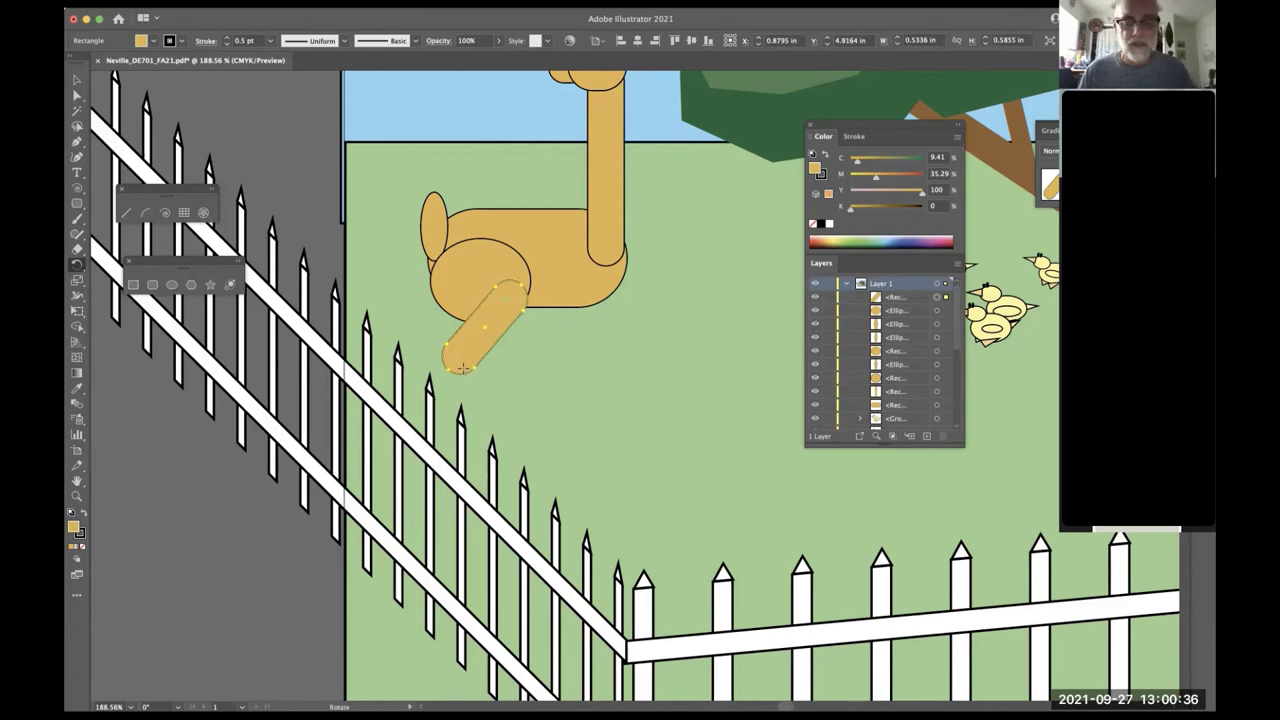
{"action": "scroll", "coordinate": [582, 400], "scroll_direction": "down", "scroll_amount": 3}
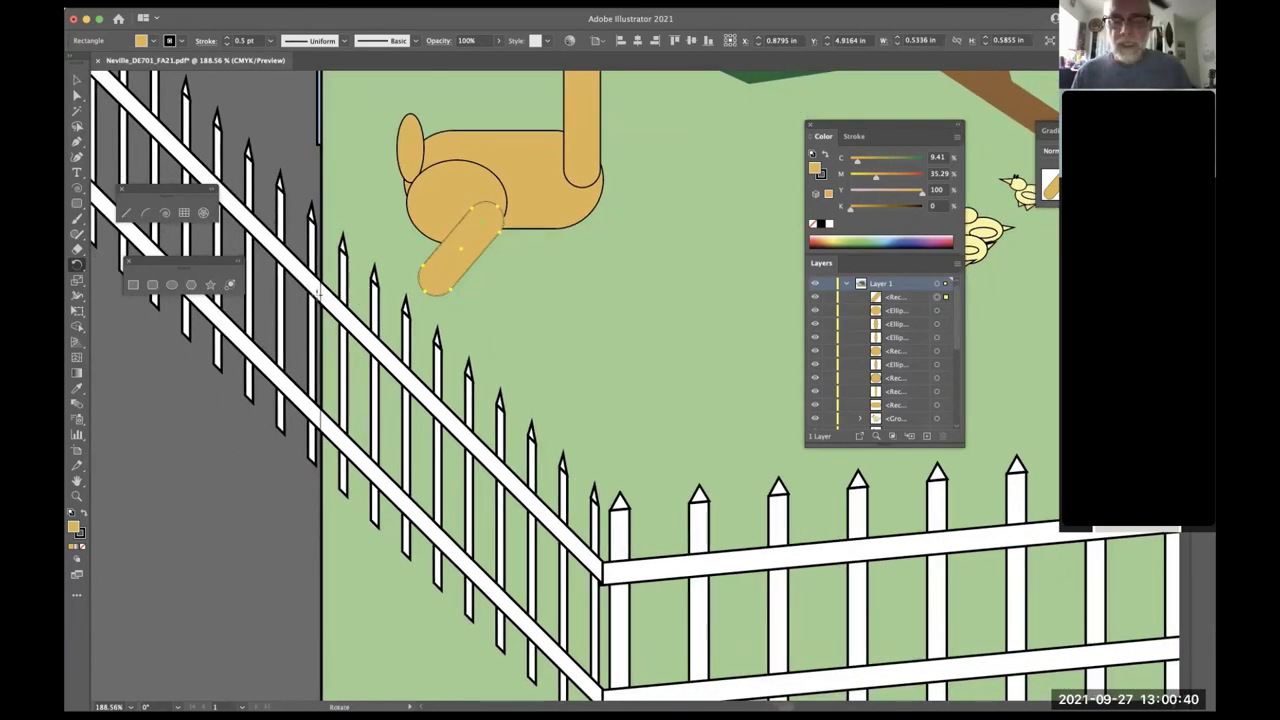
{"action": "key", "text": "l"}
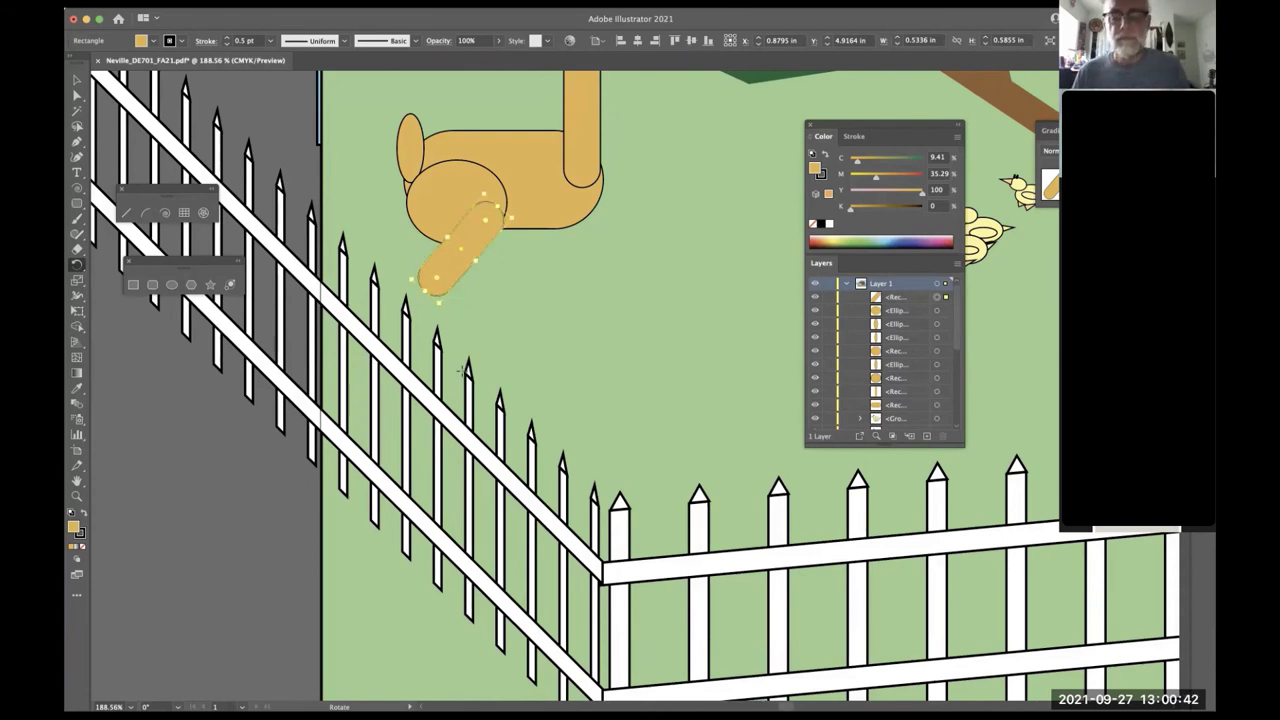
{"action": "left_click_drag", "start_coordinate": [432, 321], "coordinate": [483, 443]}
{"action": "key", "text": "BackSpace"}
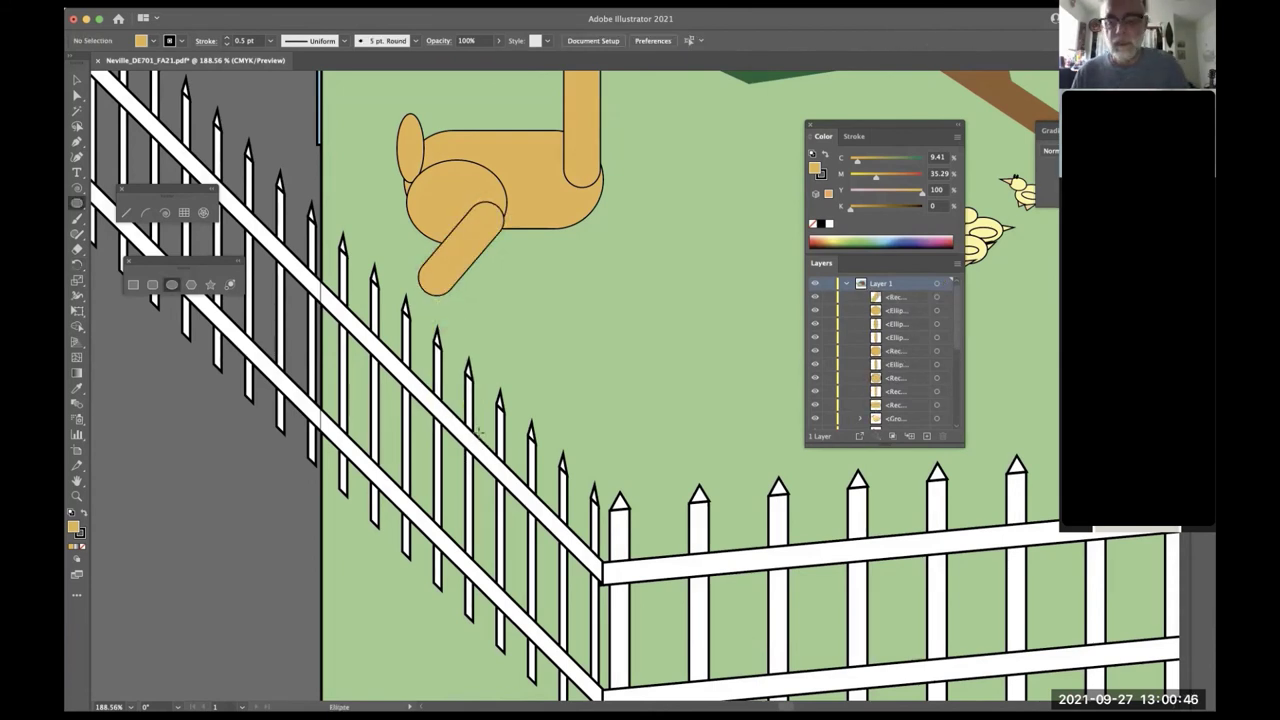
{"action": "key", "text": "m"}
{"action": "left_click_drag", "start_coordinate": [465, 366], "coordinate": [487, 418]}
{"action": "key", "text": "BackSpace"}
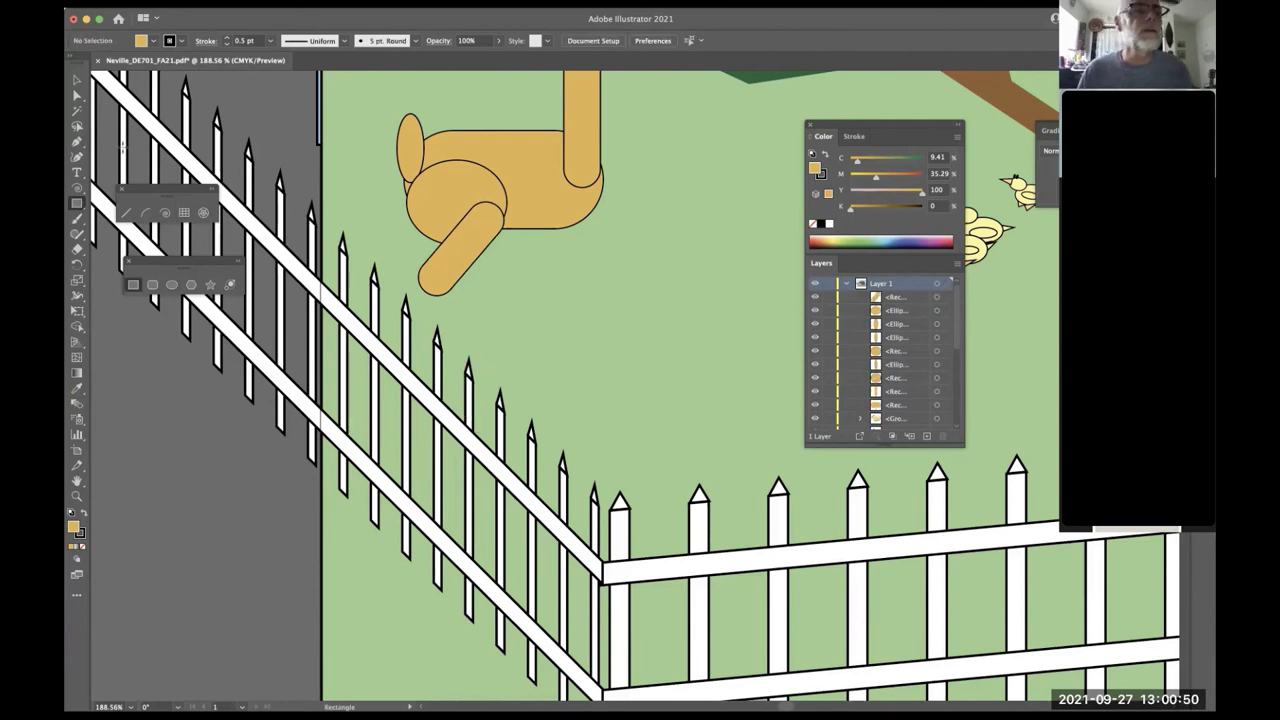
- Draw a rounded-rectangle lower hind leg about 0.14 × 0.63 in, tilt its foot slightly forward and join it to the upper leg
{"action": "left_click", "coordinate": [152, 285]}
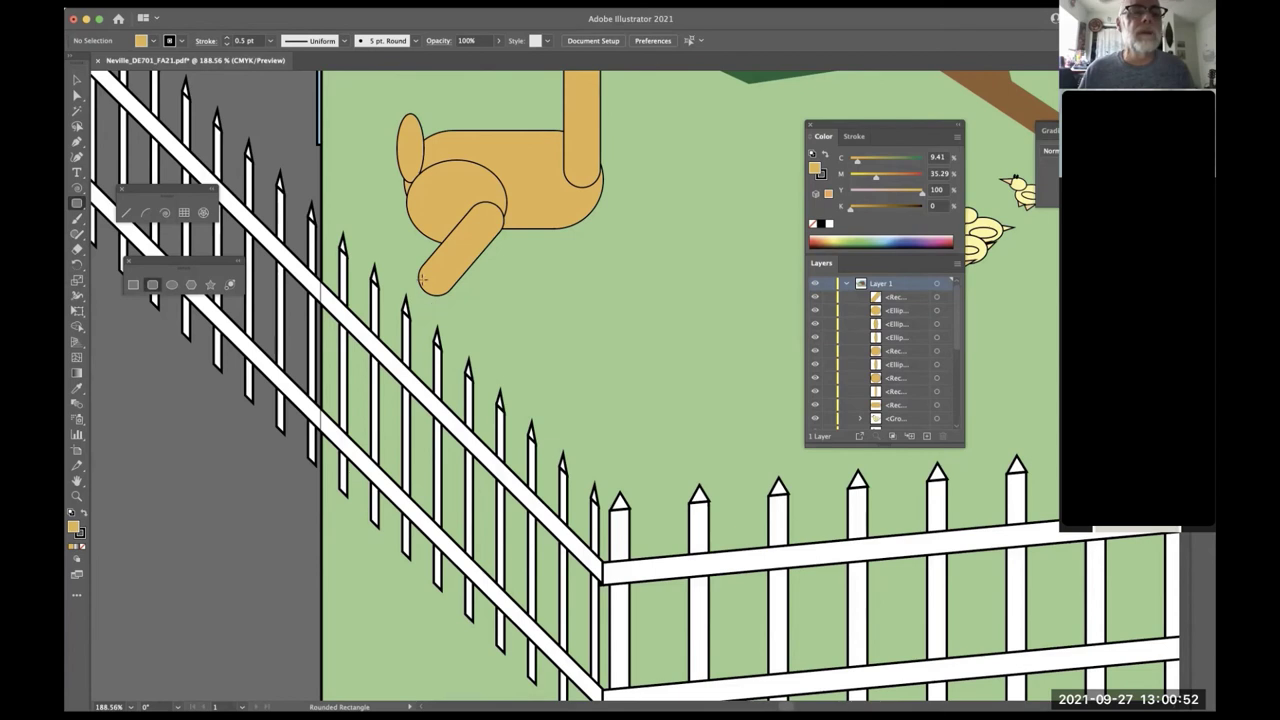
{"action": "left_click_drag", "start_coordinate": [422, 280], "coordinate": [446, 378]}
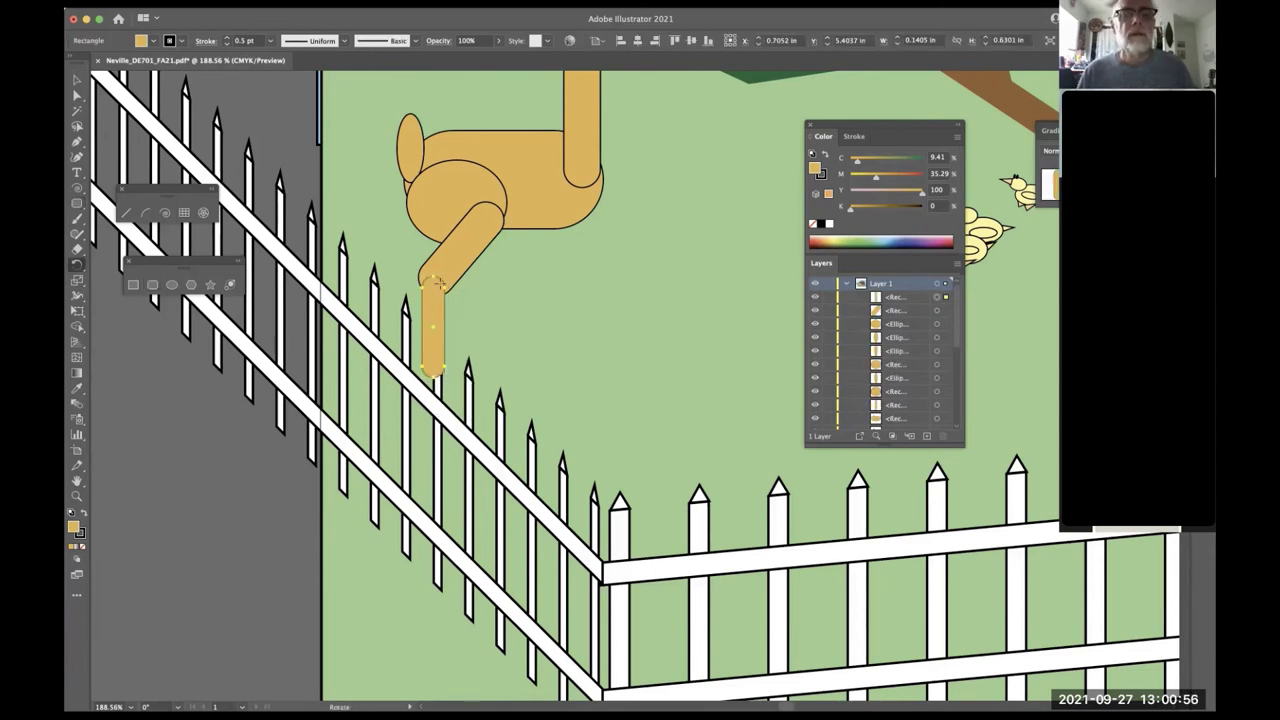
{"action": "key", "text": "r"}
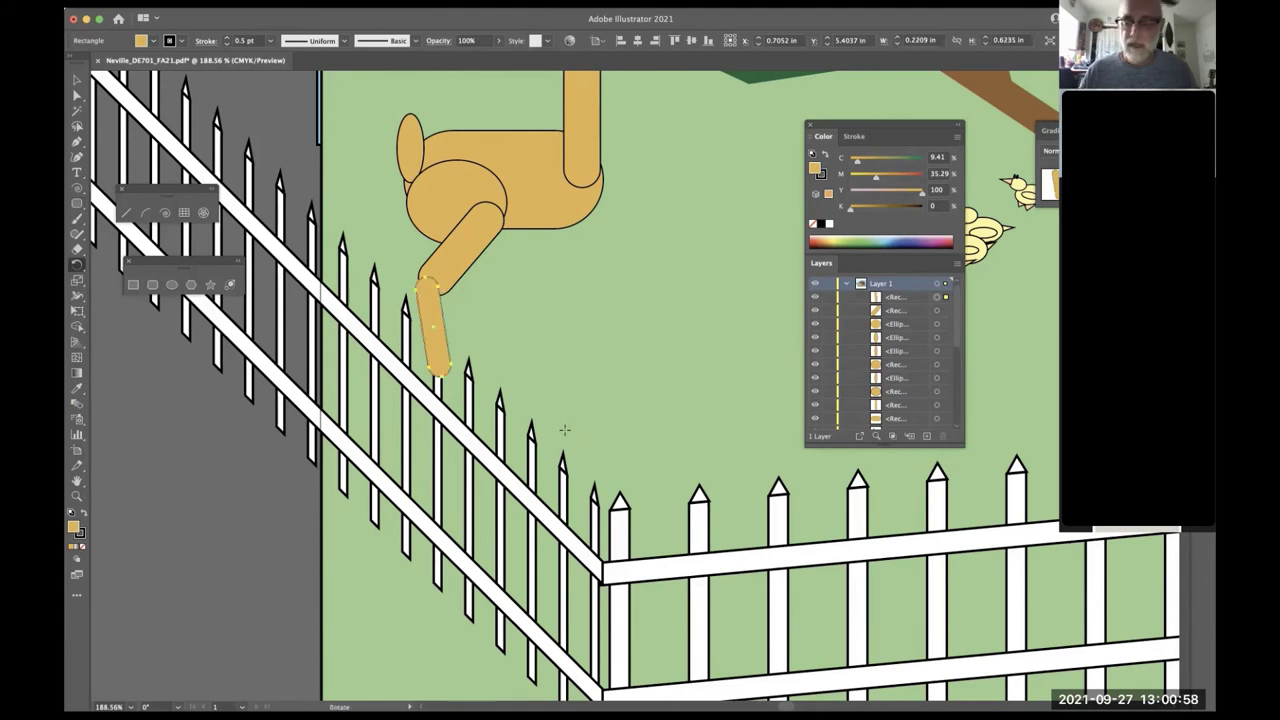
{"action": "left_click_drag", "start_coordinate": [565, 428], "coordinate": [565, 430]}
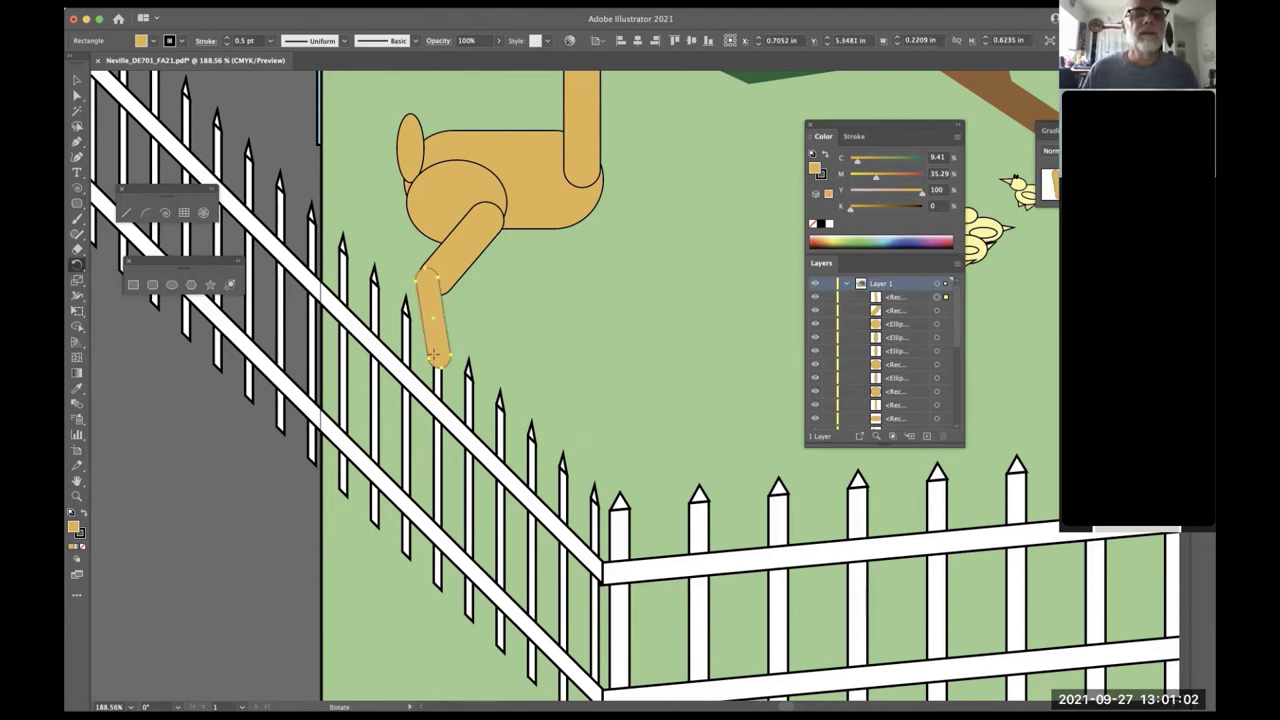
{"action": "mouse_move", "coordinate": [434, 354]}
{"action": "left_mouse_down"}
{"action": "mouse_move", "coordinate": [455, 350]}
{"action": "mouse_move", "coordinate": [444, 357]}
{"action": "left_mouse_up"}
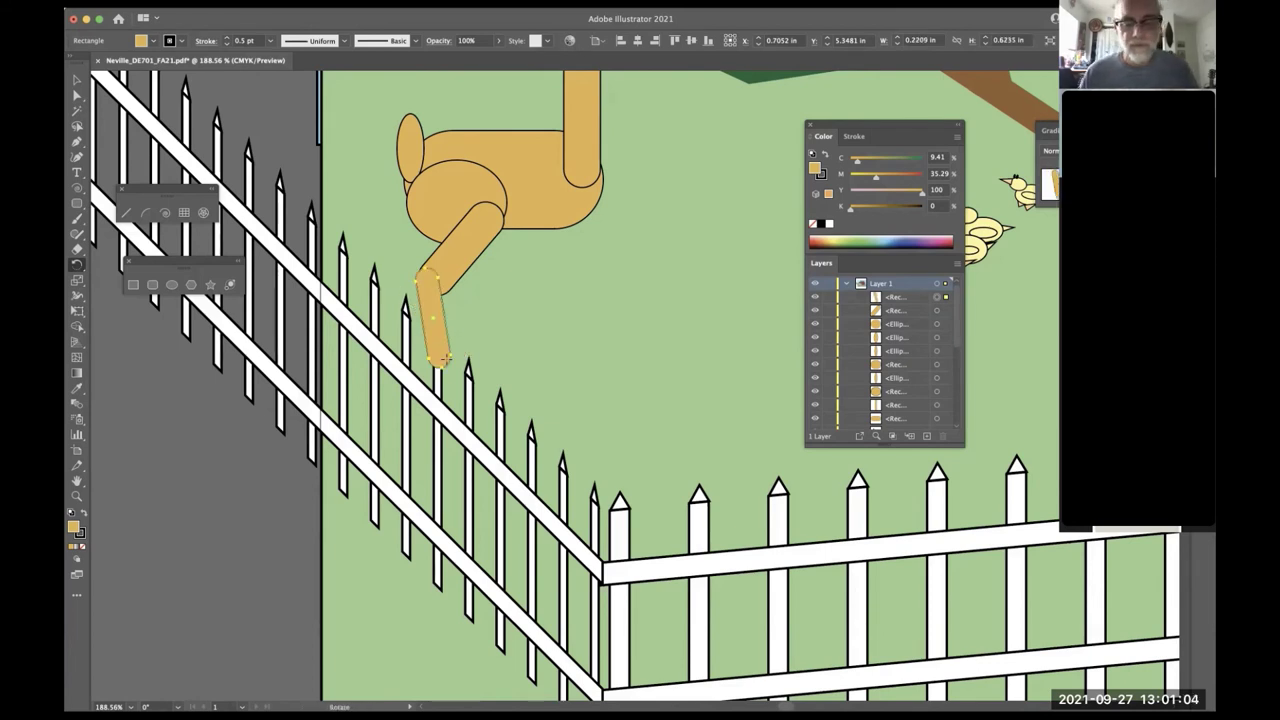
- Draw a rounded-rectangle hoof about 0.18 × 0.12 in at the hind foot, place it behind the lower leg and fill it black
{"action": "key", "text": "l"}
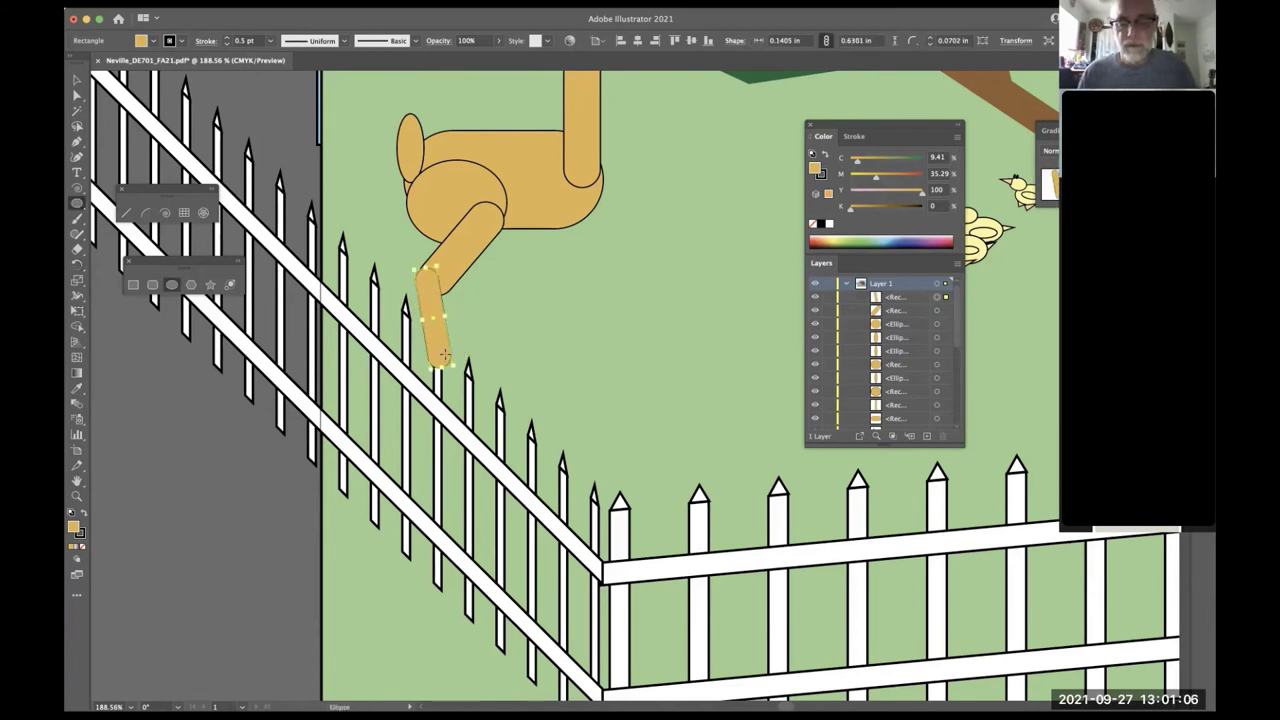
{"action": "left_click", "coordinate": [152, 284]}
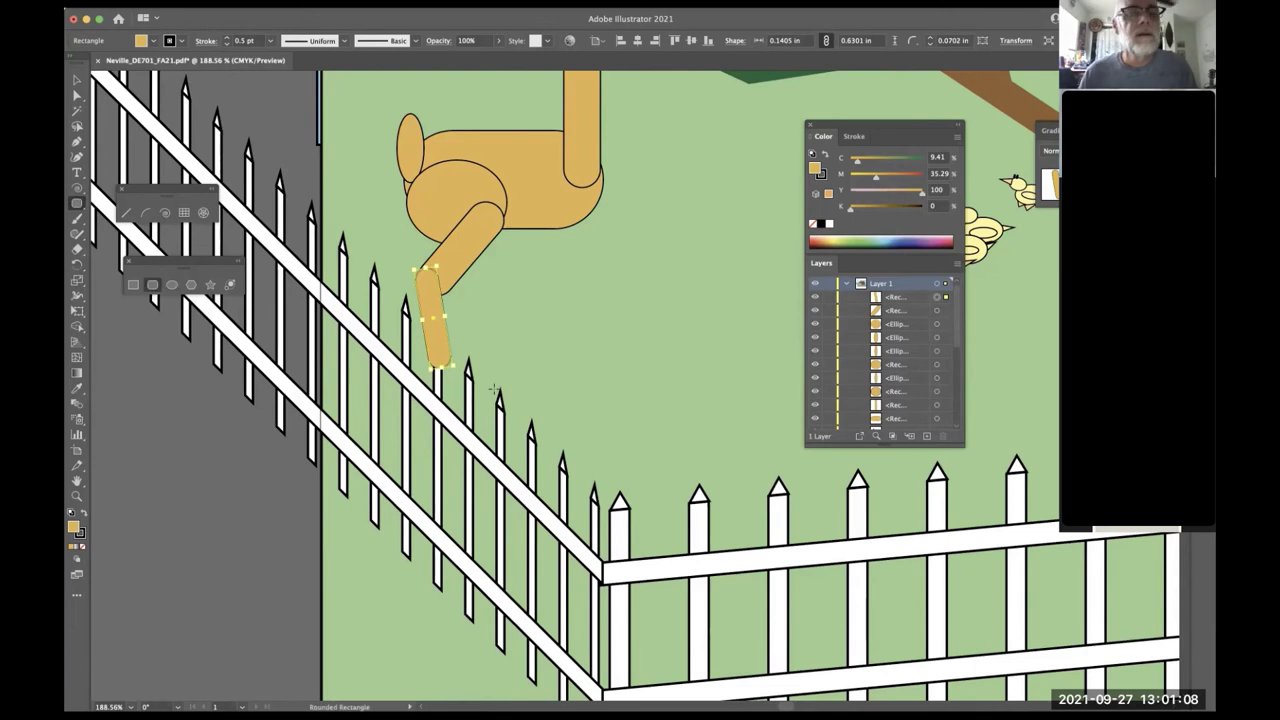
{"action": "mouse_move", "coordinate": [479, 360]}
{"action": "left_mouse_down"}
{"action": "mouse_move", "coordinate": [510, 387]}
{"action": "mouse_move", "coordinate": [457, 372]}
{"action": "left_mouse_up"}
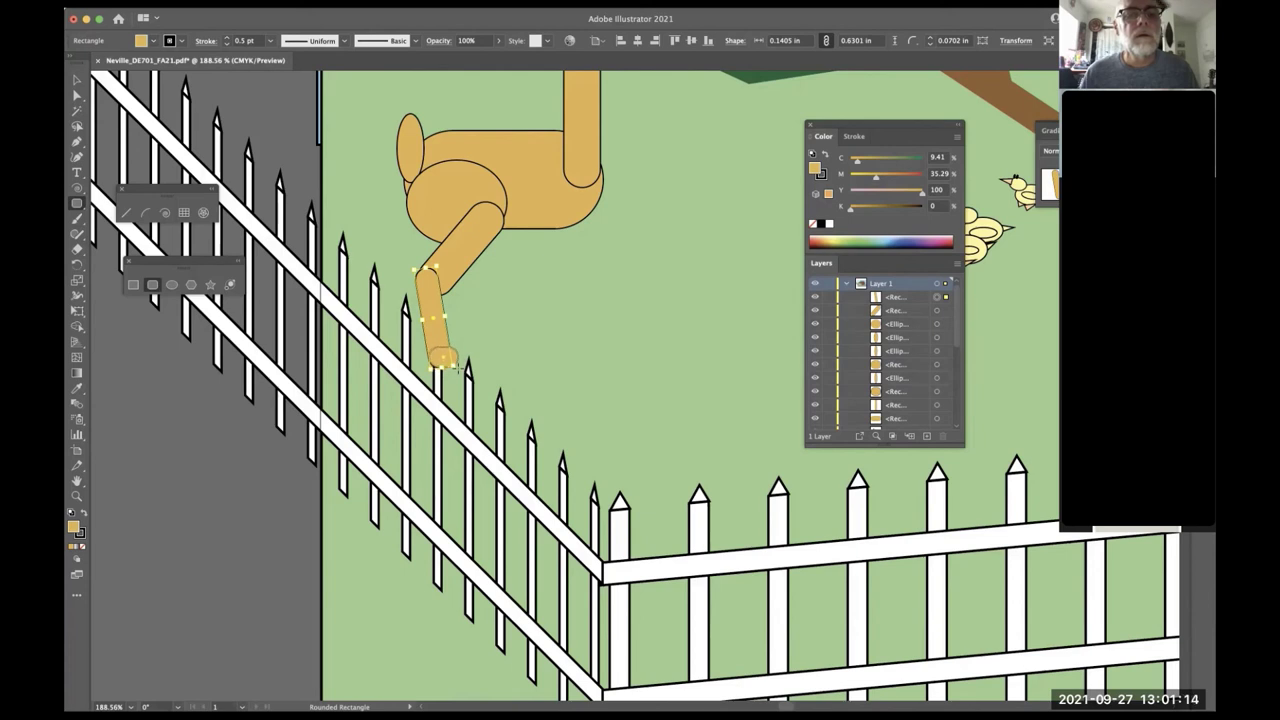
{"action": "left_click", "coordinate": [446, 360]}
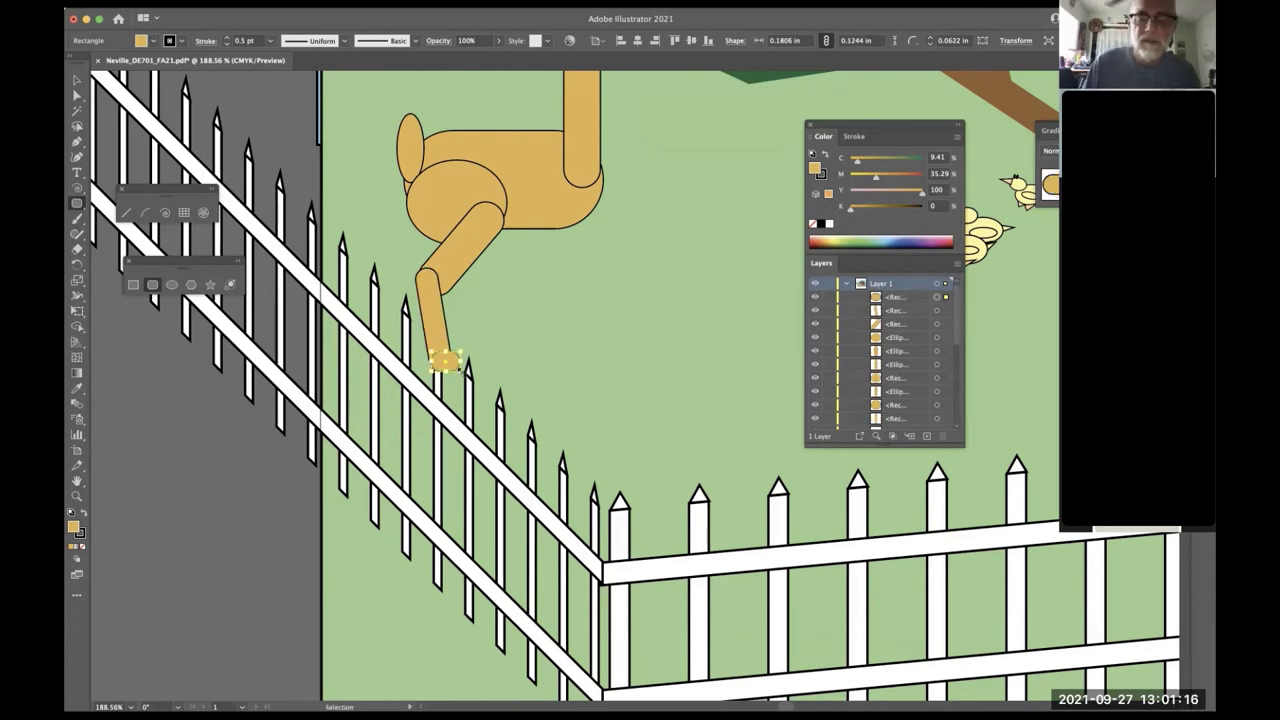
{"action": "left_click", "coordinate": [936, 310]}
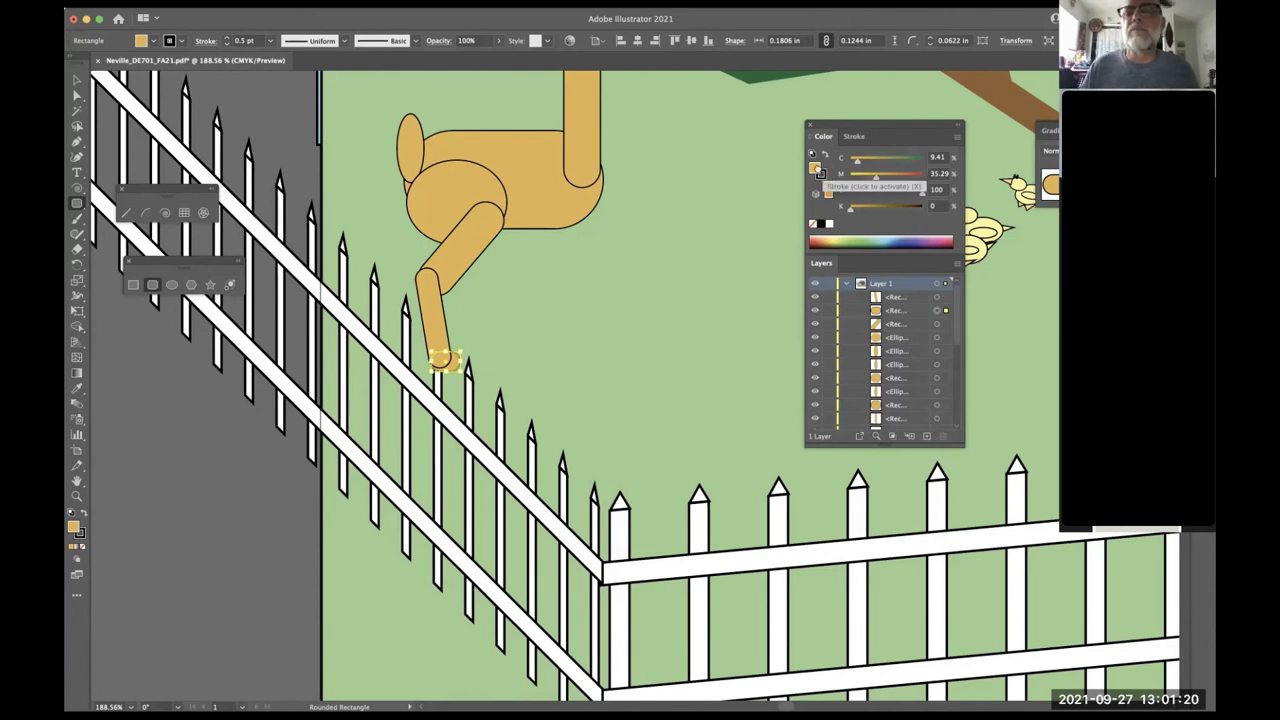
{"action": "left_click_drag", "start_coordinate": [823, 179], "coordinate": [816, 168]}
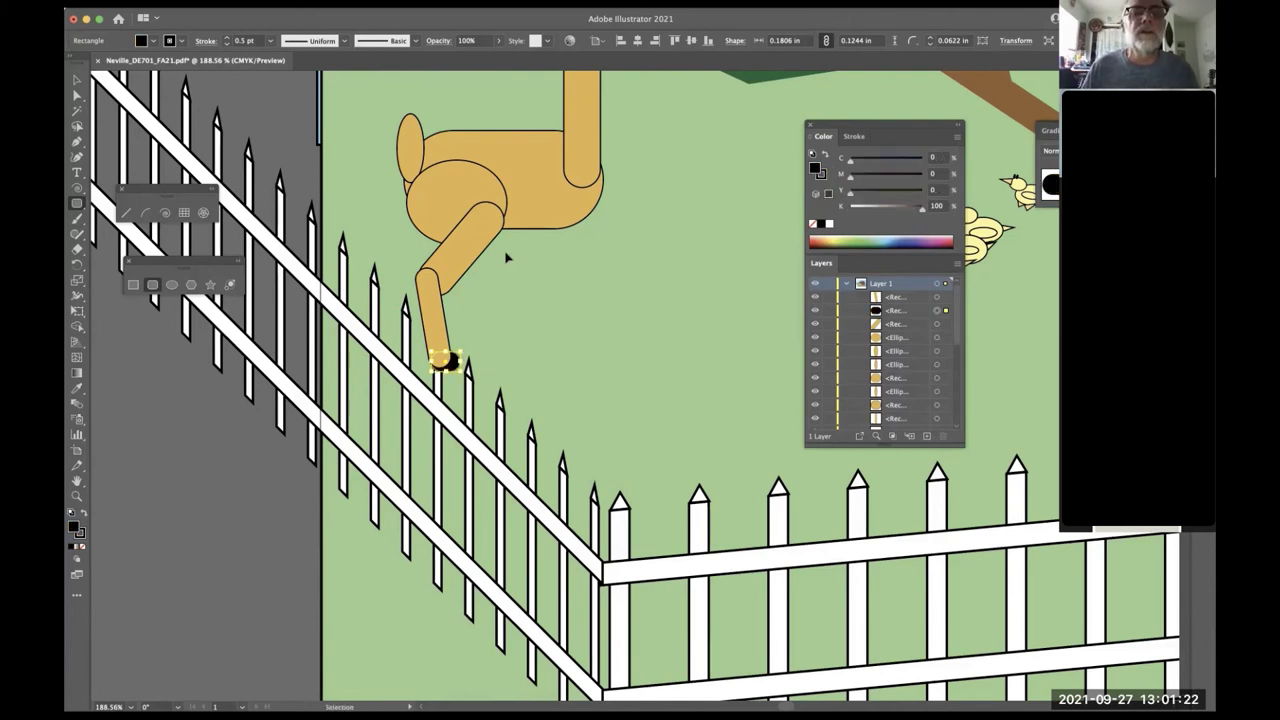
- Duplicate the whole hind leg up and toward the front, and send the copy's upper segment to the back
{"action": "left_click", "coordinate": [436, 313]}
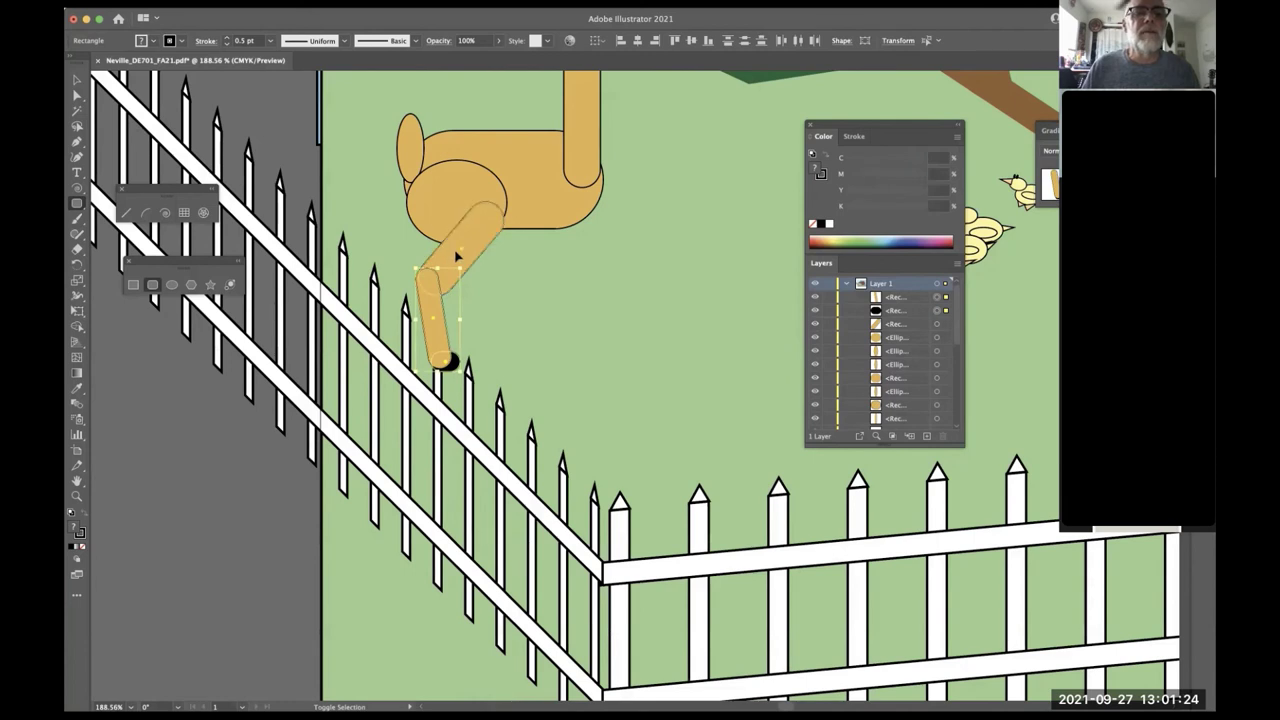
{"action": "left_click_drag", "start_coordinate": [463, 252], "coordinate": [473, 193]}
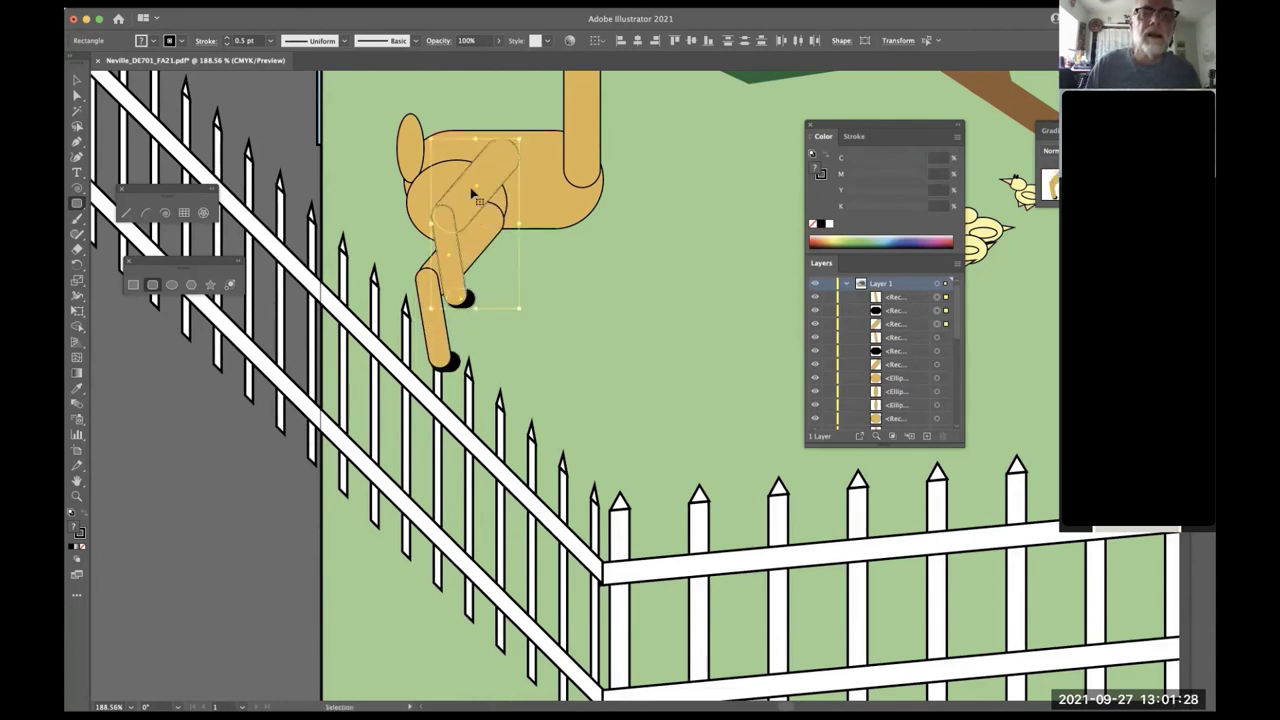
{"action": "left_click", "coordinate": [335, 101]}
{"action": "left_click", "coordinate": [495, 190]}
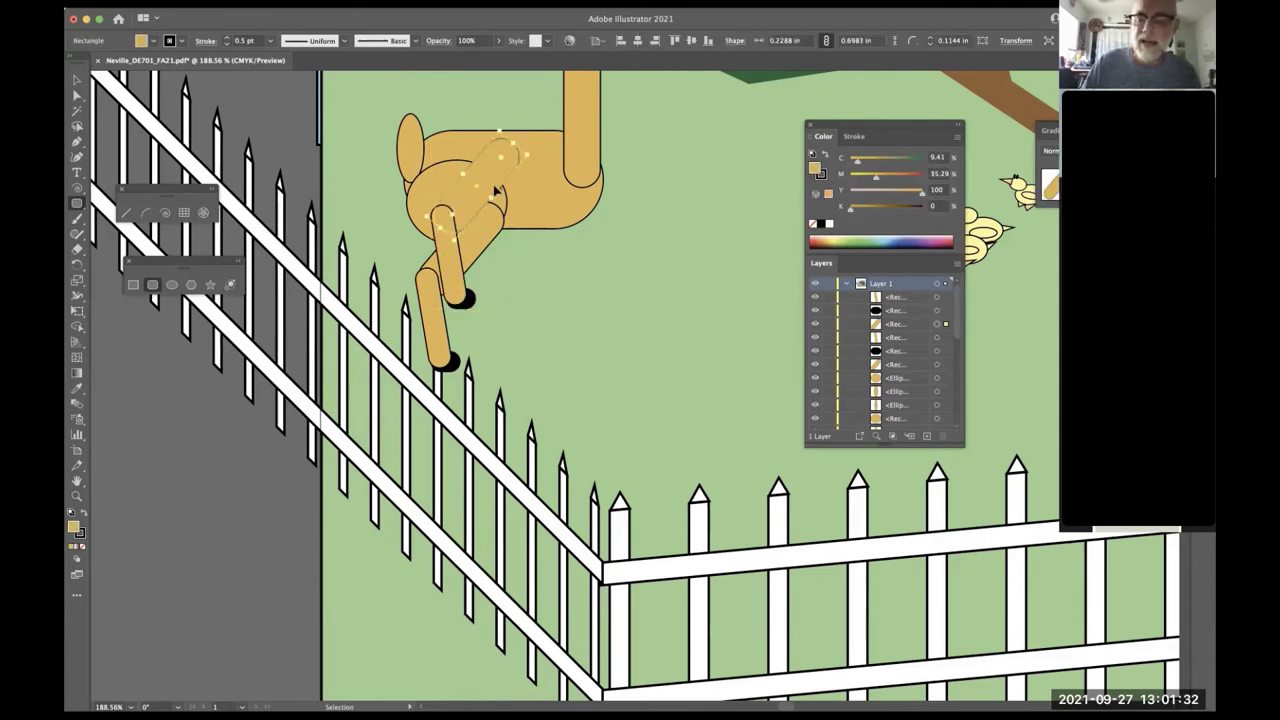
{"action": "key", "text": "super+shift+bracketleft"}
{"action": "key", "text": "super+shift+a"}
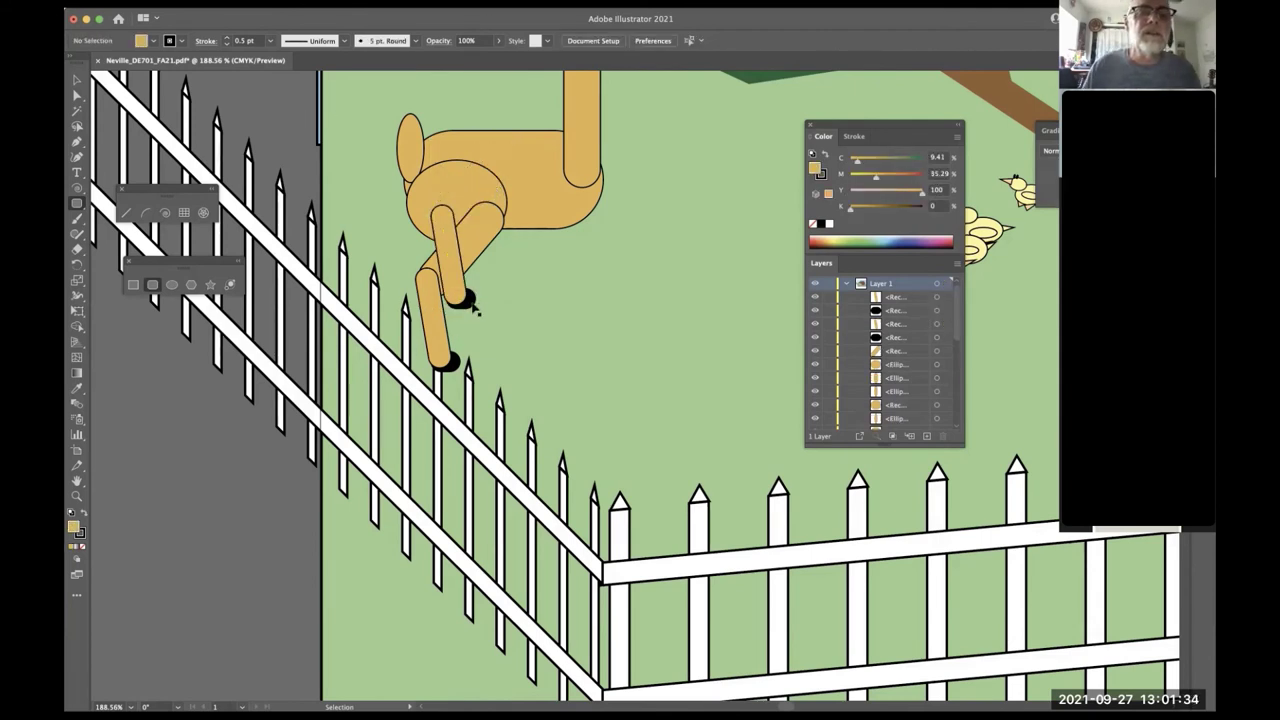
- Send the copied lower hind leg and hoof backward until they sit behind the haunch and the near upper leg
{"action": "left_click", "coordinate": [468, 302]}
{"action": "left_click", "coordinate": [449, 245], "text": "shift"}
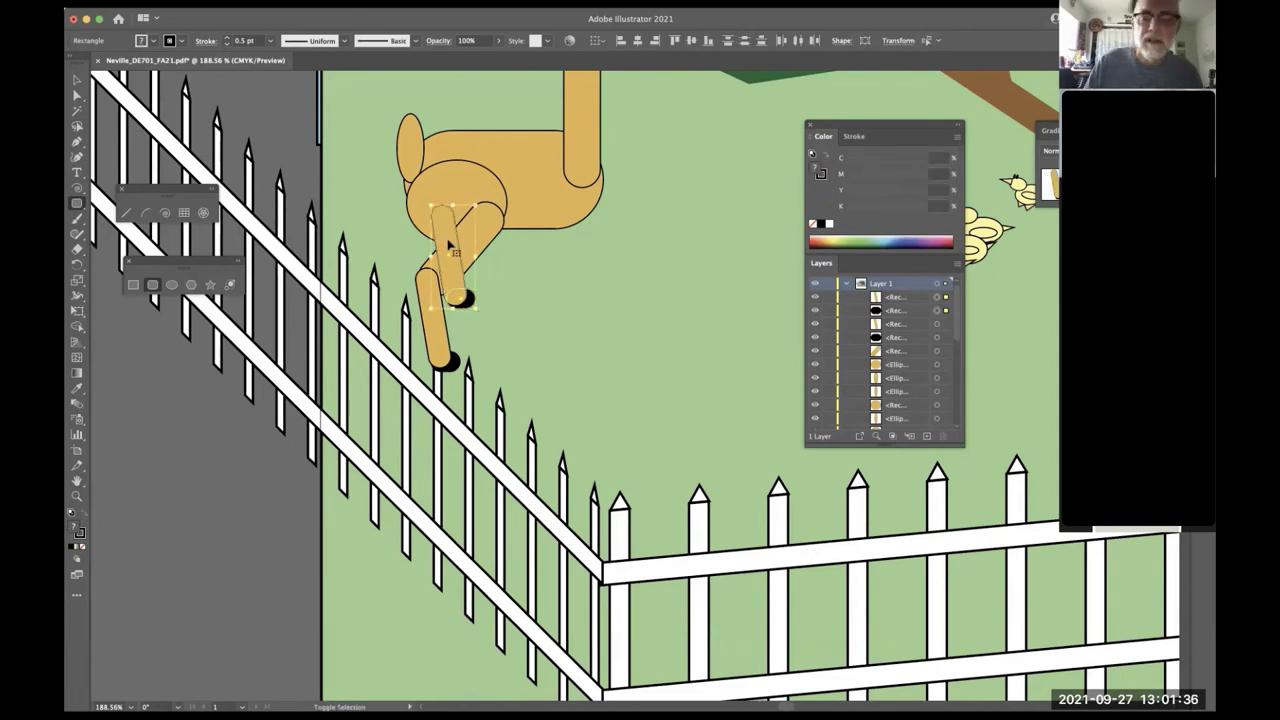
{"action": "key", "text": "super+bracketleft"}
{"action": "key", "text": "super+bracketleft"}
{"action": "key", "text": "super+bracketleft"}
{"action": "key", "text": "super+bracketleft"}
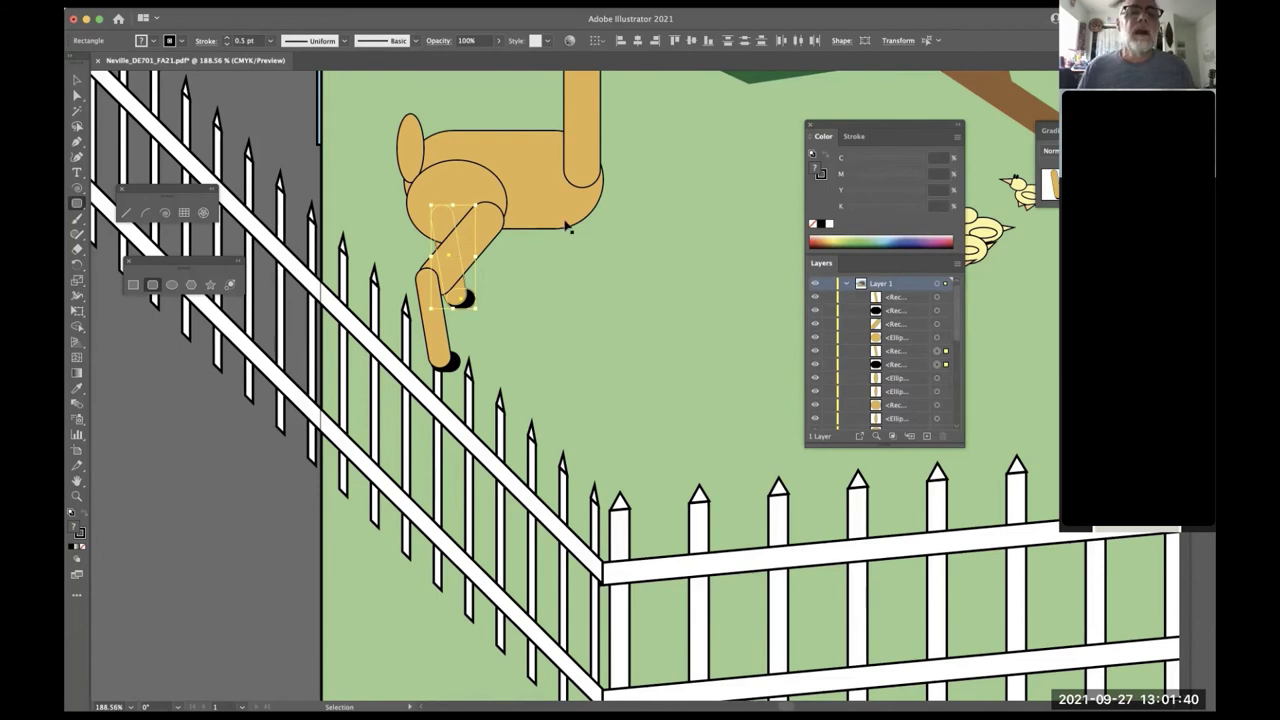
- Place a copy of the upper hind leg below the neck as an upper front leg and rotate it to nearly vertical
{"action": "key", "text": "m"}
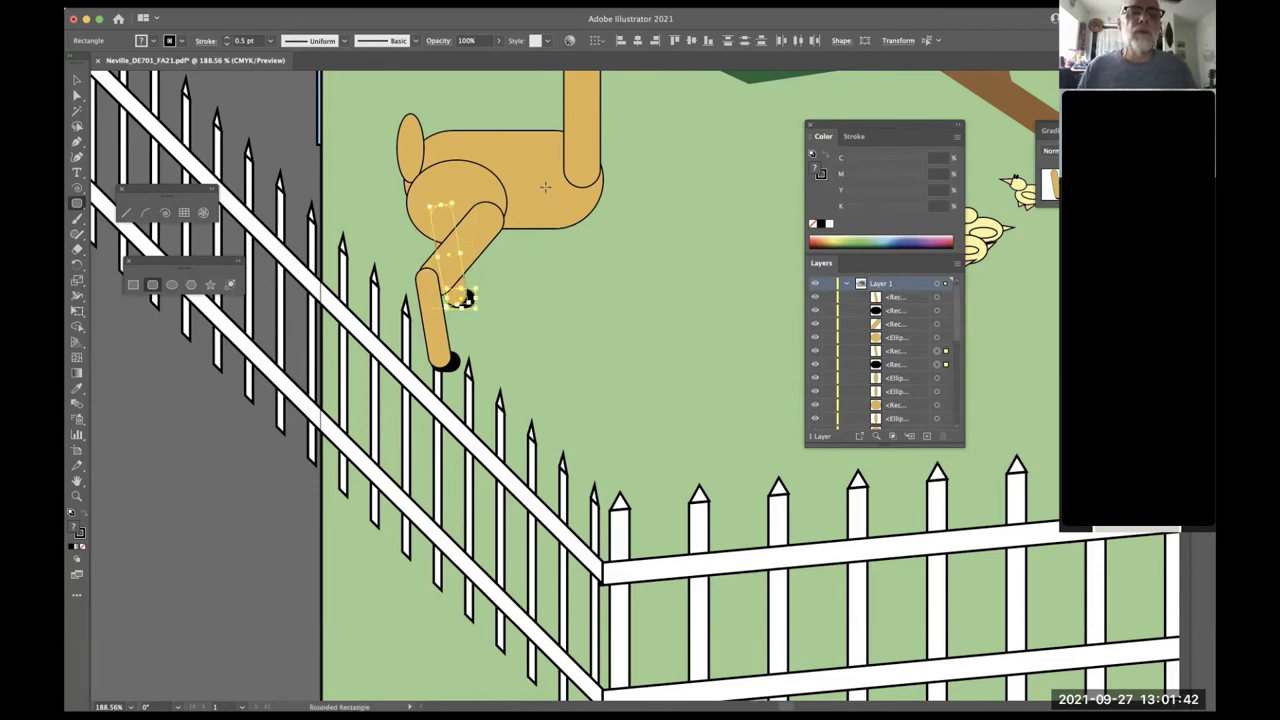
{"action": "left_click_drag", "start_coordinate": [516, 216], "coordinate": [570, 211]}
{"action": "key", "text": "r"}
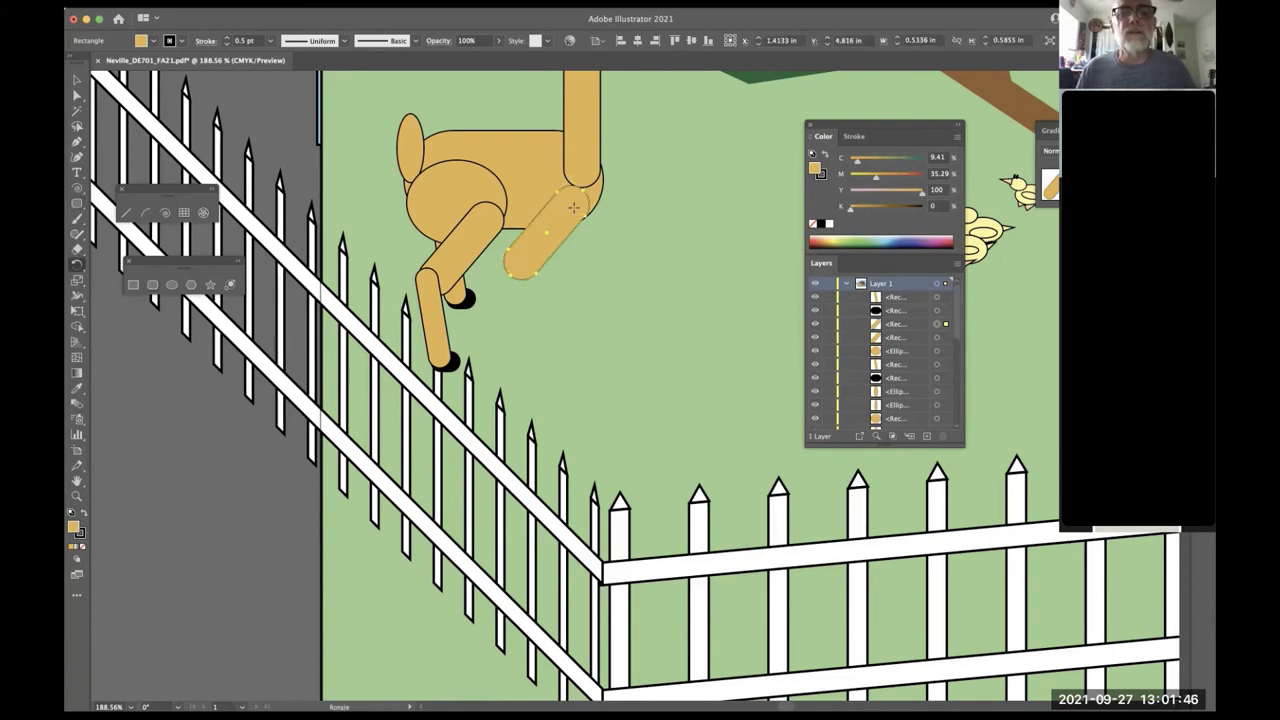
{"action": "left_click", "coordinate": [570, 207]}
{"action": "left_click_drag", "start_coordinate": [507, 314], "coordinate": [557, 287]}
{"action": "key", "text": "v"}
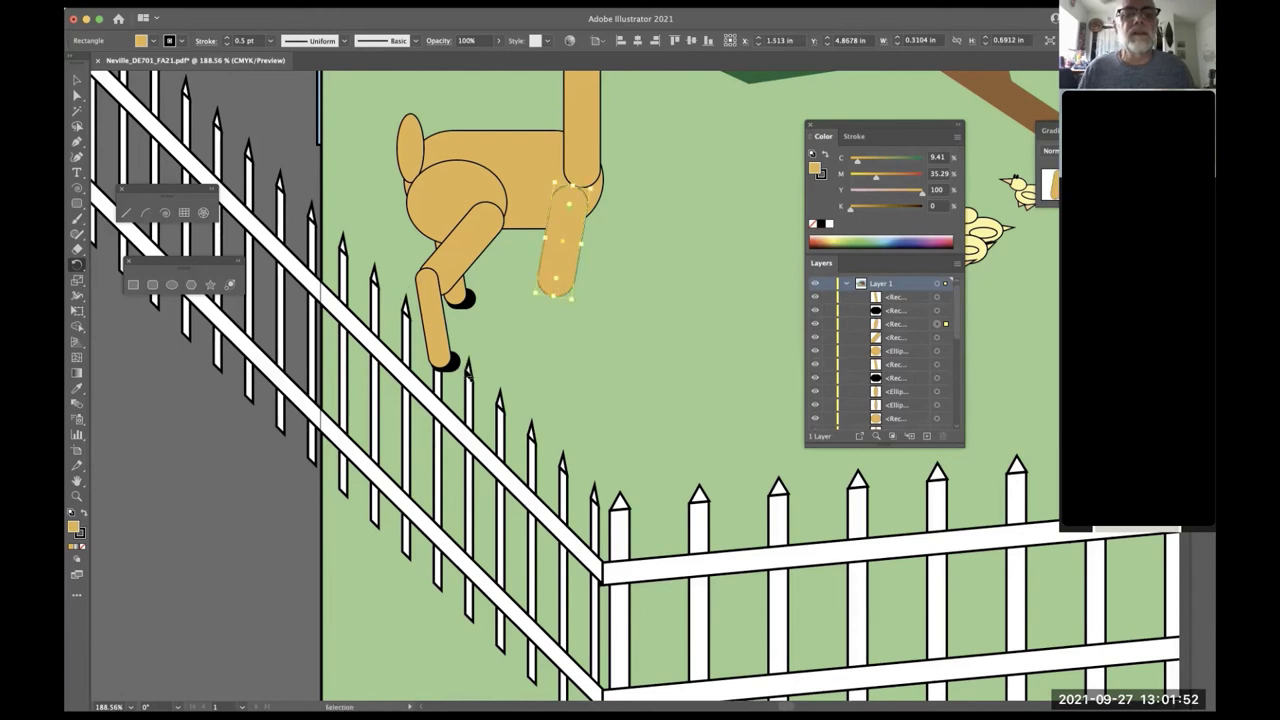
- Copy the lower hind leg and hoof to beneath the upper front leg, keeping them behind it
{"action": "left_click", "coordinate": [457, 368]}
{"action": "left_click", "coordinate": [462, 300]}
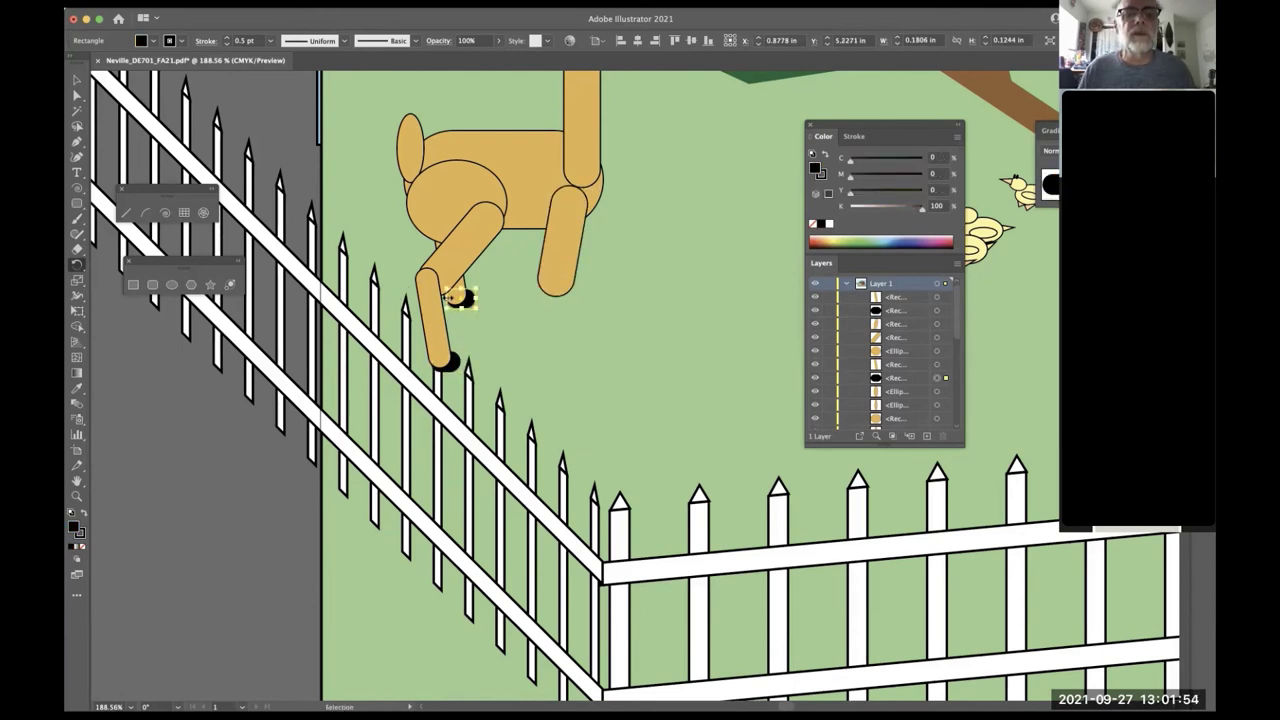
{"action": "left_click_drag", "start_coordinate": [462, 300], "coordinate": [570, 339]}
{"action": "left_click", "coordinate": [570, 340], "text": "shift"}
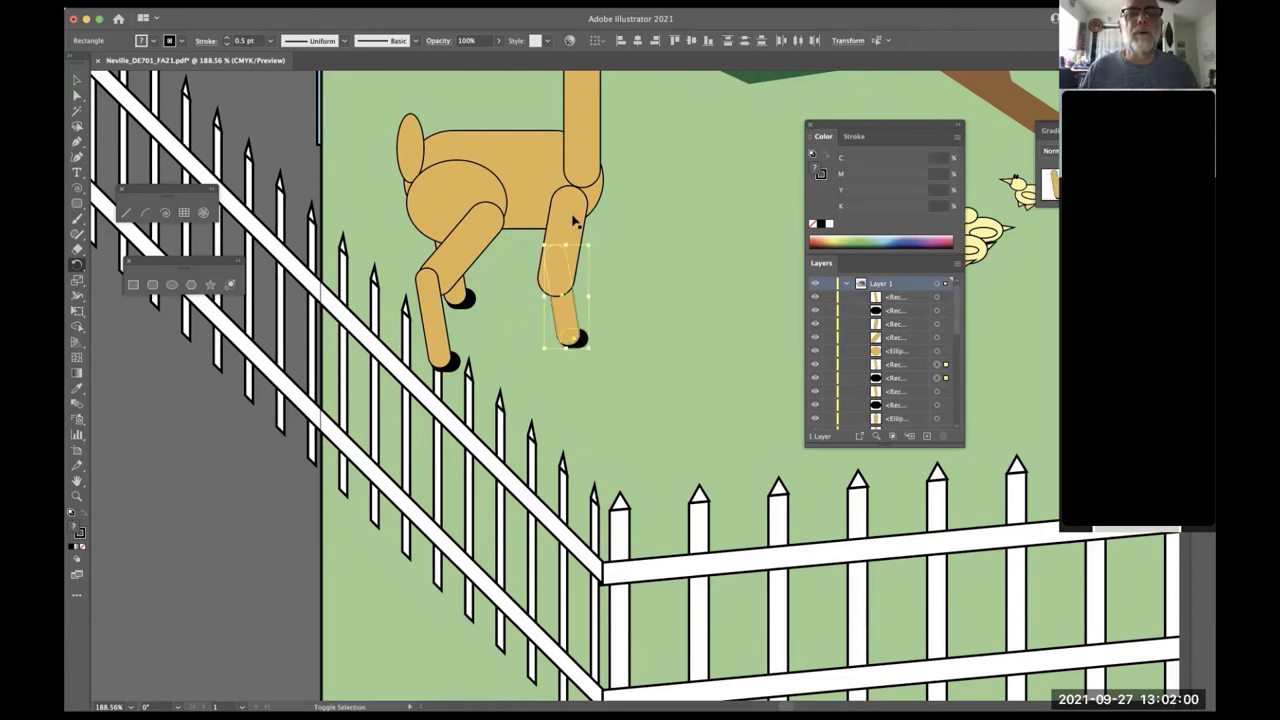
- Duplicate the whole front leg up and toward the chest, and send the copy backward behind the near front leg and neck
{"action": "left_click_drag", "start_coordinate": [574, 220], "coordinate": [598, 157]}
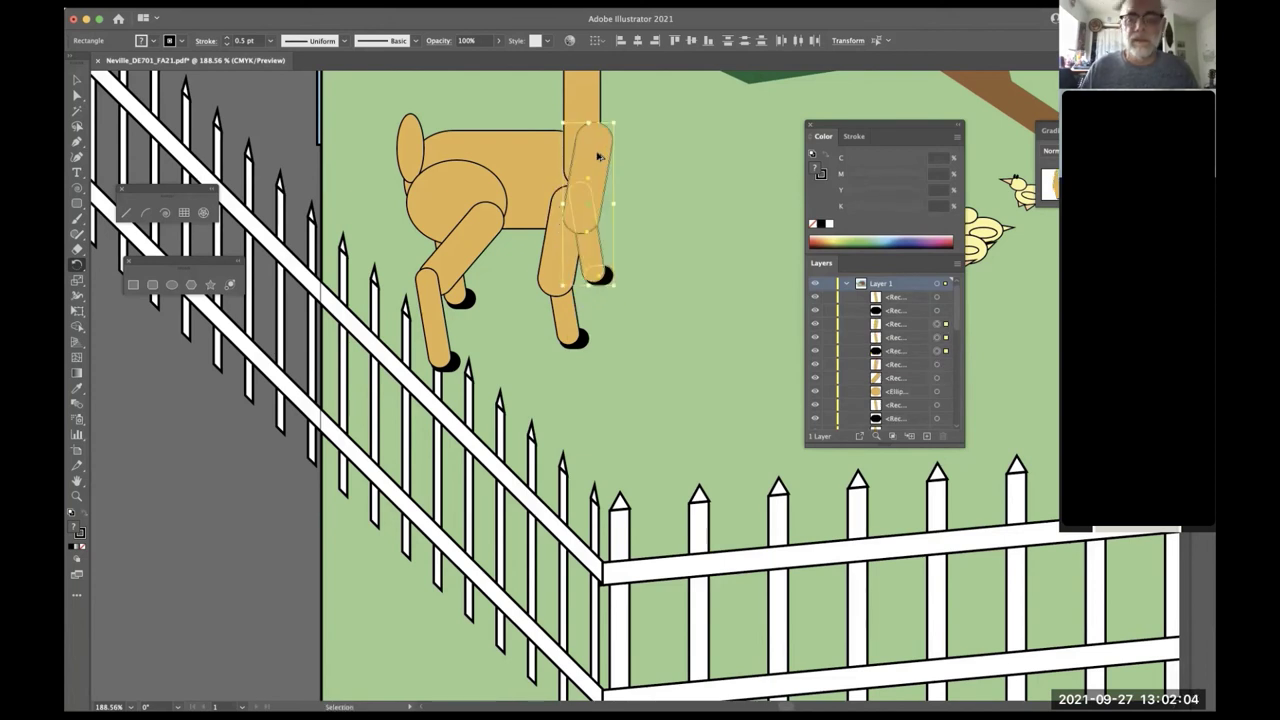
{"action": "key", "text": "super+bracketleft"}
{"action": "key", "text": "super+bracketleft"}
{"action": "key", "text": "super+bracketleft"}
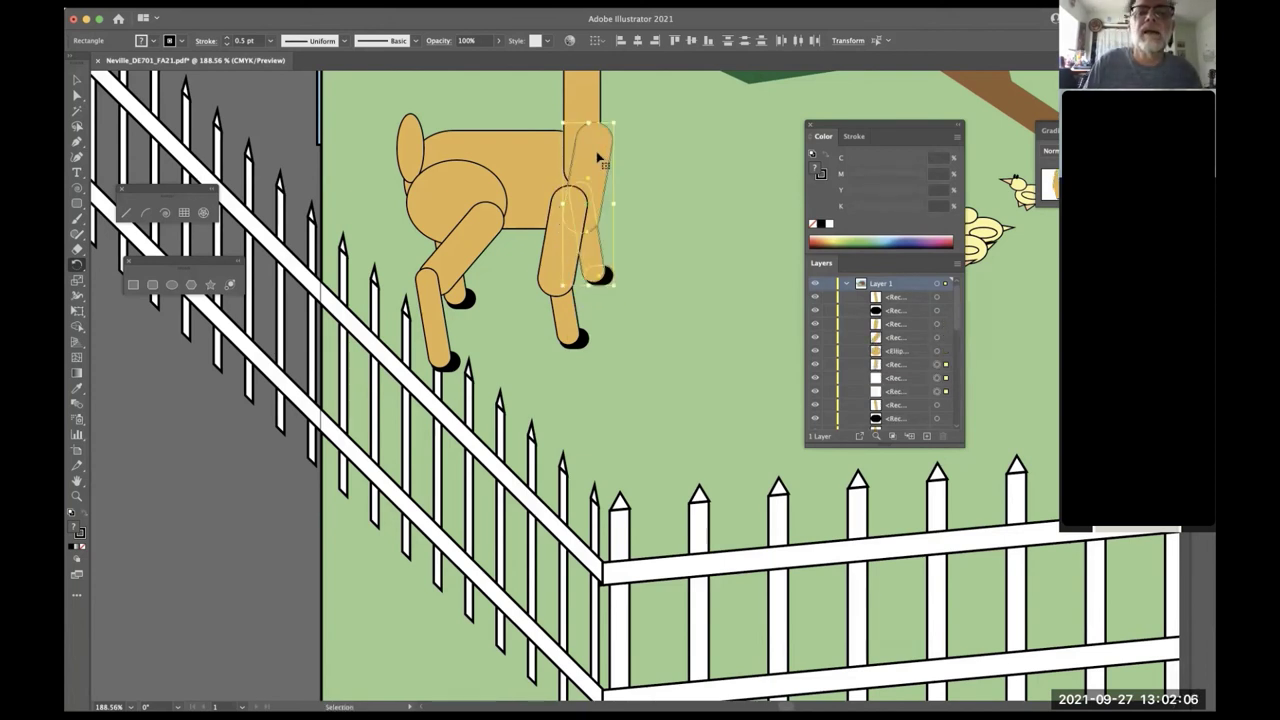
{"action": "key", "text": "super+bracketleft"}
{"action": "key", "text": "super+bracketleft"}
{"action": "key", "text": "super+bracketleft"}
{"action": "key", "text": "super+bracketleft"}
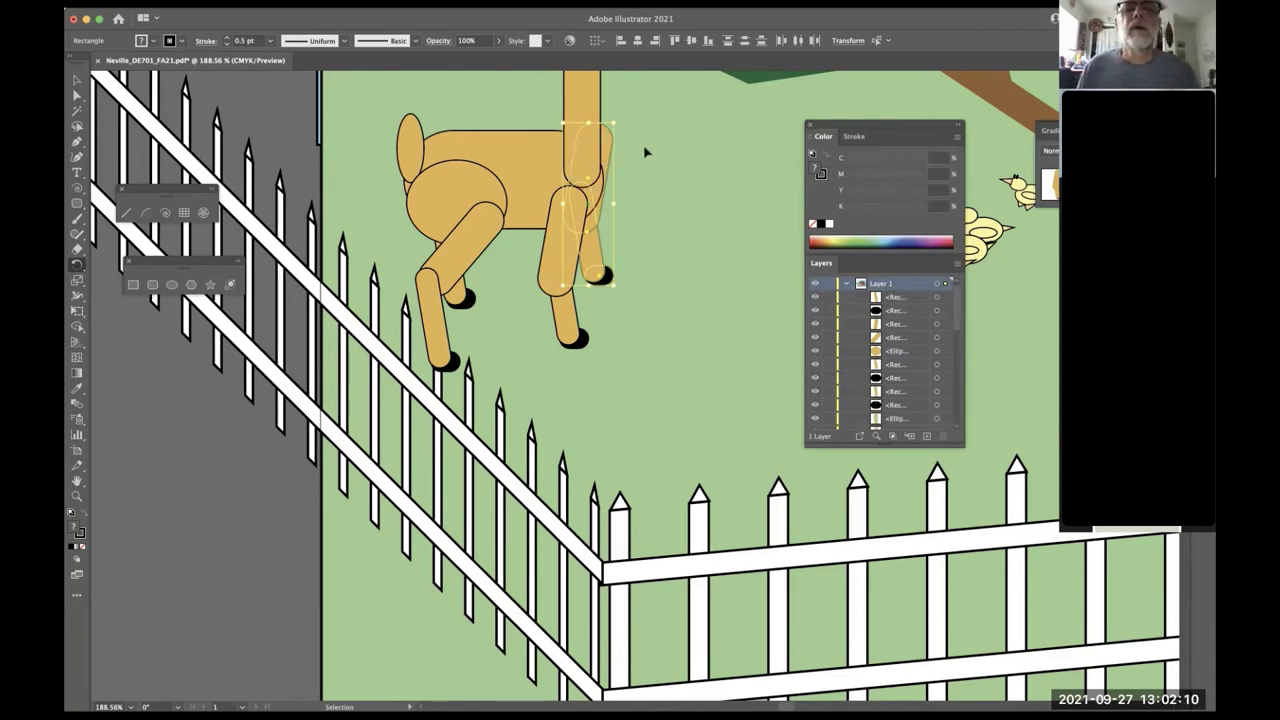
- Rotate the far front leg's upper segment upright and tuck it within the chest outline
{"action": "left_click", "coordinate": [614, 146]}
{"action": "left_click", "coordinate": [617, 224]}
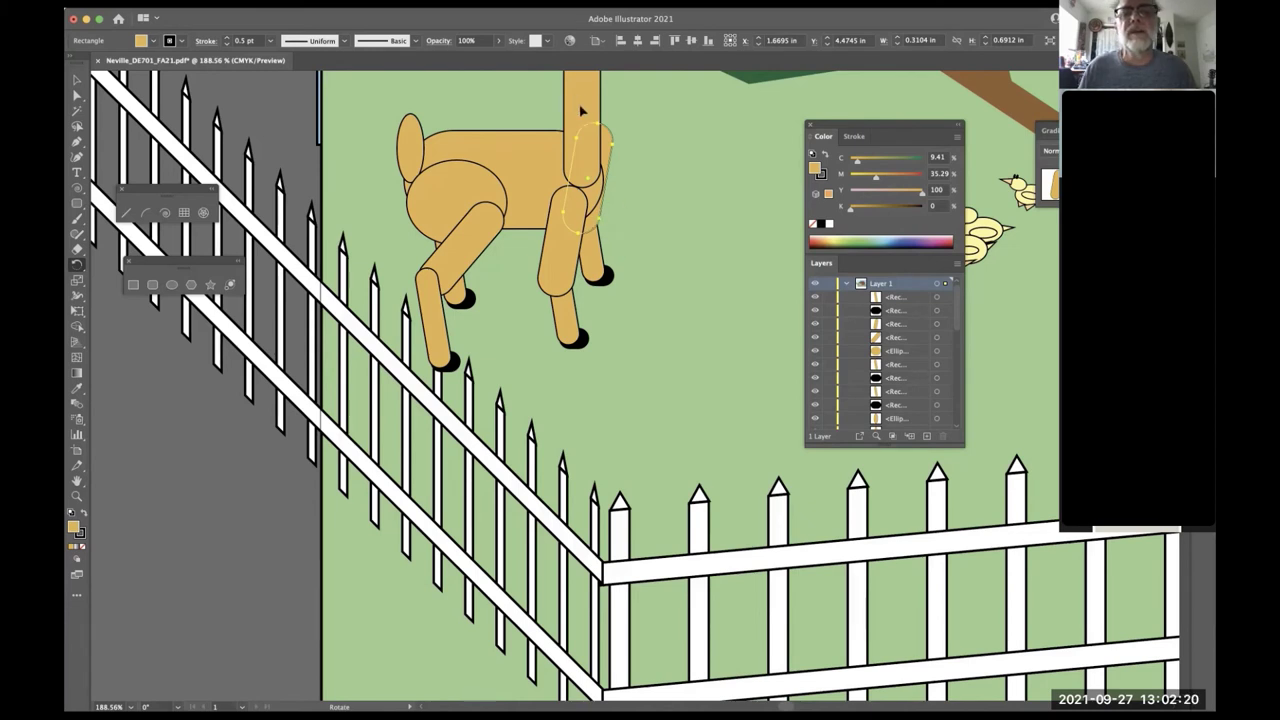
{"action": "mouse_move", "coordinate": [580, 110]}
{"action": "left_mouse_down"}
{"action": "mouse_move", "coordinate": [558, 110]}
{"action": "mouse_move", "coordinate": [576, 86]}
{"action": "left_mouse_up"}
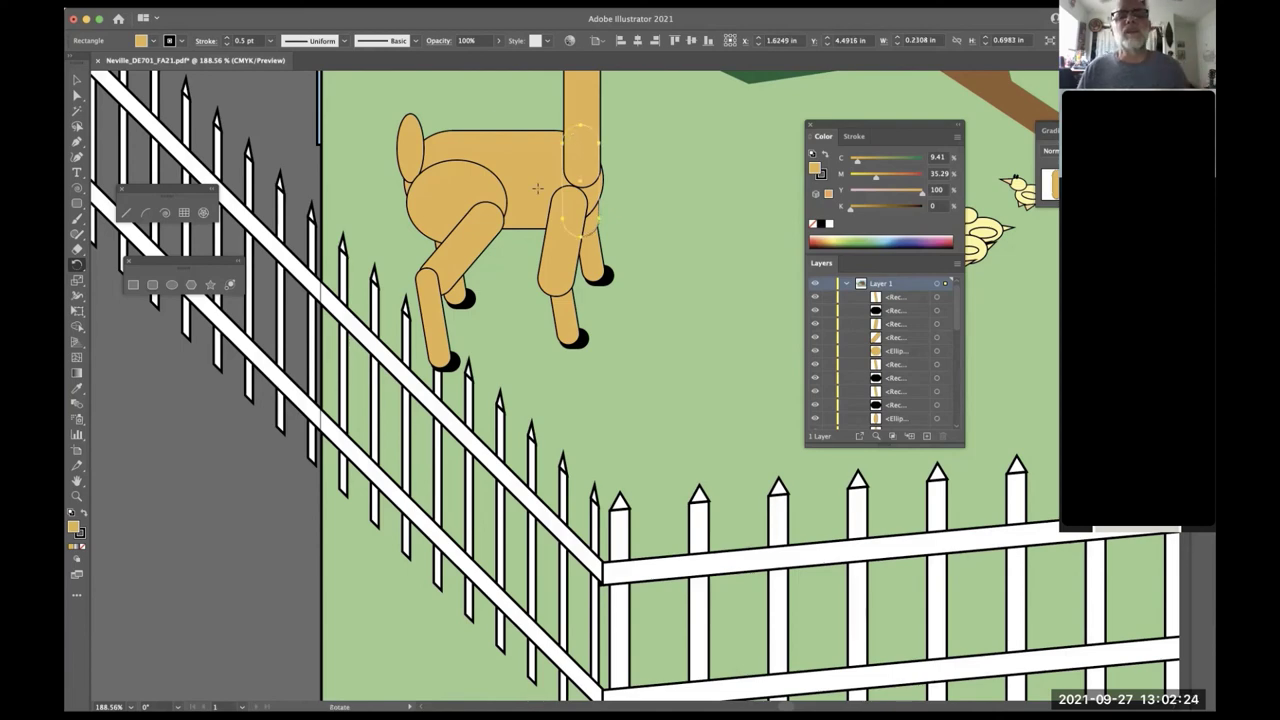
- Draw a black ellipse eye about 0.05 × 0.13 in on the animal's head and place a copy beside it behind the head
{"action": "key", "text": "super+1"}
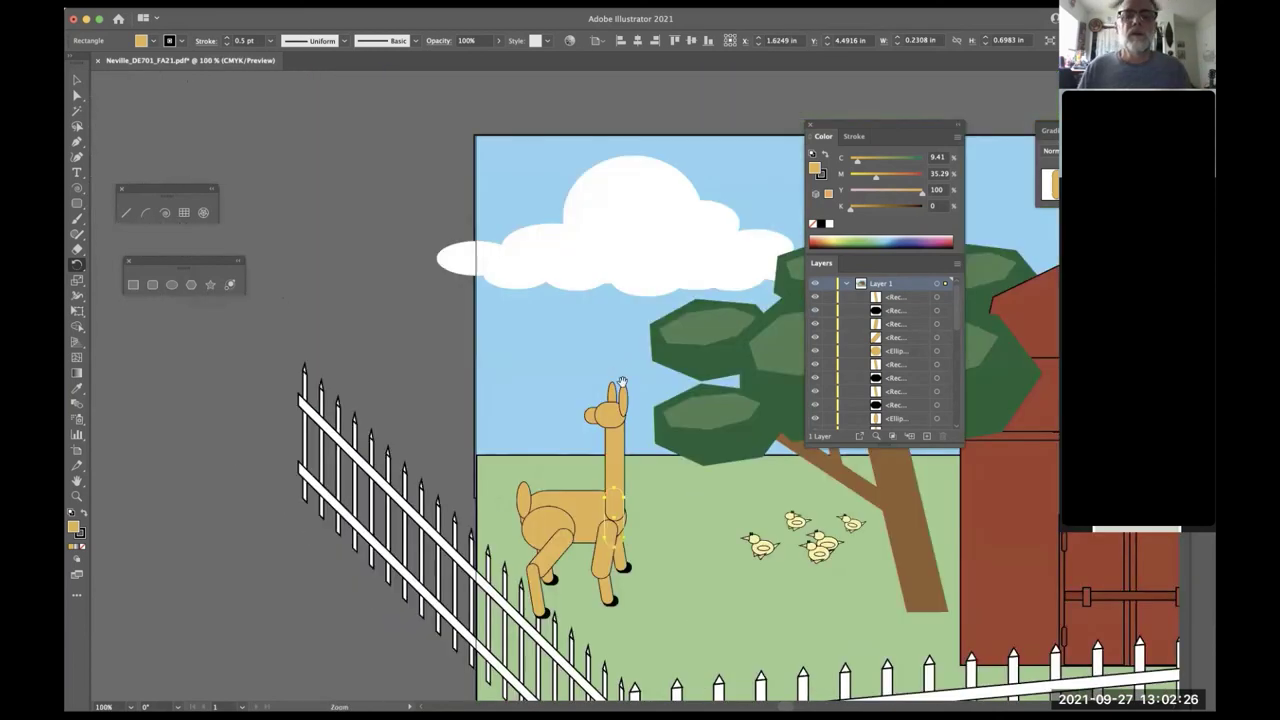
{"action": "left_click_drag", "start_coordinate": [607, 420], "coordinate": [697, 193]}
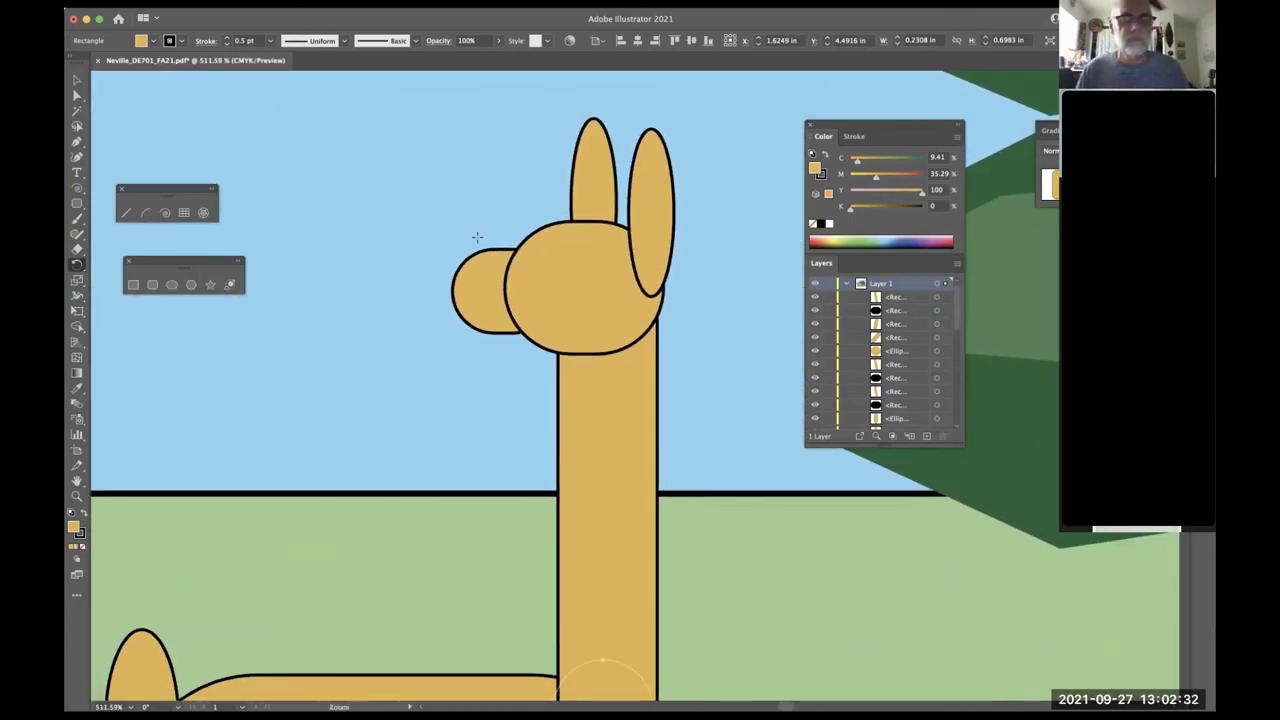
{"action": "left_click", "coordinate": [171, 285]}
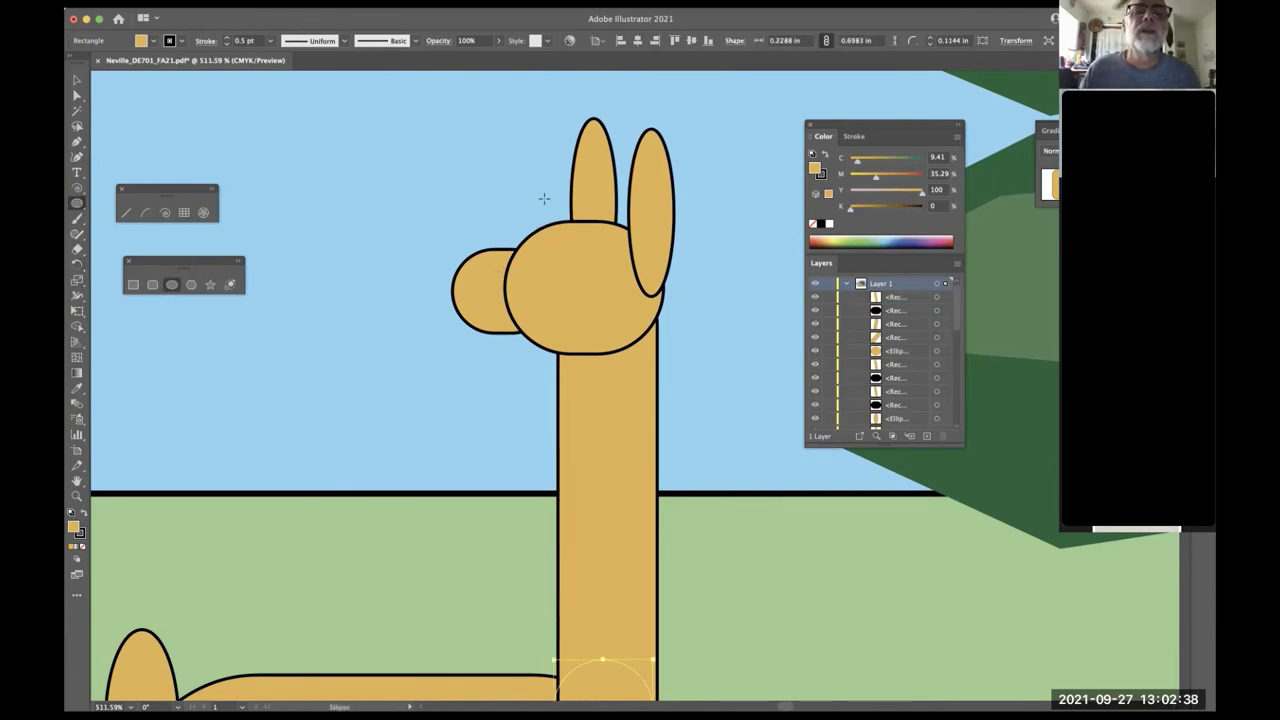
{"action": "left_click_drag", "start_coordinate": [543, 198], "coordinate": [569, 258]}
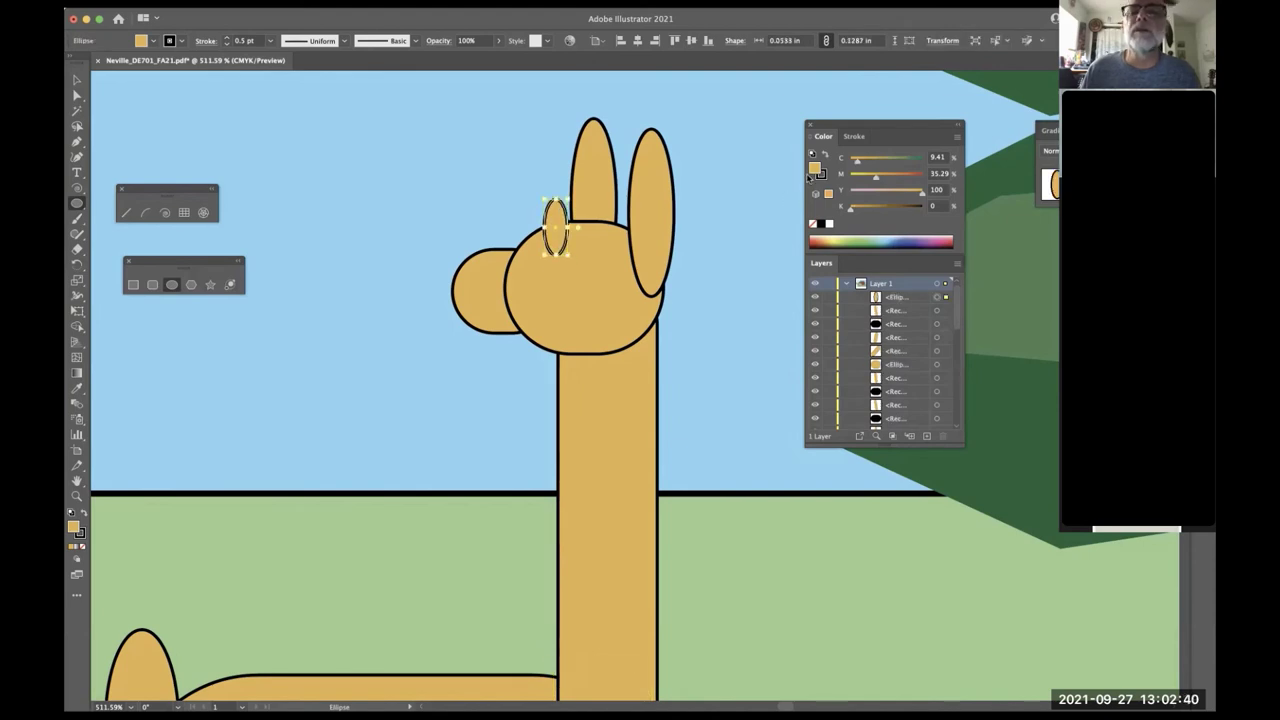
{"action": "left_click", "coordinate": [828, 223]}
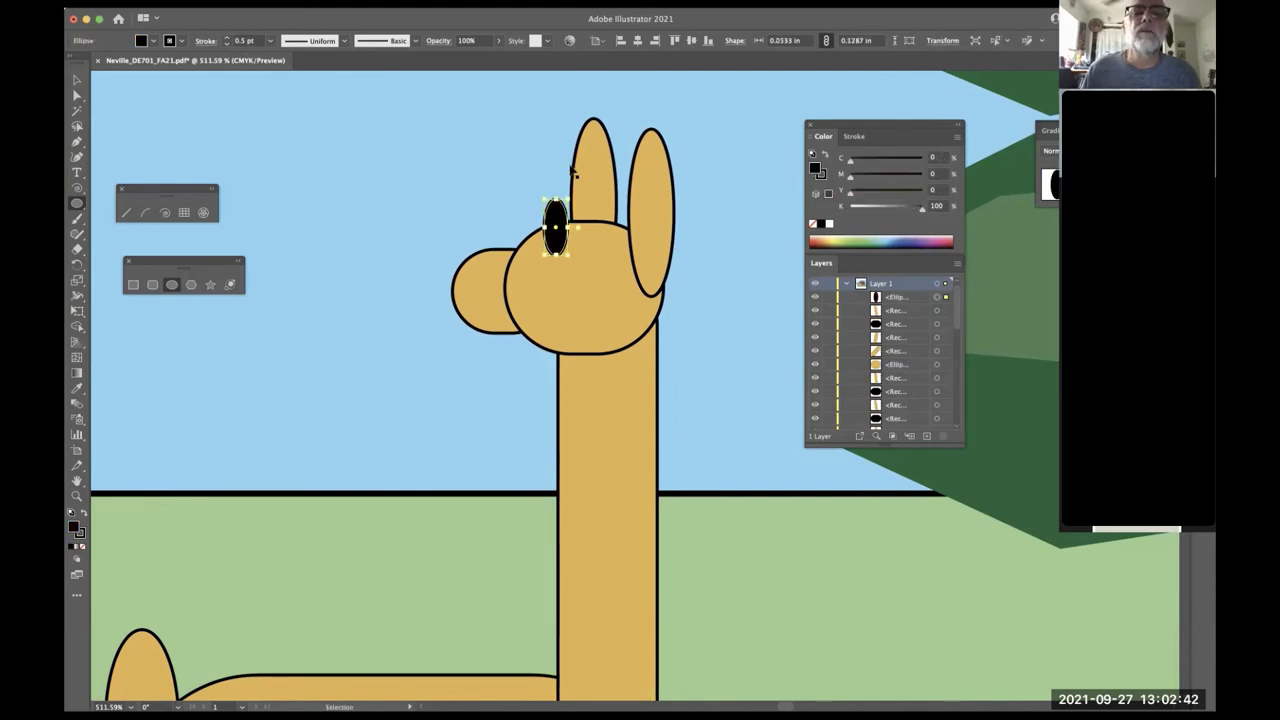
{"action": "left_click_drag", "start_coordinate": [556, 218], "coordinate": [534, 208]}
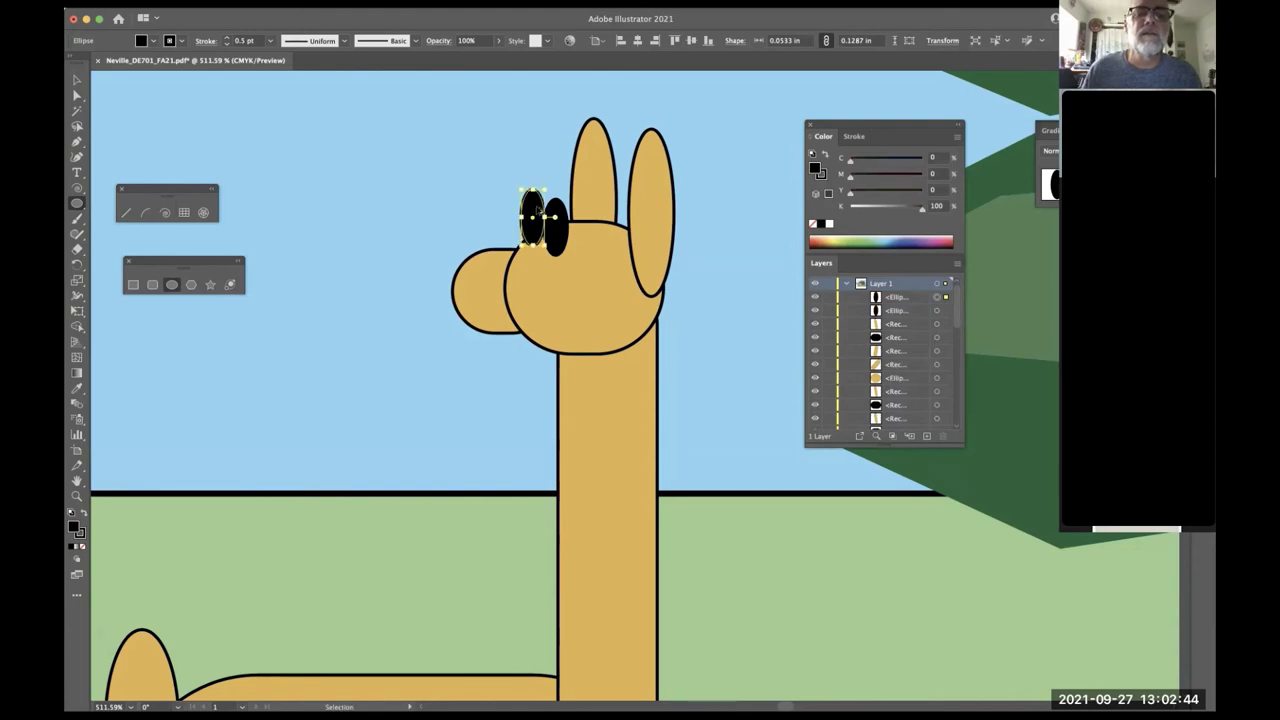
{"action": "scroll", "coordinate": [885, 360], "scroll_direction": "down", "scroll_amount": 1}
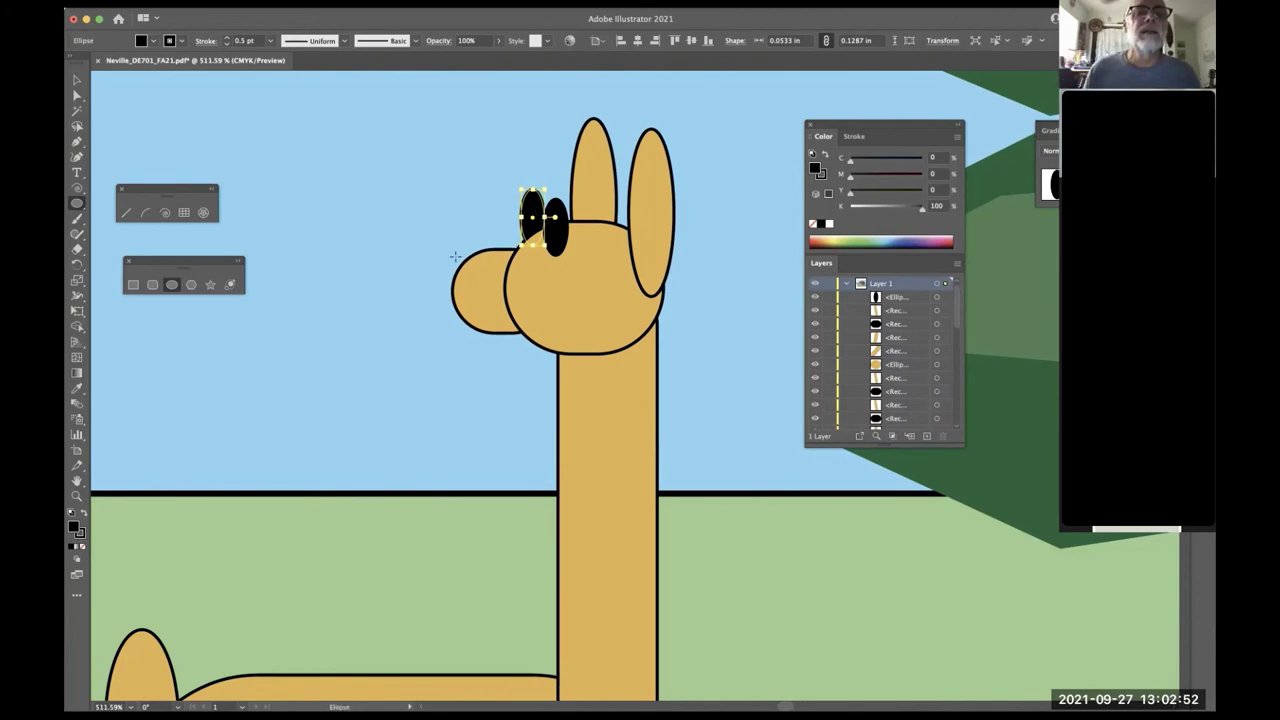
- Draw a black ellipse nose about 0.12 × 0.14 in on the muzzle and a tan ellipse about 0.06 × 0.22 in inside the near ear
{"action": "left_click_drag", "start_coordinate": [442, 255], "coordinate": [491, 304]}
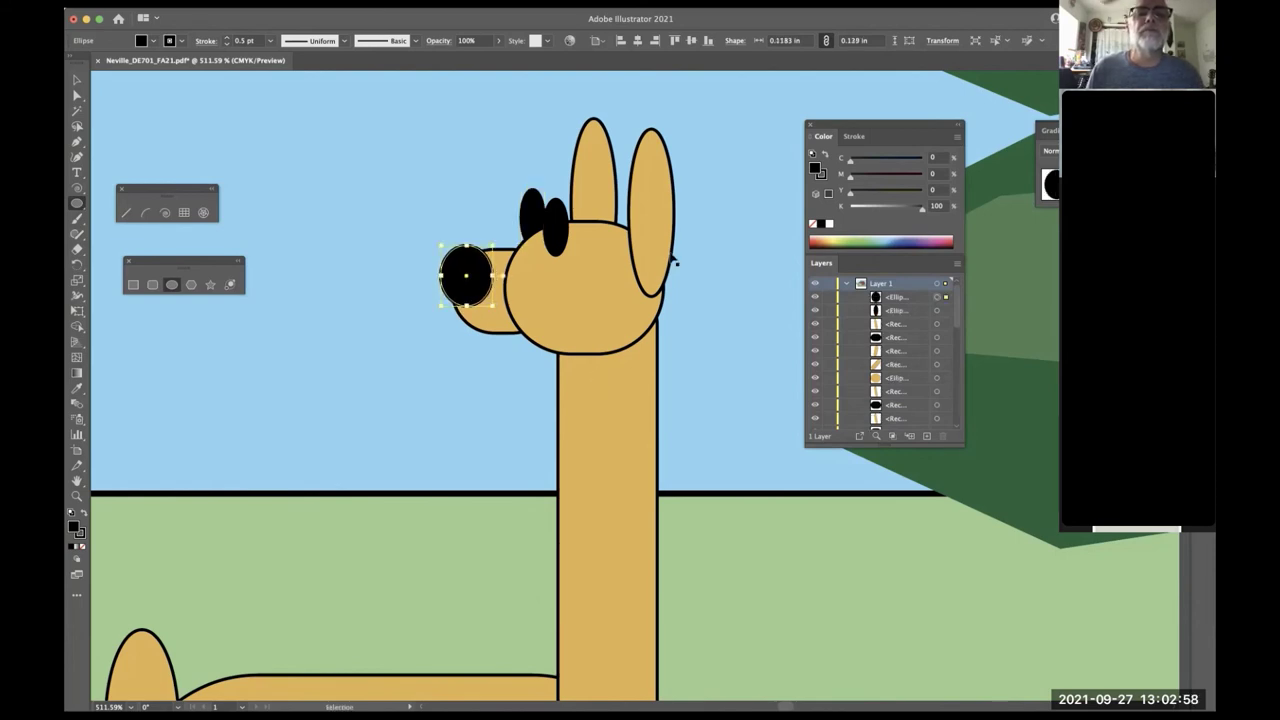
{"action": "left_click", "coordinate": [641, 178], "text": "super"}
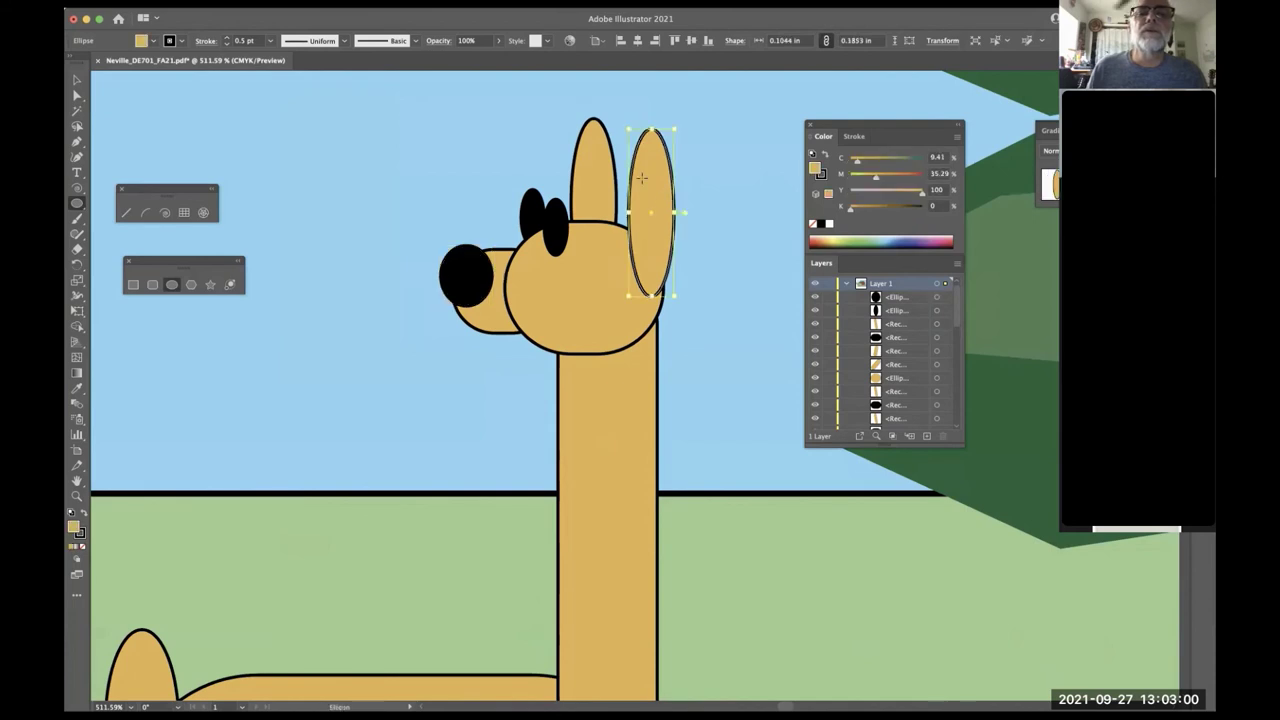
{"action": "left_click_drag", "start_coordinate": [641, 165], "coordinate": [664, 262]}
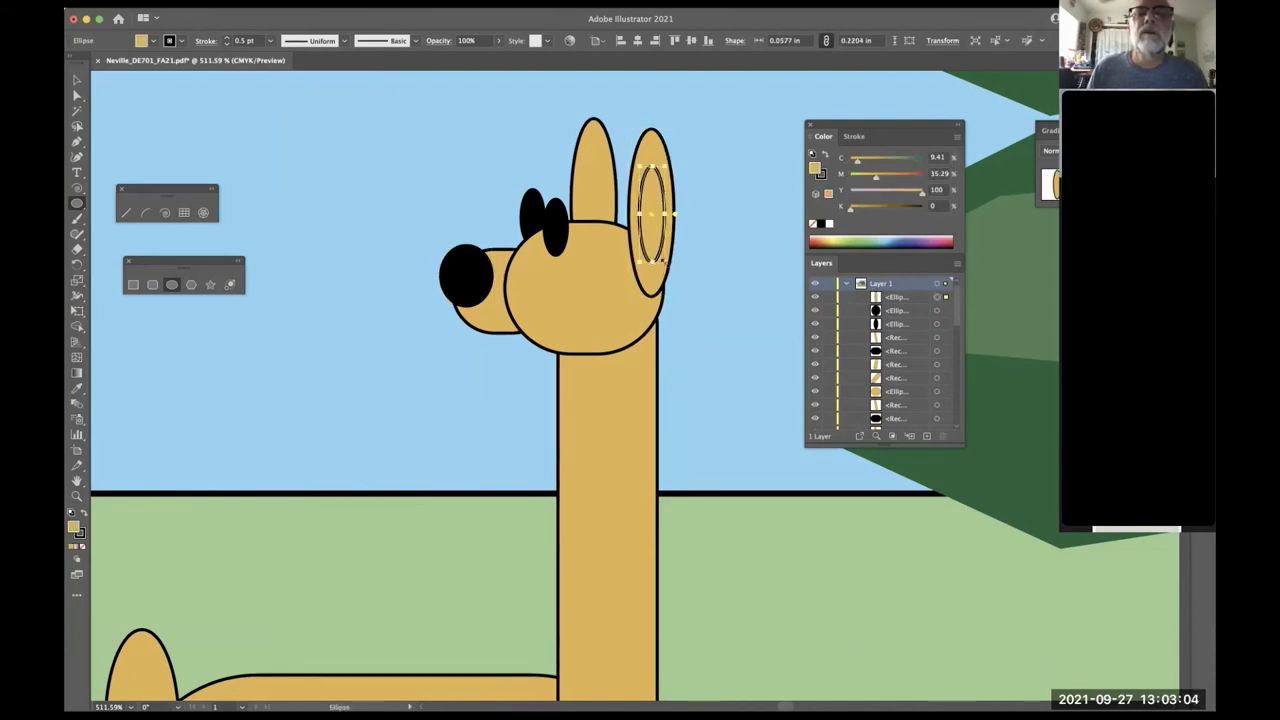
- Remove the inner-ear ellipse's stroke and fill it pink with C 0, M 47, Y 26, K 0
{"action": "left_click", "coordinate": [820, 176]}
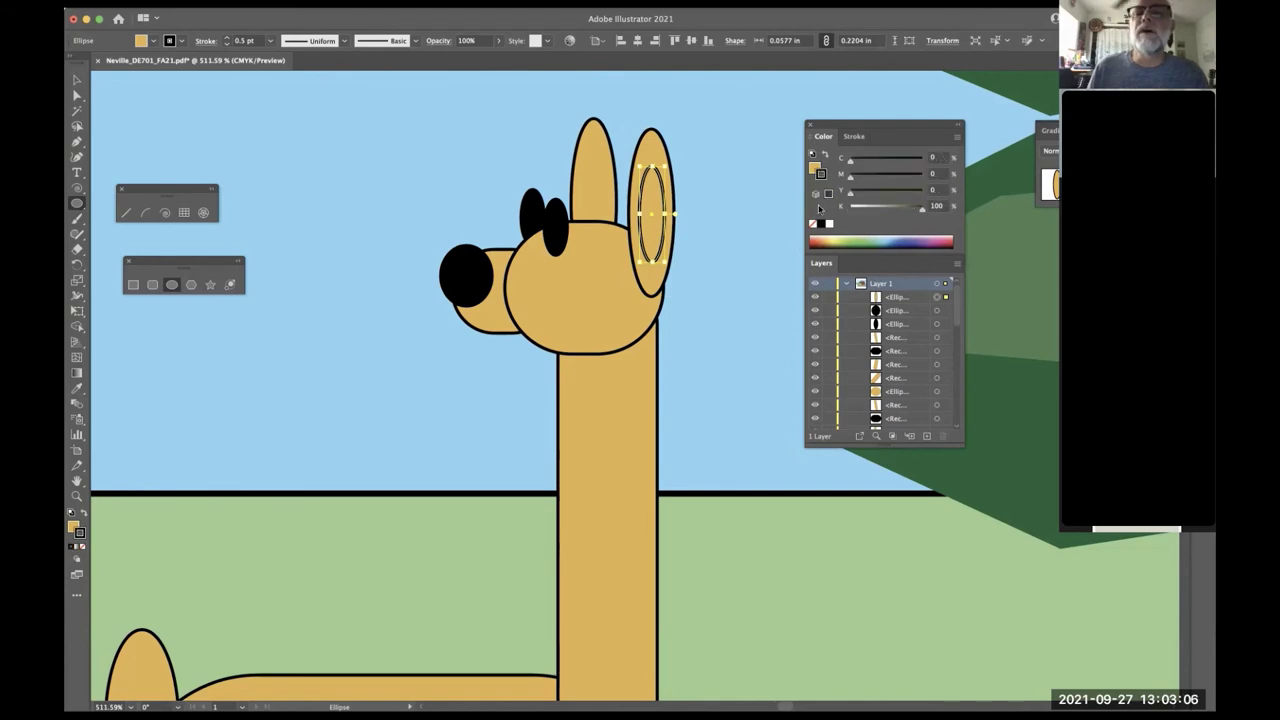
{"action": "left_click", "coordinate": [813, 226]}
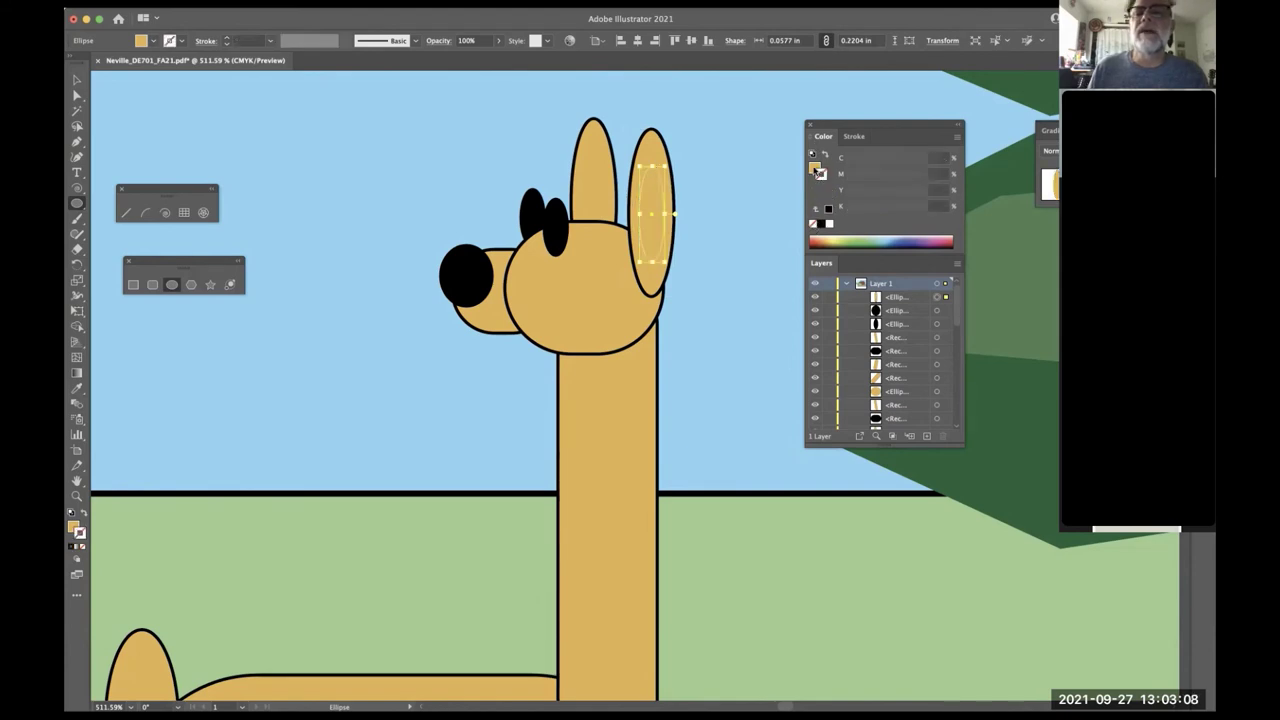
{"action": "left_click", "coordinate": [815, 169]}
{"action": "mouse_move", "coordinate": [872, 178]}
{"action": "left_mouse_down"}
{"action": "mouse_move", "coordinate": [899, 177]}
{"action": "mouse_move", "coordinate": [879, 197]}
{"action": "left_mouse_up"}
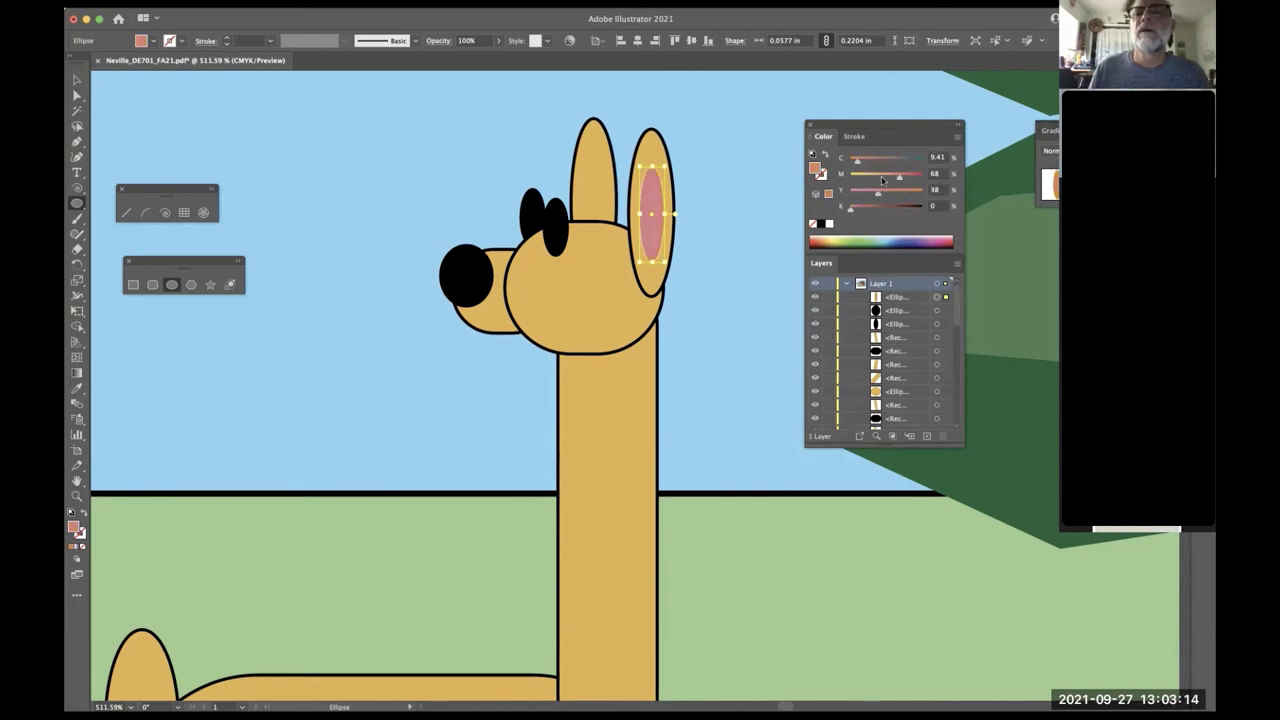
{"action": "left_click", "coordinate": [882, 179]}
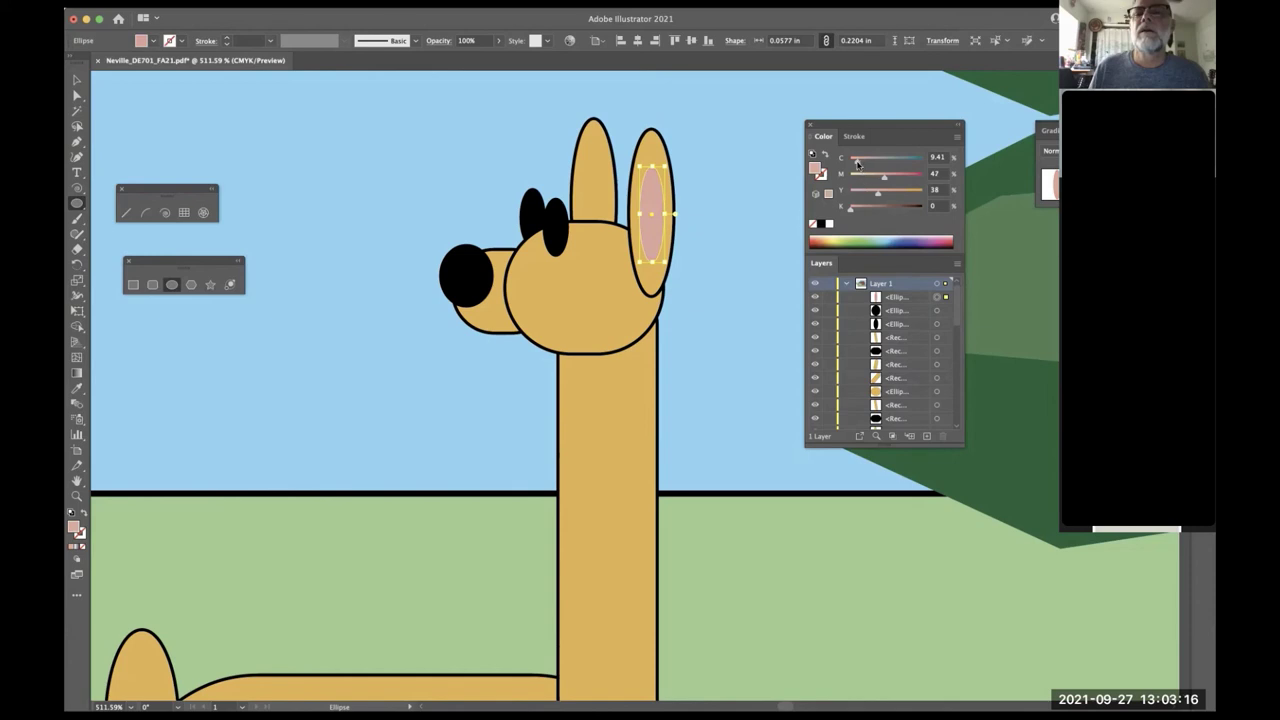
{"action": "left_click_drag", "start_coordinate": [857, 162], "coordinate": [871, 195]}
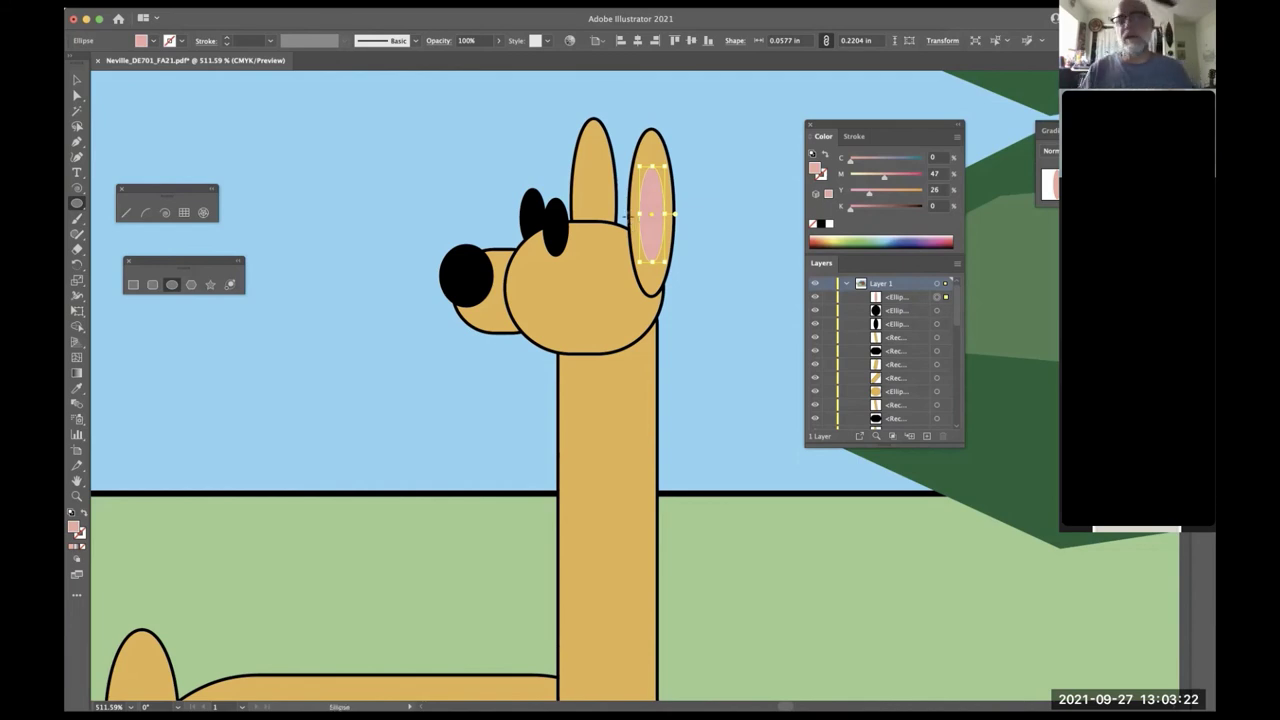
- Nudge the pink inner-ear ellipse up toward the tip of the near ear
{"action": "key", "text": "Up"}
{"action": "key", "text": "Up"}
{"action": "key", "text": "Up"}
{"action": "key", "text": "Up"}
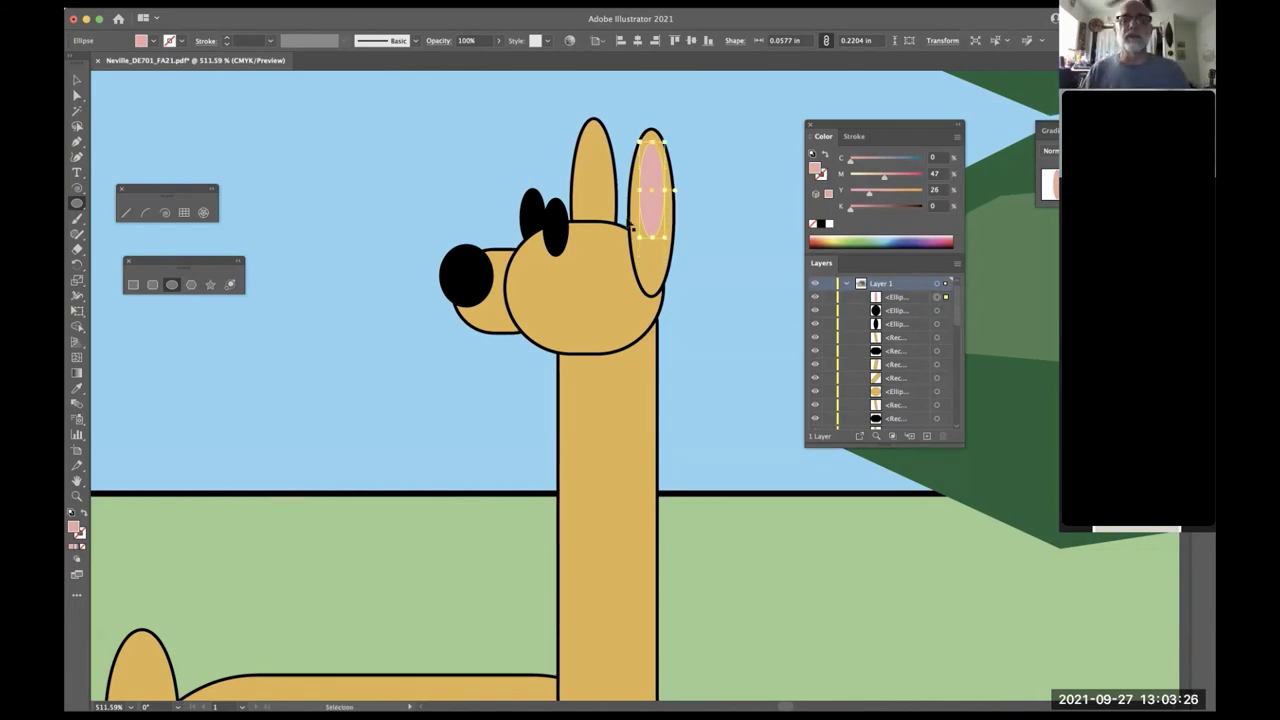
- Copy the pink inner-ear ellipse onto the far ear, send it backward behind the head, and clear the selection
{"action": "left_click_drag", "start_coordinate": [658, 183], "coordinate": [595, 172]}
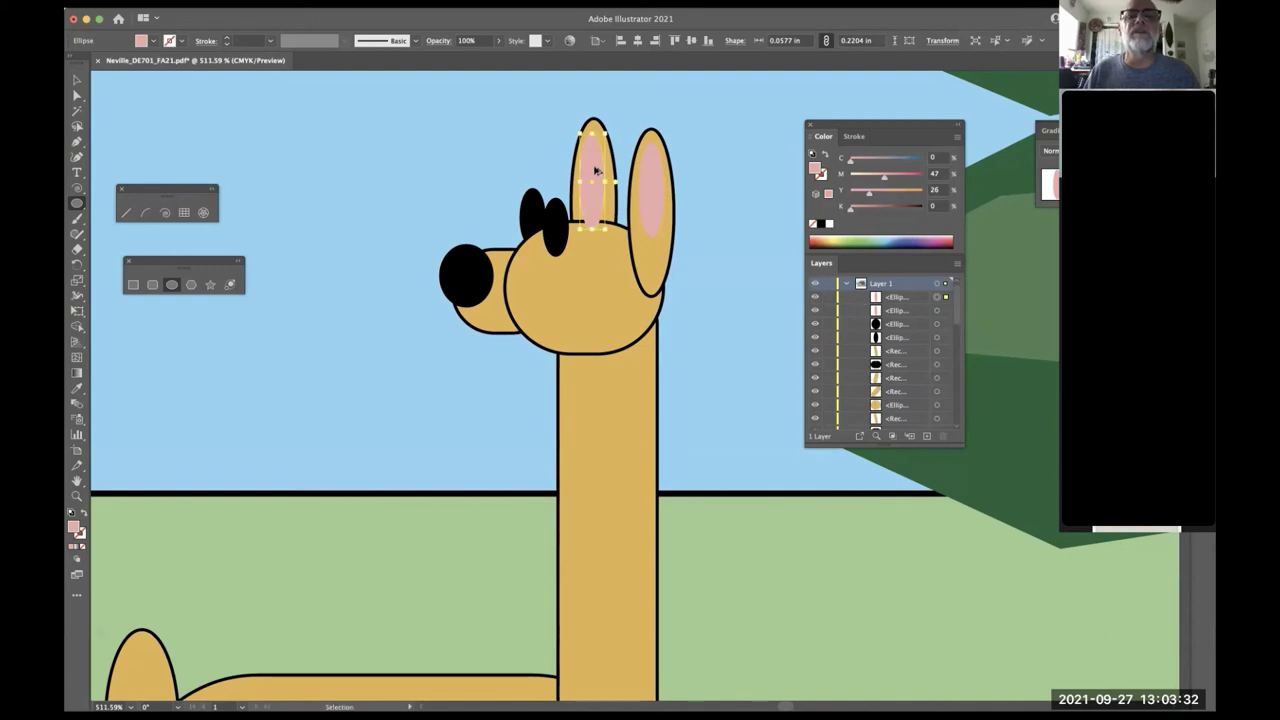
{"action": "key", "text": "super+bracketleft"}
{"action": "key", "text": "super+bracketleft"}
{"action": "key", "text": "super+bracketleft"}
{"action": "key", "text": "super+bracketleft"}
{"action": "key", "text": "super+bracketleft"}
{"action": "key", "text": "super+bracketleft"}
{"action": "key", "text": "super+bracketleft"}
{"action": "key", "text": "super+bracketleft"}
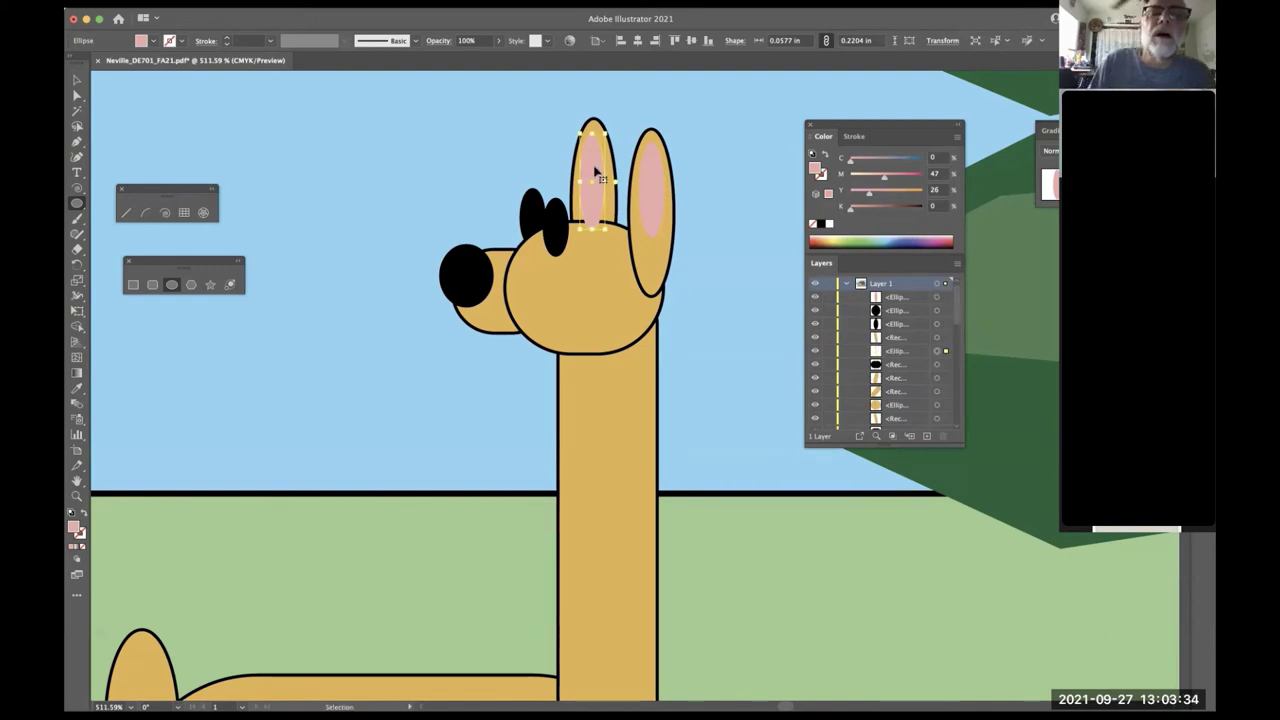
{"action": "key", "text": "super+bracketleft"}
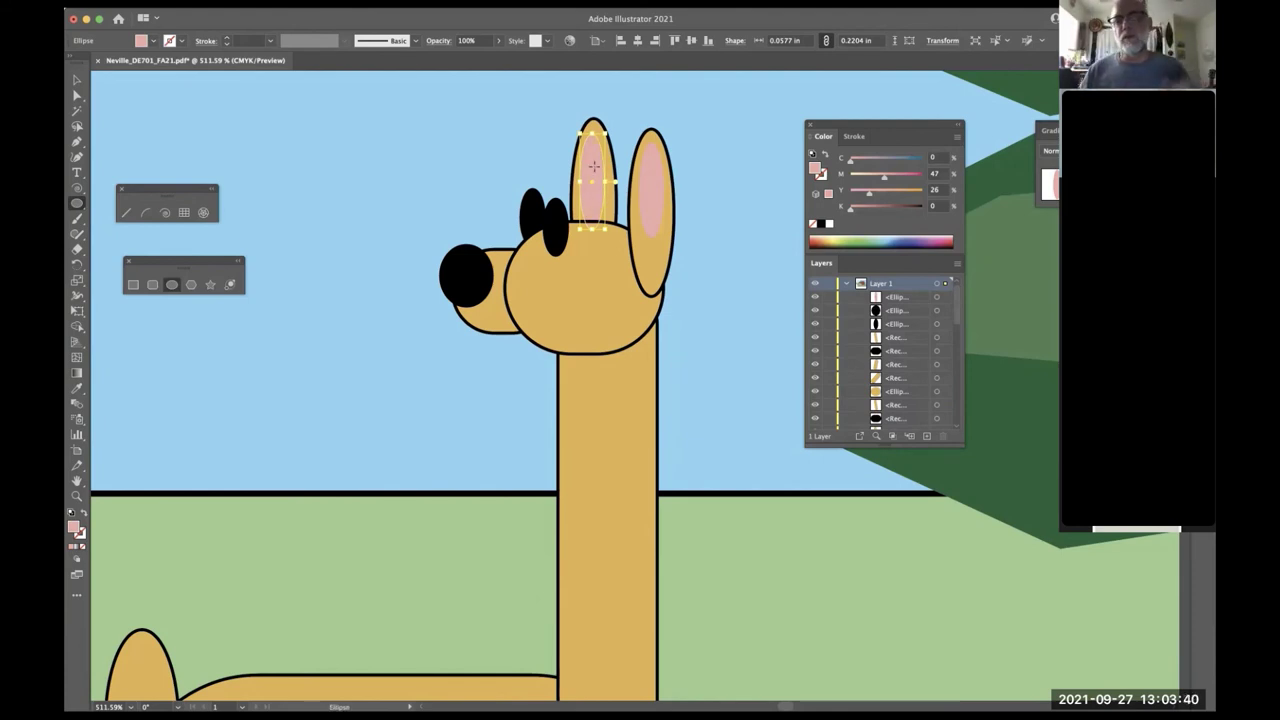
{"action": "left_click", "coordinate": [291, 174], "text": "super"}
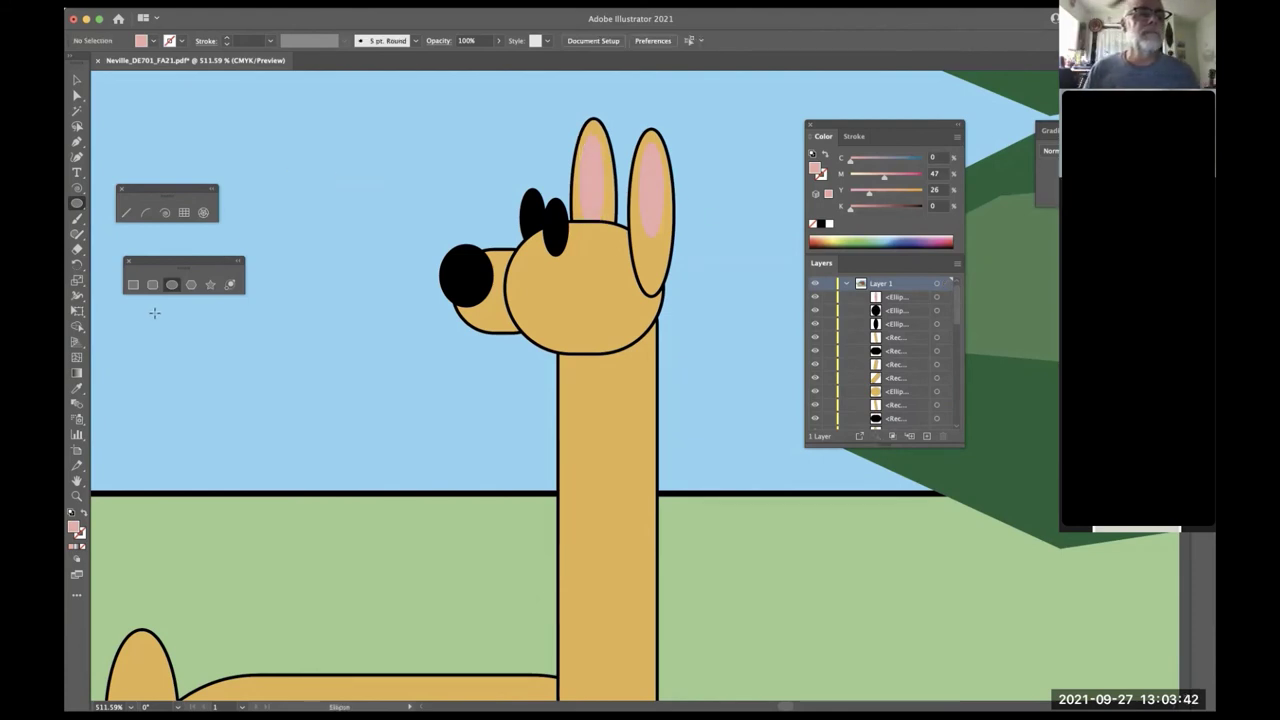
- Draw a spiral about 0.15 × 0.13 in on the head and give it the head's tan fill and 0.5 pt black outline
{"action": "left_click", "coordinate": [165, 213]}
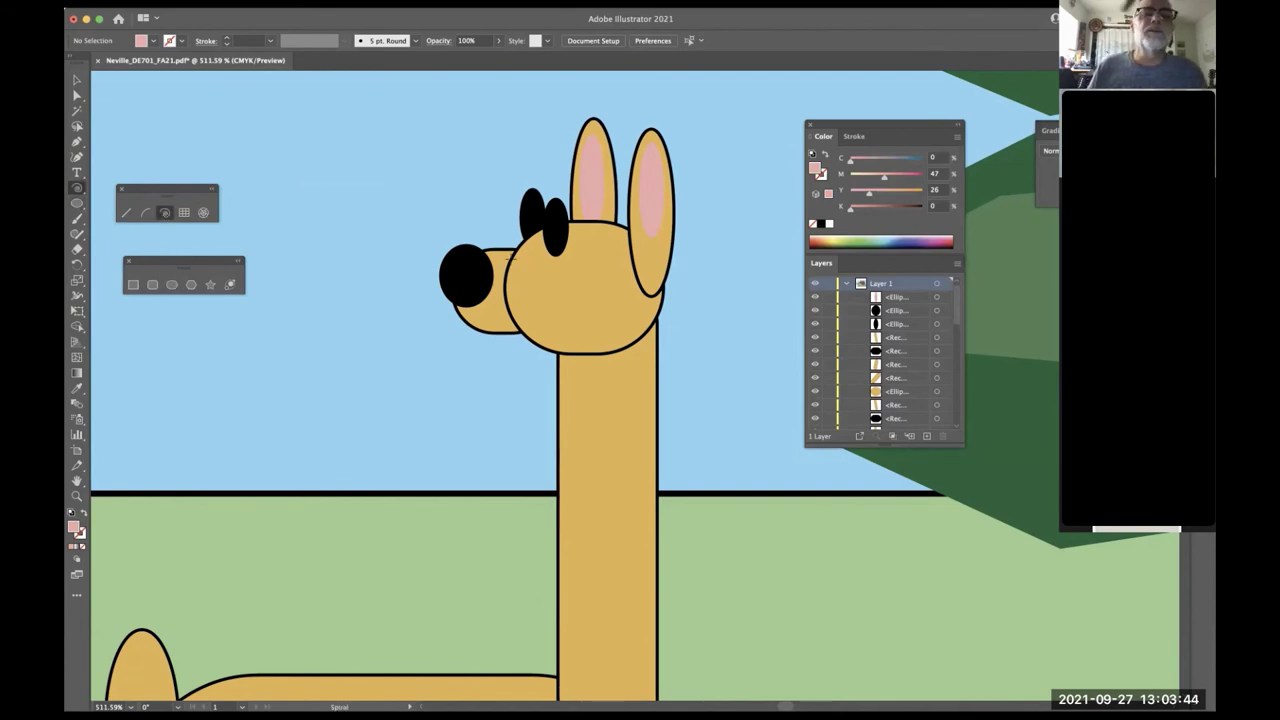
{"action": "left_click_drag", "start_coordinate": [566, 280], "coordinate": [525, 302]}
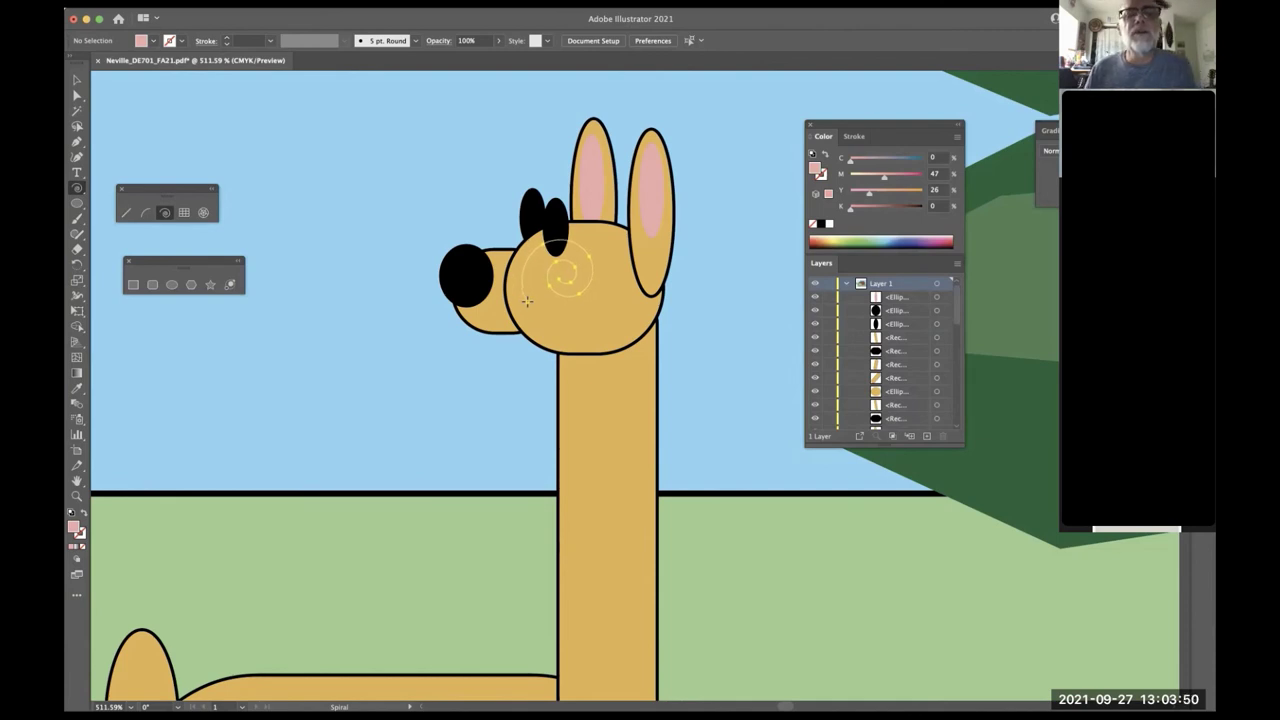
{"action": "left_click_drag", "start_coordinate": [530, 301], "coordinate": [530, 298]}
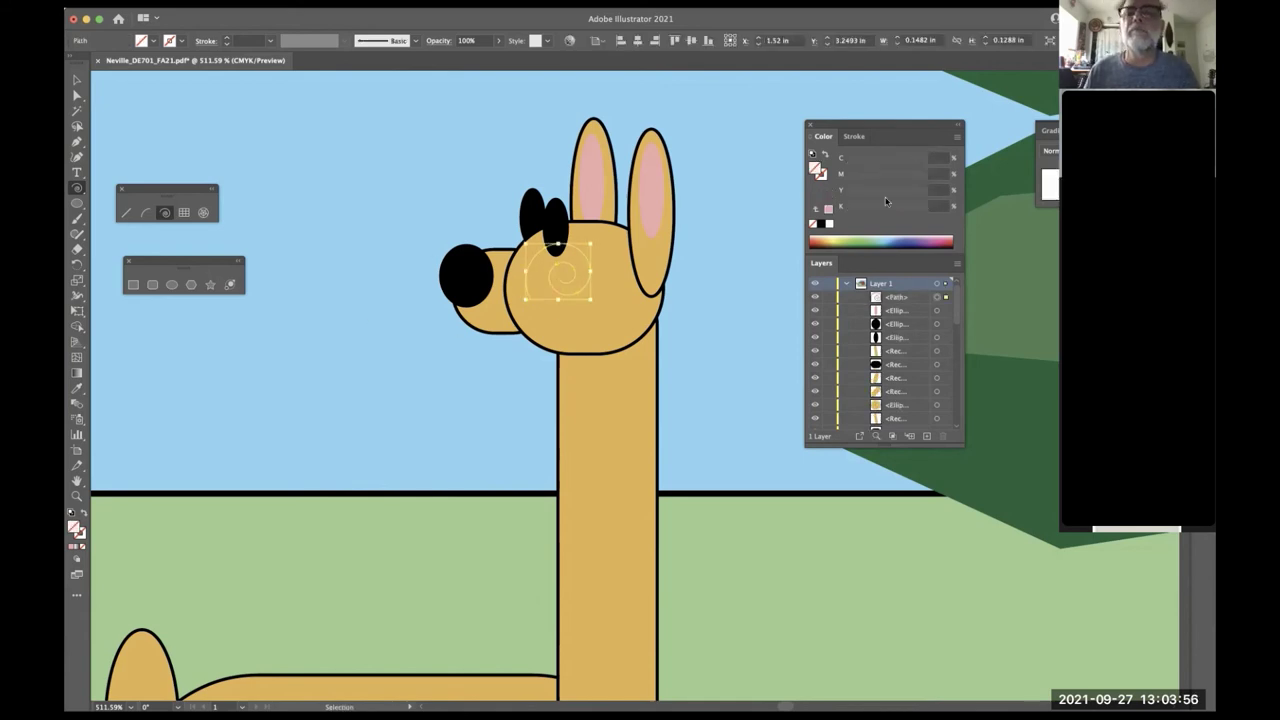
{"action": "key", "text": "i"}
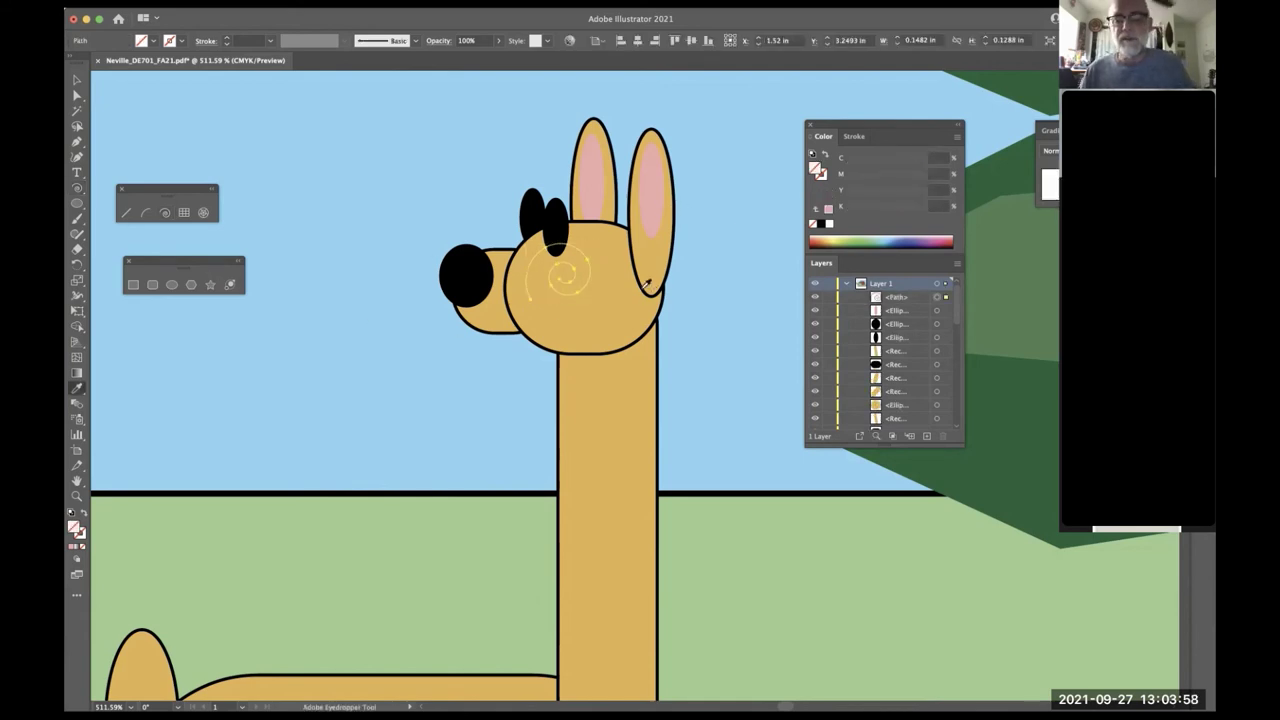
{"action": "left_click", "coordinate": [643, 330]}
{"action": "key", "text": "v"}
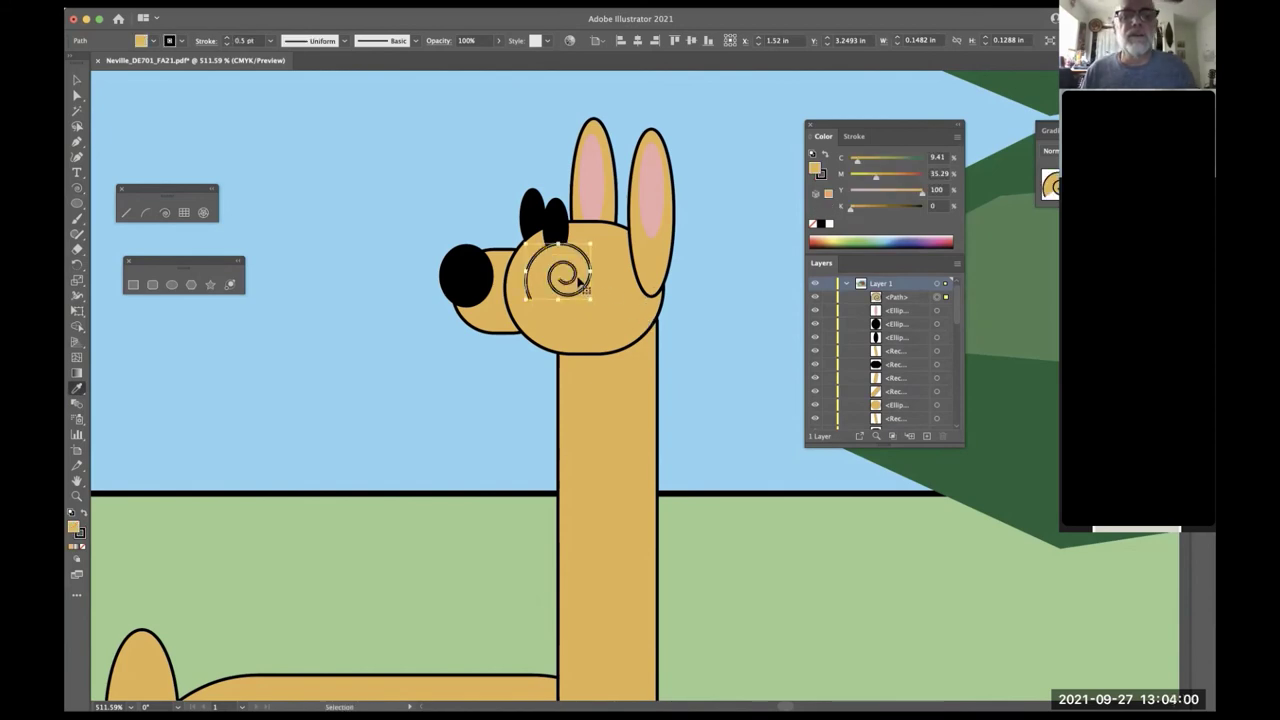
- Reshape the spiral into a flat curl about 0.19 × 0.08 in between the ears, and bring the near ear with its pink ellipse in front
{"action": "mouse_move", "coordinate": [591, 270]}
{"action": "left_mouse_down"}
{"action": "mouse_move", "coordinate": [392, 266]}
{"action": "mouse_move", "coordinate": [443, 262]}
{"action": "mouse_move", "coordinate": [400, 231]}
{"action": "mouse_move", "coordinate": [472, 252]}
{"action": "mouse_move", "coordinate": [638, 224]}
{"action": "left_mouse_up"}
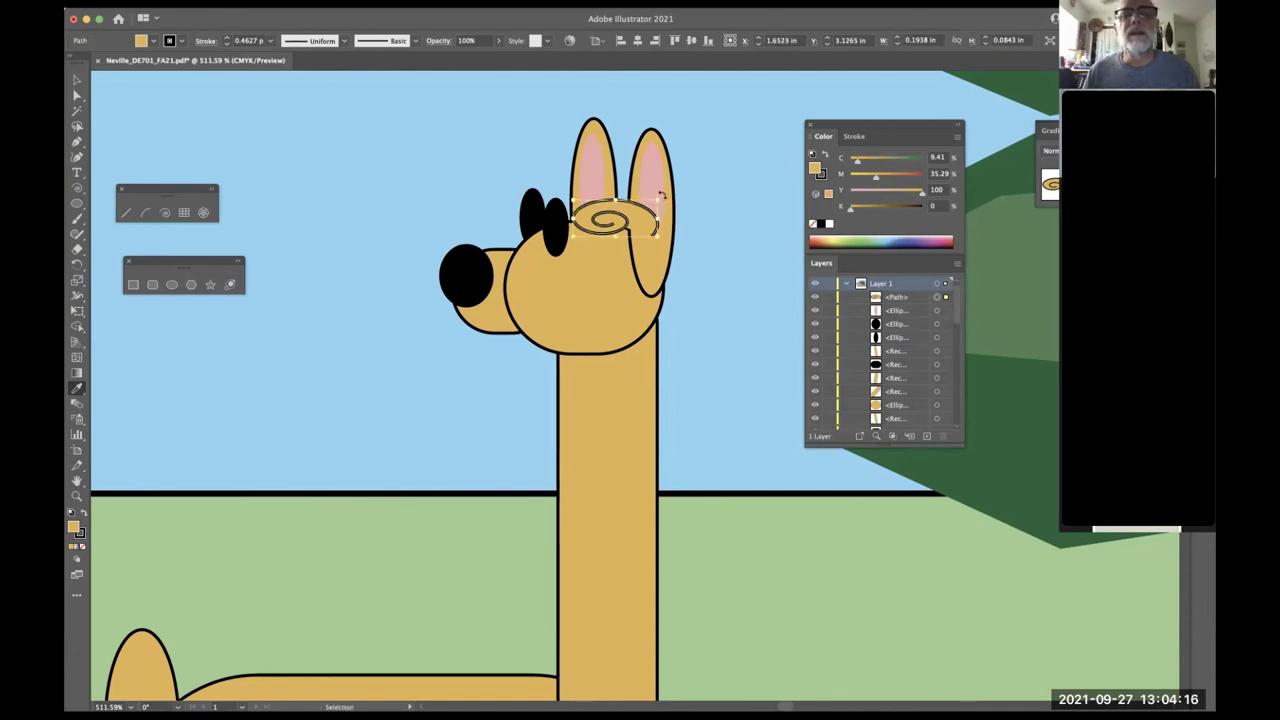
{"action": "left_click", "coordinate": [658, 192]}
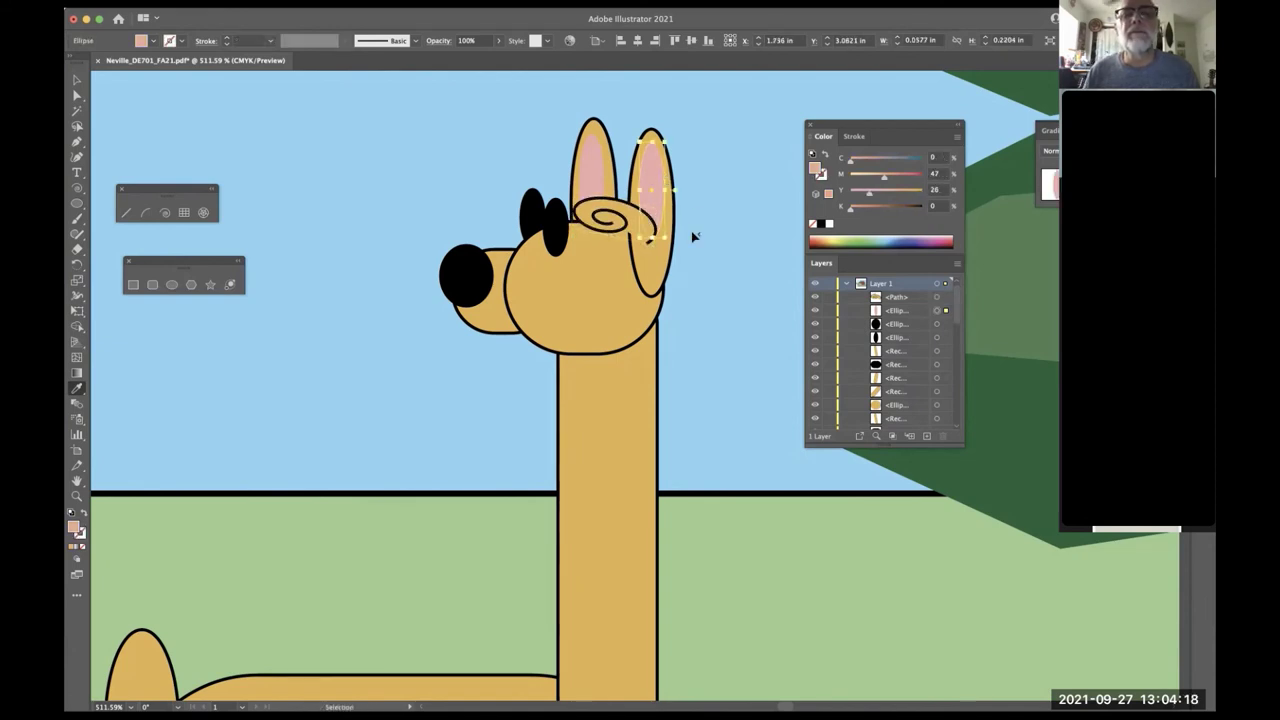
{"action": "left_click", "coordinate": [667, 258], "text": "shift"}
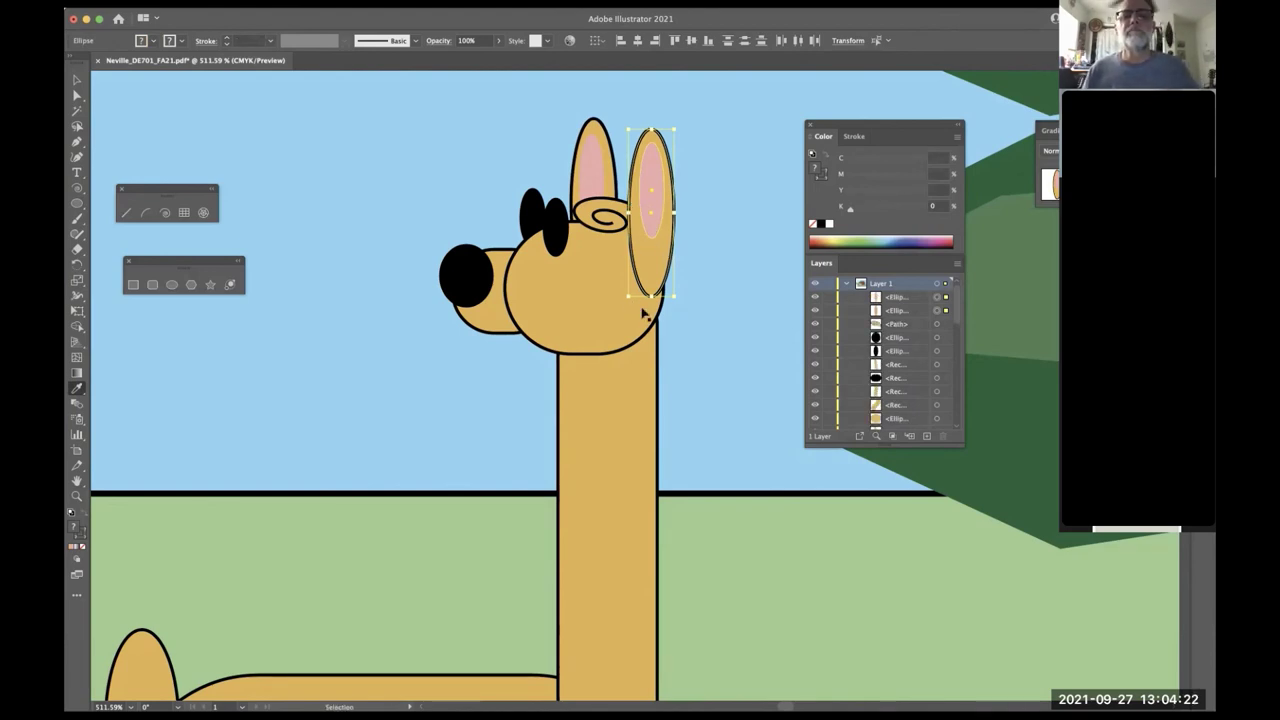
{"action": "key", "text": "super+shift+a"}
- Draw a rectangle about 0.10 × 0.18 in covering the line where the muzzle meets the head
{"action": "key", "text": "i"}
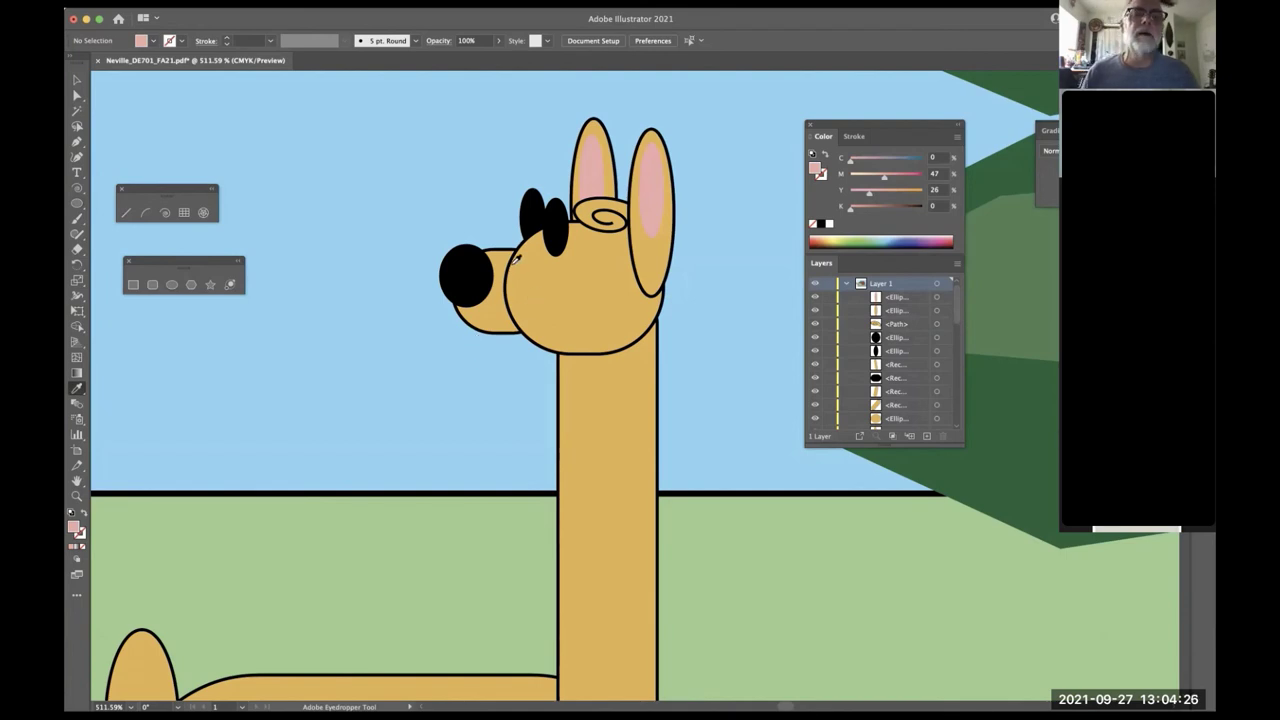
{"action": "key", "text": "m"}
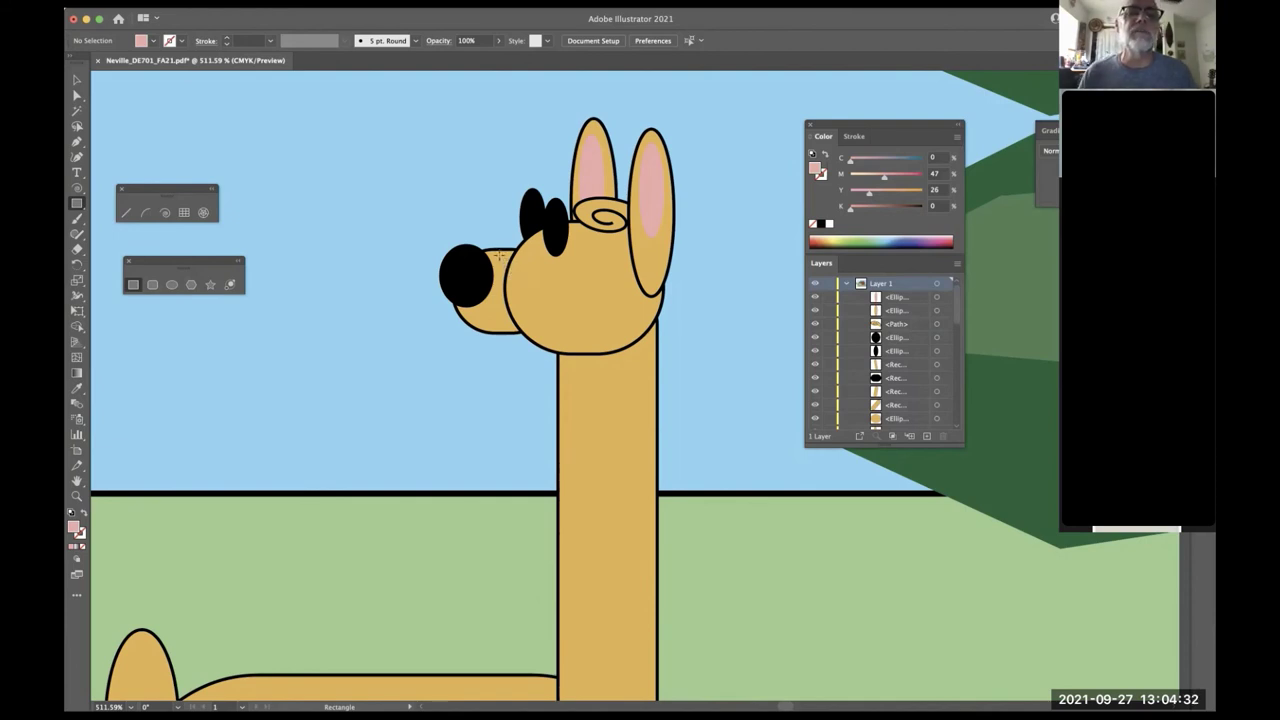
{"action": "left_click_drag", "start_coordinate": [497, 251], "coordinate": [538, 325]}
{"action": "left_click_drag", "start_coordinate": [538, 328], "coordinate": [541, 330]}
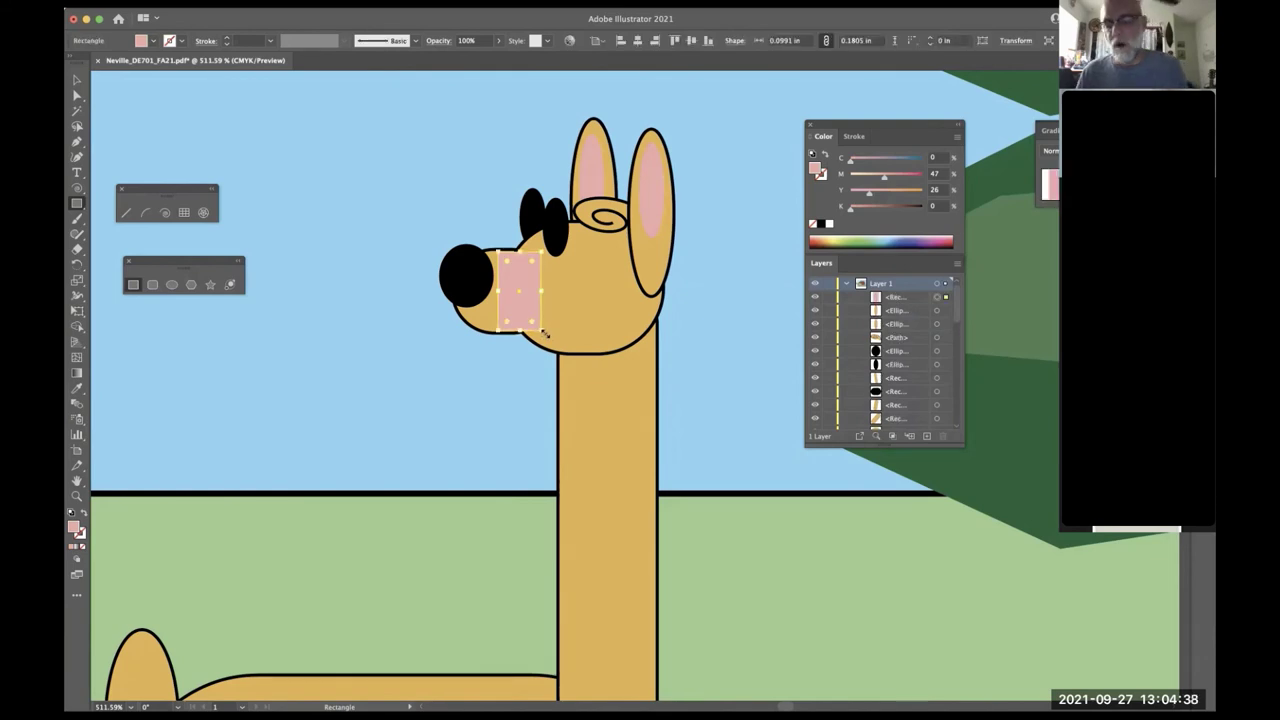
- Match the muzzle rectangle's fill to the head's tan, remove its stroke, and deselect it
{"action": "key", "text": "i"}
{"action": "left_click", "coordinate": [586, 302]}
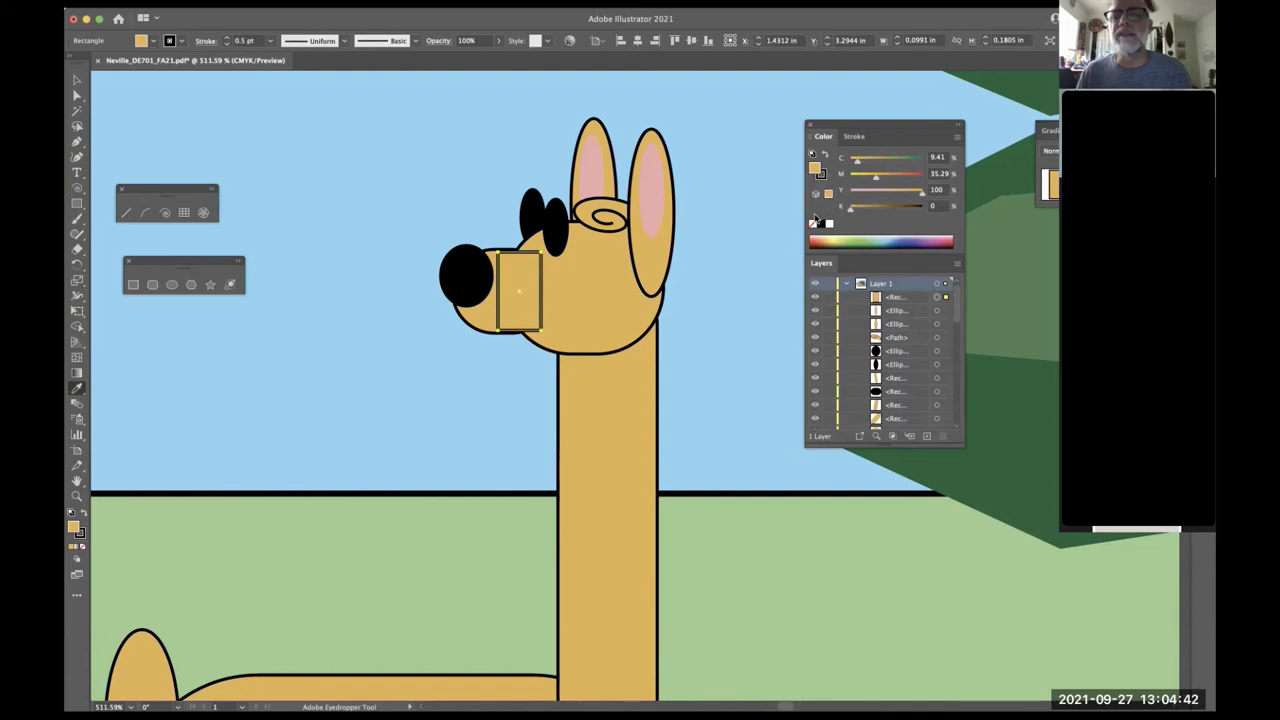
{"action": "left_click", "coordinate": [822, 175]}
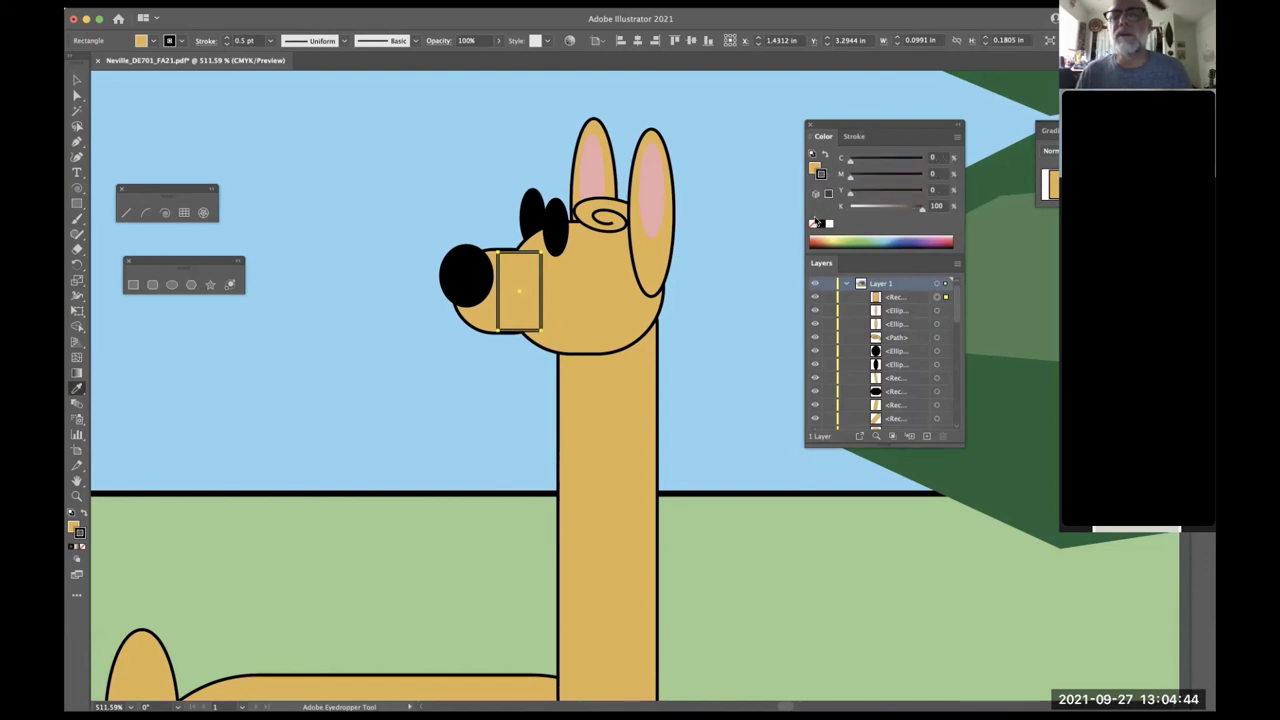
{"action": "left_click", "coordinate": [815, 223]}
{"action": "left_click", "coordinate": [512, 362], "text": "super"}
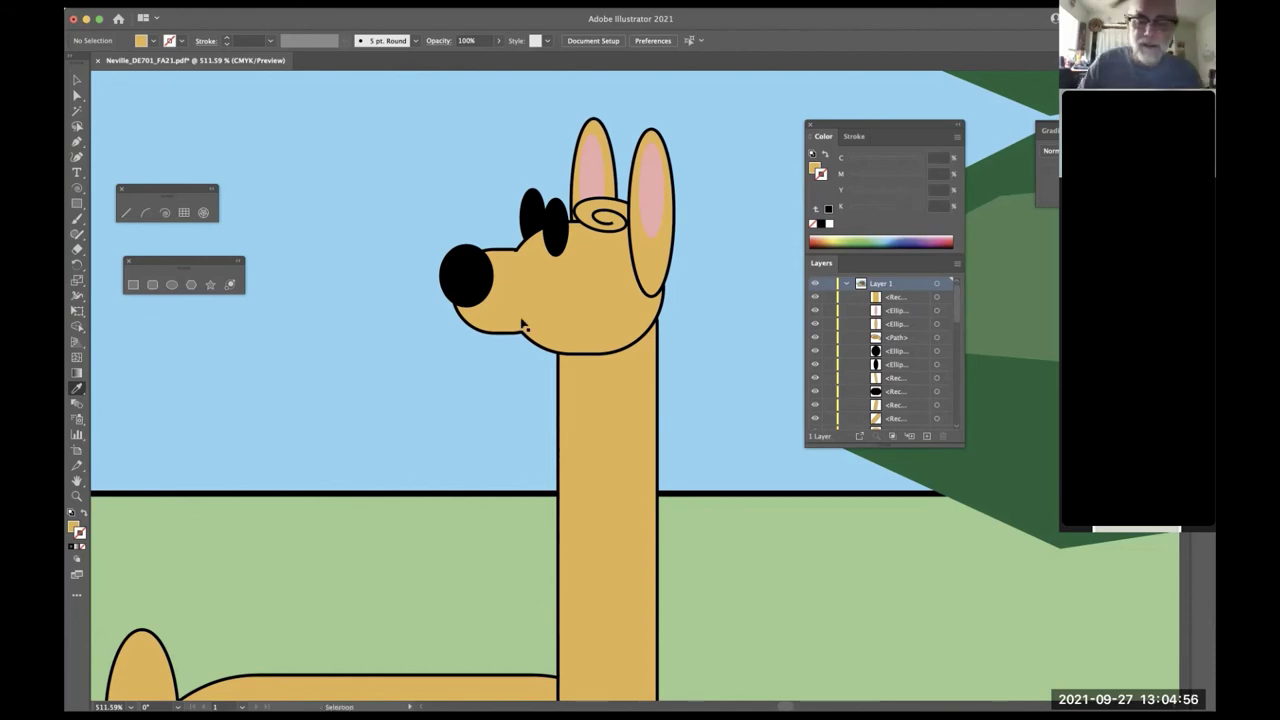
- Bring the animal's round haunch ellipse to the front, over the near hind leg
{"action": "key", "text": "super+0"}
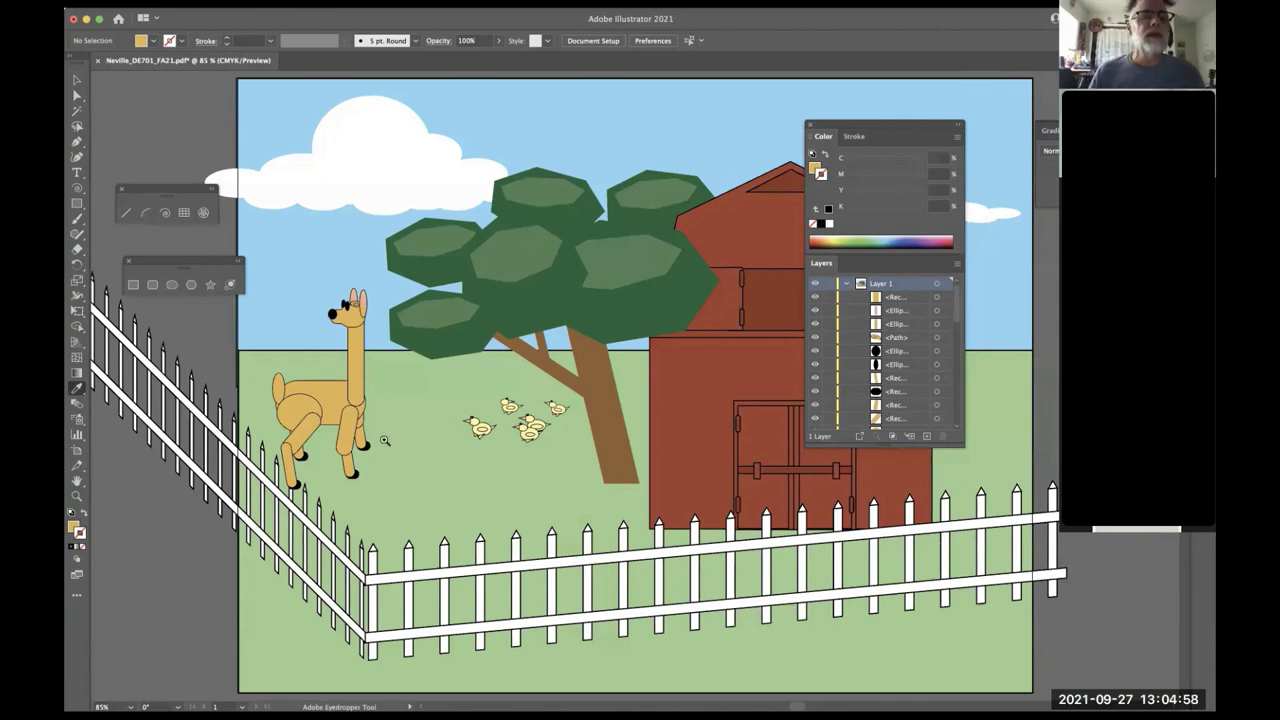
{"action": "left_click_drag", "start_coordinate": [330, 460], "coordinate": [455, 416]}
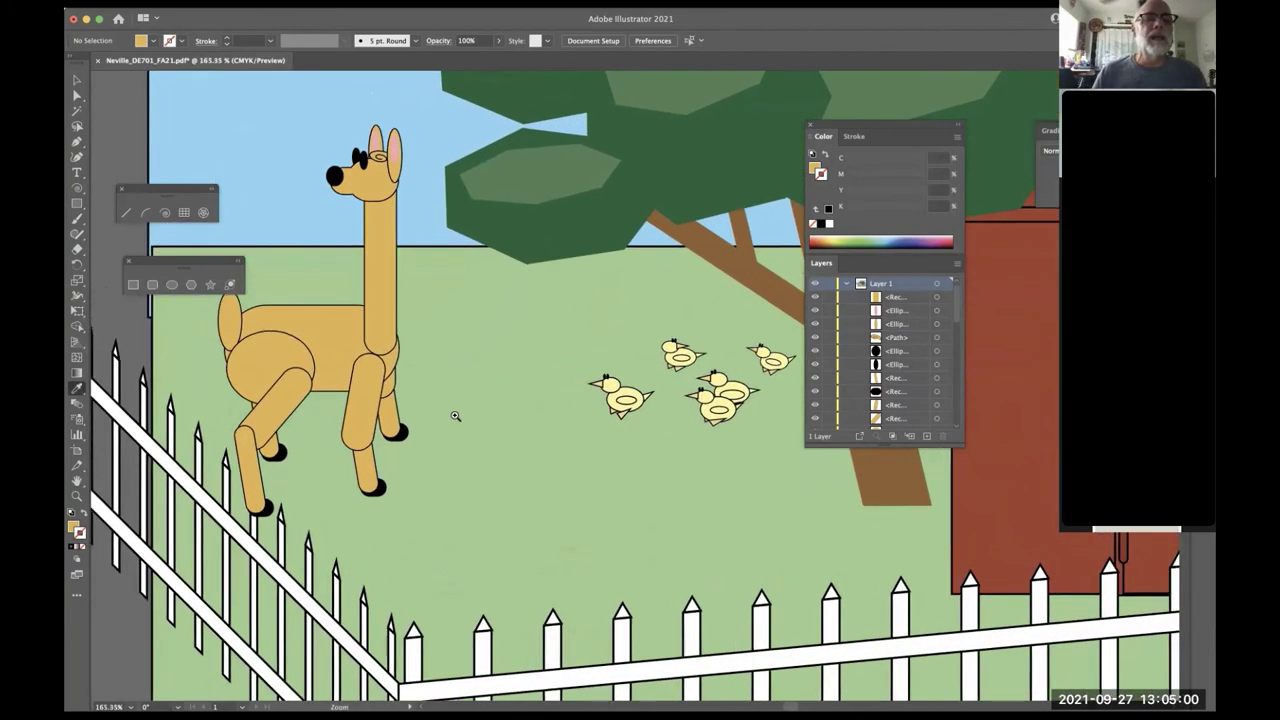
{"action": "scroll", "coordinate": [320, 420], "scroll_direction": "left", "scroll_amount": 3}
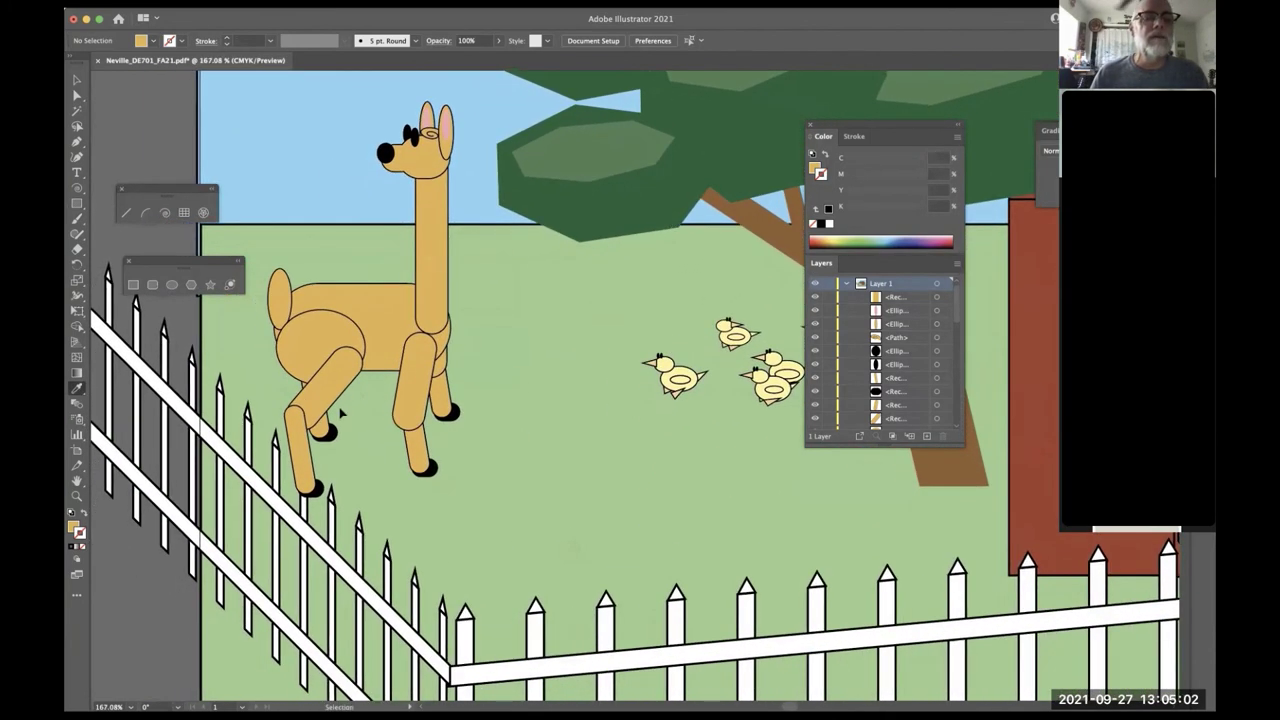
{"action": "left_click", "coordinate": [336, 345]}
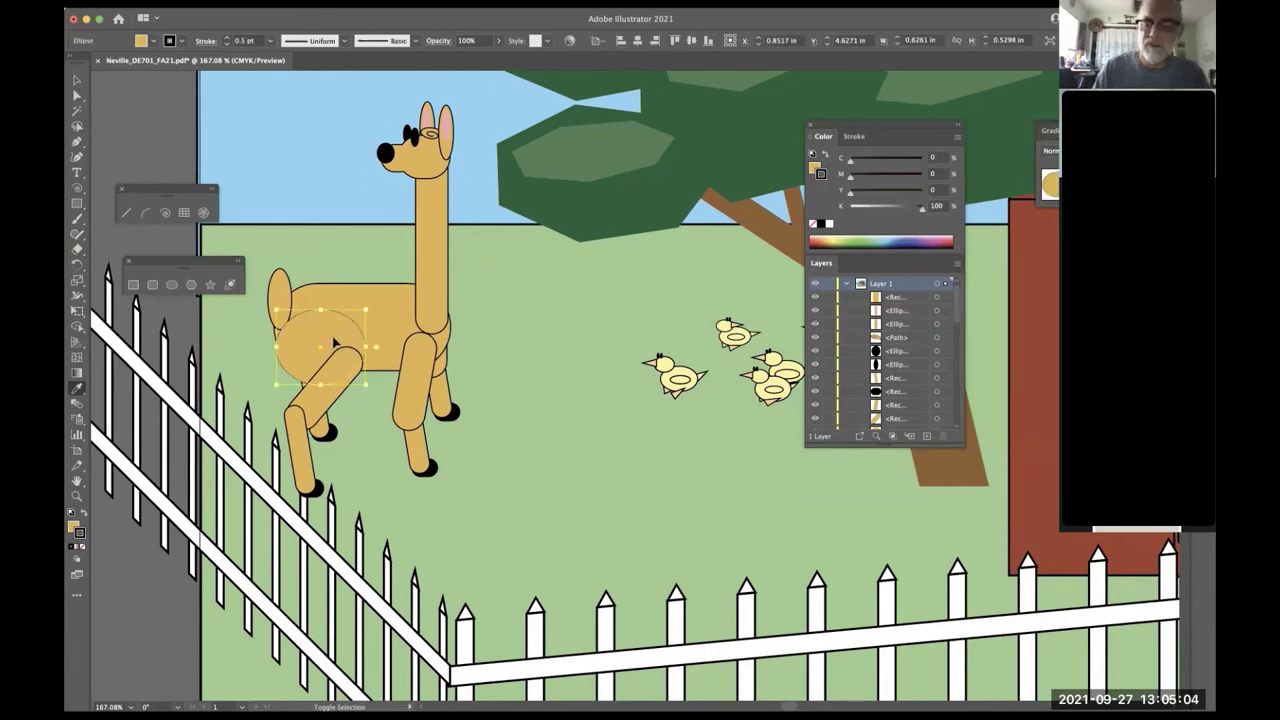
{"action": "key", "text": "super+shift+bracketright"}
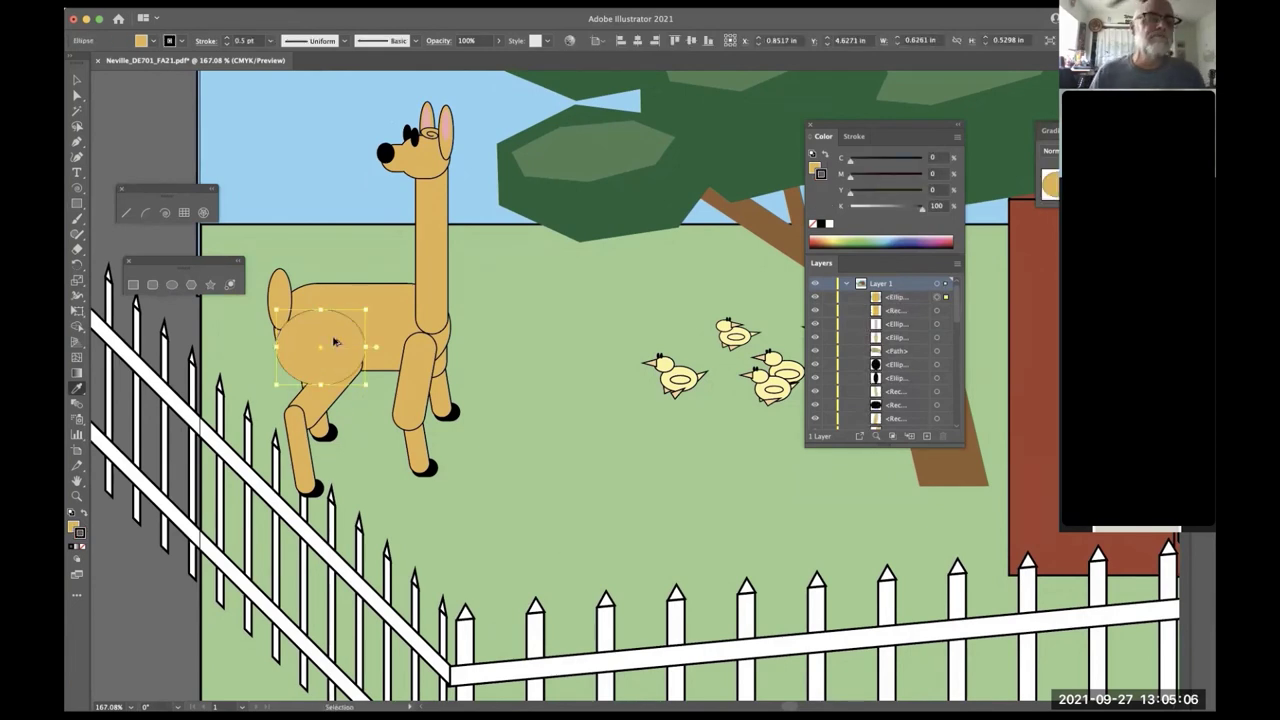
- Rotate the upper segment of the near hind leg slightly so it stands a little steeper beneath the haunch
{"action": "left_click", "coordinate": [325, 409]}
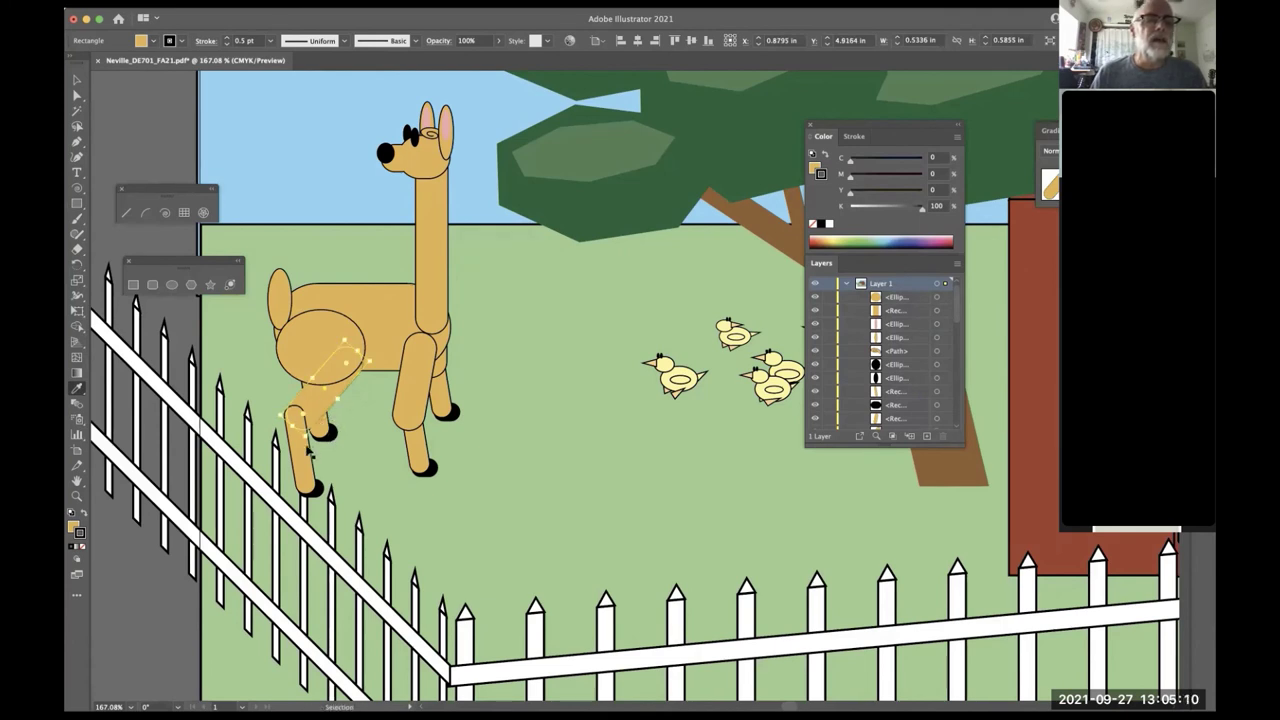
{"action": "key", "text": "i"}
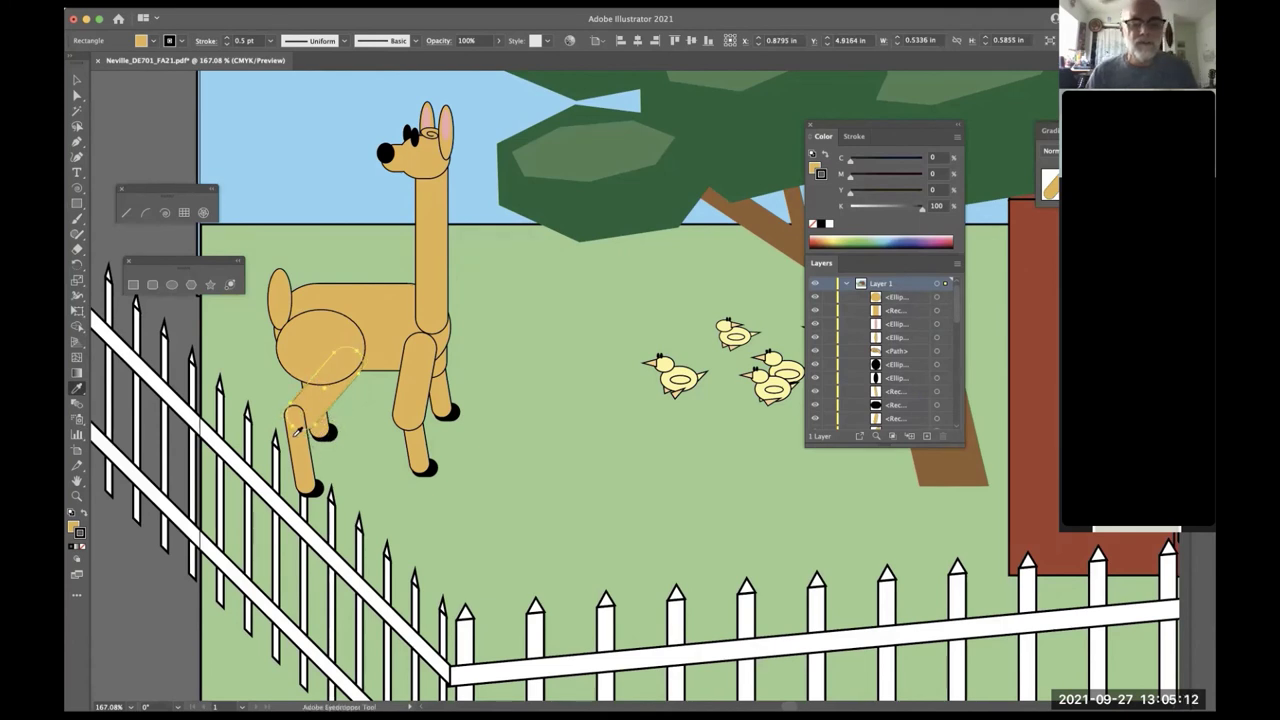
{"action": "key", "text": "r"}
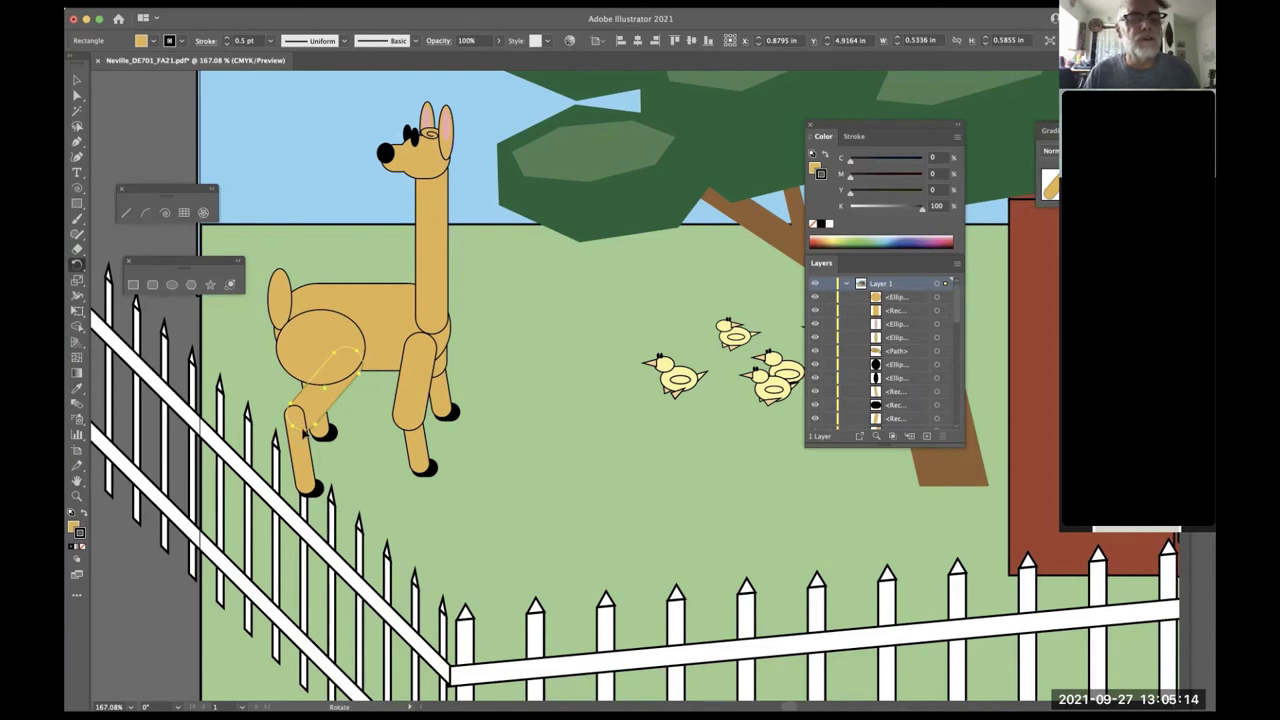
{"action": "left_click_drag", "start_coordinate": [352, 330], "coordinate": [345, 320]}
{"action": "left_click_drag", "start_coordinate": [245, 490], "coordinate": [225, 528]}
{"action": "key", "text": "v"}
- Switch to full-screen mode and group all parts of the tan animal, including its hooves
{"action": "left_click", "coordinate": [308, 484]}
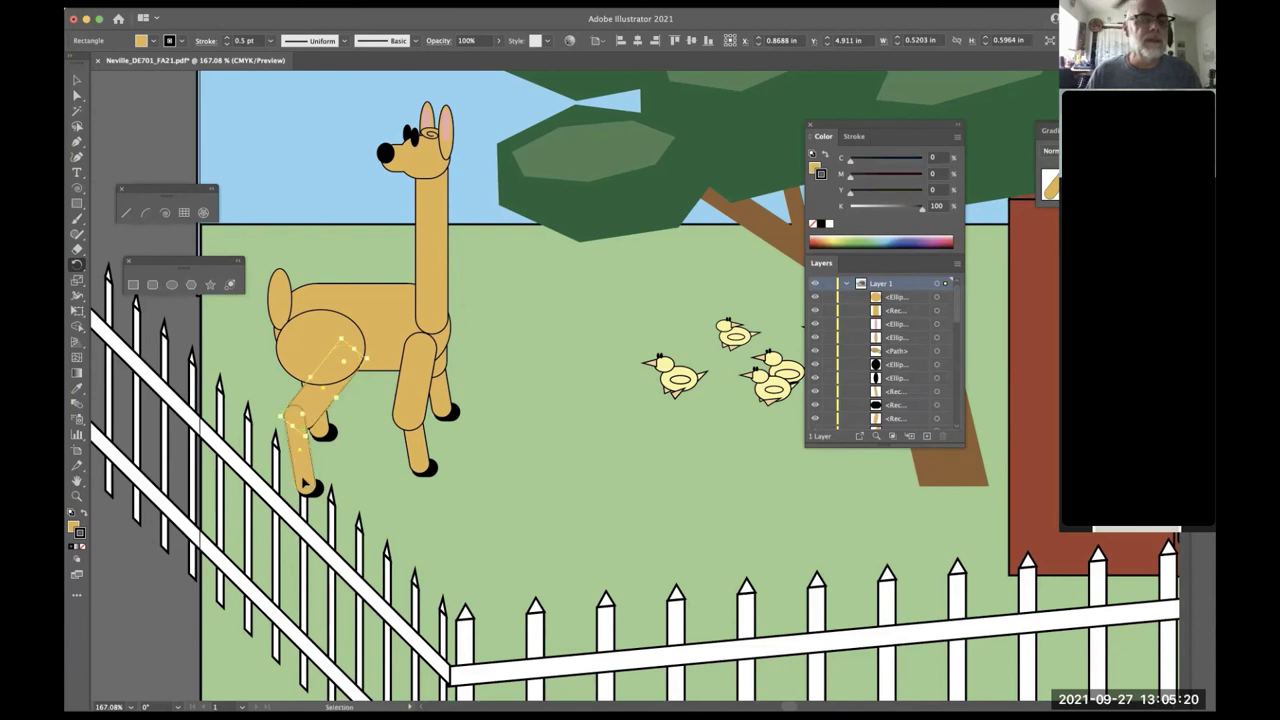
{"action": "key", "text": "r"}
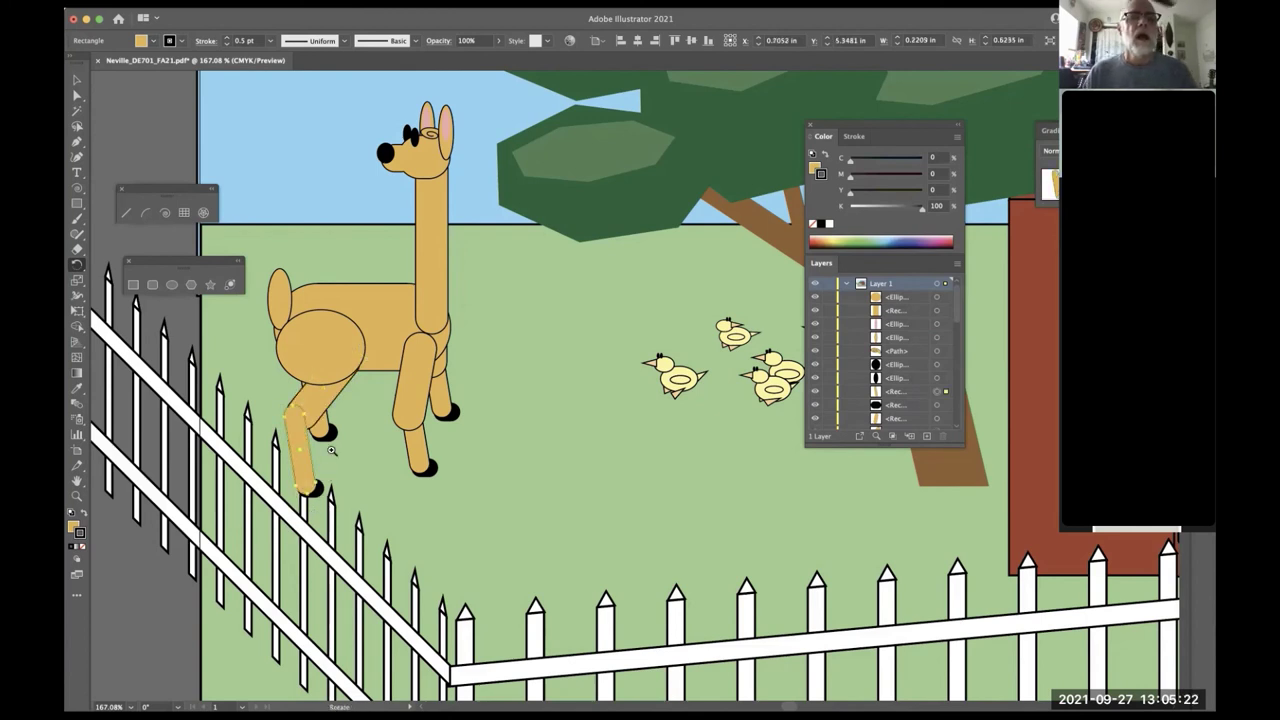
{"action": "scroll", "coordinate": [447, 378], "scroll_direction": "up", "scroll_amount": 1}
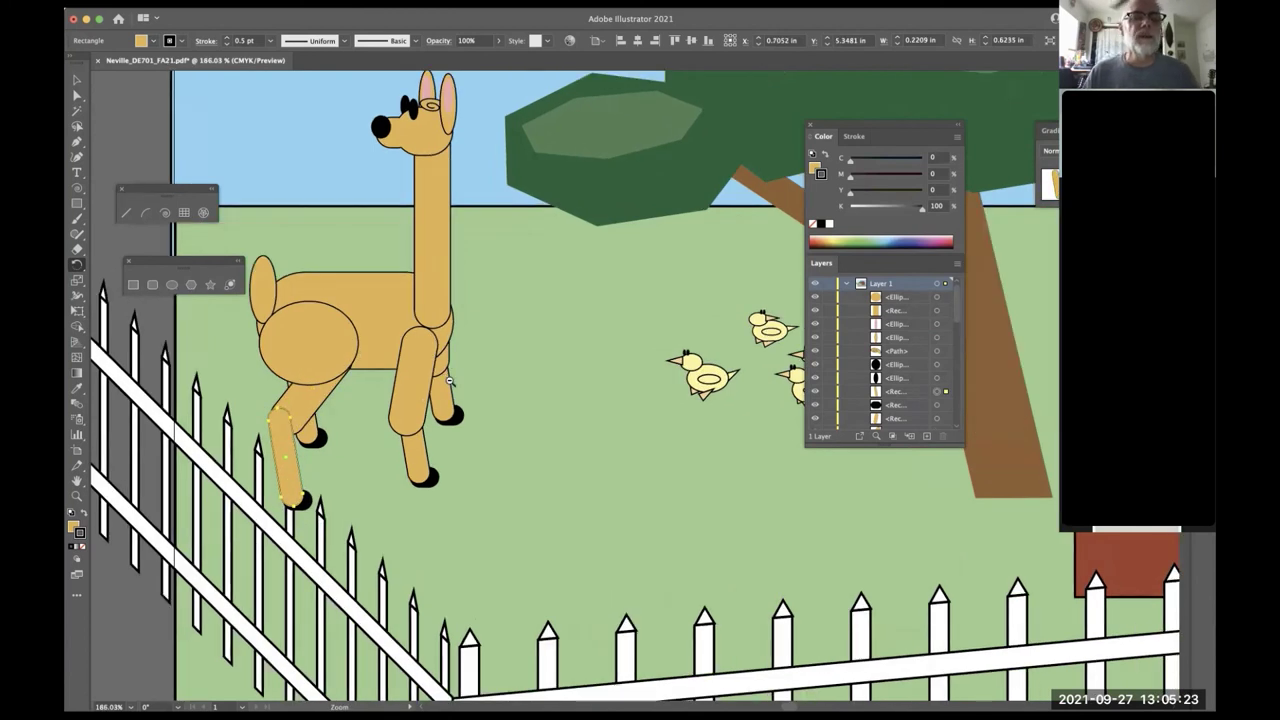
{"action": "left_click", "coordinate": [407, 426], "text": "alt"}
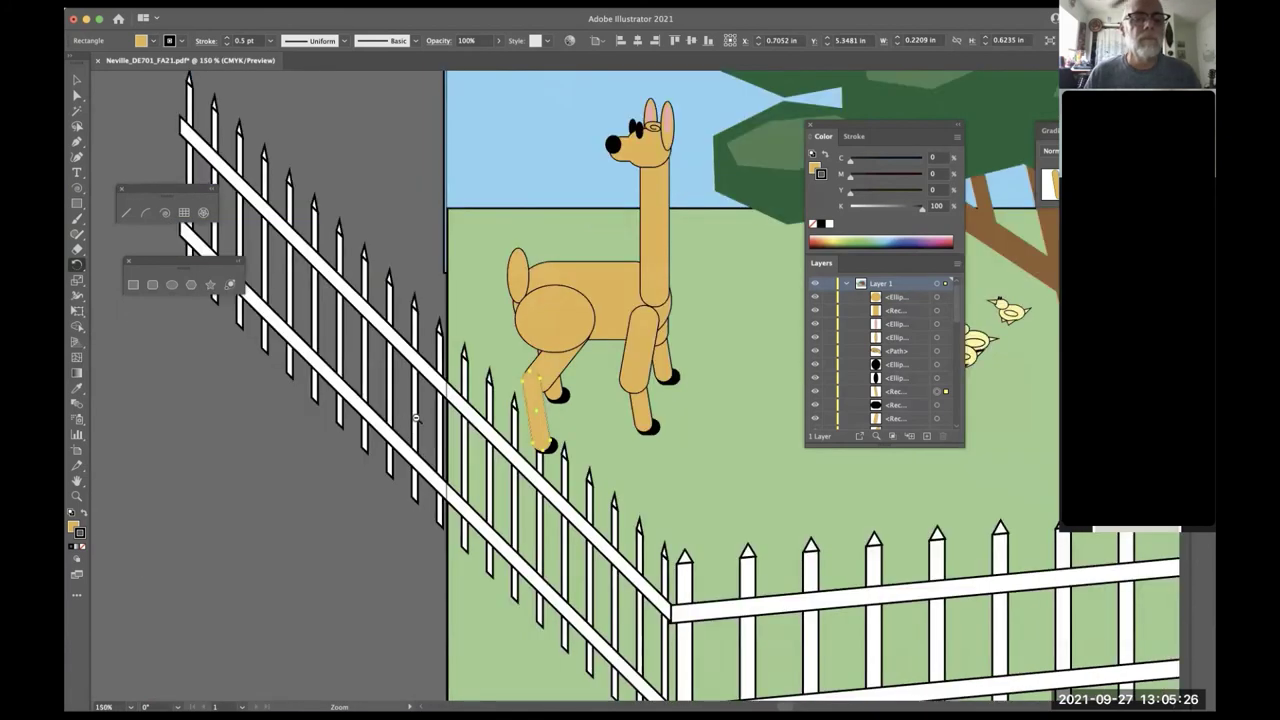
{"action": "key", "text": "f"}
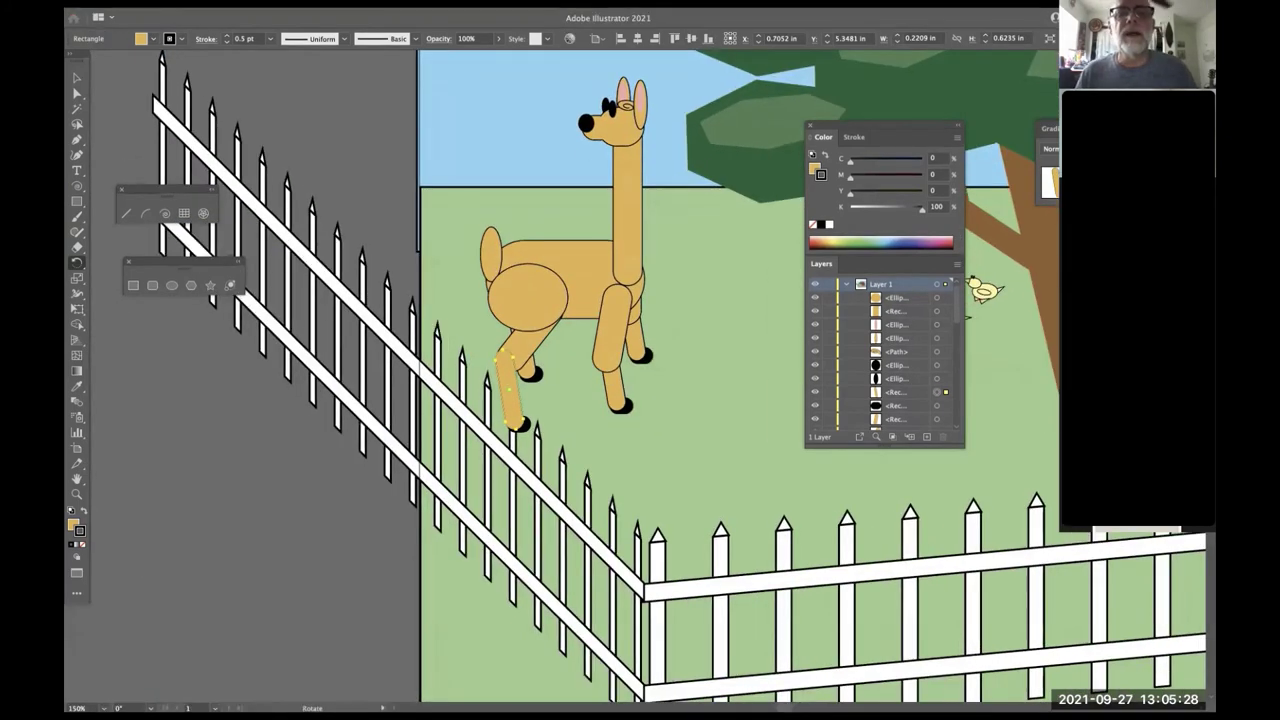
{"action": "key", "text": "v"}
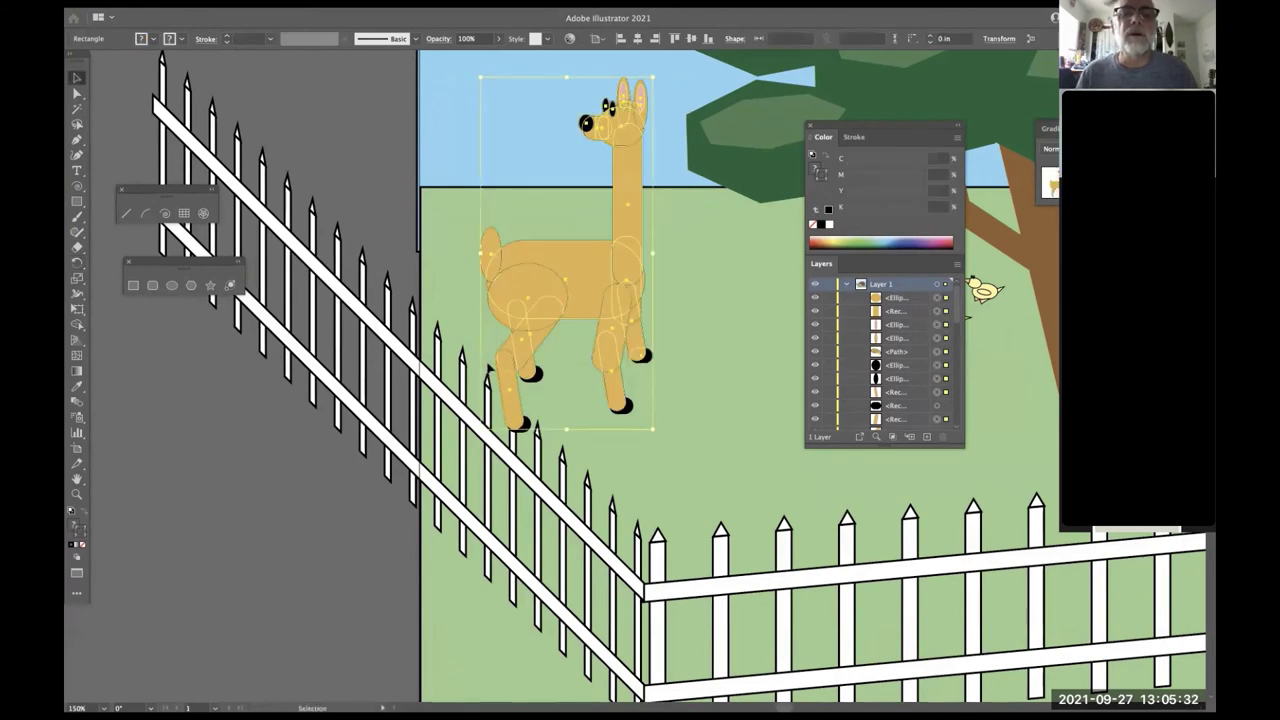
{"action": "left_click_drag", "start_coordinate": [489, 352], "coordinate": [672, 418]}
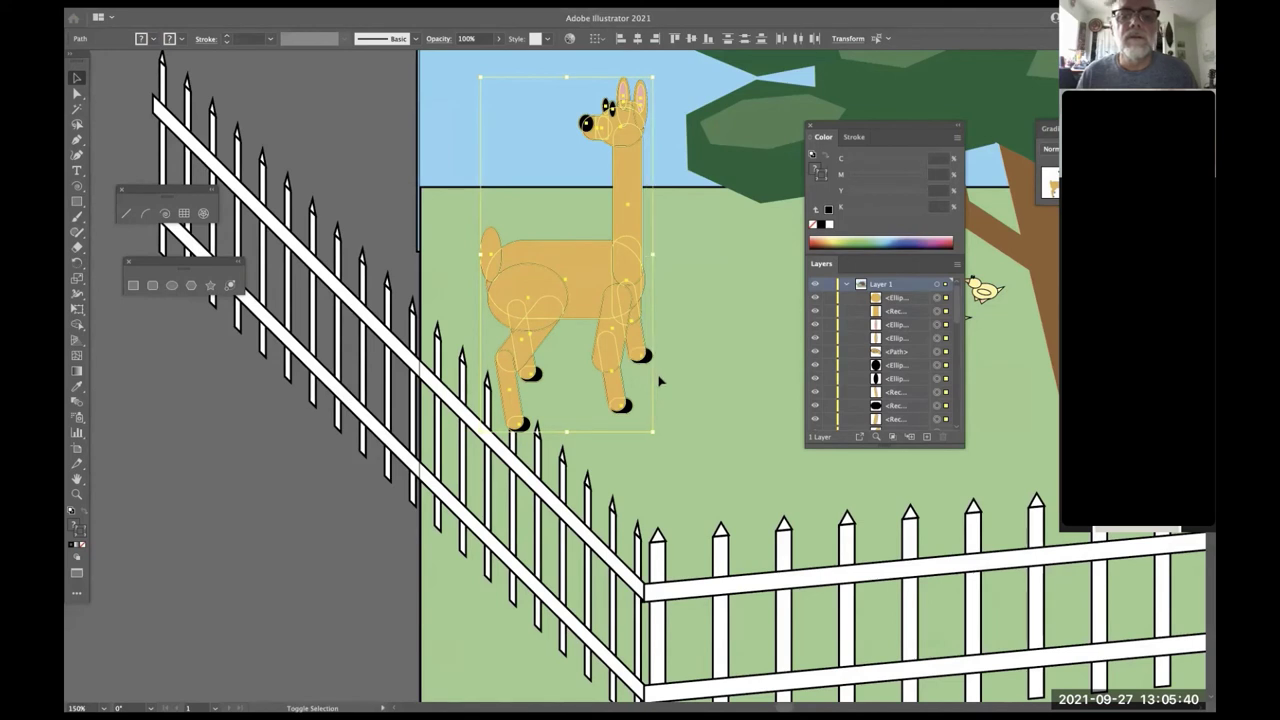
{"action": "key", "text": "super+g"}
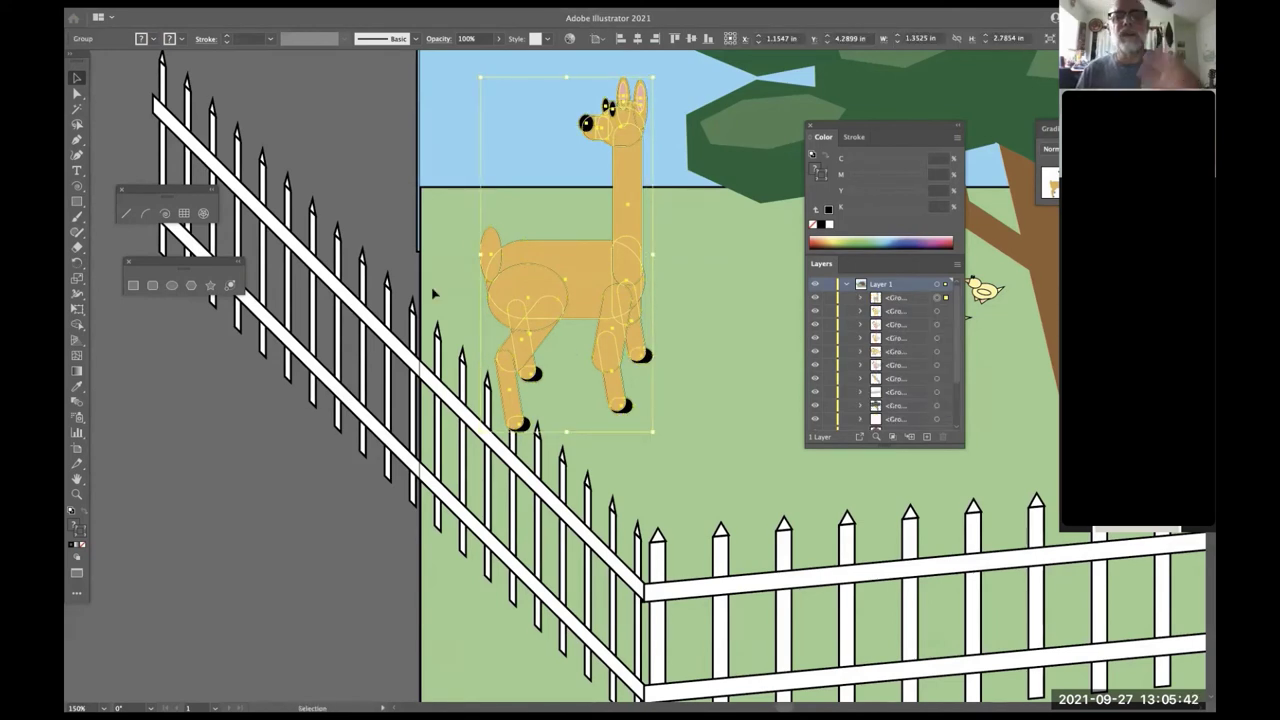
- Move the animal group down and left so its hind legs overlap the slanted side fence, and bring that fence to the front
{"action": "left_click", "coordinate": [354, 147]}
{"action": "left_click_drag", "start_coordinate": [582, 236], "coordinate": [546, 291]}
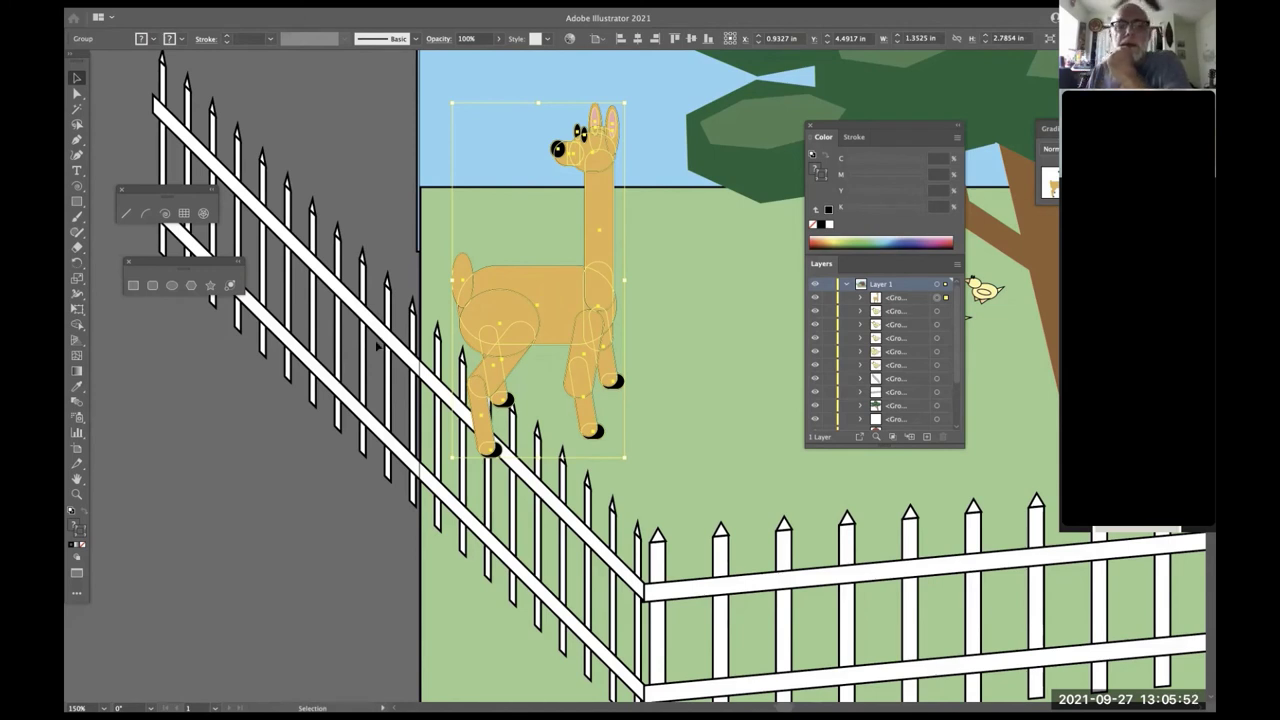
{"action": "left_click", "coordinate": [389, 345]}
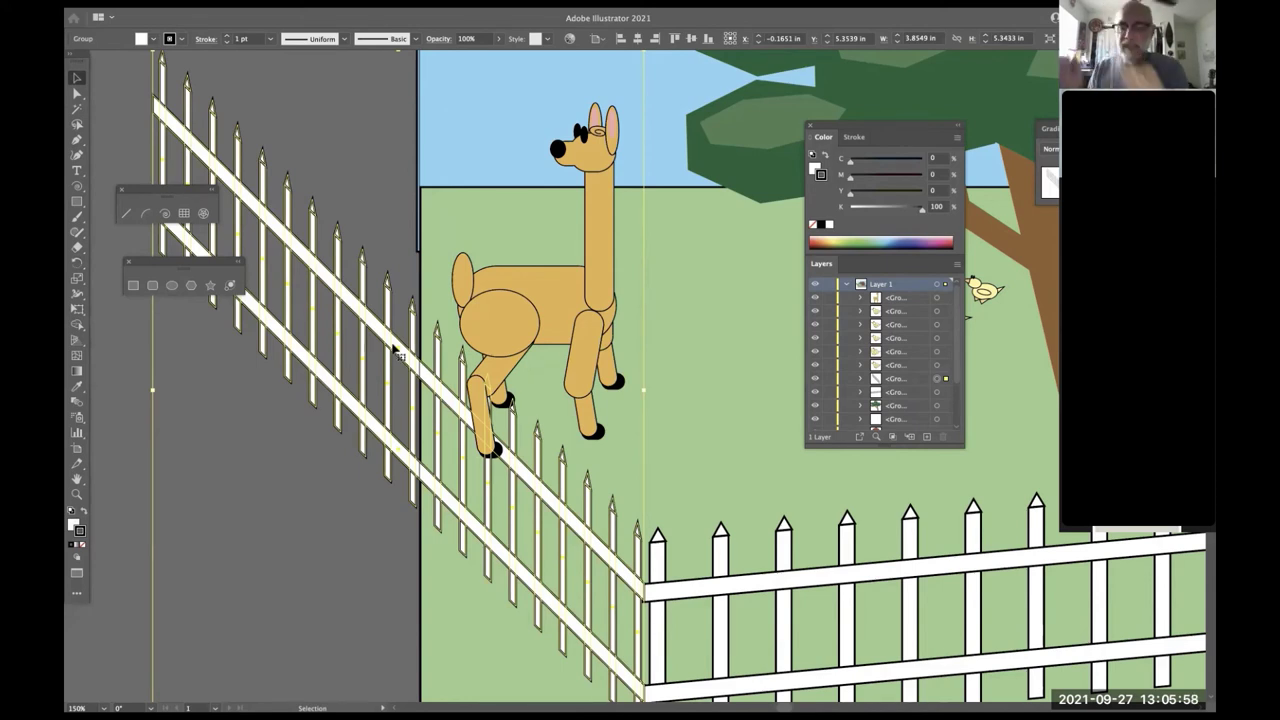
{"action": "key", "text": "super"}
{"action": "key", "text": "super+shift+bracketright"}
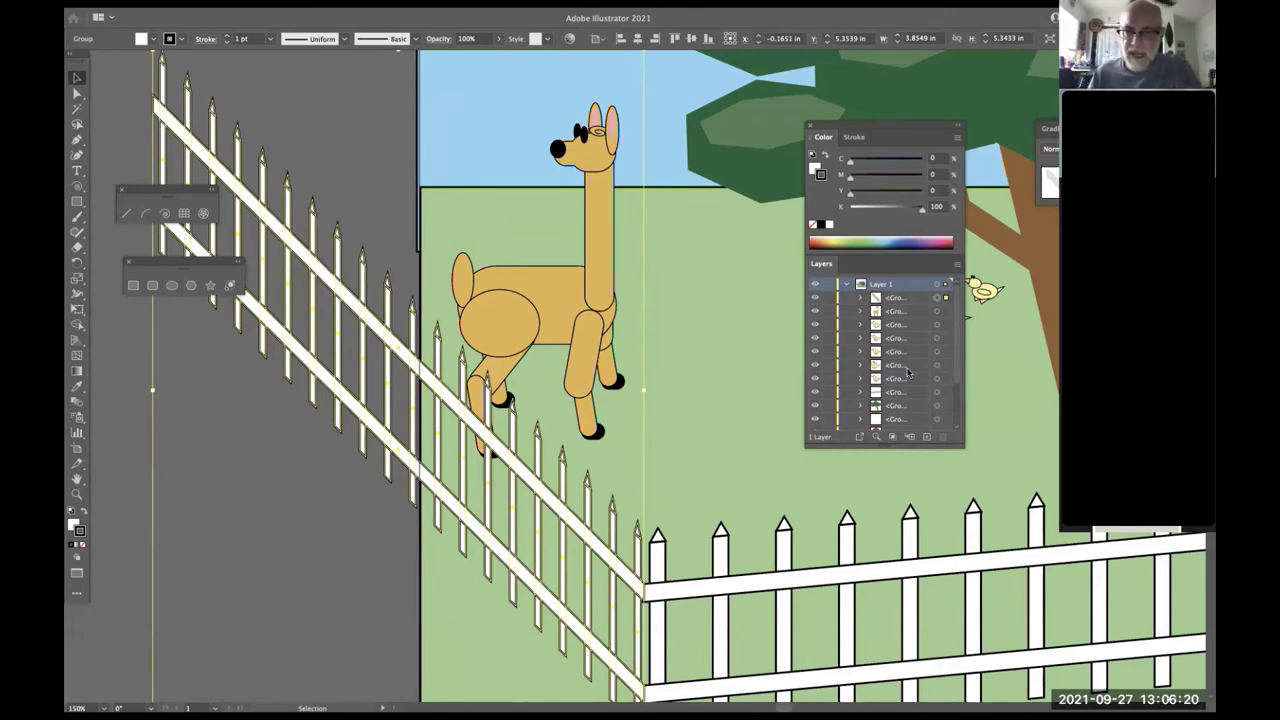
{"action": "left_click", "coordinate": [861, 299]}
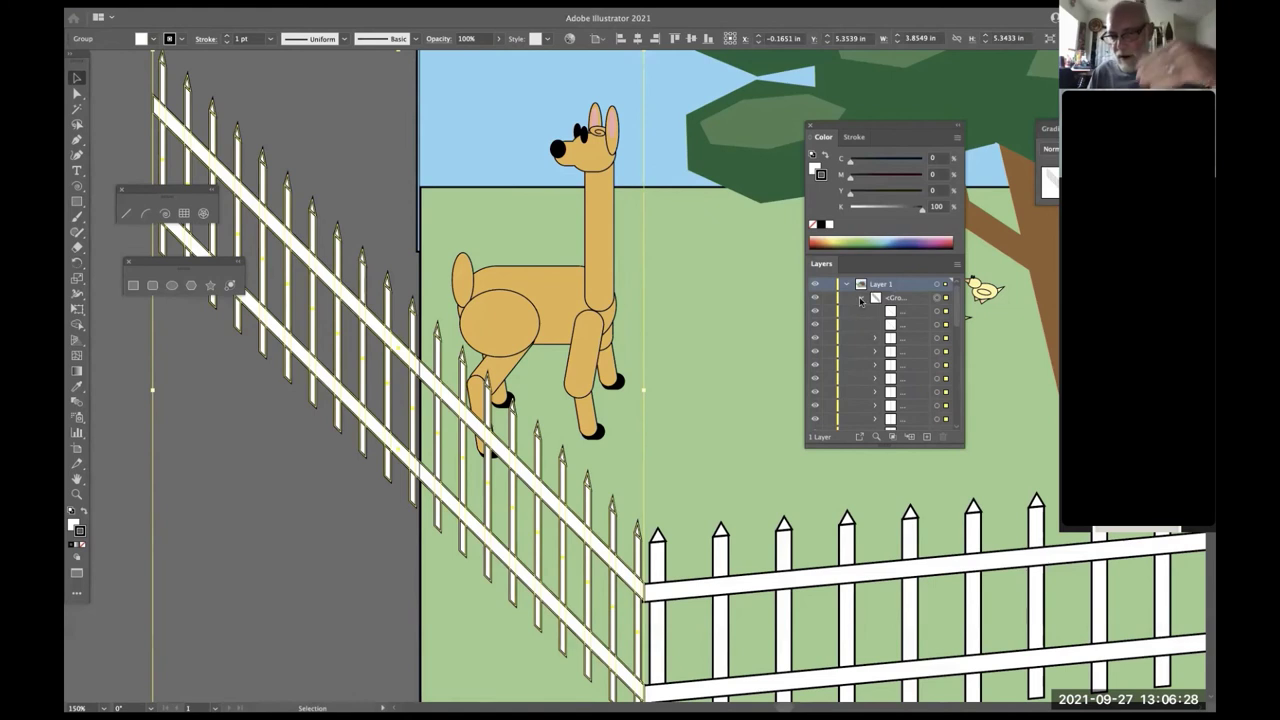
{"action": "left_click", "coordinate": [861, 300]}
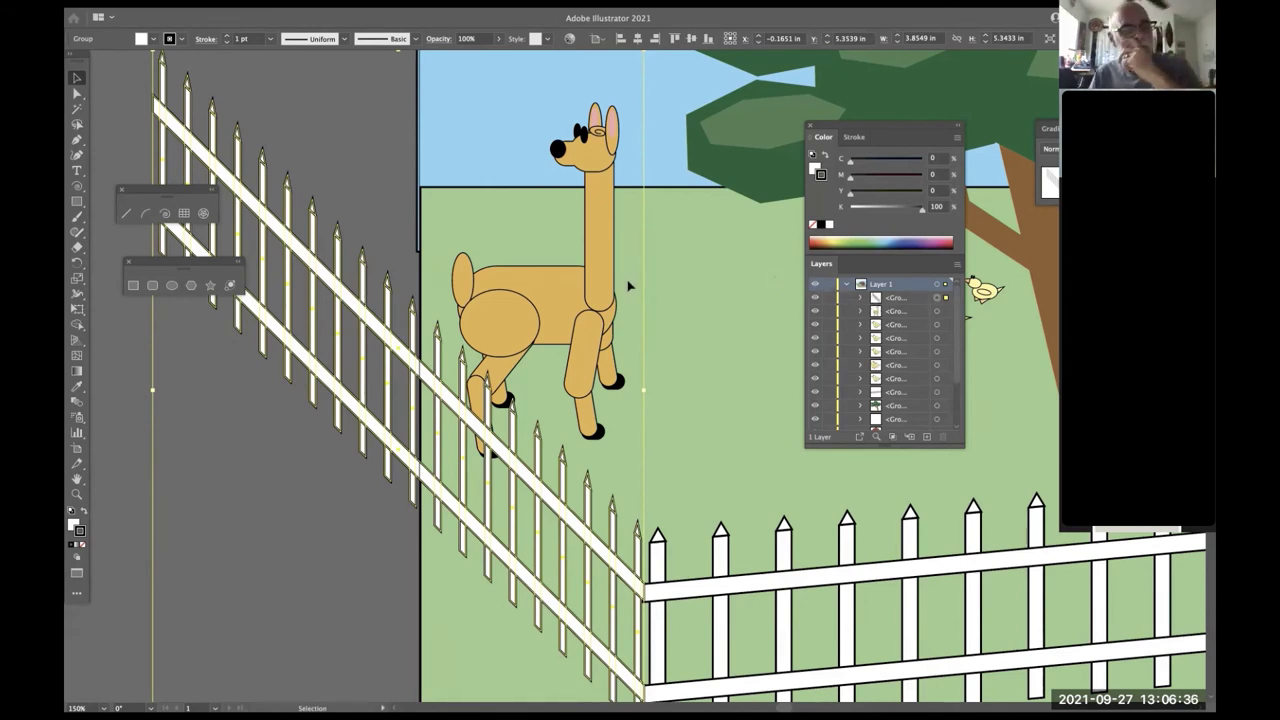
- Copy the strokeless tan muzzle rectangle onto the line where the base of the neck overlaps the body
{"action": "key", "text": "x"}
{"action": "key", "text": "c"}
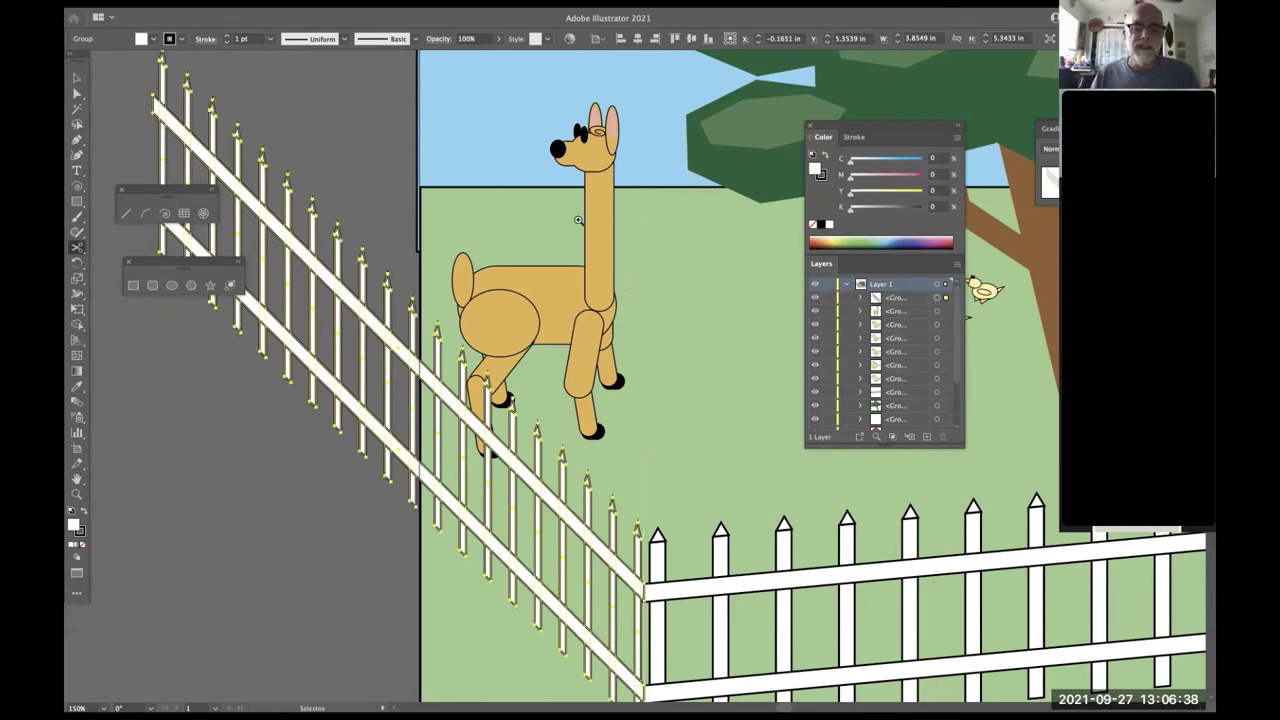
{"action": "left_click_drag", "start_coordinate": [582, 221], "coordinate": [616, 215]}
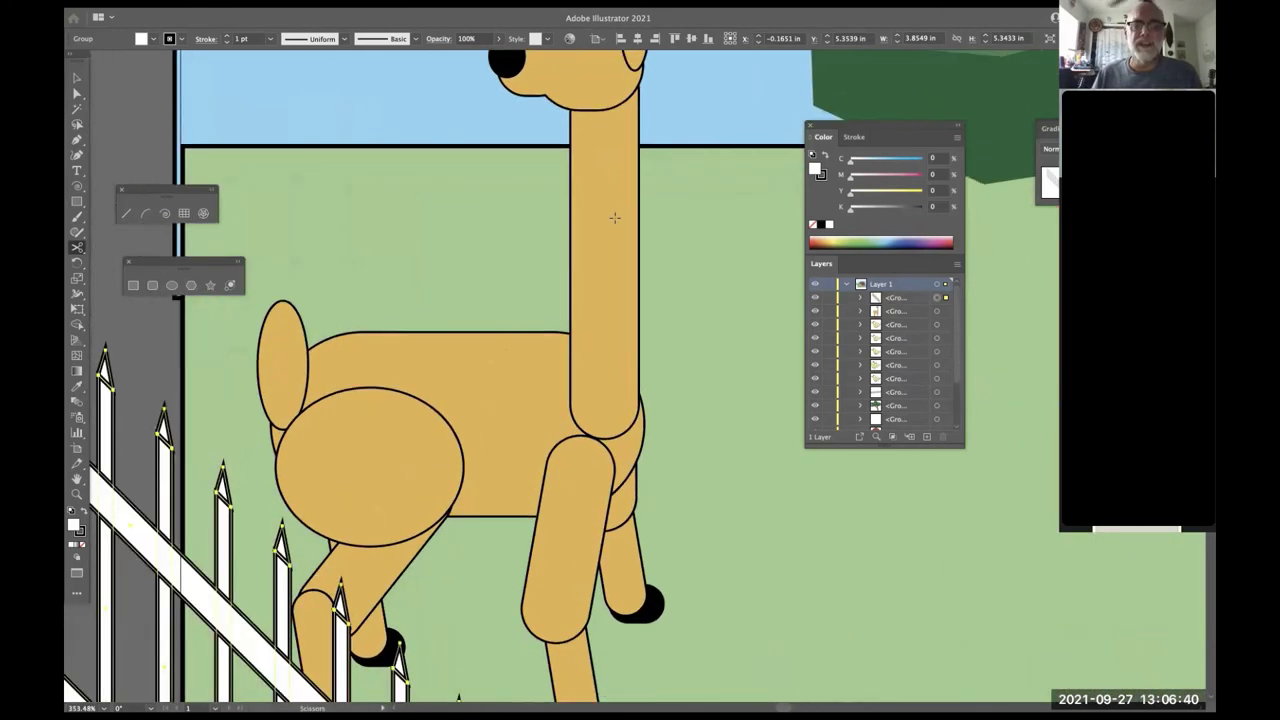
{"action": "left_click_drag", "start_coordinate": [605, 298], "coordinate": [585, 341]}
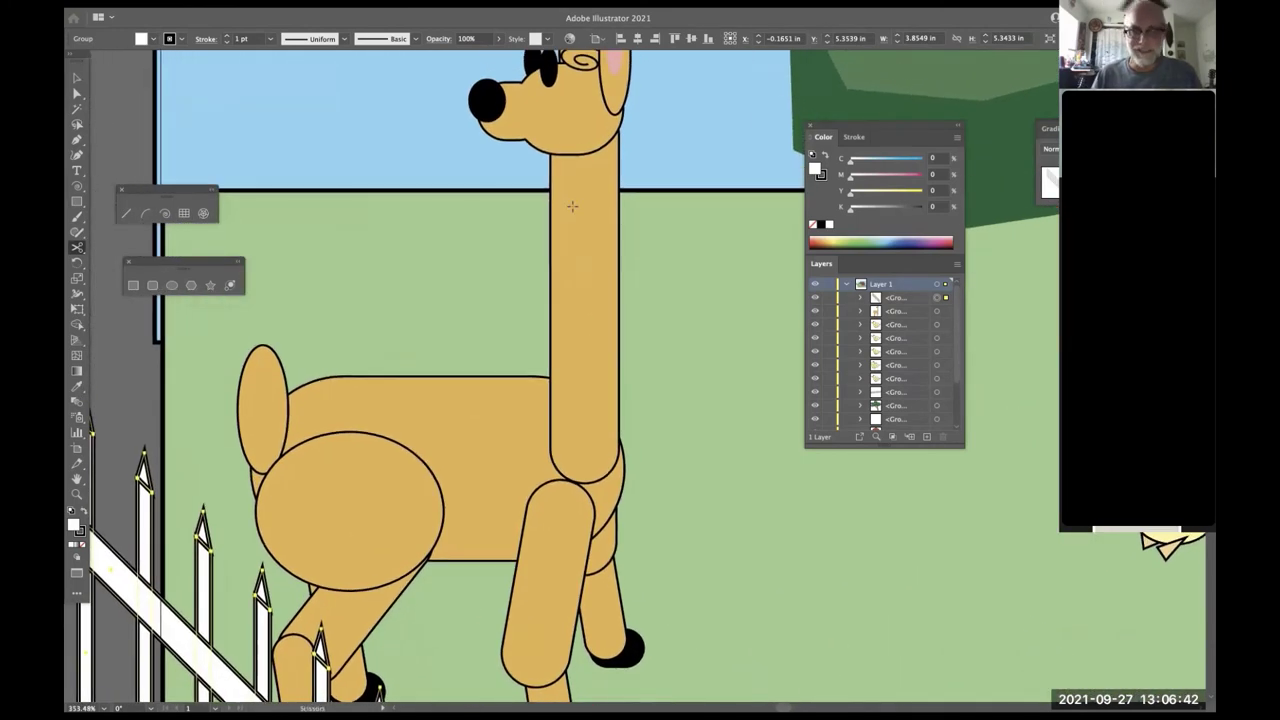
{"action": "key", "text": "a"}
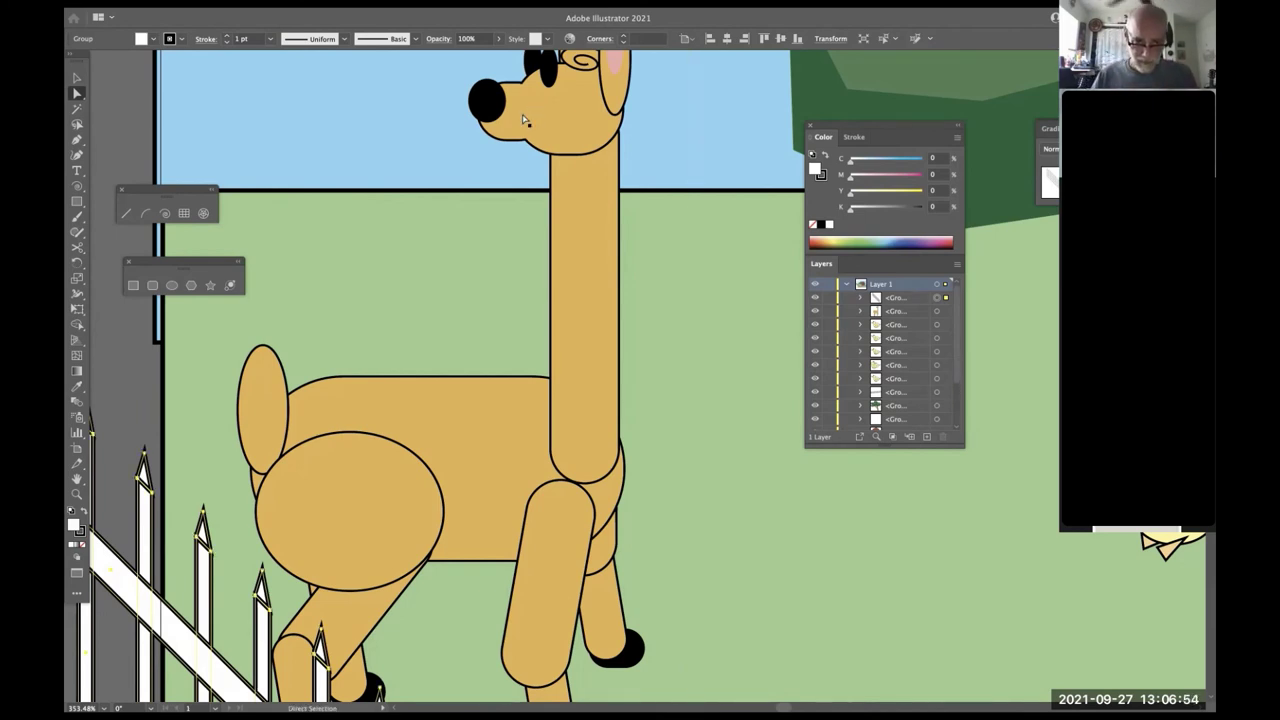
{"action": "left_click", "coordinate": [524, 118]}
{"action": "left_click", "coordinate": [524, 118]}
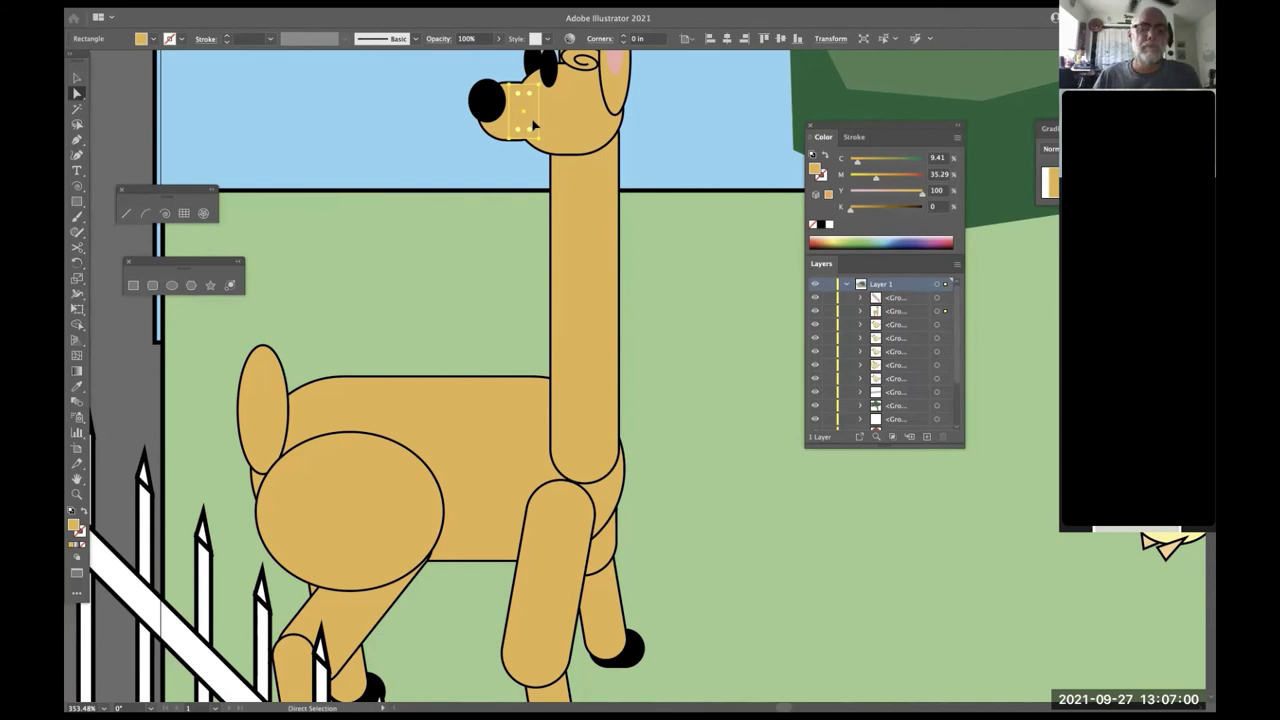
{"action": "left_click_drag", "start_coordinate": [533, 124], "coordinate": [561, 420]}
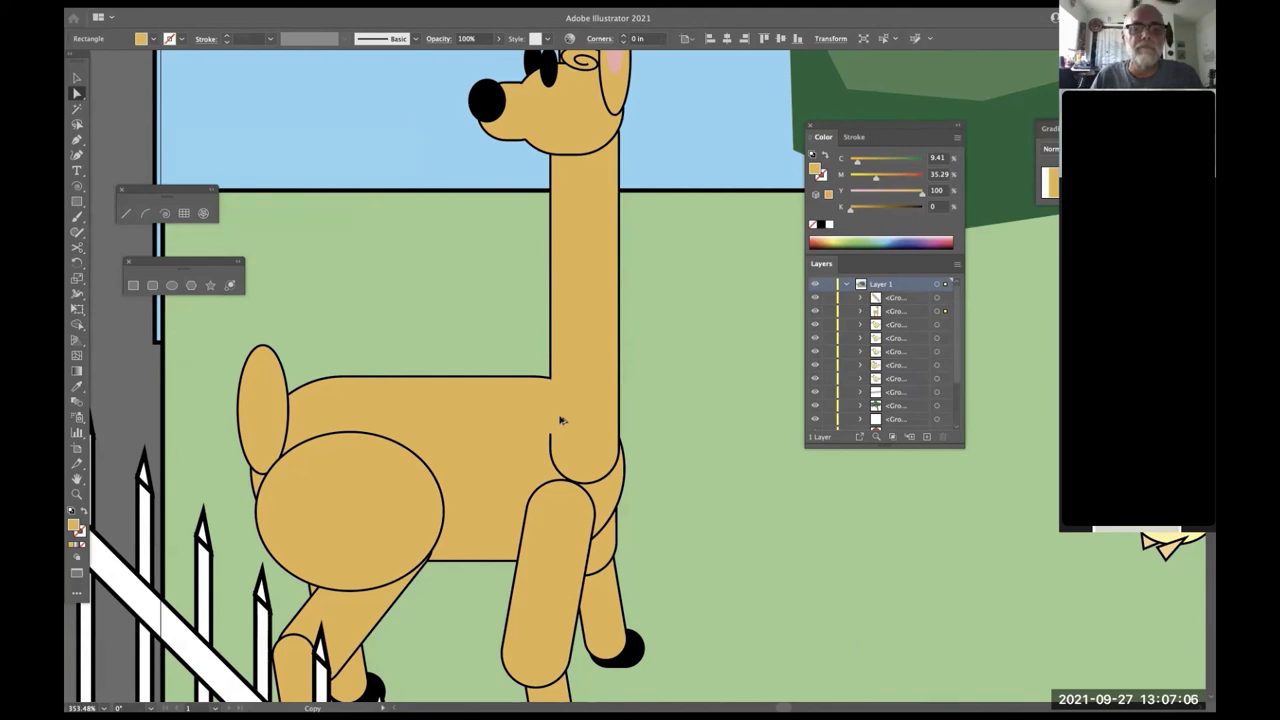
{"action": "left_click_drag", "start_coordinate": [561, 420], "coordinate": [561, 420]}
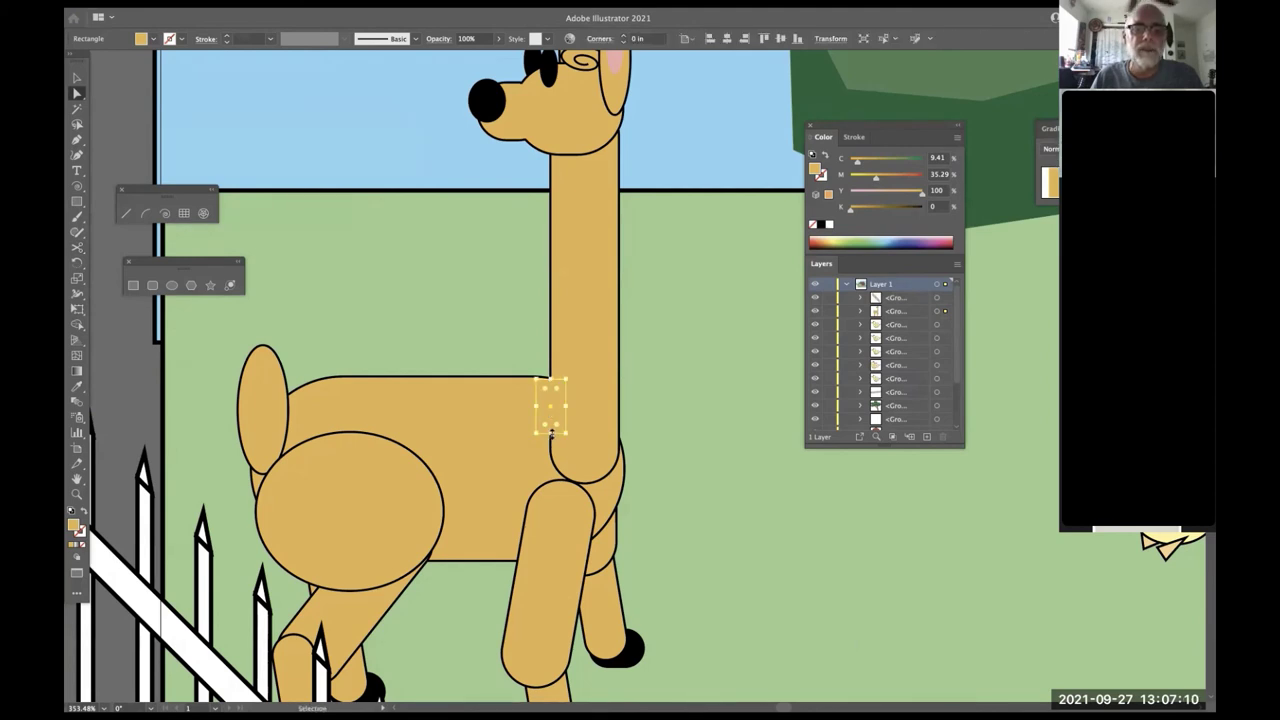
- Extend the rectangle at the neck base downward to the shoulder, covering the rest of the neck's rear outline, and deselect it
{"action": "left_click_drag", "start_coordinate": [551, 432], "coordinate": [554, 478]}
{"action": "left_click", "coordinate": [749, 406]}
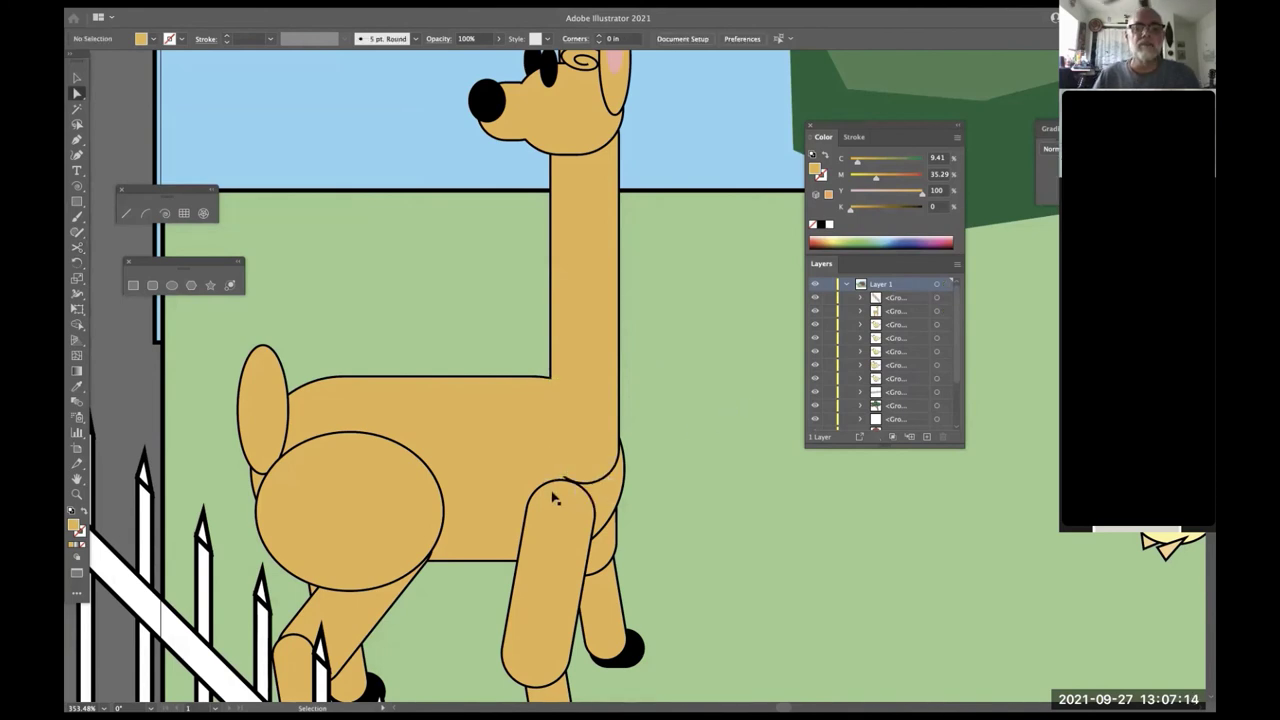
{"action": "left_click", "coordinate": [593, 472]}
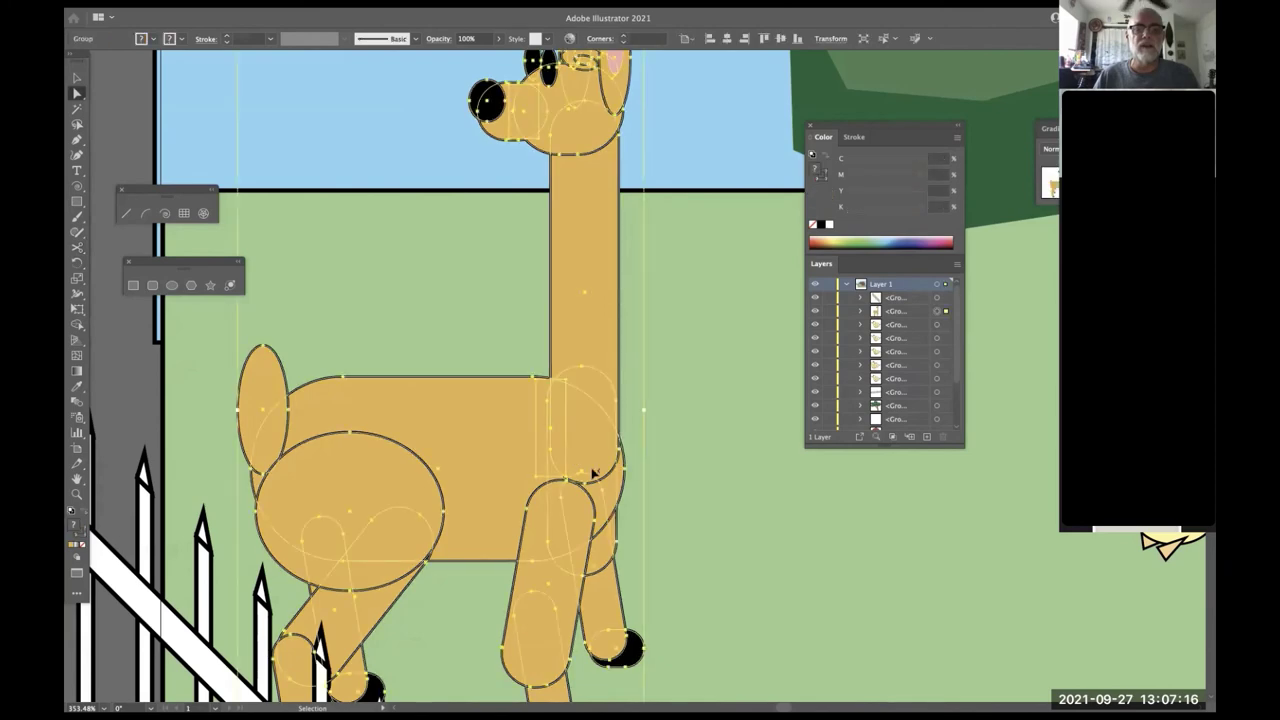
{"action": "left_click", "coordinate": [733, 388]}
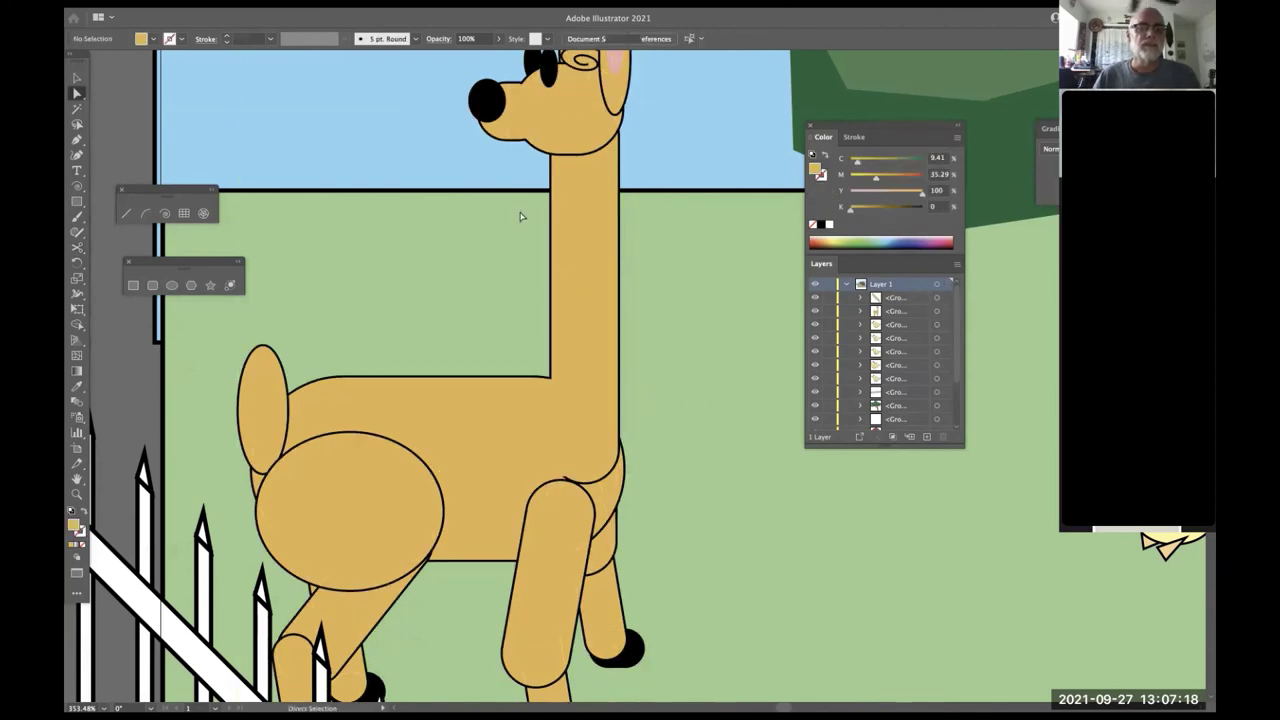
- Copy the tan muzzle rectangle, about 0.10 × 0.18 in, onto the haunch's lower outline where it crosses the near thigh
{"action": "mouse_move", "coordinate": [500, 371]}
{"action": "left_mouse_down"}
{"action": "mouse_move", "coordinate": [563, 263]}
{"action": "mouse_move", "coordinate": [506, 380]}
{"action": "left_mouse_up"}
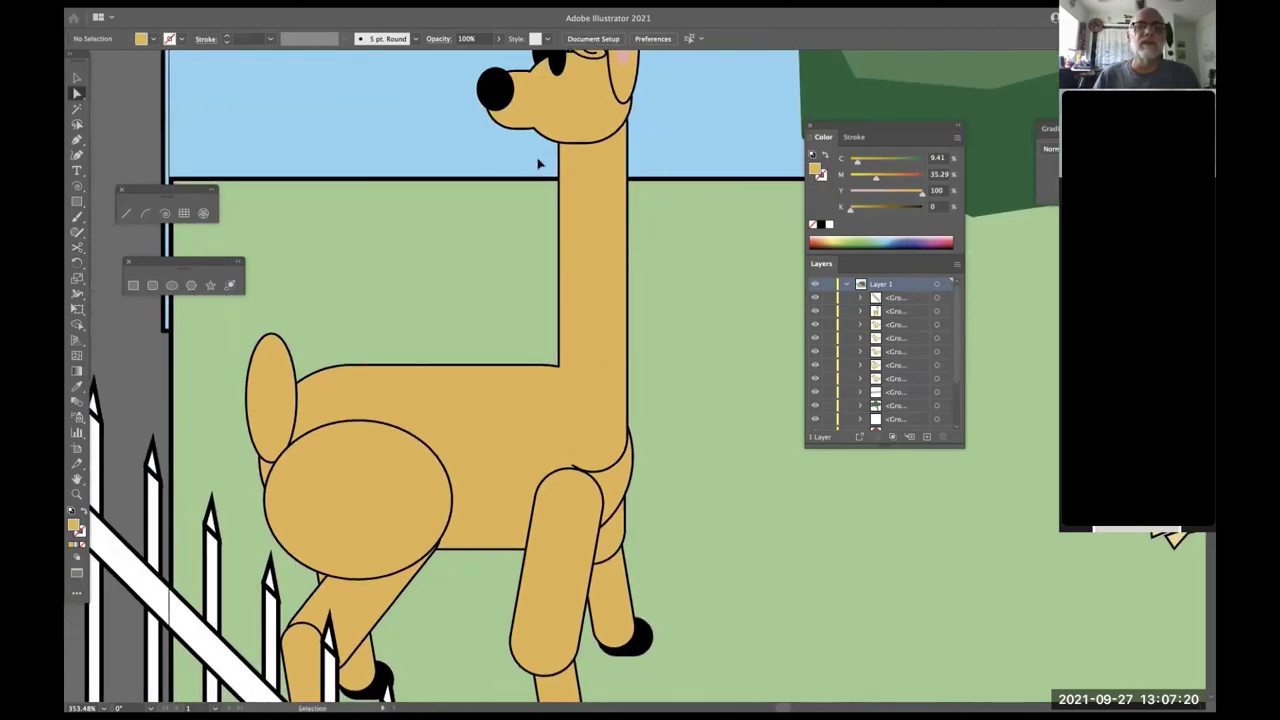
{"action": "left_click_drag", "start_coordinate": [542, 110], "coordinate": [541, 106]}
{"action": "left_click", "coordinate": [654, 266]}
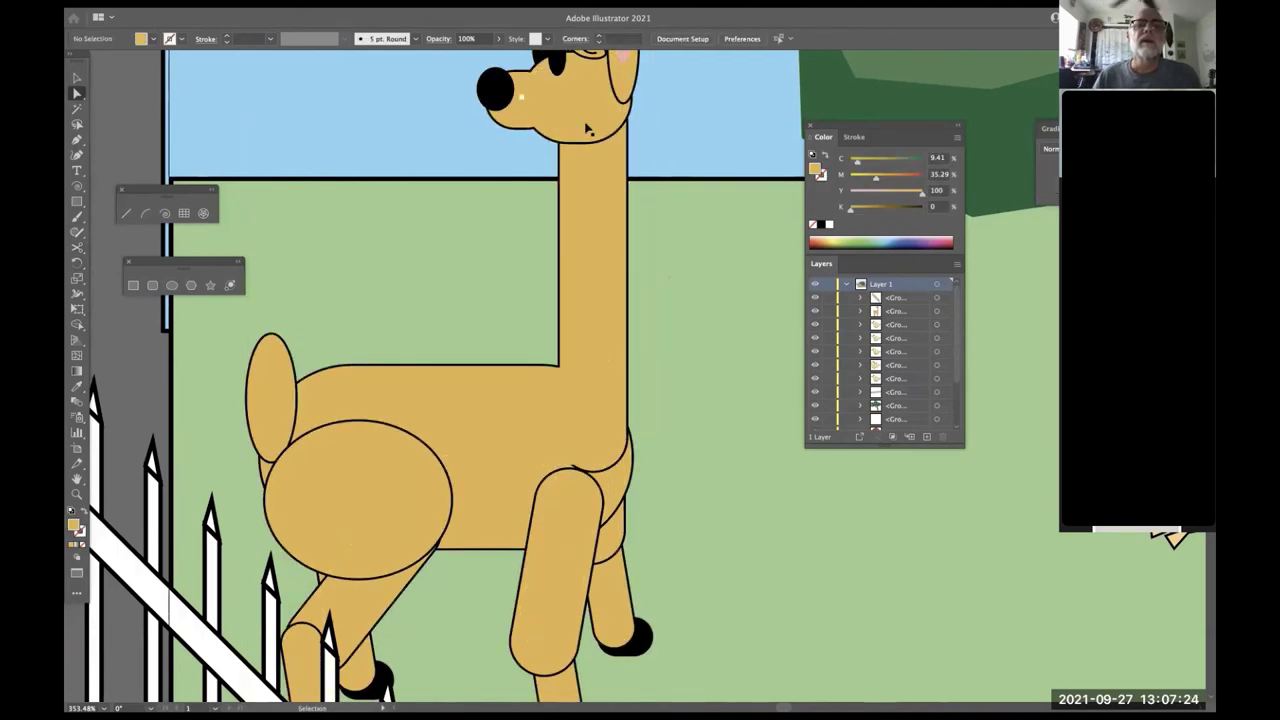
{"action": "key", "text": "a"}
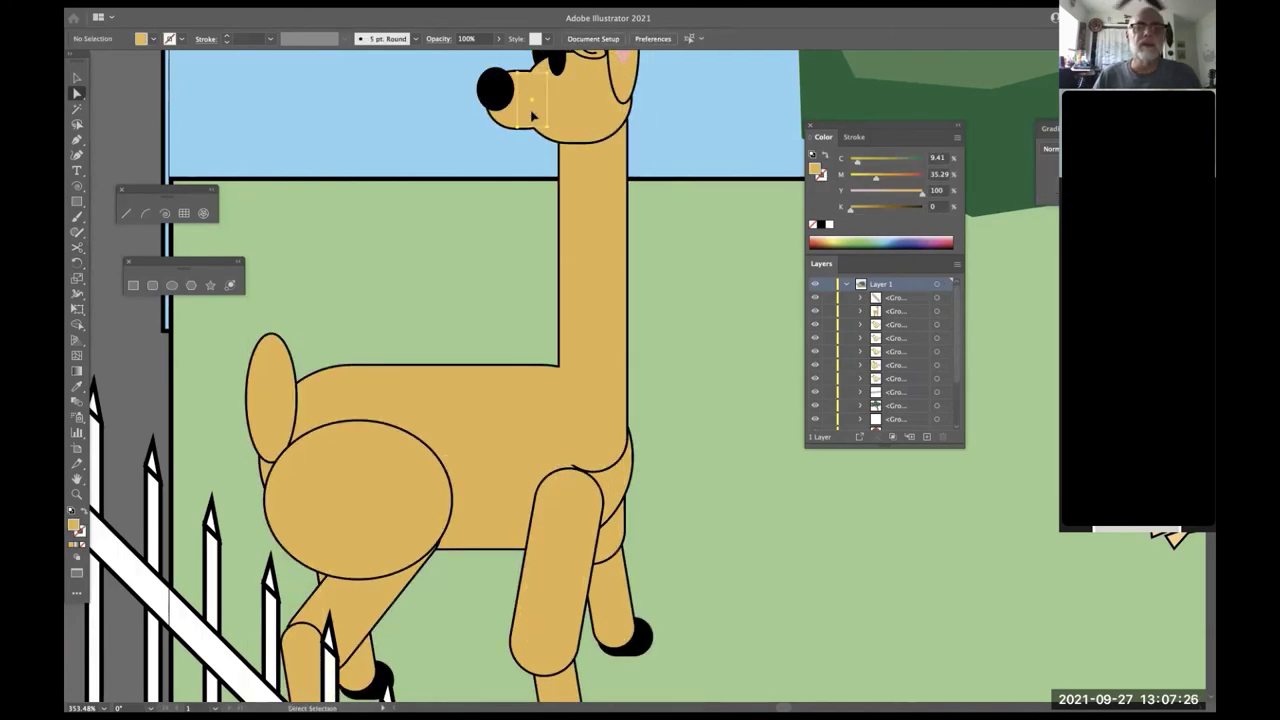
{"action": "left_click_drag", "start_coordinate": [533, 117], "coordinate": [362, 586]}
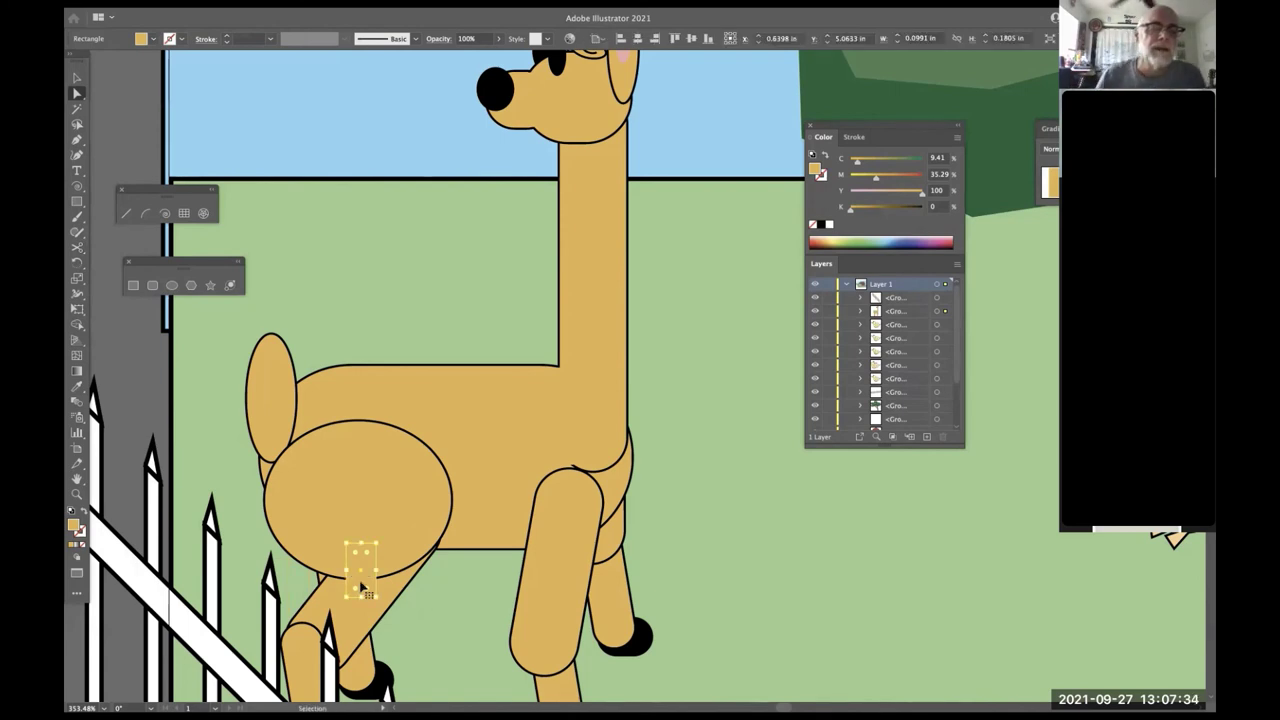
- Widen the haunch cover rectangle on both sides to hide more of the outline between haunch and thigh
{"action": "left_click_drag", "start_coordinate": [348, 573], "coordinate": [326, 567]}
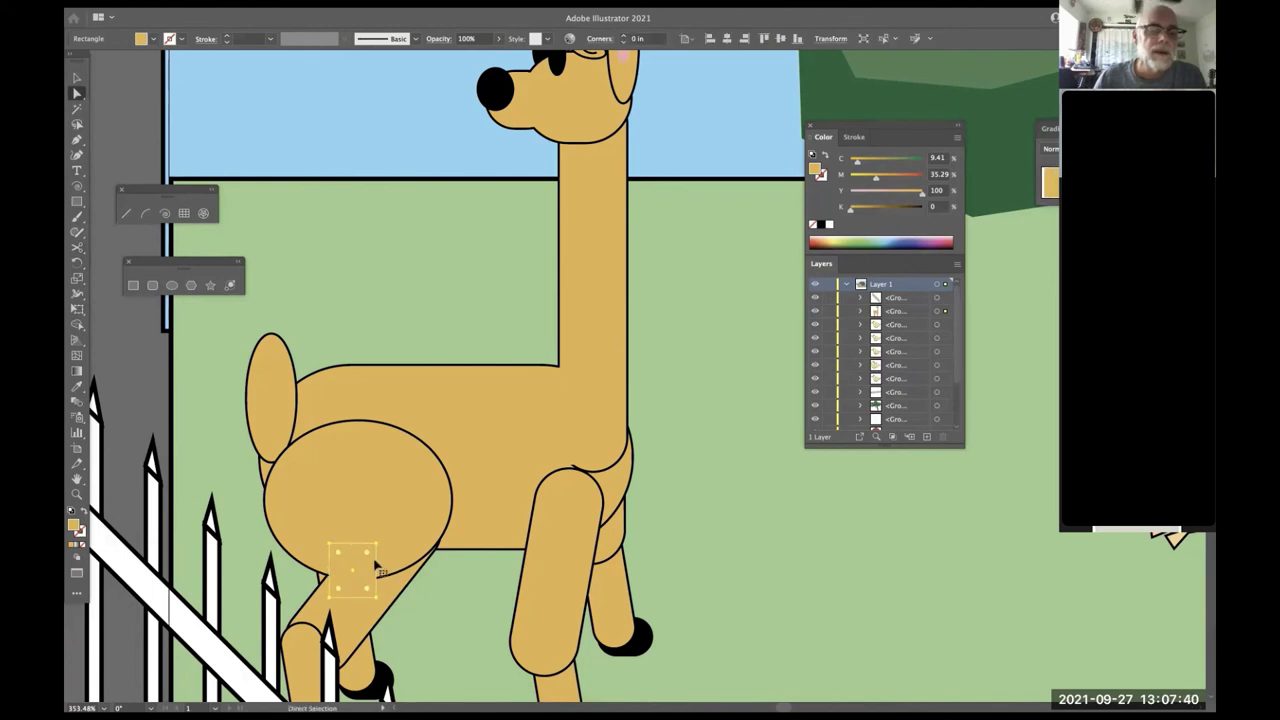
{"action": "key", "text": "v"}
{"action": "left_click_drag", "start_coordinate": [378, 570], "coordinate": [394, 567]}
{"action": "key", "text": "a"}
- Rotate only the near front lower leg about its hoof end so its upper end swings toward the animal's rear
{"action": "scroll", "coordinate": [372, 502], "scroll_direction": "down", "scroll_amount": 3}
{"action": "scroll", "coordinate": [372, 502], "scroll_direction": "left", "scroll_amount": 1}
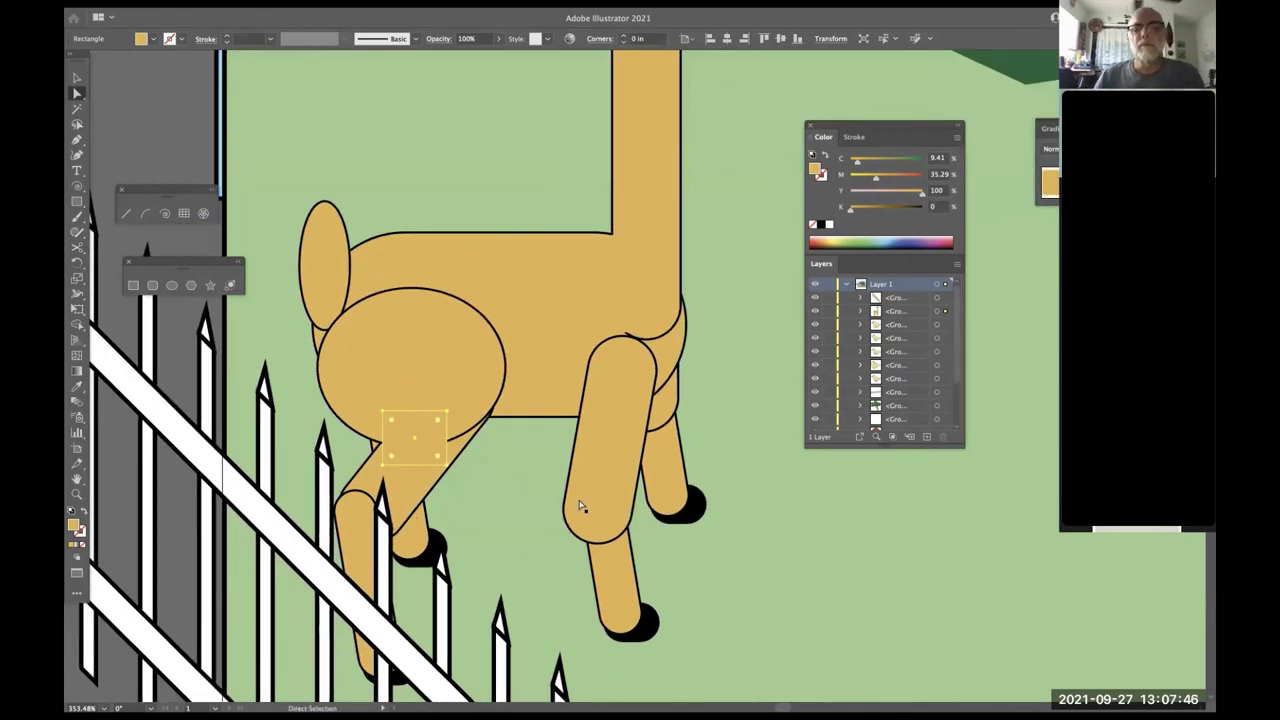
{"action": "left_click", "coordinate": [606, 564]}
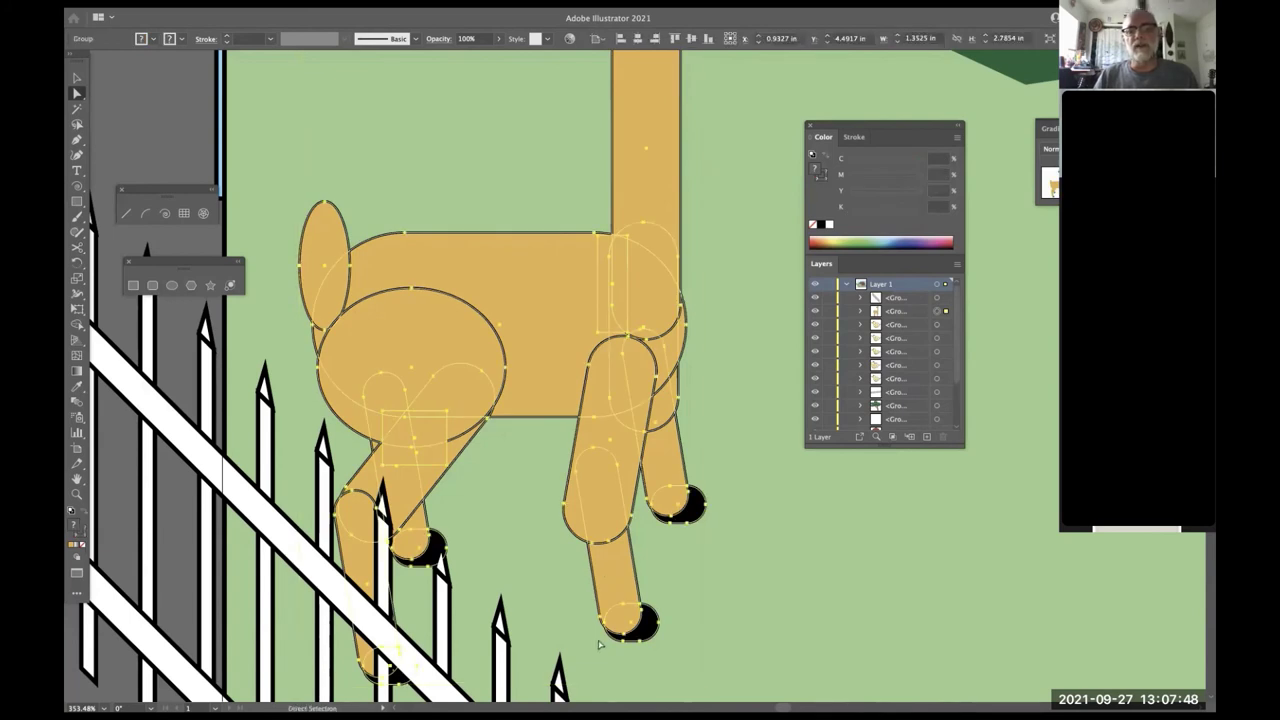
{"action": "left_click", "coordinate": [586, 614]}
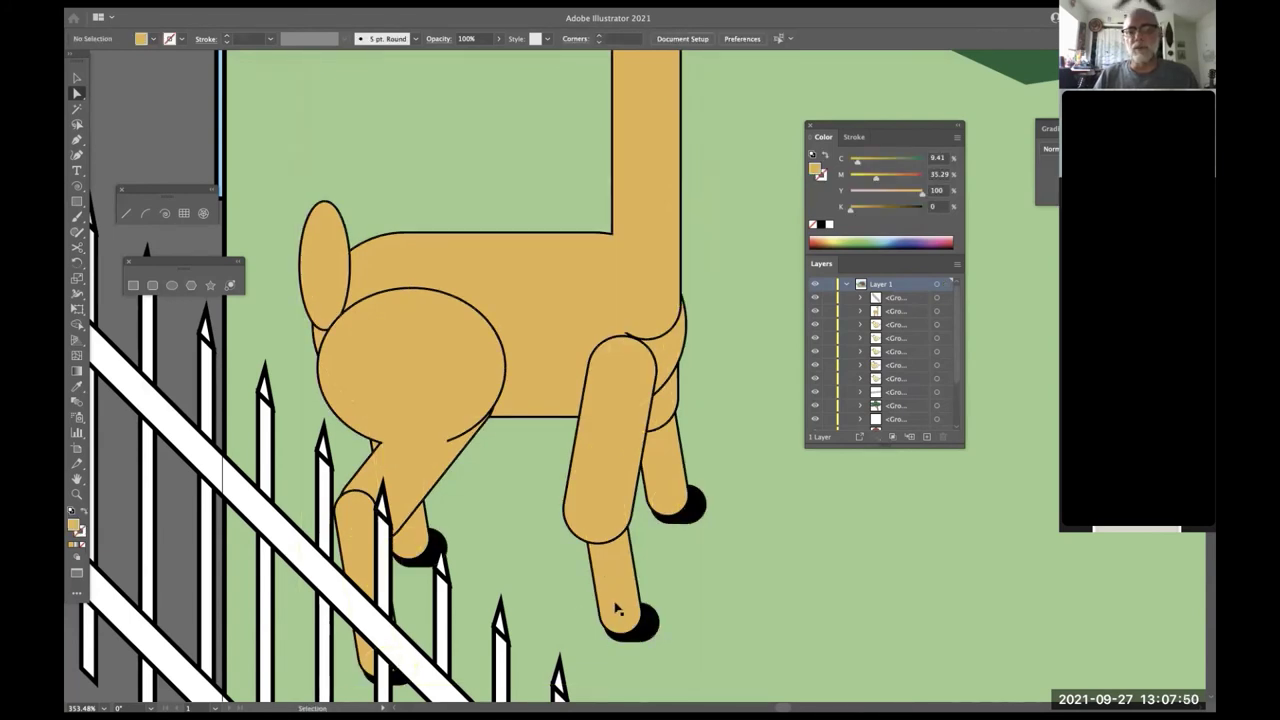
{"action": "left_click", "coordinate": [614, 609]}
{"action": "key", "text": "a"}
{"action": "key", "text": "v"}
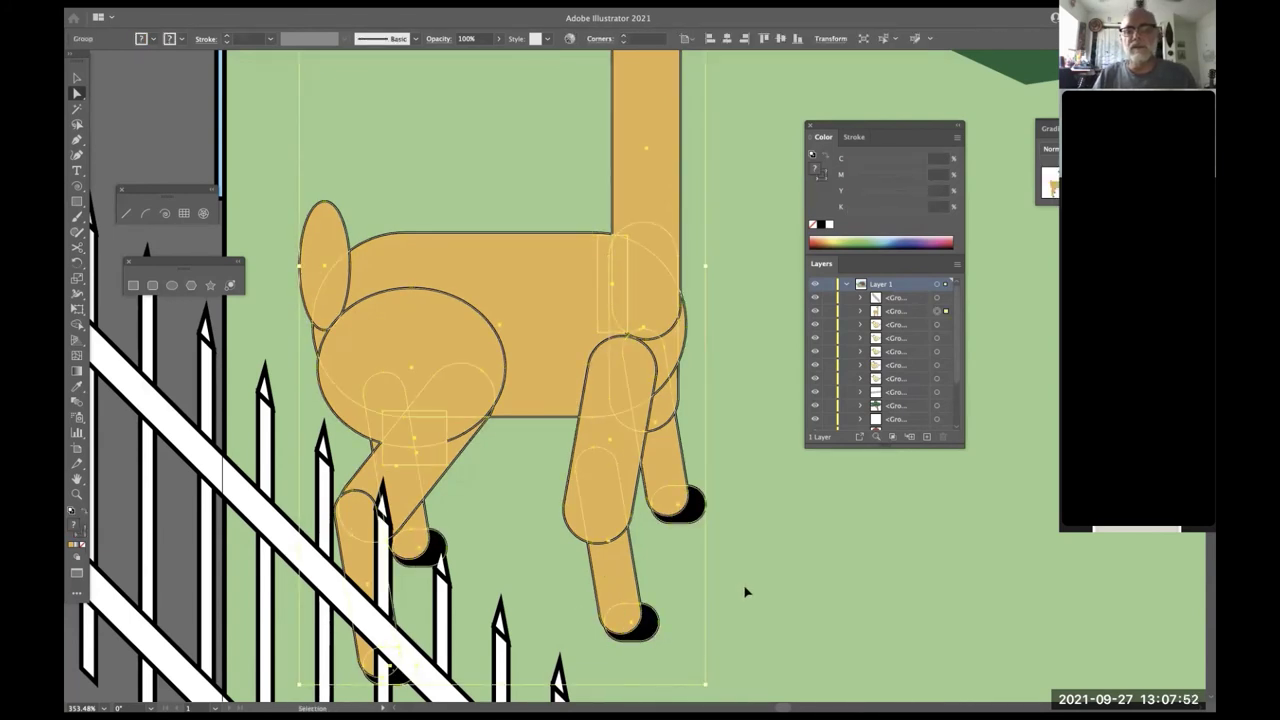
{"action": "left_click", "coordinate": [745, 592]}
{"action": "key", "text": "a"}
{"action": "left_click", "coordinate": [625, 603]}
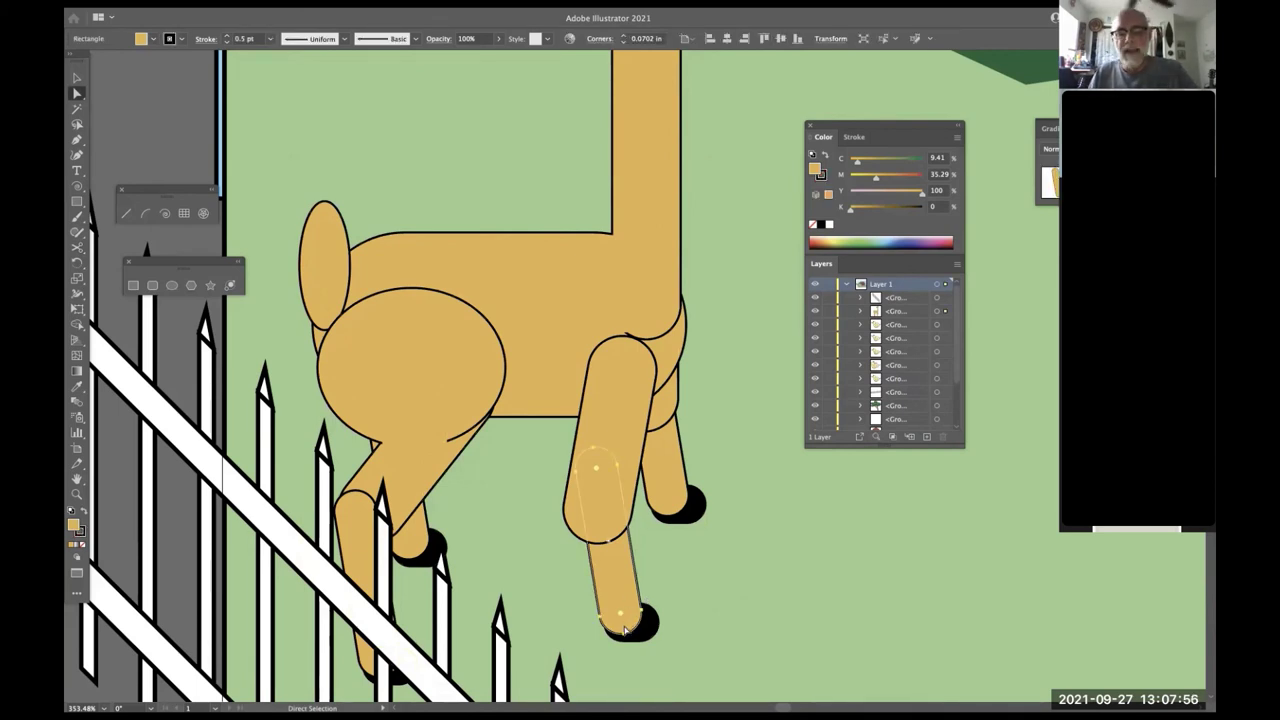
{"action": "key", "text": "r"}
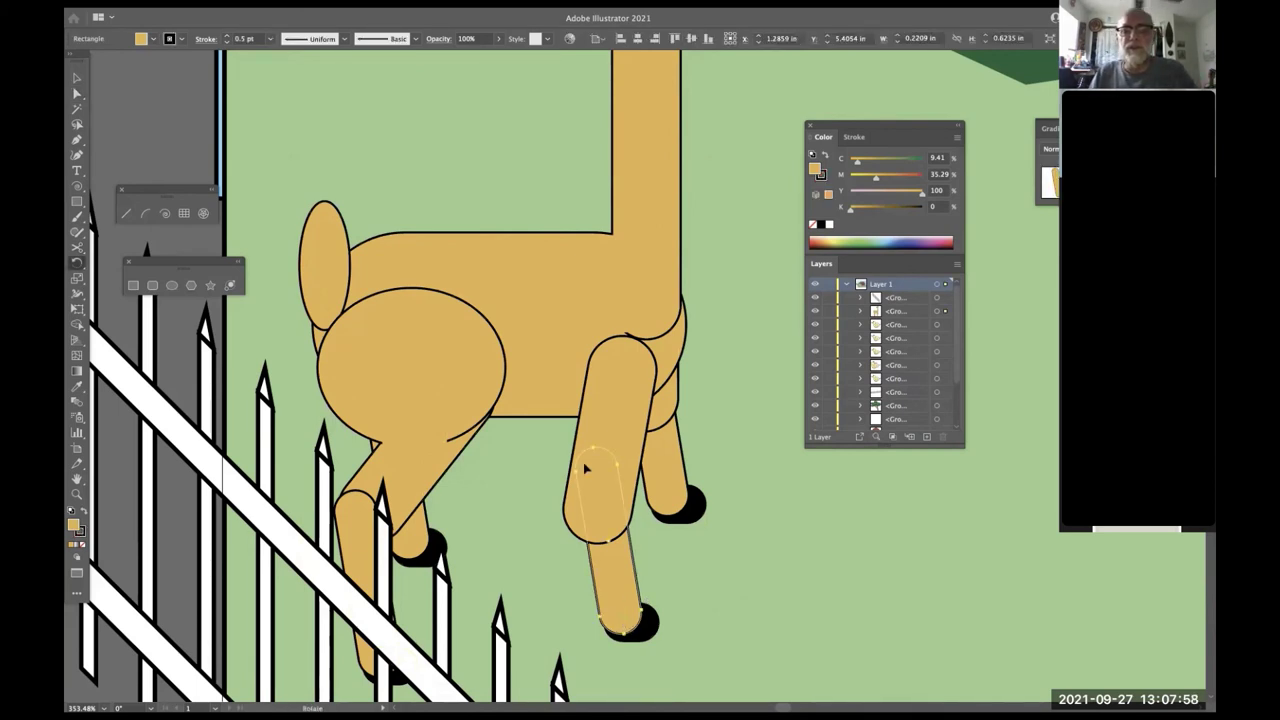
{"action": "left_click_drag", "start_coordinate": [586, 466], "coordinate": [566, 460]}
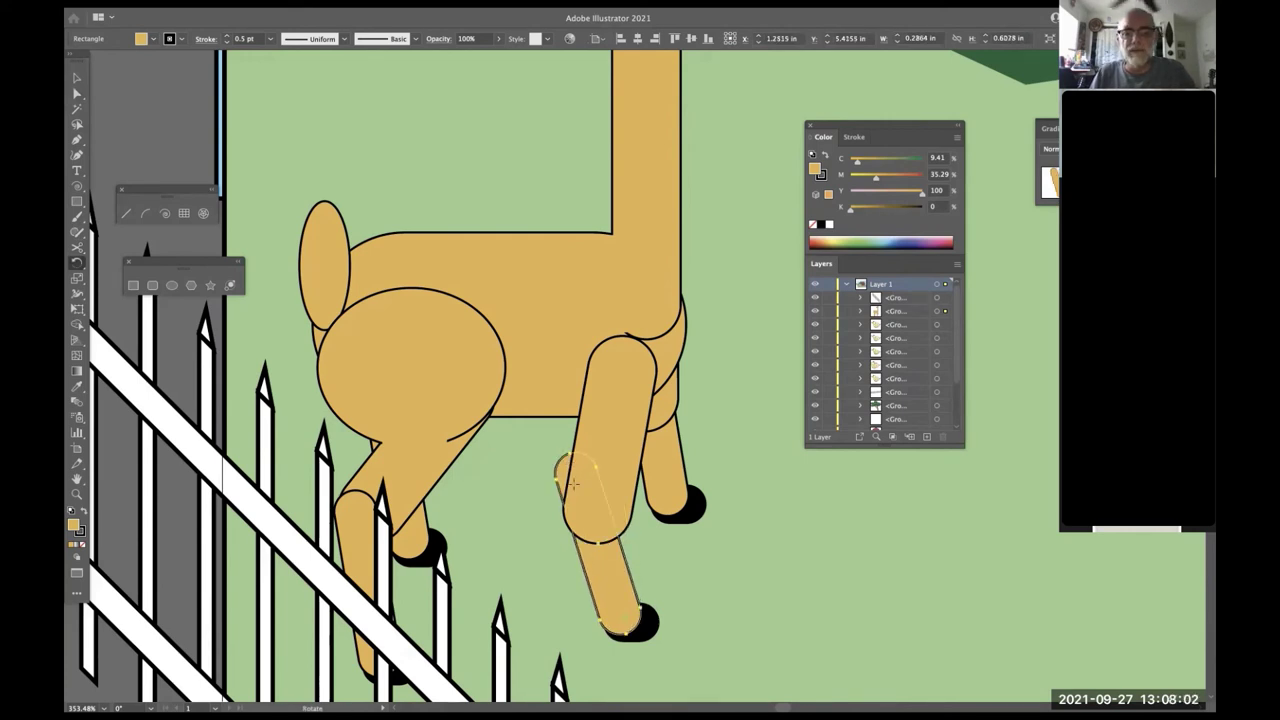
- Scale the rotated lower leg to about 0.26 × 0.44 in overall so its upper end fits within the knee, and deselect it
{"action": "key", "text": "s"}
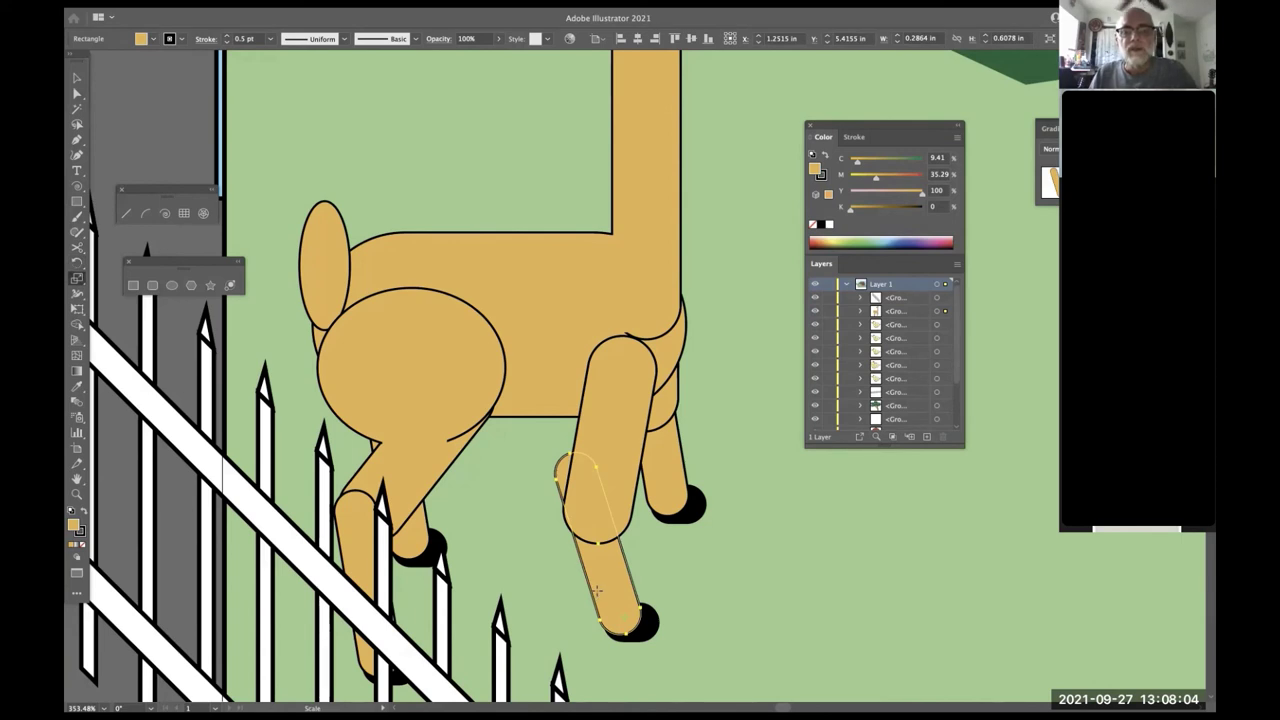
{"action": "left_click_drag", "start_coordinate": [598, 596], "coordinate": [621, 625]}
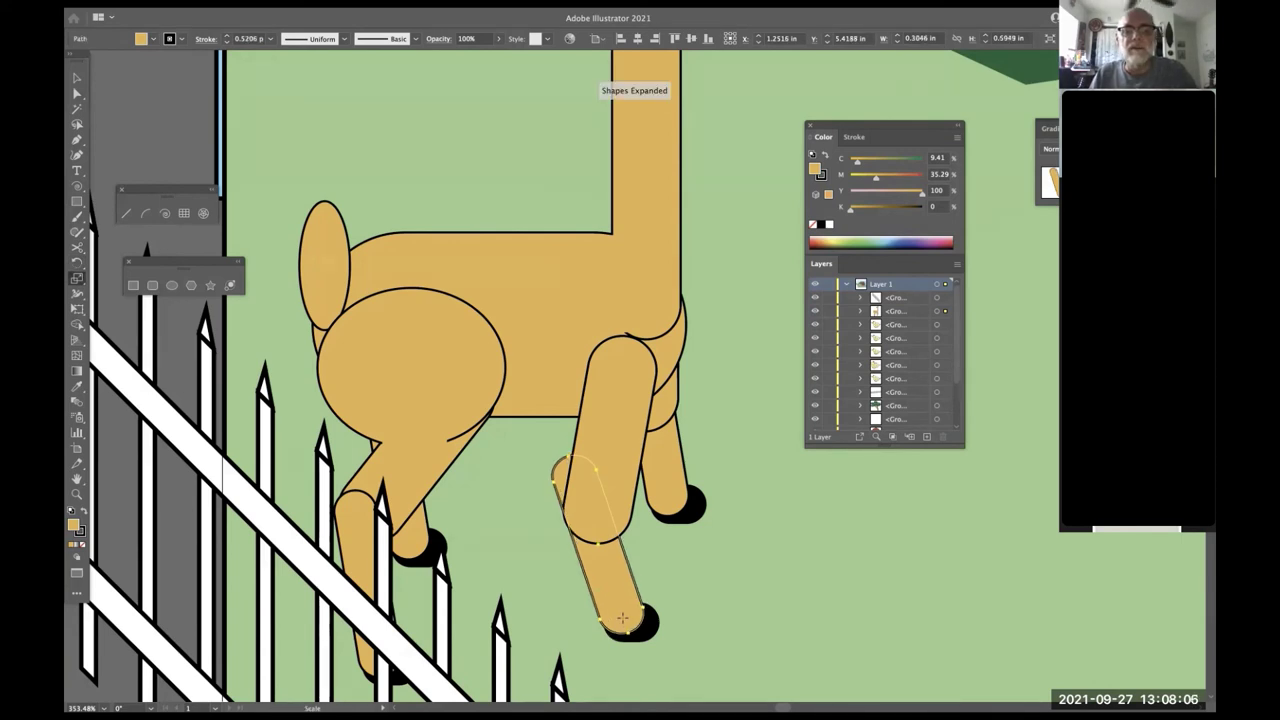
{"action": "left_click_drag", "start_coordinate": [568, 468], "coordinate": [584, 508]}
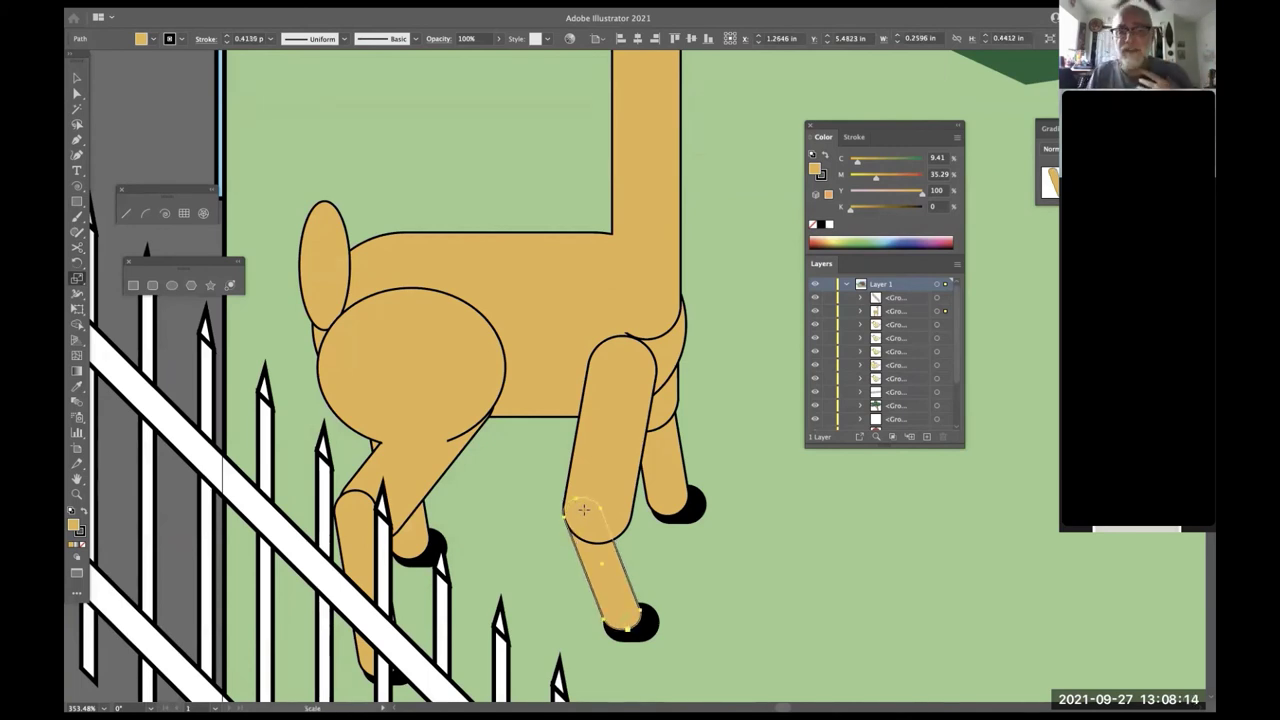
{"action": "key", "text": "ctrl+0"}
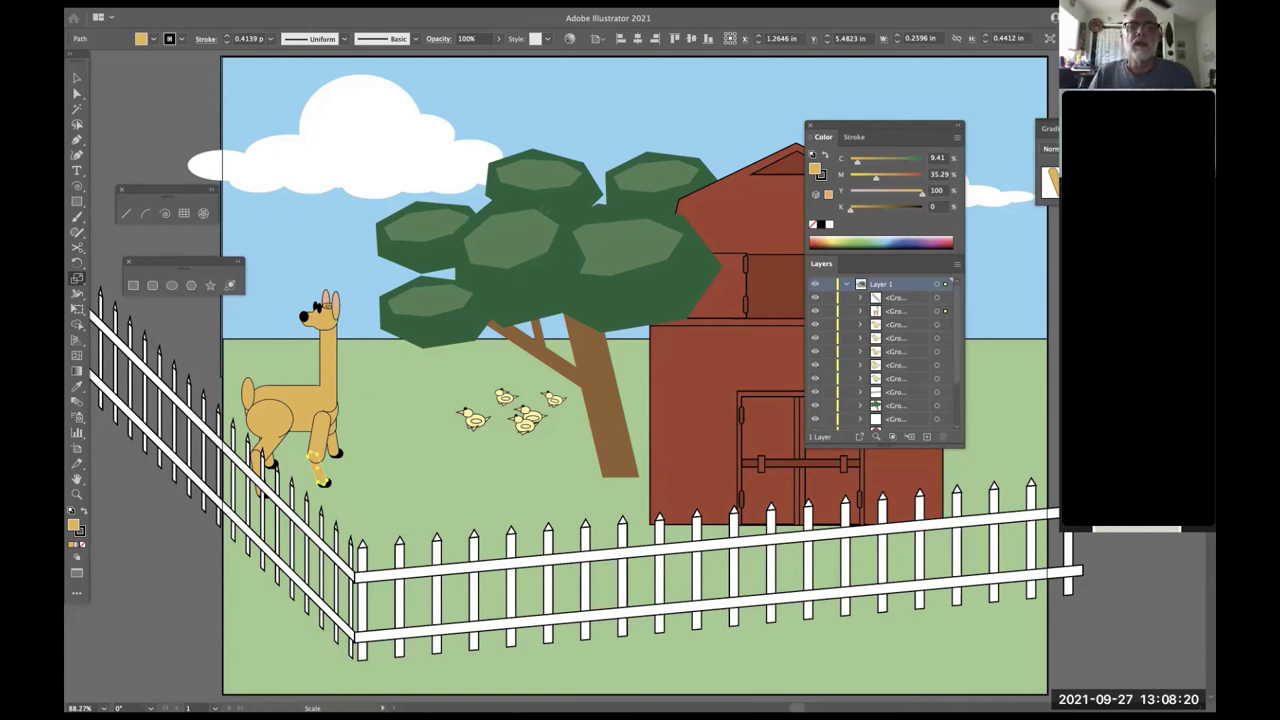
{"action": "key", "text": "space"}
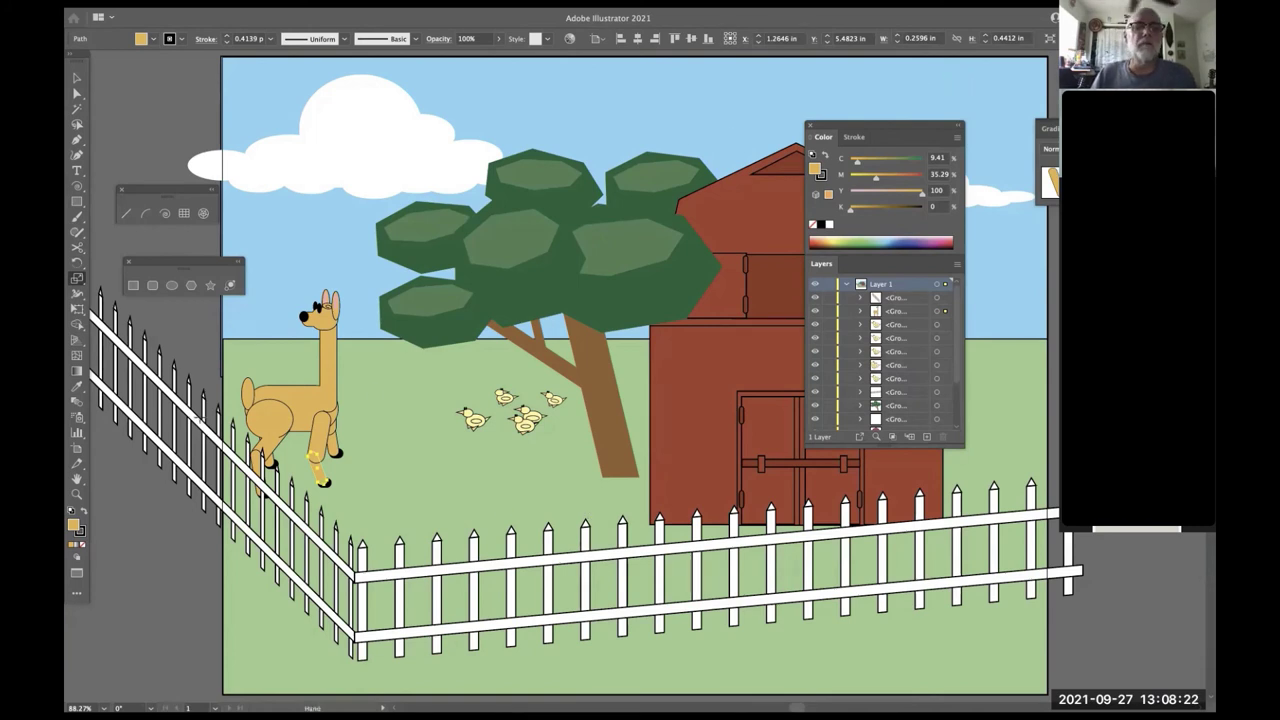
{"action": "key", "text": "v"}
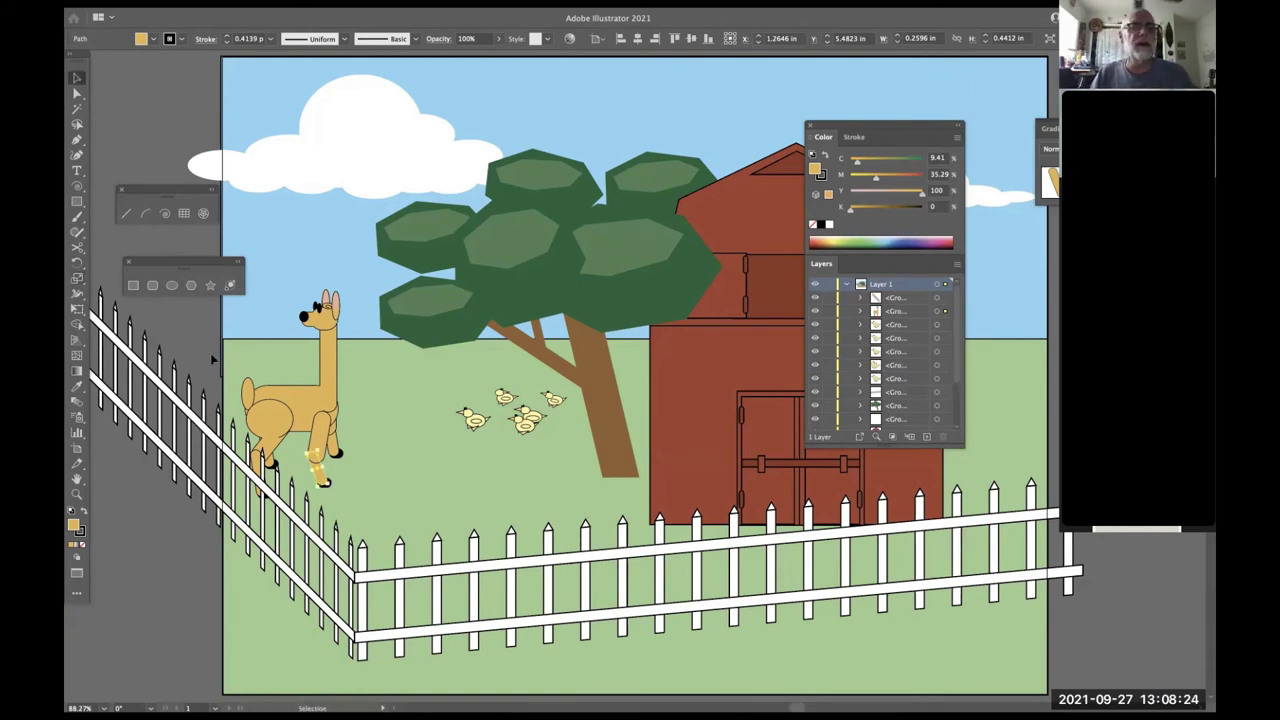
{"action": "key", "text": "ctrl+shift+a"}
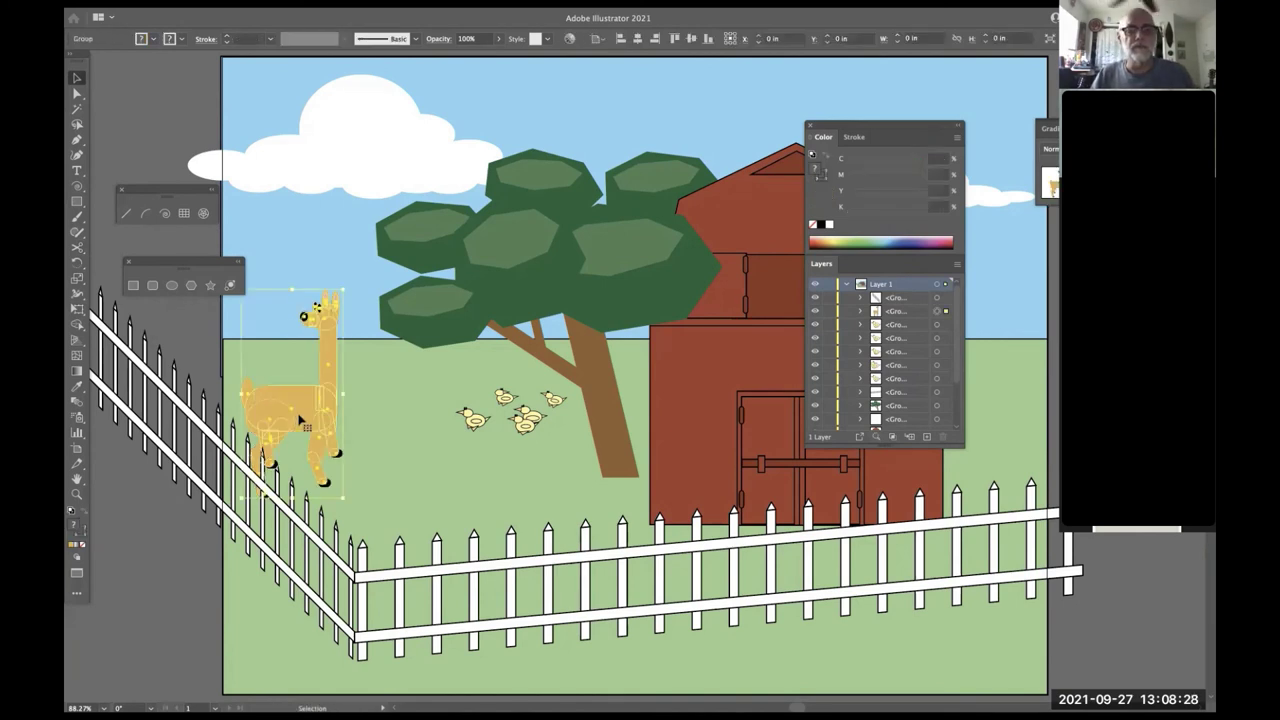
- Isolate the animal's group and move the toolbar clear of the isolation path
{"action": "double_click", "coordinate": [302, 420]}
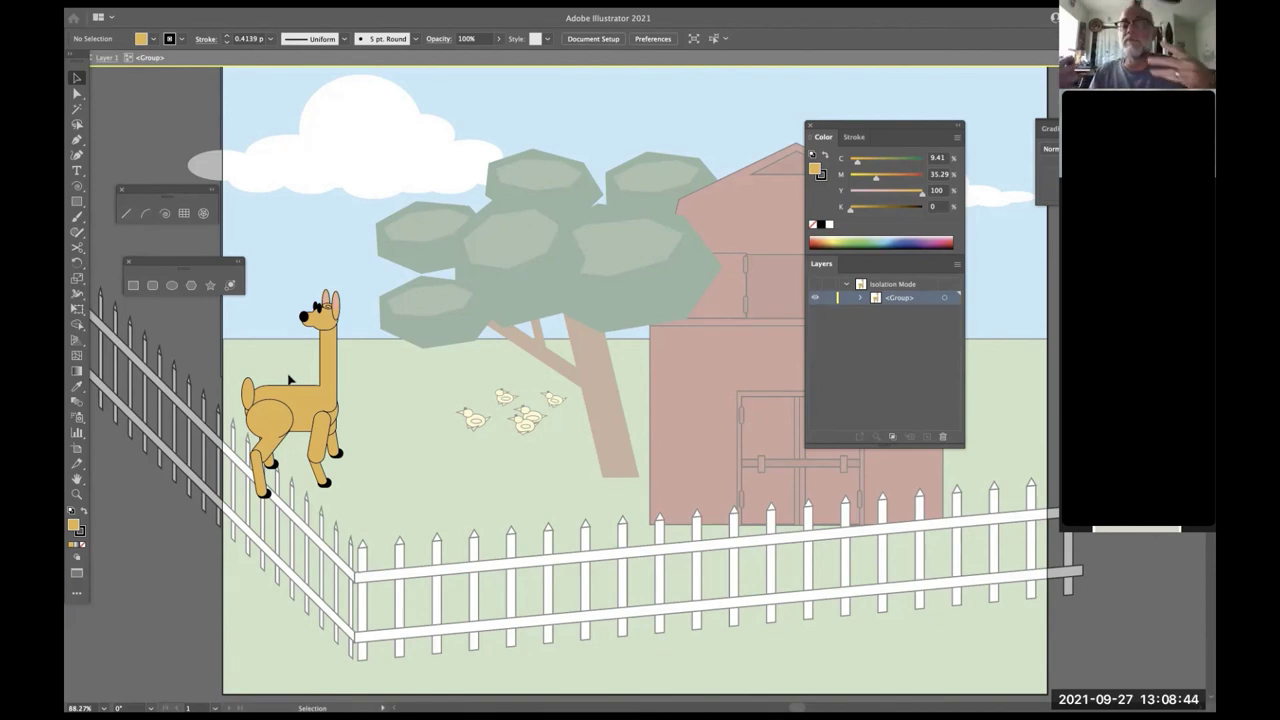
{"action": "left_click", "coordinate": [246, 38]}
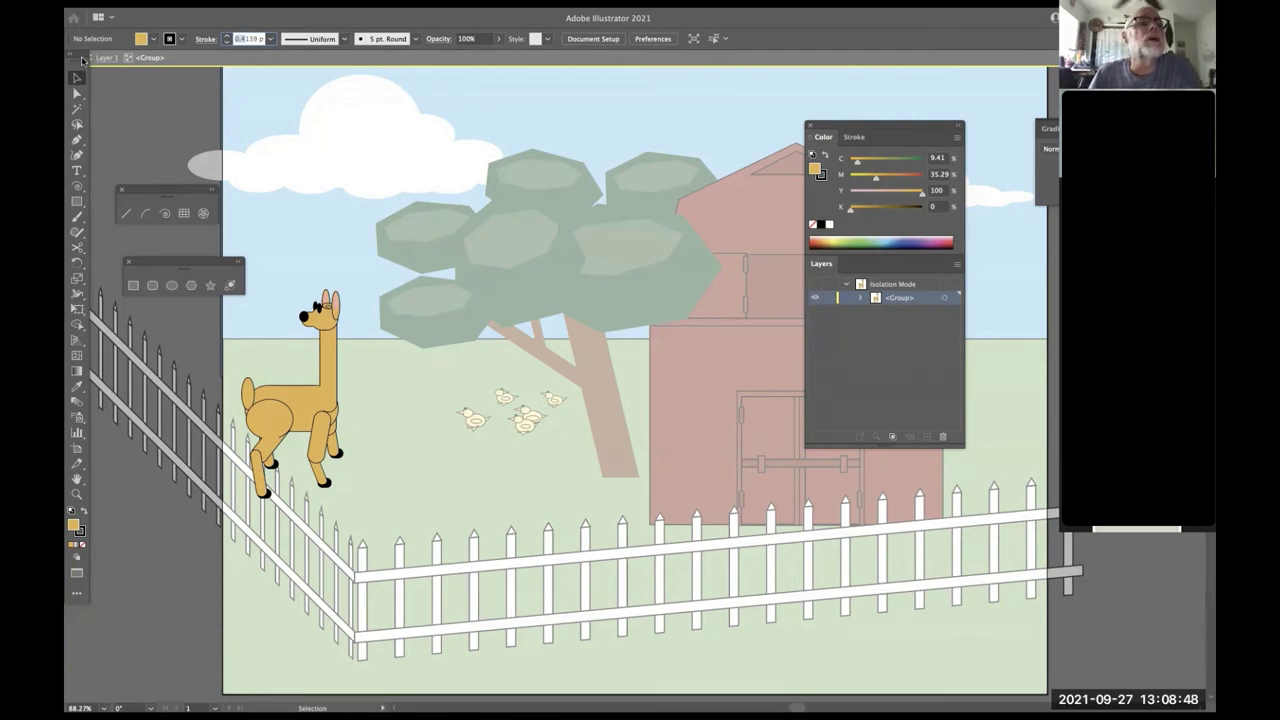
{"action": "left_click", "coordinate": [89, 64]}
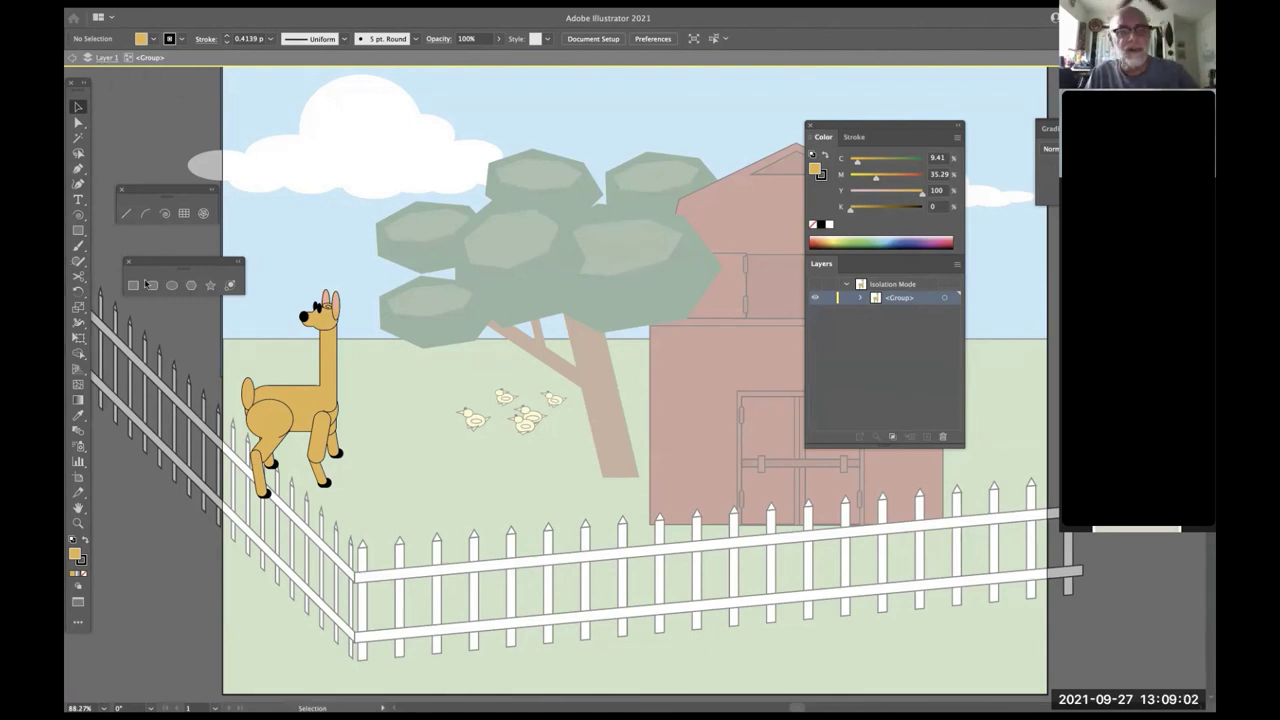
- Select the neck-base cover, muzzle cover, haunch and neck one by one inside the isolated group, and return to Layer 1
{"action": "left_click", "coordinate": [324, 393]}
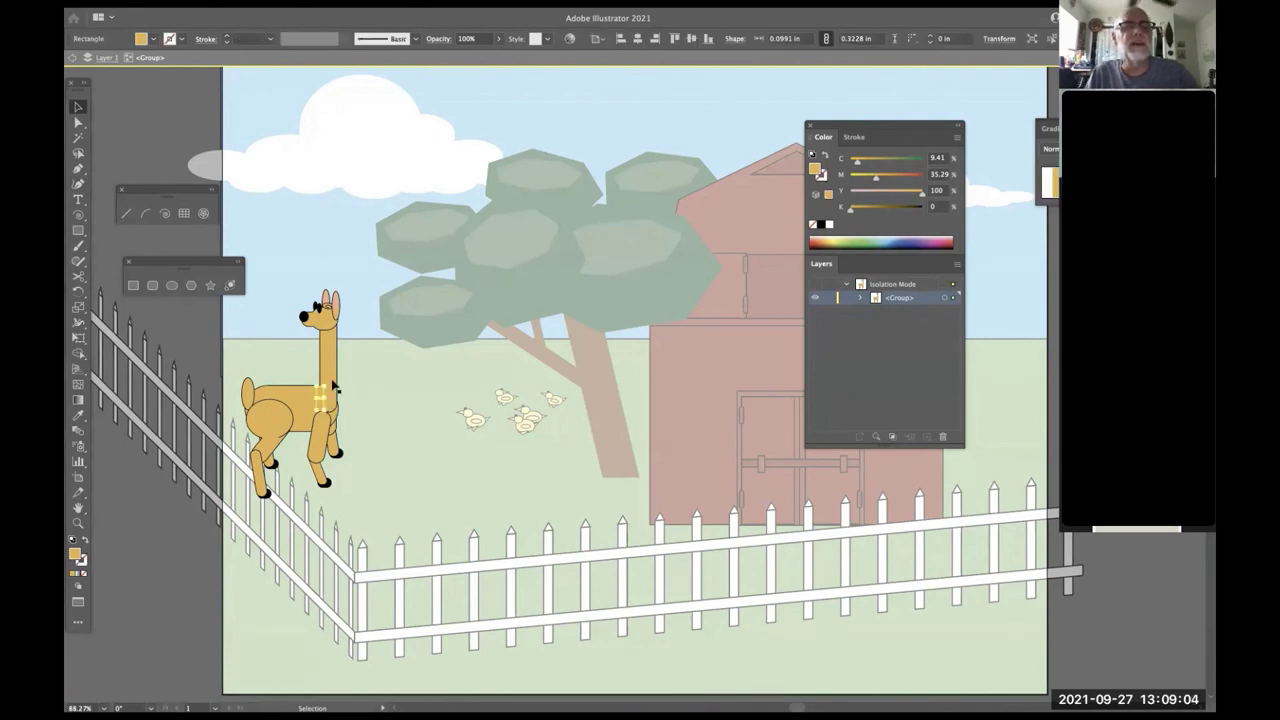
{"action": "left_click", "coordinate": [320, 322]}
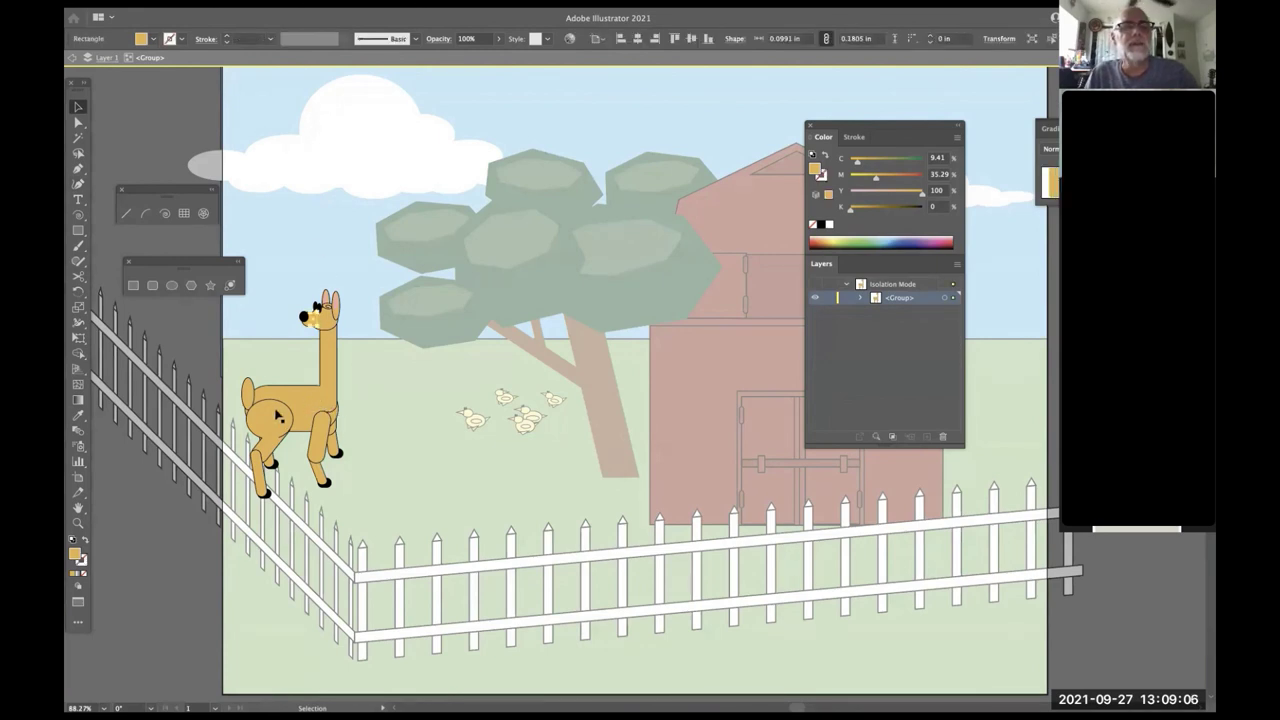
{"action": "left_click", "coordinate": [301, 406]}
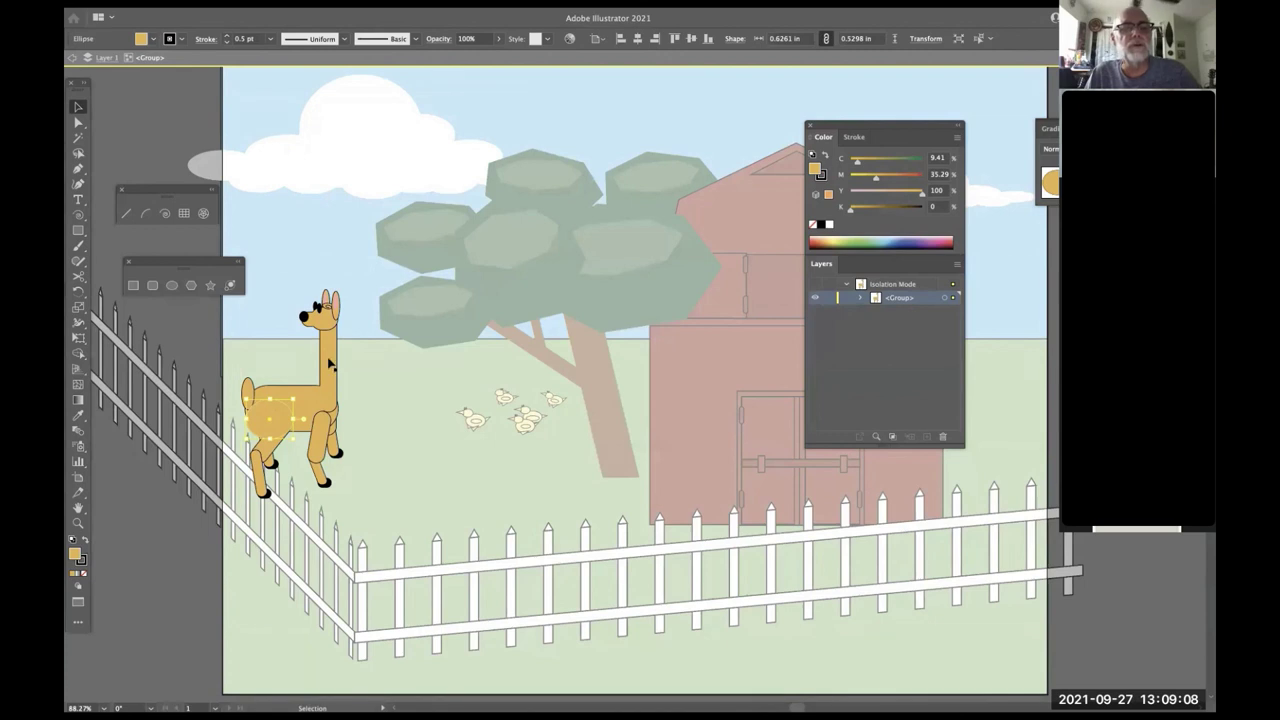
{"action": "left_click", "coordinate": [330, 362]}
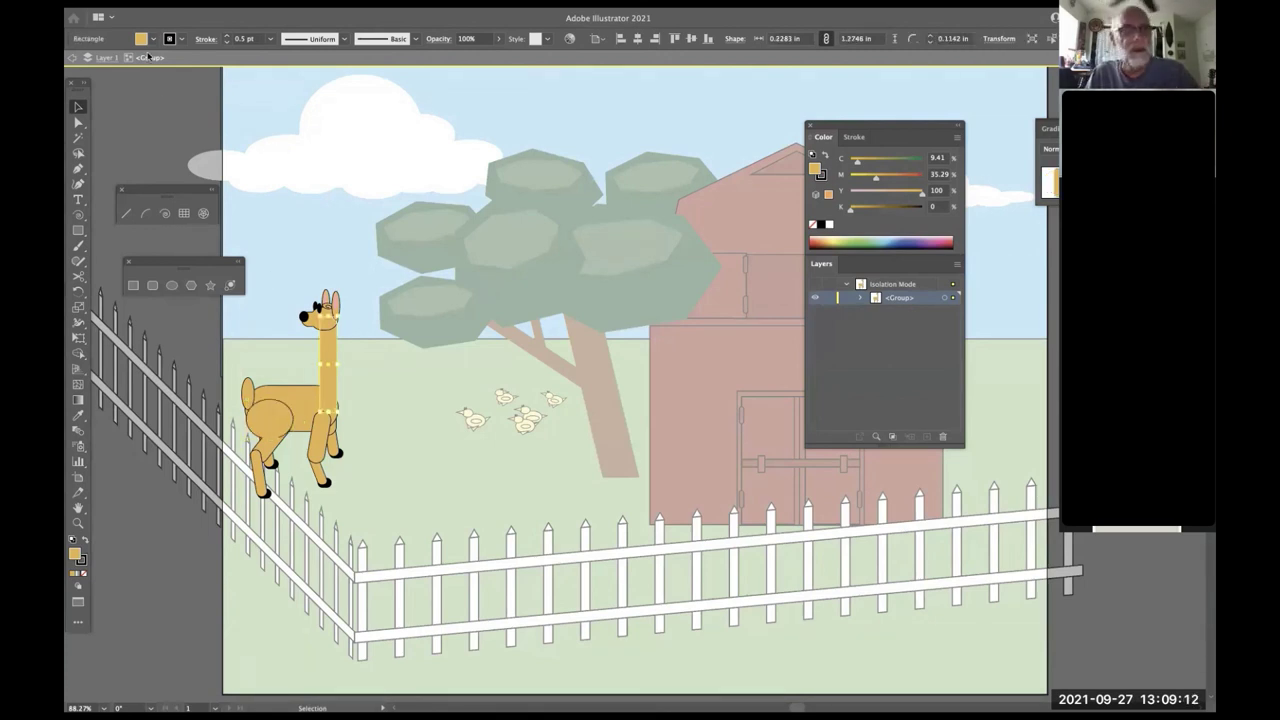
{"action": "left_click", "coordinate": [103, 57]}
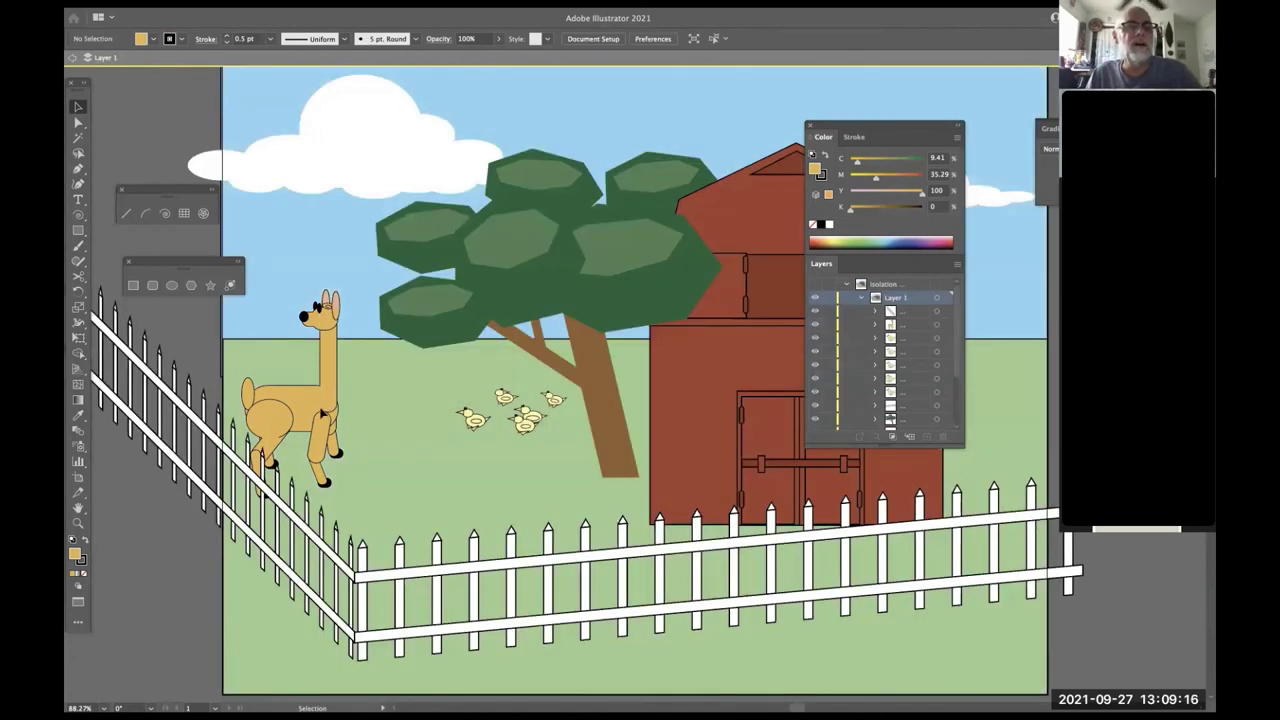
- Isolate the animal's group again and look through all its individual shapes in the layer listing
{"action": "left_click", "coordinate": [325, 410]}
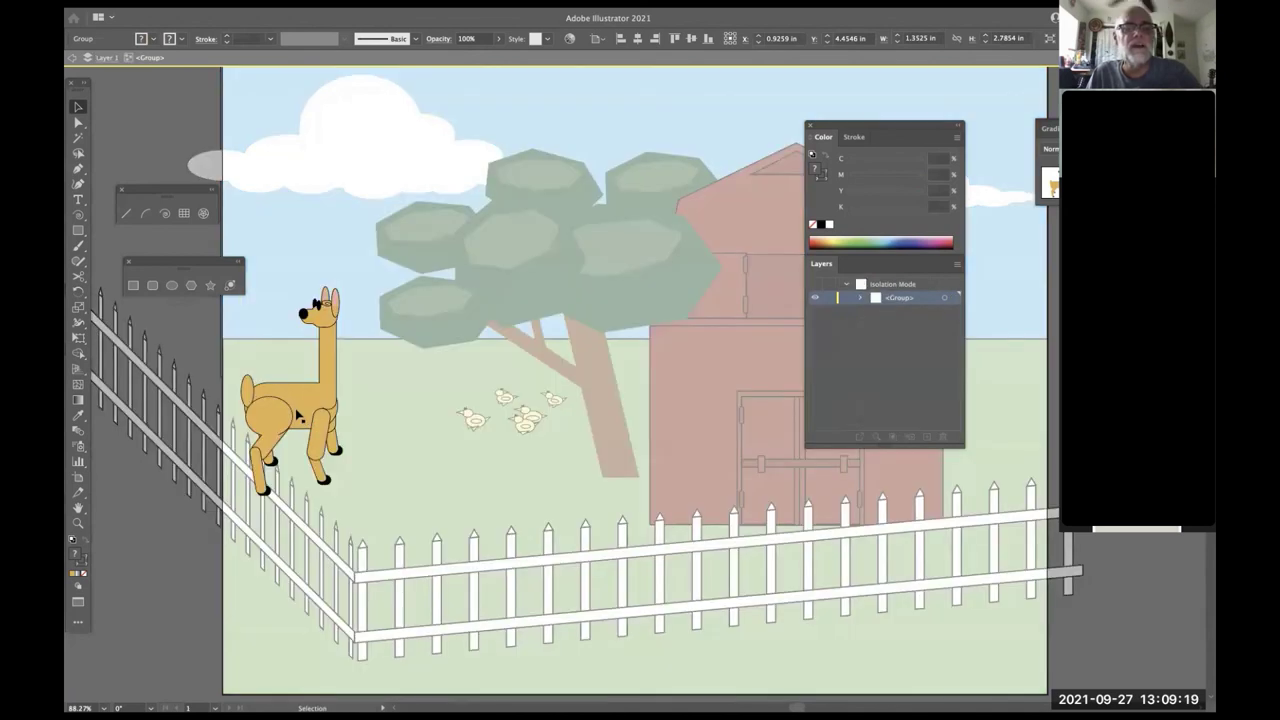
{"action": "double_click", "coordinate": [300, 428]}
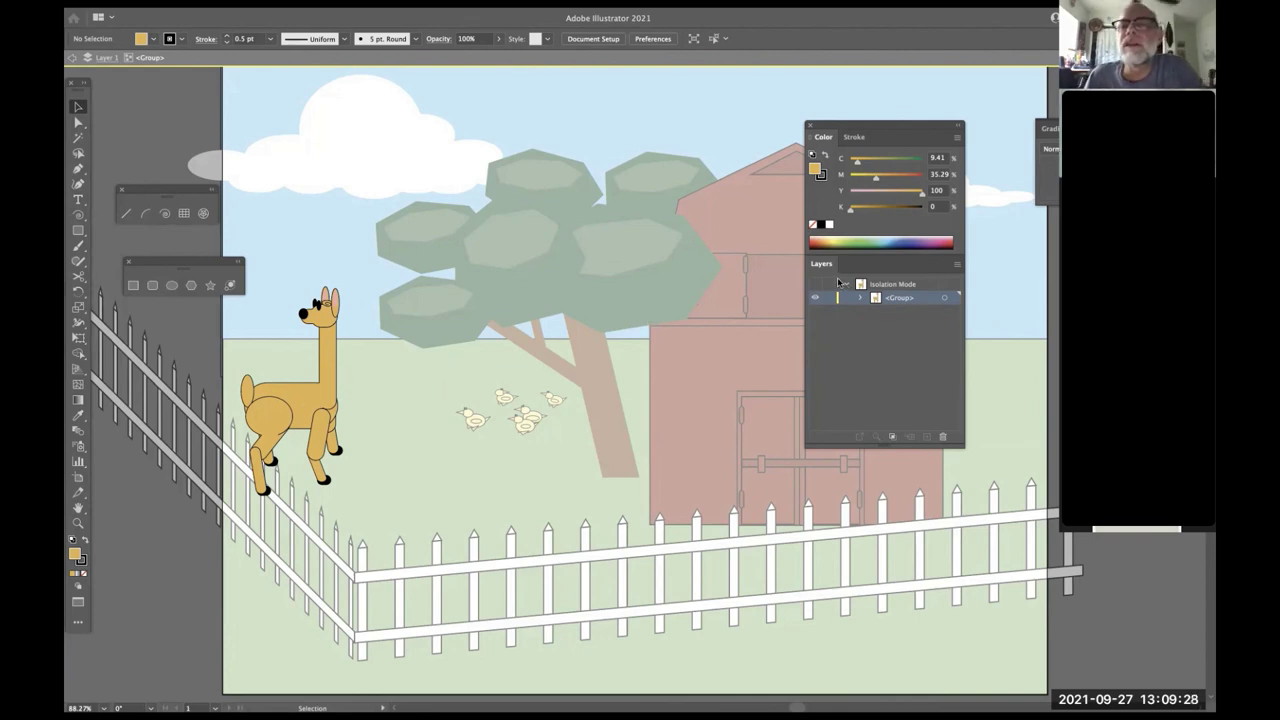
{"action": "left_click", "coordinate": [860, 297]}
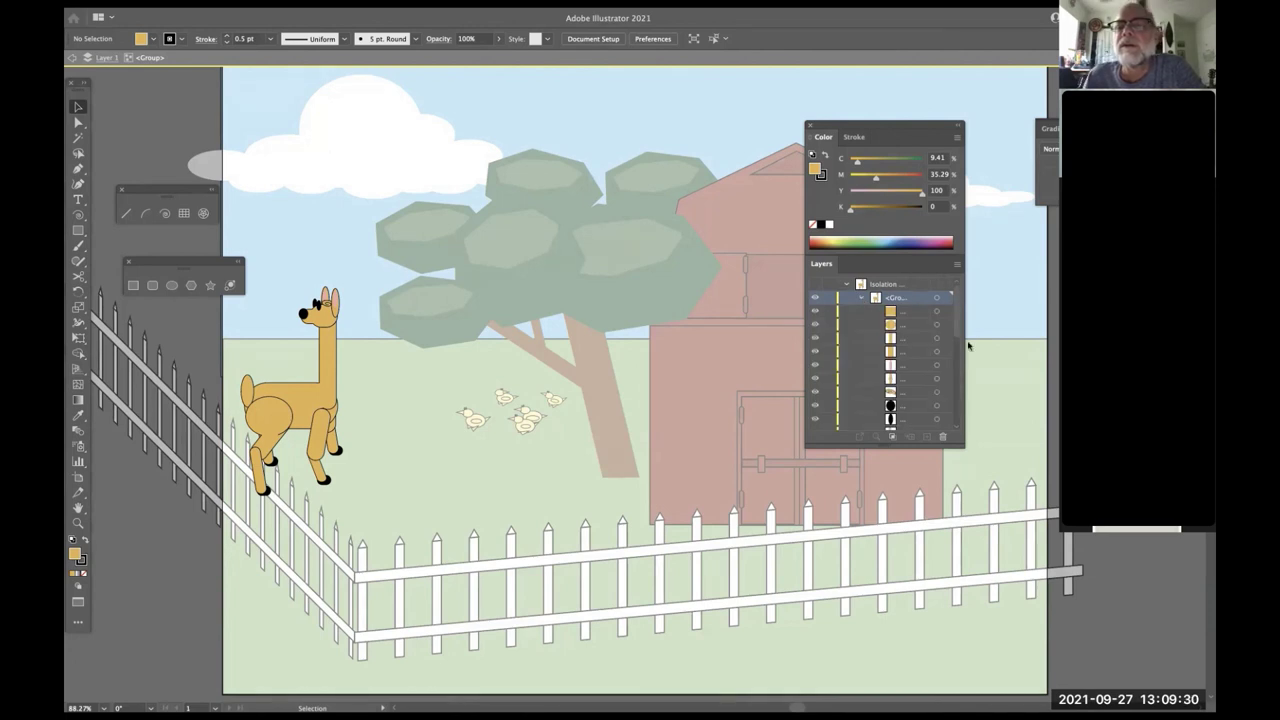
{"action": "left_click_drag", "start_coordinate": [962, 328], "coordinate": [954, 422]}
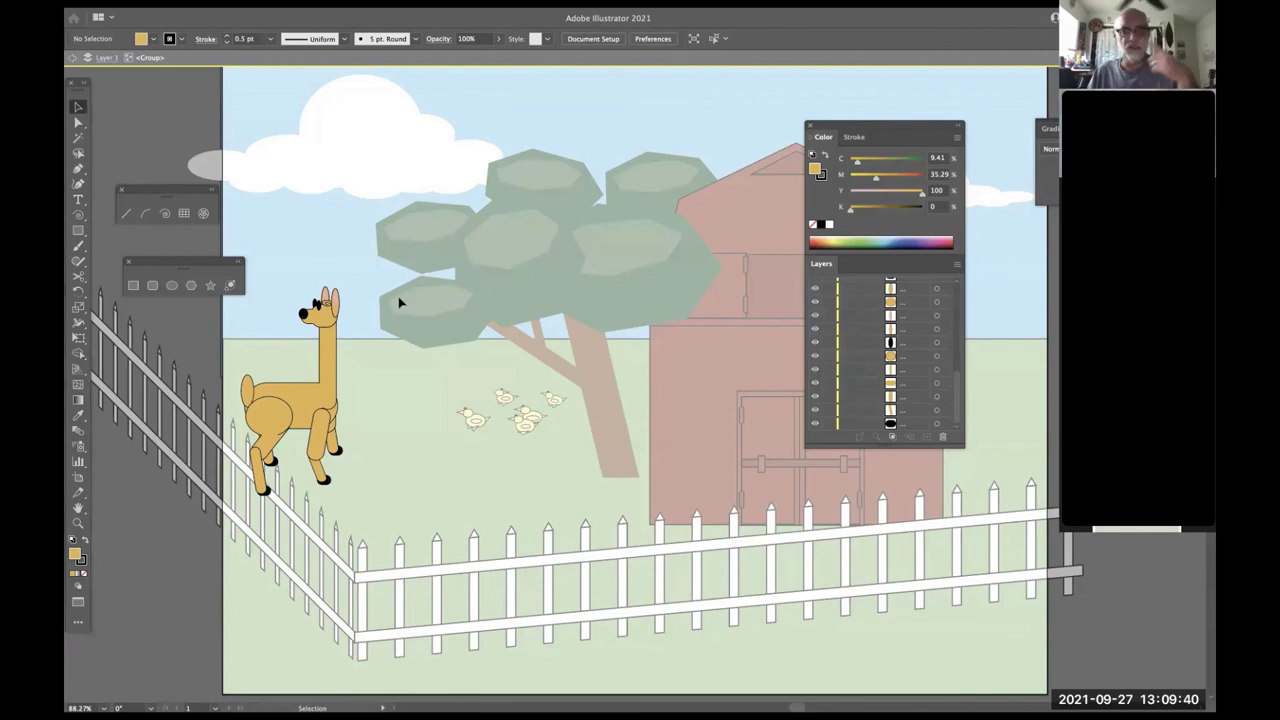
- Leave the animal's group, isolate the tree group and list its subgroups
{"action": "key", "text": "Escape"}
{"action": "left_click", "coordinate": [587, 346]}
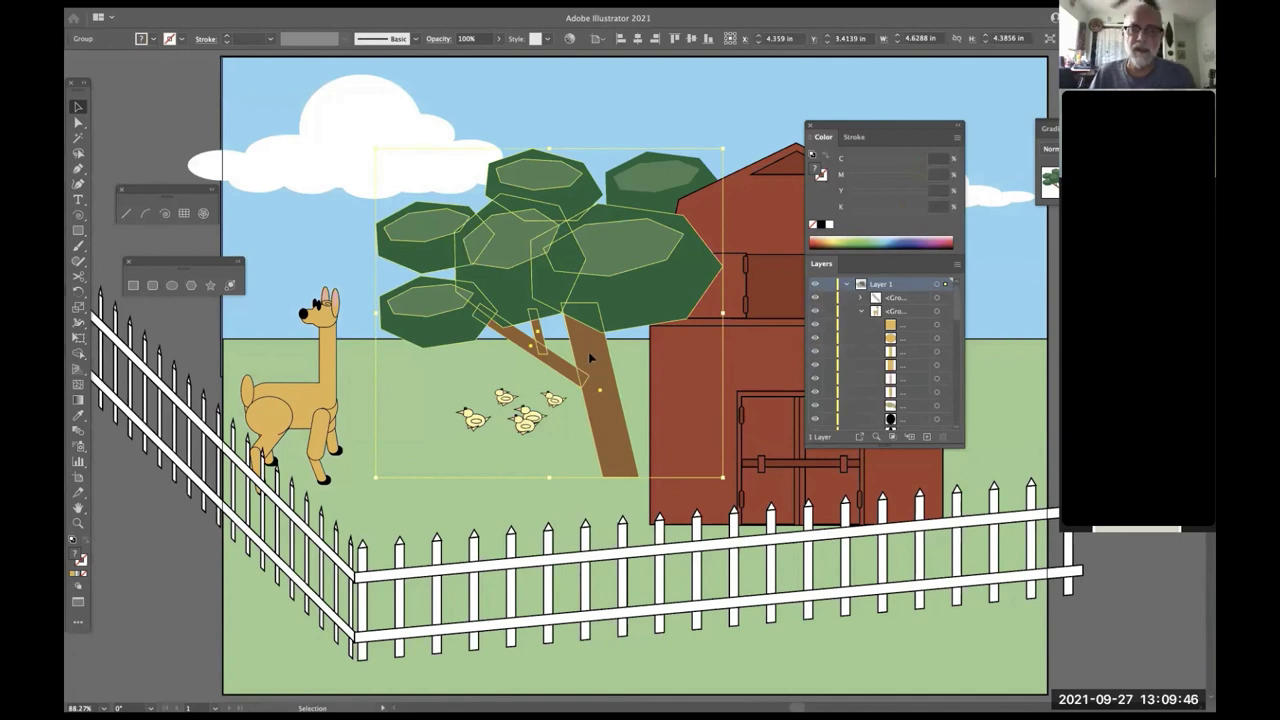
{"action": "double_click", "coordinate": [596, 352]}
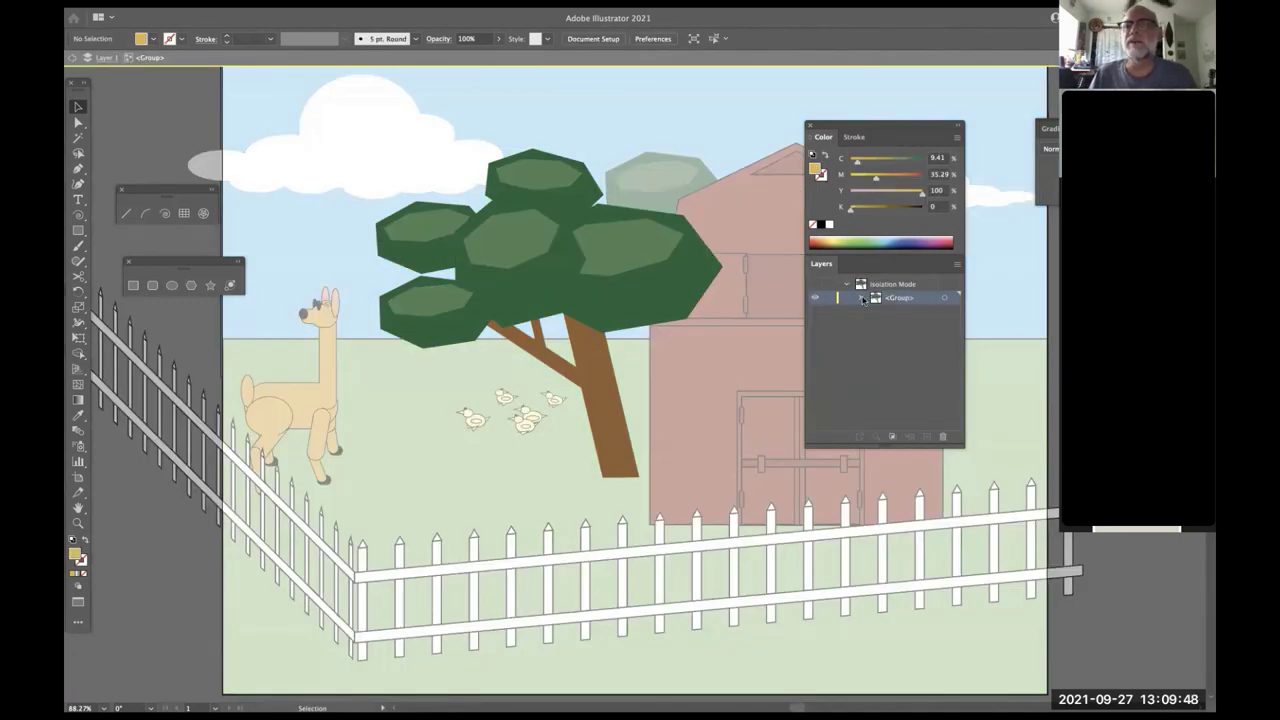
{"action": "left_click", "coordinate": [861, 298]}
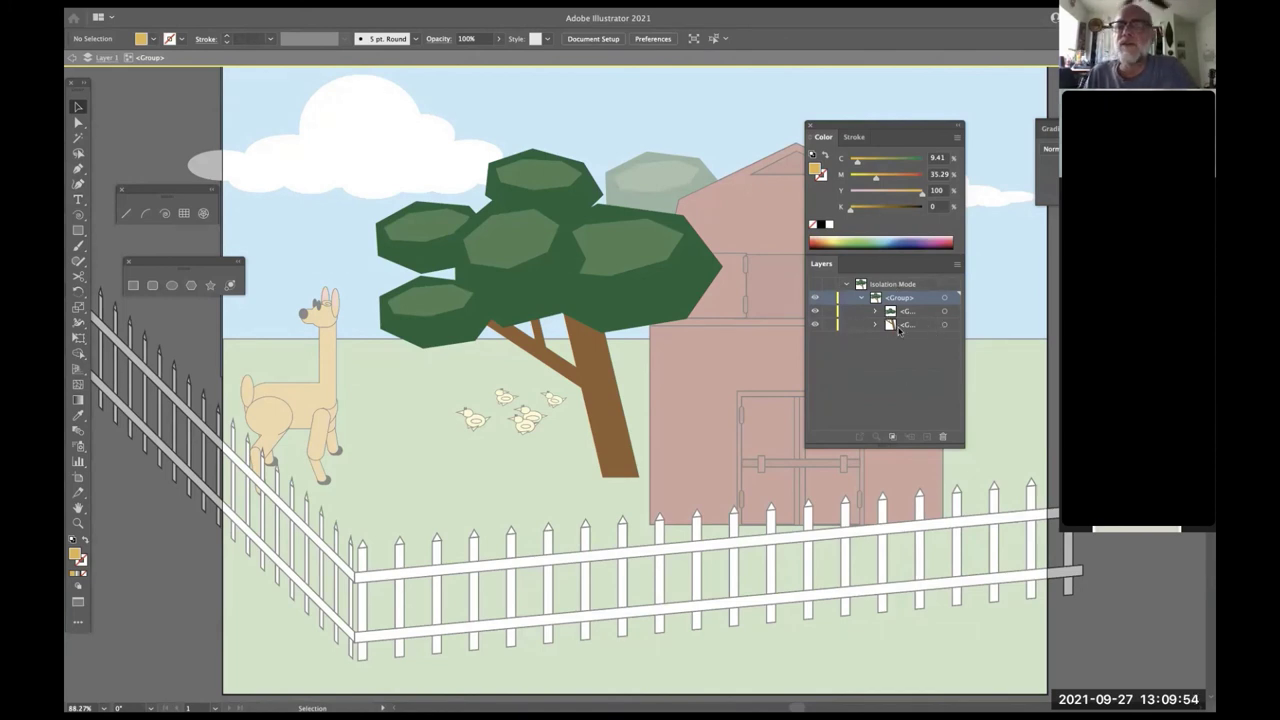
{"action": "left_click", "coordinate": [909, 326]}
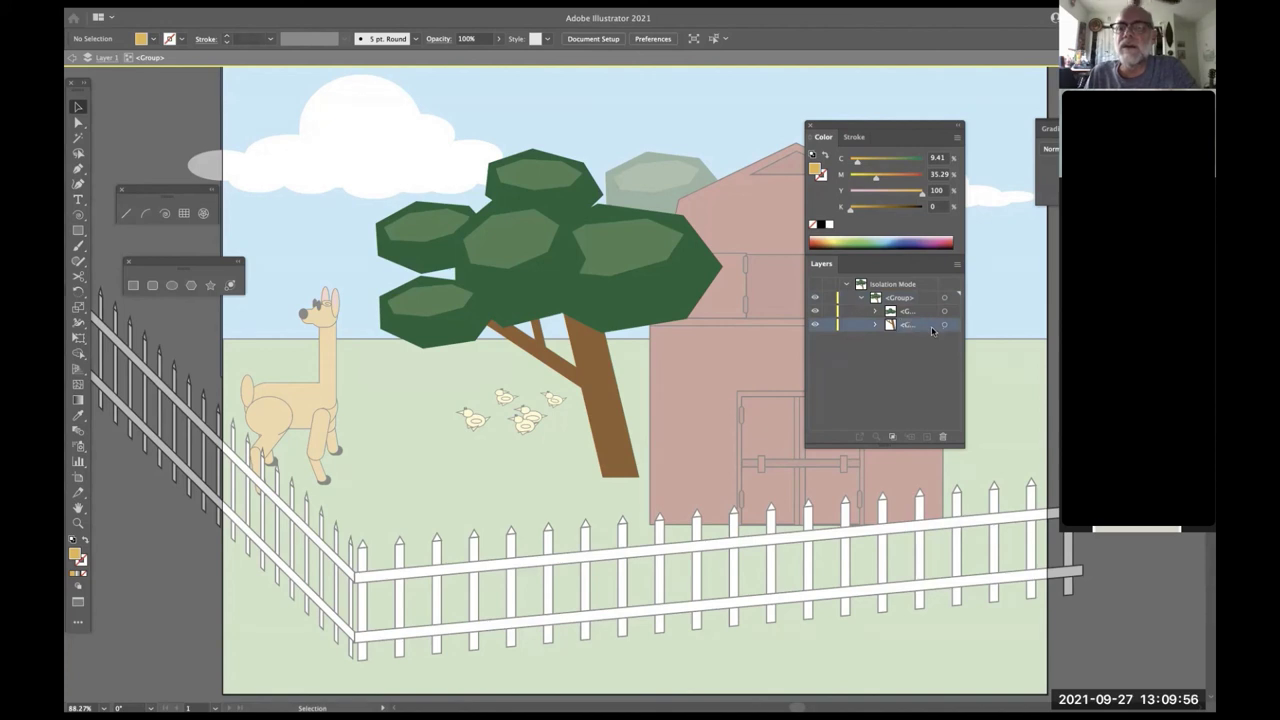
{"action": "double_click", "coordinate": [932, 330]}
{"action": "key", "text": "Escape"}
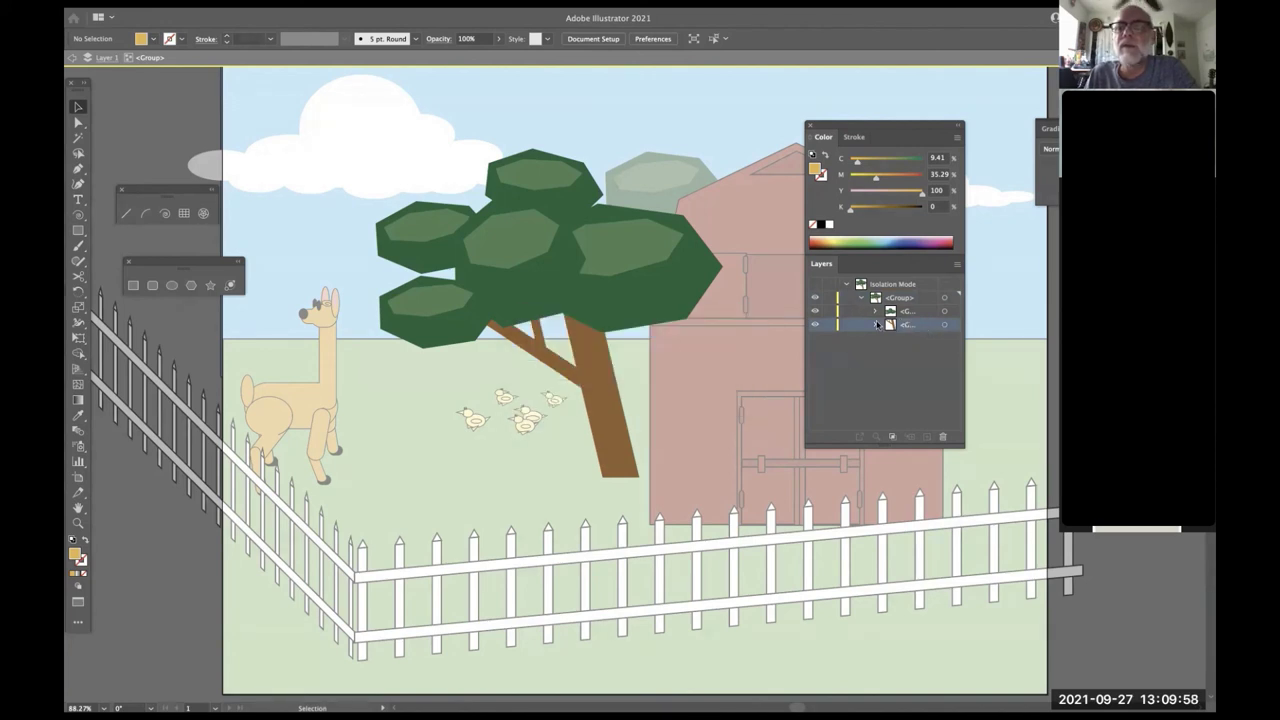
{"action": "double_click", "coordinate": [890, 326]}
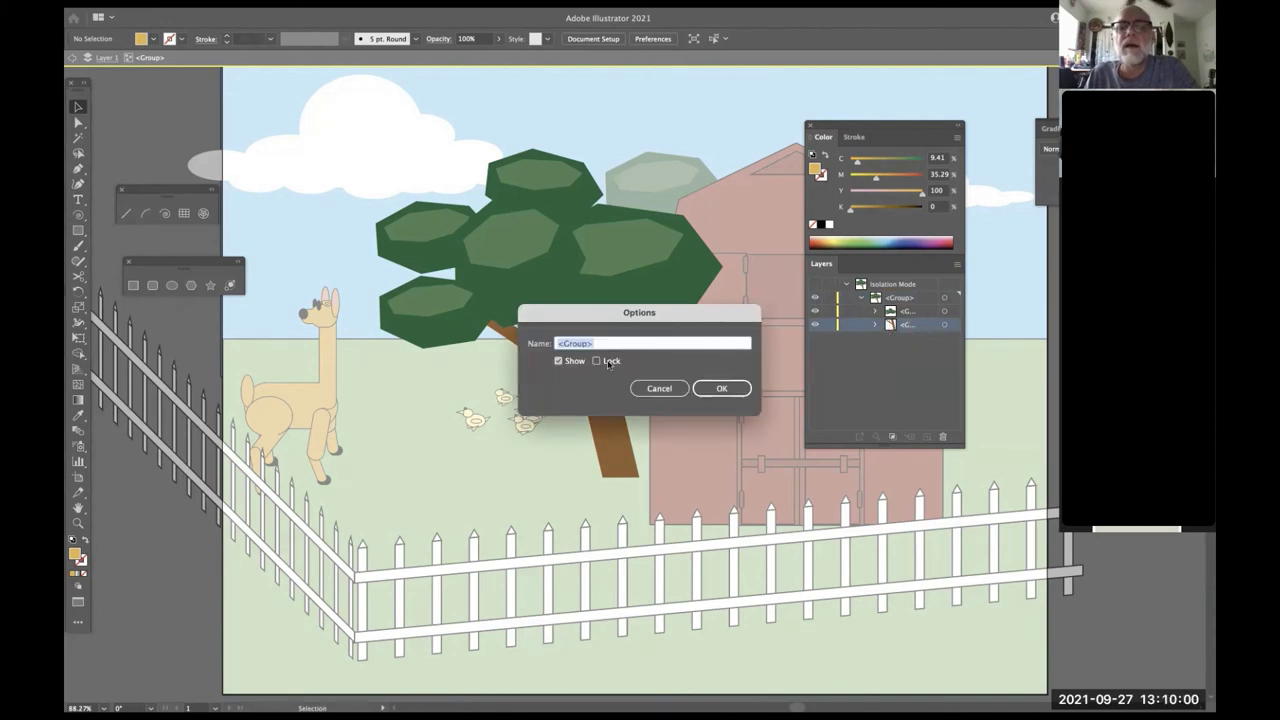
{"action": "left_click", "coordinate": [662, 389]}
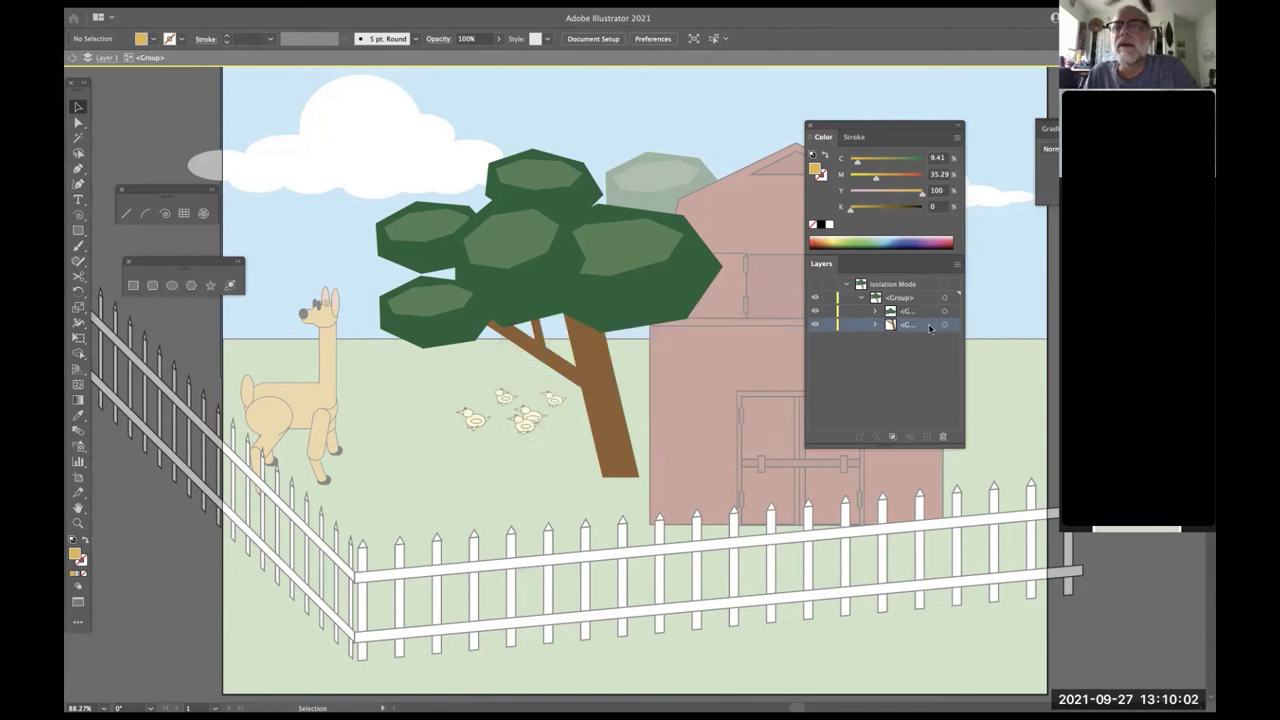
{"action": "double_click", "coordinate": [930, 328]}
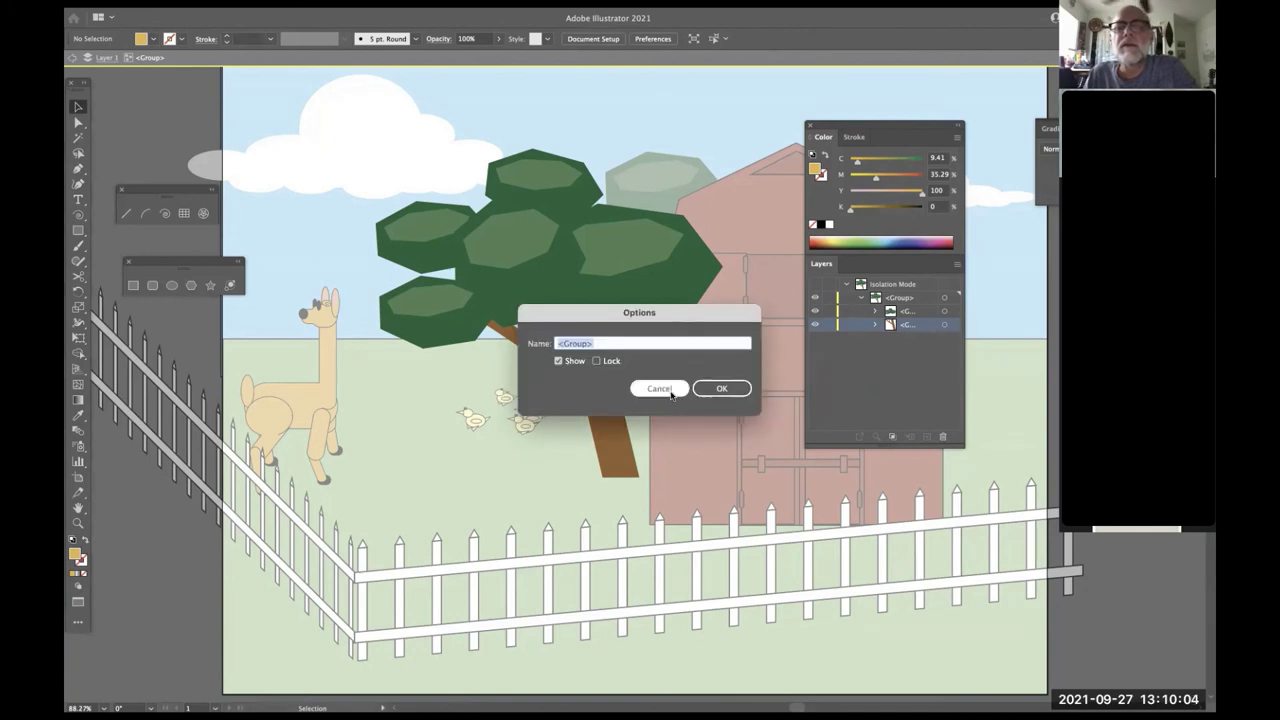
{"action": "left_click", "coordinate": [660, 388]}
- Isolate the trunk-and-branches subgroup inside the tree group, and return to Layer 1
{"action": "double_click", "coordinate": [613, 397]}
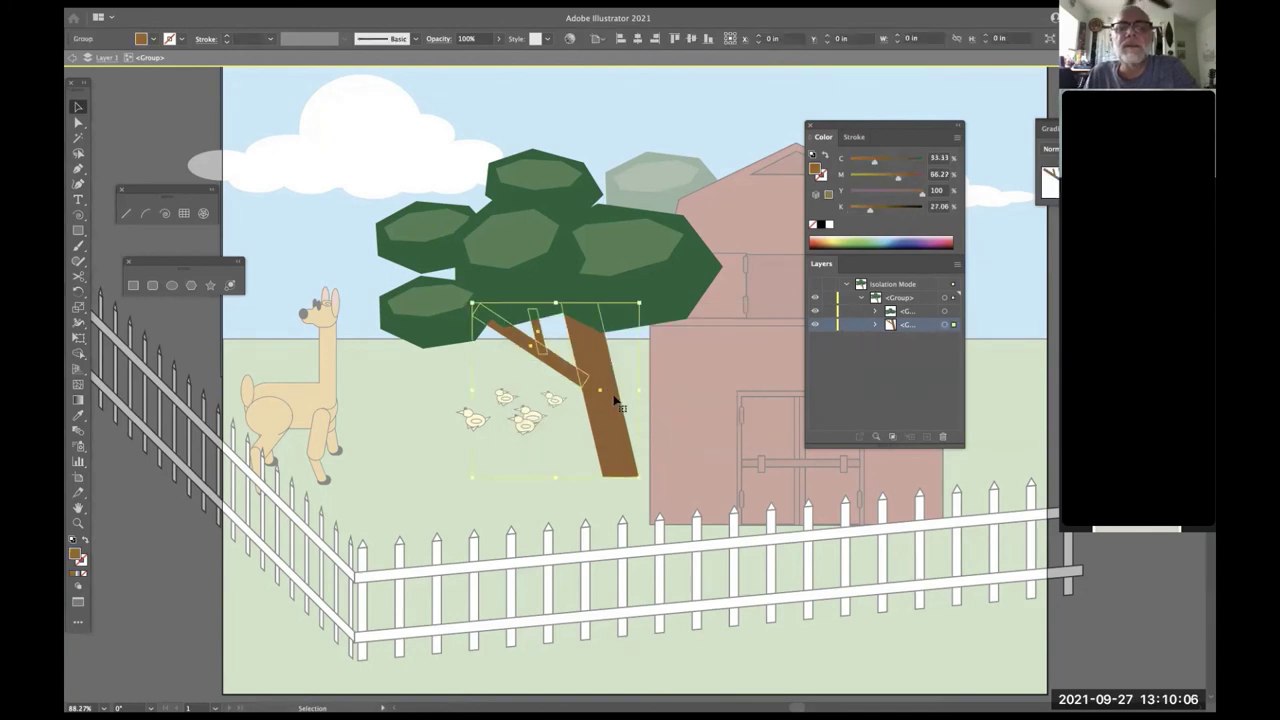
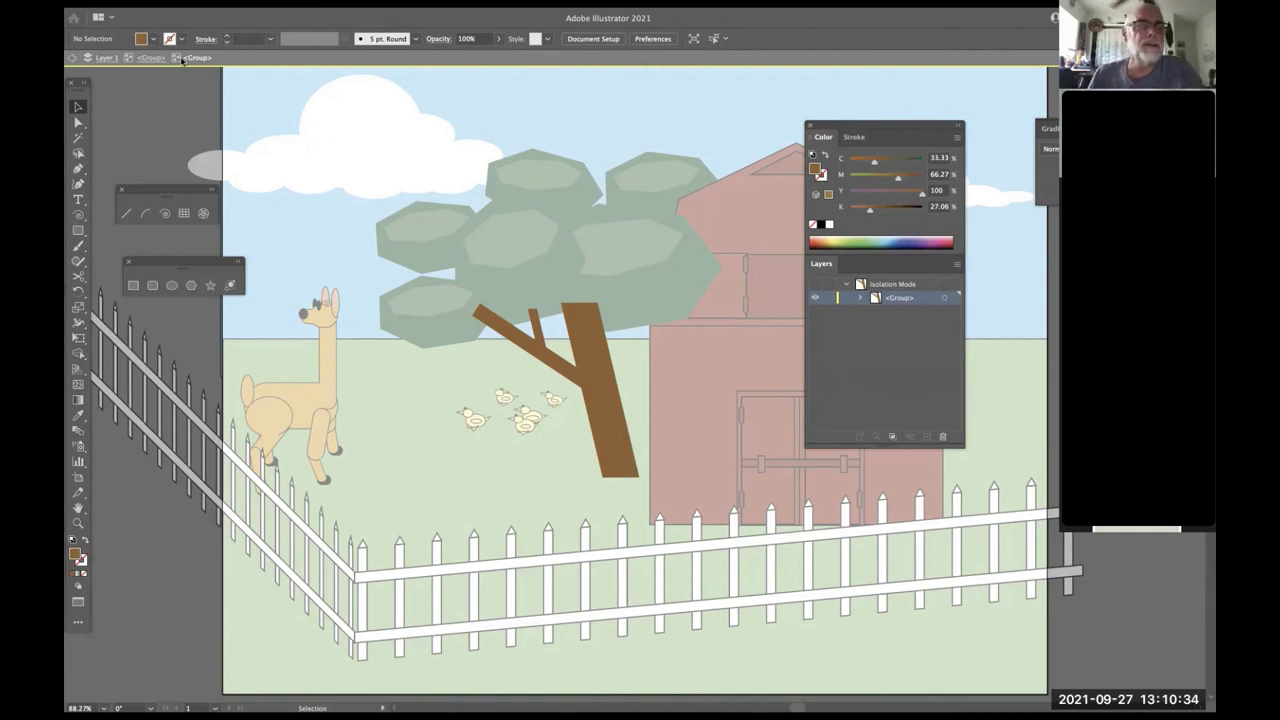
{"action": "left_click", "coordinate": [150, 62]}
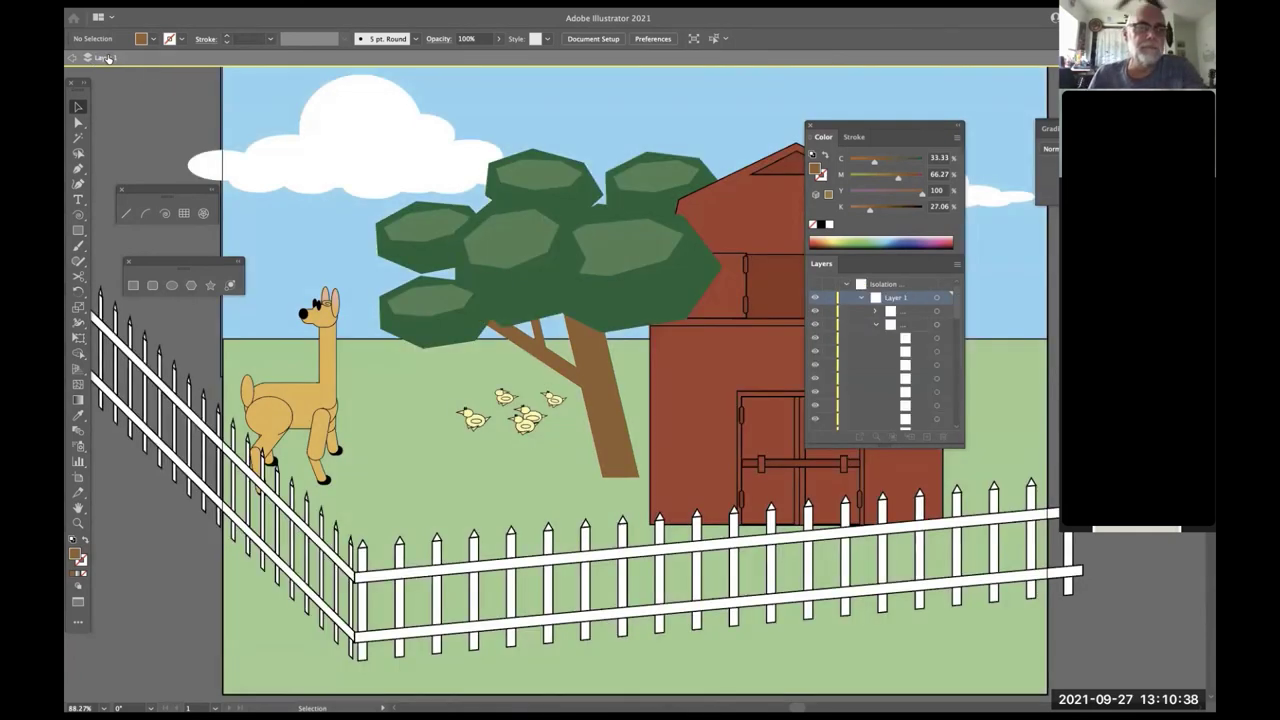
{"action": "left_click", "coordinate": [106, 58]}
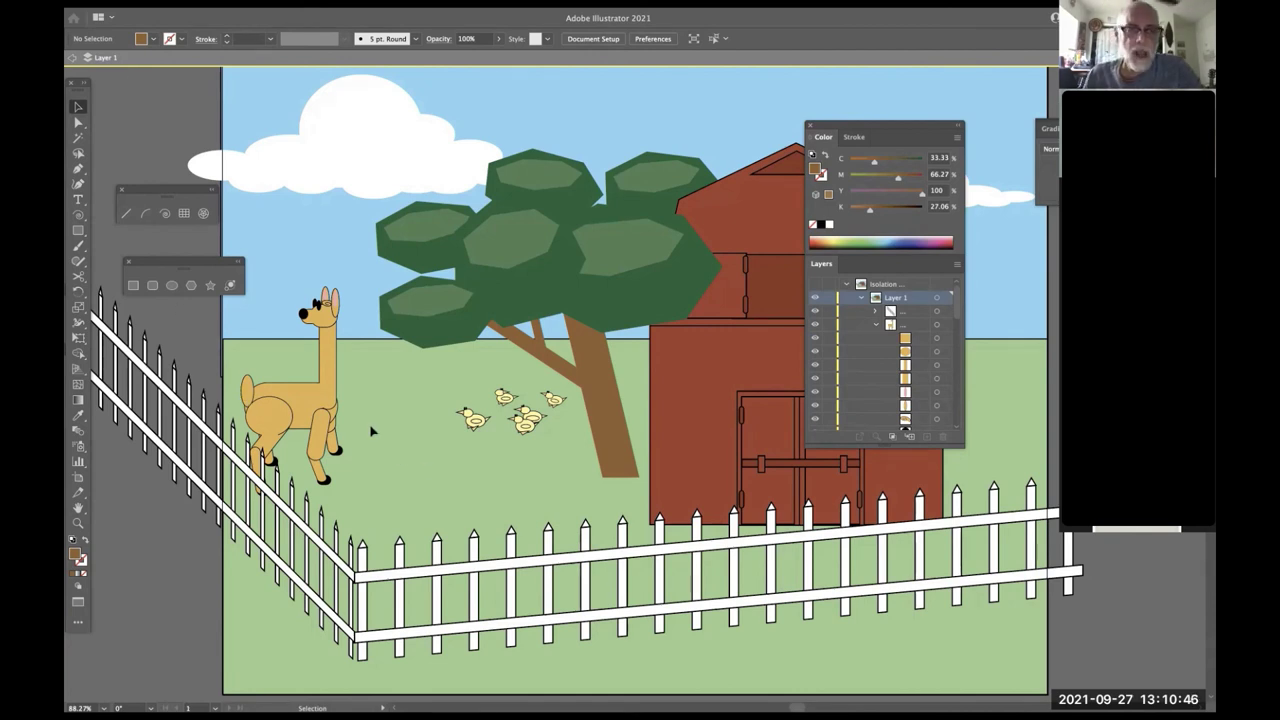
- Draw a brown rounded-rectangle head about 0.38 × 0.64 in, with corners of about 0.07 in, on the grass between the tan animal and the chicks
{"action": "key", "text": "z"}
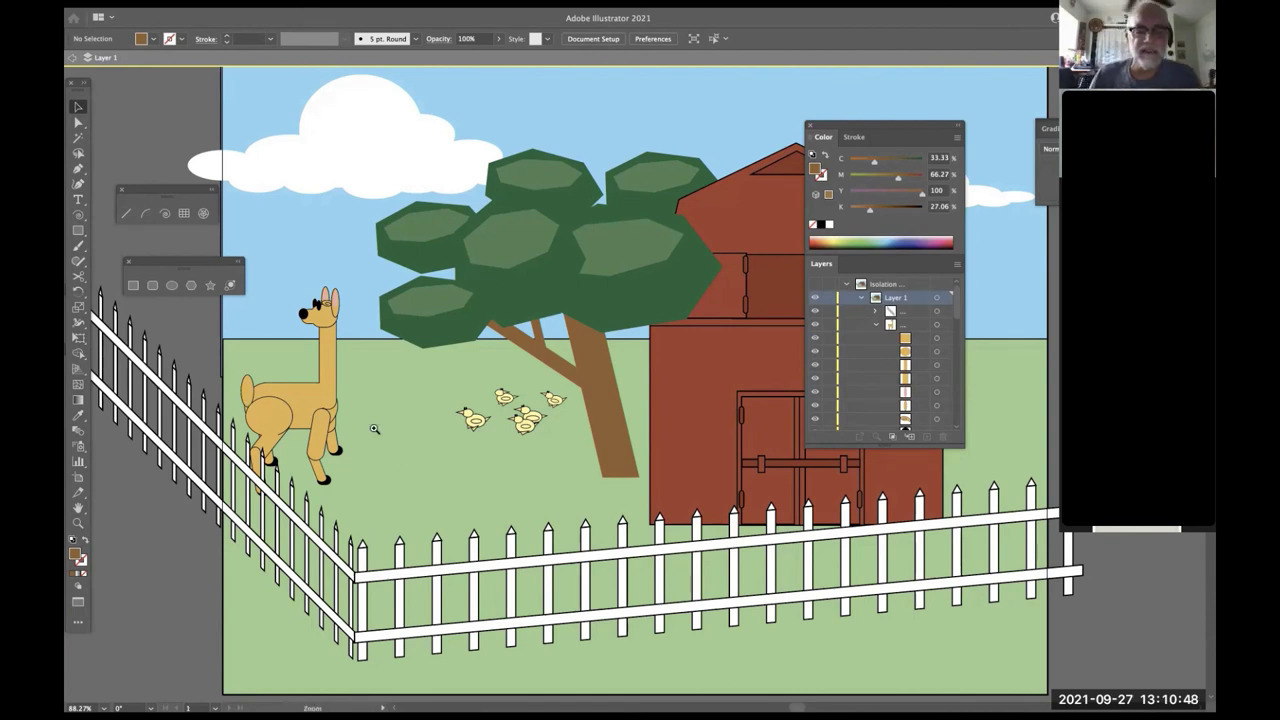
{"action": "key", "text": "v"}
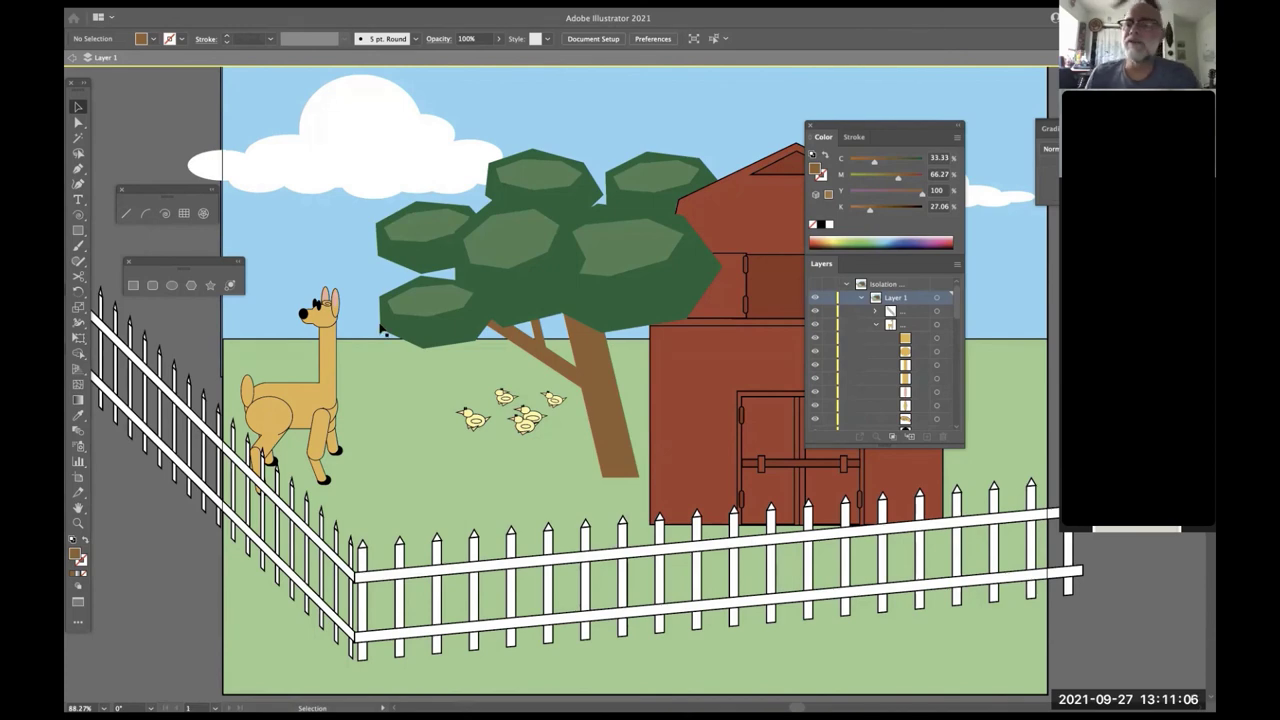
{"action": "key", "text": "space"}
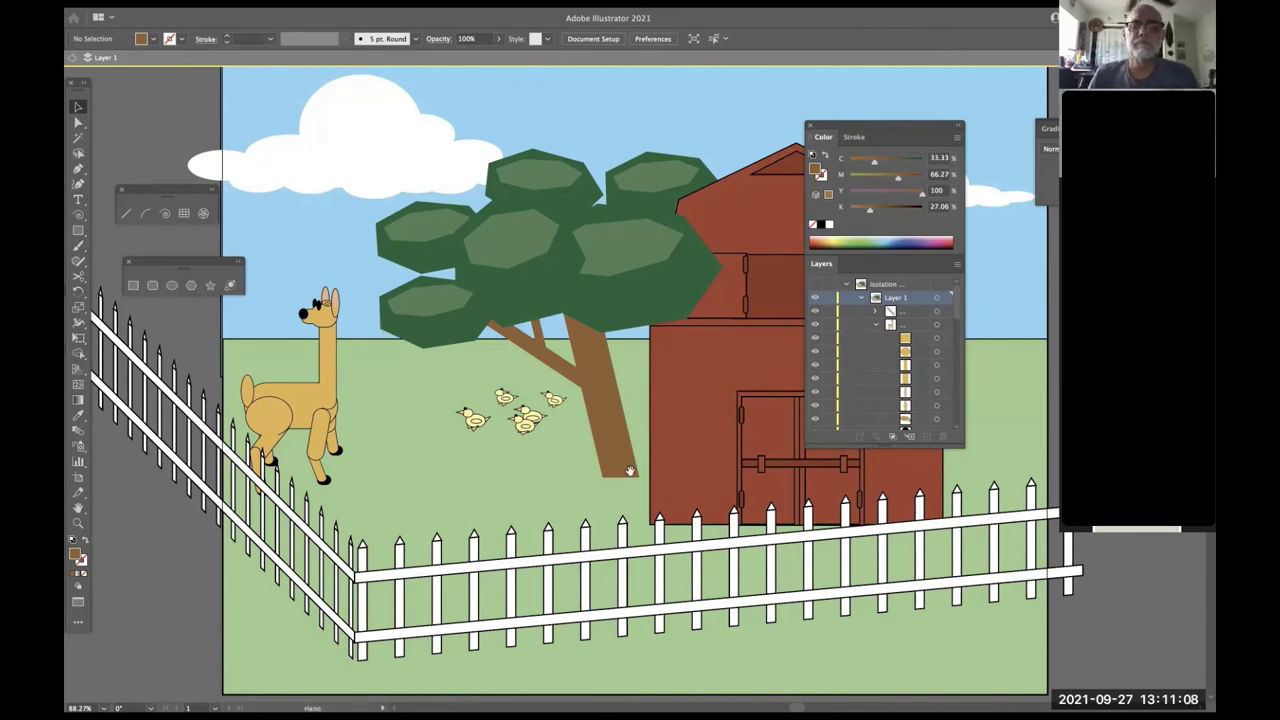
{"action": "left_click_drag", "start_coordinate": [540, 483], "coordinate": [630, 414]}
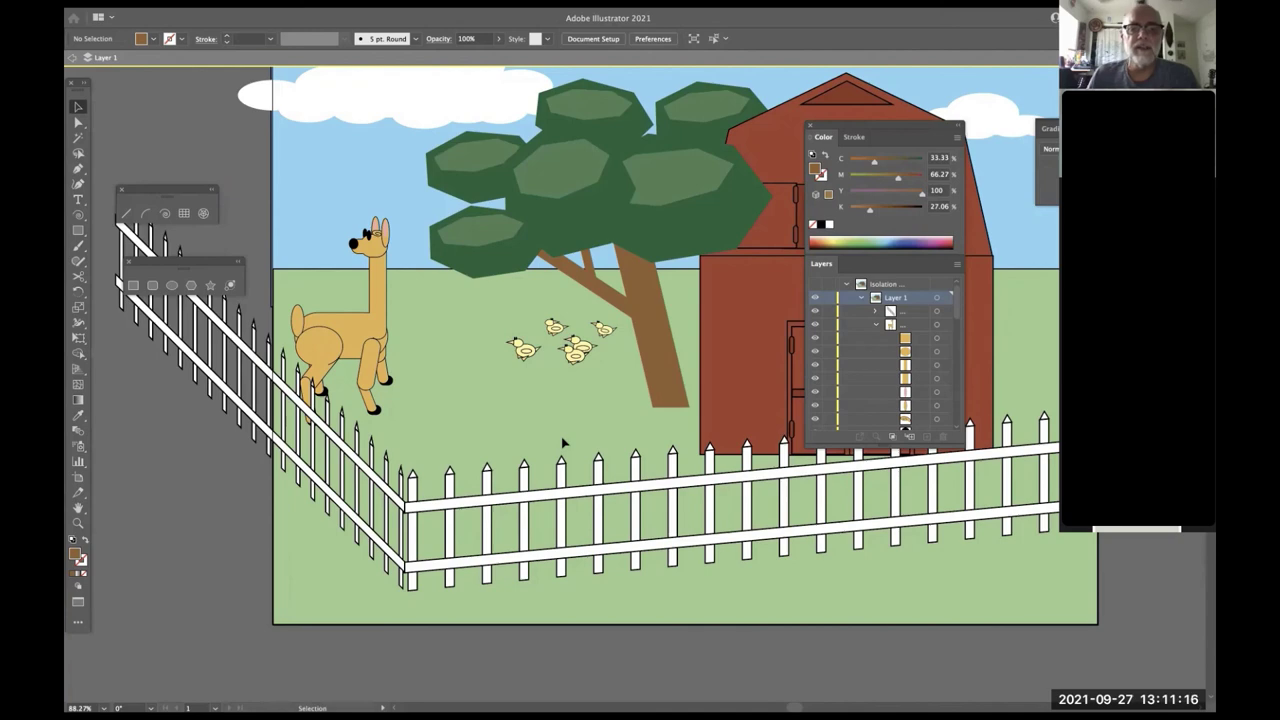
{"action": "scroll", "coordinate": [586, 406], "scroll_direction": "up", "scroll_amount": 5}
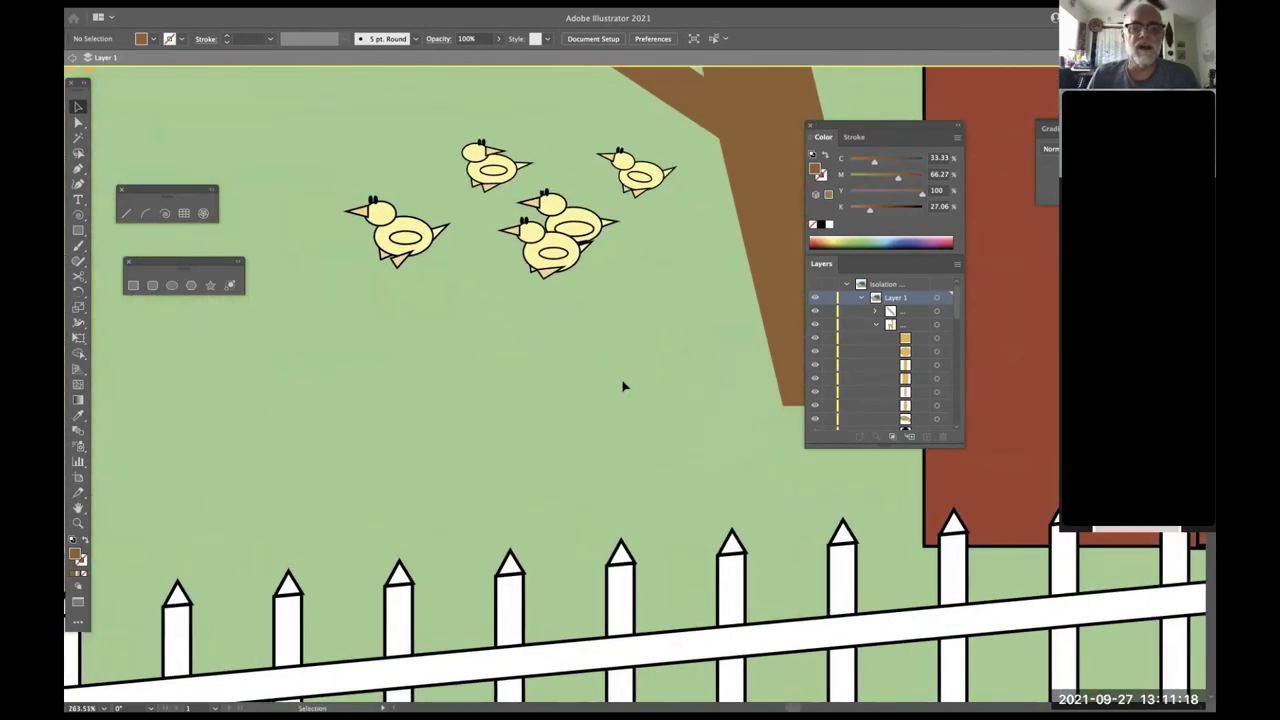
{"action": "left_click_drag", "start_coordinate": [391, 420], "coordinate": [677, 417]}
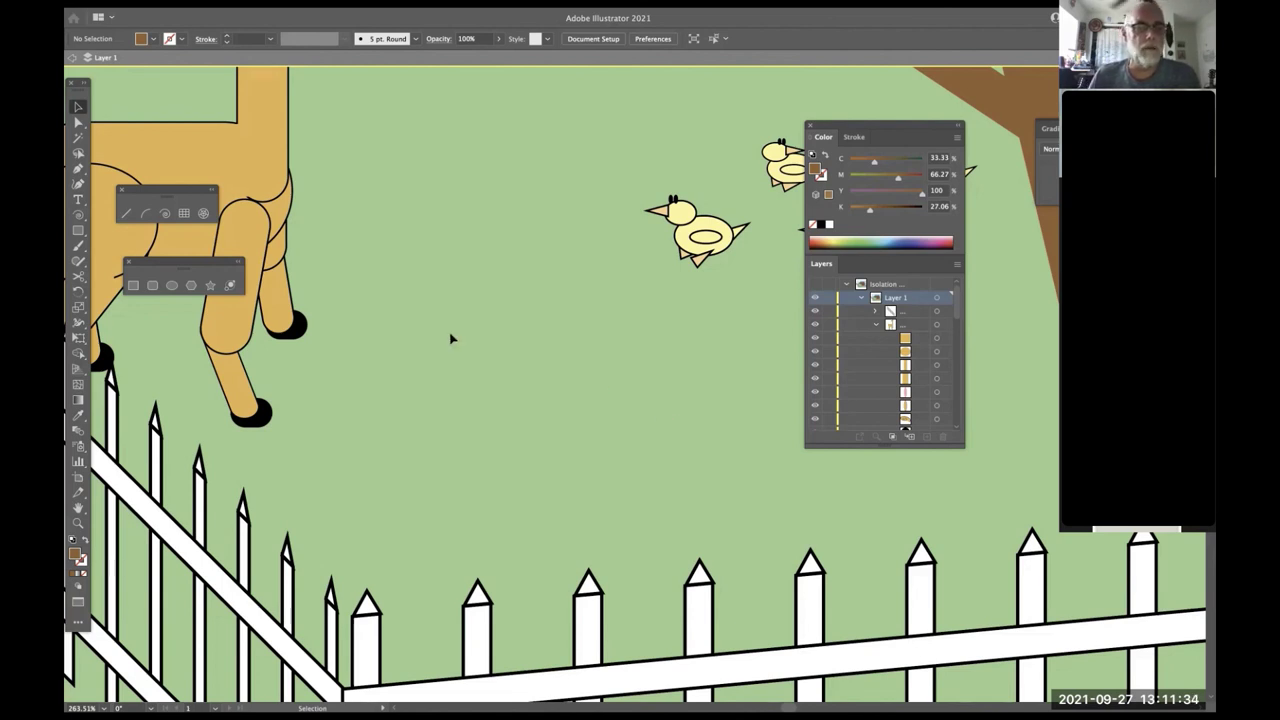
{"action": "left_click", "coordinate": [153, 287]}
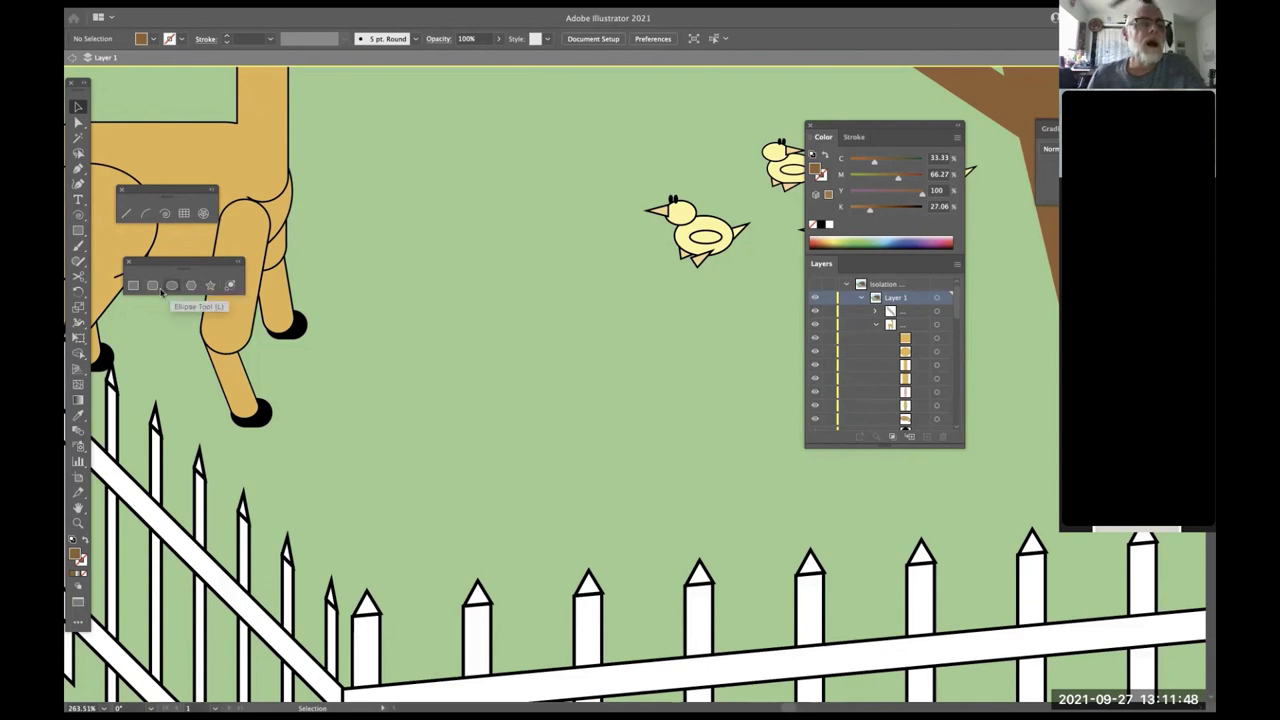
{"action": "left_click", "coordinate": [153, 287]}
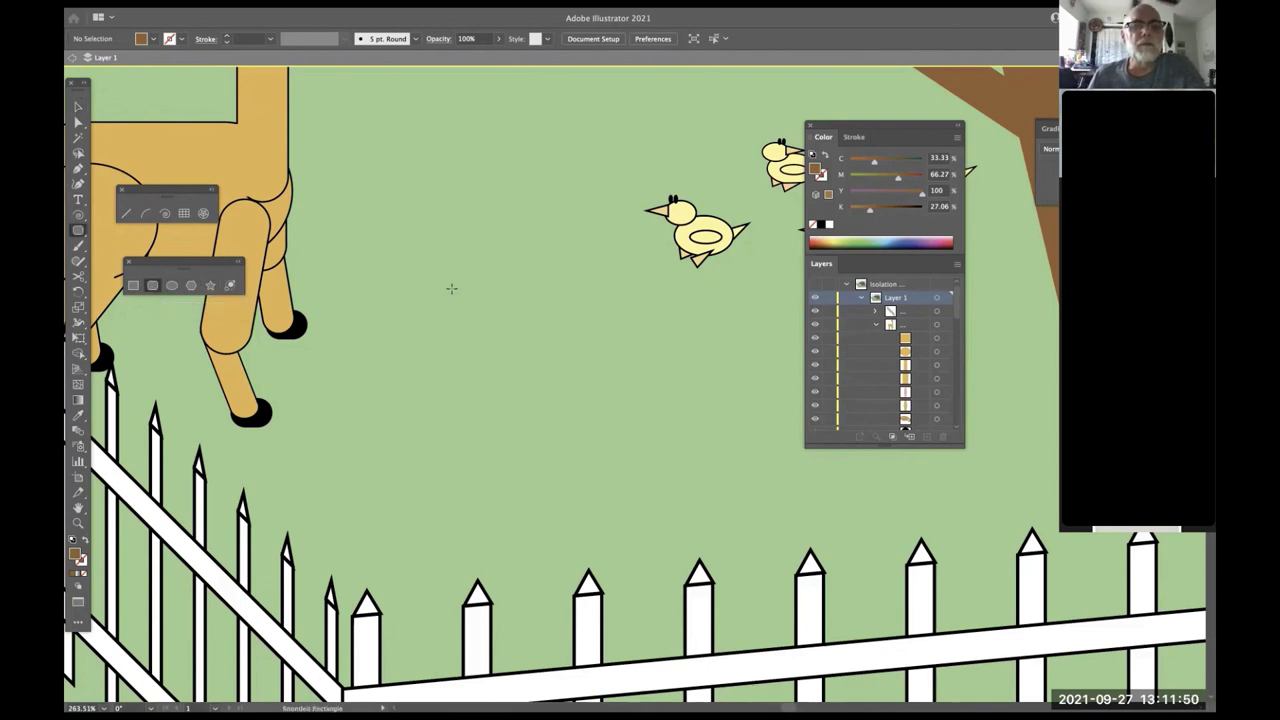
{"action": "left_click_drag", "start_coordinate": [450, 286], "coordinate": [536, 430]}
{"action": "key", "text": "Down"}
{"action": "key", "text": "Down"}
{"action": "key", "text": "Down"}
{"action": "key", "text": "Up"}
{"action": "key", "text": "Up"}
{"action": "key", "text": "Up"}
{"action": "key", "text": "Down"}
{"action": "key", "text": "Down"}
{"action": "key", "text": "Down"}
{"action": "key", "text": "Left"}
{"action": "key", "text": "Up"}
{"action": "key", "text": "Up"}
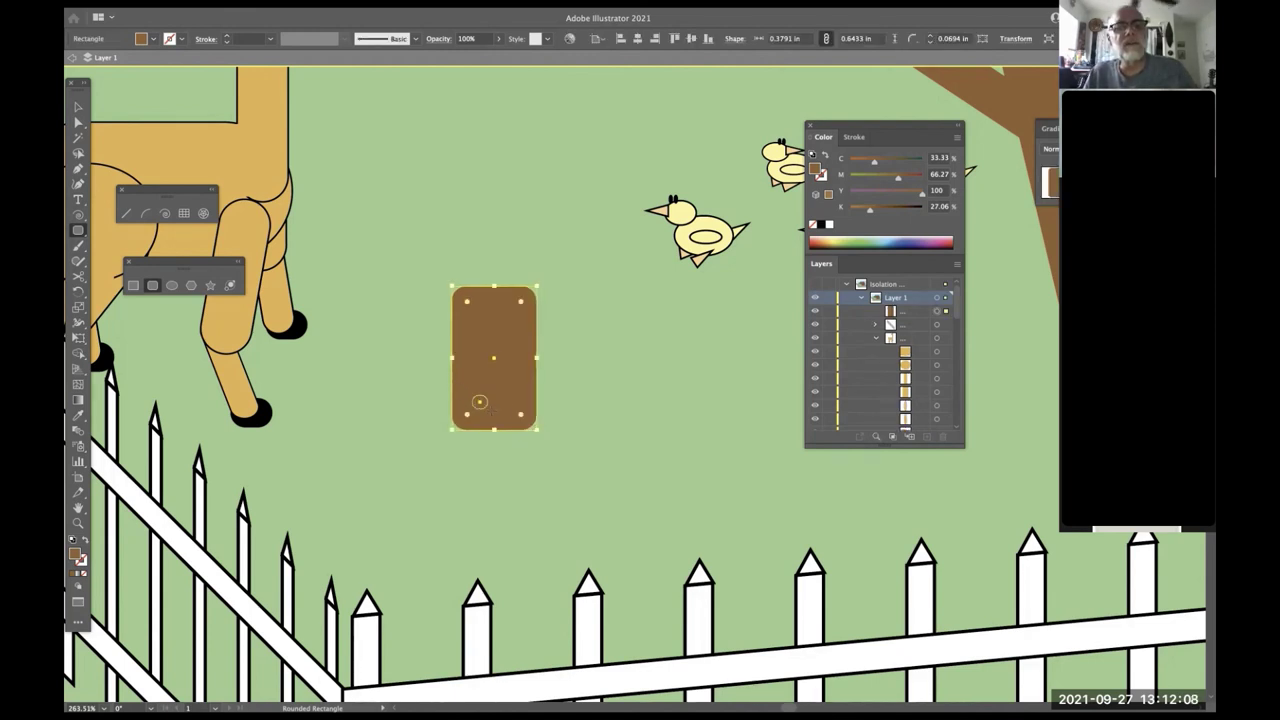
- Add a black rounded-rectangle nose about 0.21 × 0.10 in low on the head and two narrow black ellipse eyes near its sides
{"action": "left_click_drag", "start_coordinate": [472, 396], "coordinate": [521, 416]}
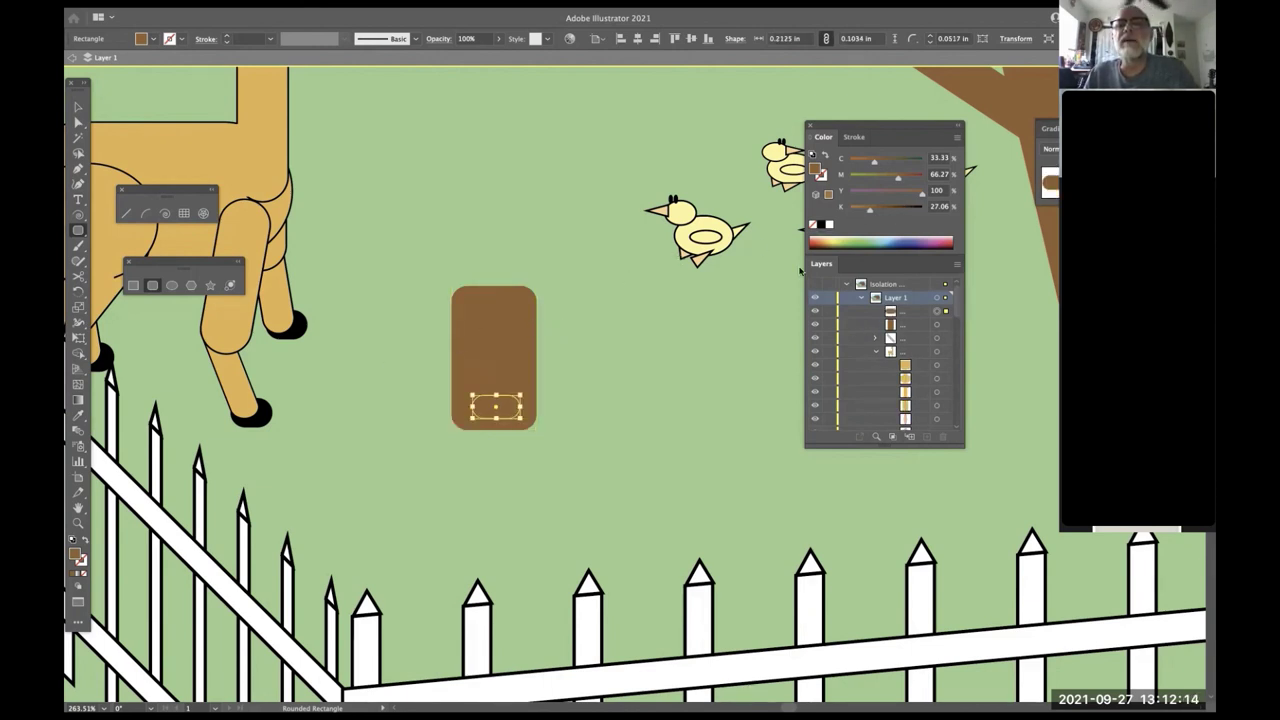
{"action": "left_click", "coordinate": [818, 226]}
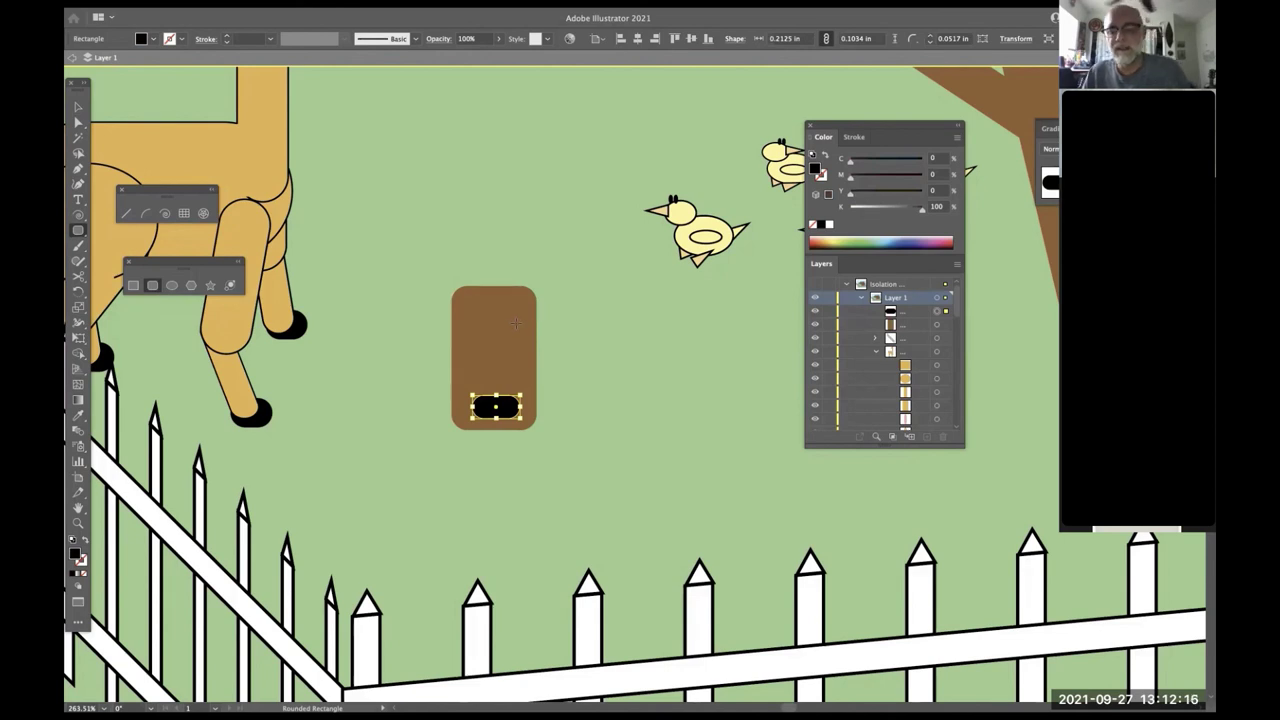
{"action": "key", "text": "l"}
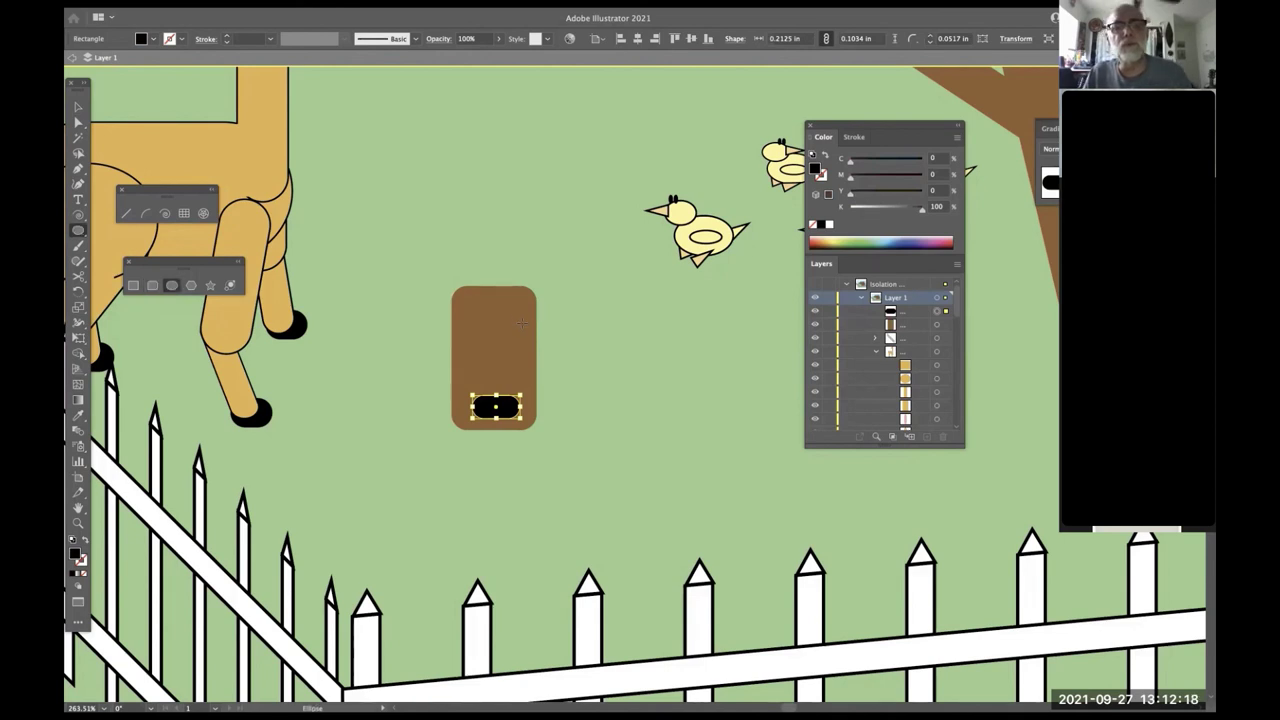
{"action": "mouse_move", "coordinate": [521, 322]}
{"action": "left_mouse_down"}
{"action": "mouse_move", "coordinate": [533, 346]}
{"action": "mouse_move", "coordinate": [523, 332]}
{"action": "mouse_move", "coordinate": [466, 339]}
{"action": "left_mouse_up"}
- Give the brown head a black stroke
{"action": "left_click", "coordinate": [503, 311]}
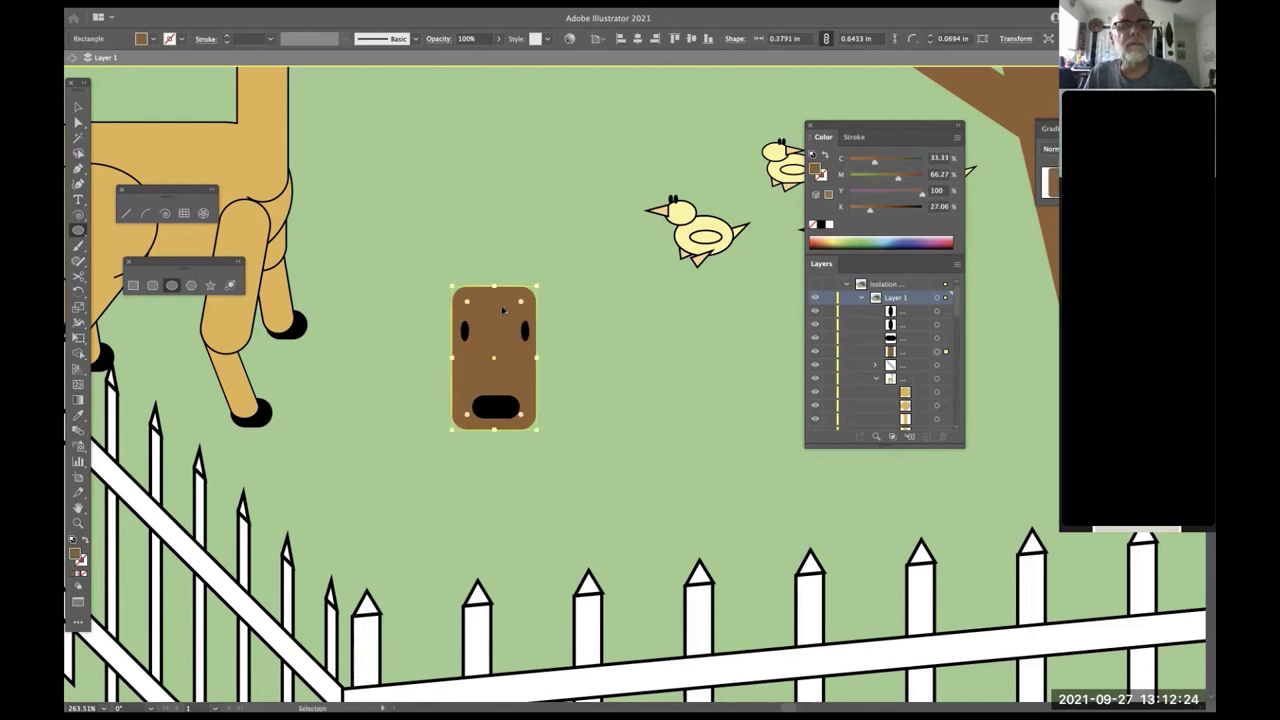
{"action": "left_click", "coordinate": [823, 178]}
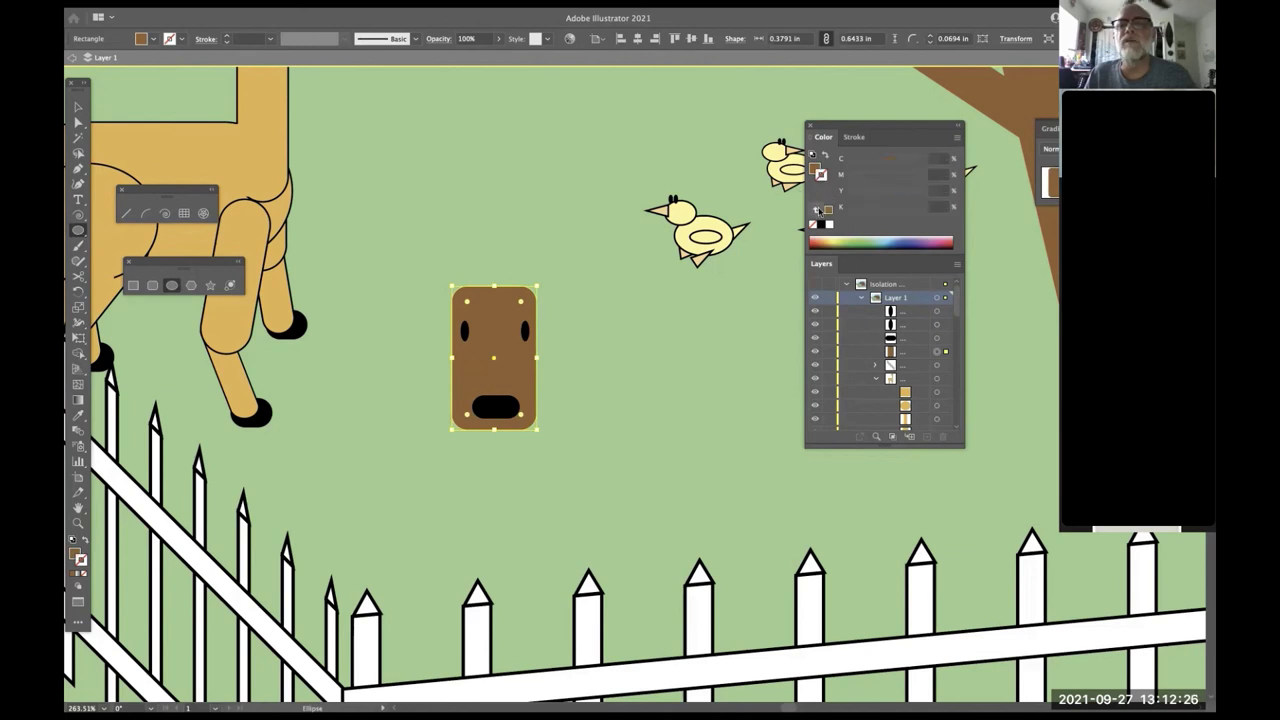
{"action": "left_click", "coordinate": [820, 224]}
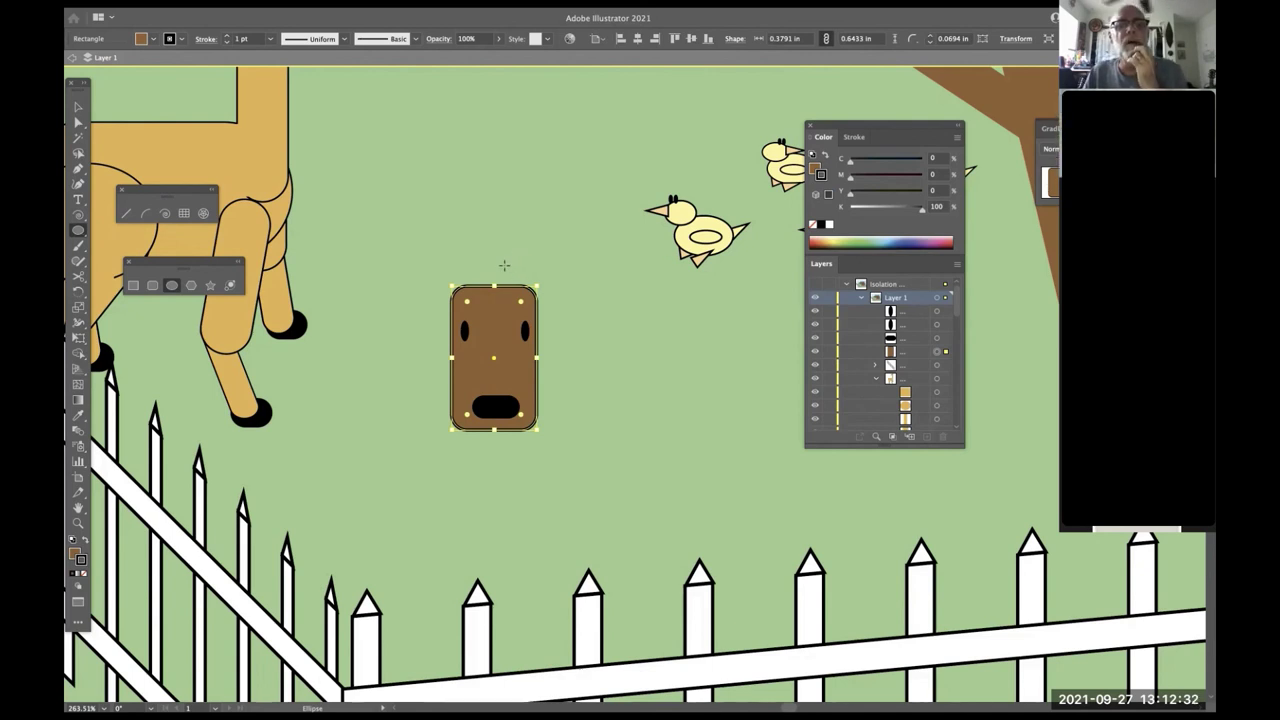
- Draw a tilted ellipse ear at the head's upper right corner and reflect a copy across the head's vertical centre axis
{"action": "left_click_drag", "start_coordinate": [515, 265], "coordinate": [578, 289]}
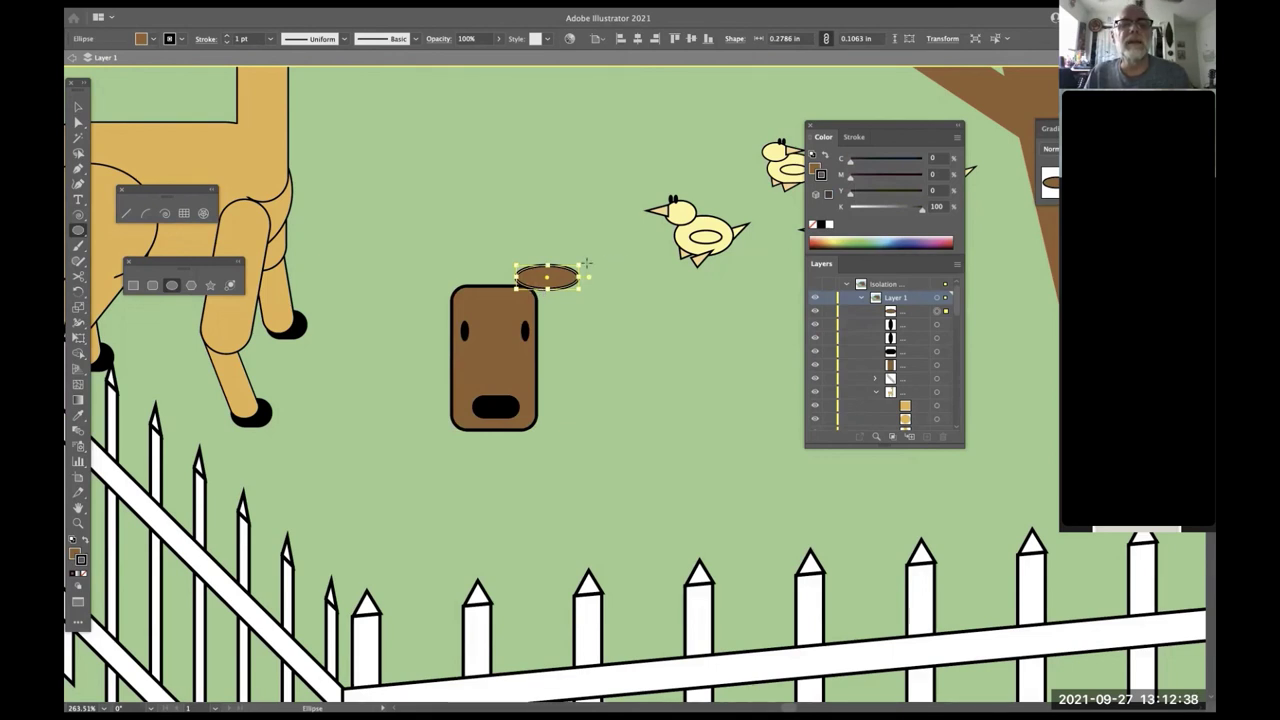
{"action": "left_click_drag", "start_coordinate": [583, 259], "coordinate": [566, 253]}
{"action": "key", "text": "o"}
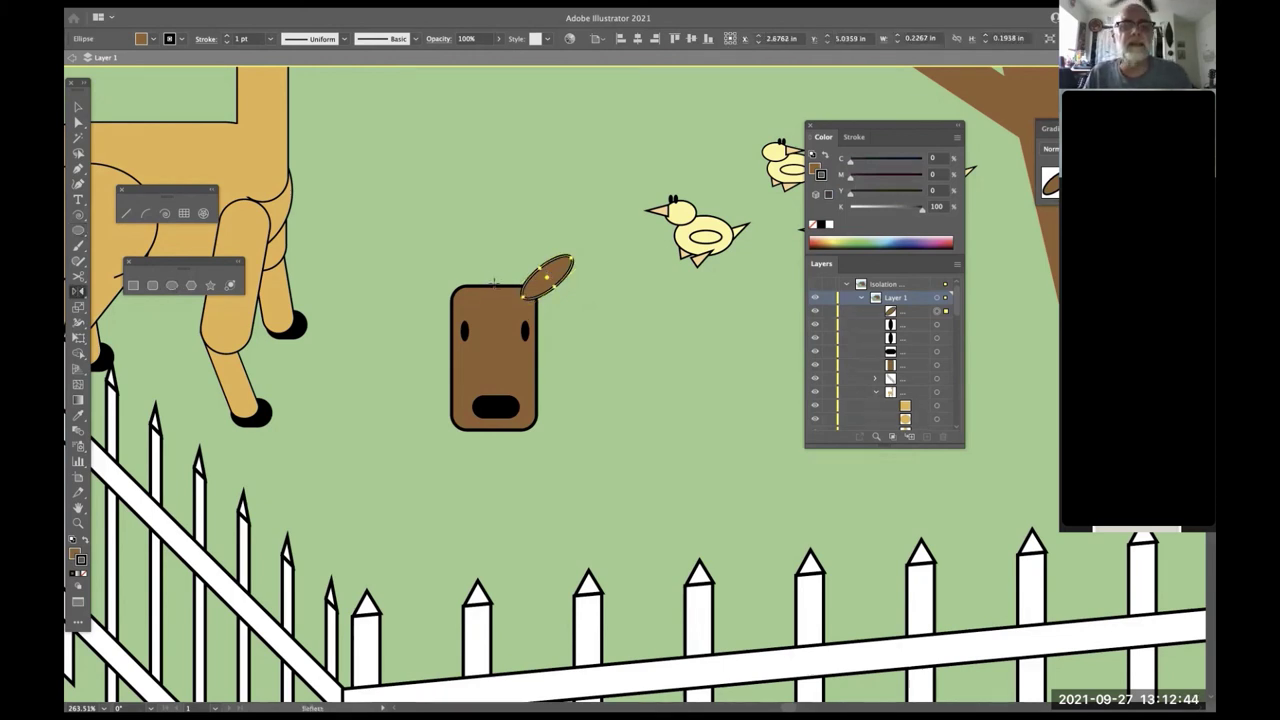
{"action": "left_click", "coordinate": [493, 283], "text": "alt"}
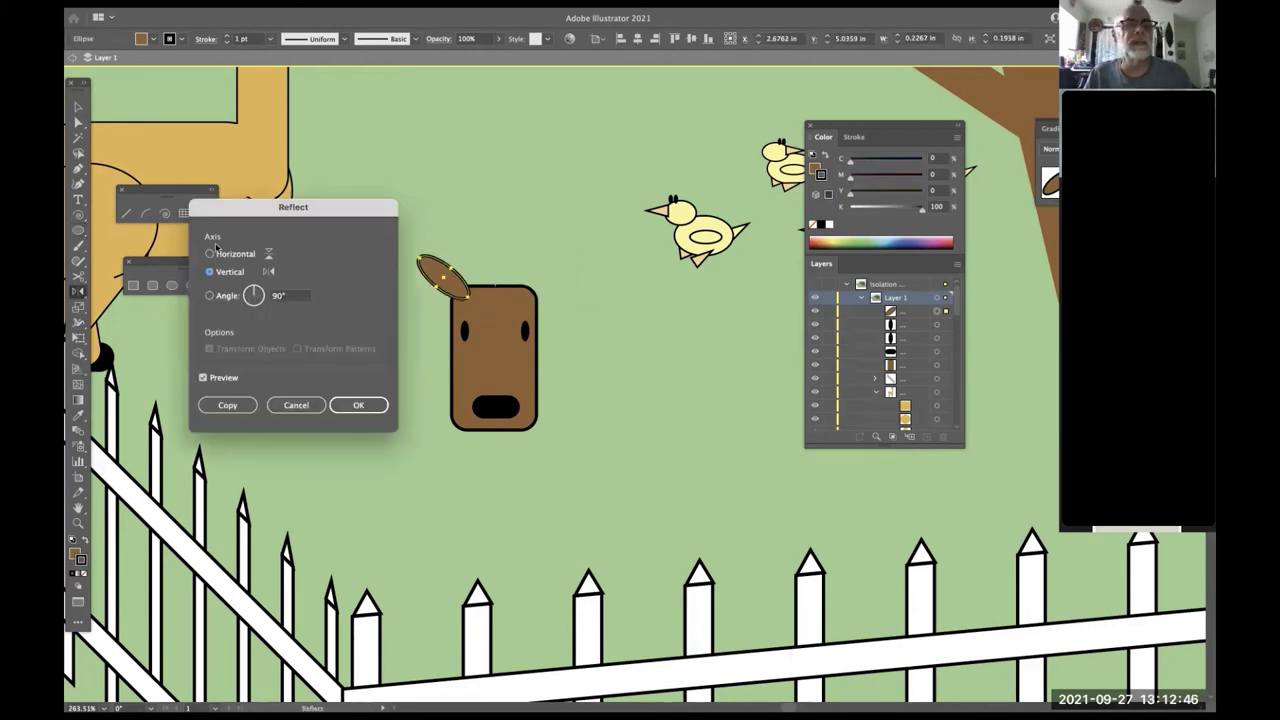
{"action": "left_click", "coordinate": [228, 405]}
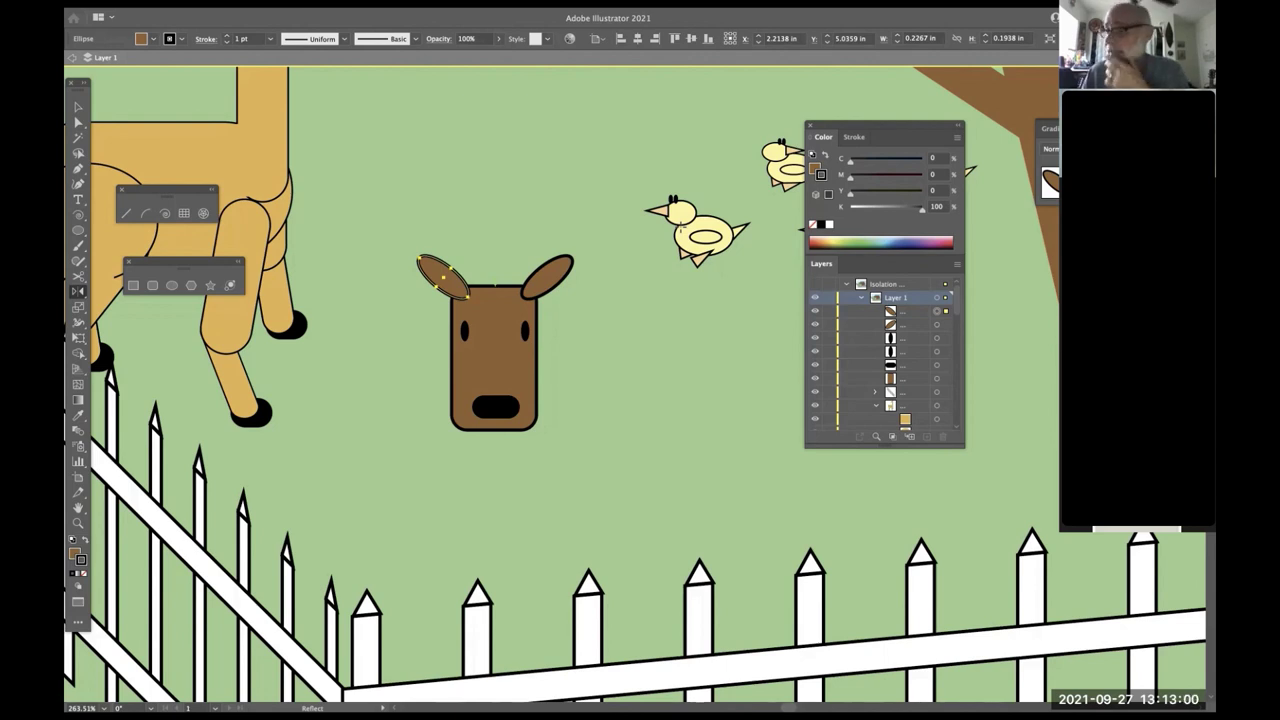
- Select both ears and send them backward behind the head
{"action": "key", "text": "super"}
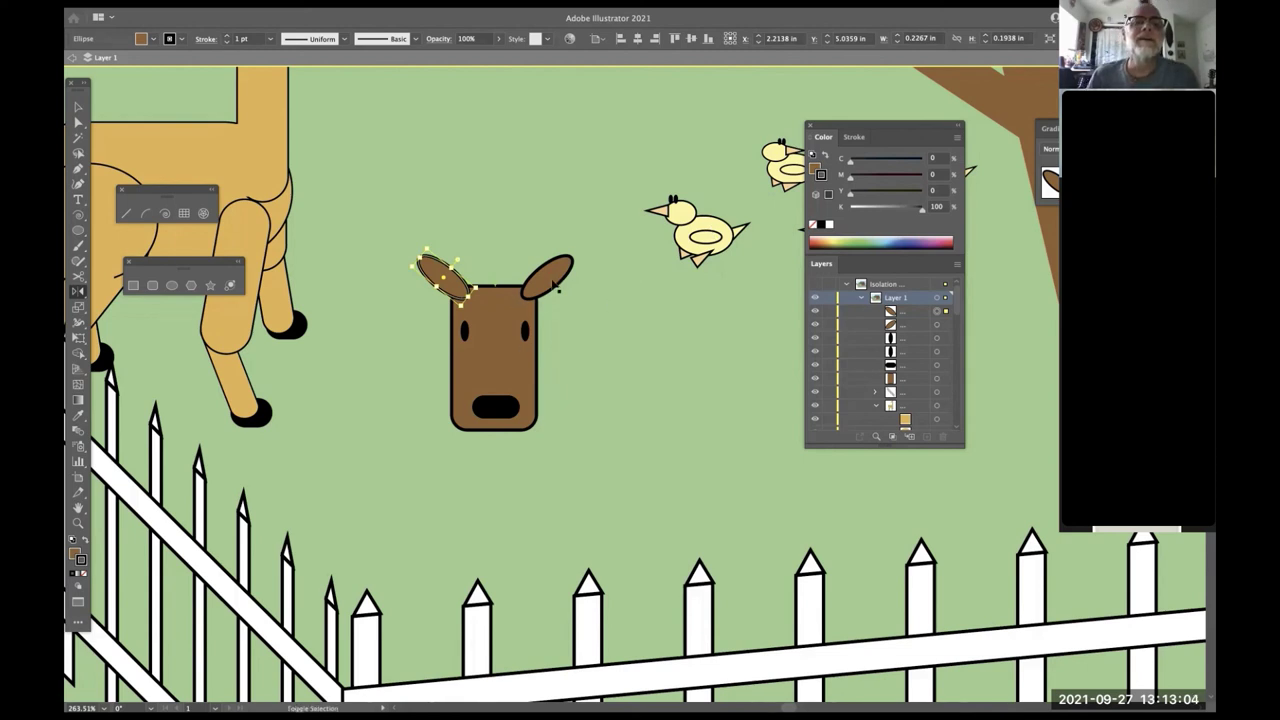
{"action": "left_click", "coordinate": [555, 285], "text": "shift"}
{"action": "key", "text": "super+bracketleft"}
{"action": "key", "text": "super+bracketleft"}
{"action": "key", "text": "super+bracketleft"}
{"action": "key", "text": "super+bracketleft"}
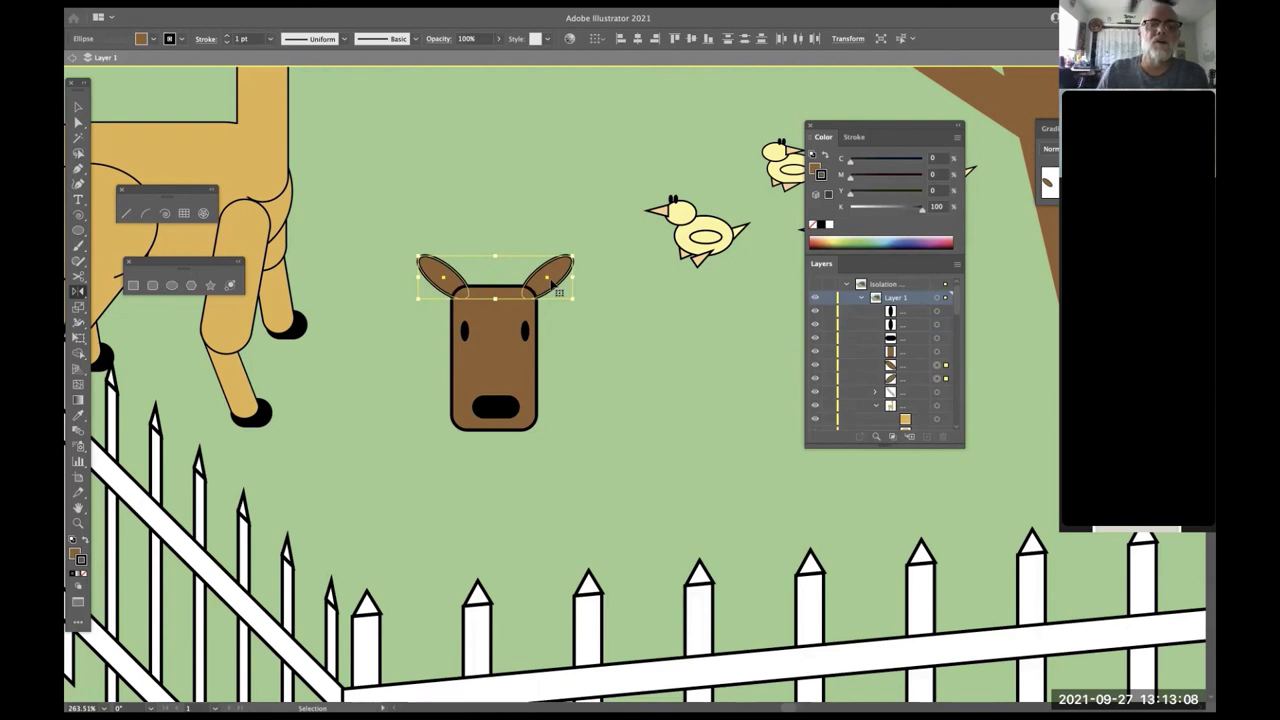
{"action": "left_click", "coordinate": [575, 382]}
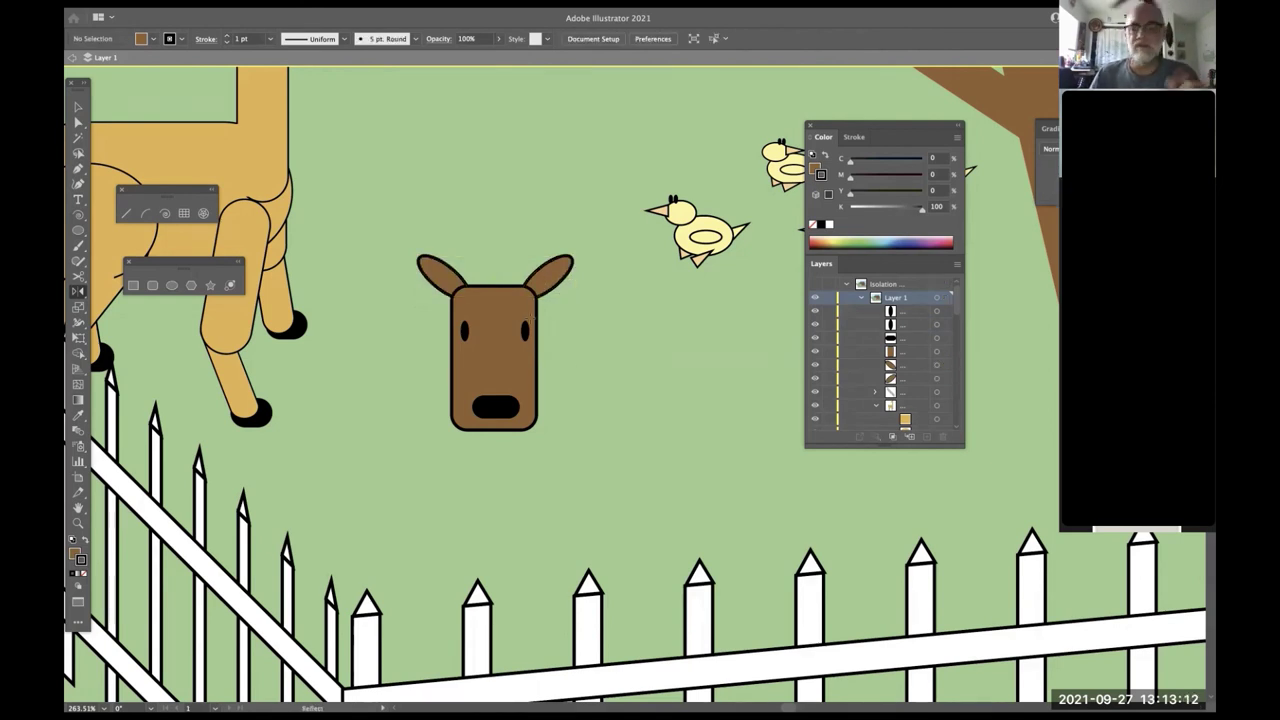
- Draw a brown rounded-rectangle body about 1.06 × 0.73 in and send it backward behind the head and ears
{"action": "left_click", "coordinate": [508, 300]}
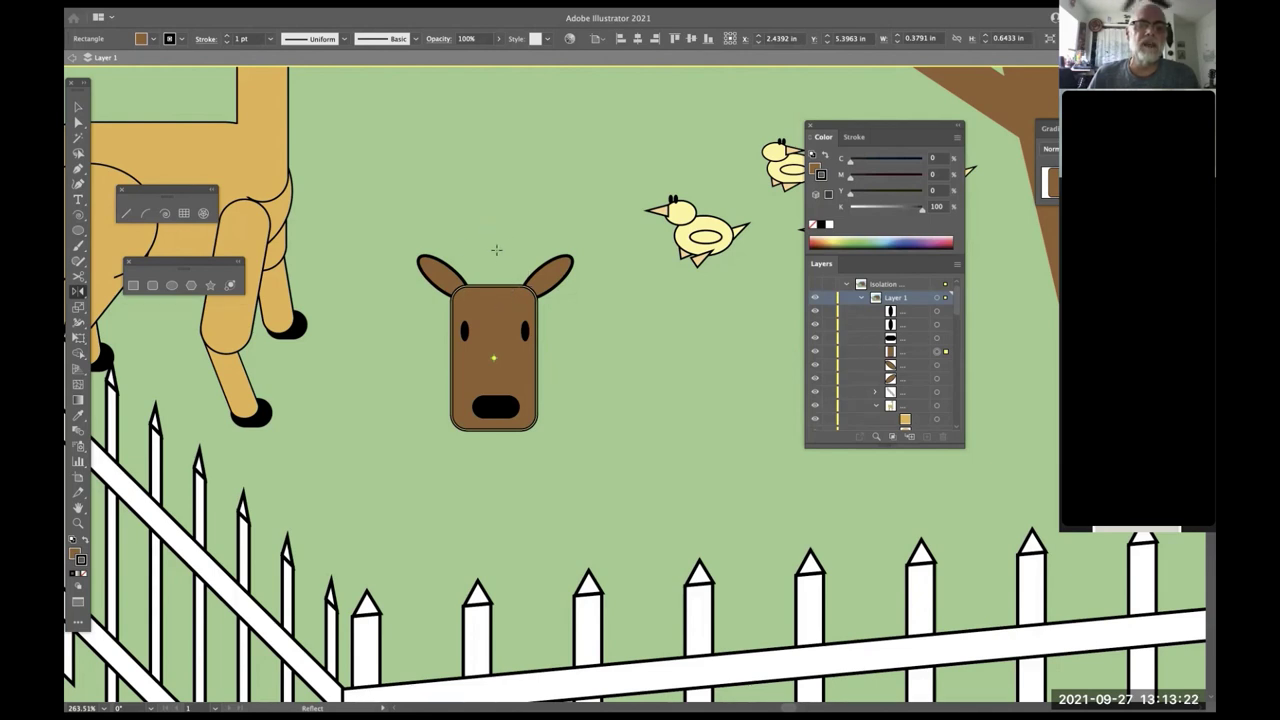
{"action": "mouse_move", "coordinate": [578, 330]}
{"action": "left_mouse_down"}
{"action": "mouse_move", "coordinate": [600, 371]}
{"action": "mouse_move", "coordinate": [578, 332]}
{"action": "left_mouse_up"}
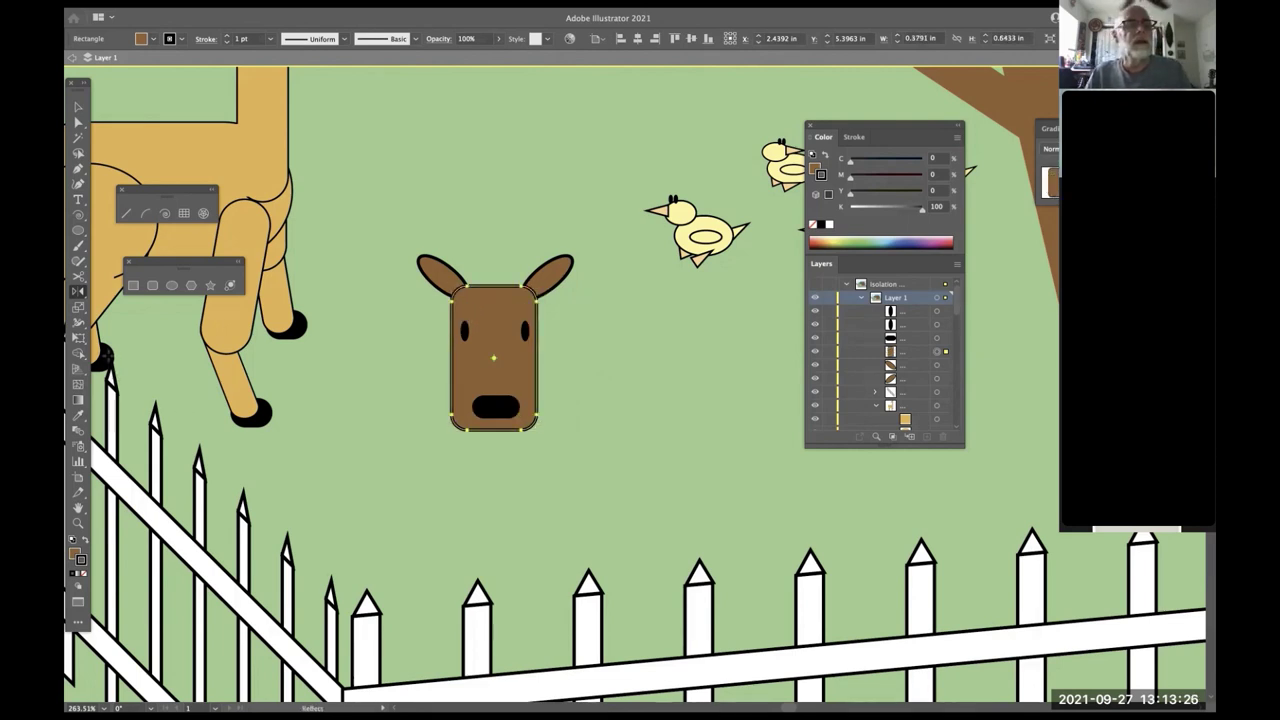
{"action": "left_click", "coordinate": [154, 286]}
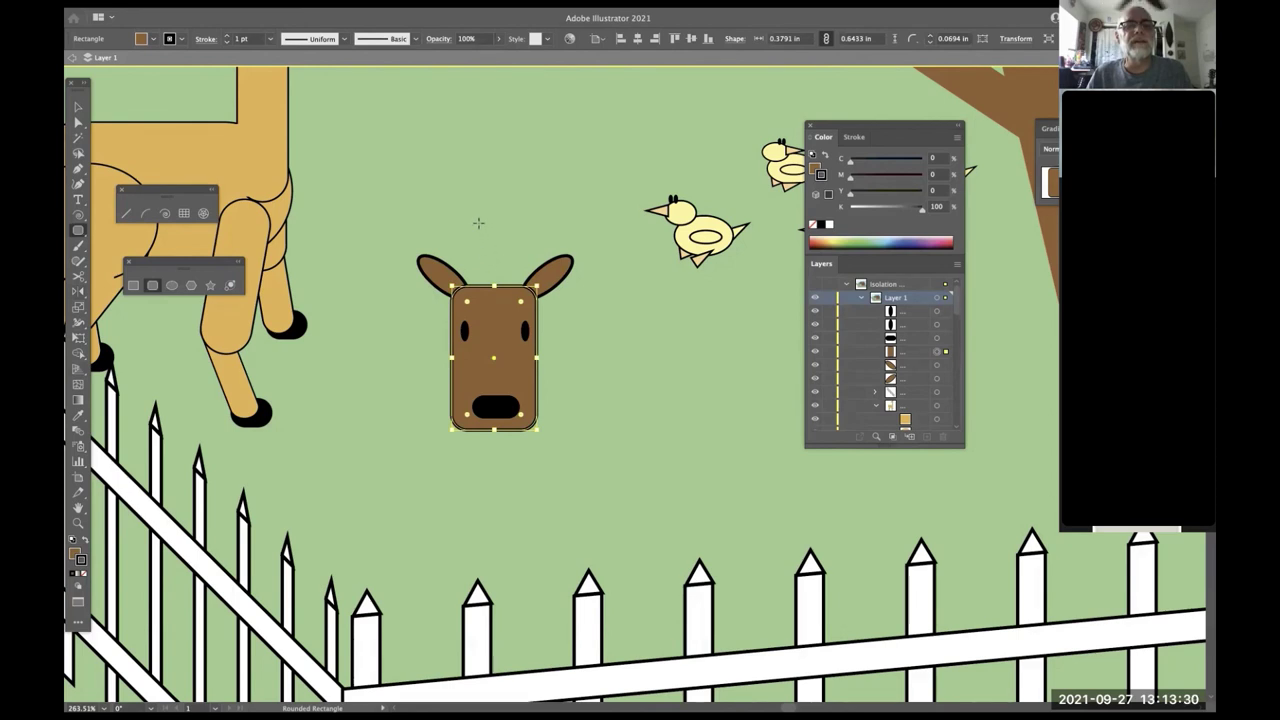
{"action": "left_click_drag", "start_coordinate": [479, 222], "coordinate": [718, 386]}
{"action": "key", "text": "super+bracketleft"}
{"action": "key", "text": "super+bracketleft"}
{"action": "key", "text": "super+bracketleft"}
{"action": "key", "text": "super+bracketleft"}
{"action": "key", "text": "super+bracketleft"}
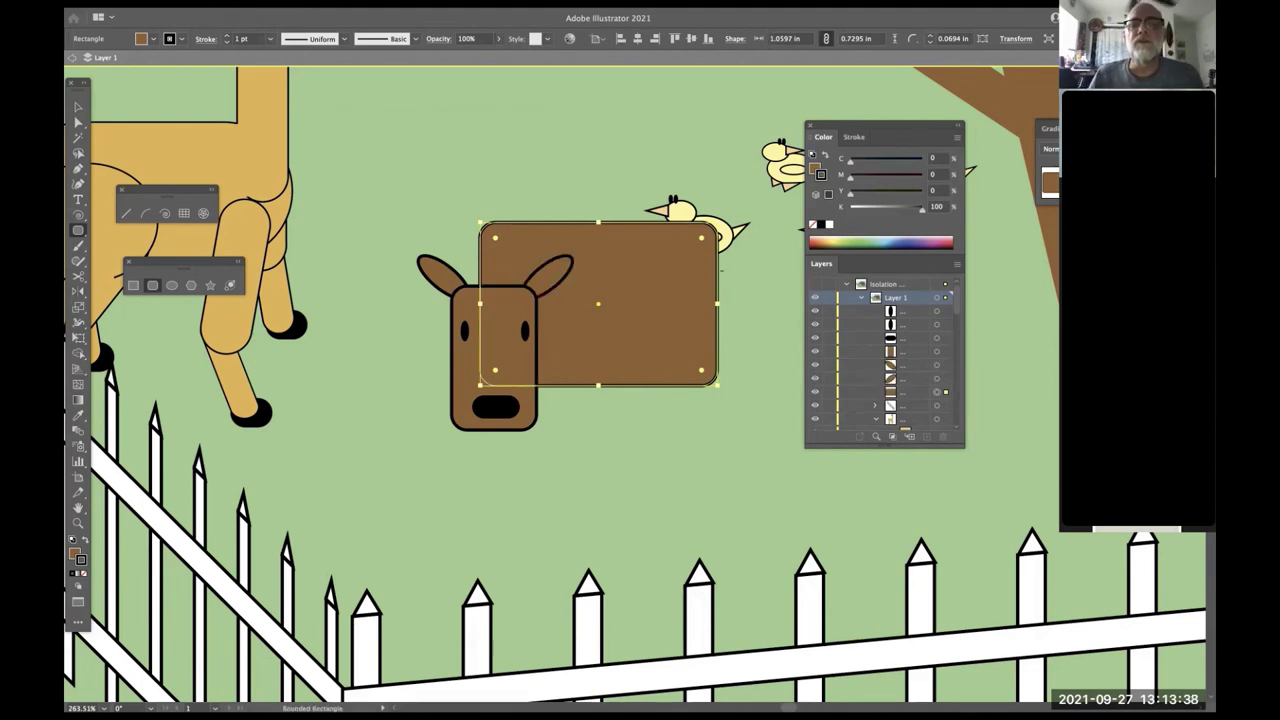
- Add a rounded-rectangle haunch about 0.38 × 0.59 in at the body's rear and a tilted lower leg about 0.20 × 0.52 in beneath it
{"action": "left_click_drag", "start_coordinate": [717, 270], "coordinate": [631, 402]}
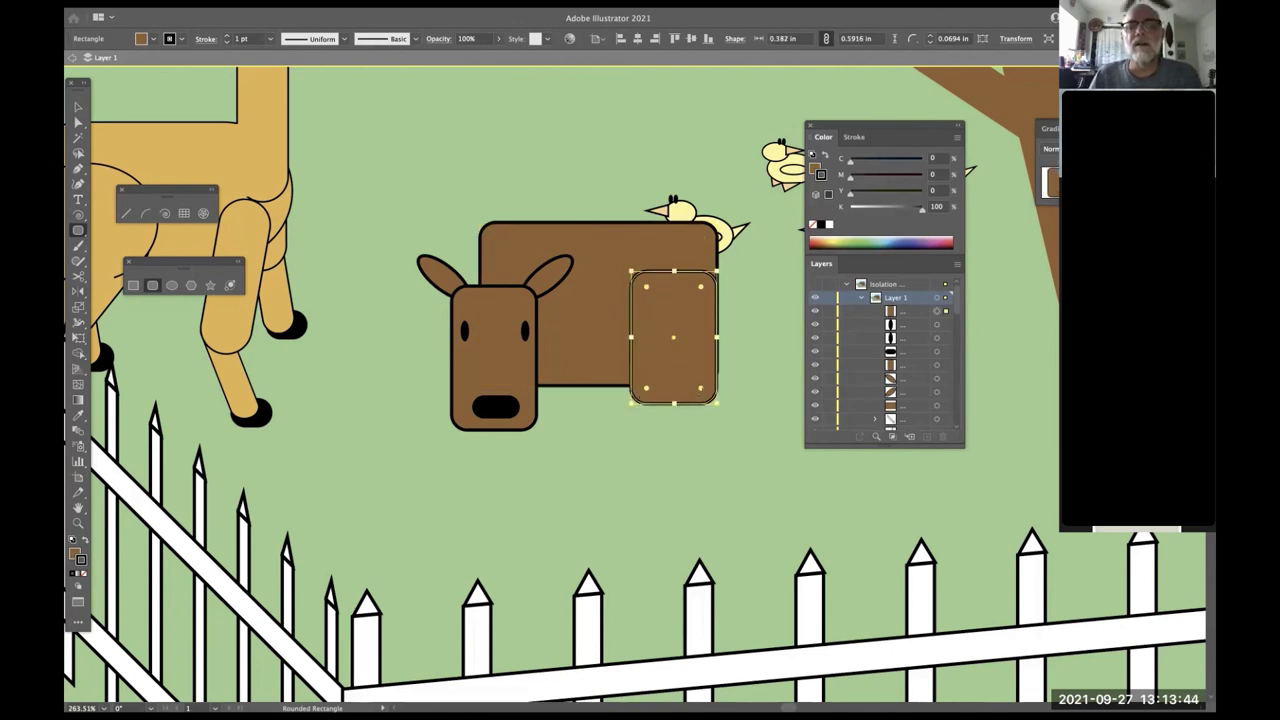
{"action": "left_click_drag", "start_coordinate": [706, 378], "coordinate": [667, 495]}
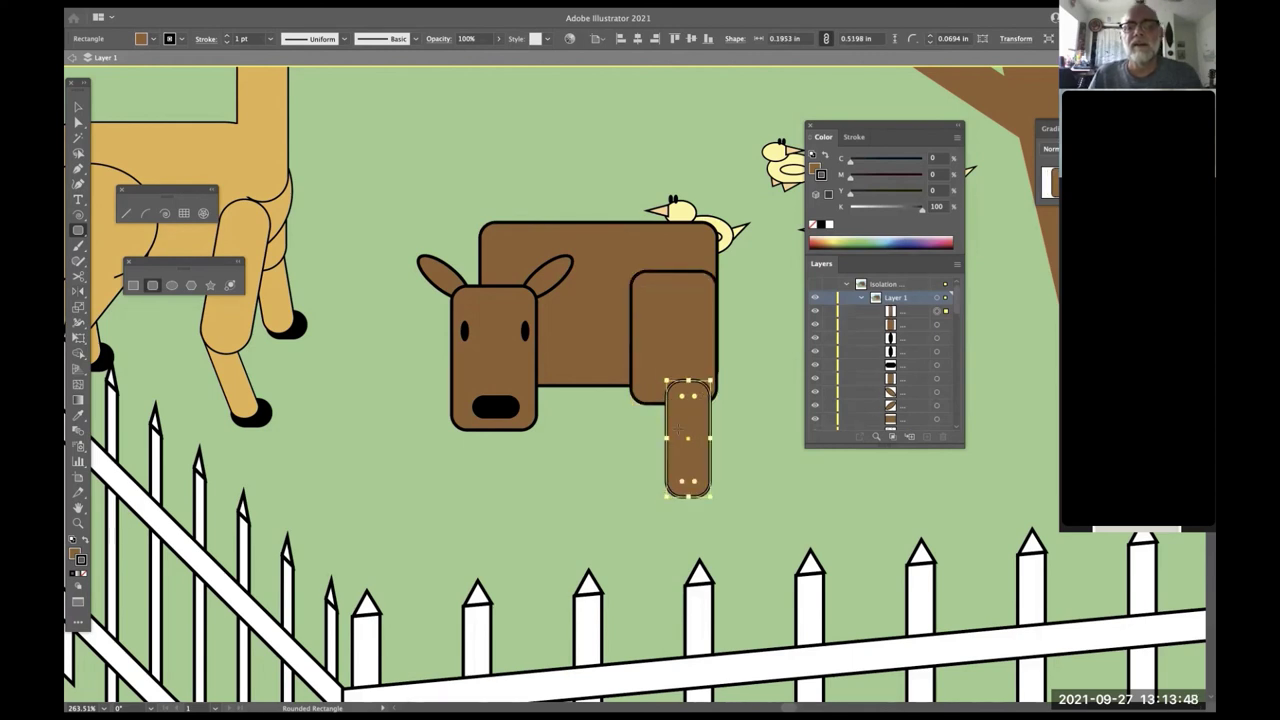
{"action": "left_click_drag", "start_coordinate": [720, 378], "coordinate": [738, 396]}
{"action": "left_click_drag", "start_coordinate": [690, 432], "coordinate": [683, 434]}
{"action": "key", "text": "super+shift+a"}
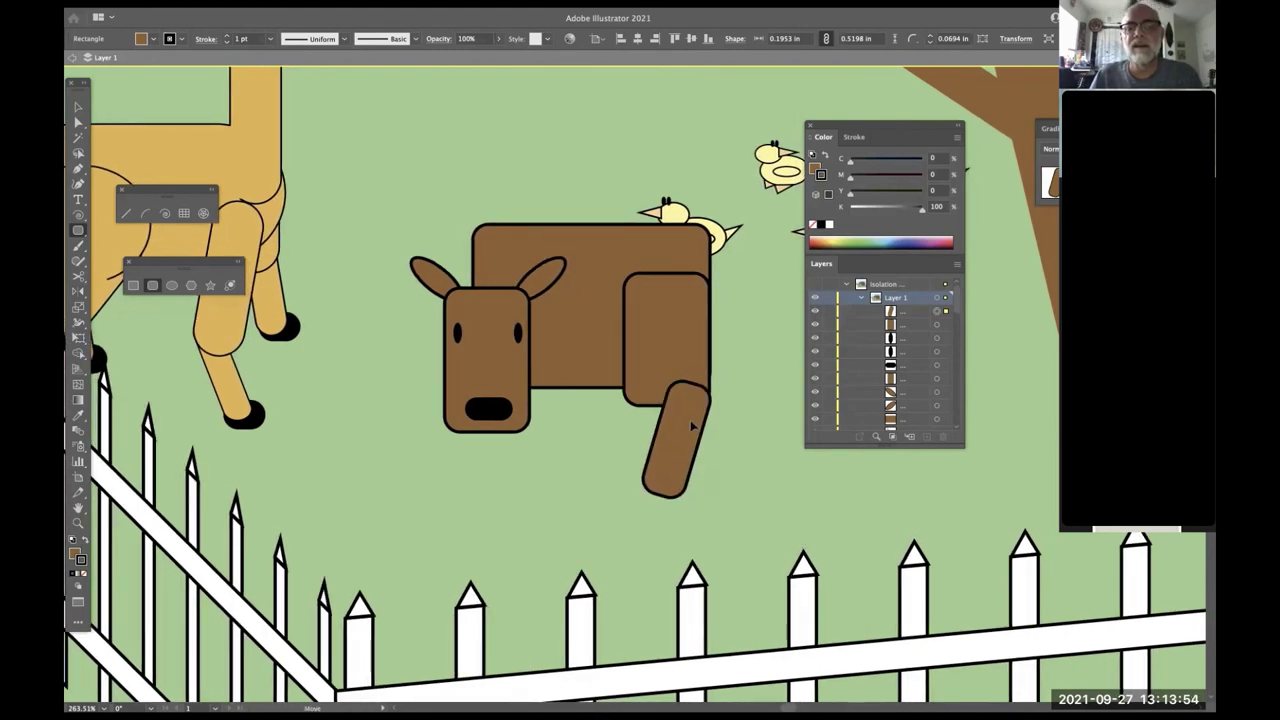
{"action": "left_click", "coordinate": [692, 426]}
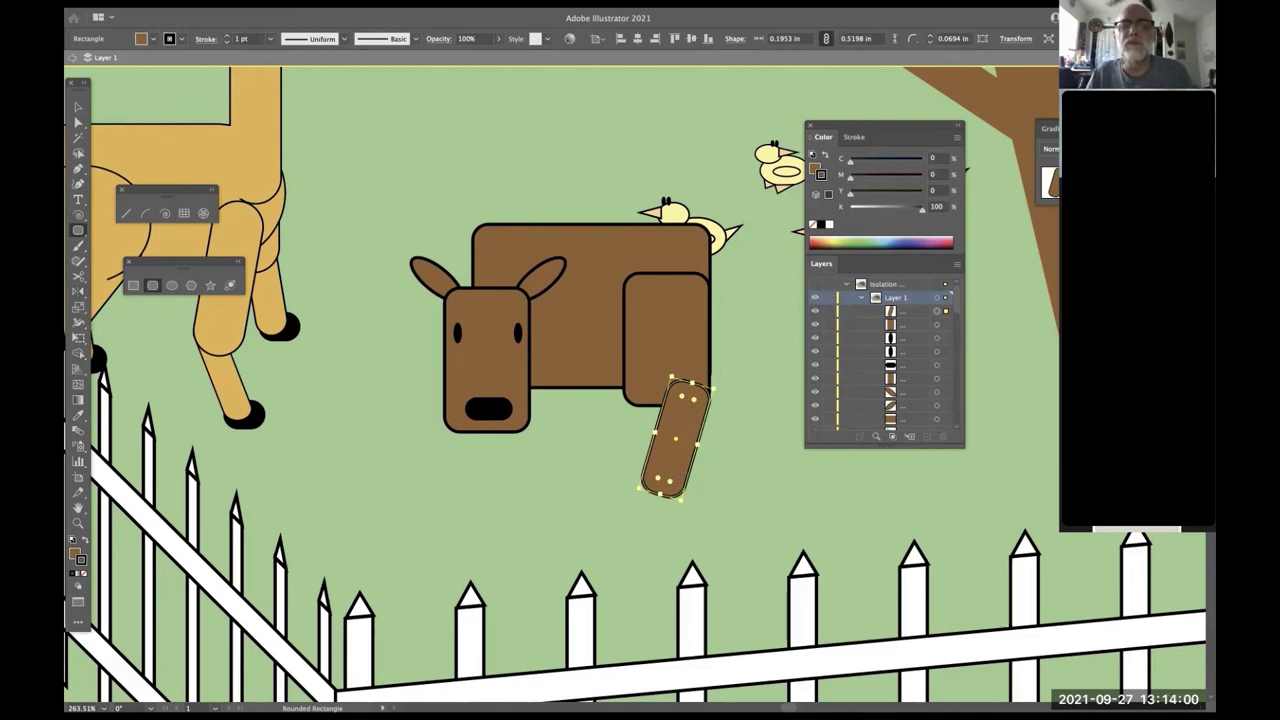
- Draw a black-filled rounded-rectangle hoof about 0.21 × 0.11 in at the foot of the tilted rear leg and send it behind the leg
{"action": "left_click_drag", "start_coordinate": [686, 473], "coordinate": [632, 503]}
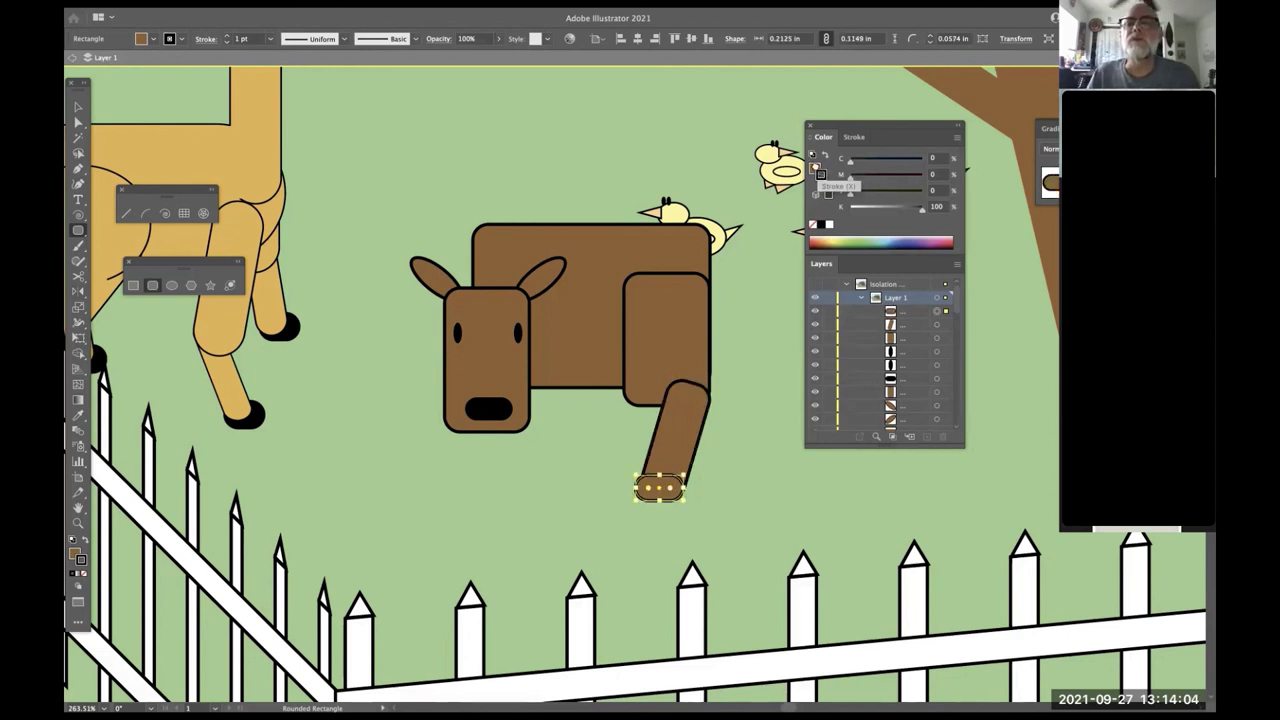
{"action": "left_click_drag", "start_coordinate": [821, 175], "coordinate": [816, 170]}
{"action": "key", "text": "ctrl+bracketleft"}
{"action": "key", "text": "ctrl+bracketleft"}
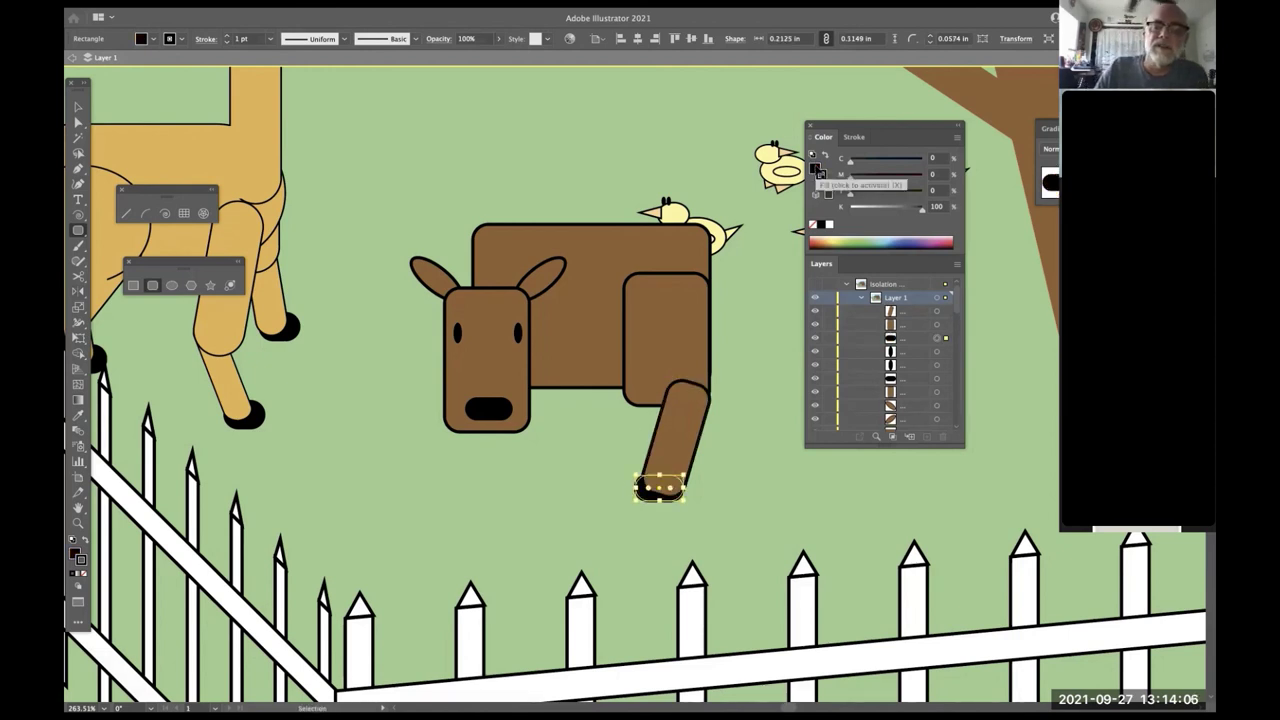
- Nudge the hoof slightly downward so it peeks out beneath the end of the leg
{"action": "key", "text": "Down"}
{"action": "key", "text": "Down"}
{"action": "key", "text": "Down"}
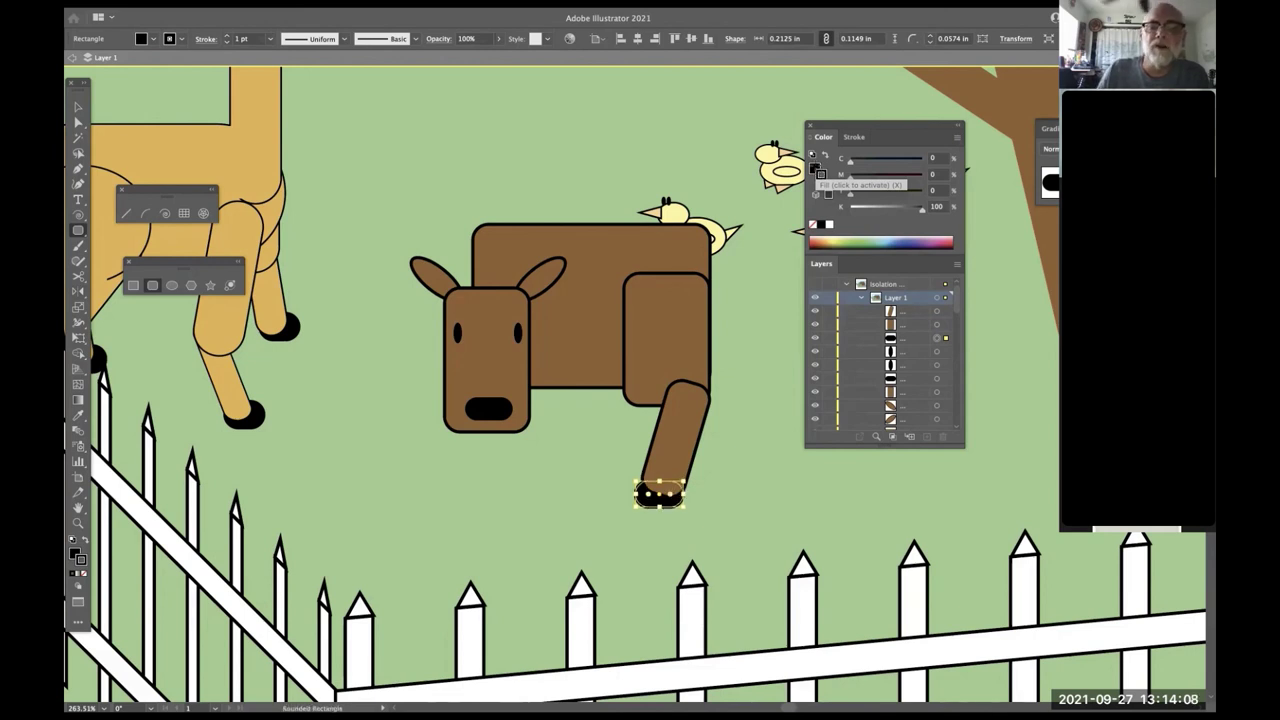
{"action": "key", "text": "Right"}
{"action": "key", "text": "Left"}
{"action": "key", "text": "Left"}
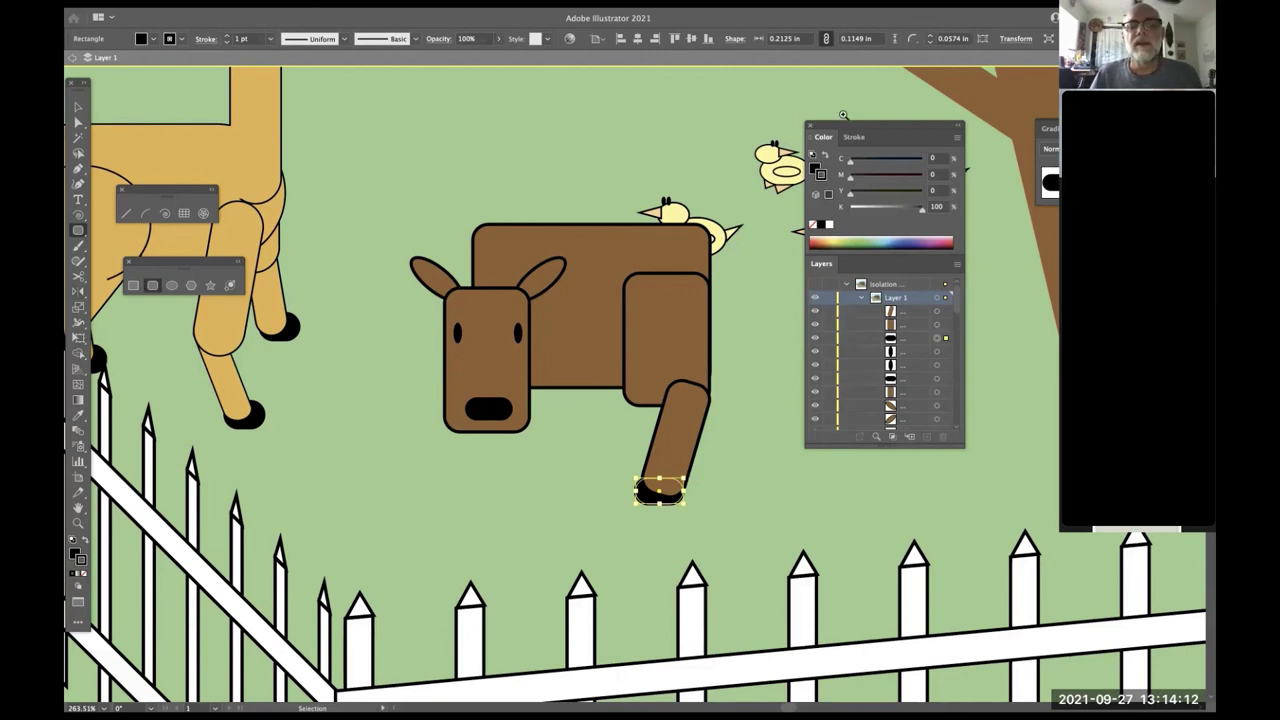
{"action": "key", "text": "Up"}
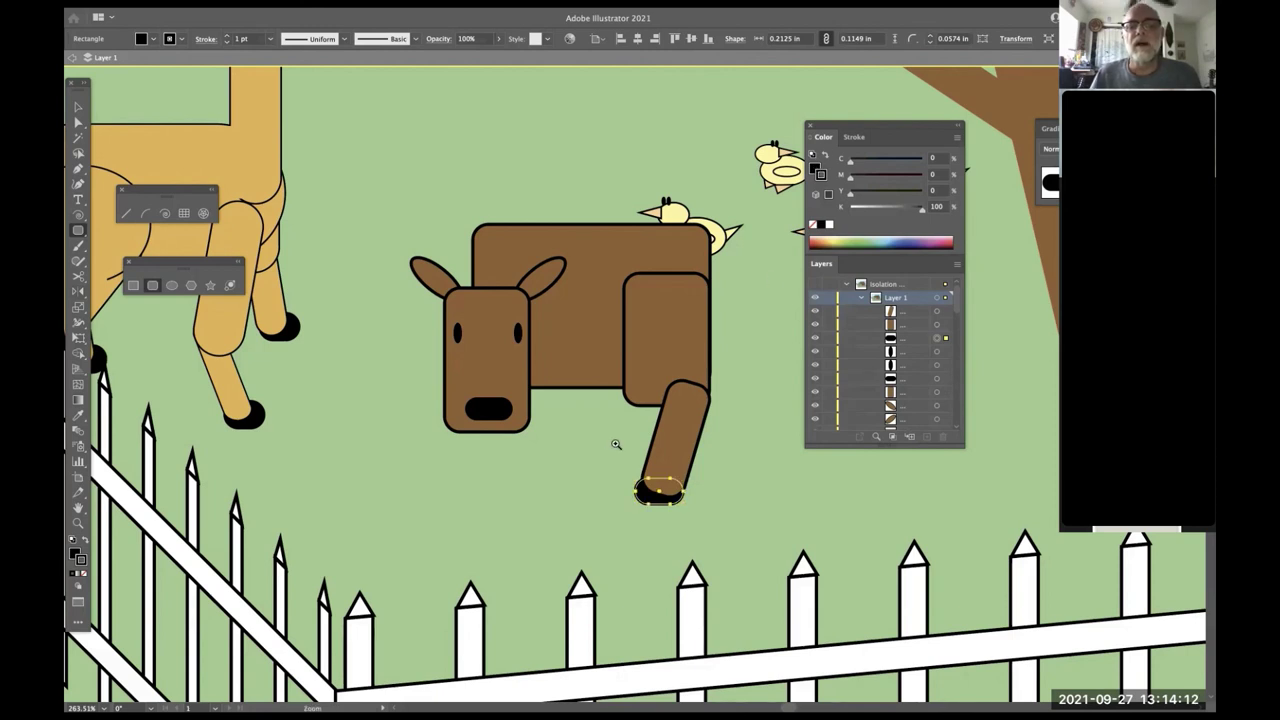
- Duplicate the rear lower leg with its hoof up toward the belly and send the copy backward behind the haunch
{"action": "left_click", "coordinate": [686, 457], "text": "shift"}
{"action": "left_click_drag", "start_coordinate": [686, 457], "coordinate": [648, 402]}
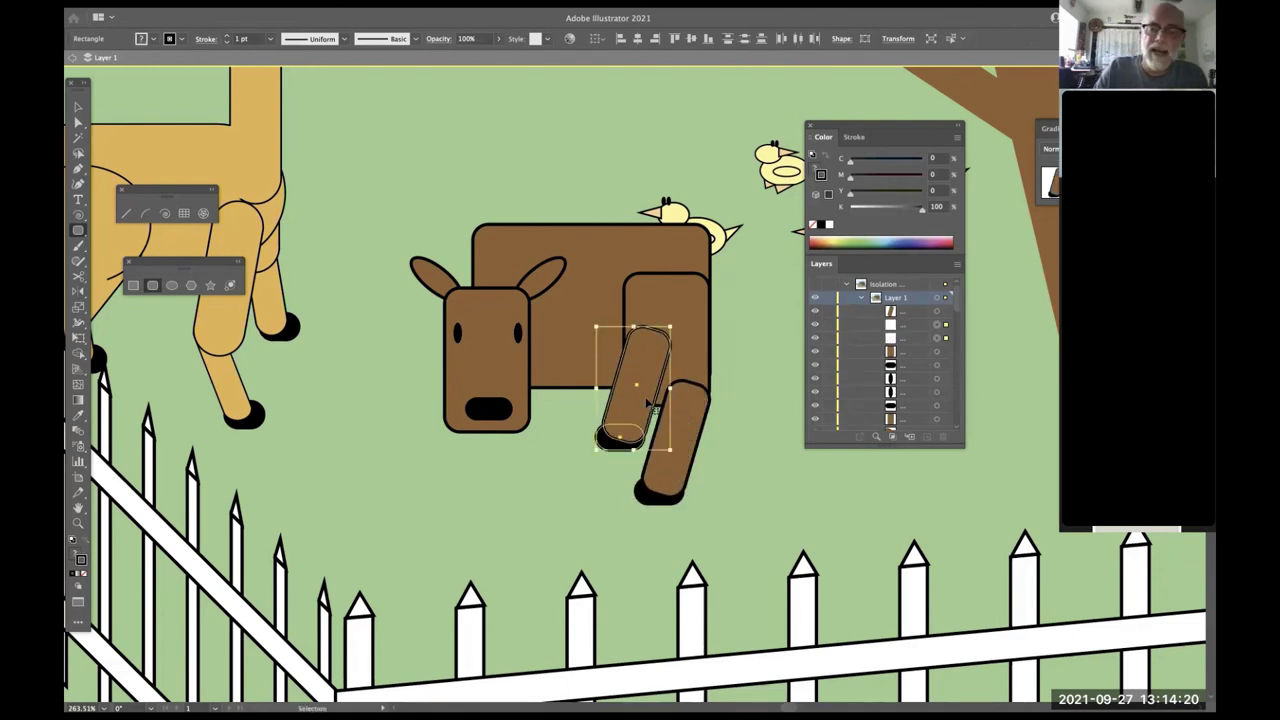
{"action": "key", "text": "super+bracketleft"}
{"action": "key", "text": "super+bracketleft"}
{"action": "key", "text": "super+bracketleft"}
{"action": "key", "text": "super+bracketleft"}
{"action": "key", "text": "super+bracketleft"}
{"action": "key", "text": "super+bracketleft"}
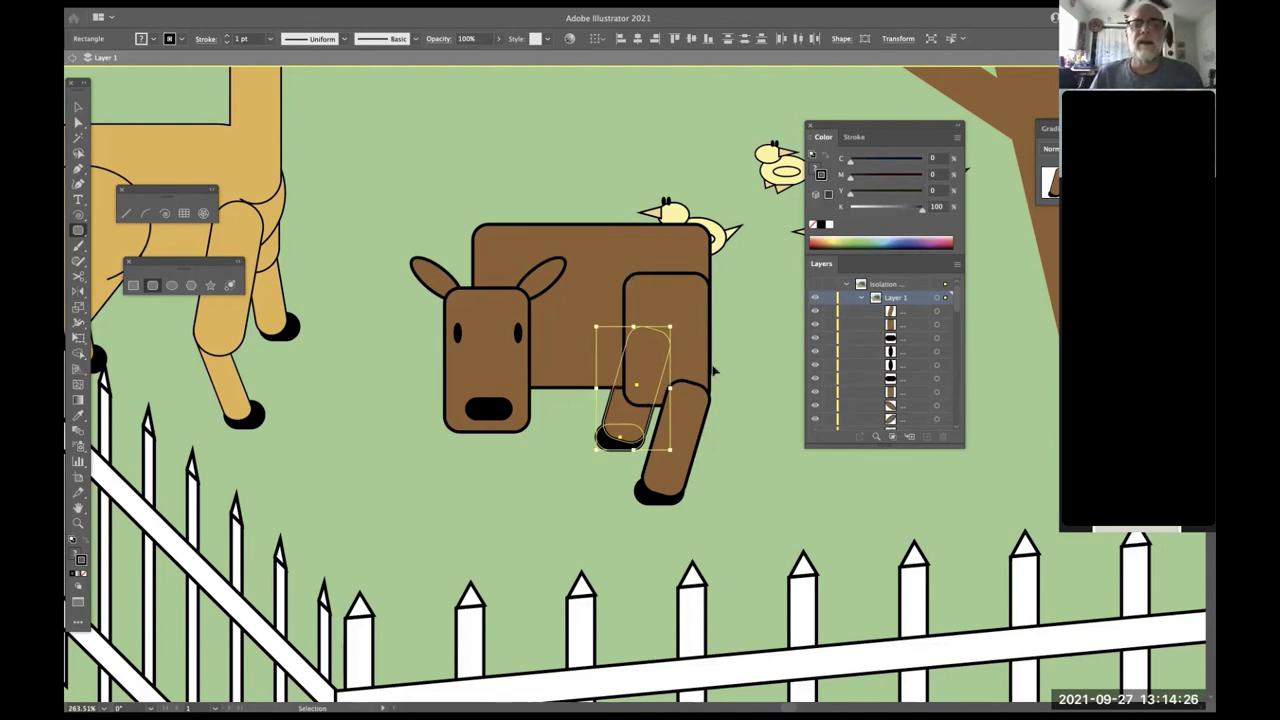
- Select the haunch with both rear legs and hooves and duplicate them to the front of the body under the head
{"action": "left_click", "coordinate": [693, 376]}
{"action": "left_click", "coordinate": [685, 422], "text": "shift"}
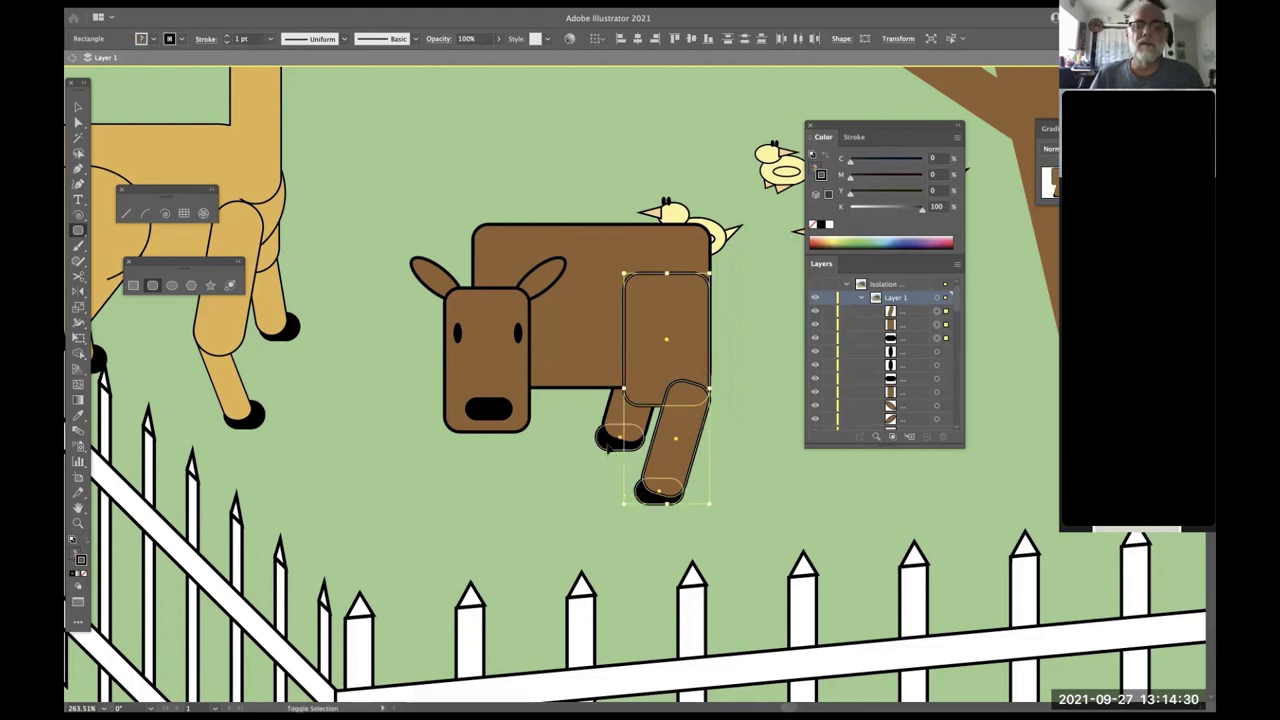
{"action": "left_click", "coordinate": [635, 423], "text": "shift"}
{"action": "key", "text": "ctrl+h"}
{"action": "left_click_drag", "start_coordinate": [635, 423], "coordinate": [503, 428]}
{"action": "key", "text": "ctrl+h"}
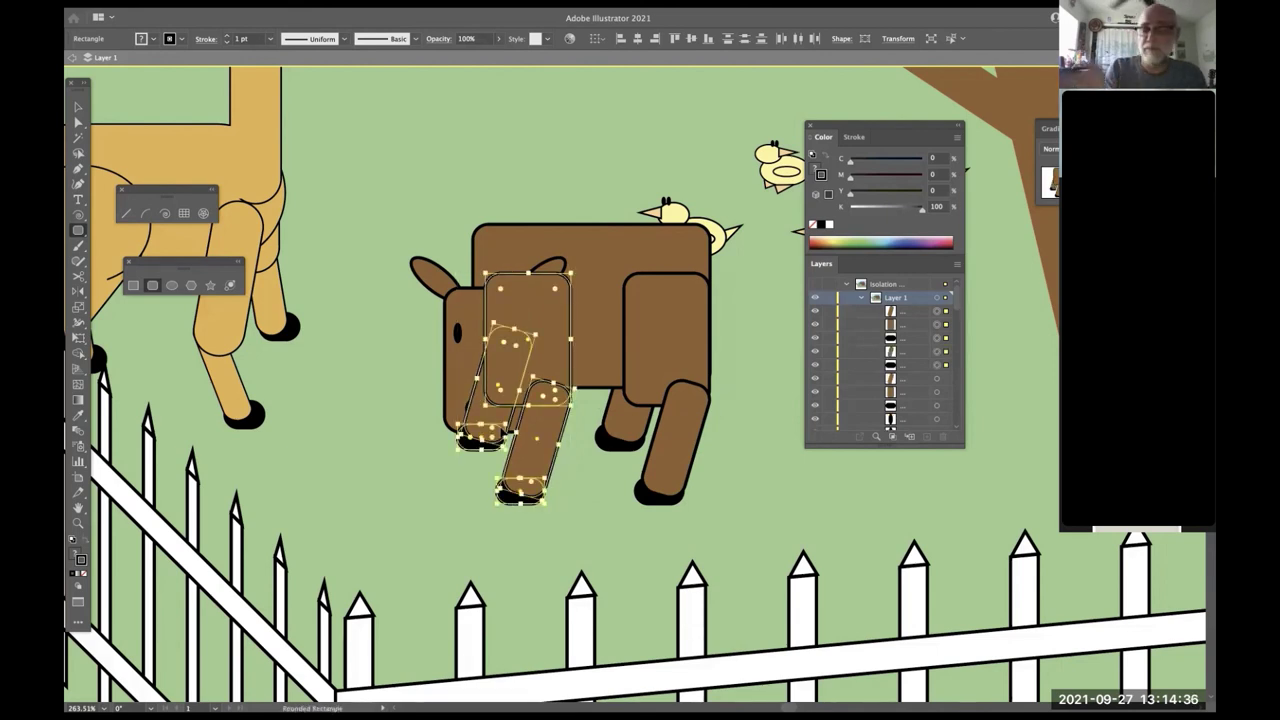
- Send the duplicated shoulder and front legs backward behind the head and ears but in front of the body, and deselect everything
{"action": "key", "text": "ctrl+shift+bracketleft"}
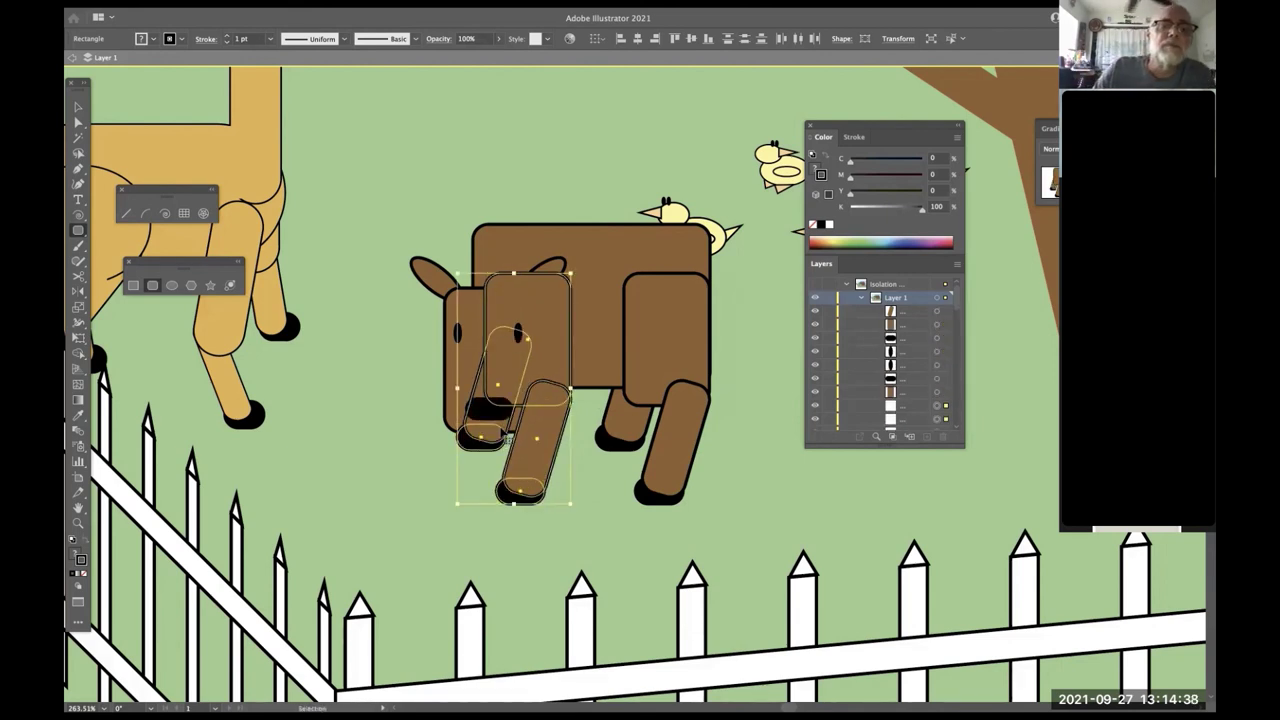
{"action": "key", "text": "ctrl+bracketleft"}
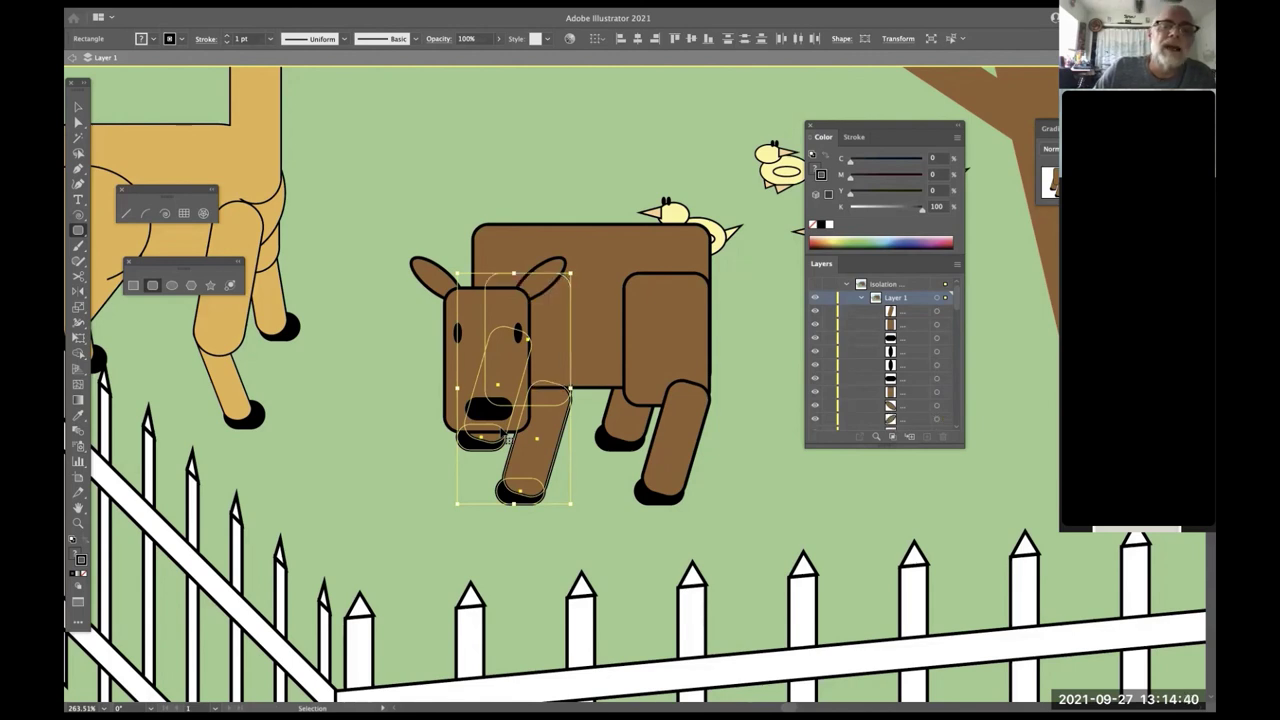
{"action": "key", "text": "ctrl+bracketleft"}
{"action": "key", "text": "ctrl+bracketright"}
{"action": "key", "text": "ctrl+bracketleft"}
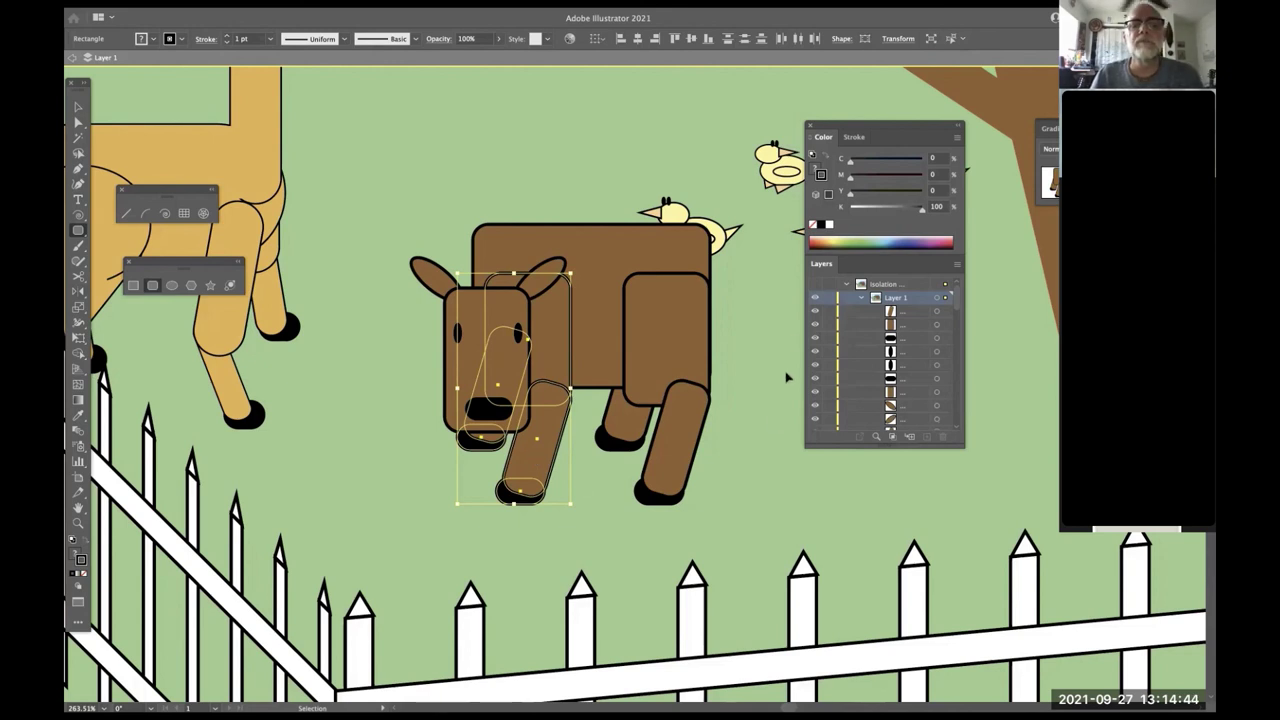
{"action": "key", "text": "ctrl+shift+a"}
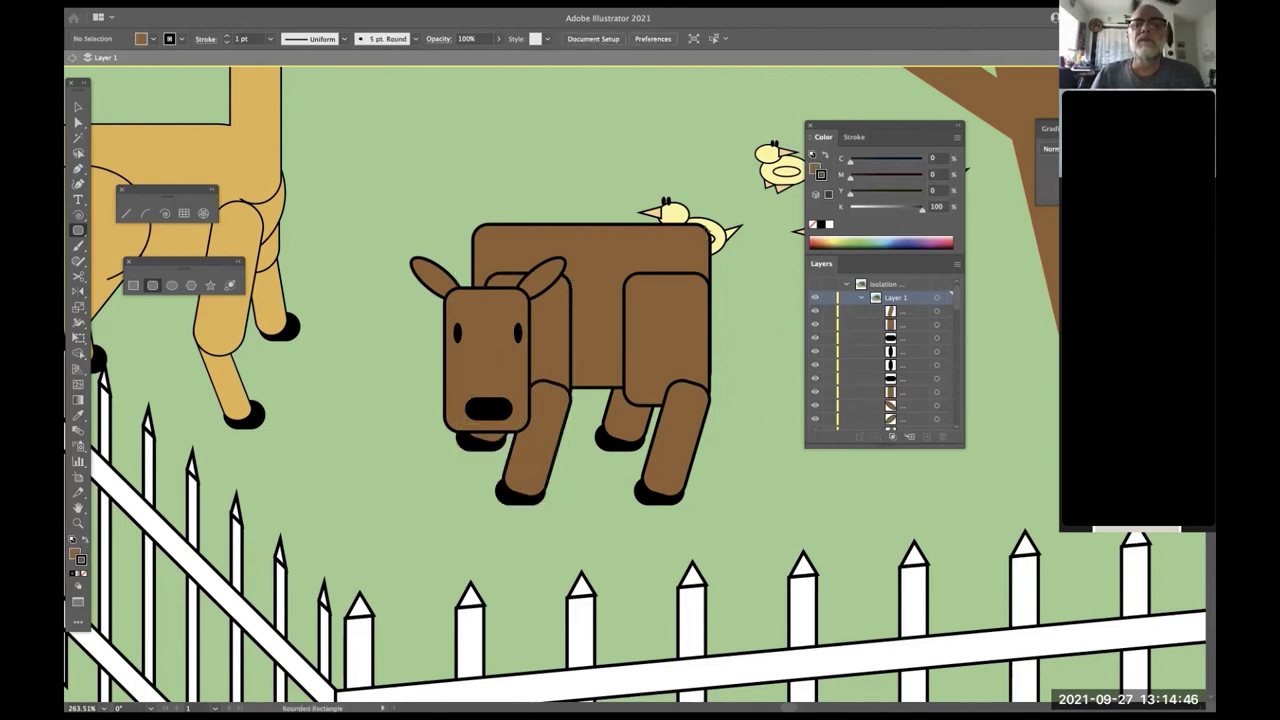
- Draw a thin brown rounded-rectangle tail about 0.05 × 0.49 in down the body's rear edge
{"action": "left_click_drag", "start_coordinate": [704, 228], "coordinate": [714, 342]}
{"action": "key", "text": "r"}
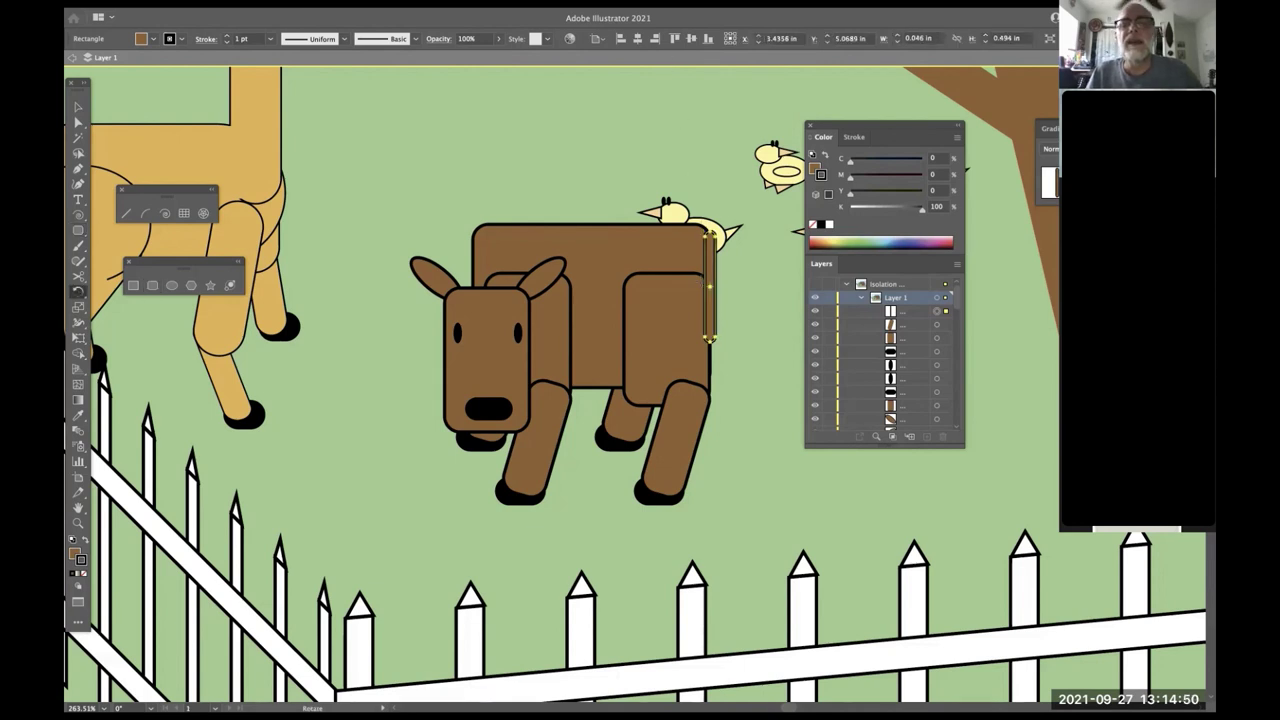
{"action": "left_click", "coordinate": [708, 232]}
{"action": "left_click_drag", "start_coordinate": [708, 320], "coordinate": [744, 334]}
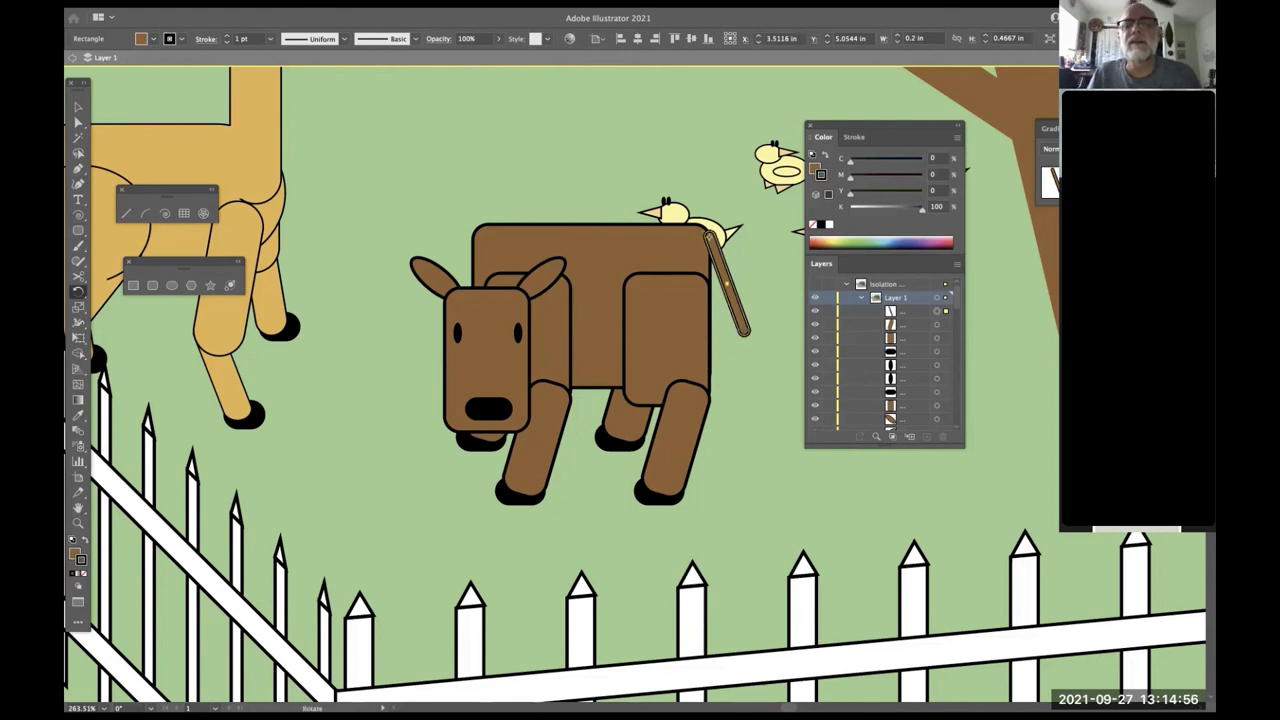
{"action": "key", "text": "ctrl+z"}
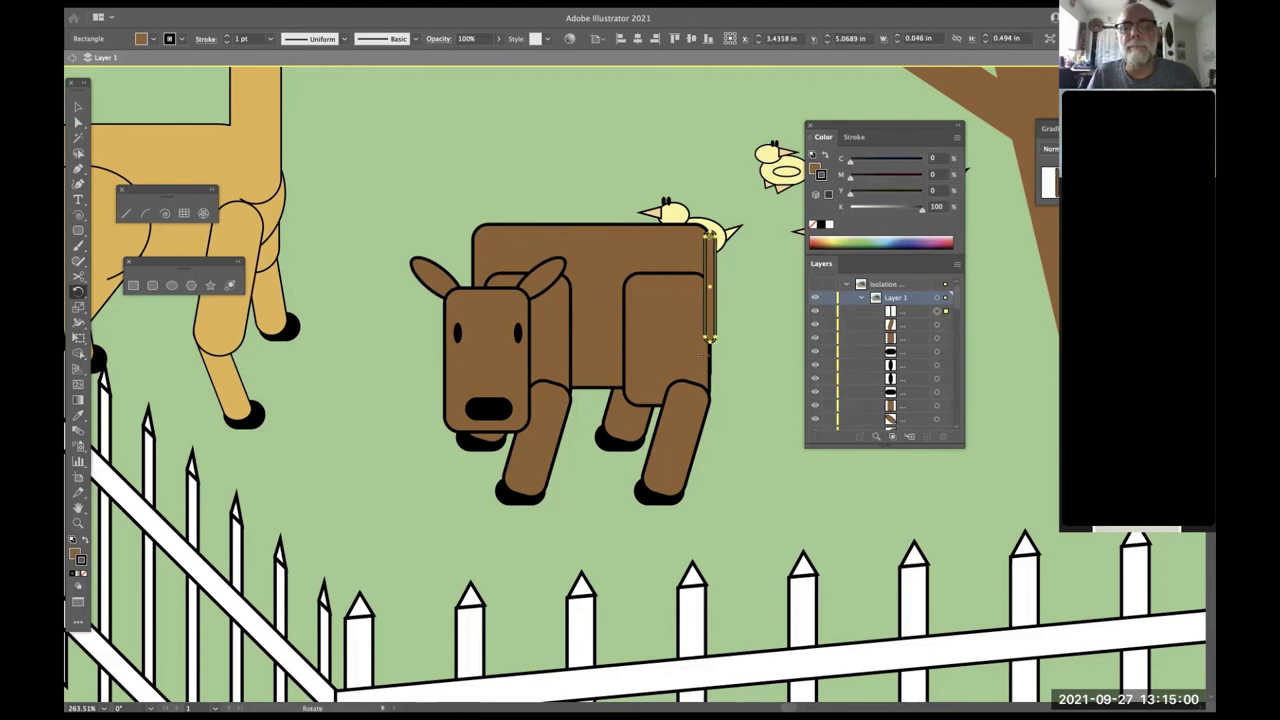
- Add a rounded-rectangle tuft about 0.08 × 0.18 in at the tail's lower end and sample the hoof's black appearance onto it
{"action": "left_click", "coordinate": [152, 285]}
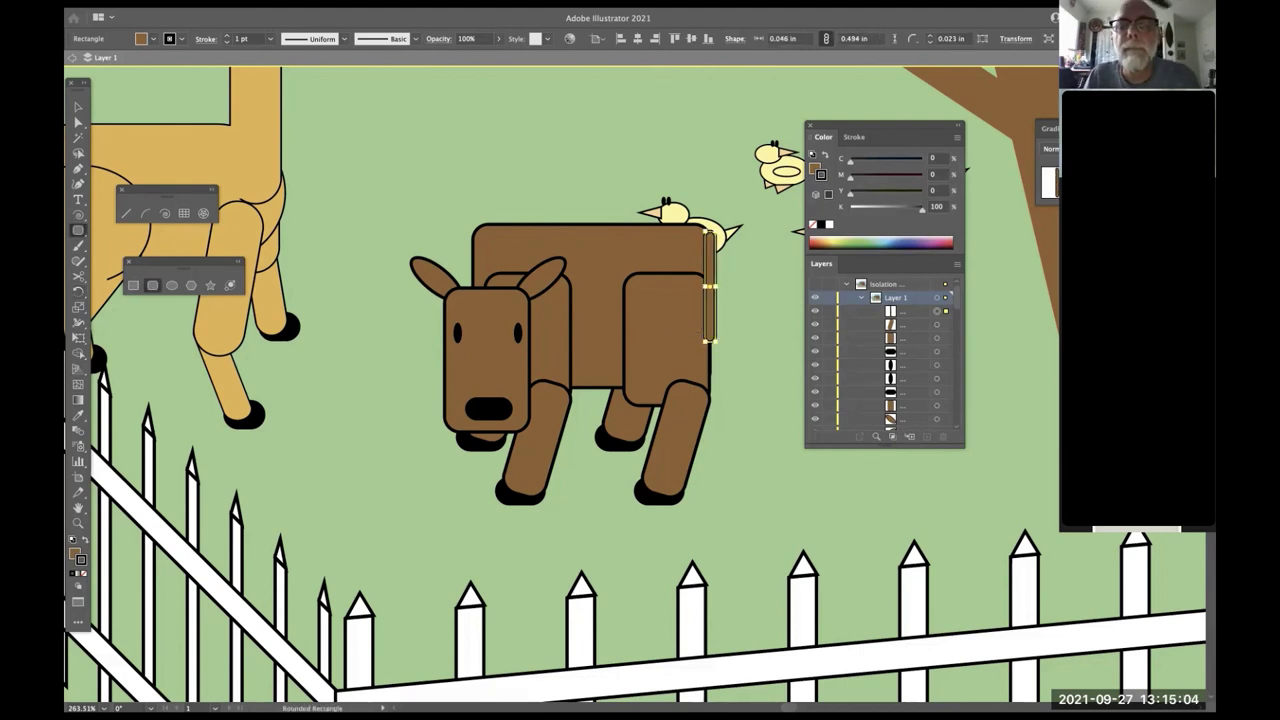
{"action": "left_click_drag", "start_coordinate": [702, 331], "coordinate": [722, 374]}
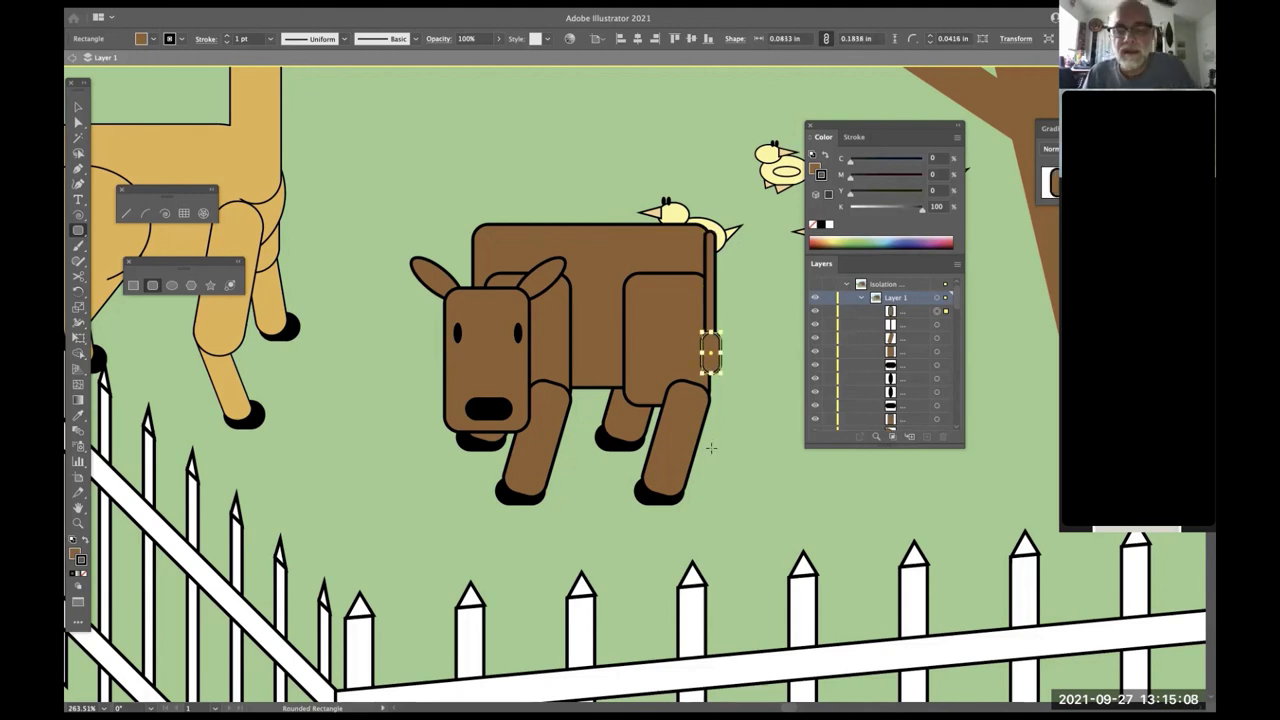
{"action": "key", "text": "i"}
{"action": "left_click", "coordinate": [644, 492]}
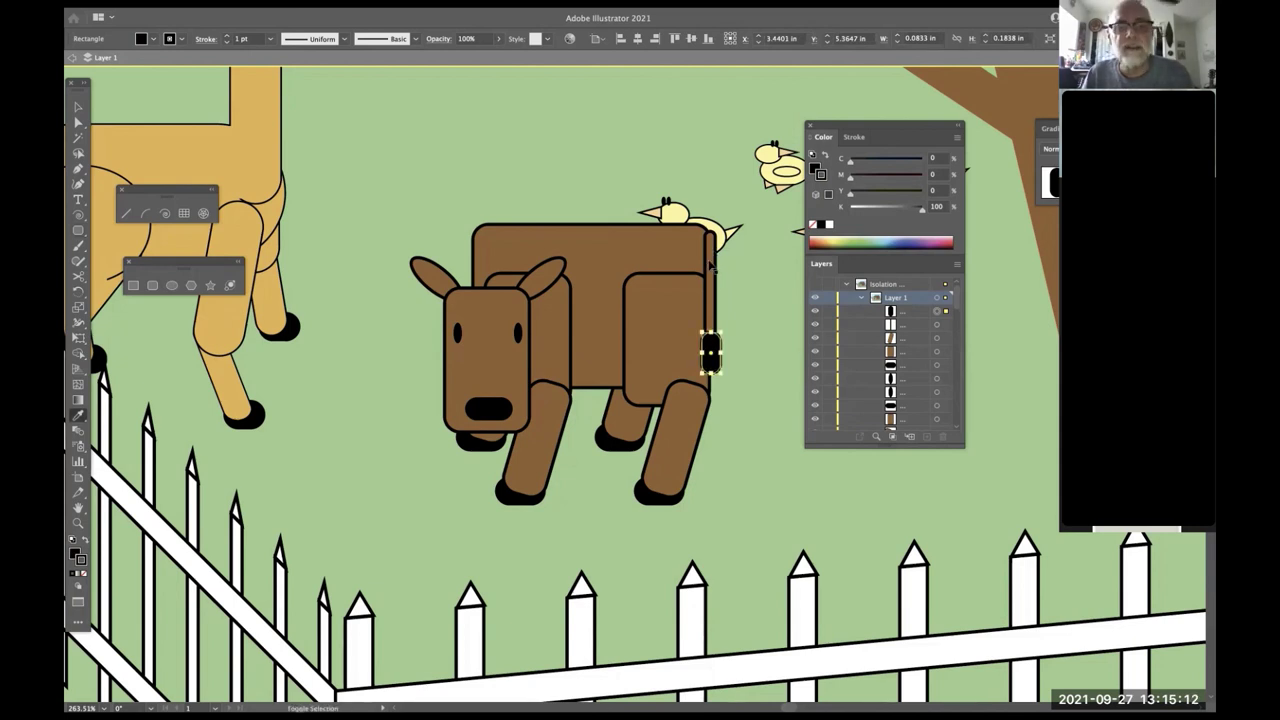
- Rotate the tail and its tuft together about the tail's upper end so they swing outward from the body
{"action": "left_click", "coordinate": [711, 268], "text": "shift"}
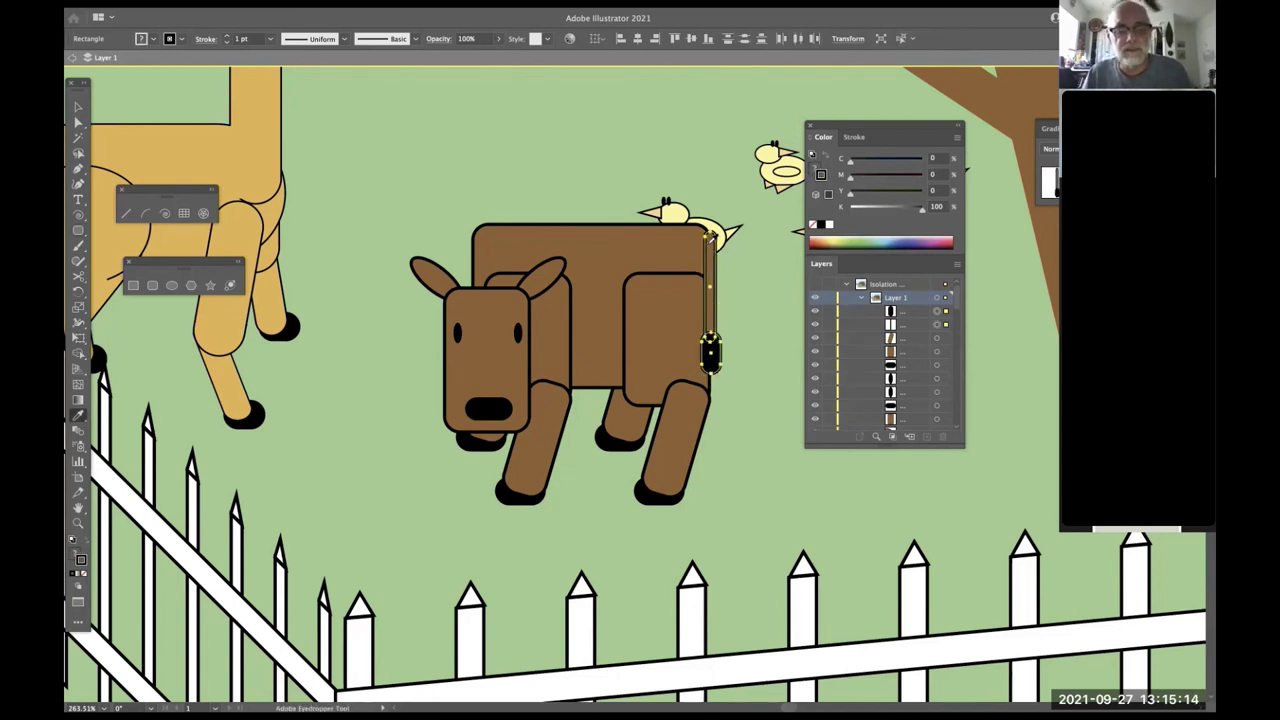
{"action": "key", "text": "r"}
{"action": "mouse_move", "coordinate": [715, 370]}
{"action": "left_mouse_down"}
{"action": "mouse_move", "coordinate": [756, 360]}
{"action": "mouse_move", "coordinate": [740, 366]}
{"action": "left_mouse_up"}
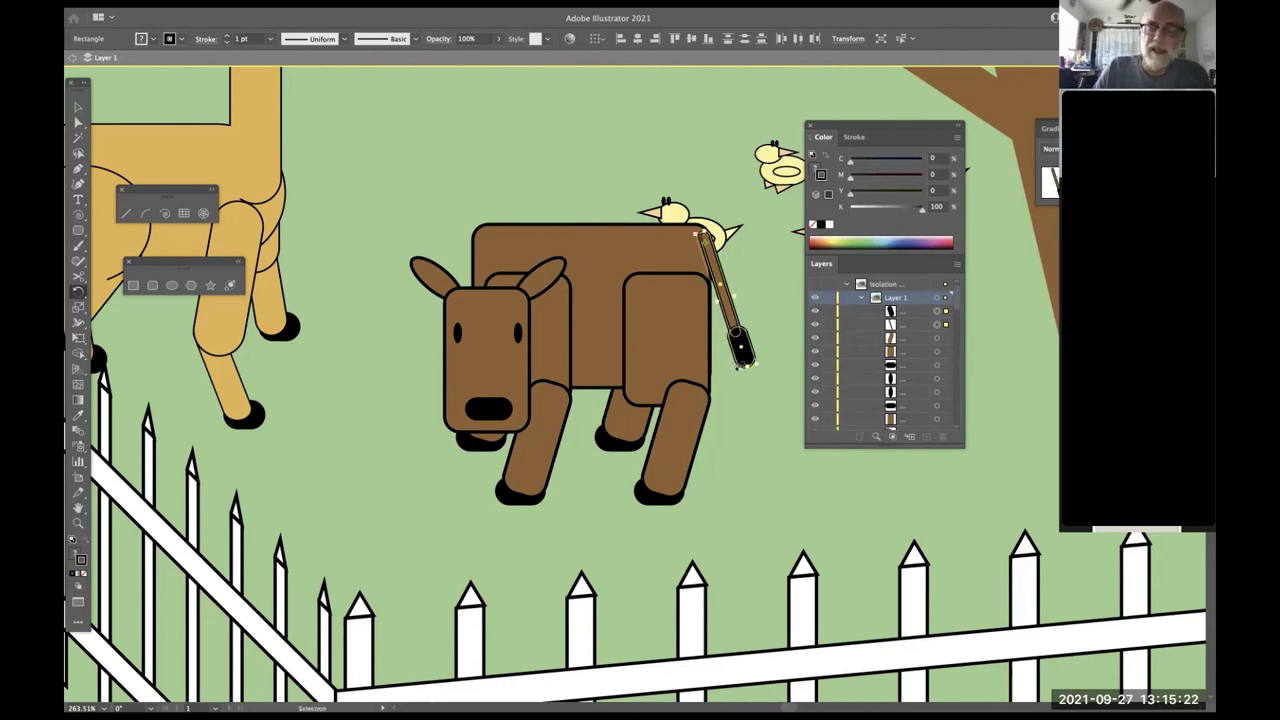
- Send the tail and tuft backward behind the cow's body
{"action": "key", "text": "ctrl+bracketleft"}
{"action": "key", "text": "ctrl+bracketleft"}
{"action": "key", "text": "ctrl+bracketleft"}
{"action": "key", "text": "ctrl+bracketleft"}
{"action": "key", "text": "ctrl+bracketleft"}
{"action": "key", "text": "ctrl+bracketleft"}
{"action": "key", "text": "ctrl+bracketleft"}
{"action": "key", "text": "ctrl+bracketleft"}
{"action": "key", "text": "ctrl+bracketleft"}
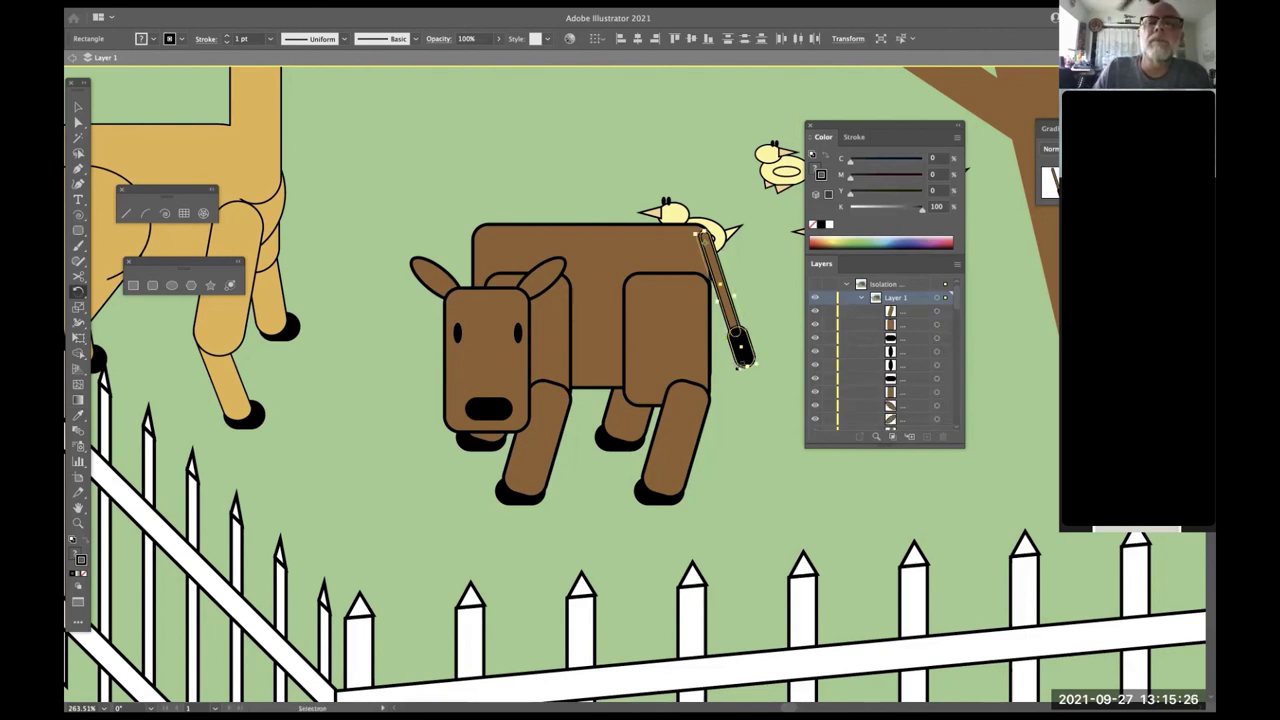
{"action": "key", "text": "ctrl+bracketleft"}
{"action": "left_click_drag", "start_coordinate": [741, 366], "coordinate": [742, 362]}
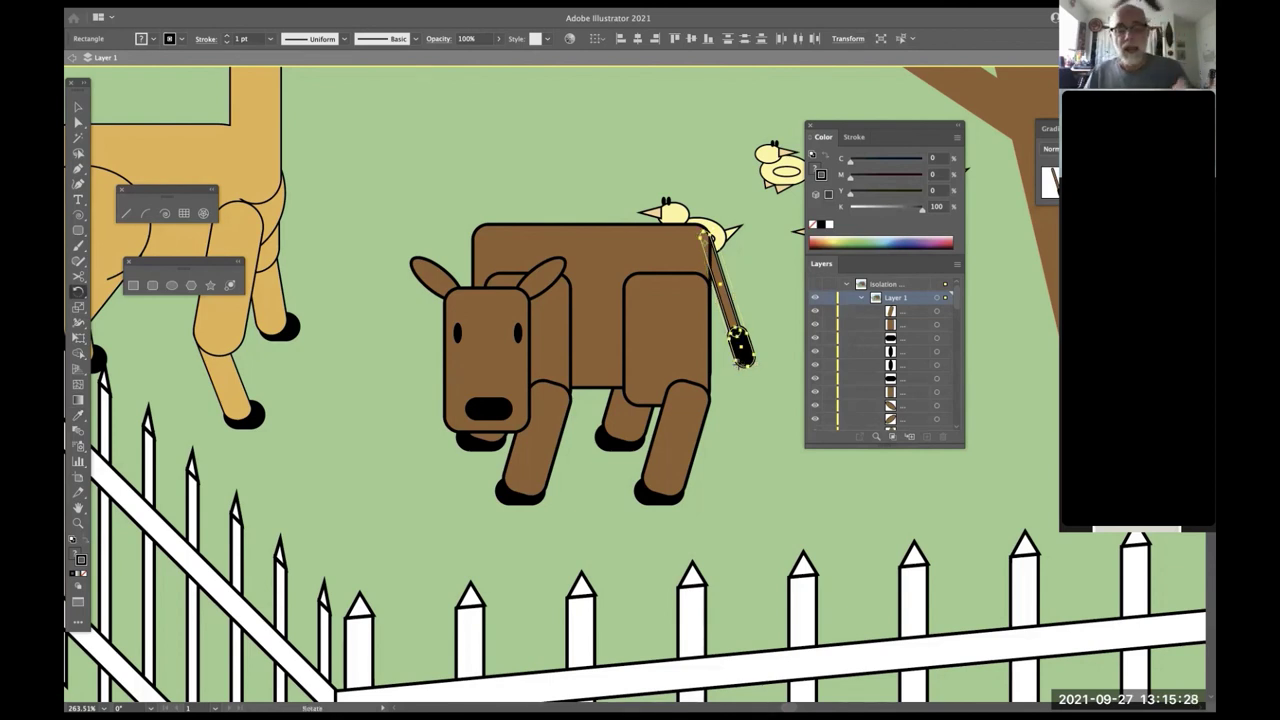
- Select all of the cow's parts using Outline view, return to the preview, and group them
{"action": "key", "text": "v"}
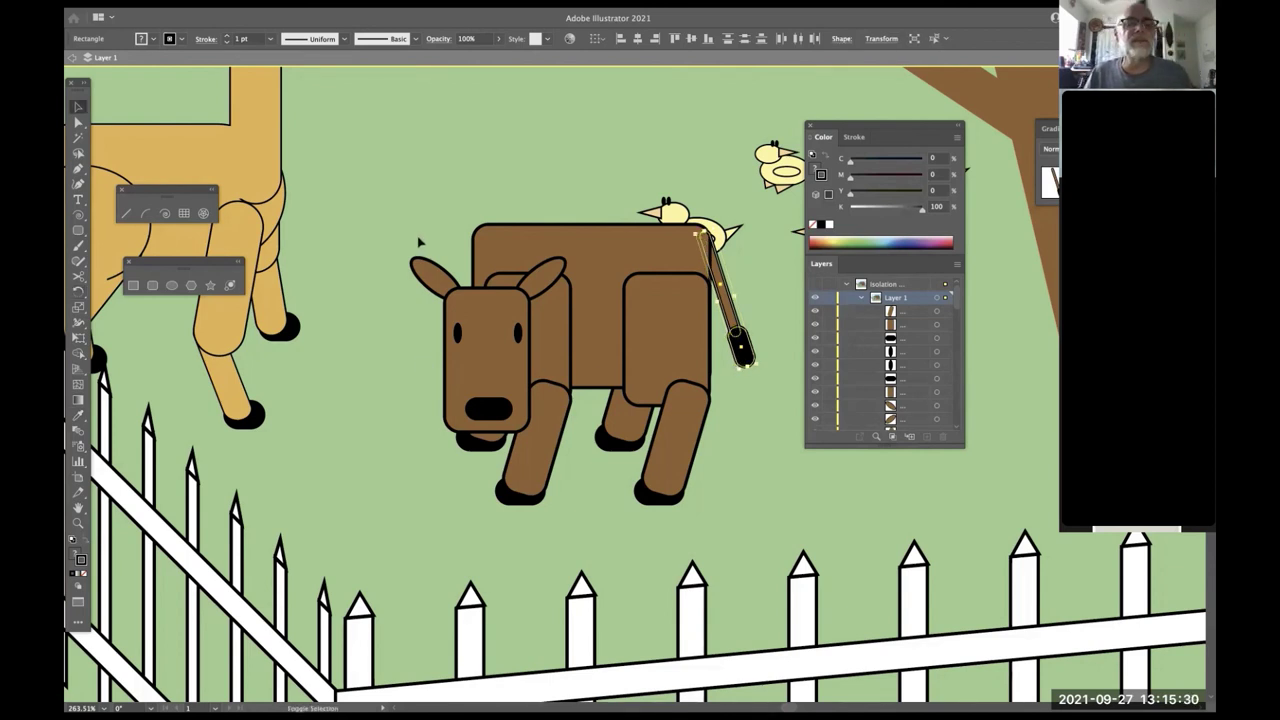
{"action": "key", "text": "ctrl+y"}
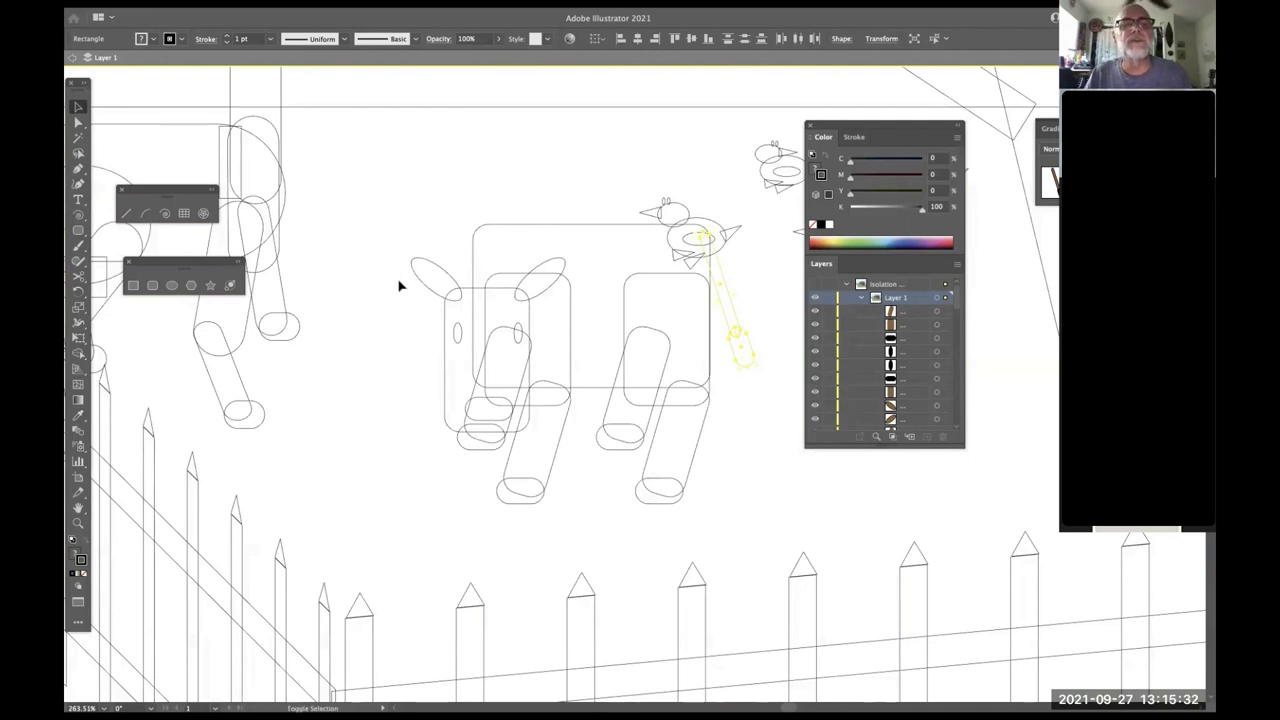
{"action": "left_click_drag", "start_coordinate": [397, 283], "coordinate": [651, 508]}
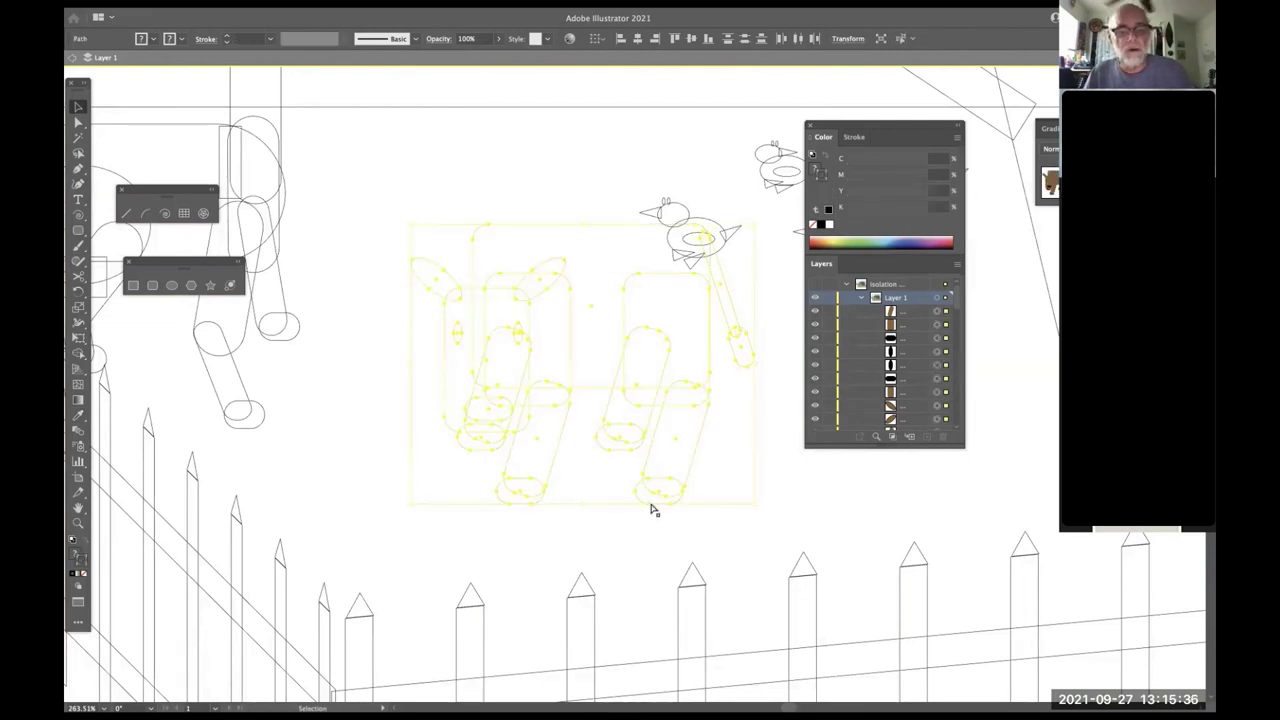
{"action": "key", "text": "ctrl+y"}
{"action": "key", "text": "a"}
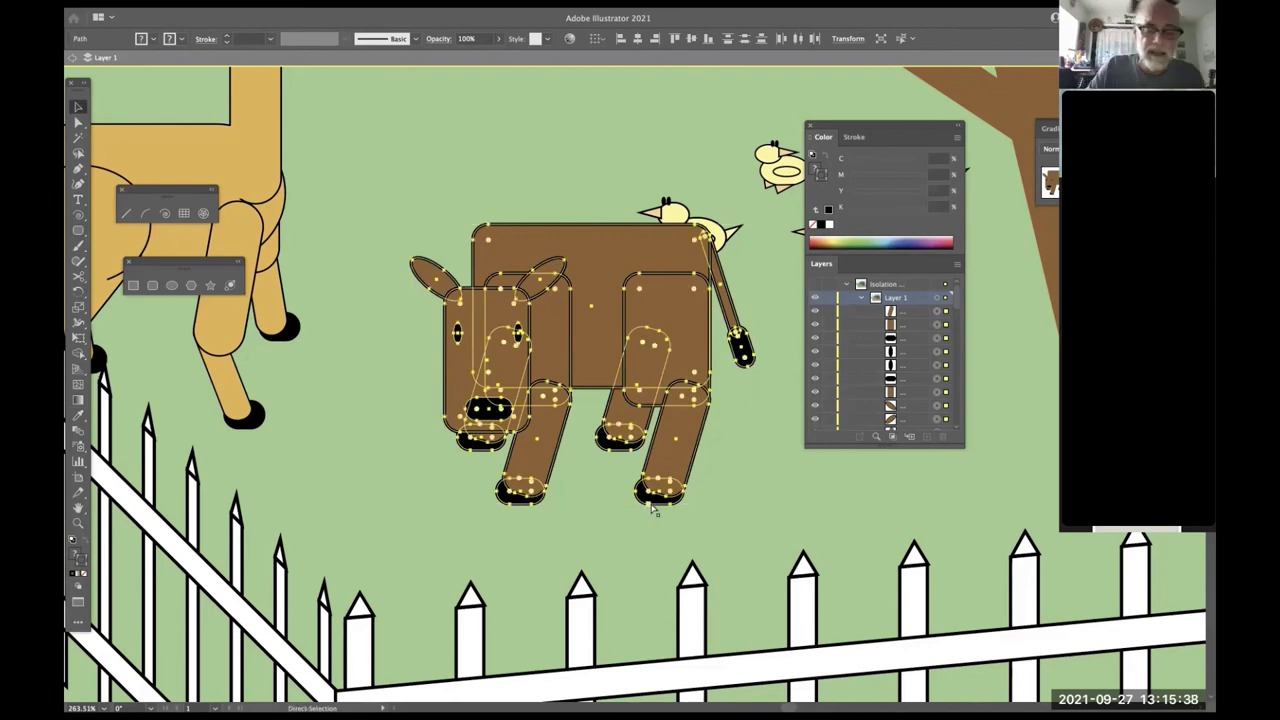
{"action": "key", "text": "ctrl+space"}
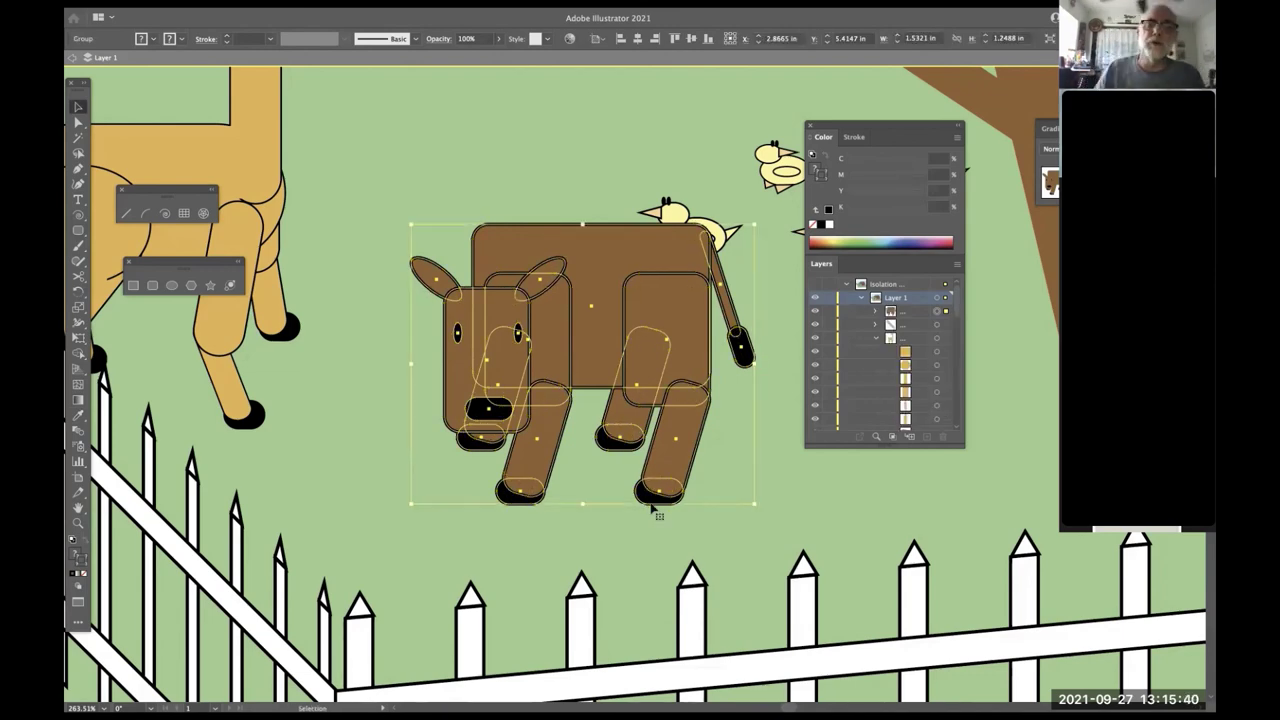
- Examine the grouped cow within the whole barnyard scene at 66.67% zoom with the panels hidden
{"action": "key", "text": "ctrl+1"}
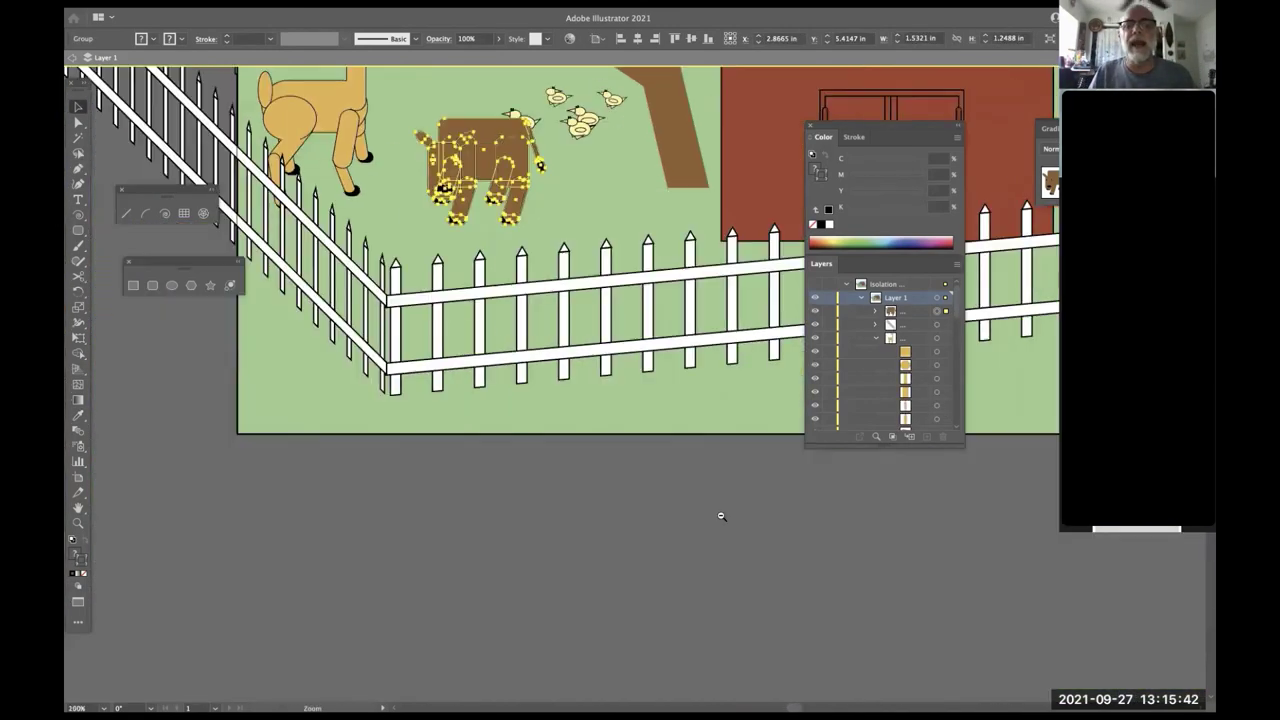
{"action": "left_click_drag", "start_coordinate": [549, 175], "coordinate": [420, 417]}
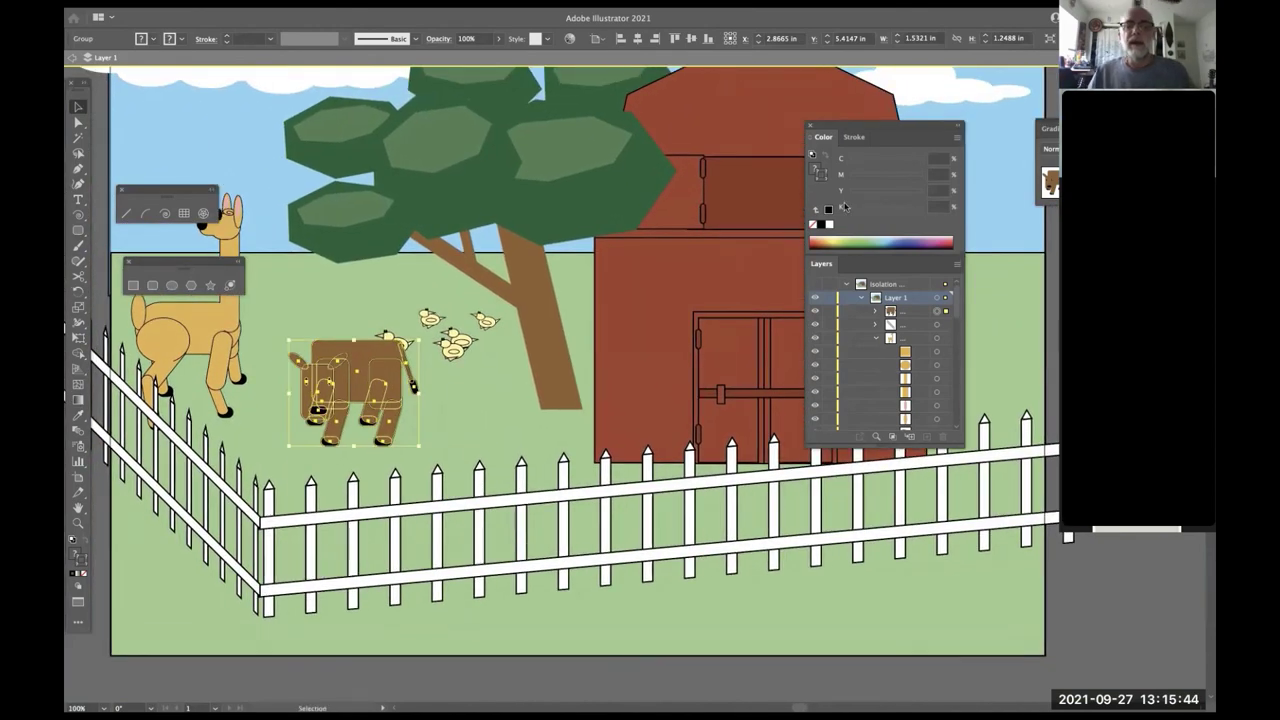
{"action": "key", "text": "Tab"}
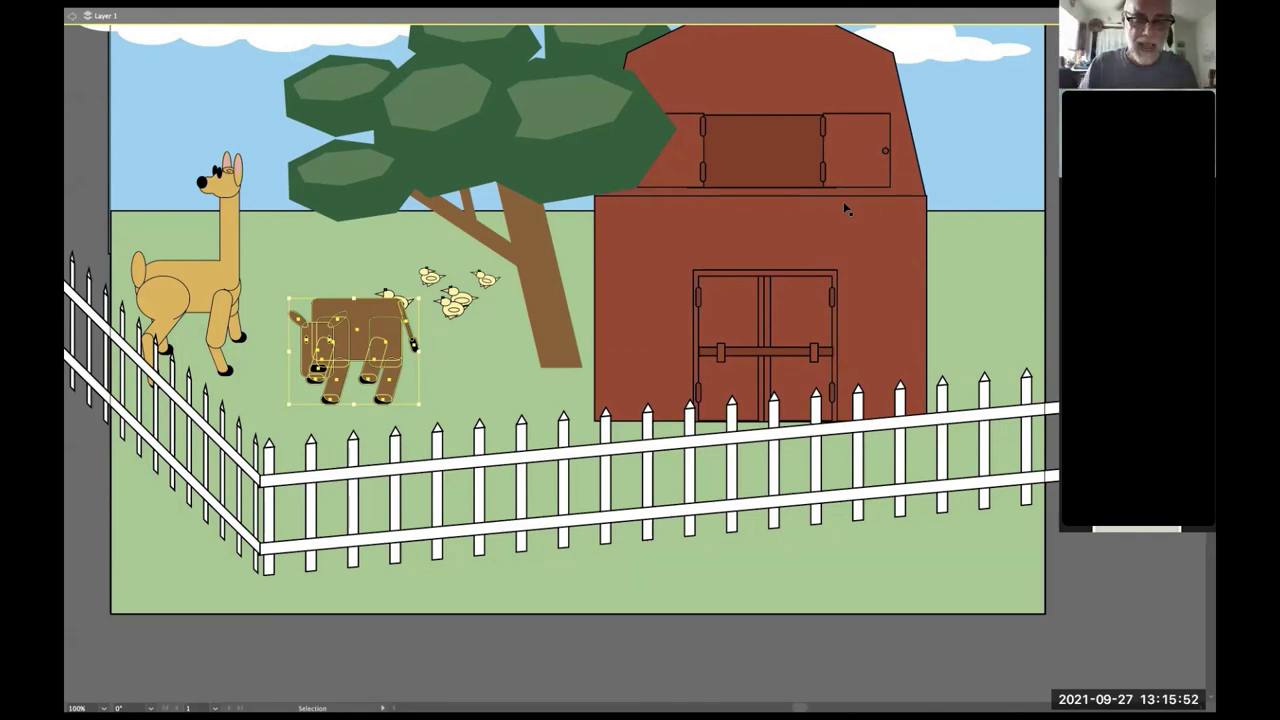
{"action": "key", "text": "ctrl+minus"}
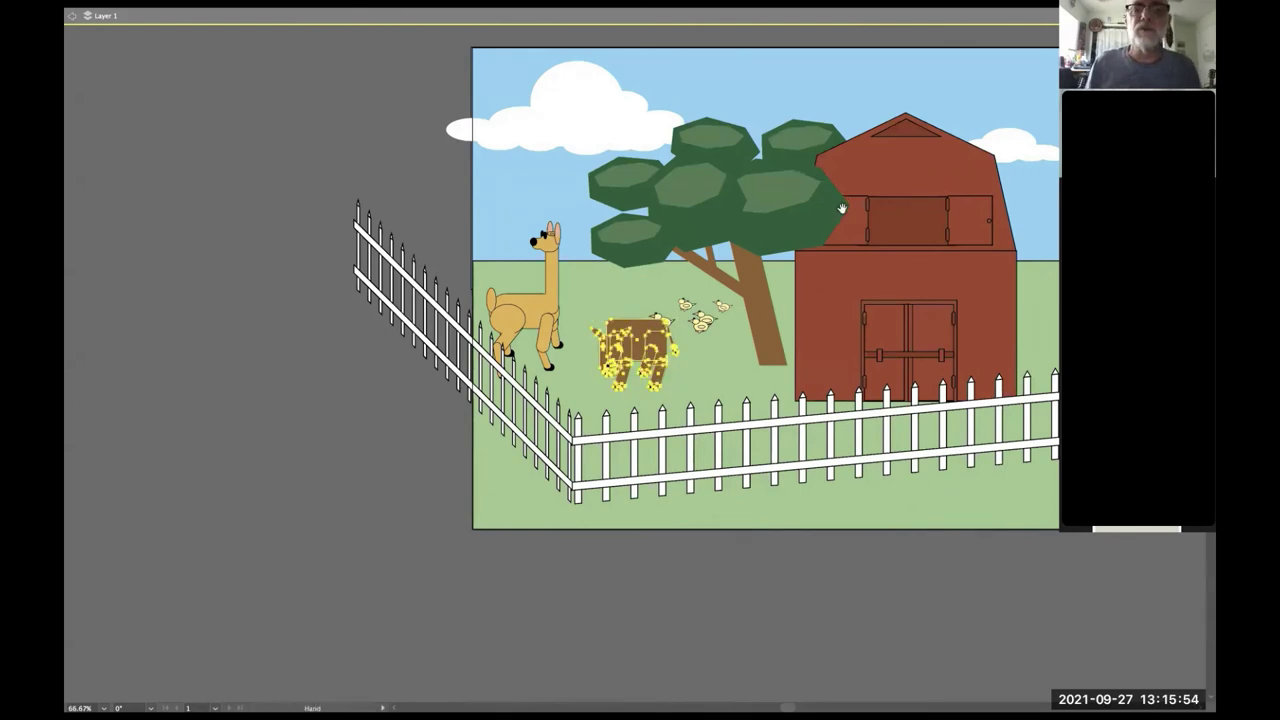
{"action": "left_click_drag", "start_coordinate": [842, 208], "coordinate": [616, 226]}
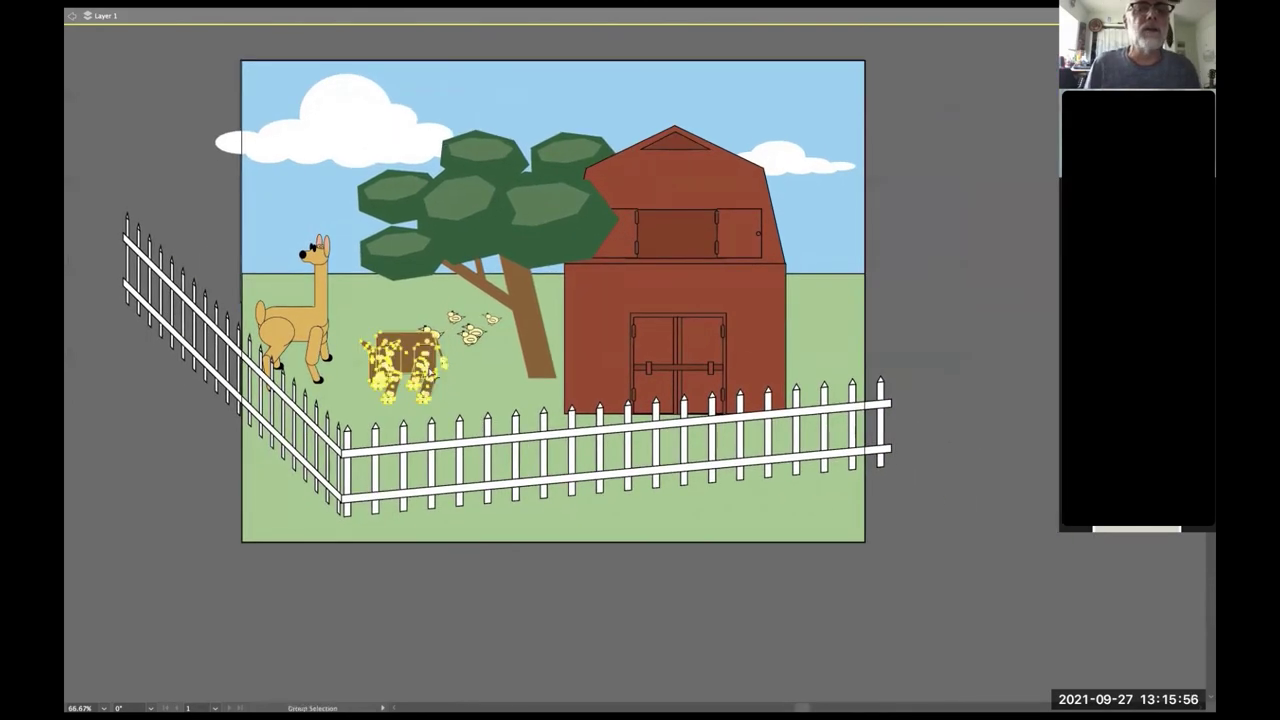
{"action": "left_click", "coordinate": [428, 372]}
{"action": "left_click", "coordinate": [424, 367]}
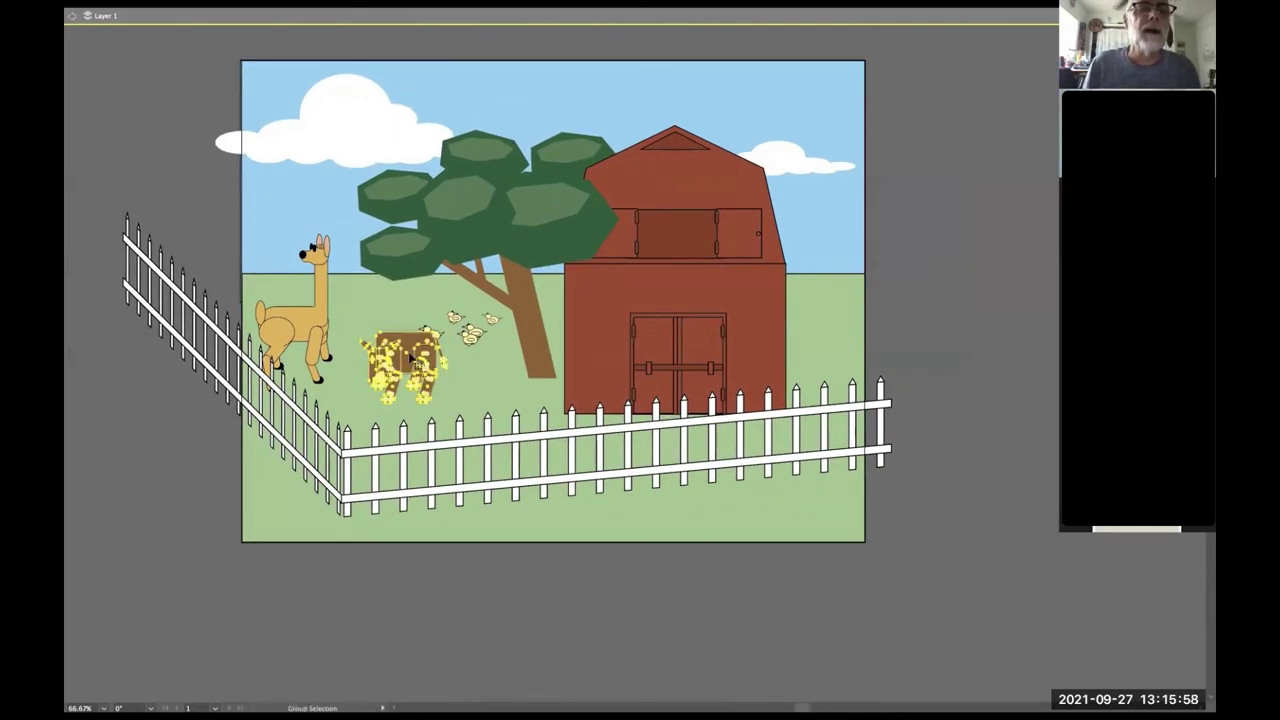
{"action": "key", "text": "v"}
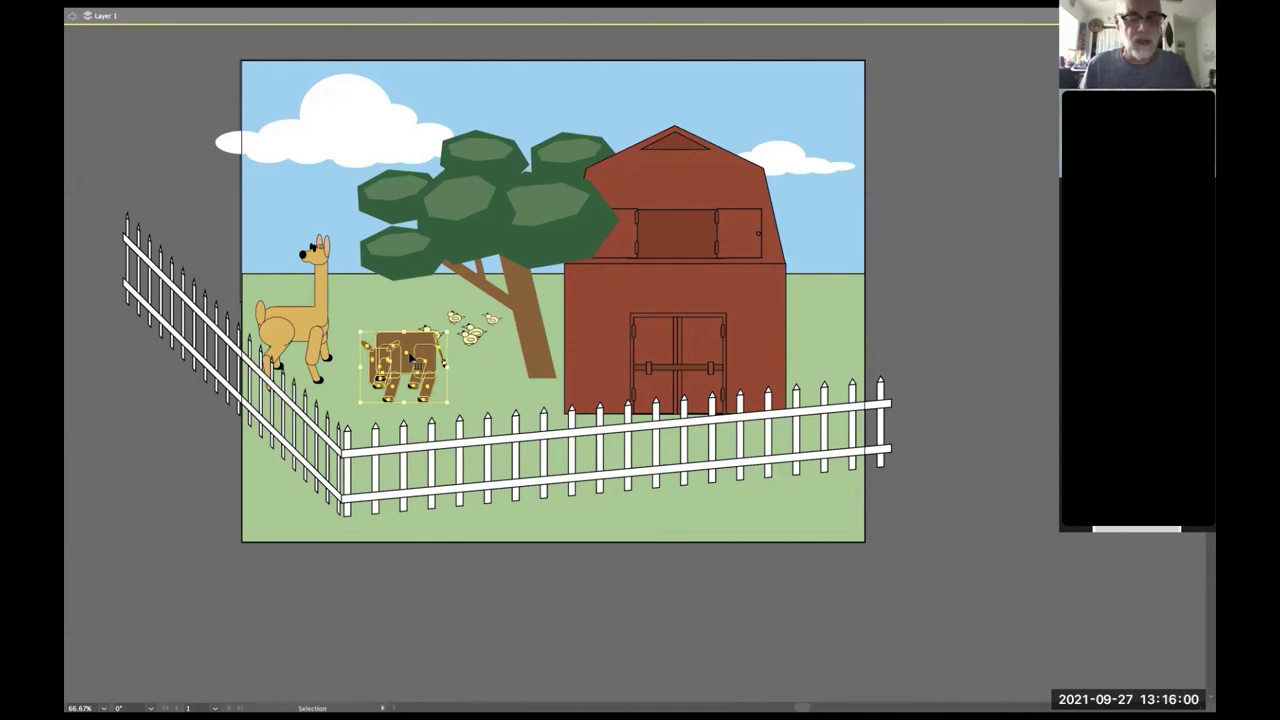
- Duplicate the grouped cow near the base of the tree trunk and reflect the copy to face the opposite way
{"action": "key", "text": "a"}
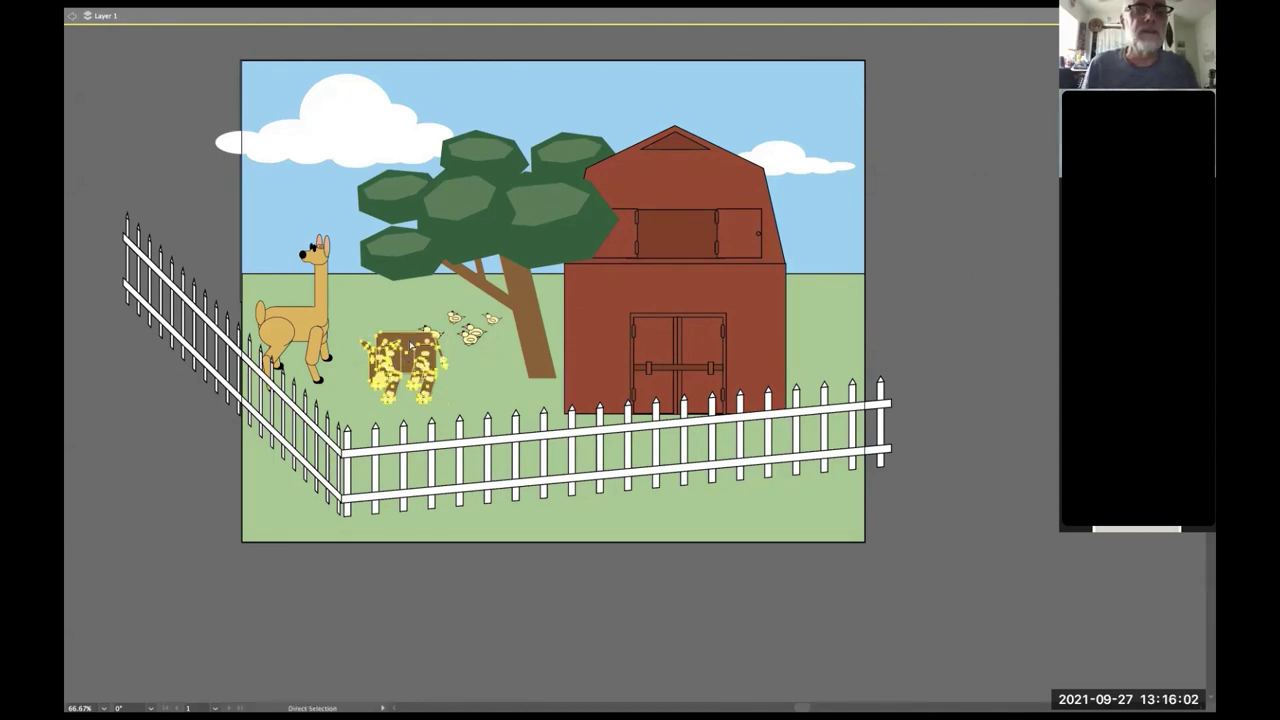
{"action": "left_click_drag", "start_coordinate": [412, 342], "coordinate": [569, 377], "text": "alt"}
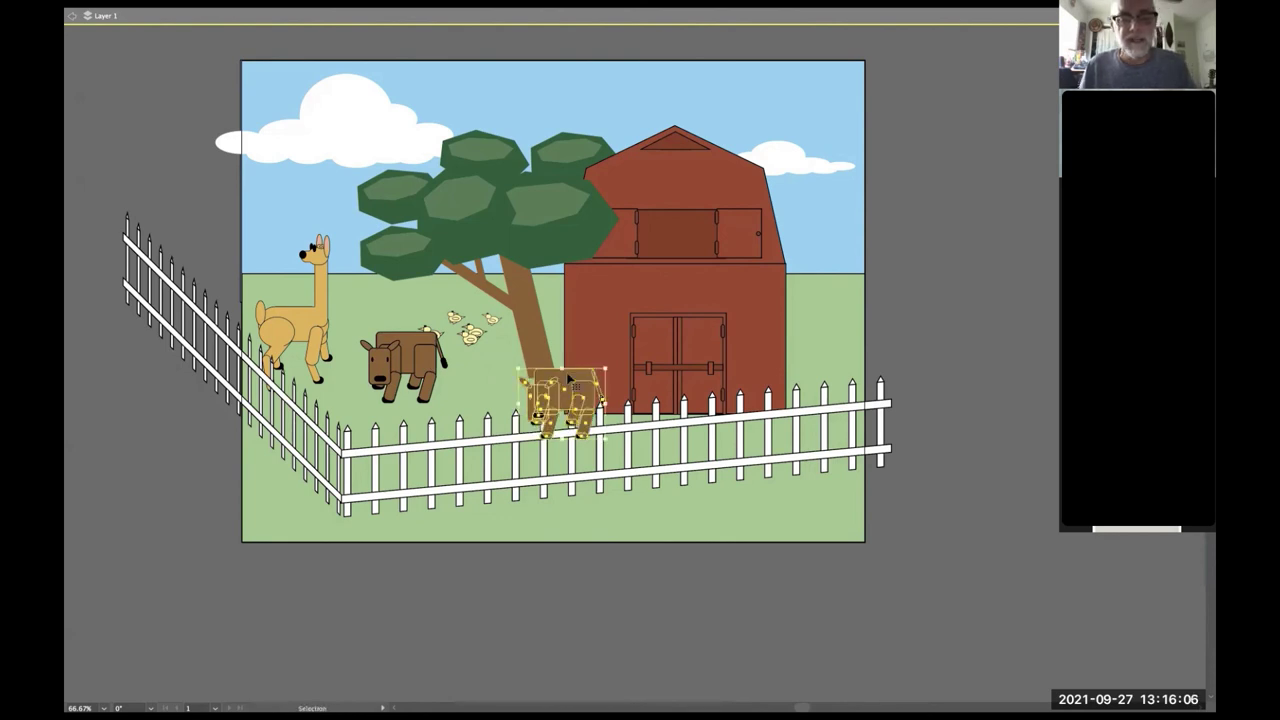
{"action": "key", "text": "o"}
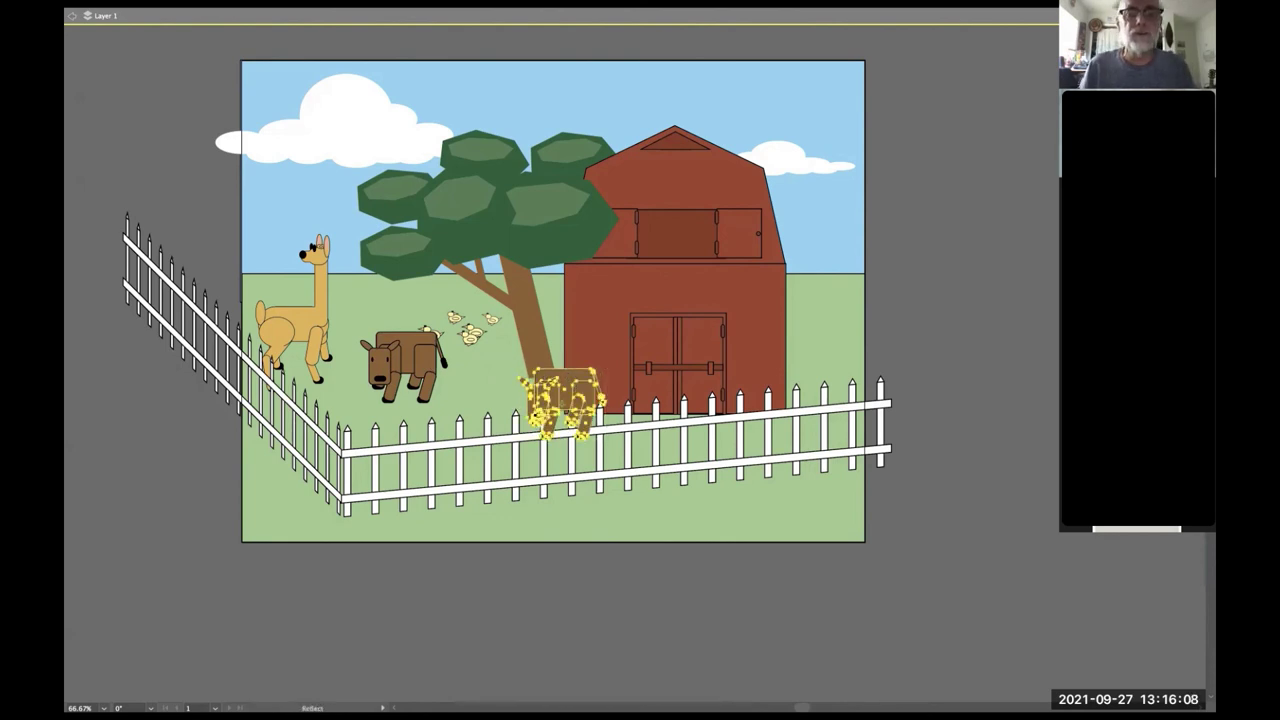
{"action": "left_click", "coordinate": [546, 386], "text": "alt"}
{"action": "key", "text": "Return"}
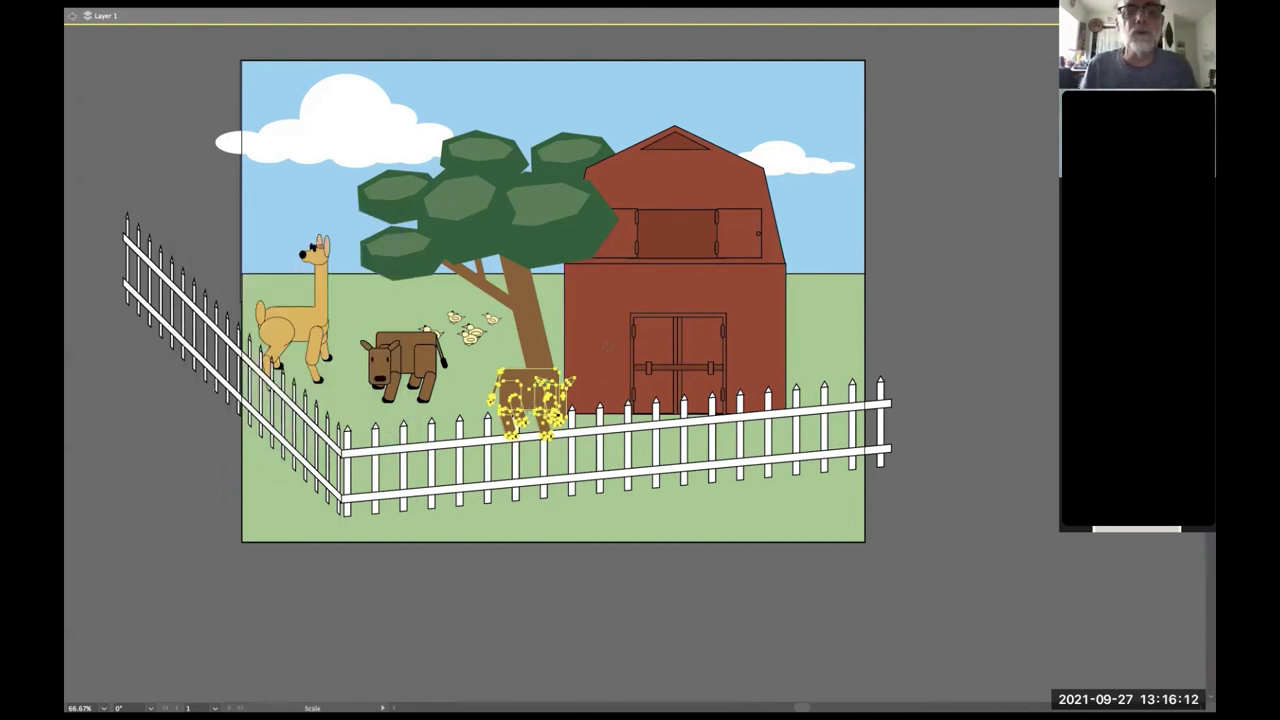
- Scale up the mirrored cow and move it in front of the fence beside the barn's near corner
{"action": "left_click_drag", "start_coordinate": [609, 341], "coordinate": [631, 340]}
{"action": "key", "text": "v"}
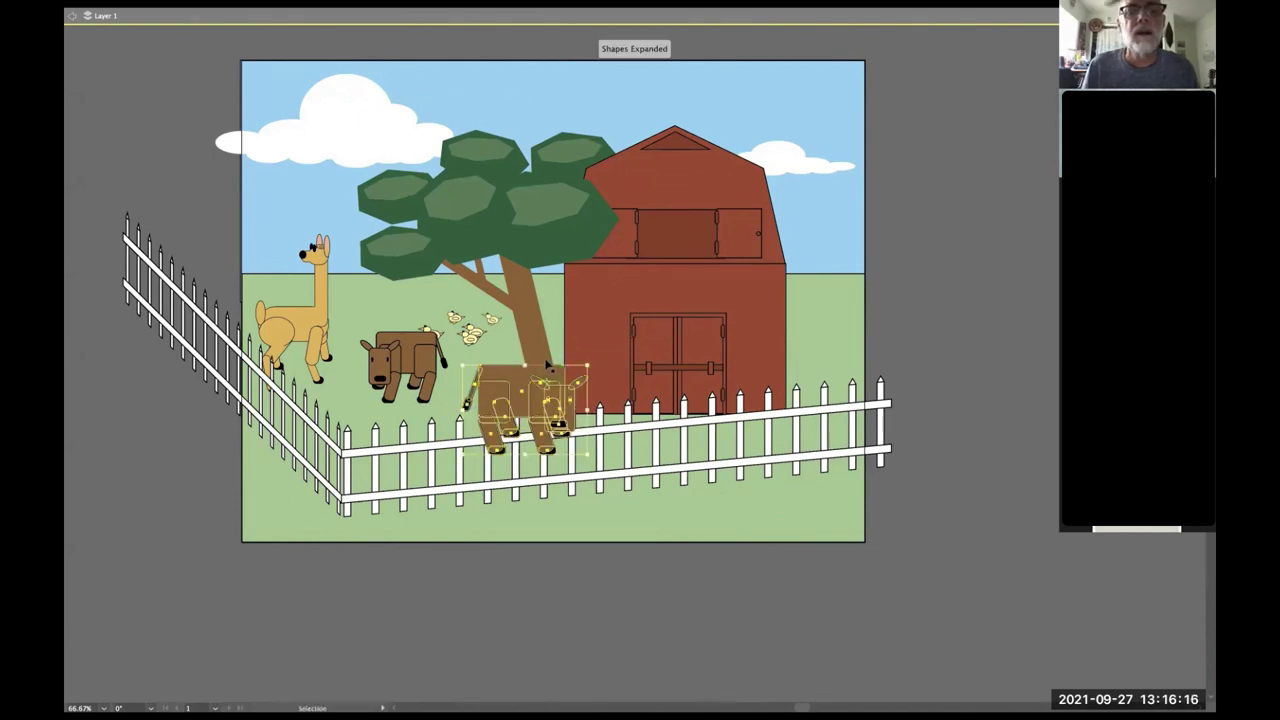
{"action": "left_click_drag", "start_coordinate": [521, 378], "coordinate": [559, 383]}
{"action": "key", "text": "s"}
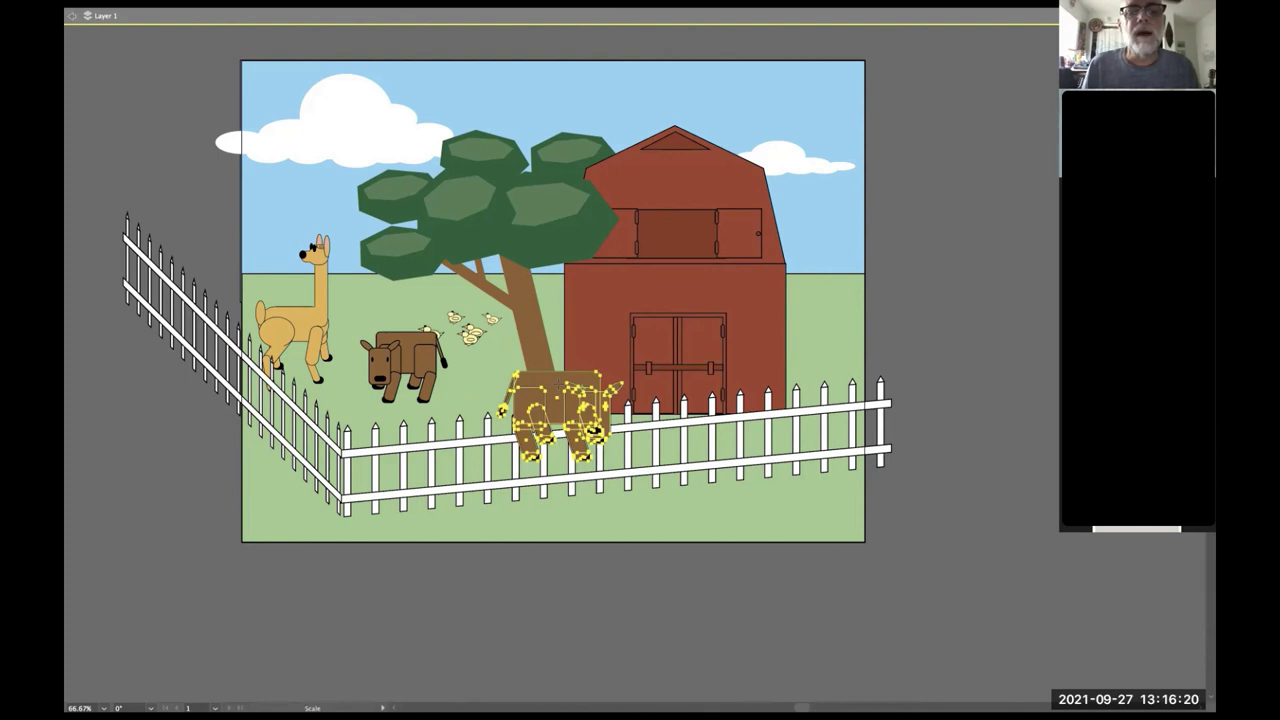
{"action": "key", "text": "v"}
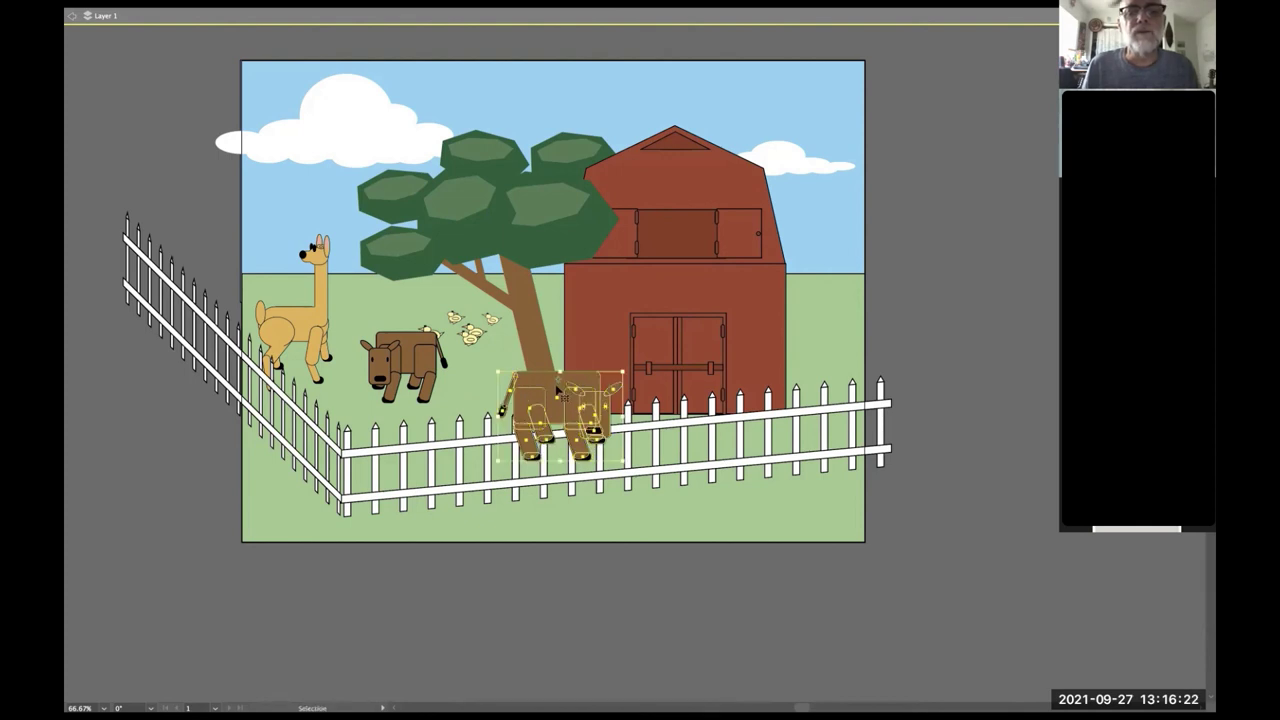
{"action": "left_click_drag", "start_coordinate": [548, 385], "coordinate": [563, 393]}
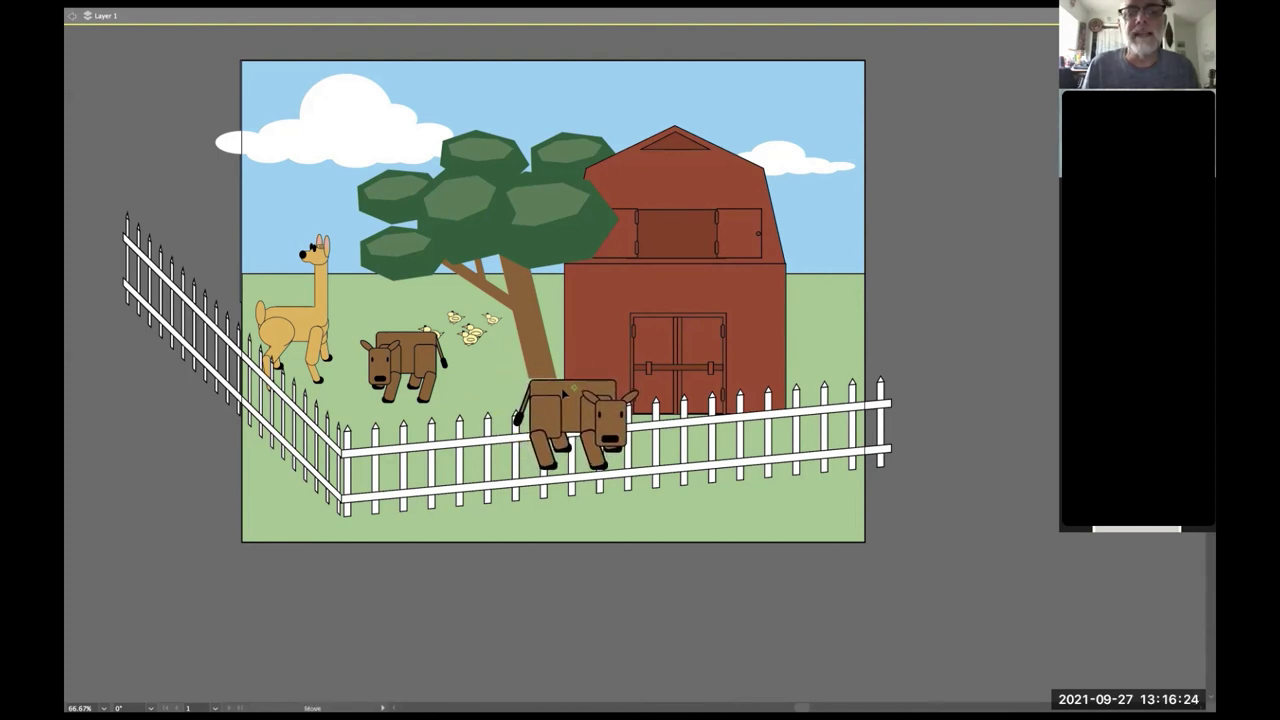
- Enlarge the mirrored cow slightly more while viewing it at 200% zoom
{"action": "key", "text": "s"}
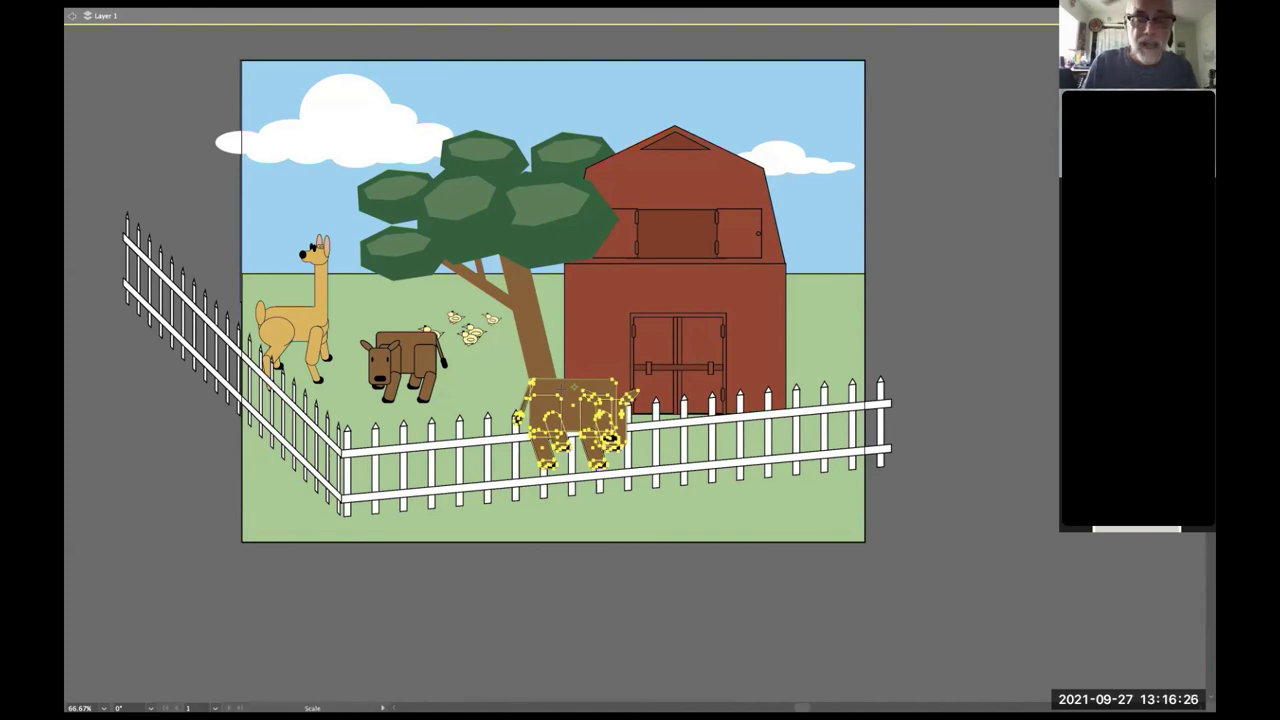
{"action": "key", "text": "z"}
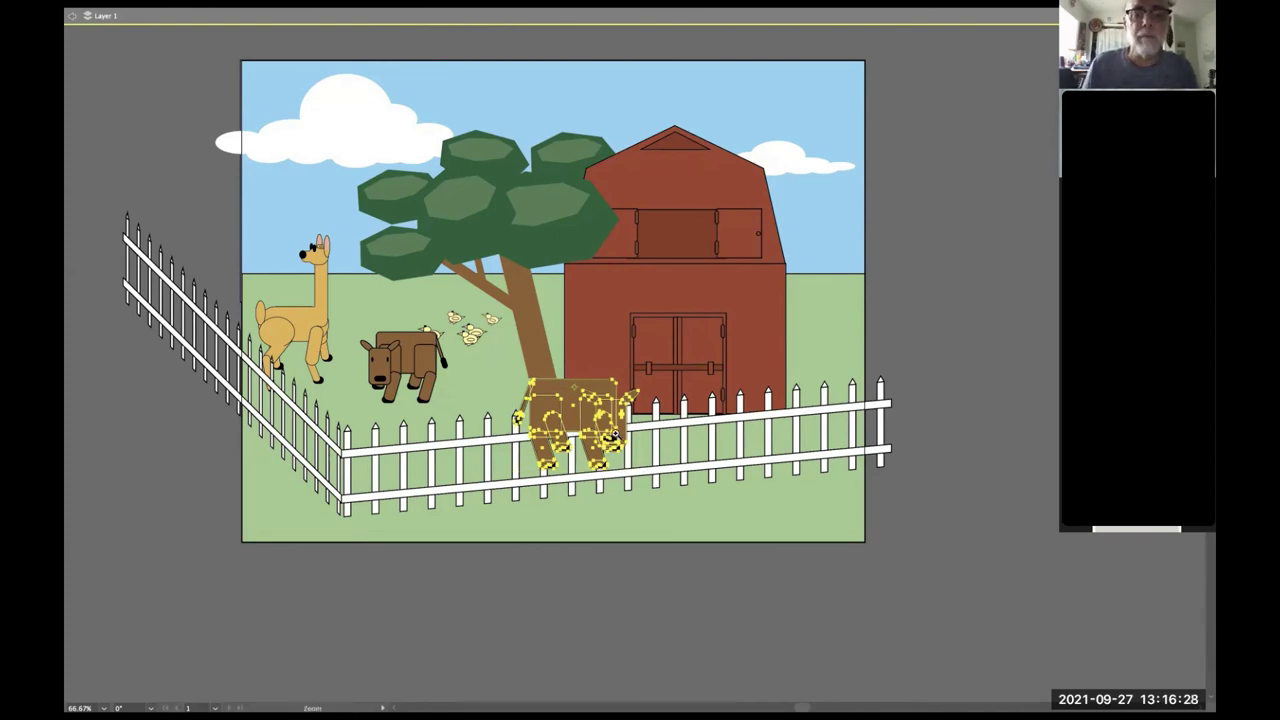
{"action": "left_click", "coordinate": [614, 436]}
{"action": "left_click", "coordinate": [618, 365]}
{"action": "left_click", "coordinate": [618, 365]}
{"action": "key", "text": "s"}
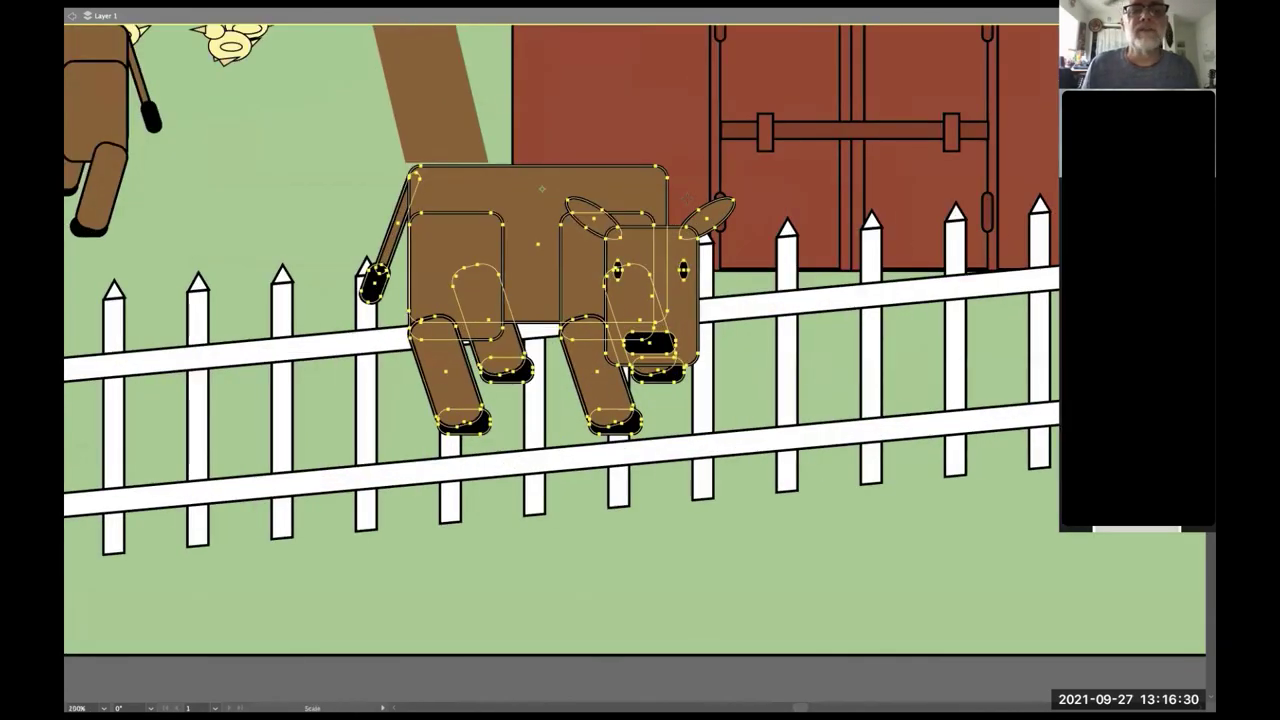
{"action": "key", "text": "v"}
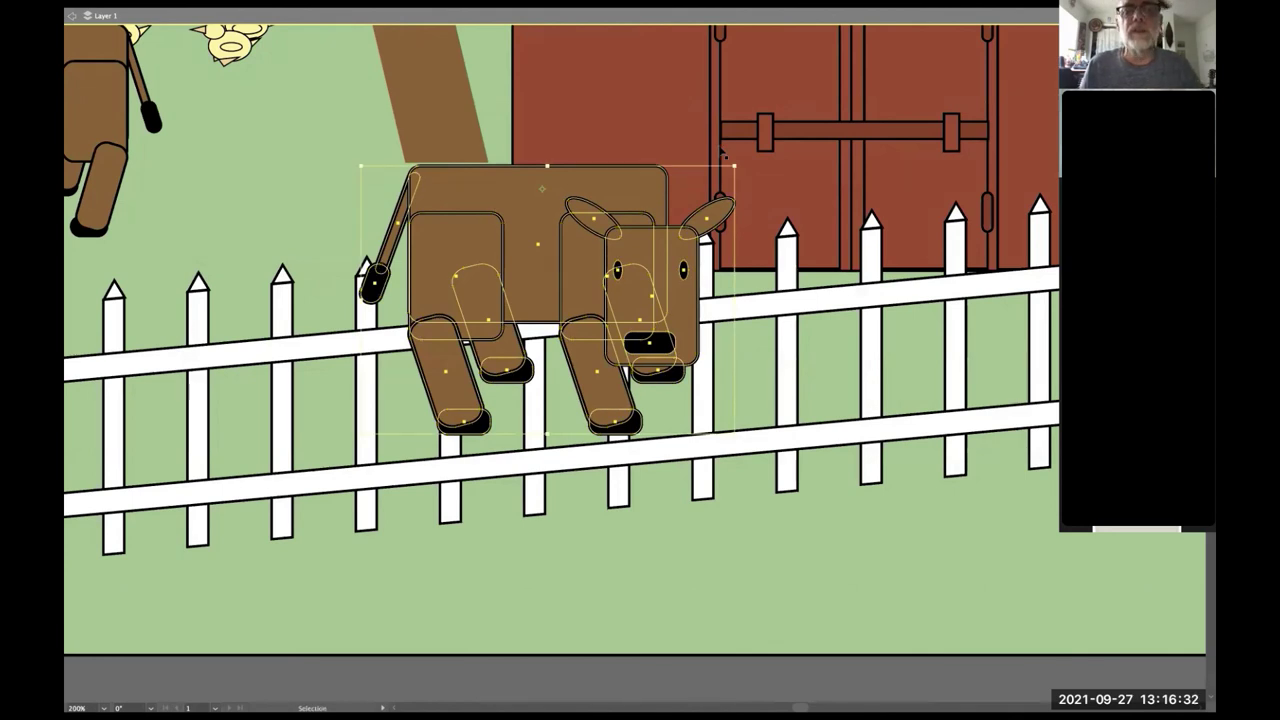
{"action": "left_click_drag", "start_coordinate": [735, 166], "coordinate": [762, 148]}
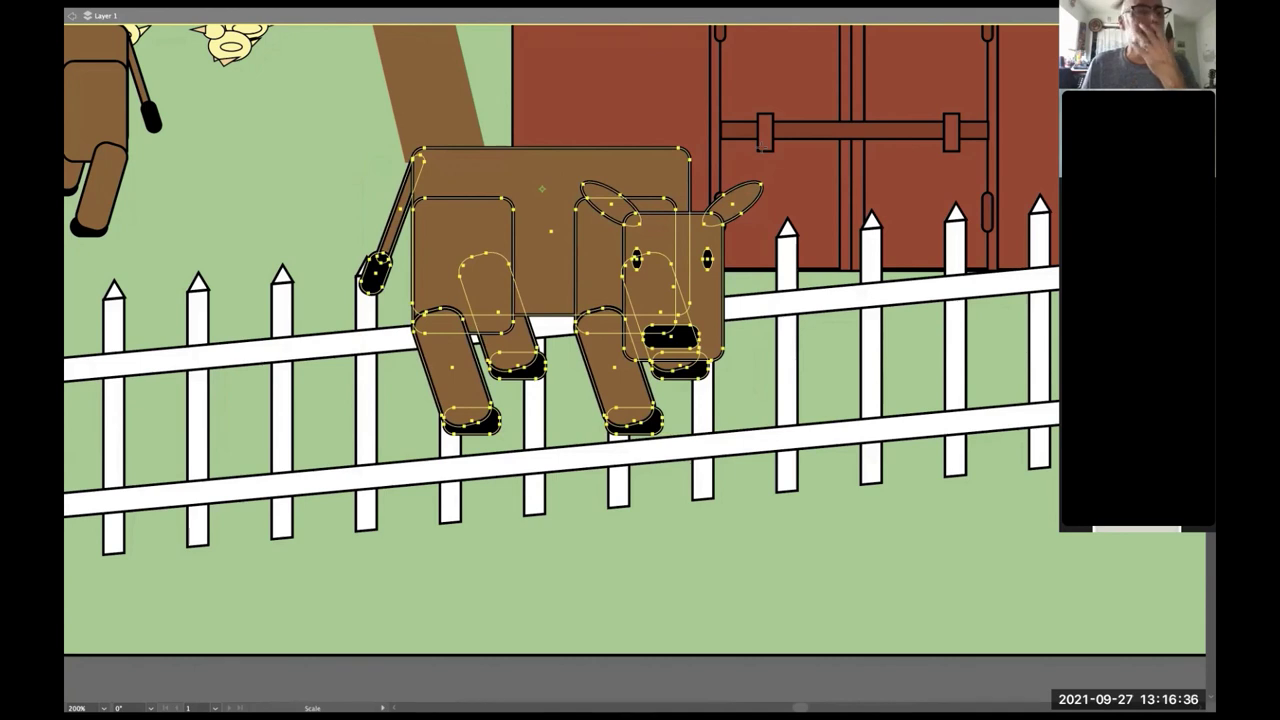
- Try to cut the larger cow's head, eyes, nose and ears with Direct Selection, then undo and deselect everything
{"action": "key", "text": "a"}
{"action": "left_click", "coordinate": [663, 538]}
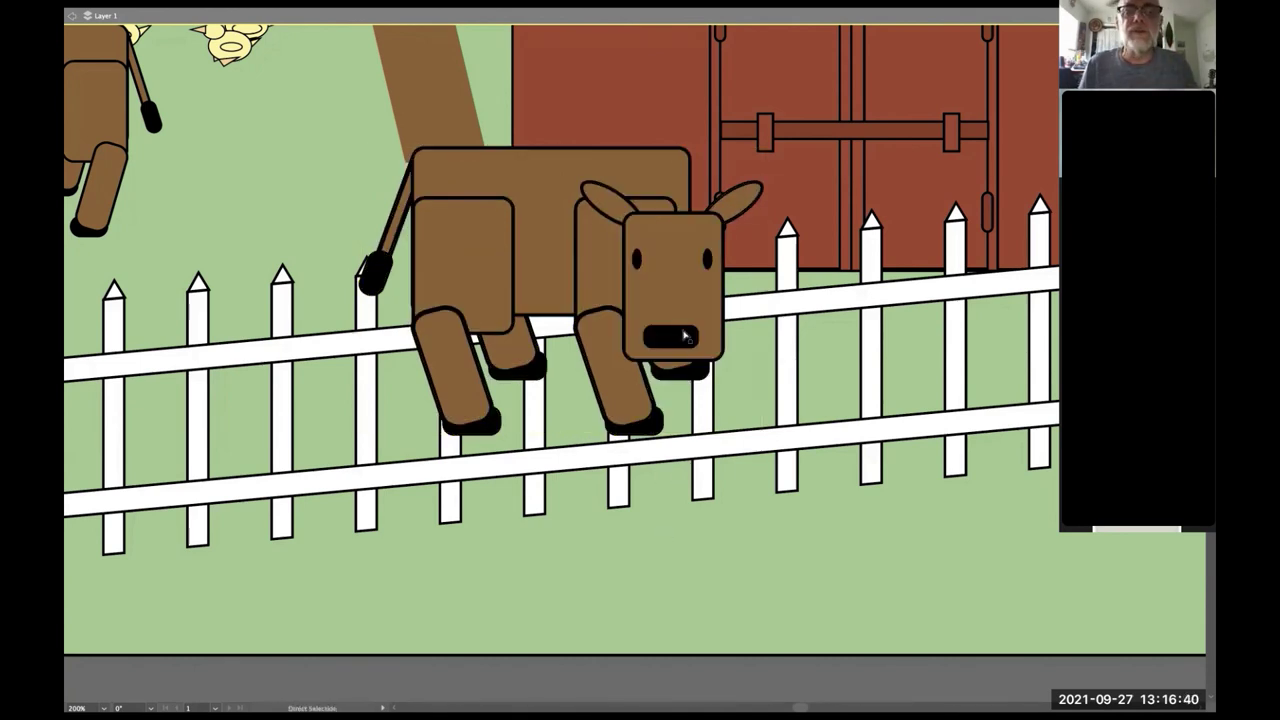
{"action": "left_click", "coordinate": [684, 339]}
{"action": "left_click", "coordinate": [705, 292], "text": "shift"}
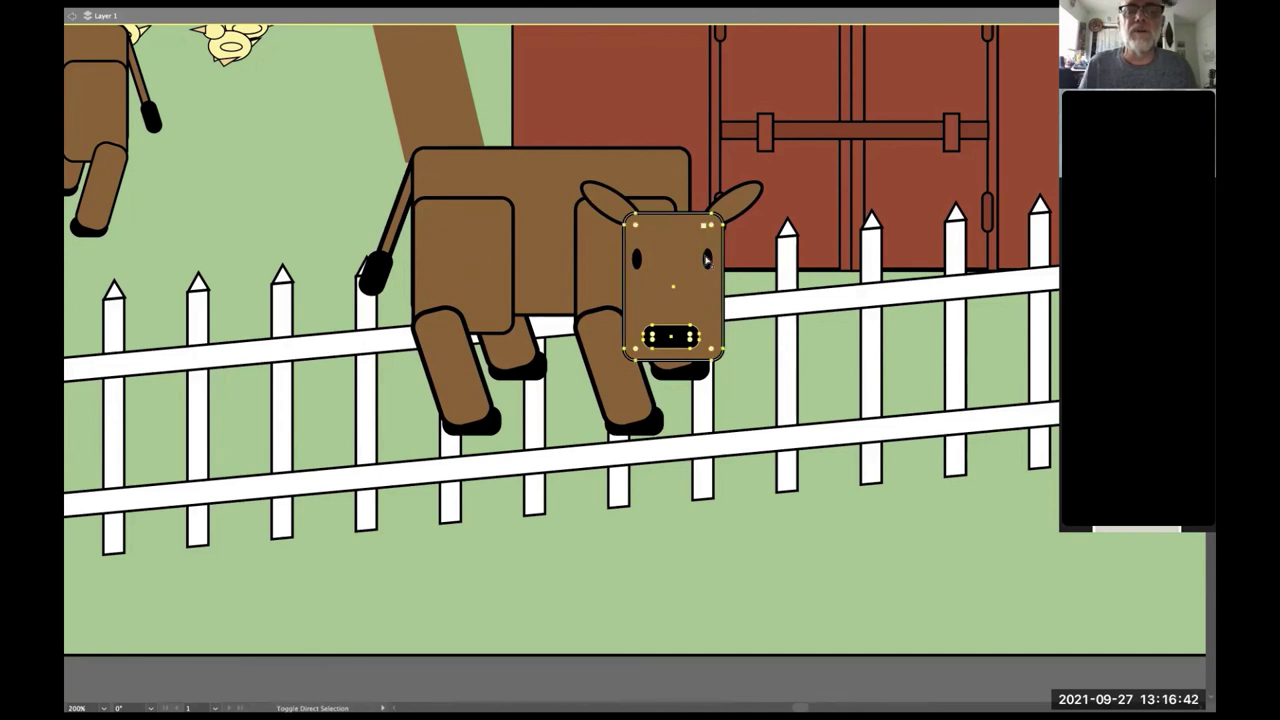
{"action": "left_click", "coordinate": [706, 259], "text": "shift"}
{"action": "left_click", "coordinate": [636, 258], "text": "shift"}
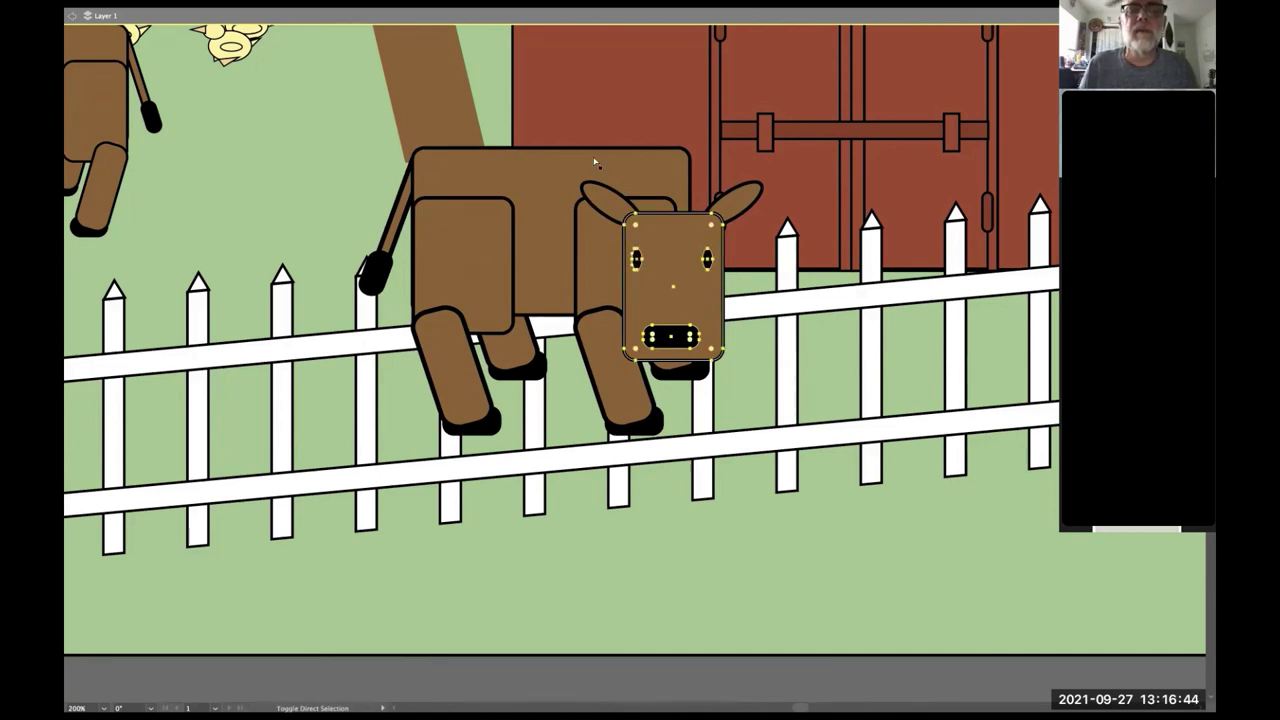
{"action": "left_click", "coordinate": [604, 196], "text": "shift"}
{"action": "left_click", "coordinate": [731, 209], "text": "shift"}
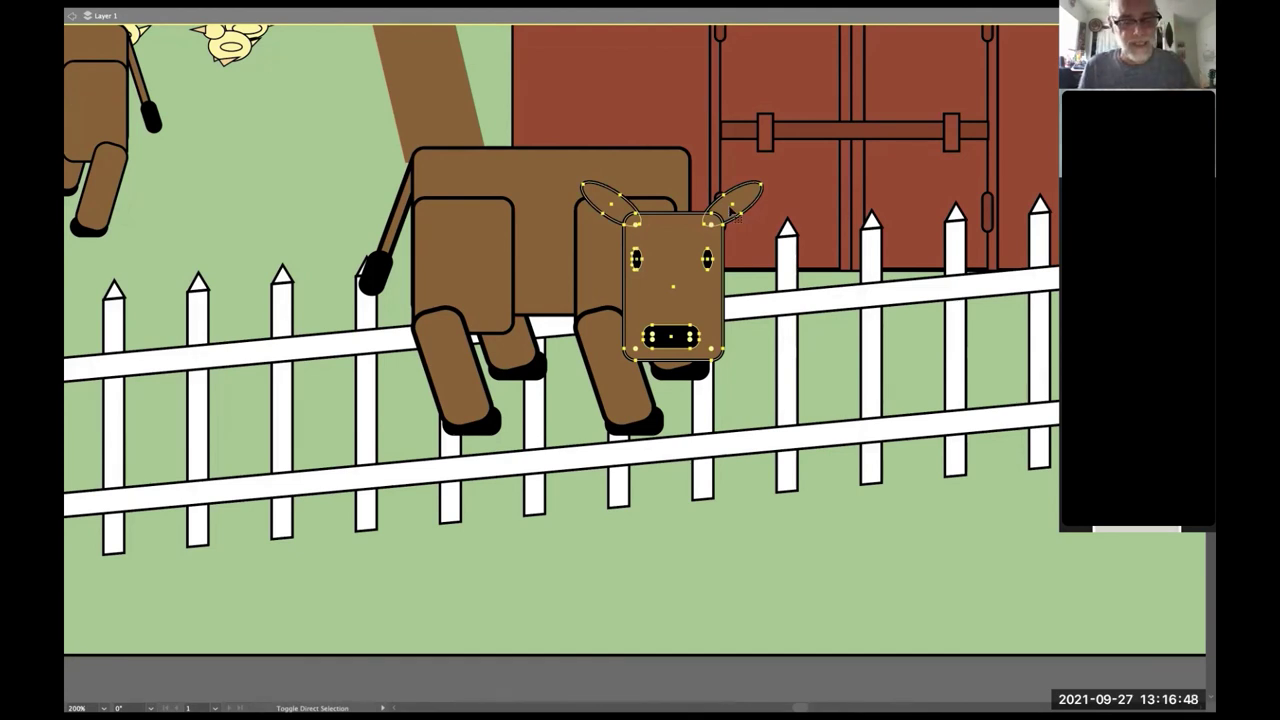
{"action": "key", "text": "v"}
{"action": "key", "text": "super+shift+e"}
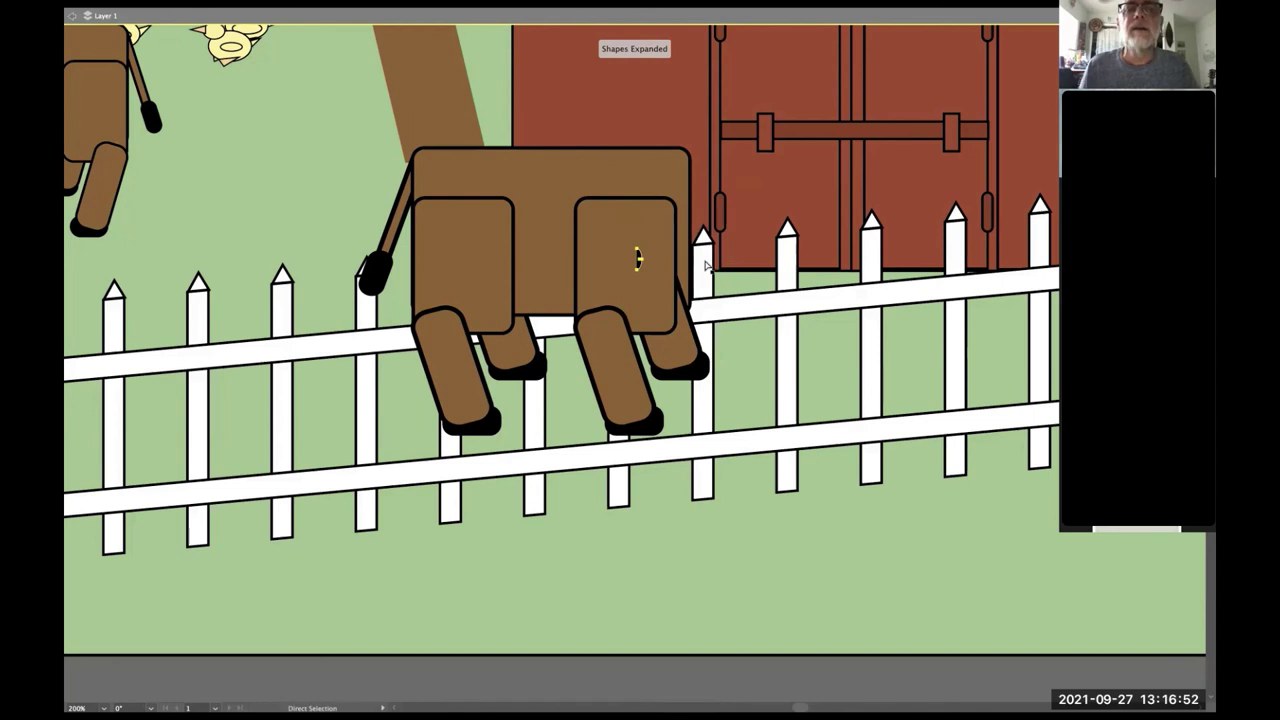
{"action": "key", "text": "super+z"}
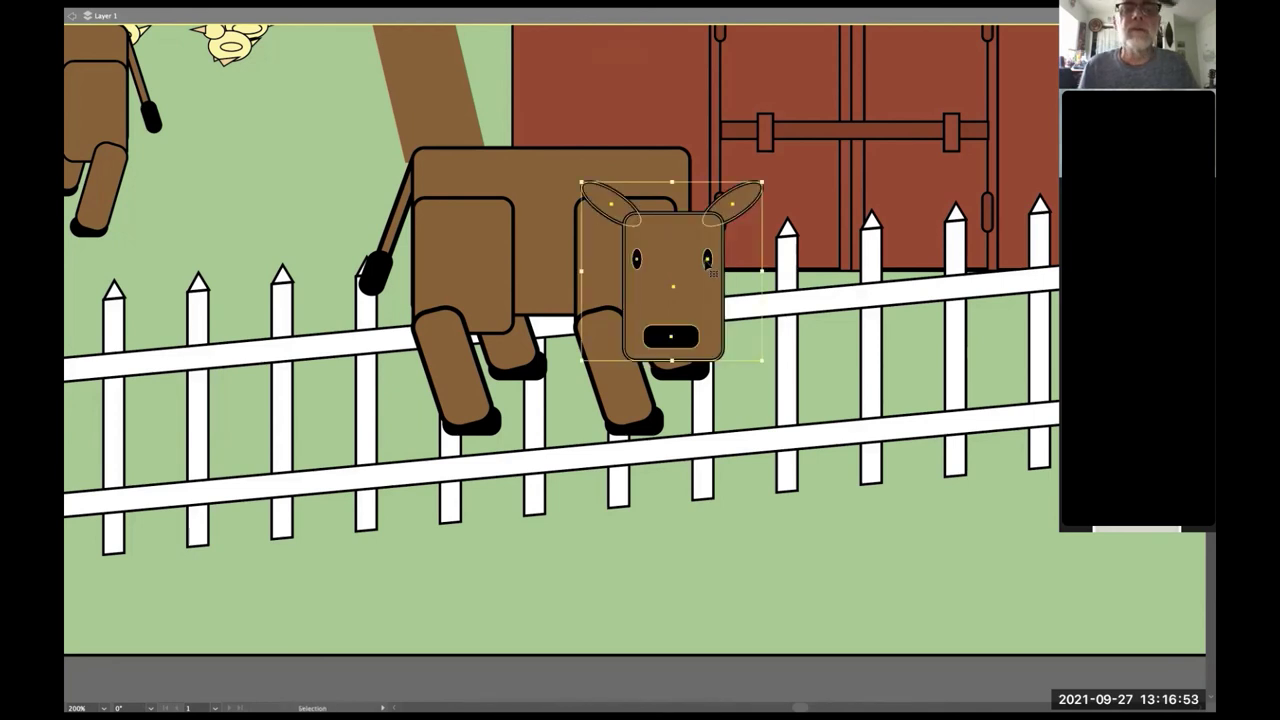
{"action": "left_click", "coordinate": [645, 265]}
{"action": "key", "text": "a"}
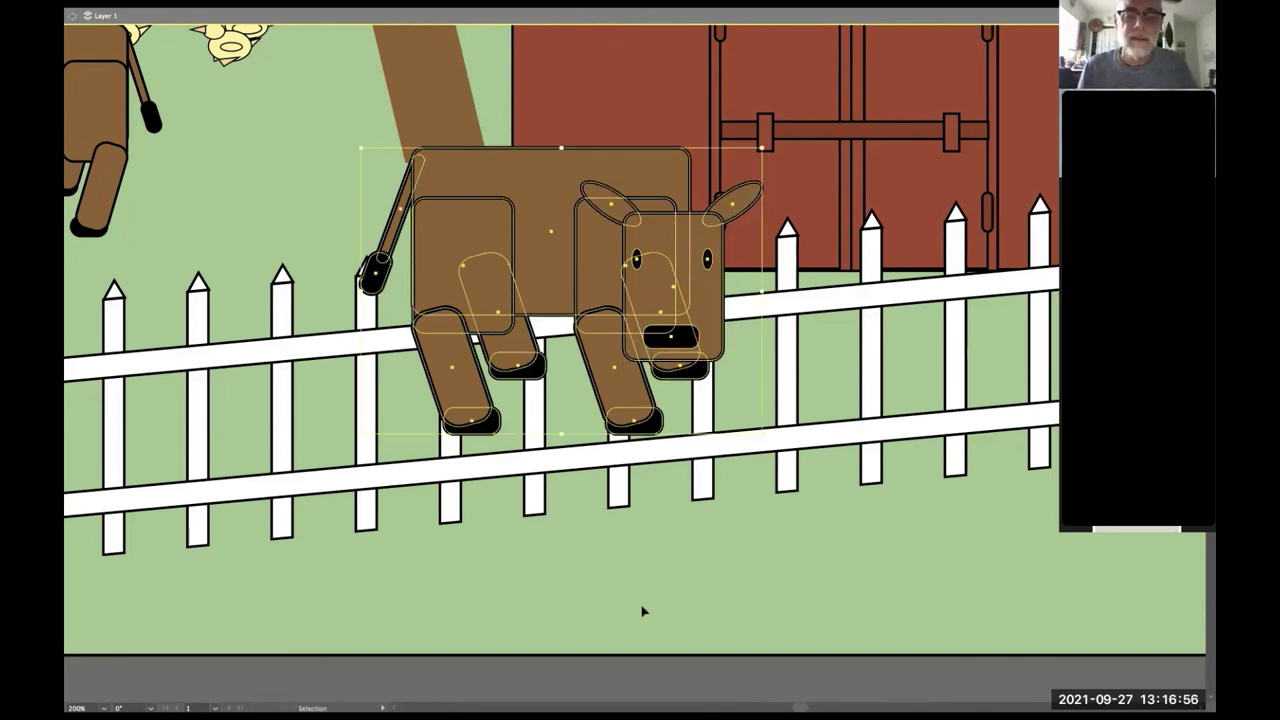
{"action": "key", "text": "super+shift+a"}
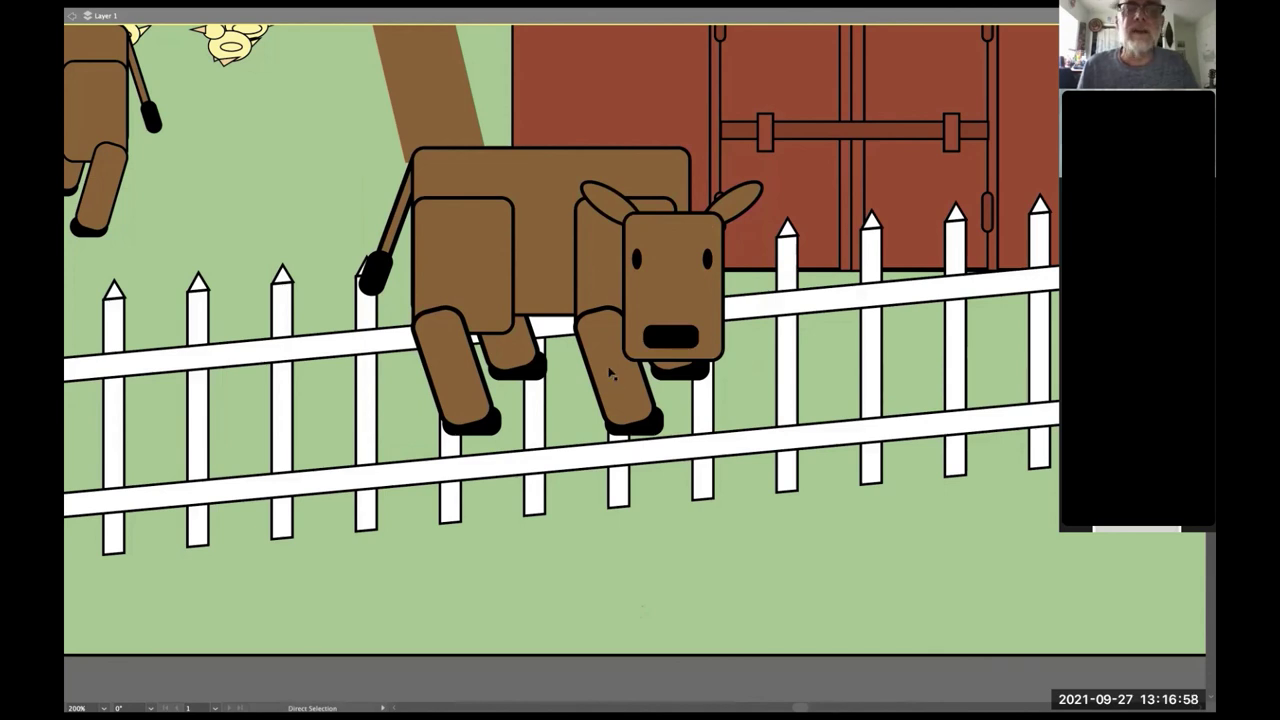
- Select the larger cow's eyes, head, nose and both ears as whole objects within the group and cut them
{"action": "key", "text": "alt"}
{"action": "left_click", "coordinate": [636, 262], "text": "alt"}
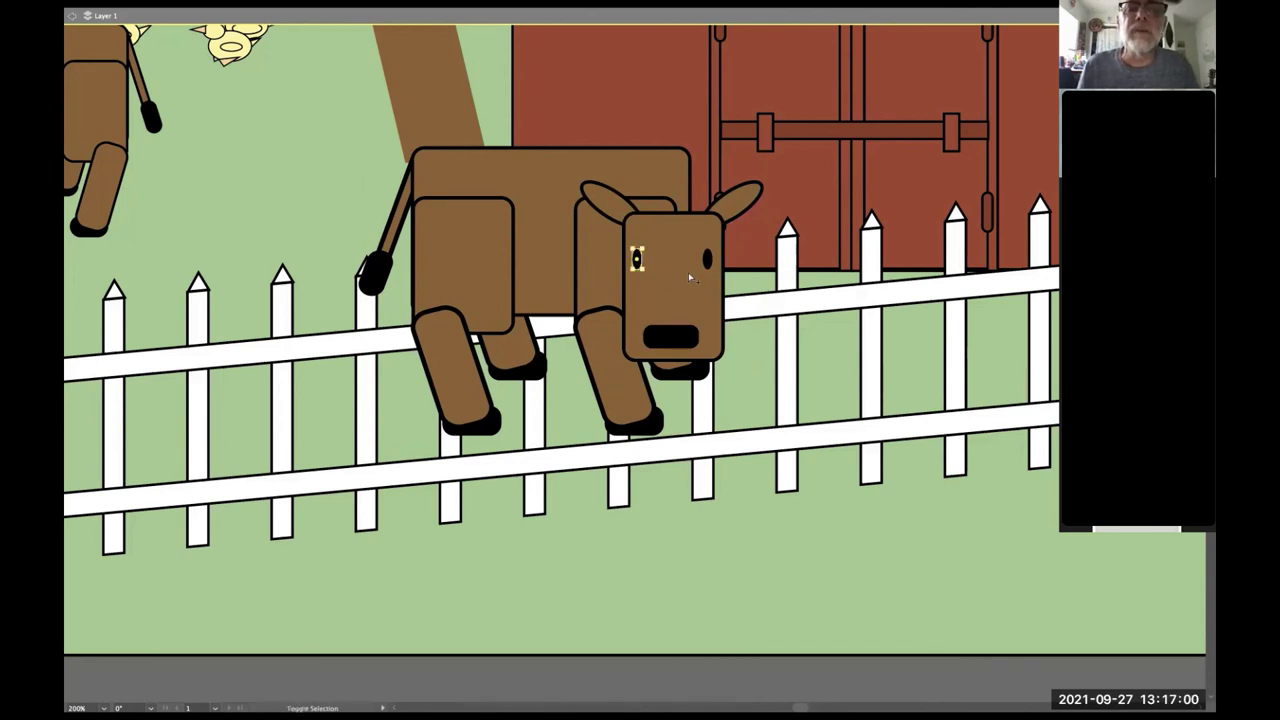
{"action": "left_click", "coordinate": [708, 262], "text": "alt+shift"}
{"action": "left_click", "coordinate": [681, 303], "text": "alt+shift"}
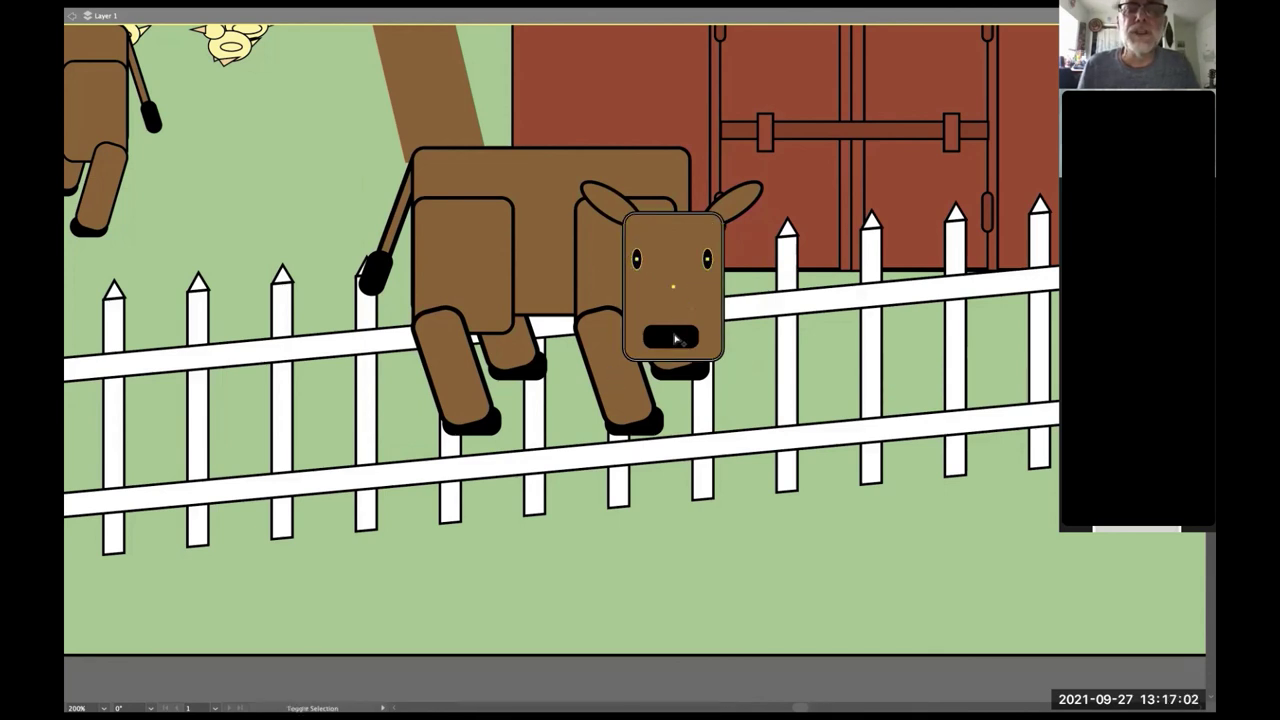
{"action": "left_click", "coordinate": [744, 200], "text": "alt+shift"}
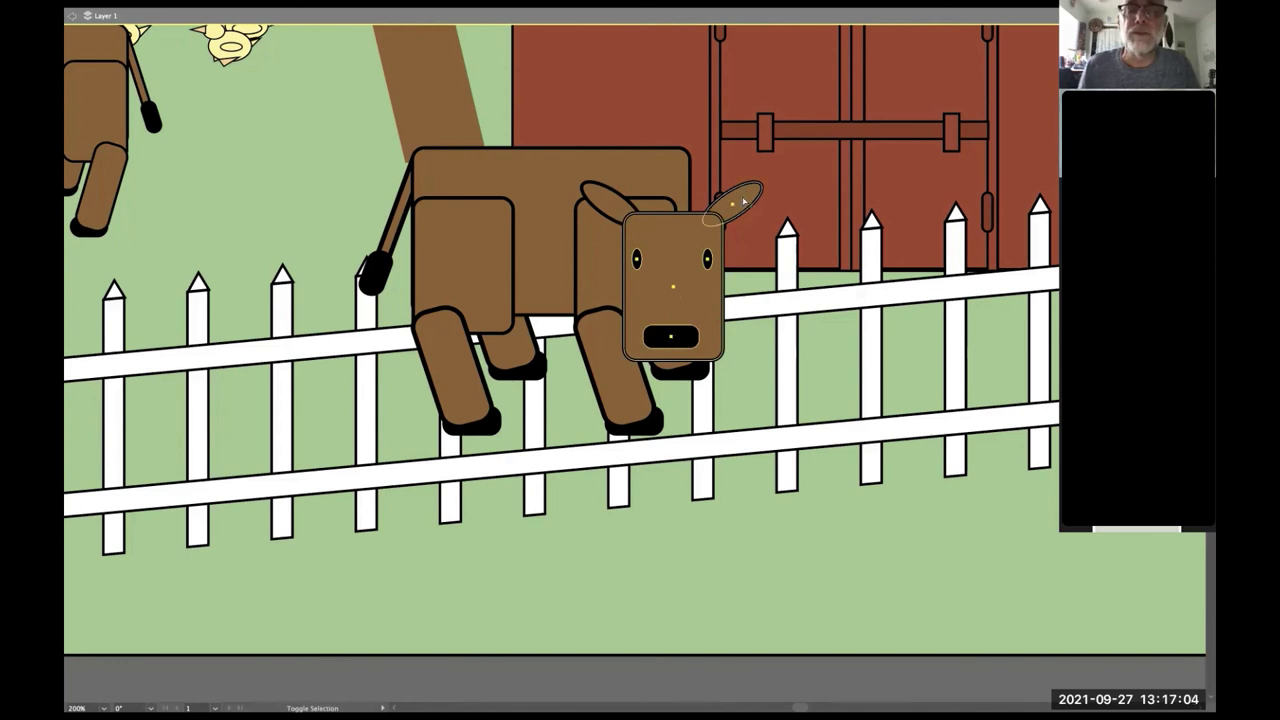
{"action": "left_click", "coordinate": [622, 219], "text": "alt+shift"}
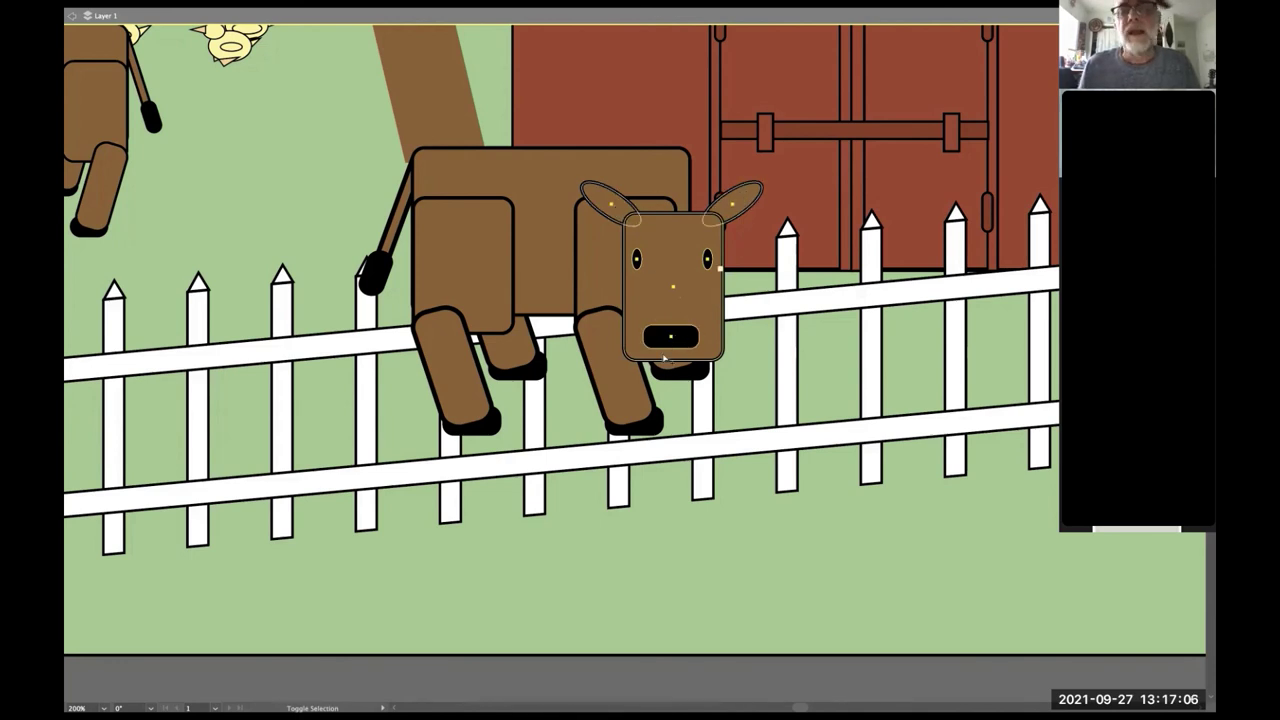
{"action": "key", "text": "a"}
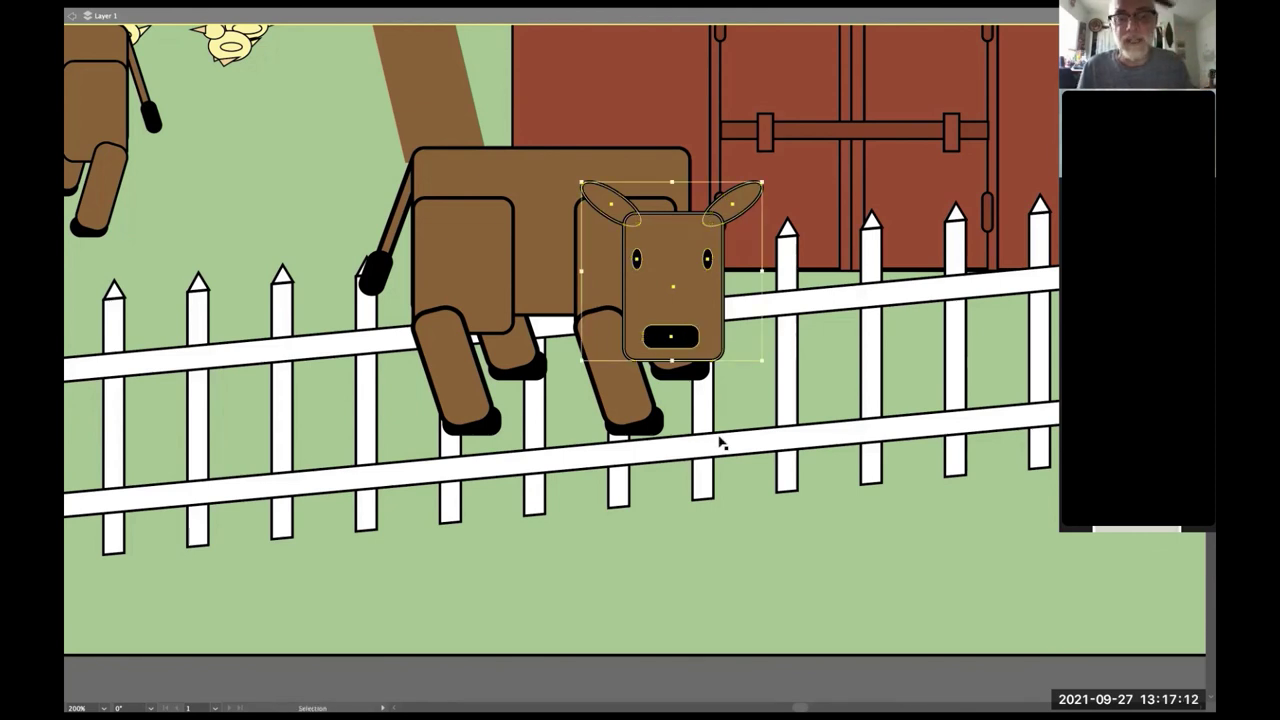
{"action": "key", "text": "Delete"}
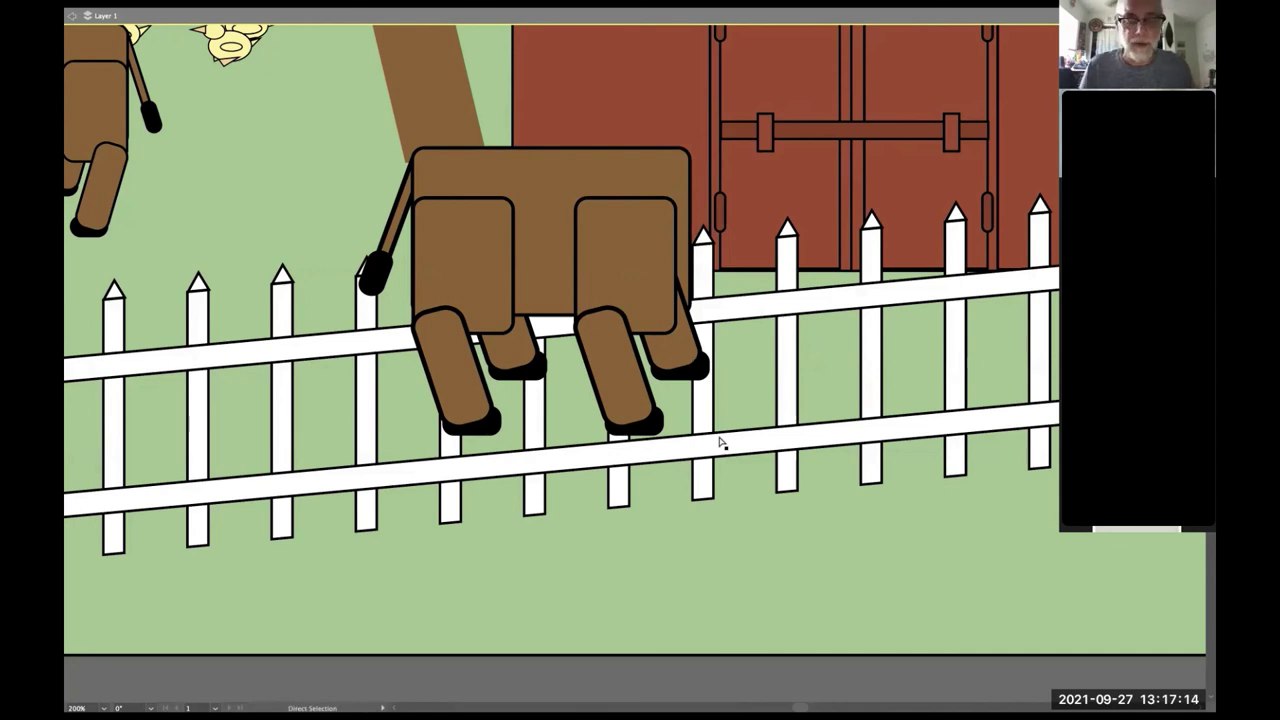
- Bring the white picket fence to the front, over the headless cow body
{"action": "key", "text": "v"}
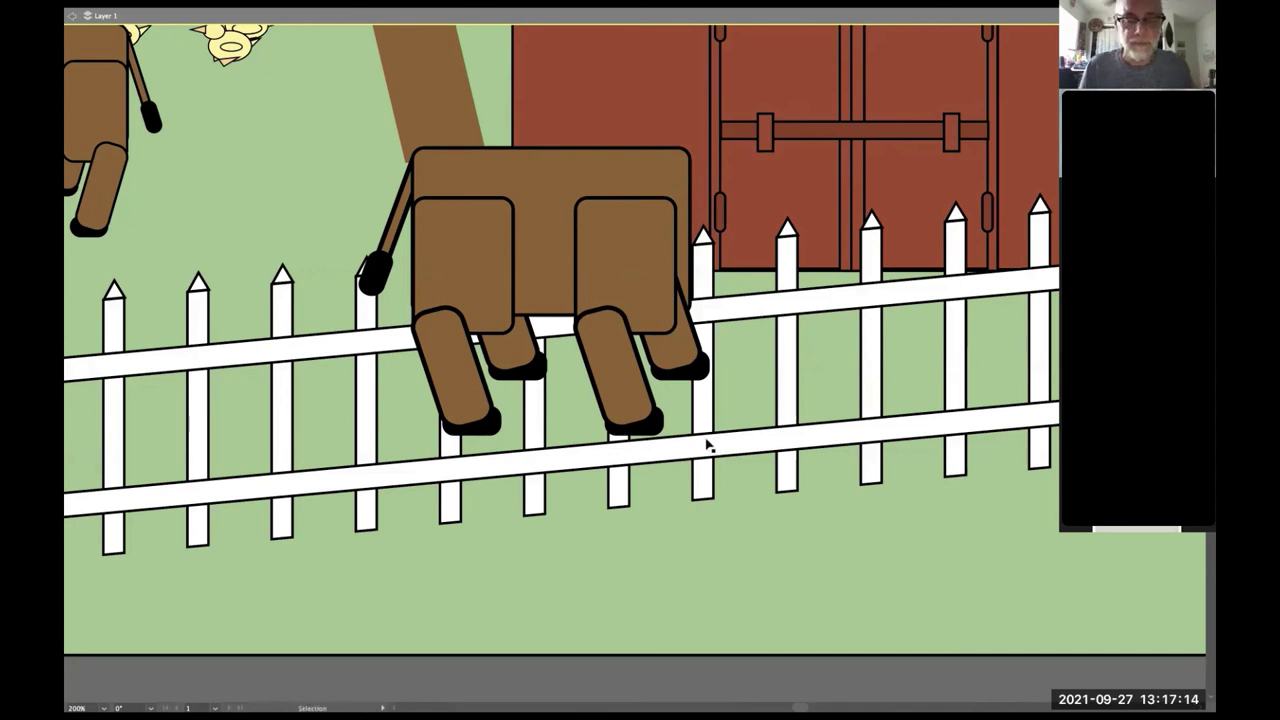
{"action": "left_click", "coordinate": [700, 288]}
{"action": "key", "text": "ctrl+shift+bracketright"}
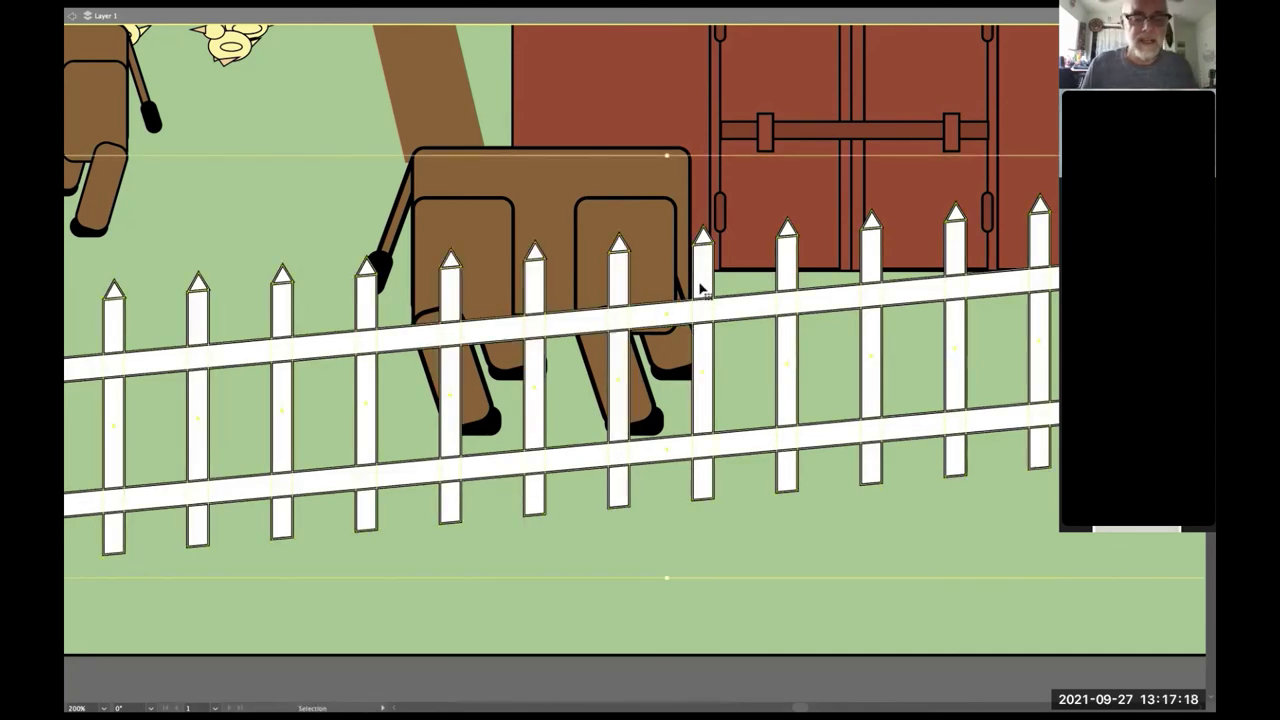
- Paste the cut cow head in front of the fence and move it up onto the front of the body
{"action": "key", "text": "a"}
{"action": "key", "text": "ctrl+z"}
{"action": "key", "text": "v"}
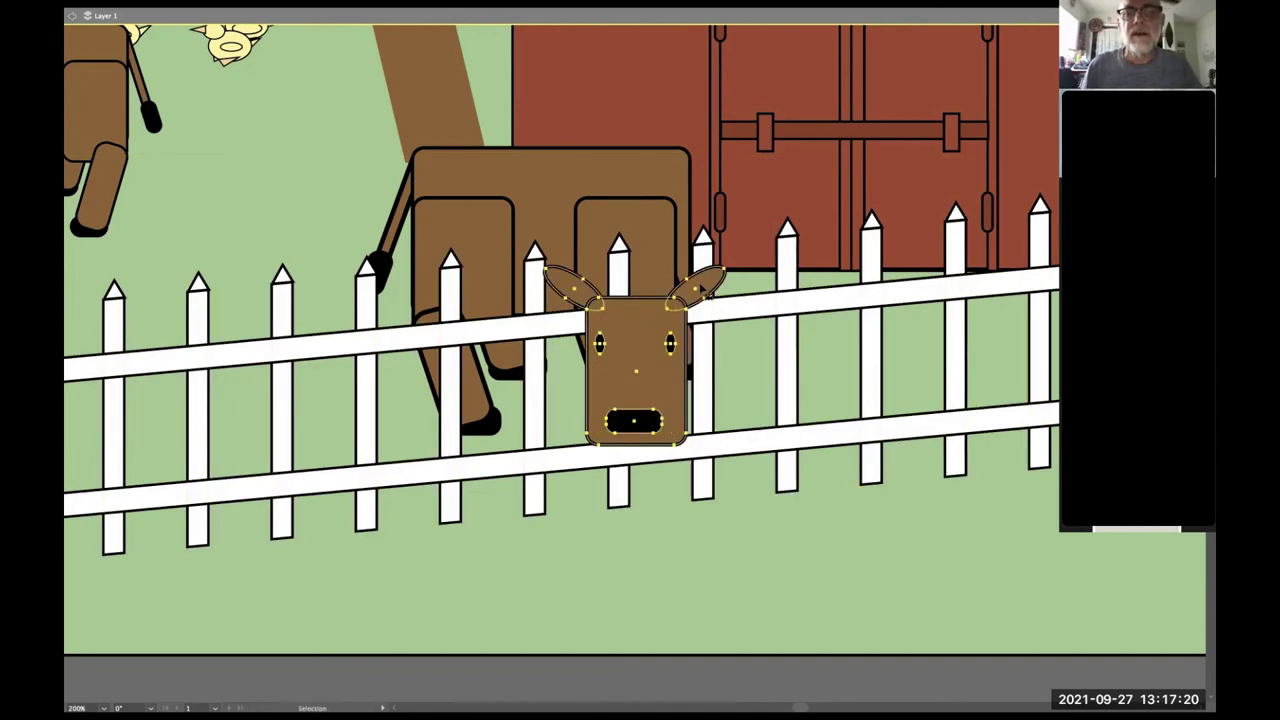
{"action": "left_click", "coordinate": [701, 288]}
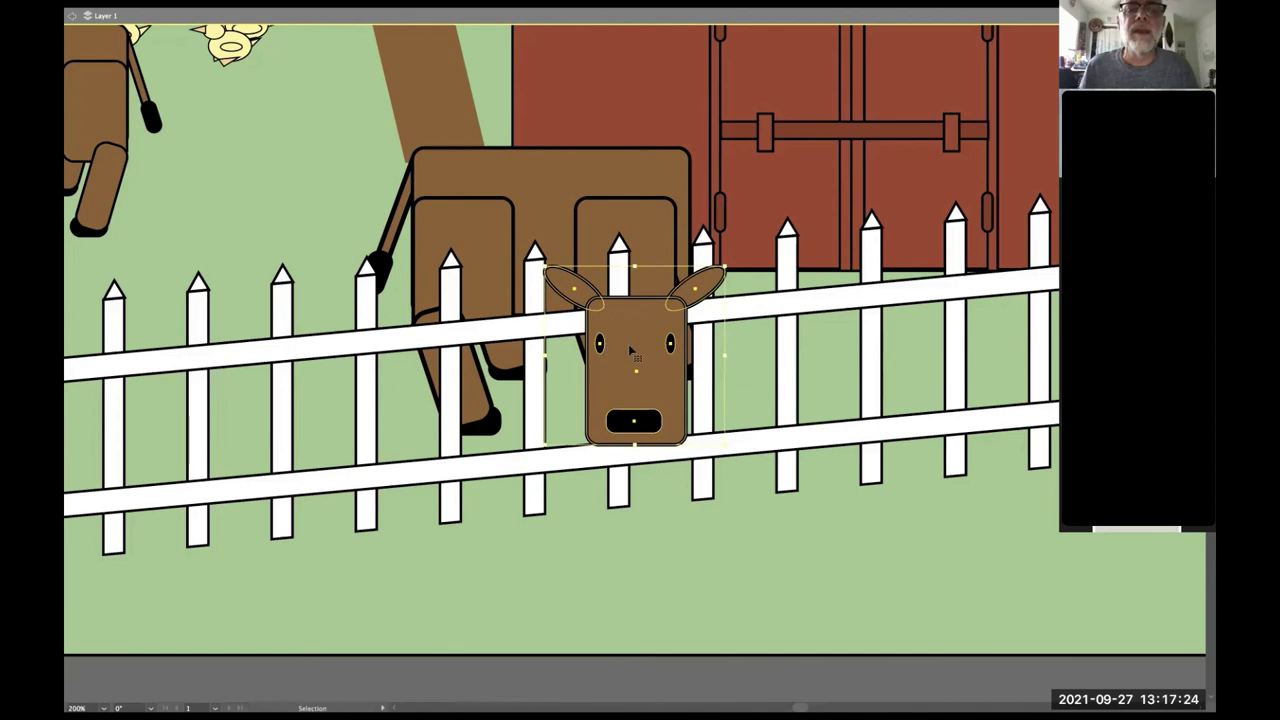
{"action": "left_click_drag", "start_coordinate": [606, 347], "coordinate": [656, 212]}
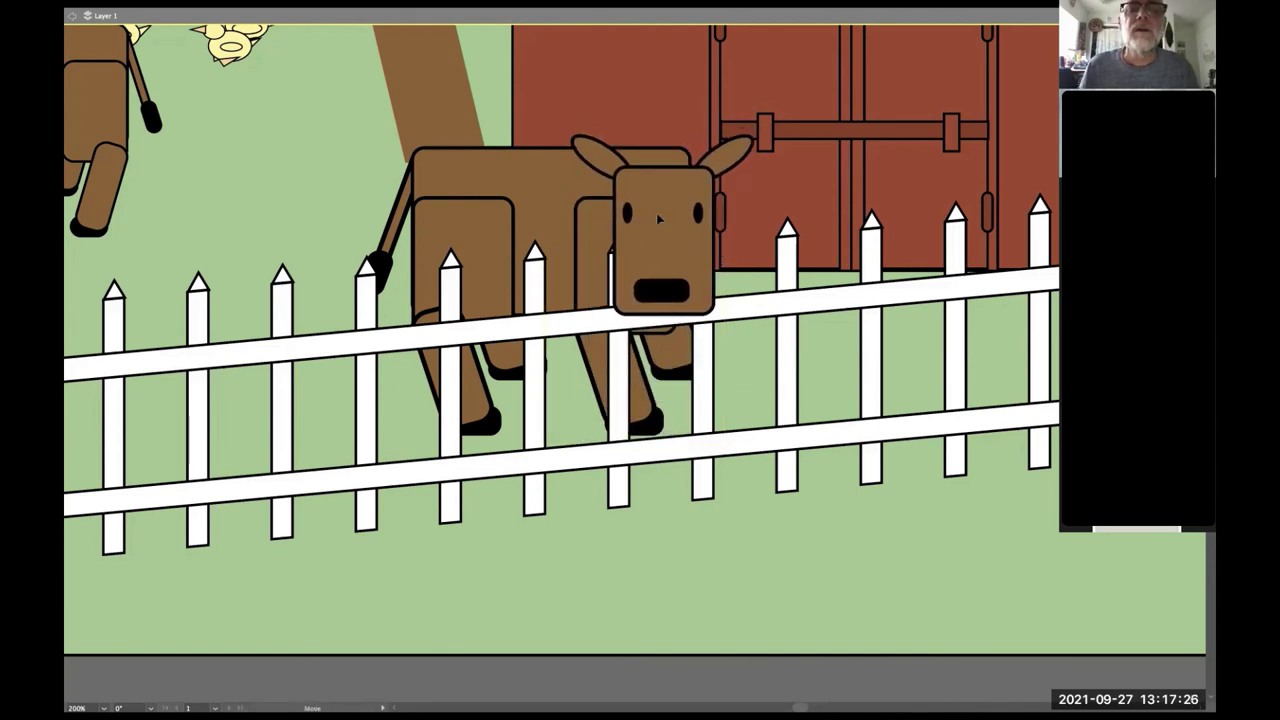
- Select the cow's body together with the head and move both down so the head hangs over the fence's upper rail
{"action": "left_click", "coordinate": [530, 186], "text": "shift"}
{"action": "left_click_drag", "start_coordinate": [529, 186], "coordinate": [501, 250]}
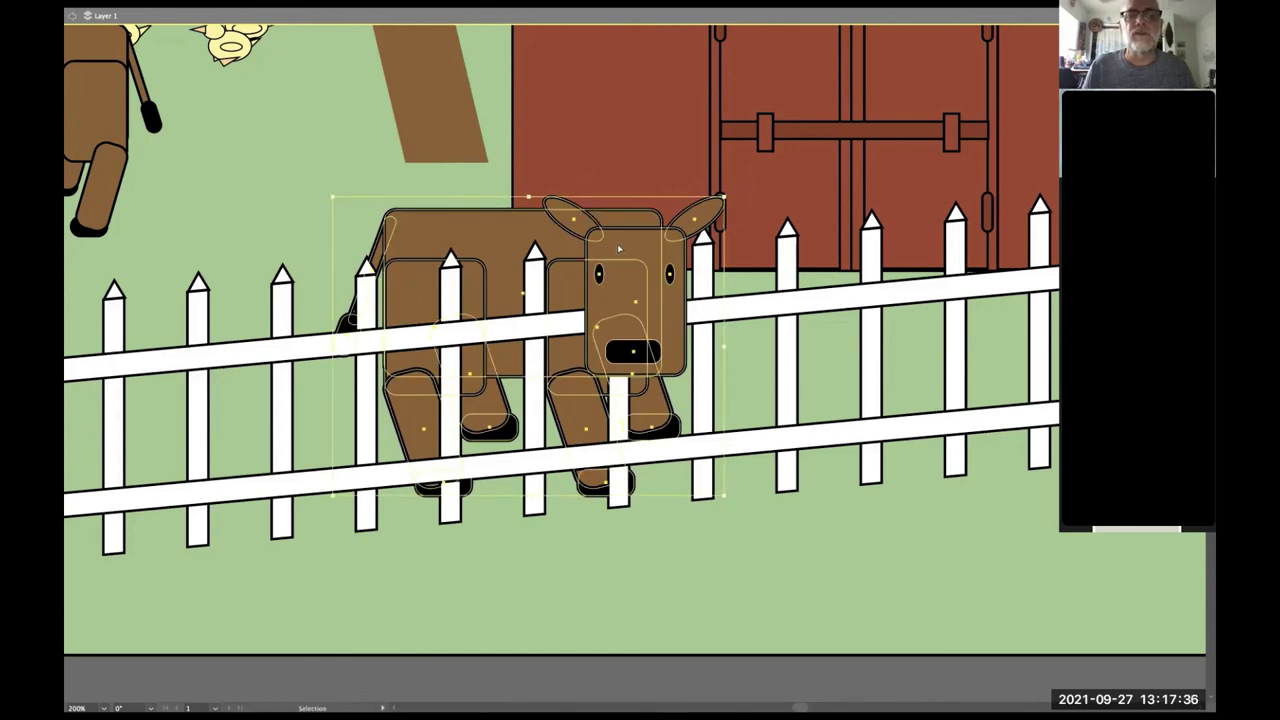
{"action": "left_click_drag", "start_coordinate": [620, 250], "coordinate": [633, 250]}
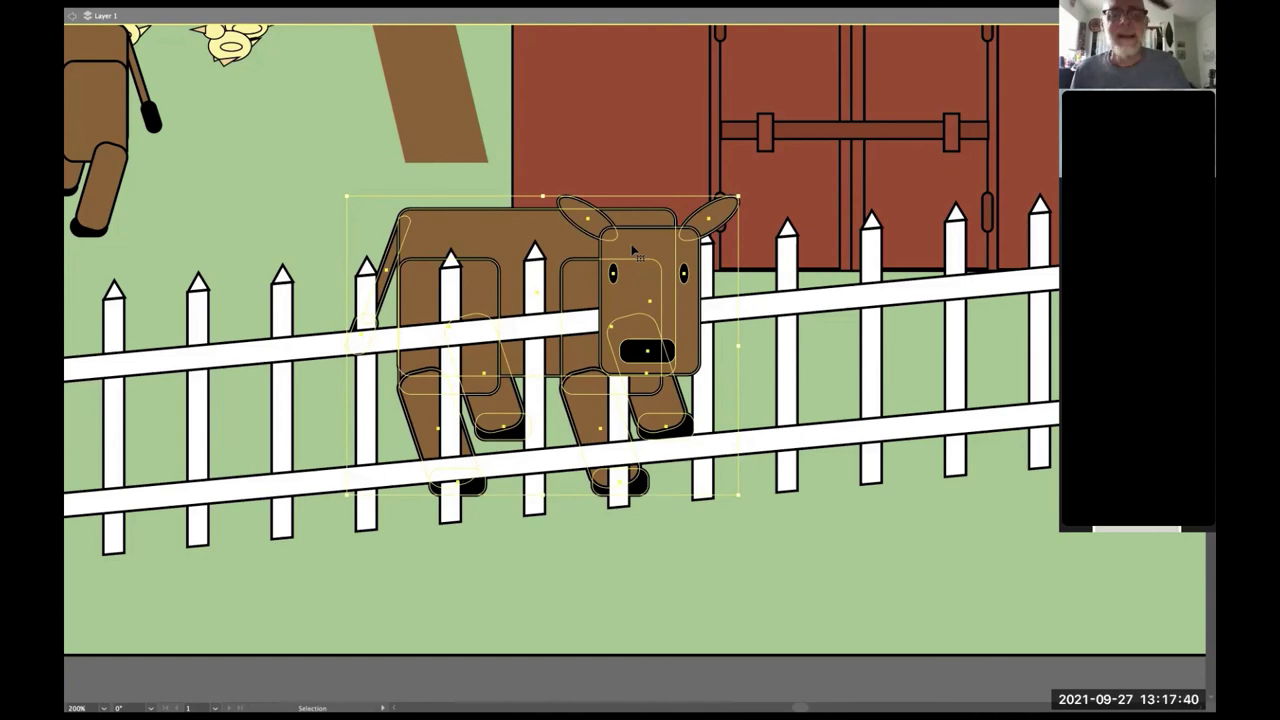
{"action": "left_click", "coordinate": [633, 250]}
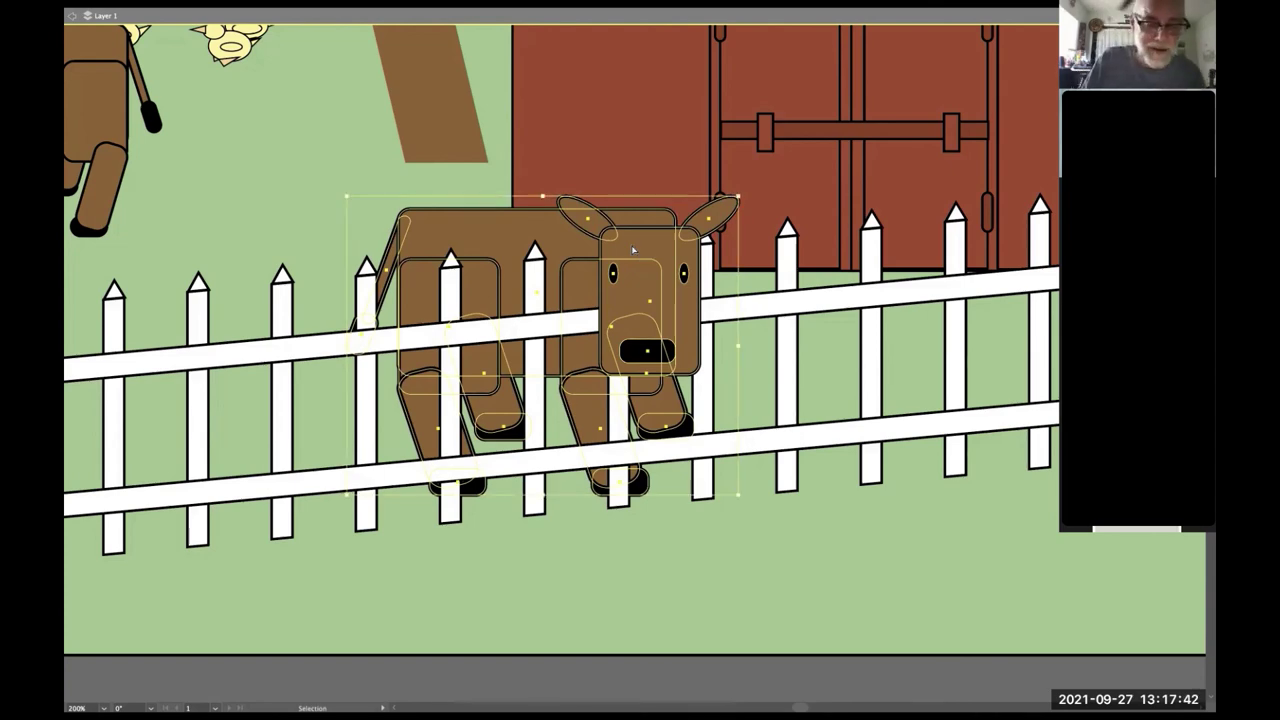
- Place a copy of the smaller pasture cow on the grass to the right of the barn, near the horizon
{"action": "key", "text": "super+0"}
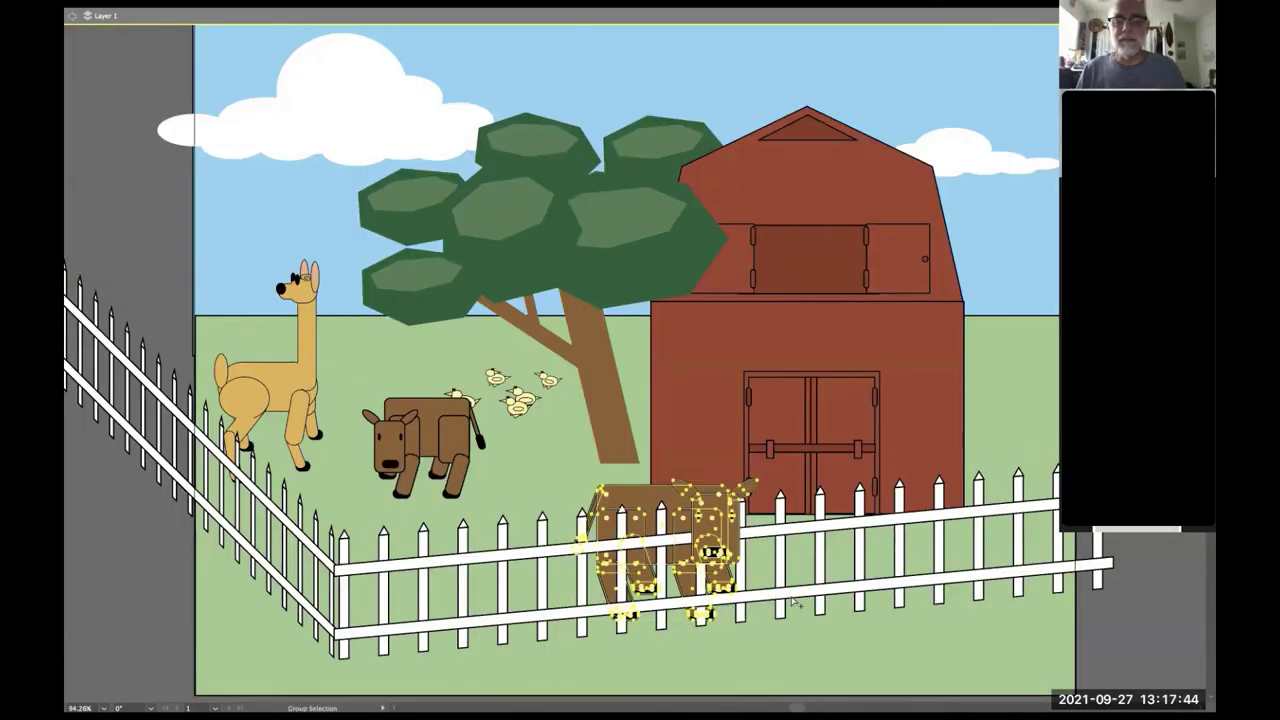
{"action": "left_click", "coordinate": [531, 499]}
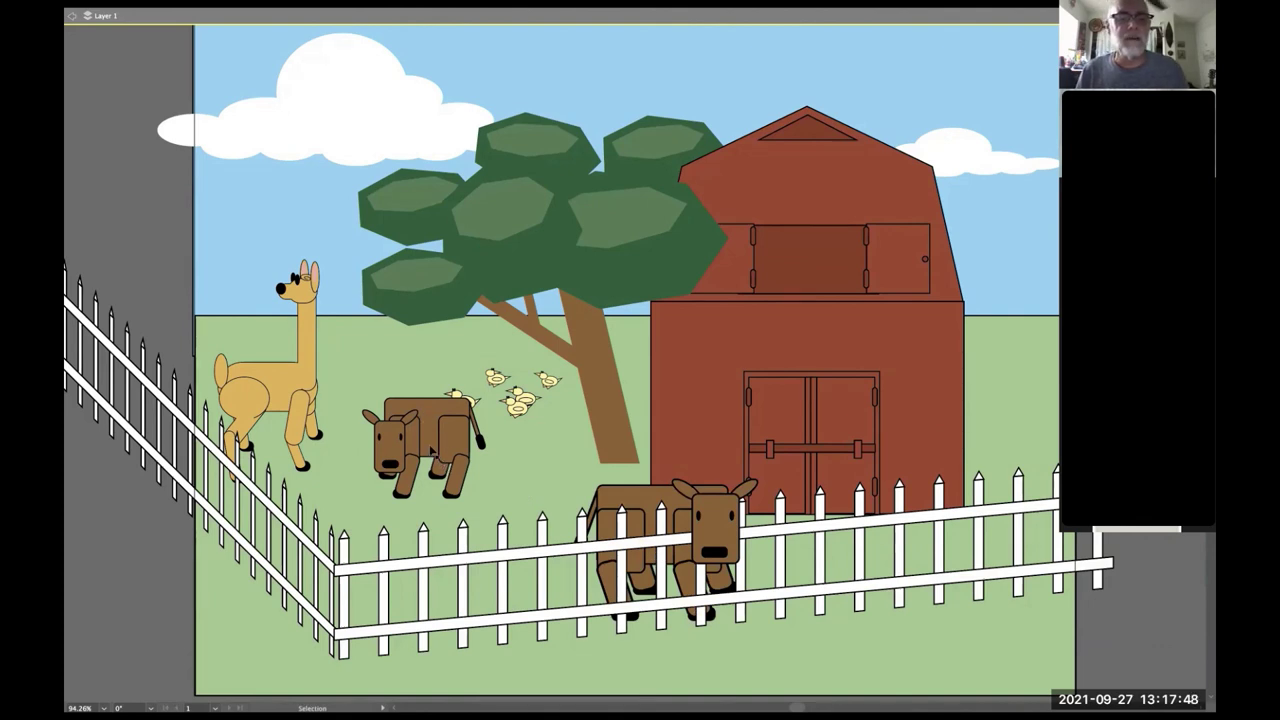
{"action": "left_click", "coordinate": [430, 450]}
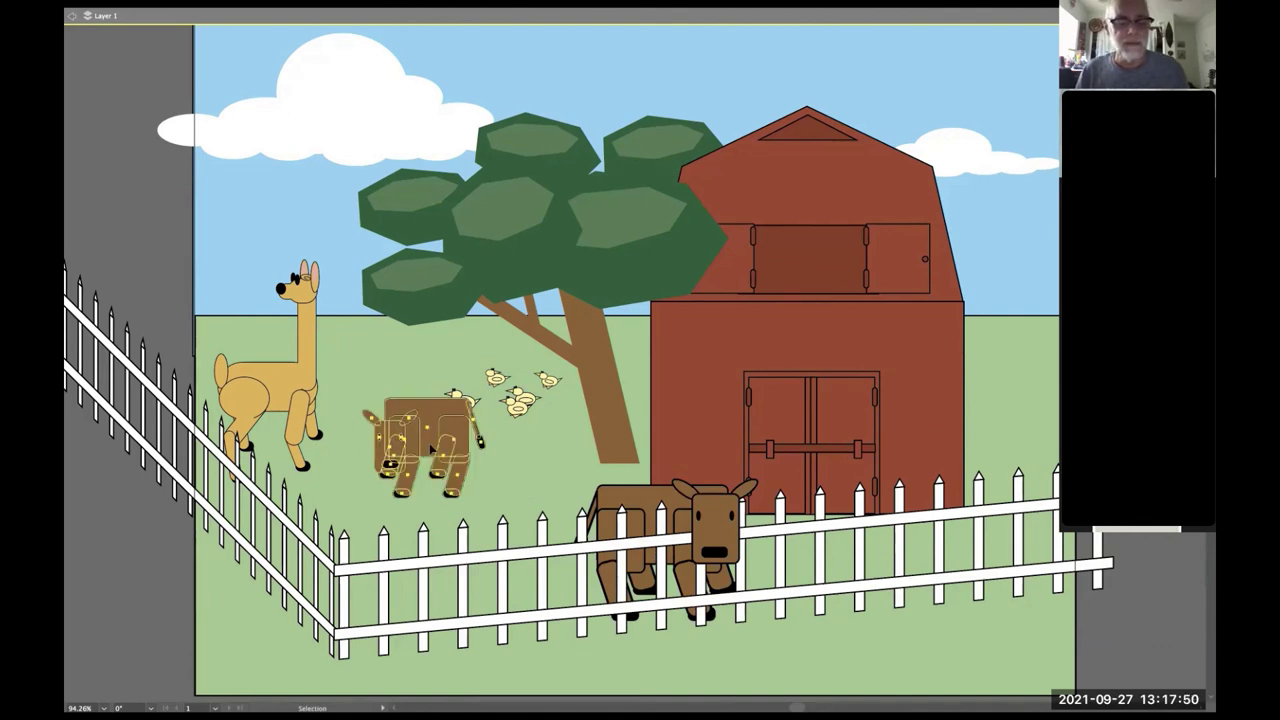
{"action": "left_click_drag", "start_coordinate": [430, 450], "coordinate": [858, 333]}
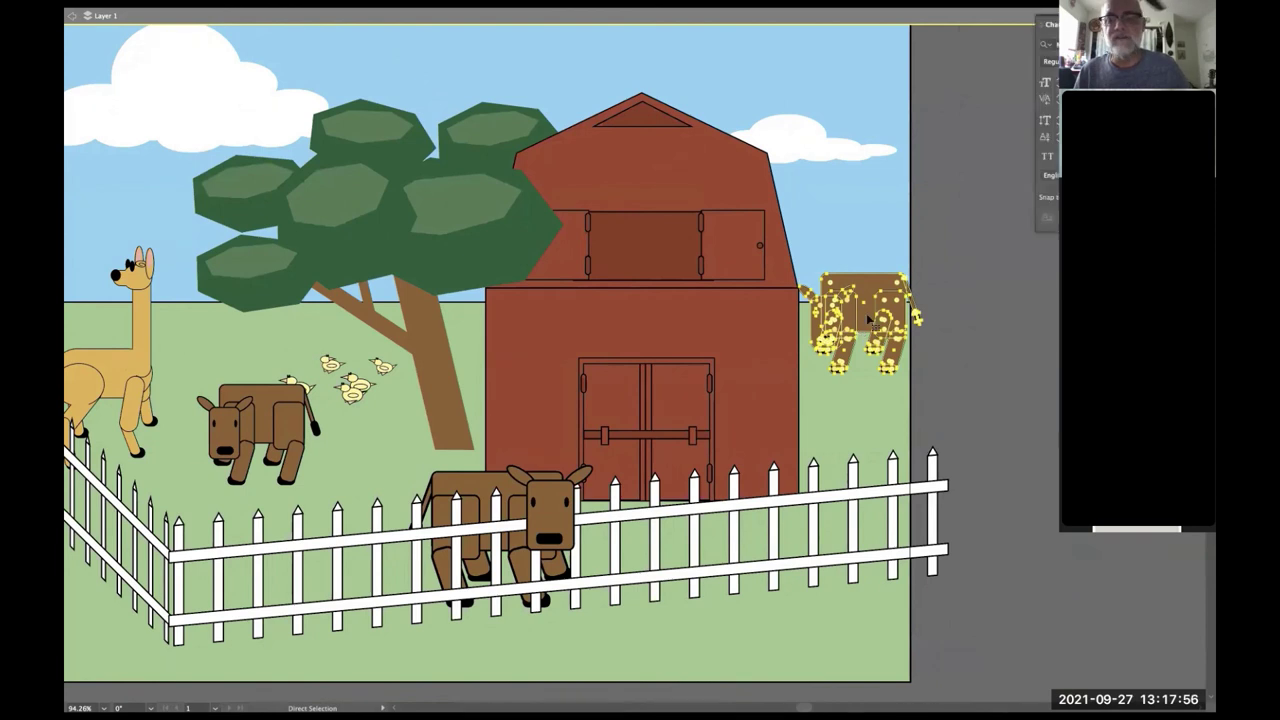
{"action": "key", "text": "v"}
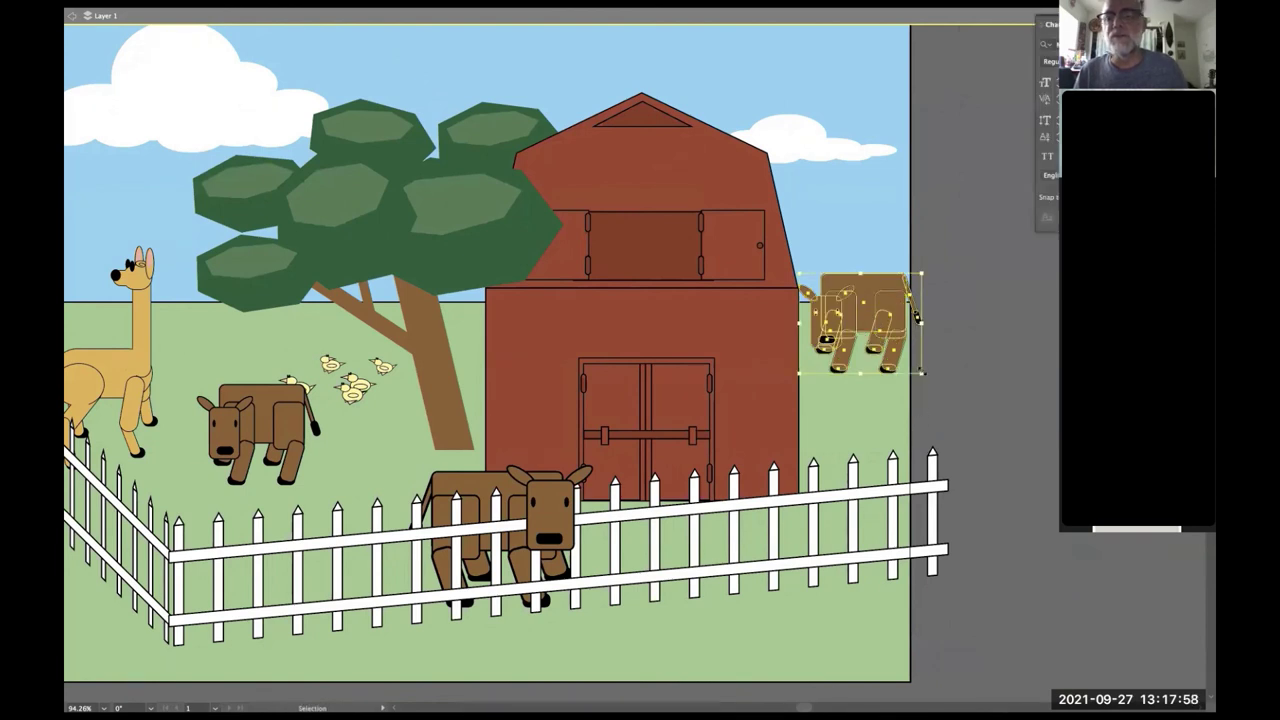
- Scale the copied cow down to about two thirds and position it beside the barn at the horizon line
{"action": "left_click_drag", "start_coordinate": [922, 376], "coordinate": [880, 343]}
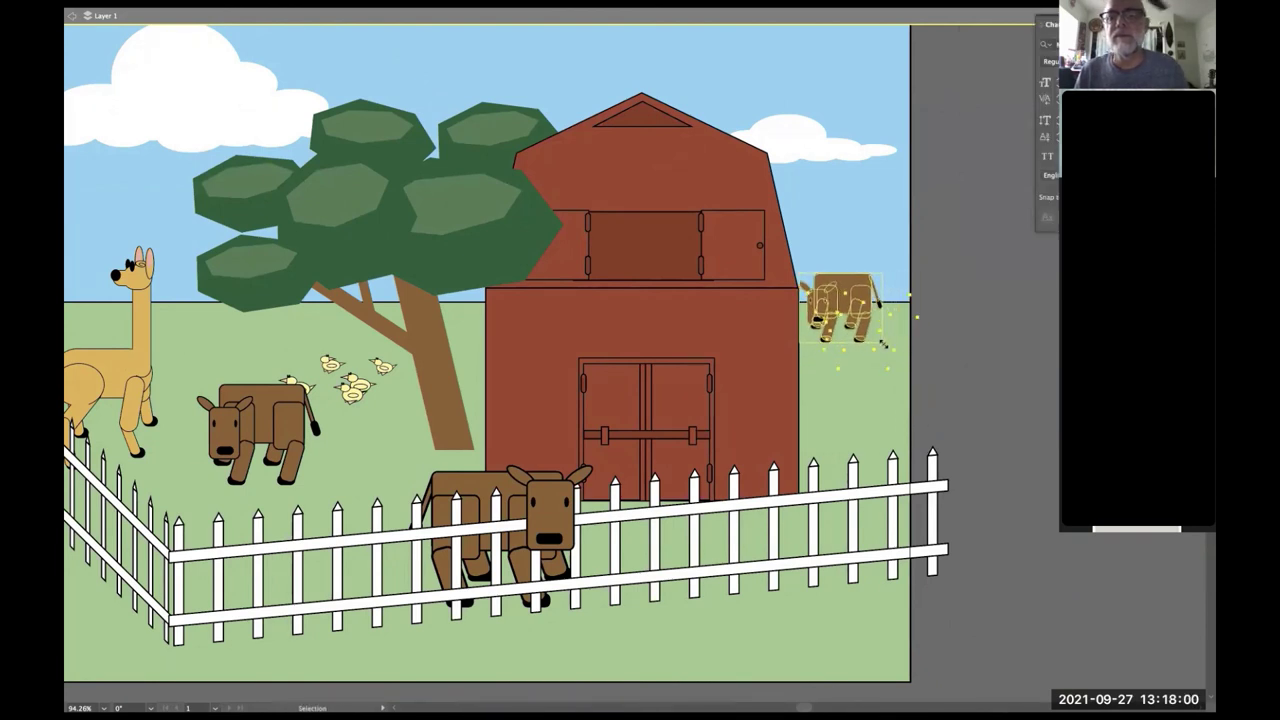
{"action": "key", "text": "super+shift+o"}
{"action": "key", "text": "a"}
{"action": "key", "text": "v"}
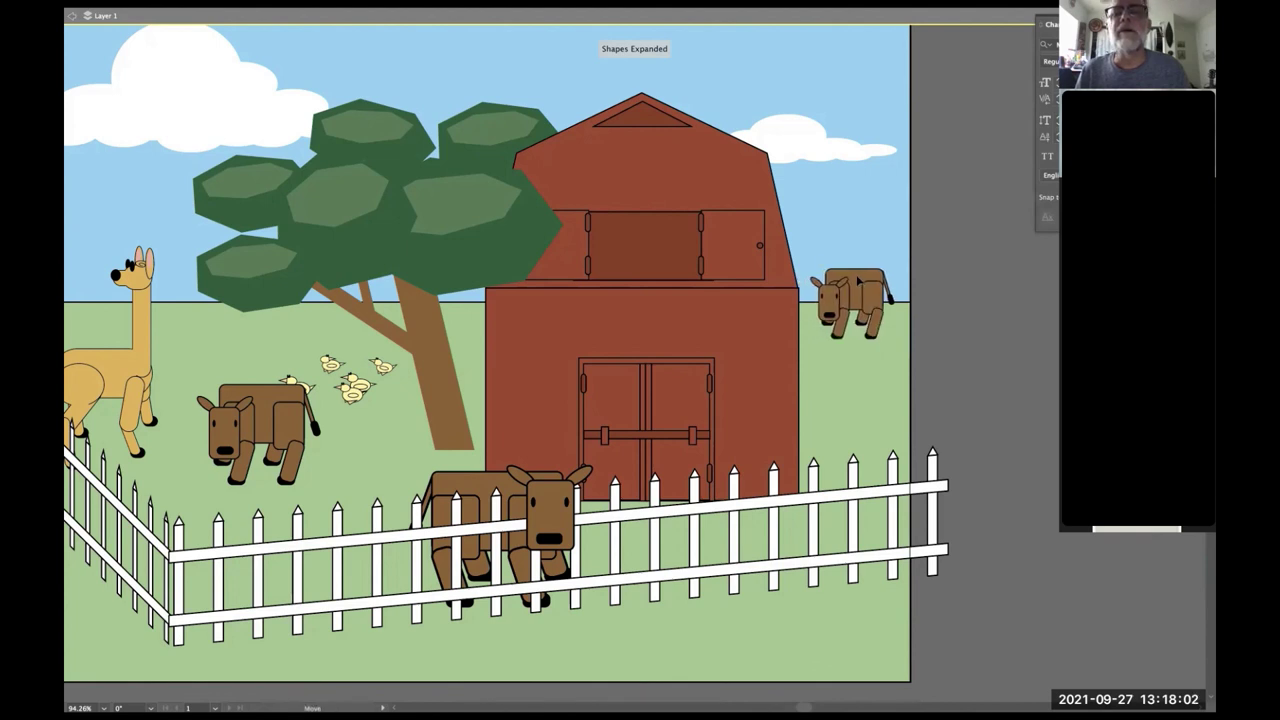
{"action": "key", "text": "a"}
{"action": "key", "text": "v"}
{"action": "key", "text": "super+shift+a"}
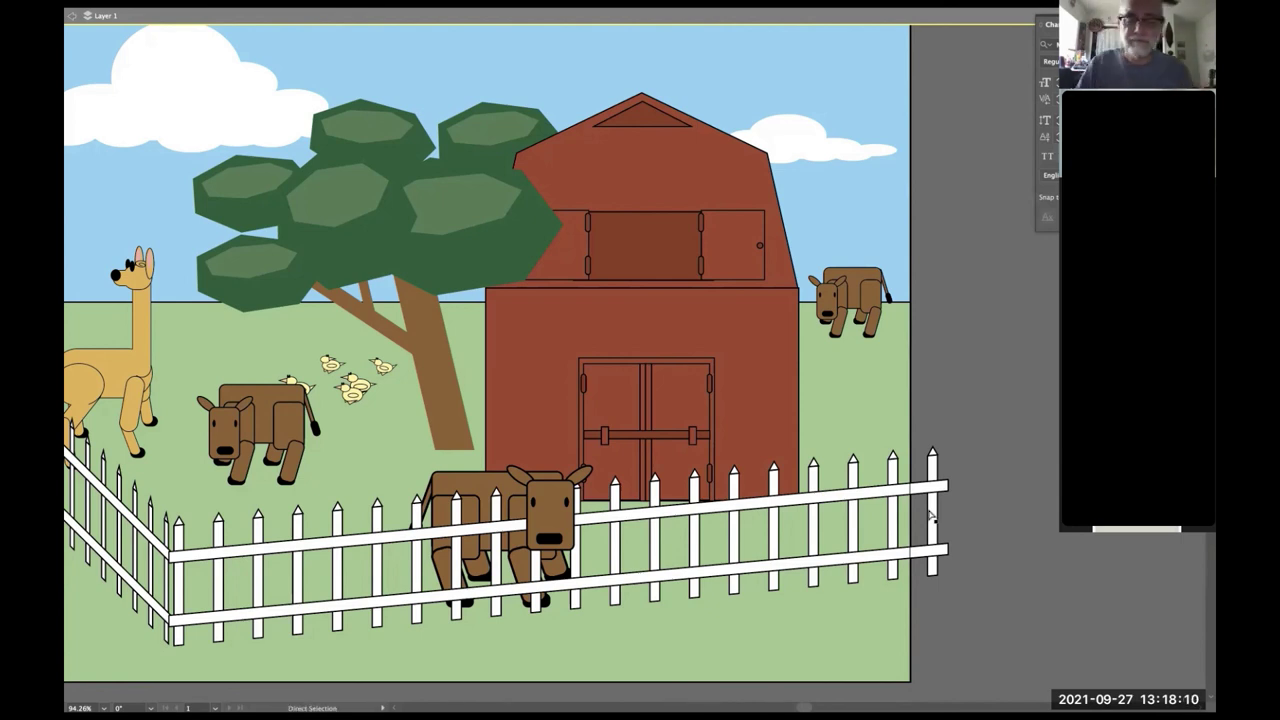
- Save the barnyard illustration with the distant cow added
{"action": "scroll", "coordinate": [930, 515], "scroll_direction": "left", "scroll_amount": 5}
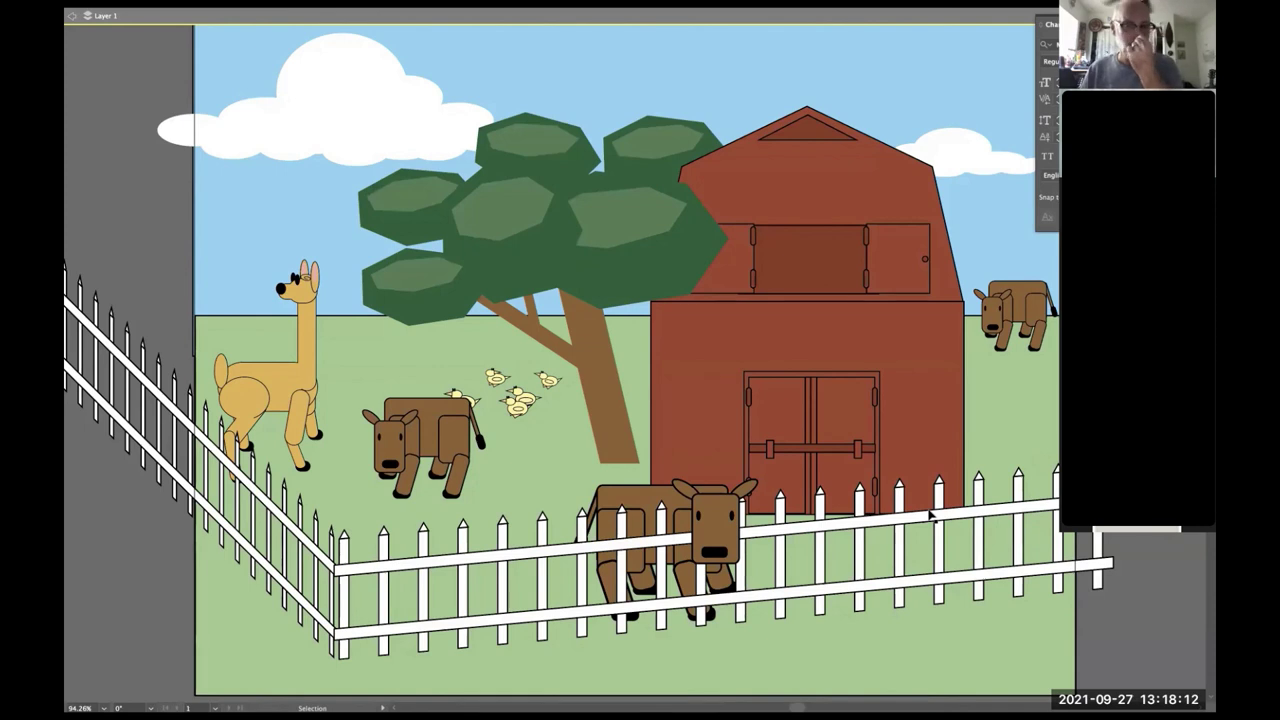
{"action": "left_click", "coordinate": [164, 8]}
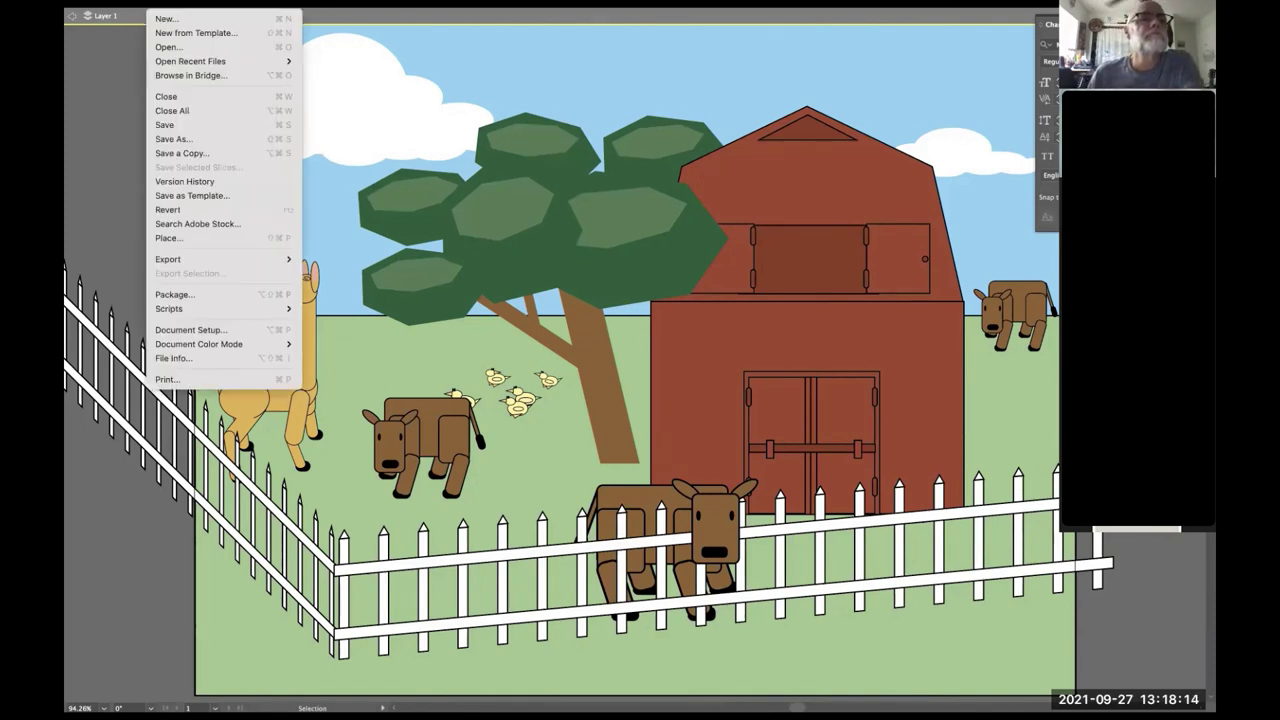
{"action": "left_click", "coordinate": [72, 16]}
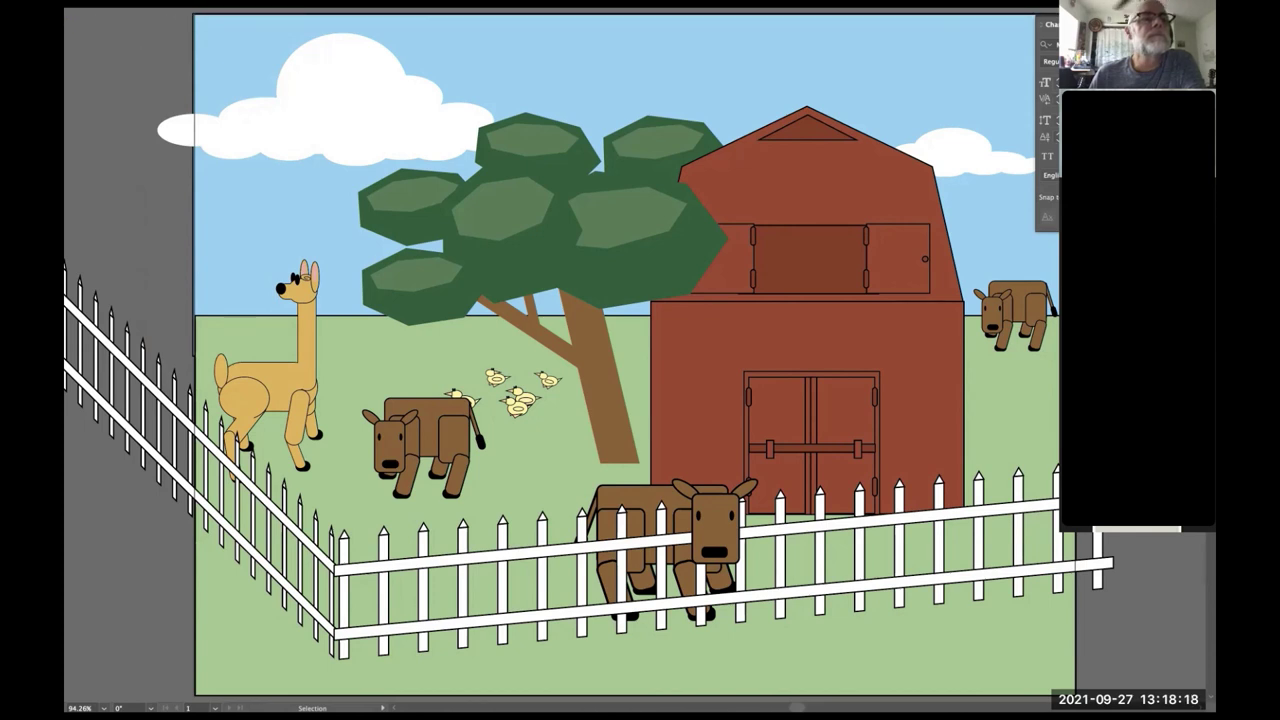
{"action": "left_click", "coordinate": [165, 12]}
{"action": "left_click", "coordinate": [165, 124]}
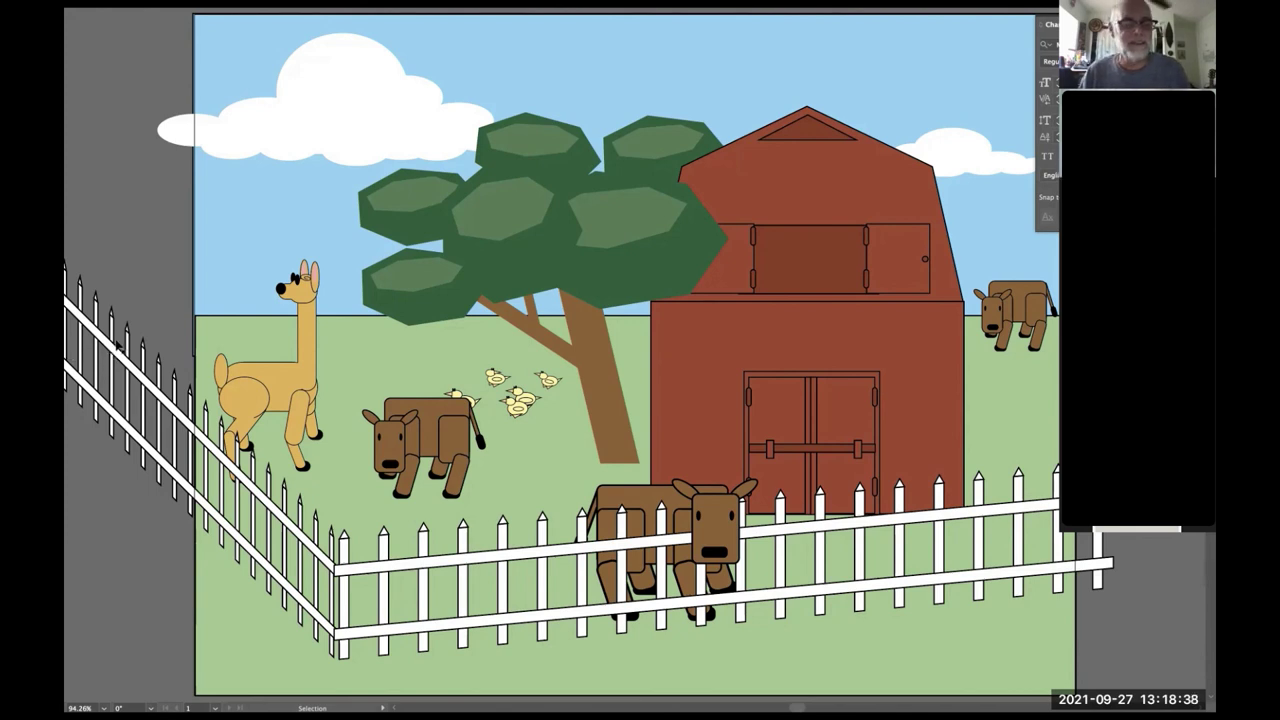
- Return to the standard screen mode, select all the chicks and move them down between the pasture cow and the tree trunk
{"action": "key", "text": "f"}
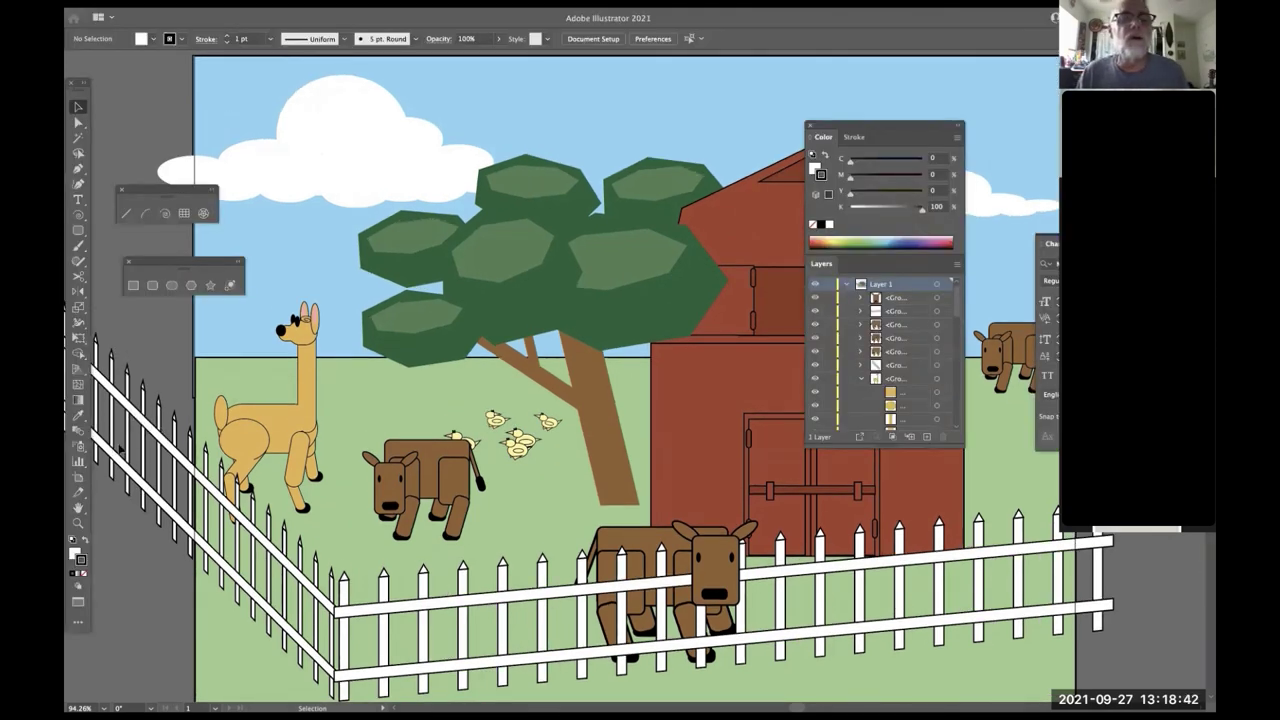
{"action": "left_click", "coordinate": [462, 442]}
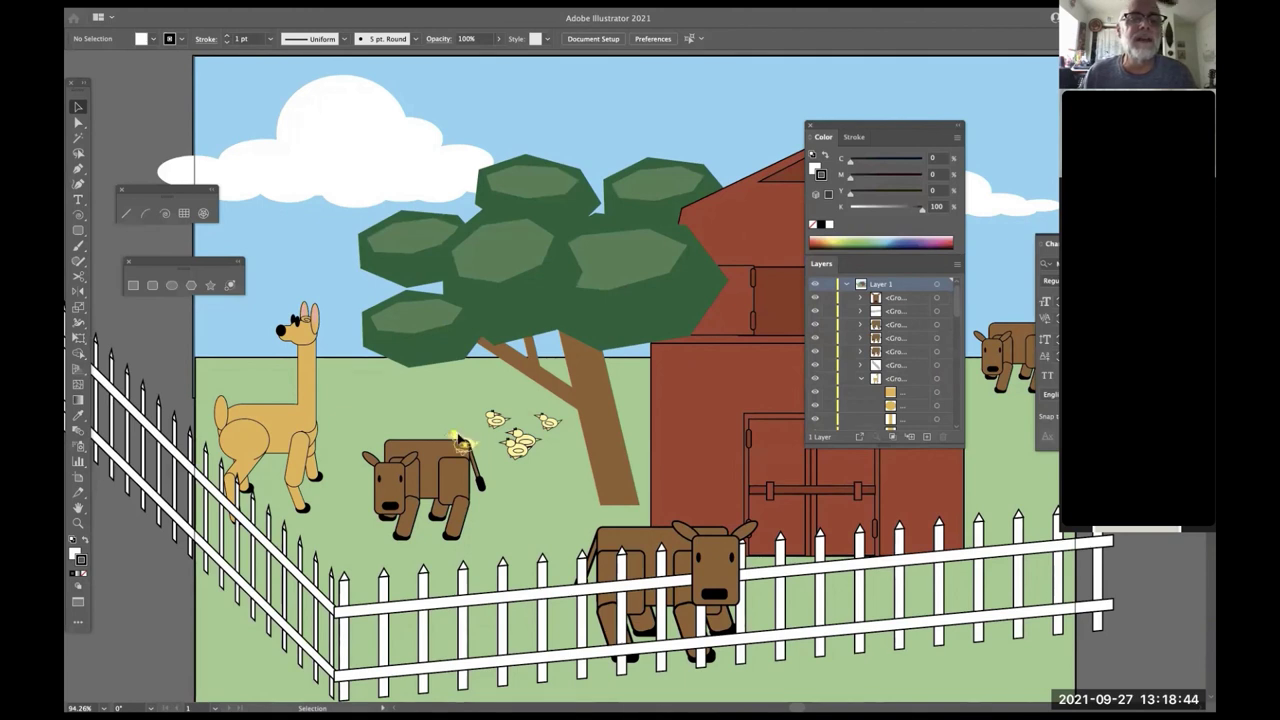
{"action": "left_click", "coordinate": [495, 418], "text": "shift"}
{"action": "left_click", "coordinate": [520, 440], "text": "shift"}
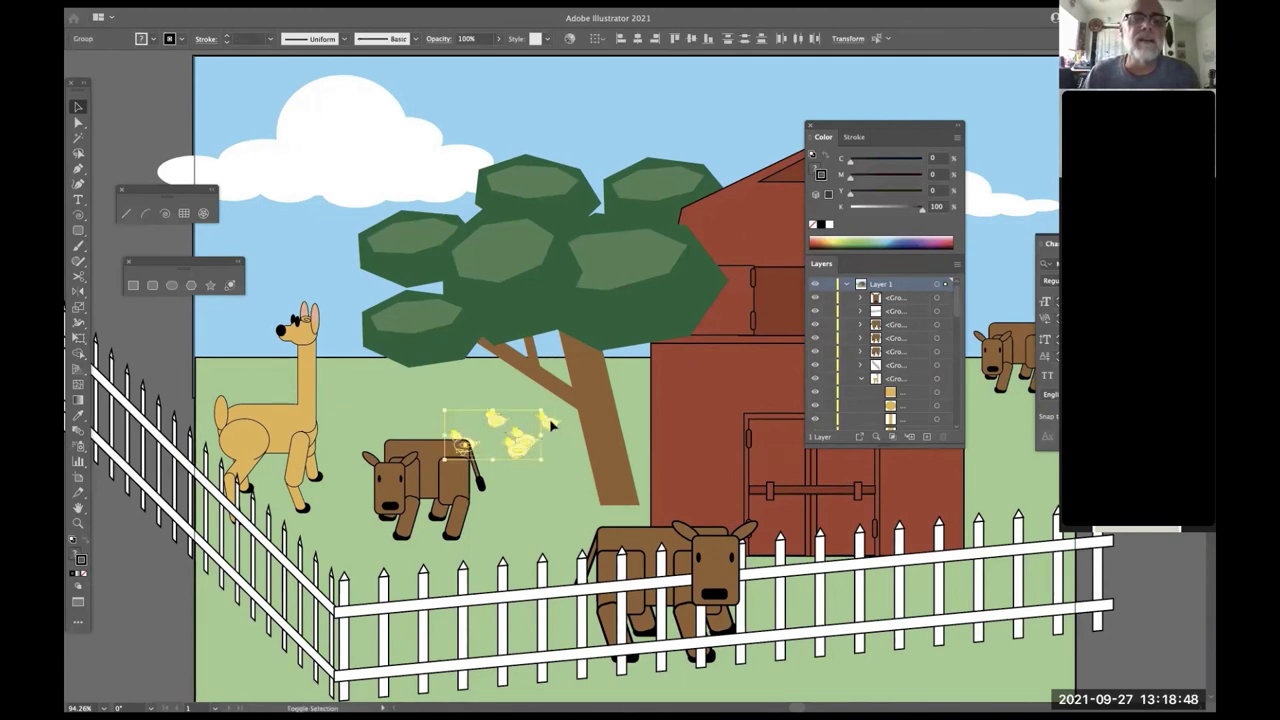
{"action": "left_click_drag", "start_coordinate": [552, 428], "coordinate": [600, 505]}
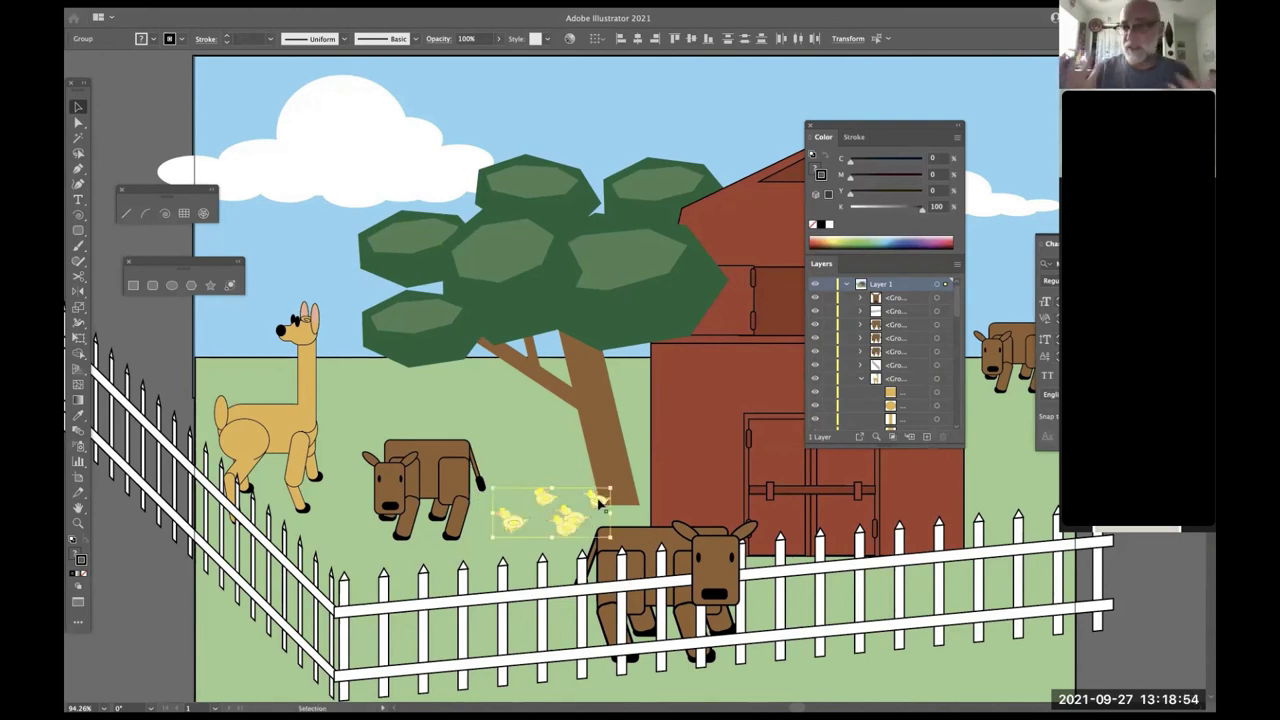
- Duplicate the chicks onto the grass to the right of the barn and make the copies smaller and mirrored
{"action": "left_click_drag", "start_coordinate": [657, 459], "coordinate": [472, 473]}
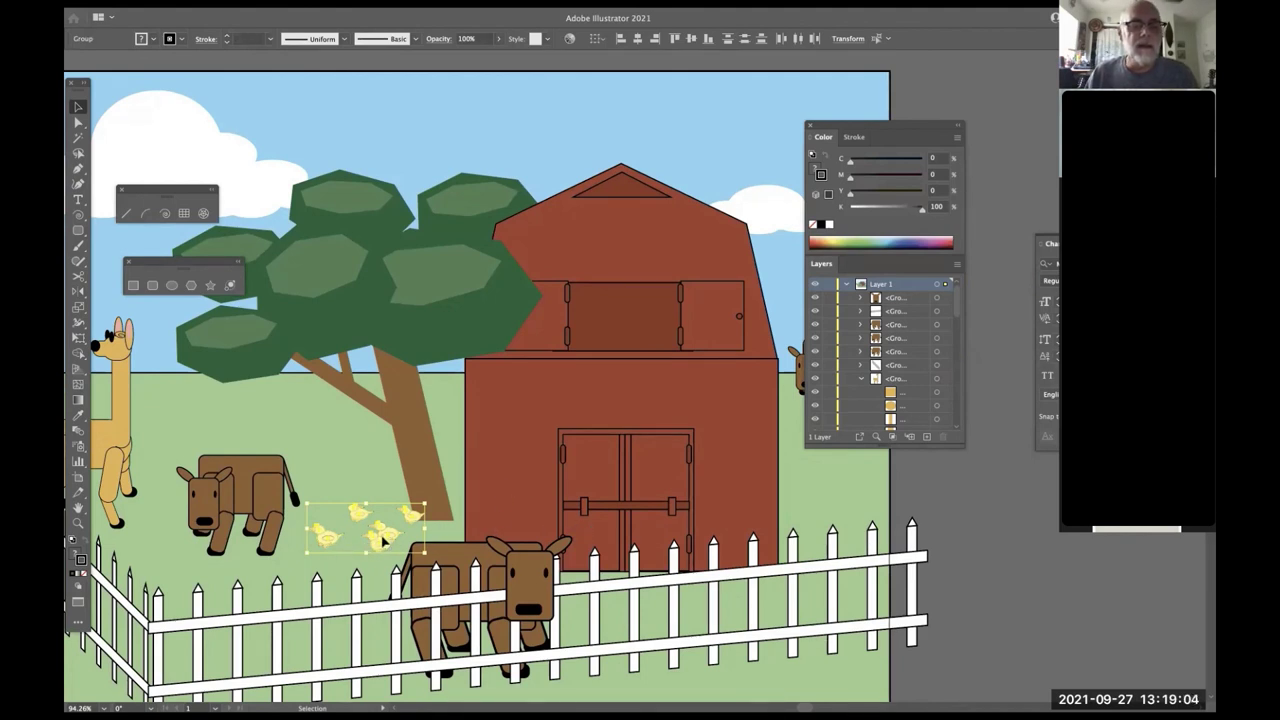
{"action": "left_click_drag", "start_coordinate": [383, 540], "coordinate": [866, 512]}
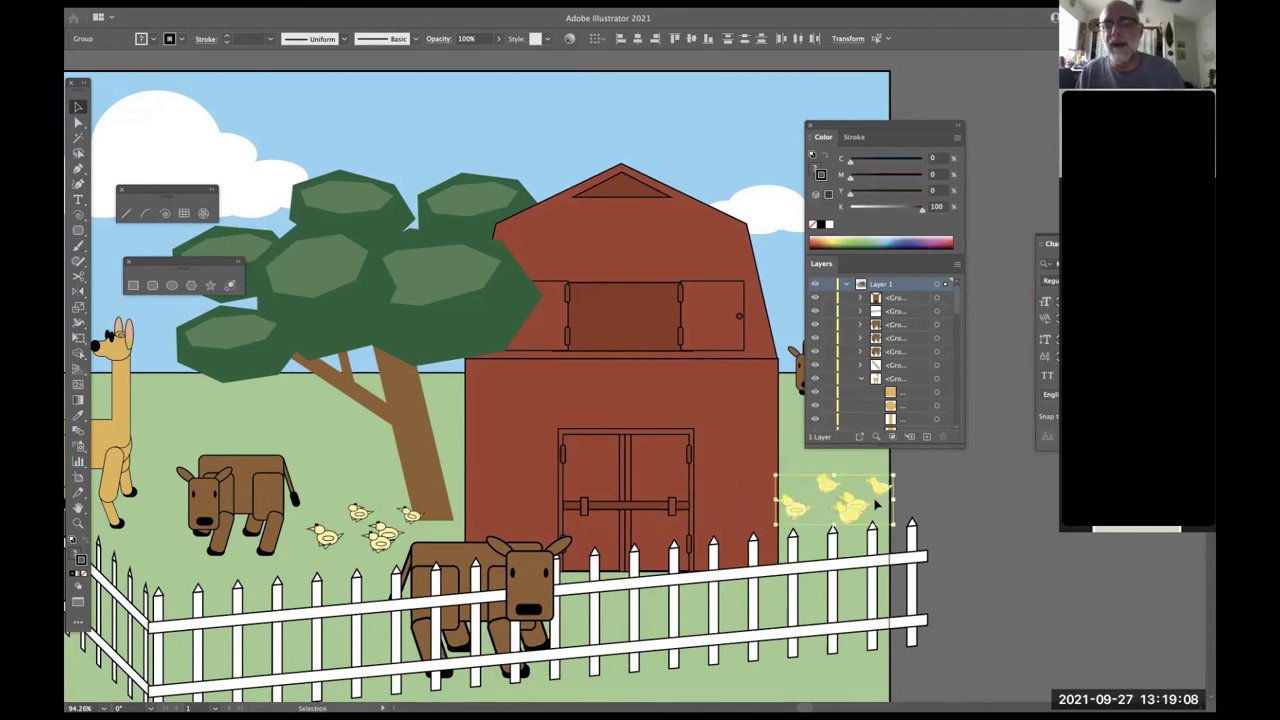
{"action": "left_click_drag", "start_coordinate": [893, 498], "coordinate": [800, 488]}
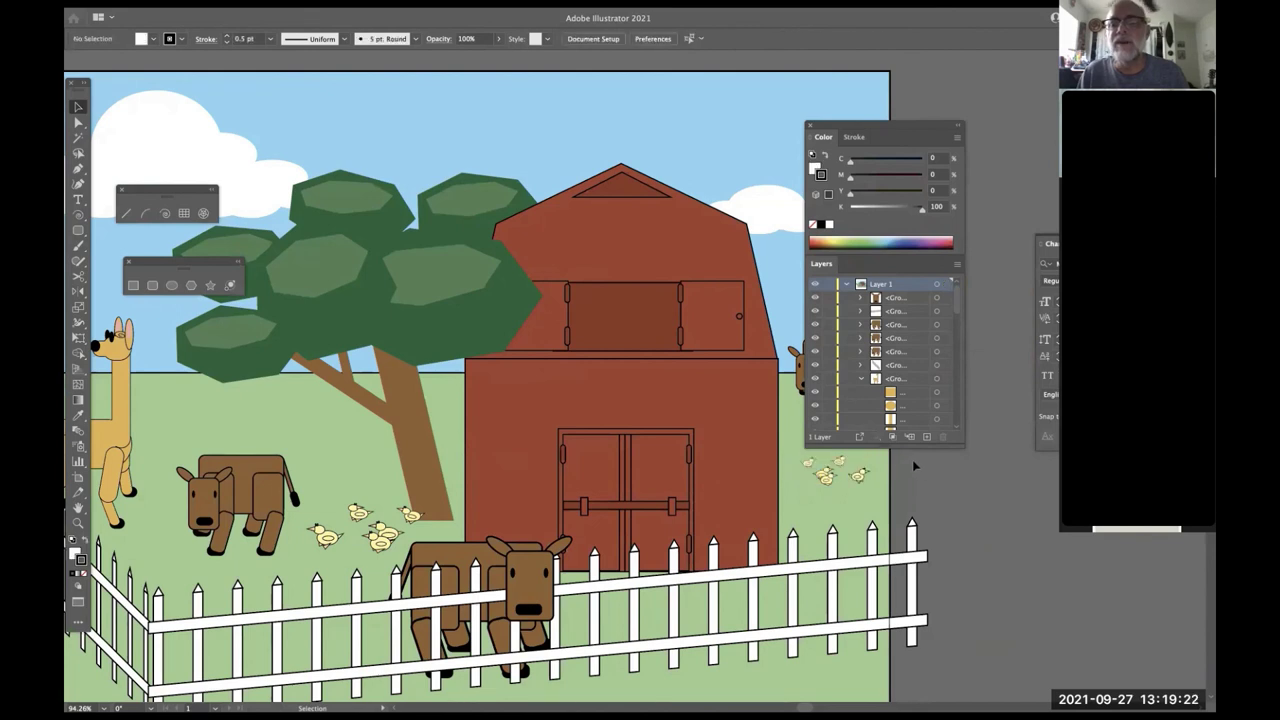
- Move the small chicks toward the barn so they are partly tucked behind its right wall, and deselect them
{"action": "left_click_drag", "start_coordinate": [826, 484], "coordinate": [791, 477]}
{"action": "key", "text": "a"}
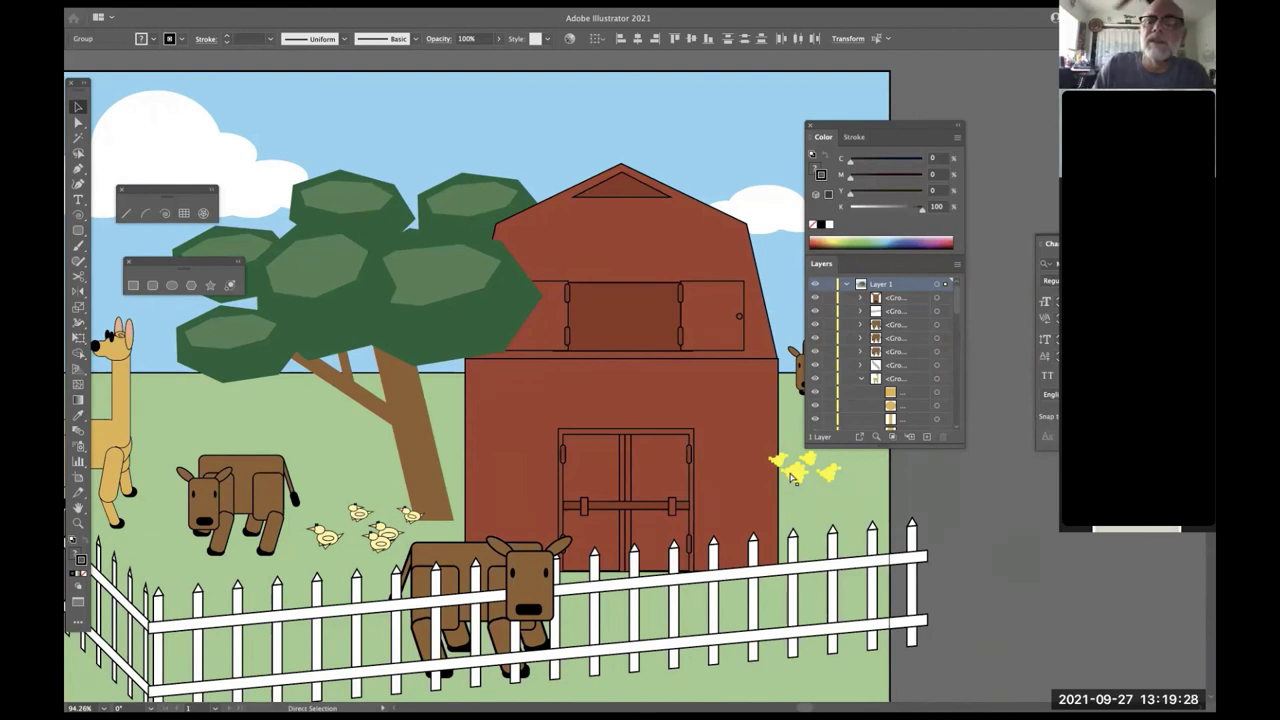
{"action": "key", "text": "super"}
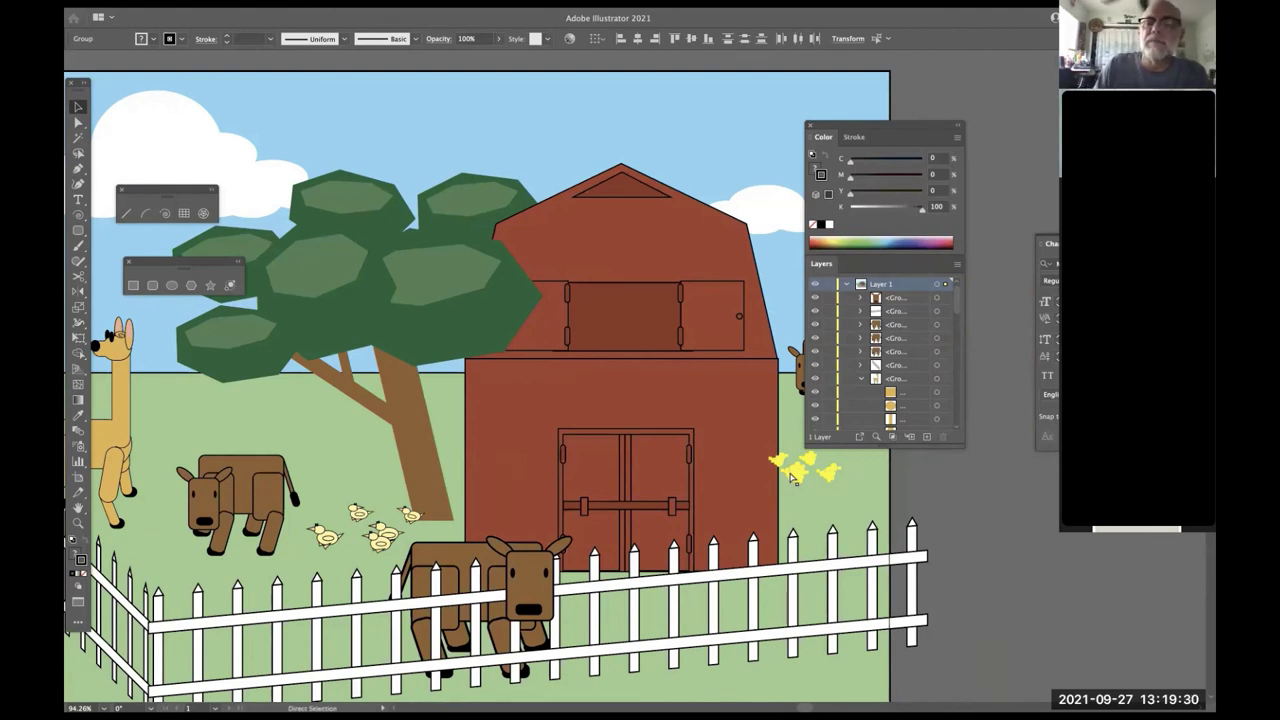
{"action": "left_click", "coordinate": [933, 494]}
{"action": "key", "text": "v"}
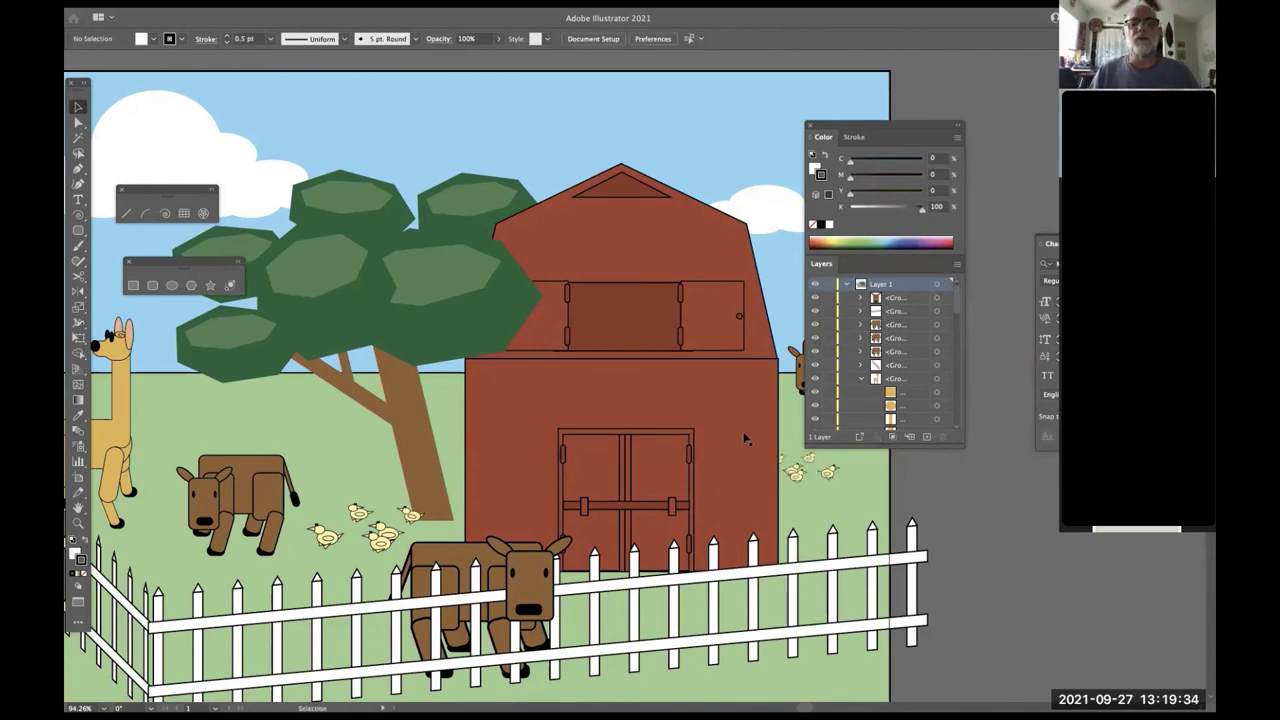
- Save the finished barnyard illustration and close its document, leaving the program window minimized
{"action": "key", "text": "super+0"}
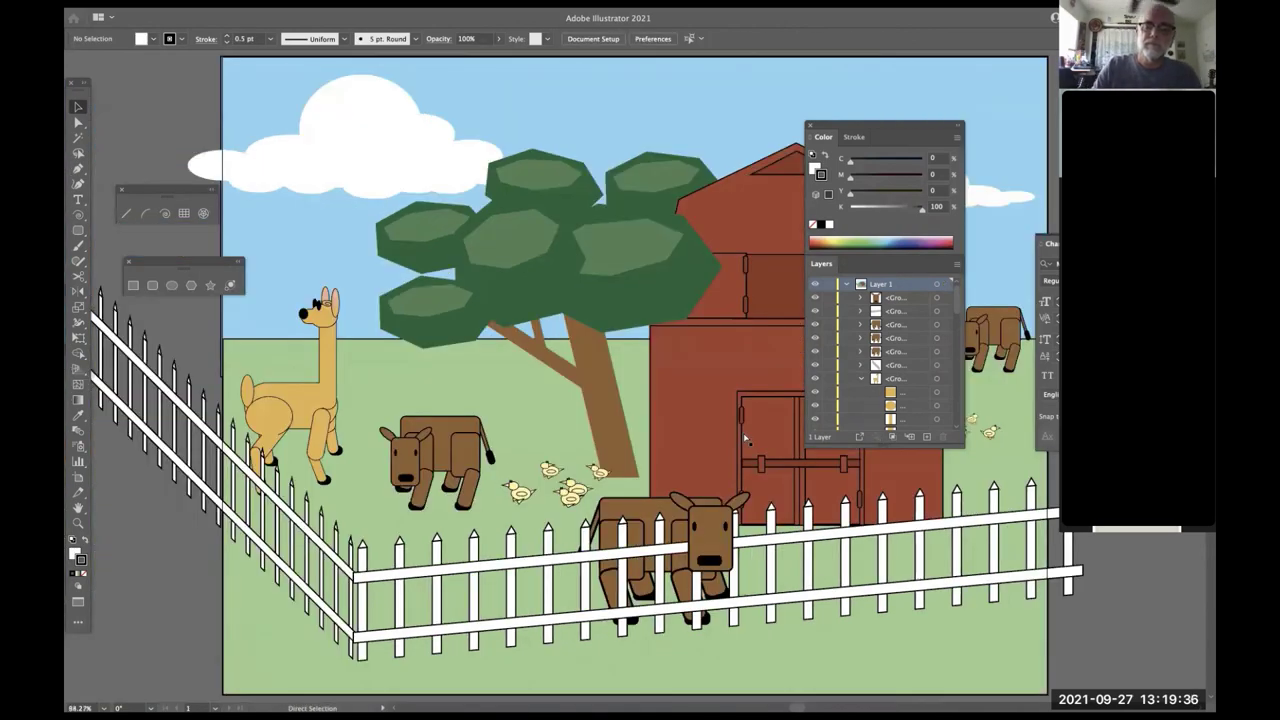
{"action": "key", "text": "super+minus"}
{"action": "key", "text": "super+minus"}
{"action": "left_click_drag", "start_coordinate": [744, 437], "coordinate": [561, 432]}
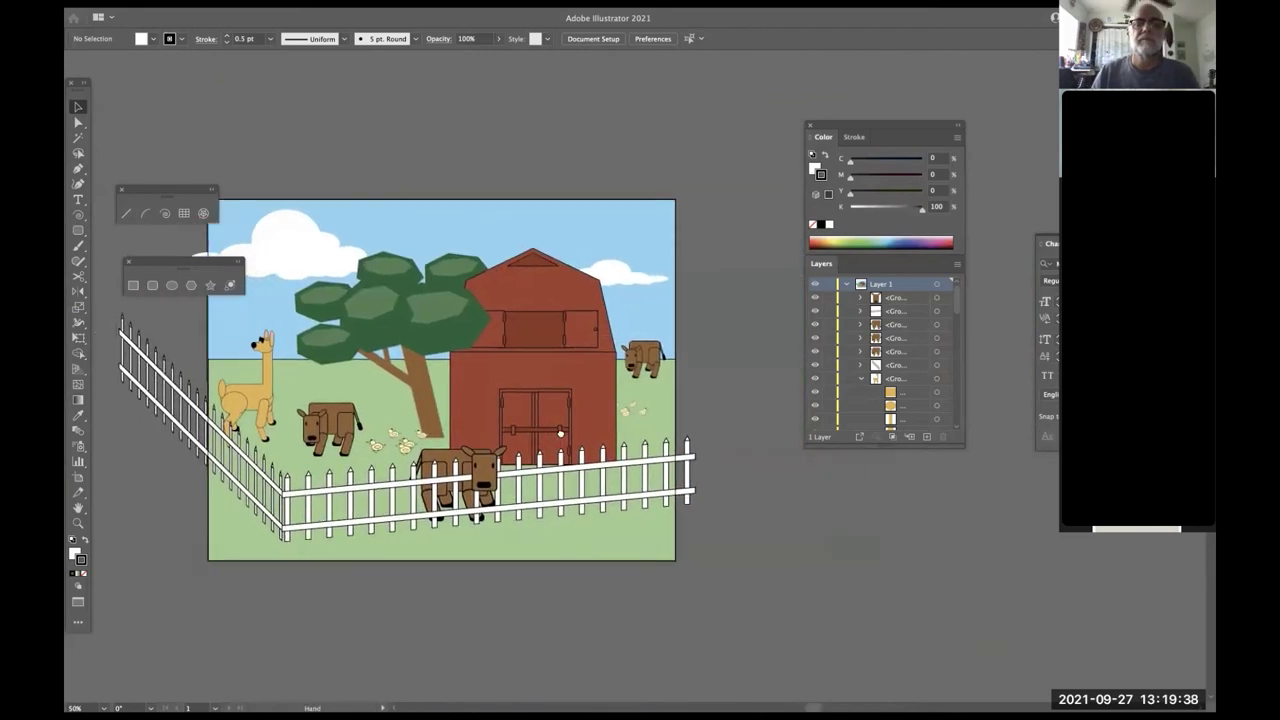
{"action": "scroll", "coordinate": [561, 432], "scroll_direction": "left", "scroll_amount": 3}
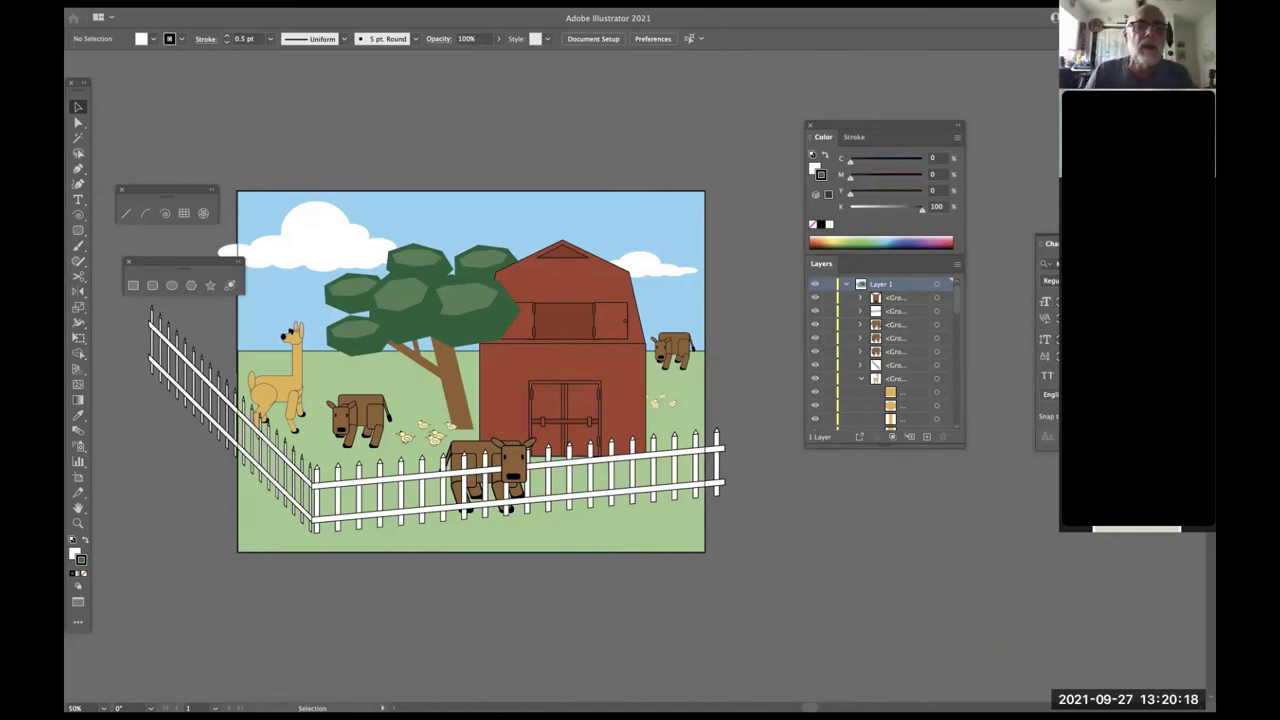
{"action": "left_click", "coordinate": [164, 4]}
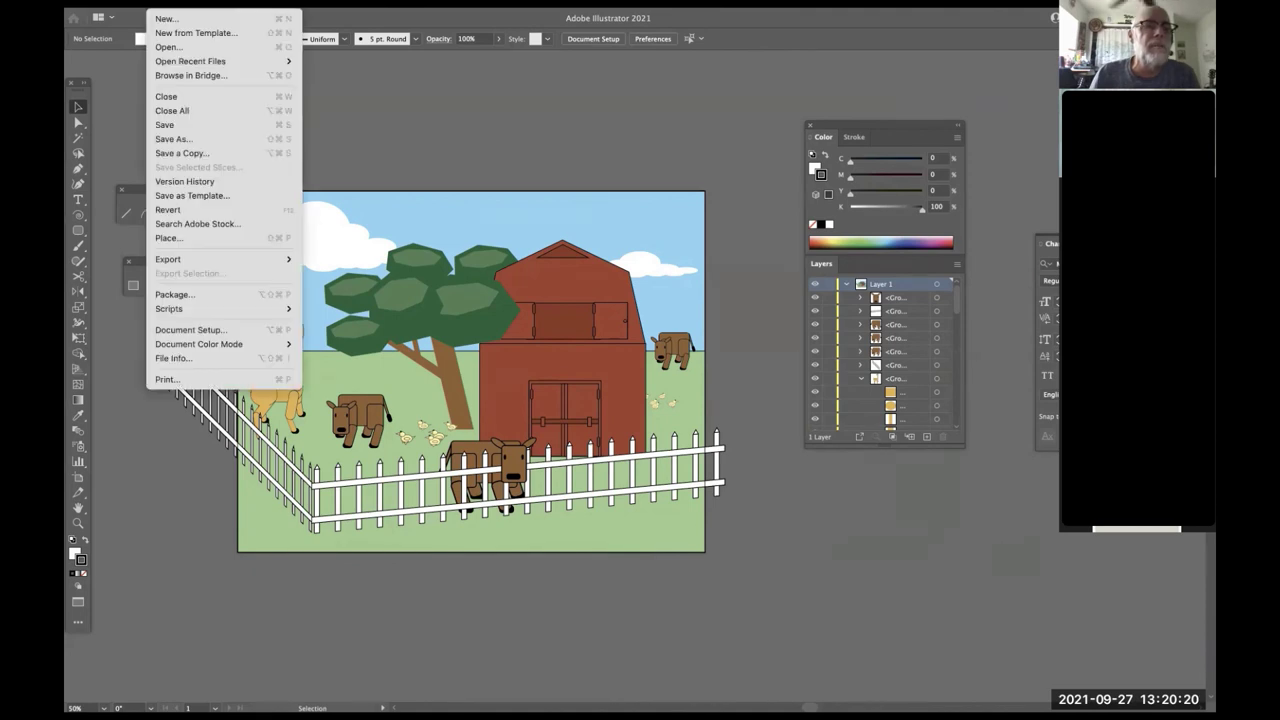
{"action": "left_click", "coordinate": [191, 124]}
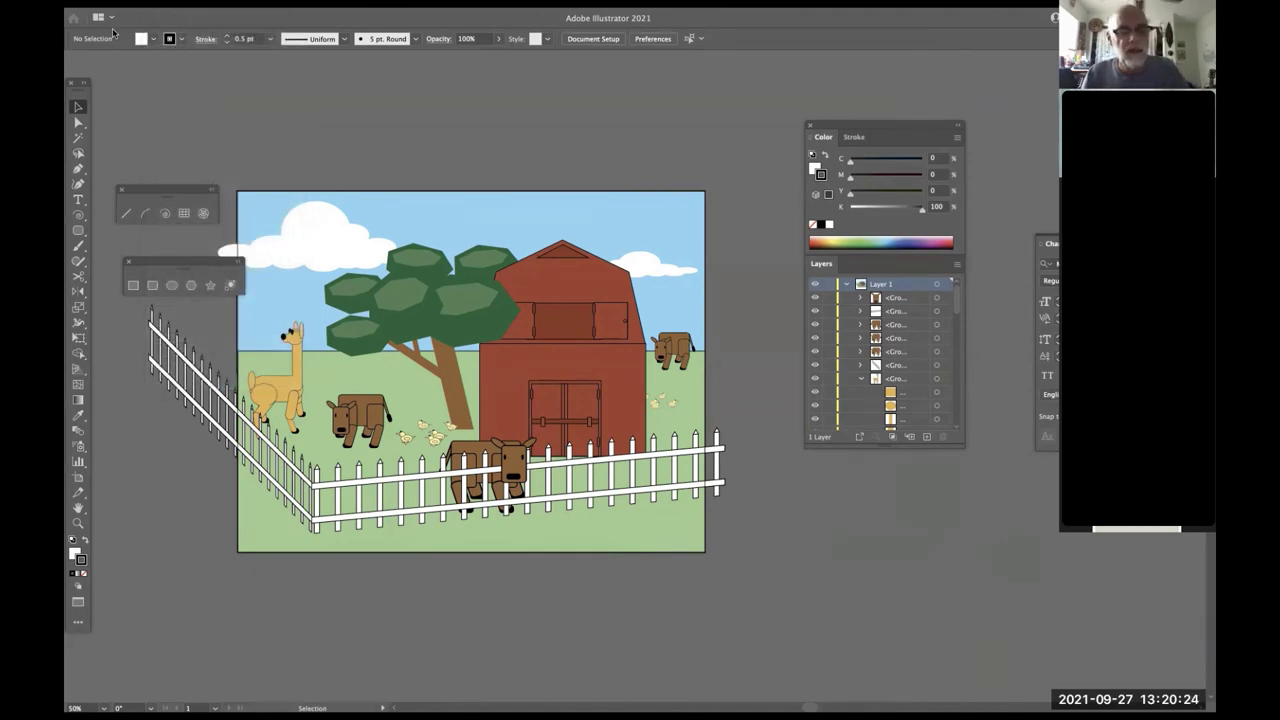
{"action": "key", "text": "super+w"}
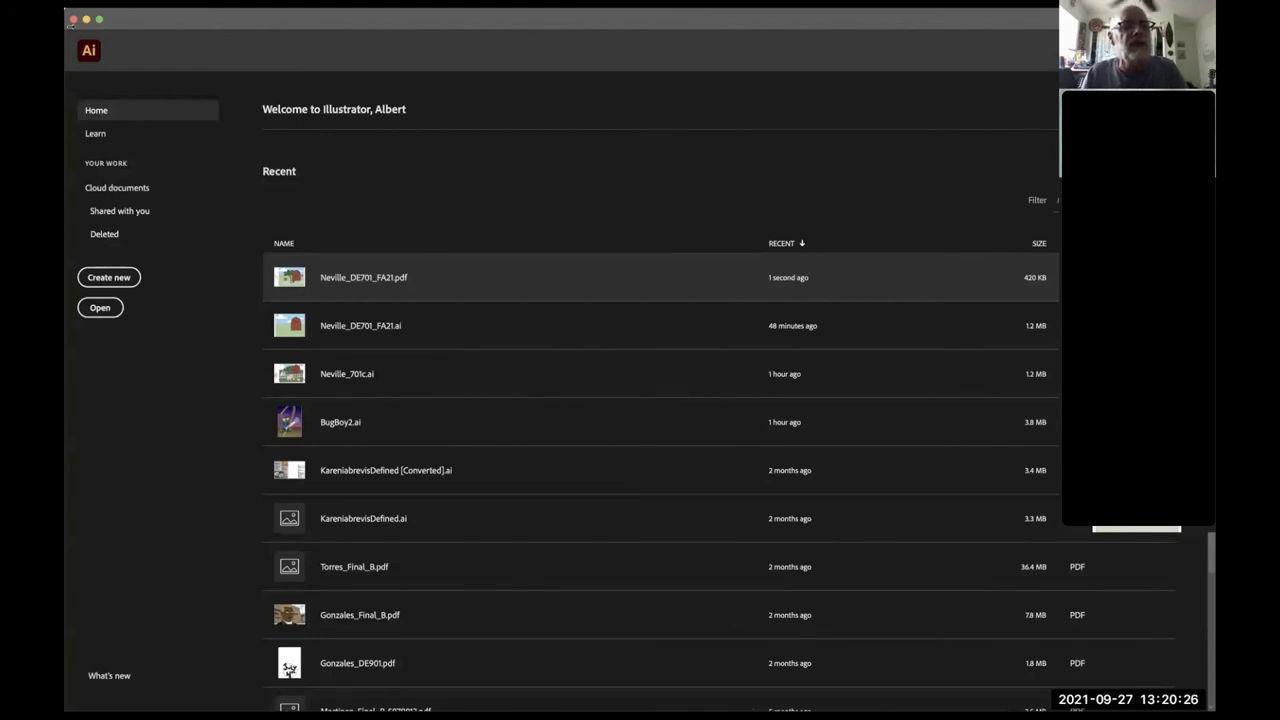
{"action": "left_click", "coordinate": [86, 20]}
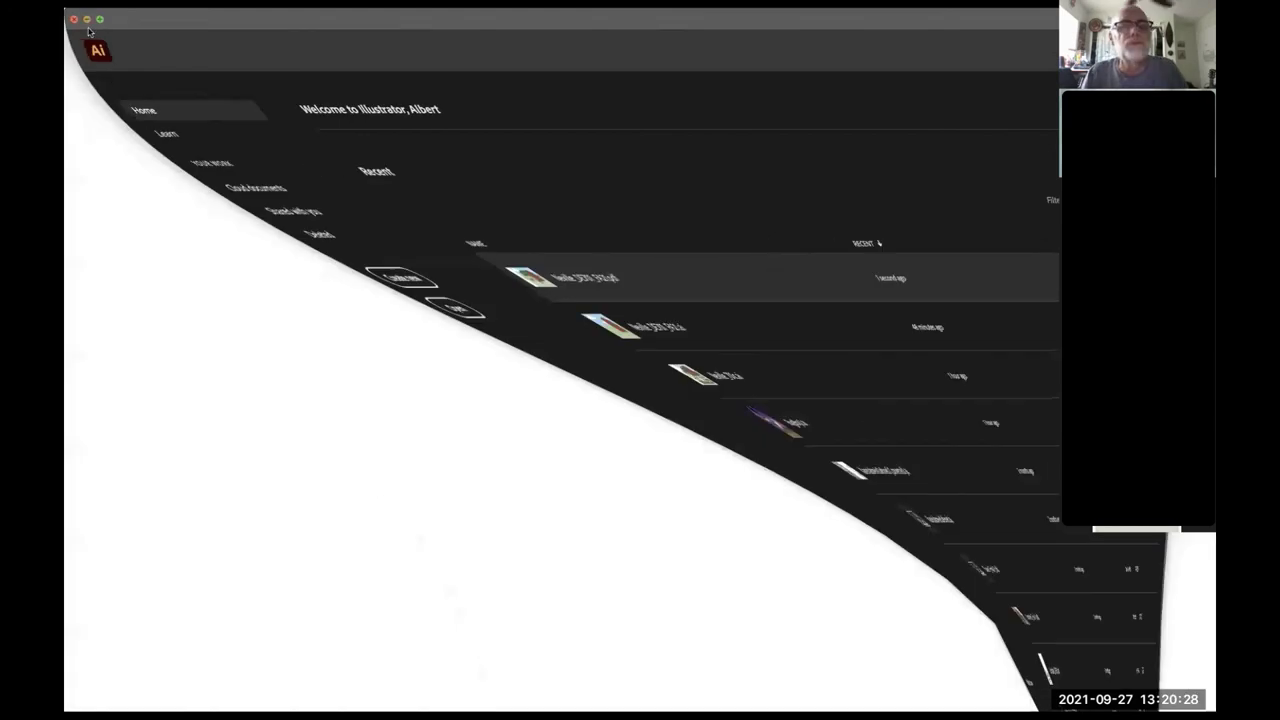